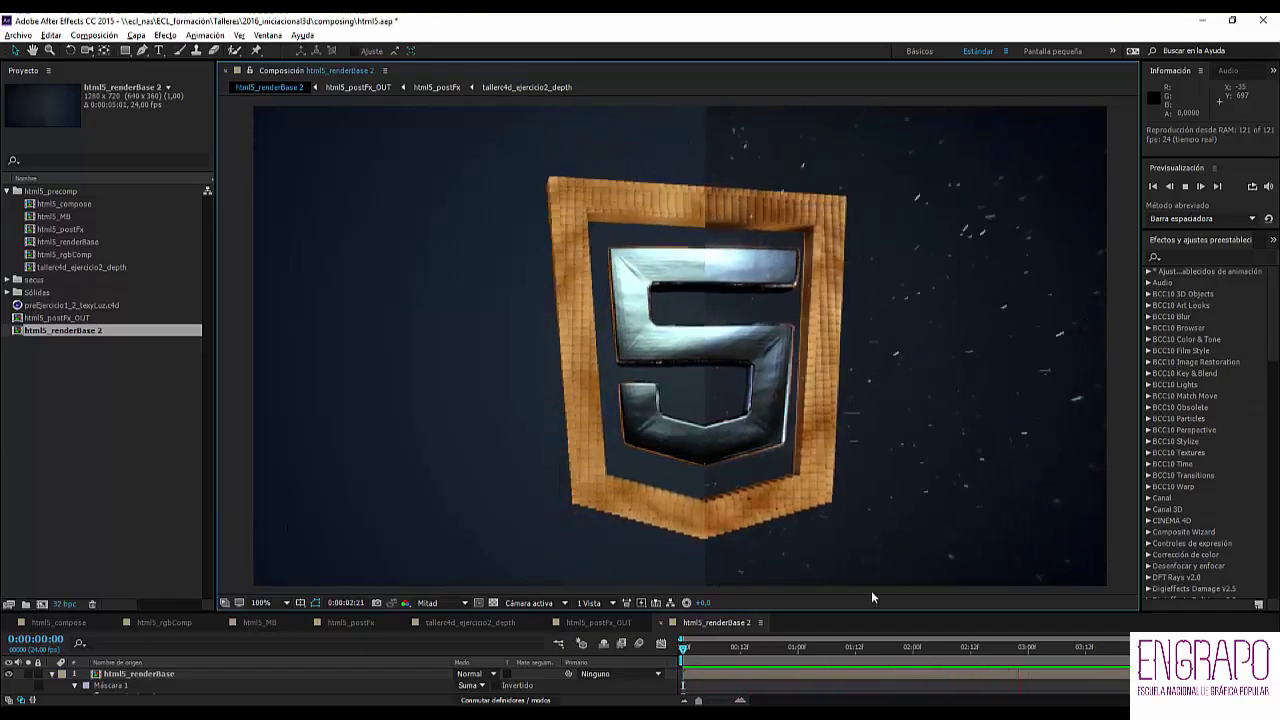
- Preview the html5_renderBase 2 animation from several points and park the playhead at 0:00:02:13
{"action": "key", "text": "space"}
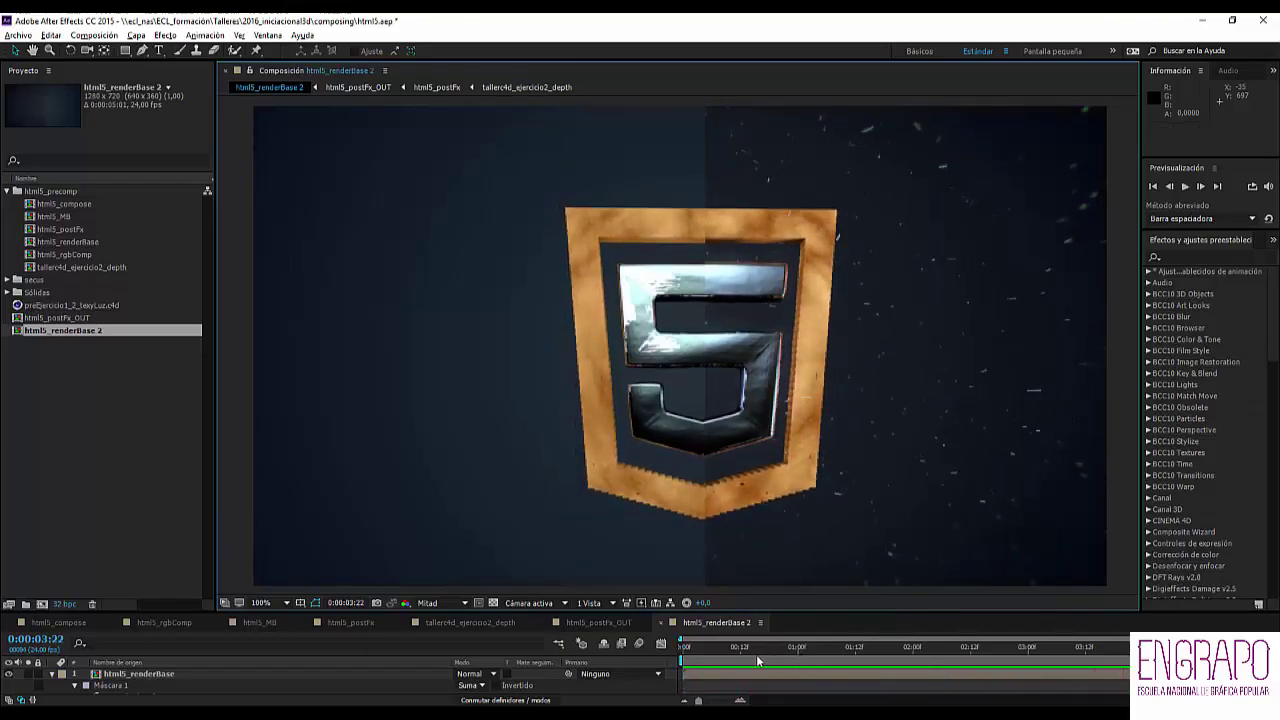
{"action": "left_click_drag", "start_coordinate": [692, 649], "coordinate": [1017, 641]}
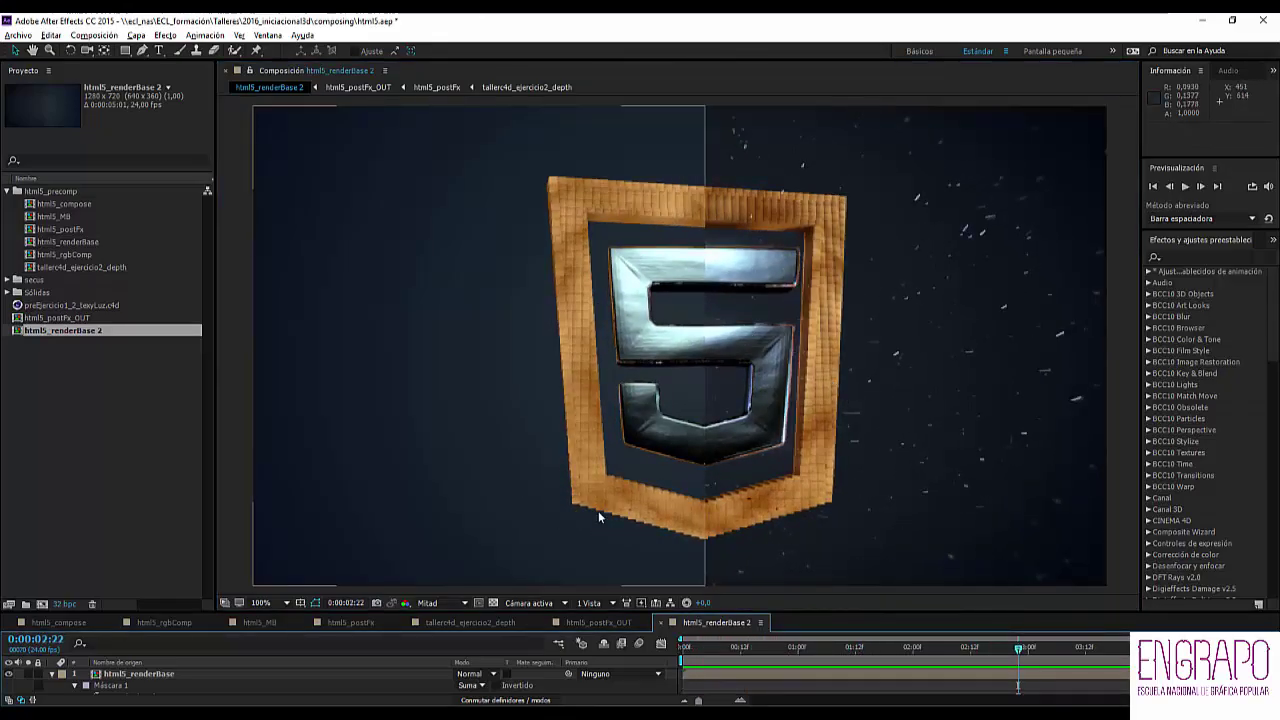
{"action": "left_click", "coordinate": [557, 436]}
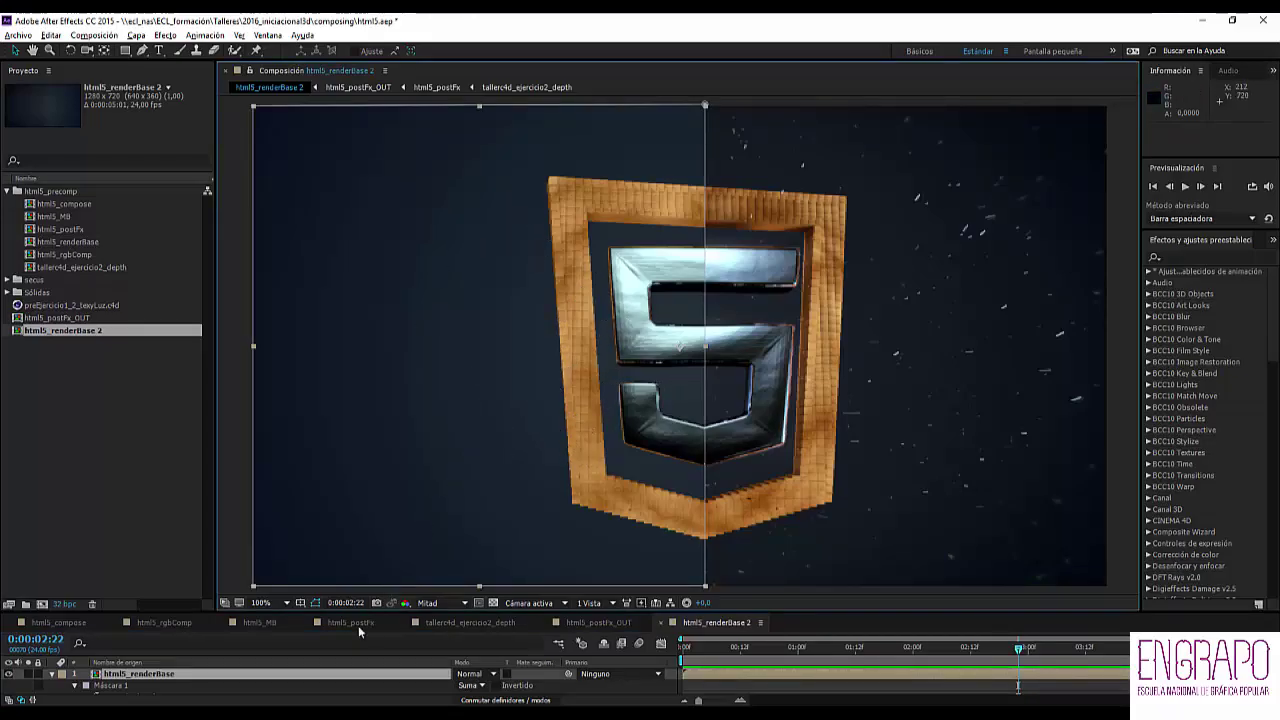
{"action": "left_click", "coordinate": [1120, 263]}
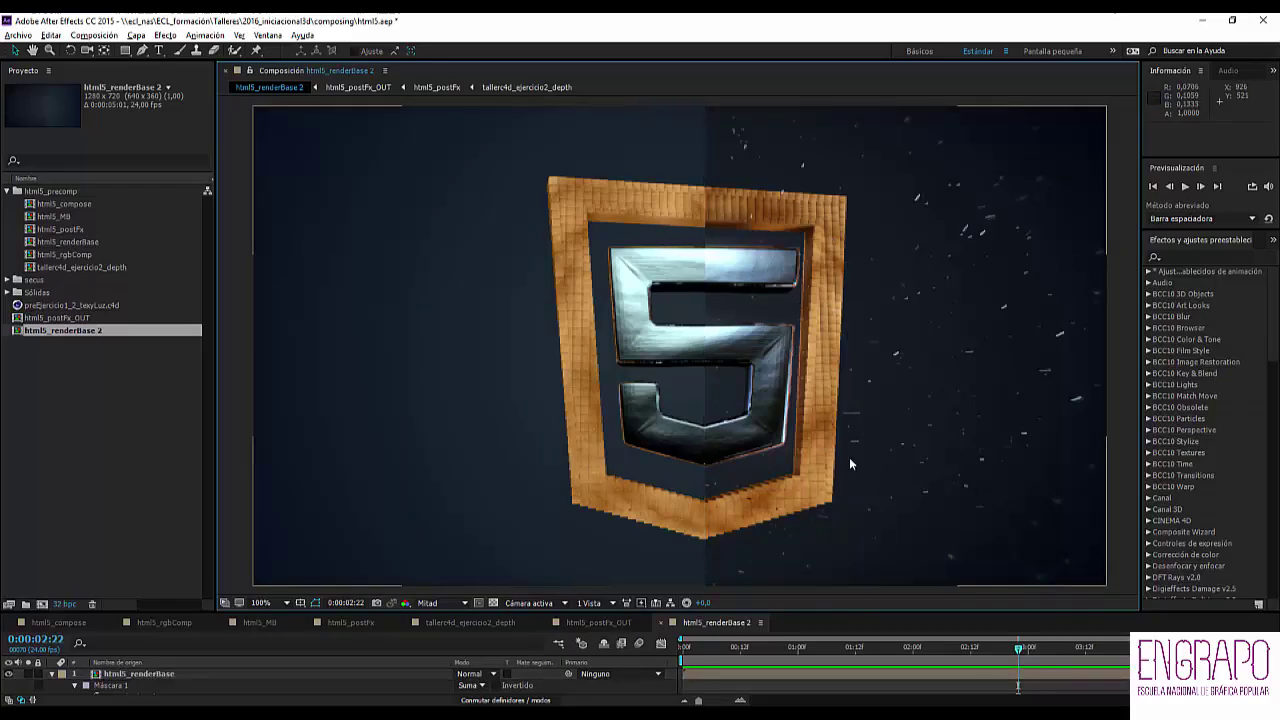
{"action": "key", "text": "space"}
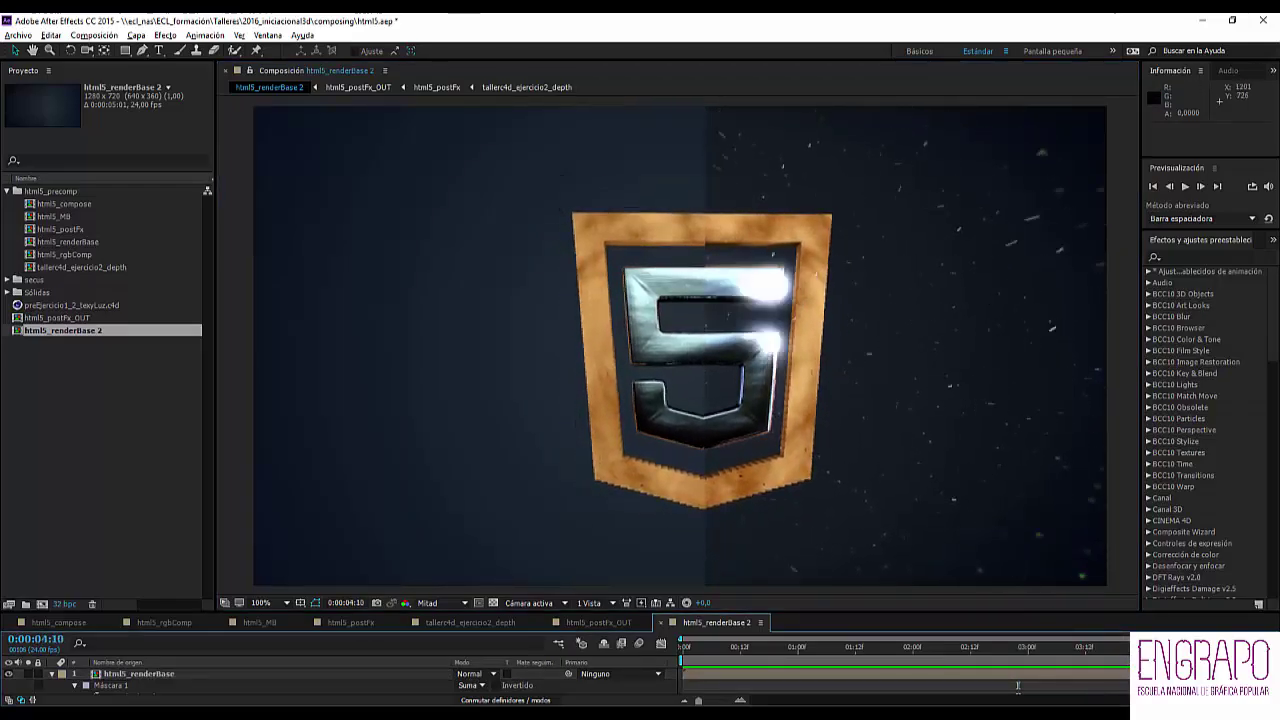
{"action": "left_click_drag", "start_coordinate": [931, 640], "coordinate": [975, 628]}
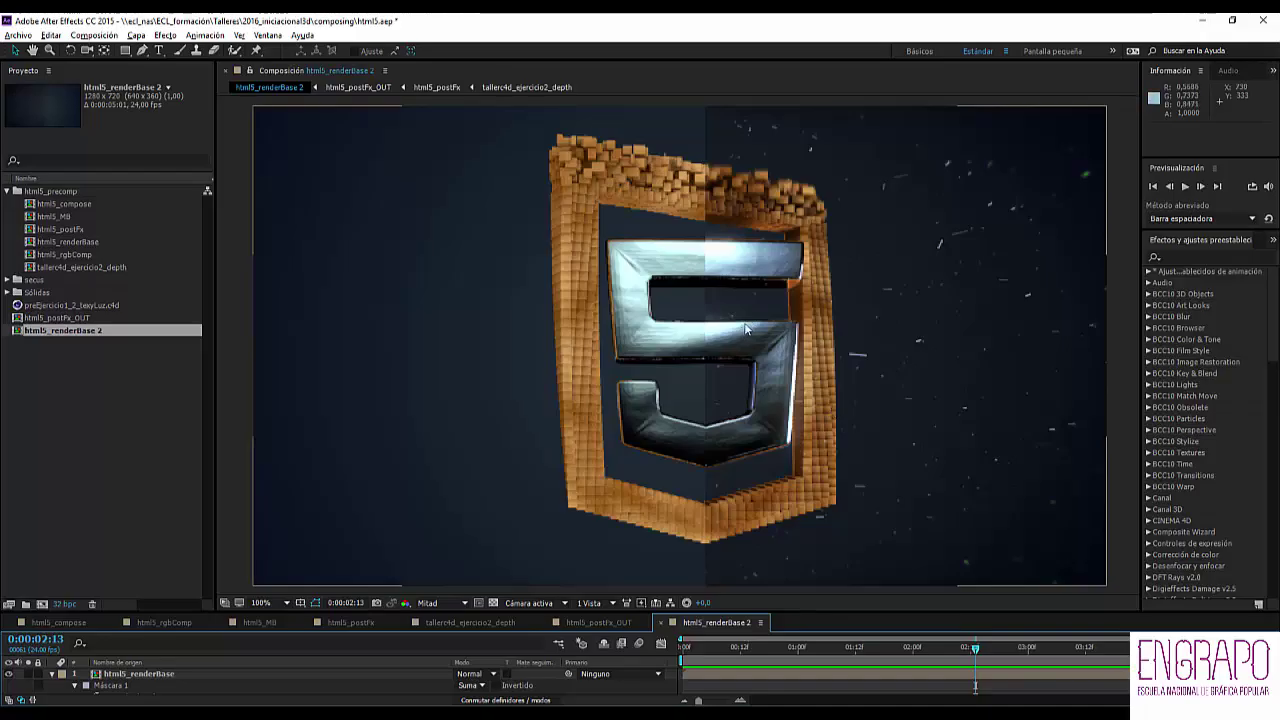
- Examine the wooden blocks and metal 5 up close on both sides of the split between raw render and composite
{"action": "scroll", "coordinate": [777, 273], "scroll_direction": "up", "scroll_amount": 1}
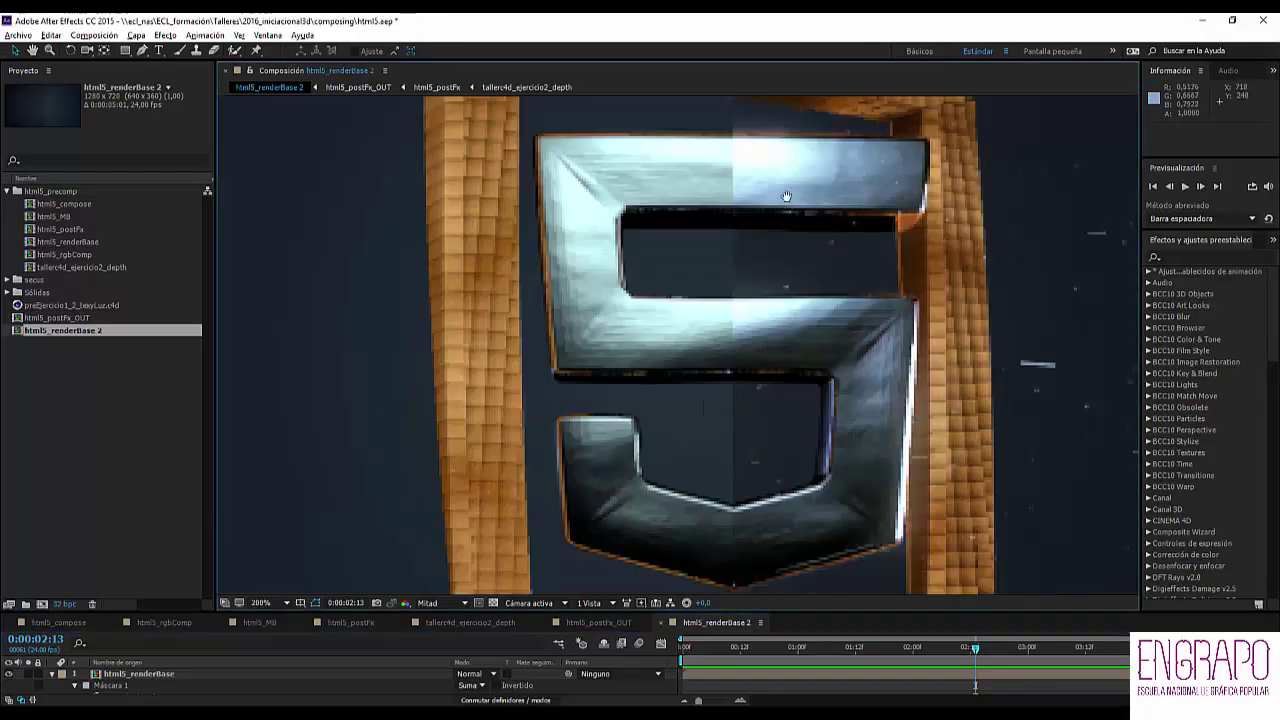
{"action": "left_click_drag", "start_coordinate": [786, 194], "coordinate": [711, 351]}
{"action": "scroll", "coordinate": [662, 268], "scroll_direction": "up", "scroll_amount": 1}
{"action": "scroll", "coordinate": [662, 272], "scroll_direction": "up", "scroll_amount": 2}
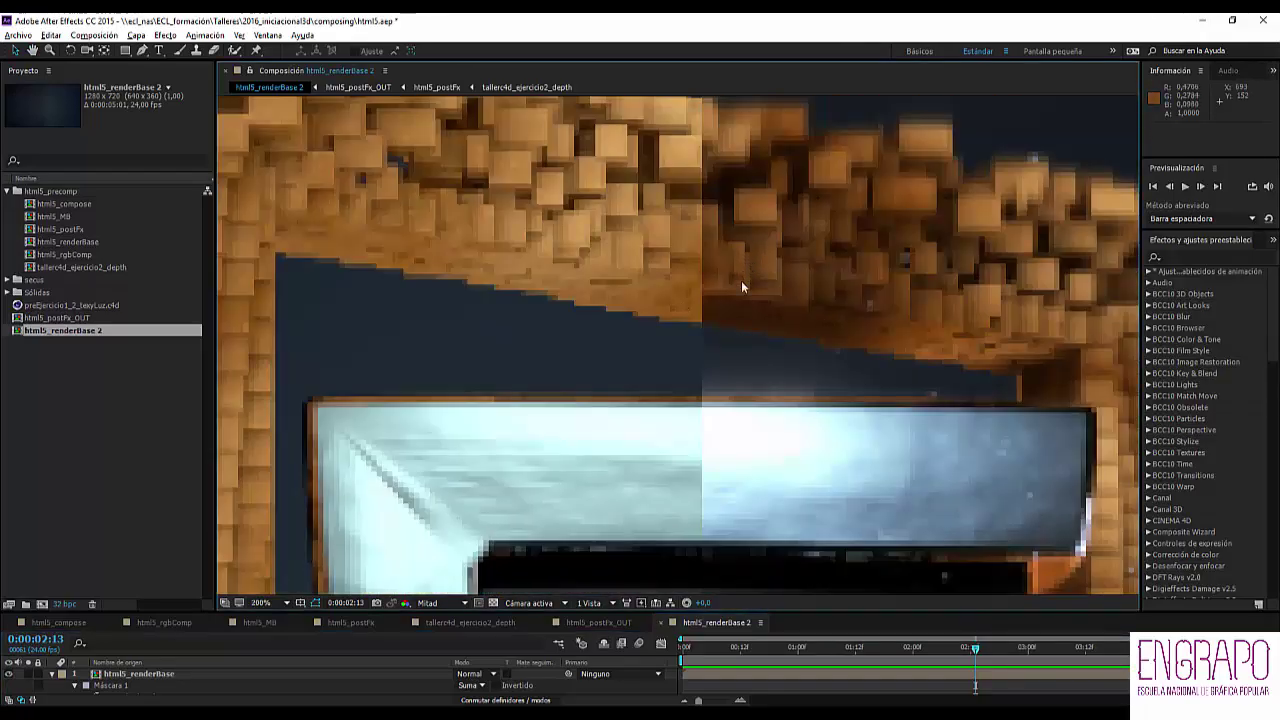
{"action": "scroll", "coordinate": [741, 287], "scroll_direction": "down", "scroll_amount": 2}
{"action": "scroll", "coordinate": [729, 296], "scroll_direction": "up", "scroll_amount": 2}
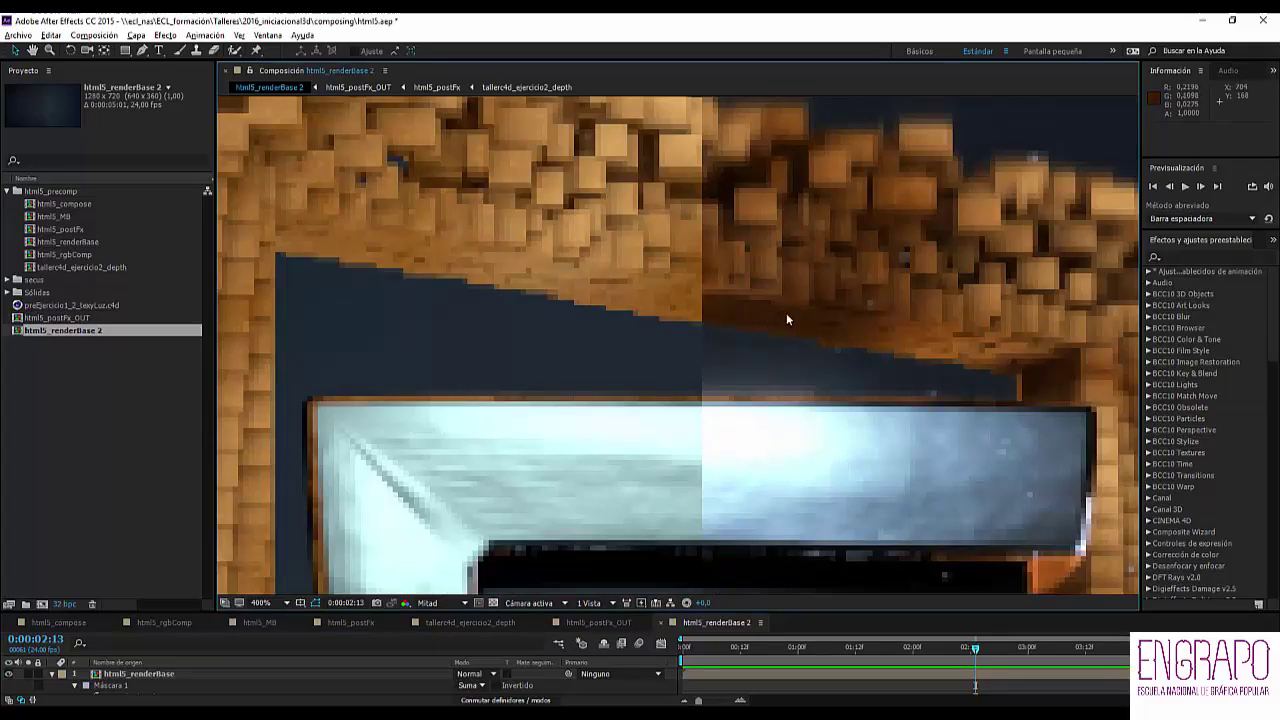
{"action": "scroll", "coordinate": [790, 315], "scroll_direction": "down", "scroll_amount": 2}
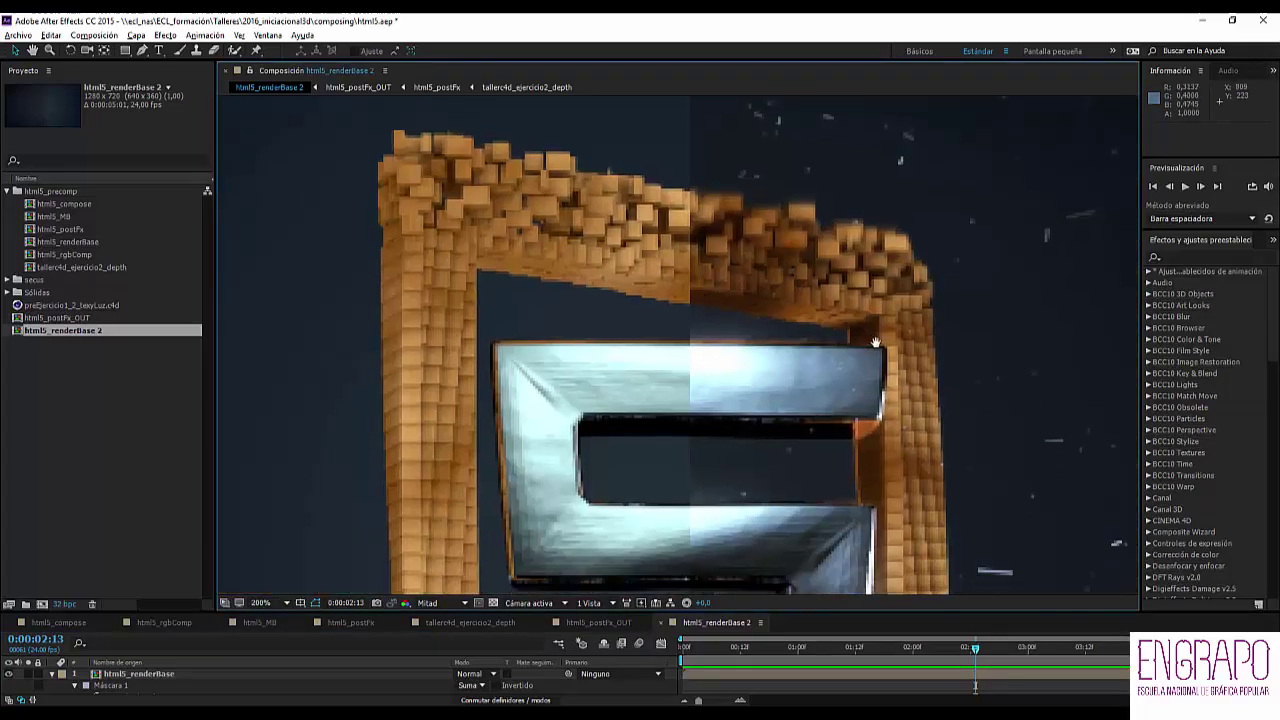
{"action": "scroll", "coordinate": [759, 338], "scroll_direction": "up", "scroll_amount": 2}
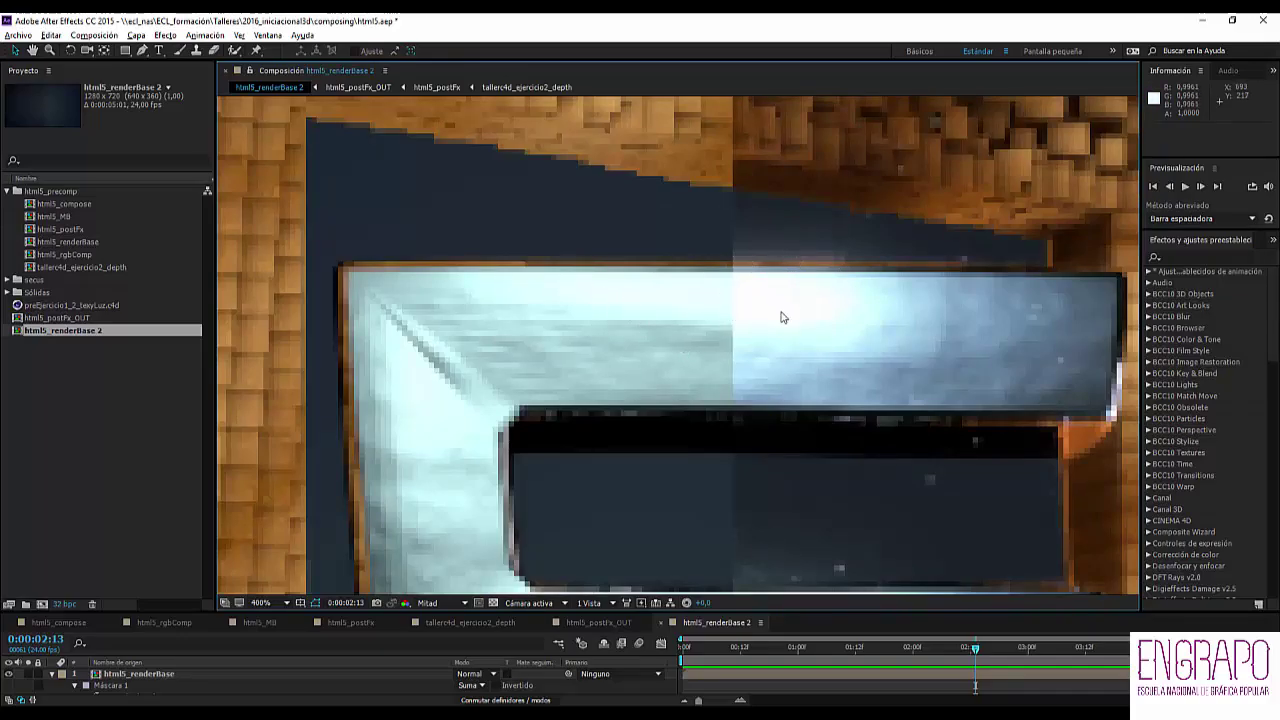
{"action": "scroll", "coordinate": [770, 310], "scroll_direction": "down", "scroll_amount": 4}
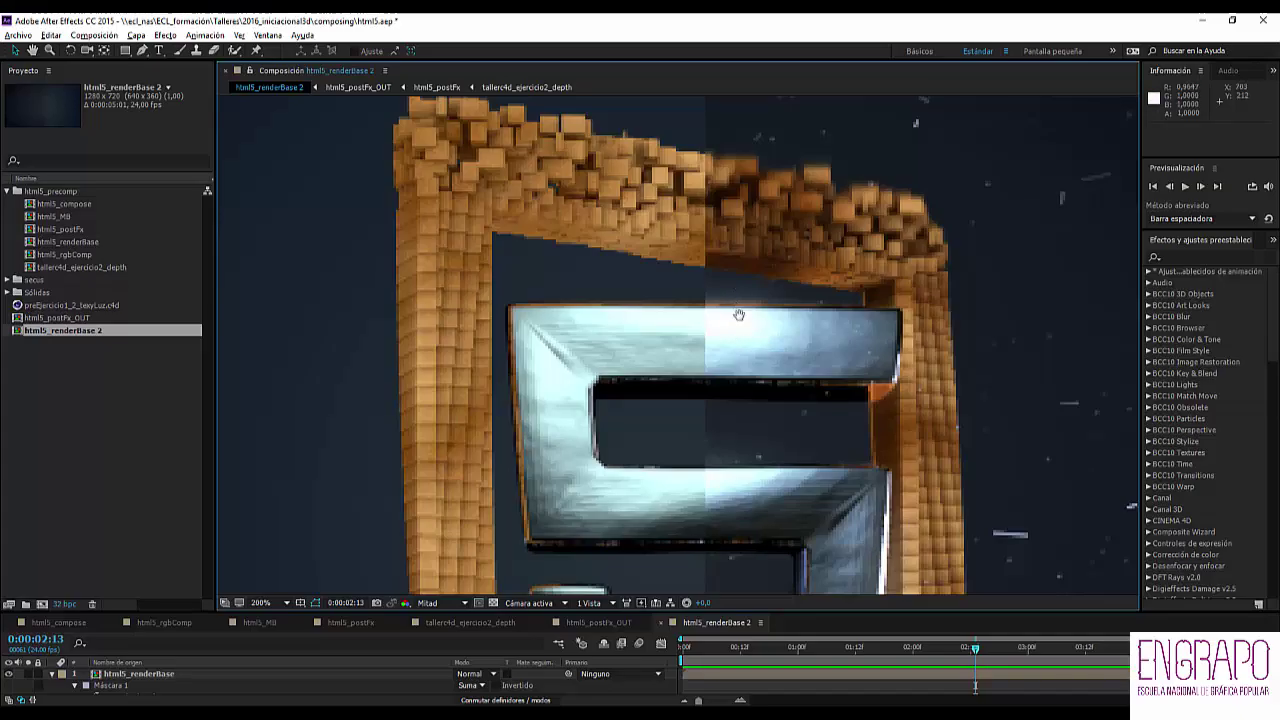
{"action": "scroll", "coordinate": [786, 366], "scroll_direction": "up", "scroll_amount": 2}
{"action": "scroll", "coordinate": [870, 340], "scroll_direction": "down", "scroll_amount": 4}
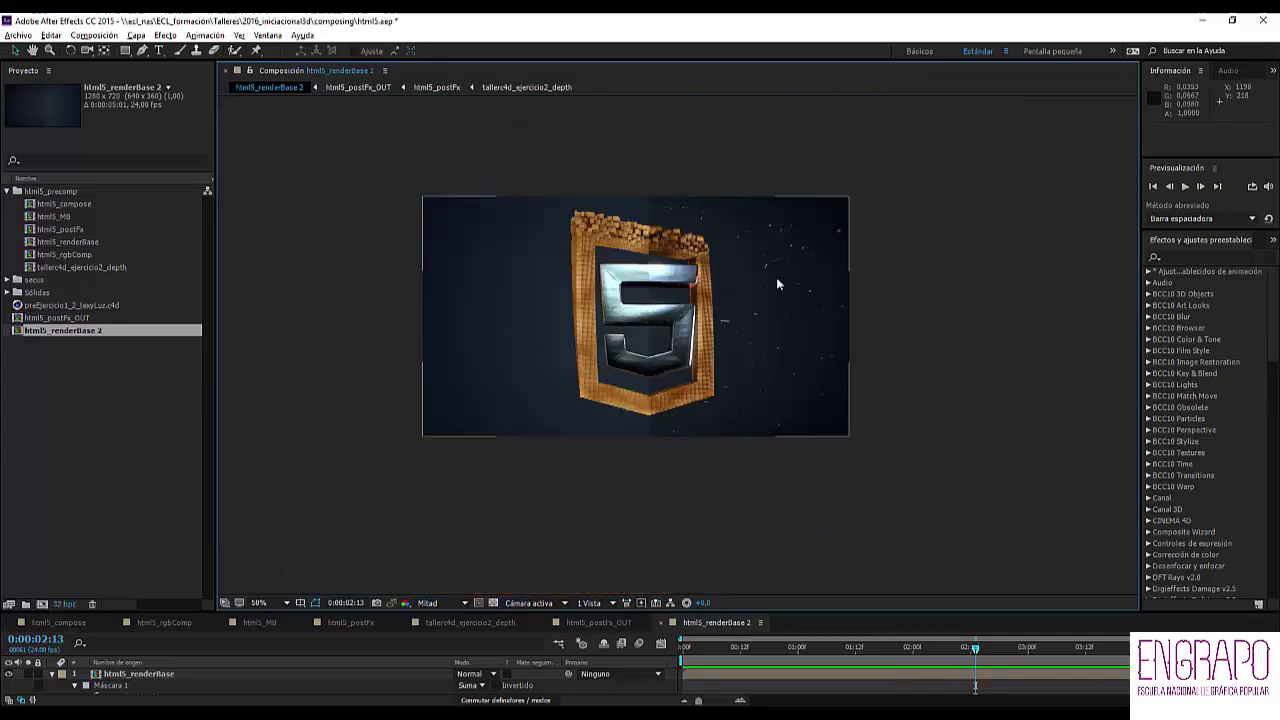
{"action": "scroll", "coordinate": [800, 270], "scroll_direction": "up", "scroll_amount": 2}
{"action": "scroll", "coordinate": [808, 270], "scroll_direction": "down", "scroll_amount": 2}
{"action": "scroll", "coordinate": [790, 250], "scroll_direction": "up", "scroll_amount": 2}
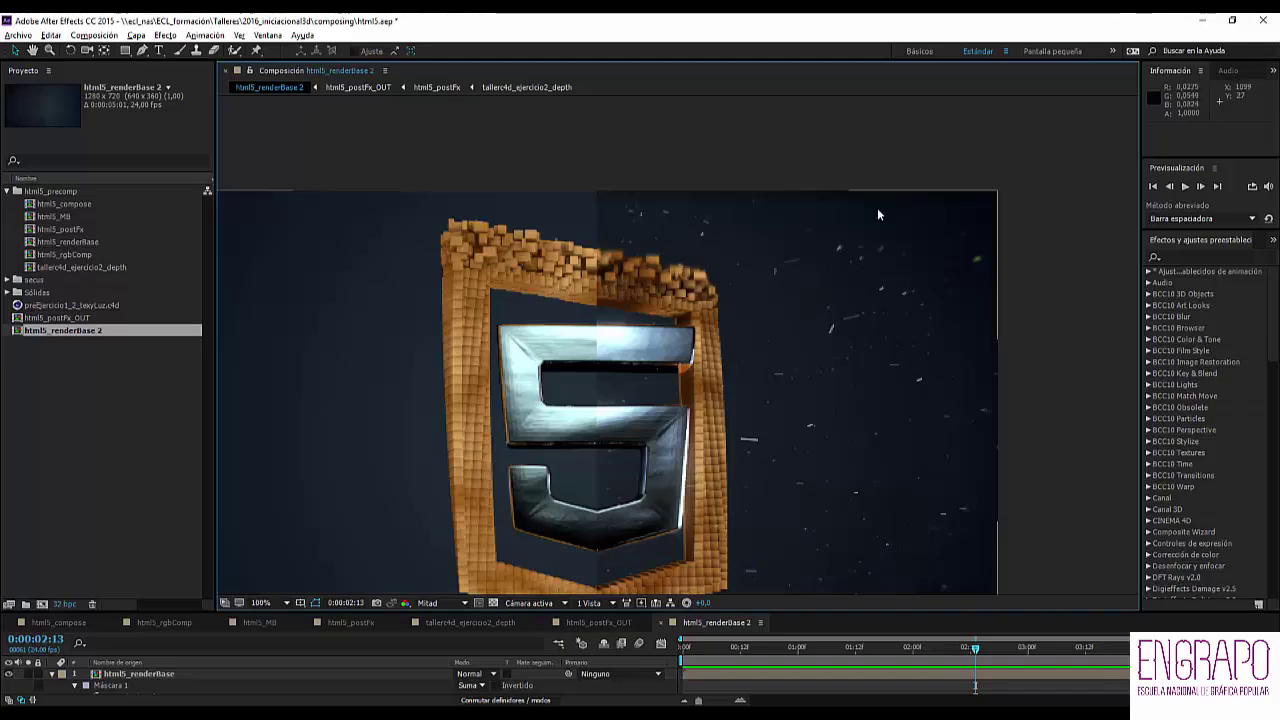
{"action": "scroll", "coordinate": [716, 413], "scroll_direction": "down", "scroll_amount": 2}
{"action": "scroll", "coordinate": [733, 372], "scroll_direction": "up", "scroll_amount": 2}
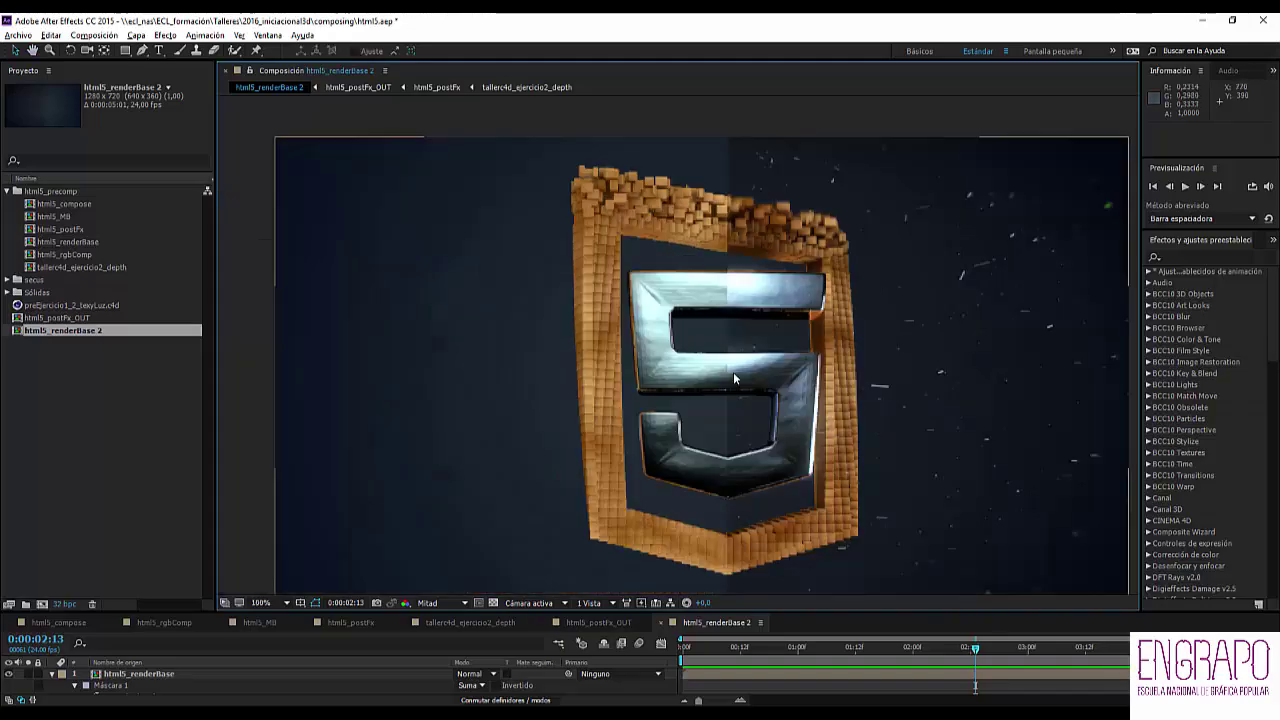
{"action": "left_click_drag", "start_coordinate": [788, 366], "coordinate": [733, 331]}
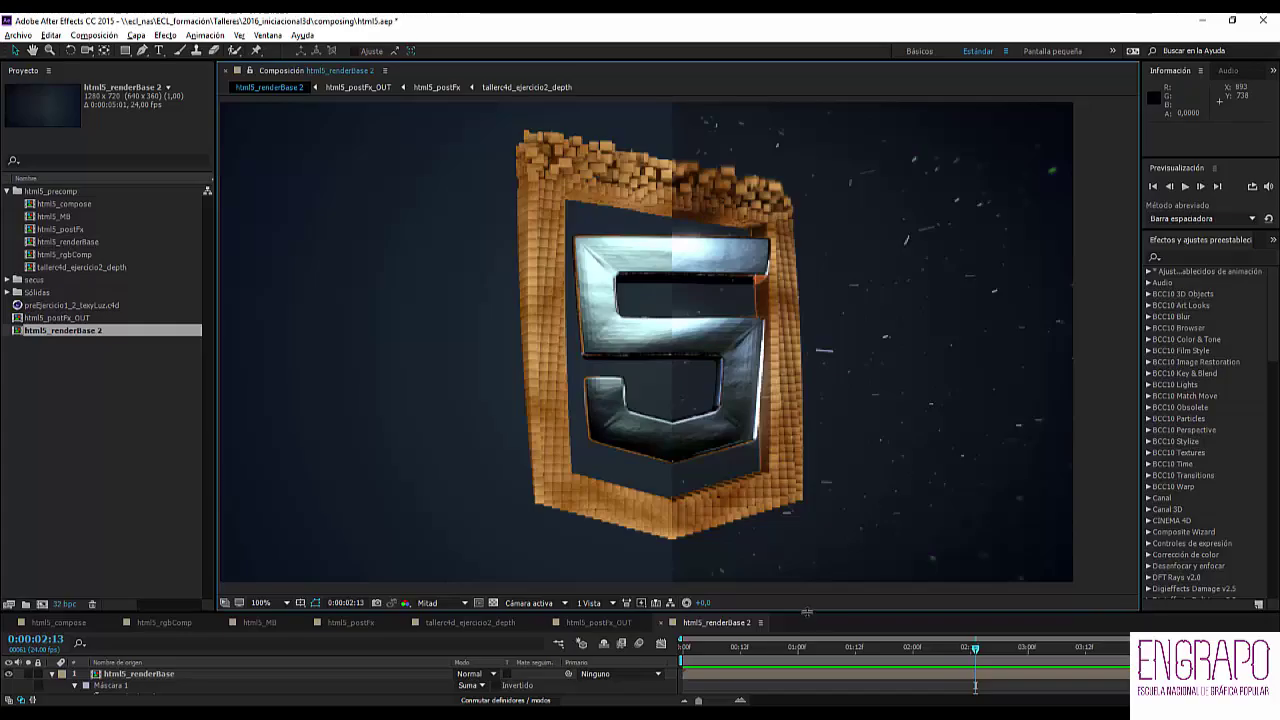
- Resize the timeline area to show the html5_renderBase and html5_postFx_OUT layers, and compare both halves of the frame
{"action": "left_click_drag", "start_coordinate": [806, 610], "coordinate": [806, 482]}
{"action": "scroll", "coordinate": [768, 338], "scroll_direction": "down", "scroll_amount": 2}
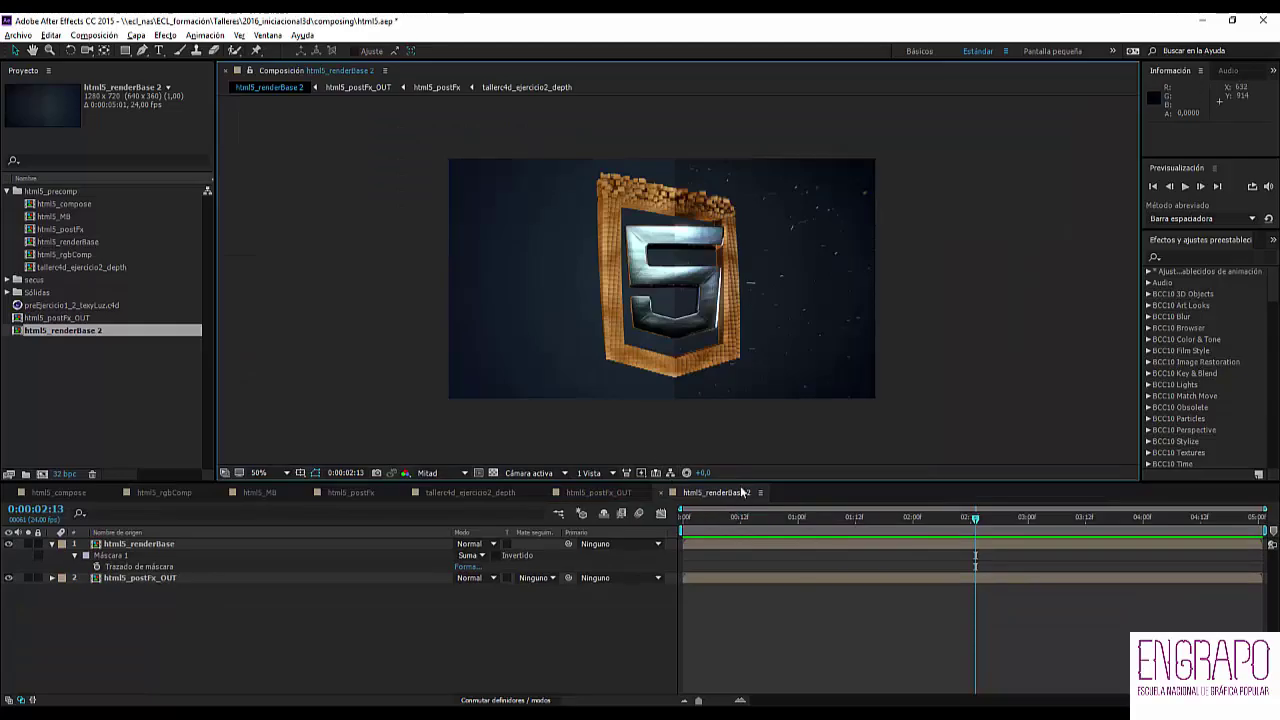
{"action": "left_click_drag", "start_coordinate": [743, 481], "coordinate": [743, 534]}
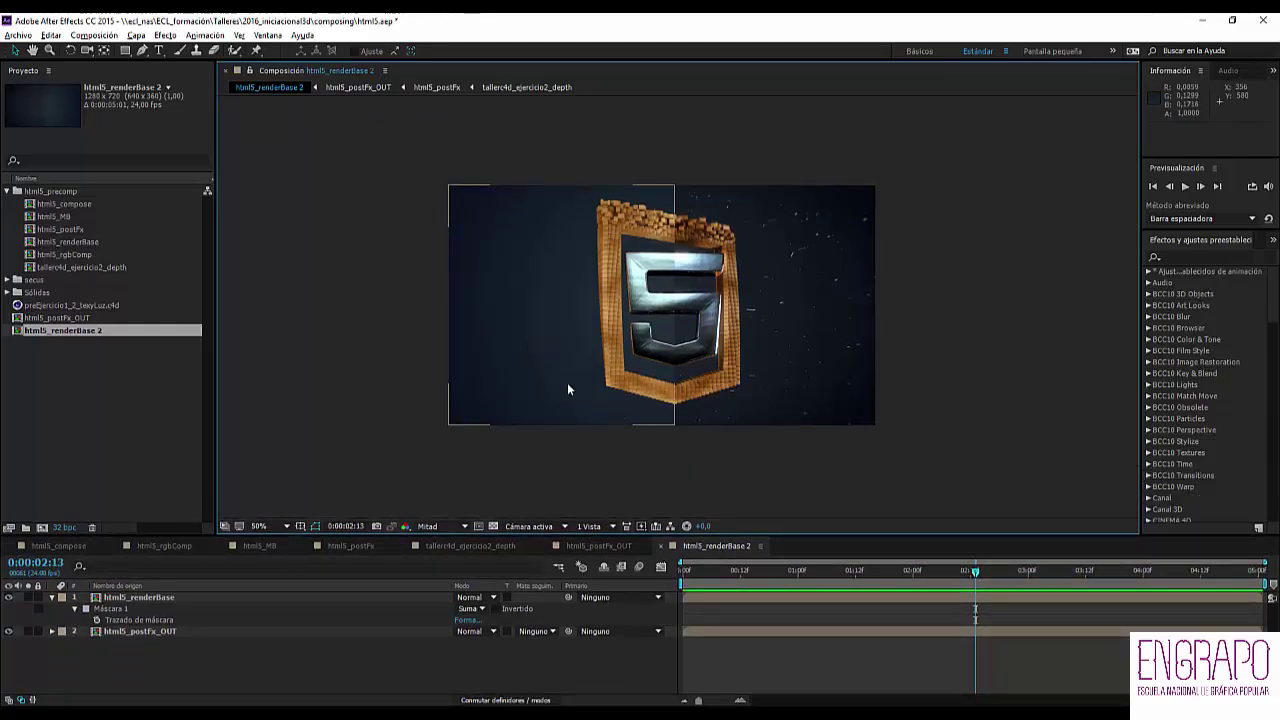
{"action": "left_click", "coordinate": [722, 350]}
{"action": "scroll", "coordinate": [678, 330], "scroll_direction": "up", "scroll_amount": 2}
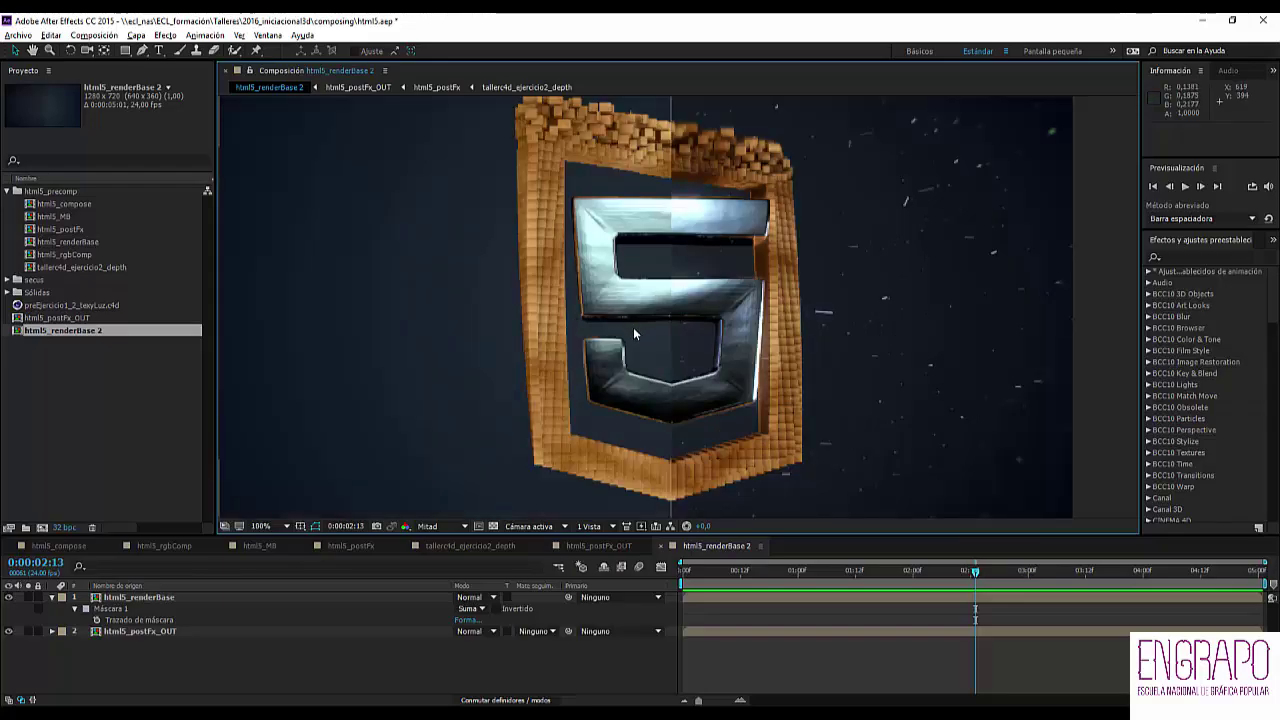
{"action": "scroll", "coordinate": [697, 262], "scroll_direction": "down", "scroll_amount": 2}
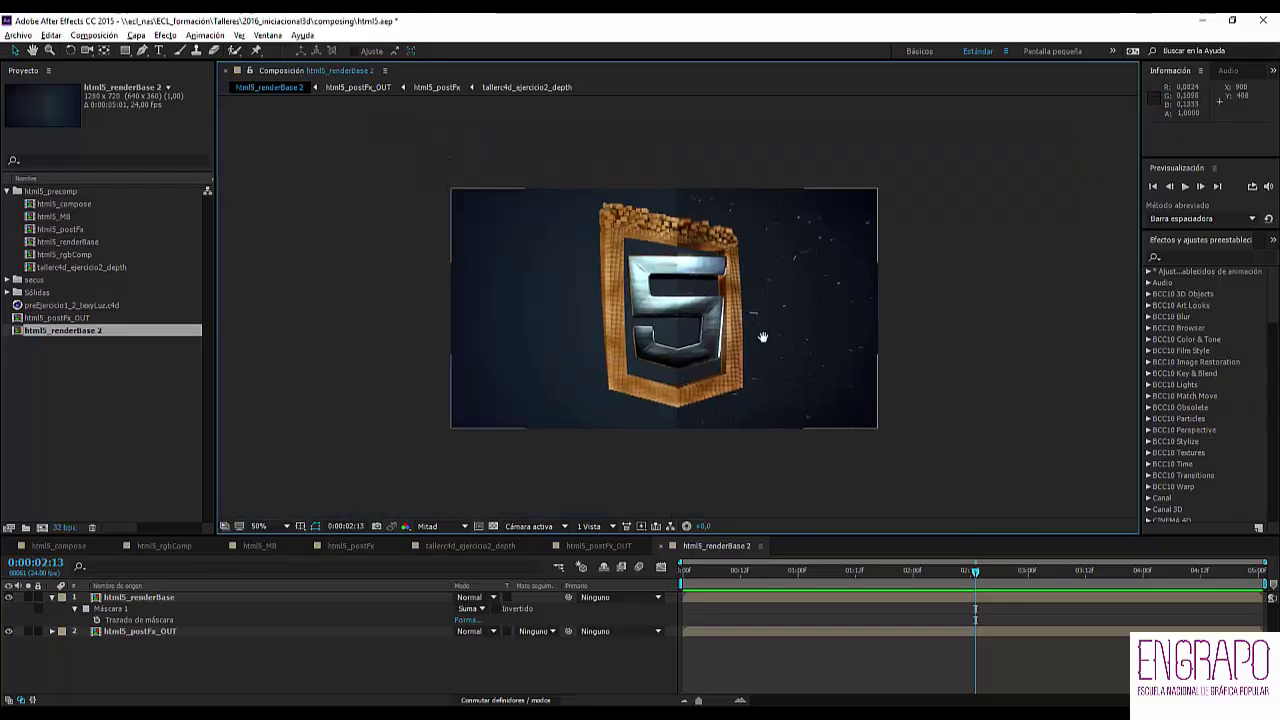
{"action": "scroll", "coordinate": [705, 300], "scroll_direction": "up", "scroll_amount": 2}
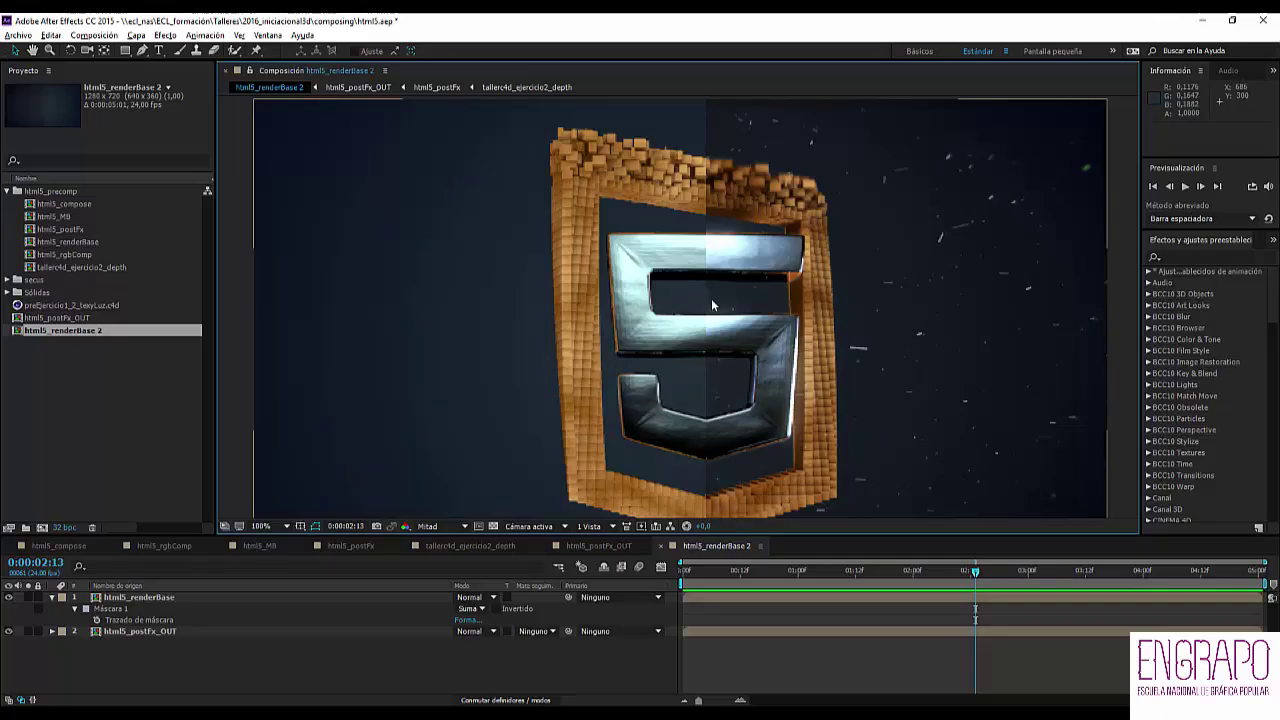
{"action": "left_click_drag", "start_coordinate": [800, 537], "coordinate": [795, 589]}
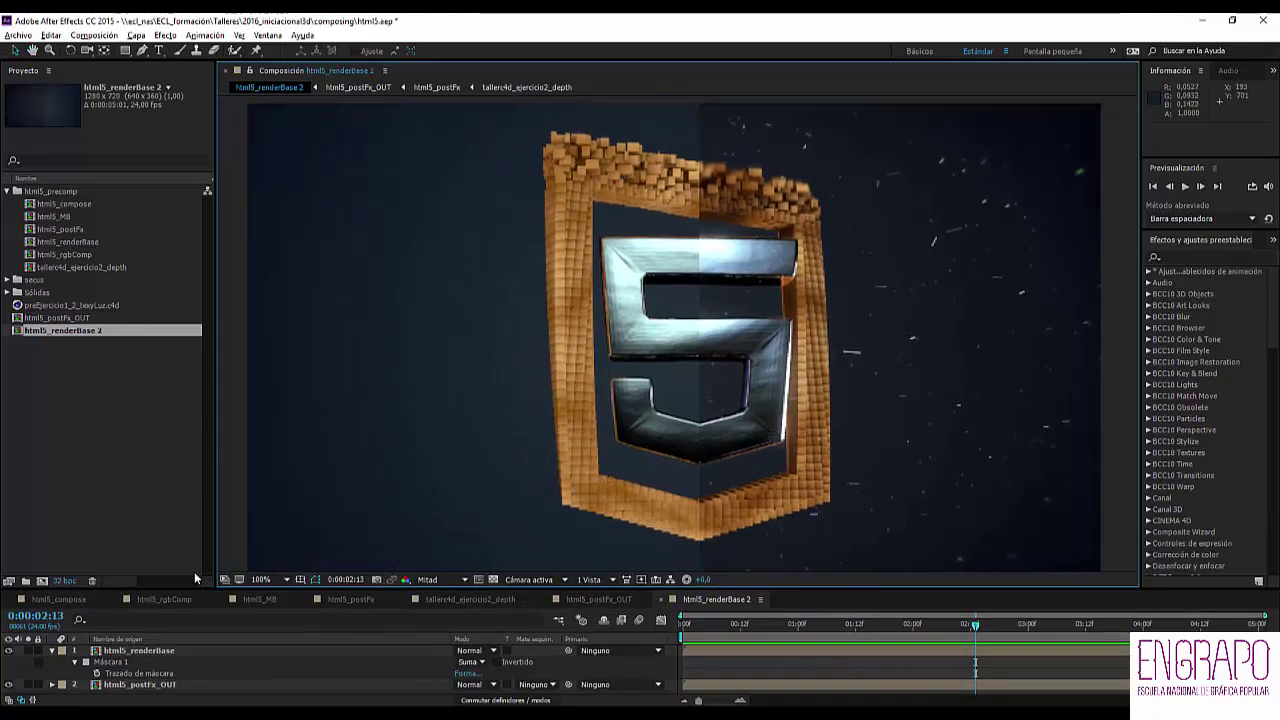
{"action": "left_click_drag", "start_coordinate": [660, 431], "coordinate": [655, 428]}
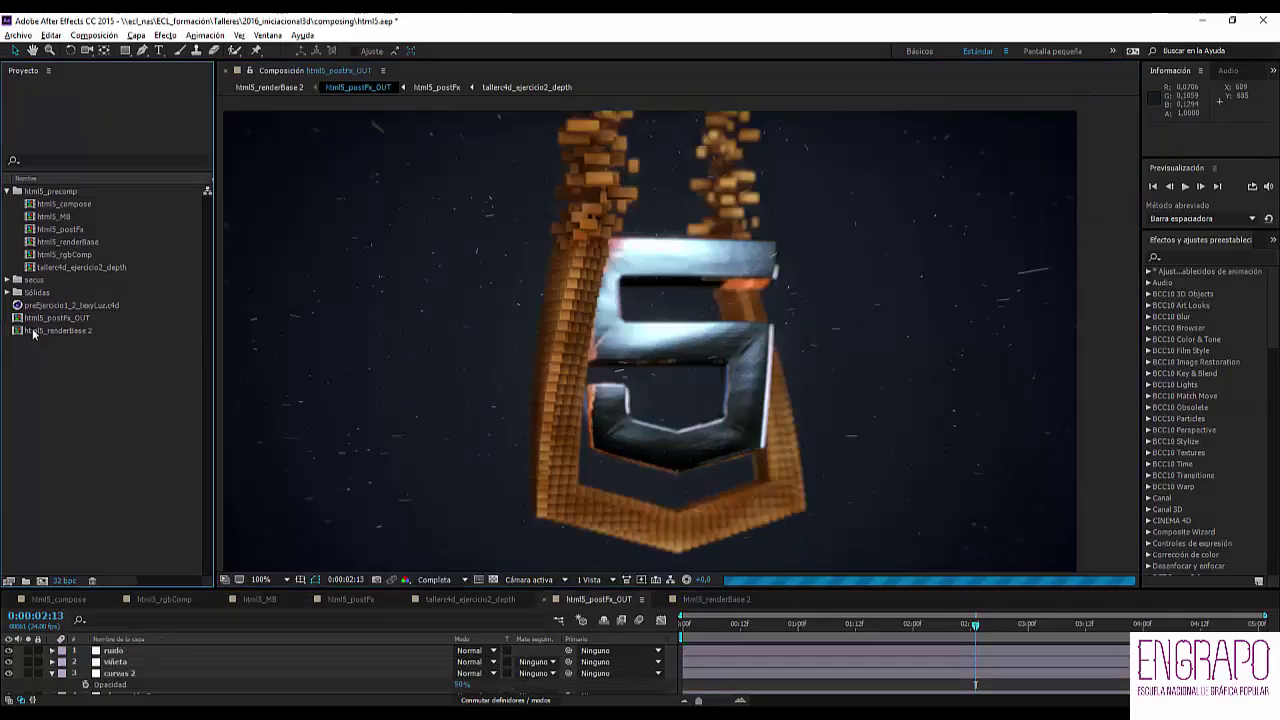
- Expand the secus folder and its multipass subfolder to list the rendered pass sequences
{"action": "double_click", "coordinate": [20, 281]}
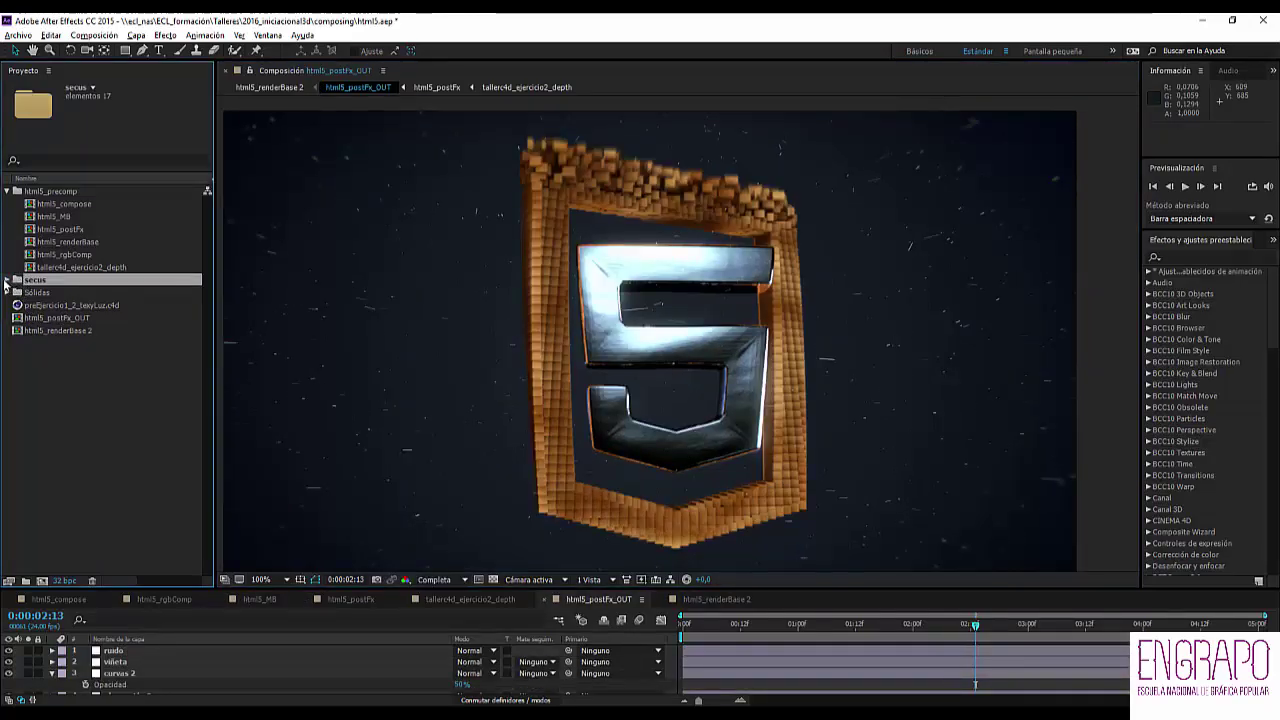
{"action": "left_click", "coordinate": [19, 292]}
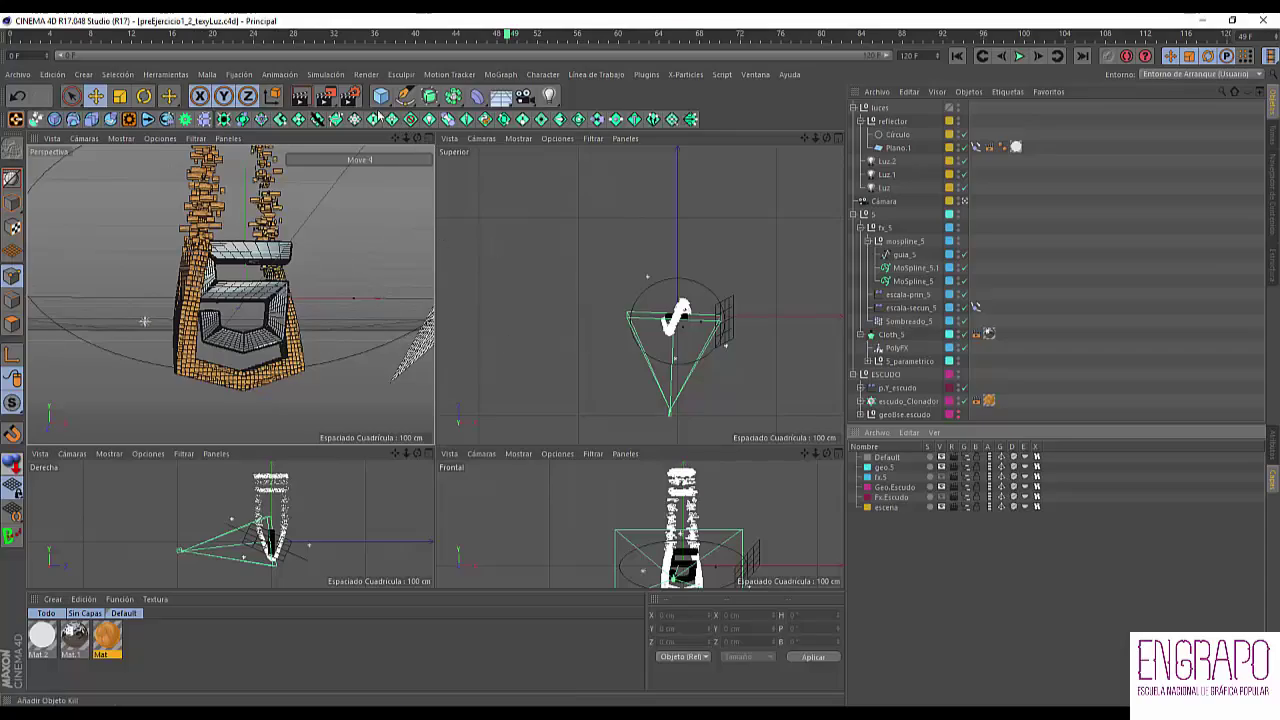
- Switch to Cinema 4D, open and enlarge the render settings, and inspect the Multipass options and the second object buffer
{"action": "left_click", "coordinate": [353, 97]}
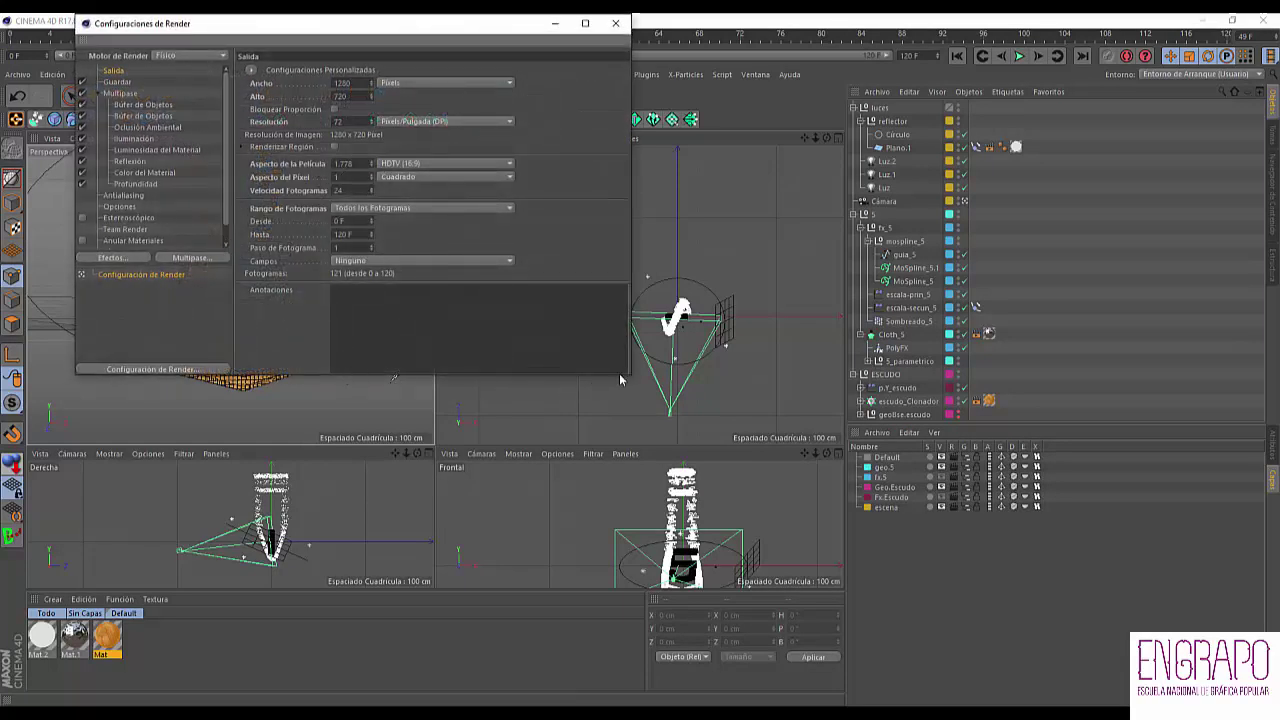
{"action": "left_click_drag", "start_coordinate": [629, 374], "coordinate": [903, 666]}
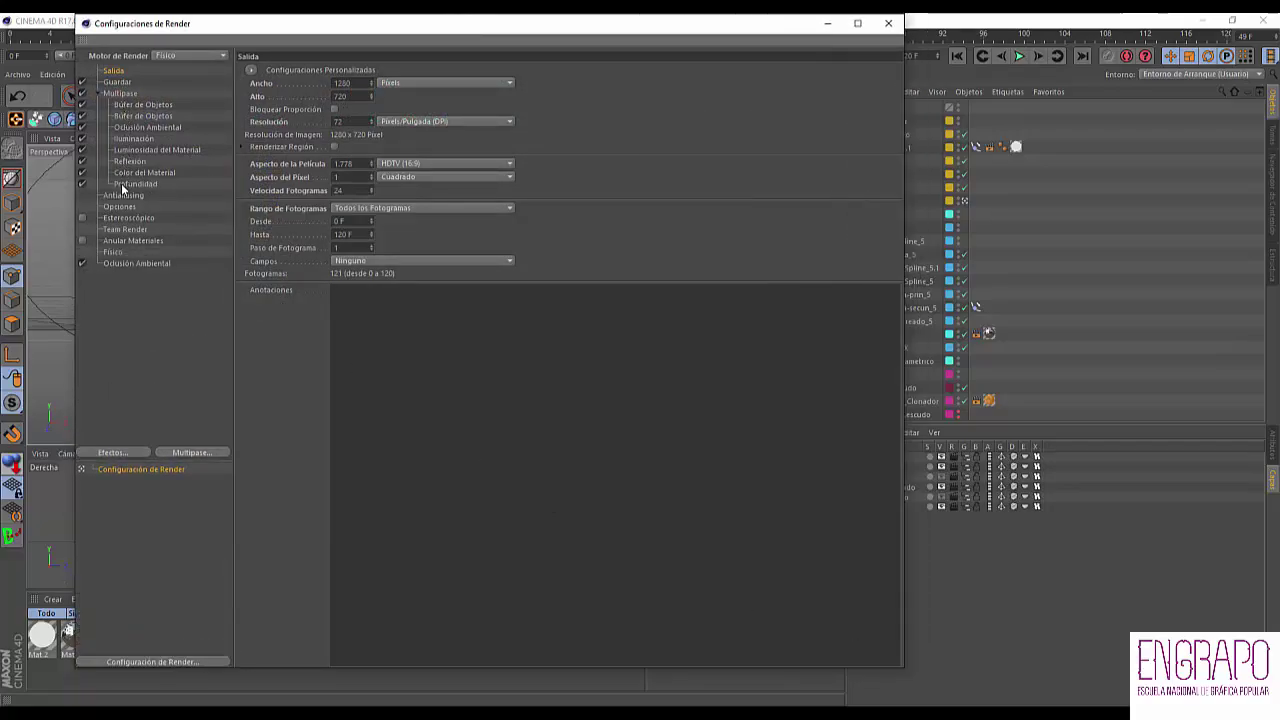
{"action": "left_click", "coordinate": [120, 94]}
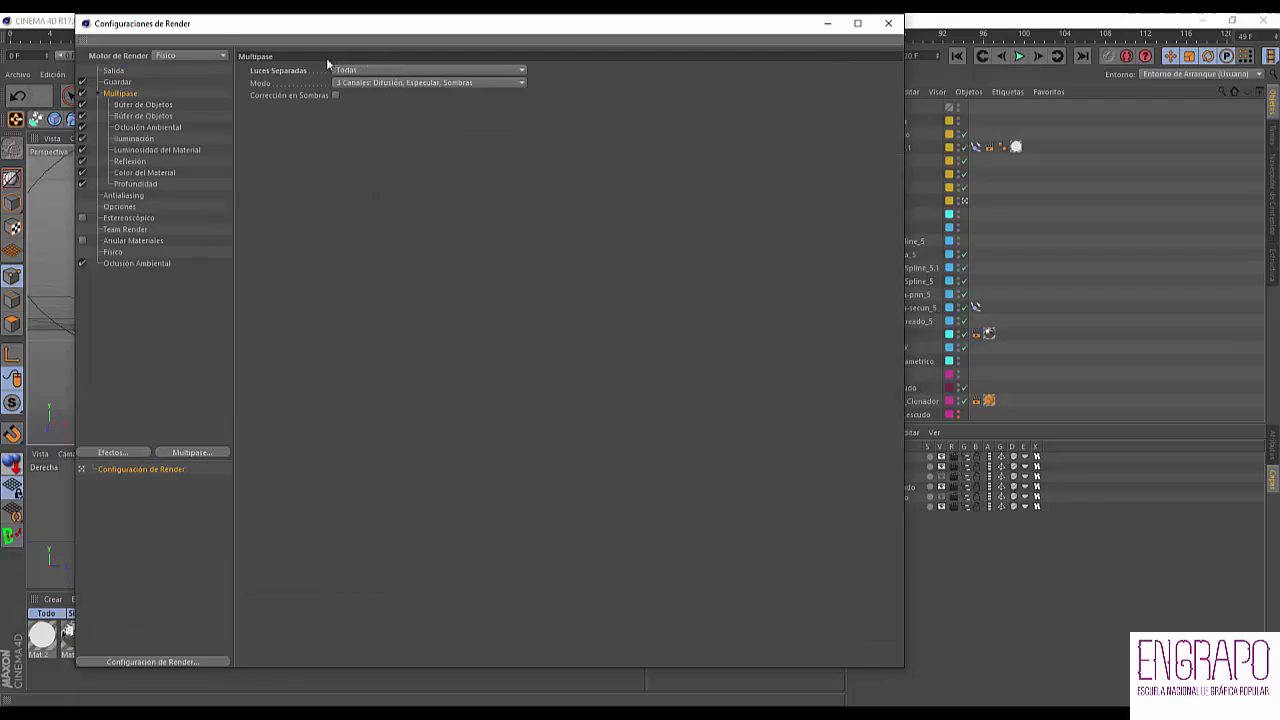
{"action": "left_click", "coordinate": [150, 116]}
{"action": "left_click_drag", "start_coordinate": [178, 25], "coordinate": [568, 294]}
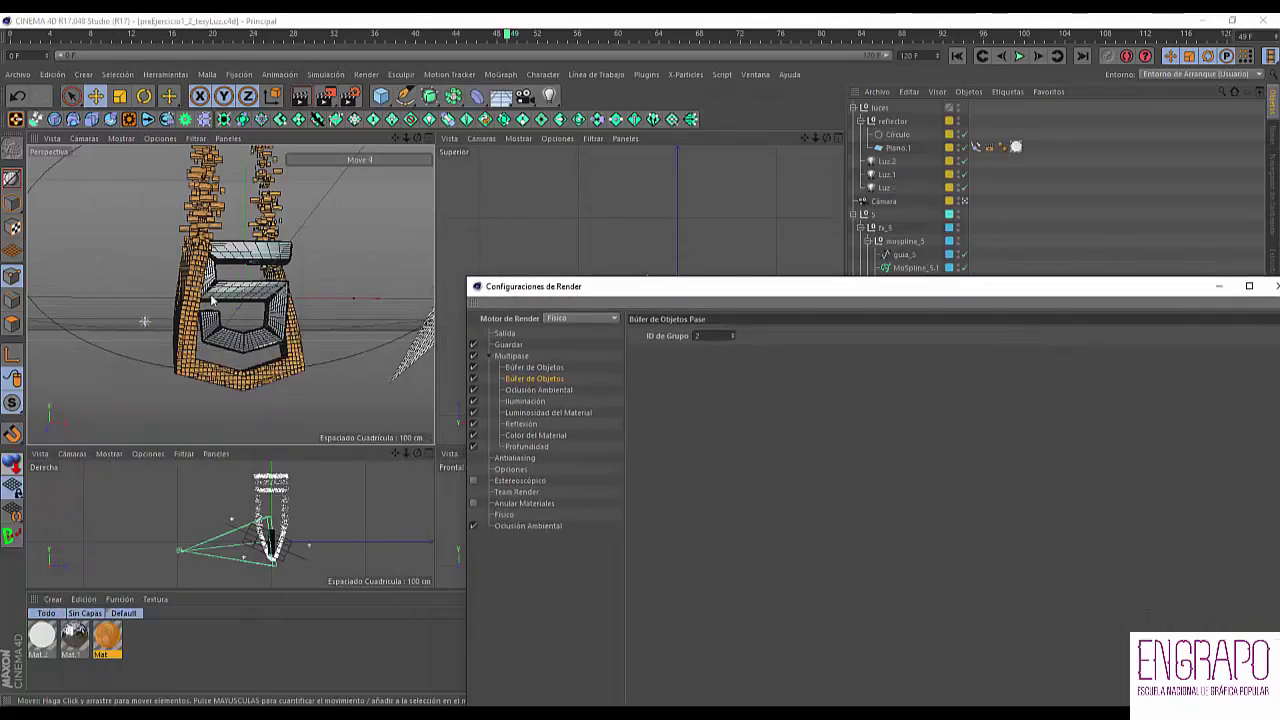
- Review the ambient occlusion, illumination, reflection, material color and depth passes, and close the render settings
{"action": "left_click", "coordinate": [540, 393]}
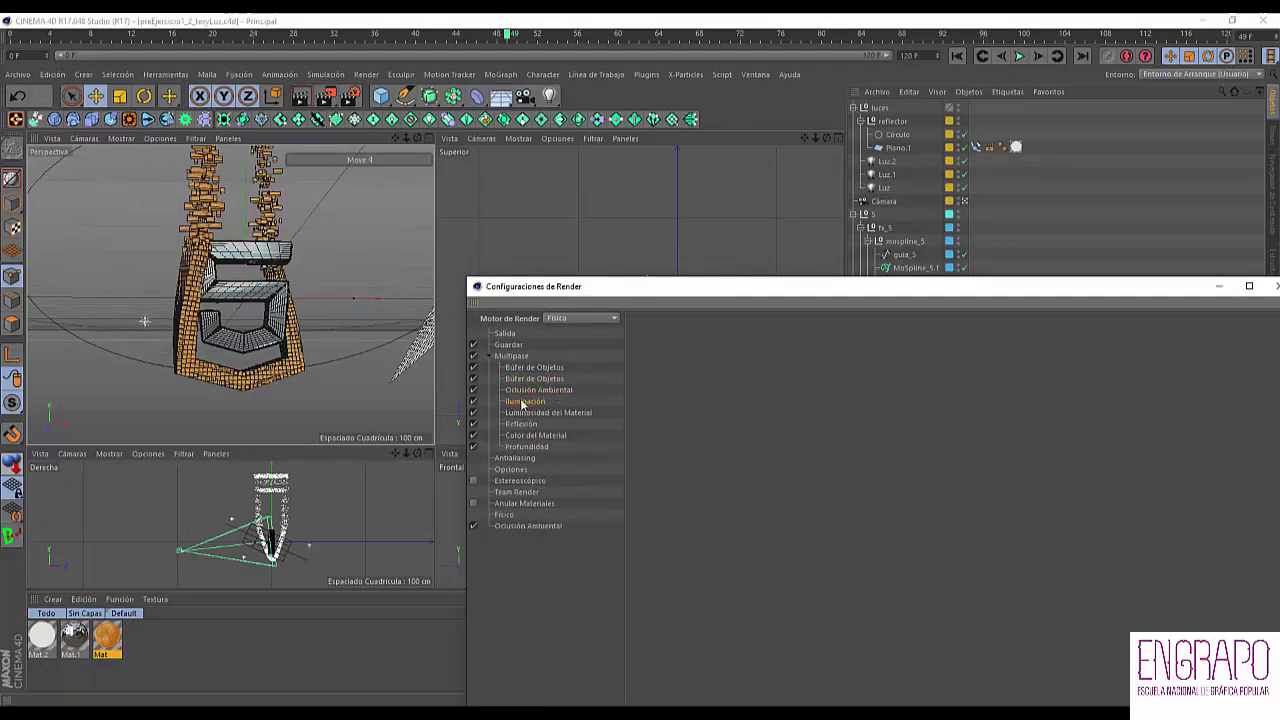
{"action": "left_click", "coordinate": [520, 424]}
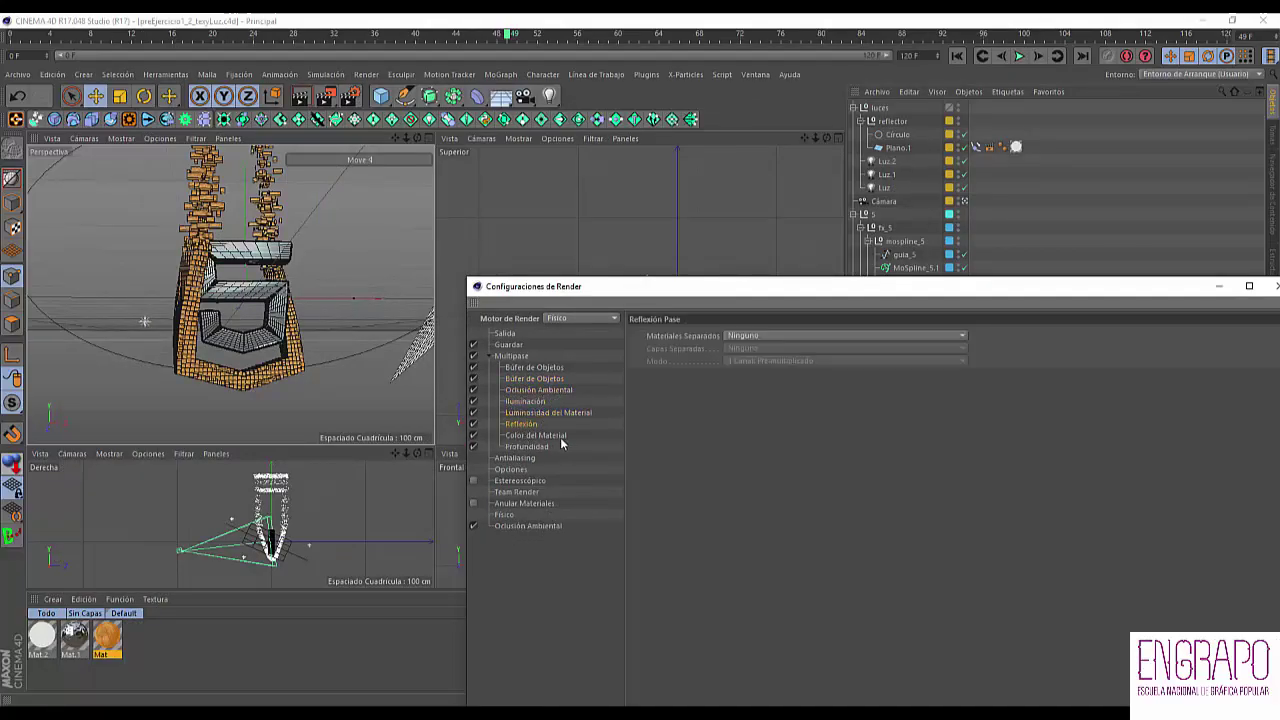
{"action": "left_click", "coordinate": [527, 436]}
{"action": "left_click_drag", "start_coordinate": [584, 289], "coordinate": [458, 196]}
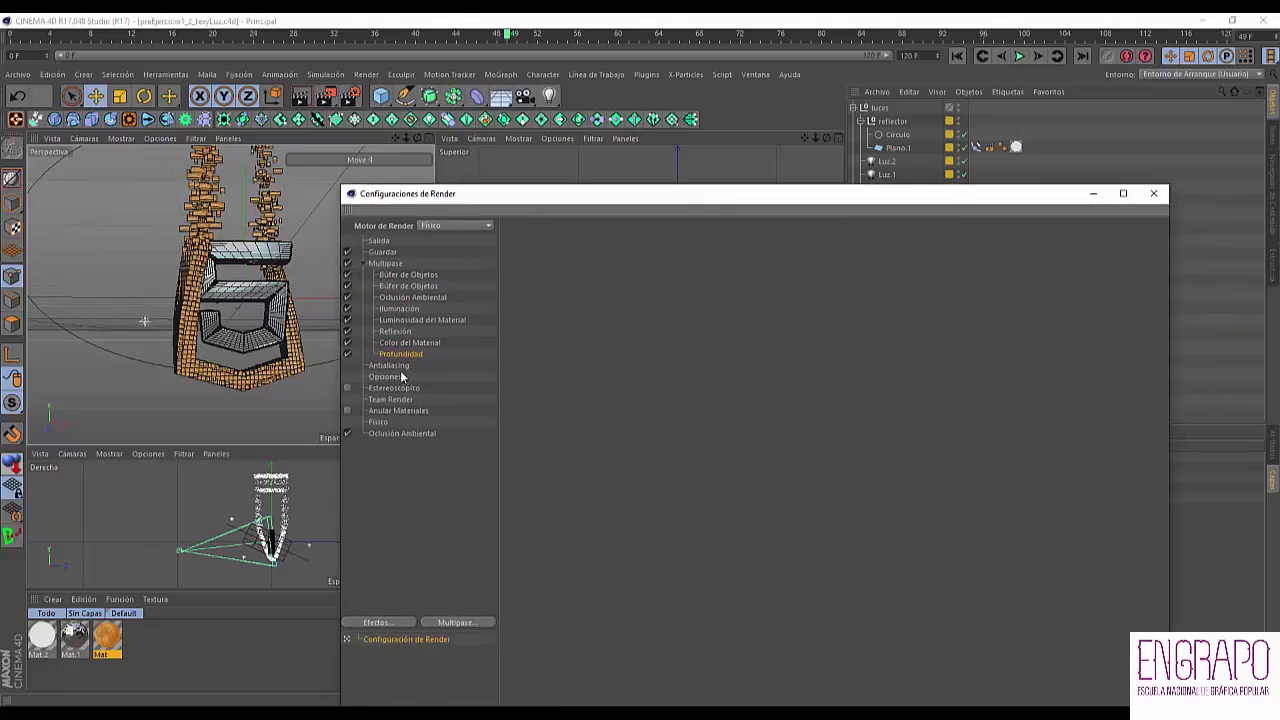
{"action": "left_click", "coordinate": [1153, 193]}
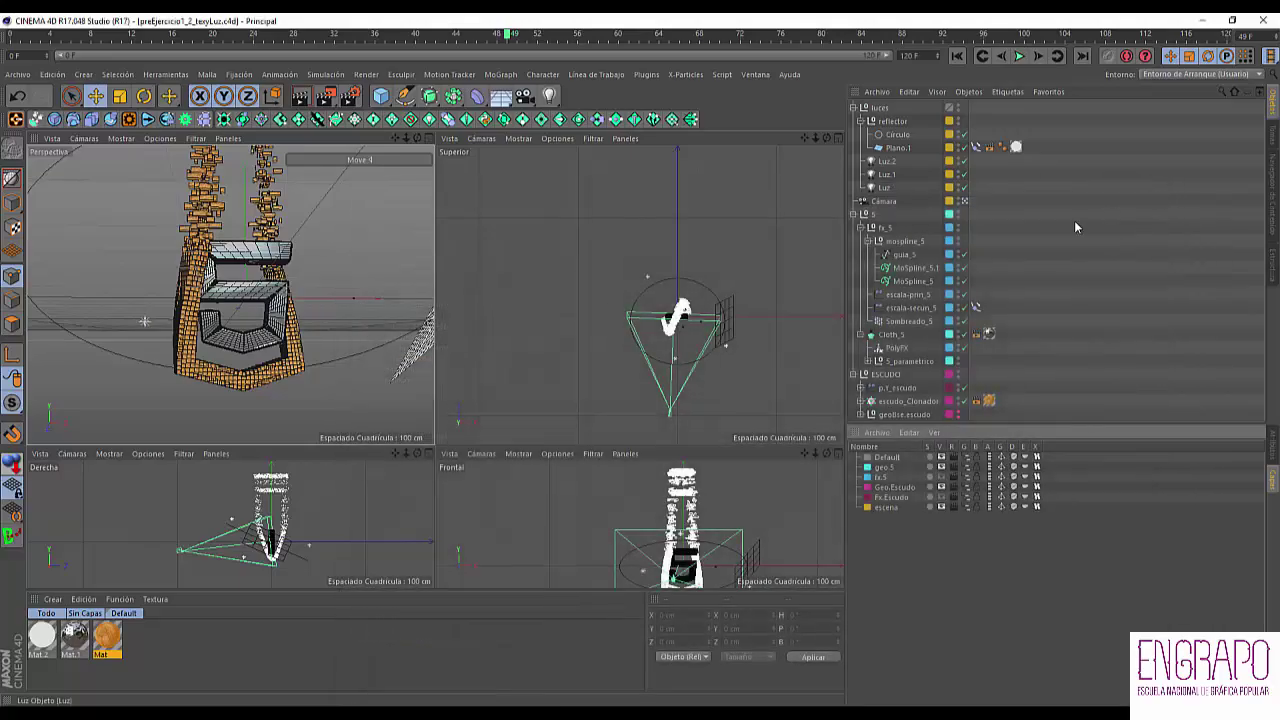
- Select the scene's camera to inspect it, clear the selection, and switch back to After Effects
{"action": "left_click", "coordinate": [886, 202]}
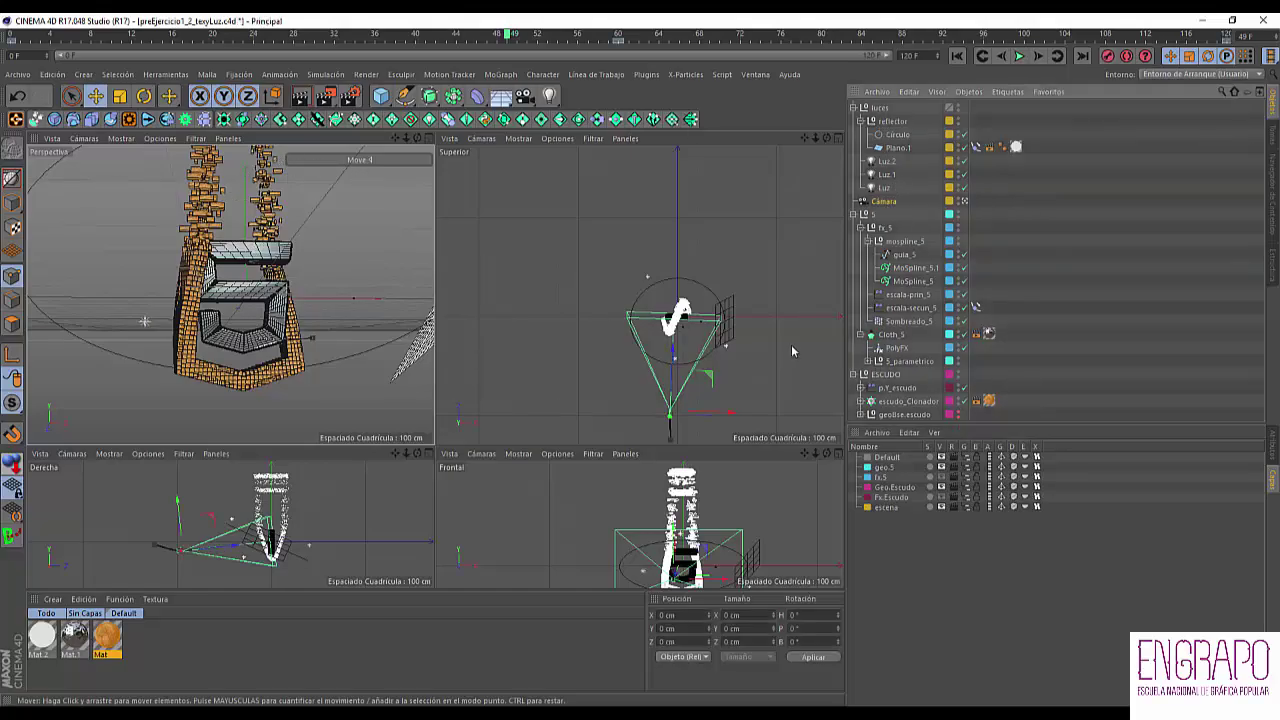
{"action": "left_click", "coordinate": [1100, 340]}
{"action": "key", "text": "alt+Tab"}
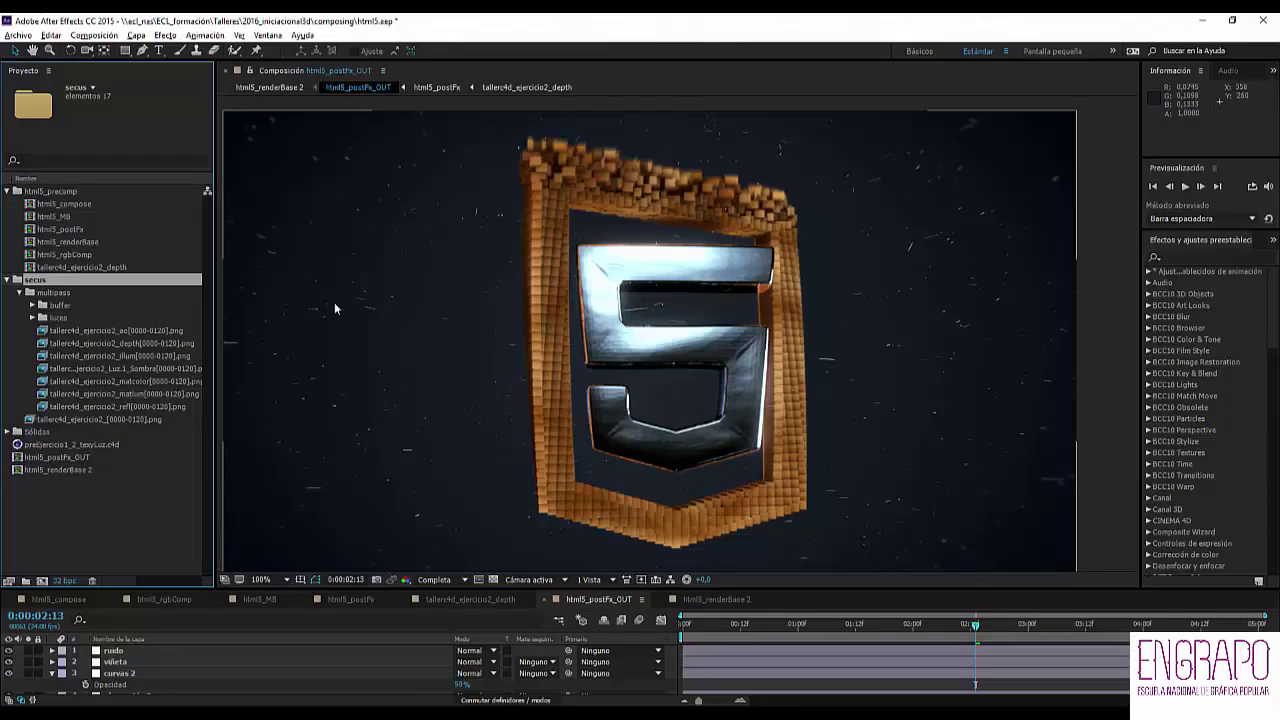
- Review the ambient occlusion, depth and illumination sequences in the multipass folder
{"action": "left_click", "coordinate": [76, 334]}
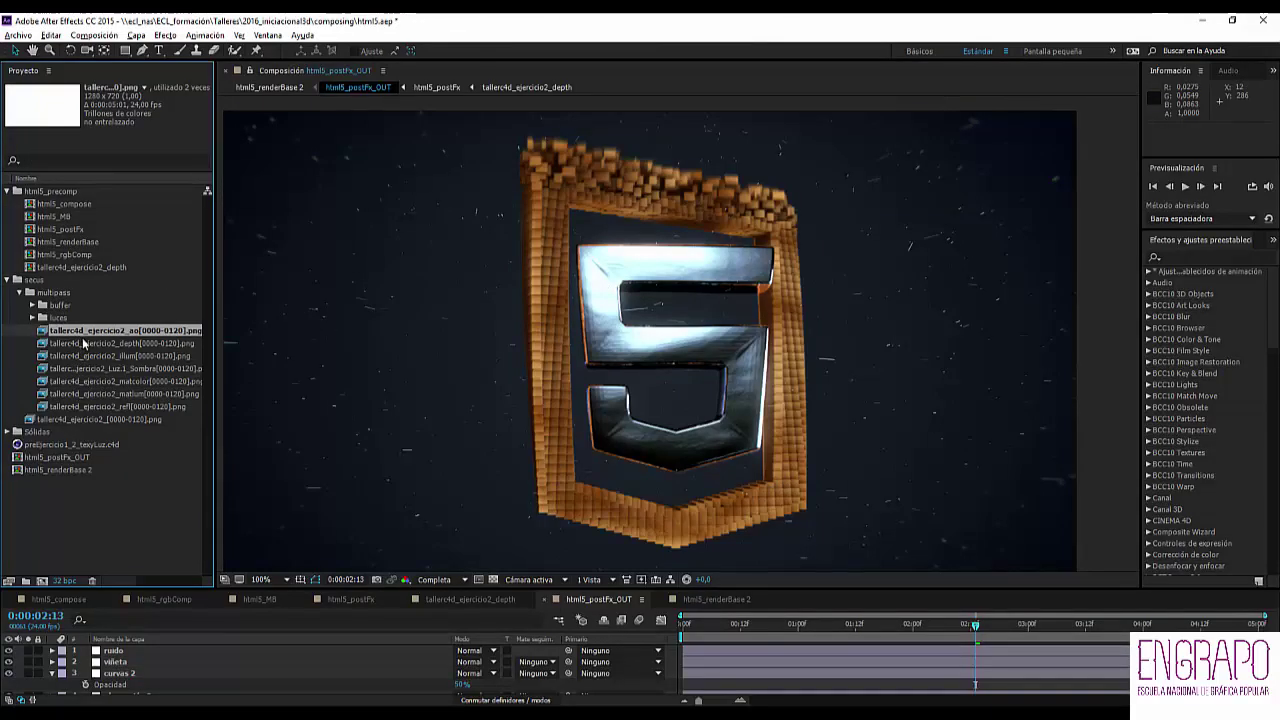
{"action": "left_click", "coordinate": [88, 343]}
{"action": "left_click", "coordinate": [91, 331]}
{"action": "left_click", "coordinate": [122, 357]}
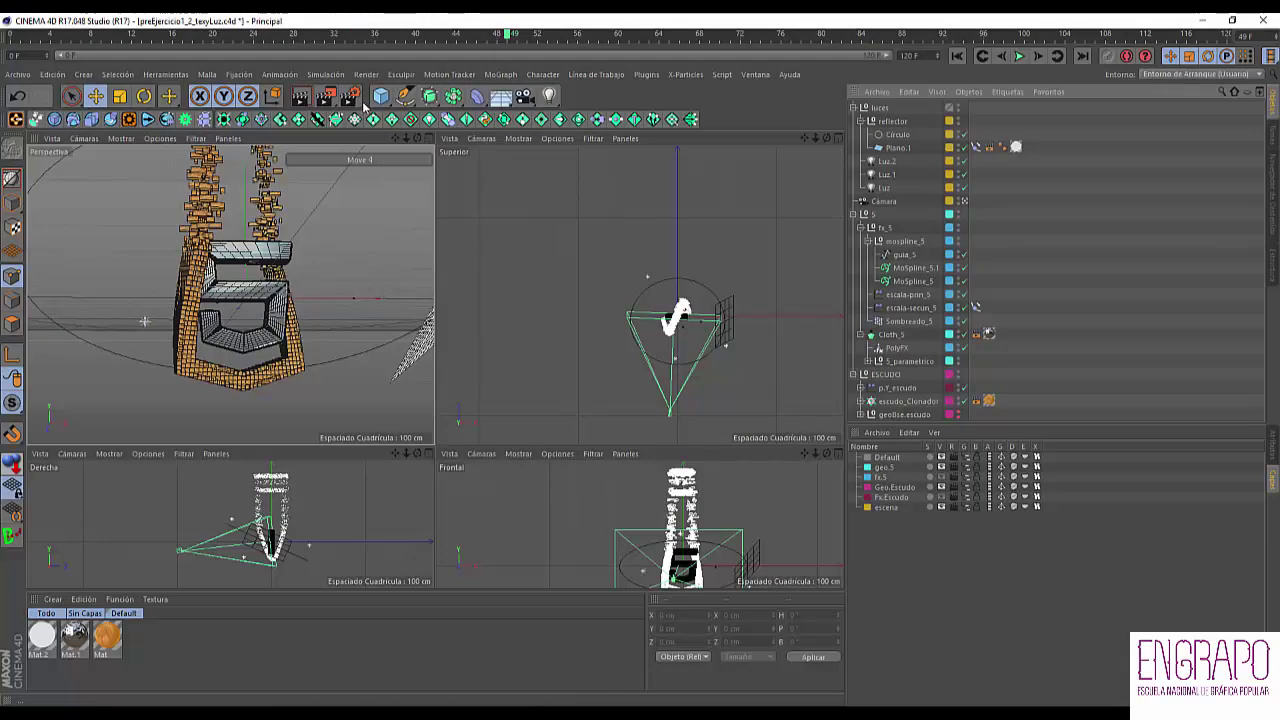
- Check Cinema 4D's render settings, return to After Effects, and inspect the Luz.1_Sombra sequence's frame rate without changing its footage interpretation
{"action": "left_click", "coordinate": [354, 97]}
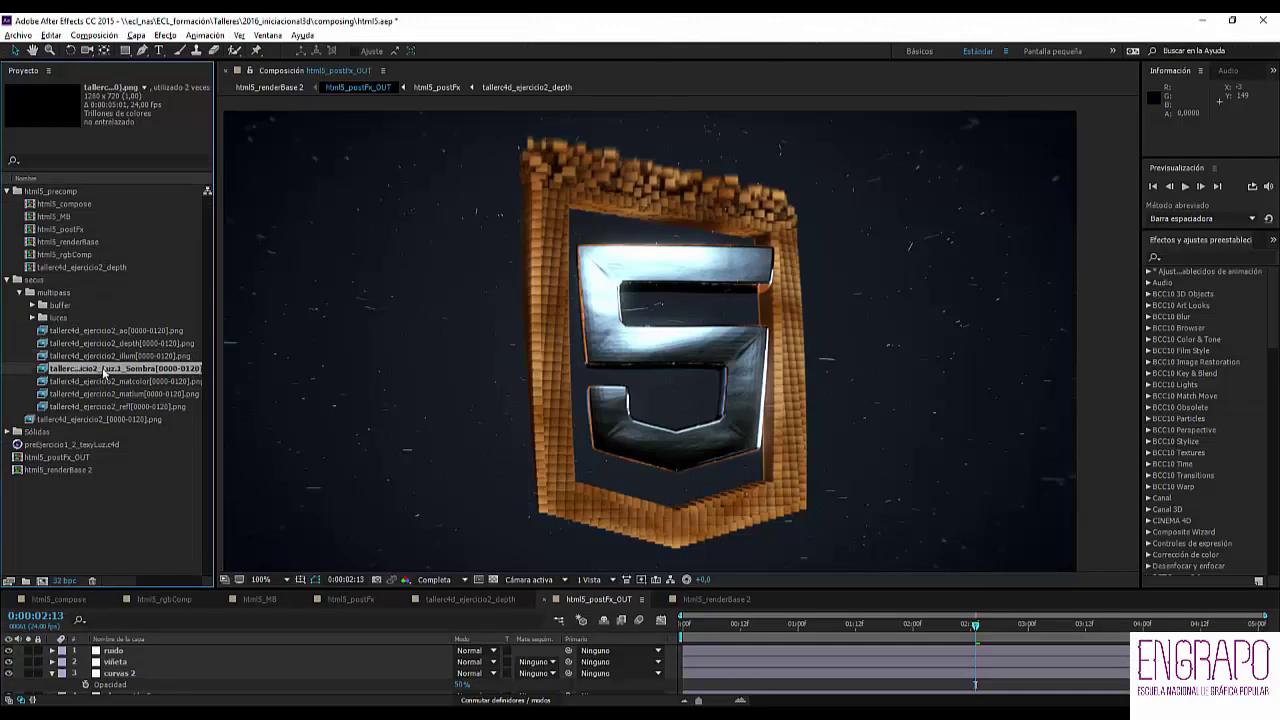
{"action": "key", "text": "alt+Tab"}
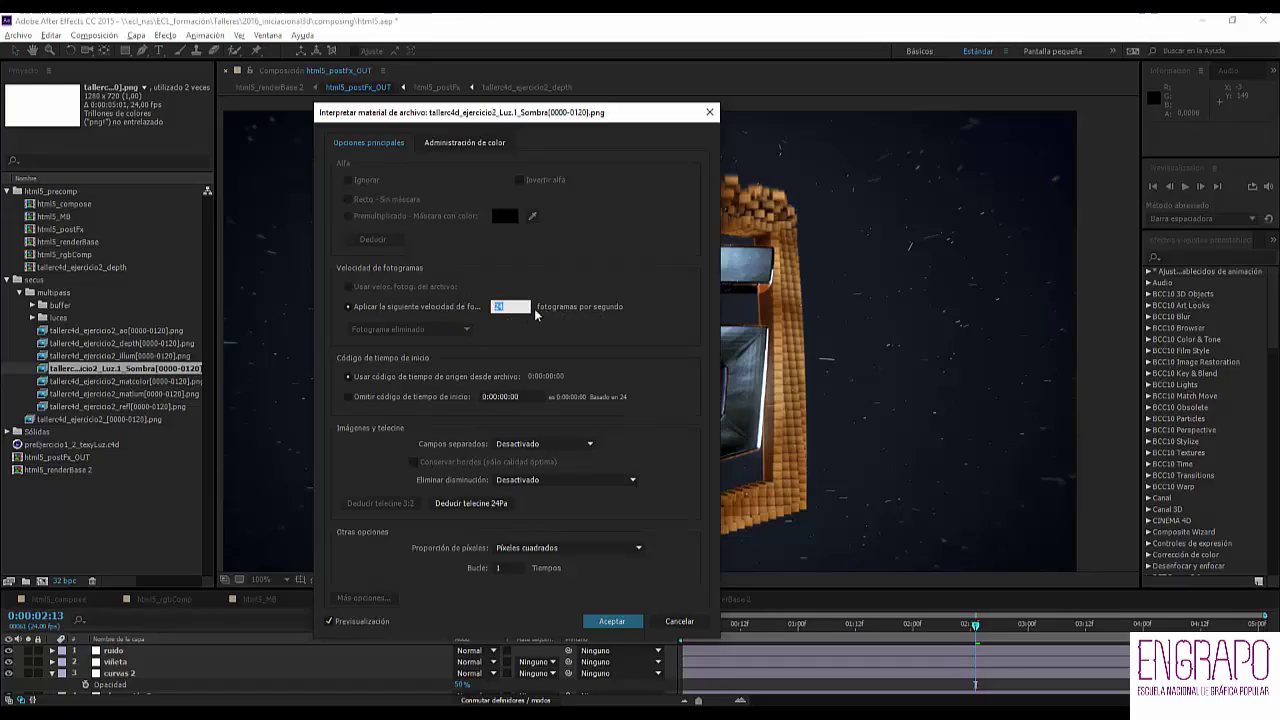
{"action": "left_click", "coordinate": [681, 622]}
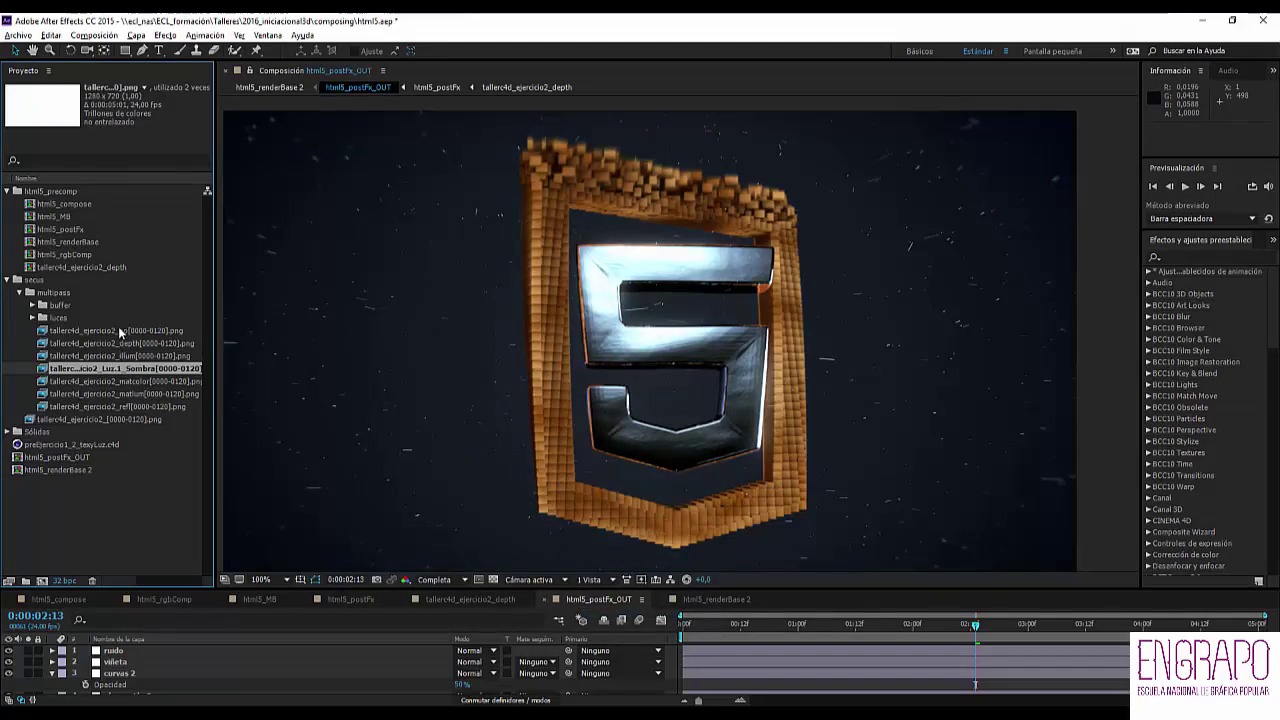
- Preview the material luminance, ambient occlusion, depth and beauty render sequences one after another in the project
{"action": "left_click", "coordinate": [124, 396]}
{"action": "left_click", "coordinate": [124, 331]}
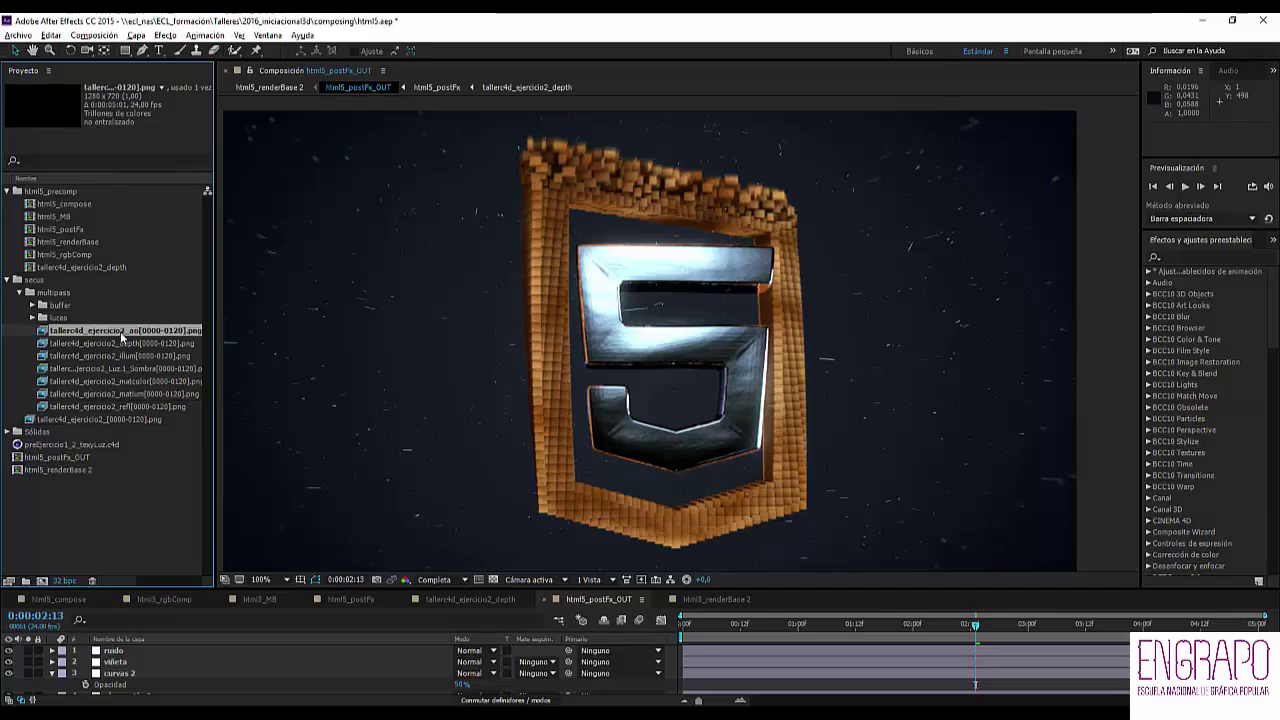
{"action": "left_click", "coordinate": [137, 418]}
{"action": "left_click", "coordinate": [125, 394]}
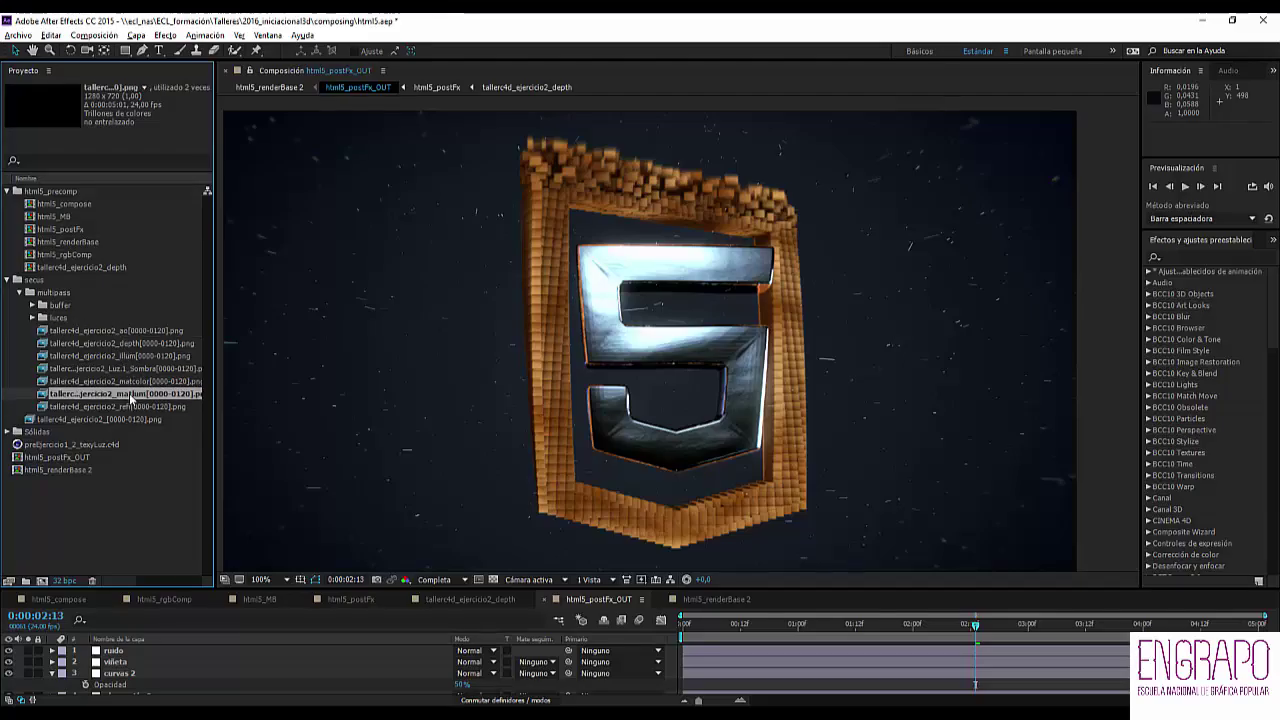
{"action": "left_click", "coordinate": [106, 343]}
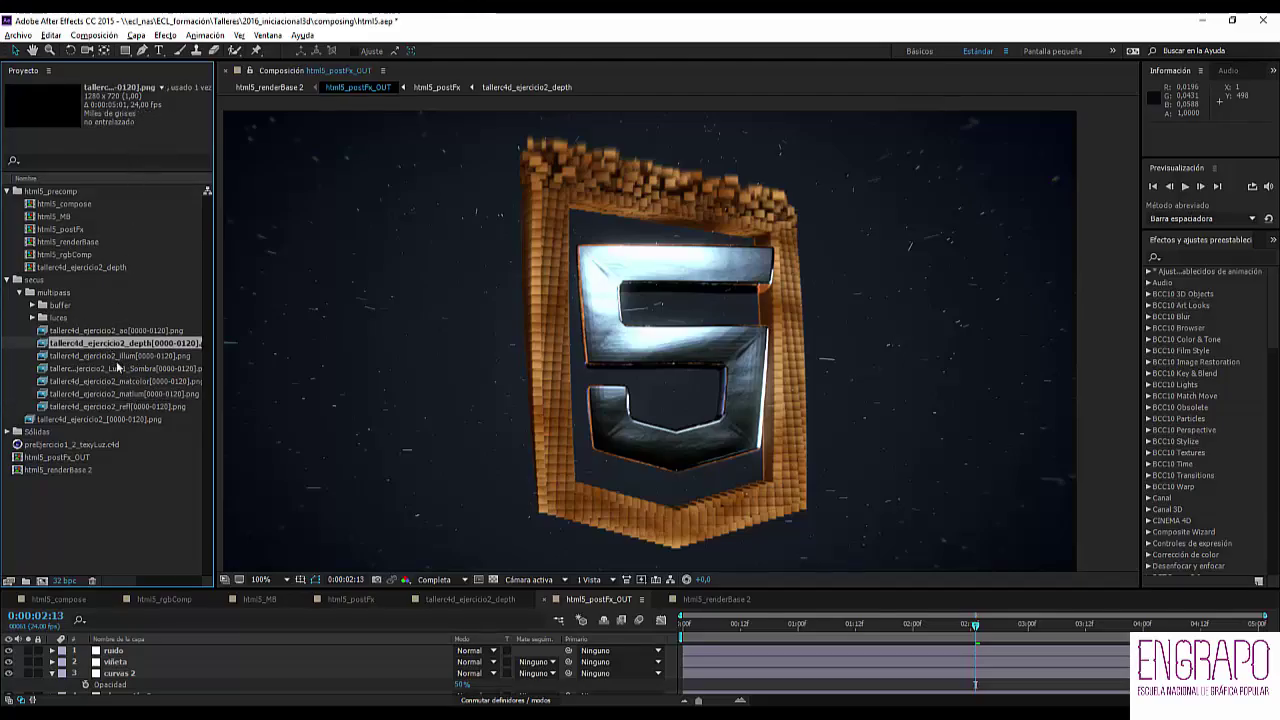
{"action": "left_click", "coordinate": [128, 420]}
{"action": "left_click", "coordinate": [88, 332]}
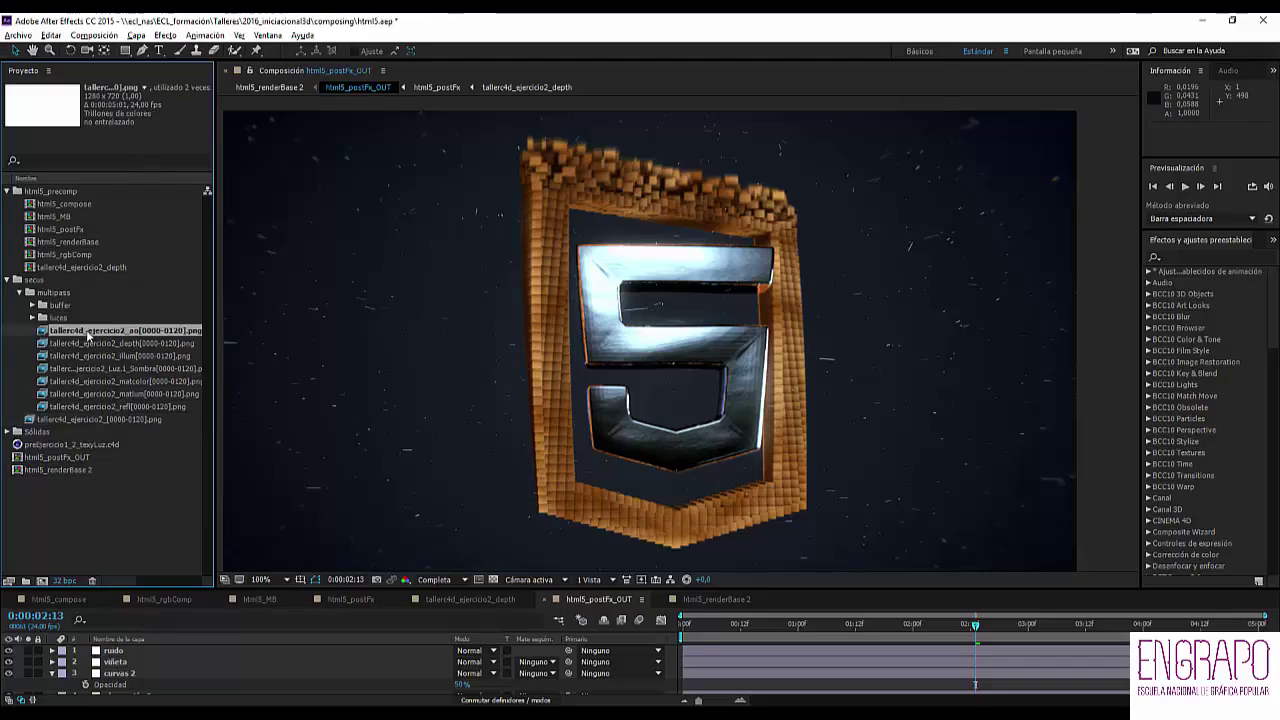
- Inspect the imported preEjercicio1_2_texyLuz.c4d scene, the html5_compose composition and the ambient occlusion sequence
{"action": "left_click", "coordinate": [91, 446]}
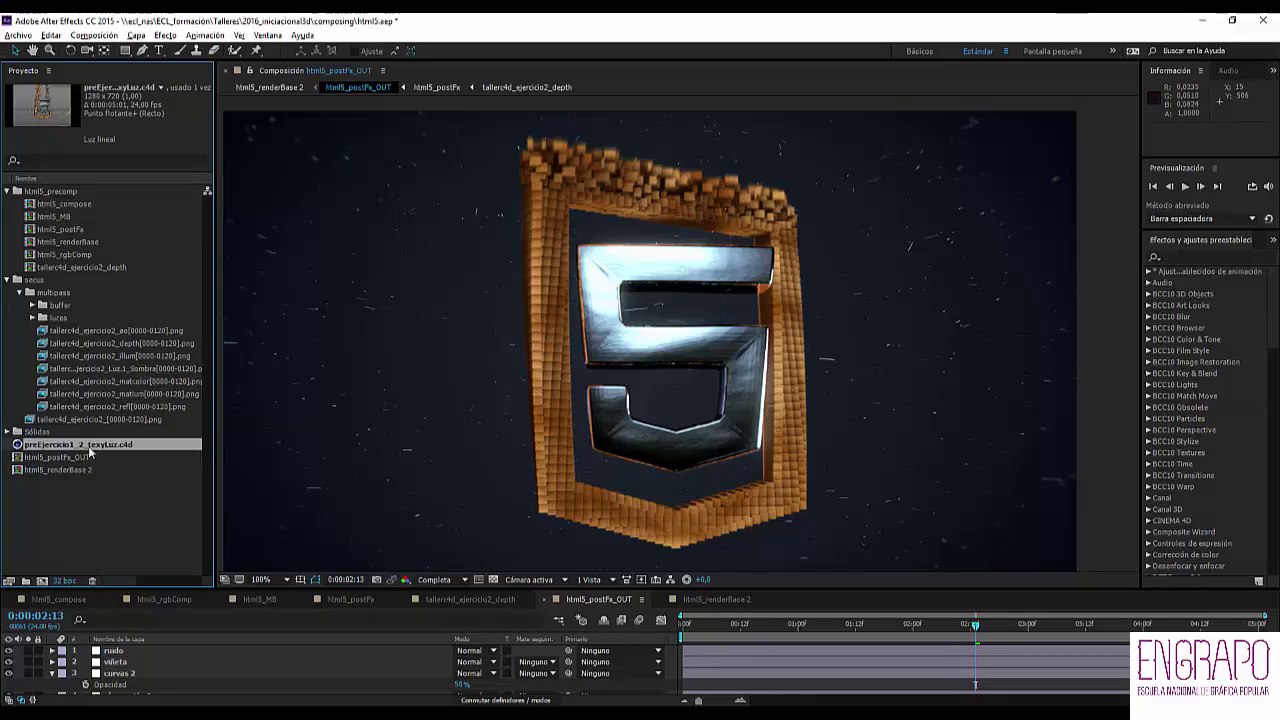
{"action": "left_click", "coordinate": [63, 204]}
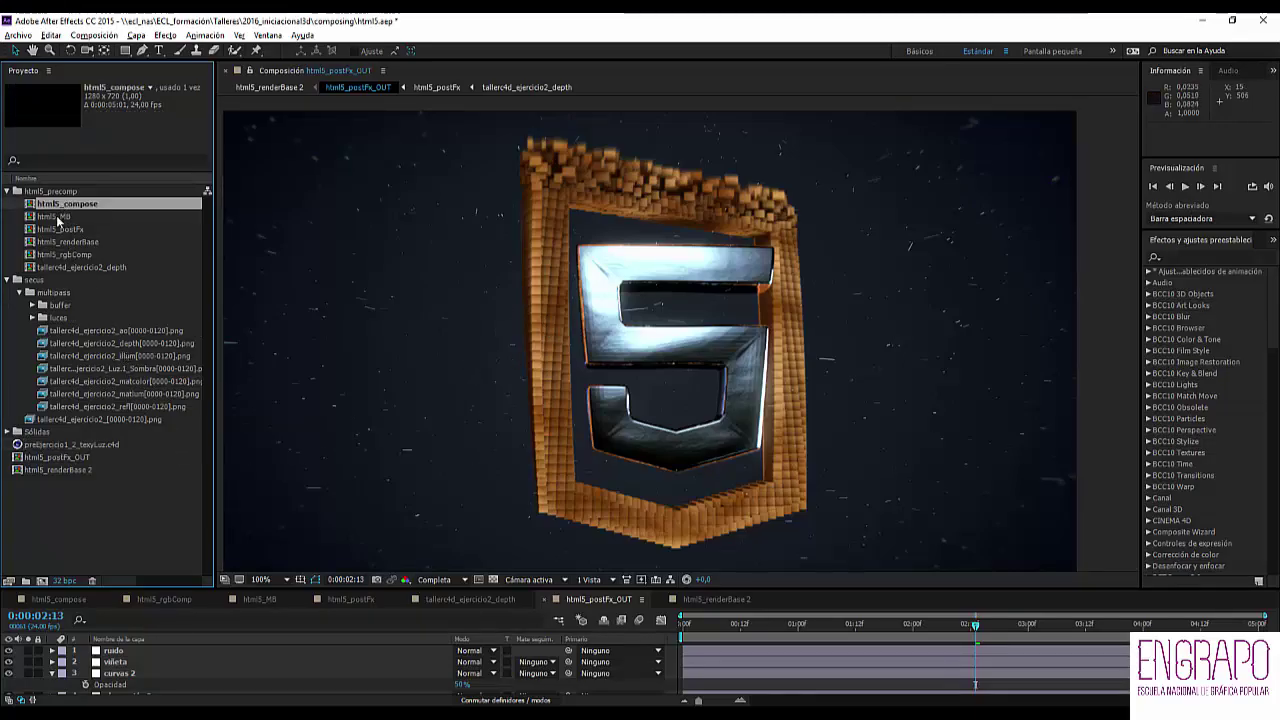
{"action": "left_click", "coordinate": [85, 441]}
{"action": "left_click", "coordinate": [88, 331]}
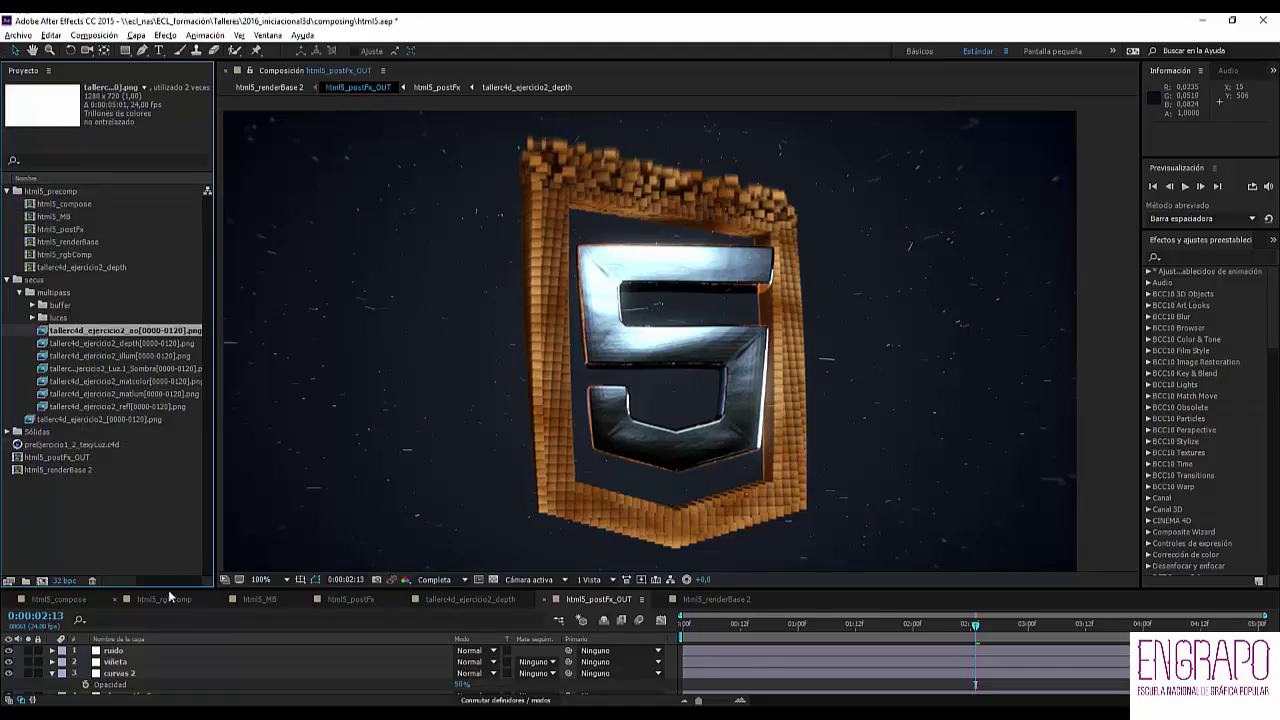
- Enlarge the timeline area, open html5_compose, and briefly isolate the Luz.2_Especular layer before selecting the reflection layer
{"action": "left_click_drag", "start_coordinate": [171, 560], "coordinate": [171, 484]}
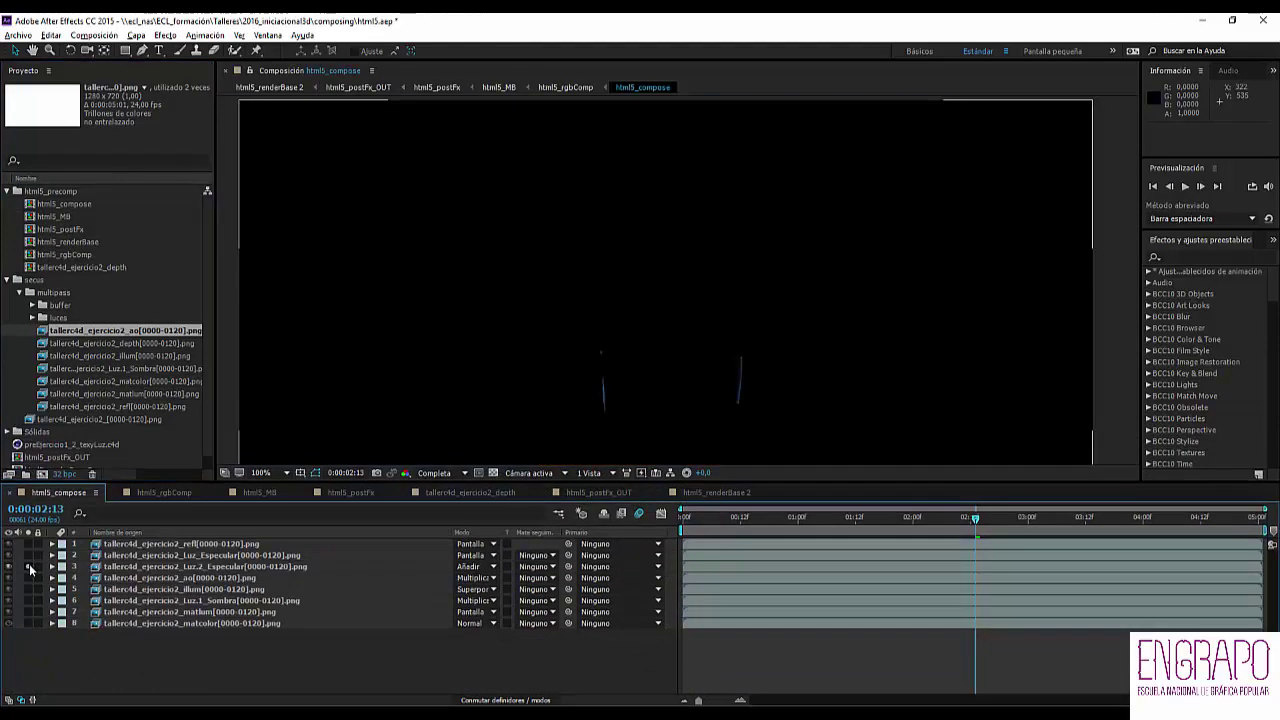
{"action": "left_click", "coordinate": [29, 566]}
{"action": "left_click", "coordinate": [190, 545]}
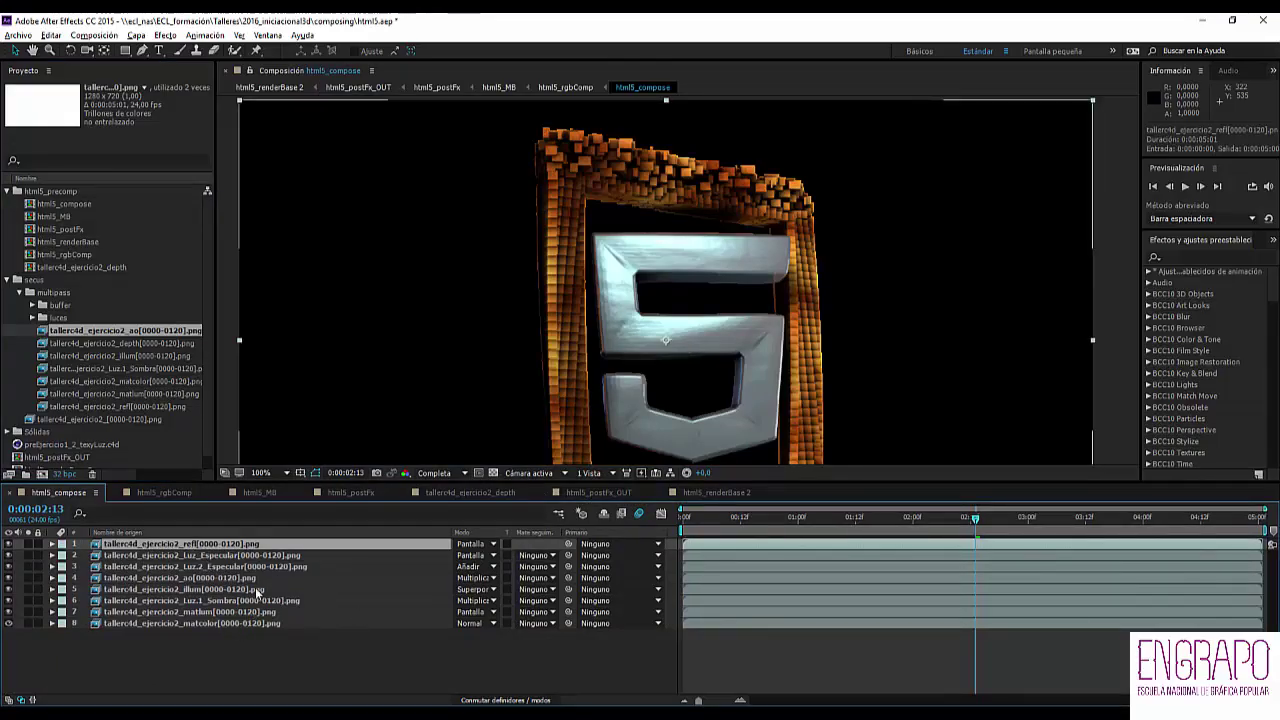
- Move html5_compose to 0:00:01:13, view the whole frame at 50%, and clear the layer selection
{"action": "left_click", "coordinate": [860, 518]}
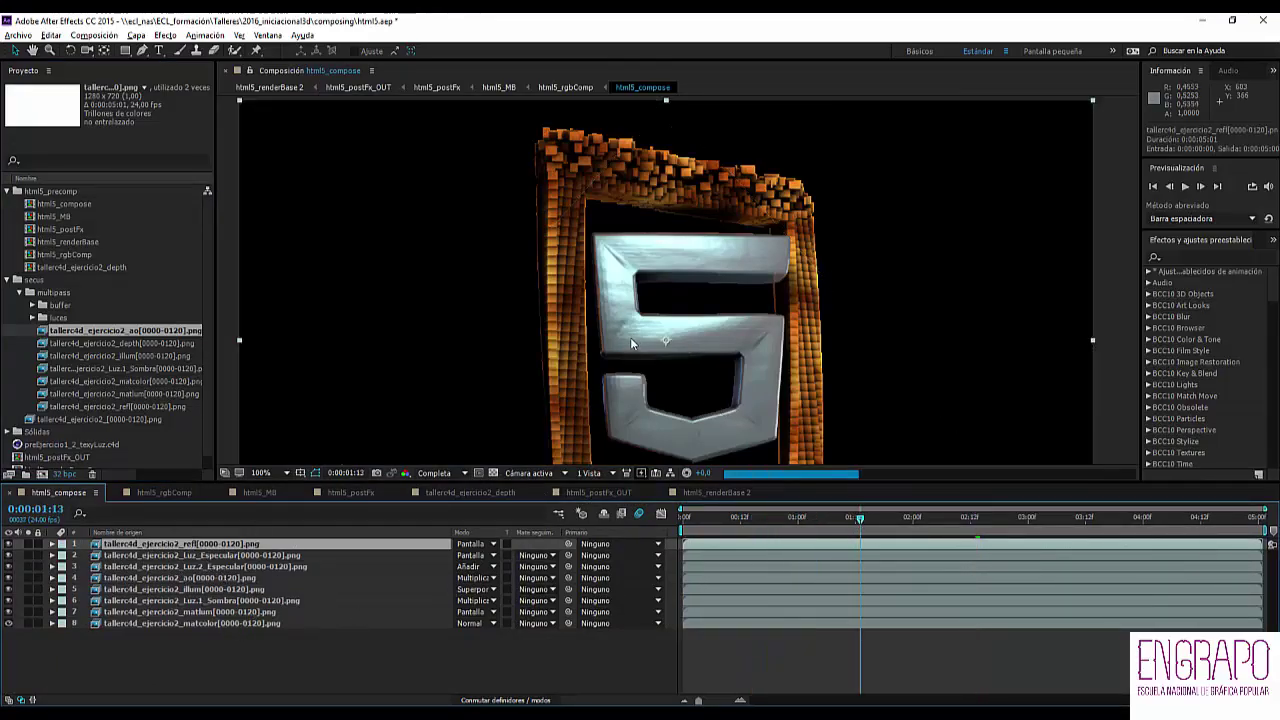
{"action": "scroll", "coordinate": [656, 375], "scroll_direction": "down", "scroll_amount": 1}
{"action": "scroll", "coordinate": [657, 376], "scroll_direction": "up", "scroll_amount": 1}
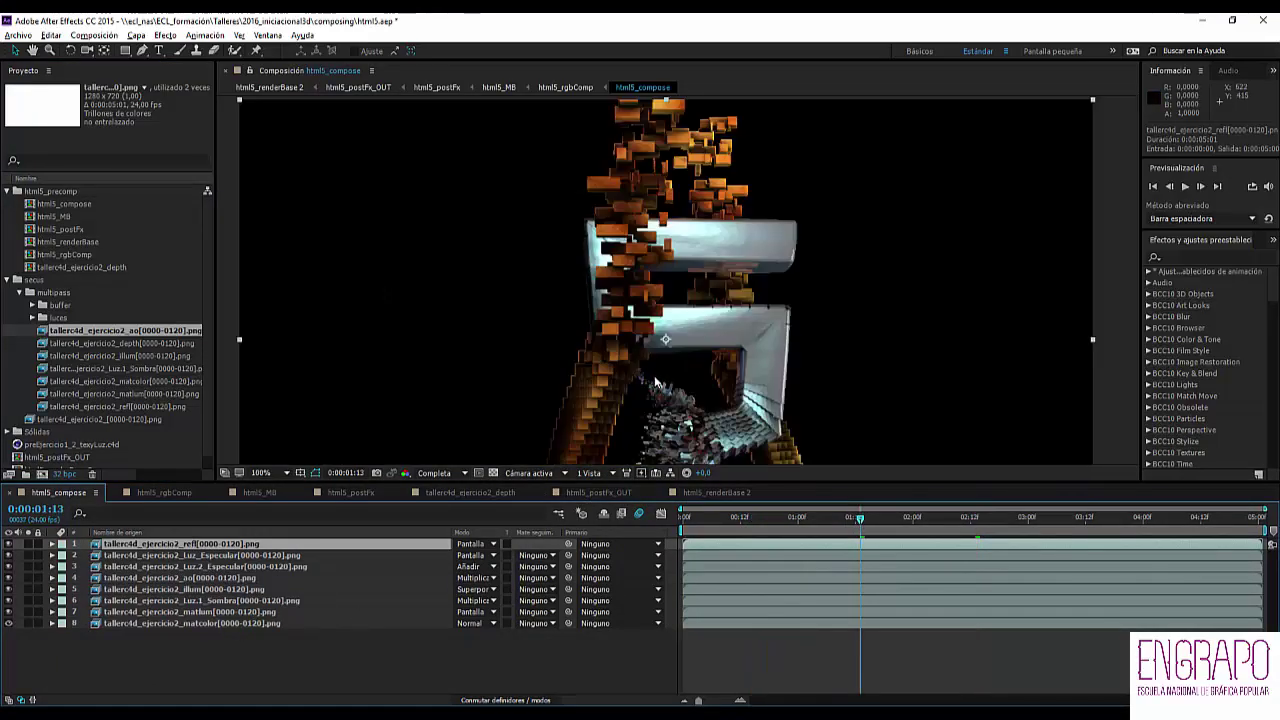
{"action": "scroll", "coordinate": [657, 374], "scroll_direction": "down", "scroll_amount": 1}
{"action": "left_click", "coordinate": [188, 635]}
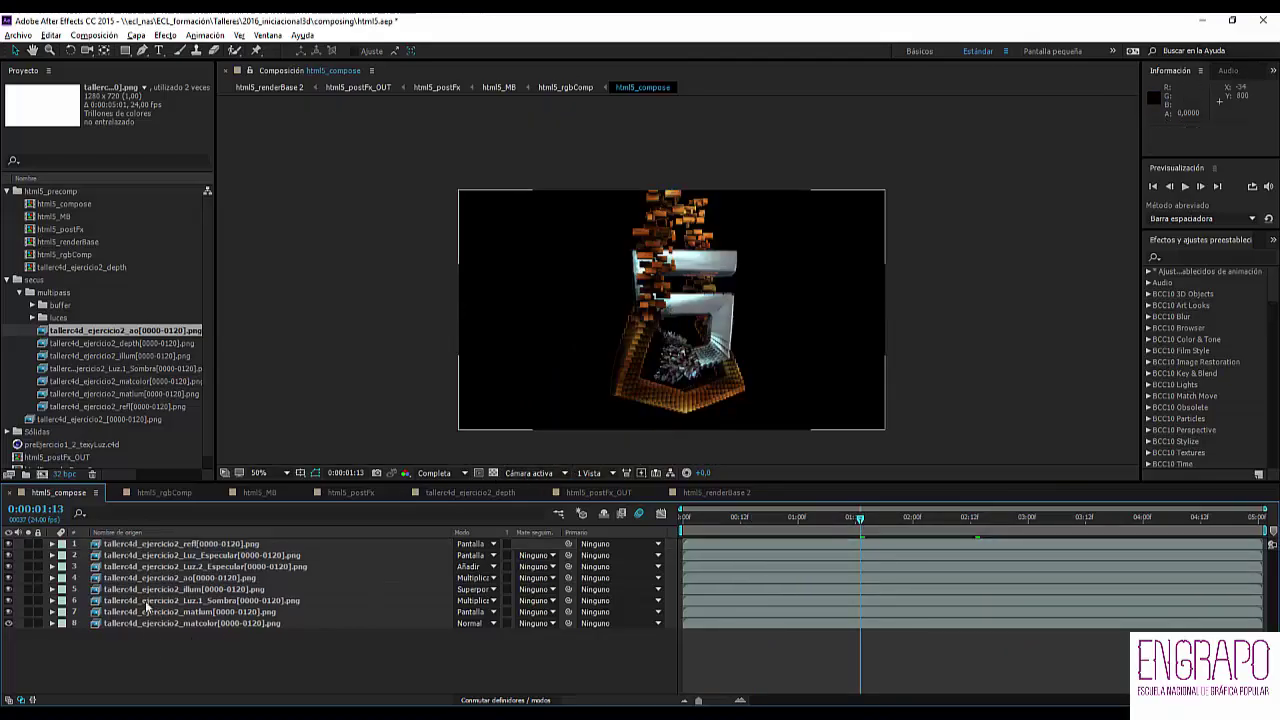
- Isolate the Luz.1_Sombra and material luminance layers in turn to view each pass alone, restoring the full composite after each
{"action": "left_click", "coordinate": [128, 601]}
{"action": "left_click", "coordinate": [29, 601]}
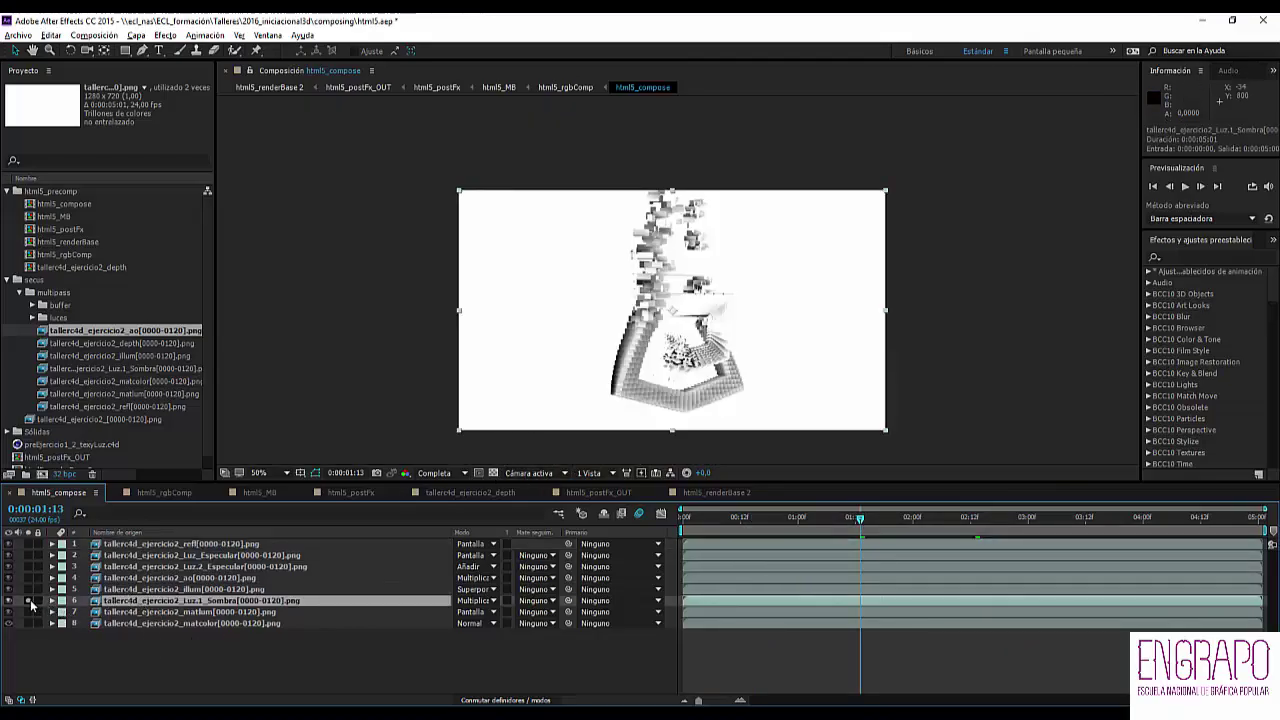
{"action": "left_click", "coordinate": [29, 601]}
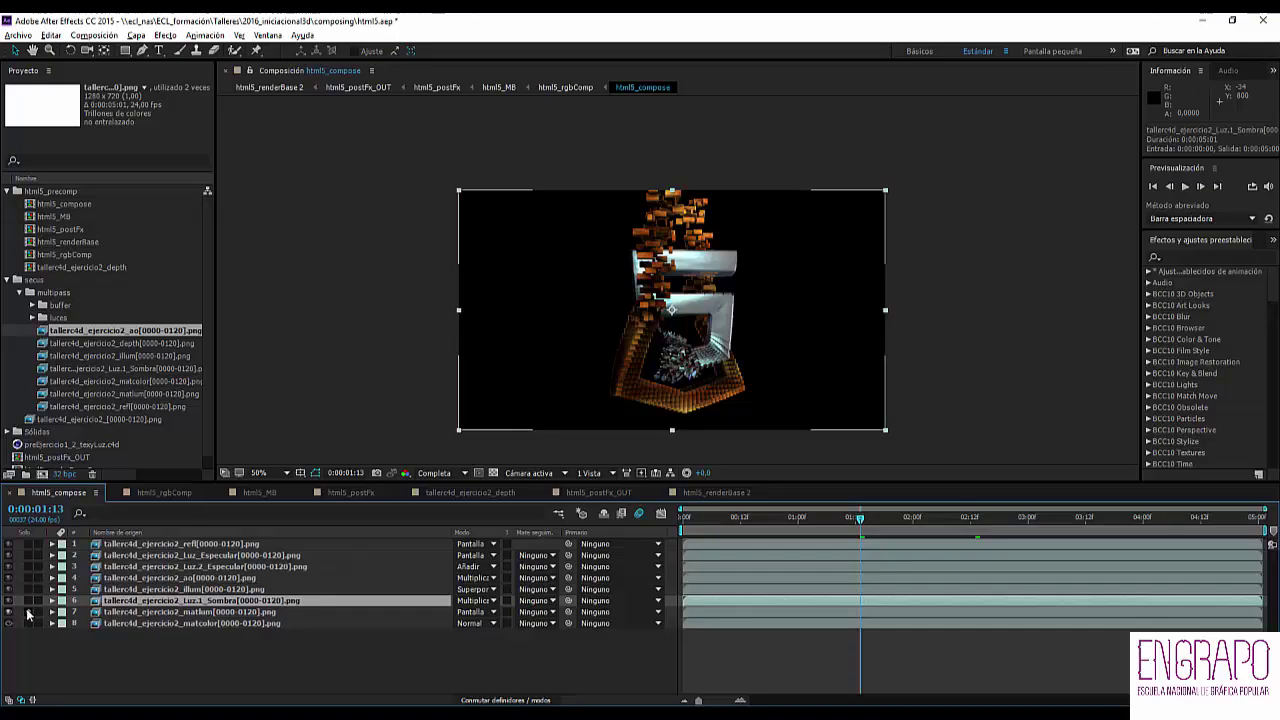
{"action": "left_click", "coordinate": [28, 612]}
{"action": "left_click", "coordinate": [28, 612]}
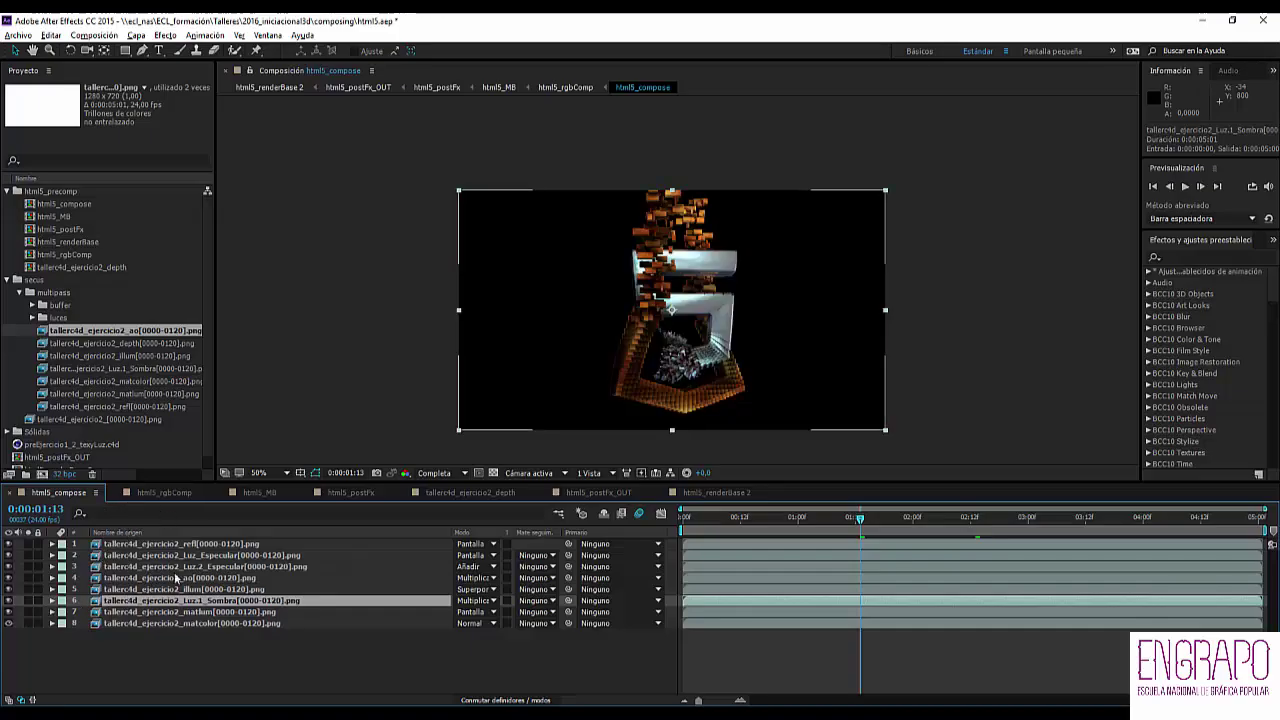
- Switch to the html5_rgbComp composition and open its nested html5_renderBase composition
{"action": "left_click", "coordinate": [152, 494]}
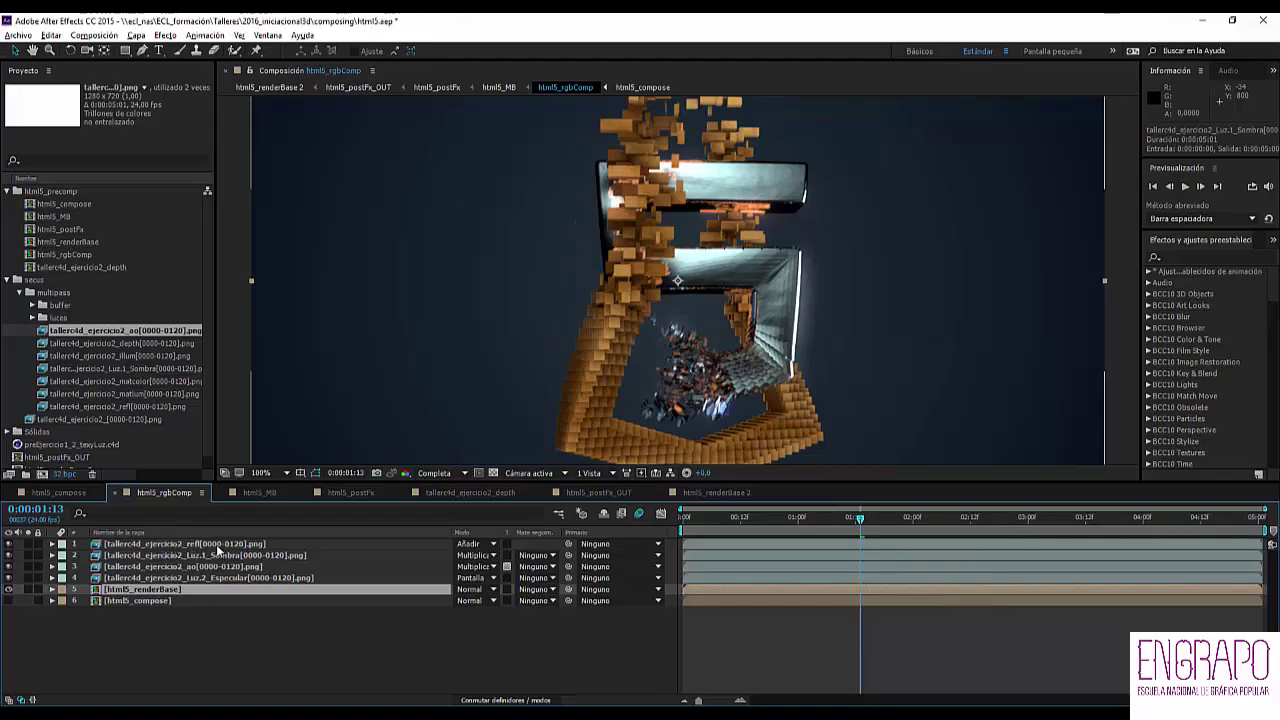
{"action": "left_click", "coordinate": [28, 590]}
{"action": "double_click", "coordinate": [160, 590]}
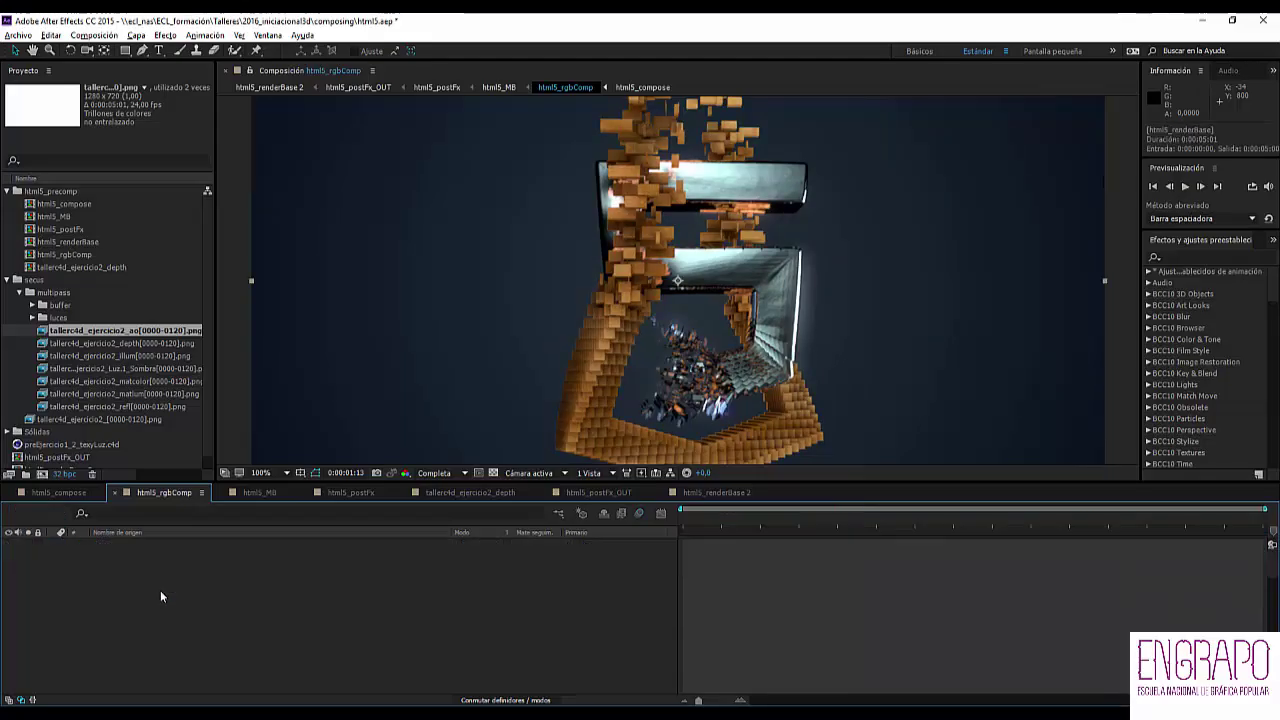
- Show the fondo layer's effect controls, disable its Coordenadas polares and Transformar effects, and solo the layer
{"action": "left_click", "coordinate": [122, 555]}
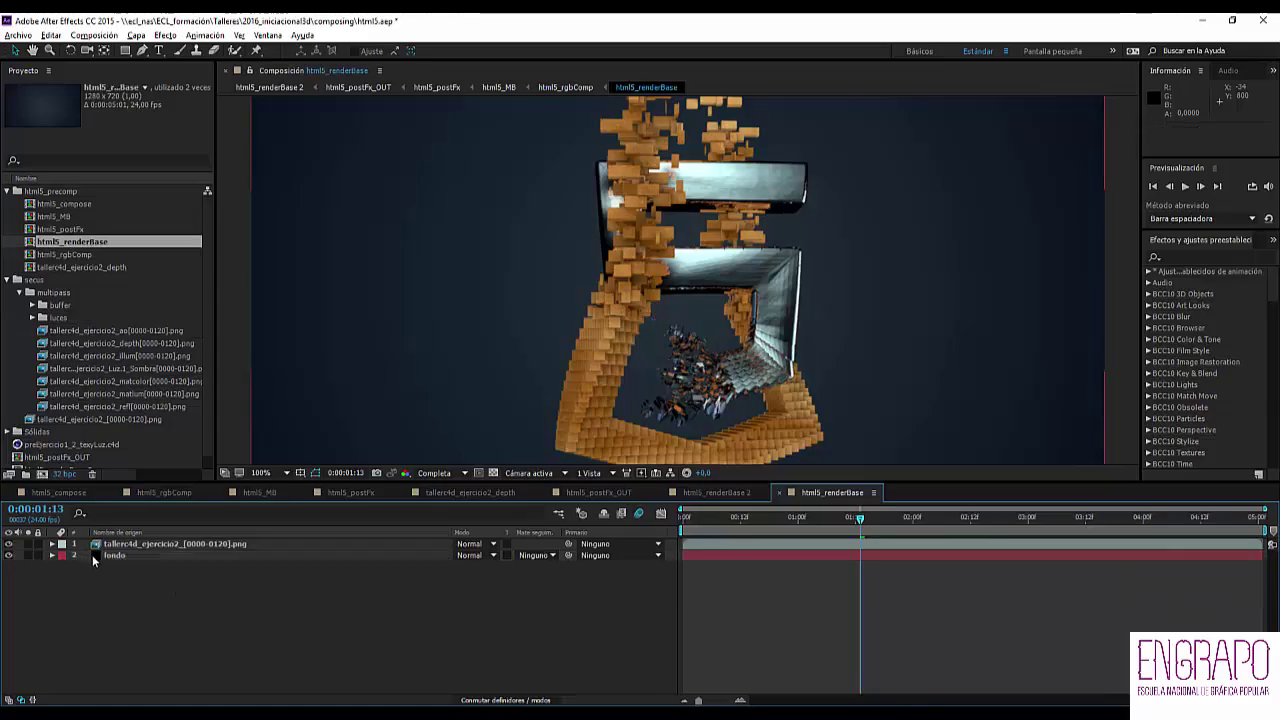
{"action": "key", "text": "F3"}
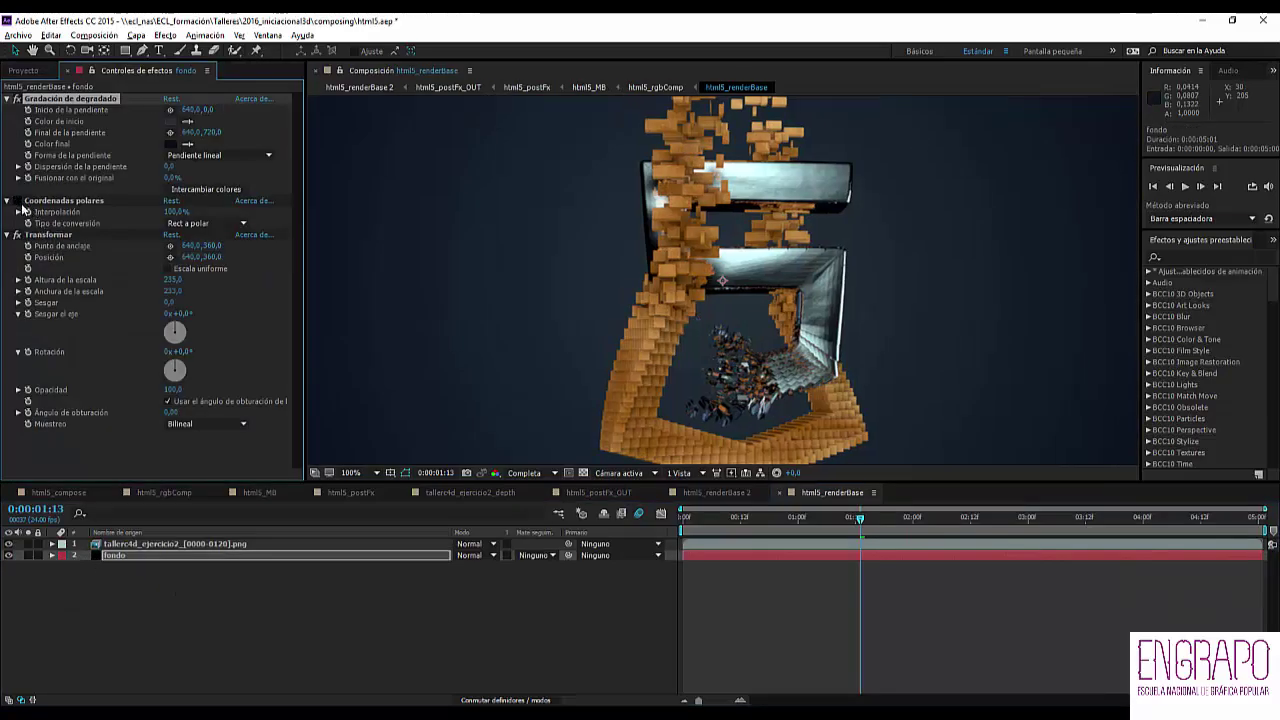
{"action": "left_click", "coordinate": [26, 236]}
{"action": "scroll", "coordinate": [449, 234], "scroll_direction": "down", "scroll_amount": 2}
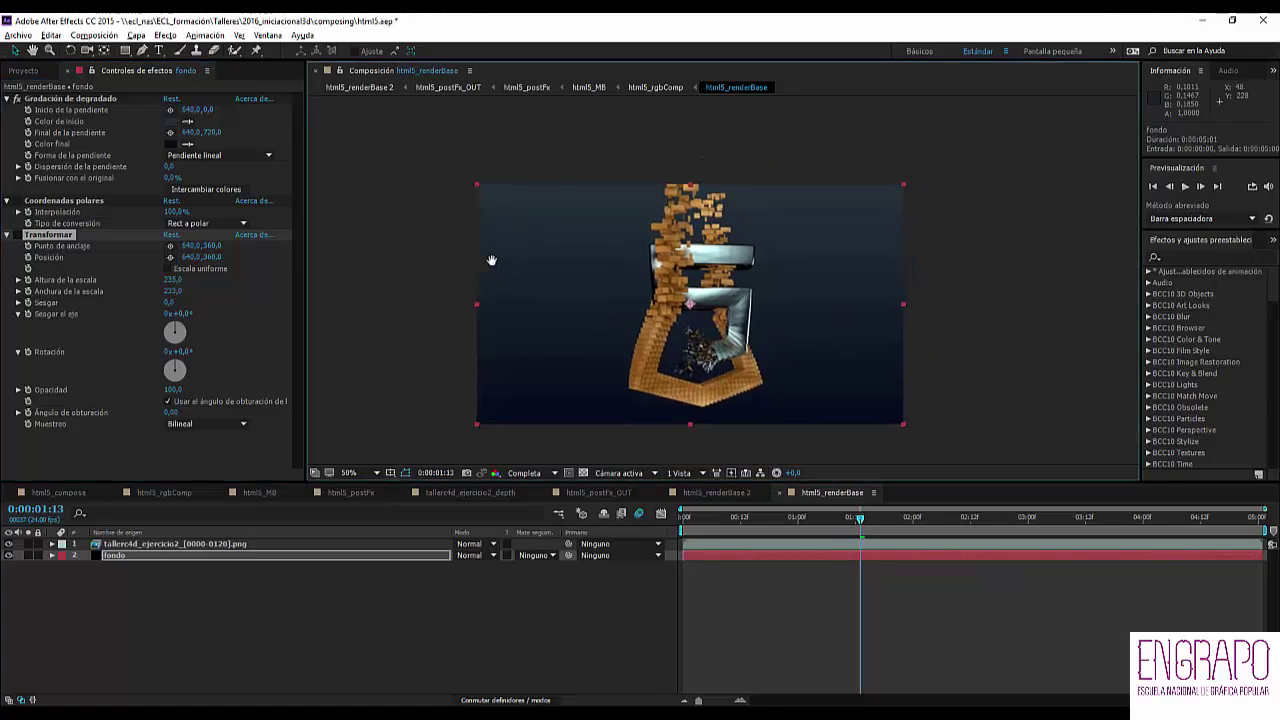
{"action": "left_click", "coordinate": [27, 555]}
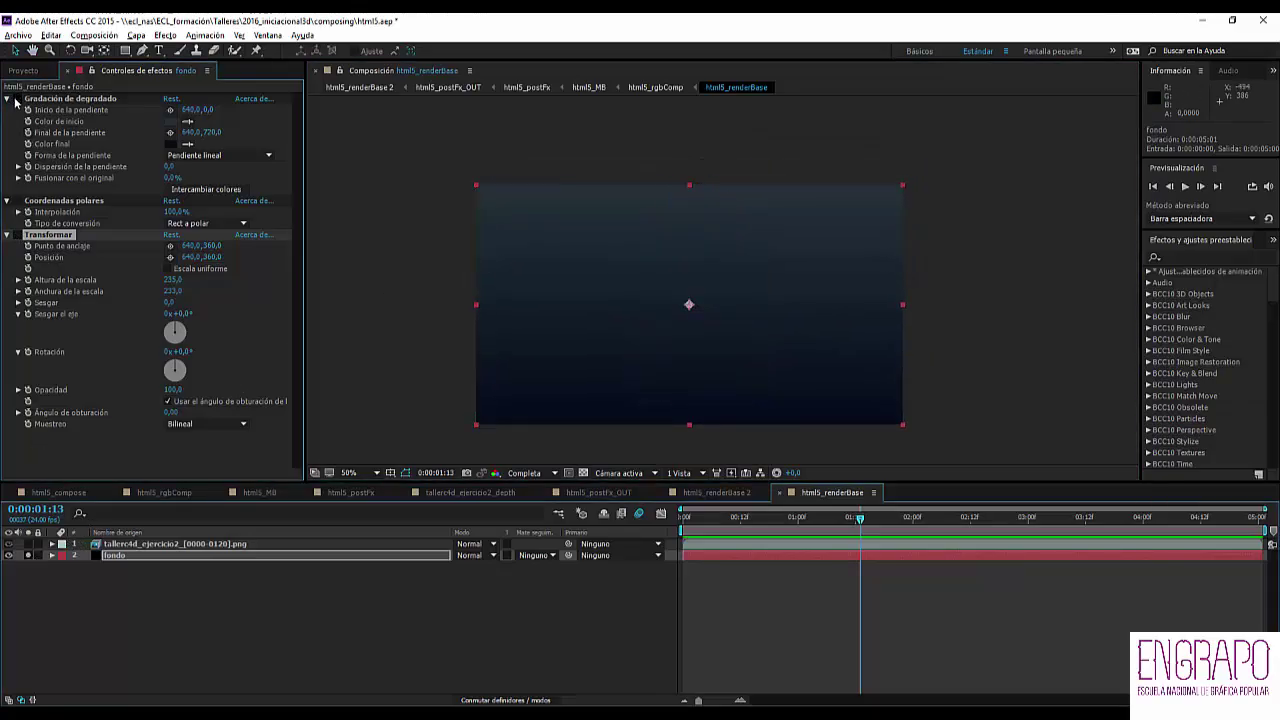
- Re-enable the Coordenadas polares and Transformar effects on the fondo layer, examining how each shapes the gradient background
{"action": "left_click", "coordinate": [16, 201]}
{"action": "left_click", "coordinate": [68, 204]}
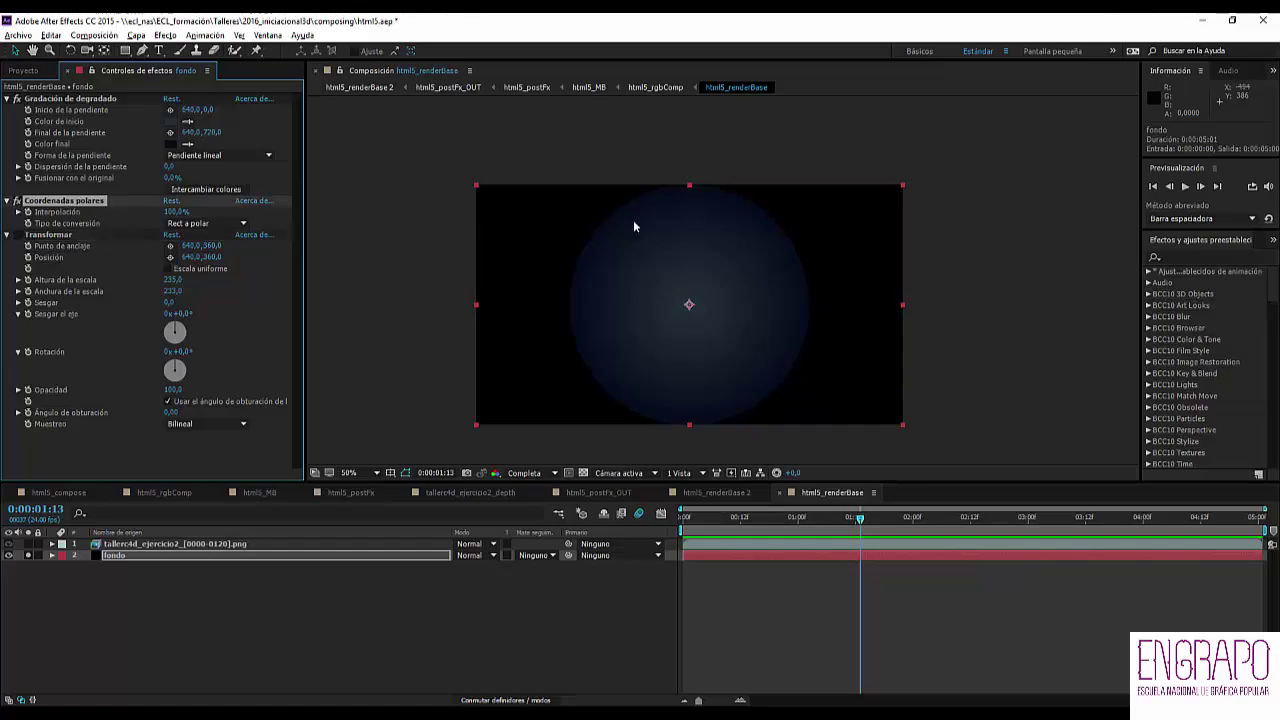
{"action": "left_click", "coordinate": [17, 236]}
{"action": "left_click", "coordinate": [60, 246]}
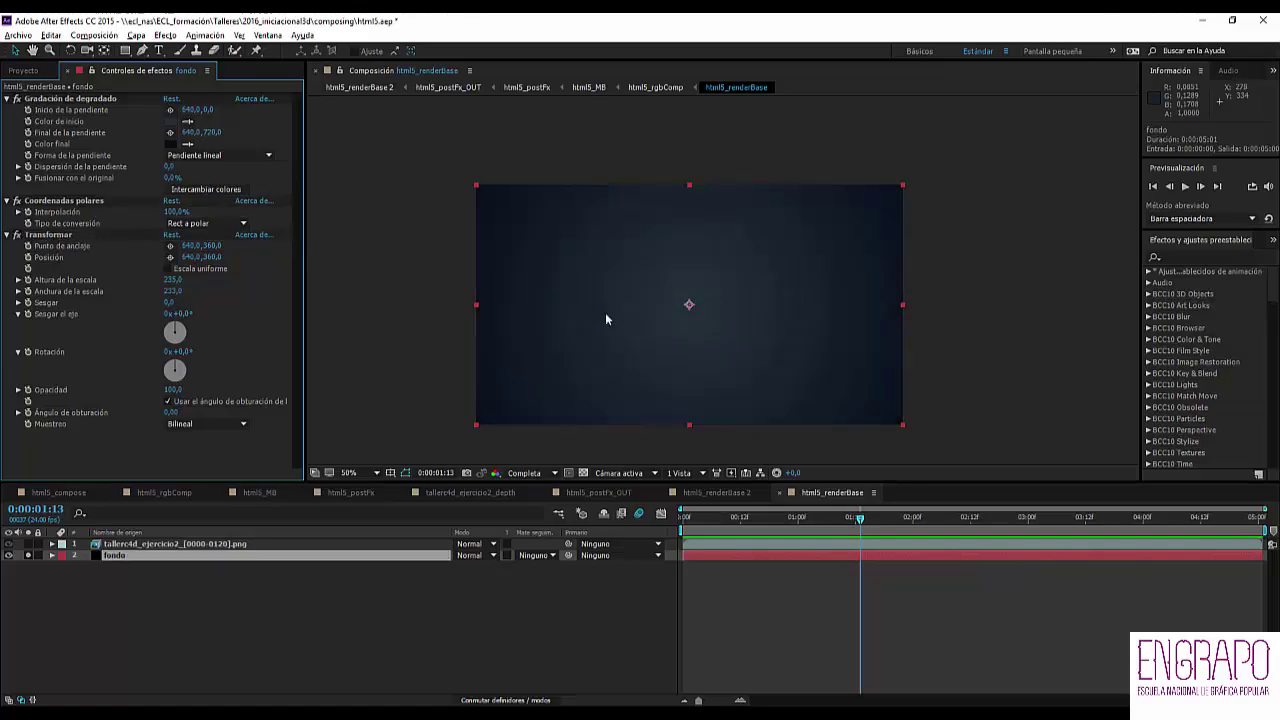
{"action": "left_click", "coordinate": [47, 238]}
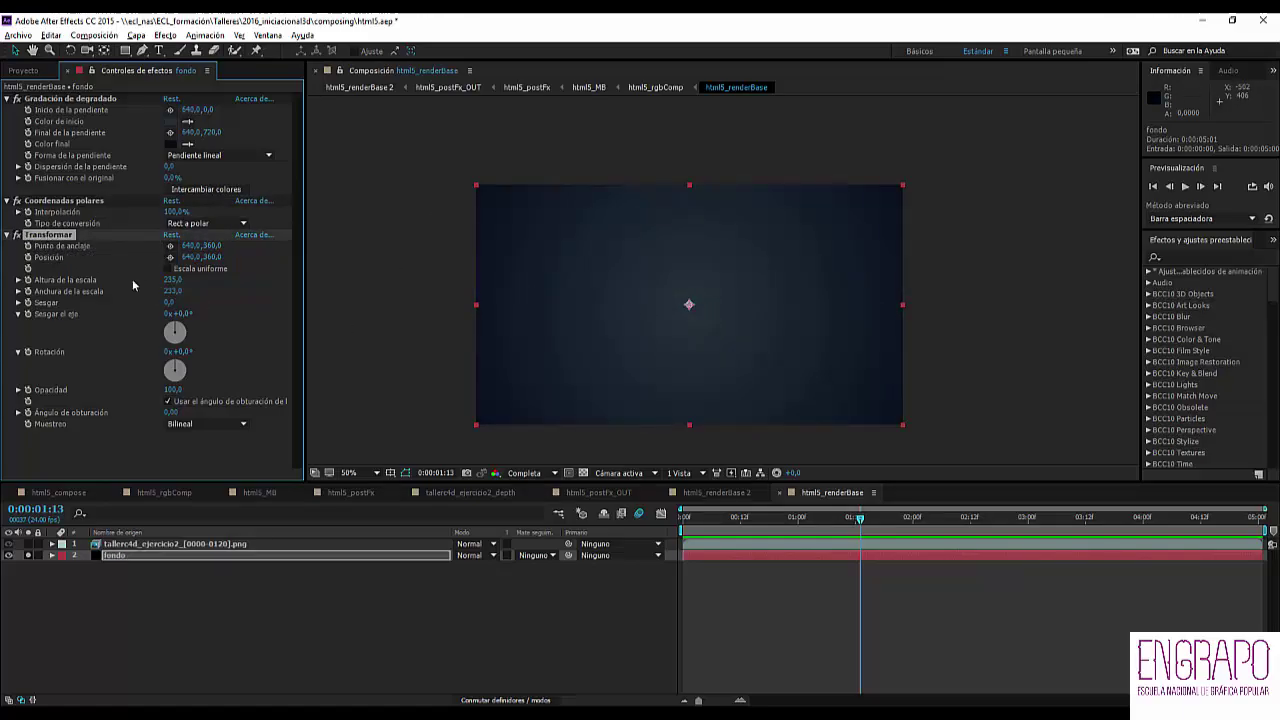
- Solo the beauty render layer together with the fondo background and clear the selection
{"action": "left_click", "coordinate": [184, 578]}
{"action": "left_click", "coordinate": [28, 543]}
{"action": "left_click", "coordinate": [172, 544]}
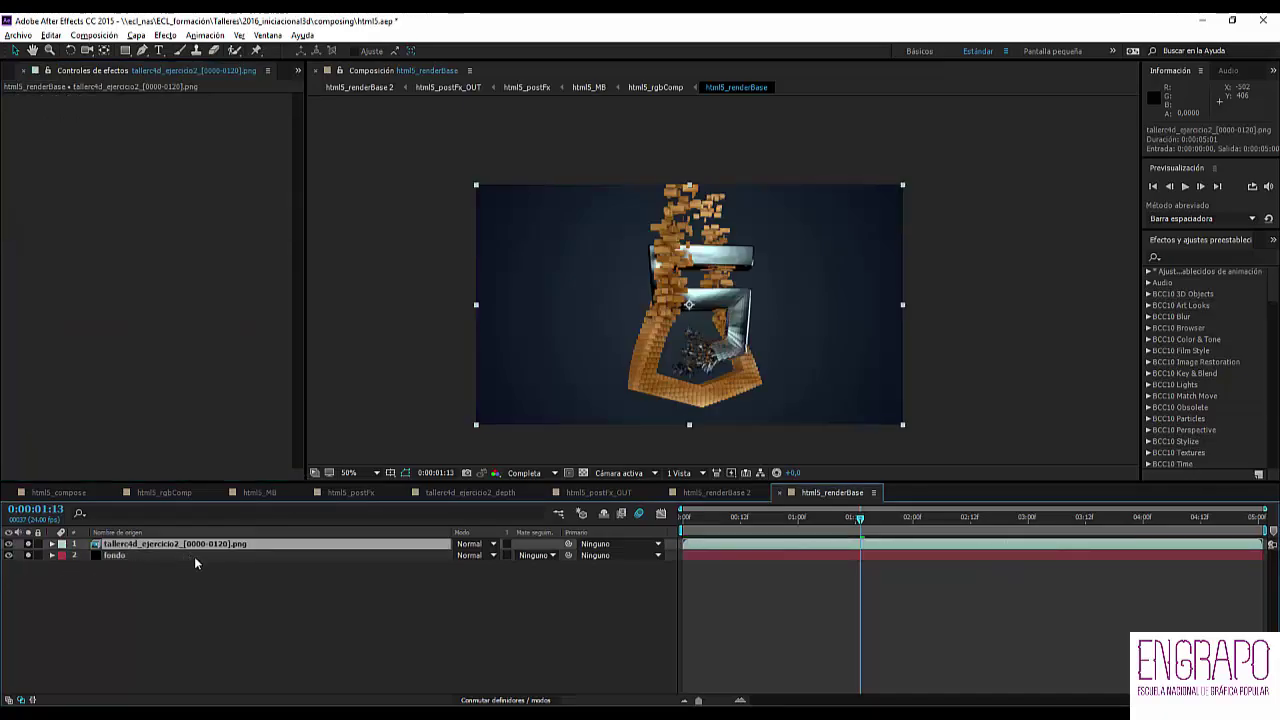
{"action": "left_click", "coordinate": [227, 586]}
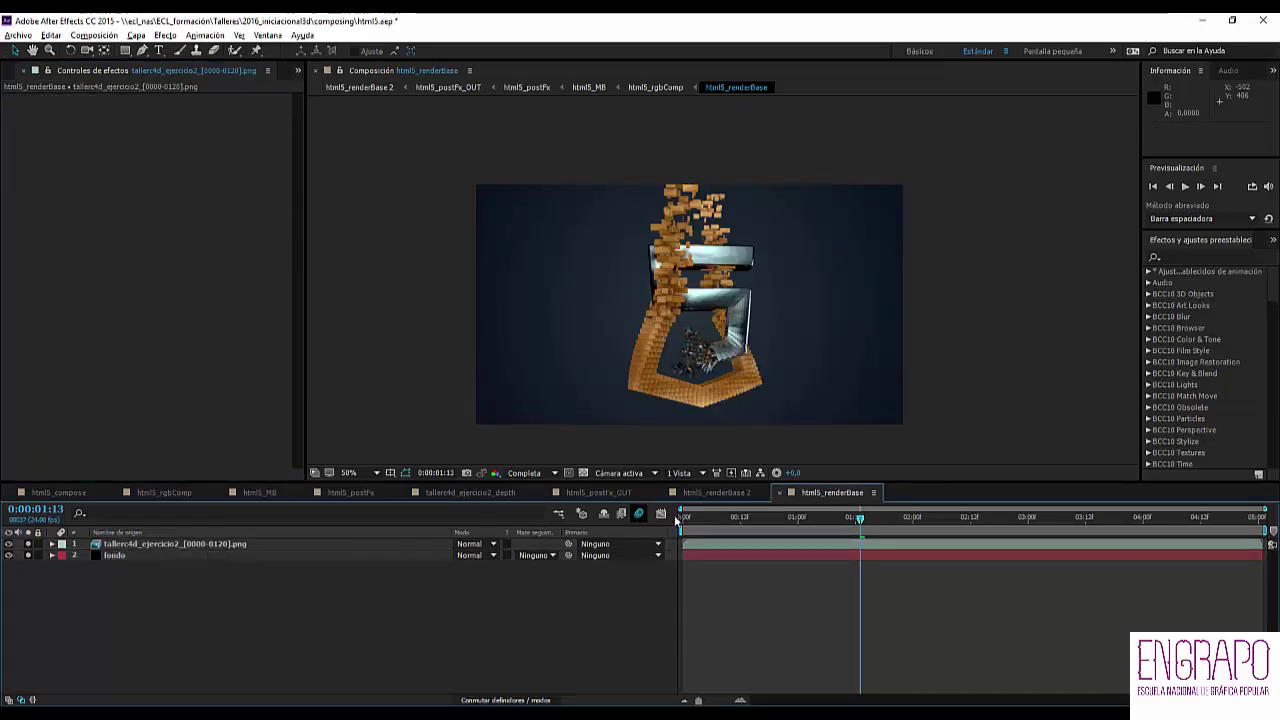
- Return to html5_rgbComp, briefly isolate the html5_renderBase layer, and inspect the Resplandor effect on the Luz.2_Especular layer
{"action": "left_click", "coordinate": [162, 491]}
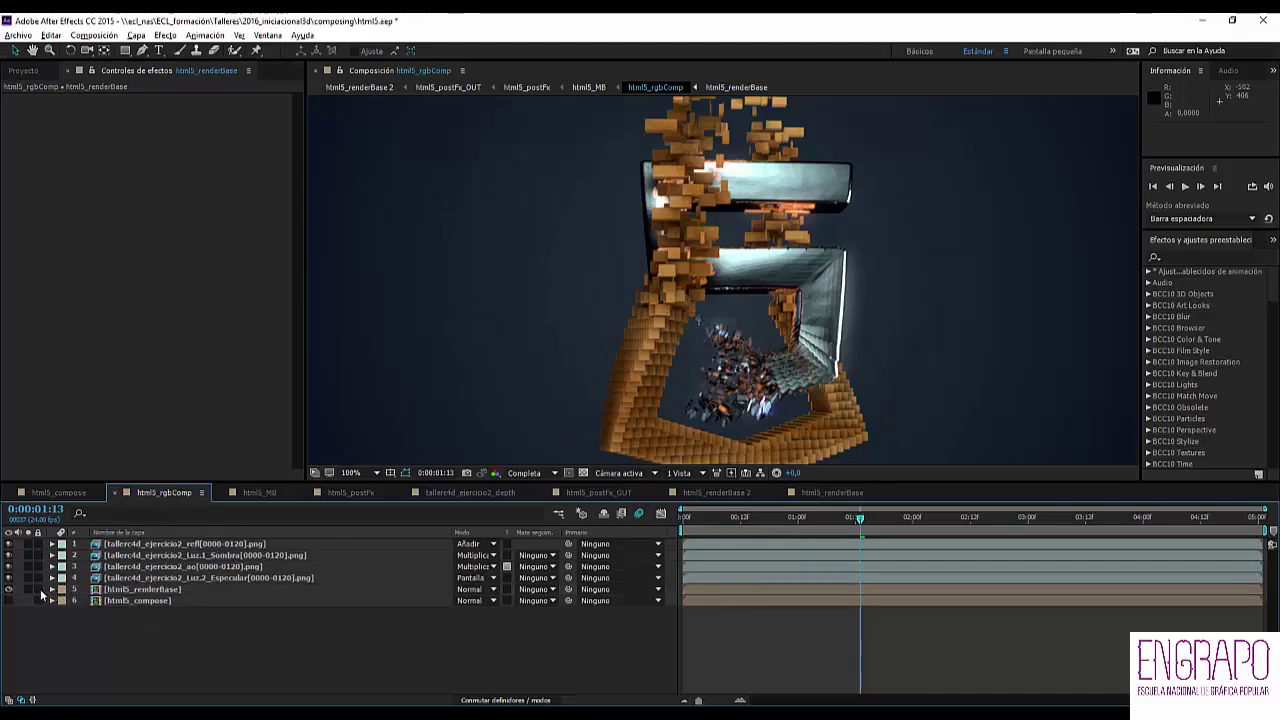
{"action": "left_click", "coordinate": [30, 589]}
{"action": "left_click", "coordinate": [30, 589]}
{"action": "left_click", "coordinate": [132, 590]}
{"action": "left_click", "coordinate": [133, 578]}
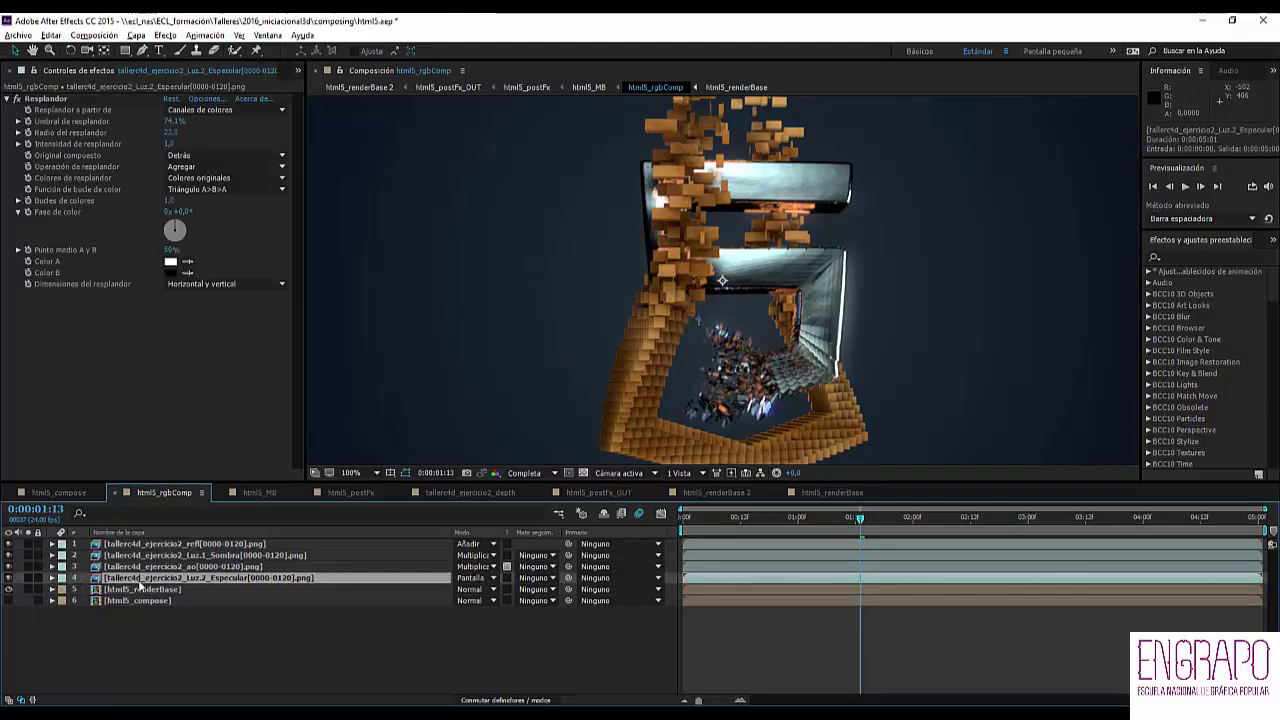
- Toggle the Luz.2_Especular layer's solo on and off, examining its highlights on the metal fragments at 200% magnification
{"action": "left_click", "coordinate": [28, 578]}
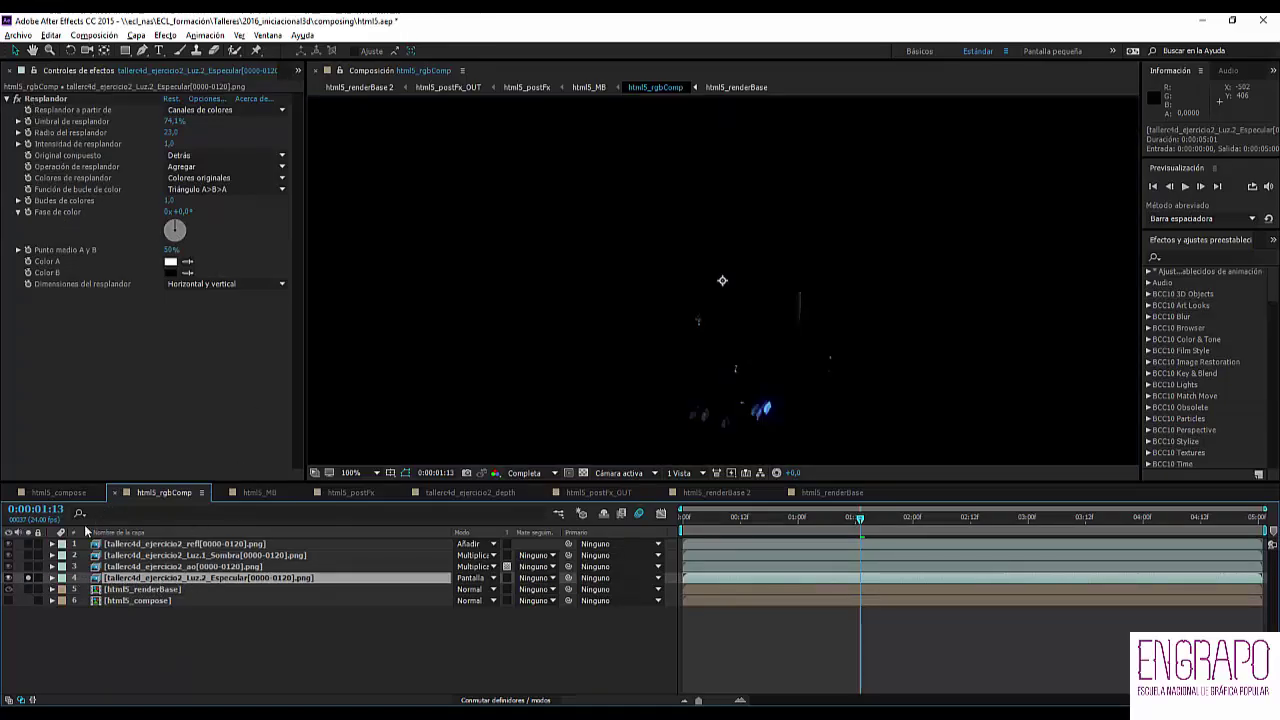
{"action": "left_click", "coordinate": [28, 578]}
{"action": "scroll", "coordinate": [748, 390], "scroll_direction": "up", "scroll_amount": 1}
{"action": "left_click_drag", "start_coordinate": [785, 328], "coordinate": [672, 158]}
{"action": "left_click", "coordinate": [28, 578]}
{"action": "left_click", "coordinate": [28, 578]}
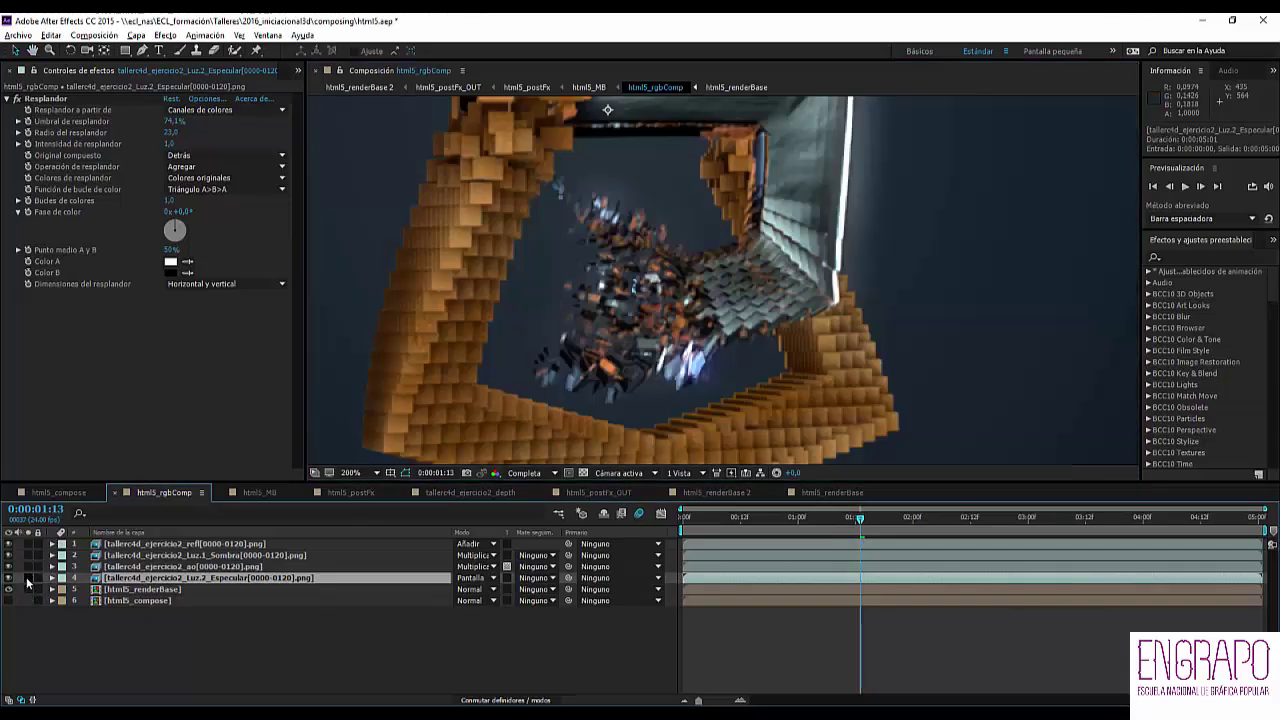
- Toggle the Luz.2_Especular layer's visibility repeatedly to compare the metal fragments with and without its highlights
{"action": "left_click", "coordinate": [10, 579]}
{"action": "left_click", "coordinate": [10, 579]}
{"action": "left_click", "coordinate": [10, 579]}
{"action": "left_click", "coordinate": [10, 579]}
{"action": "left_click", "coordinate": [10, 579]}
{"action": "scroll", "coordinate": [446, 336], "scroll_direction": "down", "scroll_amount": 1}
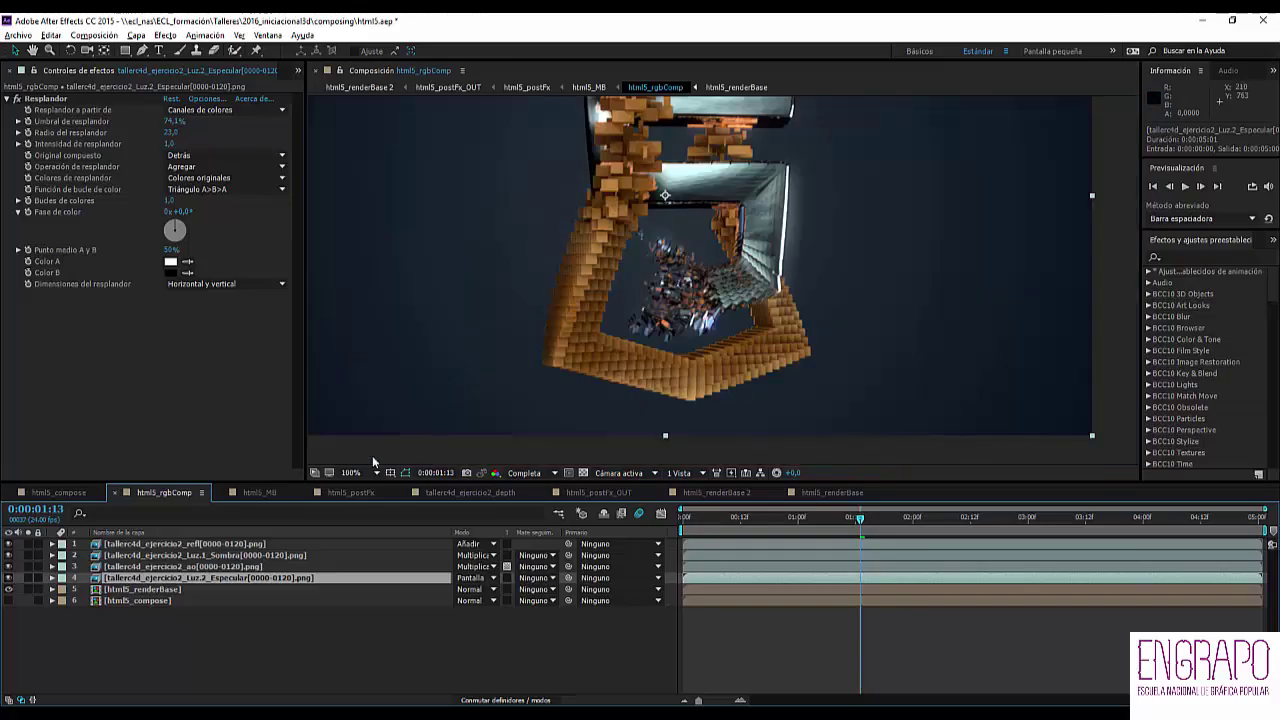
- Briefly solo the ambient occlusion (ao) layer and move the current time to 0:00:02:14, examining the pass on its own
{"action": "left_click", "coordinate": [110, 566]}
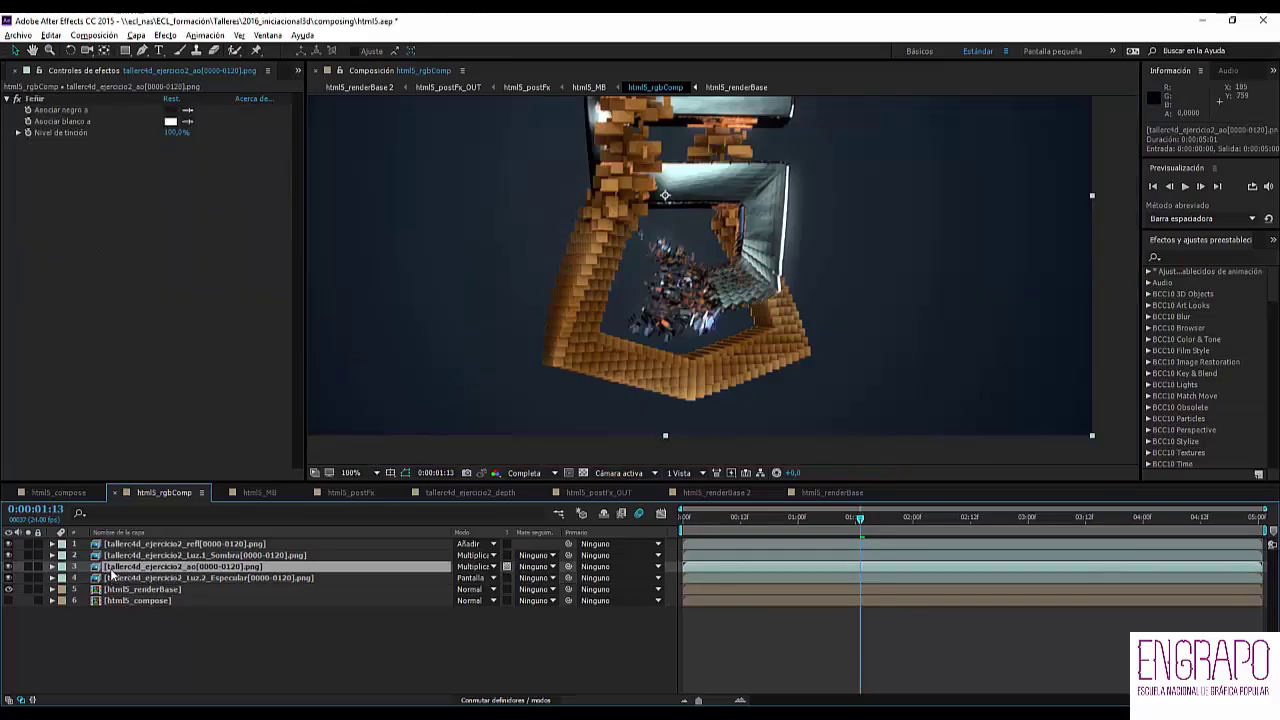
{"action": "left_click", "coordinate": [28, 567]}
{"action": "key", "text": "comma"}
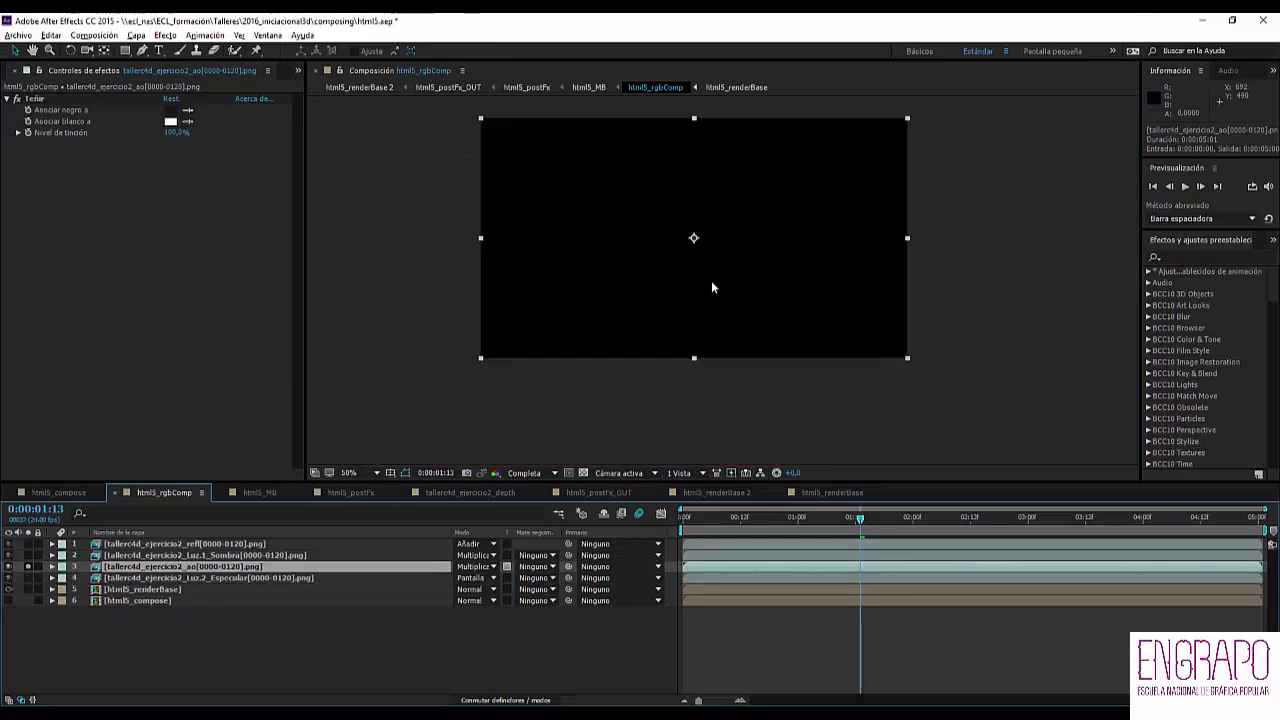
{"action": "left_click_drag", "start_coordinate": [880, 517], "coordinate": [980, 516]}
{"action": "left_click", "coordinate": [28, 567]}
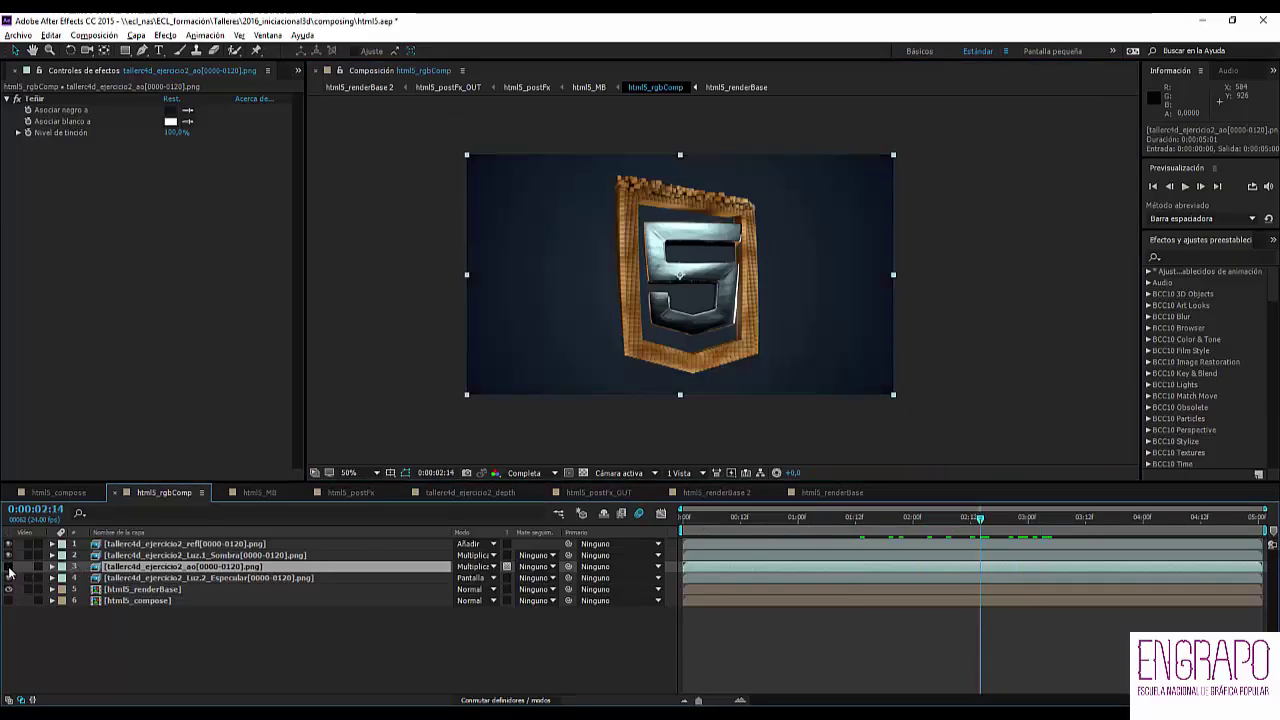
- Restore the ao layer's visibility, examine its shading on the metal 5 at 200% magnification, and reveal its Opacidad property
{"action": "left_click", "coordinate": [9, 567]}
{"action": "scroll", "coordinate": [497, 332], "scroll_direction": "up", "scroll_amount": 2}
{"action": "left_click_drag", "start_coordinate": [445, 306], "coordinate": [612, 303]}
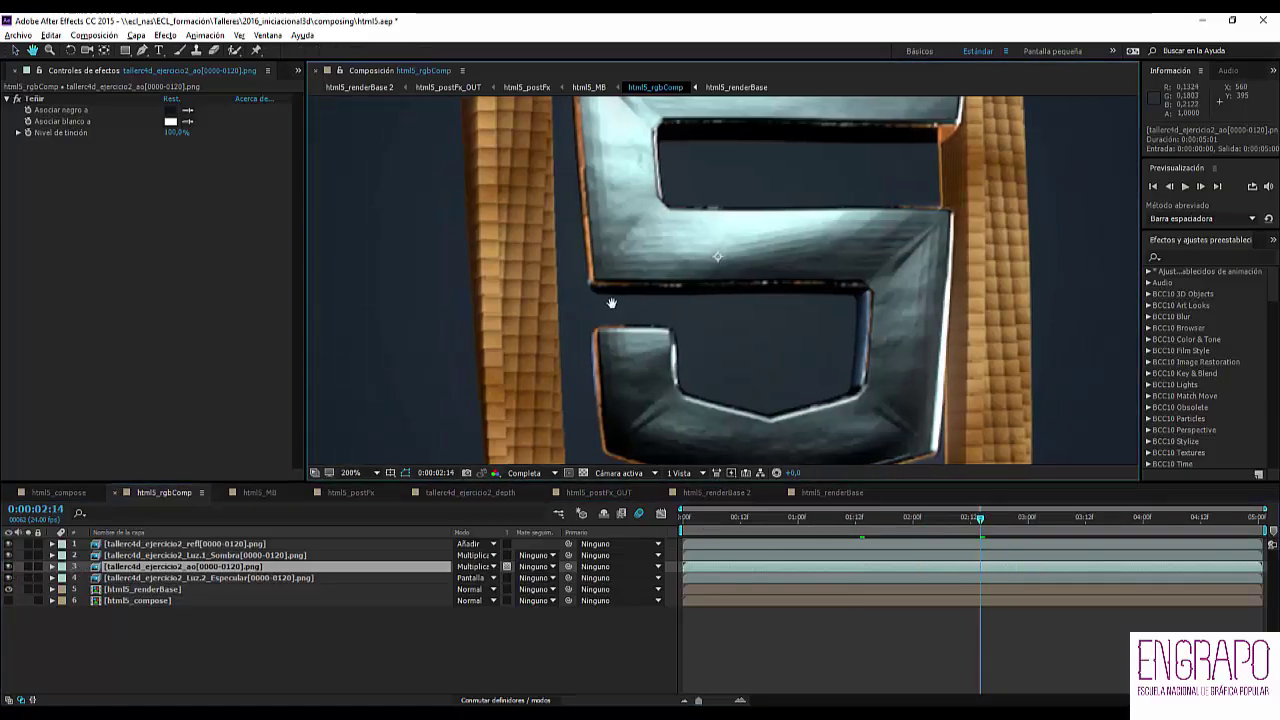
{"action": "left_click", "coordinate": [177, 570]}
{"action": "key", "text": "t"}
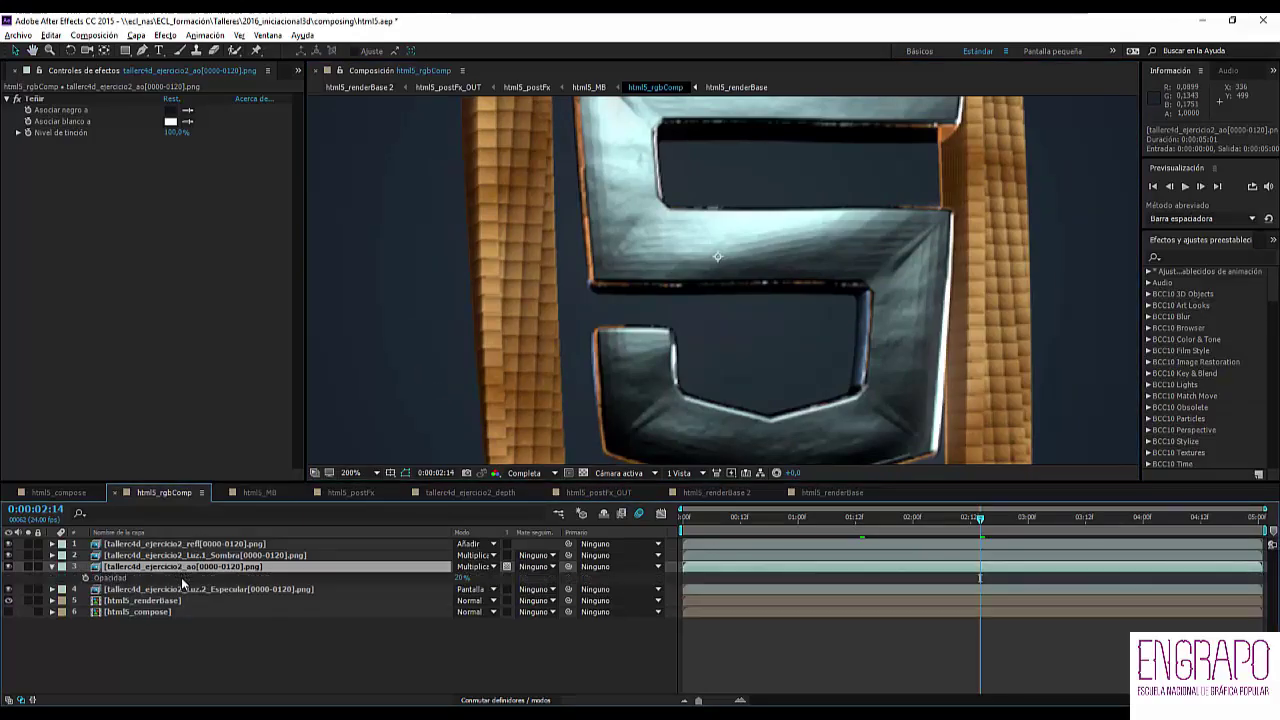
- Inspect the wiggle(10,50) expression on the Luz.2_Especular layer's Opacidad, leave it as is, and collapse the layer
{"action": "left_click", "coordinate": [186, 589]}
{"action": "key", "text": "t"}
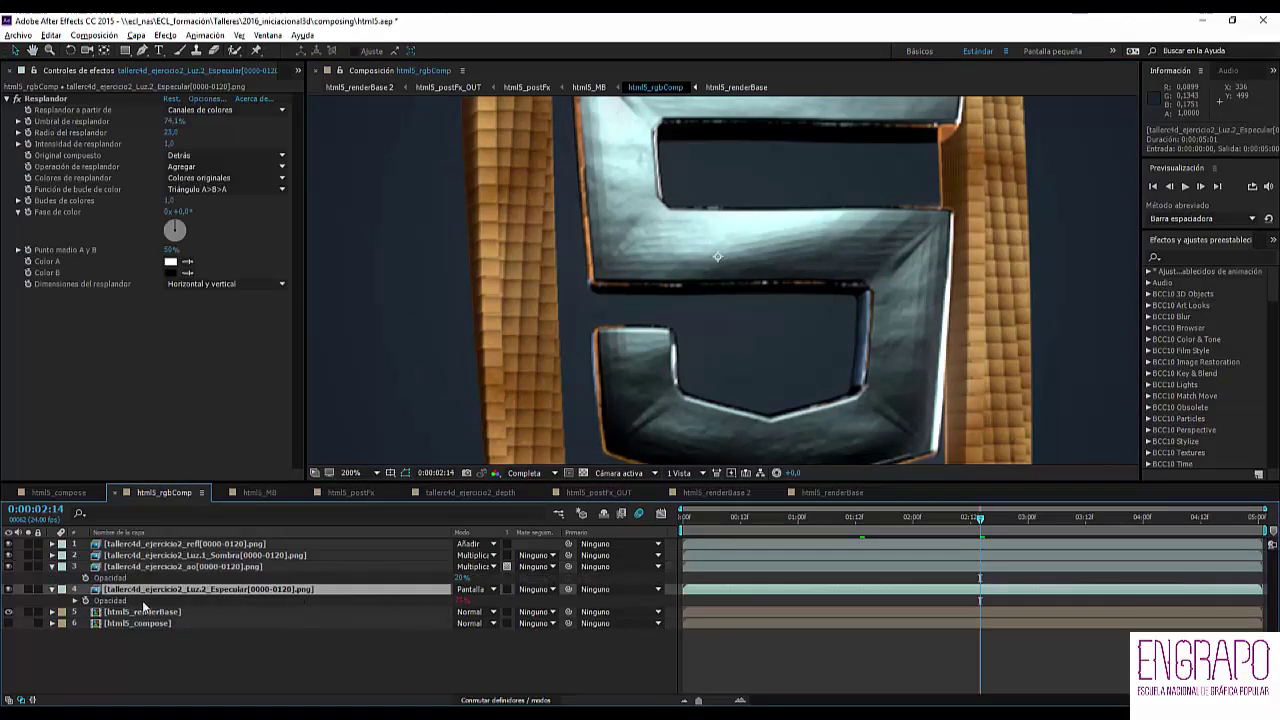
{"action": "left_click", "coordinate": [75, 600]}
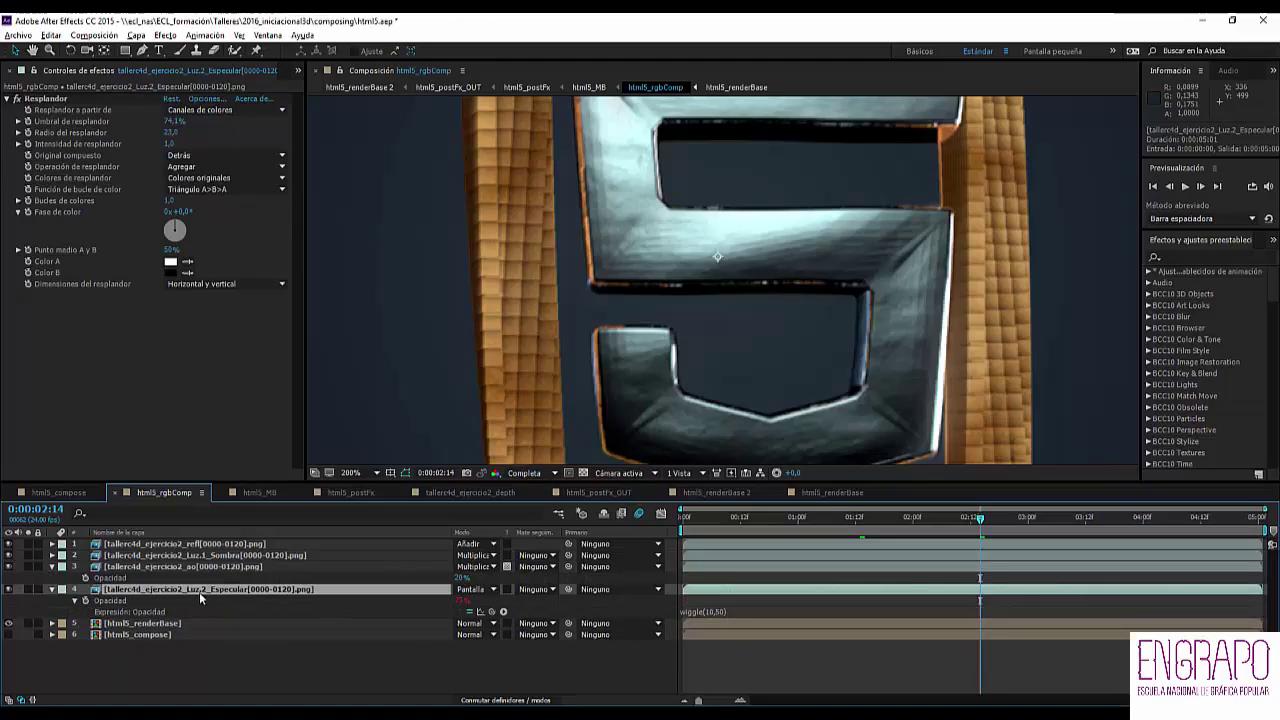
{"action": "left_click", "coordinate": [722, 611]}
{"action": "left_click", "coordinate": [730, 611]}
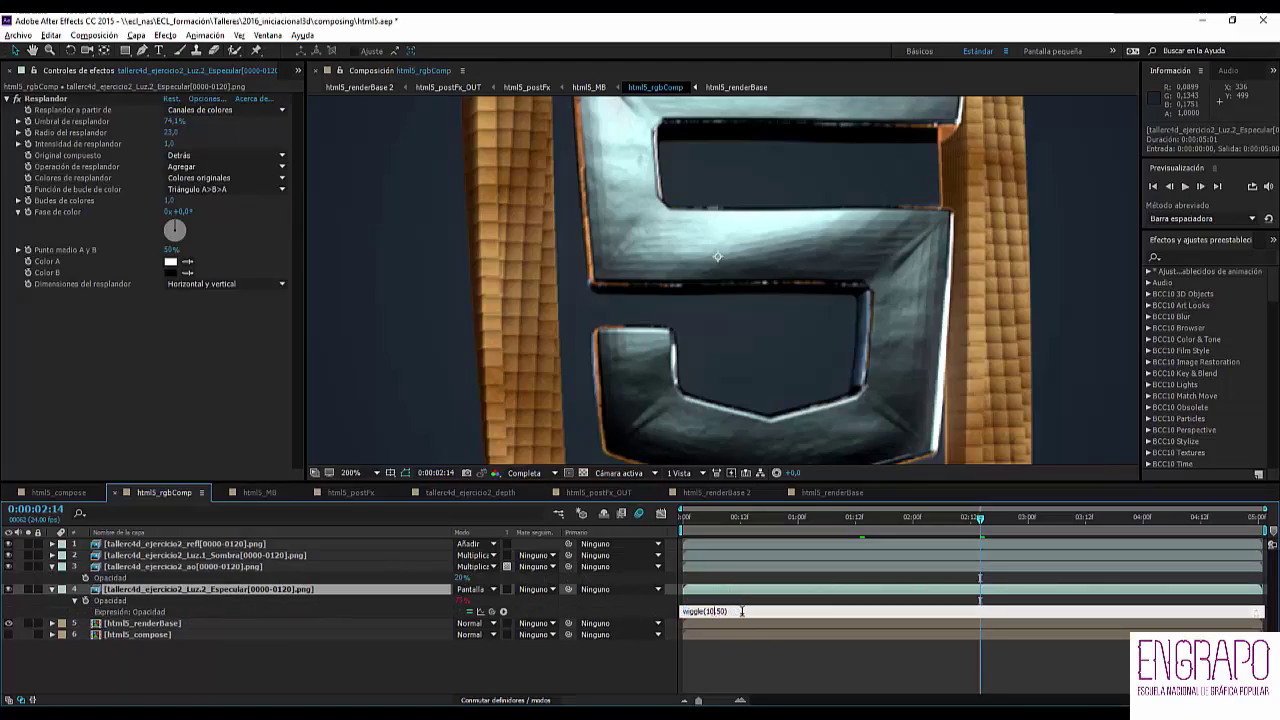
{"action": "left_click_drag", "start_coordinate": [742, 611], "coordinate": [678, 611]}
{"action": "left_click", "coordinate": [447, 662]}
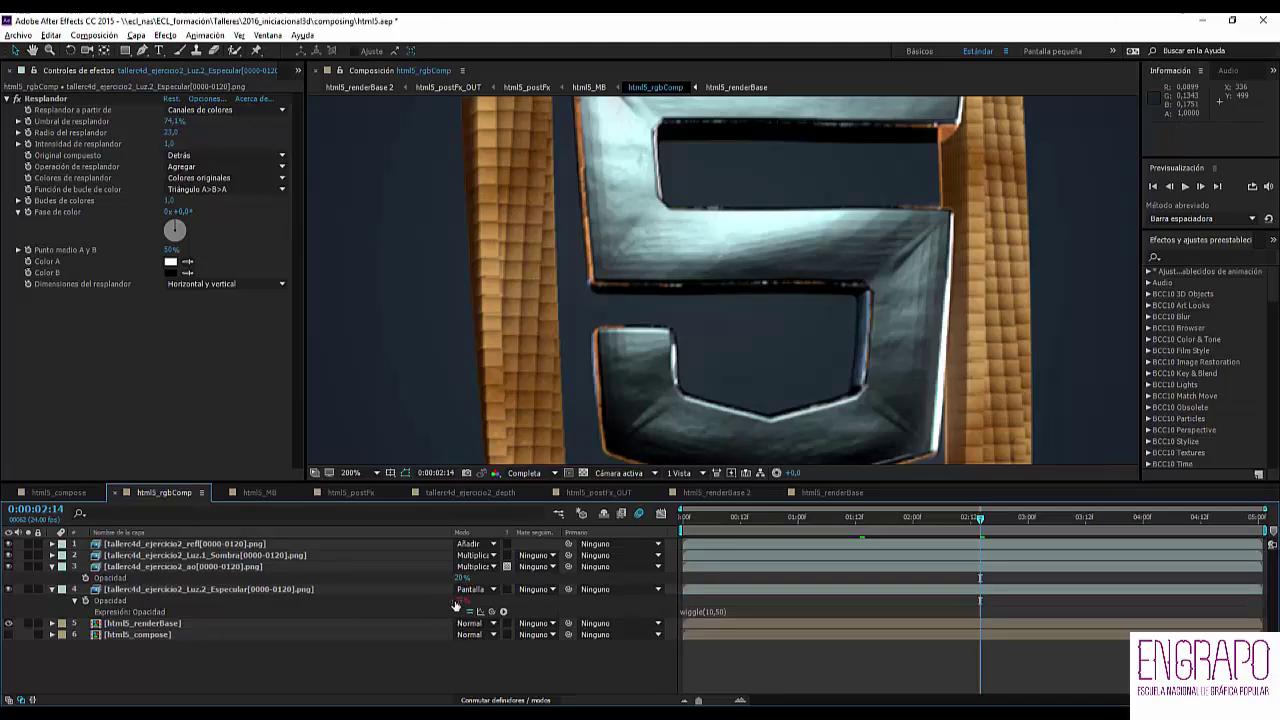
{"action": "left_click", "coordinate": [53, 588]}
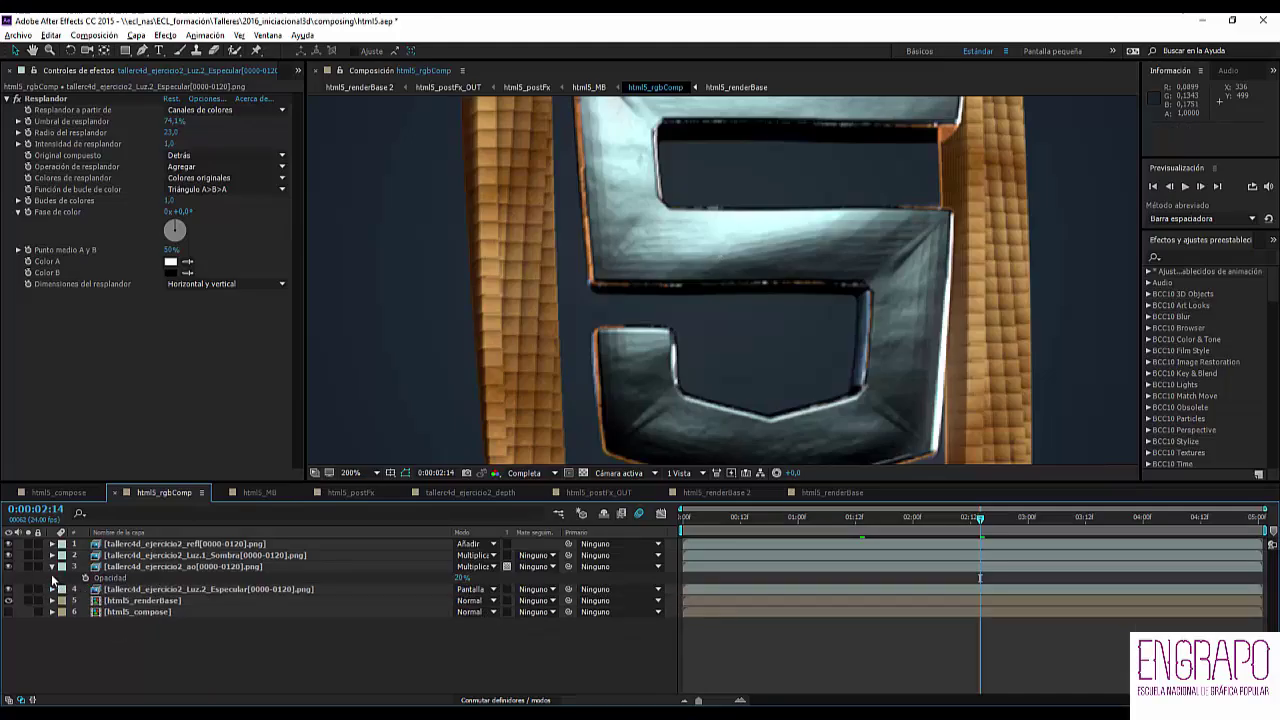
- Examine the ao layer's effect at 0:00:01:02 and 0:00:01:11, toggling its visibility off and on at the latter frame
{"action": "left_click", "coordinate": [130, 567]}
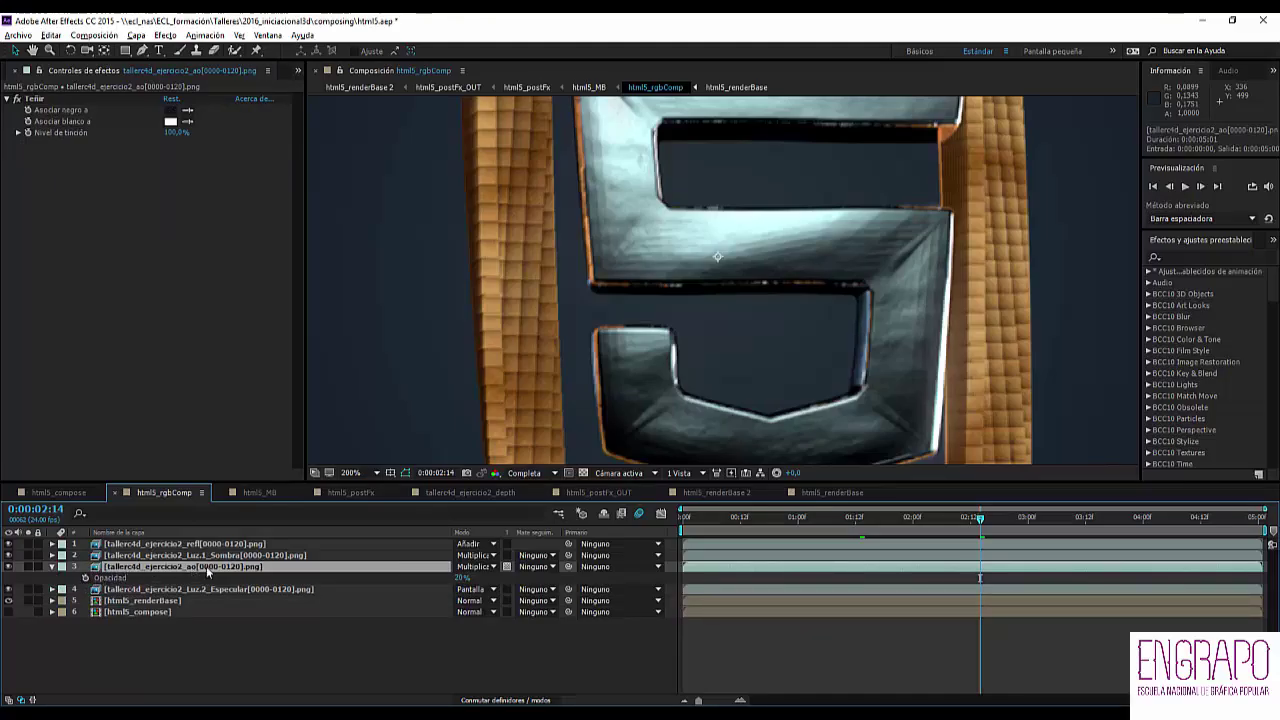
{"action": "left_click", "coordinate": [808, 520]}
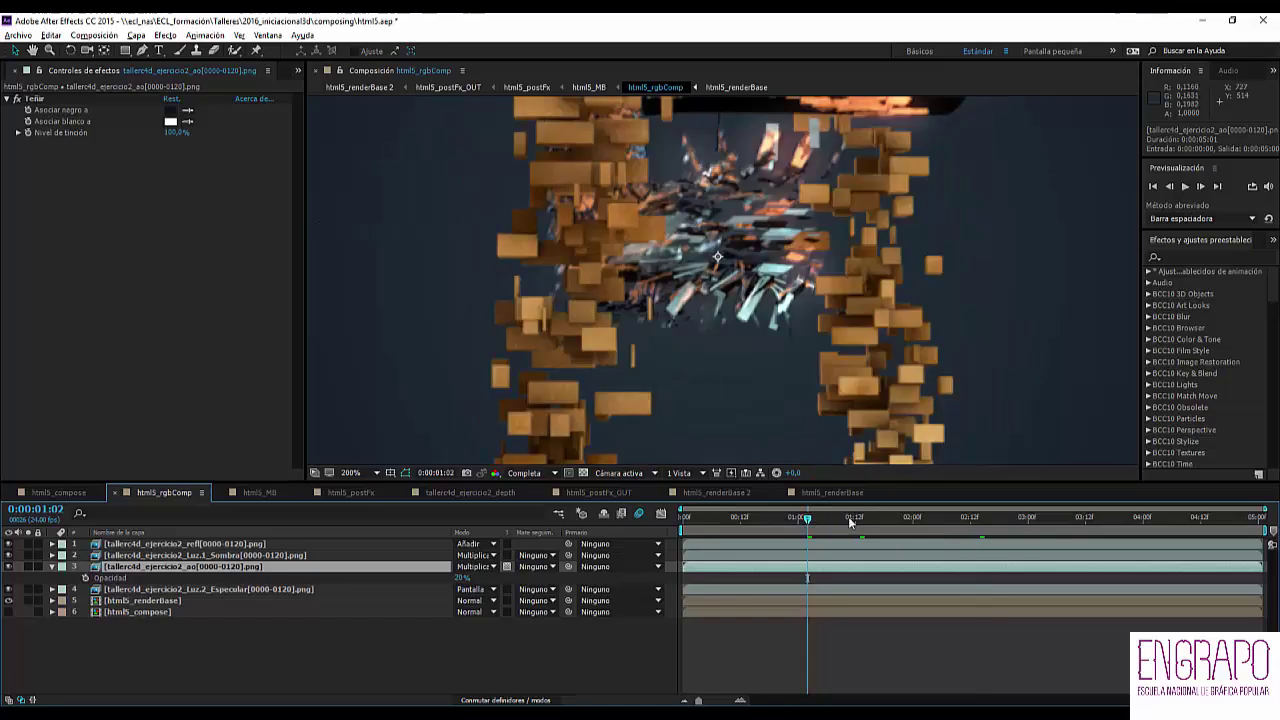
{"action": "left_click", "coordinate": [857, 522]}
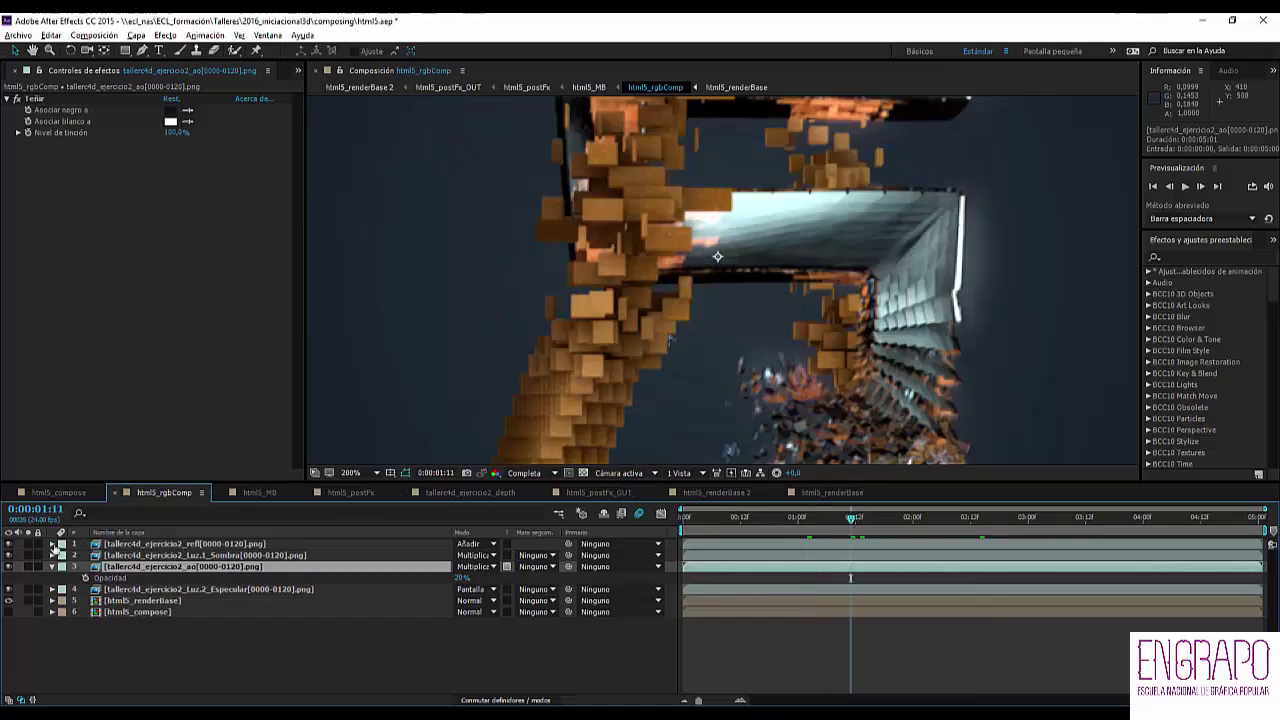
{"action": "left_click", "coordinate": [9, 568]}
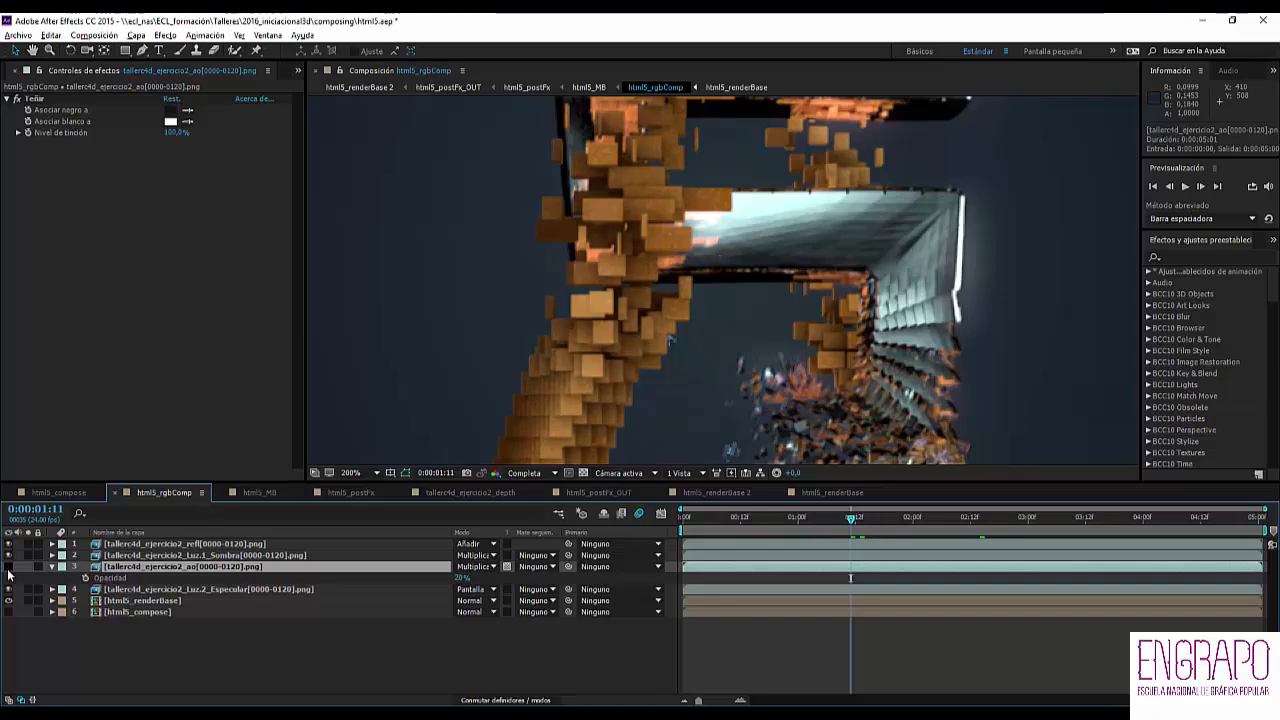
{"action": "left_click", "coordinate": [9, 567]}
- Solo the Luz.1_Sombra layer in html5_compose and move to 0:00:03:14, examining the shadow pass at 100% magnification
{"action": "left_click", "coordinate": [200, 556]}
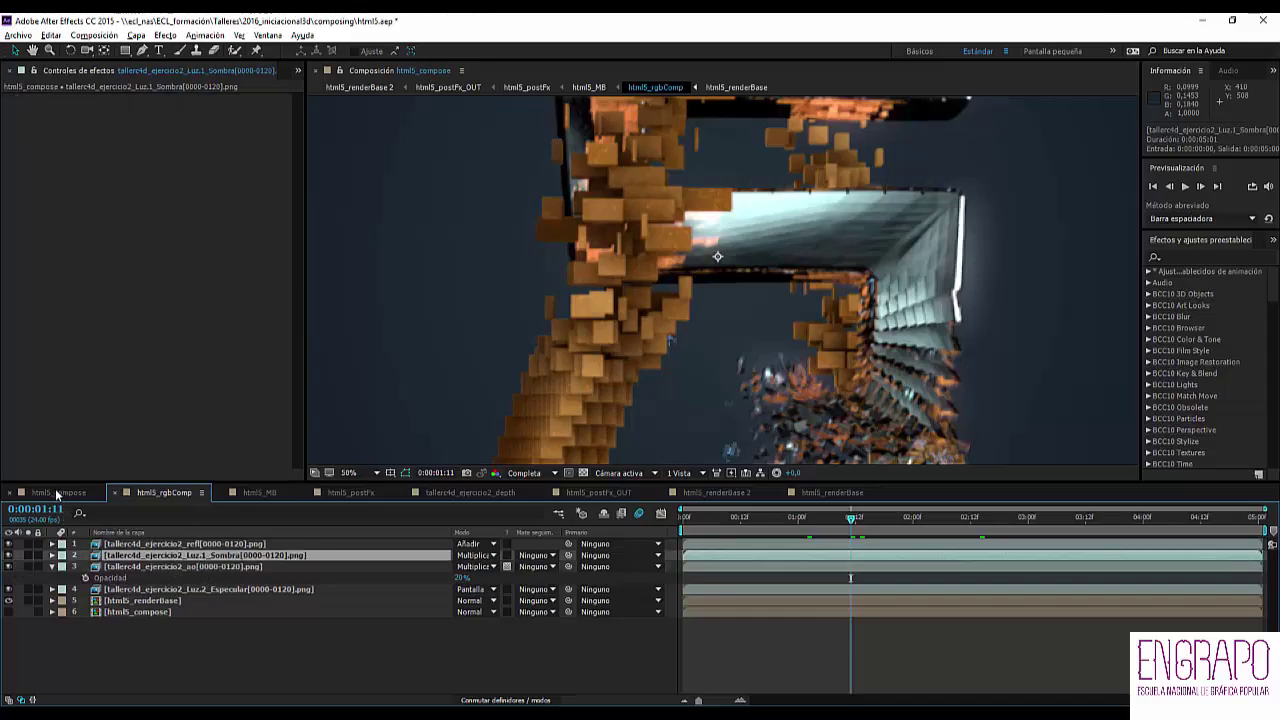
{"action": "left_click", "coordinate": [57, 492]}
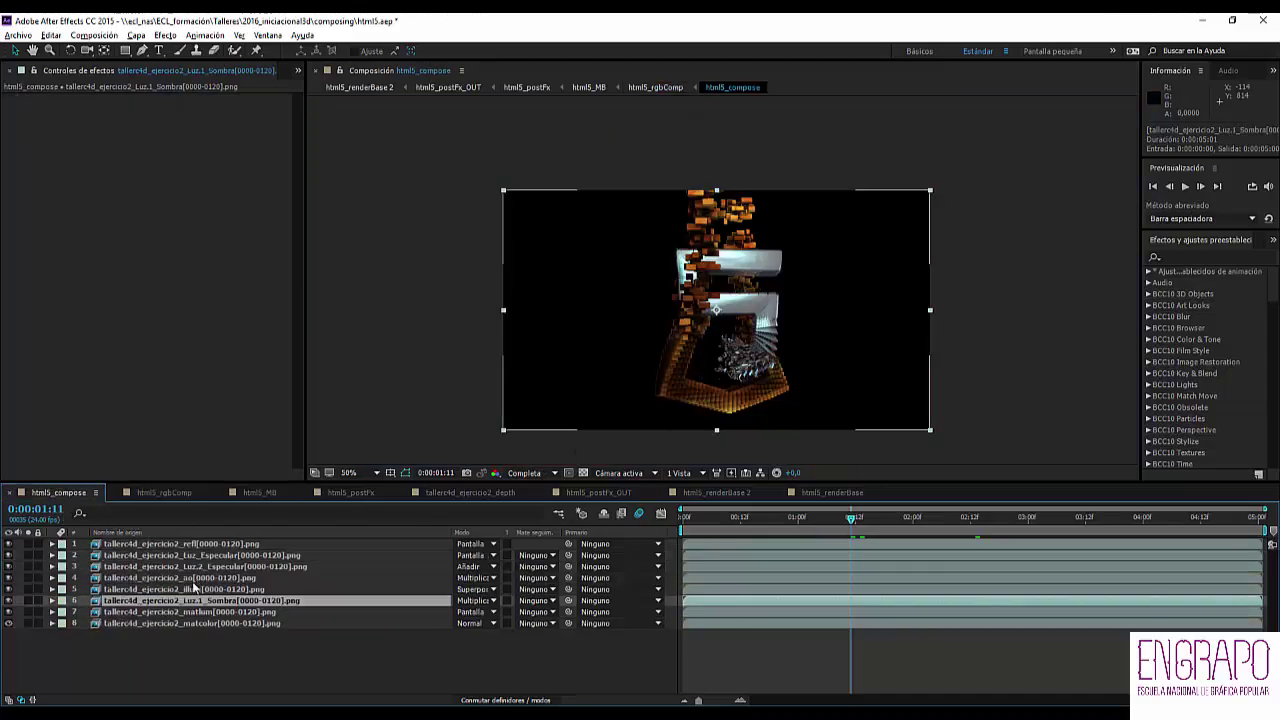
{"action": "left_click", "coordinate": [28, 600]}
{"action": "left_click_drag", "start_coordinate": [1004, 517], "coordinate": [1095, 518]}
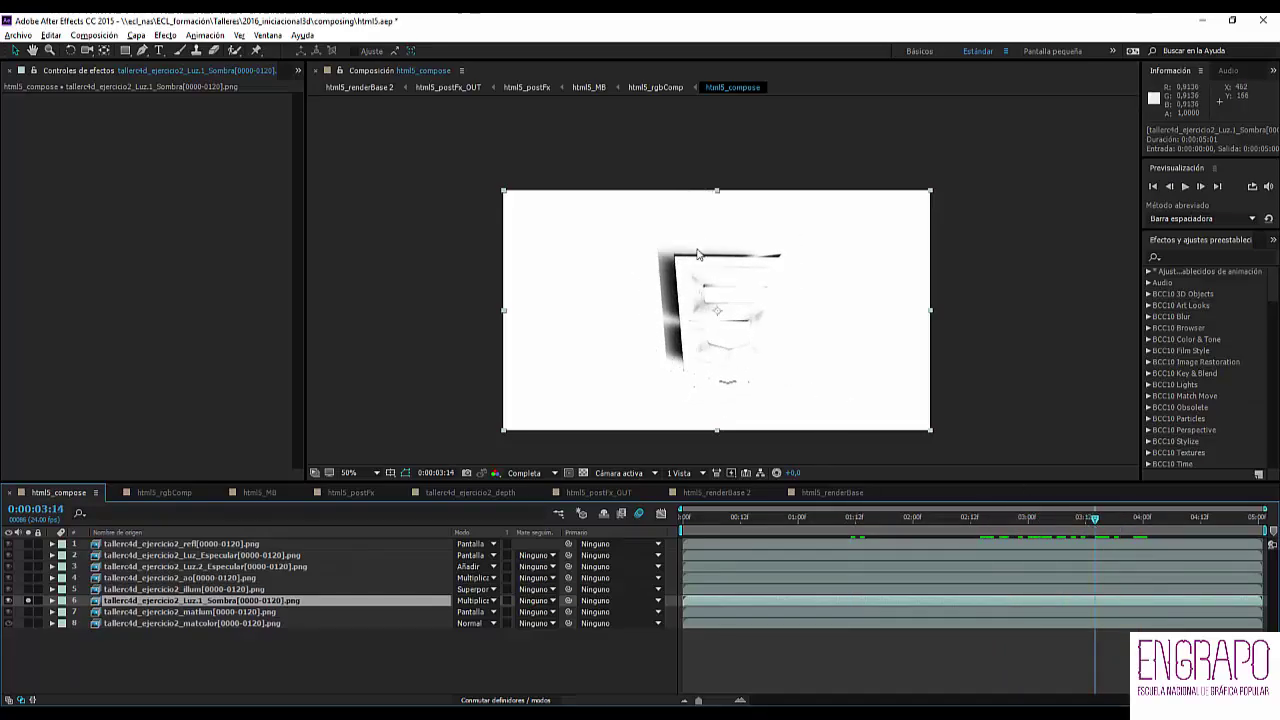
{"action": "key", "text": "period"}
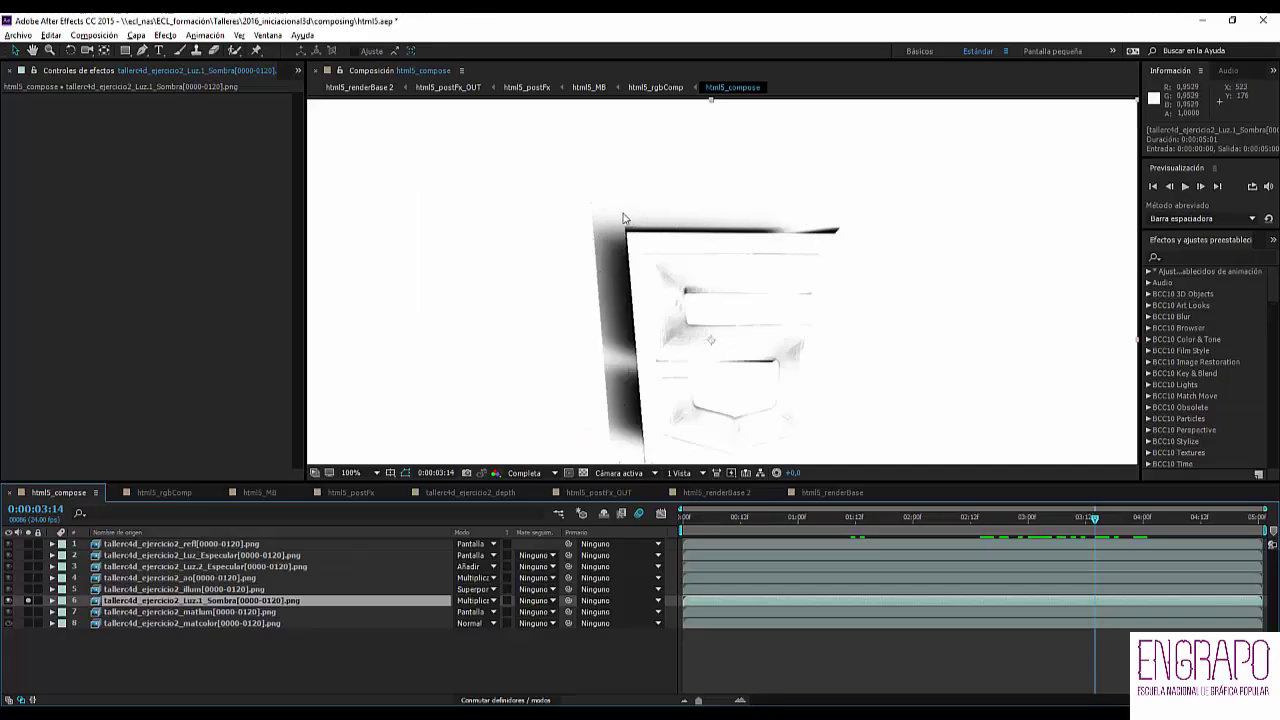
- Return to html5_rgbComp and isolate html5_renderBase, and then the Luz.1_Sombra layer, briefly to compare the image with its shadow pass
{"action": "left_click", "coordinate": [160, 492]}
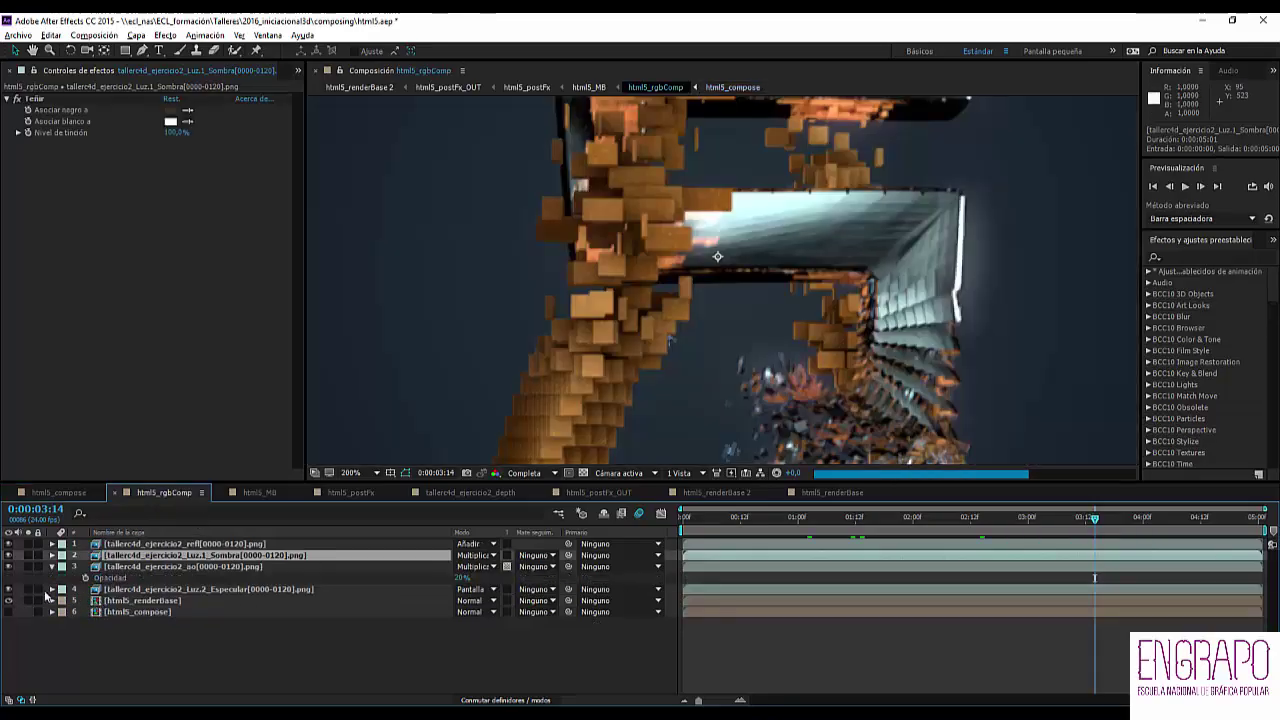
{"action": "left_click", "coordinate": [31, 601]}
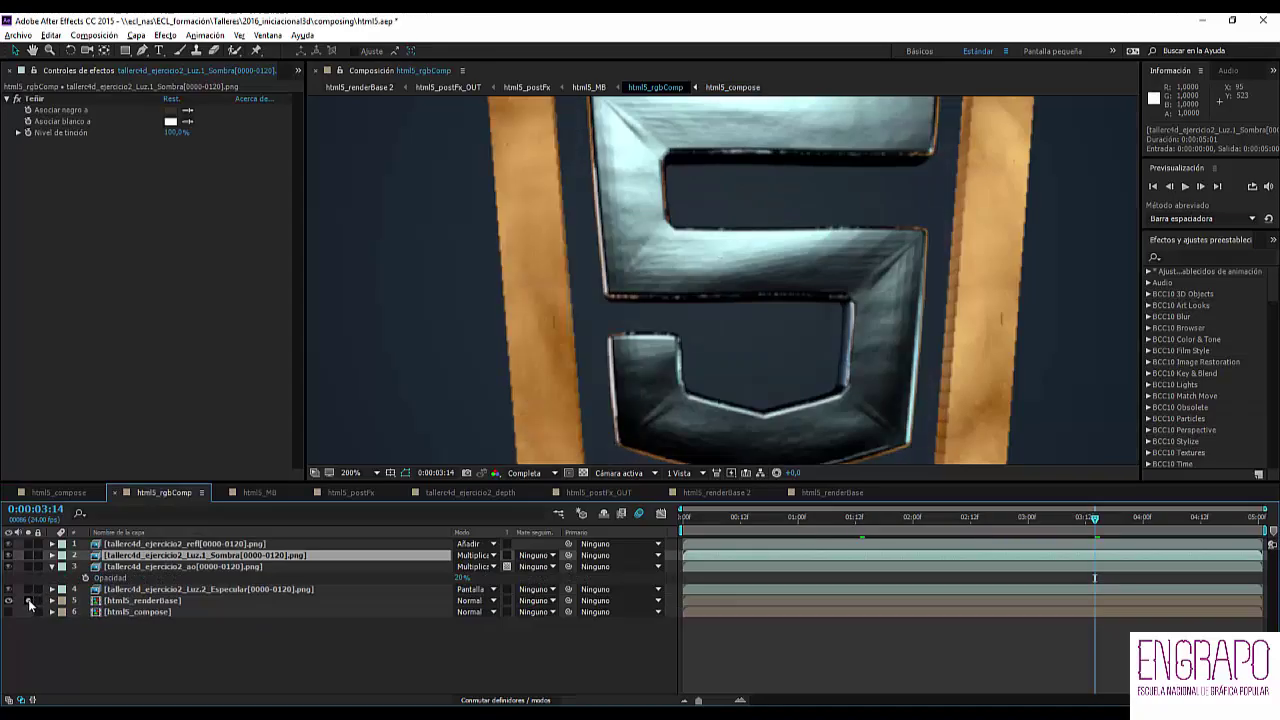
{"action": "left_click", "coordinate": [64, 495]}
{"action": "left_click", "coordinate": [143, 494]}
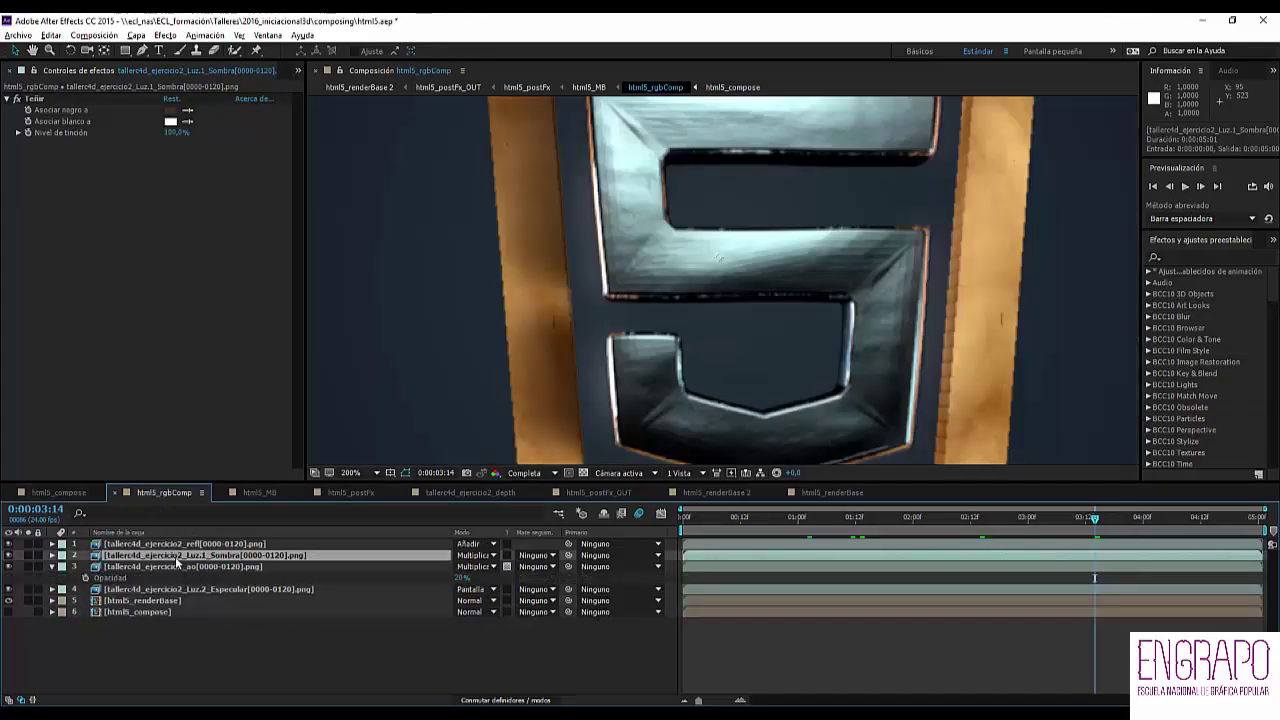
{"action": "left_click", "coordinate": [28, 555]}
{"action": "left_click", "coordinate": [28, 556]}
- Reveal the Luz.1_Sombra layer's Opacidad, try a different value and undo the change
{"action": "key", "text": "t"}
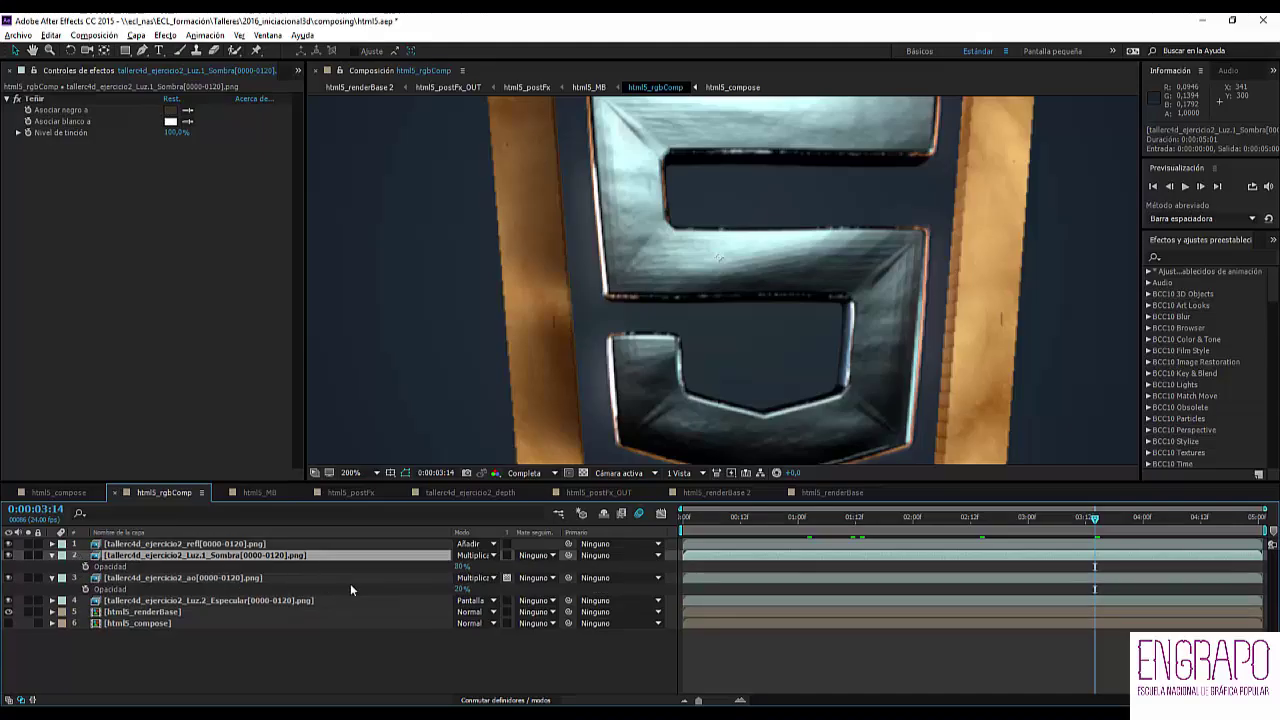
{"action": "scroll", "coordinate": [686, 310], "scroll_direction": "down", "scroll_amount": 1}
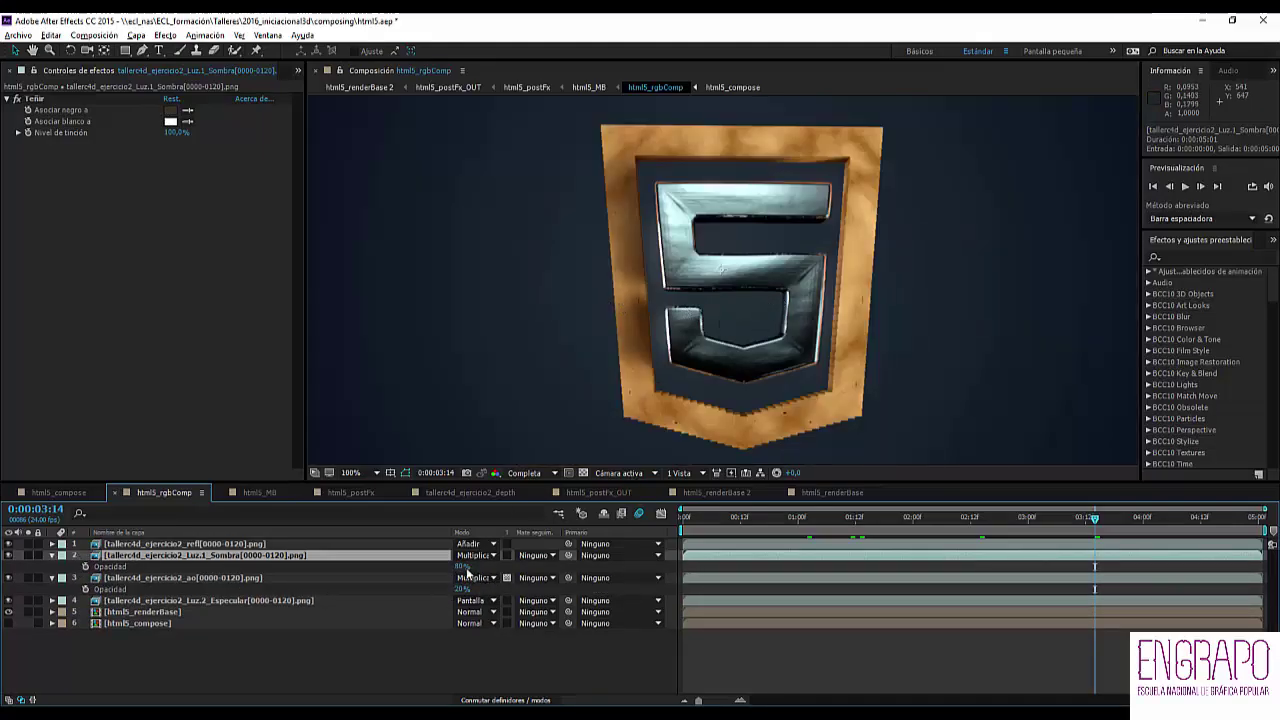
{"action": "left_click_drag", "start_coordinate": [463, 566], "coordinate": [713, 477]}
{"action": "key", "text": "ctrl+z"}
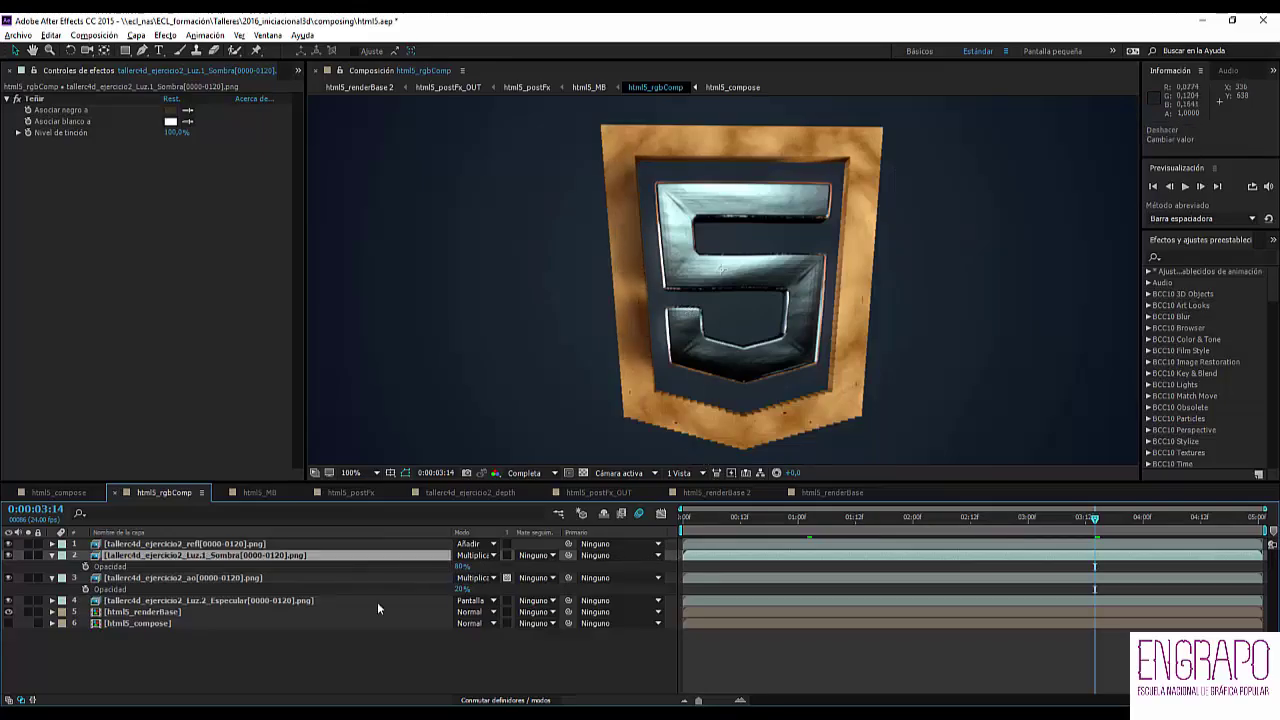
- Solo the reflection (refl) layer and toggle its Resplandor effect to compare the edges with and without glow
{"action": "left_click", "coordinate": [210, 542]}
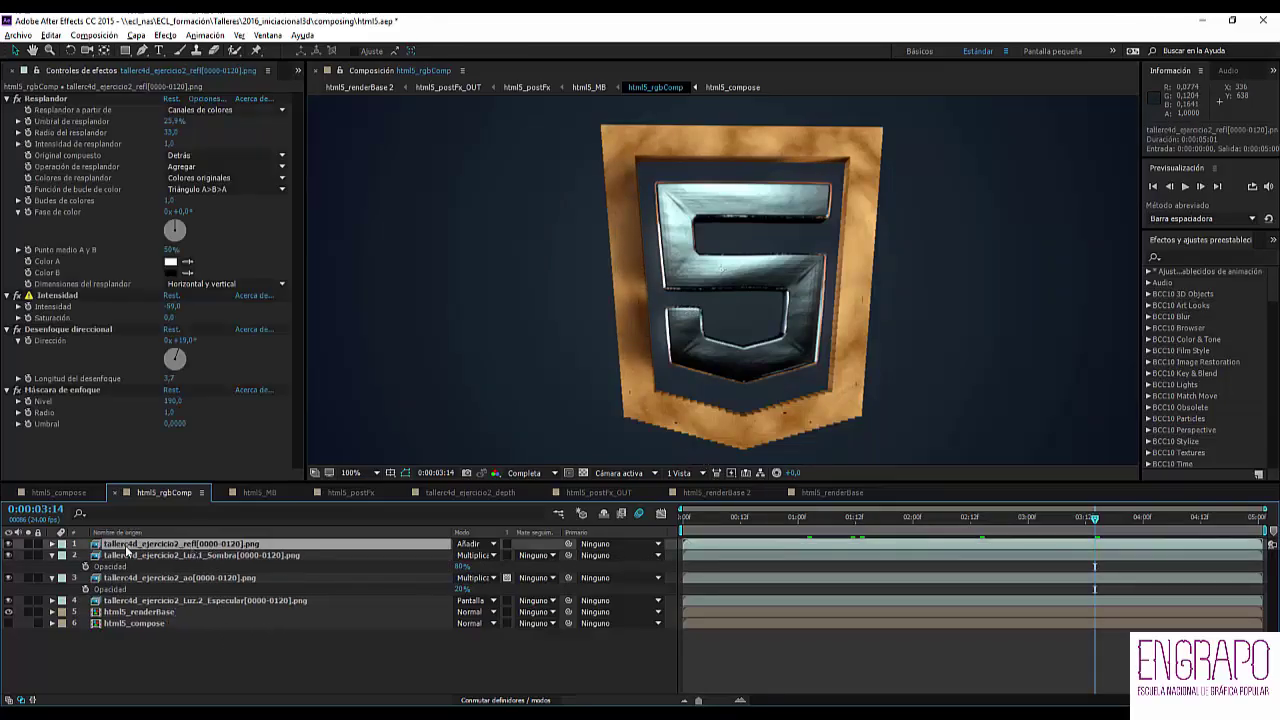
{"action": "left_click", "coordinate": [29, 544]}
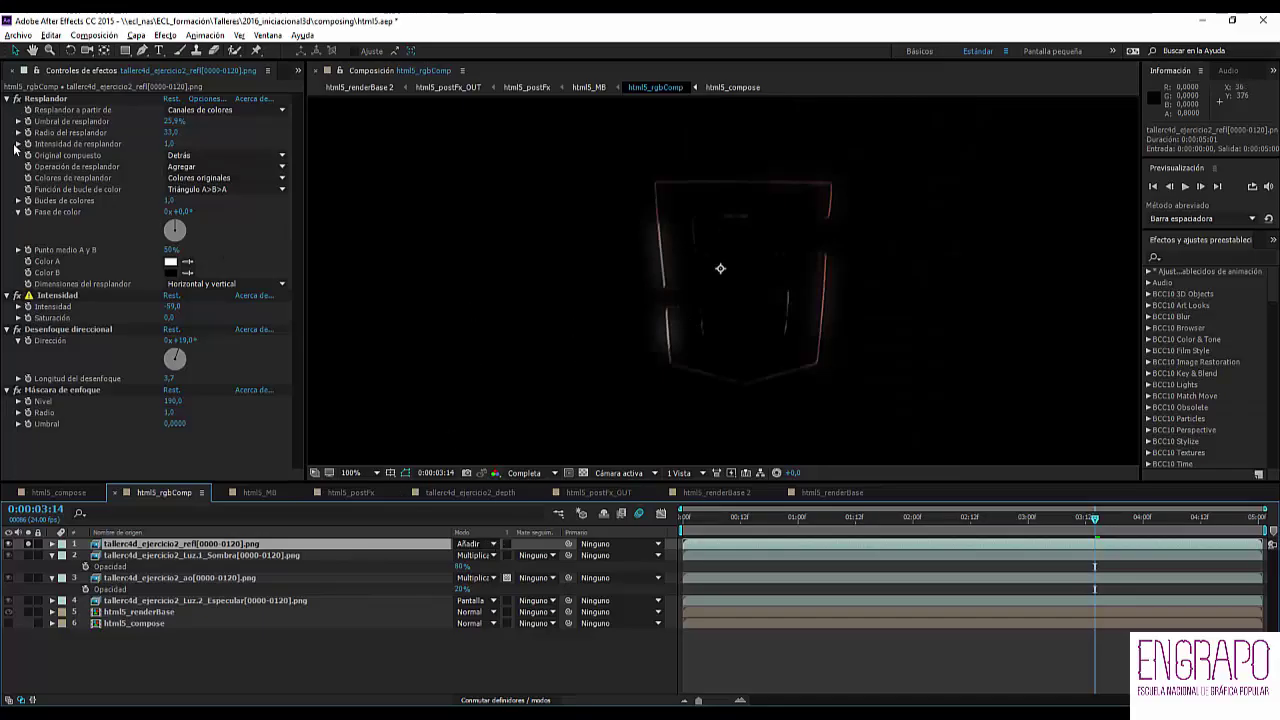
{"action": "left_click", "coordinate": [17, 99]}
{"action": "left_click", "coordinate": [17, 99]}
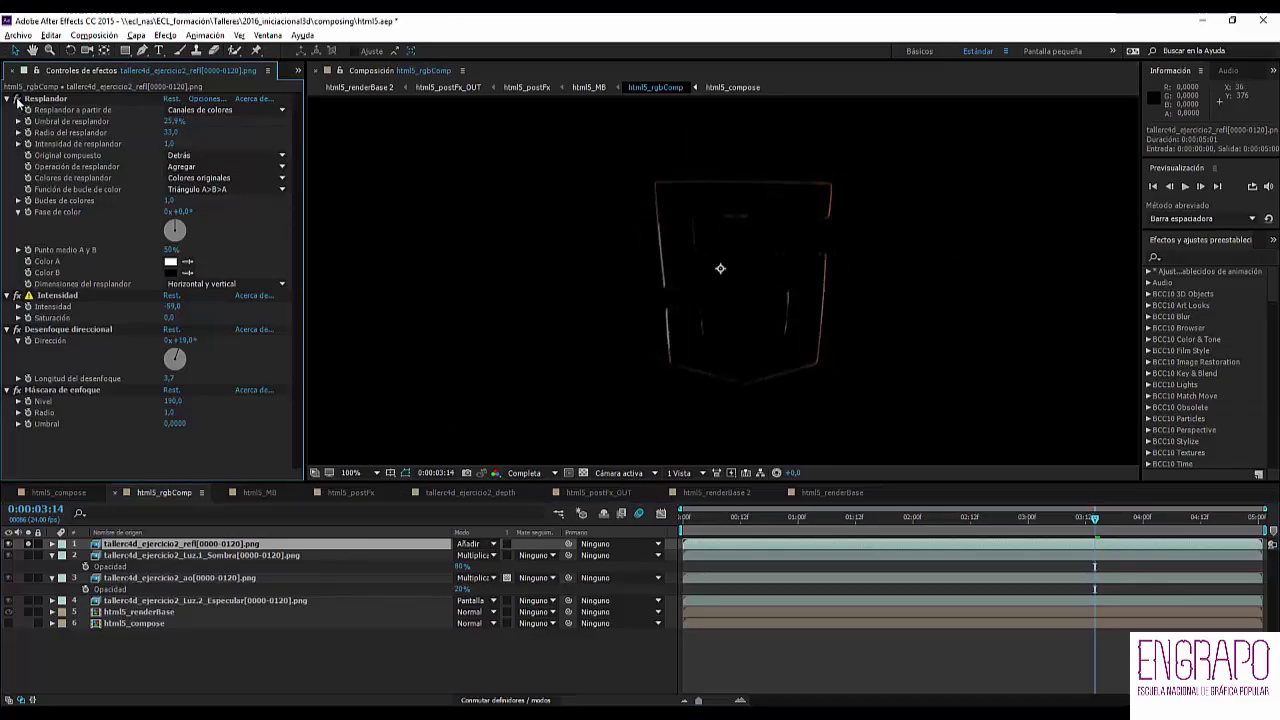
- Inspect the refl layer's Intensidad effect and toggle Desenfoque direccional off and on, examining the reflected edges at 200% magnification
{"action": "left_click", "coordinate": [58, 297]}
{"action": "key", "text": "Return"}
{"action": "left_click", "coordinate": [65, 332]}
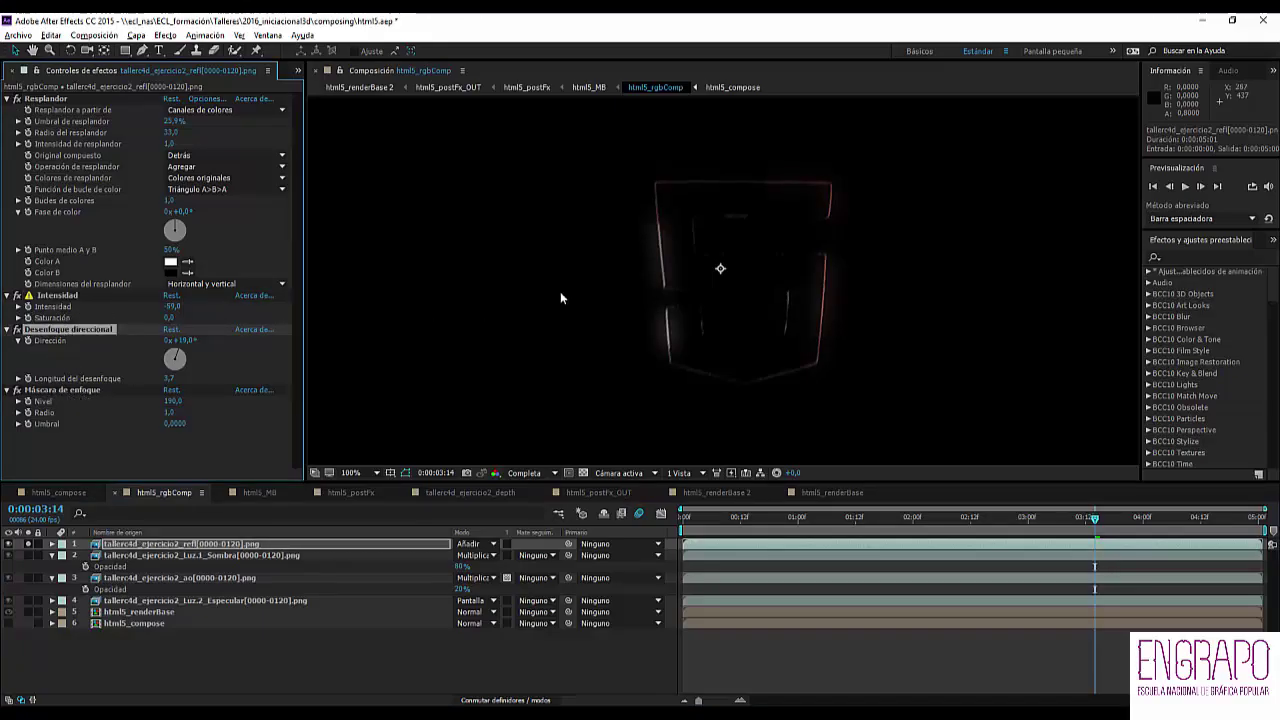
{"action": "key", "text": "period"}
{"action": "left_click_drag", "start_coordinate": [769, 243], "coordinate": [626, 311]}
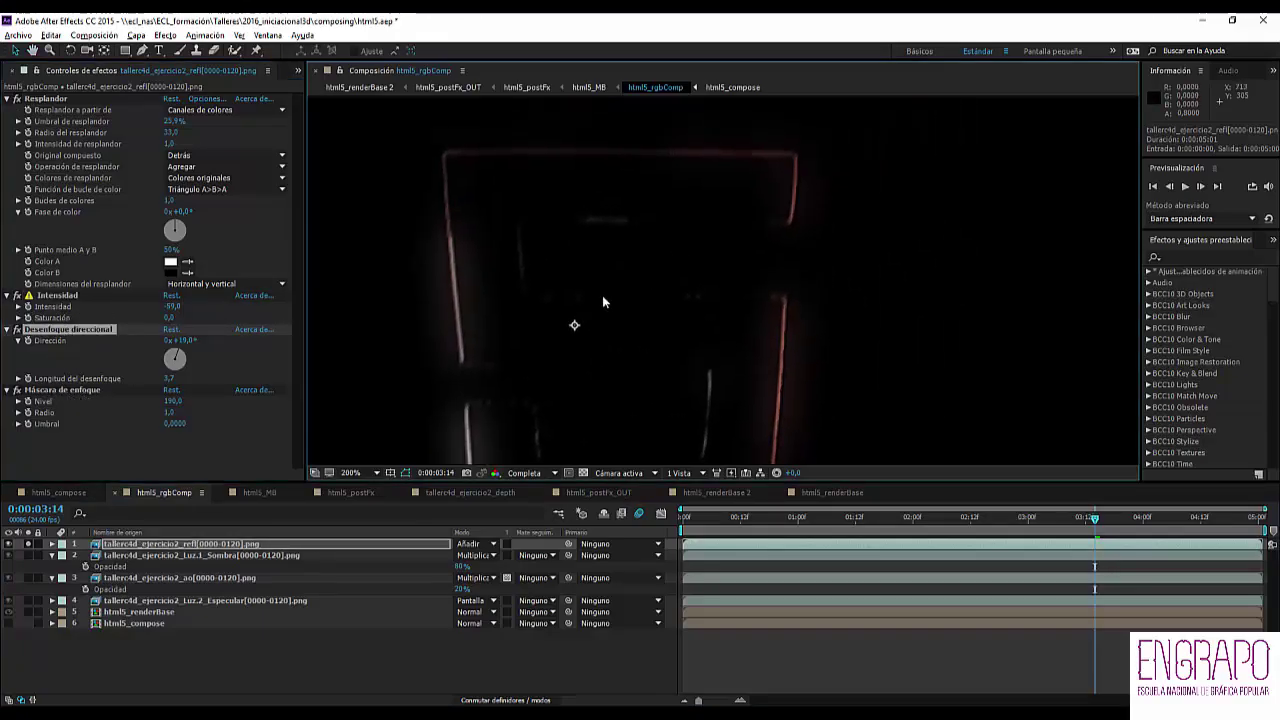
{"action": "left_click", "coordinate": [17, 330]}
{"action": "left_click", "coordinate": [17, 330]}
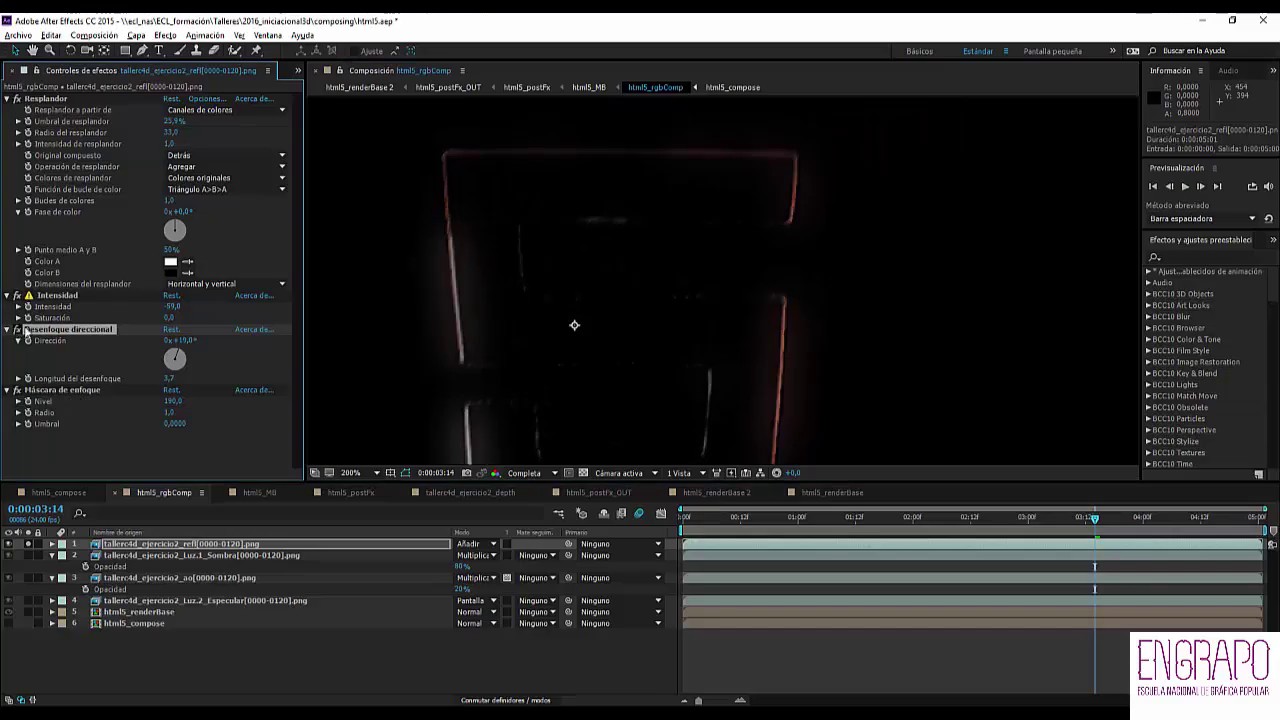
- Toggle the refl layer's Máscara de enfoque effect off and on, clear the selection, and unsolo the layer
{"action": "left_click", "coordinate": [16, 390]}
{"action": "left_click", "coordinate": [16, 390]}
{"action": "scroll", "coordinate": [505, 395], "scroll_direction": "down", "scroll_amount": 1}
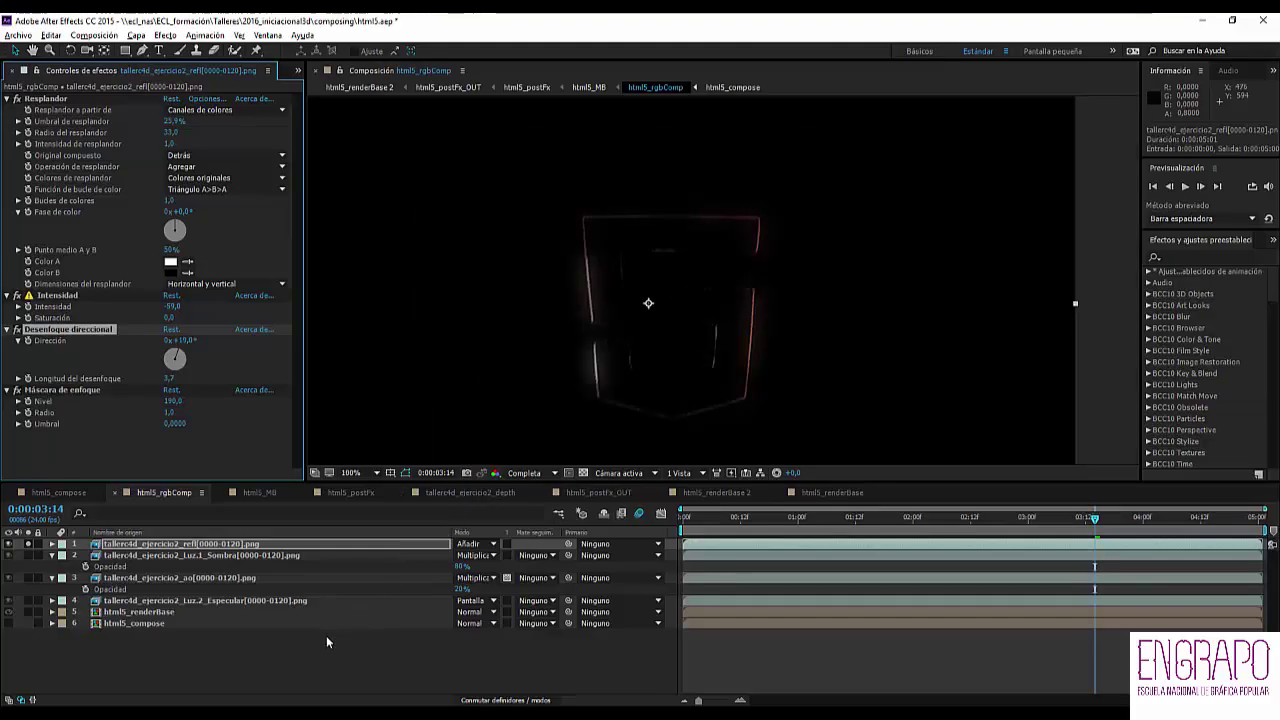
{"action": "left_click", "coordinate": [153, 664]}
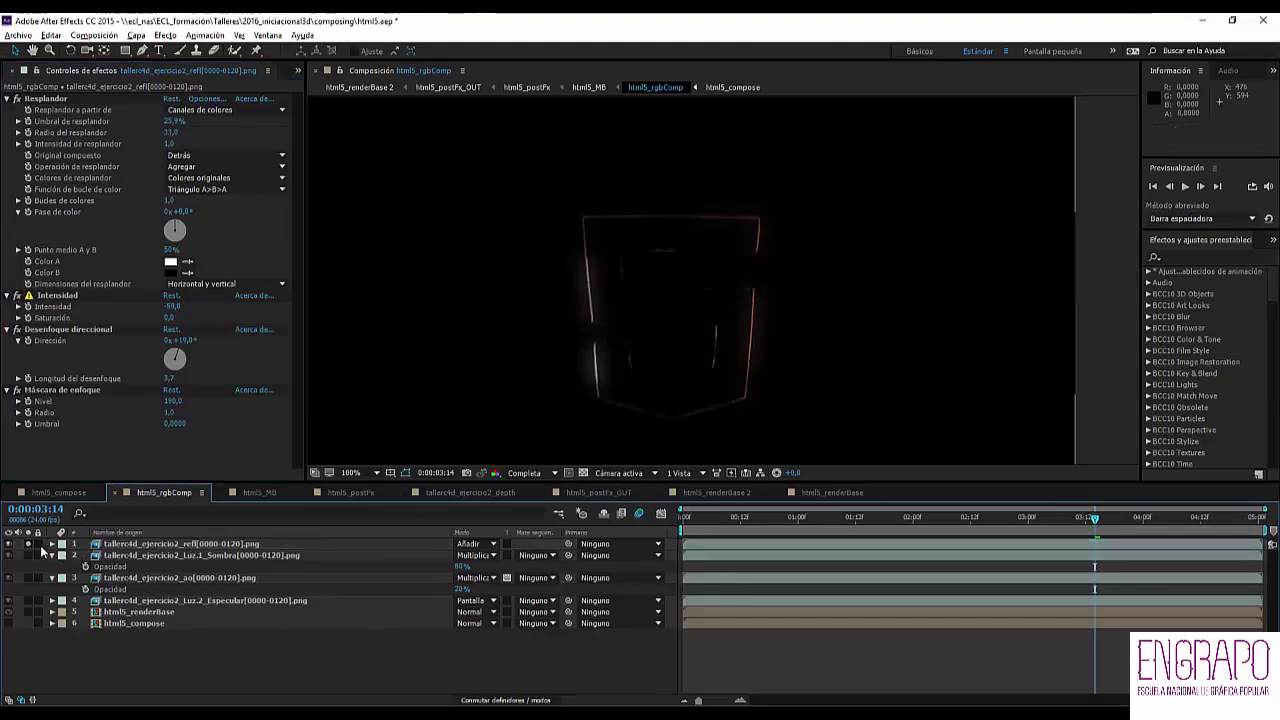
{"action": "left_click", "coordinate": [27, 544]}
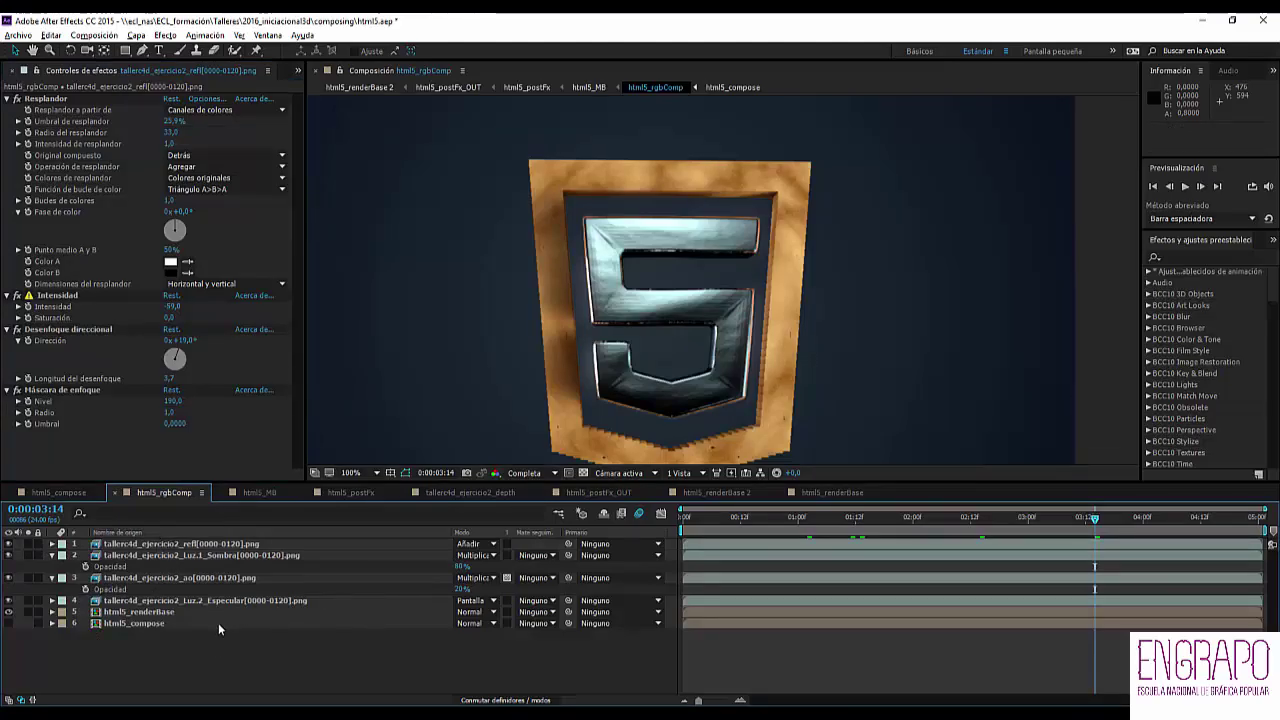
- Solo the html5_renderBase layer to compare the base render with the full composite
{"action": "left_click", "coordinate": [140, 611]}
{"action": "left_click", "coordinate": [28, 612]}
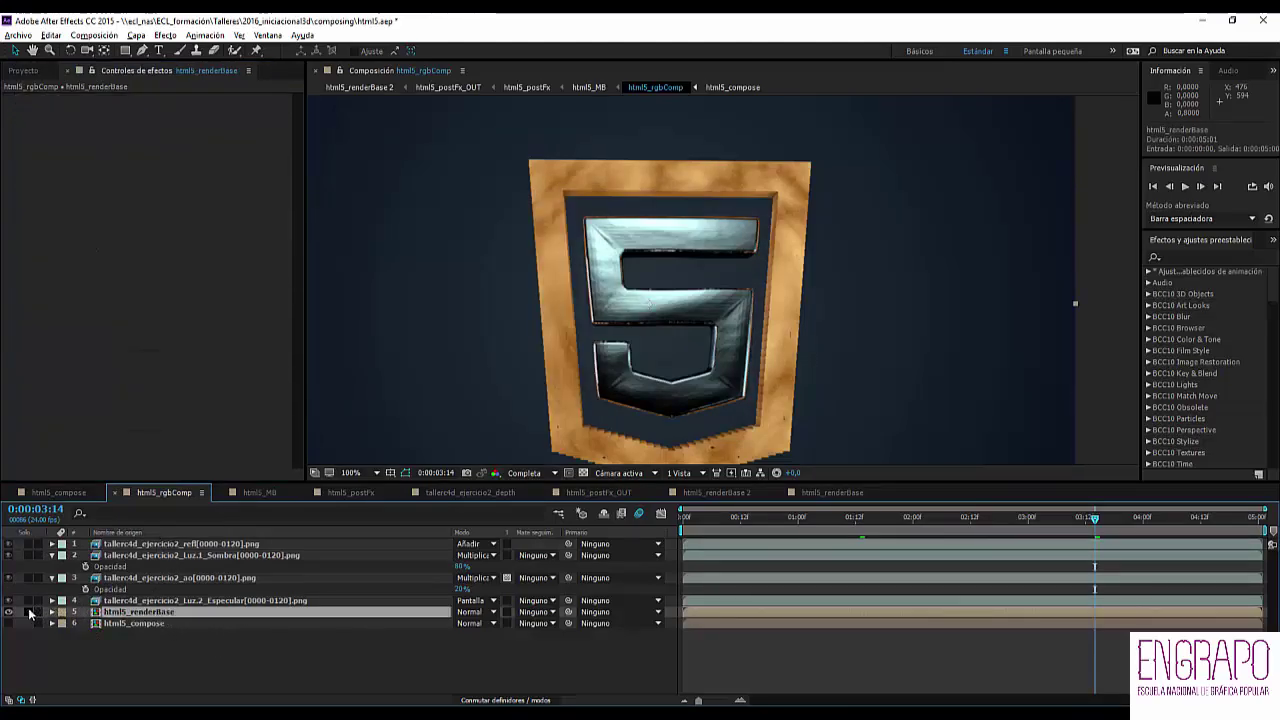
- Compare the html5_compose composition with html5_rgbComp, then clear the layer selection
{"action": "left_click", "coordinate": [131, 545]}
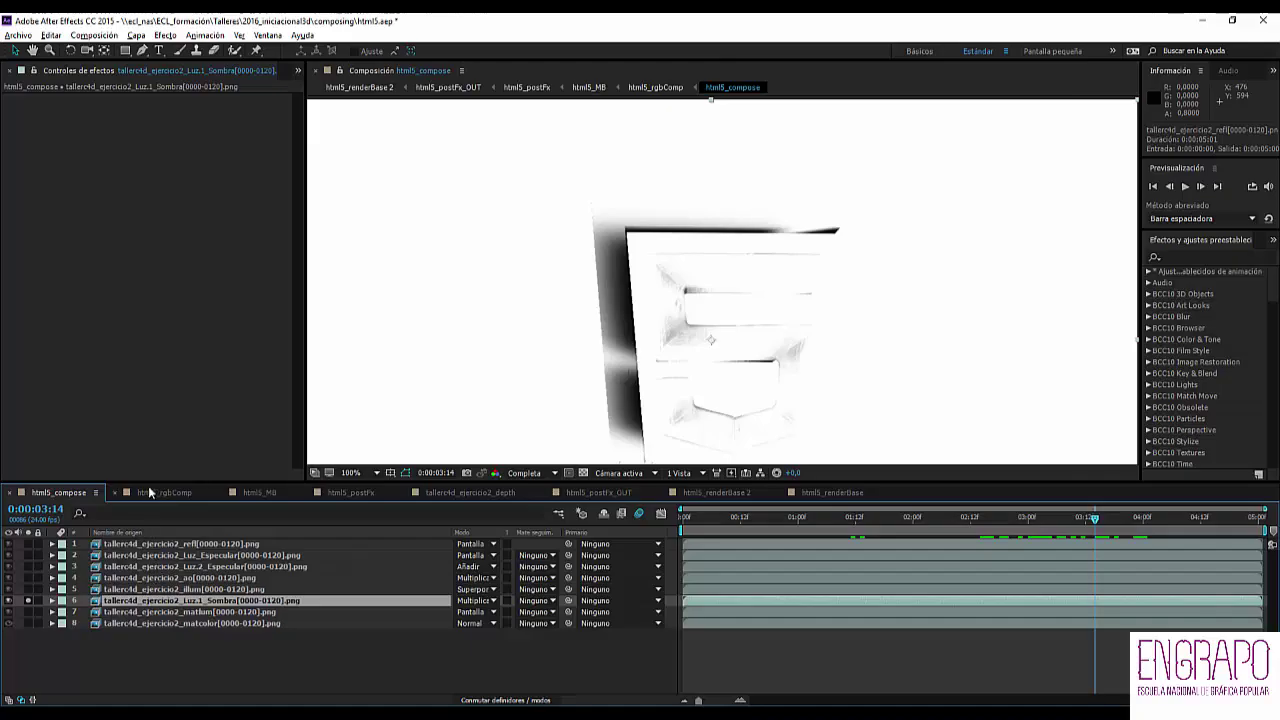
{"action": "left_click", "coordinate": [152, 493]}
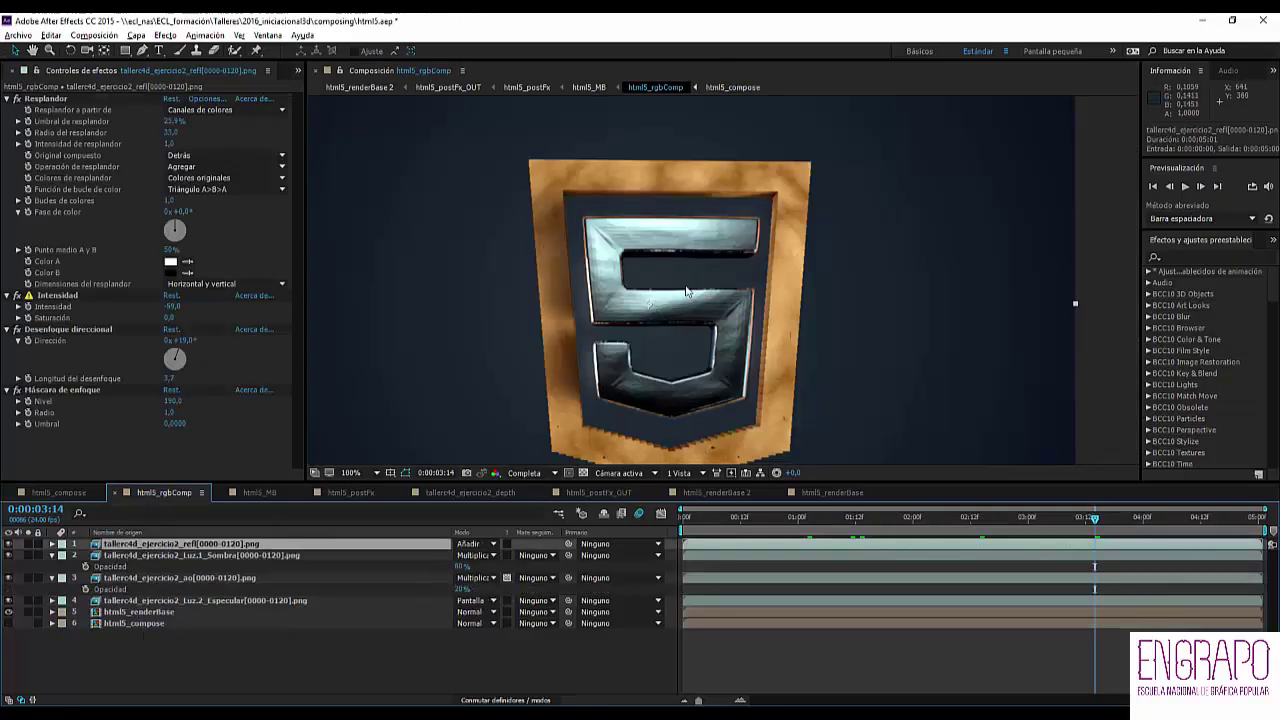
{"action": "left_click", "coordinate": [298, 629]}
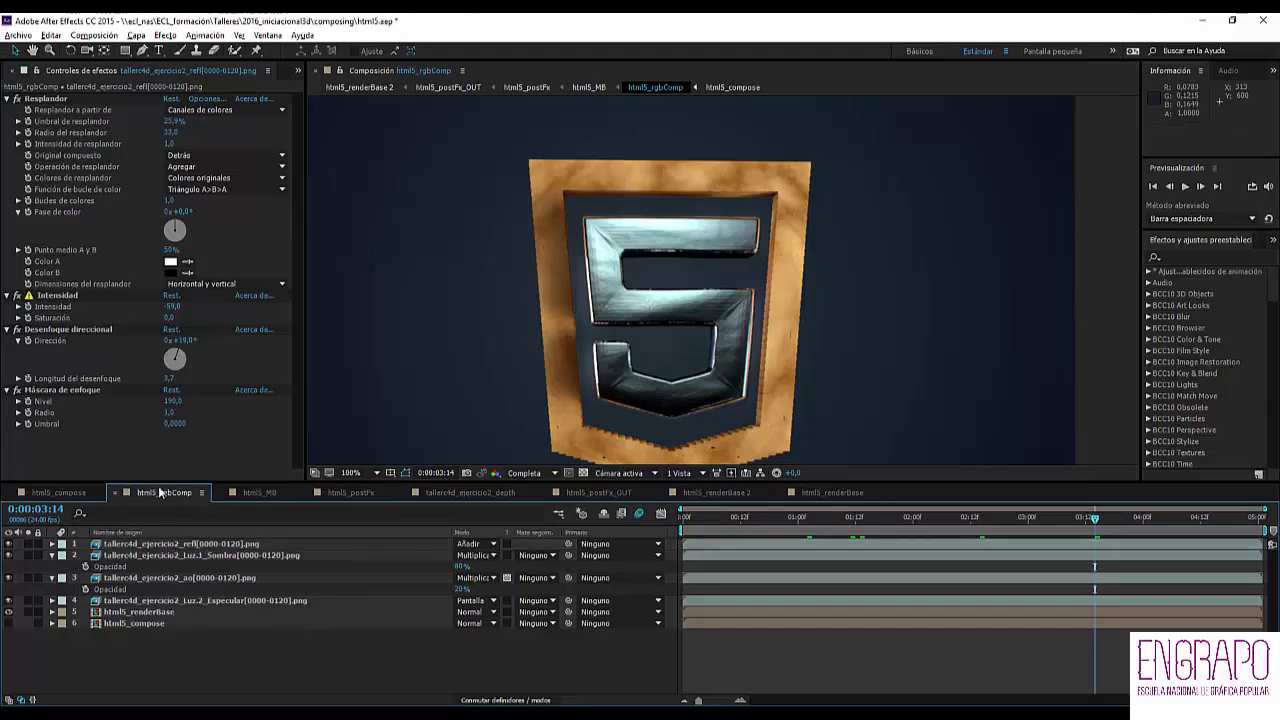
- Open the html5_MB composition, select the mb layer's pixel motion blur effect, and view frame 0:00:00:12
{"action": "left_click", "coordinate": [264, 491]}
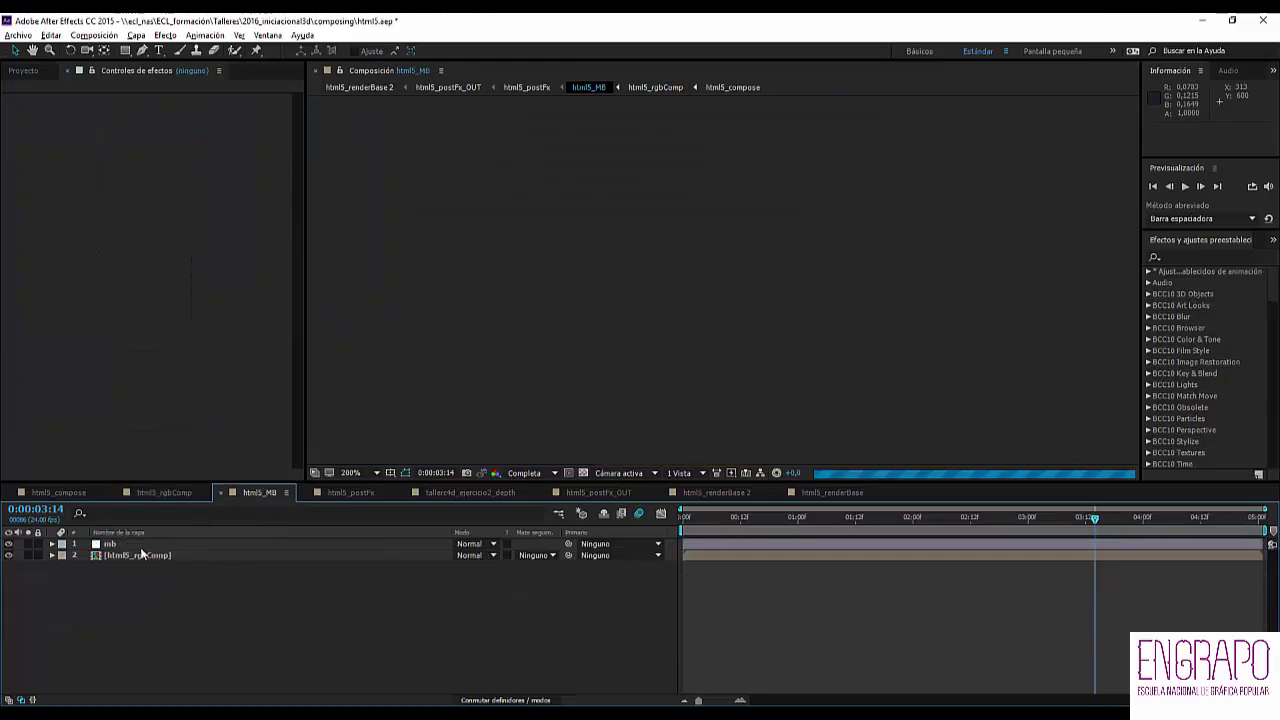
{"action": "left_click", "coordinate": [155, 545]}
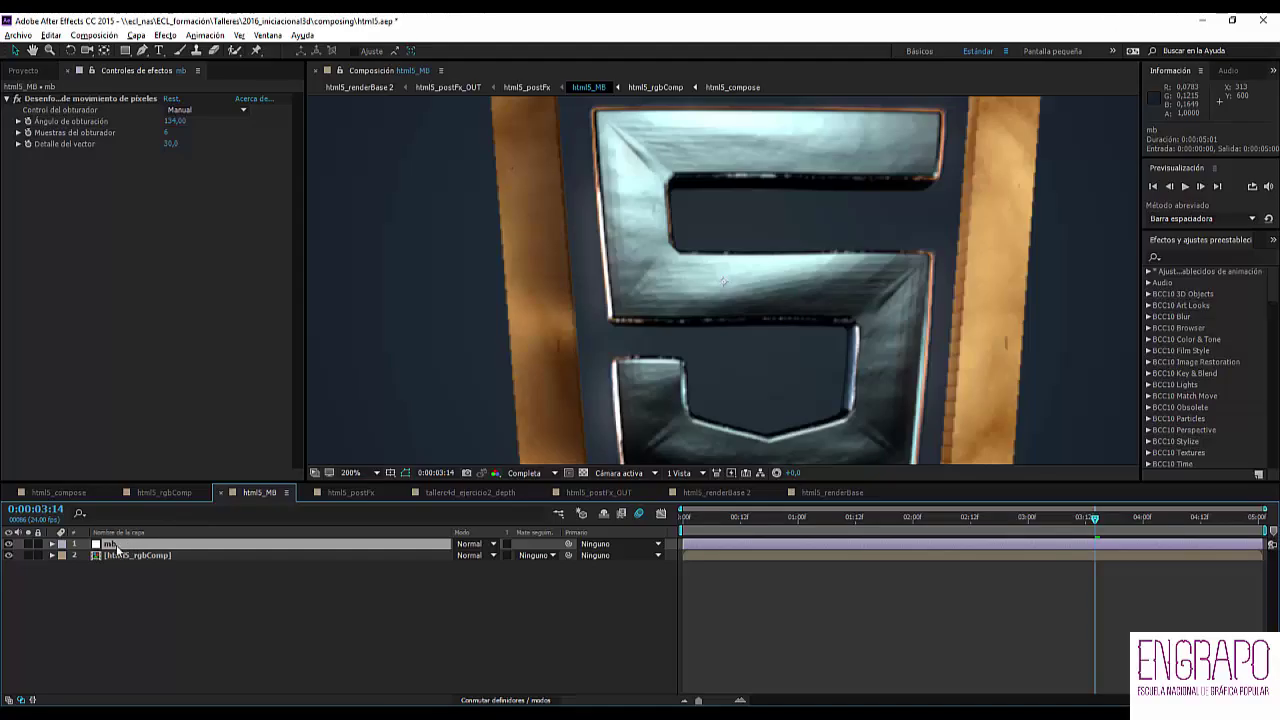
{"action": "left_click", "coordinate": [121, 98]}
{"action": "scroll", "coordinate": [565, 185], "scroll_direction": "down", "scroll_amount": 2}
{"action": "scroll", "coordinate": [565, 183], "scroll_direction": "up", "scroll_amount": 1}
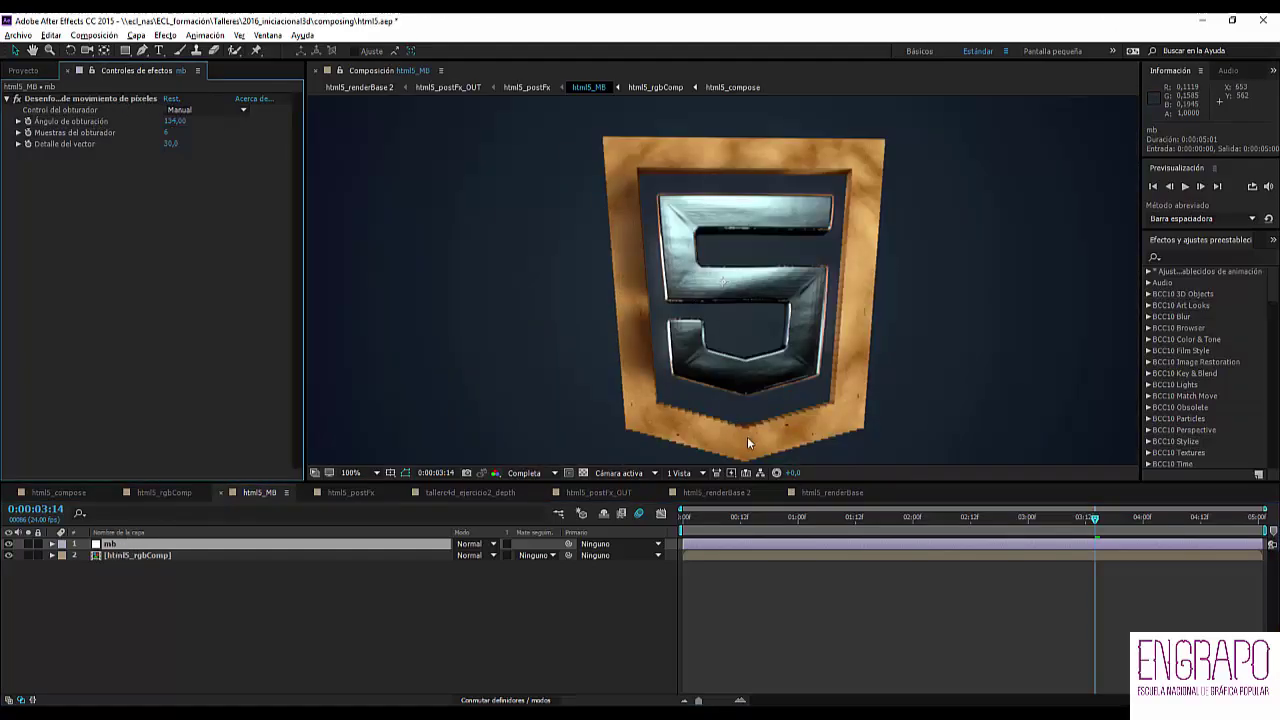
{"action": "left_click", "coordinate": [740, 520]}
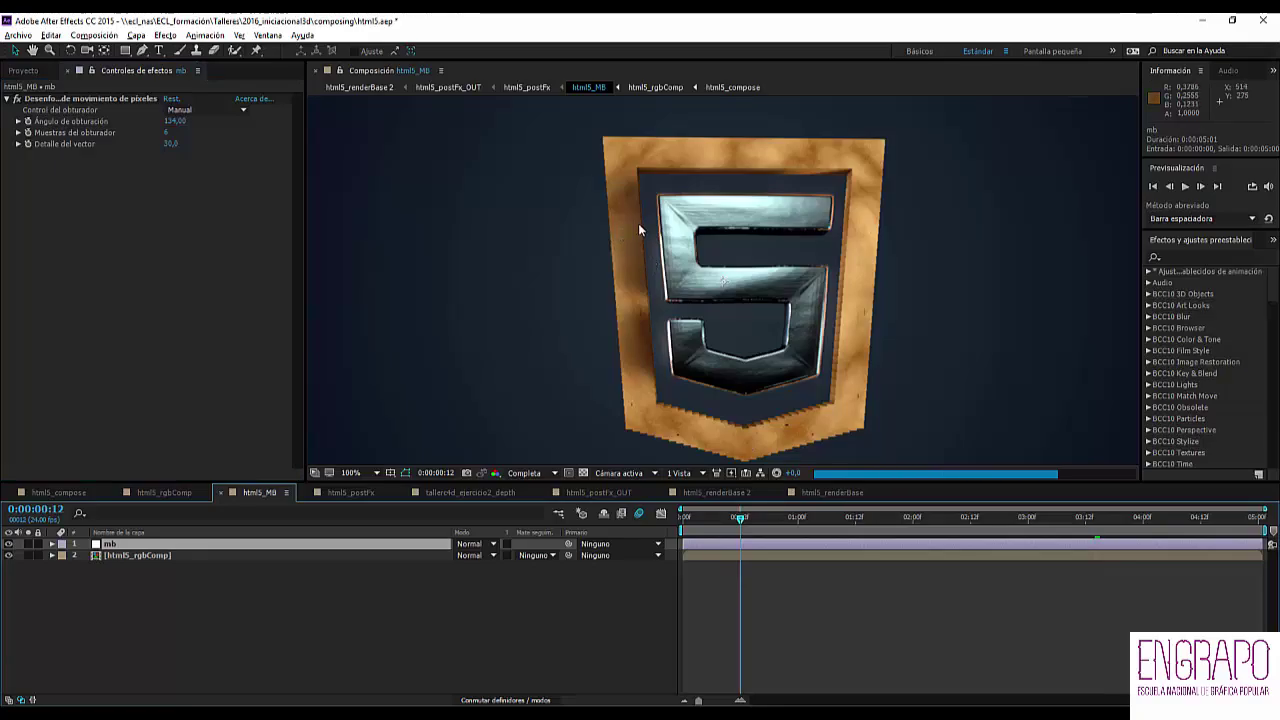
{"action": "left_click_drag", "start_coordinate": [779, 174], "coordinate": [739, 281]}
- Search the effects for "movimie", widen the effects list, and locate Desenfoque de movimiento de píxeles
{"action": "left_click", "coordinate": [1182, 257]}
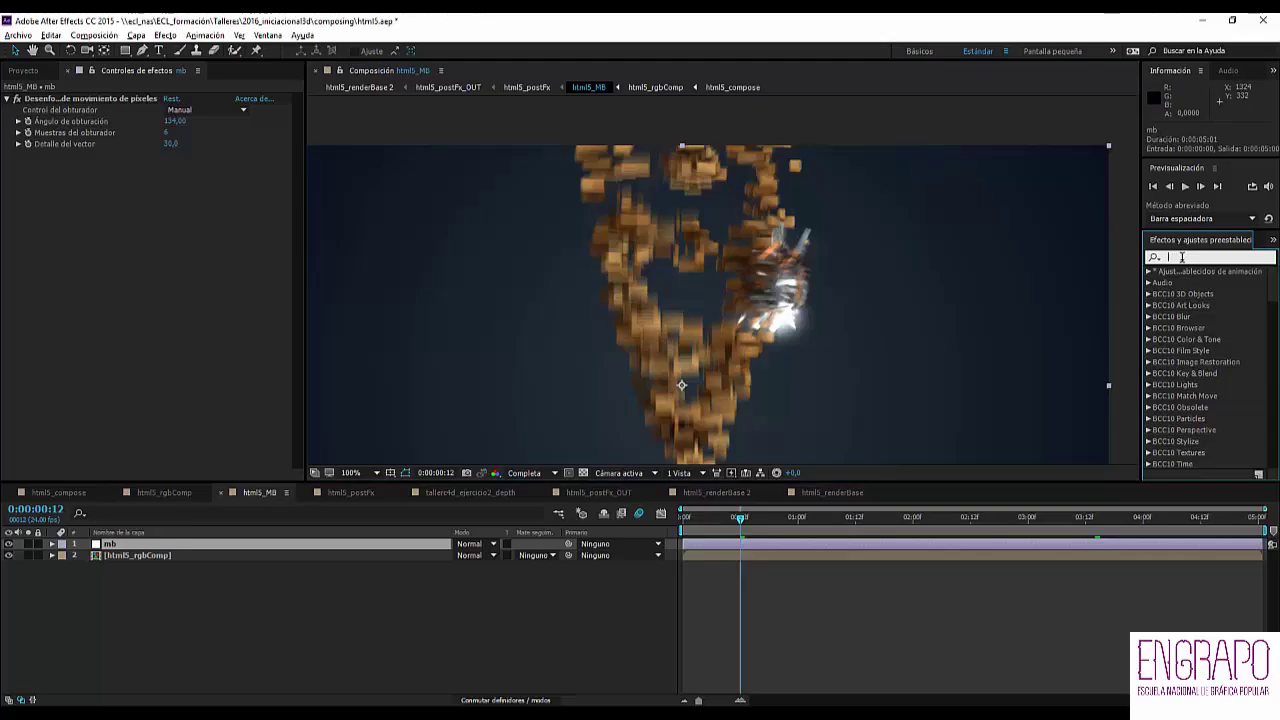
{"action": "type", "text": "movimie"}
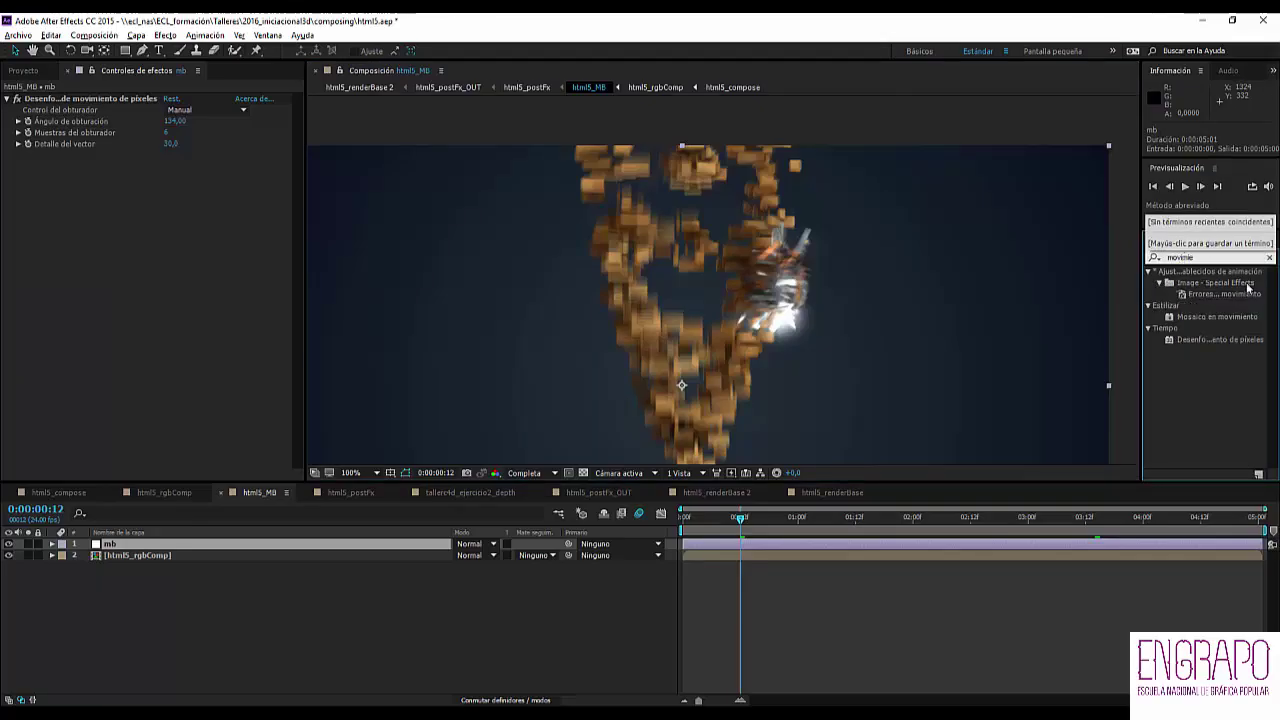
{"action": "left_click_drag", "start_coordinate": [1141, 377], "coordinate": [1032, 374]}
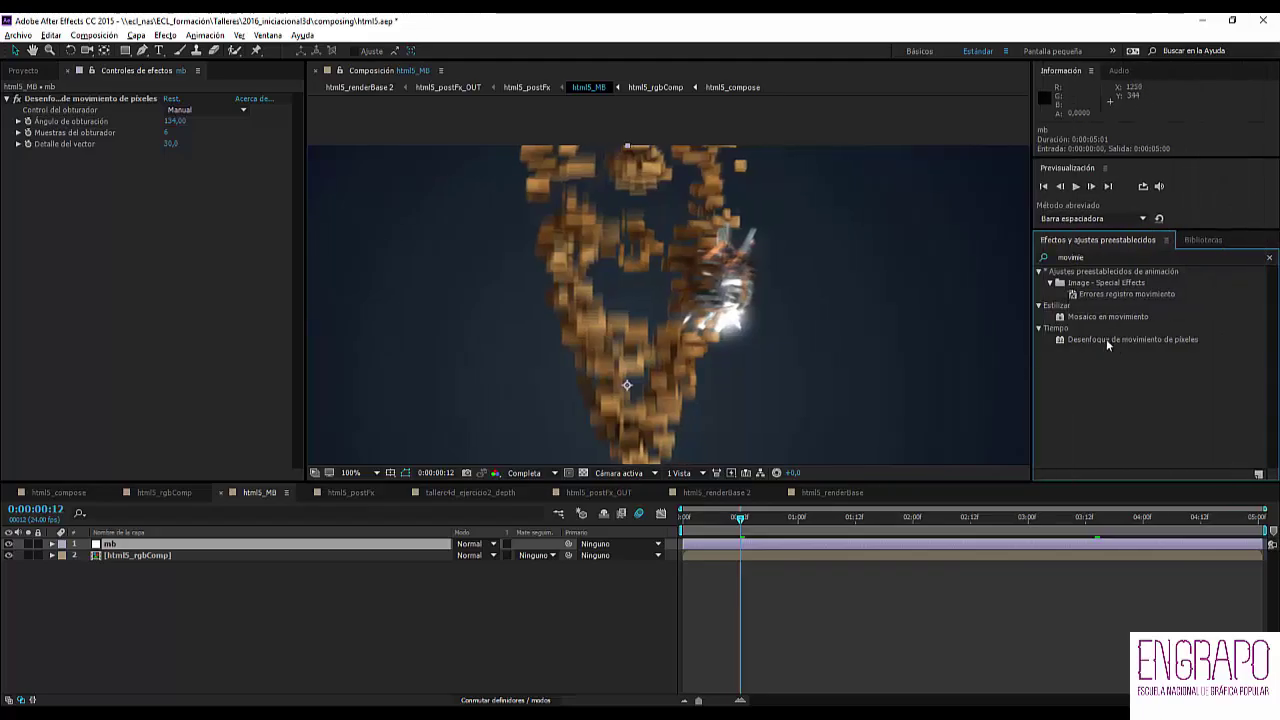
{"action": "left_click", "coordinate": [1106, 339]}
{"action": "left_click_drag", "start_coordinate": [1108, 340], "coordinate": [132, 553]}
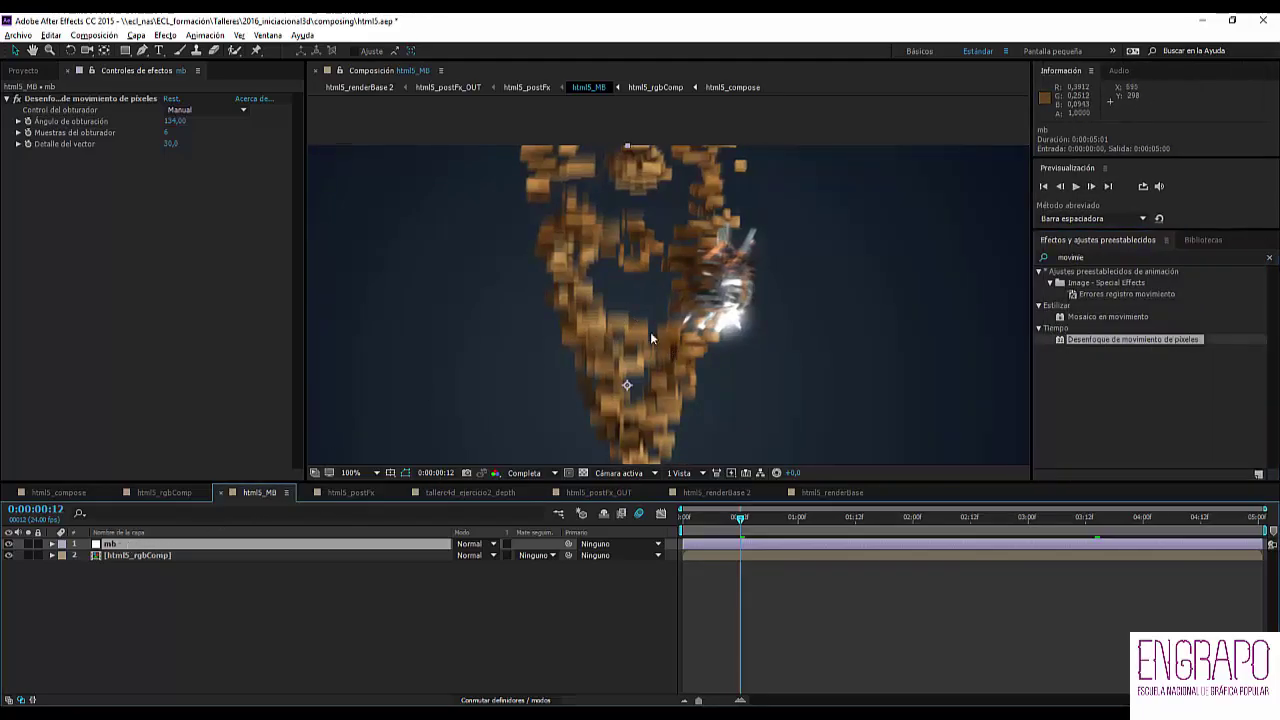
- Set Muestras del obturador to 12 in the mb layer's pixel motion blur effect
{"action": "key", "text": "period"}
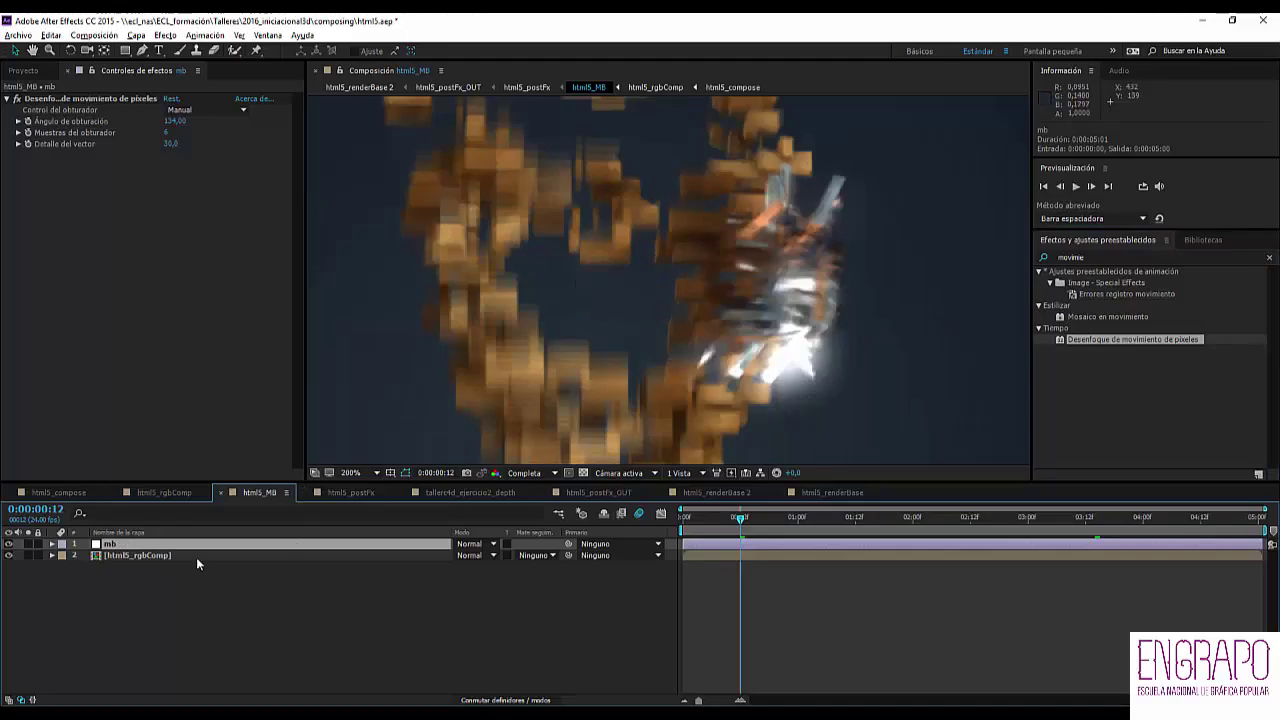
{"action": "left_click", "coordinate": [130, 558]}
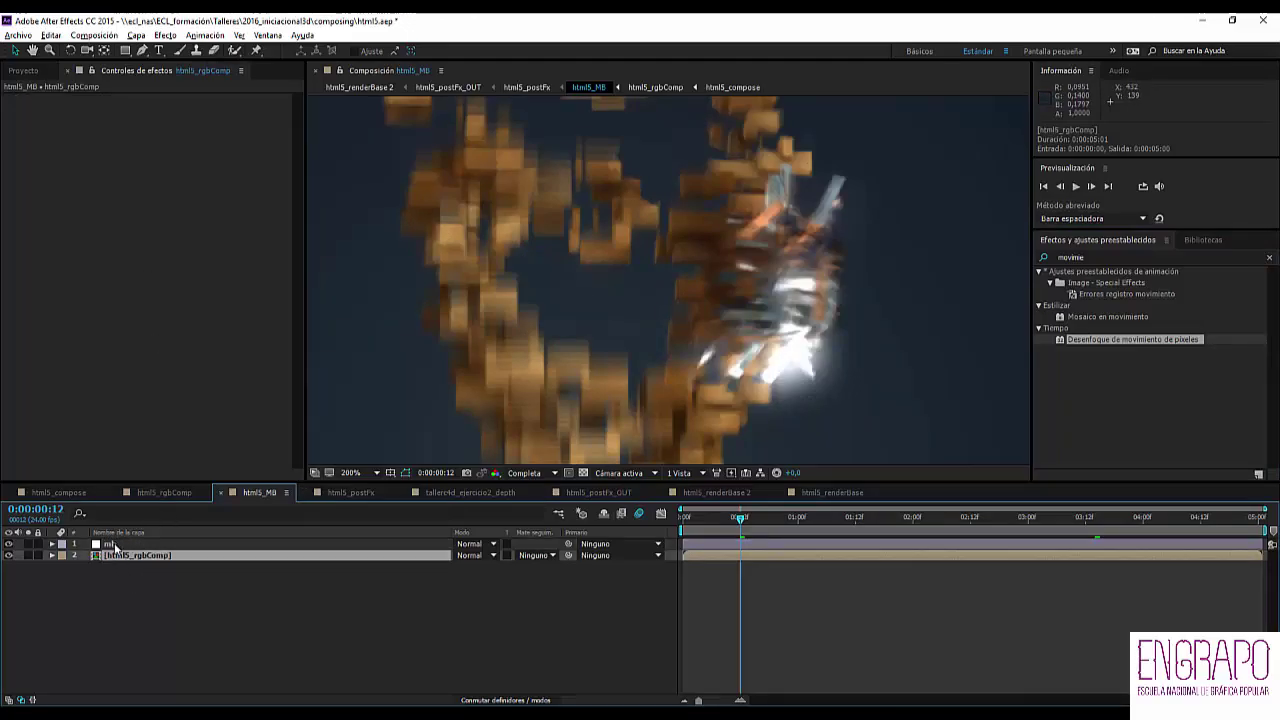
{"action": "left_click", "coordinate": [112, 545]}
{"action": "left_click", "coordinate": [99, 101]}
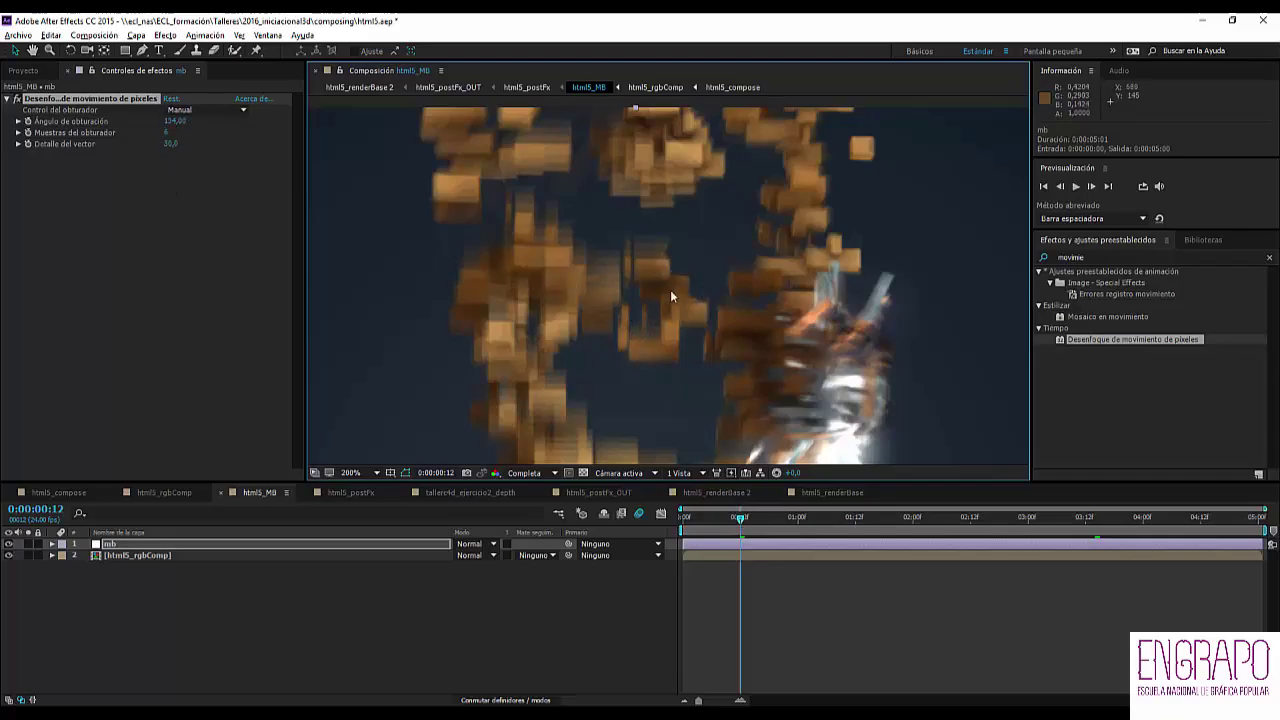
{"action": "scroll", "coordinate": [670, 289], "scroll_direction": "up", "scroll_amount": 2}
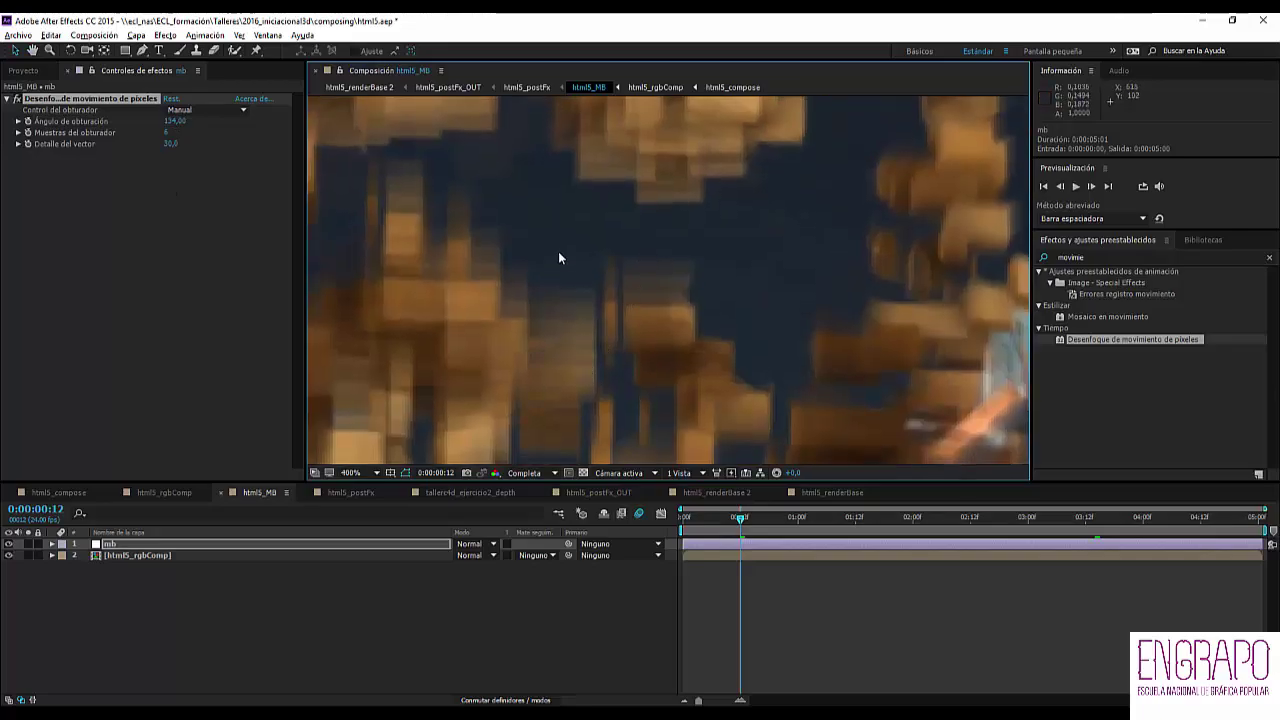
{"action": "left_click", "coordinate": [166, 134]}
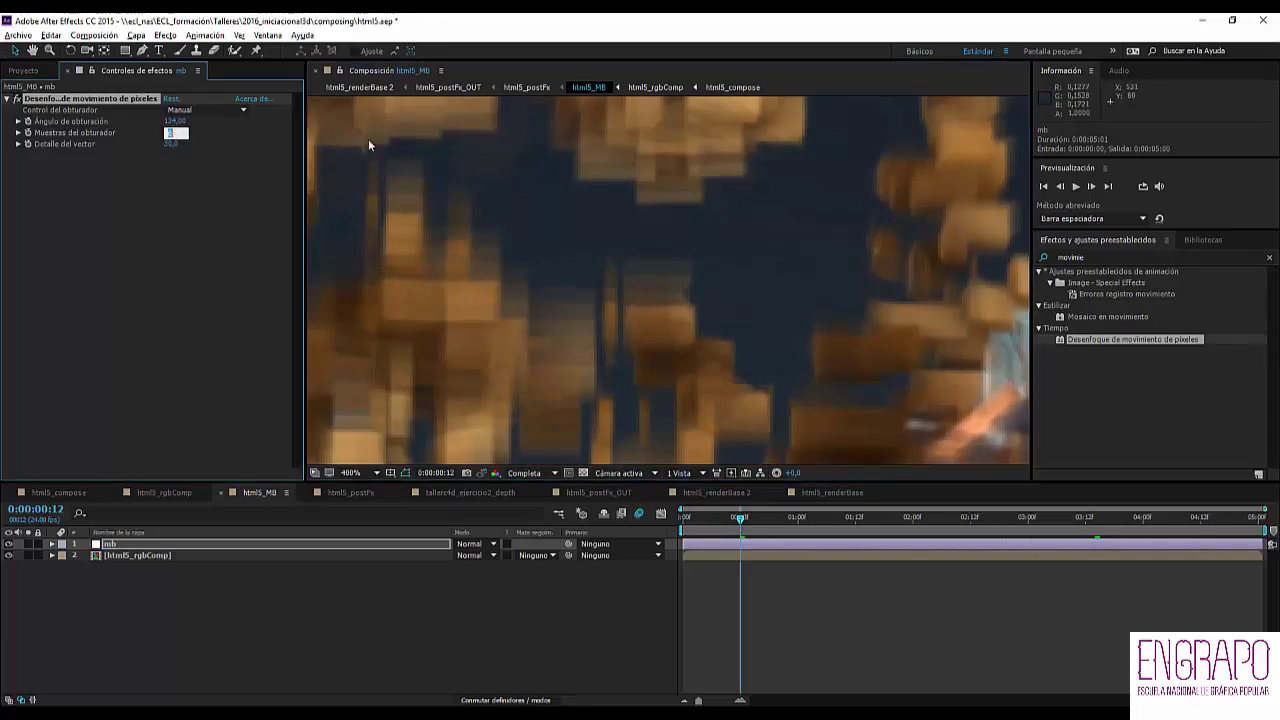
{"action": "type", "text": "12"}
{"action": "key", "text": "Return"}
- Examine the motion blur on the flying cubes and metallic fragments at several magnifications
{"action": "scroll", "coordinate": [575, 285], "scroll_direction": "down", "scroll_amount": 2}
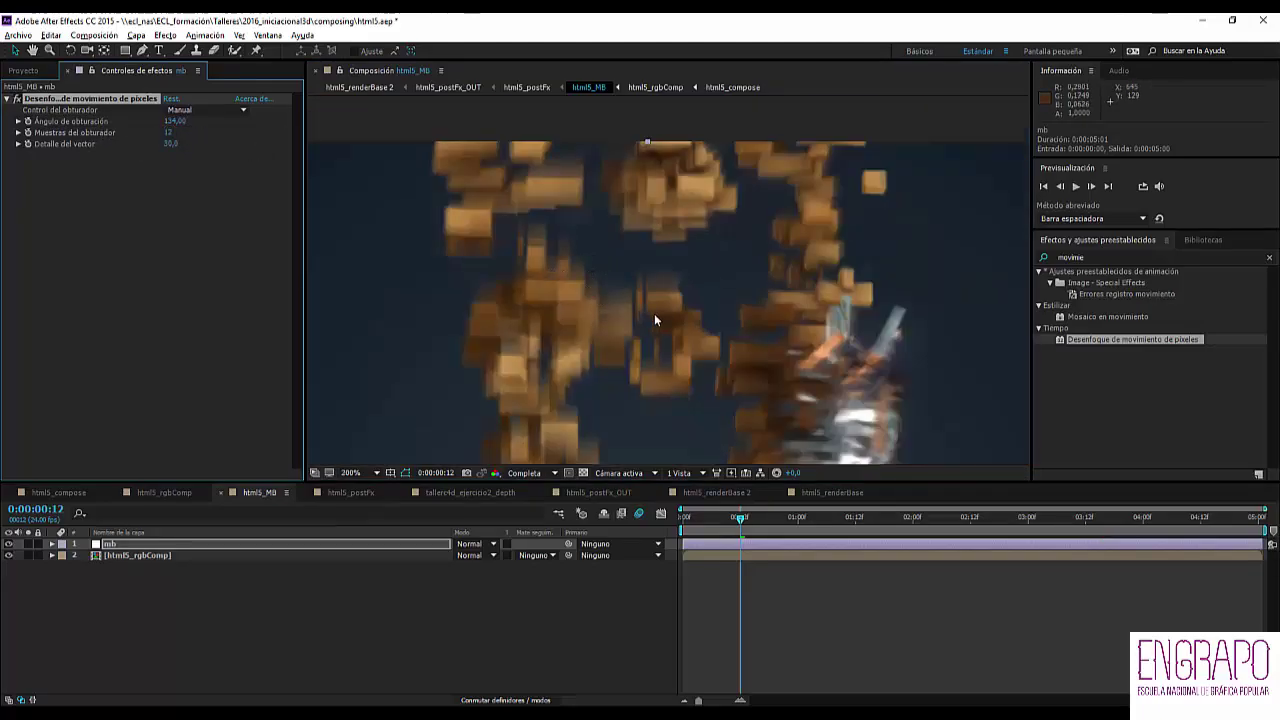
{"action": "scroll", "coordinate": [654, 312], "scroll_direction": "up", "scroll_amount": 1}
{"action": "scroll", "coordinate": [656, 312], "scroll_direction": "down", "scroll_amount": 1}
{"action": "left_click_drag", "start_coordinate": [655, 308], "coordinate": [654, 235]}
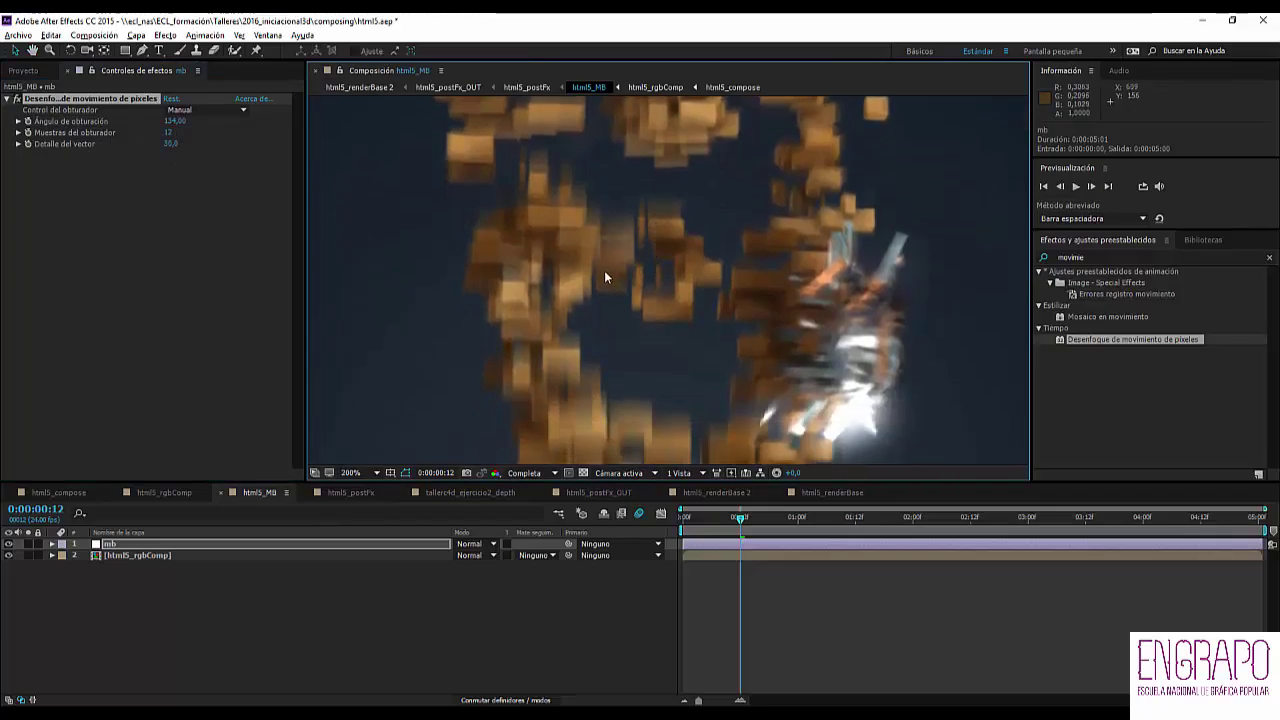
{"action": "scroll", "coordinate": [602, 269], "scroll_direction": "up", "scroll_amount": 2}
{"action": "scroll", "coordinate": [561, 164], "scroll_direction": "down", "scroll_amount": 2}
{"action": "scroll", "coordinate": [604, 313], "scroll_direction": "down", "scroll_amount": 2}
- Toggle the mb layer's visibility off and on to compare the cubes with and without motion blur
{"action": "left_click", "coordinate": [123, 102]}
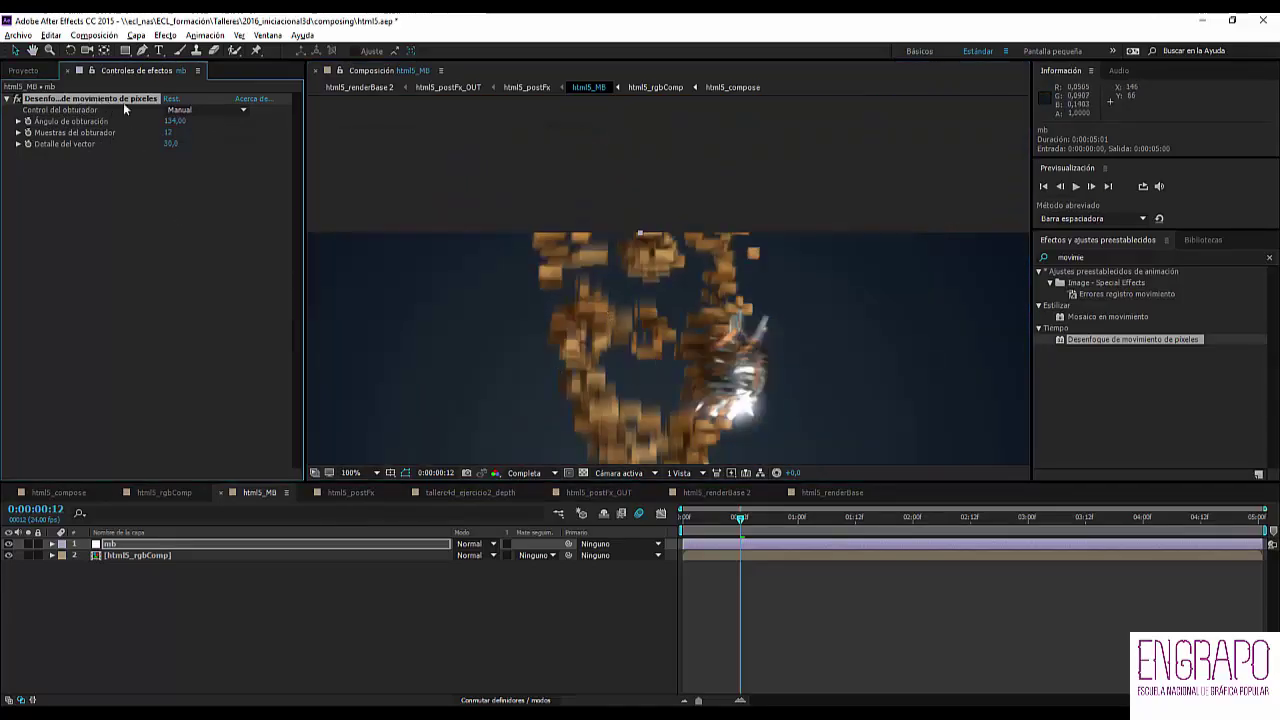
{"action": "scroll", "coordinate": [623, 346], "scroll_direction": "up", "scroll_amount": 2}
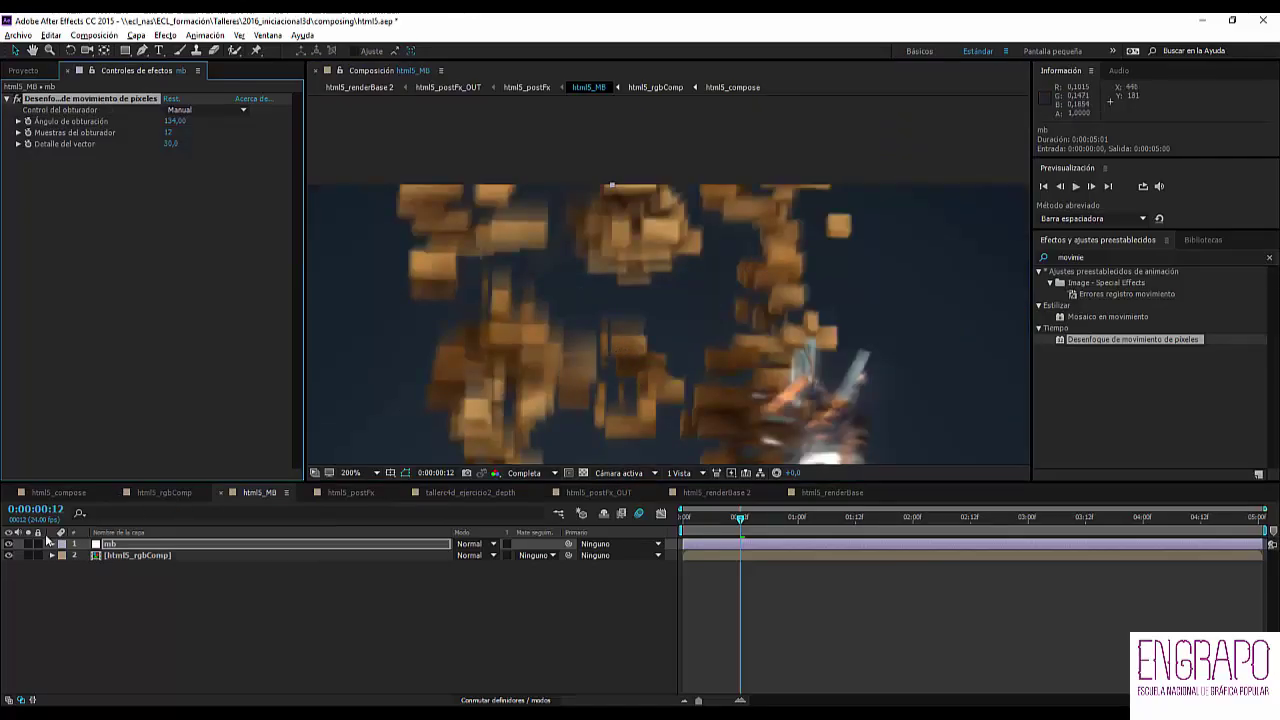
{"action": "left_click", "coordinate": [7, 545]}
{"action": "left_click", "coordinate": [7, 545]}
{"action": "left_click", "coordinate": [7, 545]}
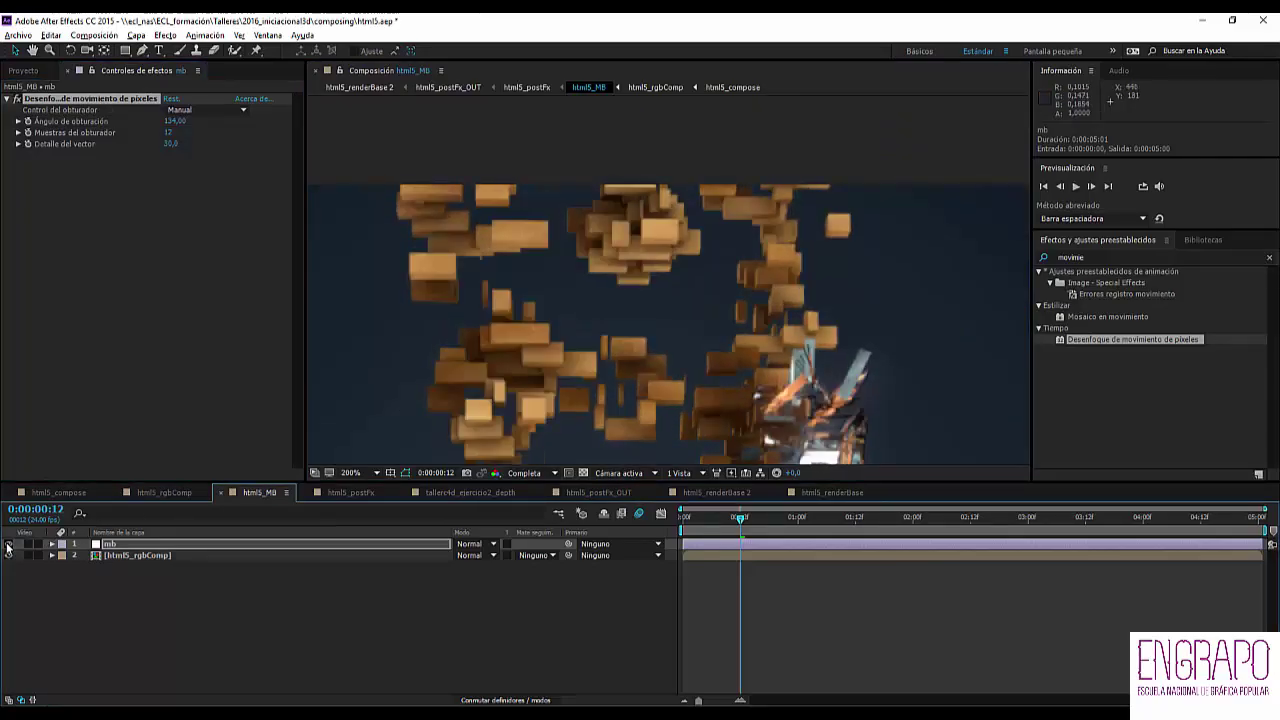
{"action": "left_click", "coordinate": [7, 545]}
{"action": "scroll", "coordinate": [482, 365], "scroll_direction": "down", "scroll_amount": 2}
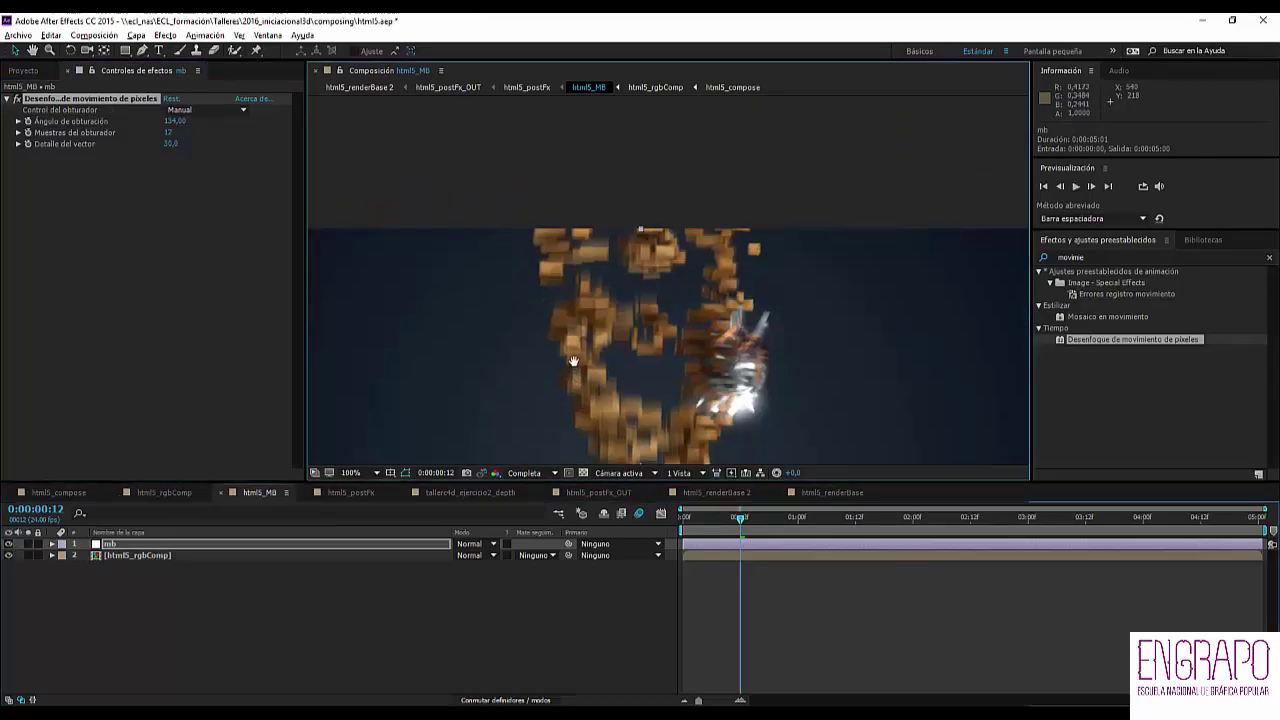
- Reduce the pixel motion blur's Ángulo de obturación to 113 and reselect the mb layer
{"action": "scroll", "coordinate": [551, 186], "scroll_direction": "up", "scroll_amount": 2}
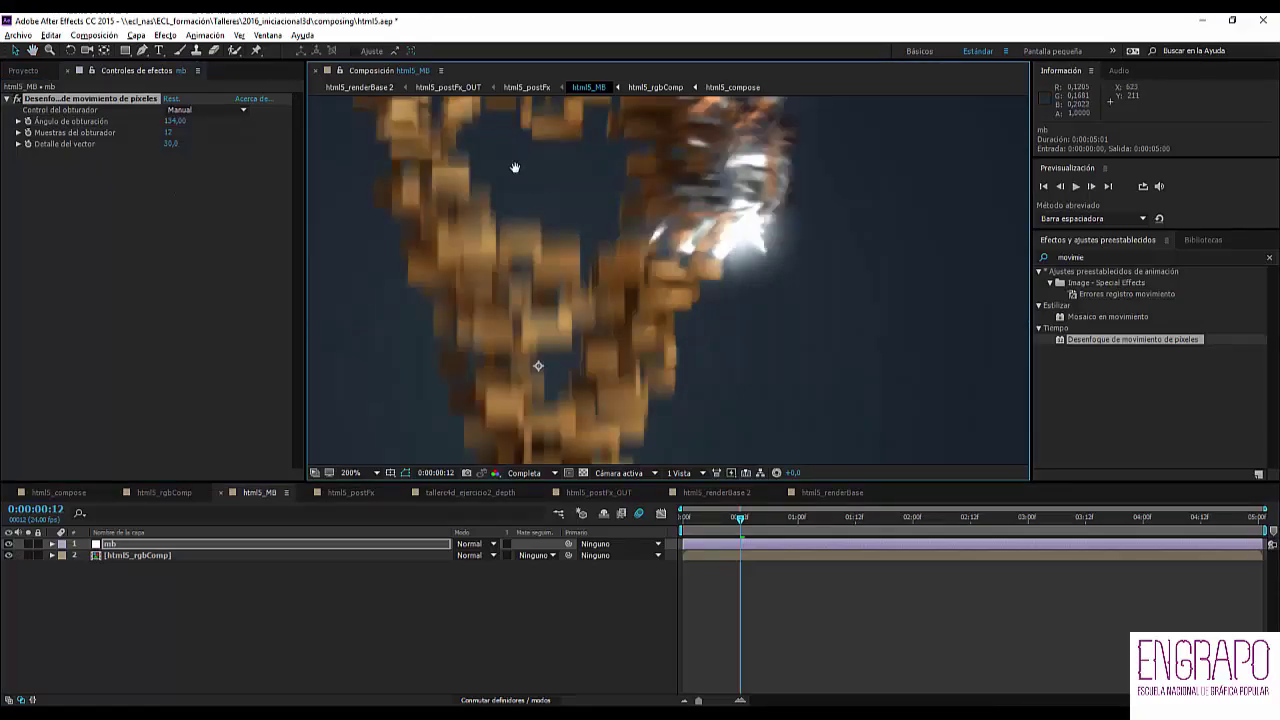
{"action": "left_click_drag", "start_coordinate": [173, 128], "coordinate": [152, 128]}
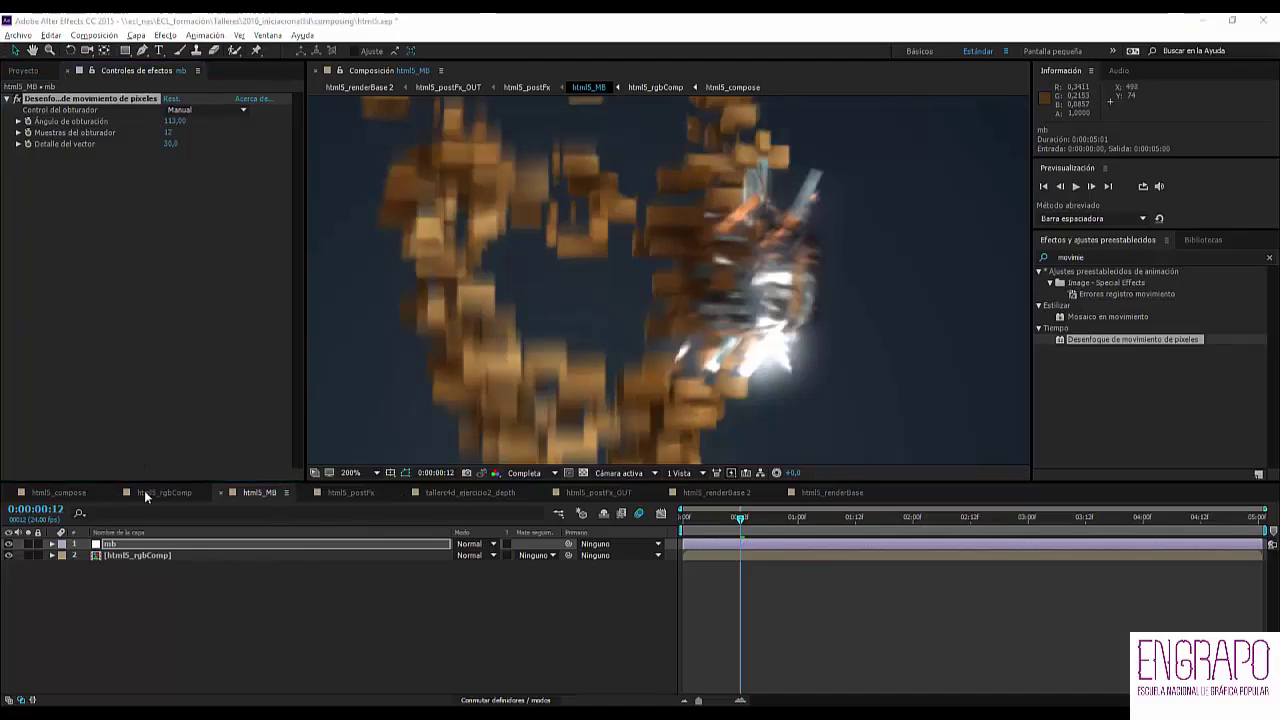
{"action": "left_click", "coordinate": [125, 546]}
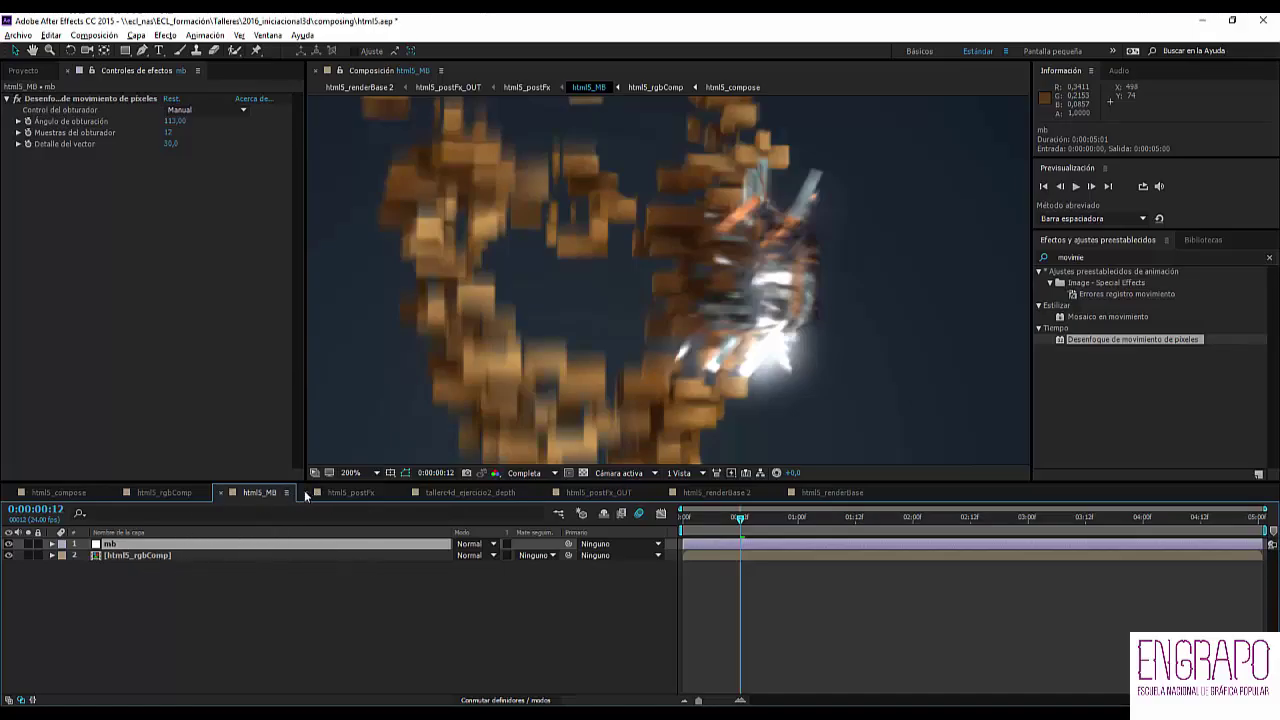
- Open the html5_postFx composition, enlarge the timeline area to show all its layers, and select the Cámara layer
{"action": "left_click", "coordinate": [350, 493]}
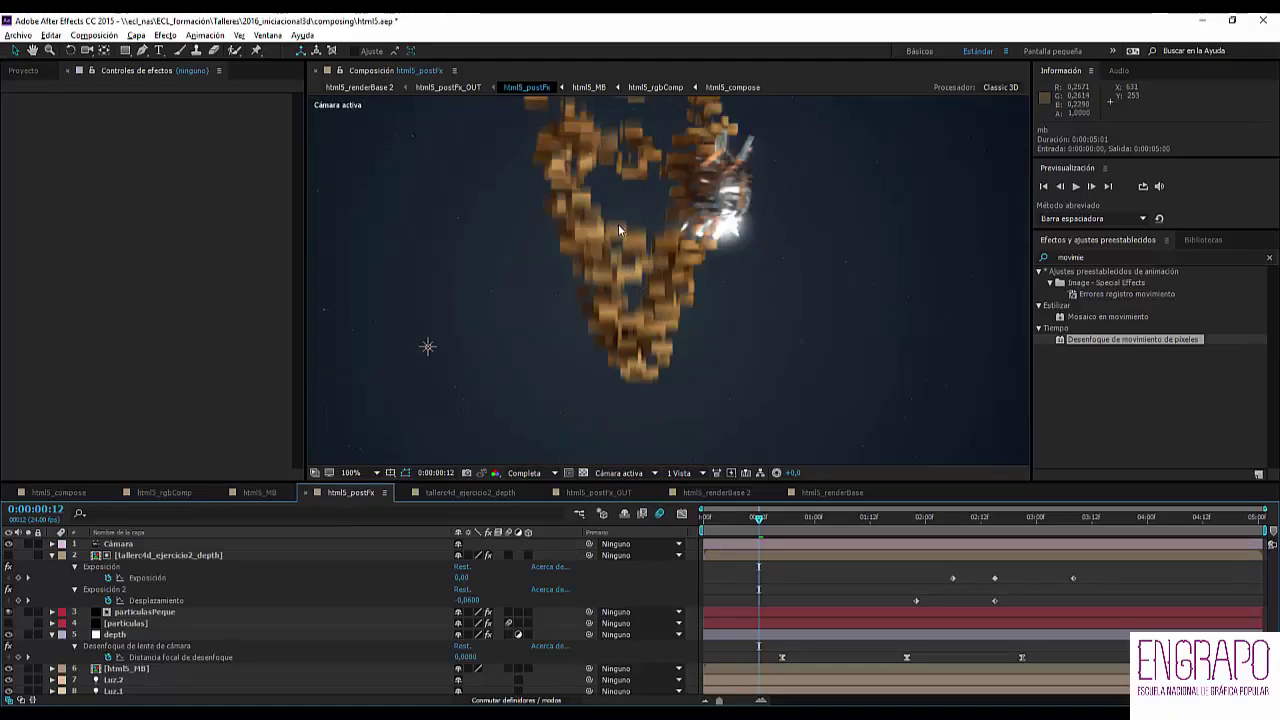
{"action": "scroll", "coordinate": [646, 300], "scroll_direction": "down", "scroll_amount": 1}
{"action": "left_click_drag", "start_coordinate": [413, 481], "coordinate": [413, 396]}
{"action": "left_click", "coordinate": [119, 460]}
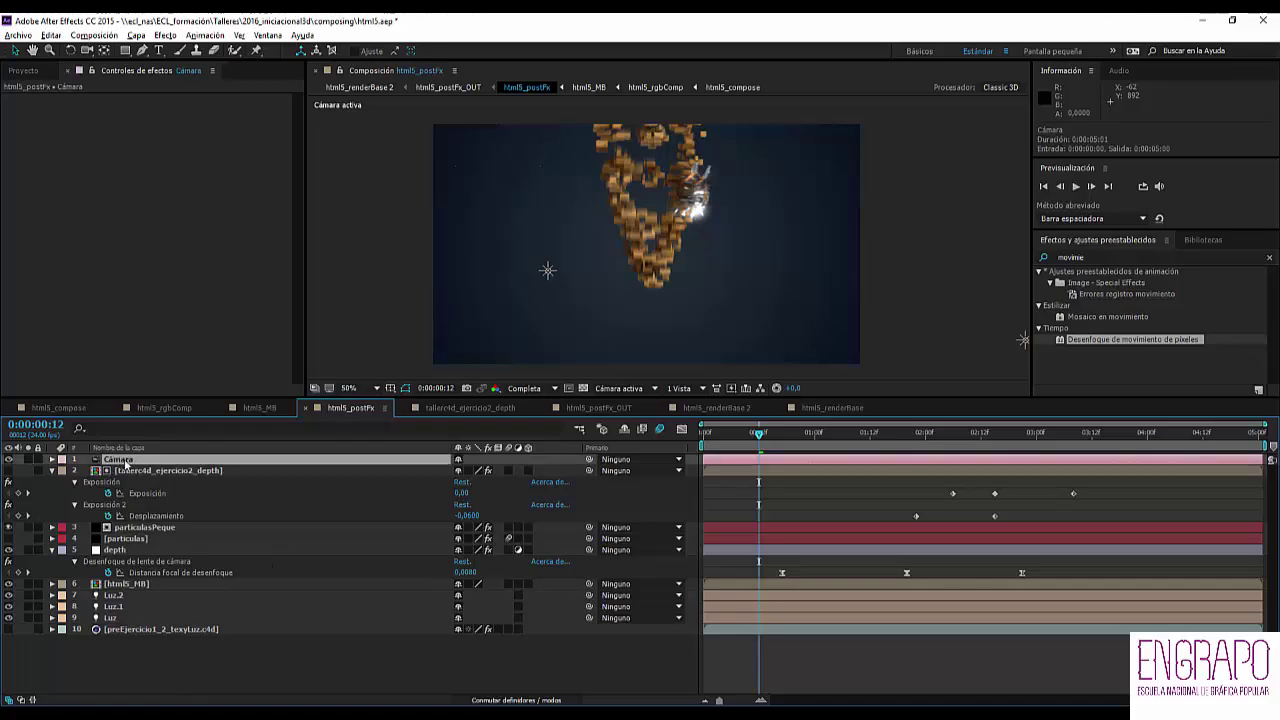
- Select the tallerc4d_ejercicio2_depth layer and toggle its display to inspect the depth pass
{"action": "left_click", "coordinate": [160, 472]}
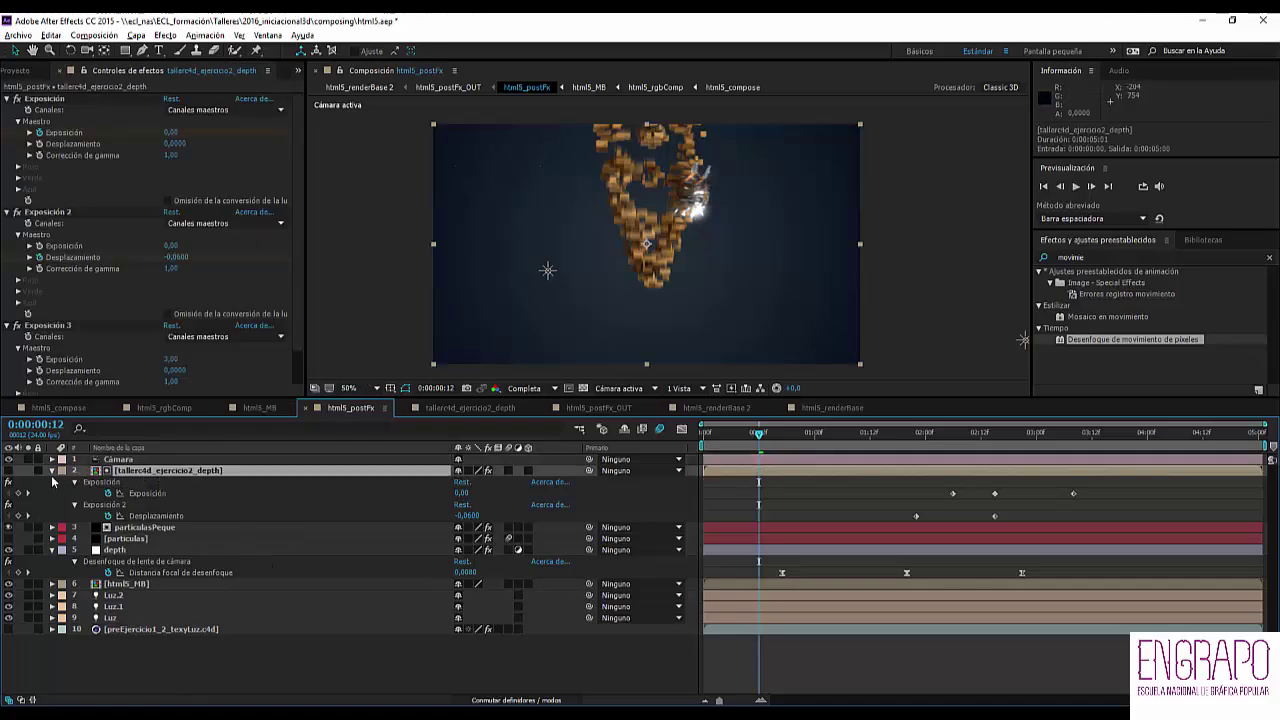
{"action": "left_click", "coordinate": [28, 470]}
{"action": "left_click", "coordinate": [23, 471]}
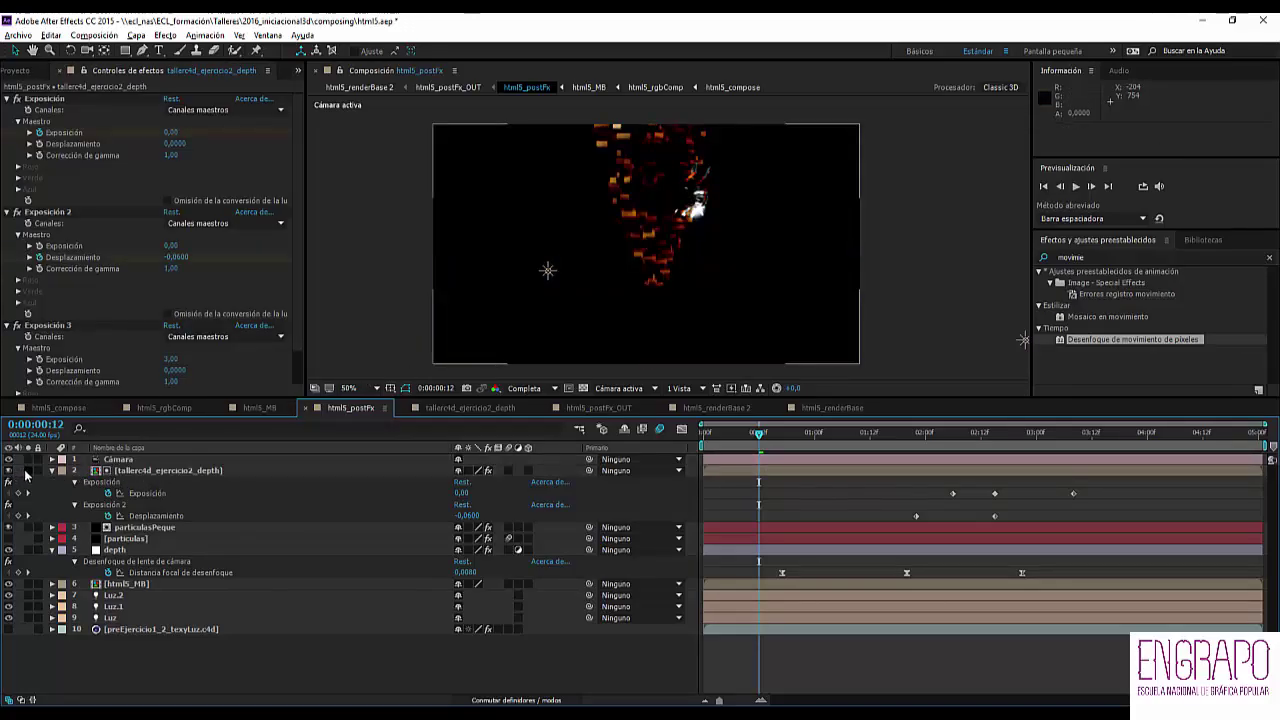
{"action": "left_click", "coordinate": [28, 477]}
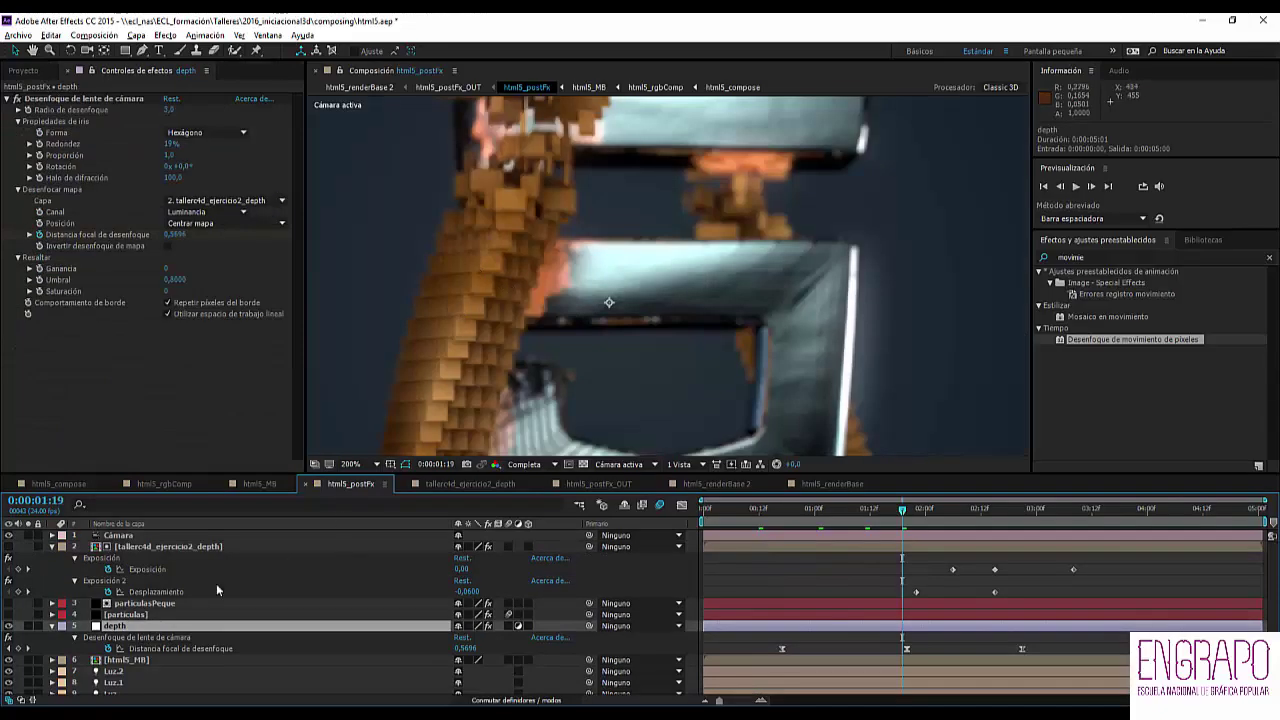
- Toggle the depth layer's visibility repeatedly at 0:00:01:19 and examine the logo with and without the camera lens blur
{"action": "left_click", "coordinate": [8, 626]}
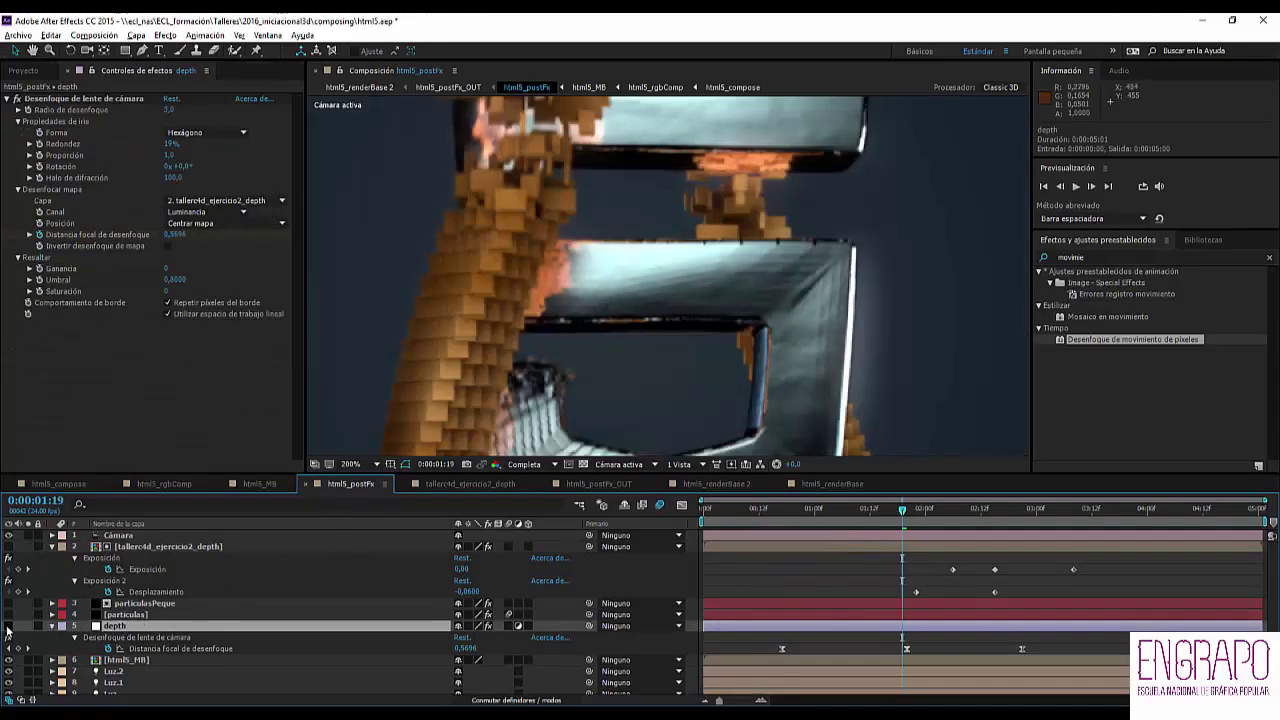
{"action": "left_click", "coordinate": [8, 626]}
{"action": "left_click", "coordinate": [8, 626]}
{"action": "left_click", "coordinate": [8, 626]}
{"action": "left_click", "coordinate": [8, 626]}
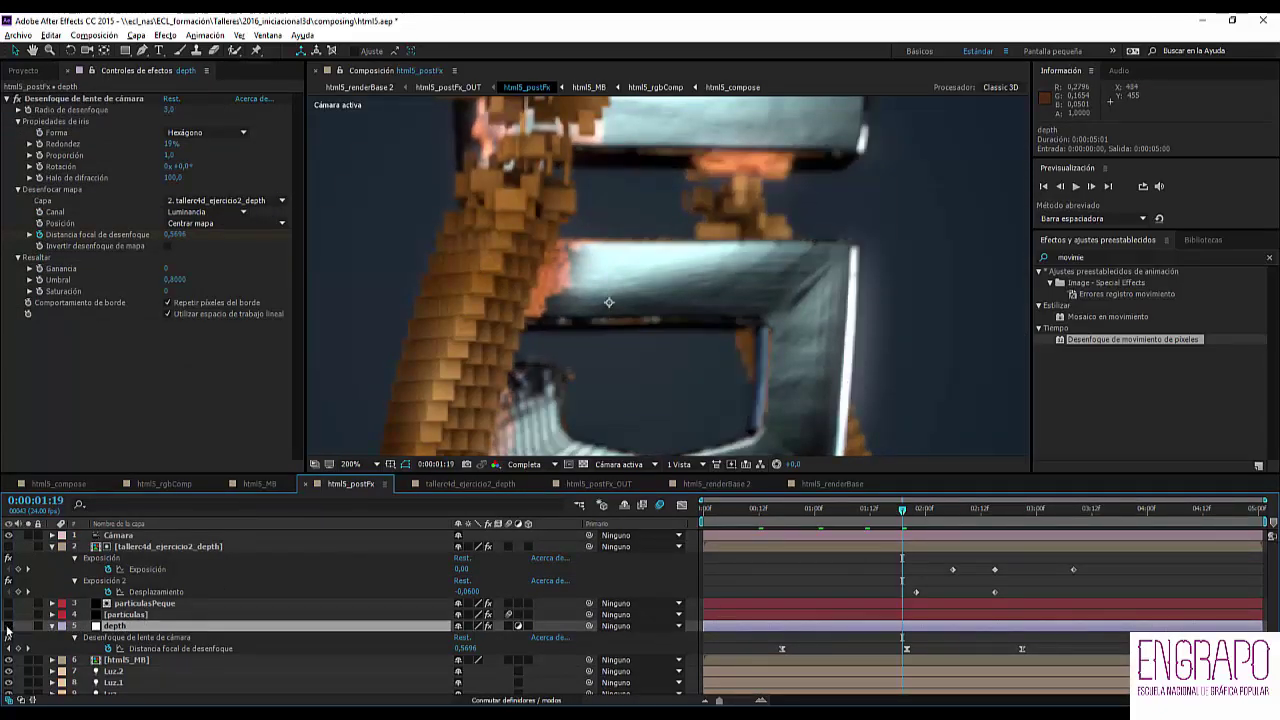
{"action": "left_click", "coordinate": [8, 626]}
{"action": "left_click", "coordinate": [8, 626]}
{"action": "left_click", "coordinate": [8, 626]}
{"action": "left_click", "coordinate": [8, 626]}
{"action": "scroll", "coordinate": [727, 310], "scroll_direction": "down", "scroll_amount": 1}
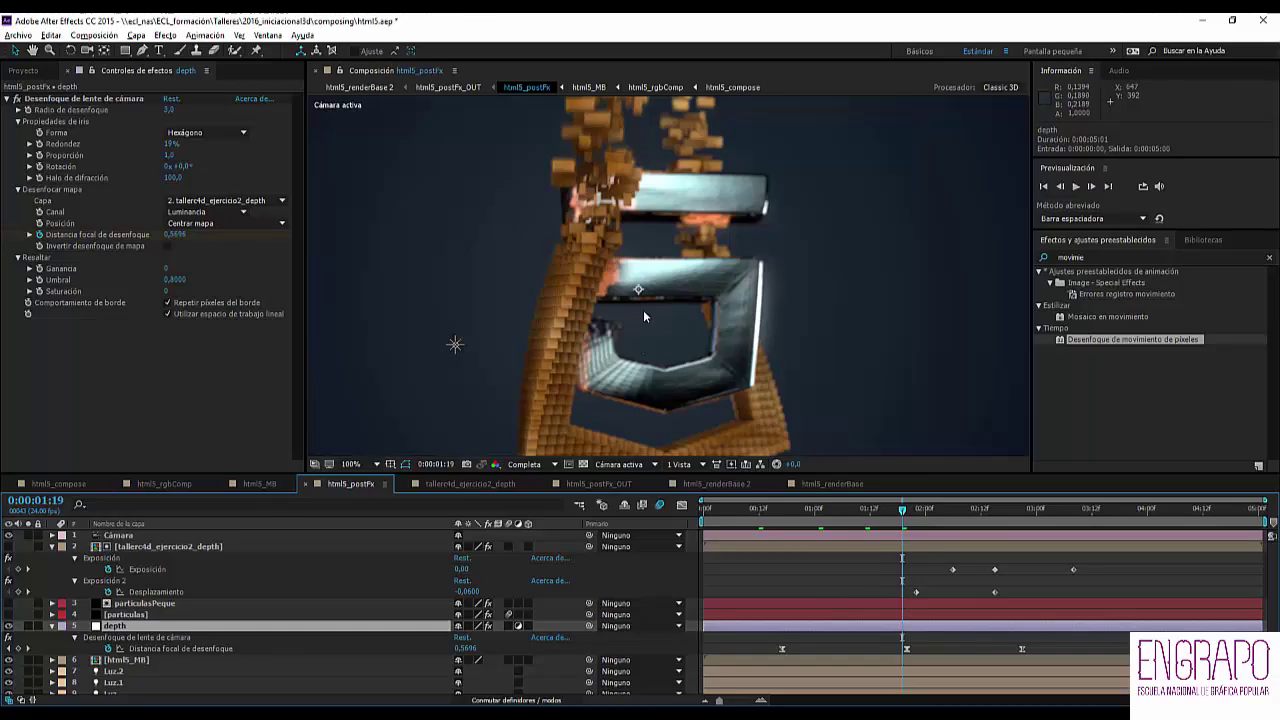
{"action": "scroll", "coordinate": [780, 340], "scroll_direction": "up", "scroll_amount": 1}
{"action": "scroll", "coordinate": [780, 338], "scroll_direction": "down", "scroll_amount": 1}
{"action": "key", "text": "period"}
{"action": "key", "text": "comma"}
- Replace the effects search with "cámar" to locate the Desenfoque de lente de cámara effect
{"action": "left_click_drag", "start_coordinate": [1105, 257], "coordinate": [1032, 268]}
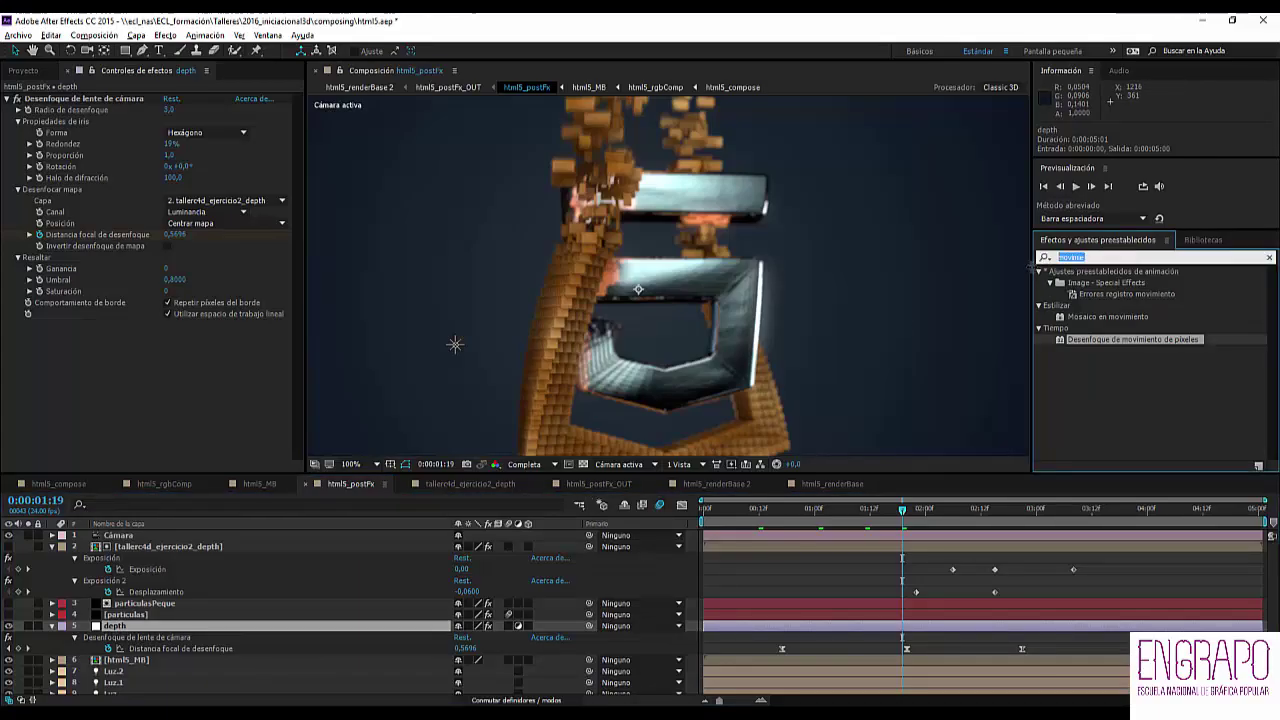
{"action": "type", "text": "cámar"}
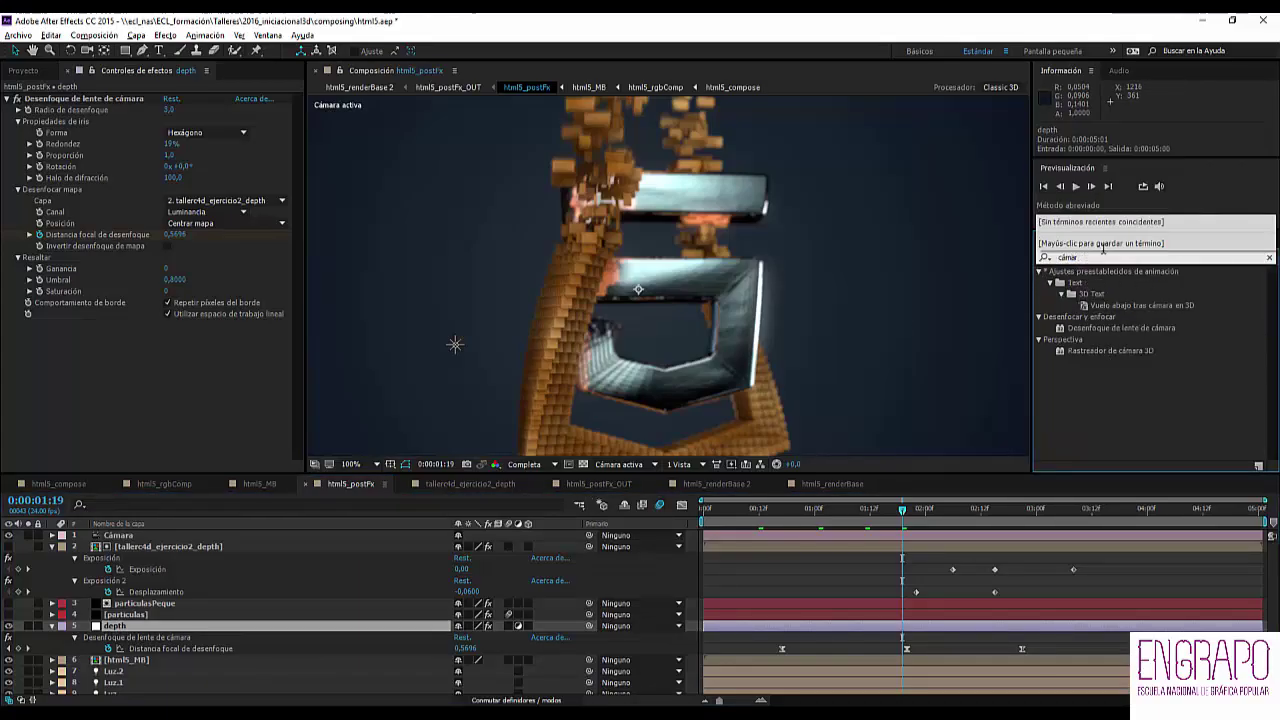
- Select the Desenfoque de lente de cámara effect on the depth layer and choose 2. tallerc4d_ejercicio2_depth as its blur map layer
{"action": "left_click", "coordinate": [1063, 256]}
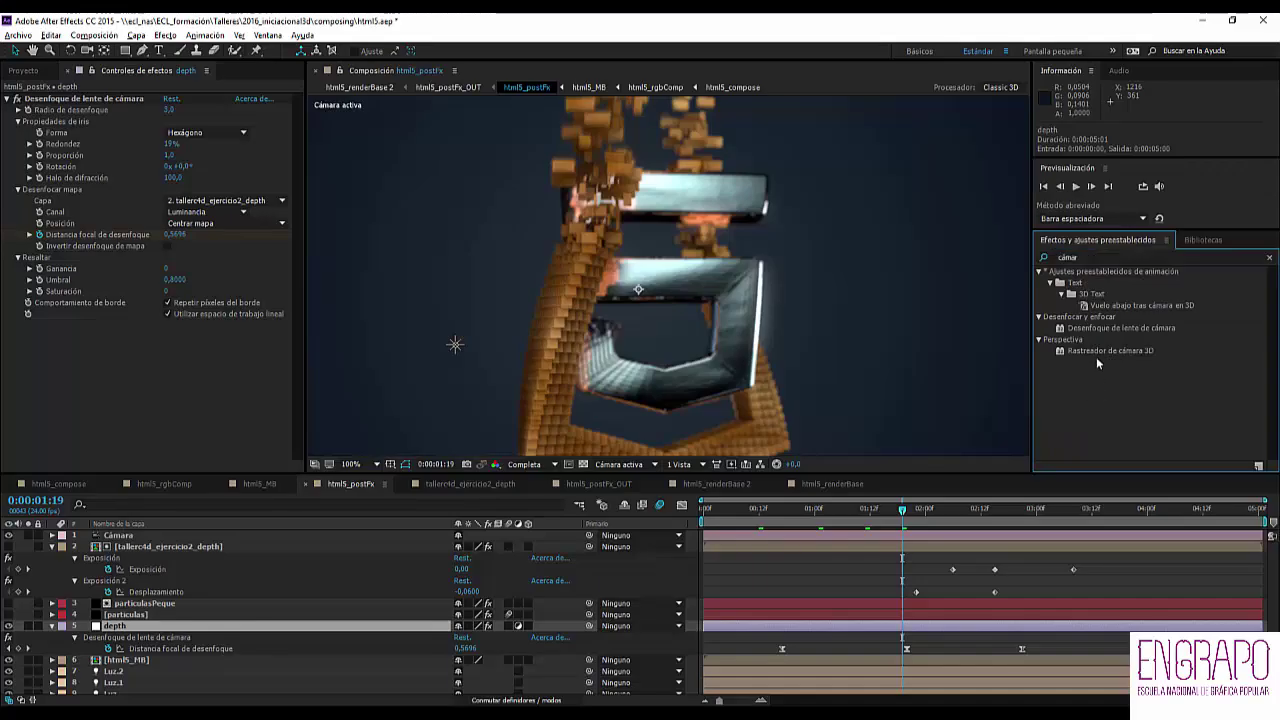
{"action": "left_click", "coordinate": [1128, 328]}
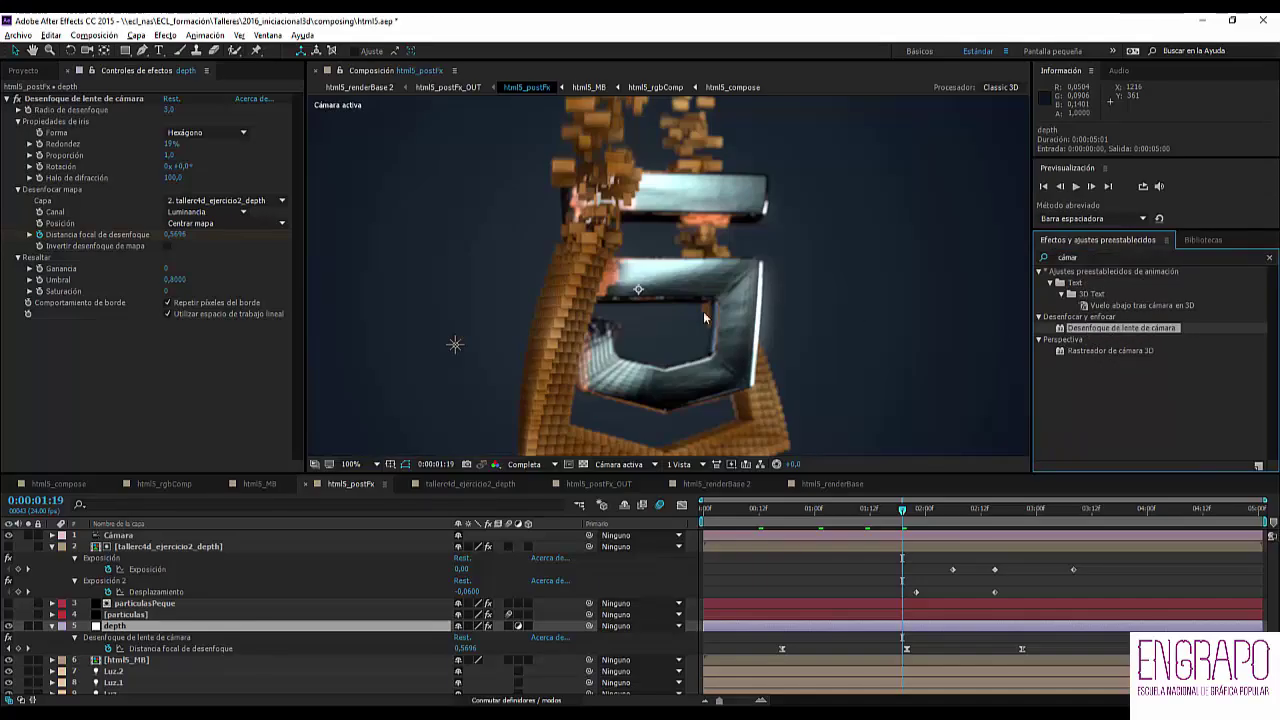
{"action": "left_click", "coordinate": [18, 100]}
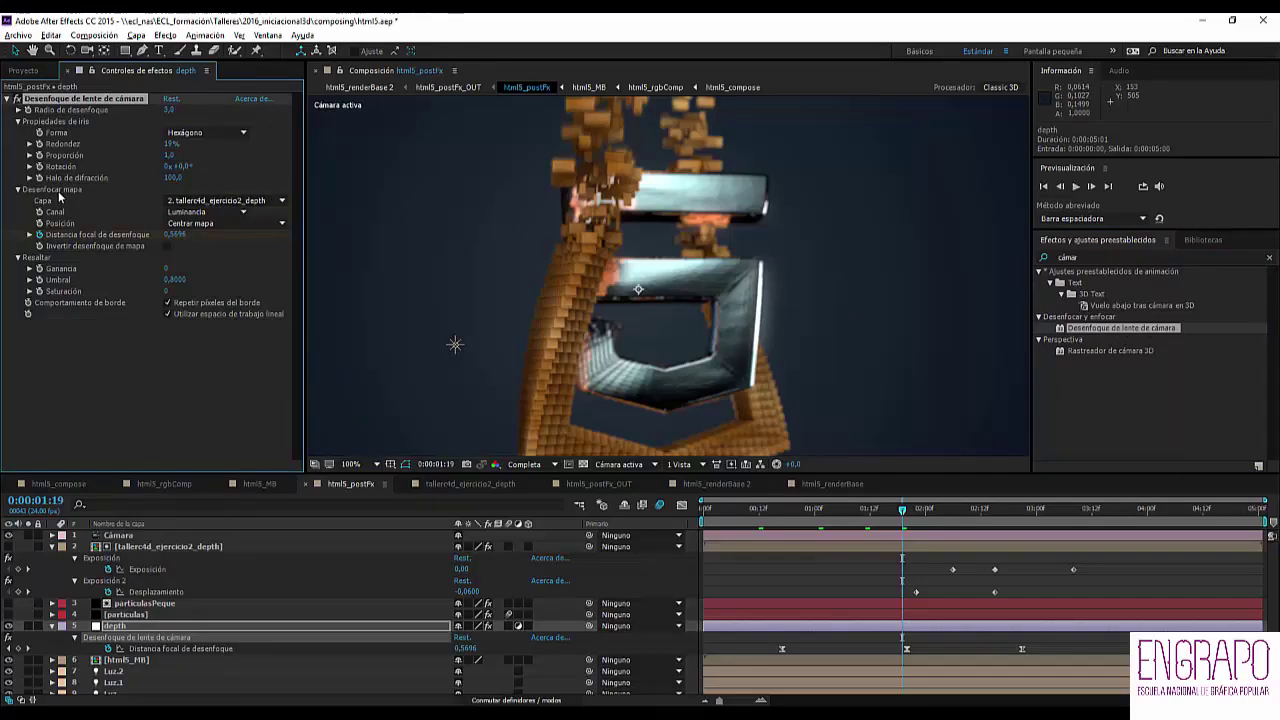
{"action": "left_click", "coordinate": [238, 202]}
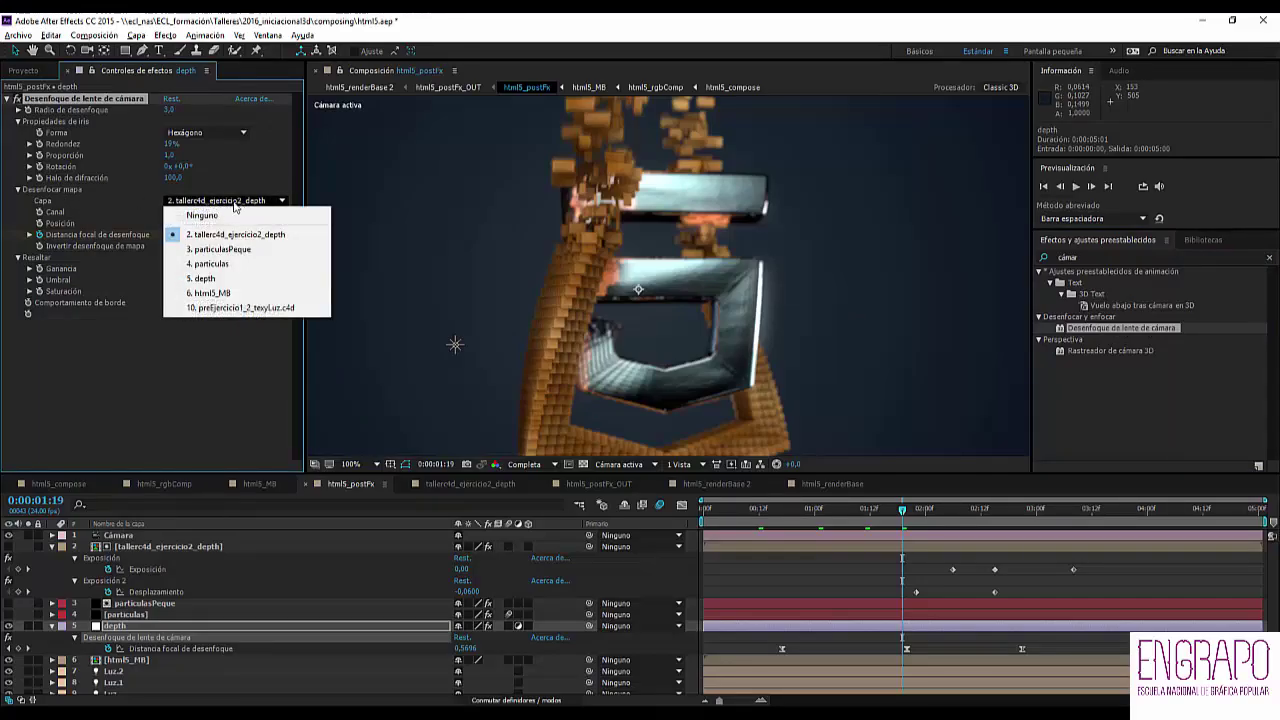
{"action": "left_click", "coordinate": [248, 234]}
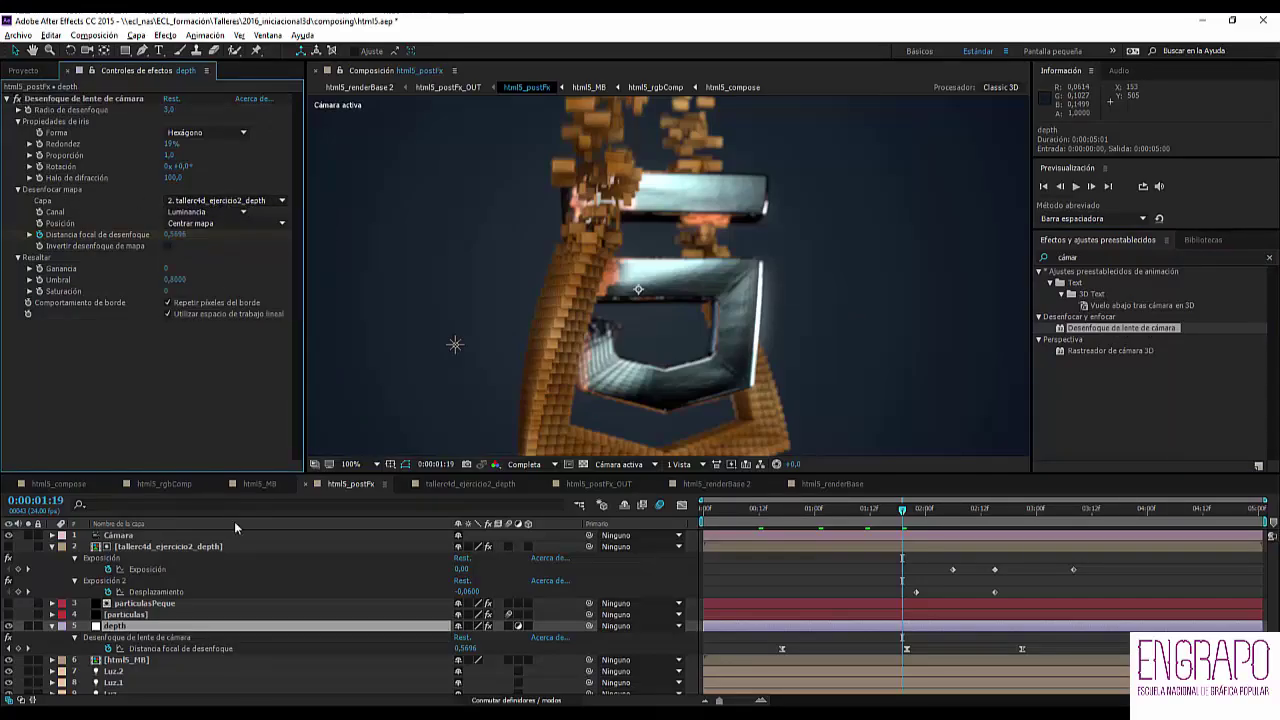
- Inspect the depth pass inside the tallerc4d_ejercicio2_depth composition, return to html5_postFx and select the depth layer
{"action": "double_click", "coordinate": [197, 547]}
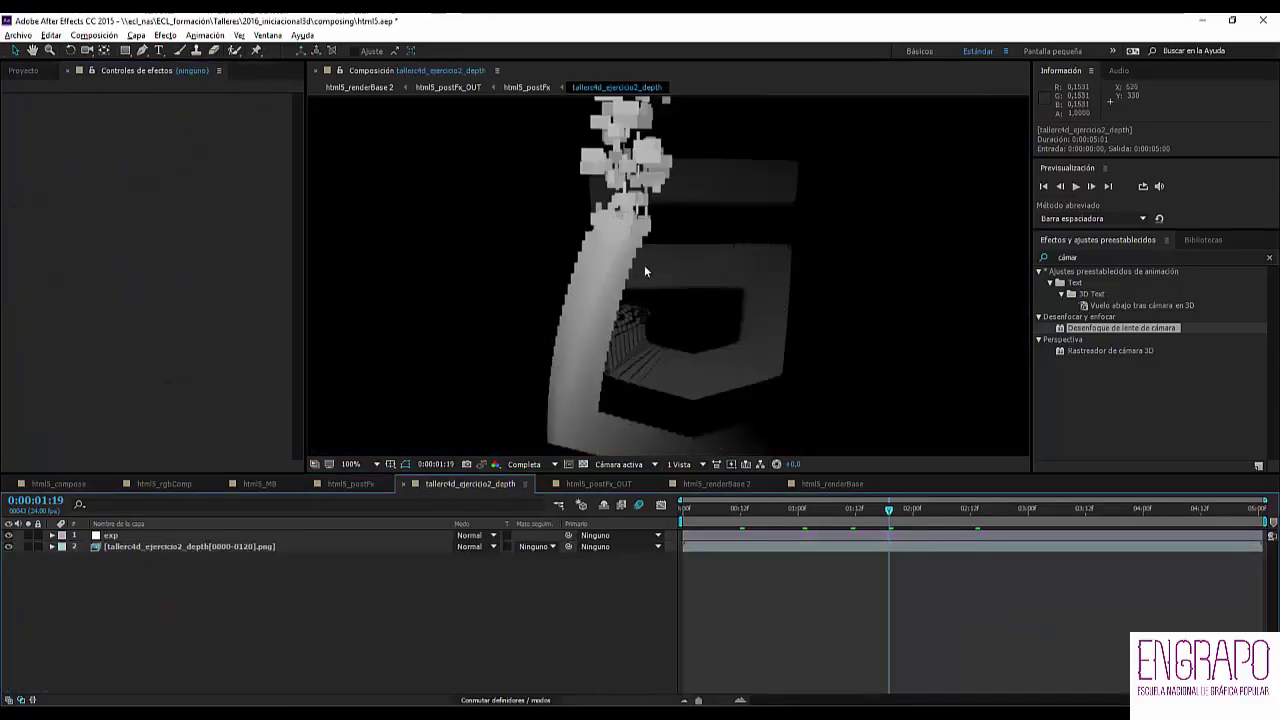
{"action": "scroll", "coordinate": [650, 257], "scroll_direction": "up", "scroll_amount": 2}
{"action": "scroll", "coordinate": [568, 204], "scroll_direction": "down", "scroll_amount": 2}
{"action": "left_click", "coordinate": [352, 484]}
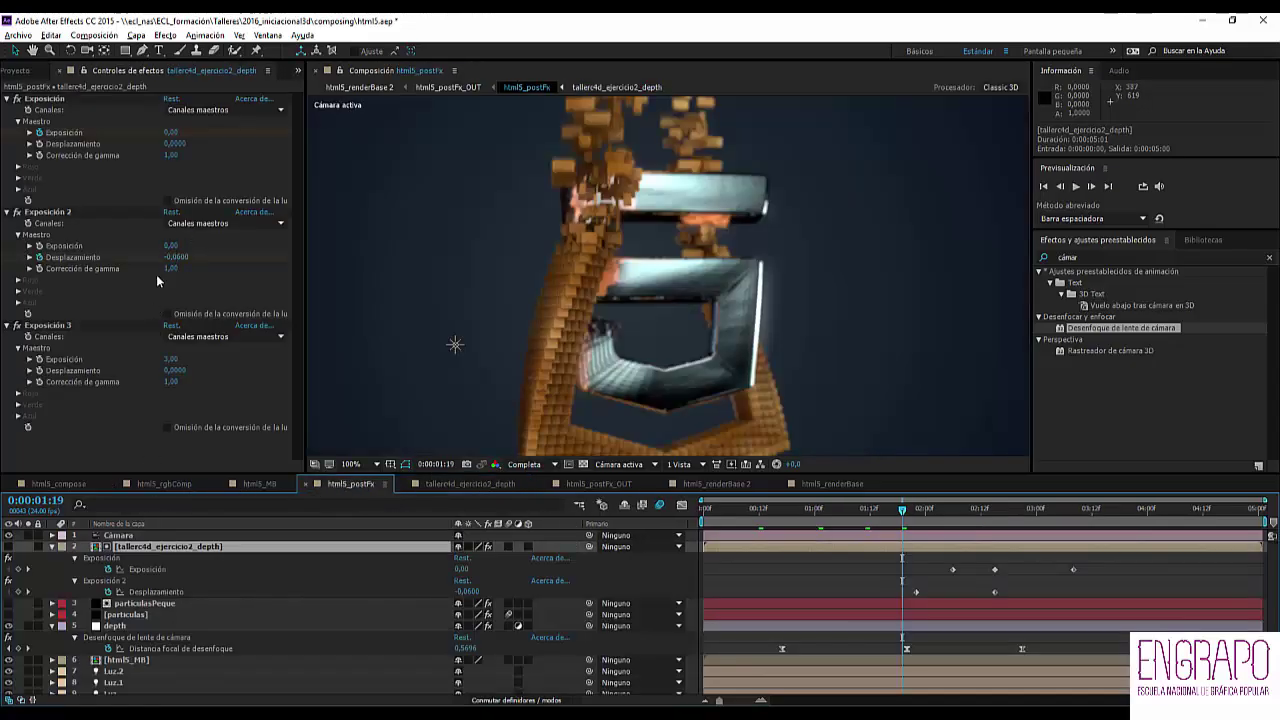
{"action": "key", "text": "5"}
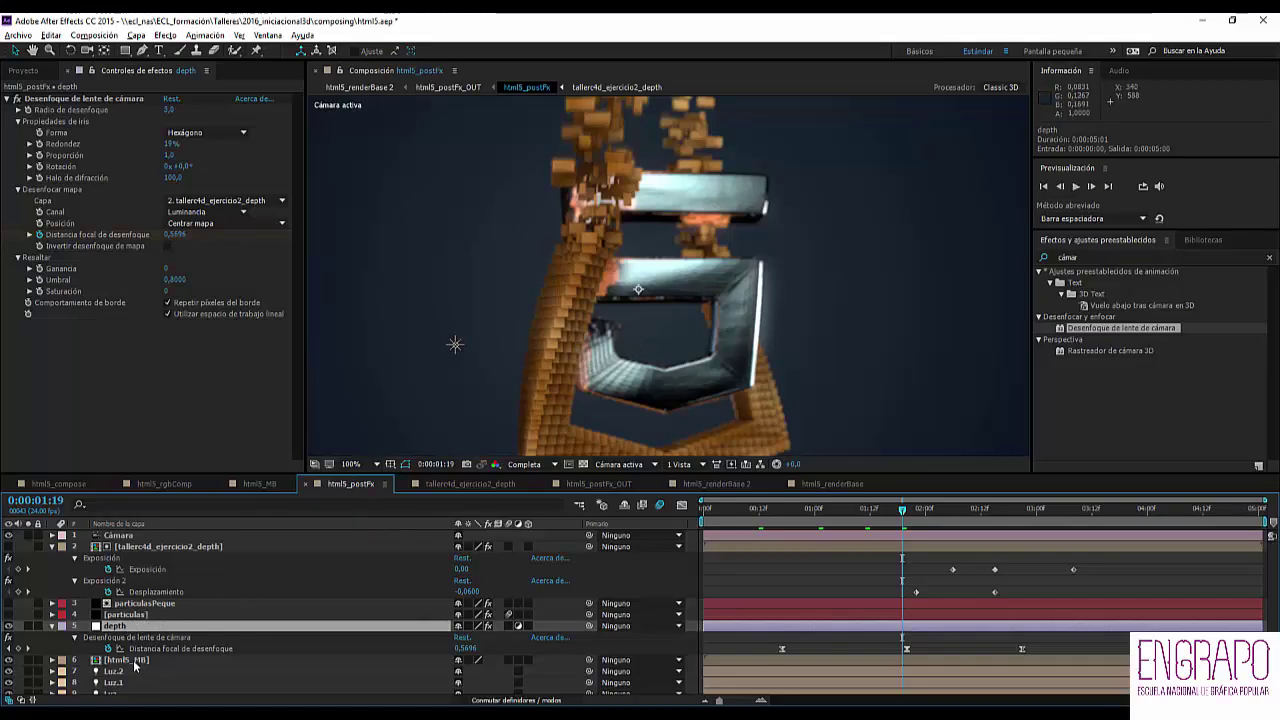
{"action": "scroll", "coordinate": [186, 622], "scroll_direction": "down", "scroll_amount": 1}
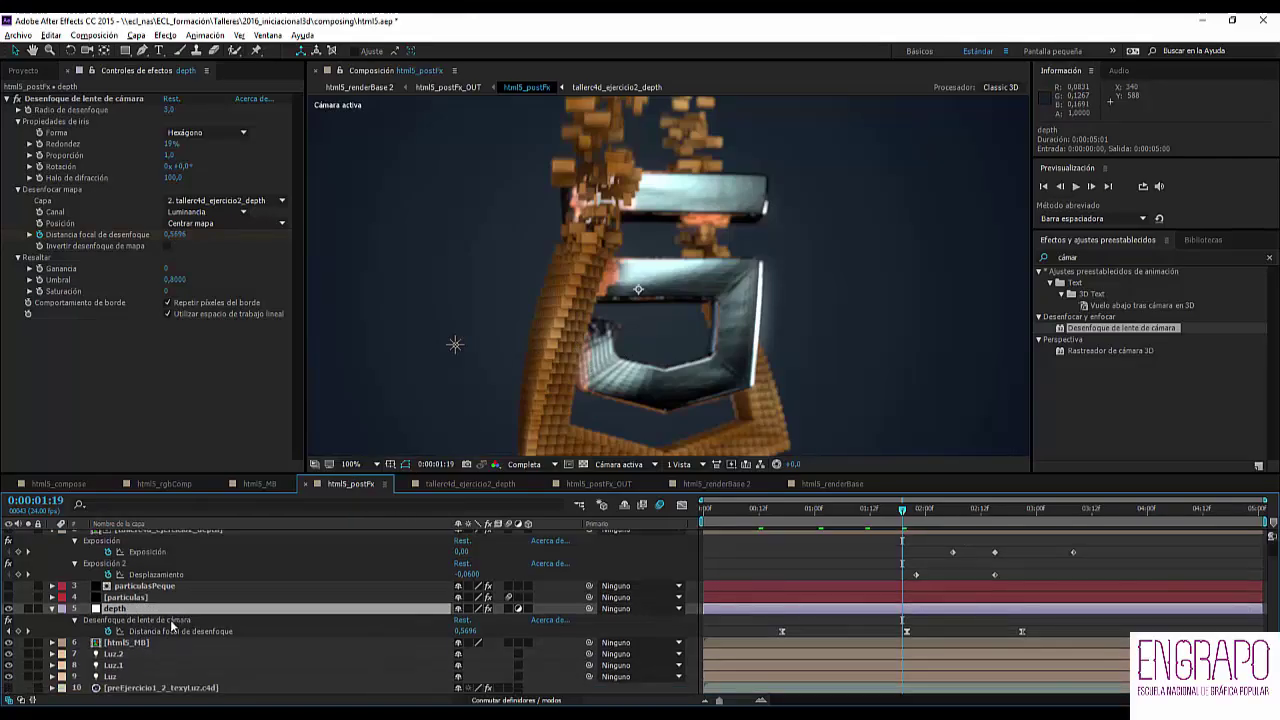
{"action": "scroll", "coordinate": [172, 625], "scroll_direction": "up", "scroll_amount": 1}
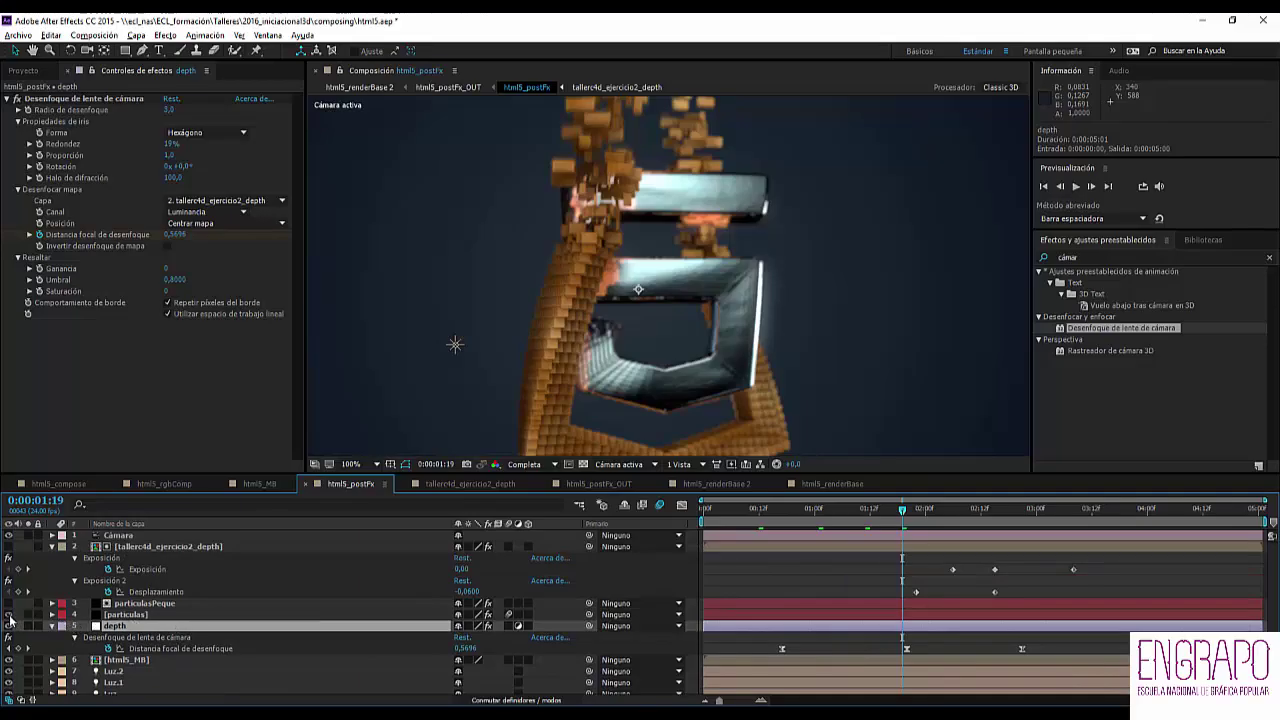
- Make the particulasPeque layer visible, solo it and preview its particles from the start in an enlarged viewer
{"action": "left_click", "coordinate": [125, 614]}
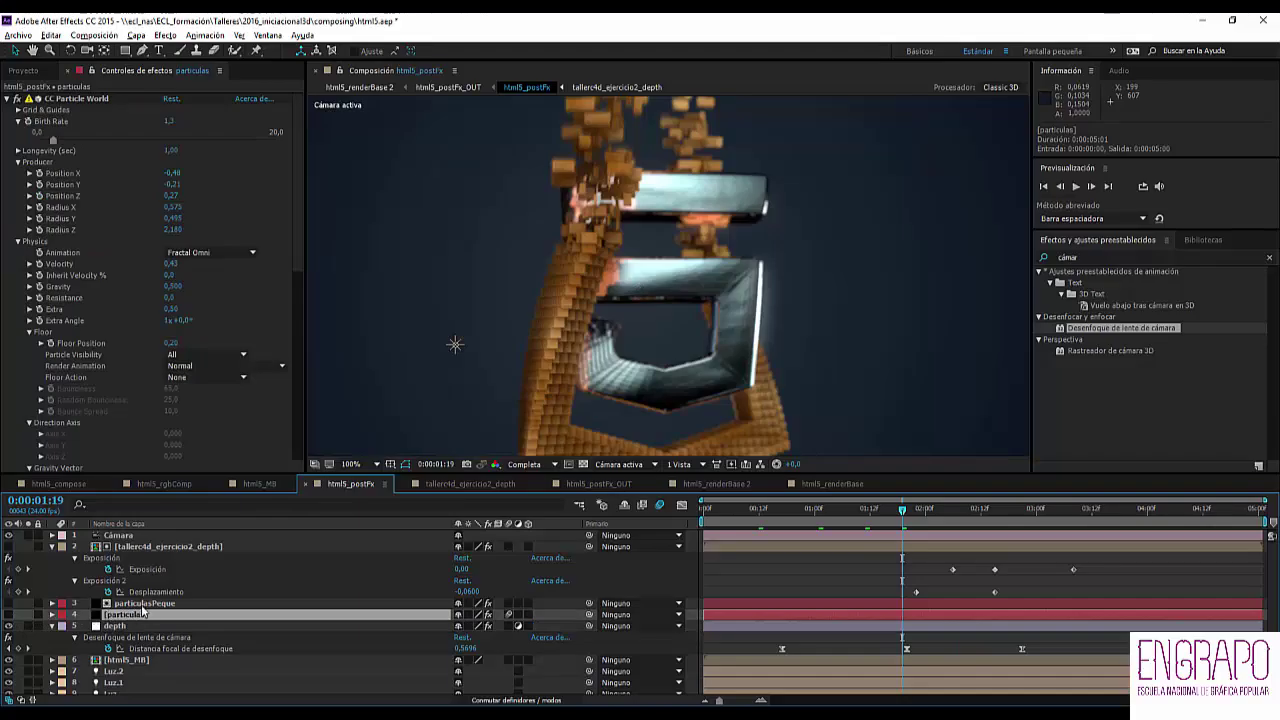
{"action": "left_click", "coordinate": [140, 603]}
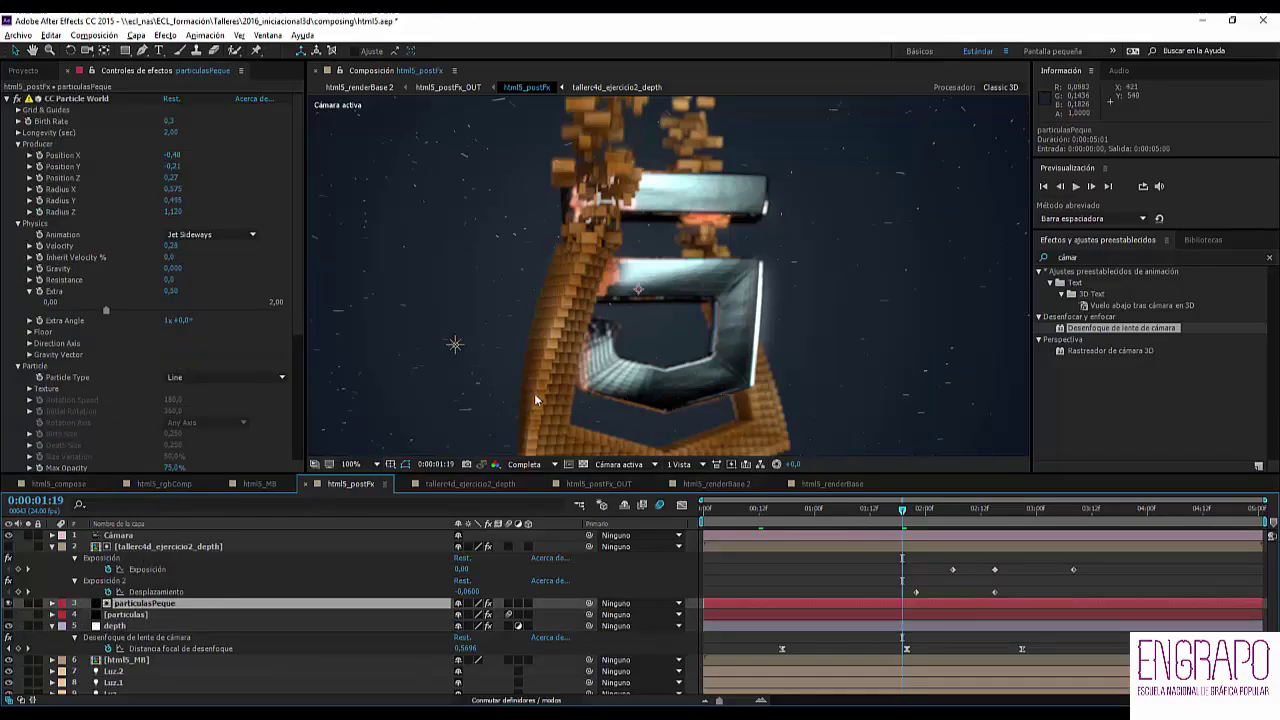
{"action": "left_click", "coordinate": [28, 603]}
{"action": "scroll", "coordinate": [585, 338], "scroll_direction": "down", "scroll_amount": 2}
{"action": "left_click_drag", "start_coordinate": [738, 511], "coordinate": [652, 510]}
{"action": "key", "text": "space"}
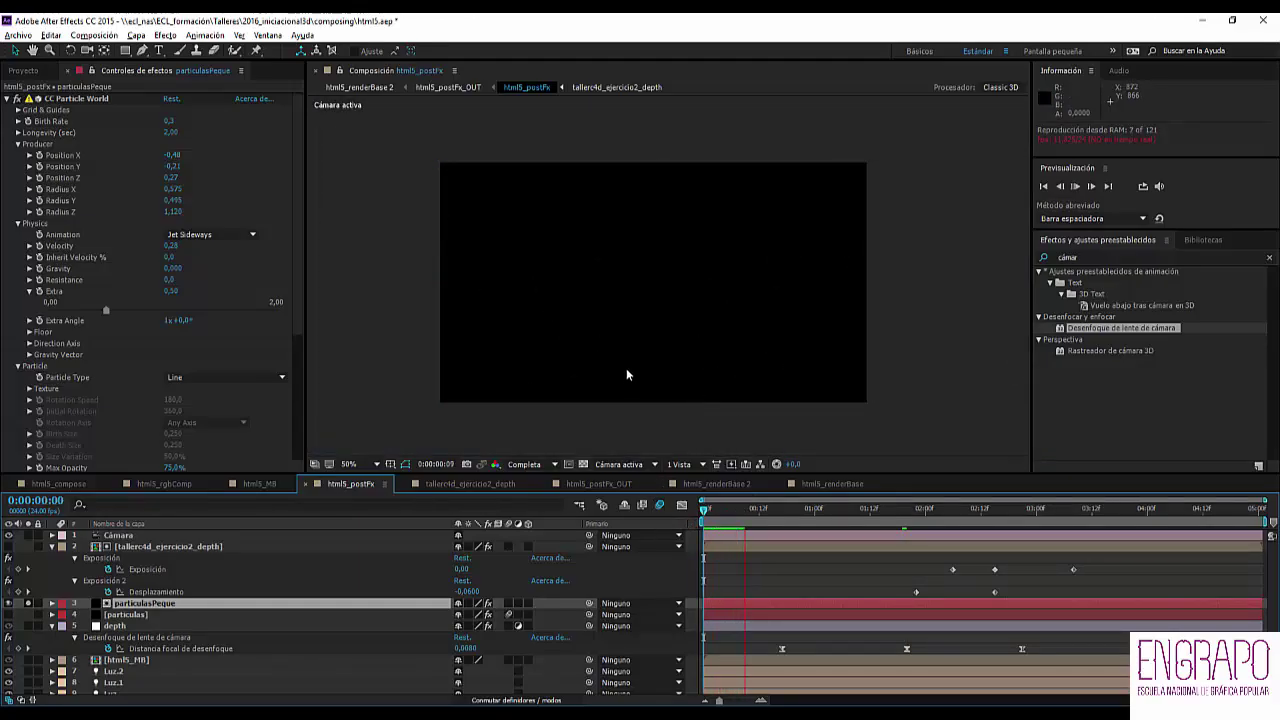
{"action": "scroll", "coordinate": [625, 367], "scroll_direction": "up", "scroll_amount": 1}
{"action": "left_click_drag", "start_coordinate": [672, 474], "coordinate": [672, 549]}
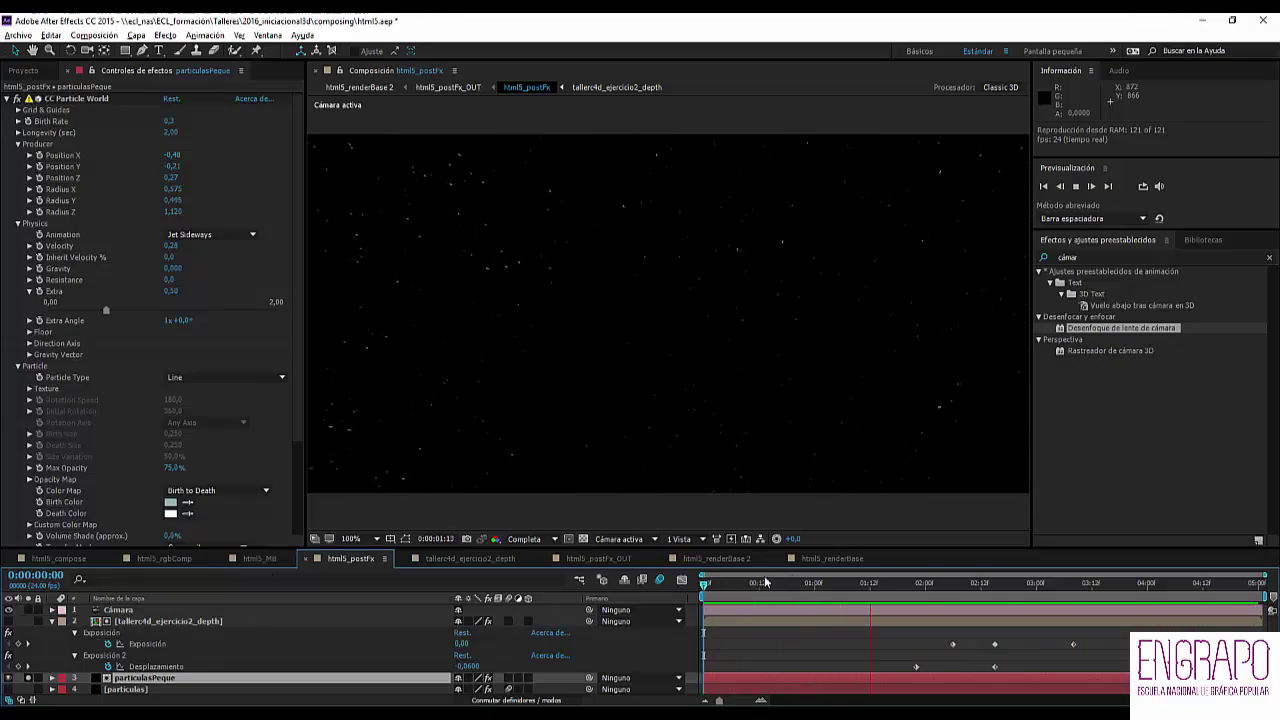
- Stop the preview, select particulasPeque's CC Particle World effect and search the effects for "parti" to locate it
{"action": "key", "text": "space"}
{"action": "left_click", "coordinate": [79, 100]}
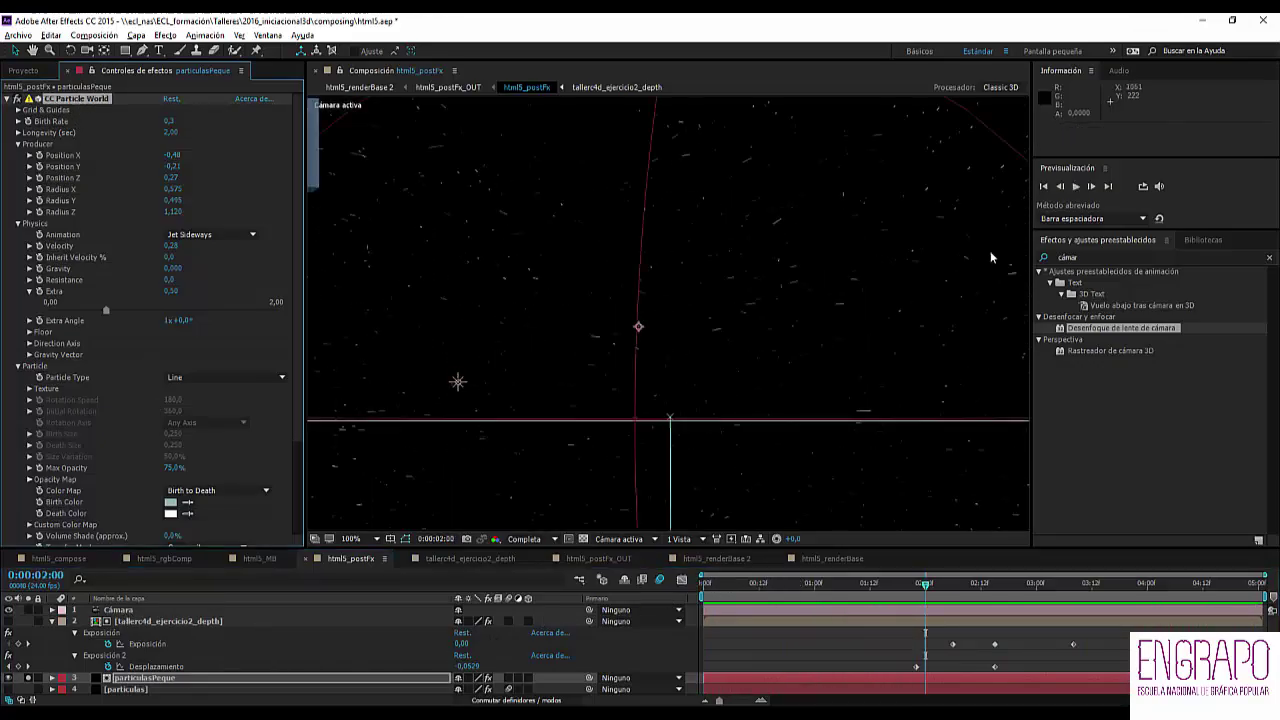
{"action": "left_click", "coordinate": [1100, 255]}
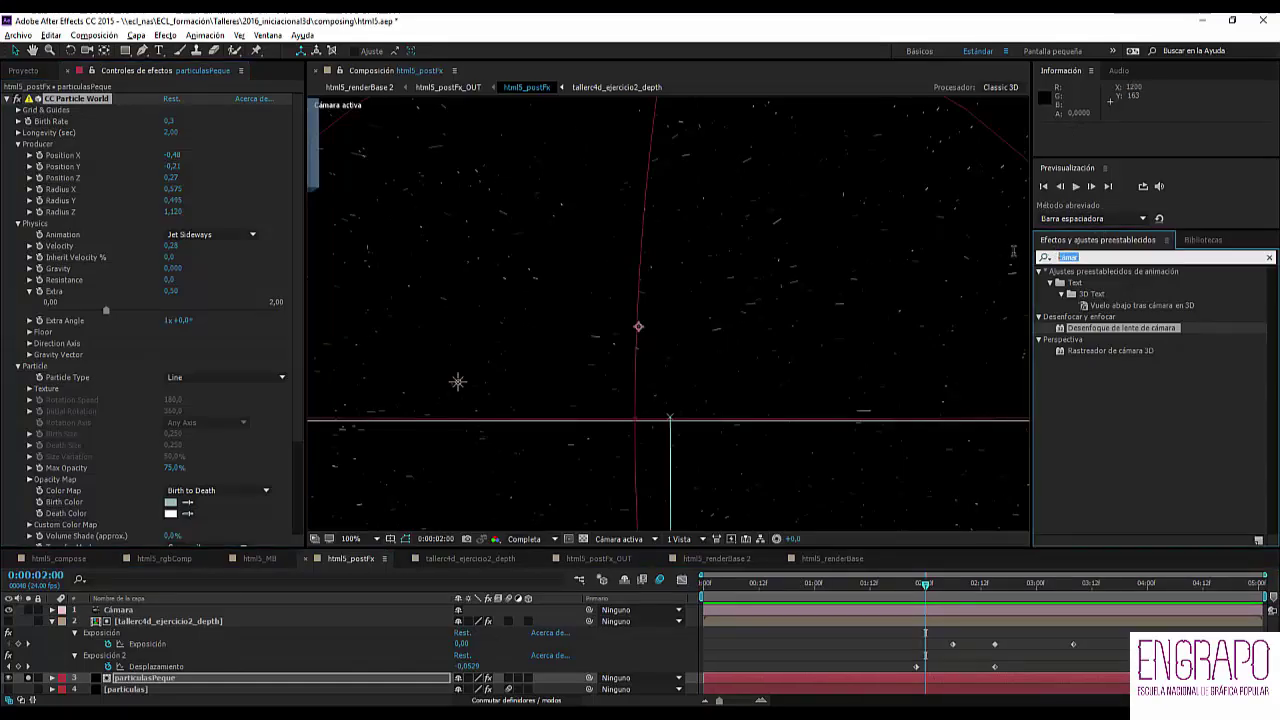
{"action": "type", "text": "parti"}
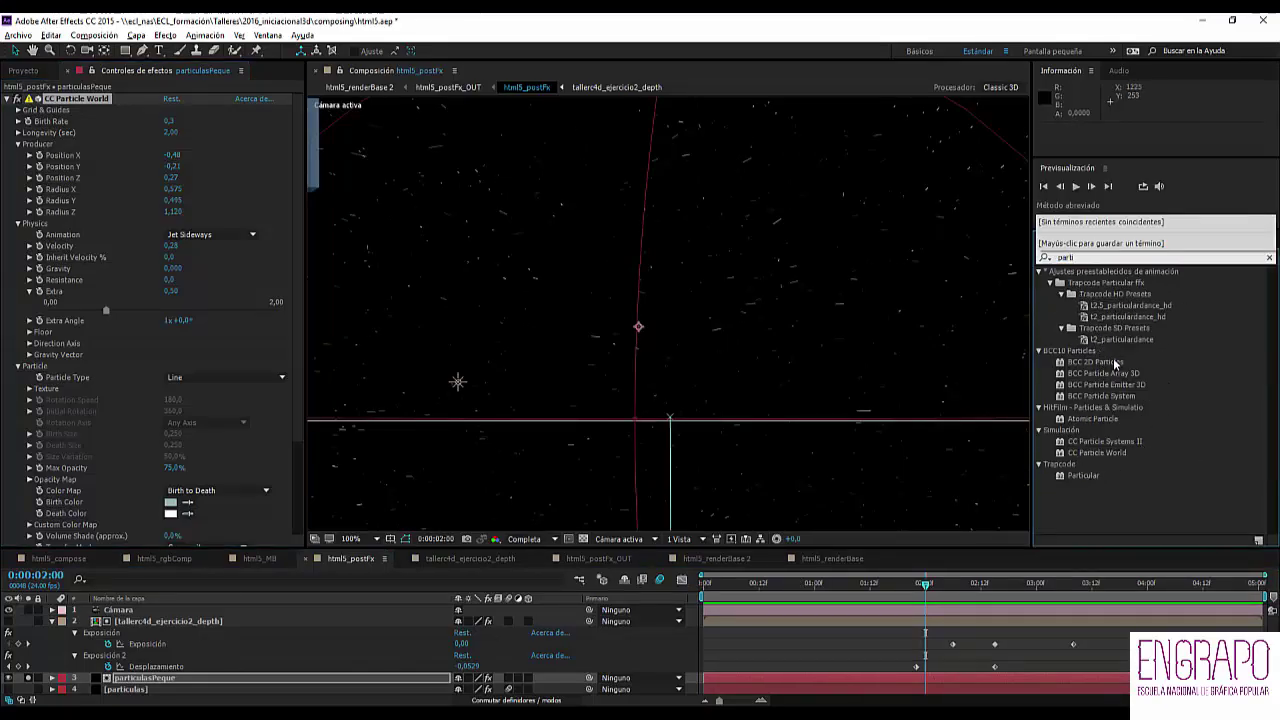
{"action": "left_click", "coordinate": [1095, 453]}
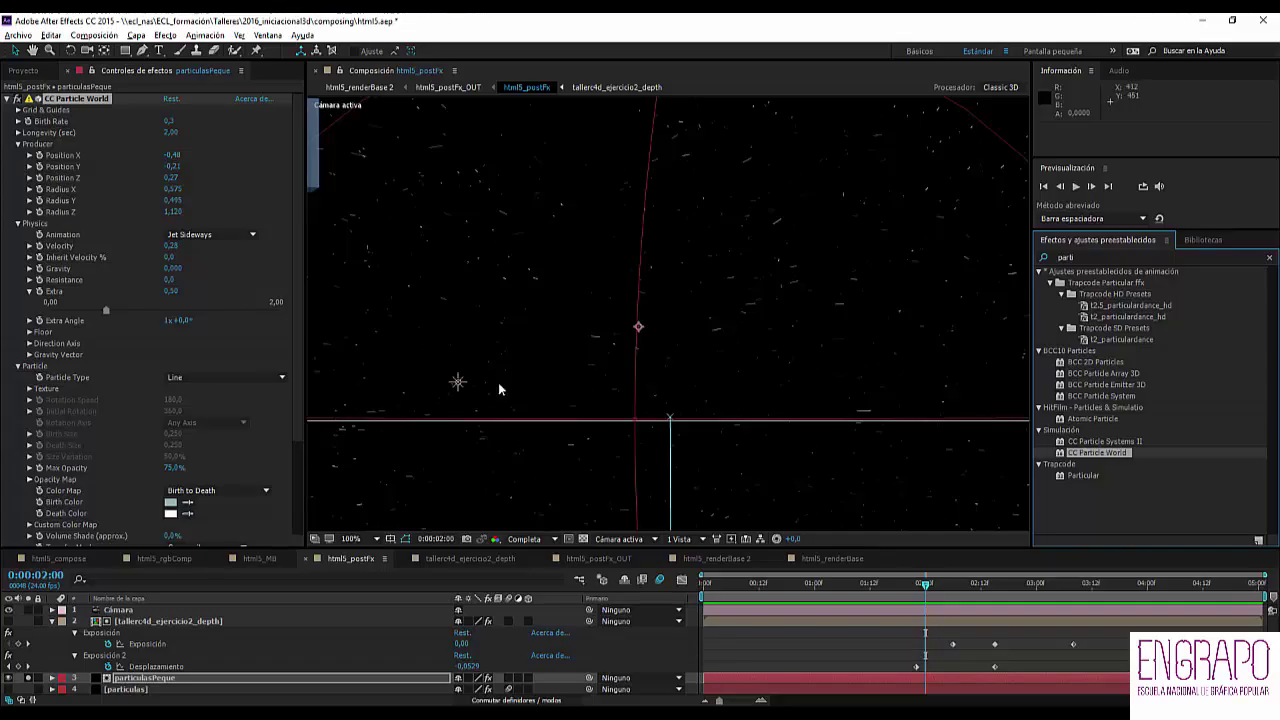
- Scrub through the timeline to examine the isolated particles' movement, finishing at 0:00:02:06
{"action": "key", "text": "comma"}
{"action": "left_click", "coordinate": [891, 340]}
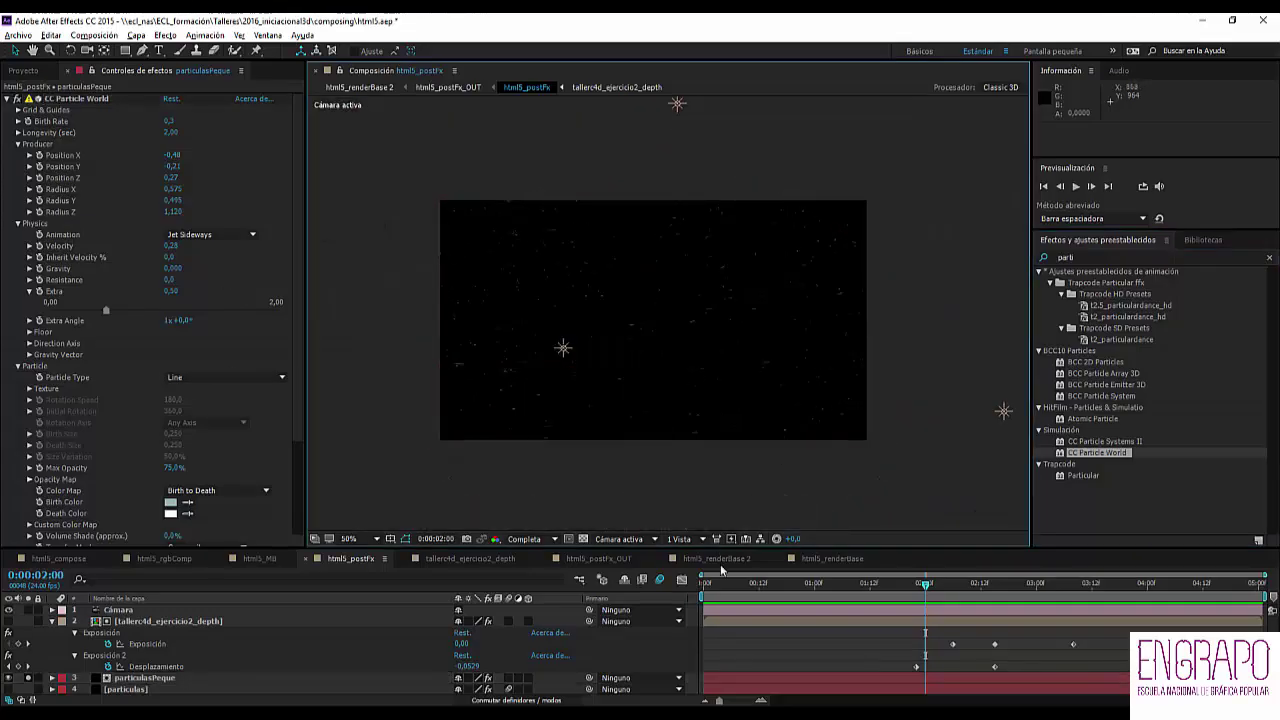
{"action": "left_click_drag", "start_coordinate": [797, 582], "coordinate": [1034, 577]}
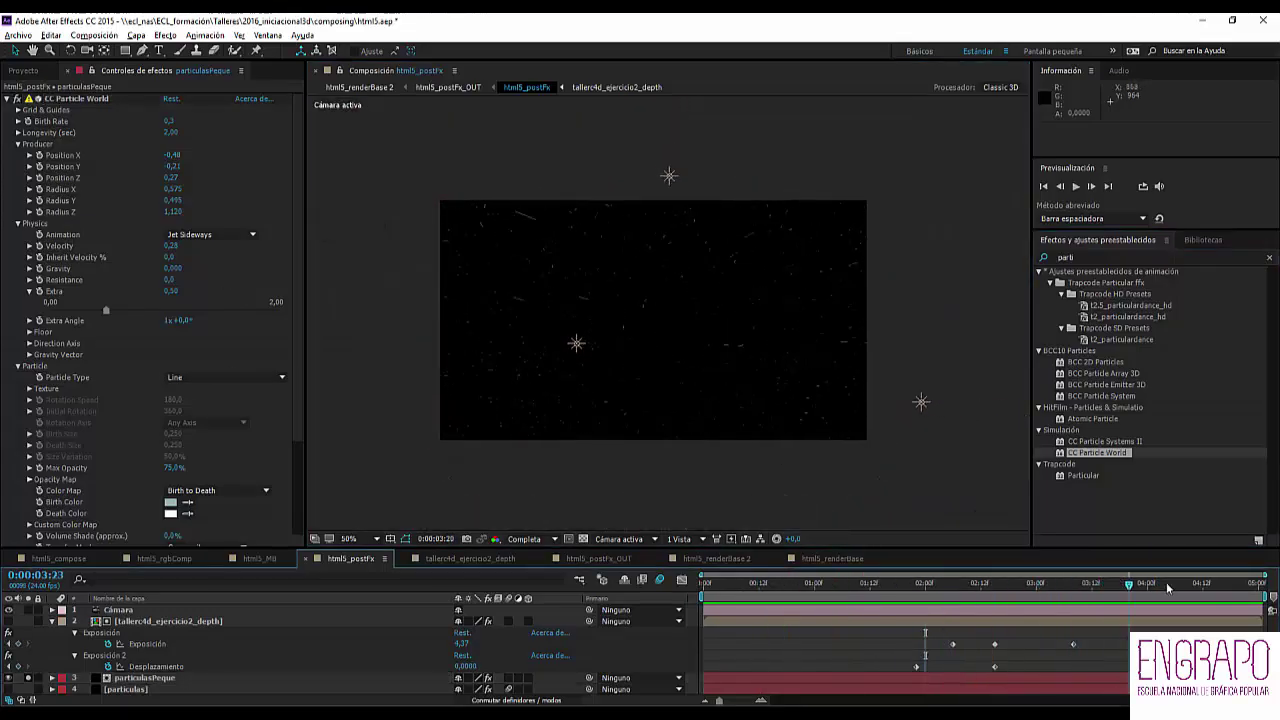
{"action": "key", "text": "j"}
{"action": "key", "text": "period"}
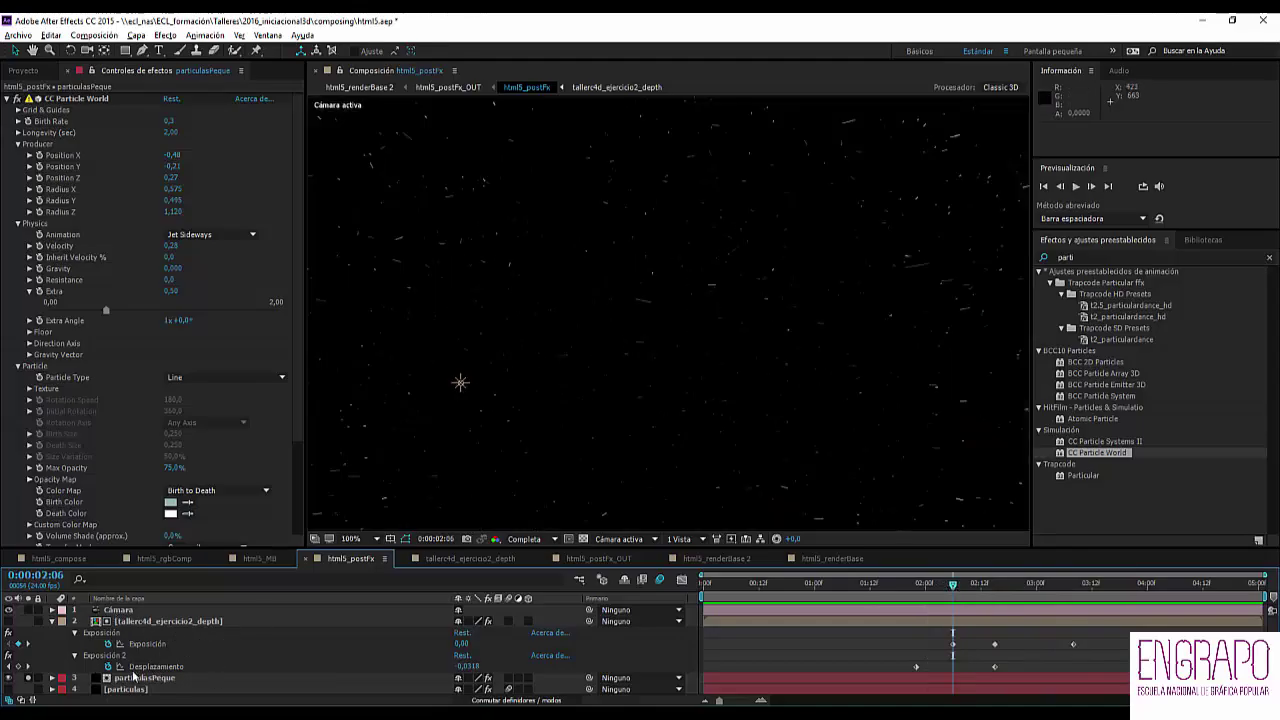
- Display the layer mode columns and inspect the track matte options of the particulasPeque layer
{"action": "left_click", "coordinate": [141, 624]}
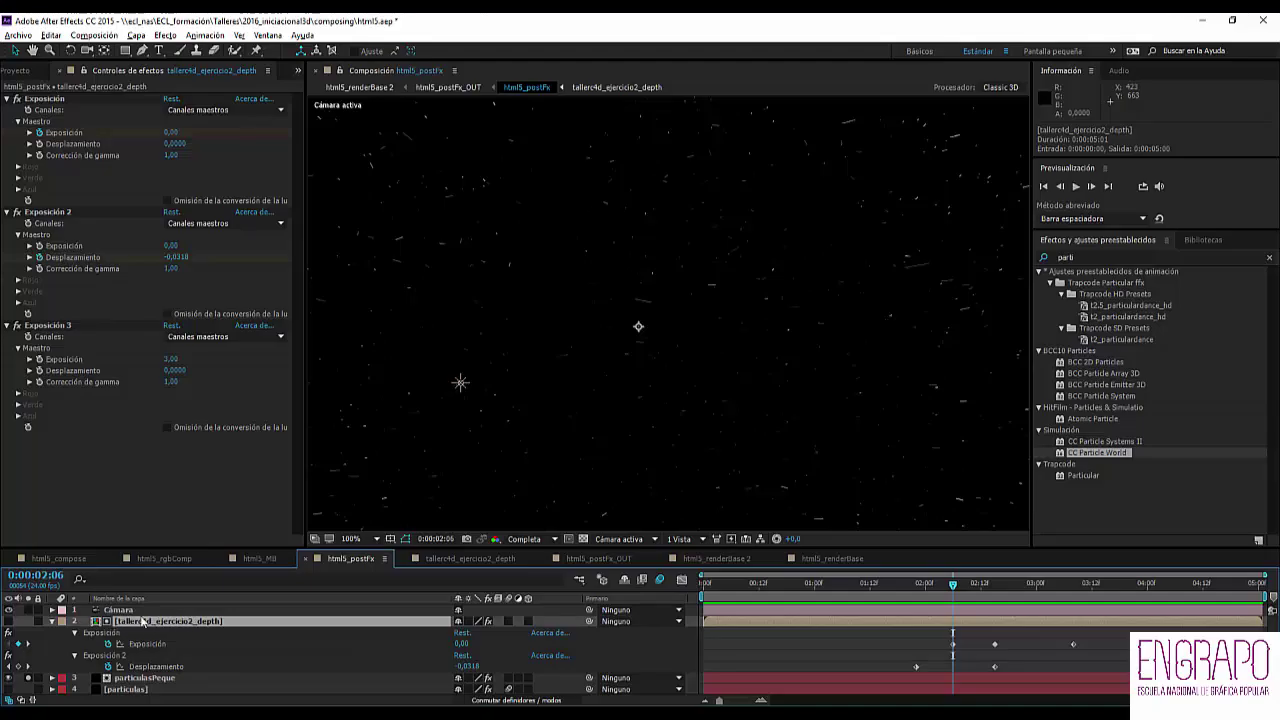
{"action": "left_click", "coordinate": [163, 679]}
{"action": "left_click", "coordinate": [510, 700]}
{"action": "left_click", "coordinate": [515, 680]}
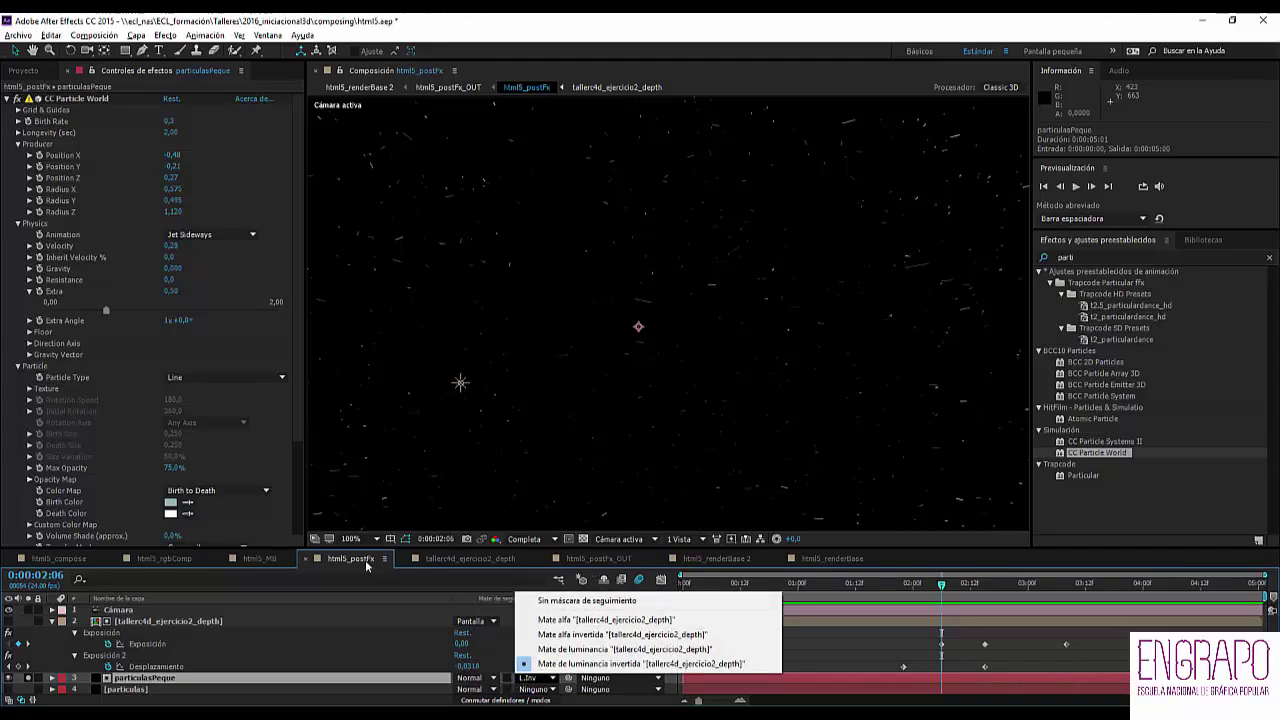
{"action": "left_click", "coordinate": [350, 561]}
- Show and solo the tallerc4d_ejercicio2_depth layer, and examine its three Exposición effects
{"action": "left_click", "coordinate": [179, 622]}
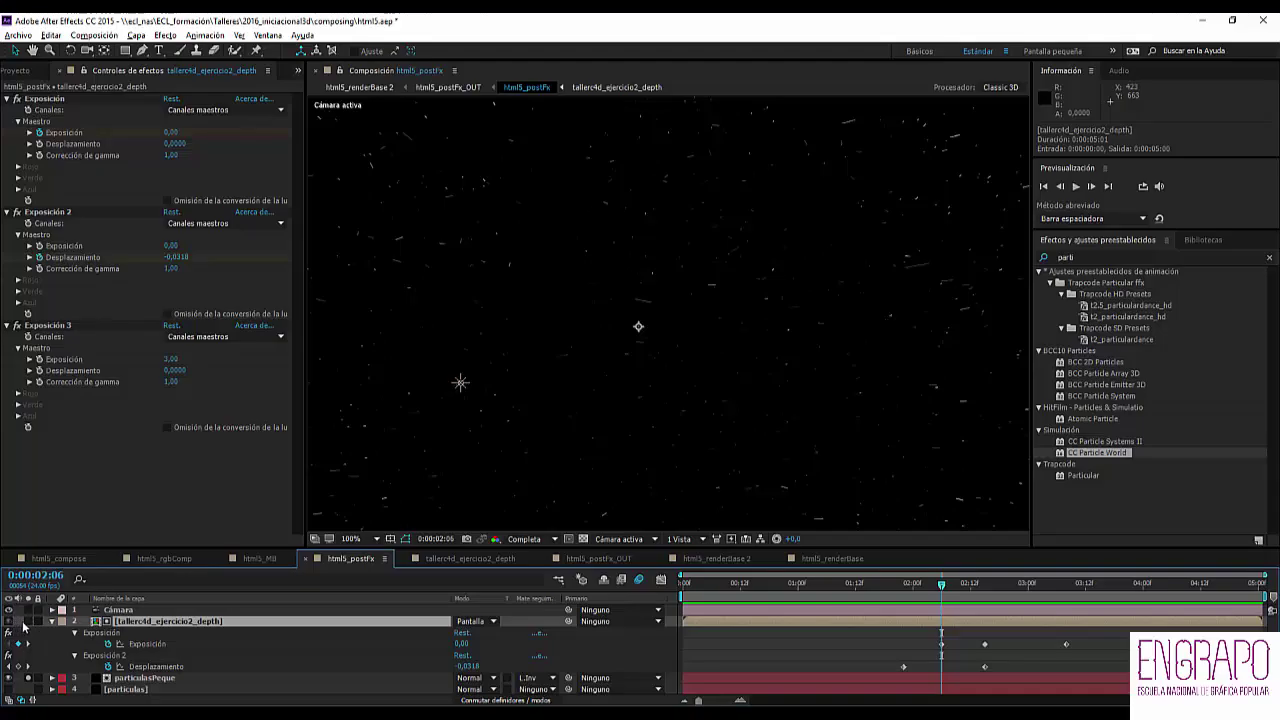
{"action": "left_click", "coordinate": [25, 623]}
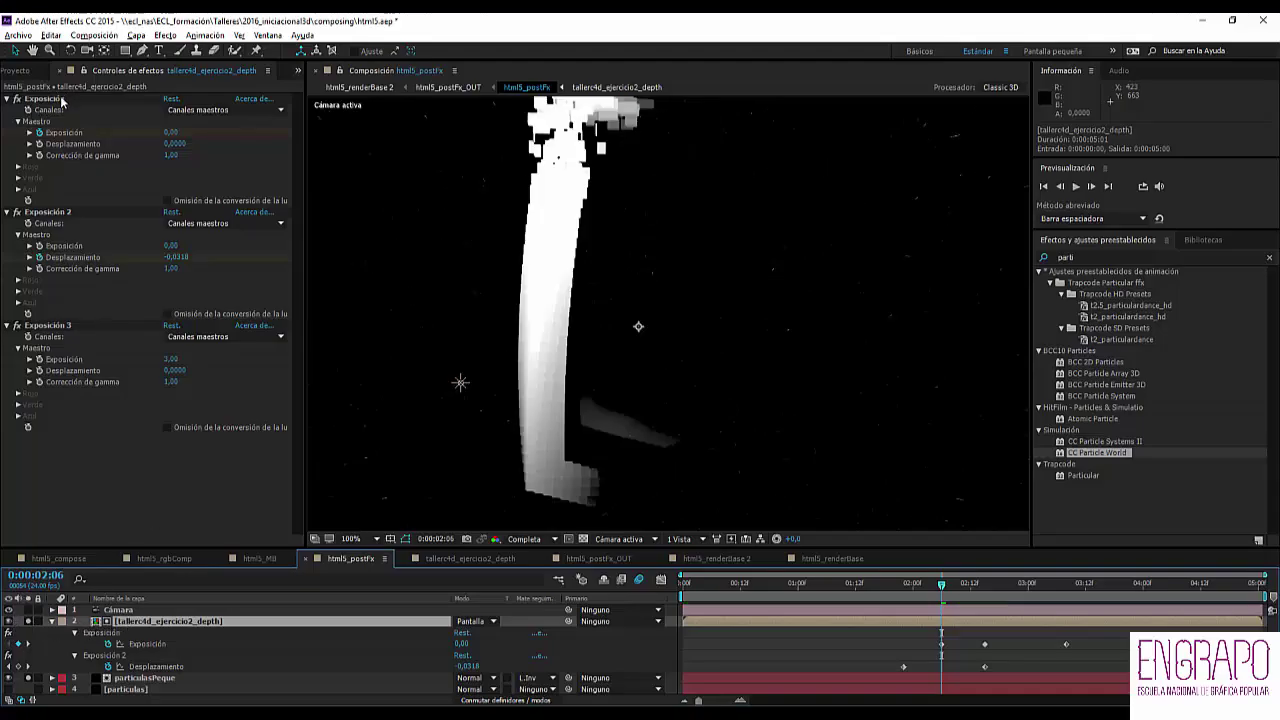
{"action": "left_click", "coordinate": [62, 100]}
{"action": "left_click", "coordinate": [63, 325], "text": "shift"}
{"action": "left_click", "coordinate": [171, 494]}
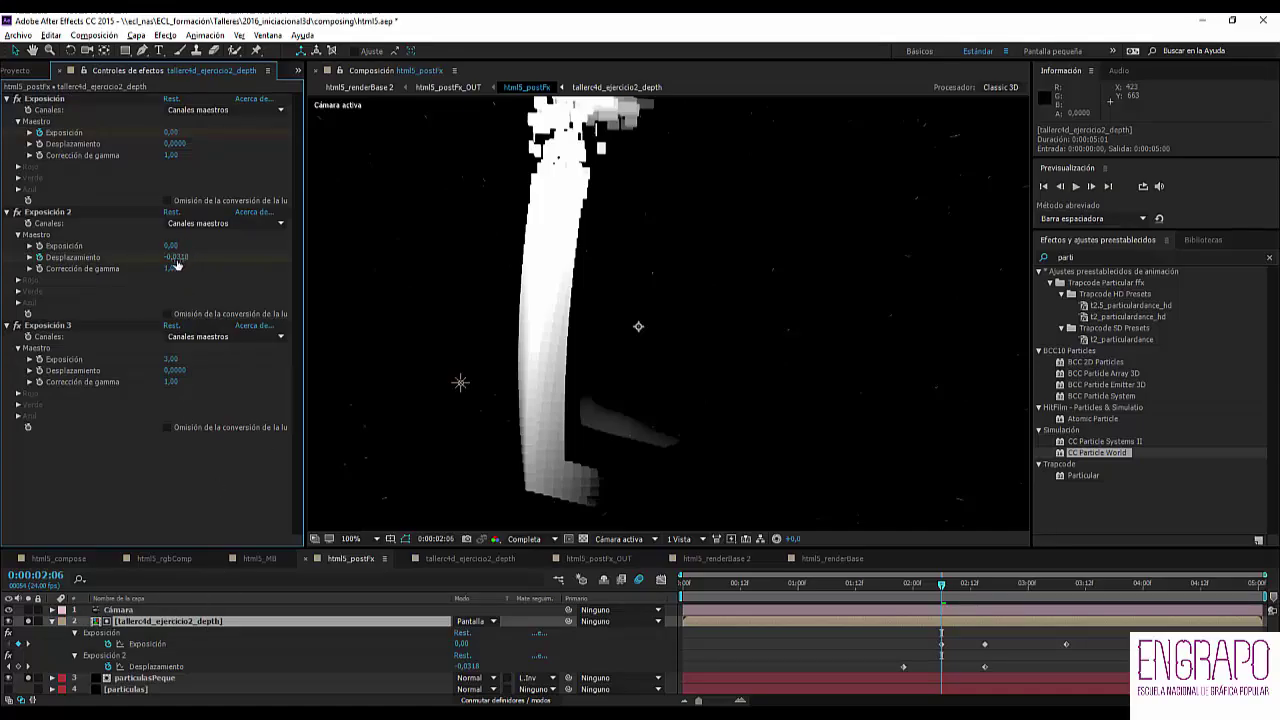
- Reveal the depth layer's animated Exposición properties and scrub to 0:00:02:22 to examine how the matte changes
{"action": "key", "text": "u"}
{"action": "left_click", "coordinate": [53, 621]}
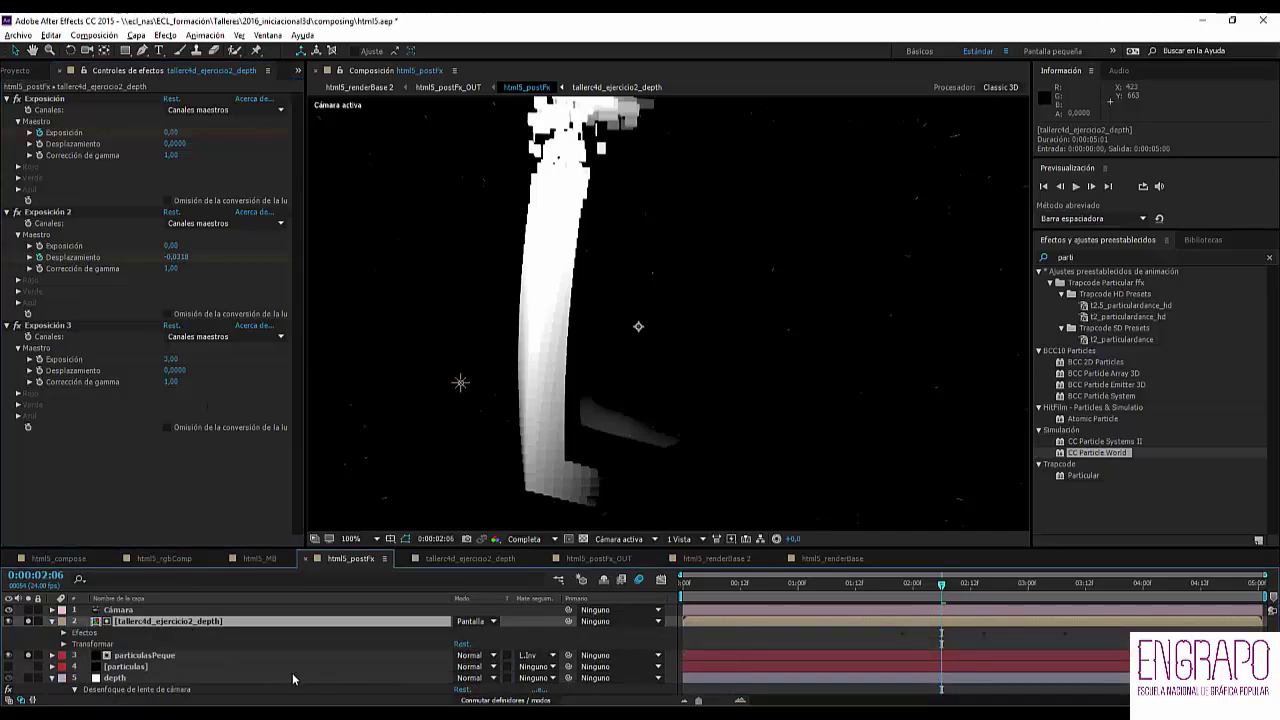
{"action": "key", "text": "u"}
{"action": "left_click", "coordinate": [912, 586]}
{"action": "left_click_drag", "start_coordinate": [912, 588], "coordinate": [1018, 585]}
- Turn off solo on the depth and particulasPeque layers and hide the depth layer to show the full composite
{"action": "left_click", "coordinate": [440, 677]}
{"action": "left_click", "coordinate": [535, 681]}
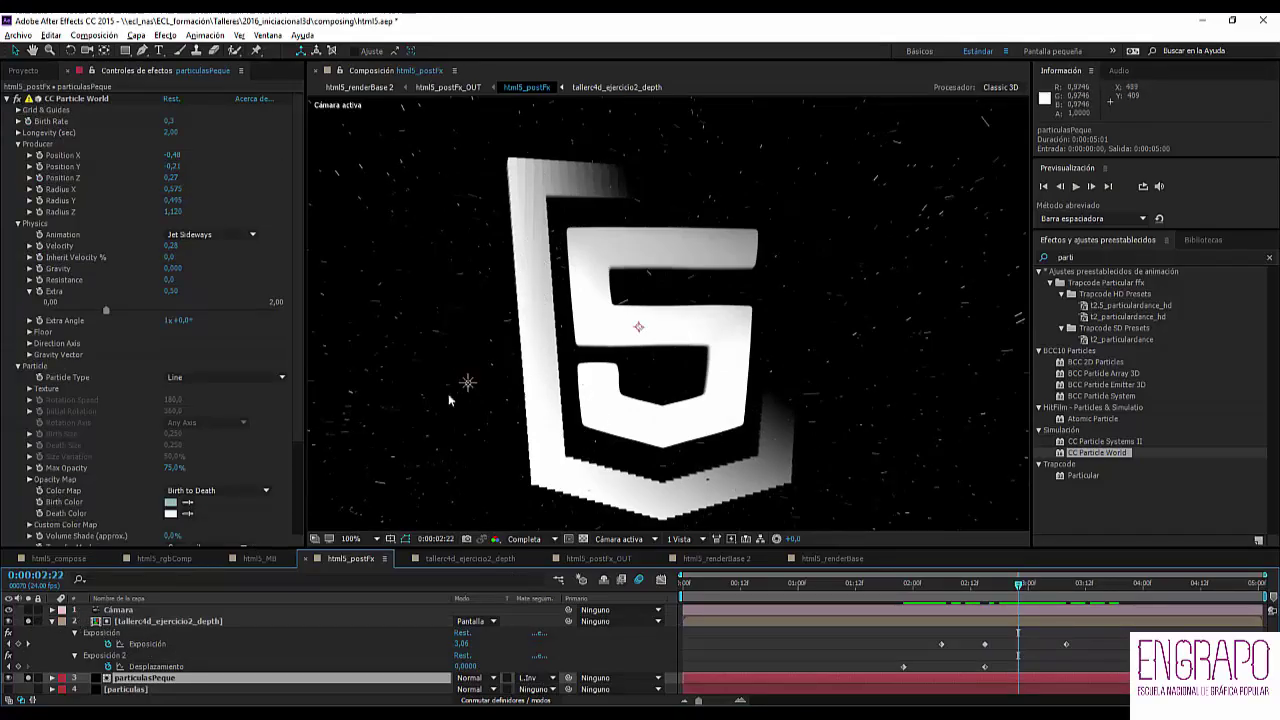
{"action": "left_click", "coordinate": [28, 621]}
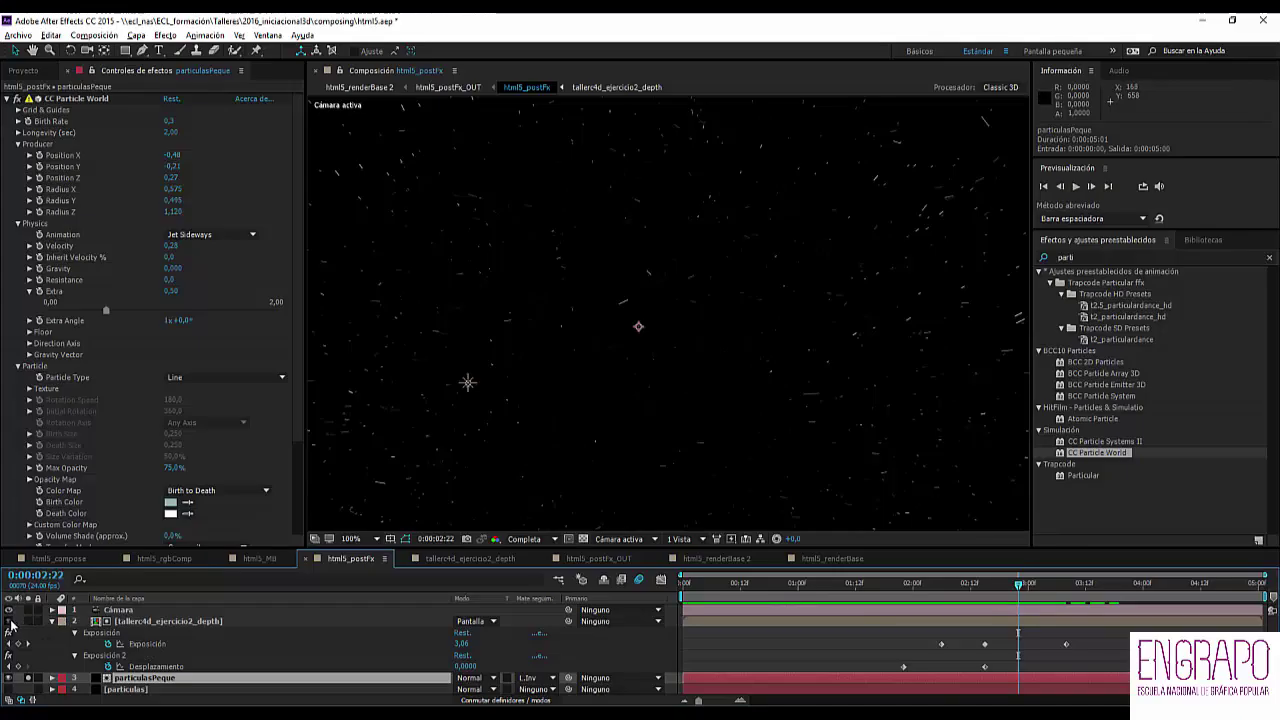
{"action": "scroll", "coordinate": [537, 340], "scroll_direction": "up", "scroll_amount": 1}
{"action": "key", "text": "comma"}
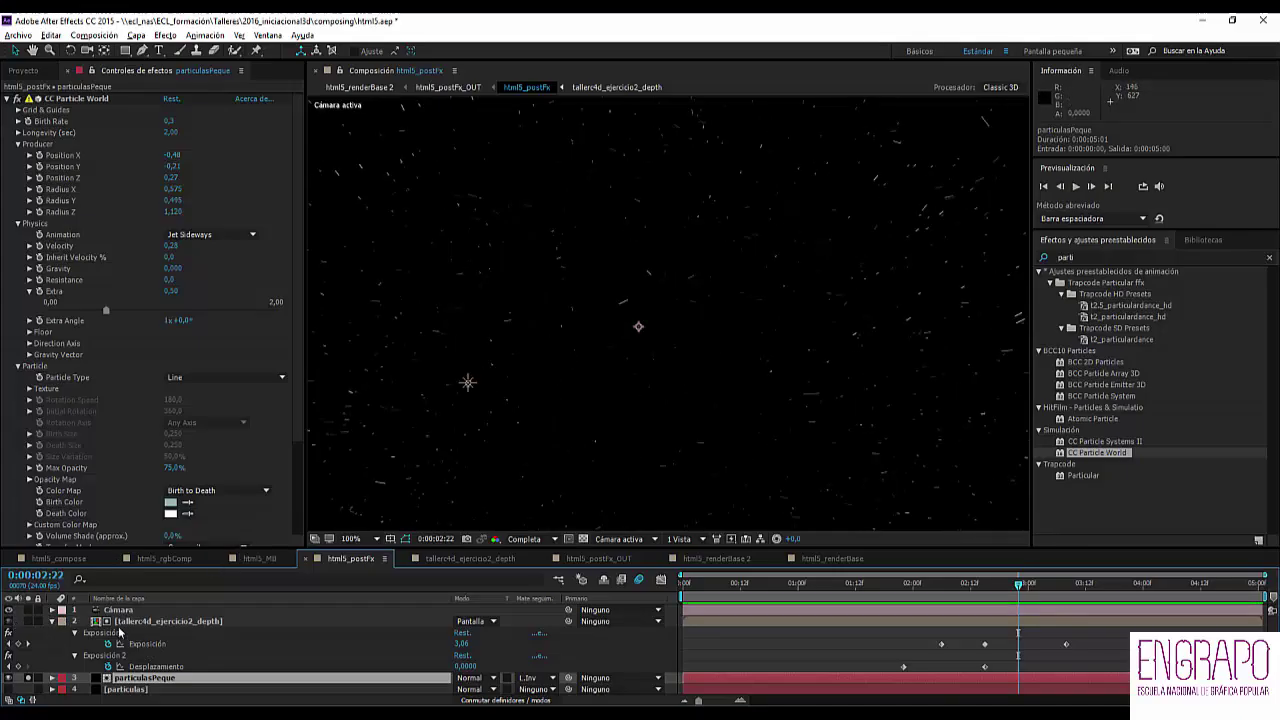
{"action": "left_click", "coordinate": [28, 678]}
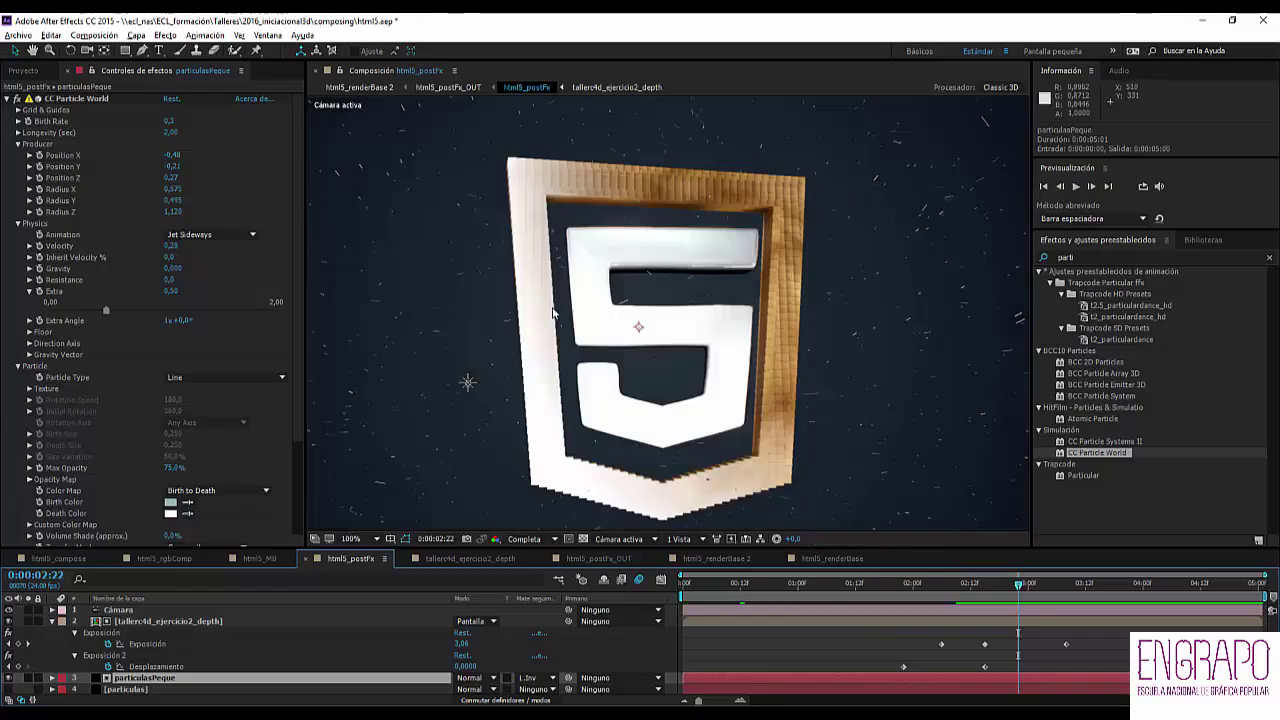
{"action": "left_click", "coordinate": [9, 621]}
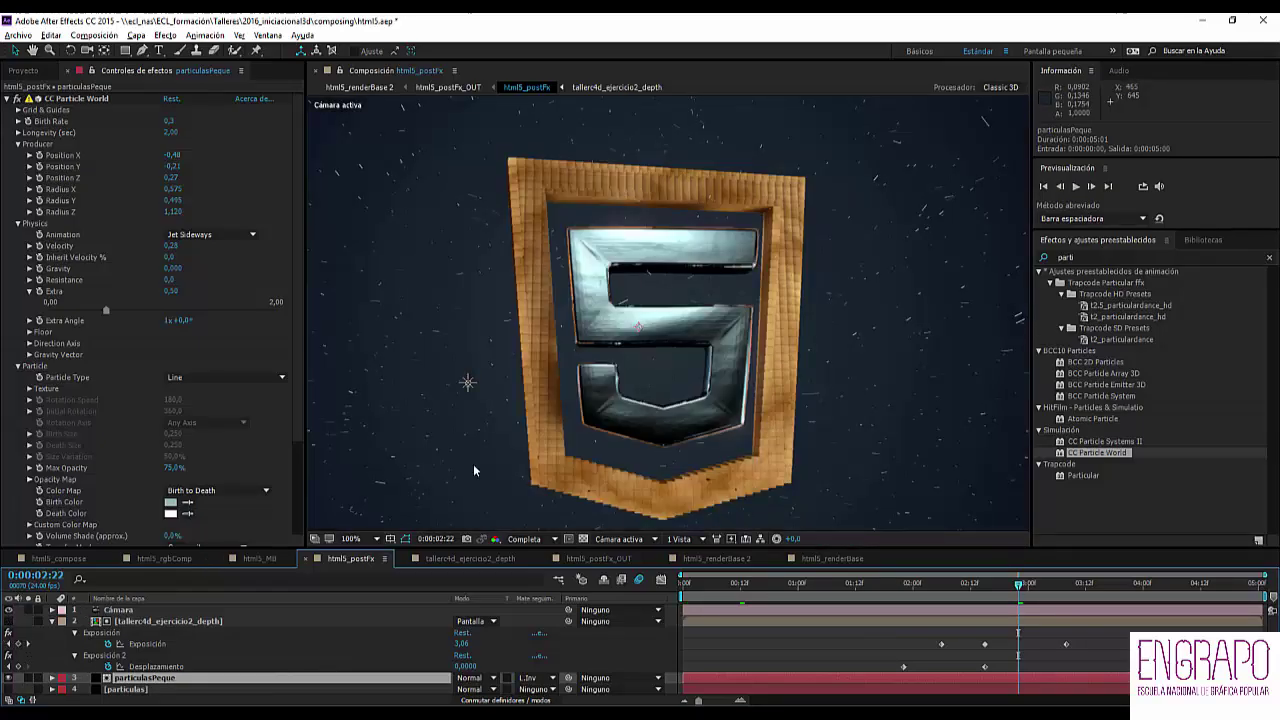
- Examine the particles around the metal 5 and wooden frame up close at 0:00:02:22
{"action": "key", "text": "period"}
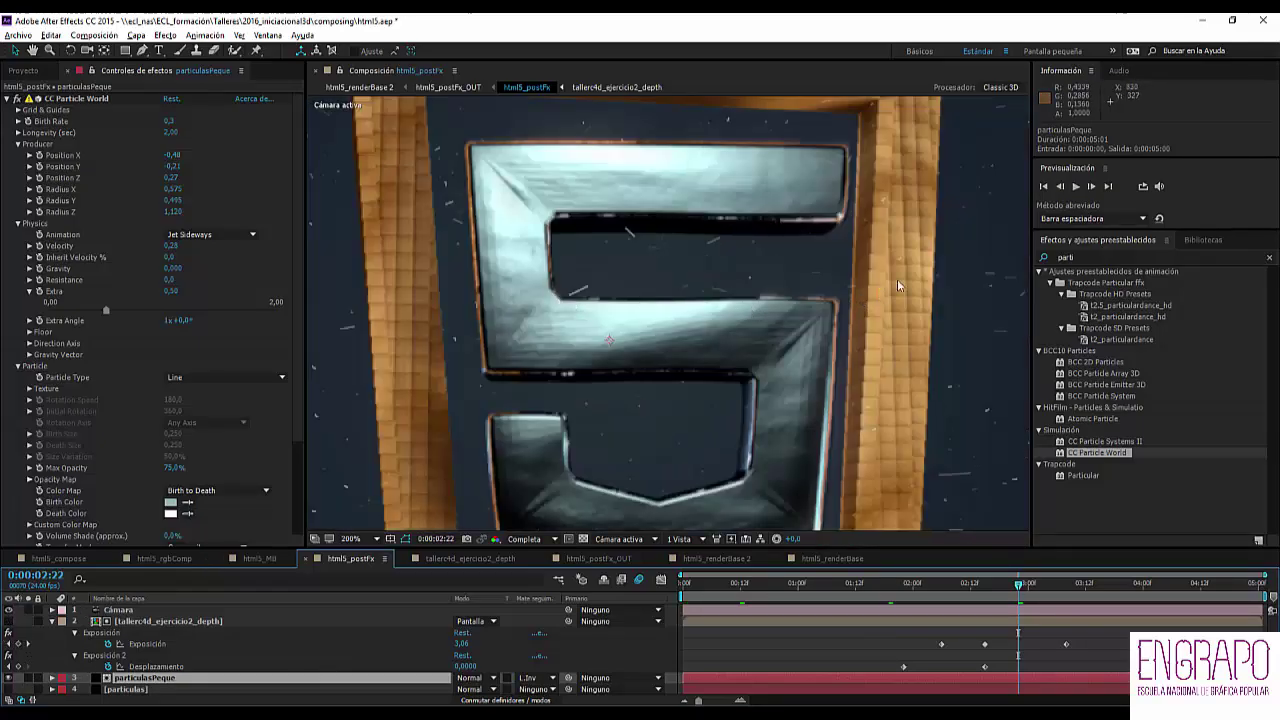
{"action": "left_click_drag", "start_coordinate": [860, 185], "coordinate": [745, 240]}
{"action": "scroll", "coordinate": [825, 287], "scroll_direction": "up", "scroll_amount": 1}
{"action": "left_click_drag", "start_coordinate": [903, 262], "coordinate": [817, 321]}
{"action": "key", "text": "v"}
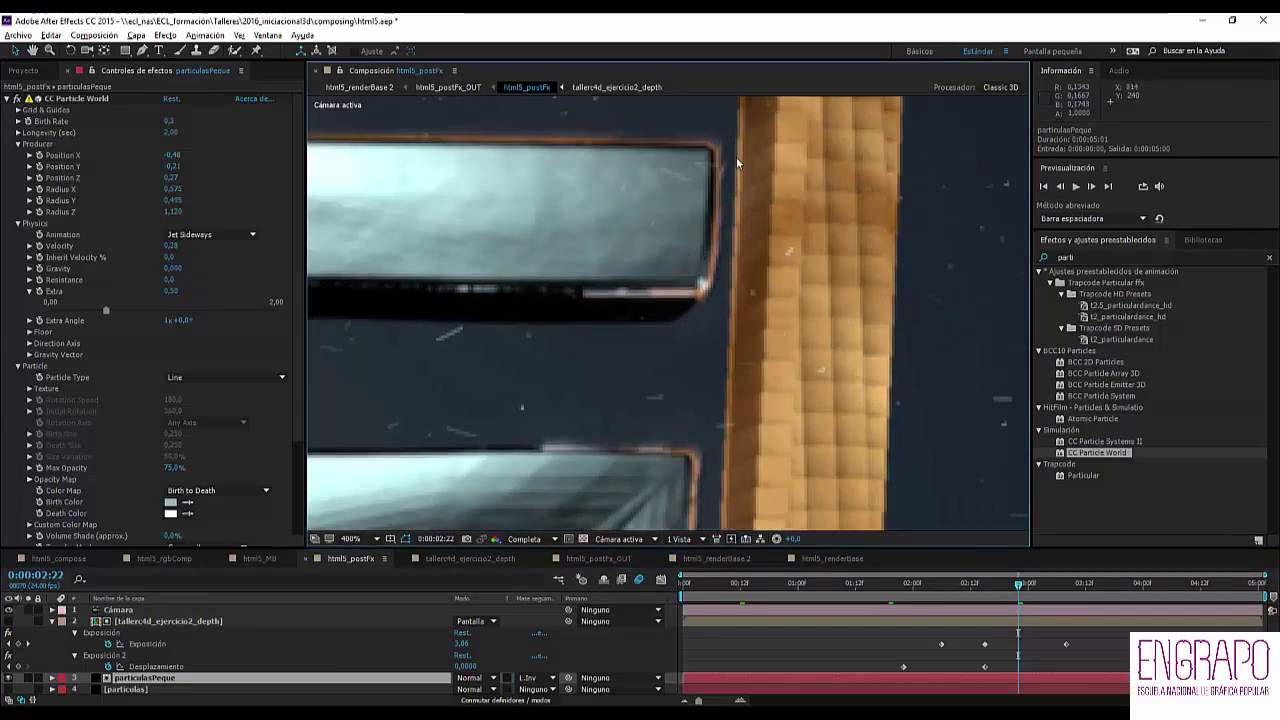
{"action": "left_click_drag", "start_coordinate": [389, 234], "coordinate": [667, 249]}
{"action": "scroll", "coordinate": [500, 322], "scroll_direction": "down", "scroll_amount": 1}
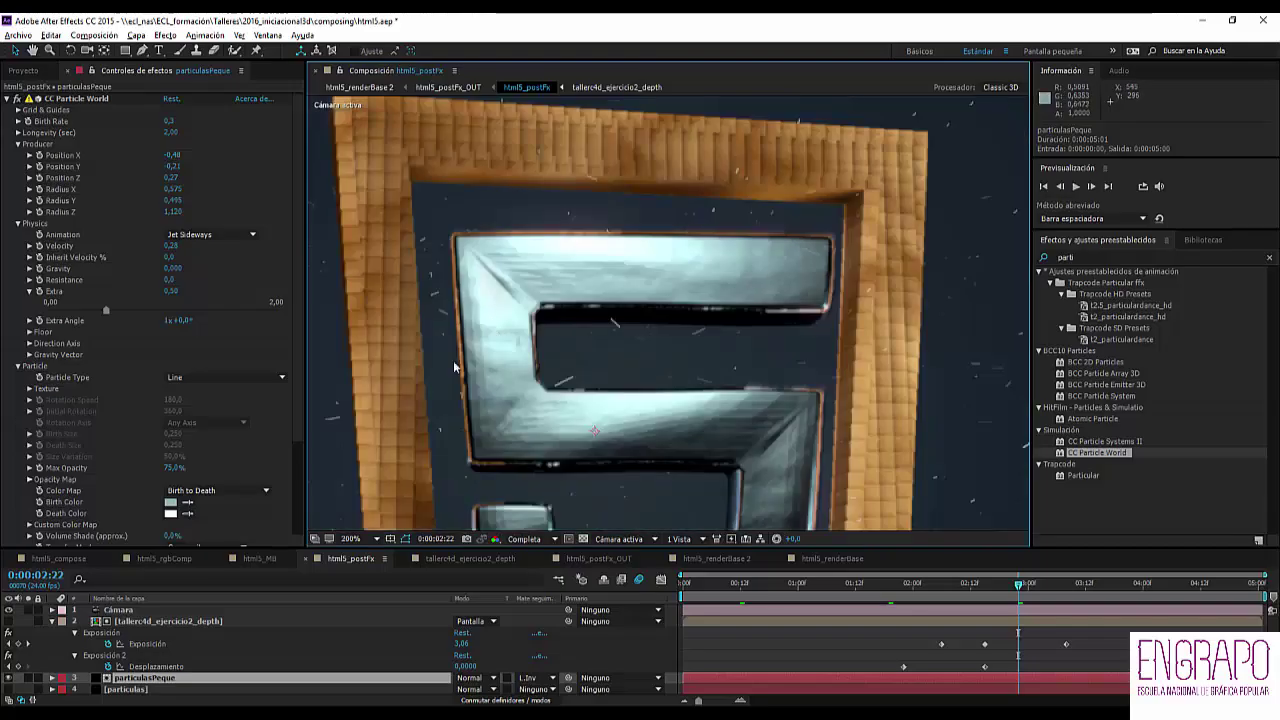
- Move to 0:00:03:02 and examine the logo composite with its particles, both up close and as a whole frame
{"action": "scroll", "coordinate": [456, 381], "scroll_direction": "down", "scroll_amount": 1}
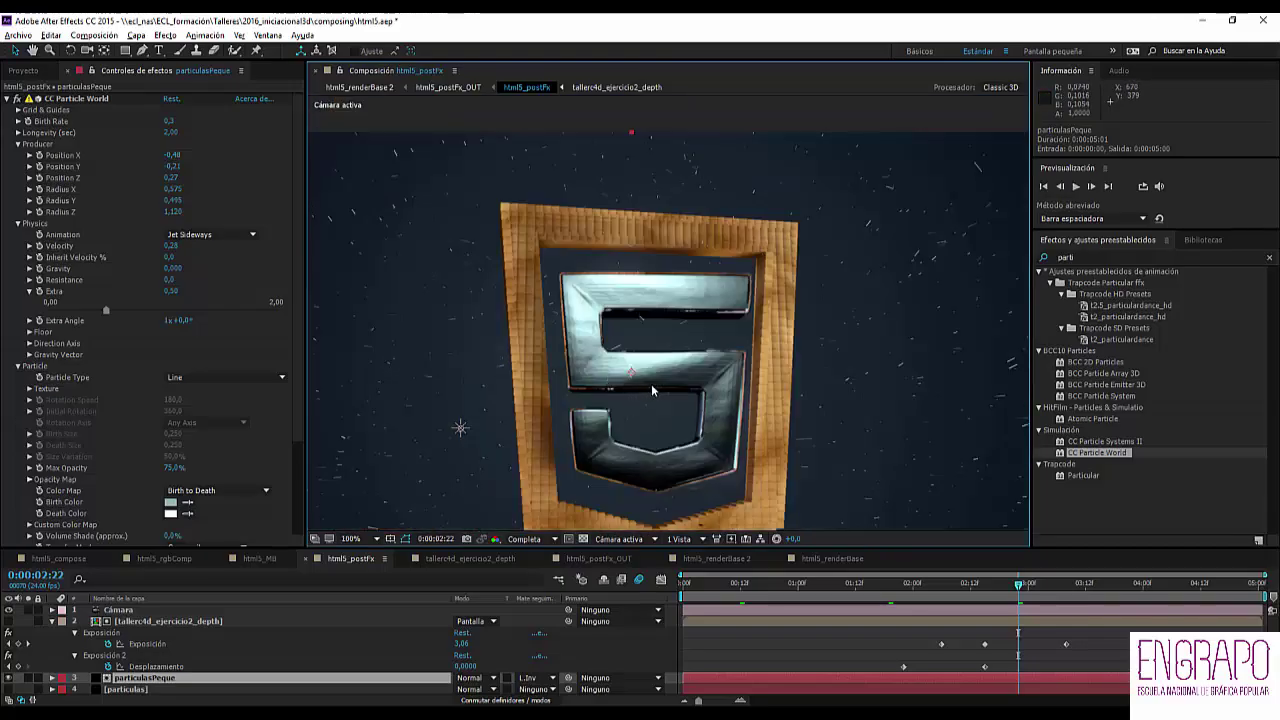
{"action": "scroll", "coordinate": [652, 390], "scroll_direction": "down", "scroll_amount": 3}
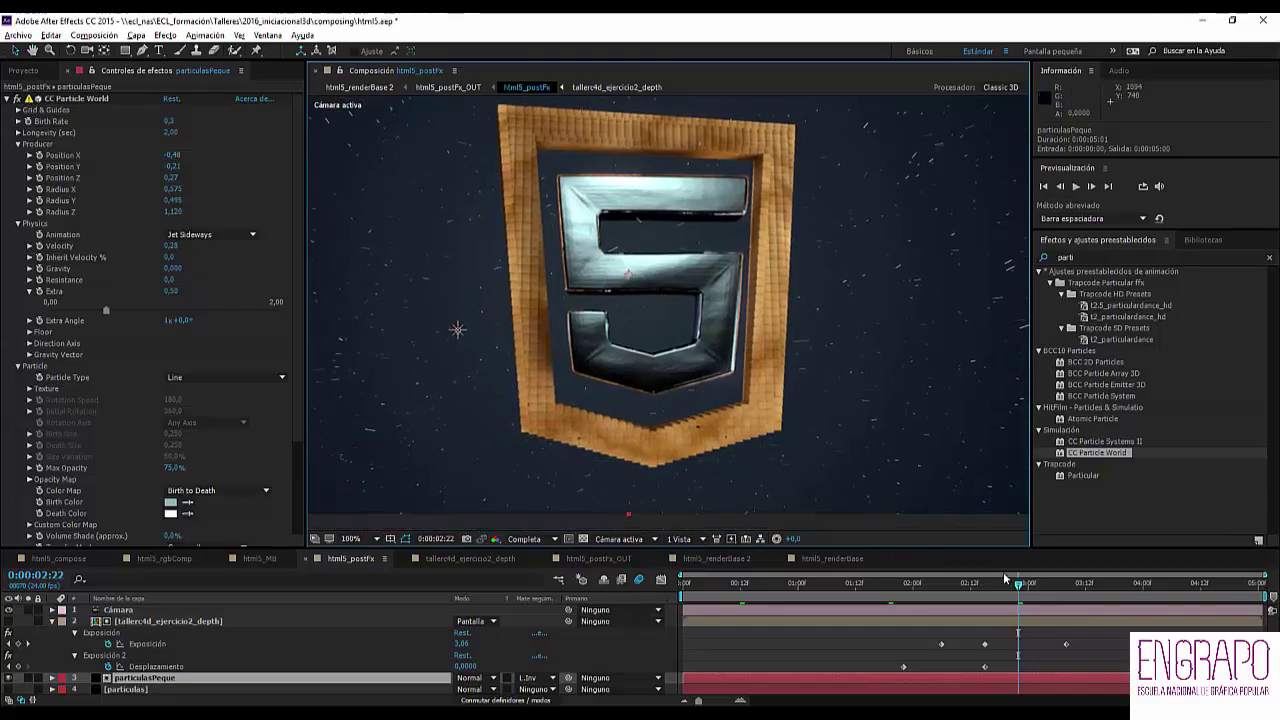
{"action": "left_click_drag", "start_coordinate": [1028, 590], "coordinate": [1037, 585]}
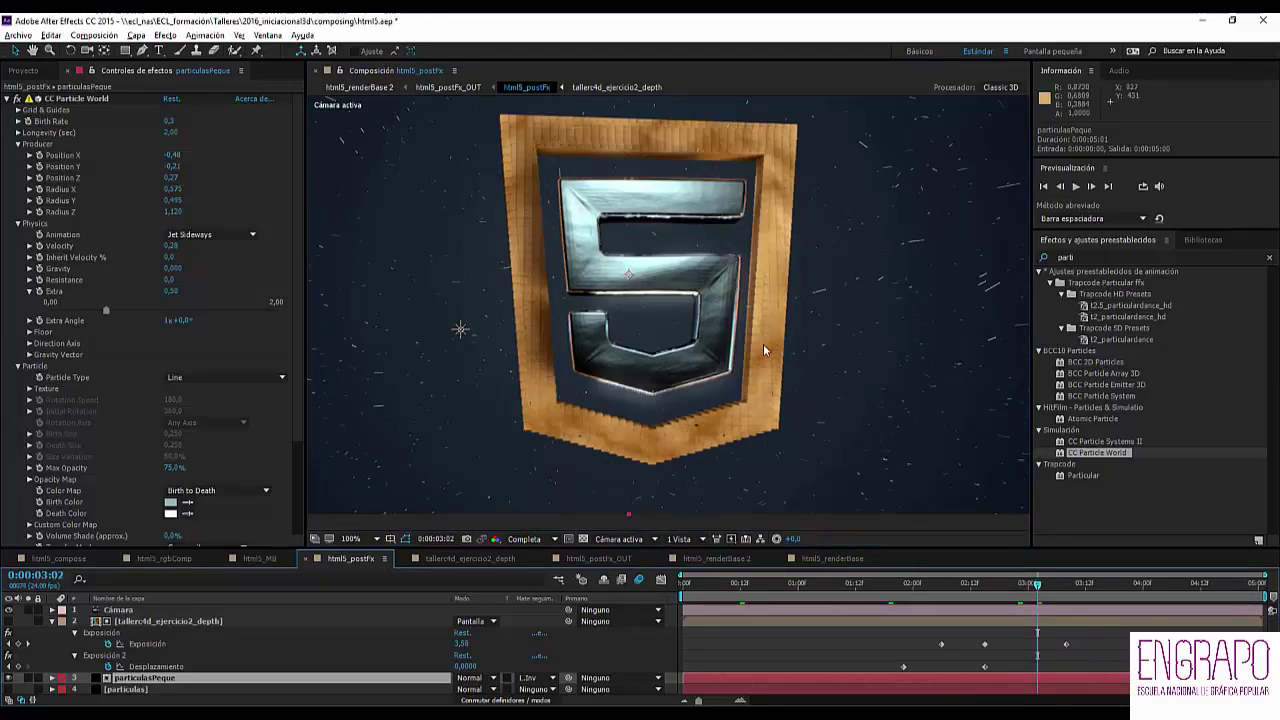
{"action": "key", "text": "period"}
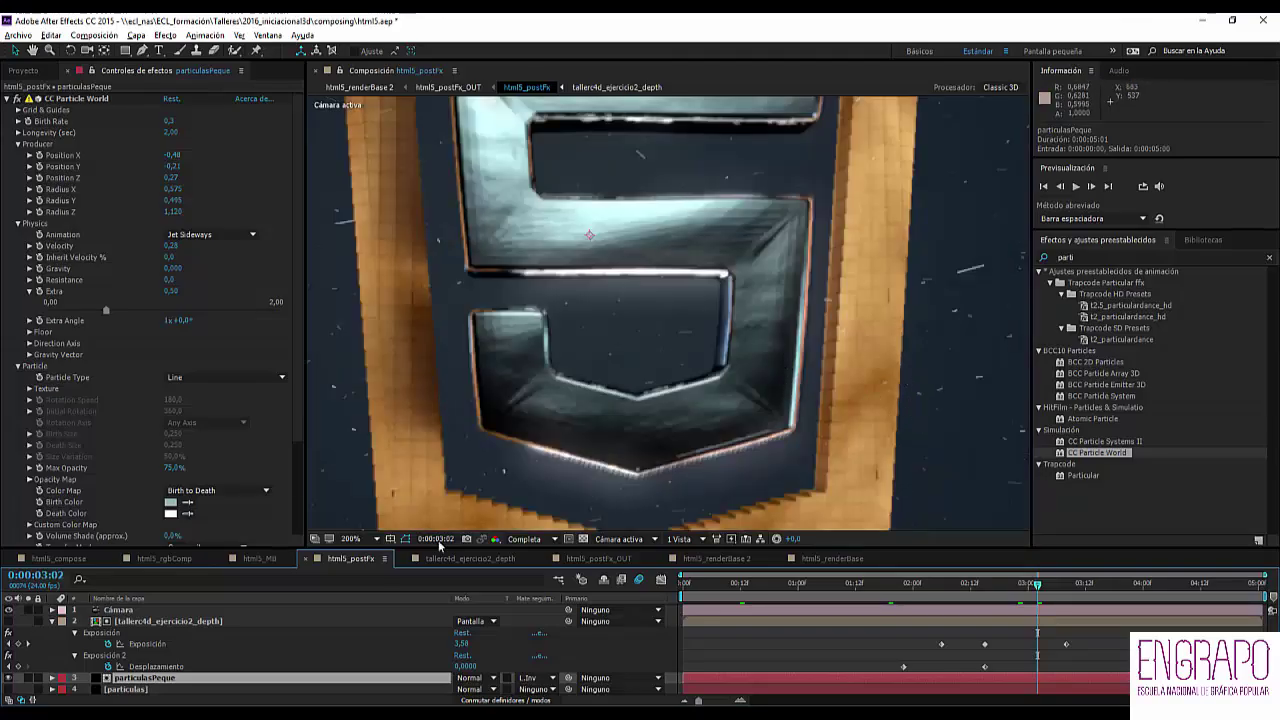
{"action": "key", "text": "comma"}
{"action": "key", "text": "comma"}
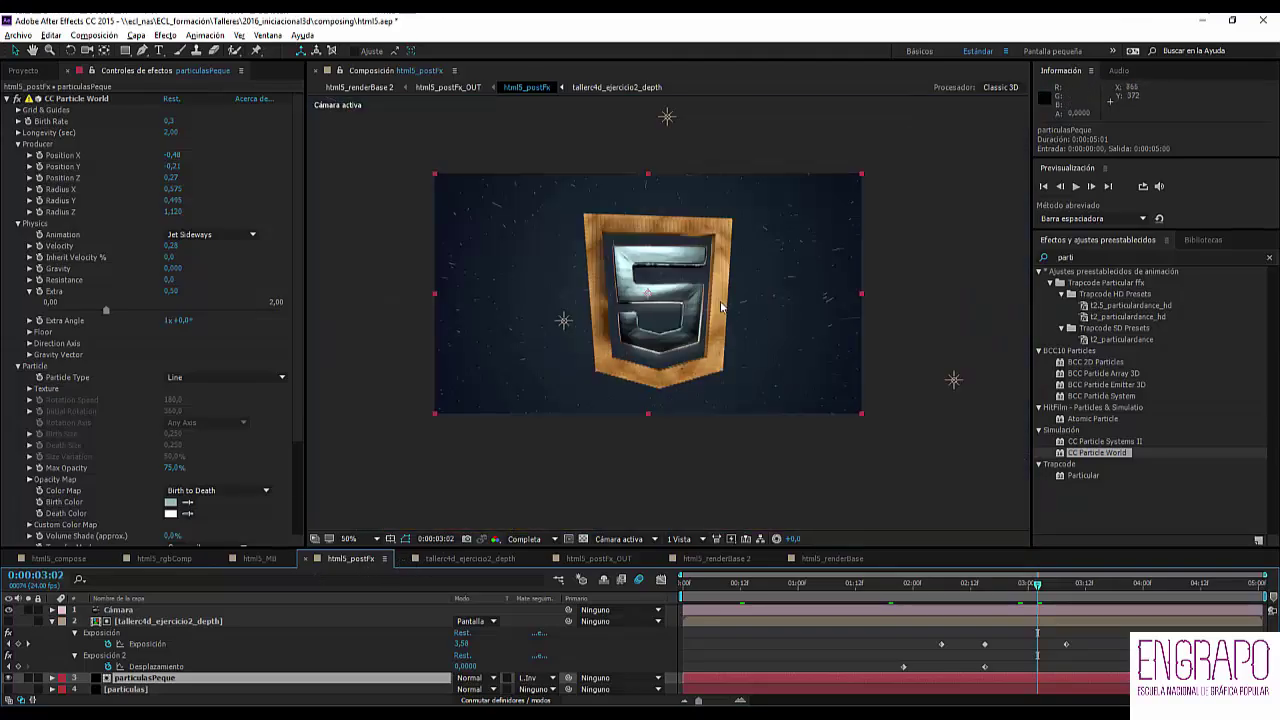
{"action": "left_click_drag", "start_coordinate": [766, 309], "coordinate": [764, 342]}
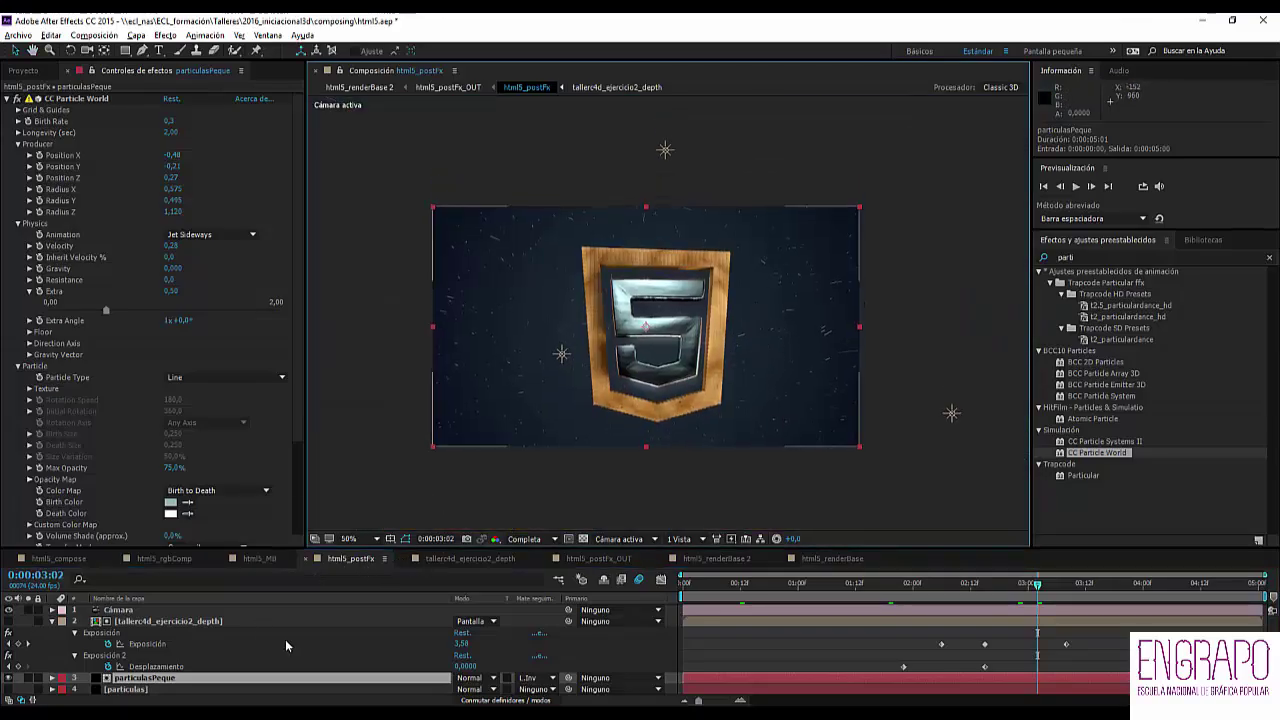
- Enlarge the timeline to show all html5_postFx layers, and review the effects of the depth and tallerc4d_ejercicio2_depth layers
{"action": "left_click", "coordinate": [181, 620]}
{"action": "left_click_drag", "start_coordinate": [248, 547], "coordinate": [240, 346]}
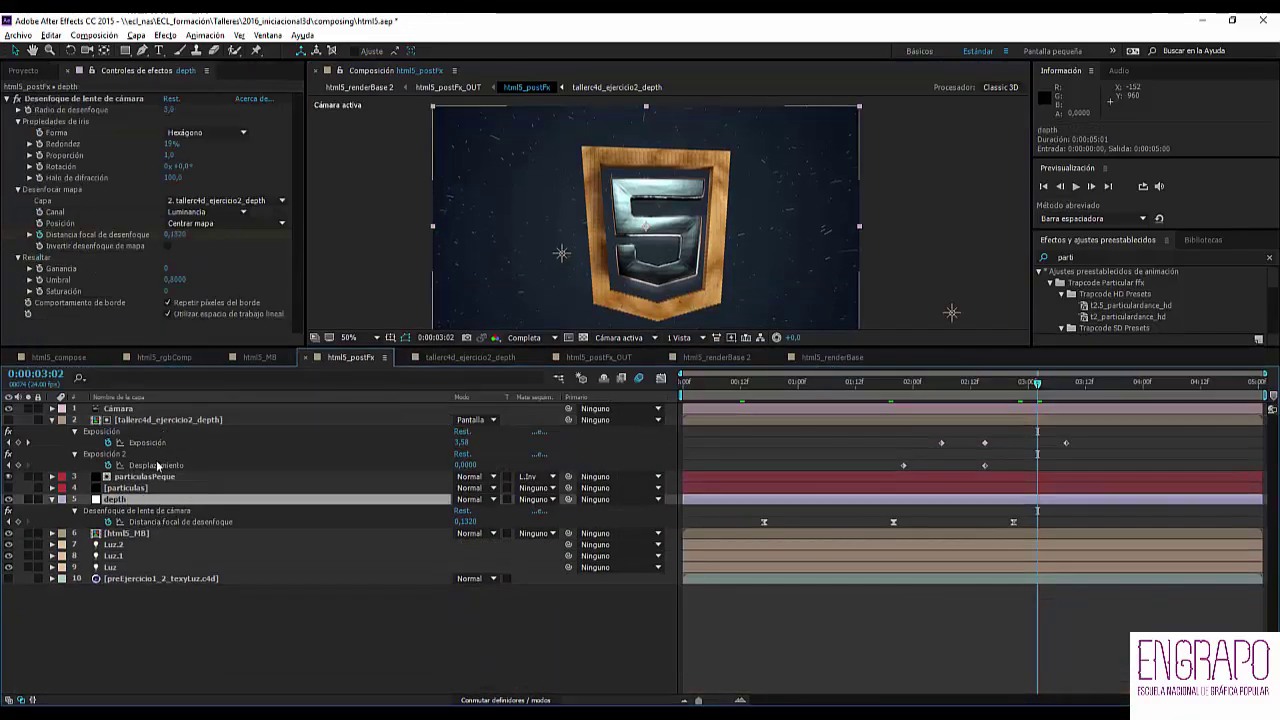
{"action": "left_click", "coordinate": [363, 455]}
{"action": "left_click", "coordinate": [166, 615]}
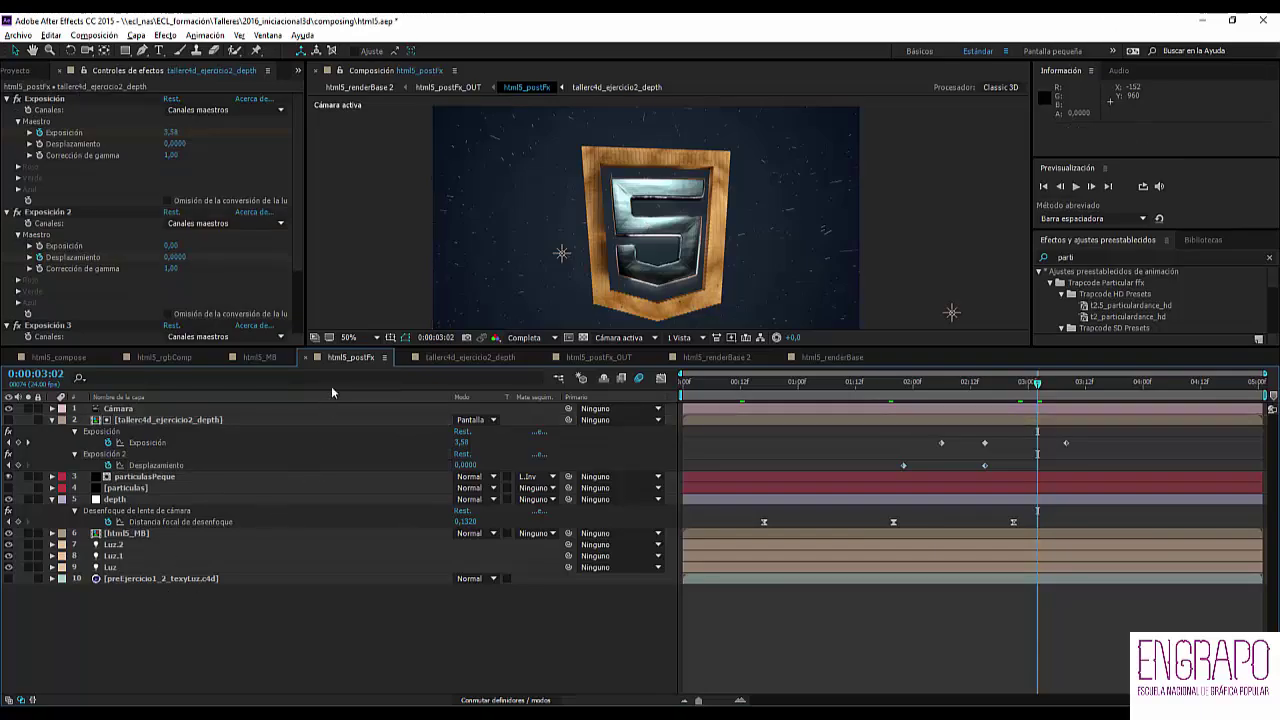
{"action": "left_click", "coordinate": [440, 346]}
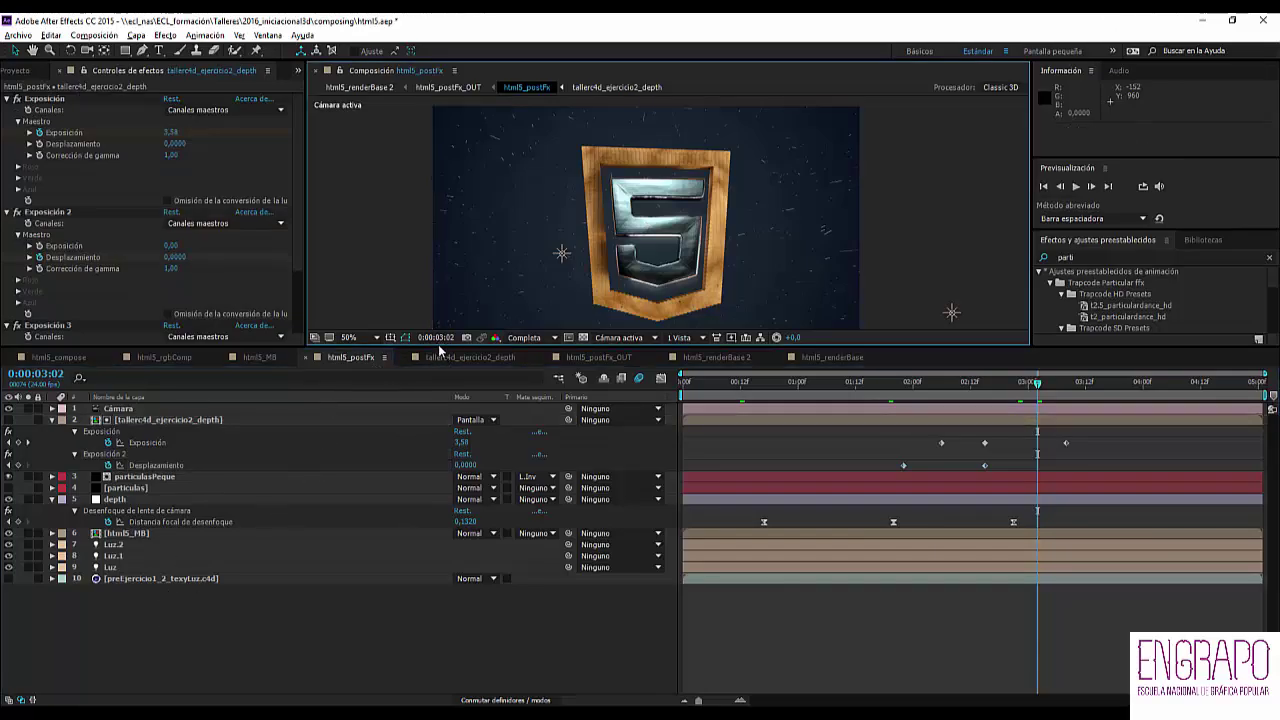
{"action": "left_click_drag", "start_coordinate": [440, 346], "coordinate": [445, 418]}
- Open the html5_postFx_OUT composition that contains html5_postFx, and enlarge its viewer to show the whole logo
{"action": "key", "text": "Tab"}
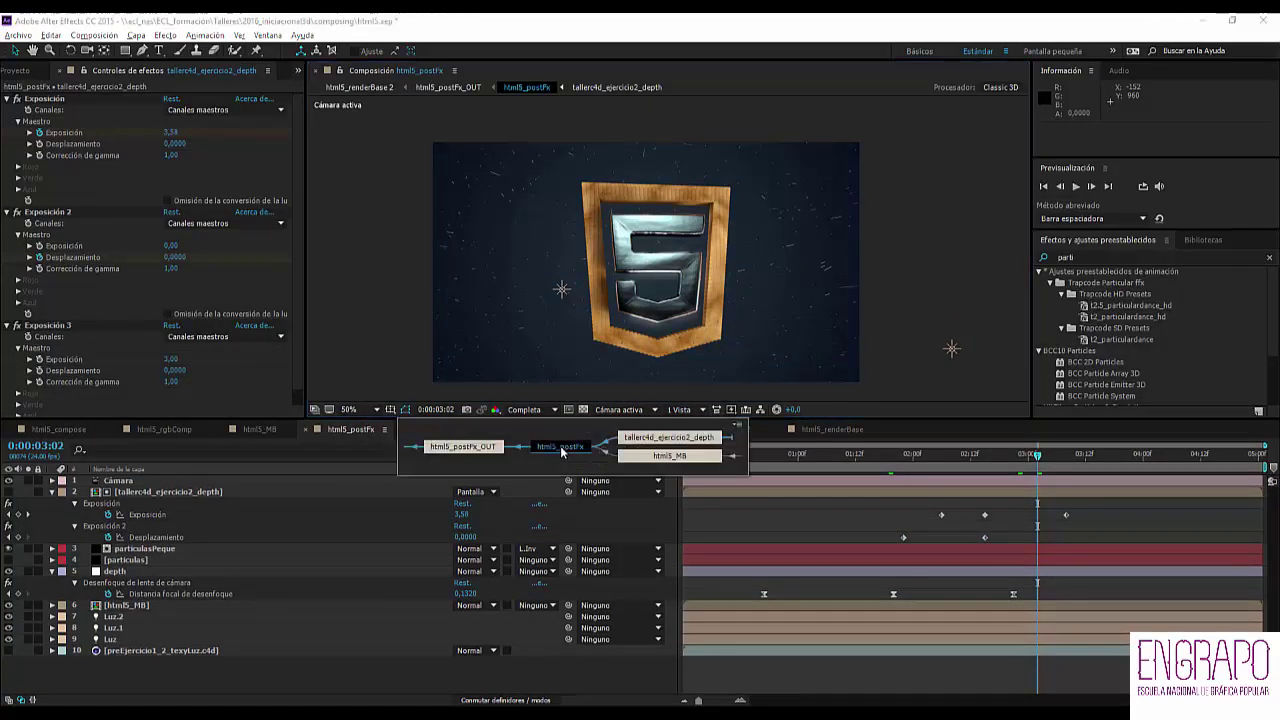
{"action": "left_click", "coordinate": [503, 448]}
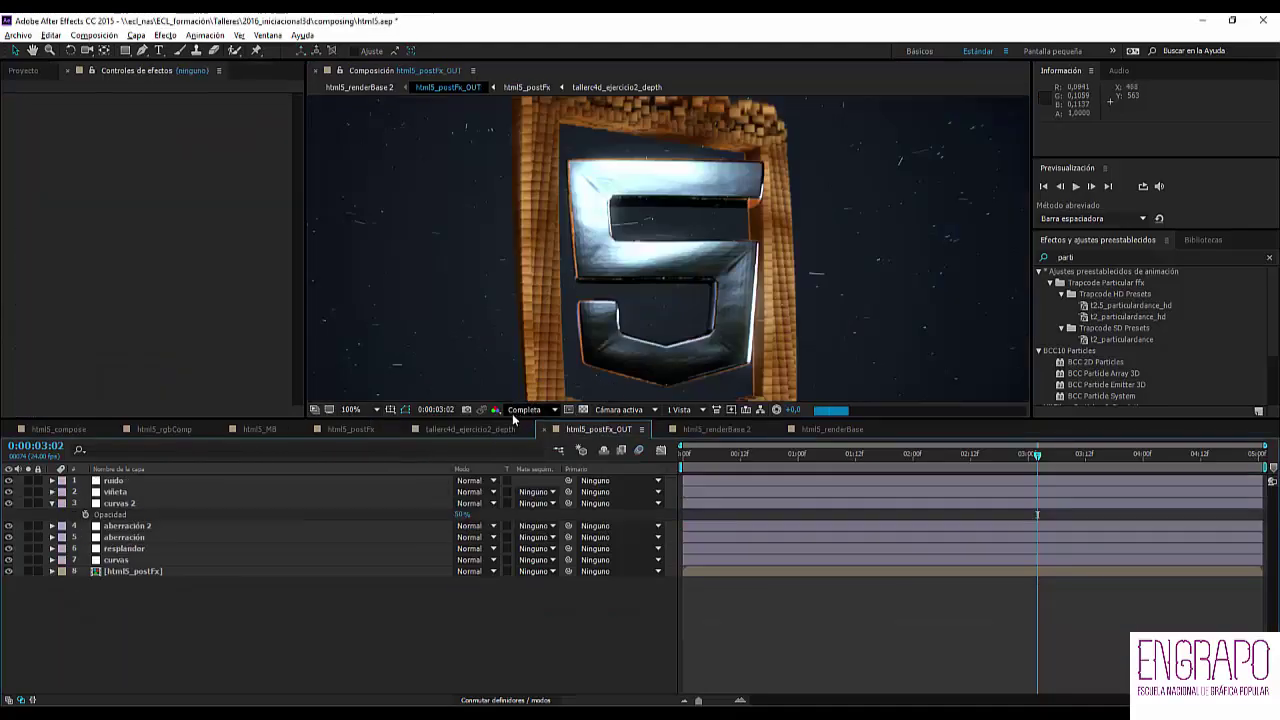
{"action": "left_click_drag", "start_coordinate": [512, 418], "coordinate": [522, 520]}
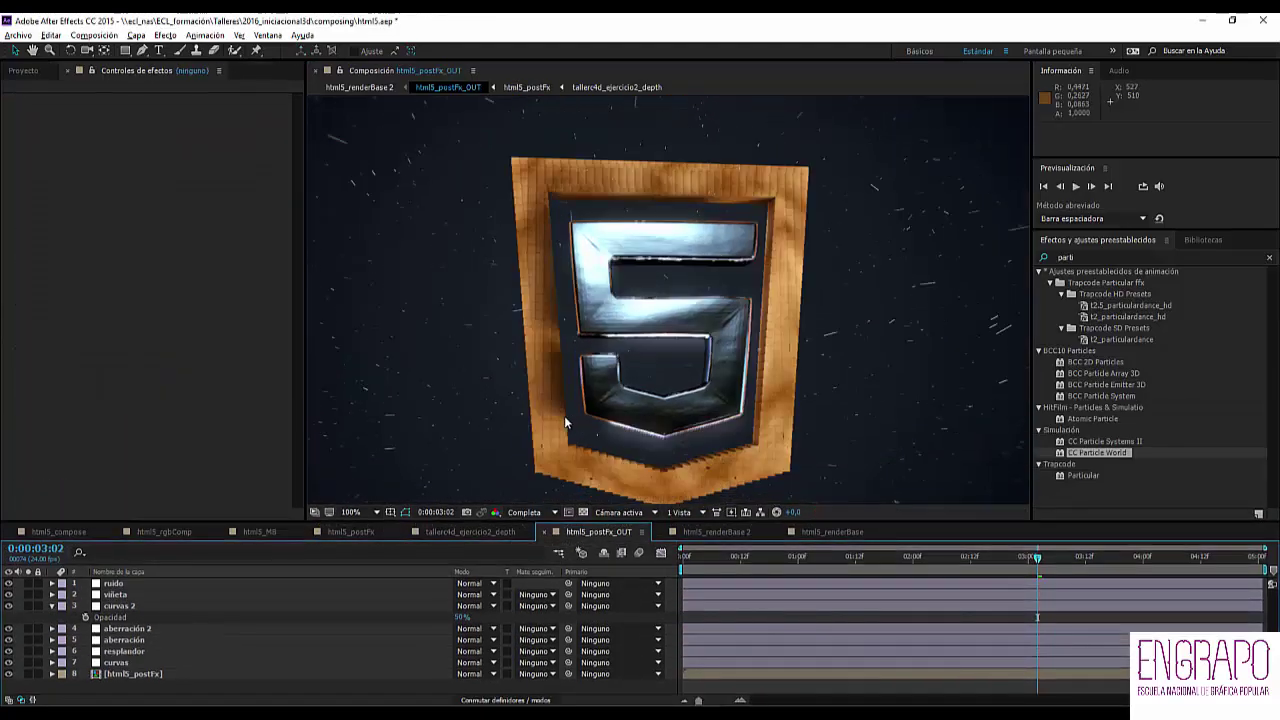
{"action": "key", "text": "space"}
{"action": "left_click_drag", "start_coordinate": [566, 422], "coordinate": [605, 415]}
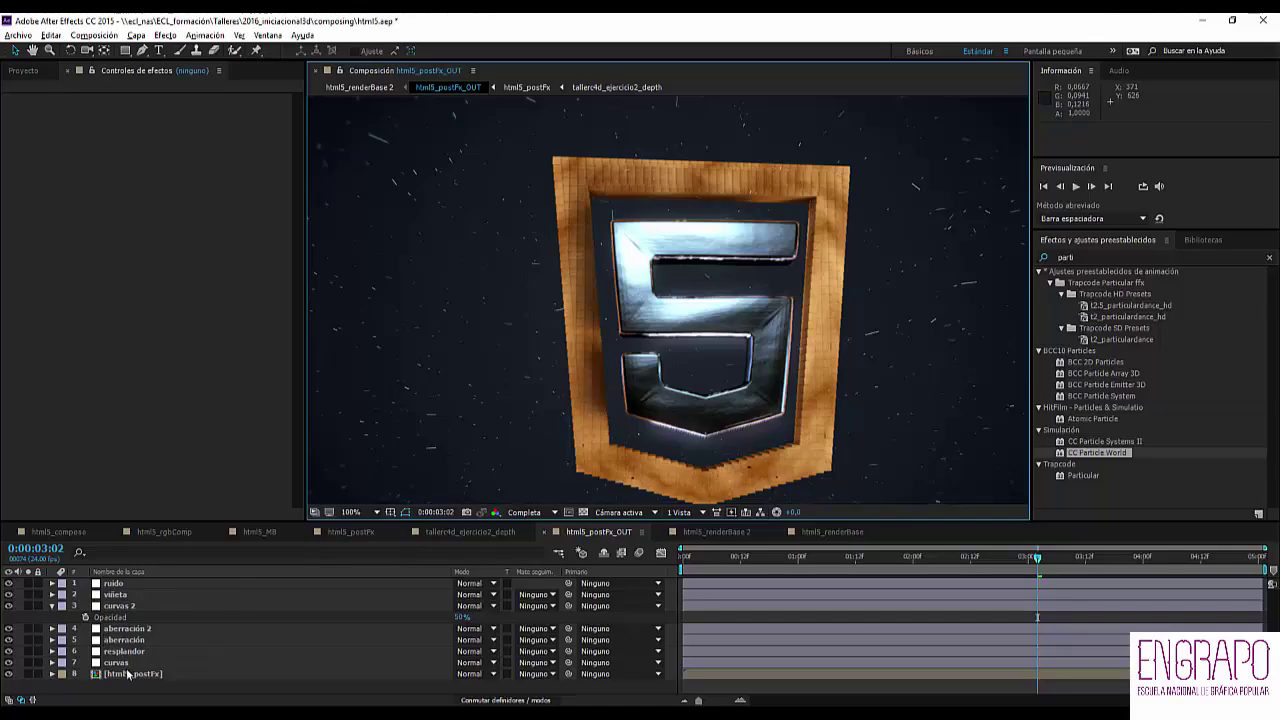
- Solo the curvas and html5_postFx layers, and toggle solo on curvas to compare the image with and without its color correction
{"action": "left_click", "coordinate": [127, 675]}
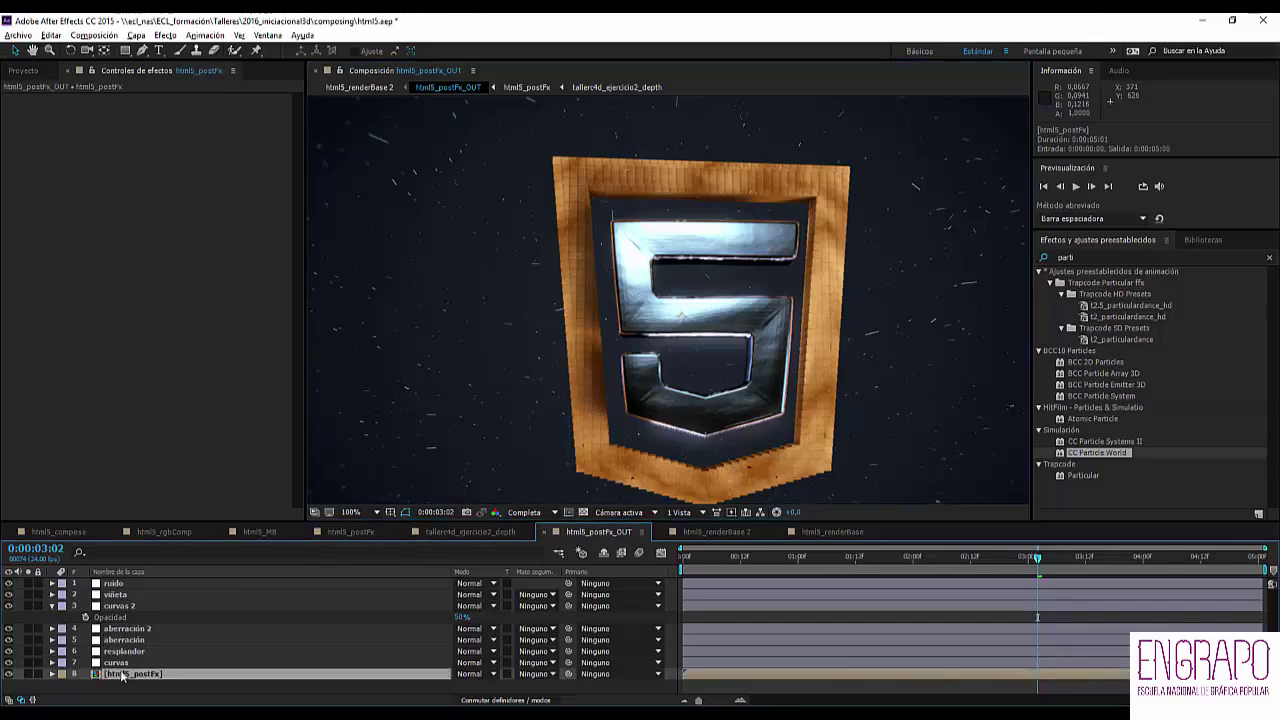
{"action": "left_click", "coordinate": [57, 663]}
{"action": "left_click", "coordinate": [28, 663]}
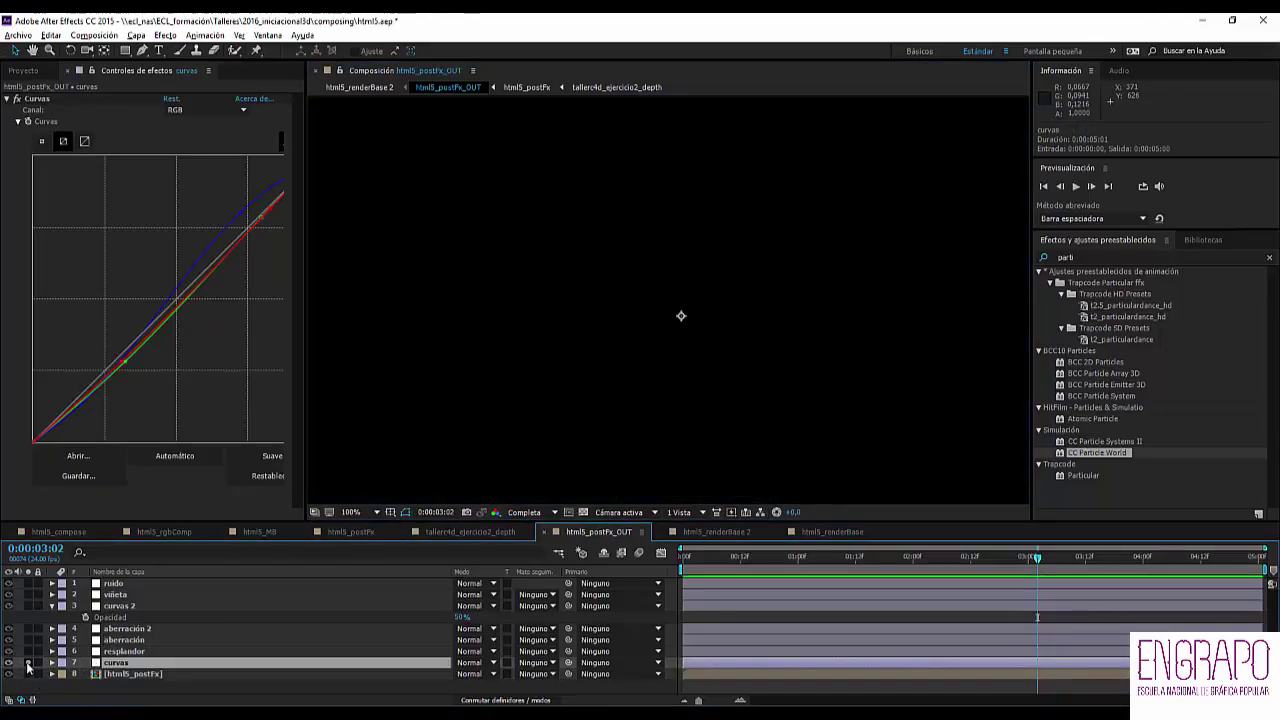
{"action": "left_click", "coordinate": [28, 673]}
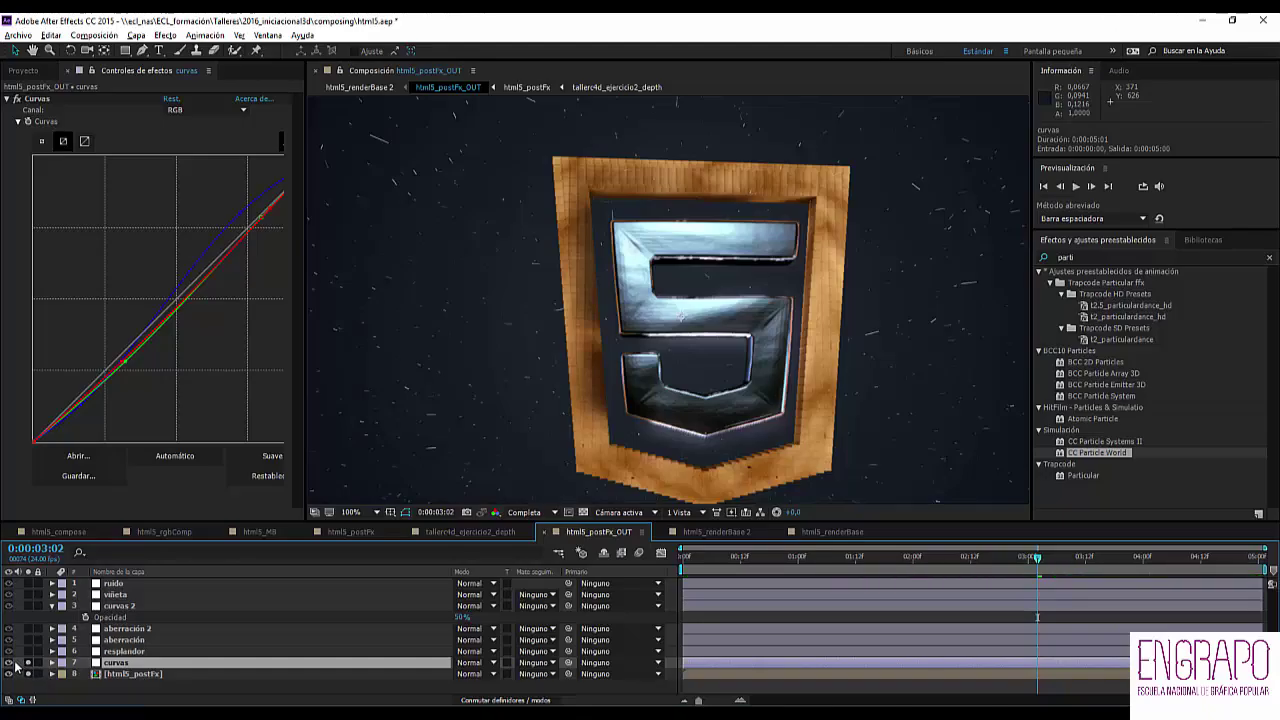
{"action": "left_click", "coordinate": [29, 663]}
{"action": "left_click", "coordinate": [29, 663]}
{"action": "left_click", "coordinate": [29, 663]}
{"action": "left_click", "coordinate": [29, 663]}
{"action": "left_click", "coordinate": [29, 663]}
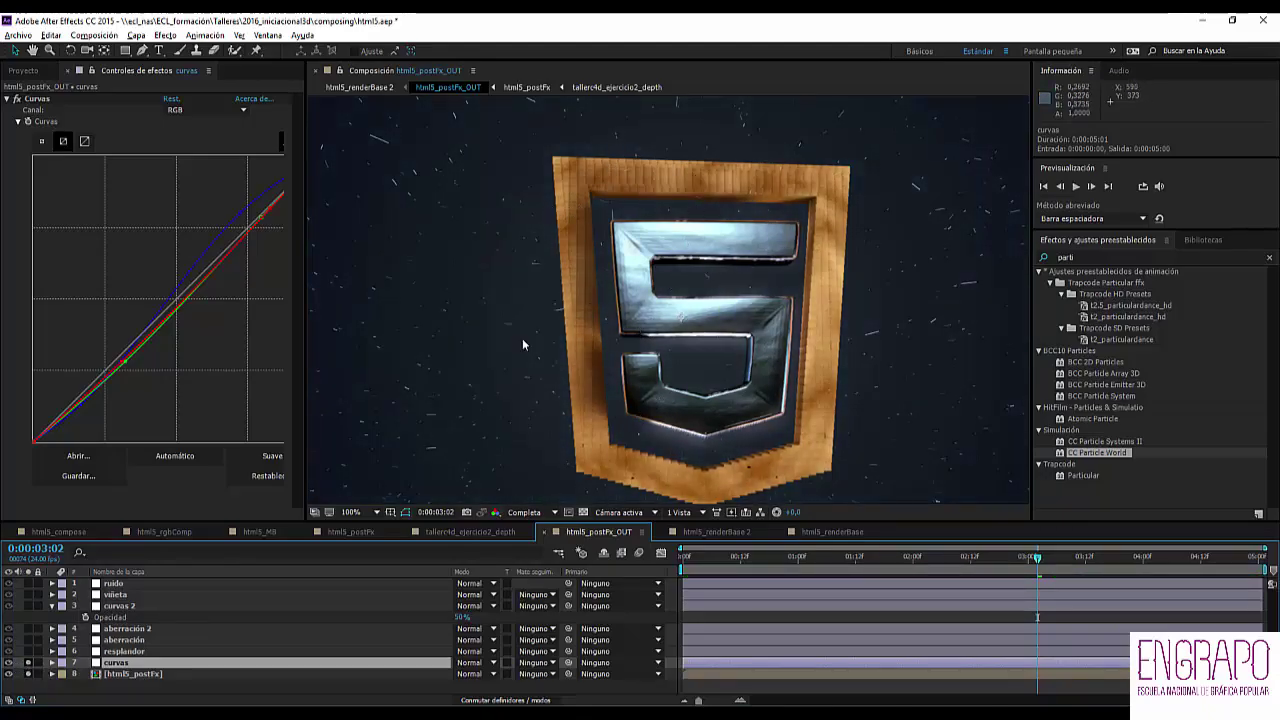
- Add the resplandor and aberración layers to the soloed layers and show the effects of aberración
{"action": "left_click", "coordinate": [28, 651]}
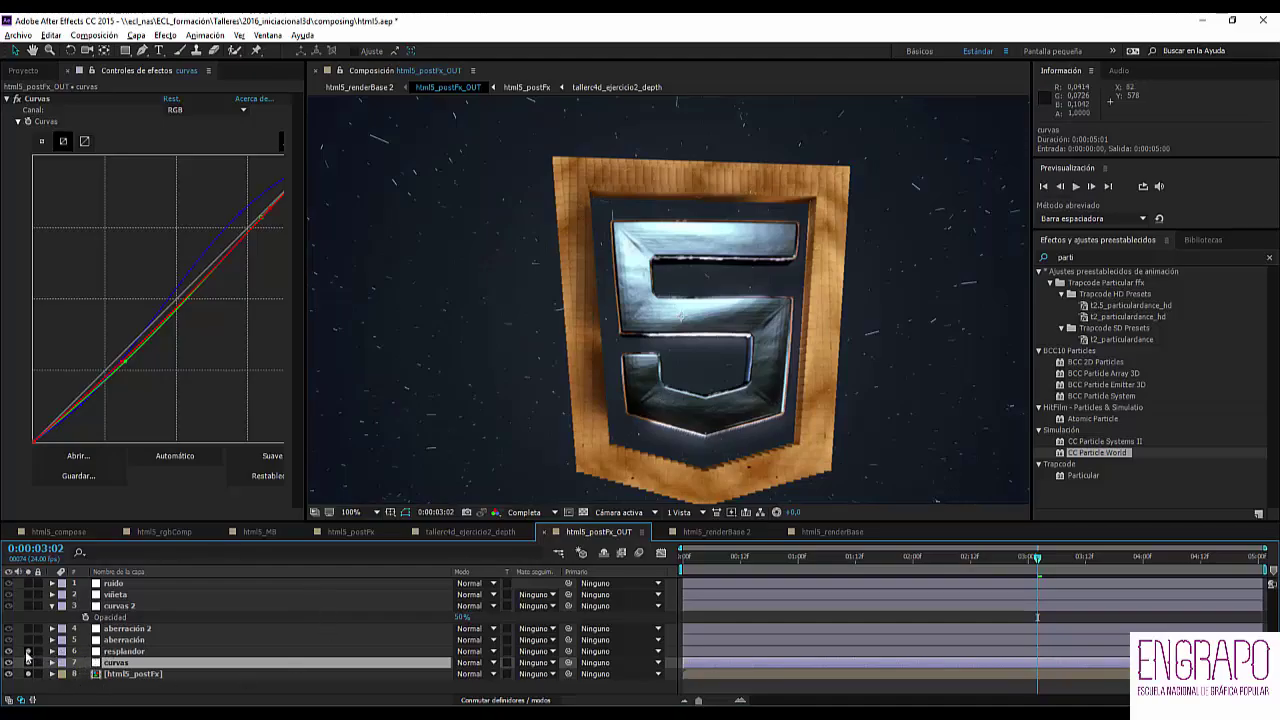
{"action": "left_click", "coordinate": [107, 652]}
{"action": "left_click", "coordinate": [82, 643]}
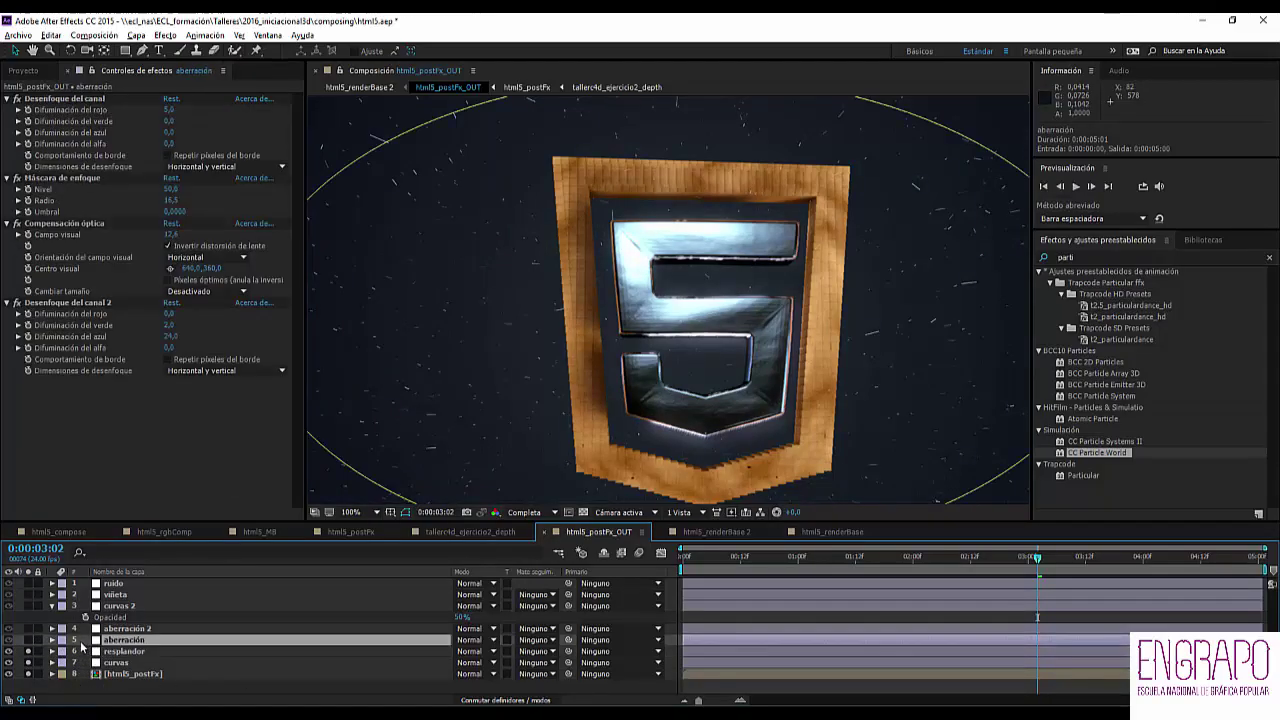
{"action": "left_click", "coordinate": [28, 639]}
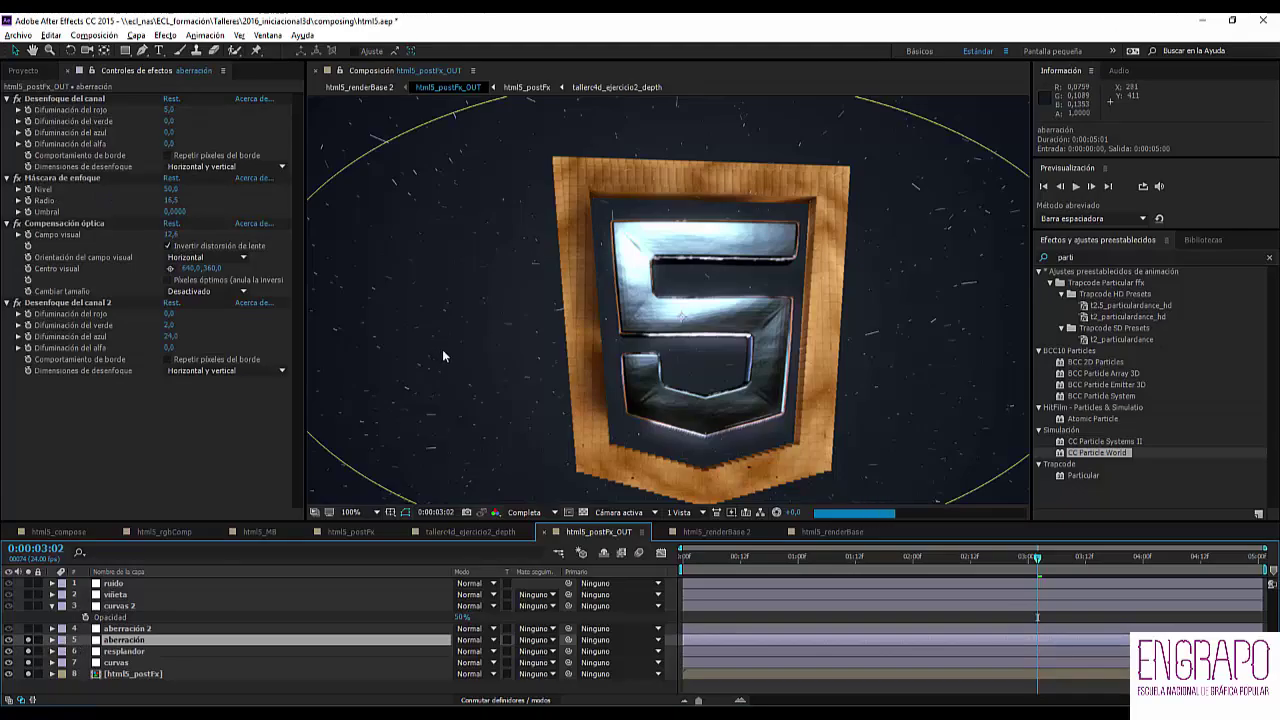
- Examine how the aberración layer affects the frame's outer corner, and select its first Desenfoque del canal effect
{"action": "scroll", "coordinate": [449, 348], "scroll_direction": "down", "scroll_amount": 2}
{"action": "left_click_drag", "start_coordinate": [443, 306], "coordinate": [460, 328]}
{"action": "scroll", "coordinate": [452, 301], "scroll_direction": "up", "scroll_amount": 2}
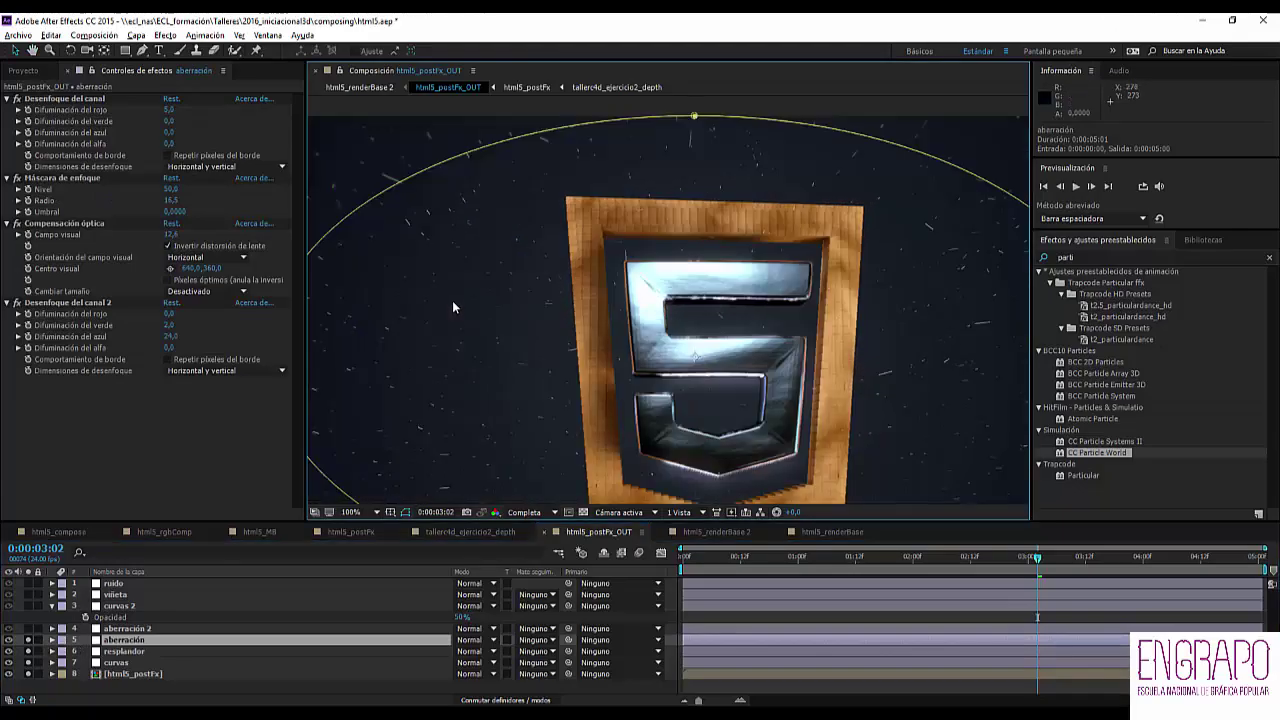
{"action": "left_click_drag", "start_coordinate": [424, 231], "coordinate": [566, 276]}
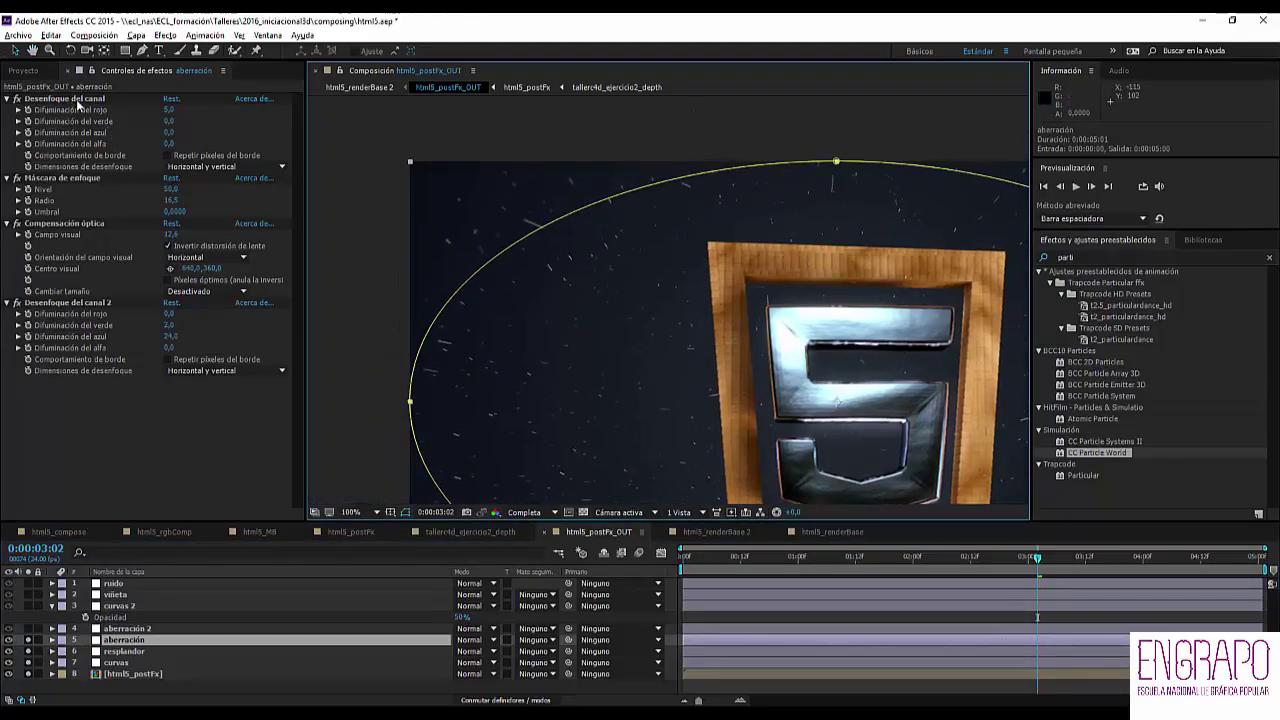
{"action": "left_click", "coordinate": [78, 100]}
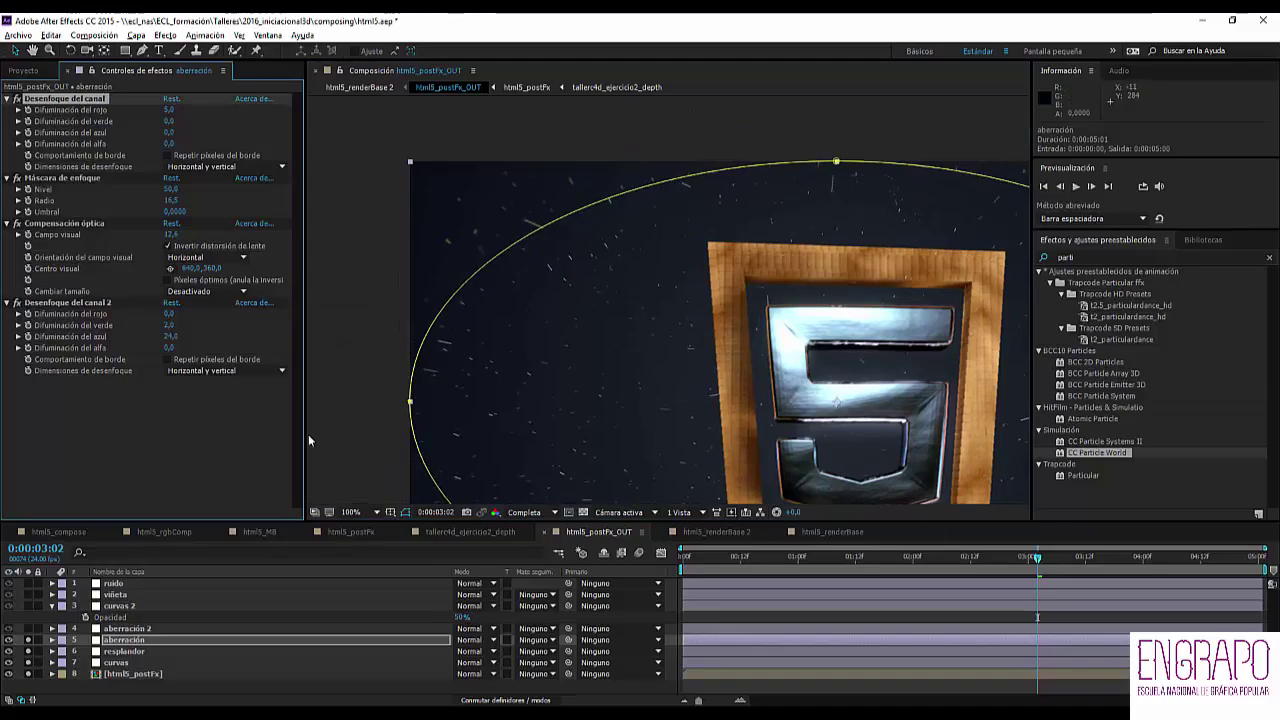
- Solo the aberración 2 layer as well, and examine its effects and the full masked frame
{"action": "left_click", "coordinate": [30, 630]}
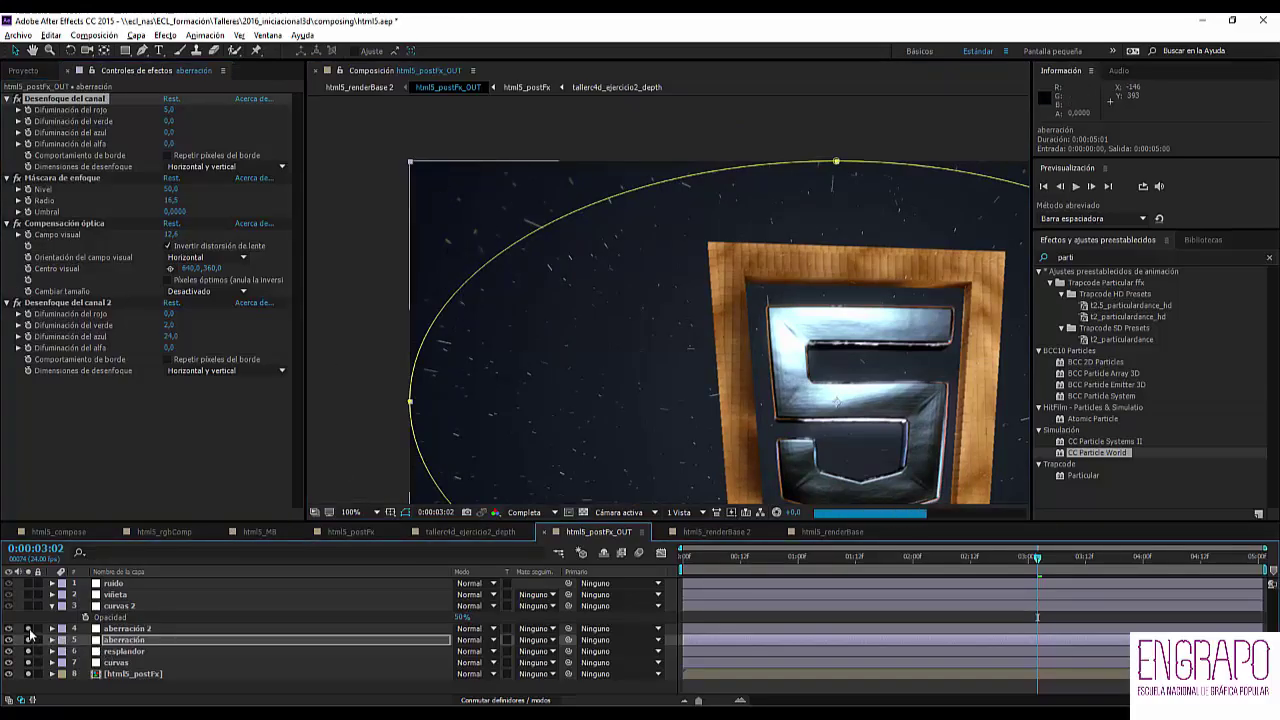
{"action": "left_click", "coordinate": [115, 629]}
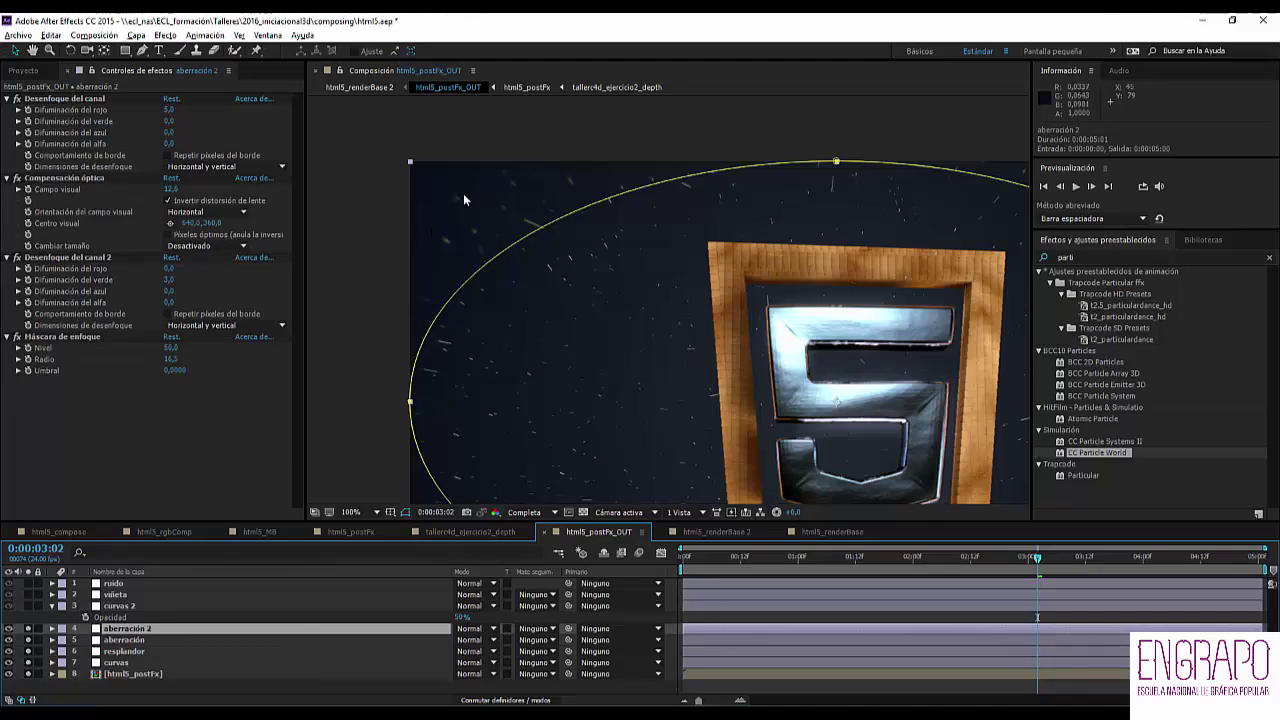
{"action": "scroll", "coordinate": [680, 265], "scroll_direction": "down", "scroll_amount": 1}
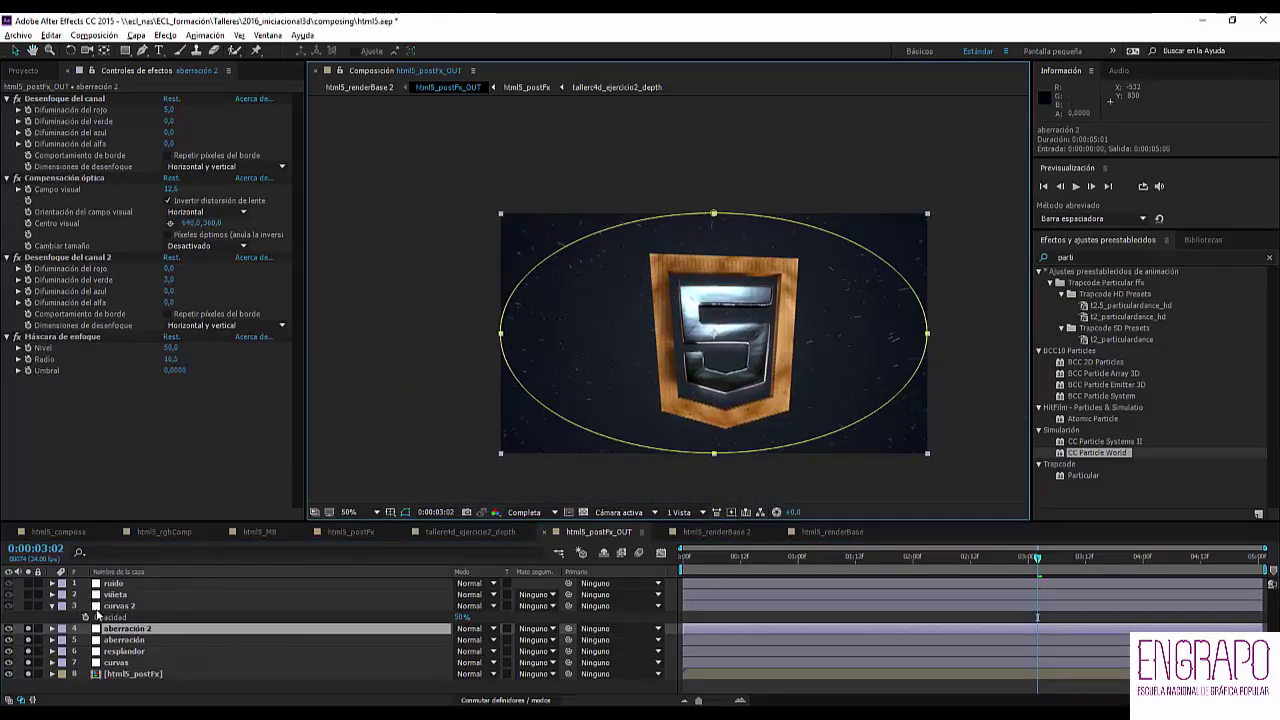
- Add curvas 2 to the soloed layers and examine its Curvas adjustment on the logo up close
{"action": "left_click", "coordinate": [60, 606]}
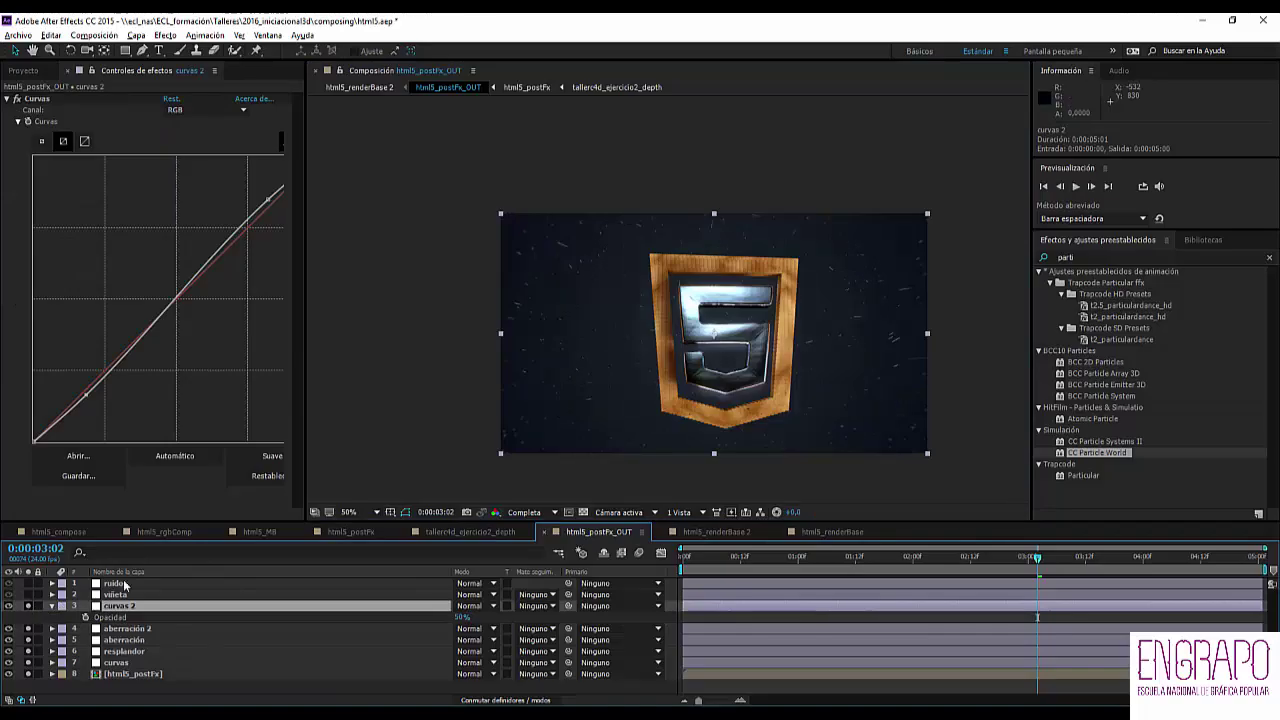
{"action": "scroll", "coordinate": [562, 370], "scroll_direction": "up", "scroll_amount": 3}
{"action": "scroll", "coordinate": [568, 380], "scroll_direction": "down", "scroll_amount": 1}
{"action": "left_click_drag", "start_coordinate": [526, 290], "coordinate": [538, 288]}
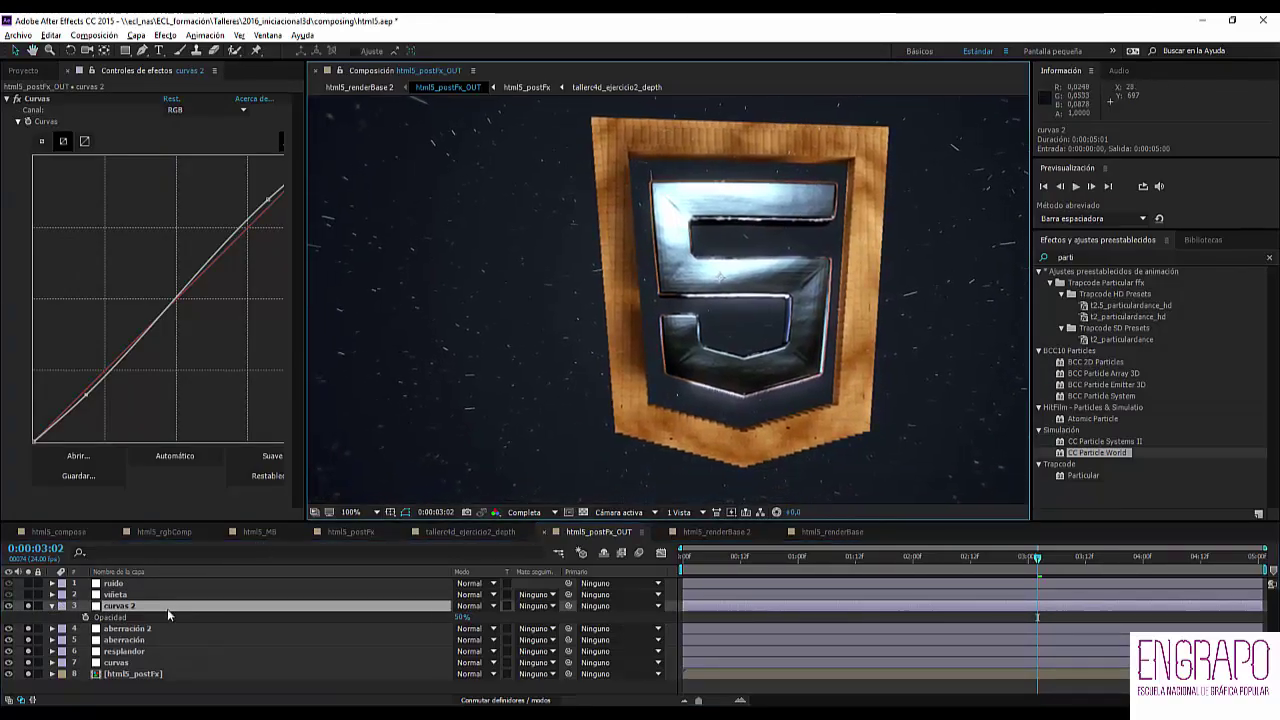
- Solo the viñeta layer too, and examine its effects and elliptical mask over the whole frame
{"action": "left_click", "coordinate": [100, 596]}
{"action": "left_click", "coordinate": [30, 595]}
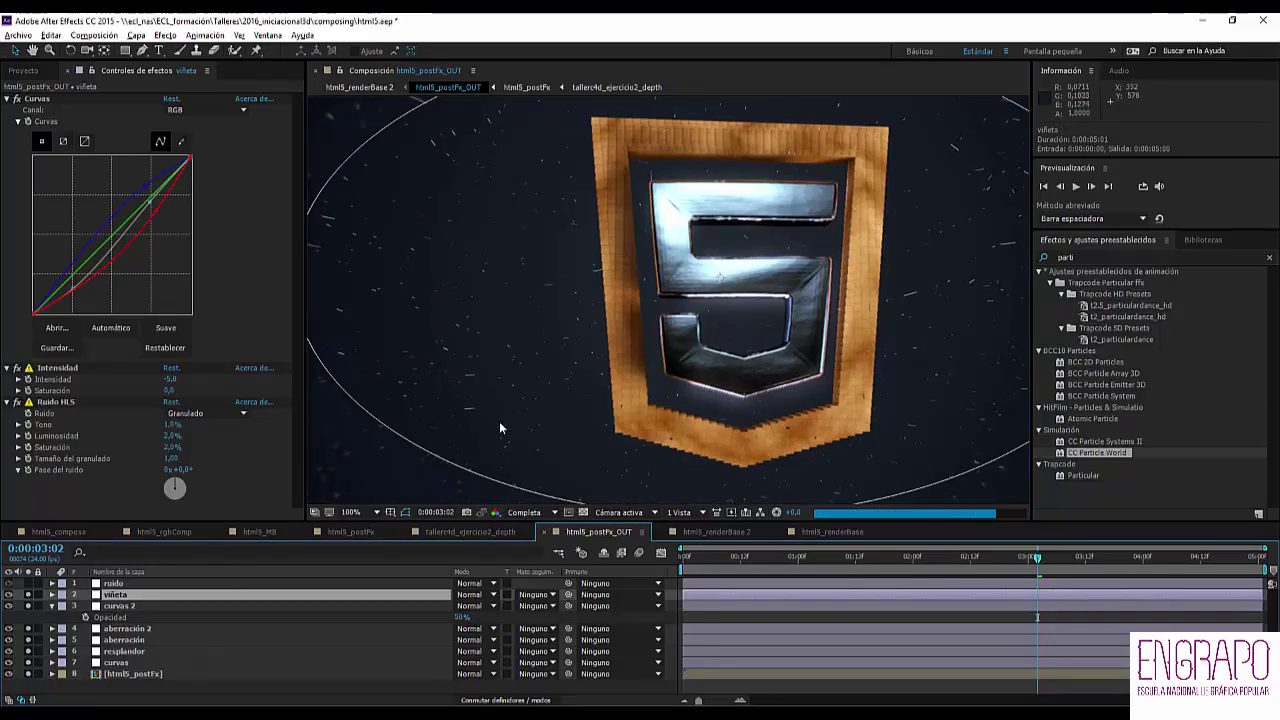
{"action": "scroll", "coordinate": [544, 391], "scroll_direction": "down", "scroll_amount": 2}
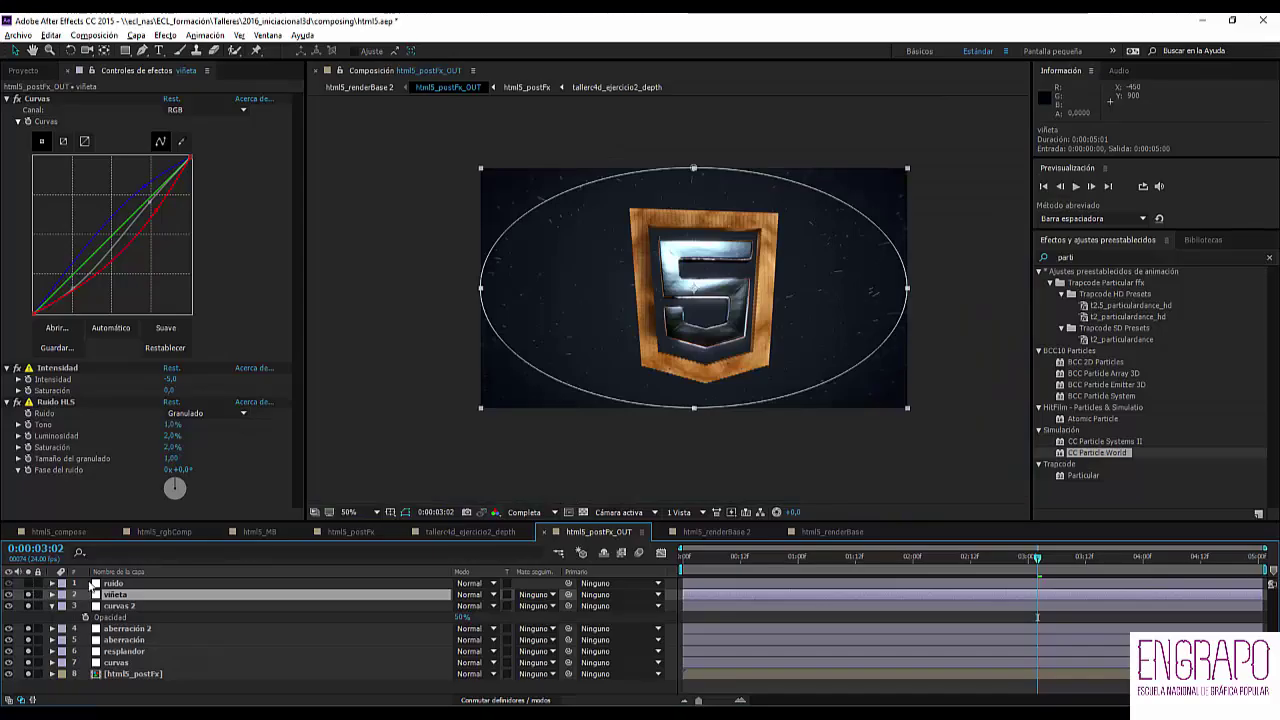
- Solo the ruido layer, examine its Ruido HLS grain up close beside the wooden frame, and turn off solo on all layers
{"action": "left_click", "coordinate": [93, 585]}
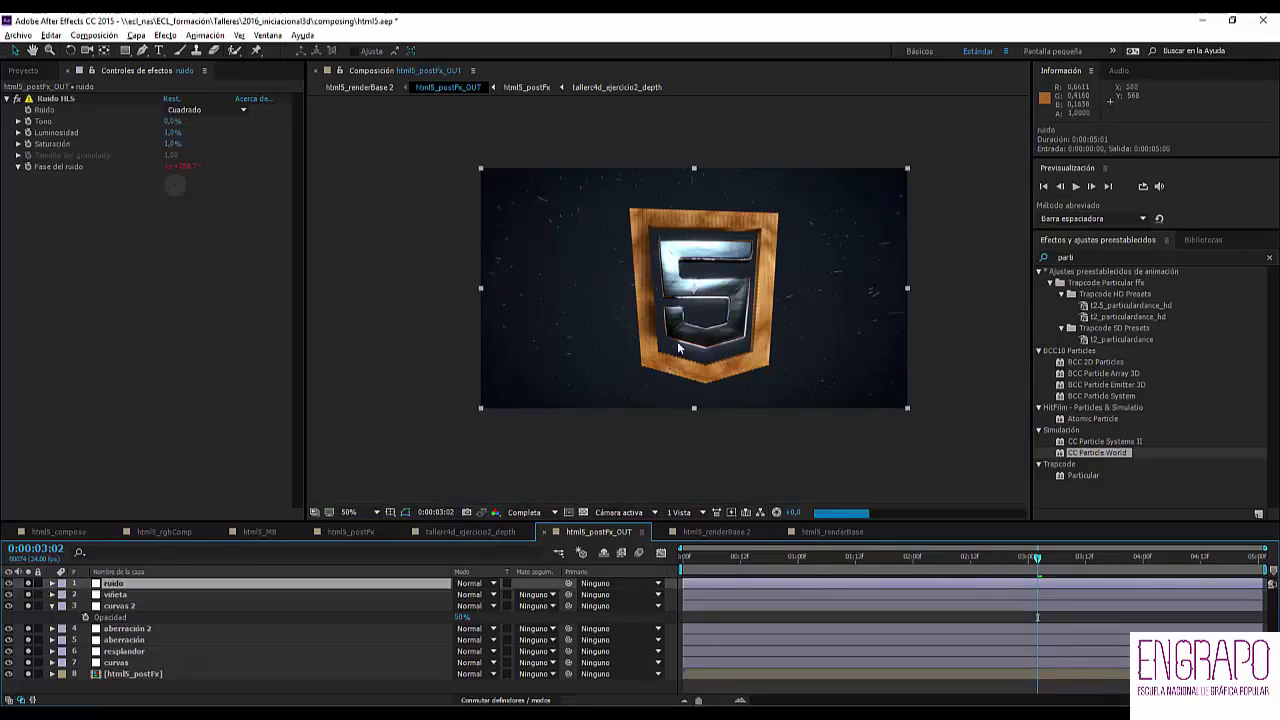
{"action": "scroll", "coordinate": [600, 322], "scroll_direction": "up", "scroll_amount": 2}
{"action": "scroll", "coordinate": [500, 355], "scroll_direction": "up", "scroll_amount": 1}
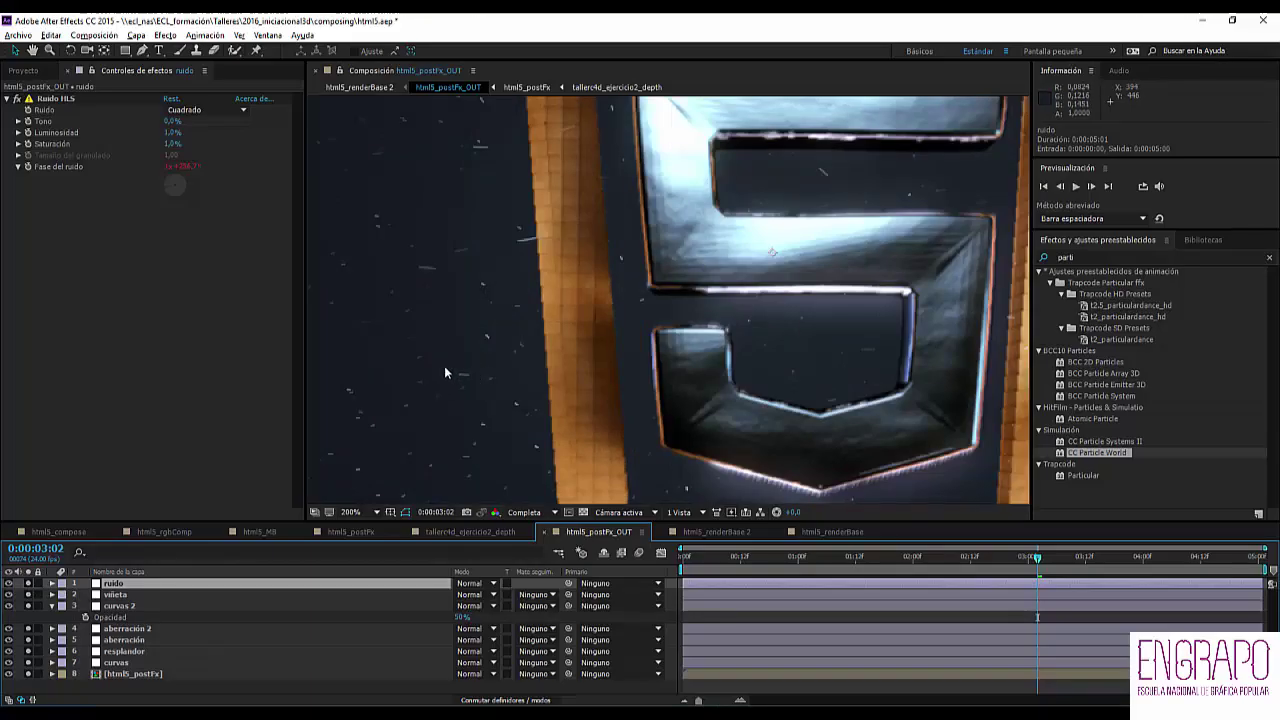
{"action": "scroll", "coordinate": [455, 365], "scroll_direction": "up", "scroll_amount": 1}
{"action": "scroll", "coordinate": [430, 380], "scroll_direction": "up", "scroll_amount": 1}
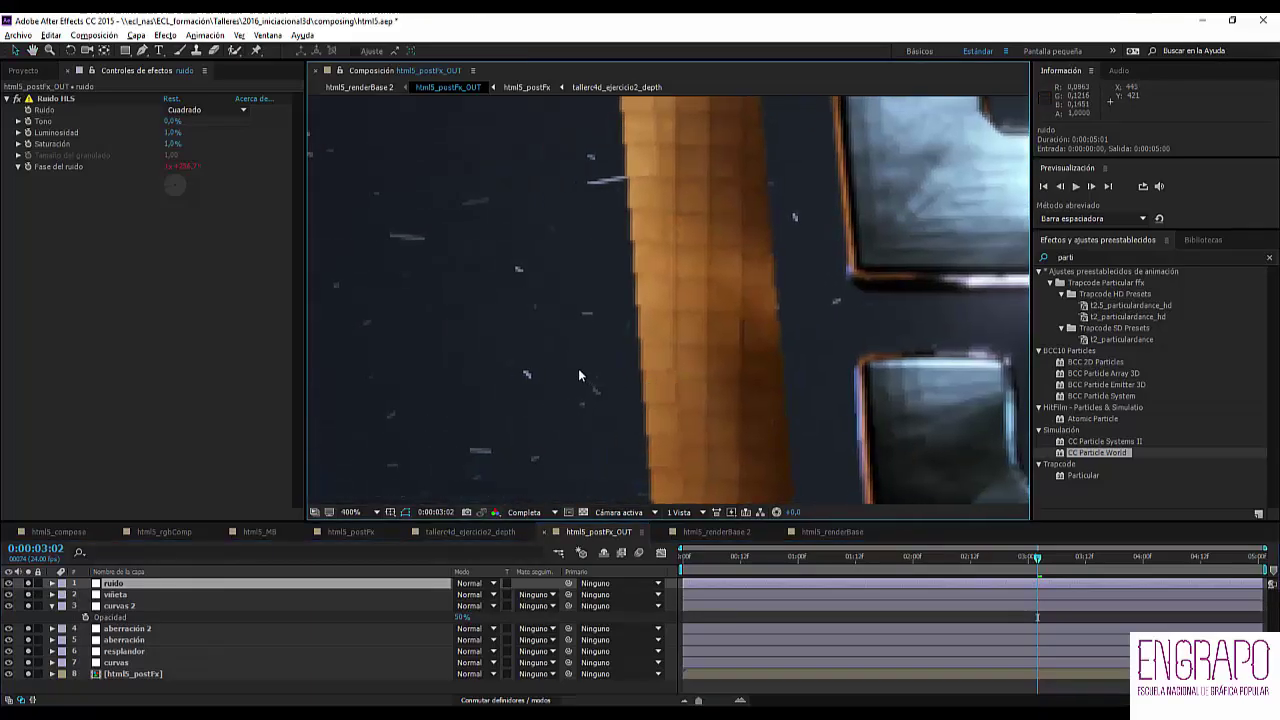
{"action": "scroll", "coordinate": [578, 375], "scroll_direction": "down", "scroll_amount": 4}
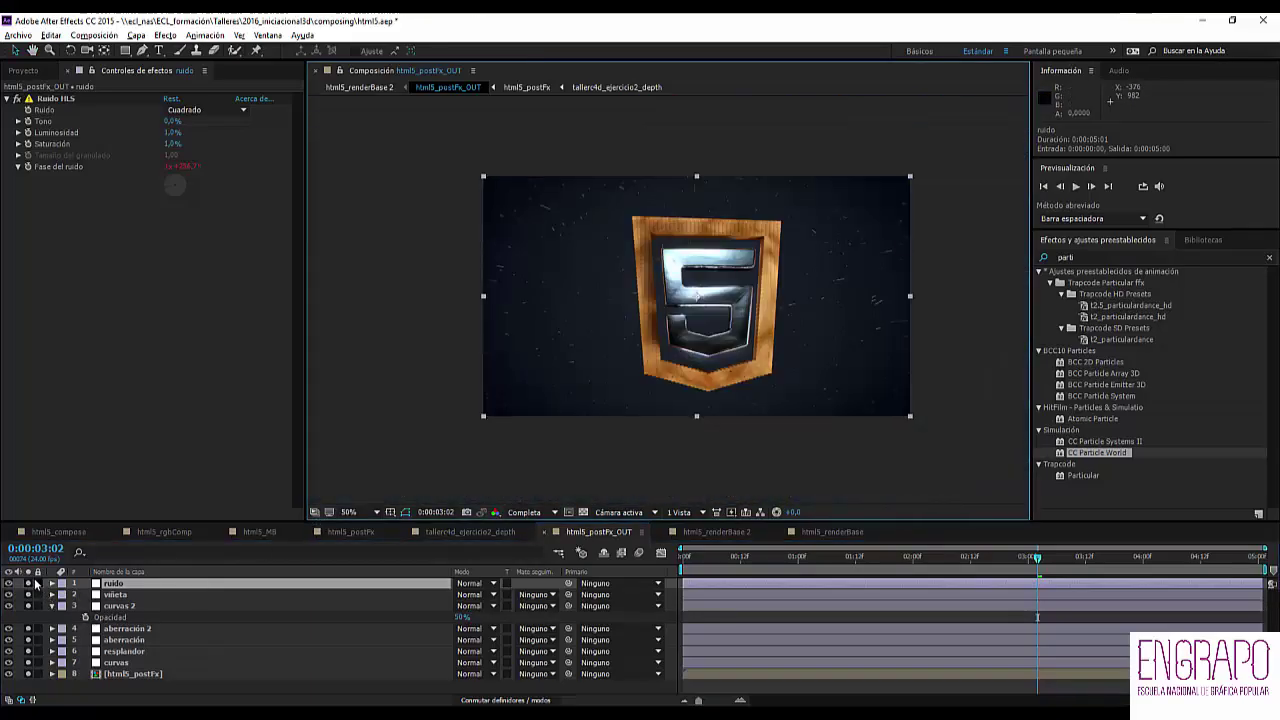
{"action": "left_click_drag", "start_coordinate": [28, 583], "coordinate": [28, 673]}
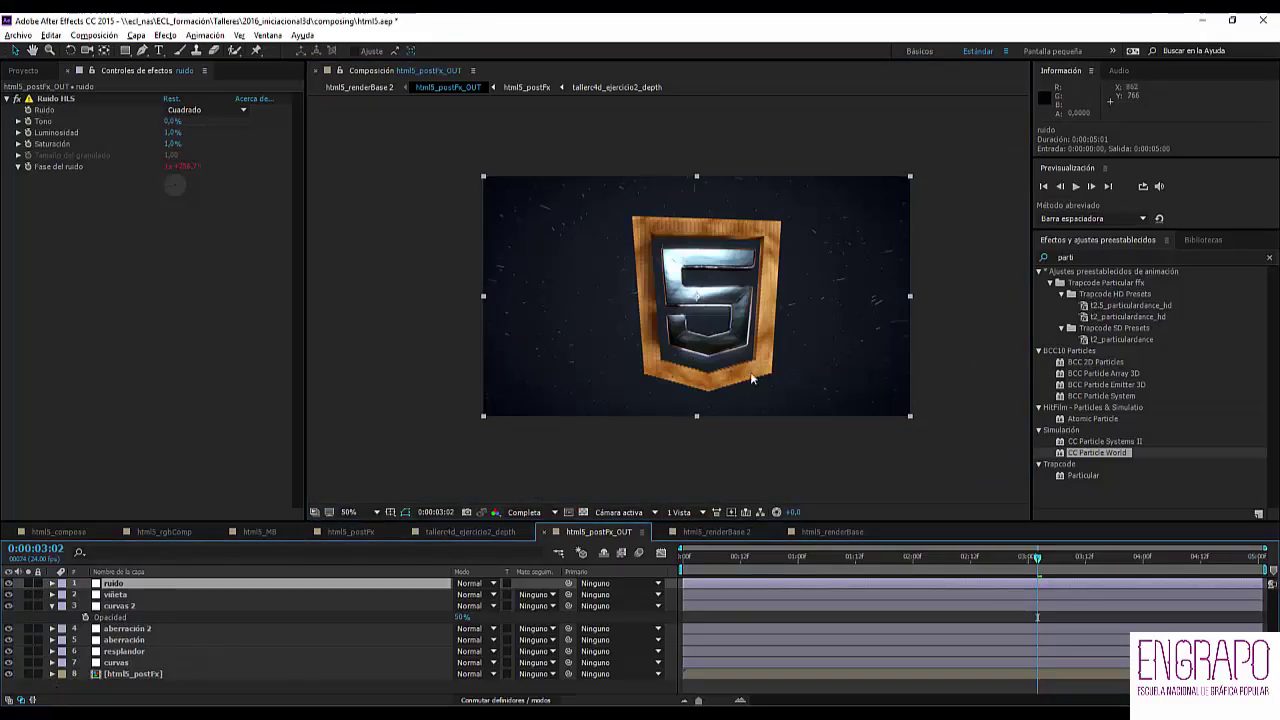
- Examine the finished logo frame, and review the html5_renderBase, html5_rgbComp and html5_MB compositions in order
{"action": "scroll", "coordinate": [740, 420], "scroll_direction": "up", "scroll_amount": 2}
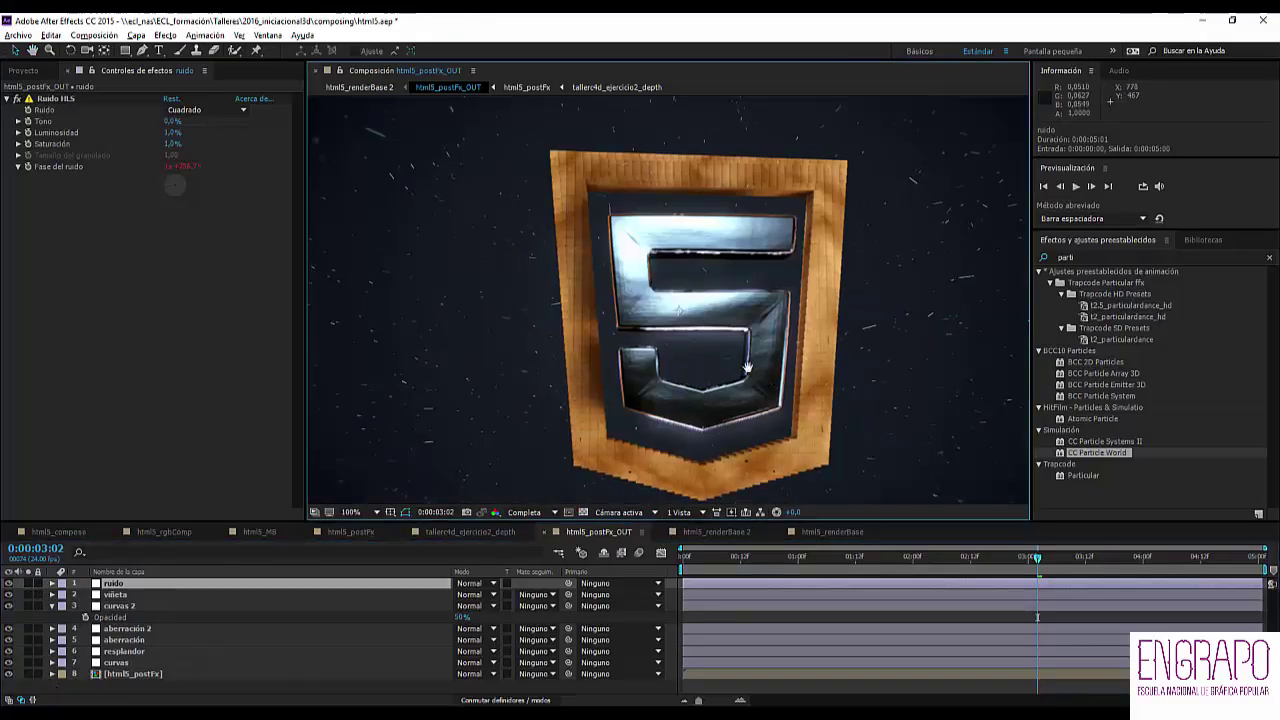
{"action": "scroll", "coordinate": [681, 362], "scroll_direction": "down", "scroll_amount": 1}
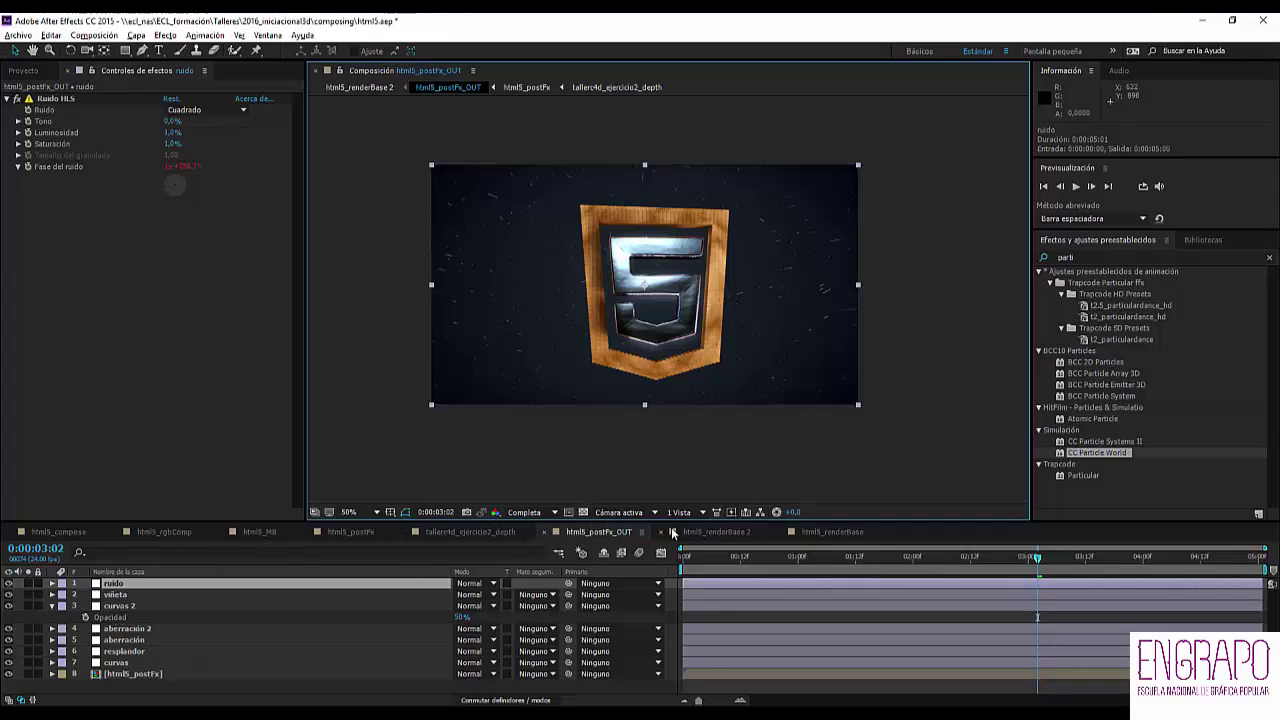
{"action": "left_click", "coordinate": [706, 534]}
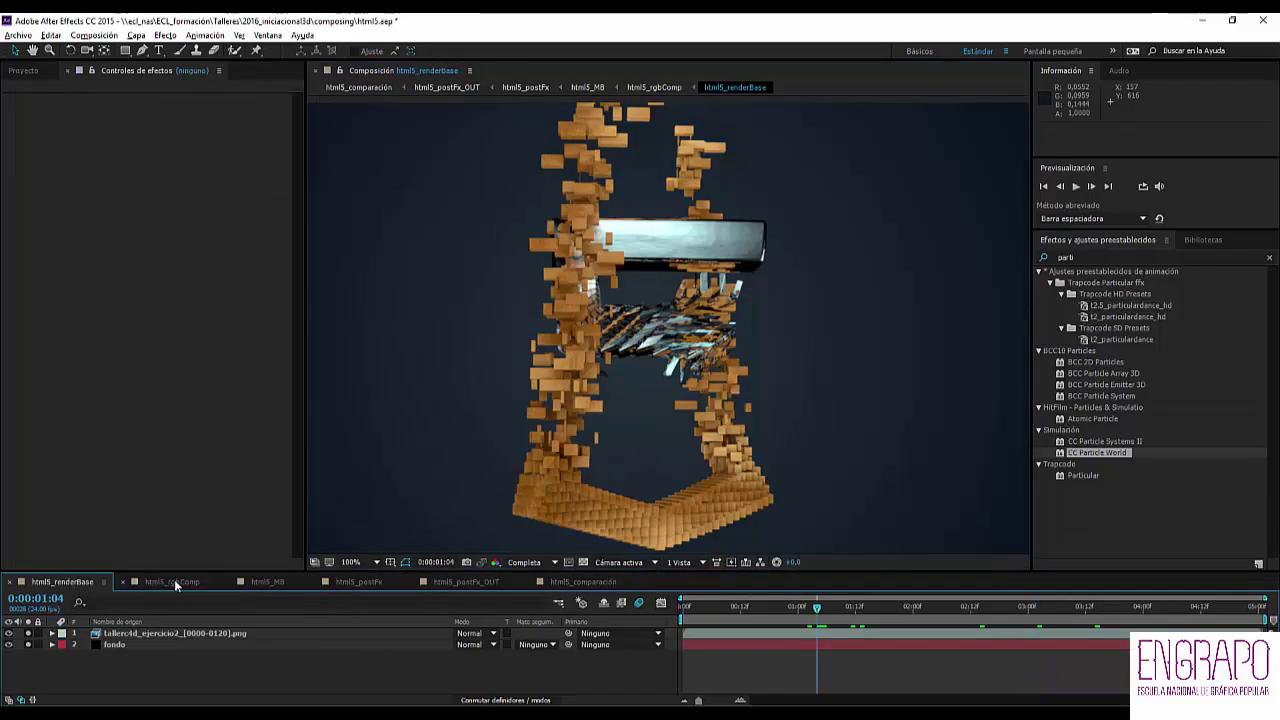
{"action": "left_click", "coordinate": [174, 581]}
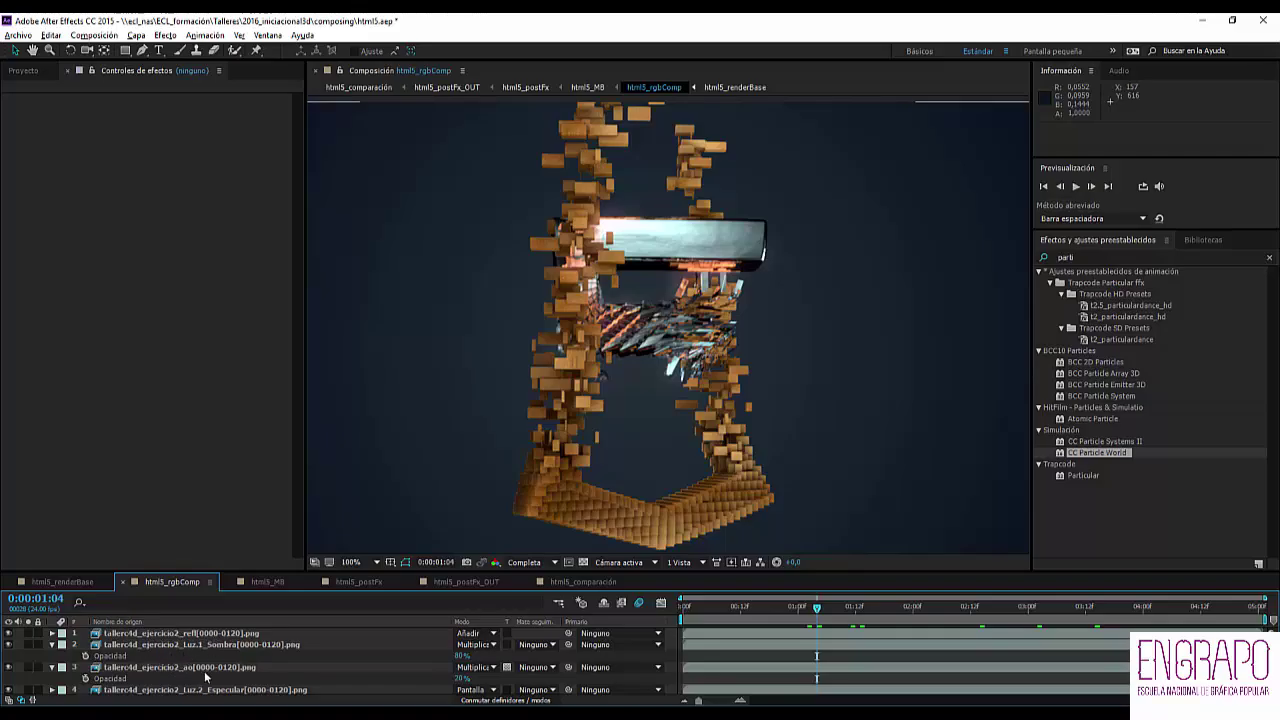
{"action": "left_click", "coordinate": [258, 585]}
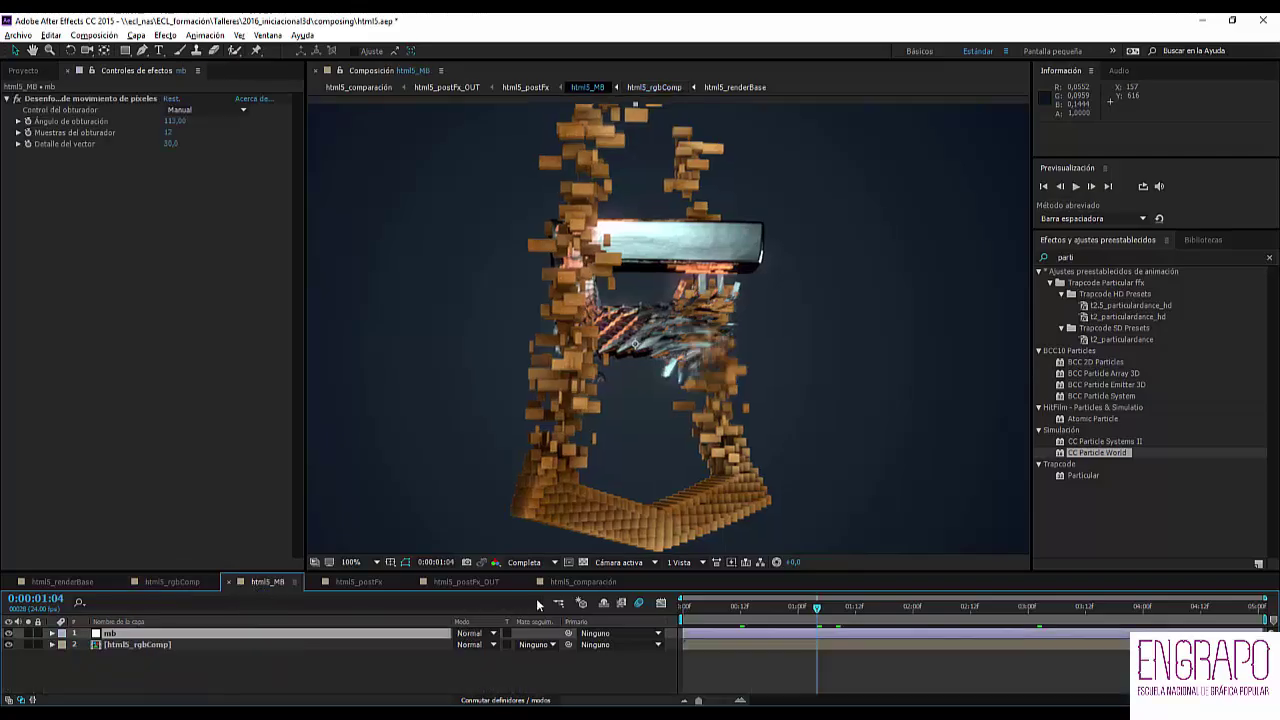
- Review the html5_postFx composition with its depth layer's properties collapsed, and compare it with html5_postFx_OUT
{"action": "left_click", "coordinate": [361, 581]}
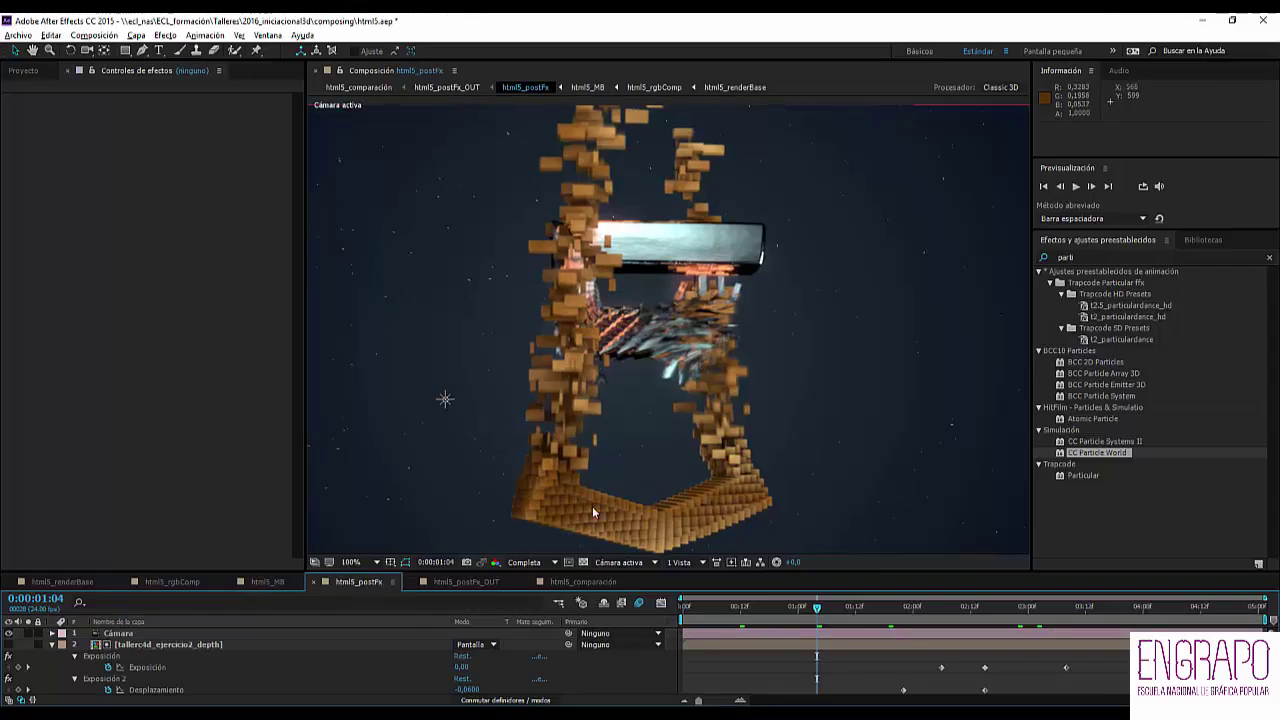
{"action": "left_click", "coordinate": [52, 644]}
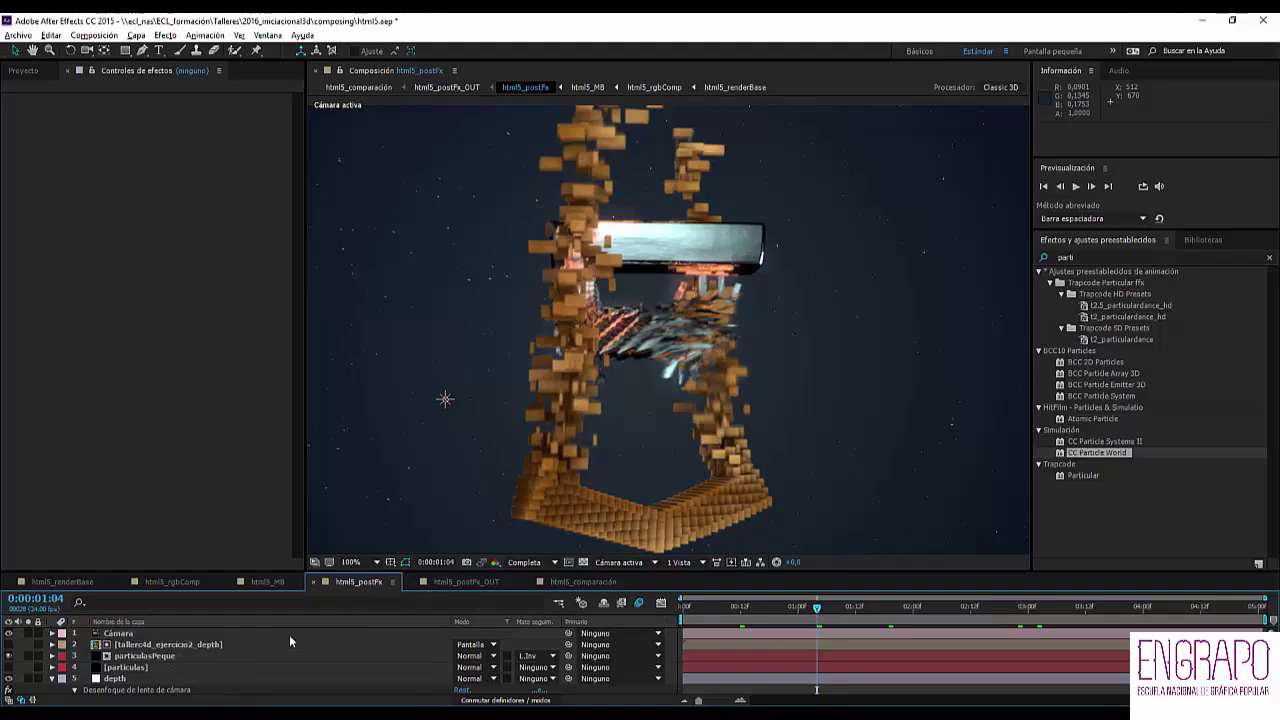
{"action": "left_click", "coordinate": [460, 582]}
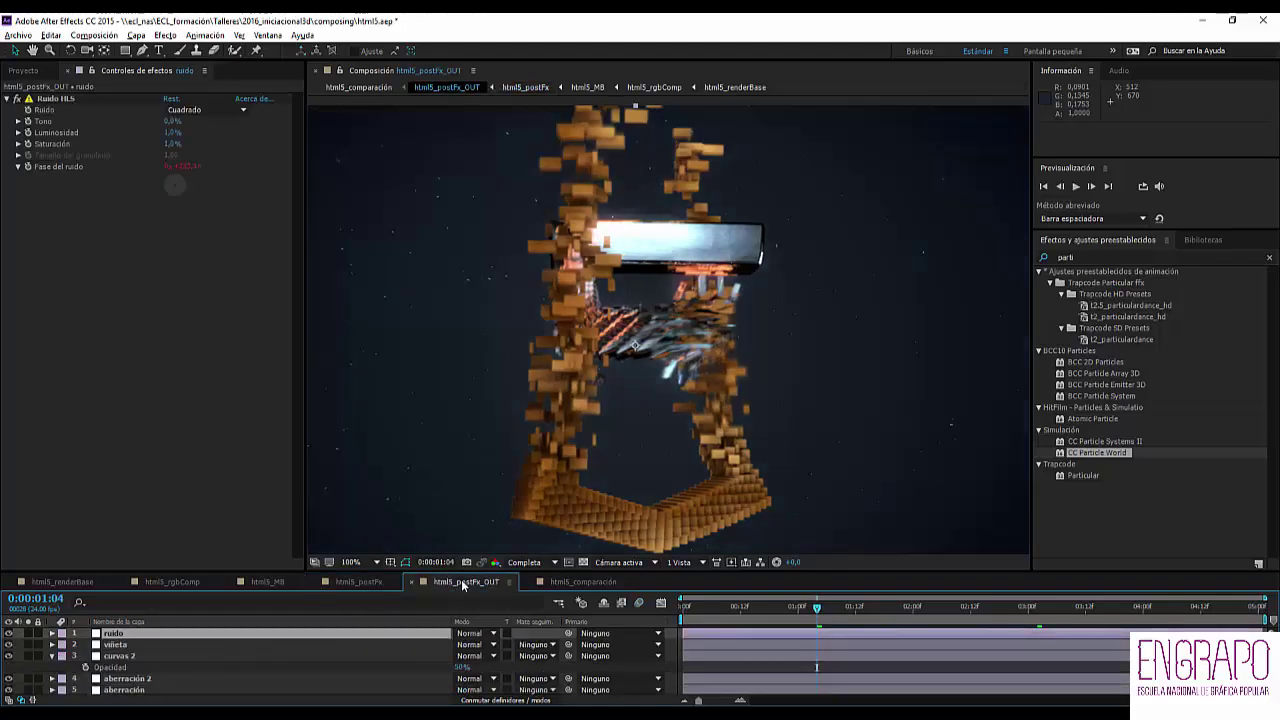
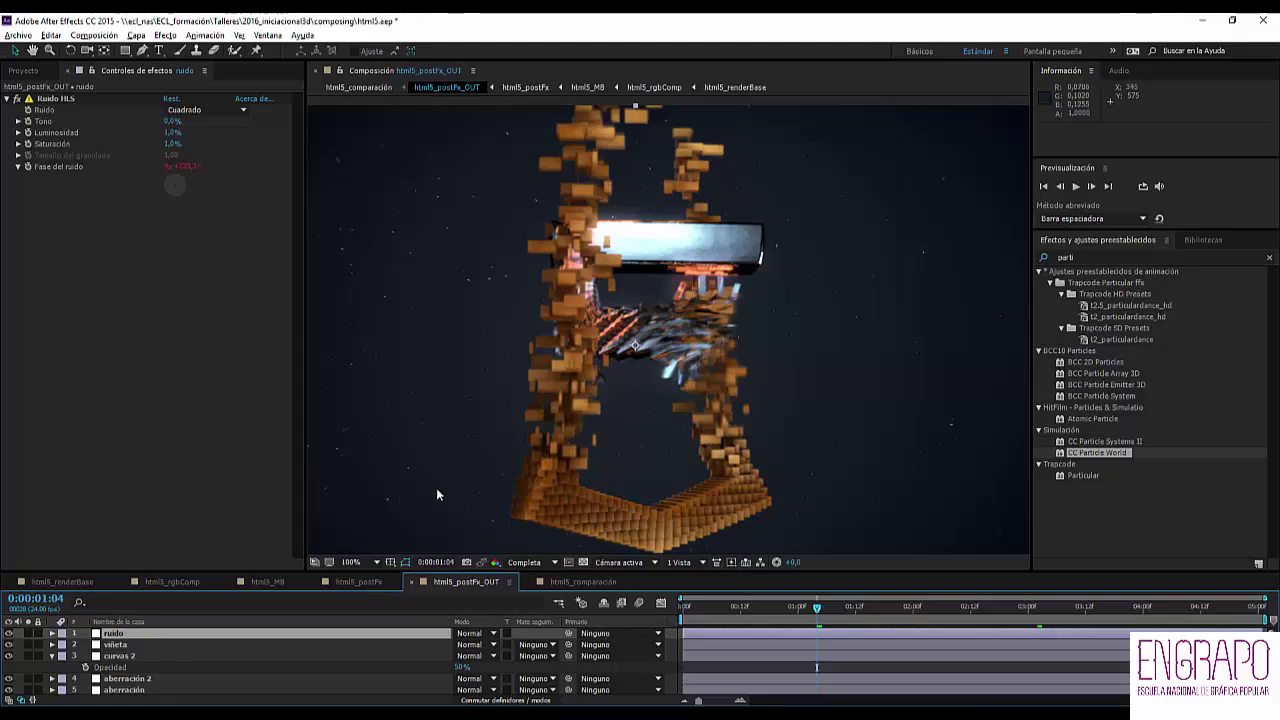
{"action": "scroll", "coordinate": [523, 424], "scroll_direction": "down", "scroll_amount": 2}
{"action": "scroll", "coordinate": [600, 436], "scroll_direction": "up", "scroll_amount": 2}
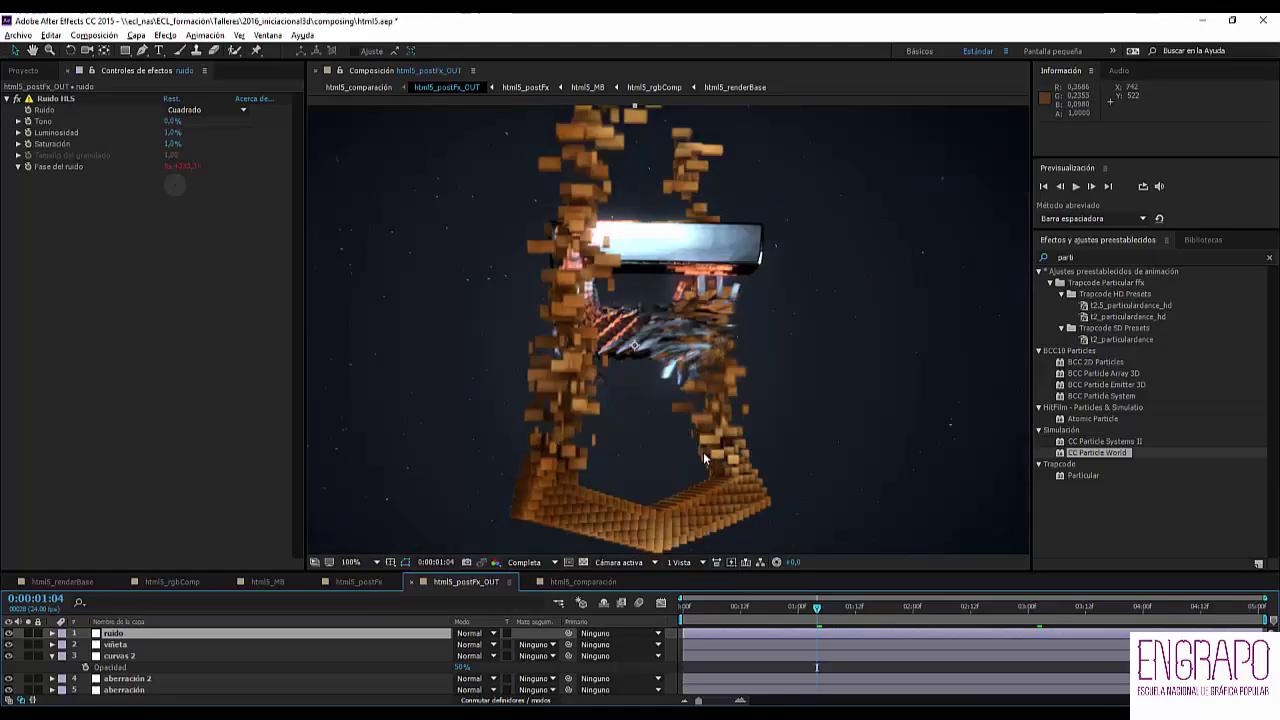
- Switch to Cinema 4D, enlarge the content browser and open the Visualize folder of the Preestablecidos library
{"action": "key", "text": "alt+Tab"}
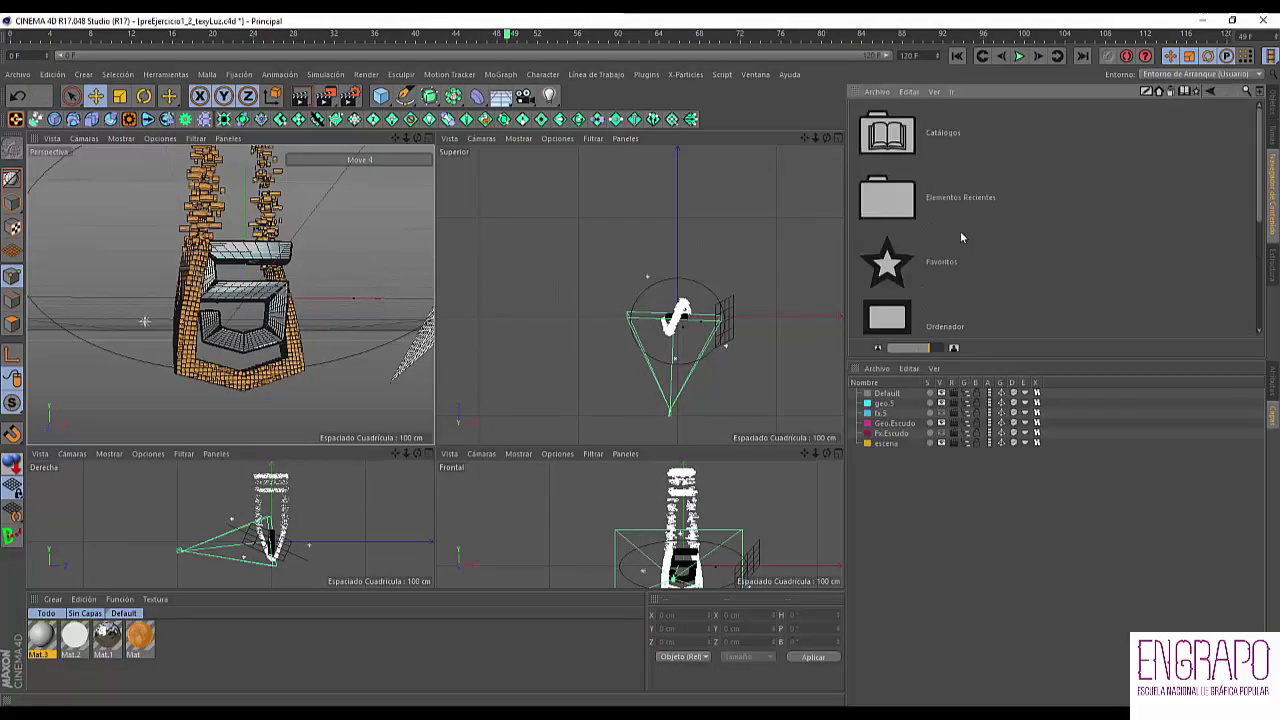
{"action": "left_click_drag", "start_coordinate": [982, 366], "coordinate": [982, 555]}
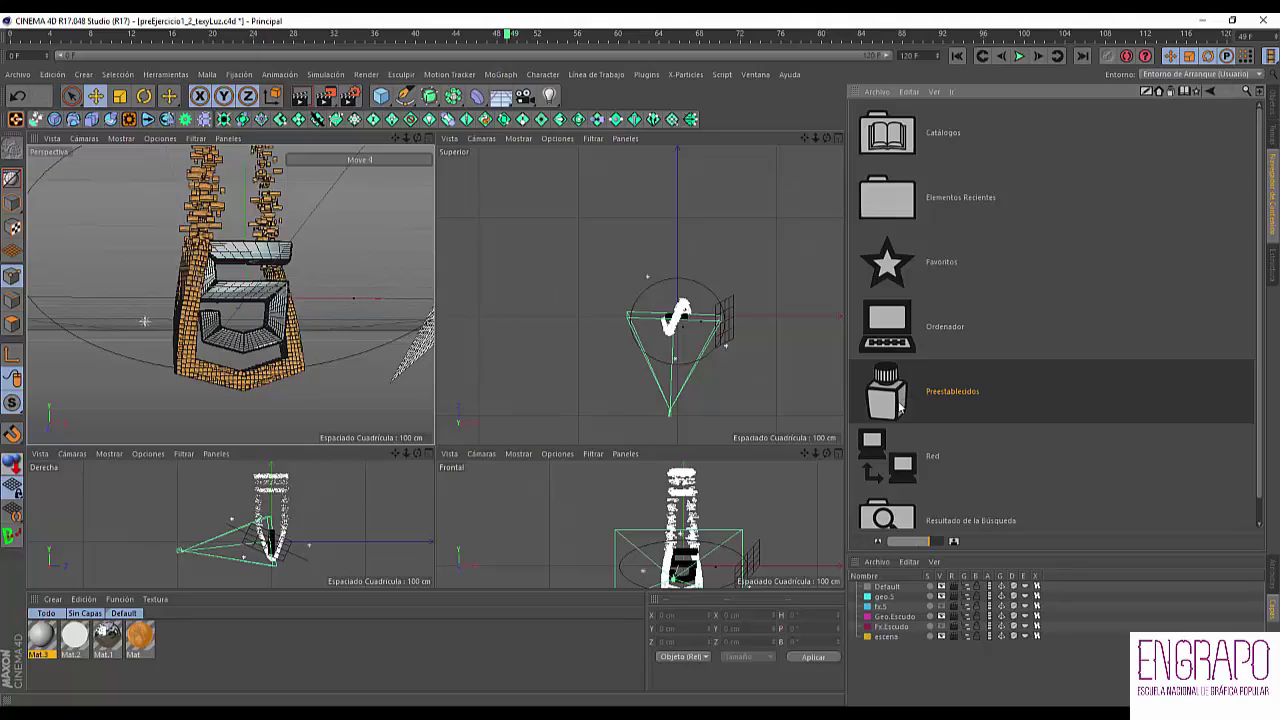
{"action": "double_click", "coordinate": [907, 404]}
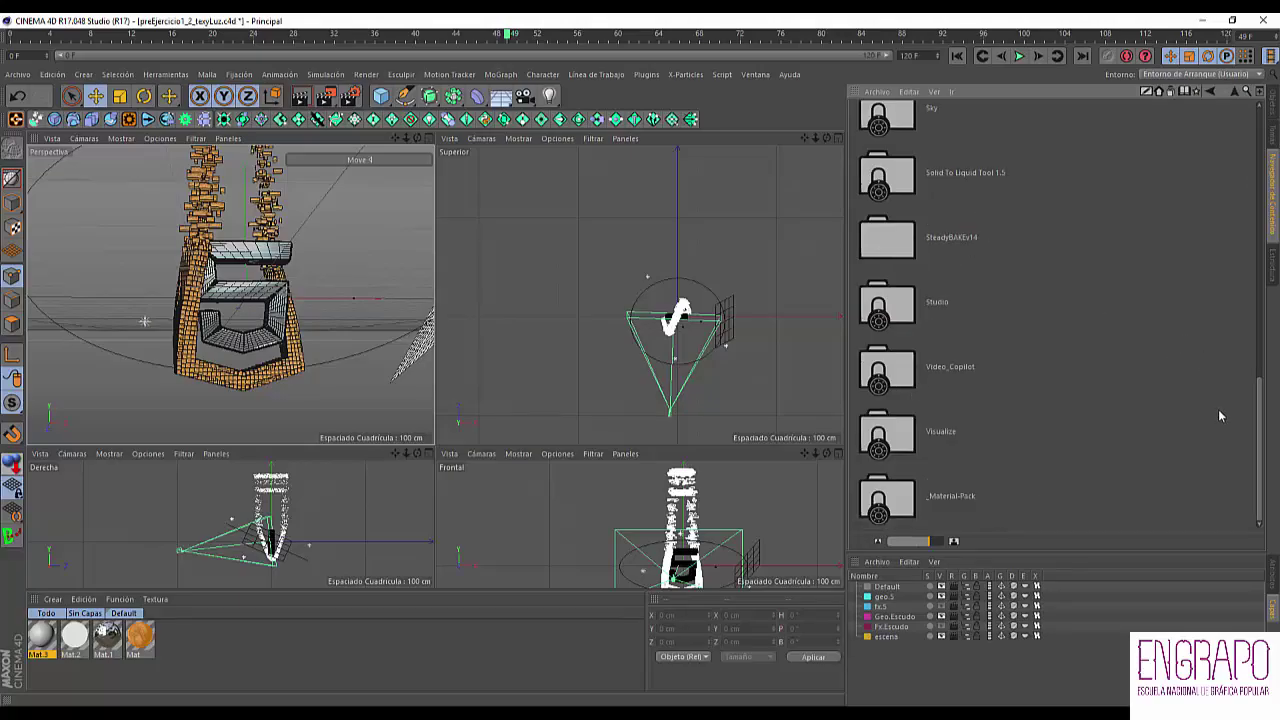
{"action": "left_click_drag", "start_coordinate": [1259, 408], "coordinate": [975, 453]}
{"action": "left_click", "coordinate": [896, 452]}
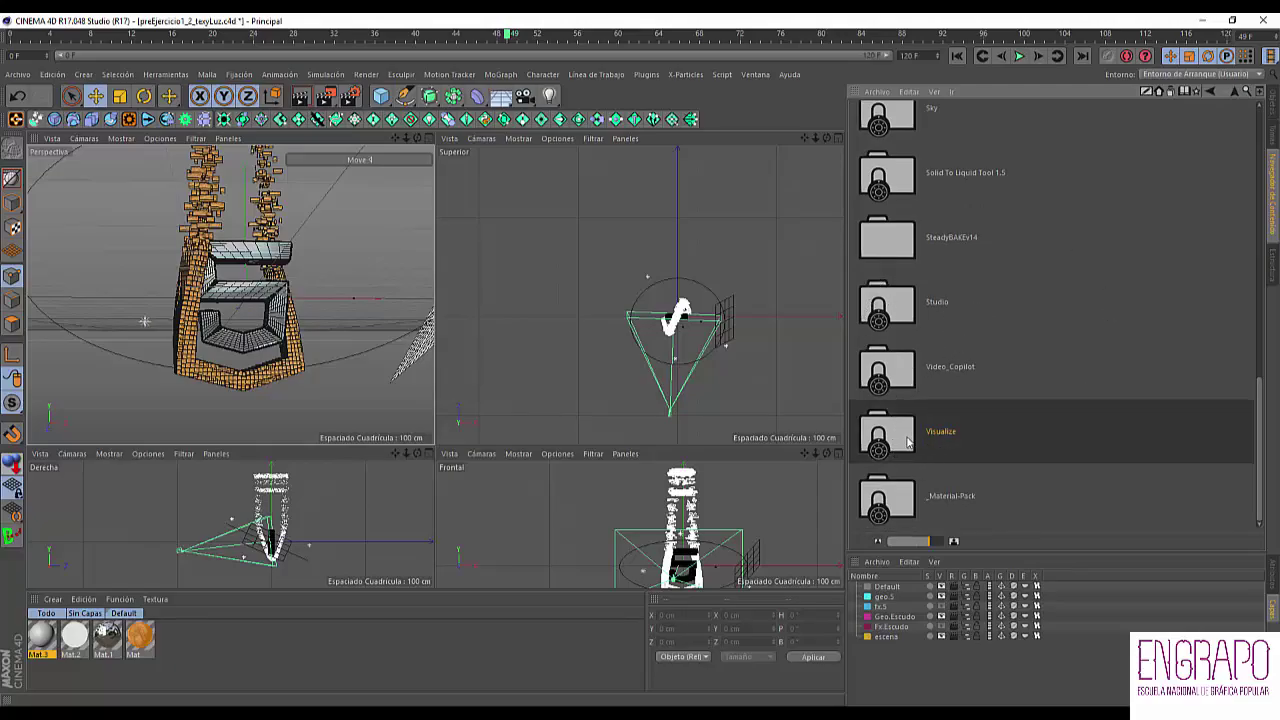
{"action": "double_click", "coordinate": [901, 443]}
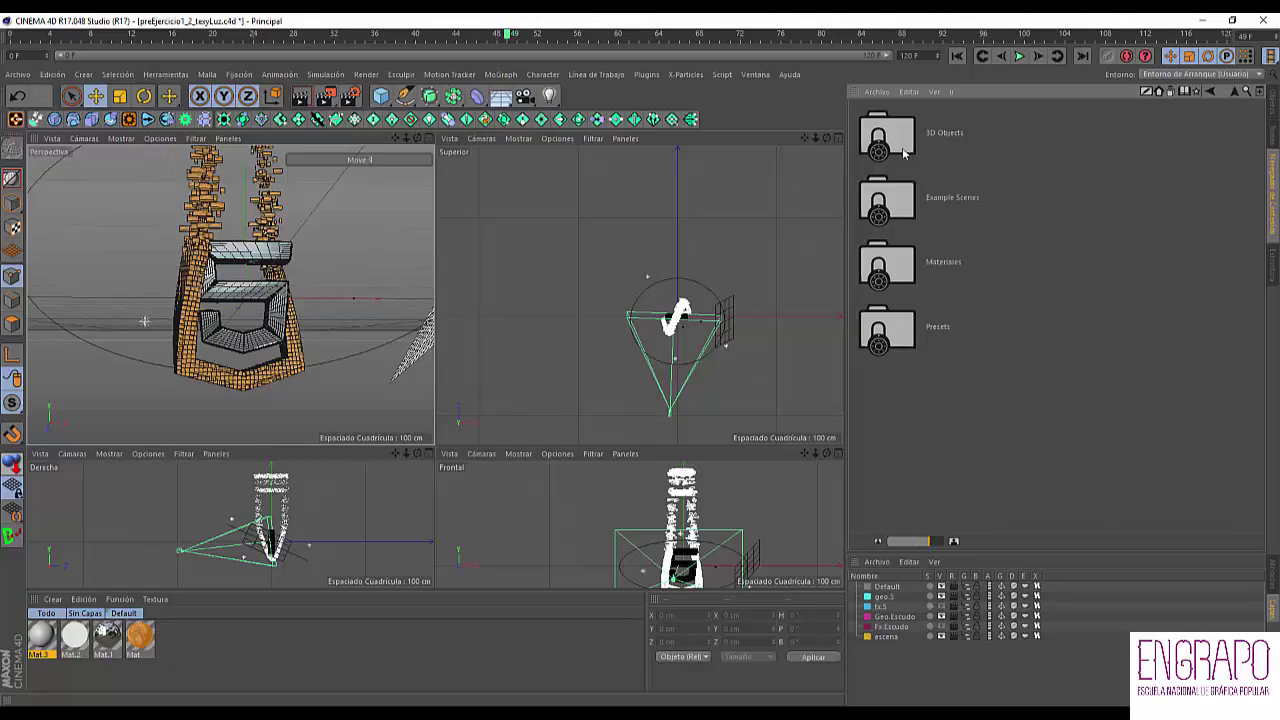
- Open the Soda - Can.c4d scene from the Packaging folder of Example Scenes
{"action": "double_click", "coordinate": [897, 211]}
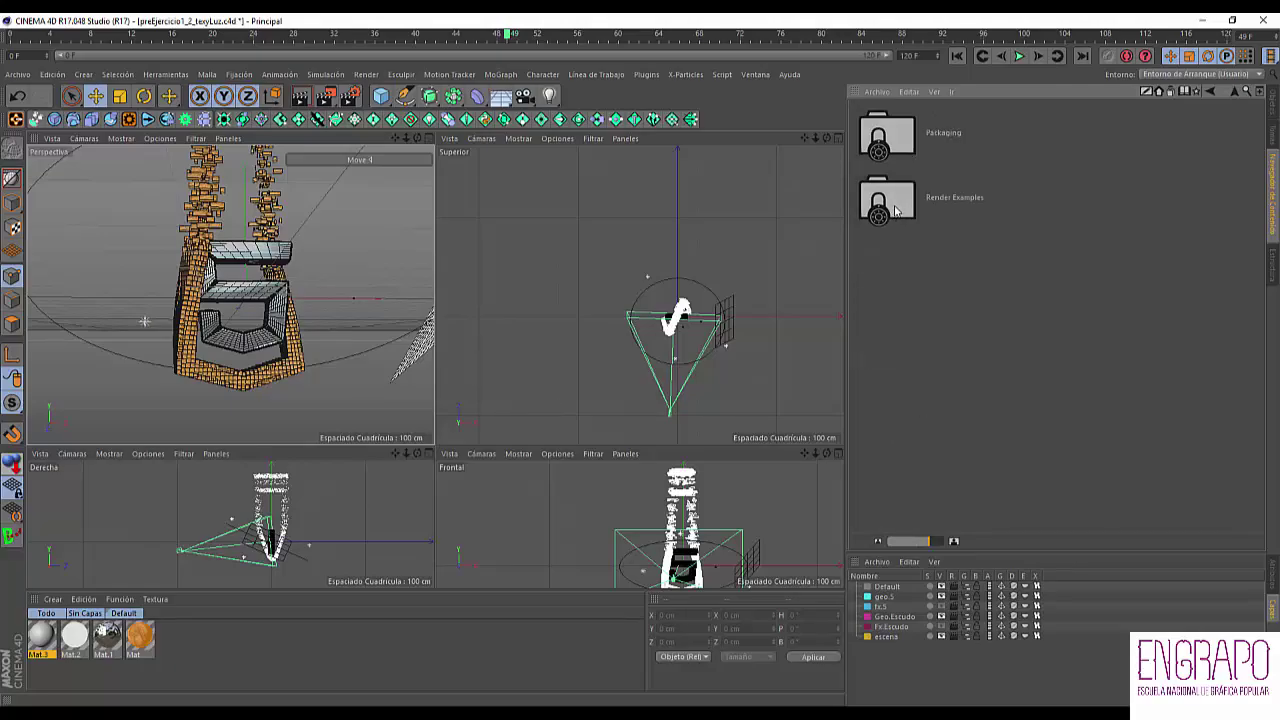
{"action": "double_click", "coordinate": [905, 145]}
{"action": "double_click", "coordinate": [912, 137]}
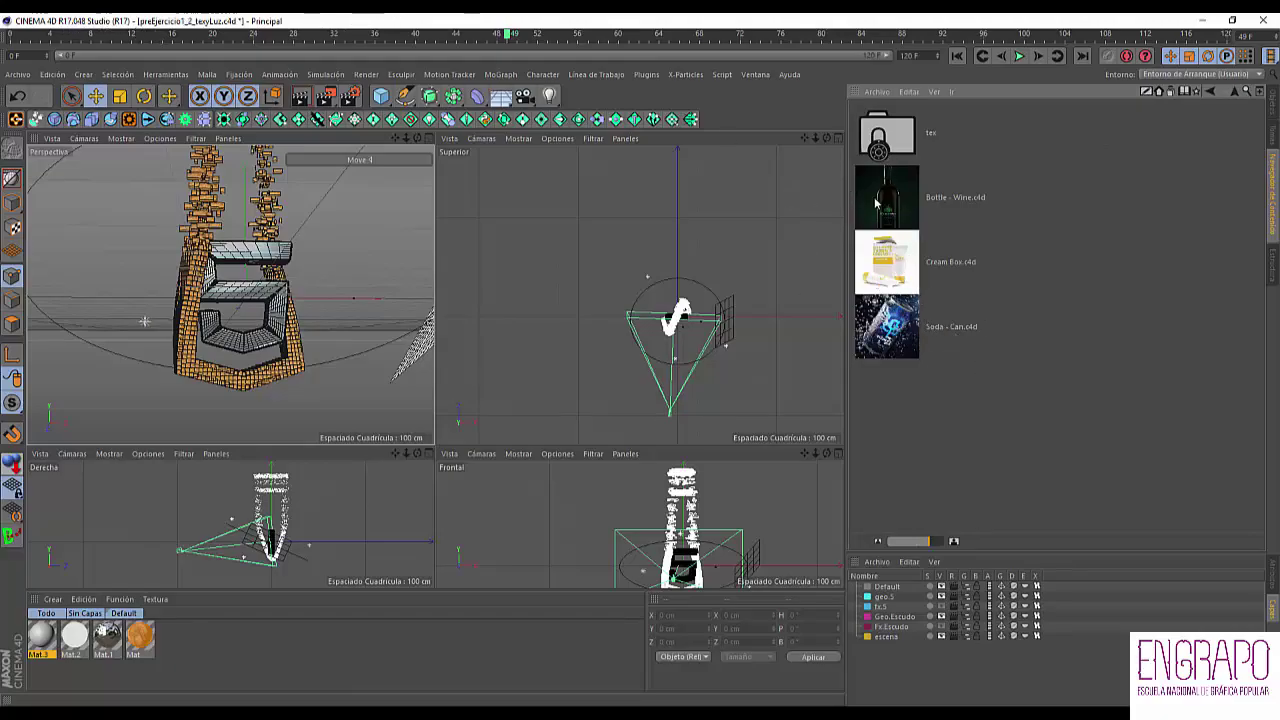
{"action": "double_click", "coordinate": [902, 304]}
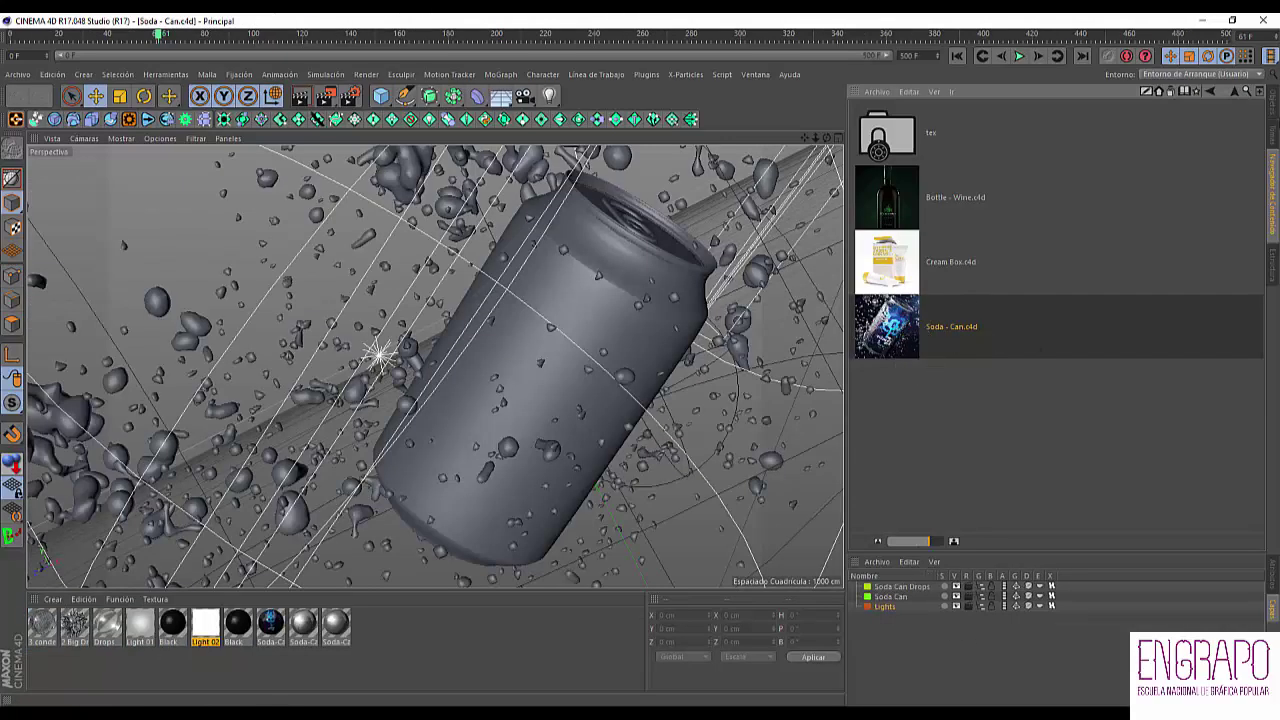
- Select the scene's Camera, switch to the four-view layout and show its attributes in an enlarged area
{"action": "left_click", "coordinate": [1274, 110]}
{"action": "left_click", "coordinate": [884, 201]}
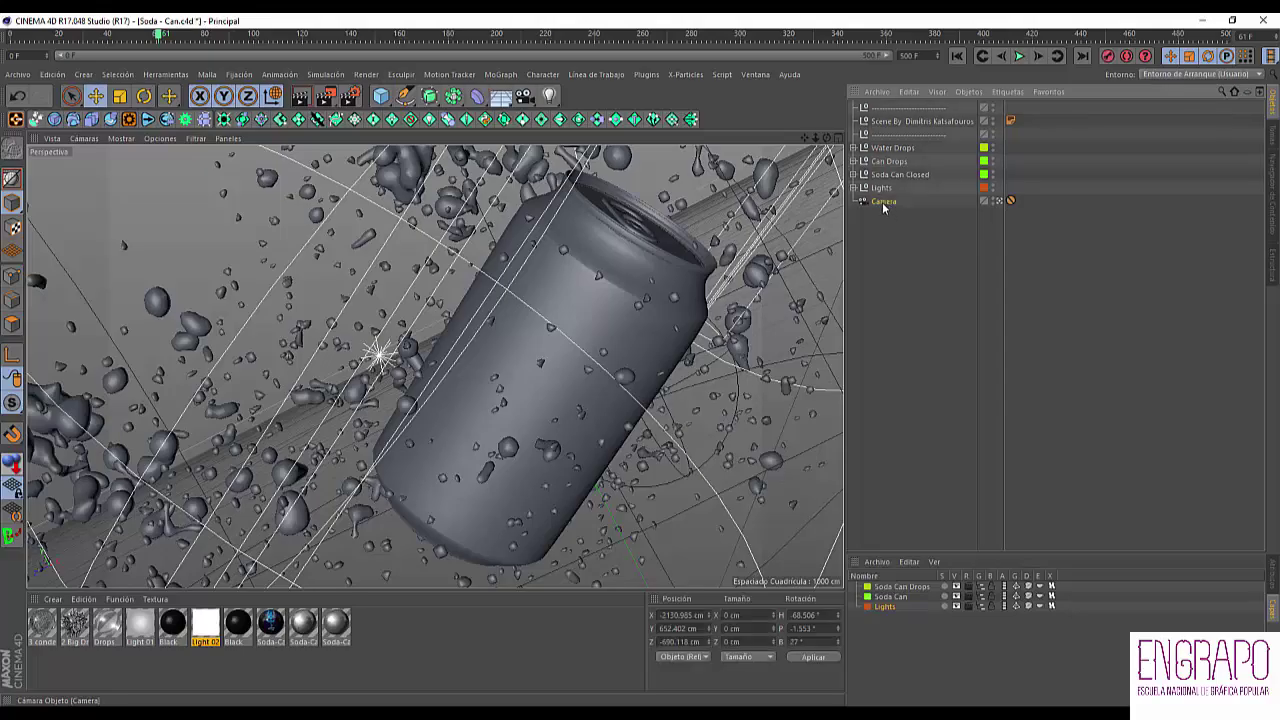
{"action": "left_click", "coordinate": [806, 186]}
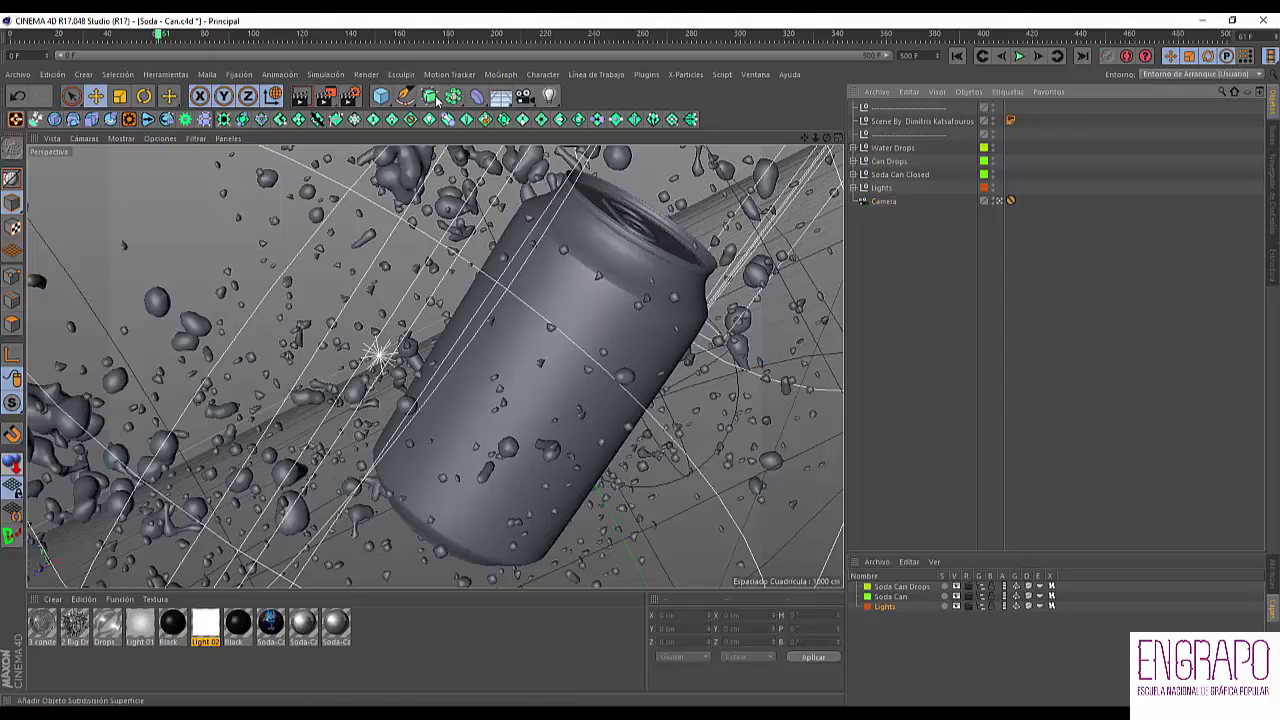
{"action": "left_click", "coordinate": [884, 202]}
{"action": "key", "text": "F5"}
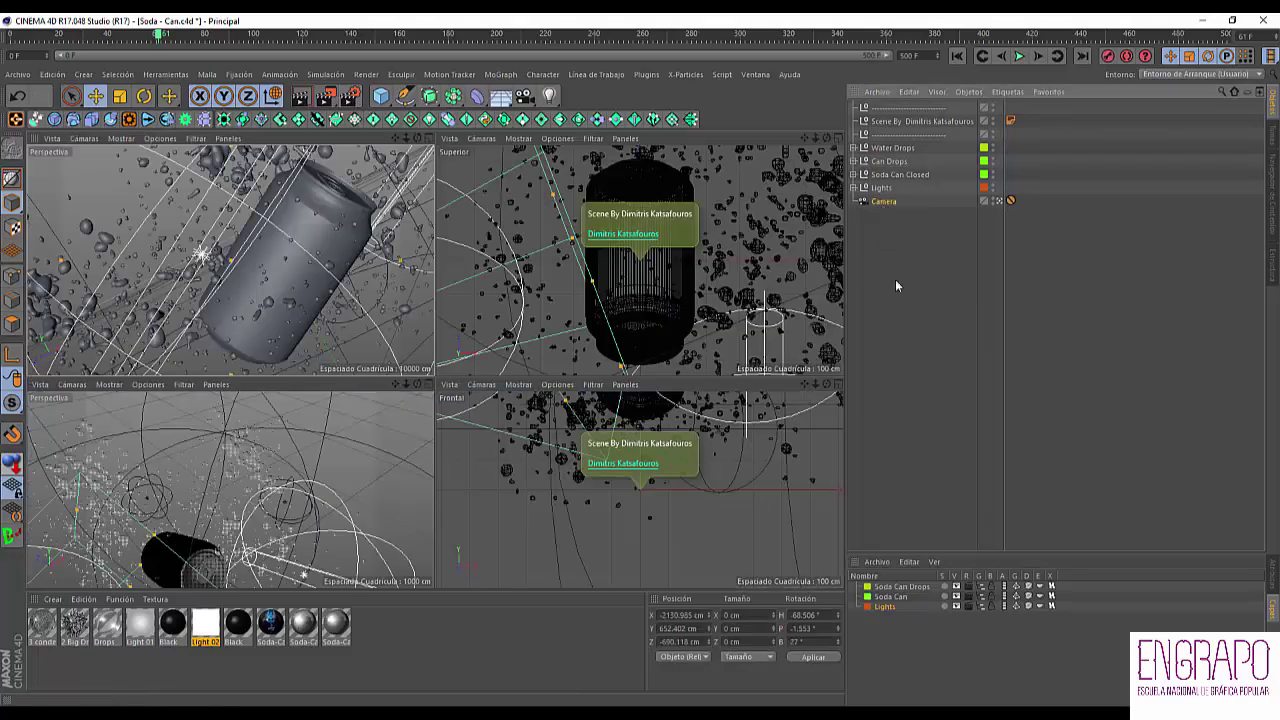
{"action": "left_click", "coordinate": [1274, 574]}
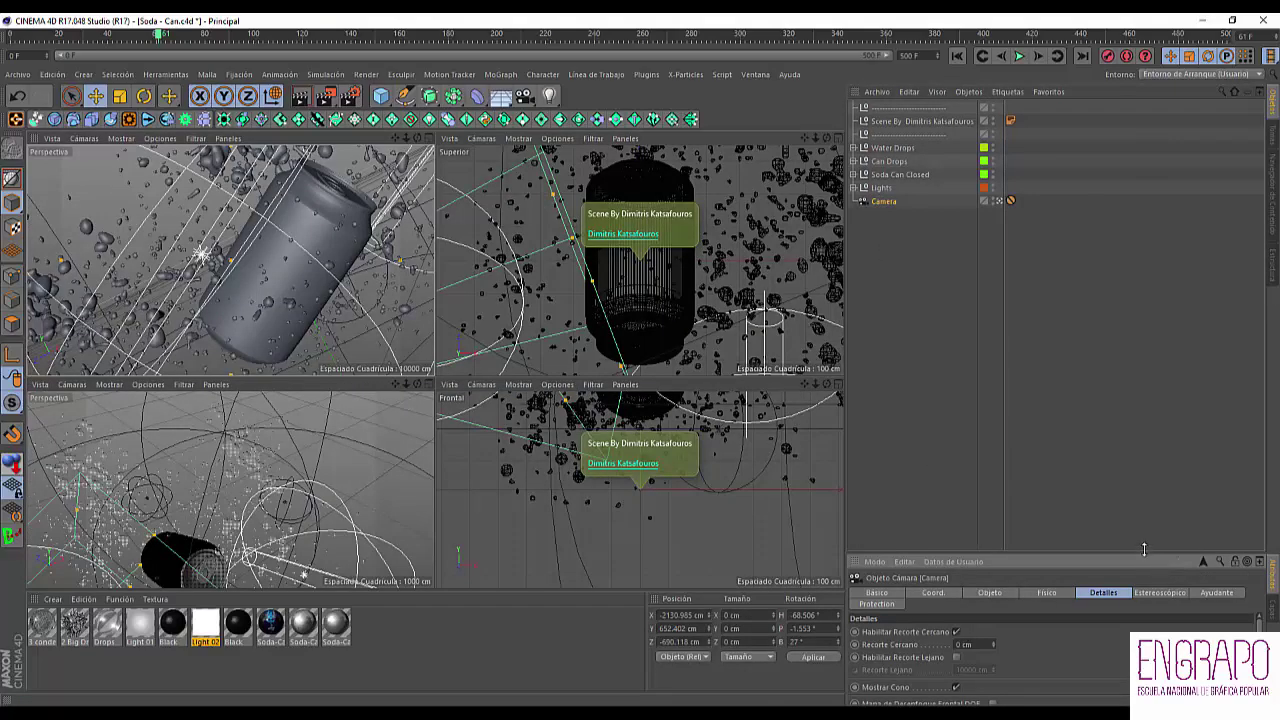
{"action": "left_click_drag", "start_coordinate": [1144, 552], "coordinate": [1144, 312]}
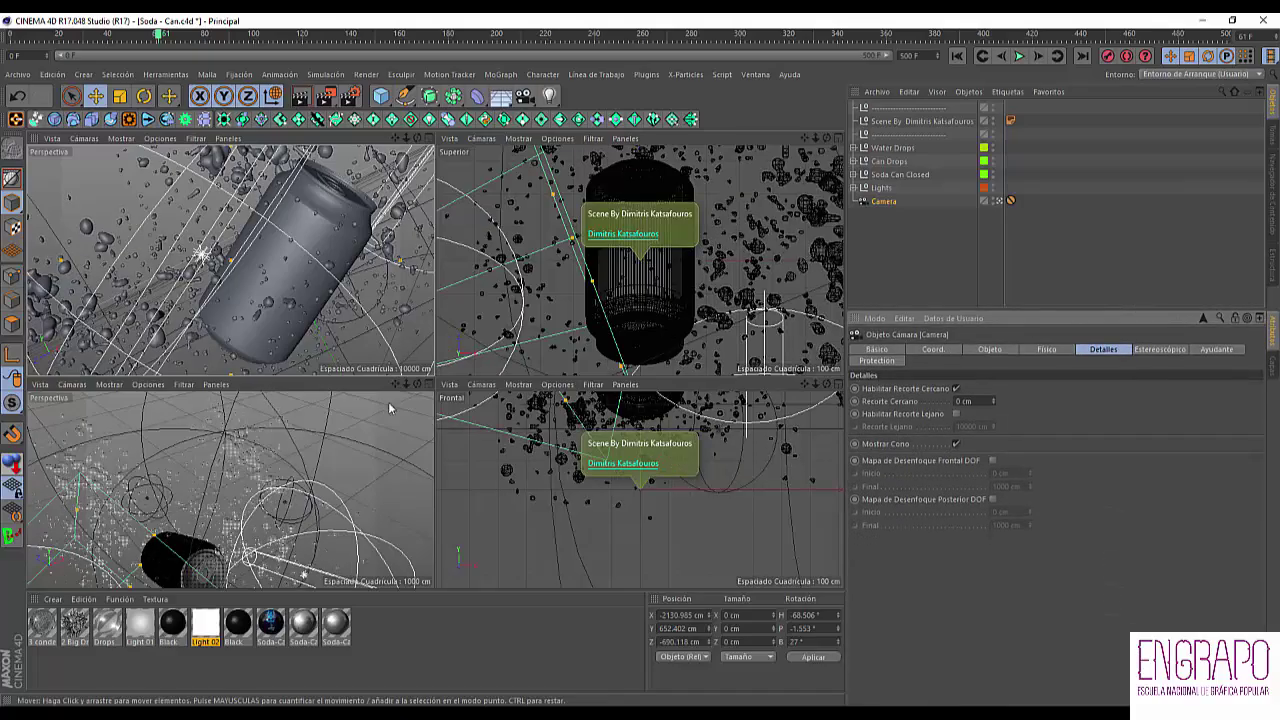
- Delete the annotation tag from the scene credit null, and frame the camera cone, can and drops in the Superior view
{"action": "scroll", "coordinate": [670, 290], "scroll_direction": "down", "scroll_amount": 5}
{"action": "scroll", "coordinate": [670, 291], "scroll_direction": "up", "scroll_amount": 2}
{"action": "left_click", "coordinate": [1010, 121]}
{"action": "key", "text": "Delete"}
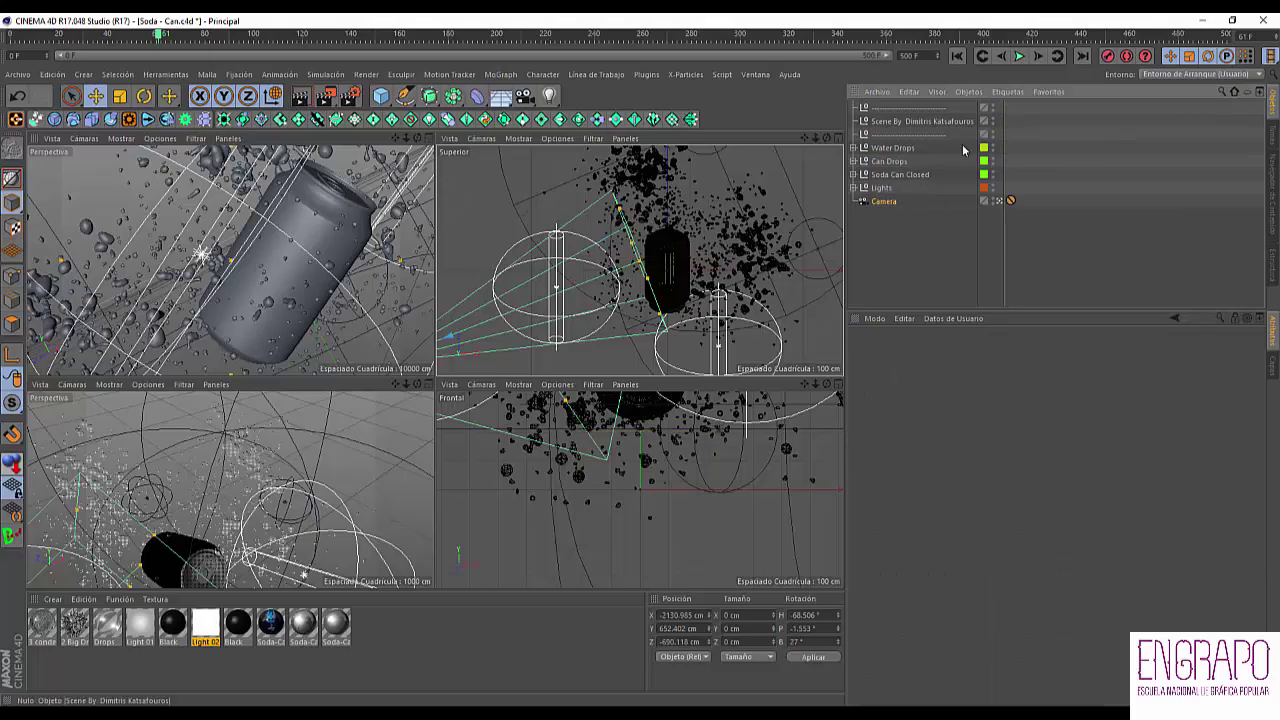
{"action": "scroll", "coordinate": [676, 264], "scroll_direction": "up", "scroll_amount": 3}
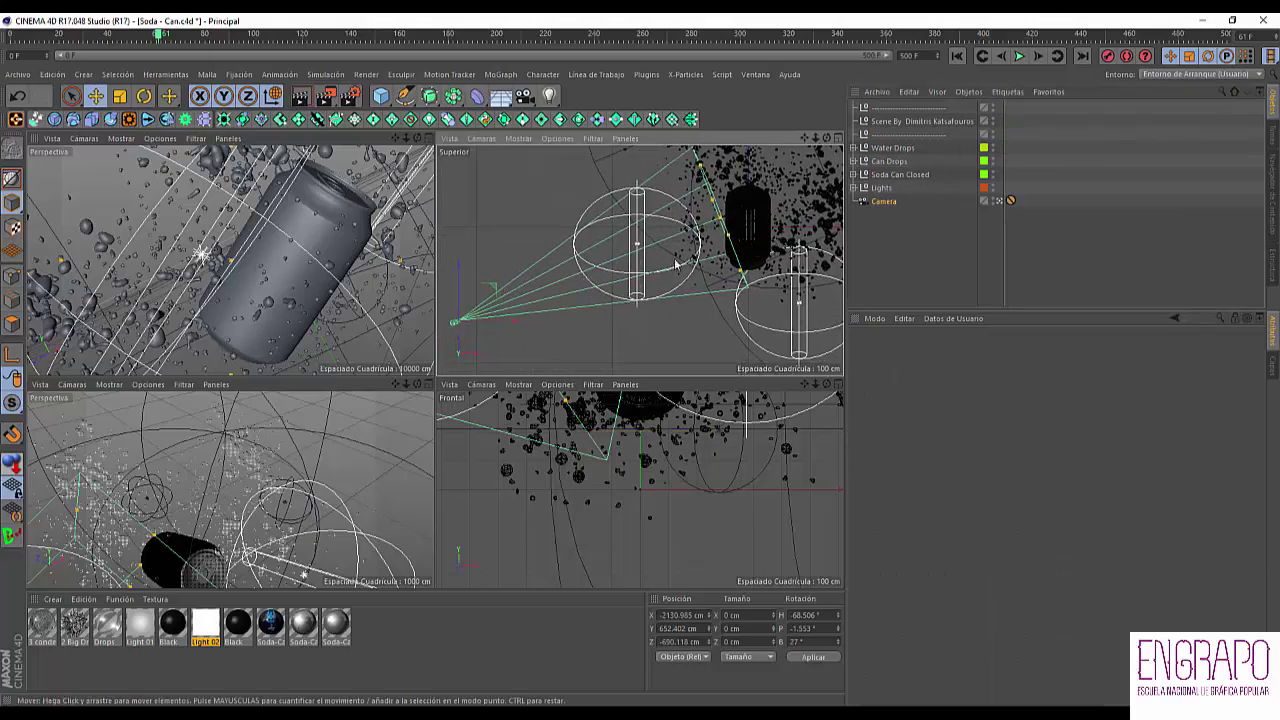
{"action": "left_click_drag", "start_coordinate": [675, 264], "coordinate": [678, 283]}
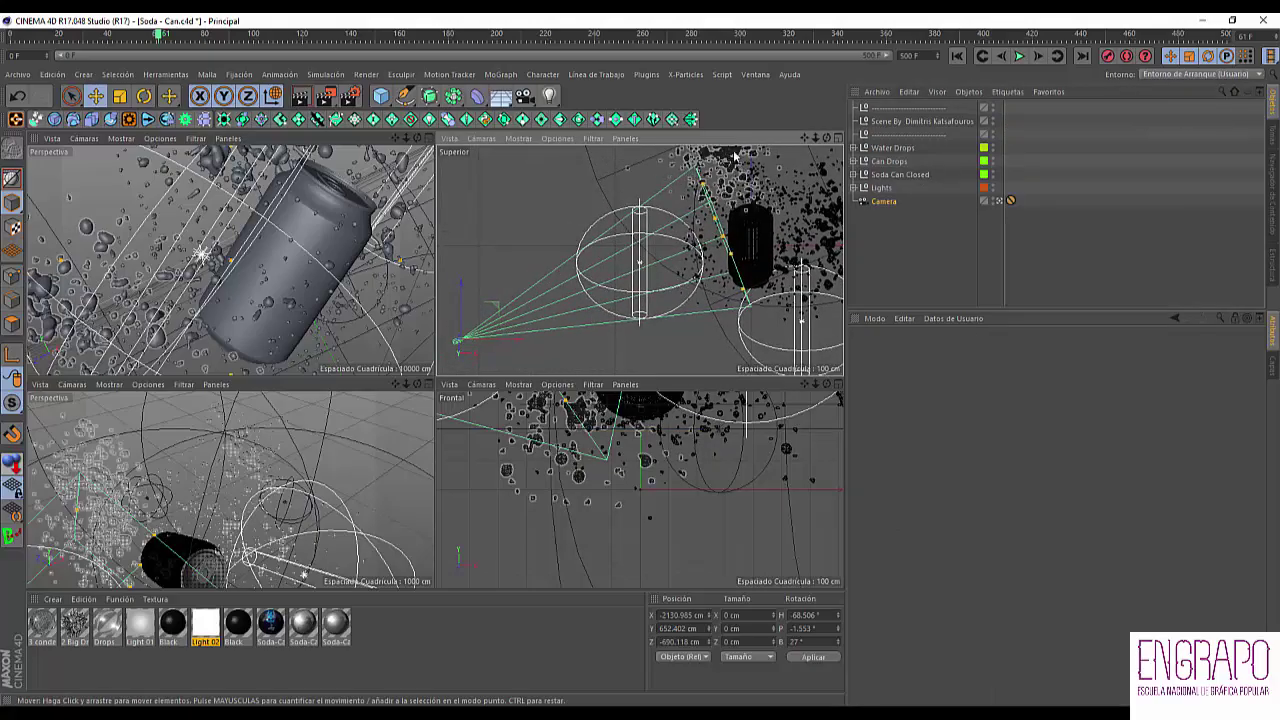
{"action": "left_click_drag", "start_coordinate": [801, 177], "coordinate": [742, 202]}
{"action": "scroll", "coordinate": [733, 217], "scroll_direction": "down", "scroll_amount": 2}
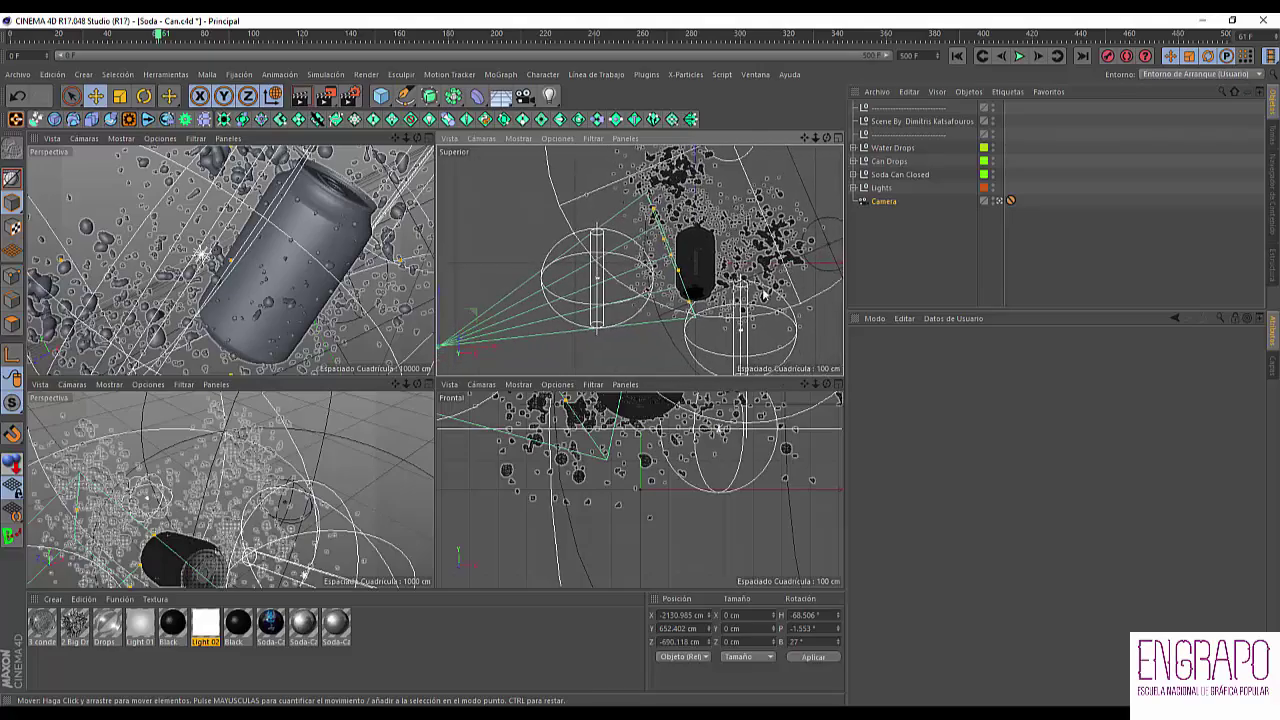
- Set the Camera's Distancia Focal to 0 cm and enable Mapa de Desenfoque Posterior DOF with Final at 3200 cm
{"action": "left_click", "coordinate": [883, 201]}
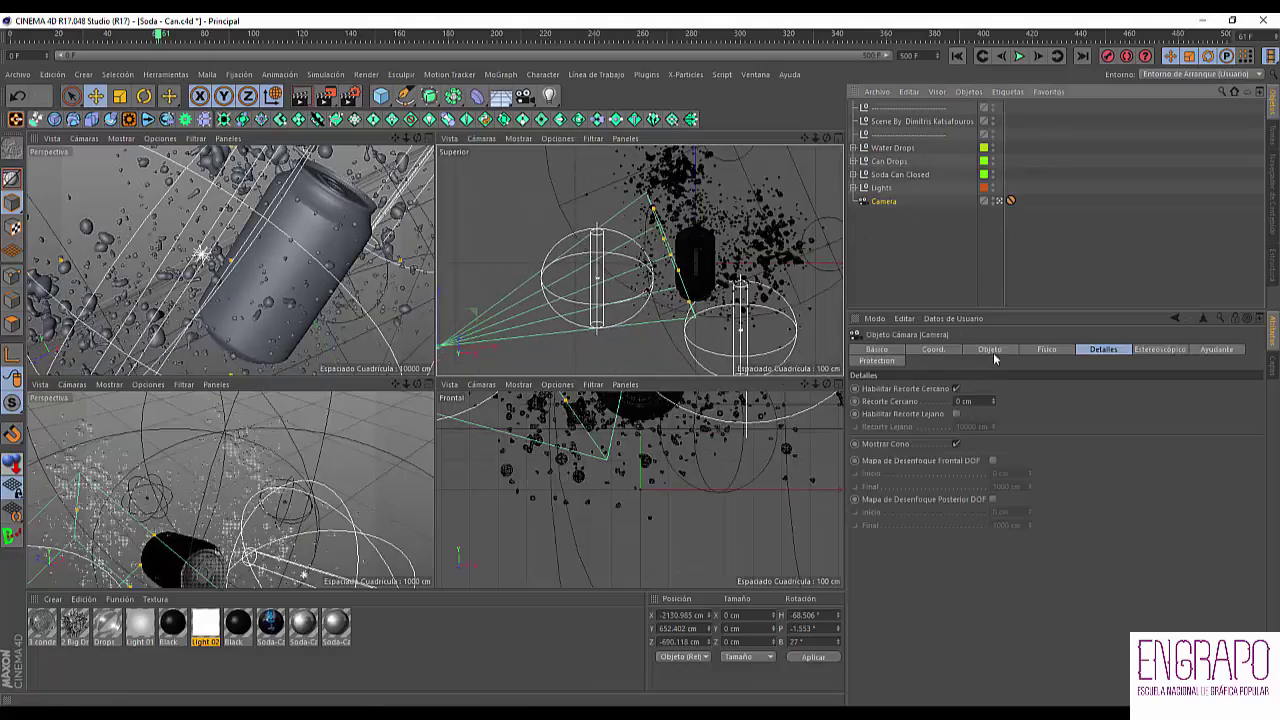
{"action": "left_click", "coordinate": [990, 350]}
{"action": "left_click", "coordinate": [1102, 349]}
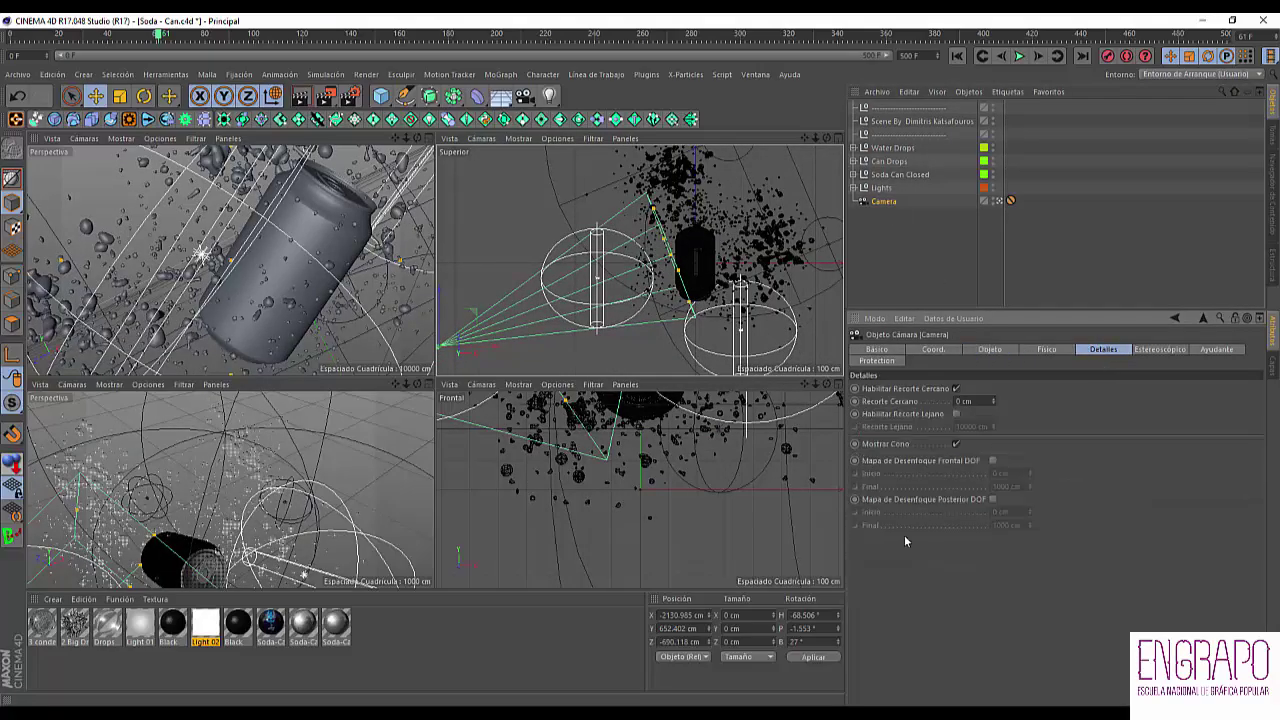
{"action": "left_click", "coordinate": [1000, 351]}
{"action": "left_click_drag", "start_coordinate": [999, 520], "coordinate": [932, 521]}
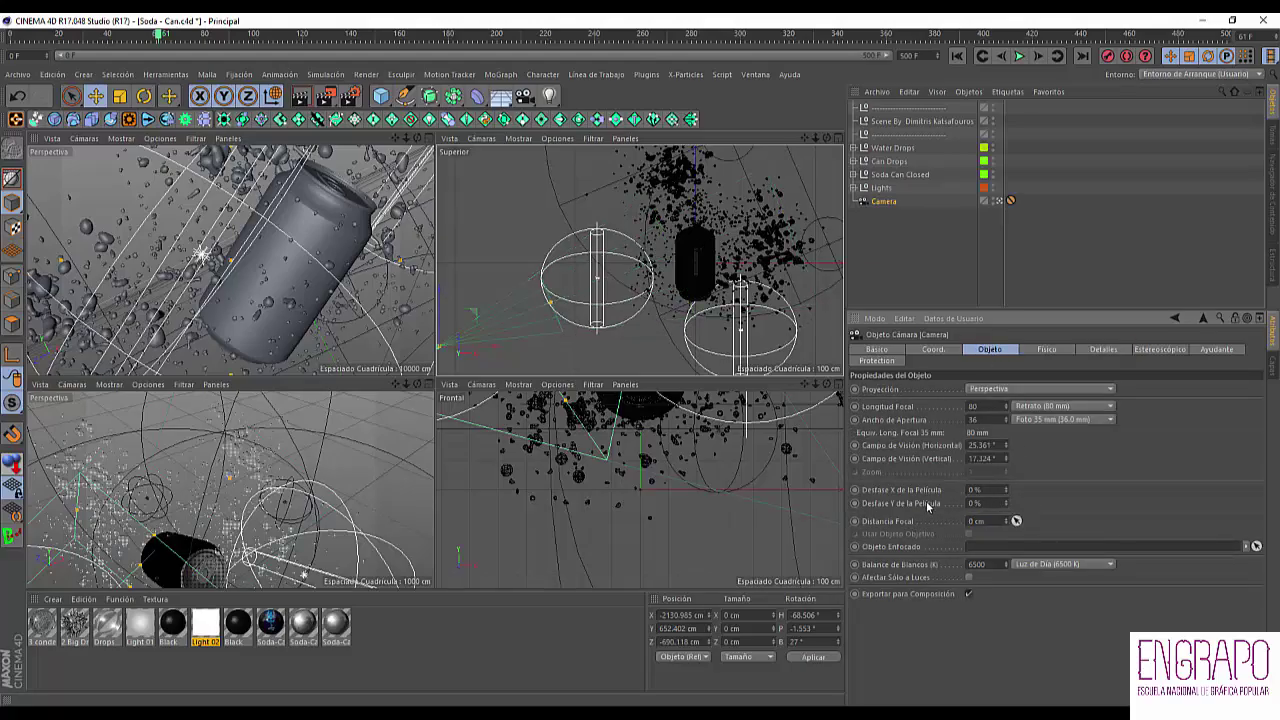
{"action": "left_click", "coordinate": [1100, 350]}
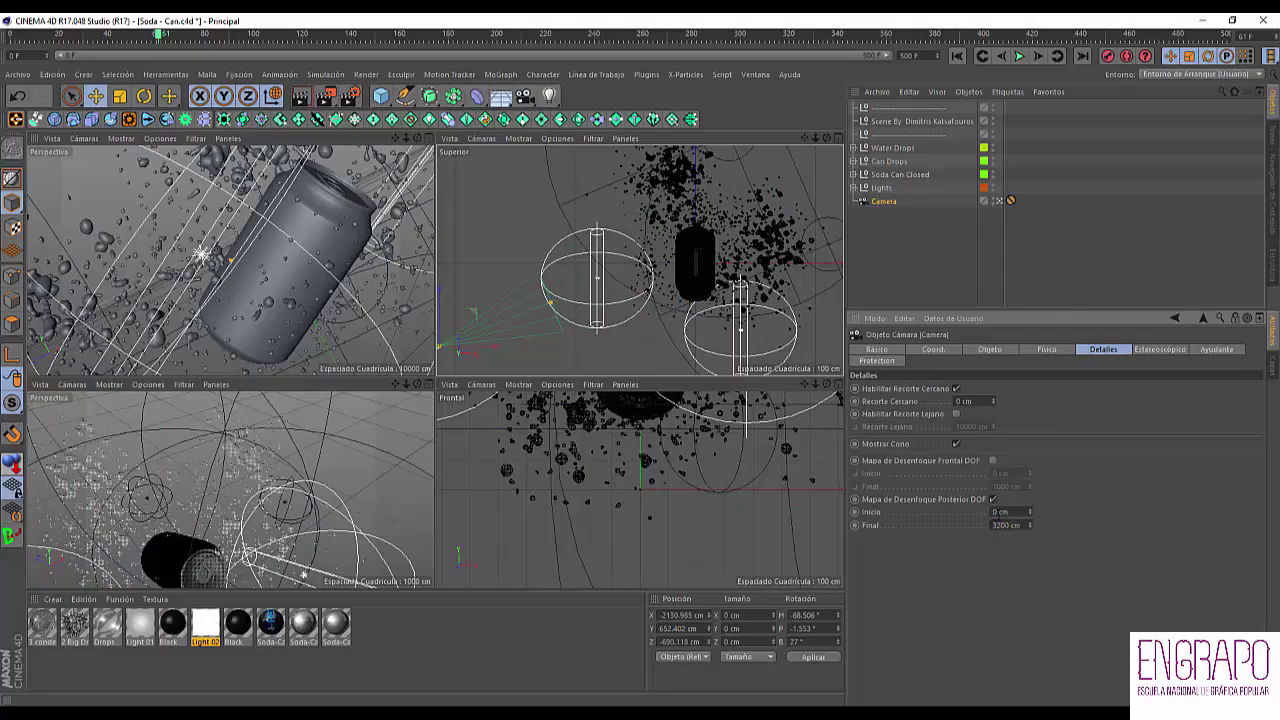
{"action": "left_click_drag", "start_coordinate": [829, 265], "coordinate": [795, 296]}
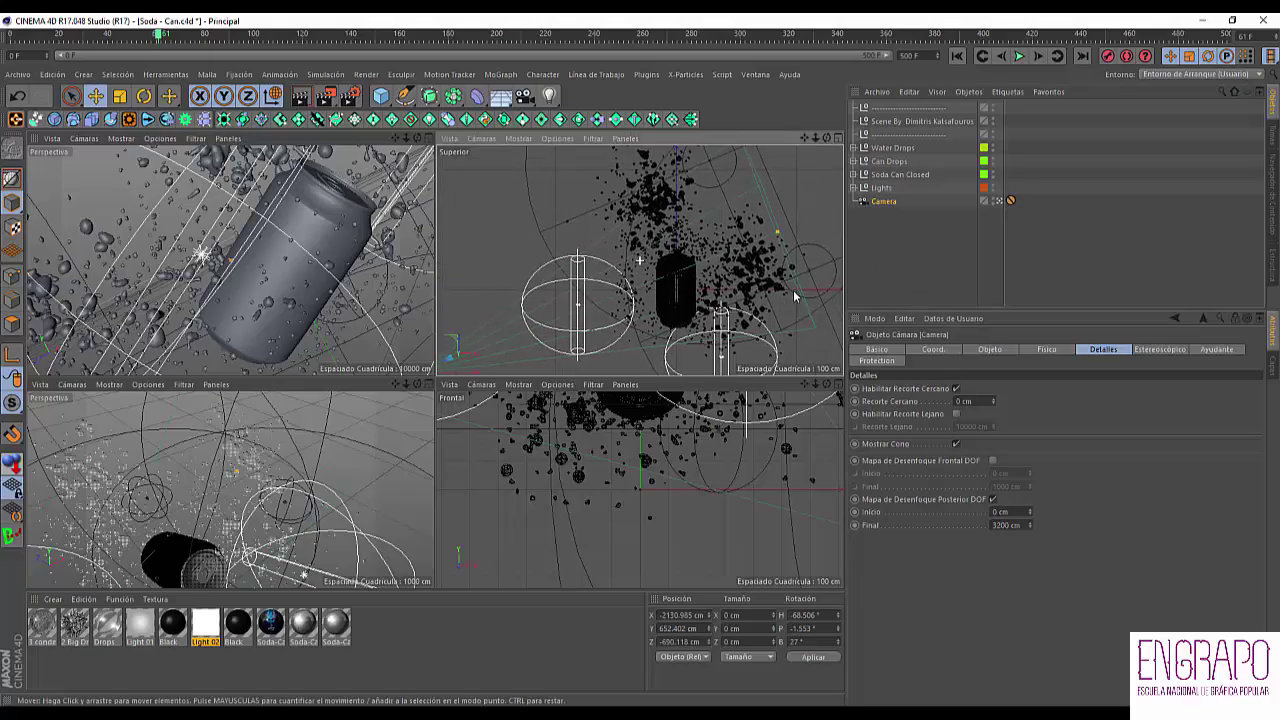
{"action": "left_click", "coordinate": [868, 248]}
{"action": "left_click", "coordinate": [884, 201]}
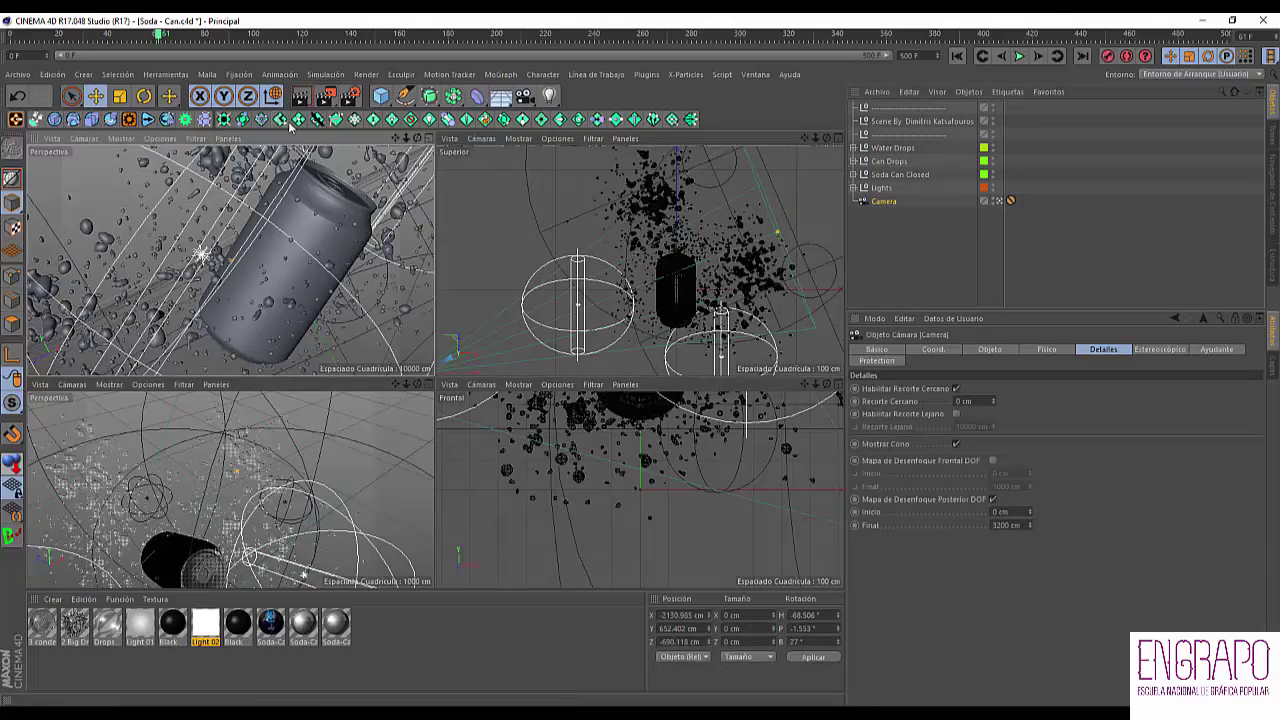
- Open the render settings and review the Ambient Occlusion and Physical pages, including the Profundidad de Campo option
{"action": "left_click", "coordinate": [350, 95]}
{"action": "left_click_drag", "start_coordinate": [560, 64], "coordinate": [754, 82]}
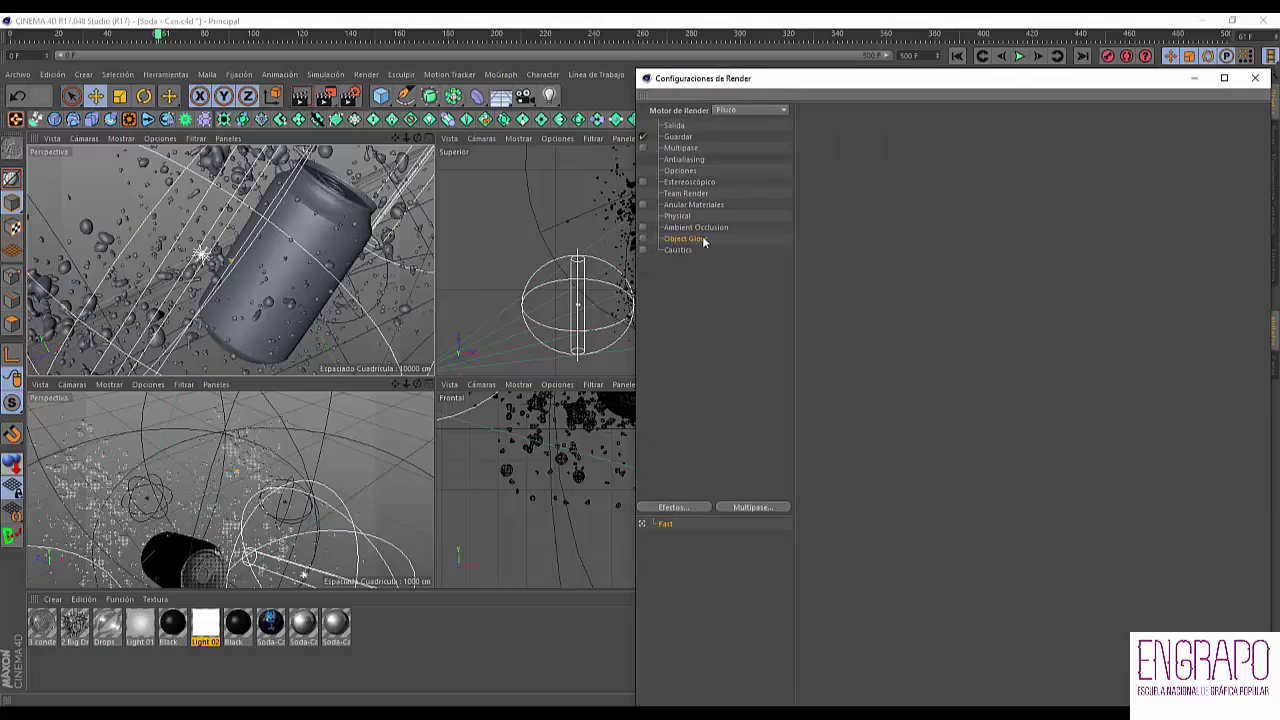
{"action": "left_click", "coordinate": [686, 229]}
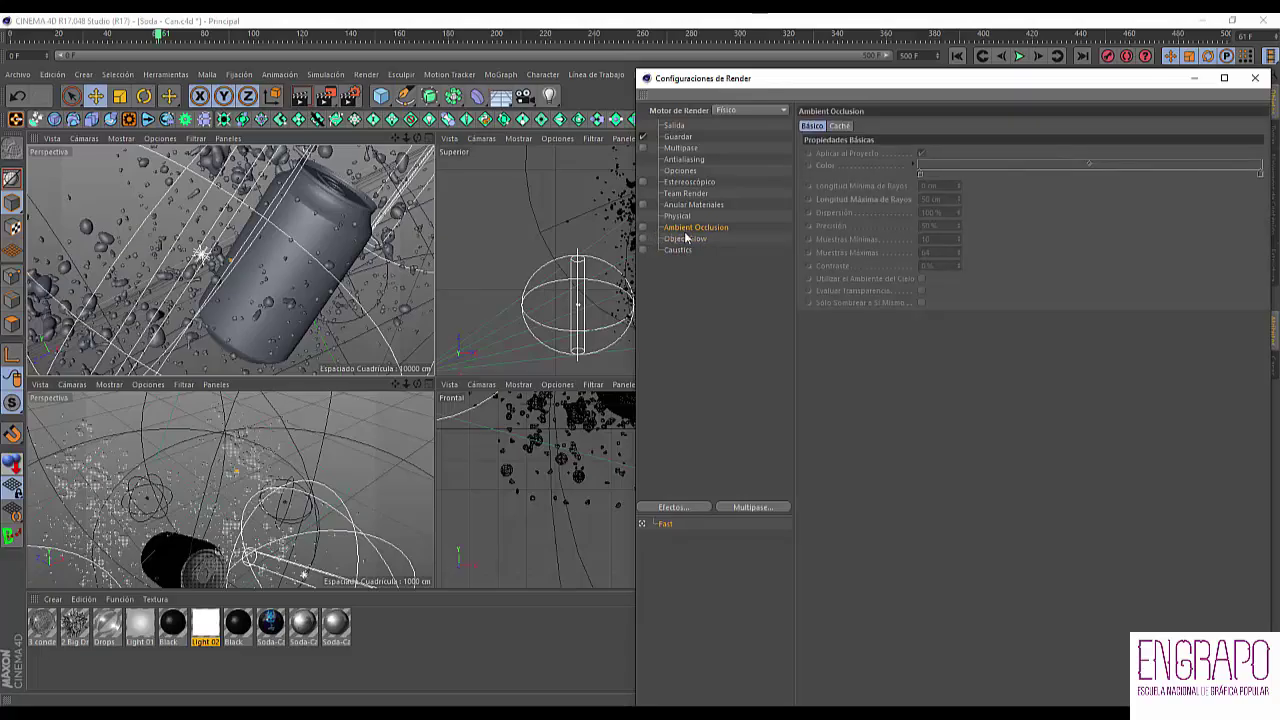
{"action": "left_click", "coordinate": [678, 217]}
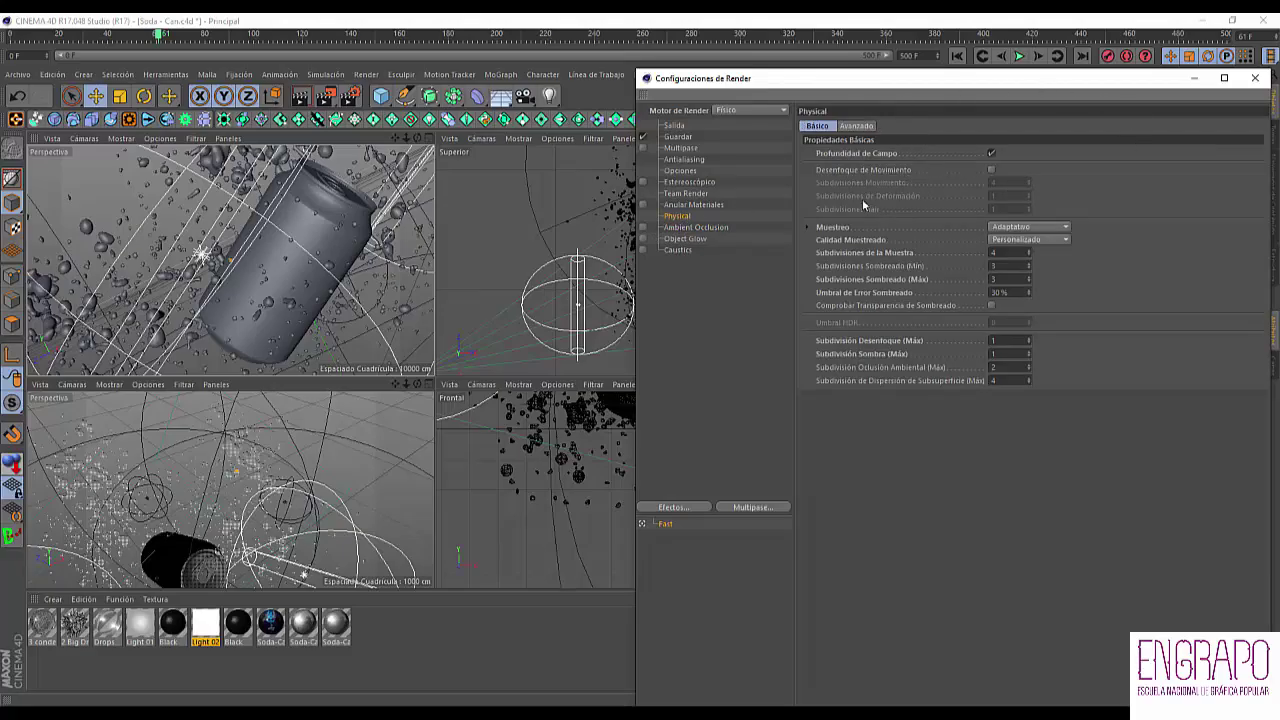
{"action": "left_click_drag", "start_coordinate": [947, 87], "coordinate": [883, 89]}
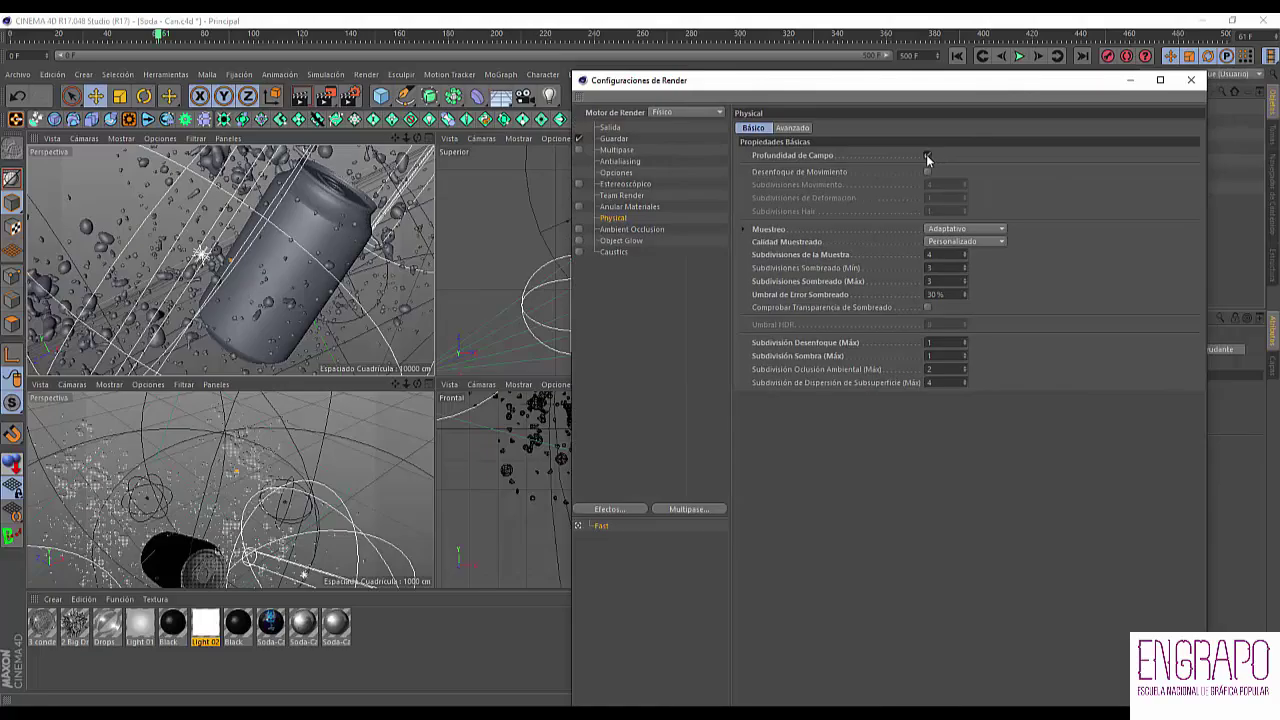
- Enable Multipase in the render settings and add the Reflexión, Sombra and Especular passes
{"action": "left_click", "coordinate": [612, 139]}
{"action": "left_click", "coordinate": [616, 149]}
{"action": "left_click", "coordinate": [578, 149]}
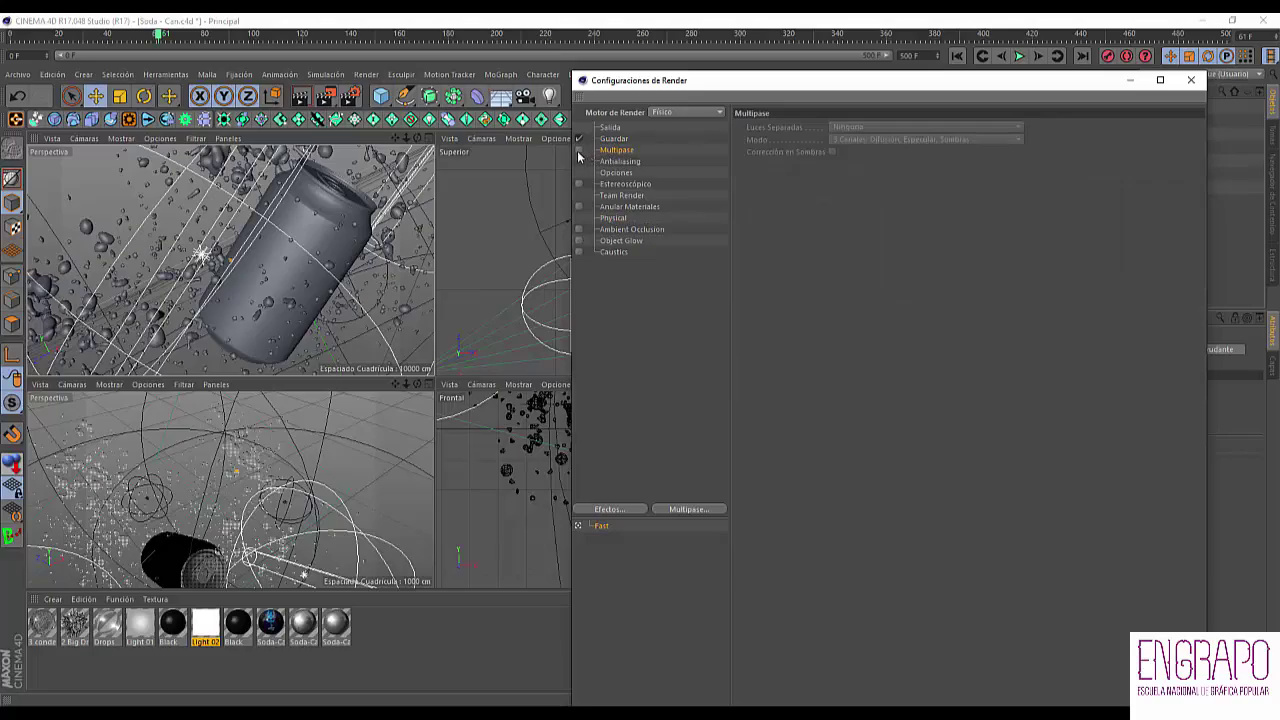
{"action": "left_click", "coordinate": [699, 510]}
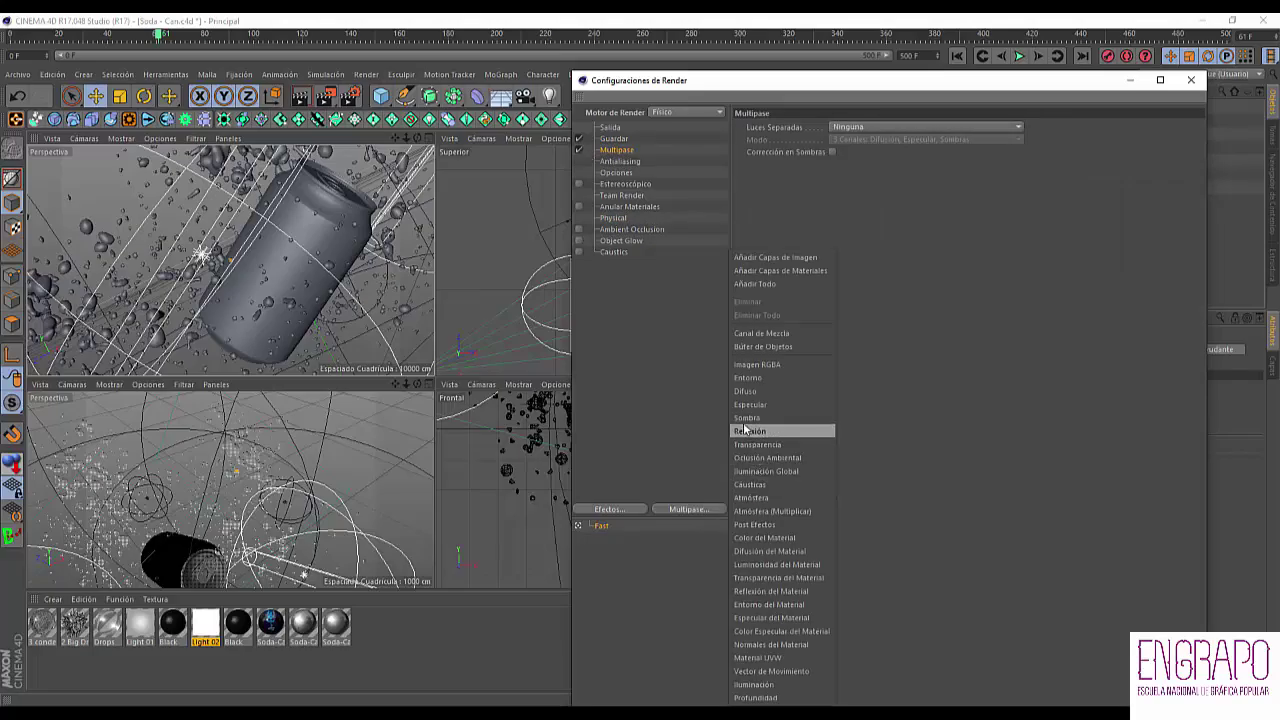
{"action": "left_click", "coordinate": [750, 431]}
{"action": "left_click", "coordinate": [706, 510]}
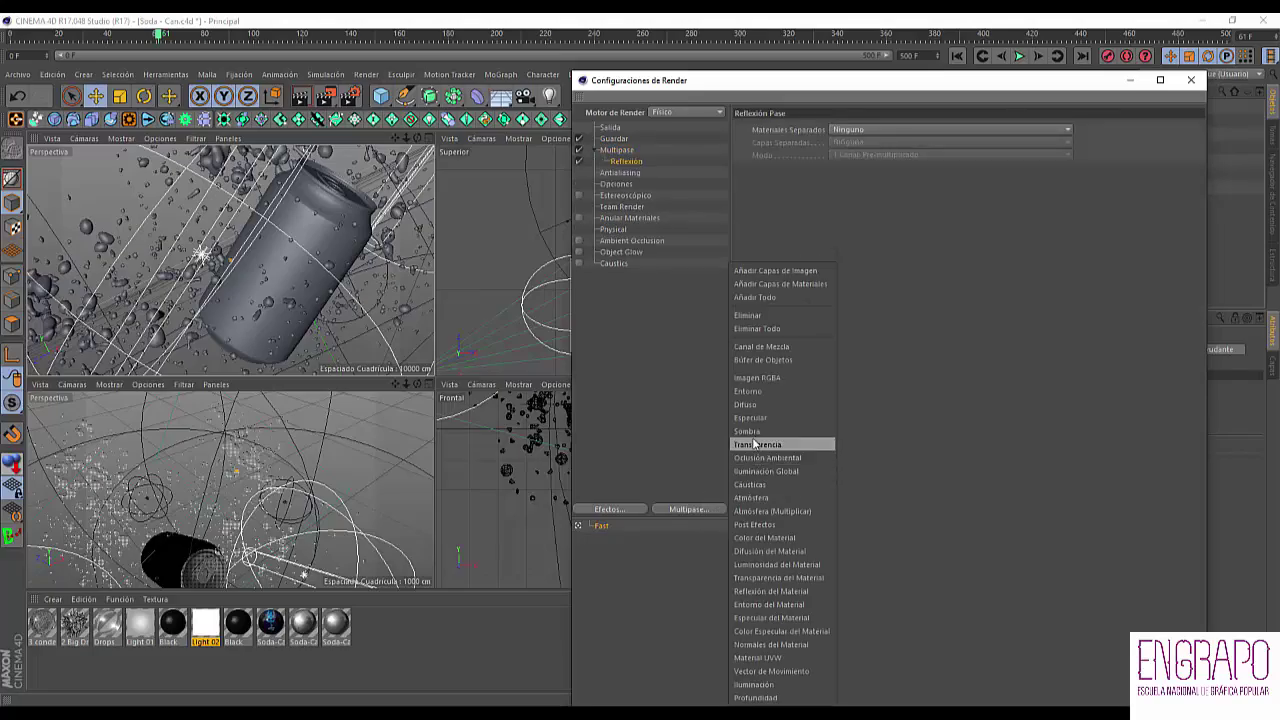
{"action": "left_click", "coordinate": [755, 445]}
{"action": "left_click", "coordinate": [712, 510]}
{"action": "left_click", "coordinate": [764, 426]}
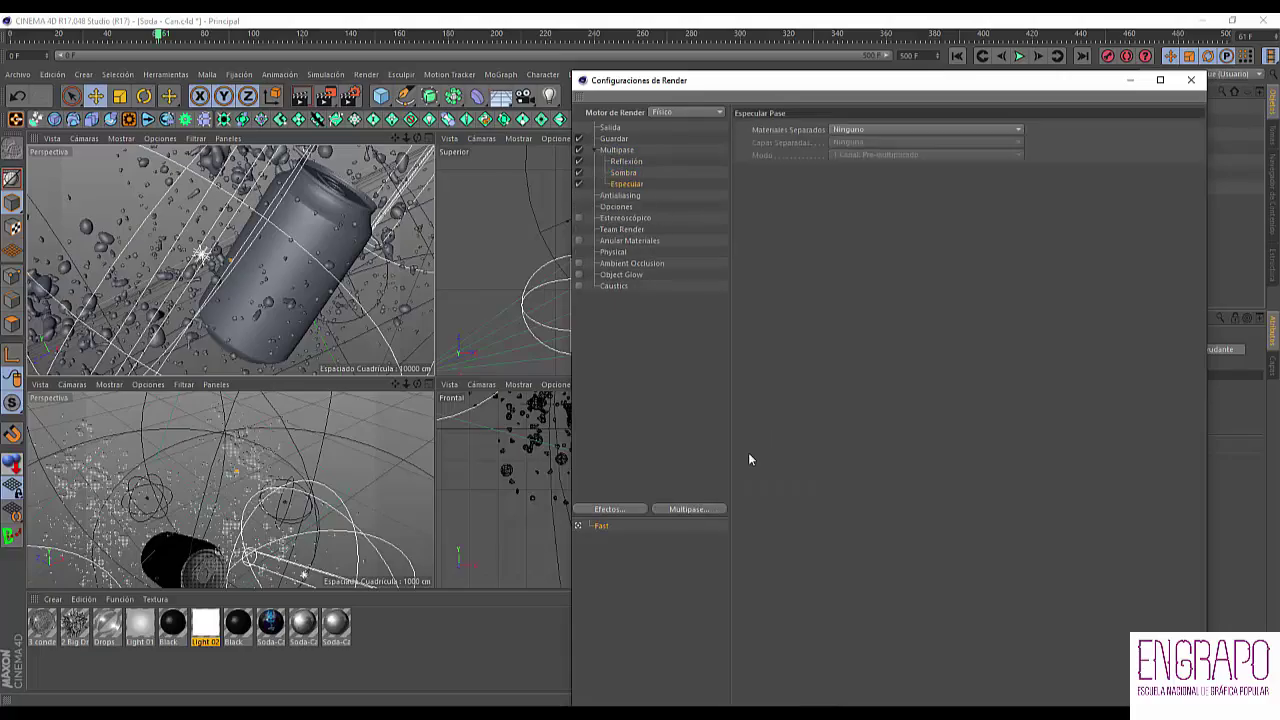
- Add an Iluminación pass to the Multipase list
{"action": "left_click", "coordinate": [698, 509]}
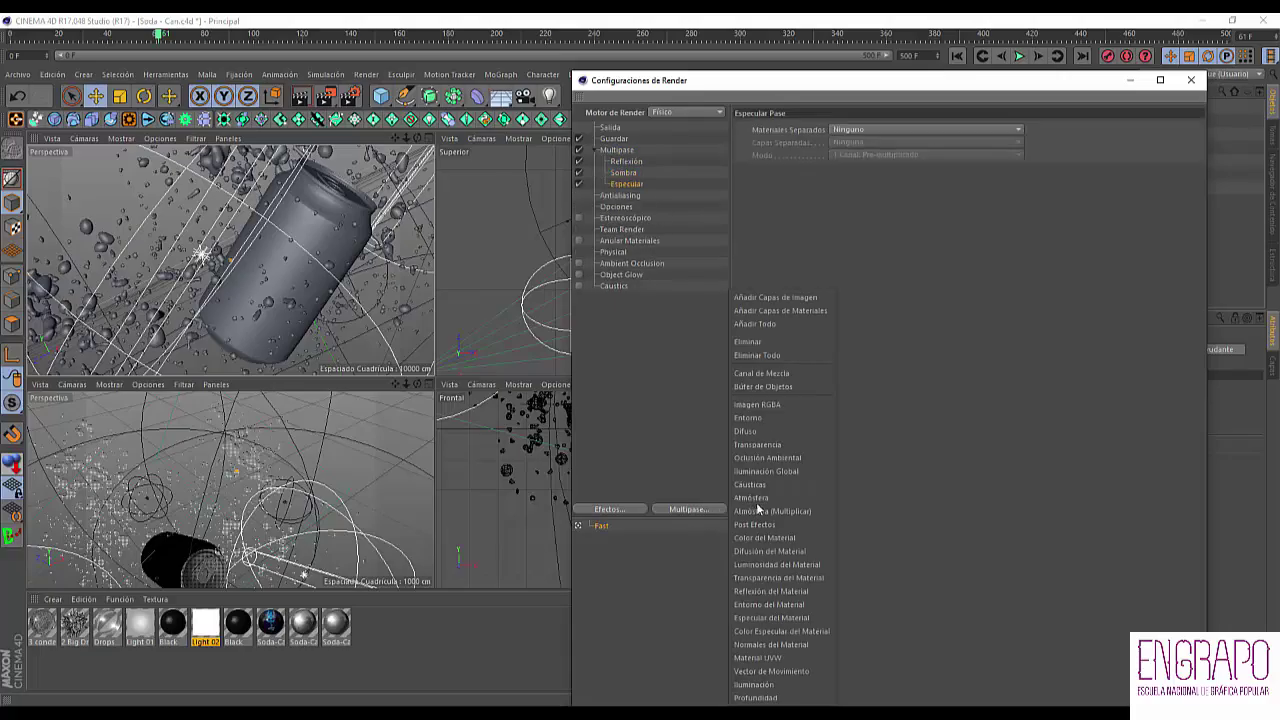
{"action": "left_click", "coordinate": [806, 686]}
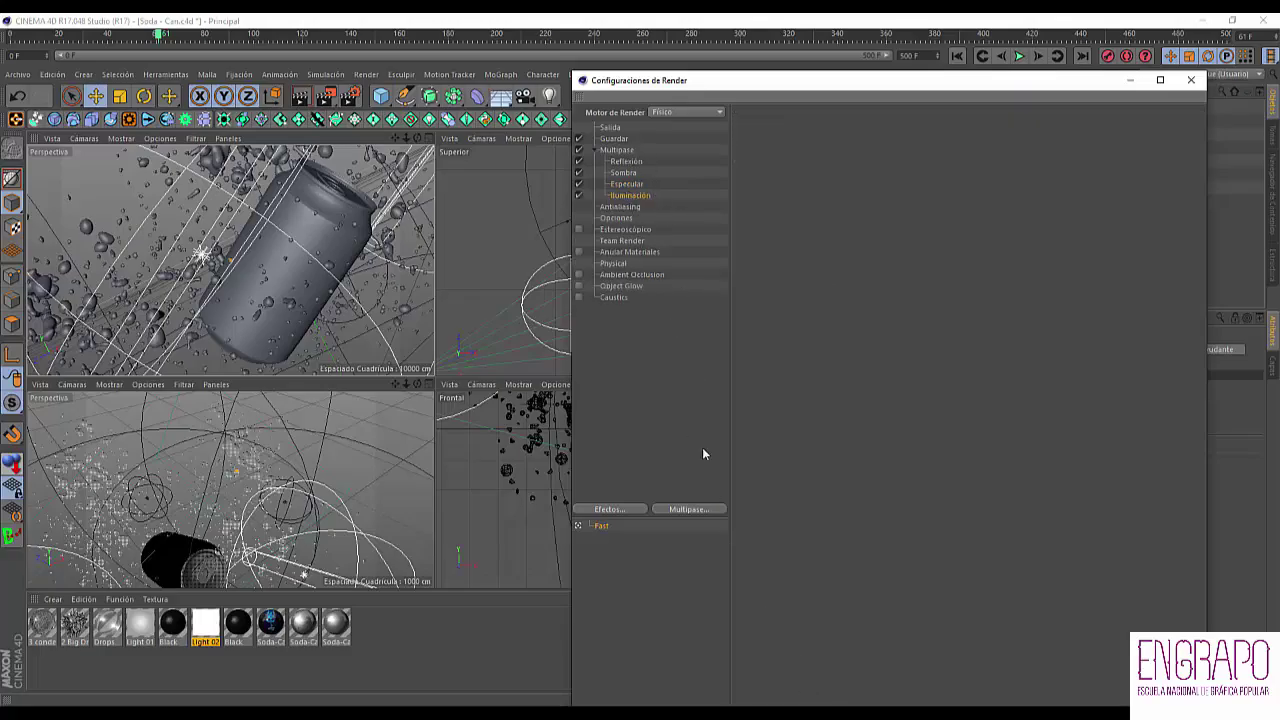
{"action": "left_click", "coordinate": [702, 509]}
{"action": "left_click", "coordinate": [679, 368]}
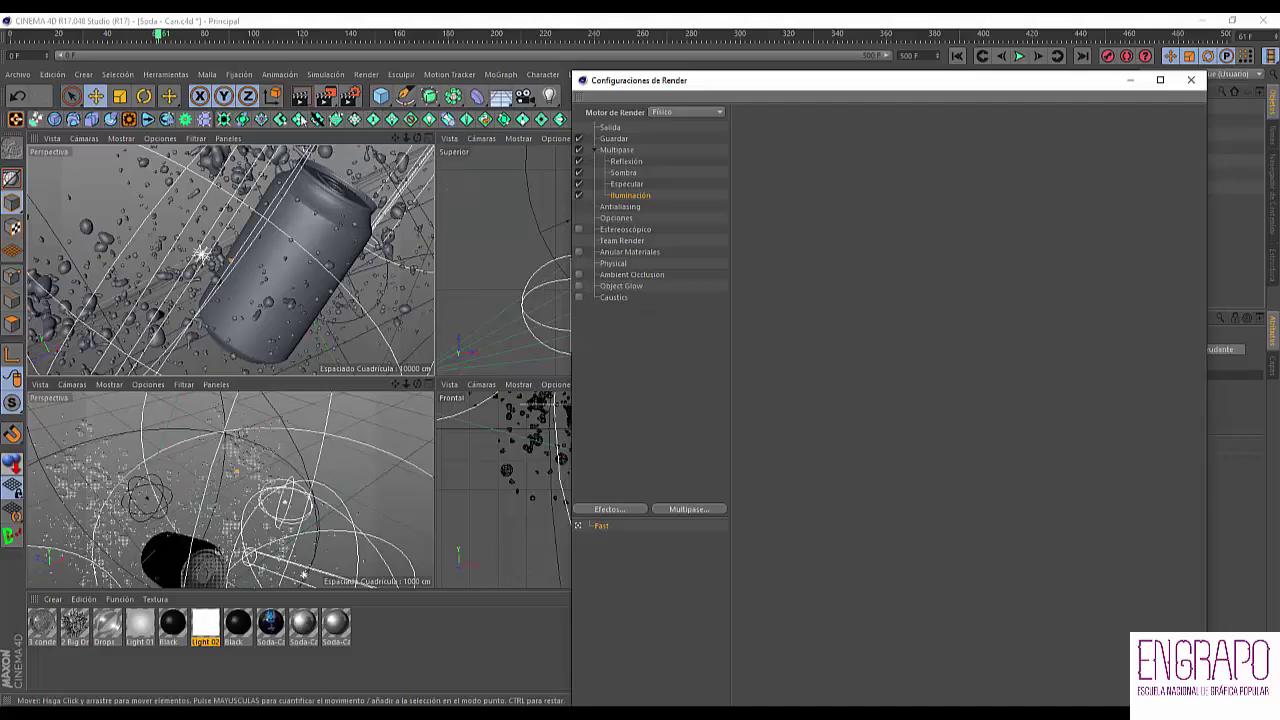
- Render the can scene to the Visor de Imágenes and inspect the Reflexión, Sombra, Especular and Iluminación layers individually
{"action": "left_click", "coordinate": [328, 97]}
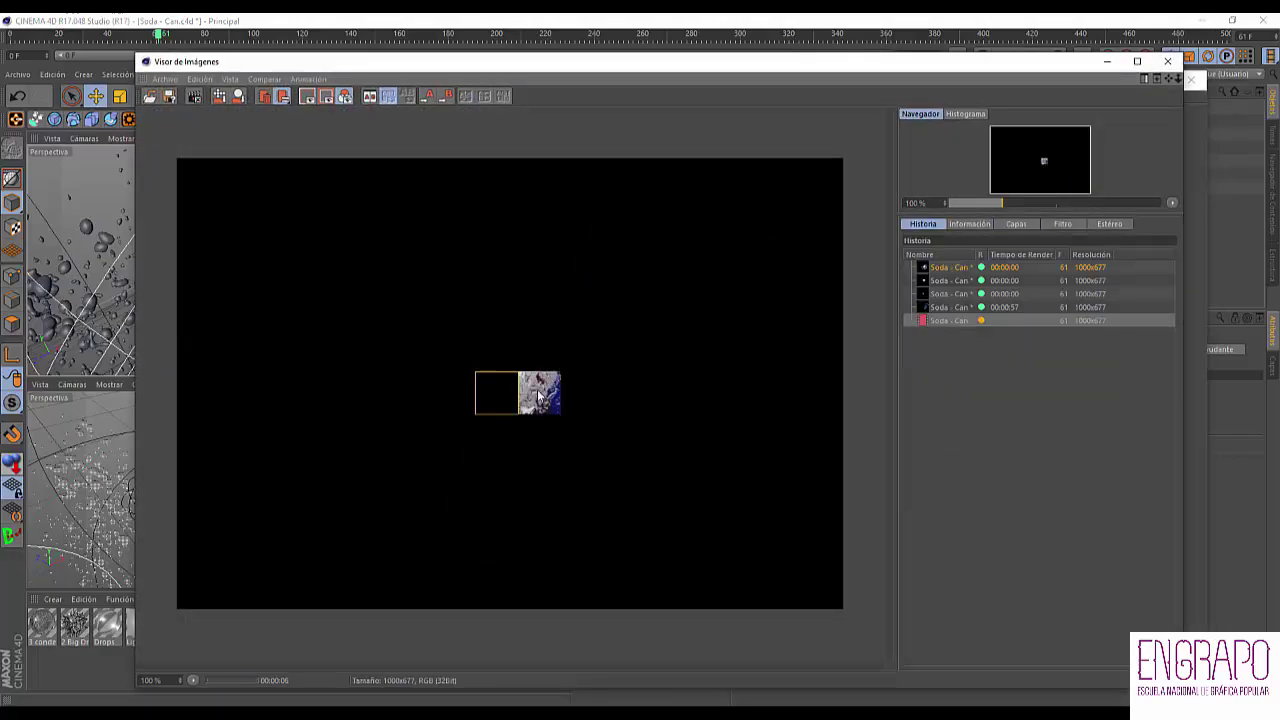
{"action": "left_click", "coordinate": [1022, 225]}
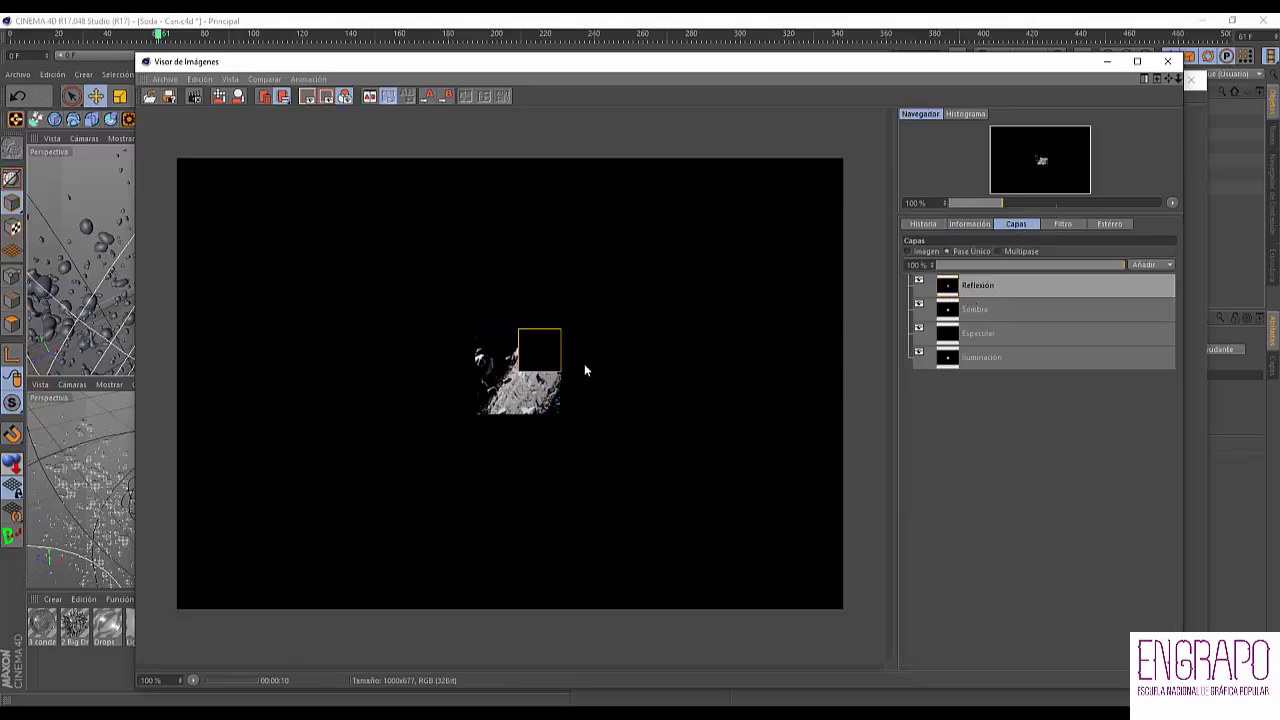
{"action": "left_click", "coordinate": [976, 313]}
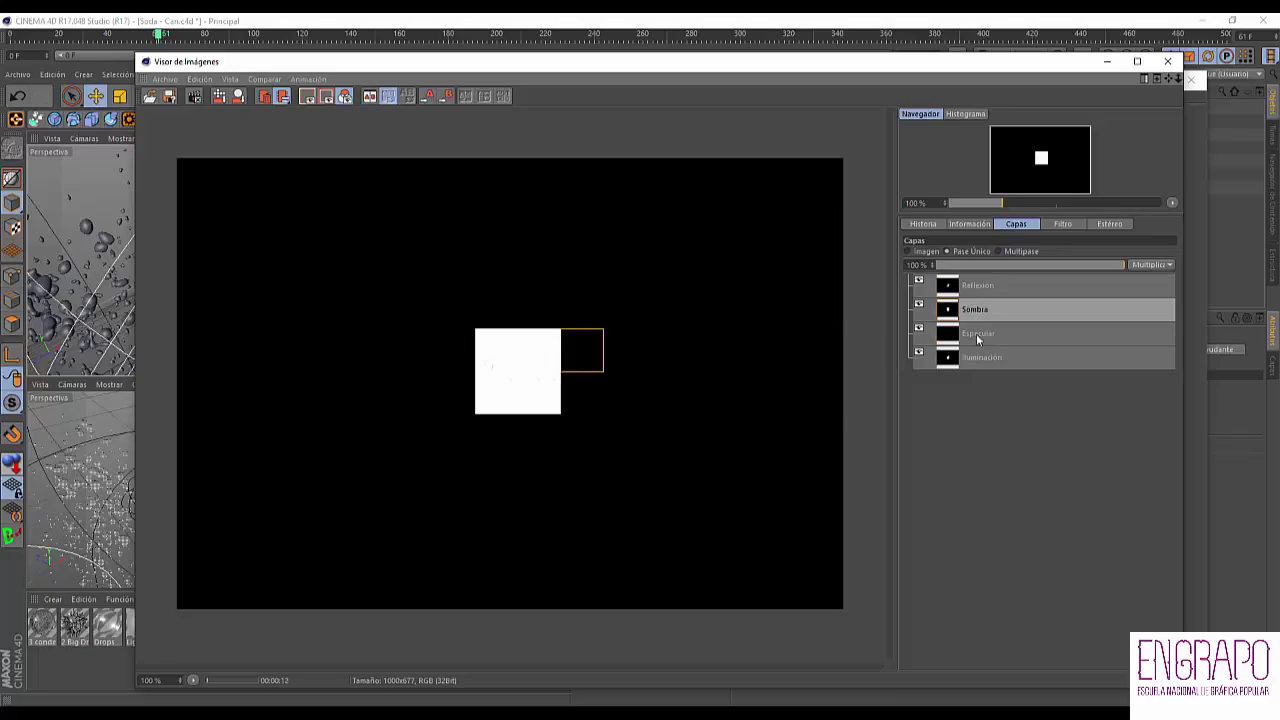
{"action": "left_click", "coordinate": [990, 330]}
{"action": "left_click", "coordinate": [960, 359]}
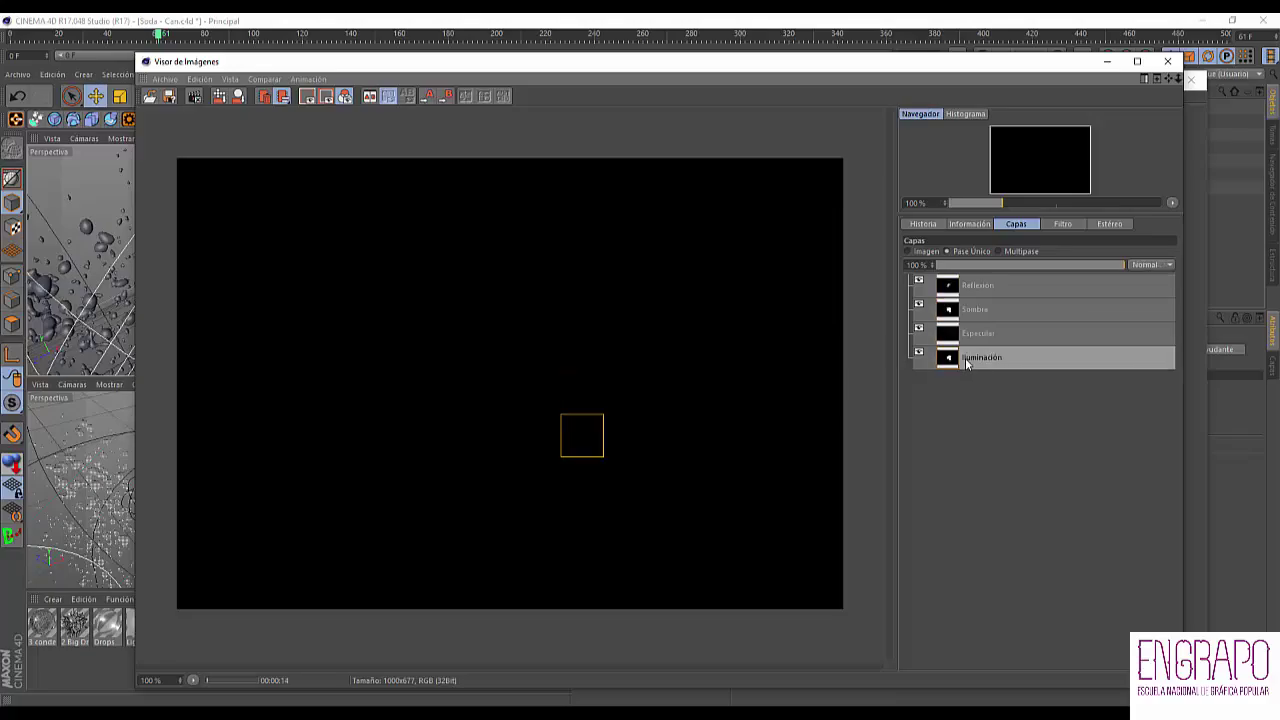
{"action": "left_click", "coordinate": [980, 335]}
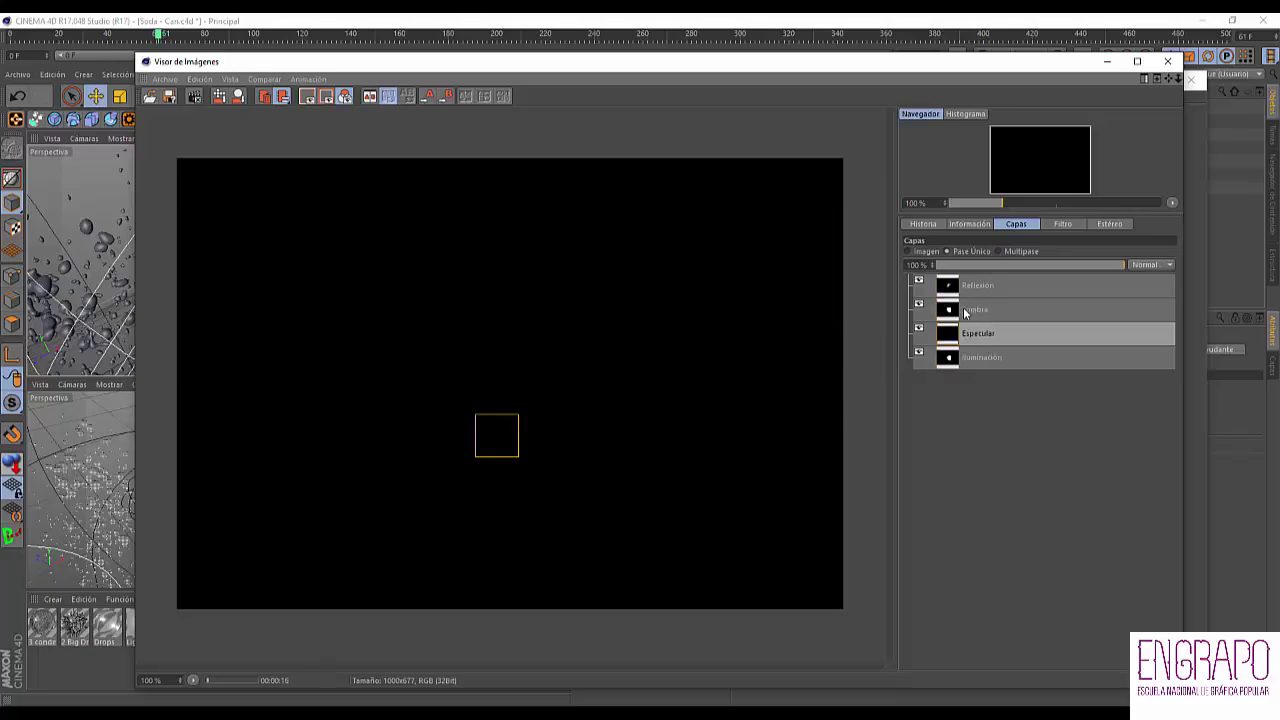
{"action": "scroll", "coordinate": [490, 366], "scroll_direction": "up", "scroll_amount": 2}
{"action": "scroll", "coordinate": [485, 366], "scroll_direction": "up", "scroll_amount": 1}
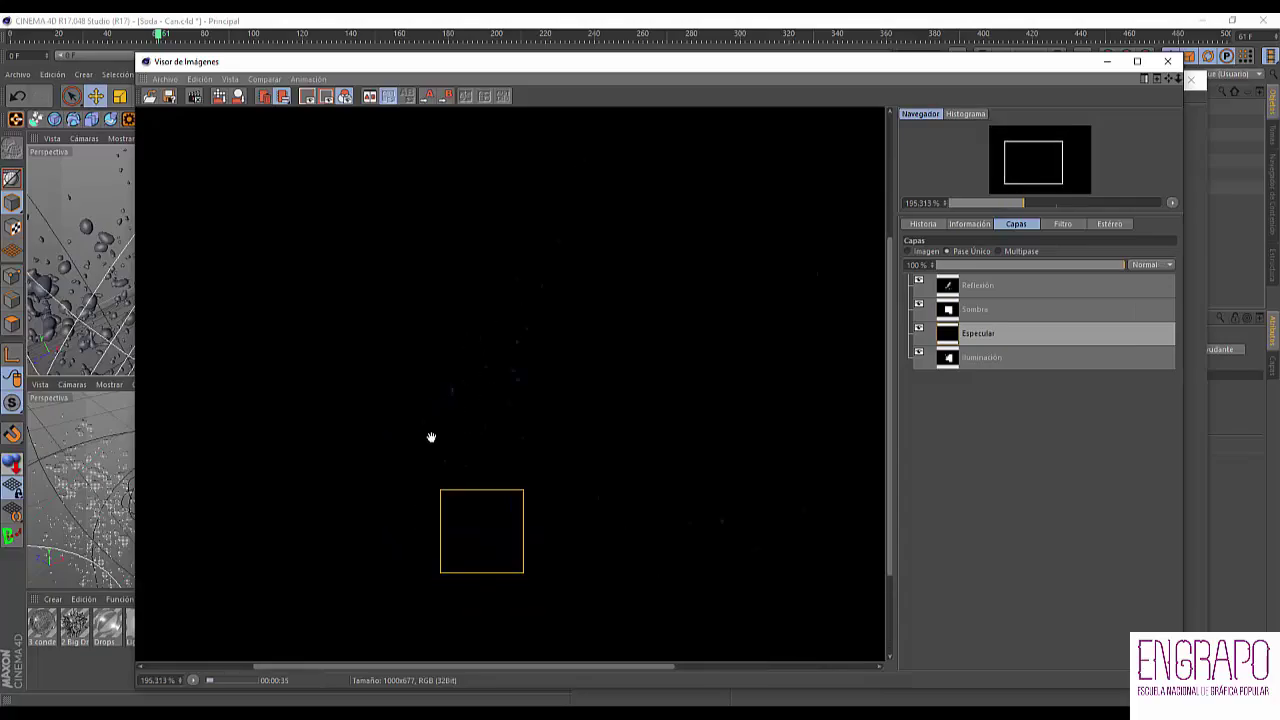
- Activate the image filter on the Especular layer, raise Exposición to 0.1, and return to the layer list
{"action": "left_click", "coordinate": [1076, 226]}
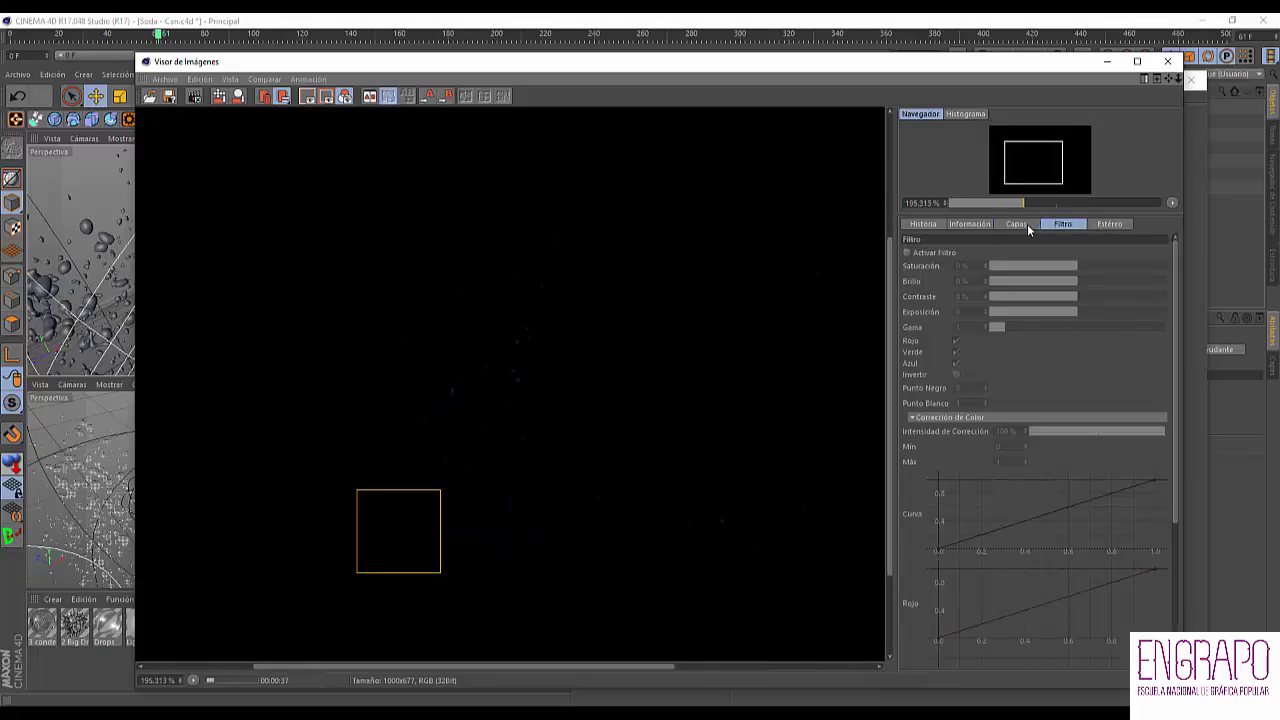
{"action": "left_click", "coordinate": [1027, 226]}
{"action": "left_click", "coordinate": [1058, 225]}
{"action": "left_click", "coordinate": [907, 253]}
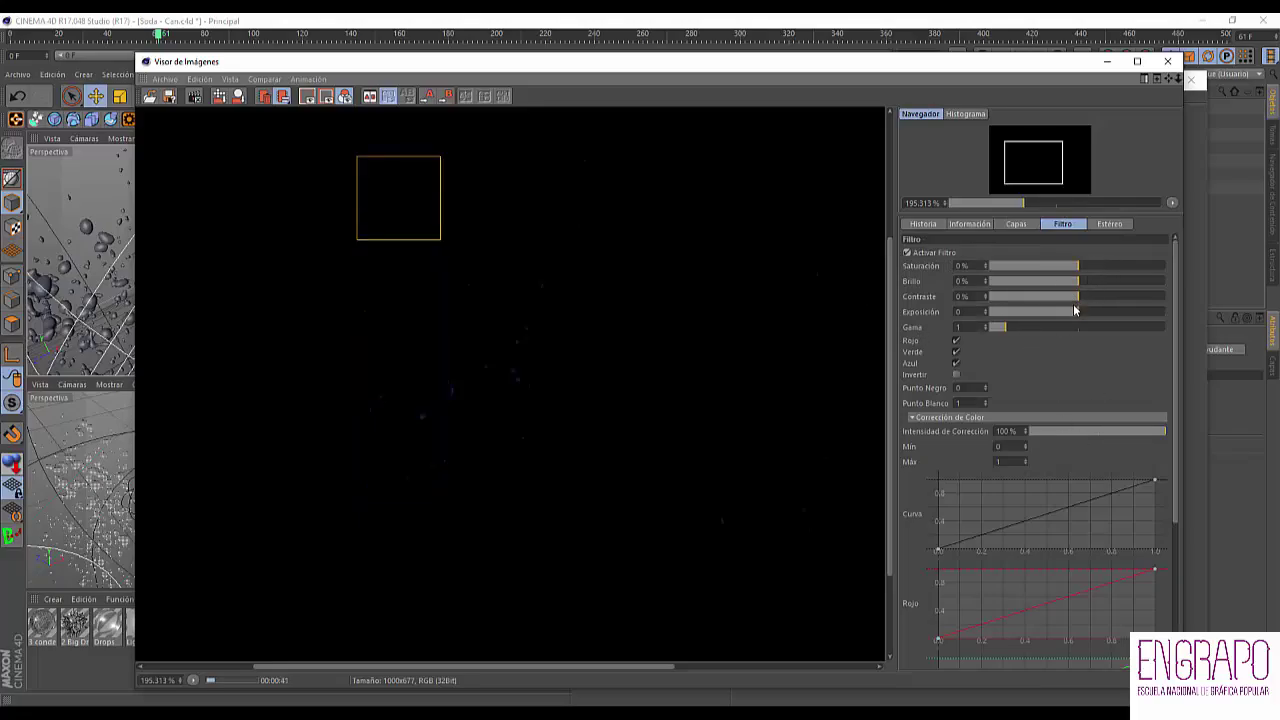
{"action": "mouse_move", "coordinate": [1079, 311]}
{"action": "left_mouse_down"}
{"action": "mouse_move", "coordinate": [1157, 320]}
{"action": "mouse_move", "coordinate": [1079, 311]}
{"action": "left_mouse_up"}
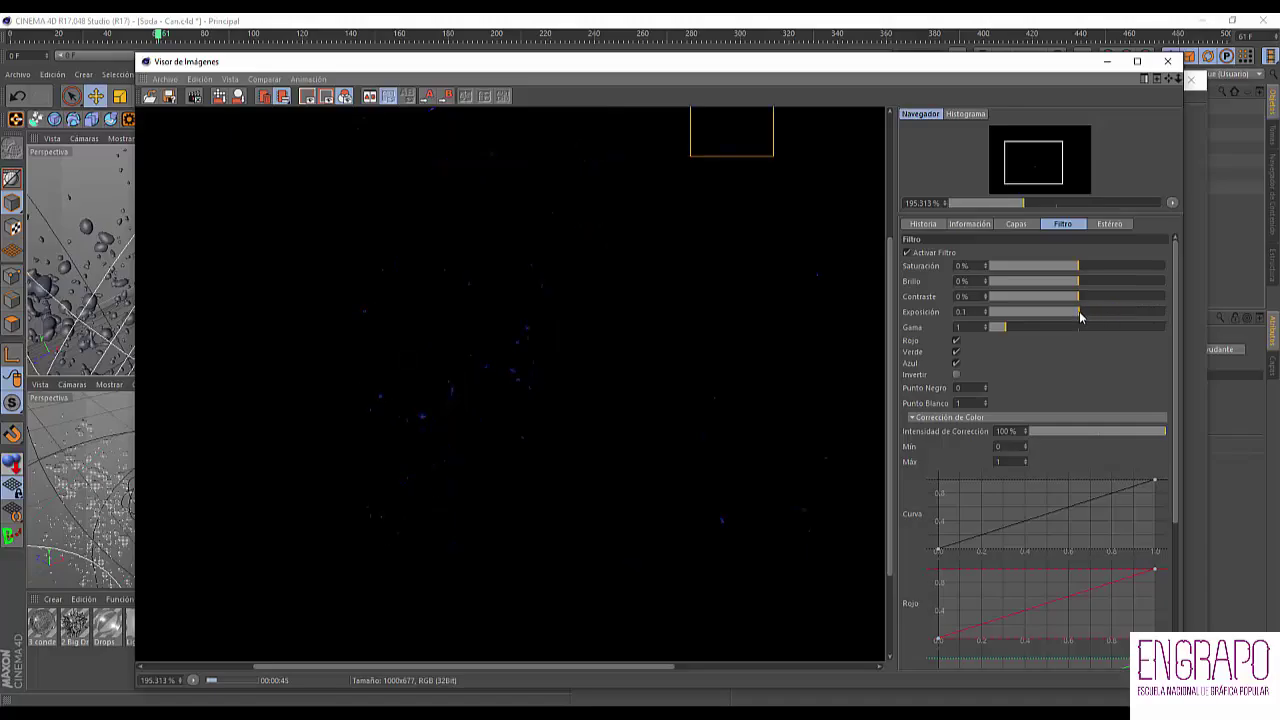
{"action": "left_click", "coordinate": [1014, 224]}
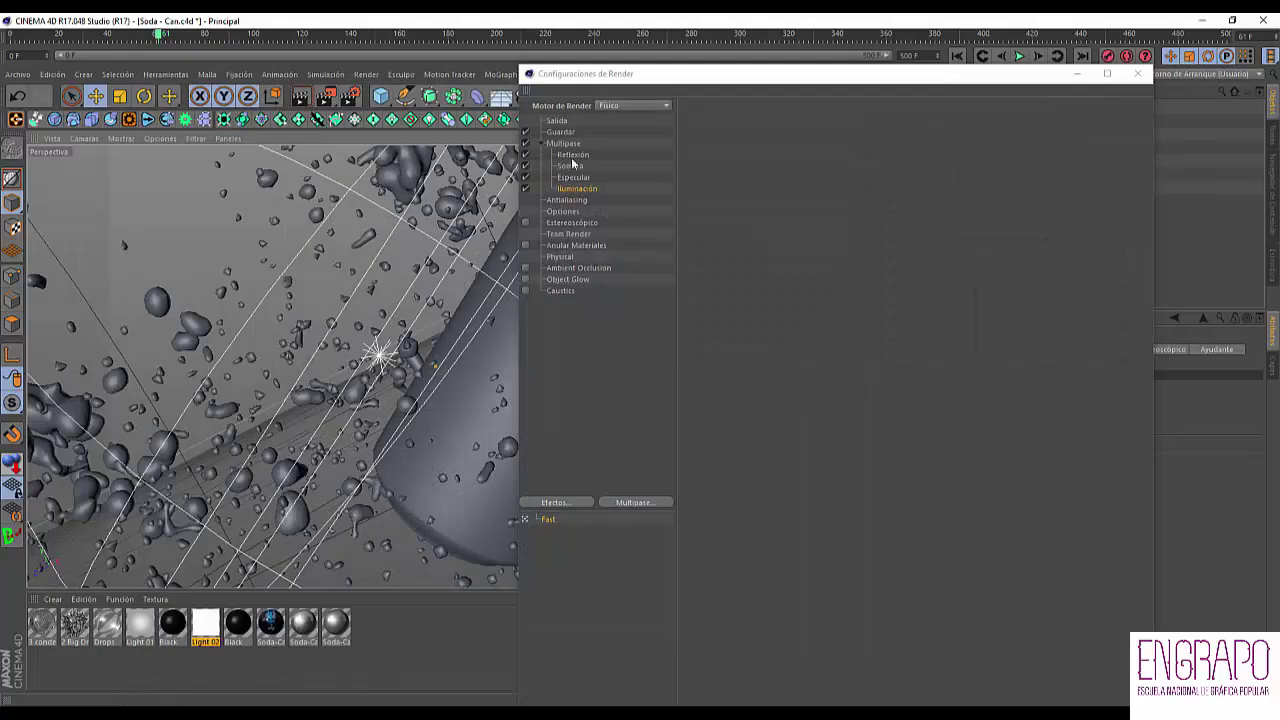
- Add Profundidad and Transparencia passes to the Multipase list and close the render settings
{"action": "left_click", "coordinate": [564, 143]}
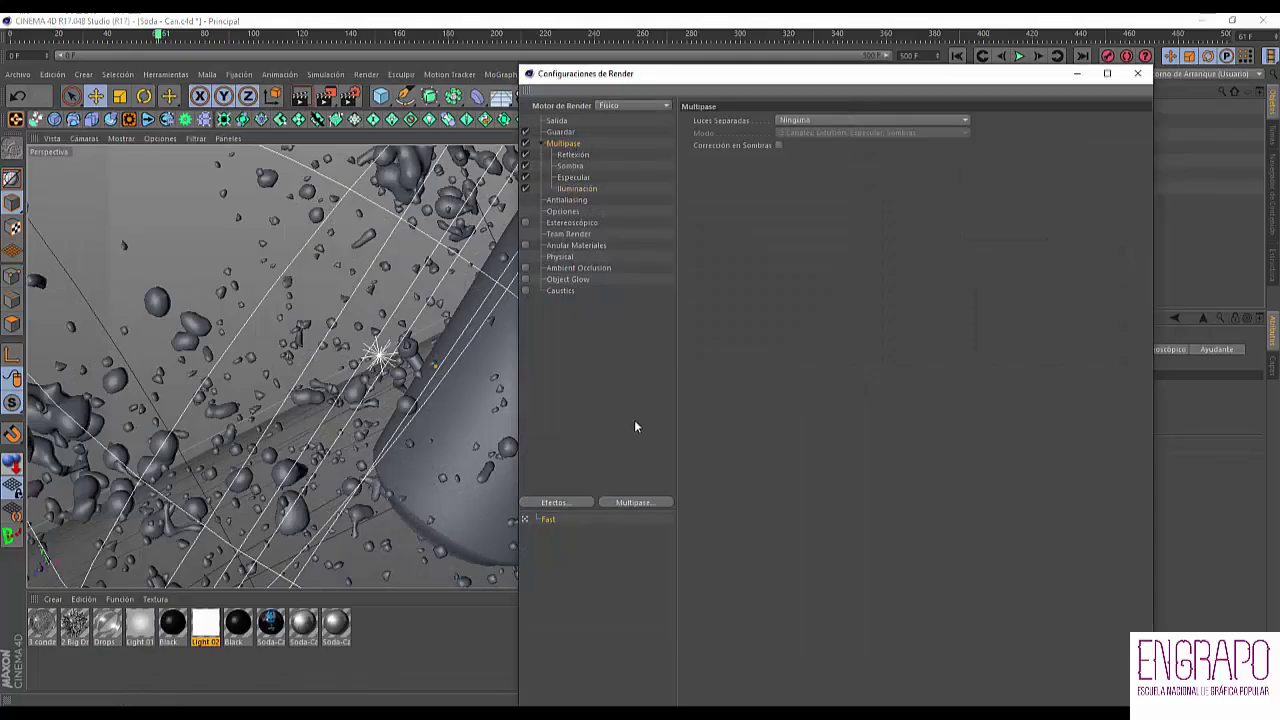
{"action": "left_click", "coordinate": [660, 502]}
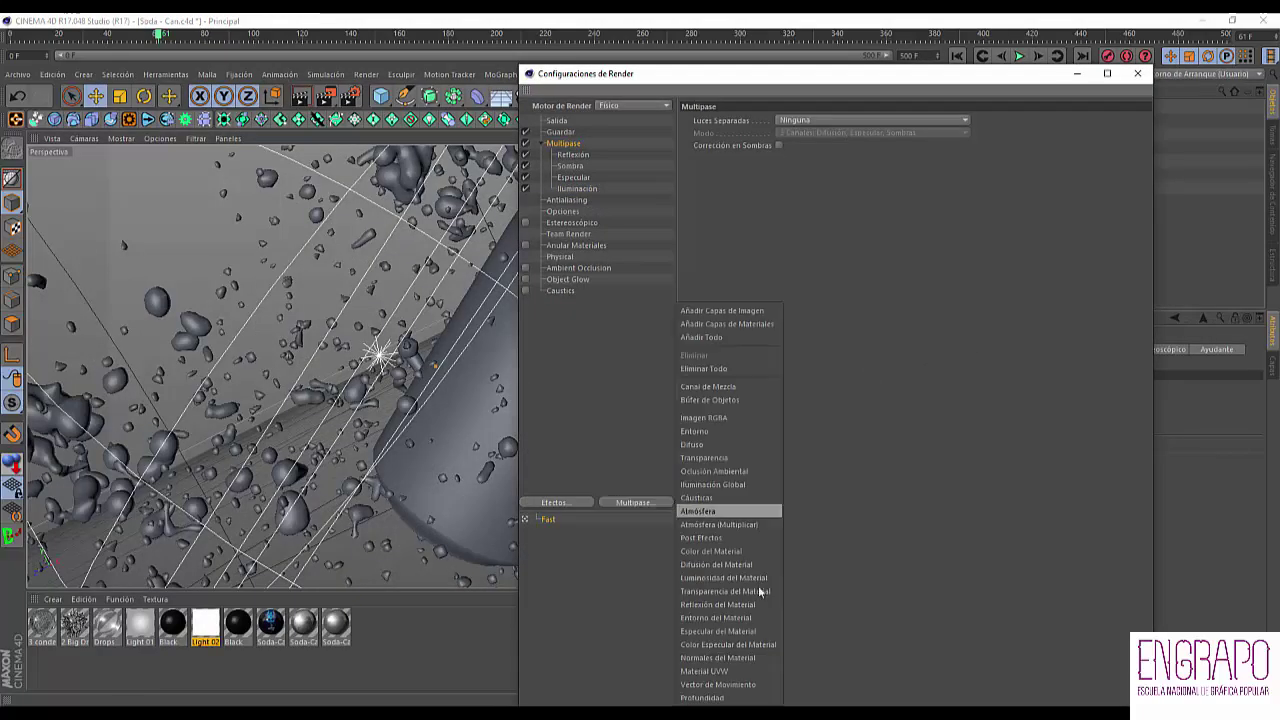
{"action": "left_click", "coordinate": [729, 695]}
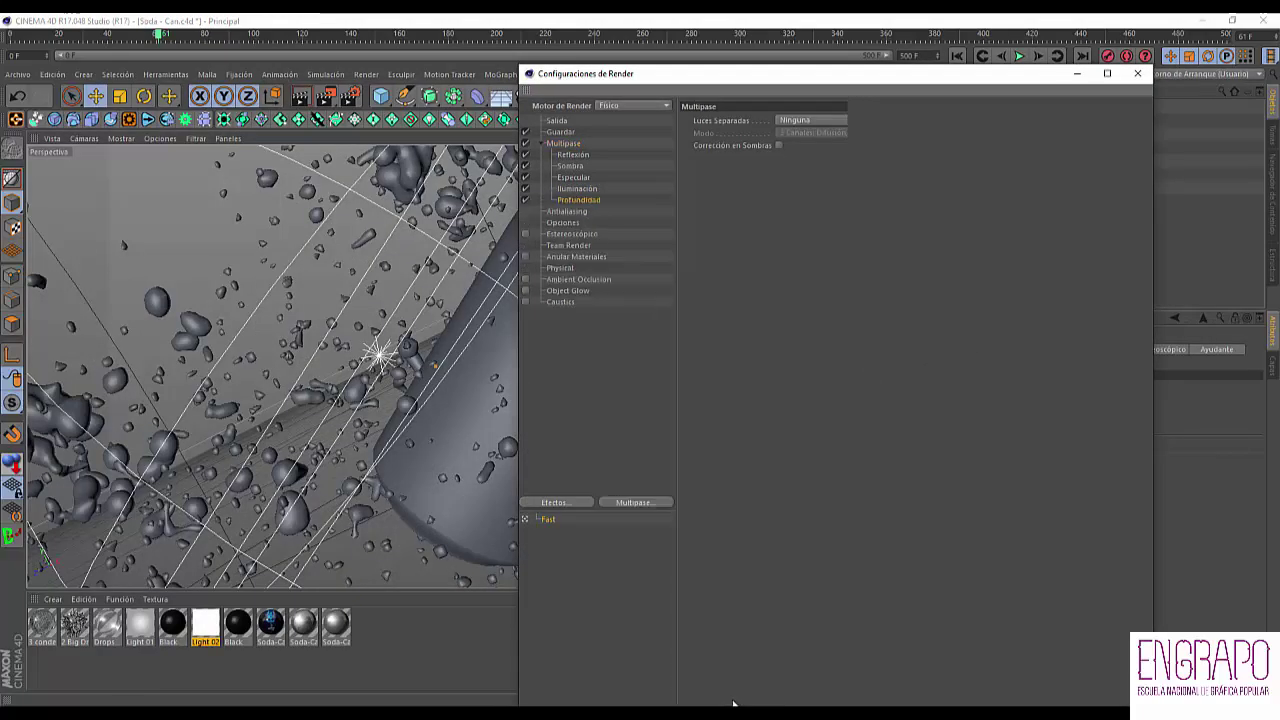
{"action": "left_click", "coordinate": [641, 504]}
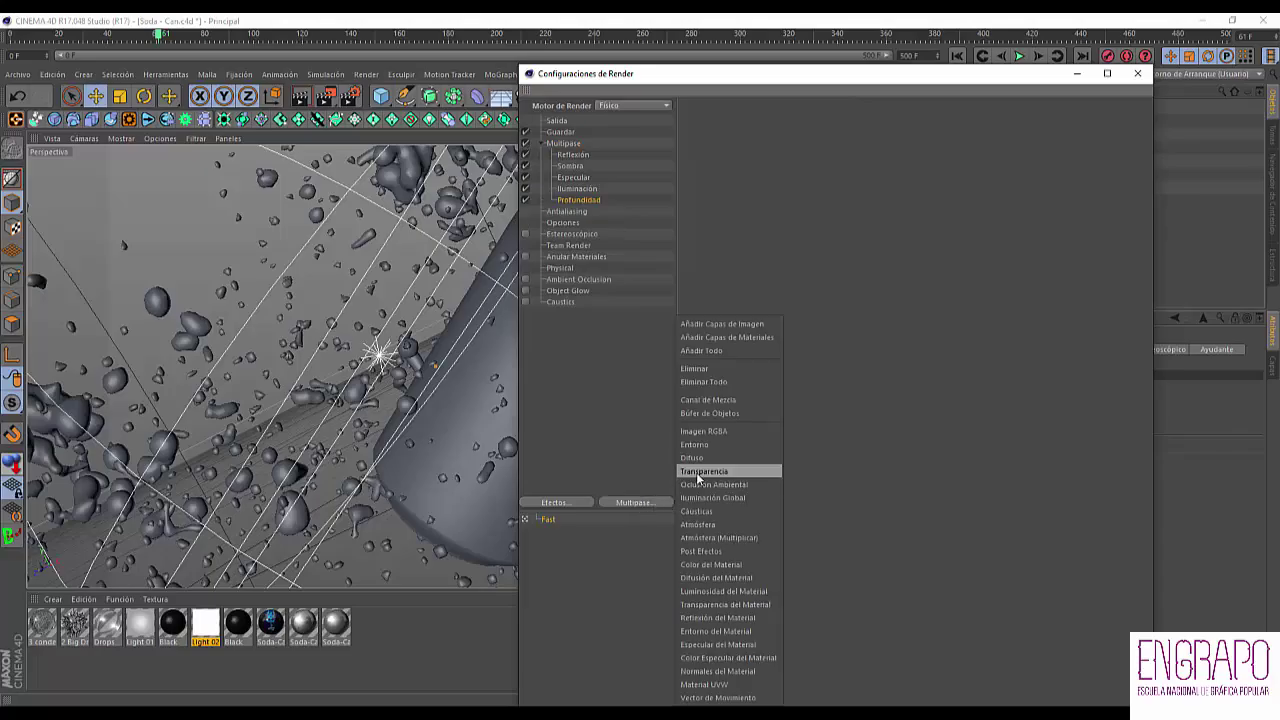
{"action": "left_click", "coordinate": [702, 471]}
{"action": "left_click", "coordinate": [585, 221]}
{"action": "left_click", "coordinate": [581, 212]}
{"action": "left_click_drag", "start_coordinate": [598, 78], "coordinate": [536, 83]}
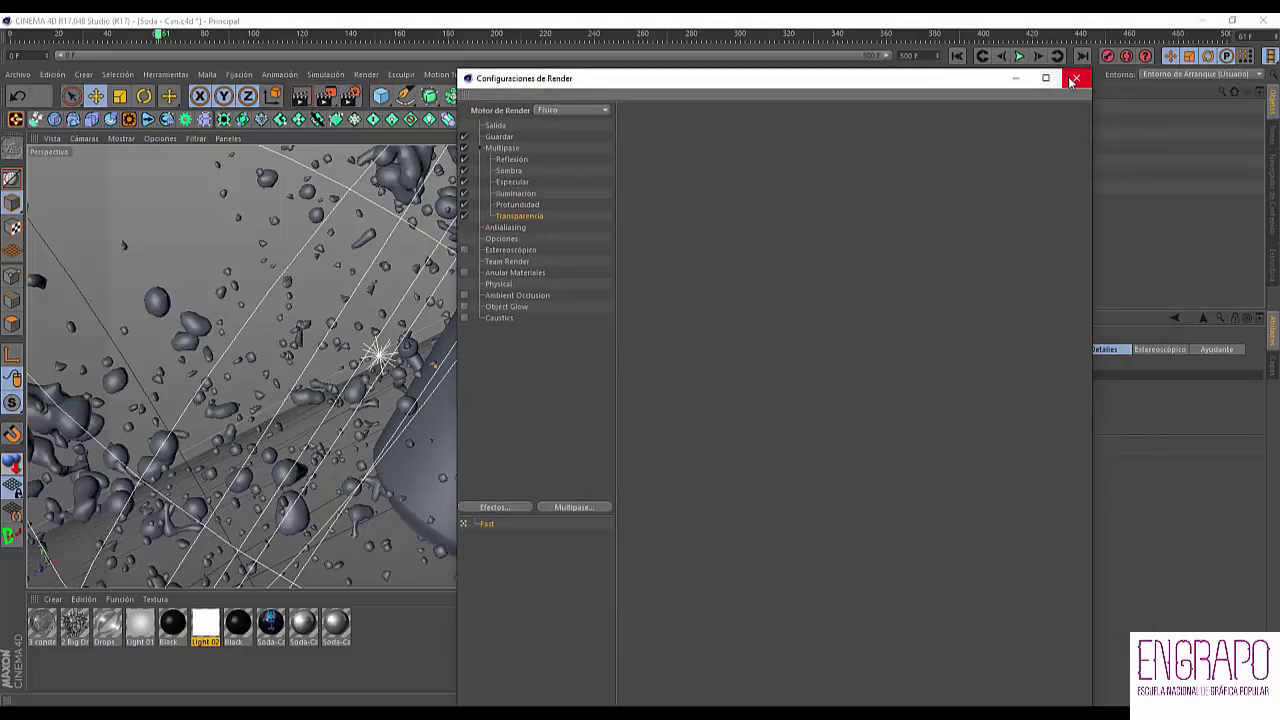
{"action": "left_click", "coordinate": [1074, 79]}
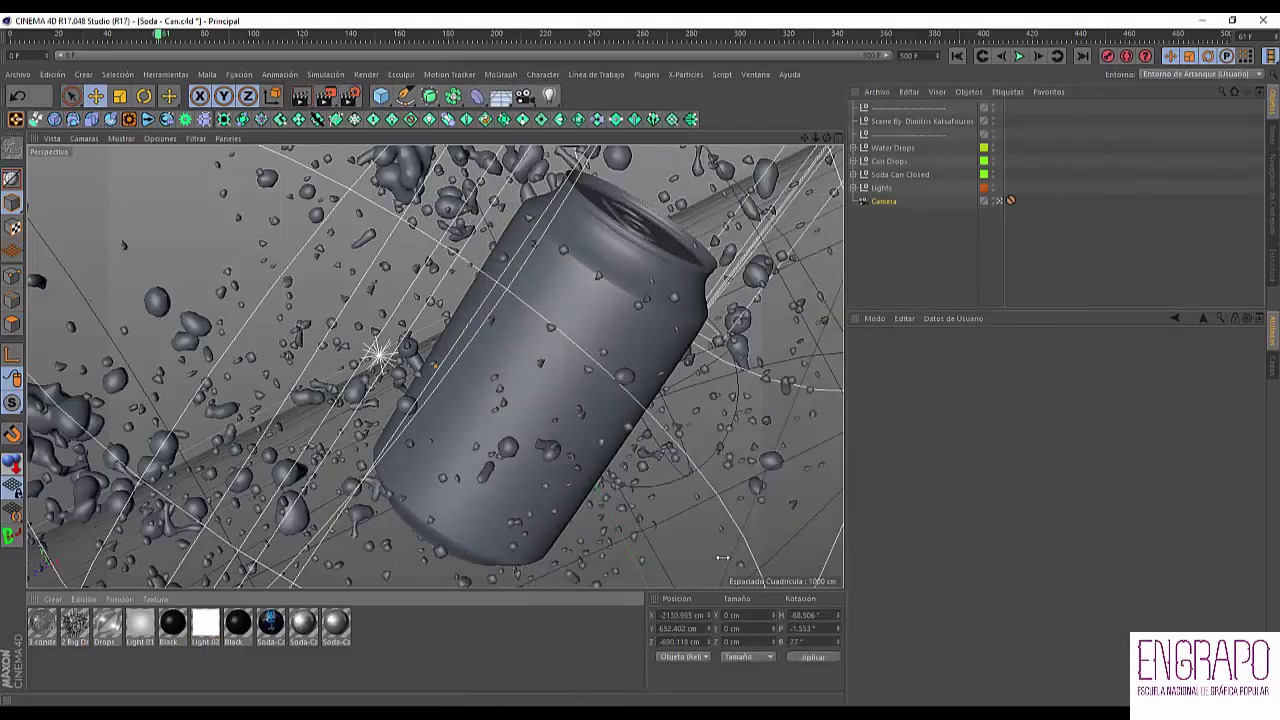
- Delete the Protection tag from the Camera and show the Camera's attributes again
{"action": "left_click", "coordinate": [885, 201]}
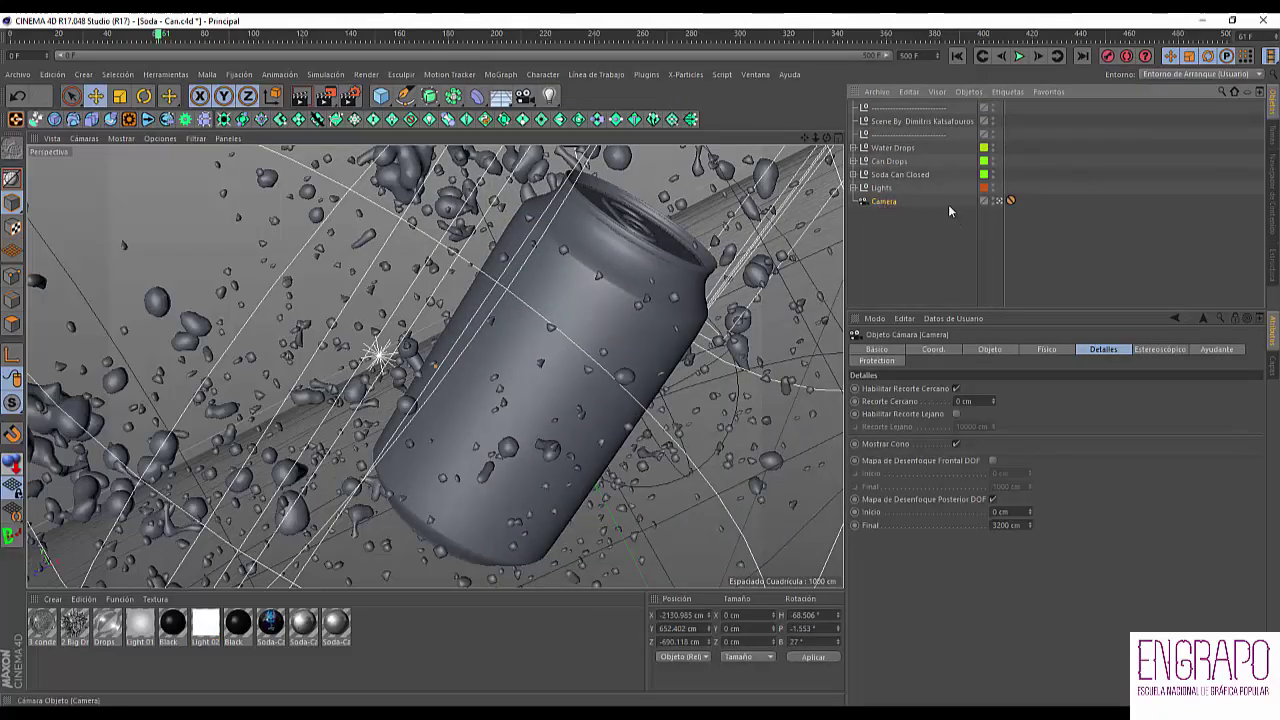
{"action": "left_click", "coordinate": [1011, 202]}
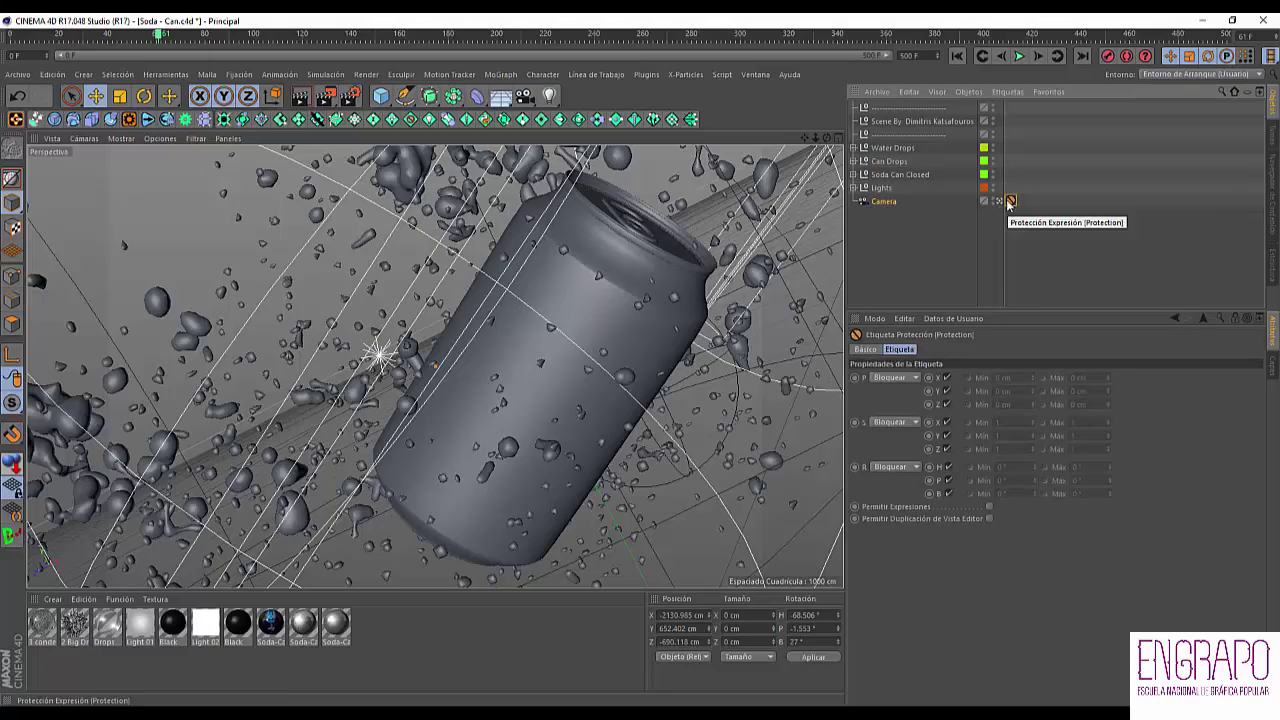
{"action": "key", "text": "Delete"}
{"action": "left_click", "coordinate": [884, 203]}
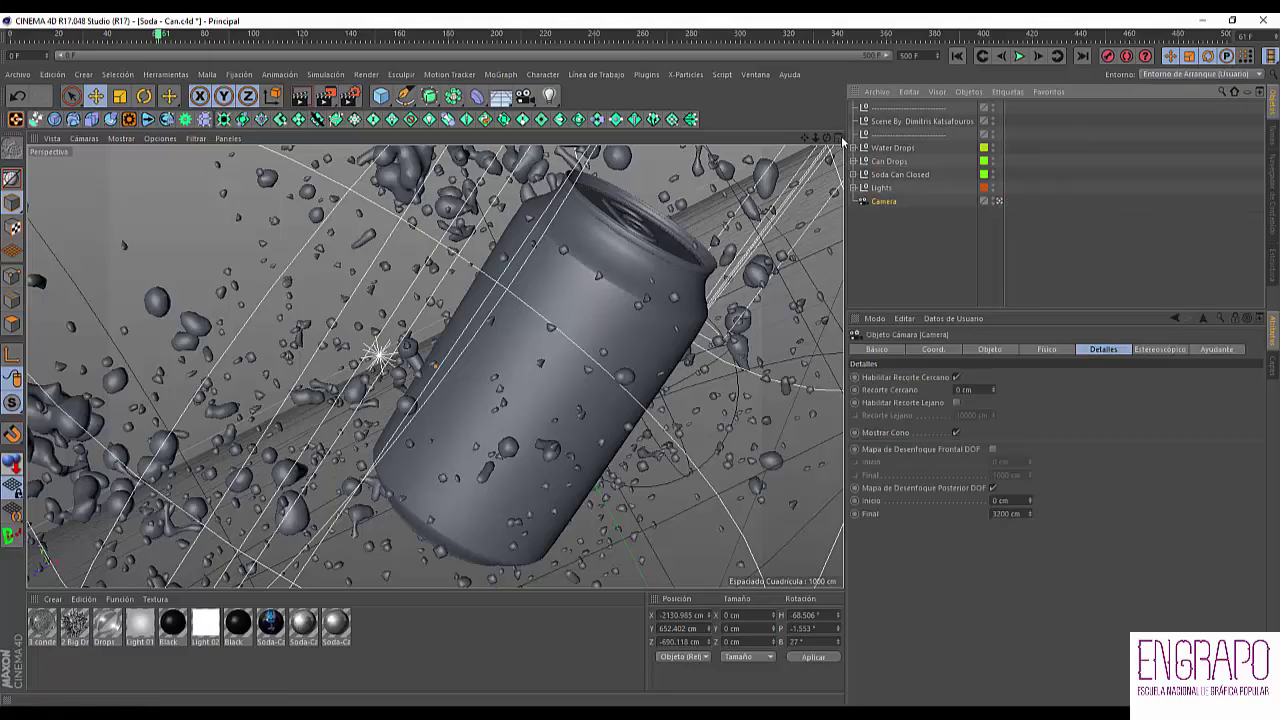
- In the four-view layout, create an Arco spline and place it near the camera at about X -1940 cm, Z -1280 cm
{"action": "left_click", "coordinate": [838, 137]}
{"action": "scroll", "coordinate": [807, 145], "scroll_direction": "down", "scroll_amount": 3}
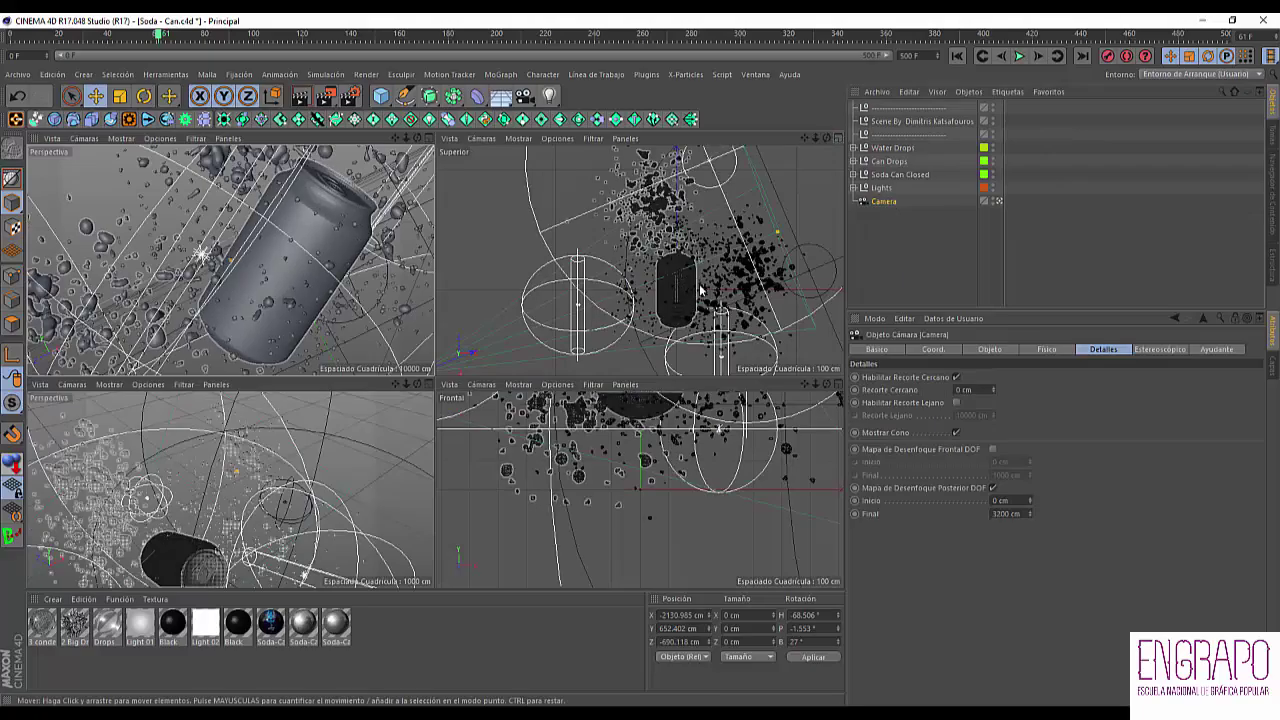
{"action": "left_click_drag", "start_coordinate": [729, 262], "coordinate": [716, 282]}
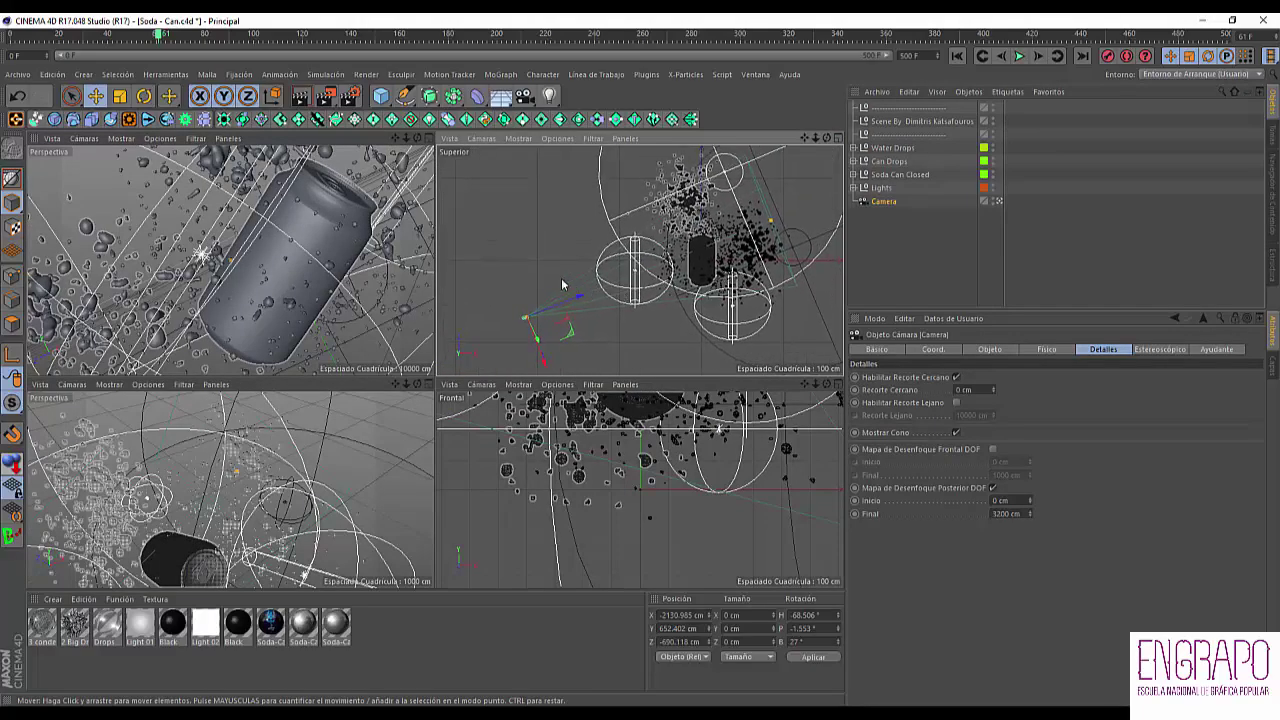
{"action": "left_click", "coordinate": [83, 74]}
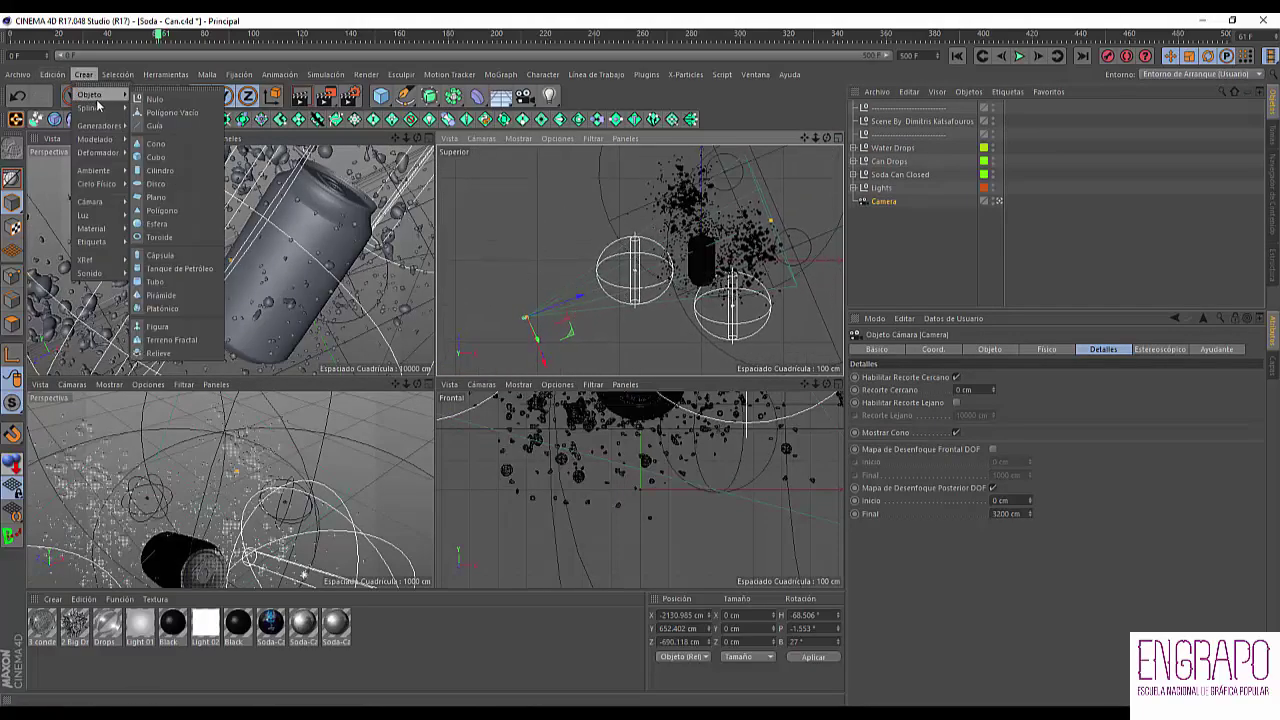
{"action": "mouse_move", "coordinate": [95, 107]}
{"action": "left_click", "coordinate": [154, 175]}
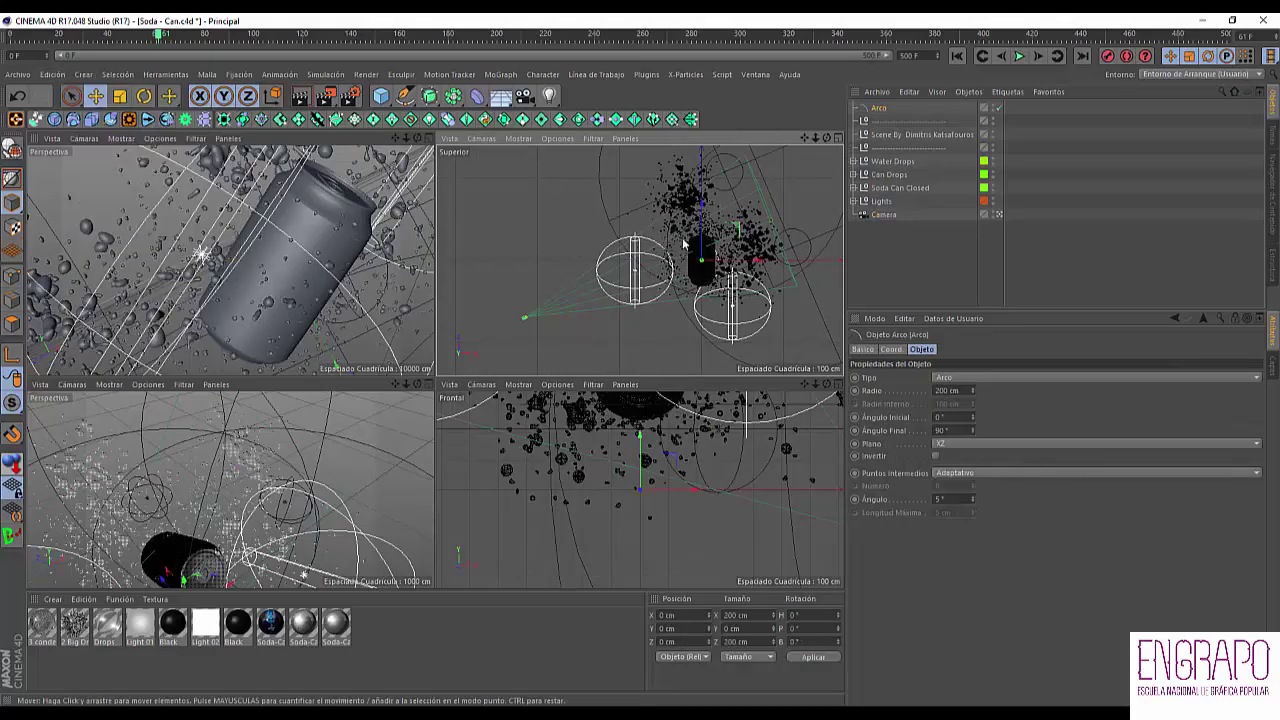
{"action": "left_click_drag", "start_coordinate": [702, 234], "coordinate": [598, 361]}
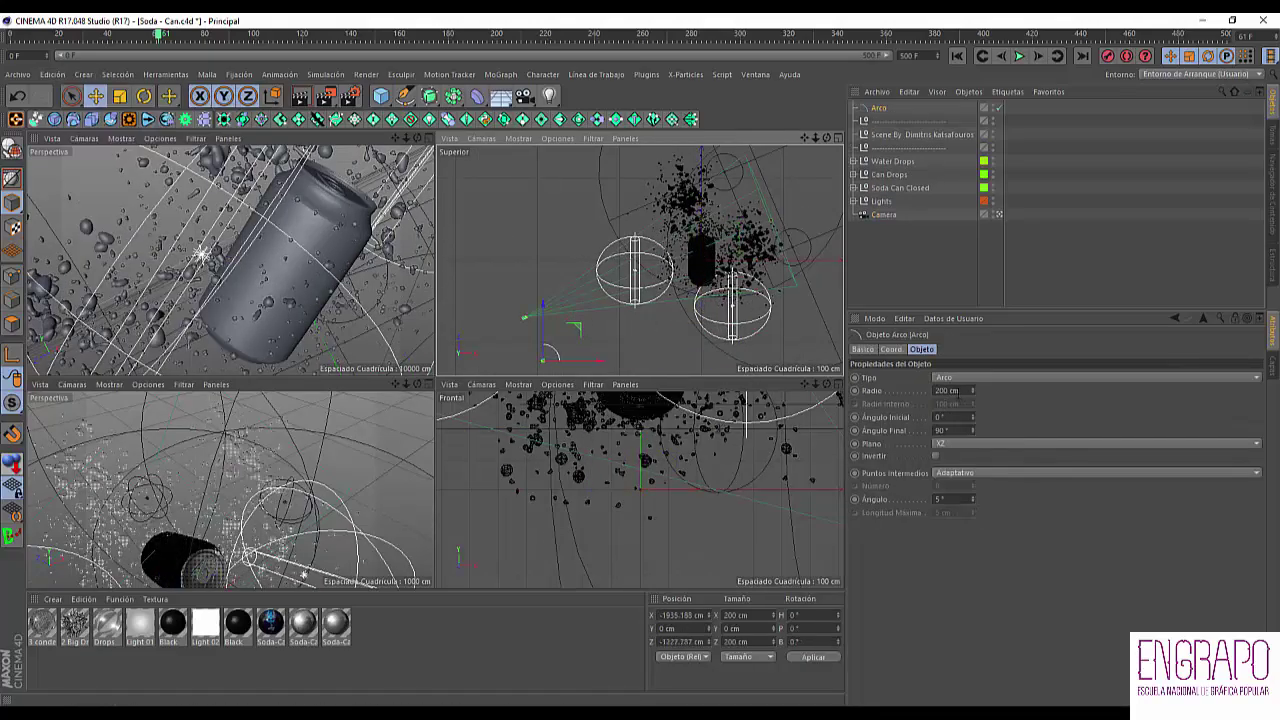
- Set the Arco's Radio to 750 cm and move it along Z to about -691 cm in the top view
{"action": "double_click", "coordinate": [951, 390]}
{"action": "type", "text": "750"}
{"action": "key", "text": "Return"}
{"action": "left_click_drag", "start_coordinate": [546, 308], "coordinate": [546, 264]}
- Set the arc's Ángulo Inicial to 120° and Ángulo Final to 250°, and move it onto the camera at about X -1399 cm, Z -488 cm
{"action": "left_click_drag", "start_coordinate": [953, 430], "coordinate": [922, 430]}
{"action": "type", "text": "270"}
{"action": "key", "text": "Return"}
{"action": "double_click", "coordinate": [951, 416]}
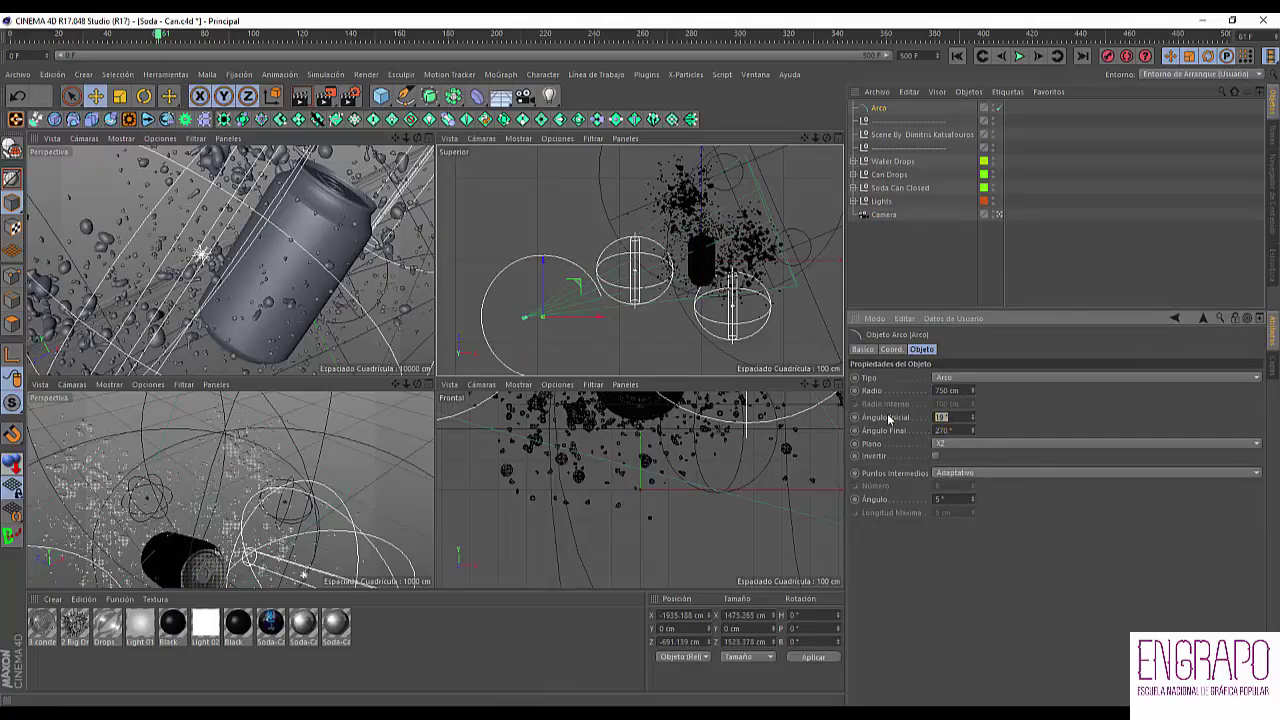
{"action": "type", "text": "120"}
{"action": "key", "text": "Tab"}
{"action": "type", "text": "200"}
{"action": "key", "text": "Return"}
{"action": "key", "text": "Return"}
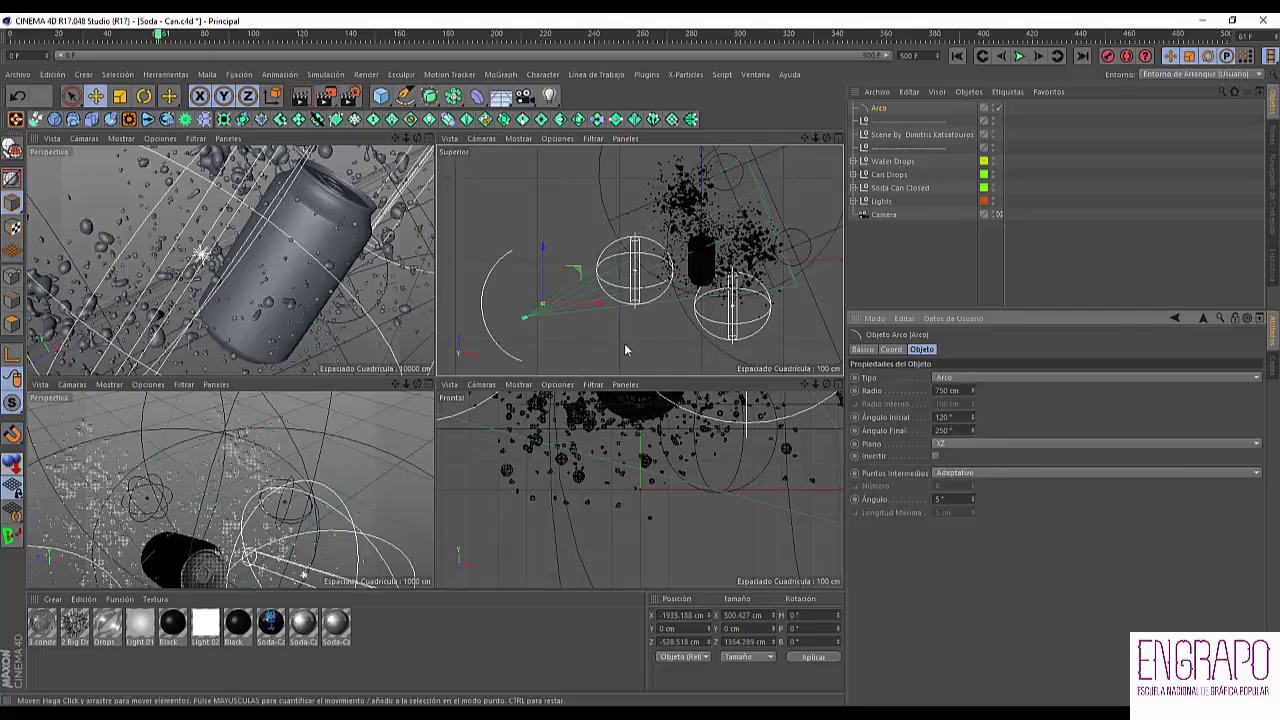
{"action": "left_click_drag", "start_coordinate": [586, 304], "coordinate": [630, 304]}
{"action": "left_click_drag", "start_coordinate": [587, 264], "coordinate": [588, 262]}
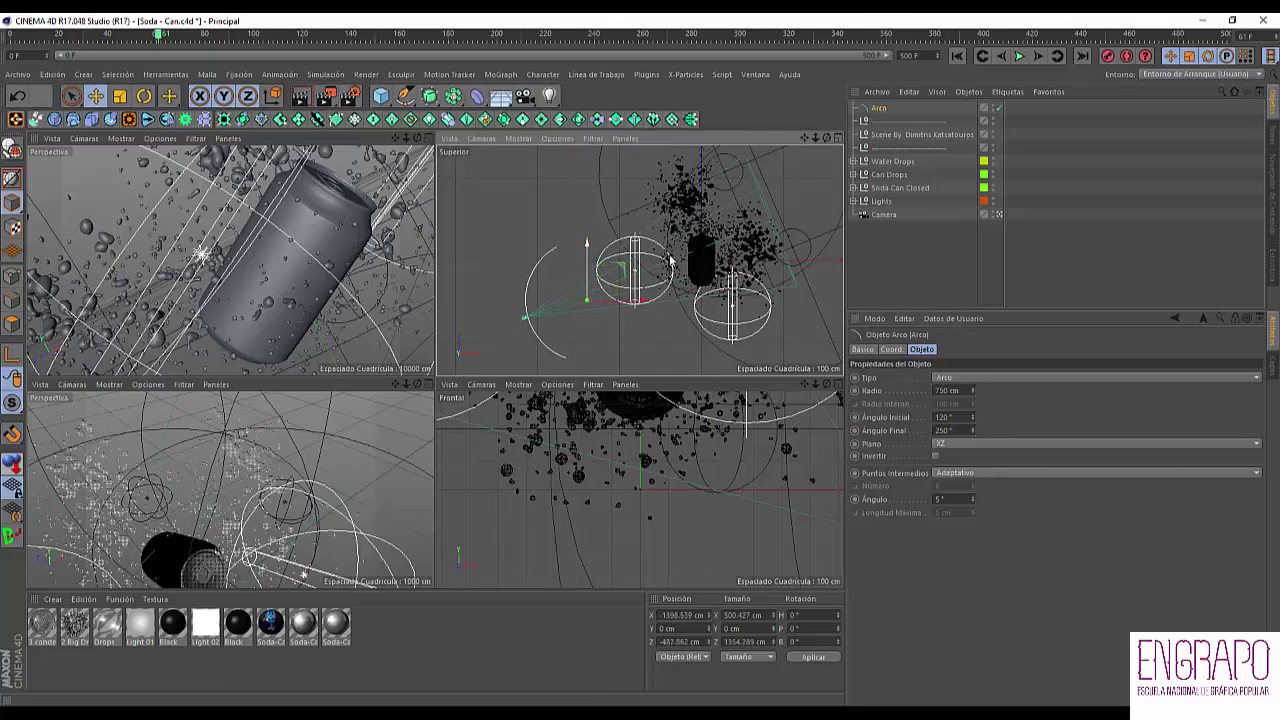
- Add an Alinear a Spline tag to the Camera and duplicate the Camera with its tag
{"action": "left_click", "coordinate": [886, 215]}
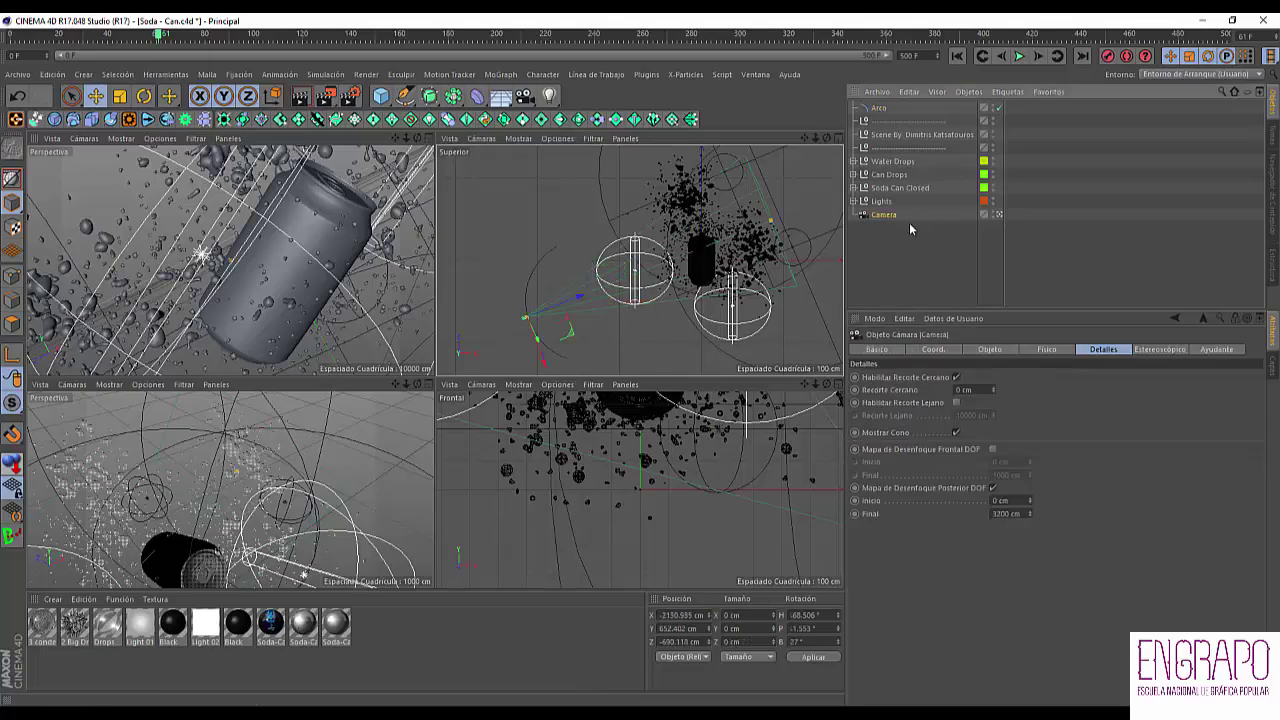
{"action": "right_click", "coordinate": [889, 218]}
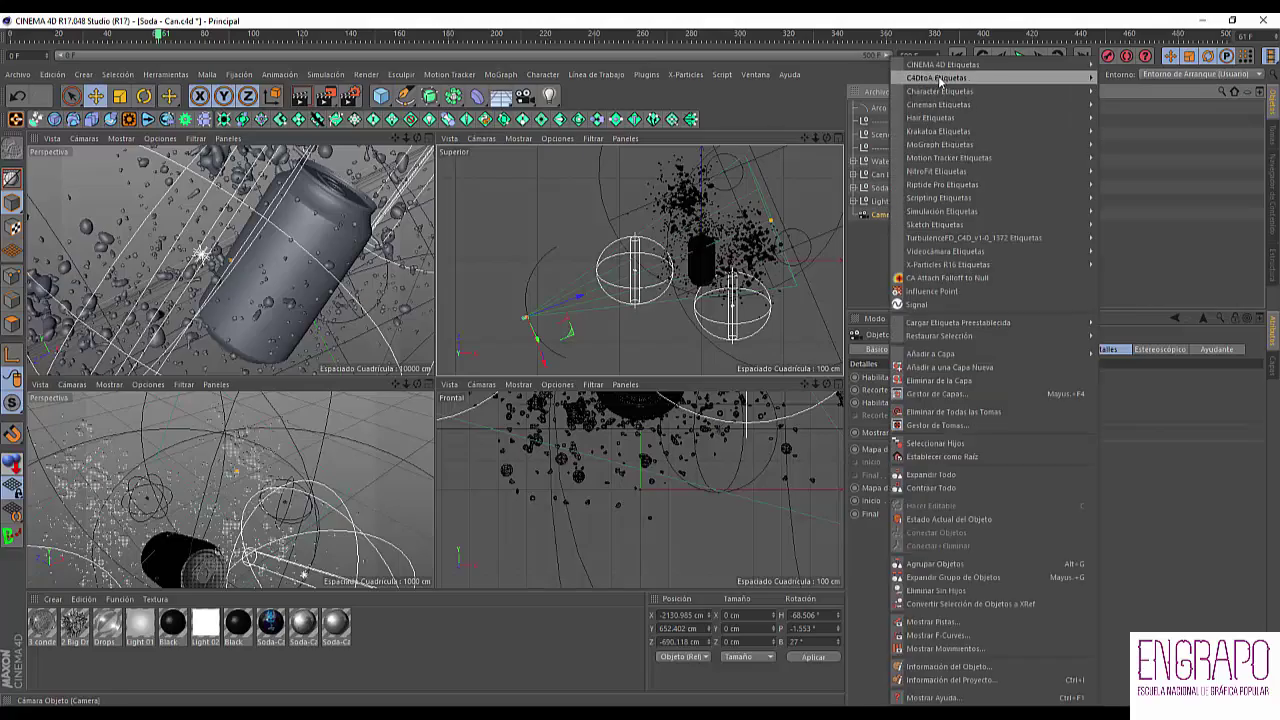
{"action": "mouse_move", "coordinate": [940, 68]}
{"action": "left_click", "coordinate": [1132, 91]}
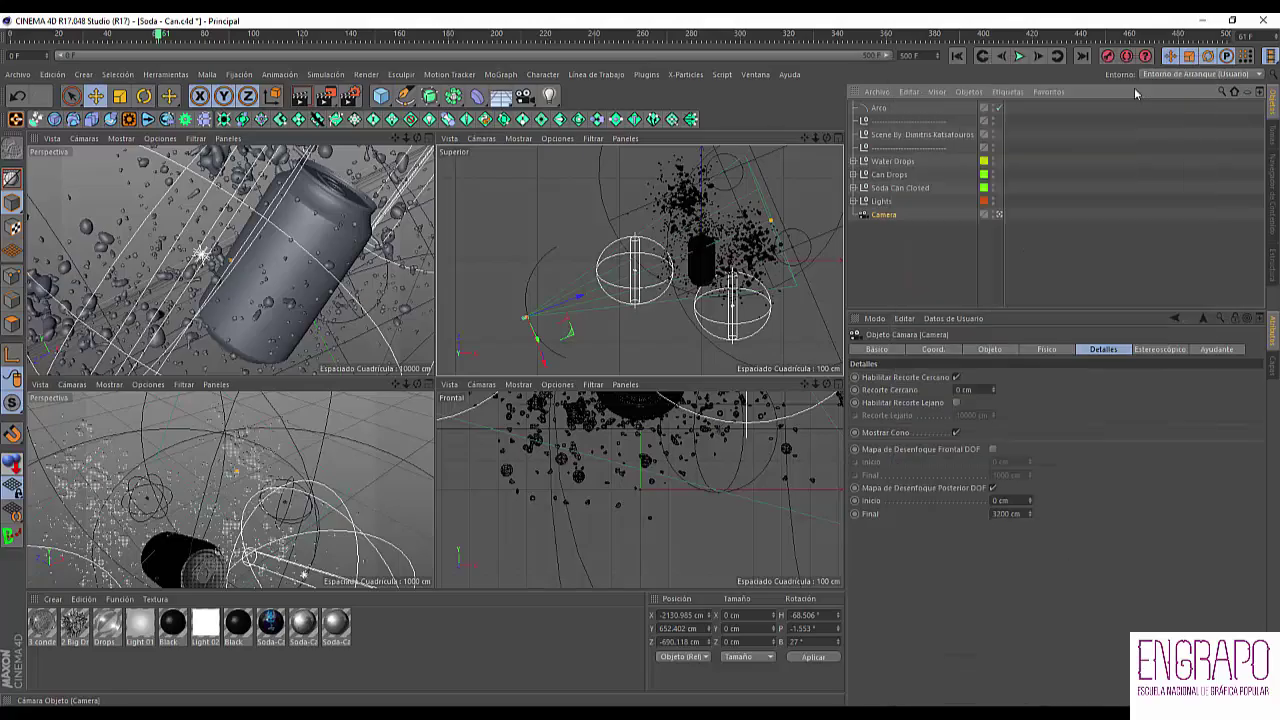
{"action": "left_click_drag", "start_coordinate": [885, 215], "coordinate": [904, 258], "text": "ctrl"}
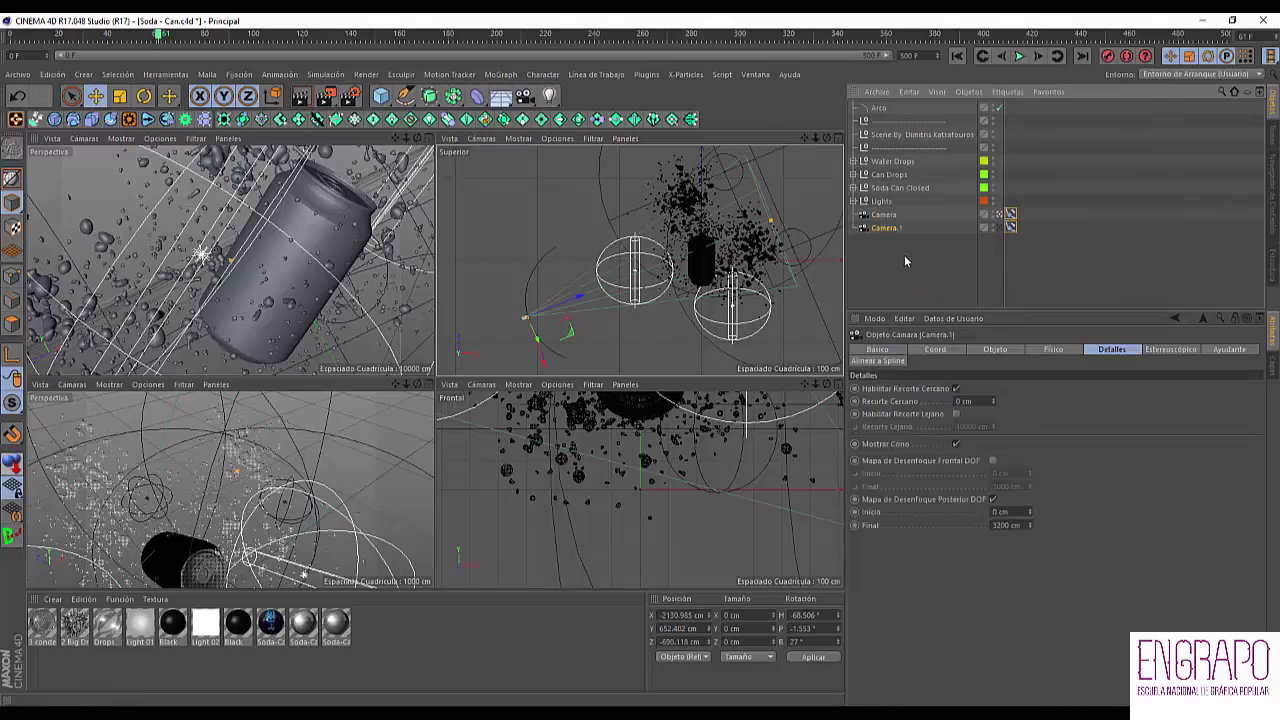
- Delete the Alinear a Spline tag from the original Camera
{"action": "left_click", "coordinate": [986, 253]}
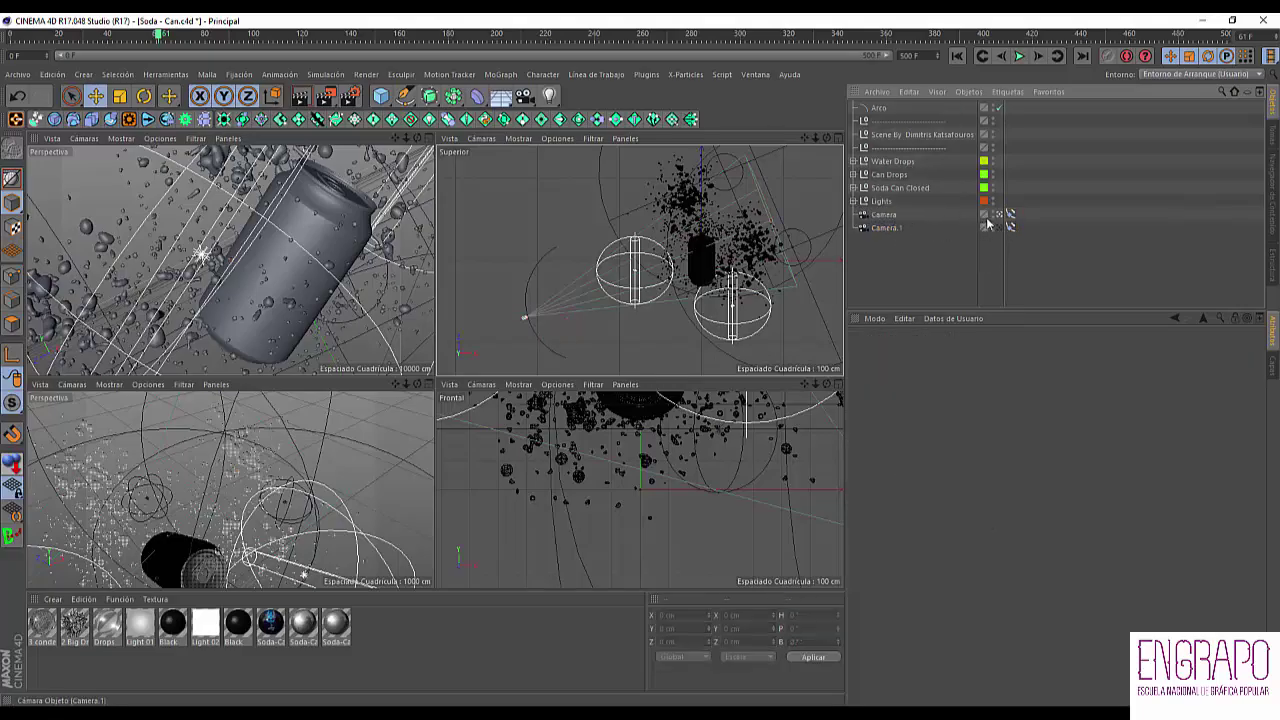
{"action": "left_click", "coordinate": [1010, 215]}
{"action": "key", "text": "Delete"}
- Make the duplicated camera the active view in Perspectiva and assign Arco as its tag's Trayectoria de la Spline
{"action": "left_click", "coordinate": [900, 229]}
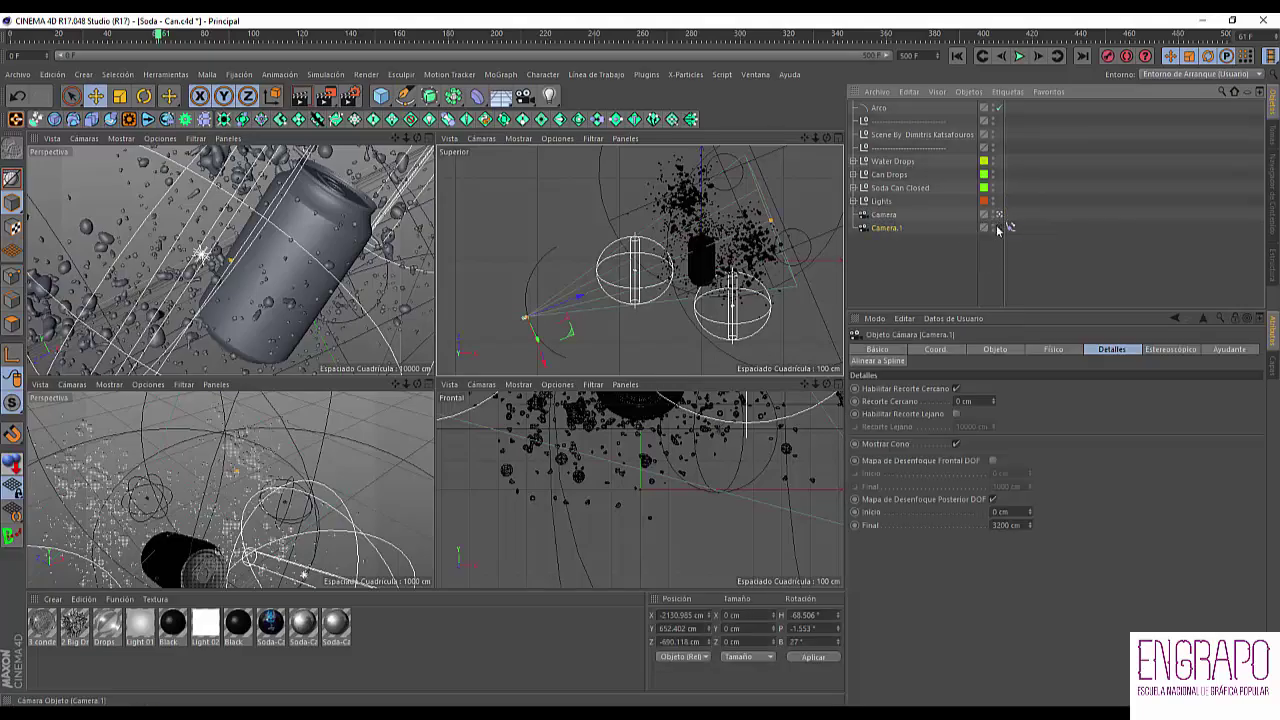
{"action": "left_click", "coordinate": [999, 228]}
{"action": "left_click", "coordinate": [998, 229]}
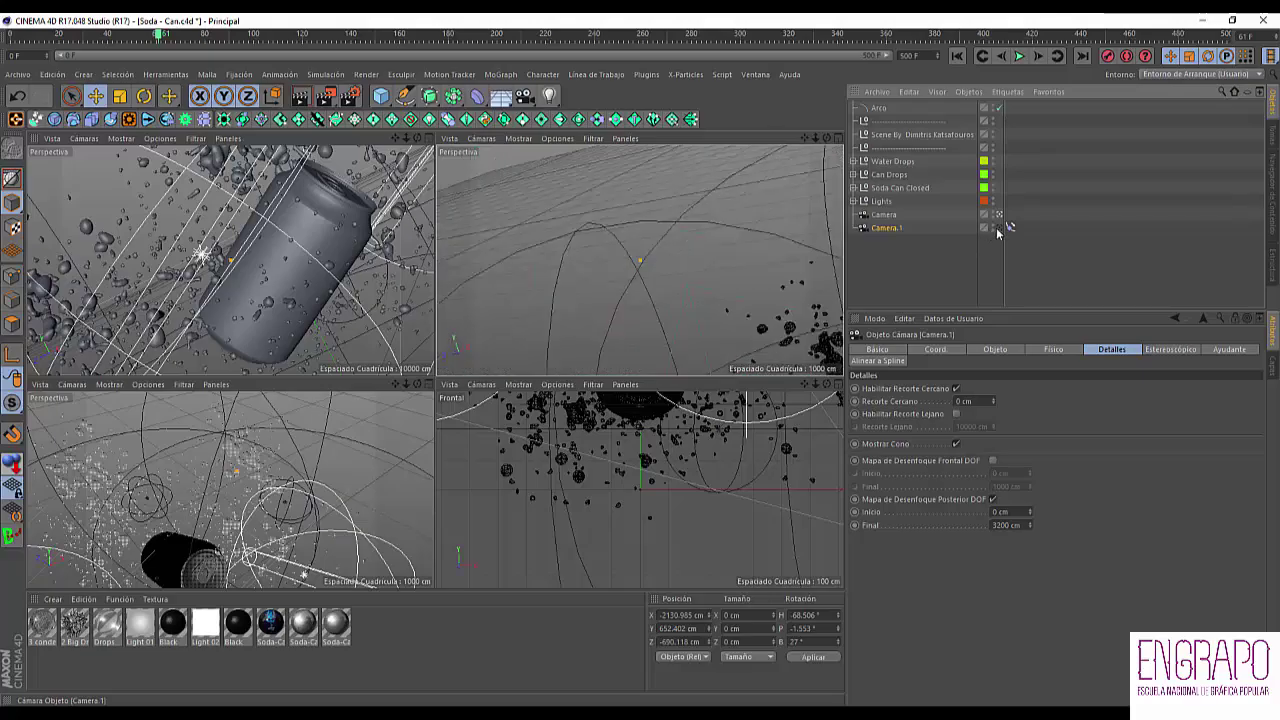
{"action": "left_click", "coordinate": [985, 229]}
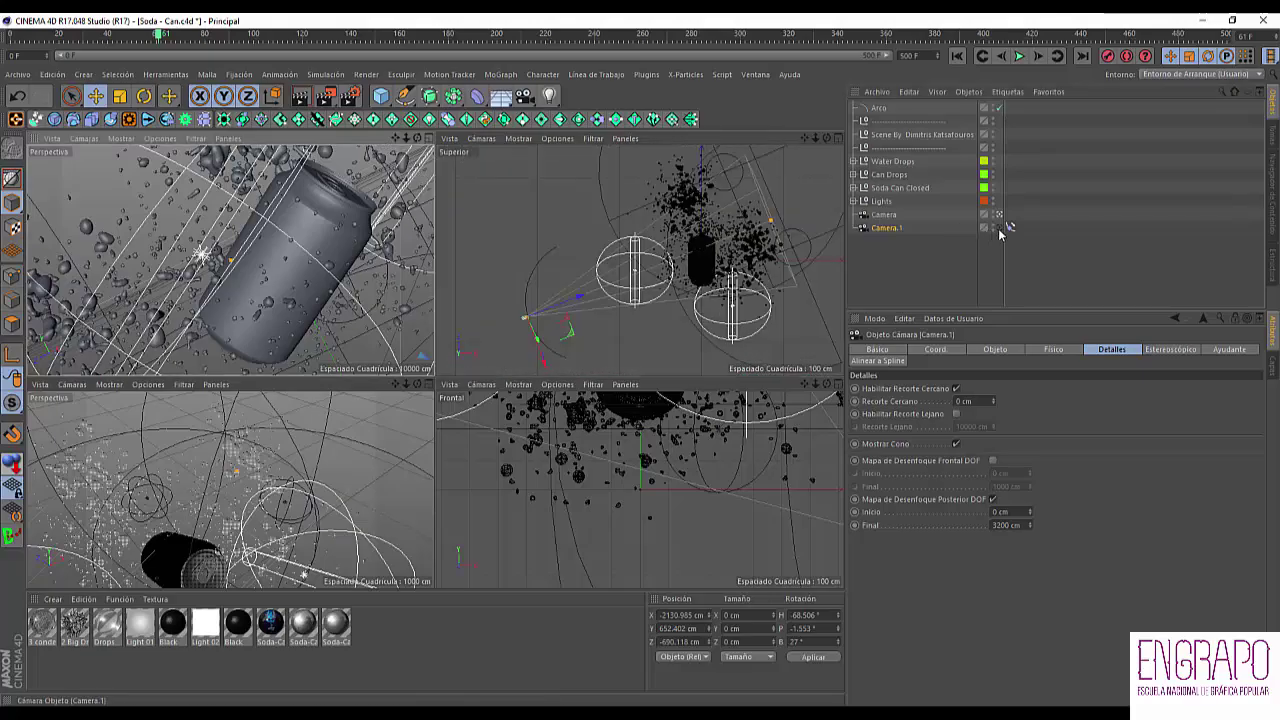
{"action": "left_click", "coordinate": [1010, 227]}
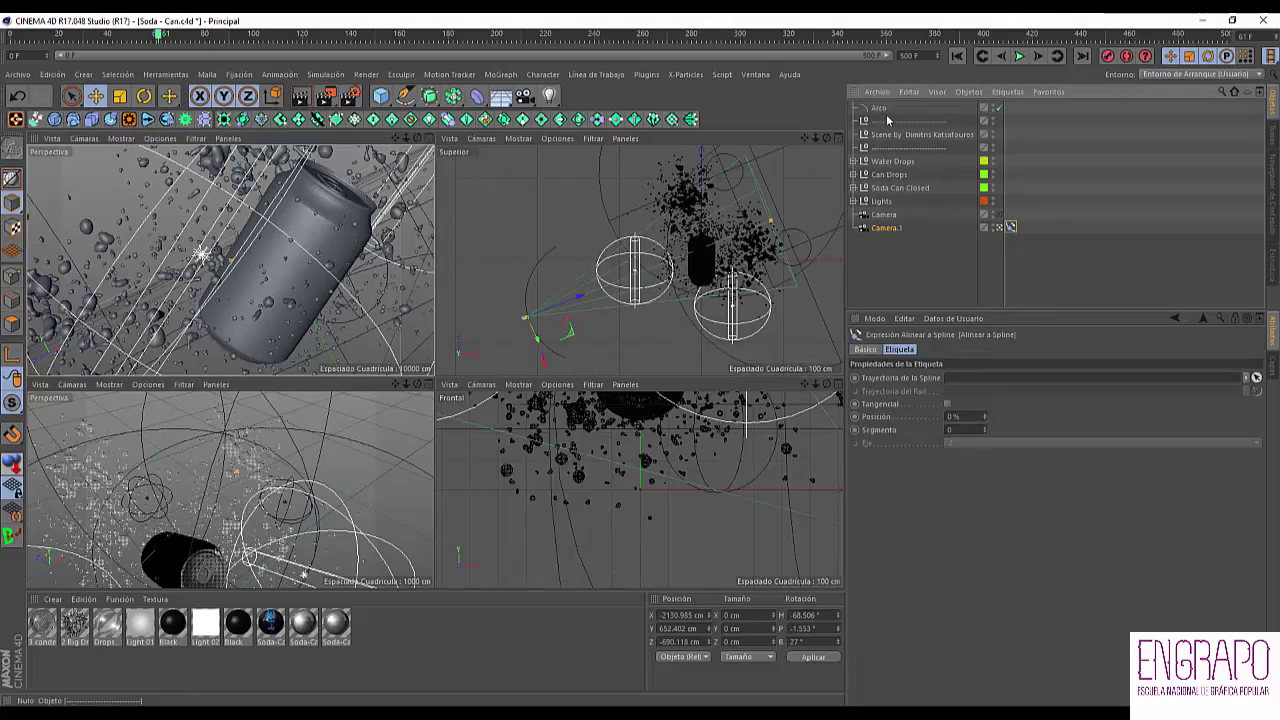
{"action": "left_click_drag", "start_coordinate": [879, 108], "coordinate": [970, 385]}
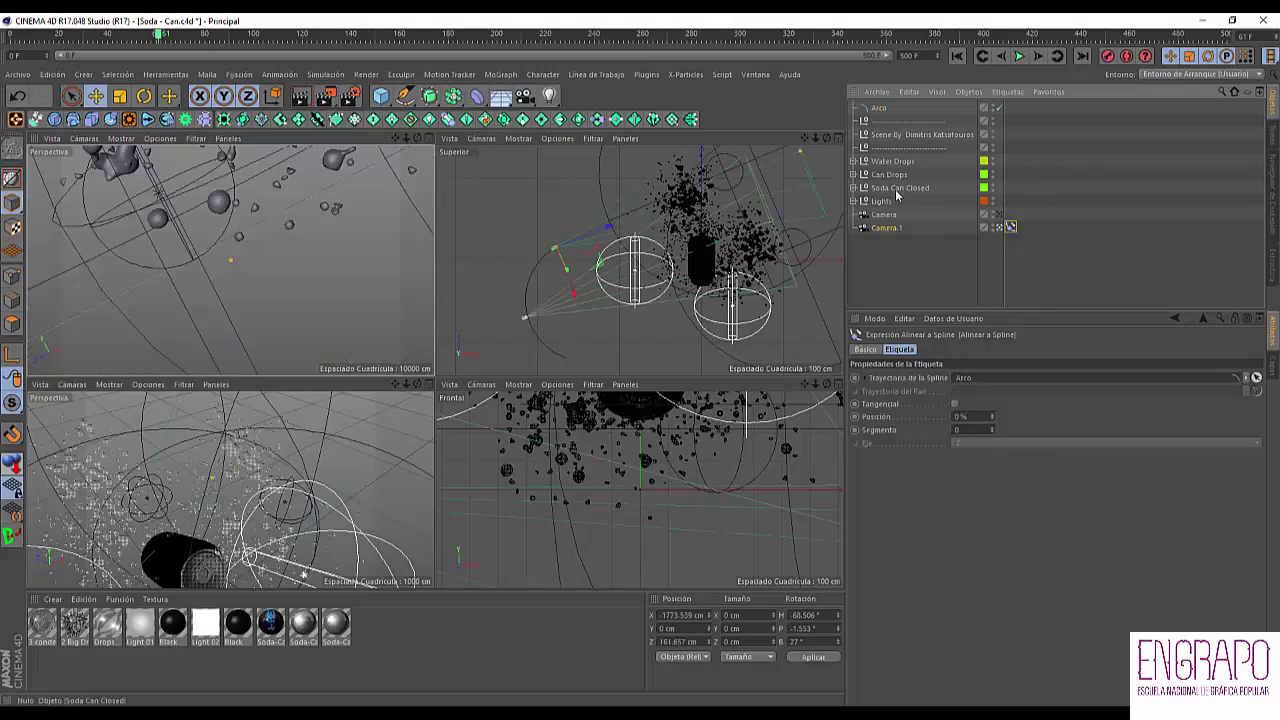
- Add an Objetivo tag to the duplicated camera with Soda Can Closed as its Objeto Objetivo
{"action": "left_click", "coordinate": [876, 228]}
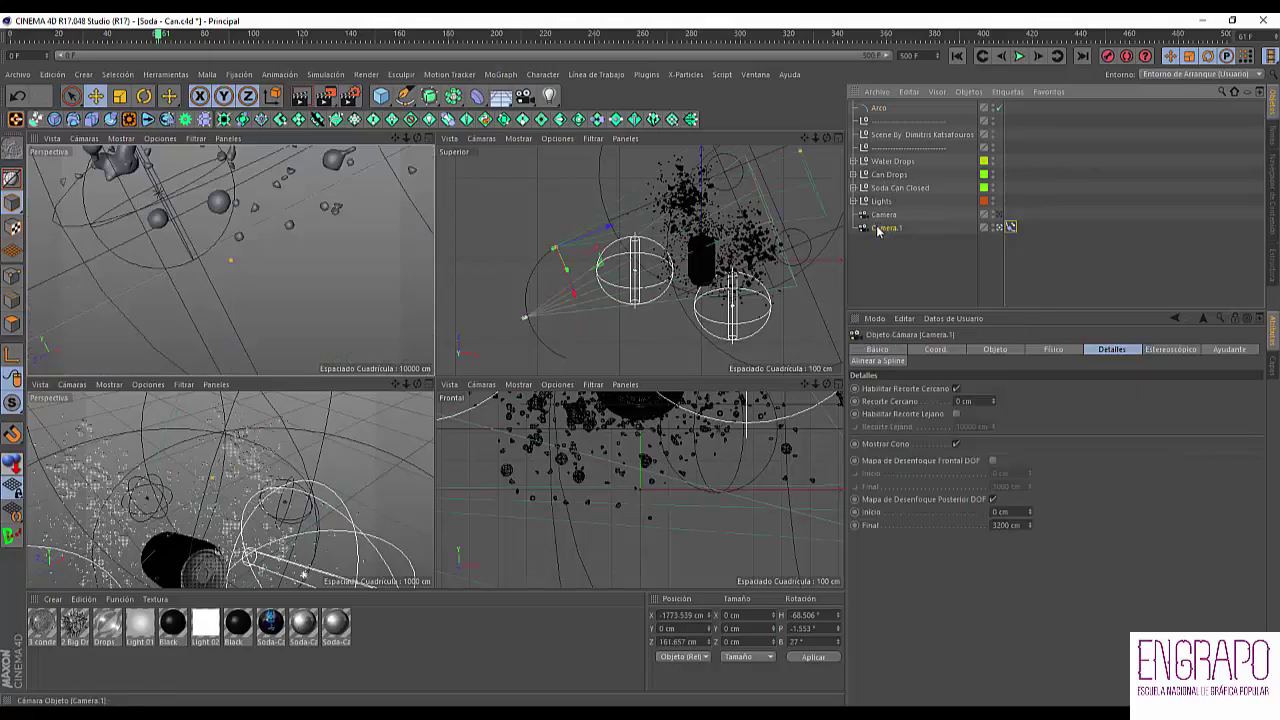
{"action": "right_click", "coordinate": [878, 229]}
{"action": "mouse_move", "coordinate": [1040, 64]}
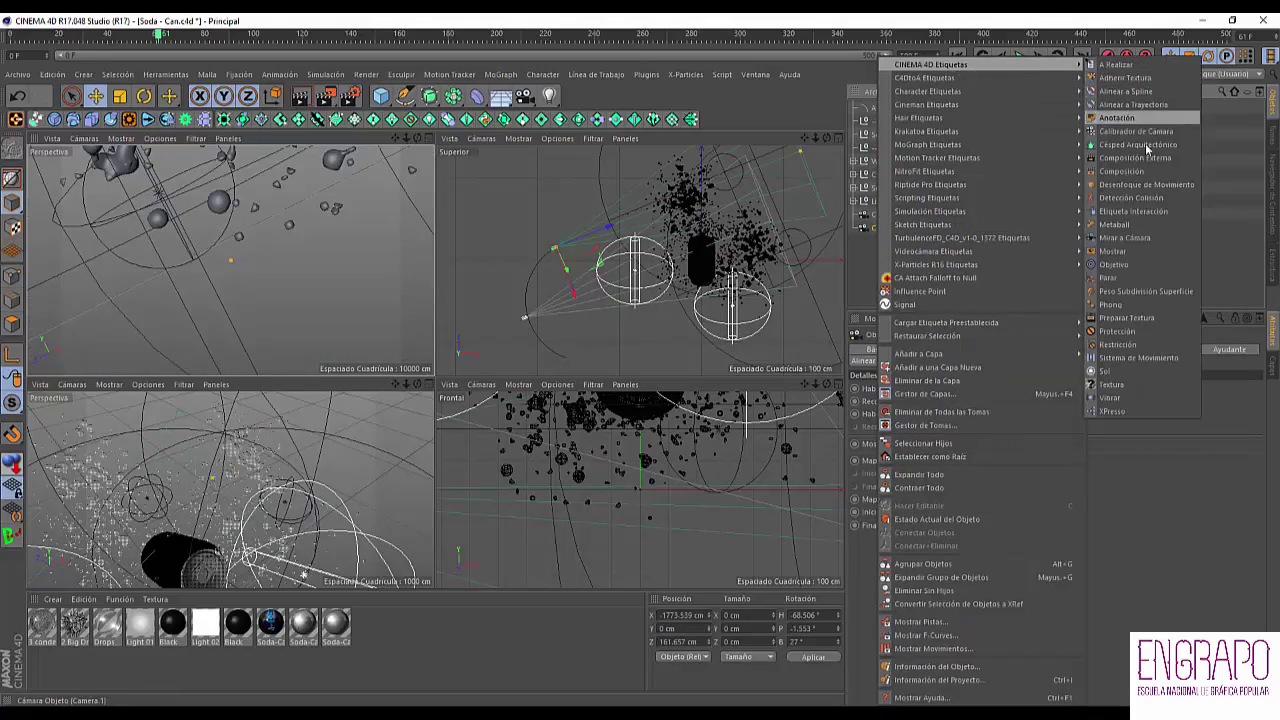
{"action": "left_click", "coordinate": [1114, 264]}
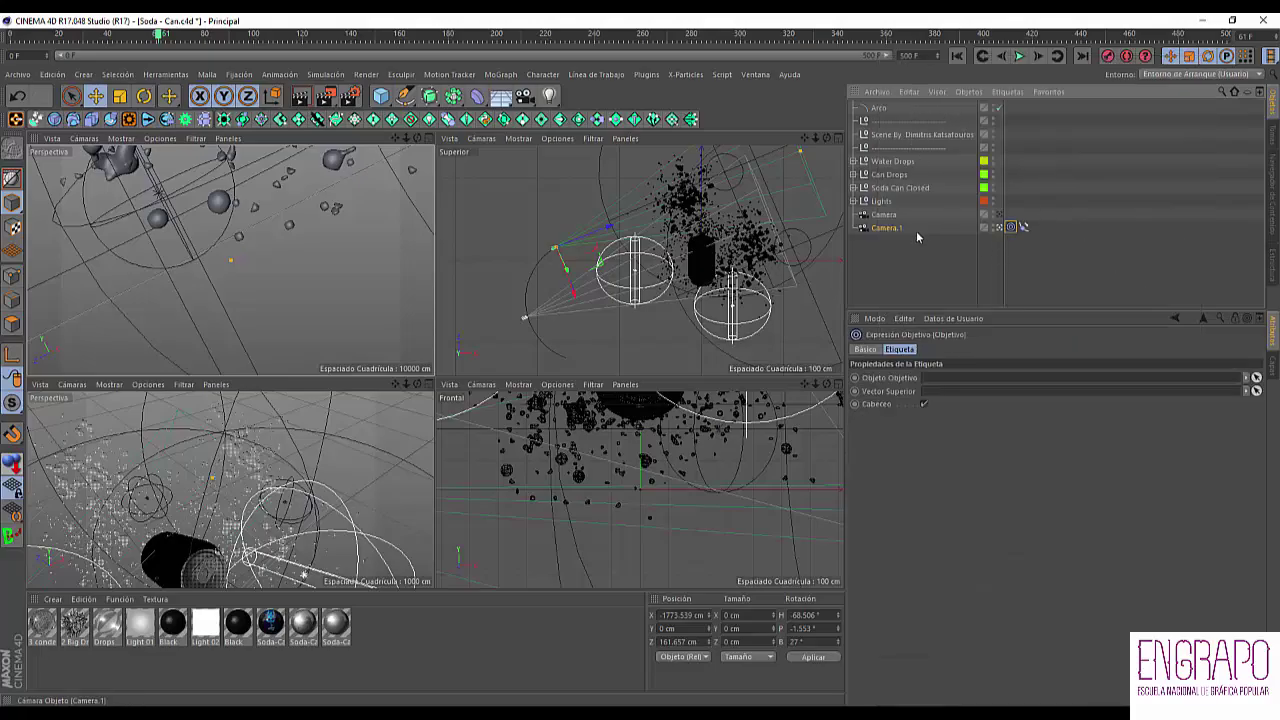
{"action": "left_click", "coordinate": [888, 193]}
{"action": "left_click_drag", "start_coordinate": [888, 197], "coordinate": [953, 380]}
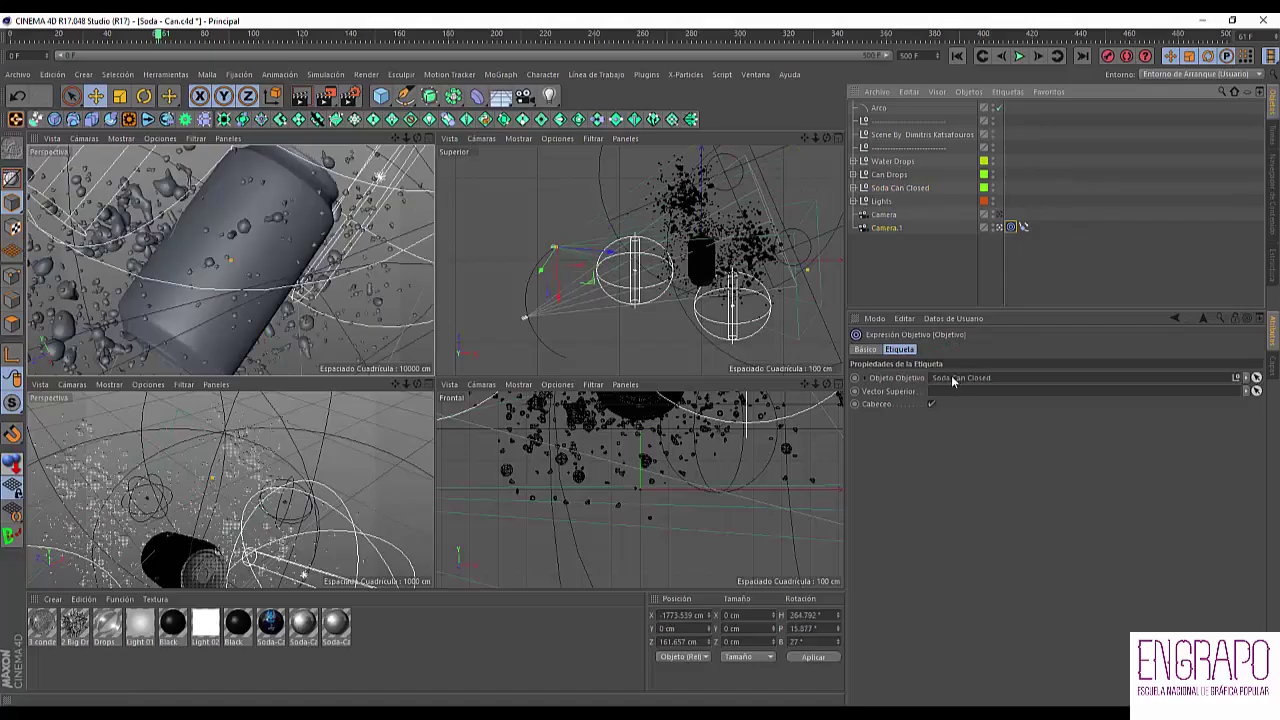
- Test the camera's travel along the arc by raising the Alinear a Spline tag's Posición to 100%
{"action": "left_click", "coordinate": [920, 224]}
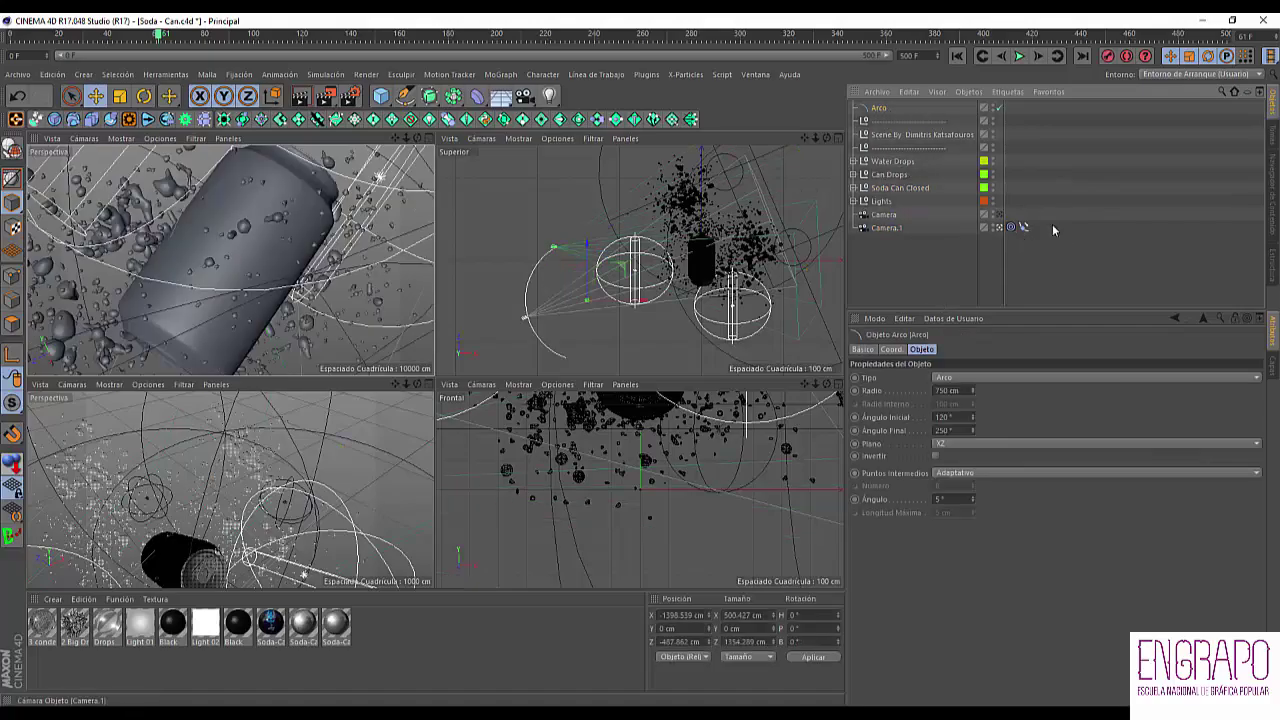
{"action": "left_click", "coordinate": [1024, 228]}
{"action": "left_click", "coordinate": [976, 416]}
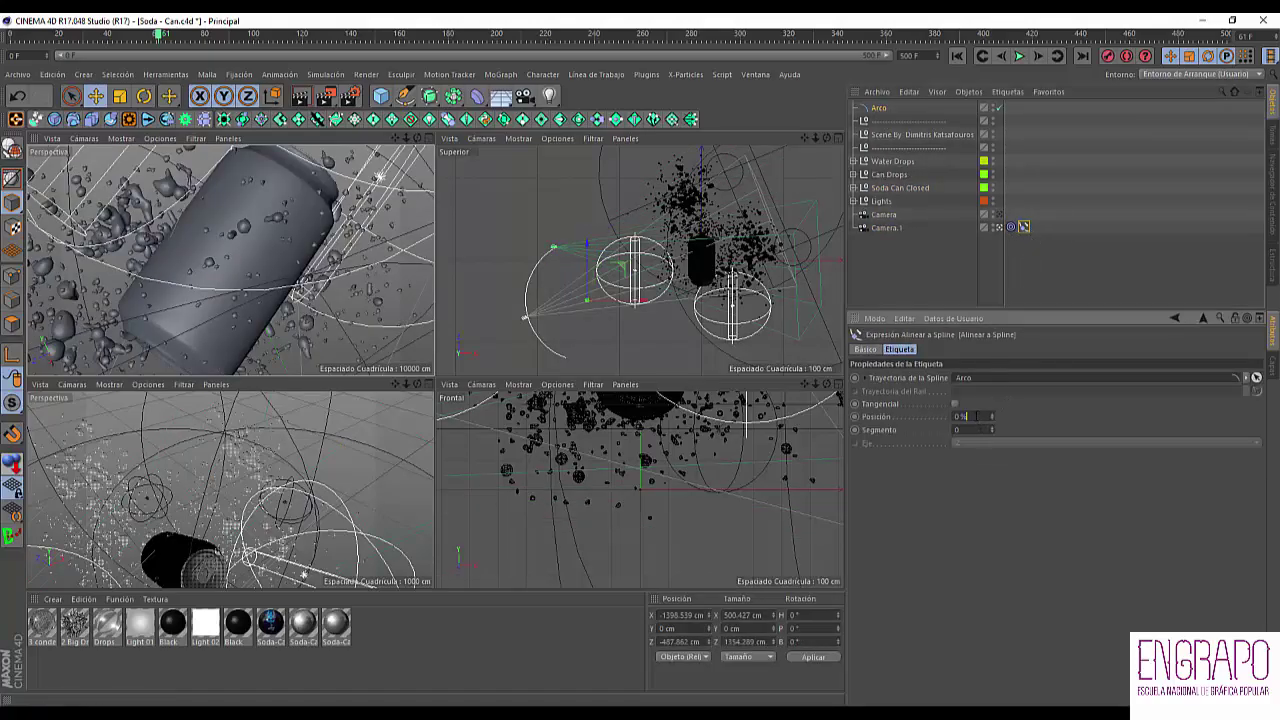
{"action": "scroll", "coordinate": [976, 416], "scroll_direction": "up", "scroll_amount": 20}
{"action": "left_click_drag", "start_coordinate": [966, 416], "coordinate": [966, 416]}
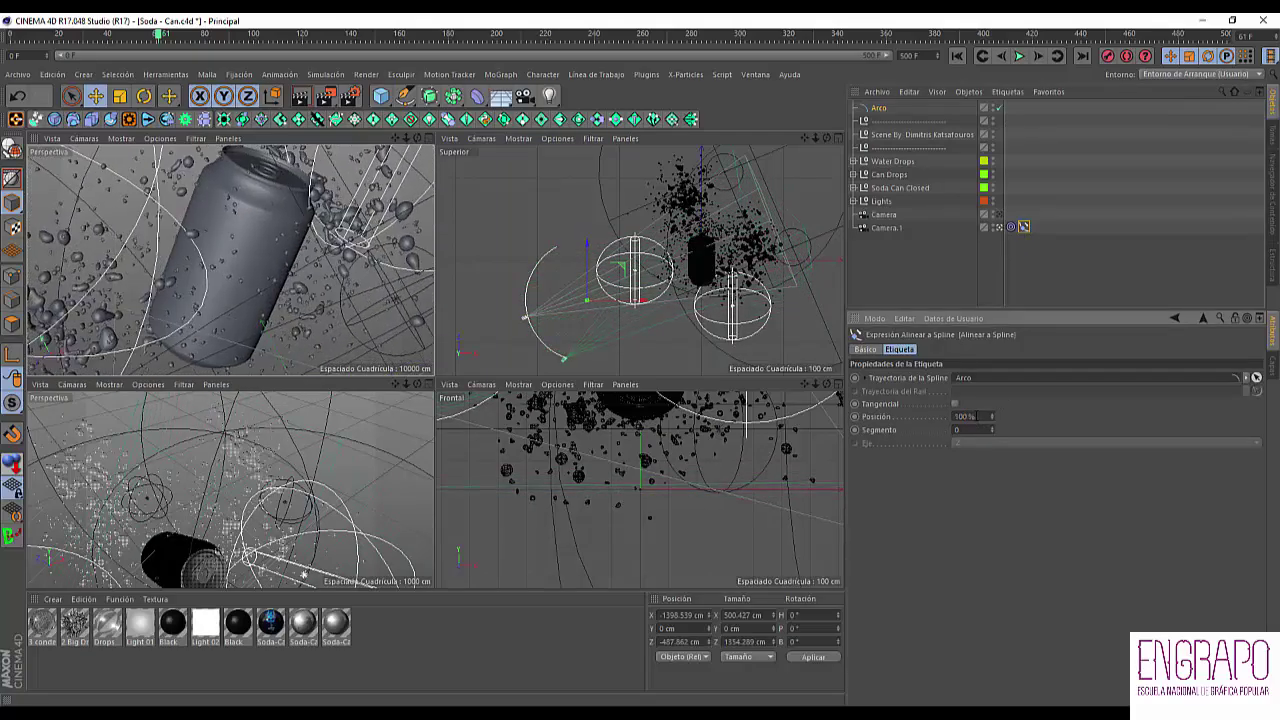
- Keyframe the Alinear a Spline tag's Posición at 0% on frame 0 and 100% on frame 60
{"action": "left_click", "coordinate": [20, 33]}
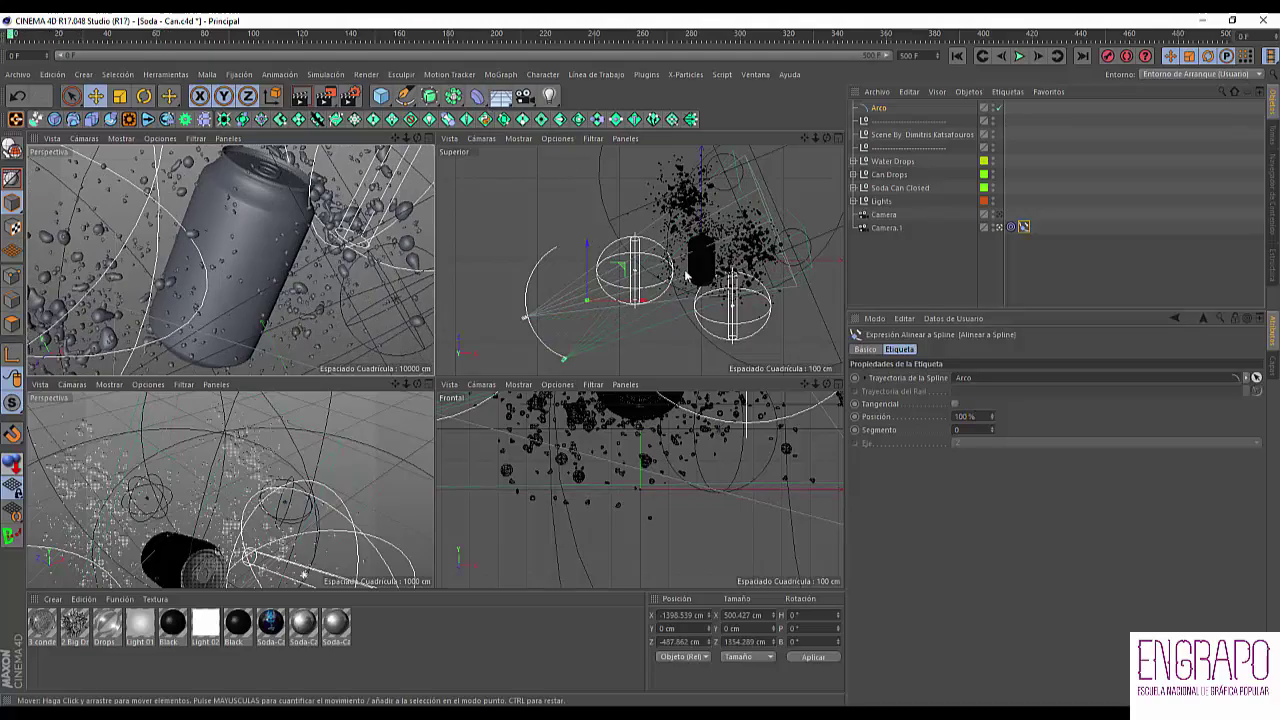
{"action": "left_click_drag", "start_coordinate": [984, 416], "coordinate": [879, 412]}
{"action": "type", "text": "0"}
{"action": "key", "text": "Return"}
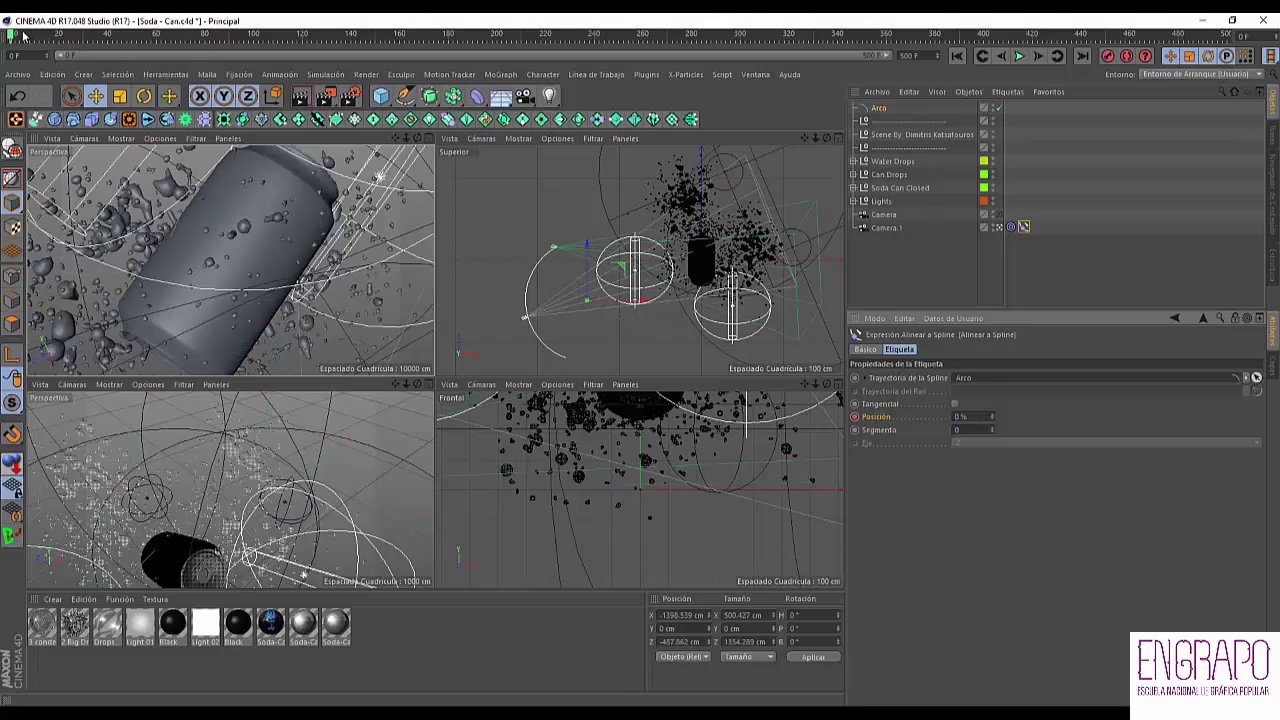
{"action": "double_click", "coordinate": [955, 416]}
{"action": "key", "text": "Return"}
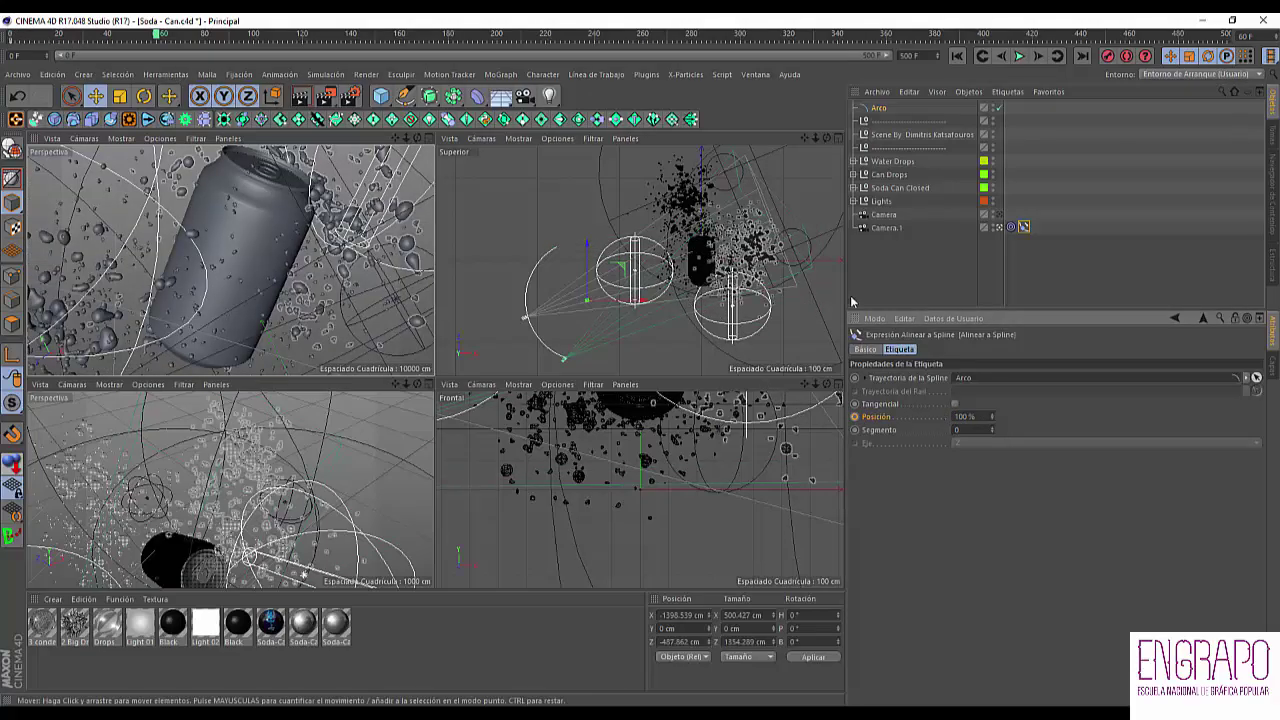
- Return to the first frame, set the animation's end to frame 60, and play the camera move
{"action": "left_click", "coordinate": [957, 56]}
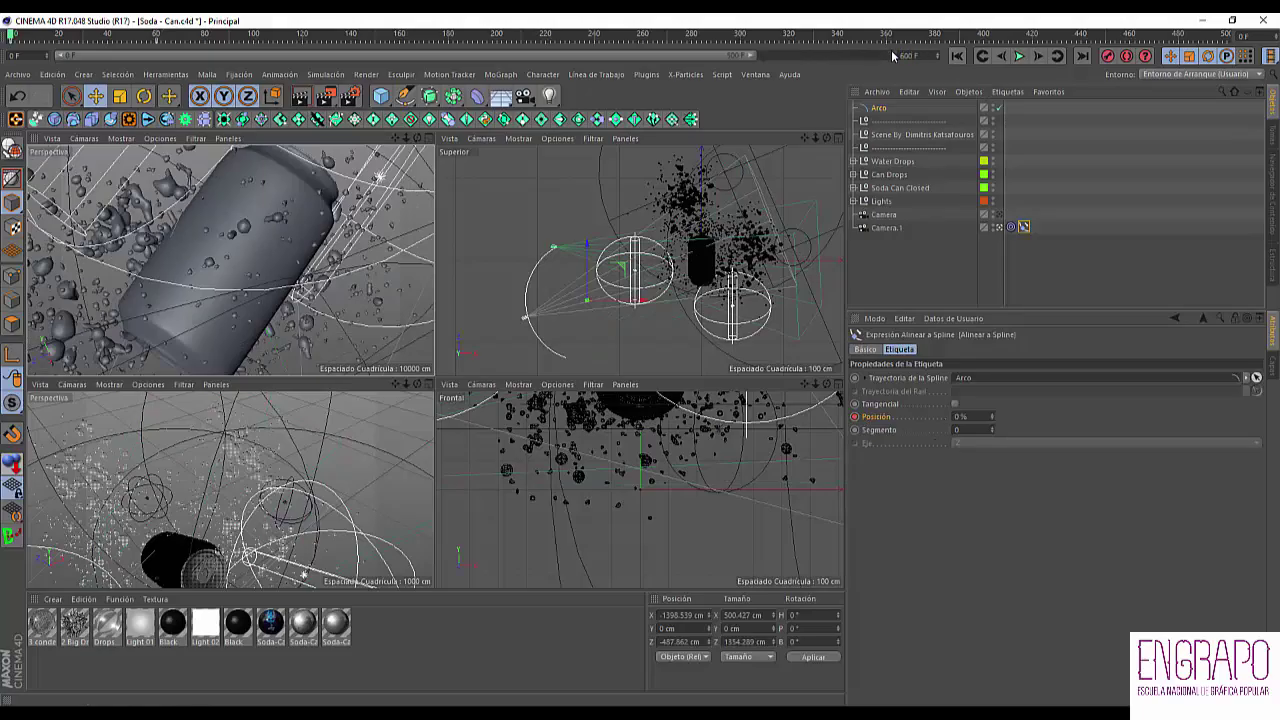
{"action": "left_click_drag", "start_coordinate": [928, 55], "coordinate": [849, 48]}
{"action": "type", "text": "60"}
{"action": "key", "text": "Return"}
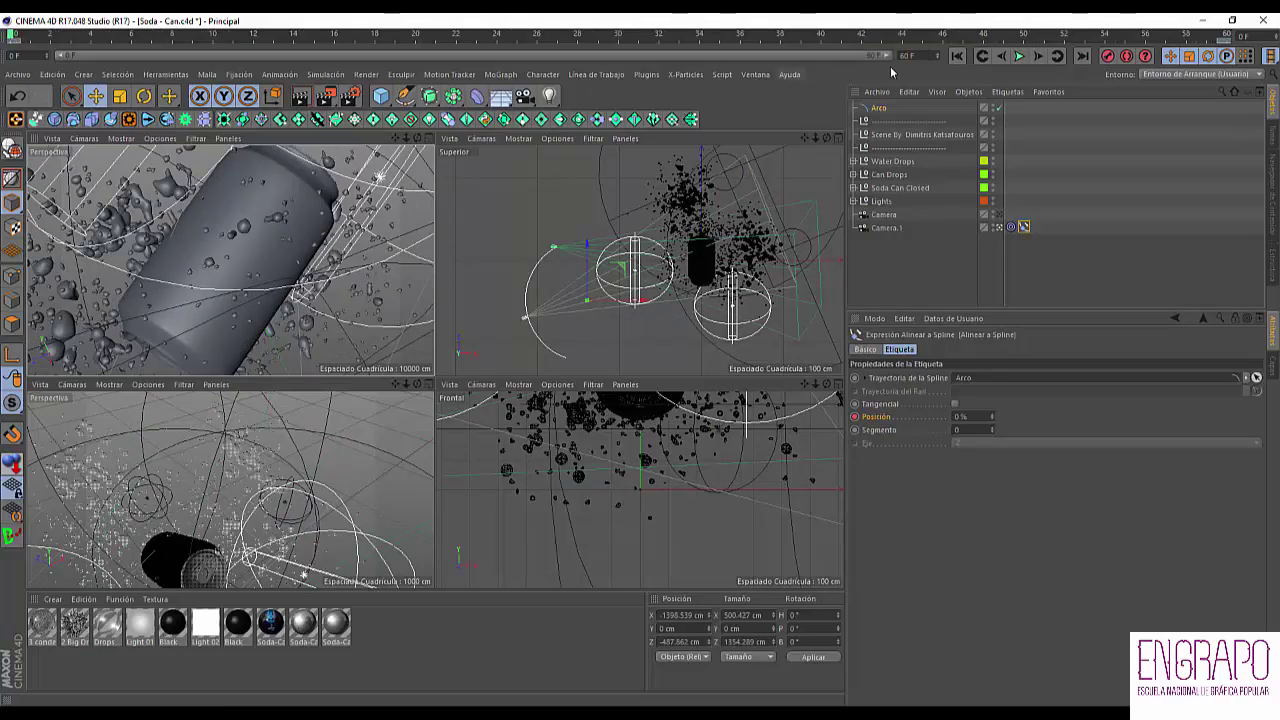
{"action": "left_click", "coordinate": [1019, 56]}
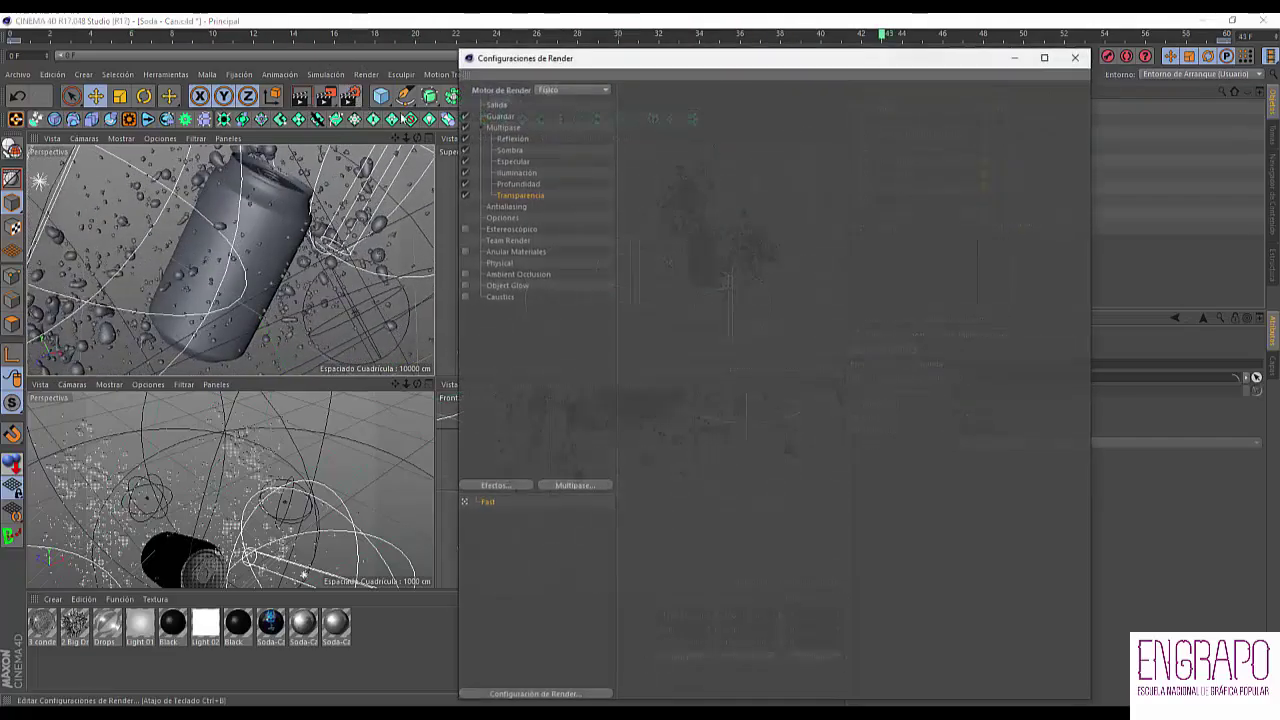
- Set Calidad Muestreado to Bajo in the Physical section of the render settings
{"action": "left_click", "coordinate": [350, 95]}
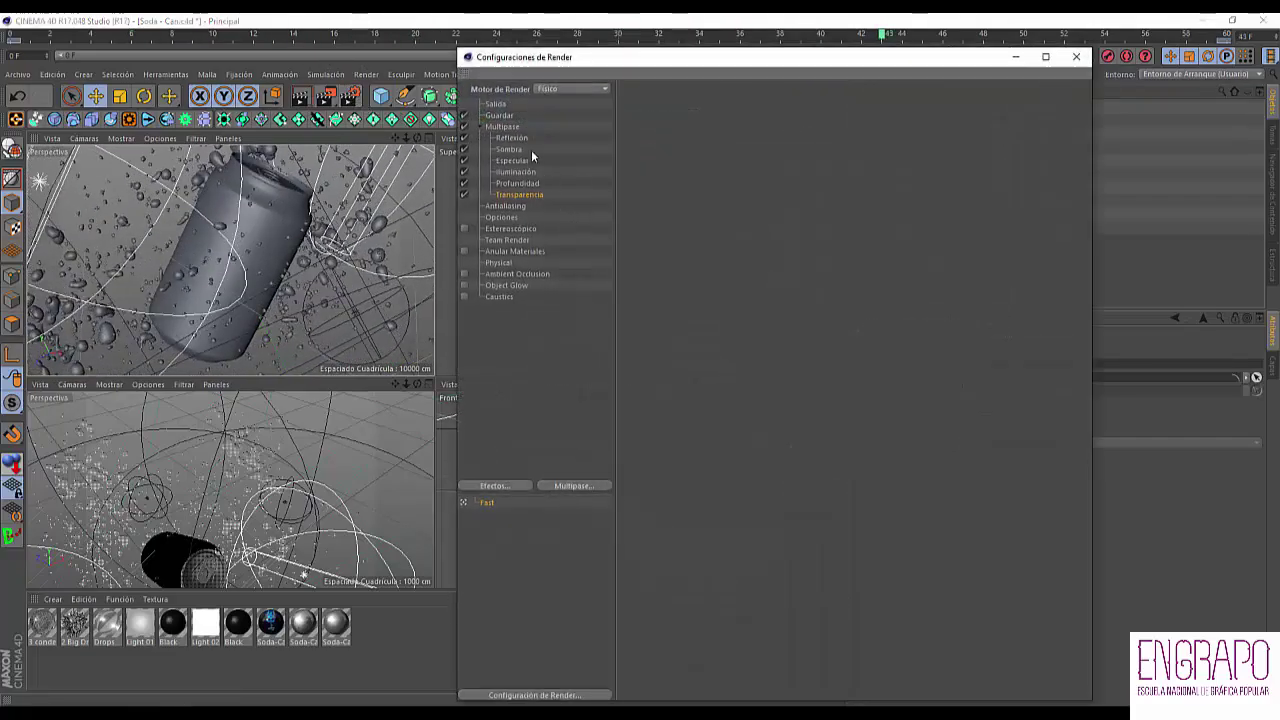
{"action": "left_click", "coordinate": [500, 263]}
{"action": "left_click", "coordinate": [841, 218]}
{"action": "left_click", "coordinate": [847, 239]}
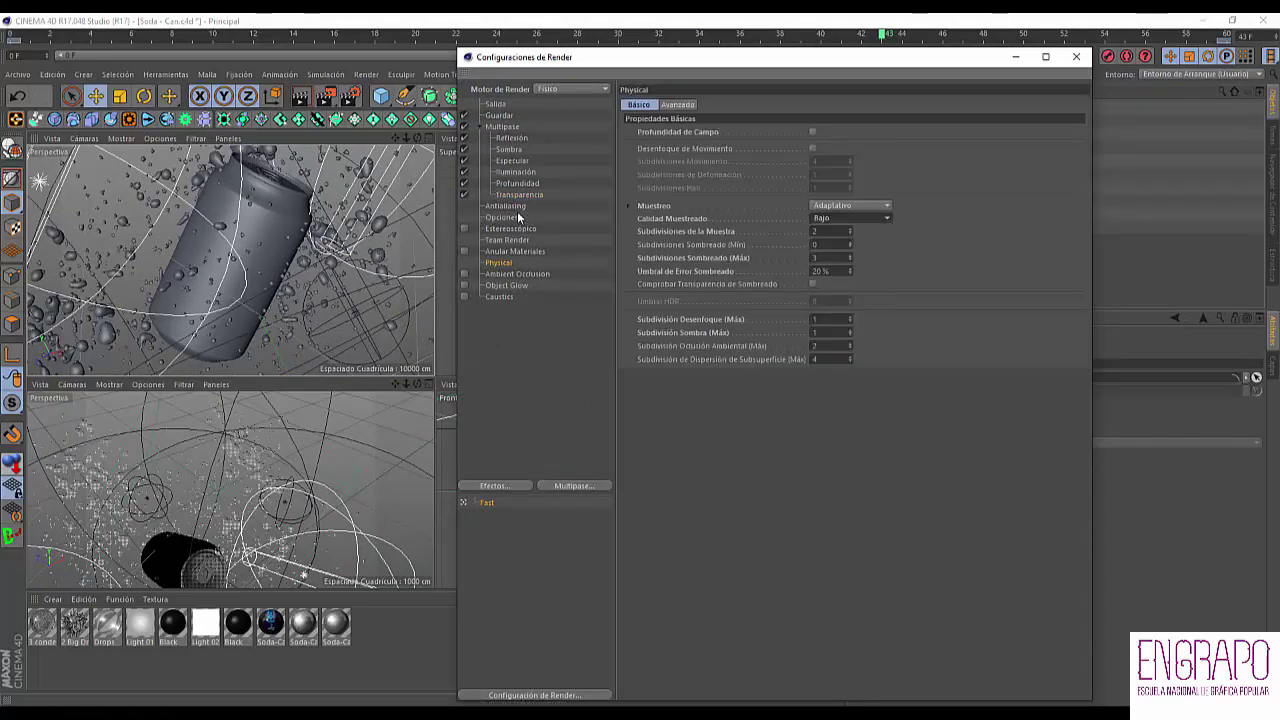
- Set the Antialiasing Filtro to Animación, turn off Tamaño Personalizado, and close the render settings
{"action": "left_click", "coordinate": [506, 206]}
{"action": "left_click", "coordinate": [785, 186]}
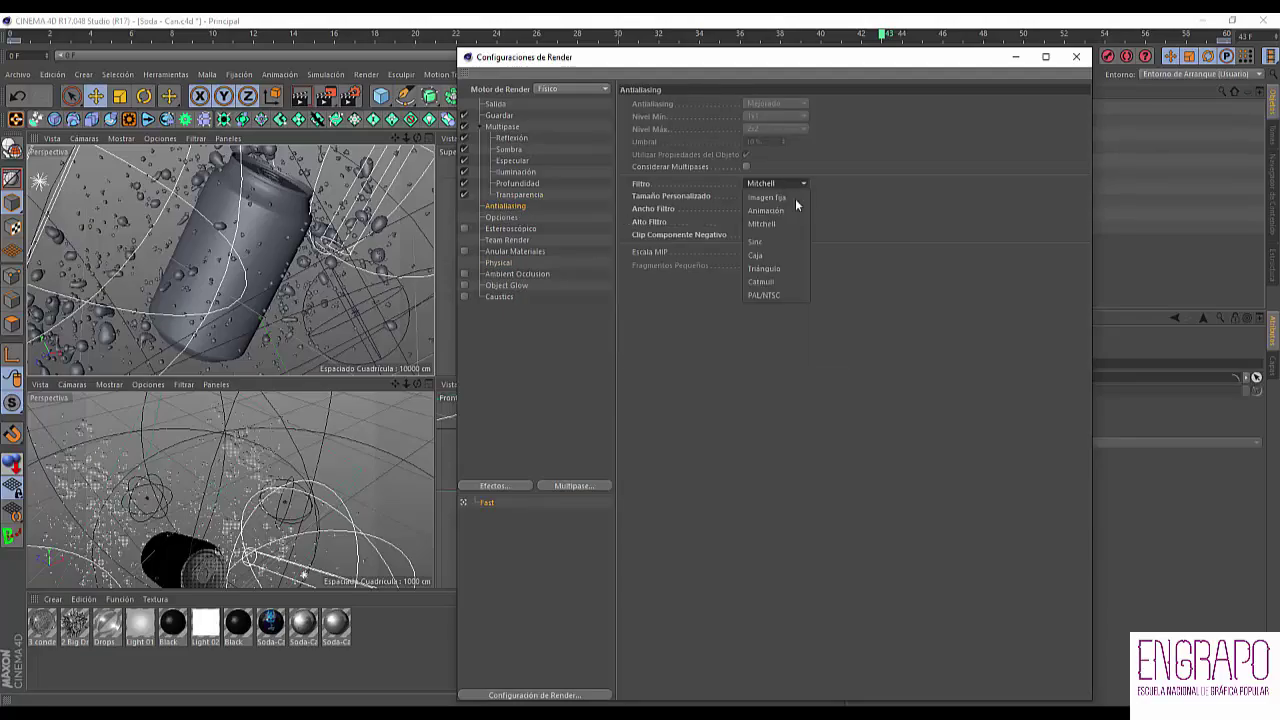
{"action": "left_click", "coordinate": [770, 210]}
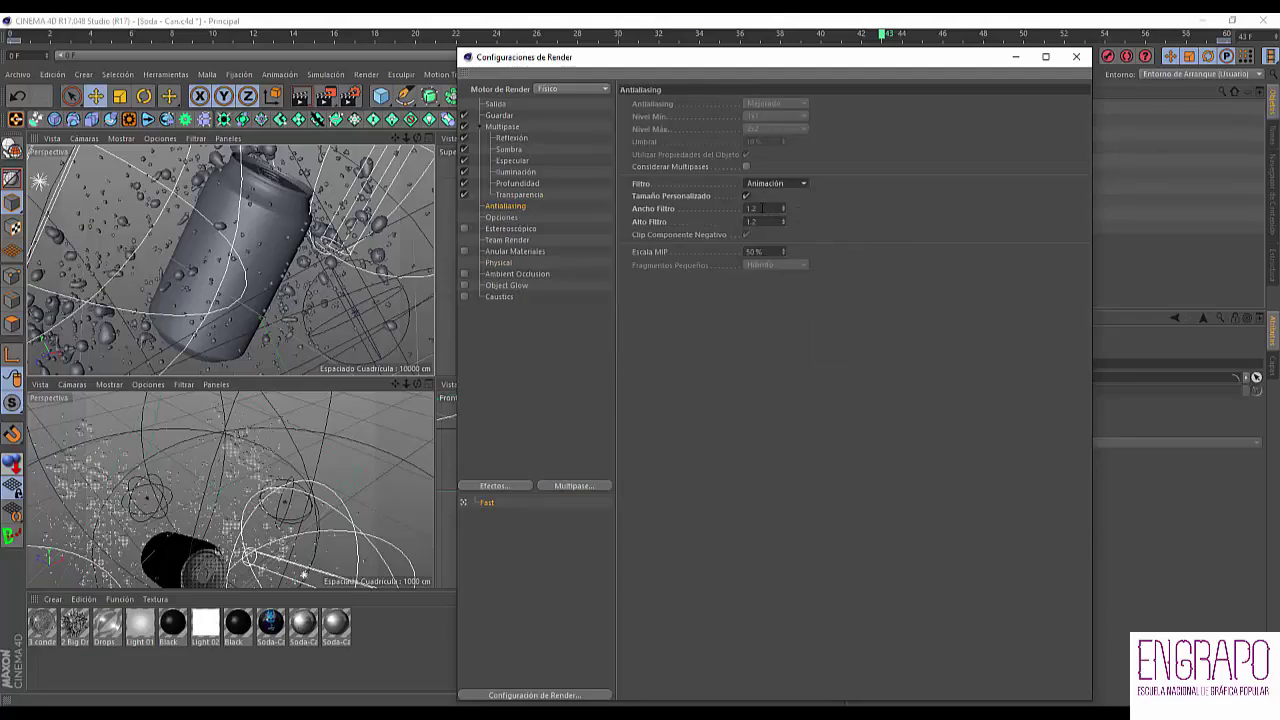
{"action": "left_click", "coordinate": [746, 196]}
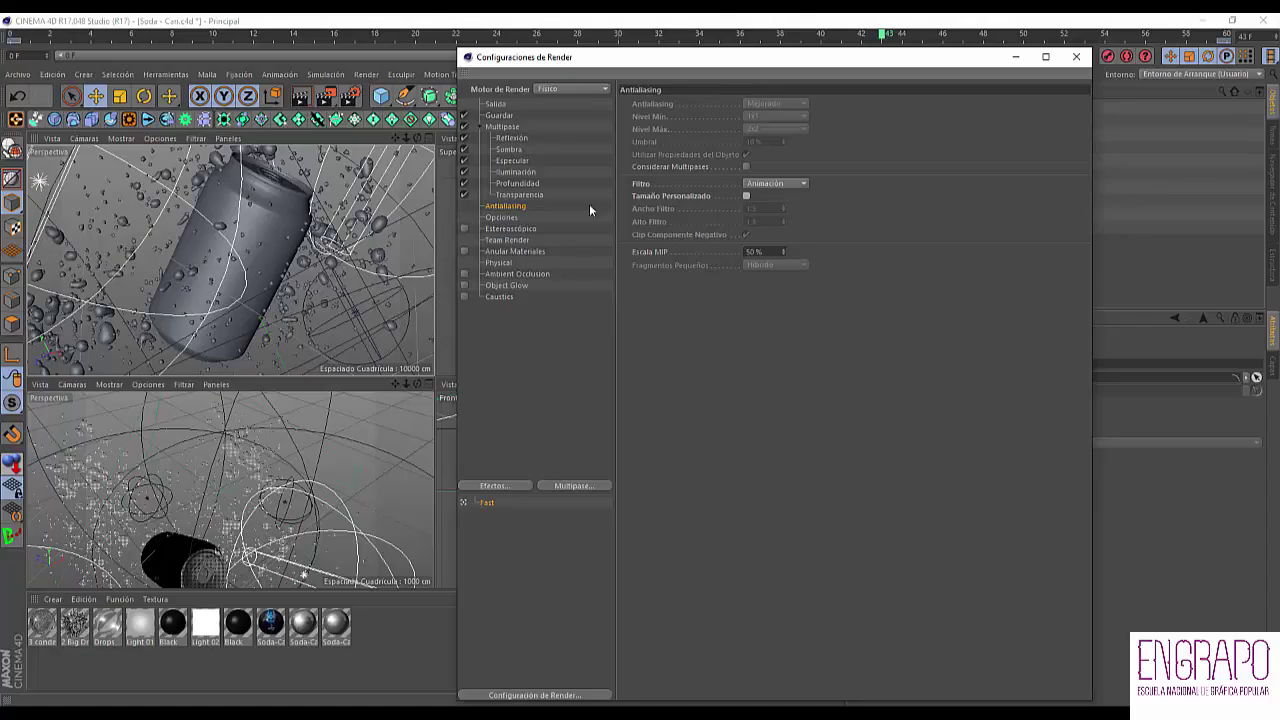
{"action": "left_click", "coordinate": [1075, 57]}
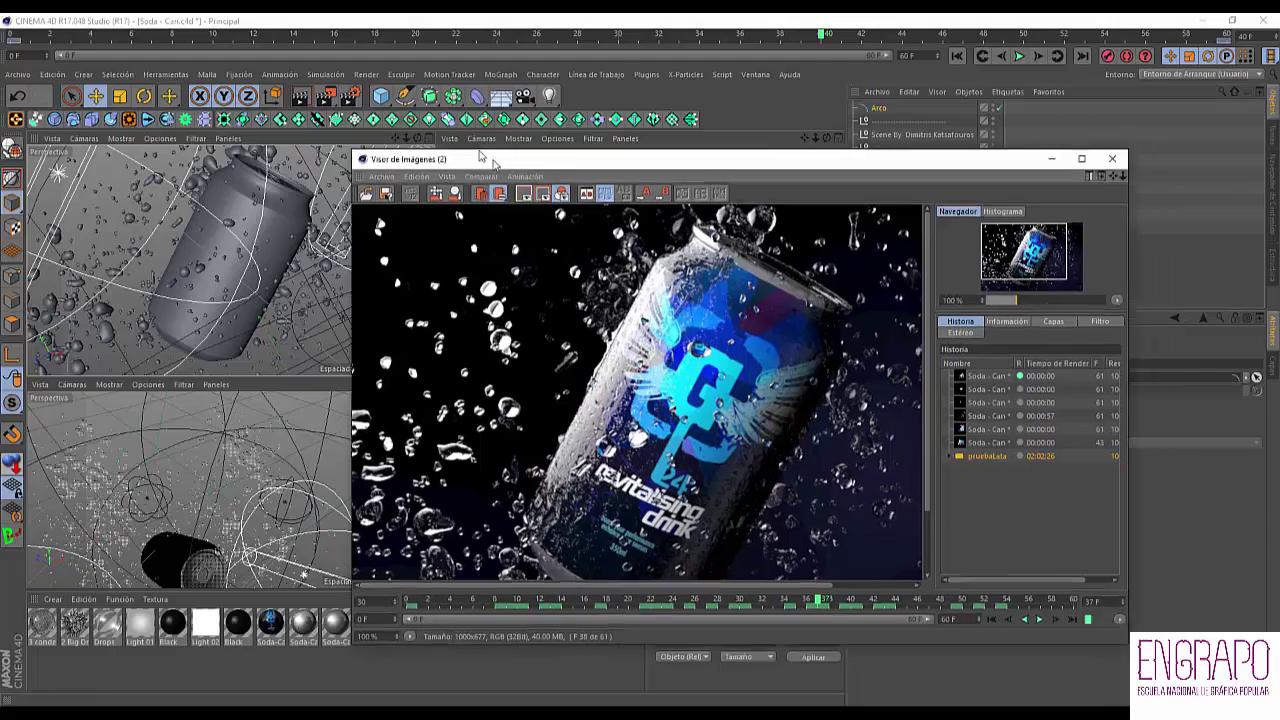
- Reposition and enlarge the Visor de Imágenes window and fit the rendered animation at 80% zoom
{"action": "left_click_drag", "start_coordinate": [480, 157], "coordinate": [443, 134]}
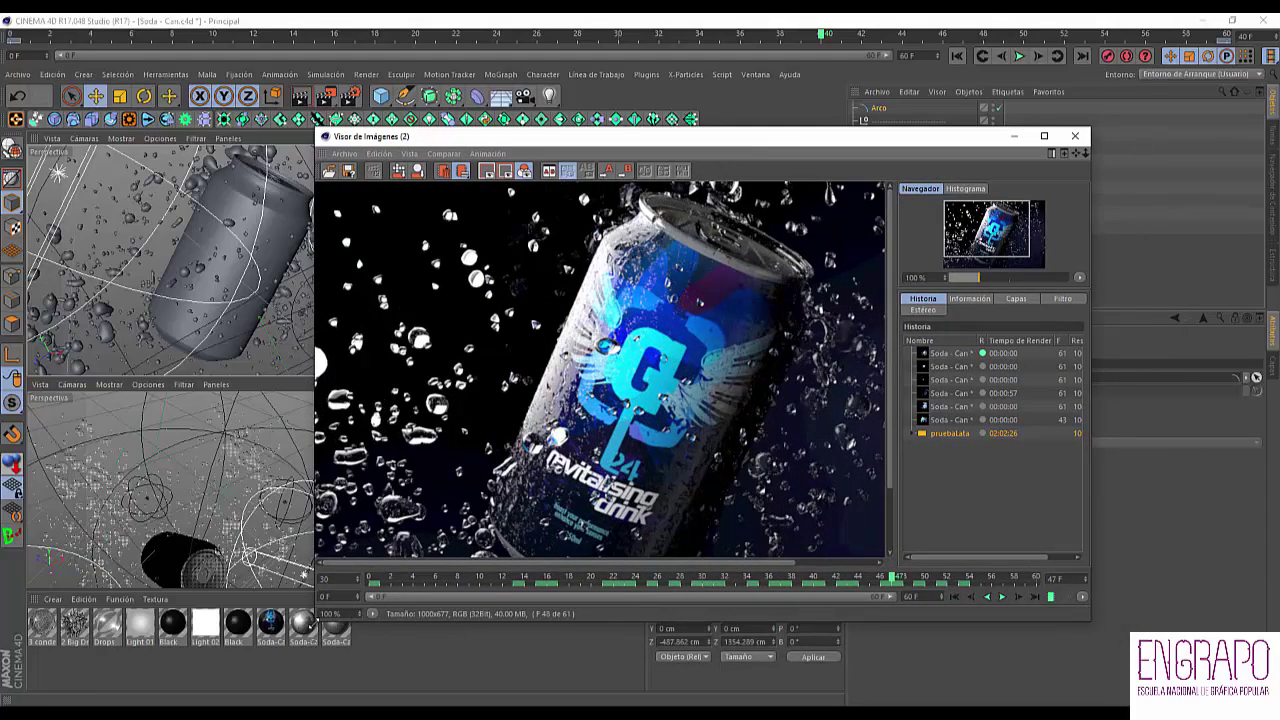
{"action": "left_click_drag", "start_coordinate": [314, 621], "coordinate": [200, 698]}
{"action": "scroll", "coordinate": [536, 443], "scroll_direction": "down", "scroll_amount": 3}
{"action": "scroll", "coordinate": [560, 462], "scroll_direction": "up", "scroll_amount": 3}
{"action": "scroll", "coordinate": [560, 462], "scroll_direction": "down", "scroll_amount": 1}
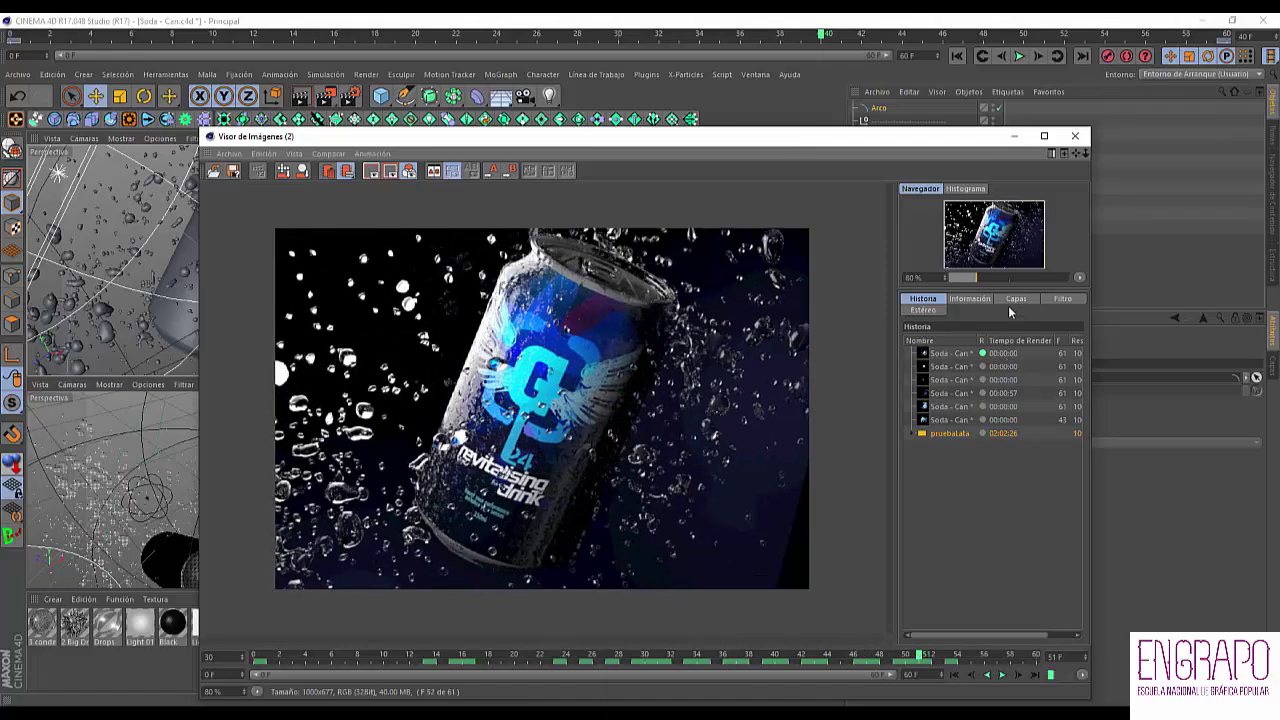
- Show the rendered frame's layers in Pase Único mode and view the Especular and Iluminación passes individually
{"action": "left_click", "coordinate": [1012, 299]}
{"action": "left_click", "coordinate": [950, 396]}
{"action": "left_click", "coordinate": [956, 421]}
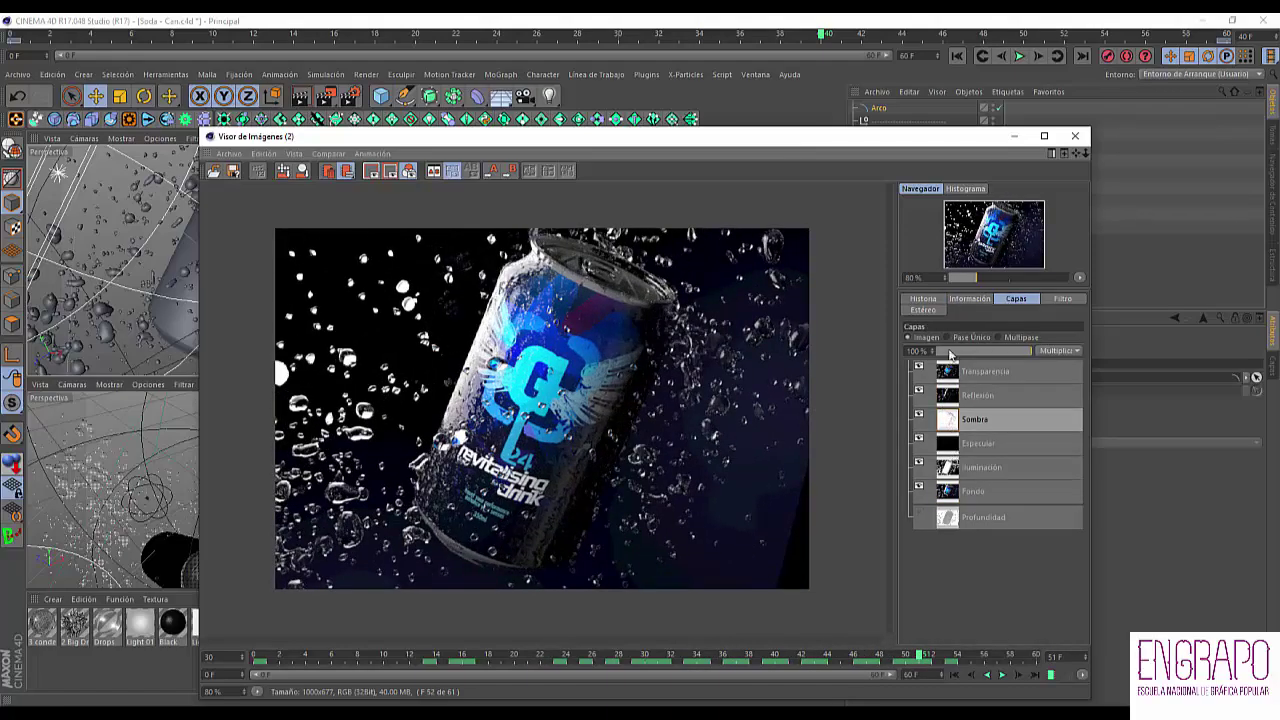
{"action": "left_click", "coordinate": [962, 338]}
{"action": "left_click", "coordinate": [972, 443]}
{"action": "left_click", "coordinate": [975, 467]}
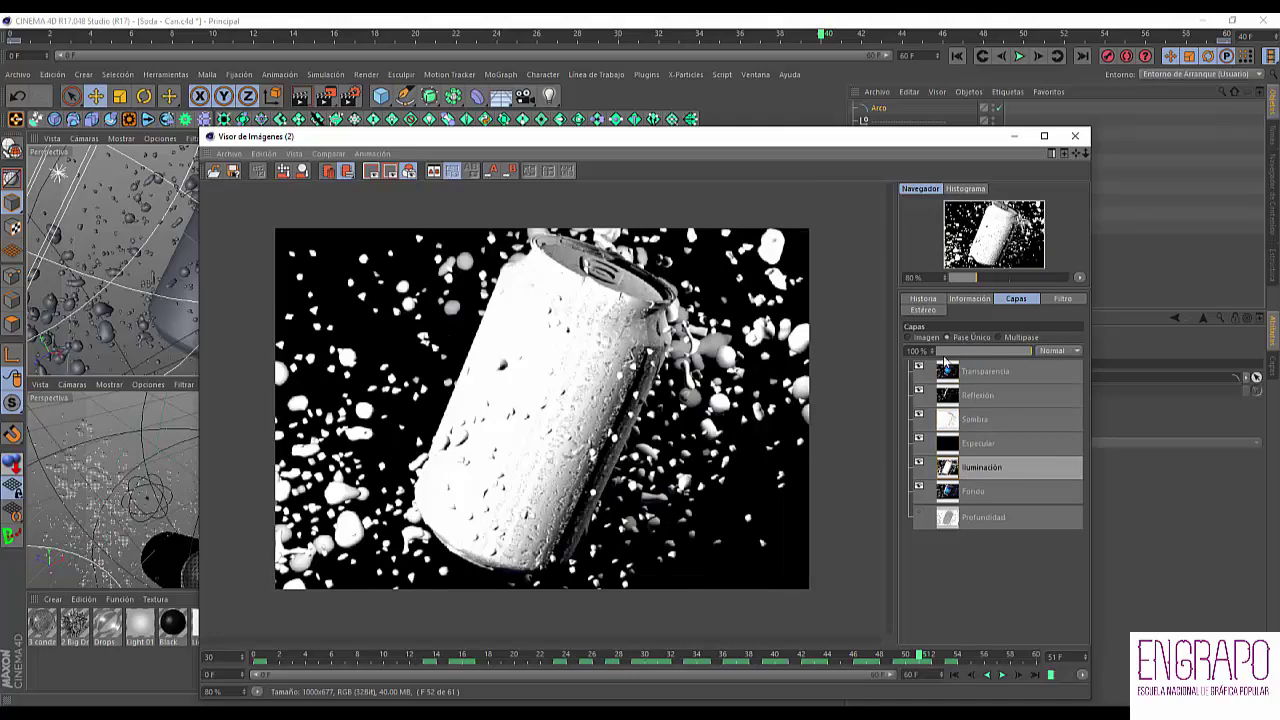
- Switch to the render folder in File Explorer and look through the pruebaLata_multi PSD sequence from its first file
{"action": "key", "text": "alt+Tab"}
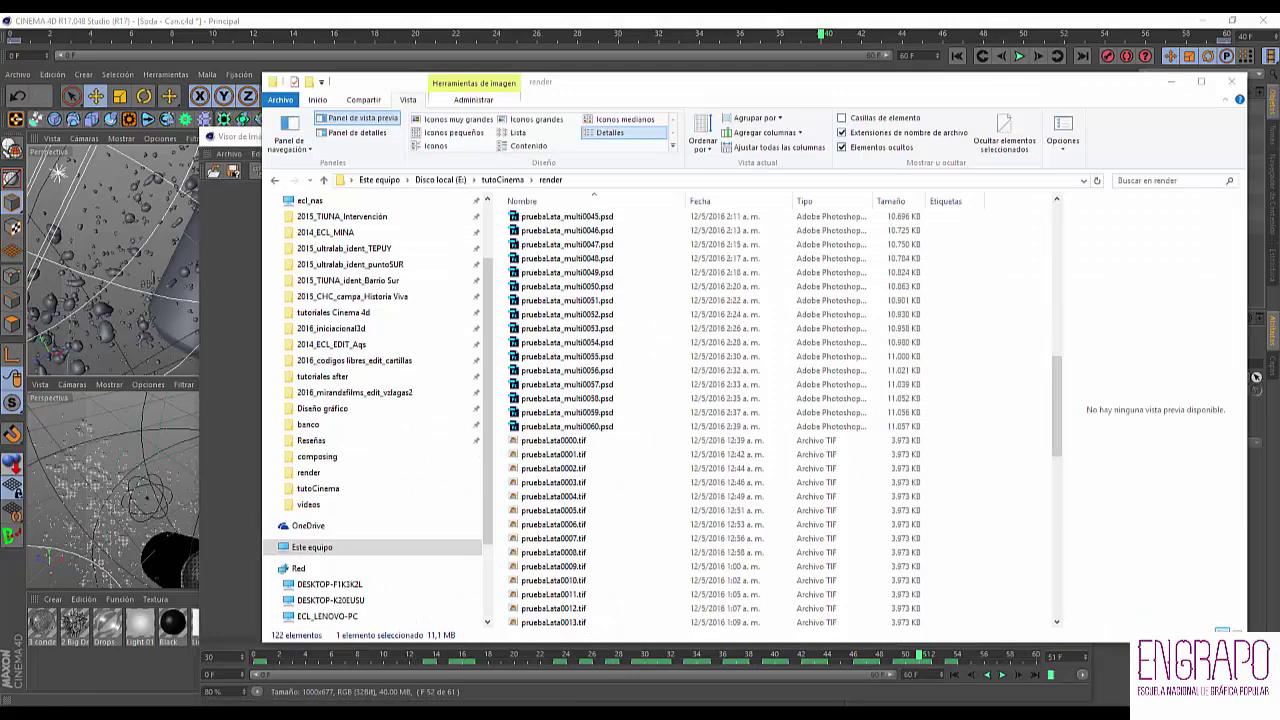
{"action": "left_click_drag", "start_coordinate": [1058, 392], "coordinate": [972, 222]}
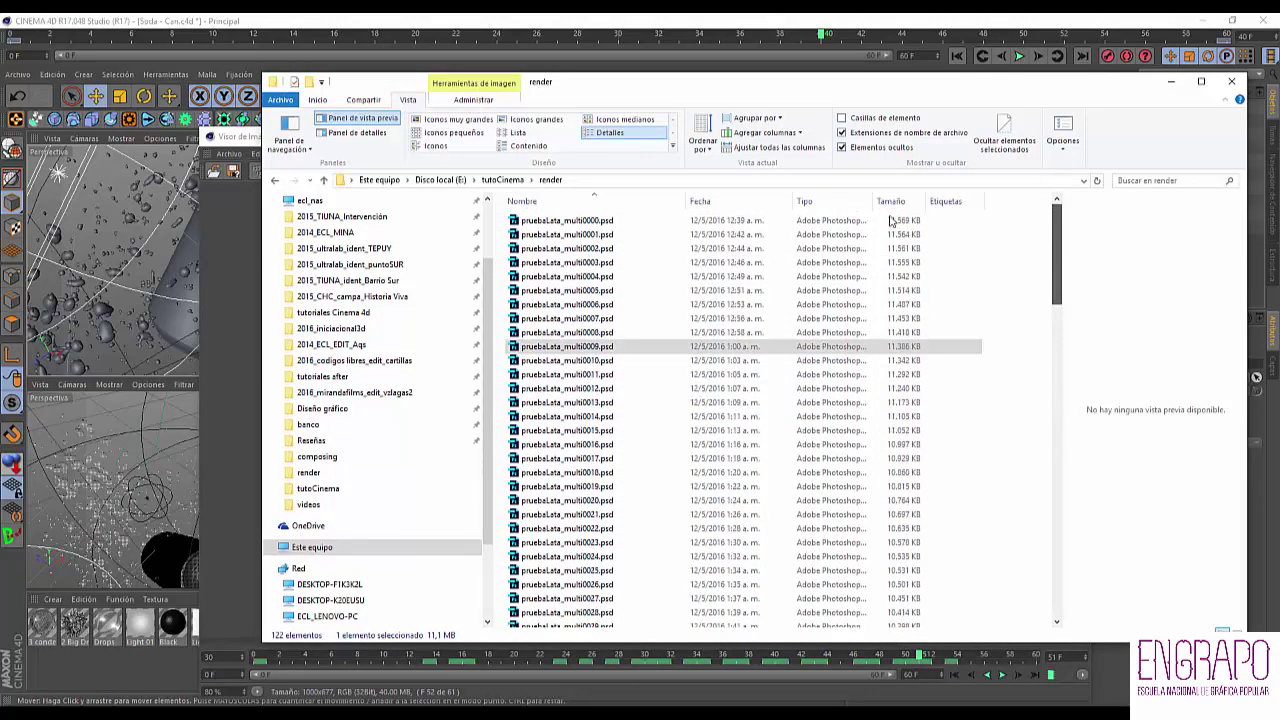
{"action": "left_click", "coordinate": [591, 263]}
{"action": "scroll", "coordinate": [578, 400], "scroll_direction": "down", "scroll_amount": 5}
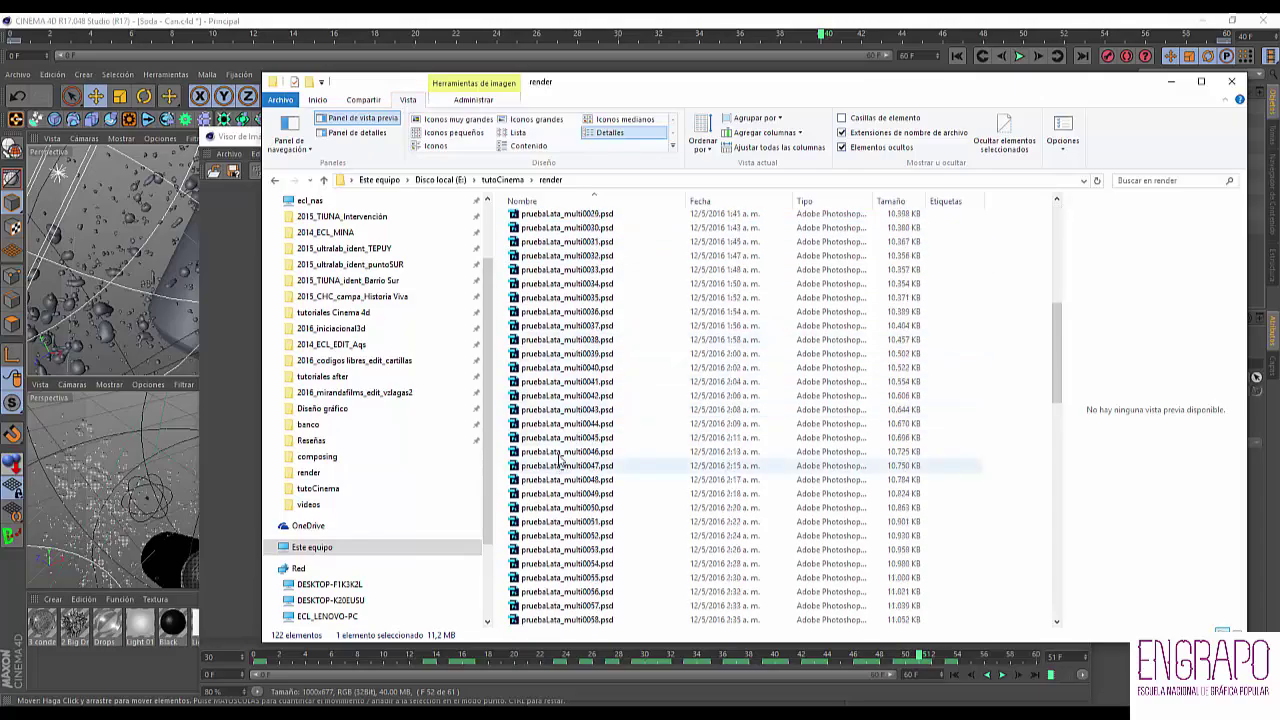
- Preview pruebaLata0045.tif from the TIF sequence and widen the preview area to enlarge the image
{"action": "scroll", "coordinate": [573, 415], "scroll_direction": "down", "scroll_amount": 11}
{"action": "scroll", "coordinate": [601, 397], "scroll_direction": "down", "scroll_amount": 15}
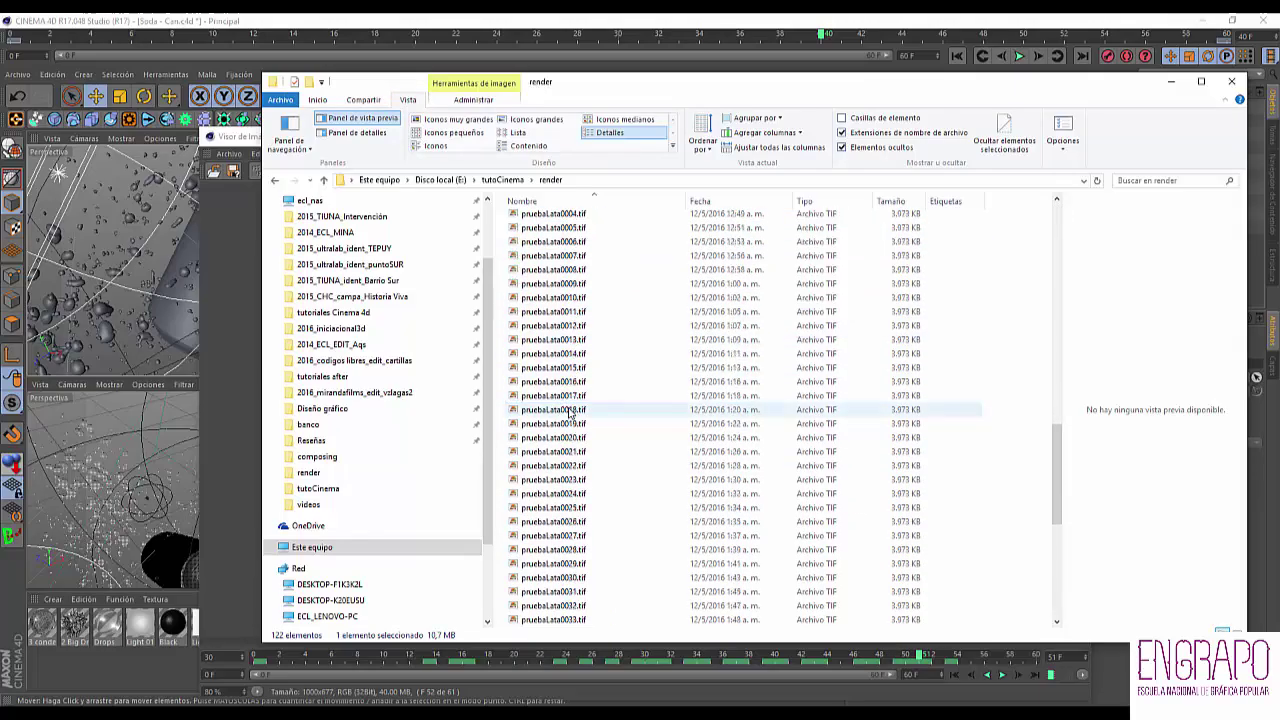
{"action": "left_click", "coordinate": [581, 410]}
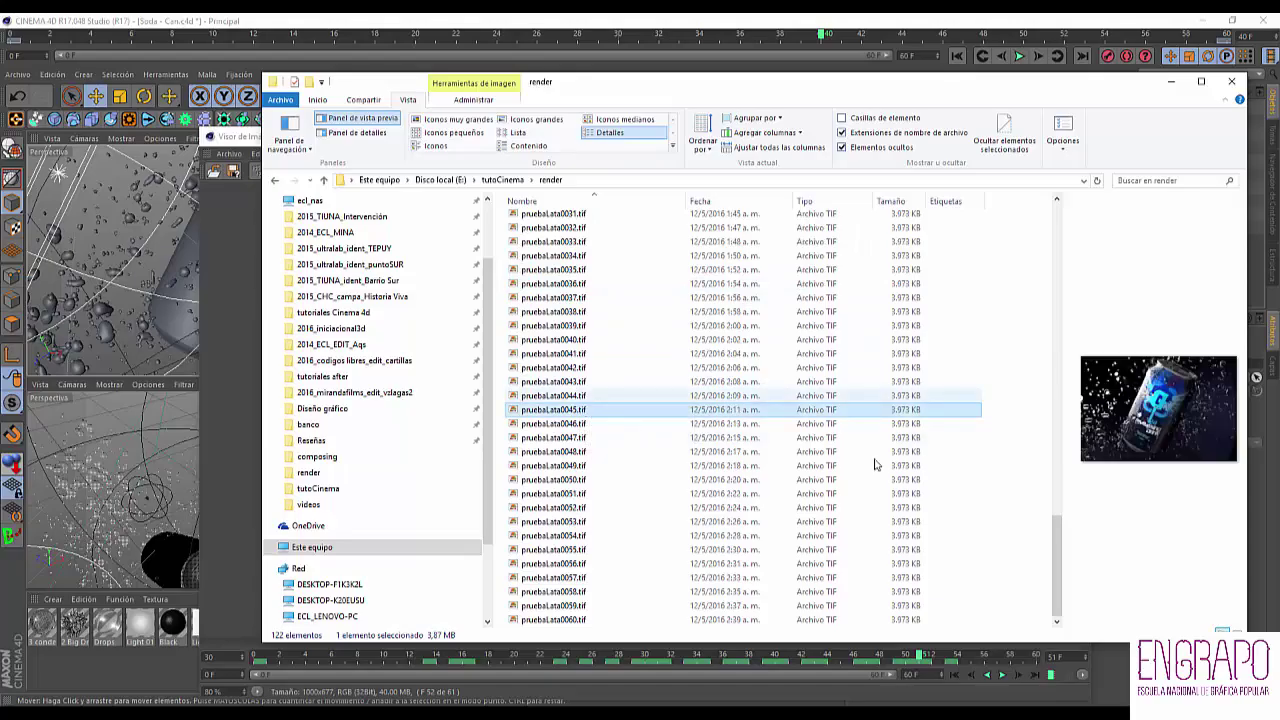
{"action": "left_click_drag", "start_coordinate": [1066, 437], "coordinate": [792, 428]}
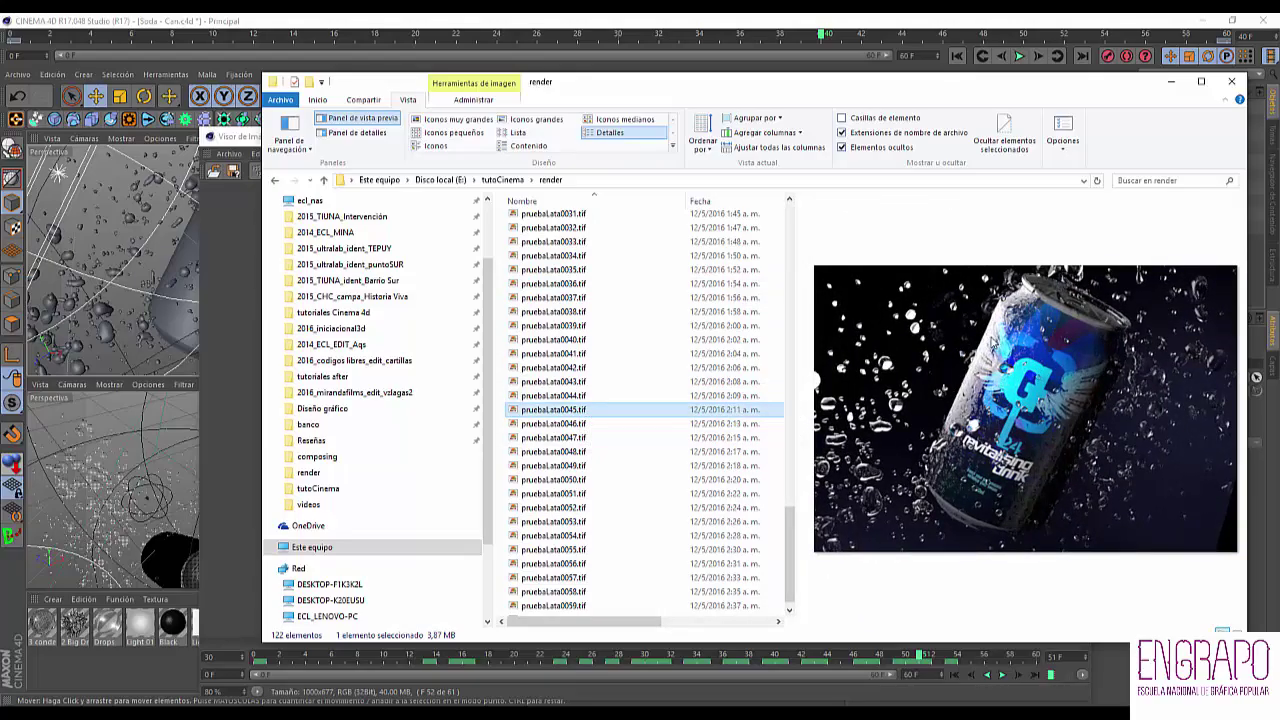
- Switch to Cinema 4D, close the image viewer and open the Guardar options of the render settings
{"action": "left_click_drag", "start_coordinate": [789, 512], "coordinate": [809, 194]}
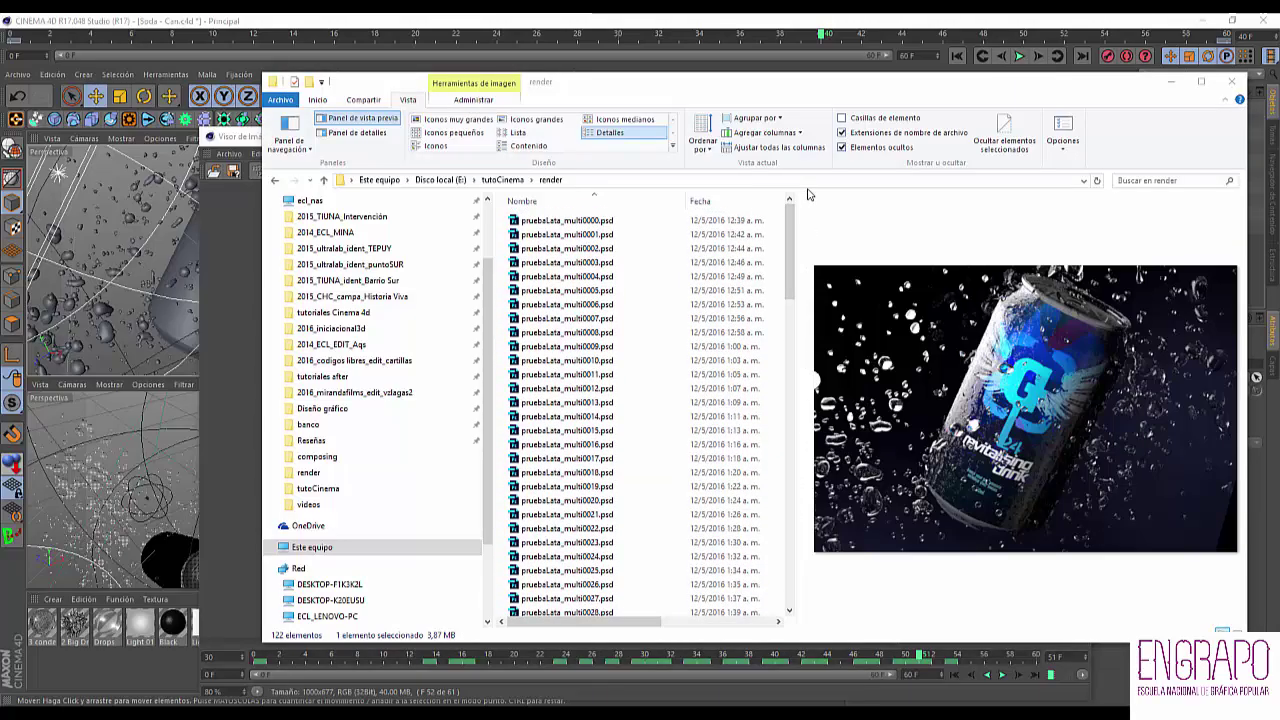
{"action": "key", "text": "alt+Tab"}
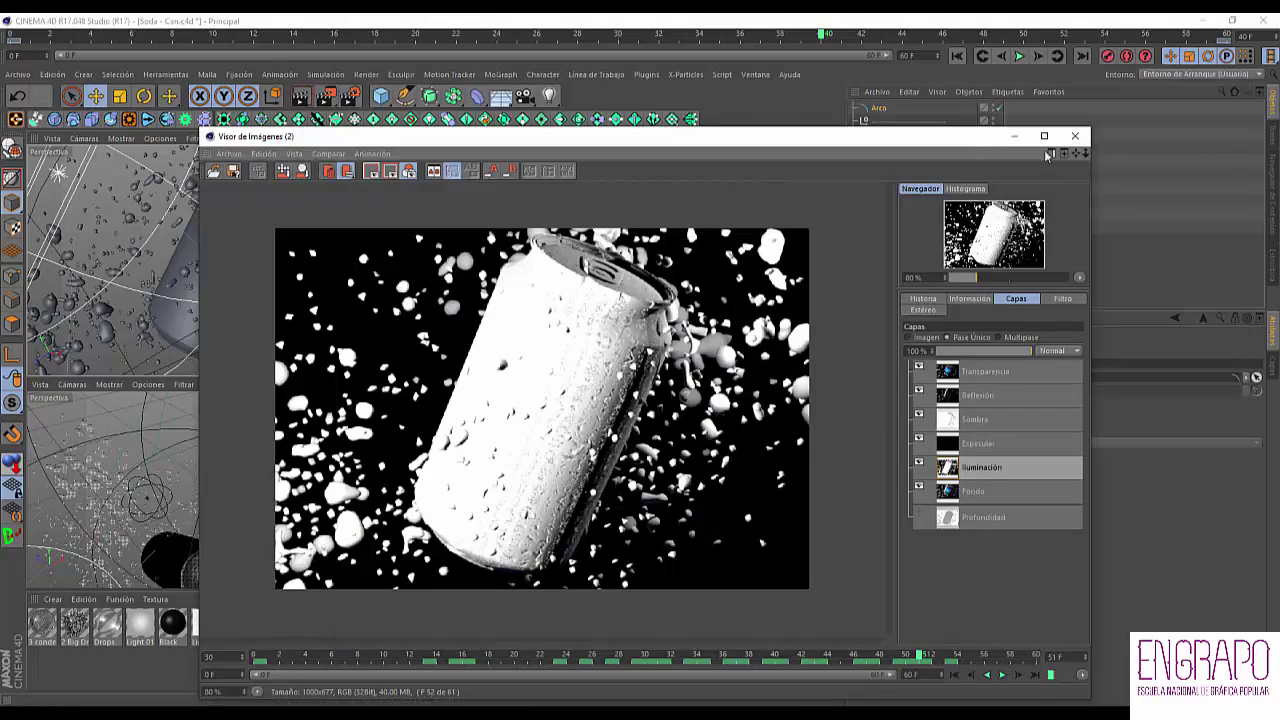
{"action": "left_click", "coordinate": [1075, 136]}
{"action": "left_click", "coordinate": [350, 96]}
{"action": "left_click_drag", "start_coordinate": [504, 48], "coordinate": [572, 129]}
{"action": "left_click", "coordinate": [543, 195]}
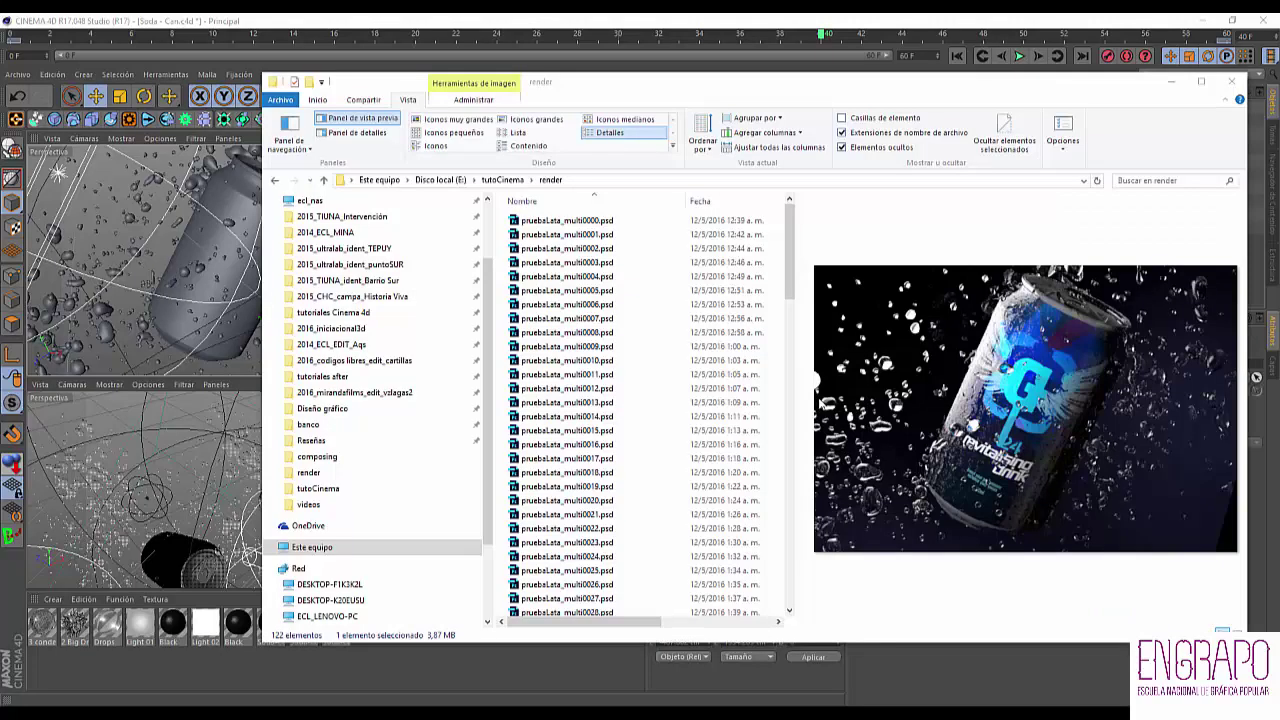
- Open pruebaLata_multi0003.psd from the render folder in Photoshop
{"action": "left_click", "coordinate": [590, 248]}
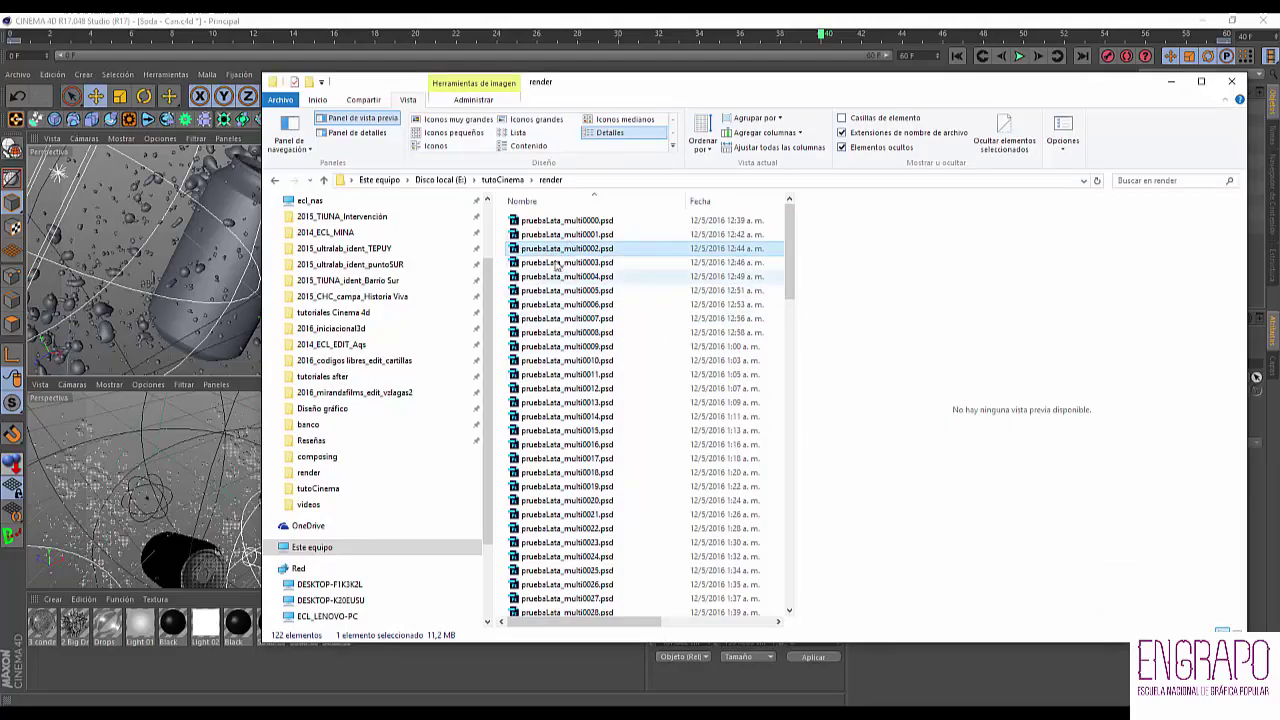
{"action": "left_click", "coordinate": [573, 265]}
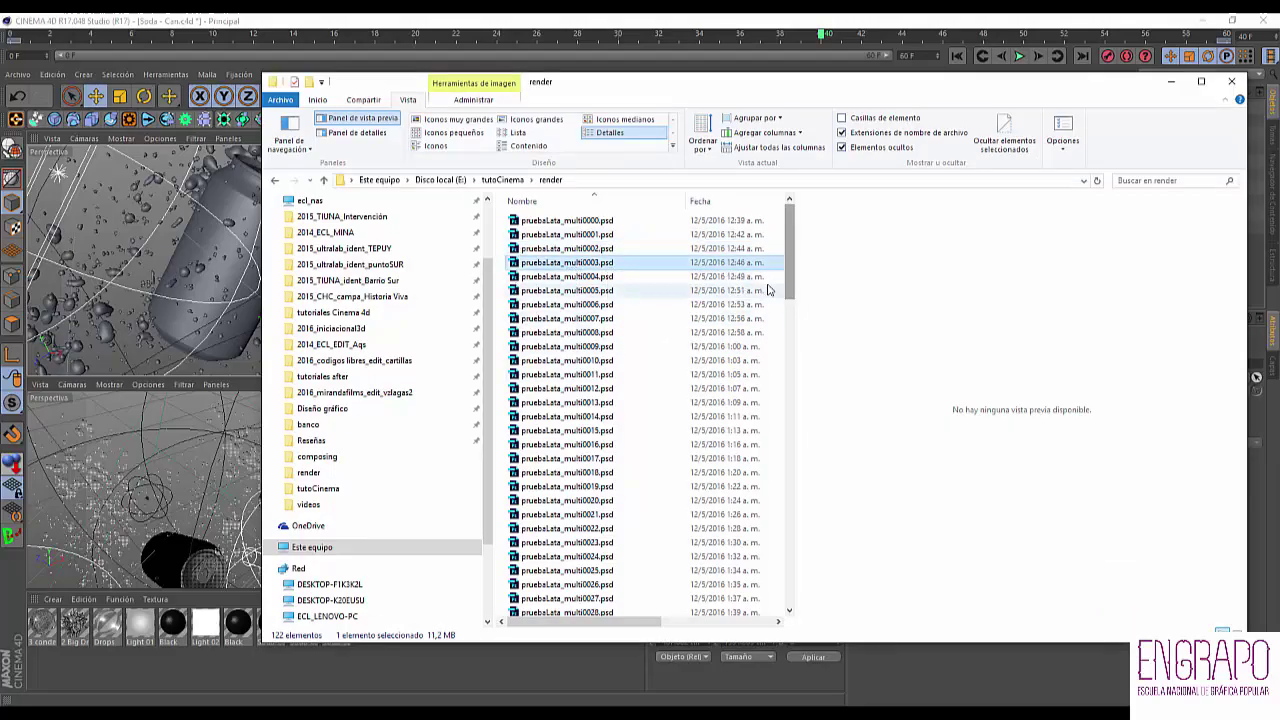
{"action": "double_click", "coordinate": [600, 263]}
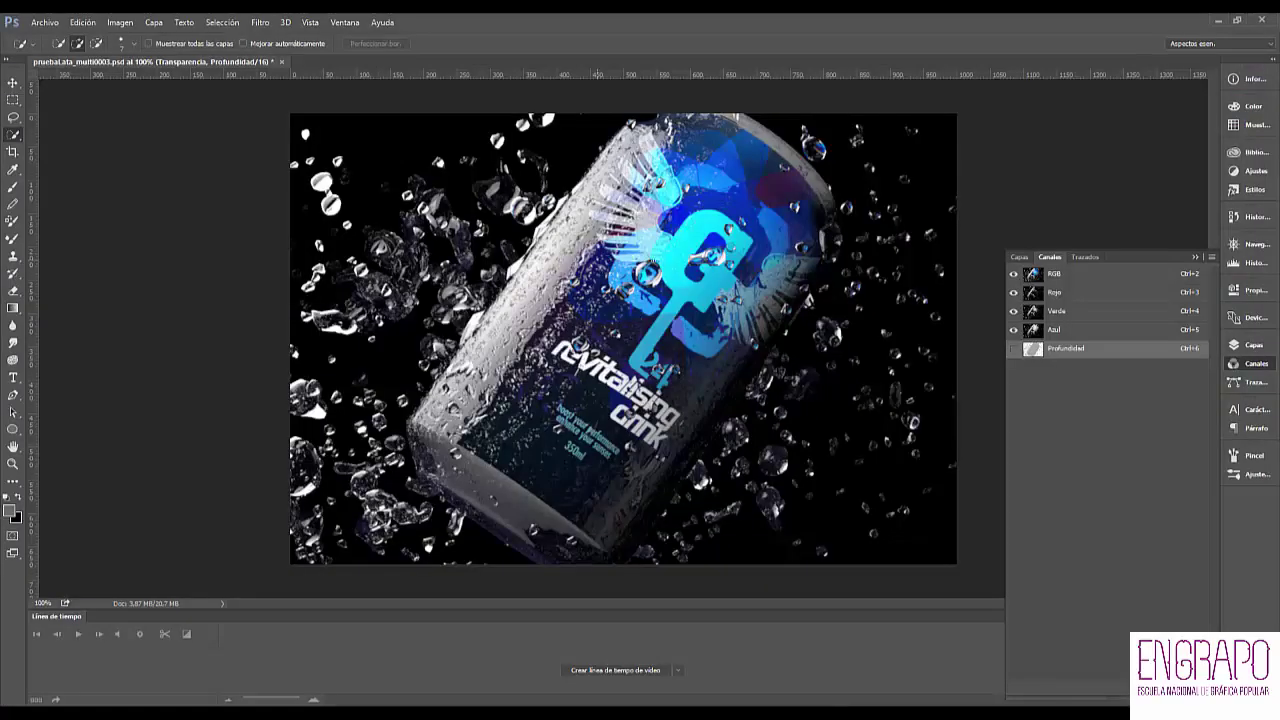
- Examine what the Transparencia, Reflexión, Especular and Iluminación layers contribute by switching their visibility off and on again
{"action": "left_click", "coordinate": [1019, 257]}
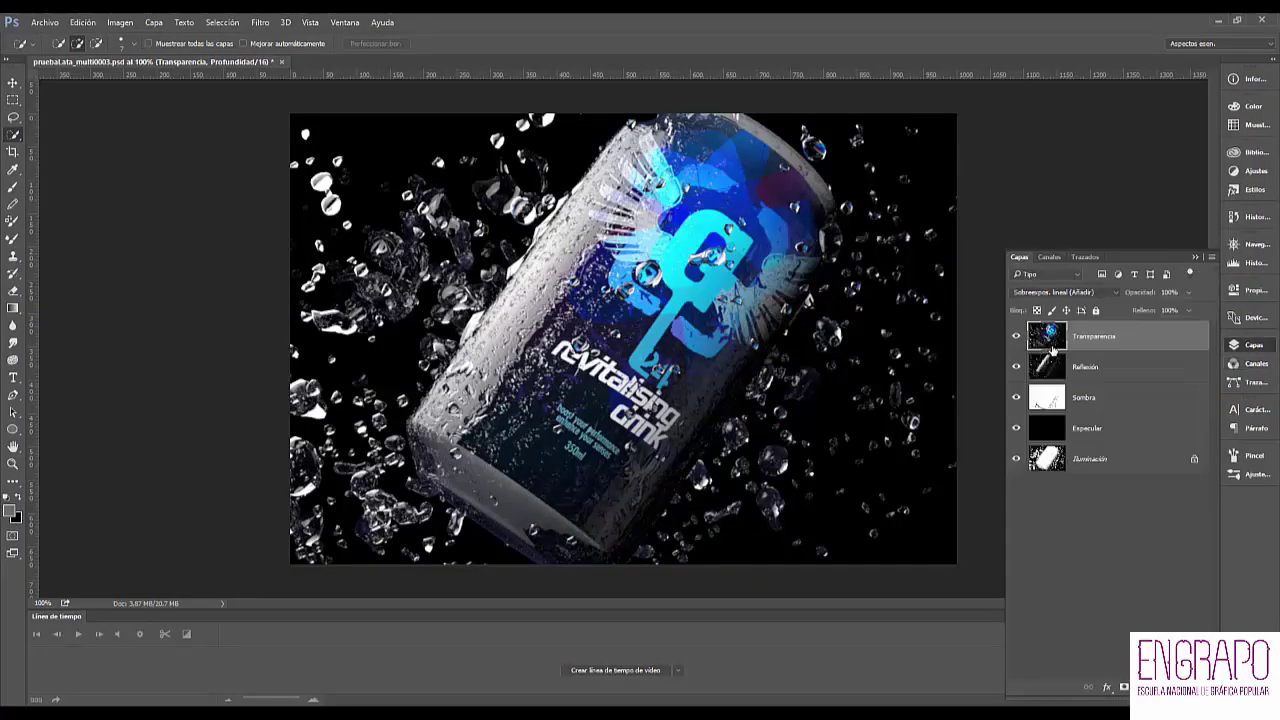
{"action": "left_click", "coordinate": [1016, 336]}
{"action": "left_click", "coordinate": [1016, 337]}
{"action": "left_click", "coordinate": [1016, 366]}
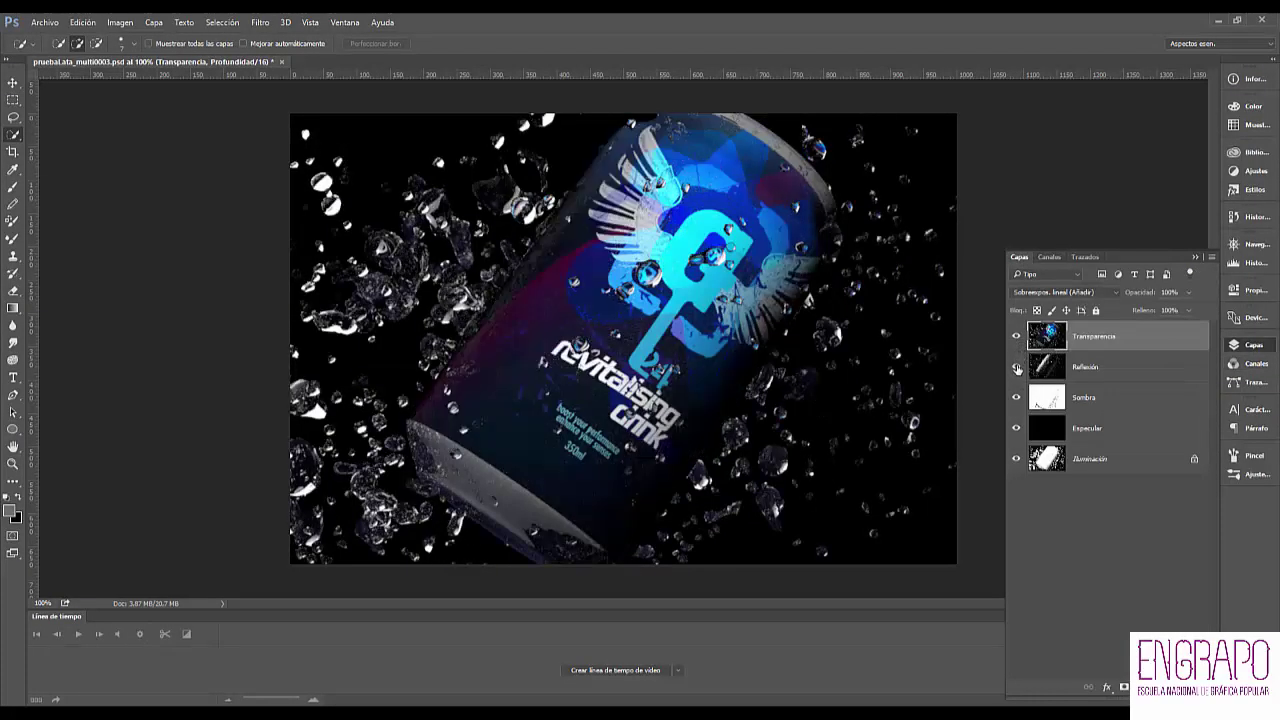
{"action": "left_click", "coordinate": [1016, 367]}
{"action": "left_click", "coordinate": [1017, 428]}
{"action": "left_click", "coordinate": [1016, 459]}
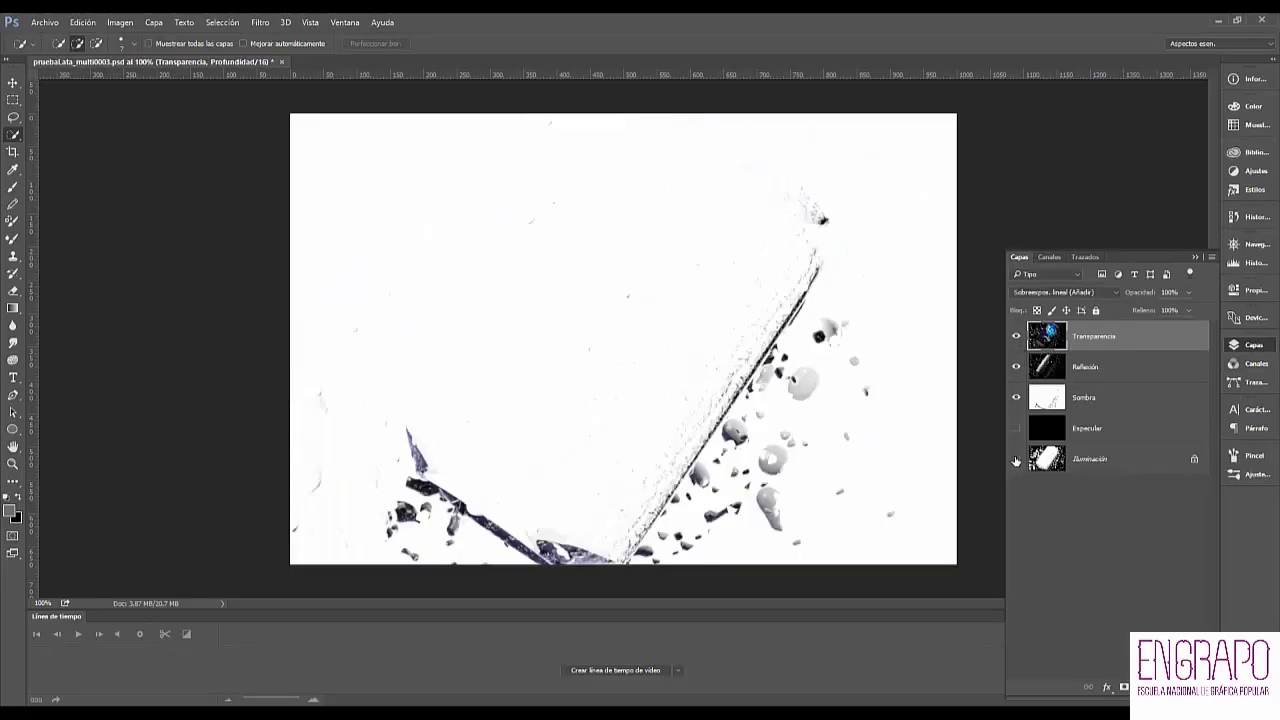
{"action": "left_click", "coordinate": [1016, 459]}
{"action": "left_click", "coordinate": [1017, 428]}
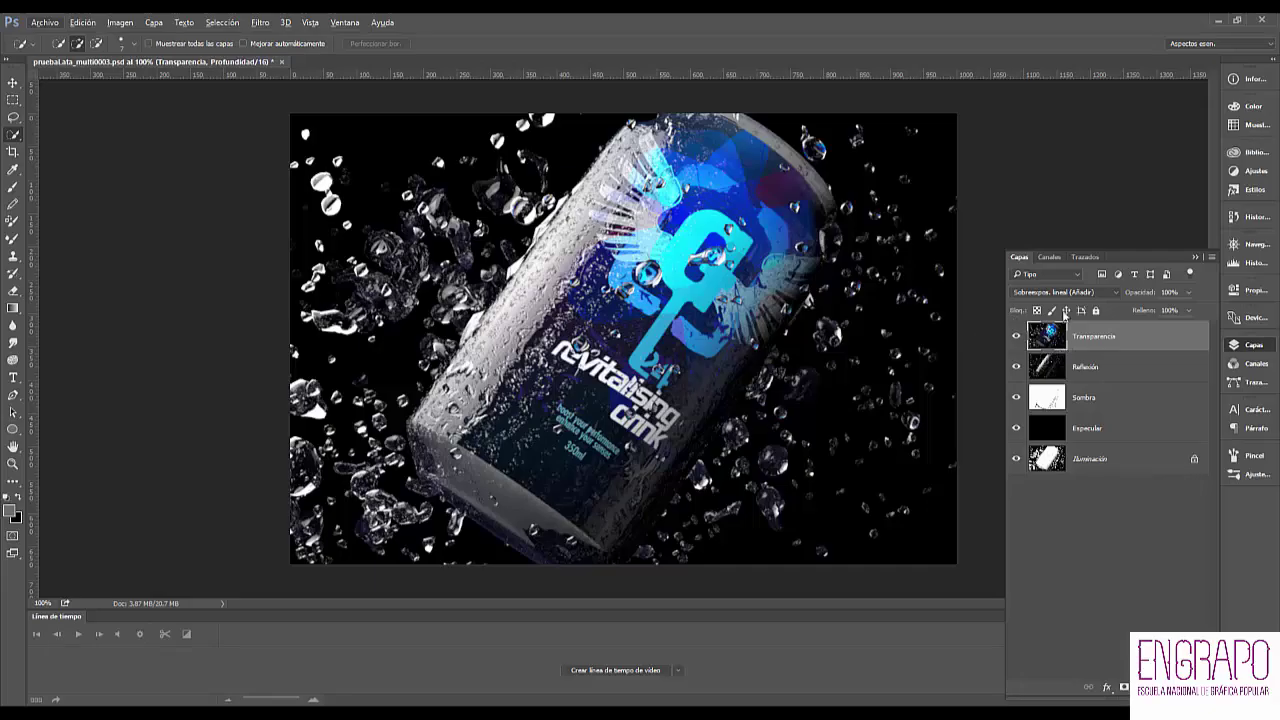
- Examine the Profundidad channel on its own and over the RGB composite, and return to the layer list
{"action": "left_click", "coordinate": [1049, 257]}
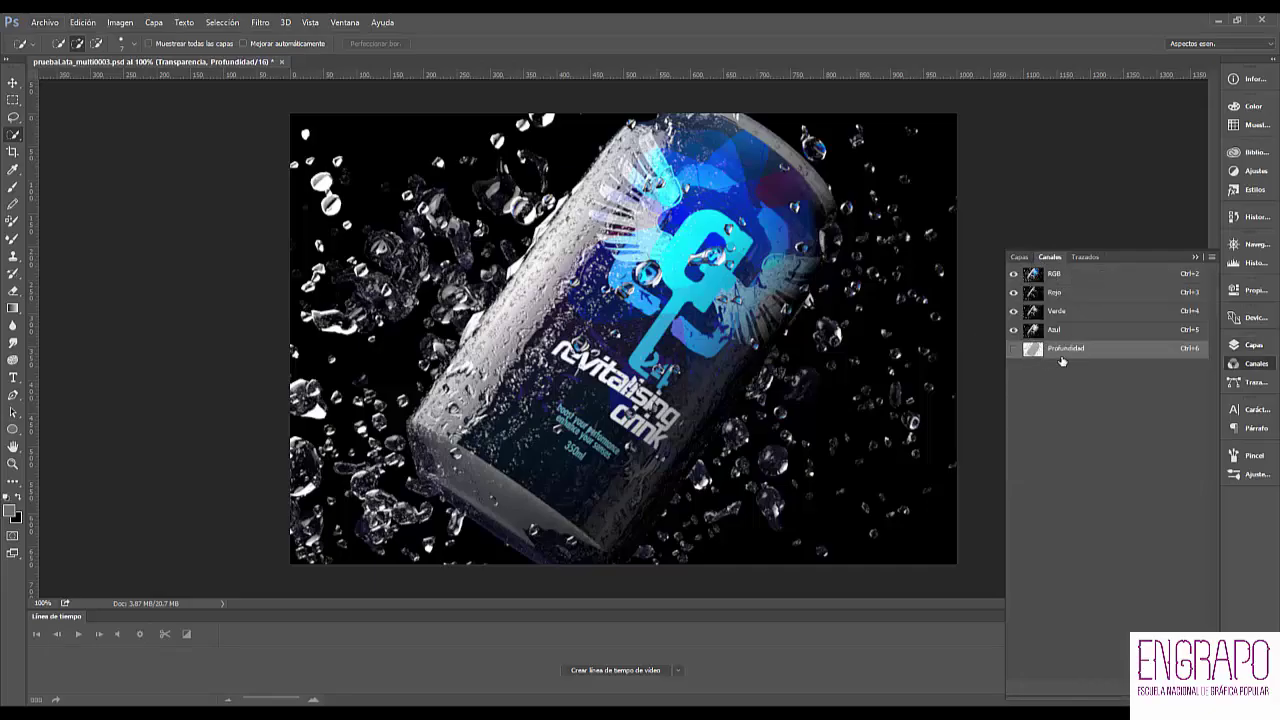
{"action": "left_click", "coordinate": [1013, 348]}
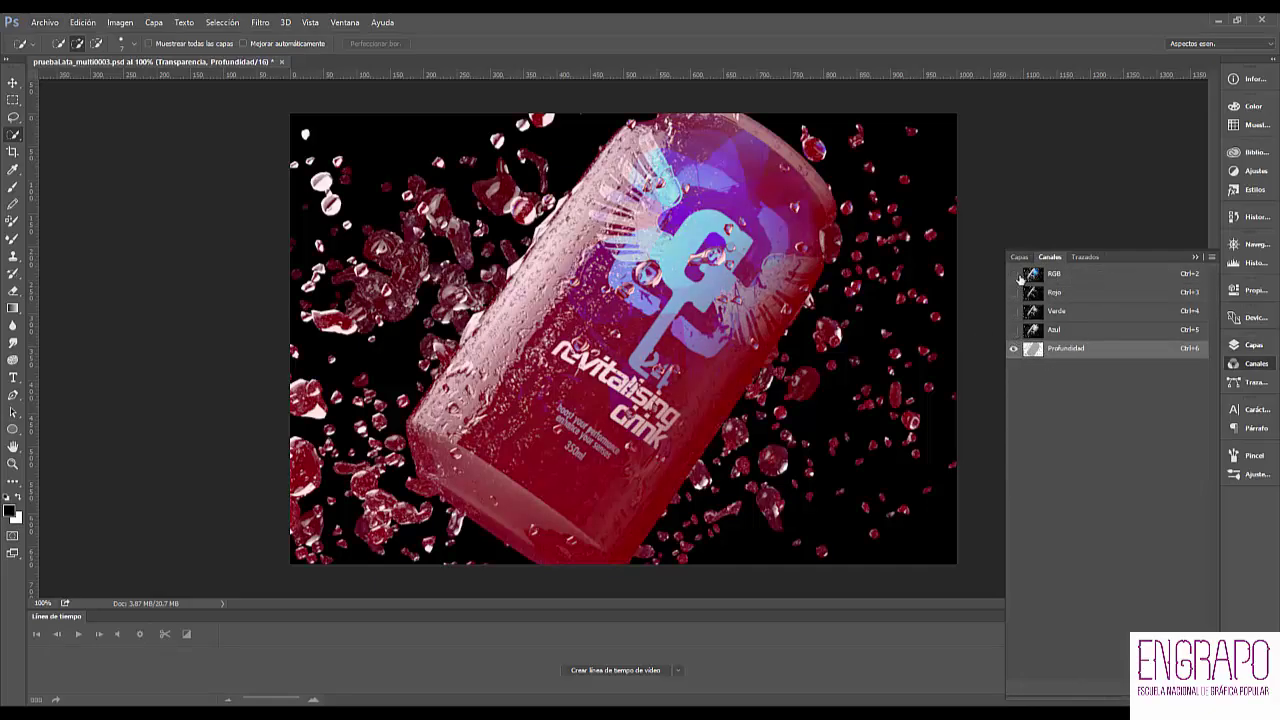
{"action": "left_click", "coordinate": [1035, 345]}
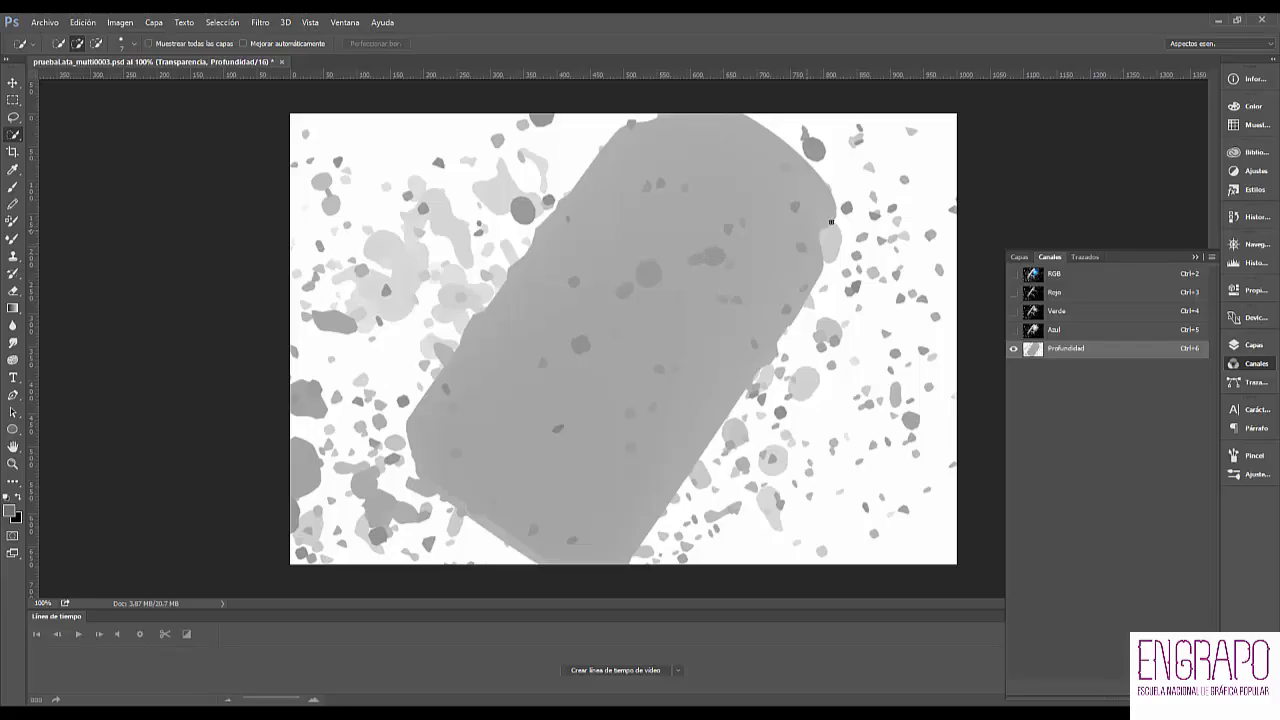
{"action": "left_click", "coordinate": [1013, 273]}
{"action": "left_click", "coordinate": [1013, 348]}
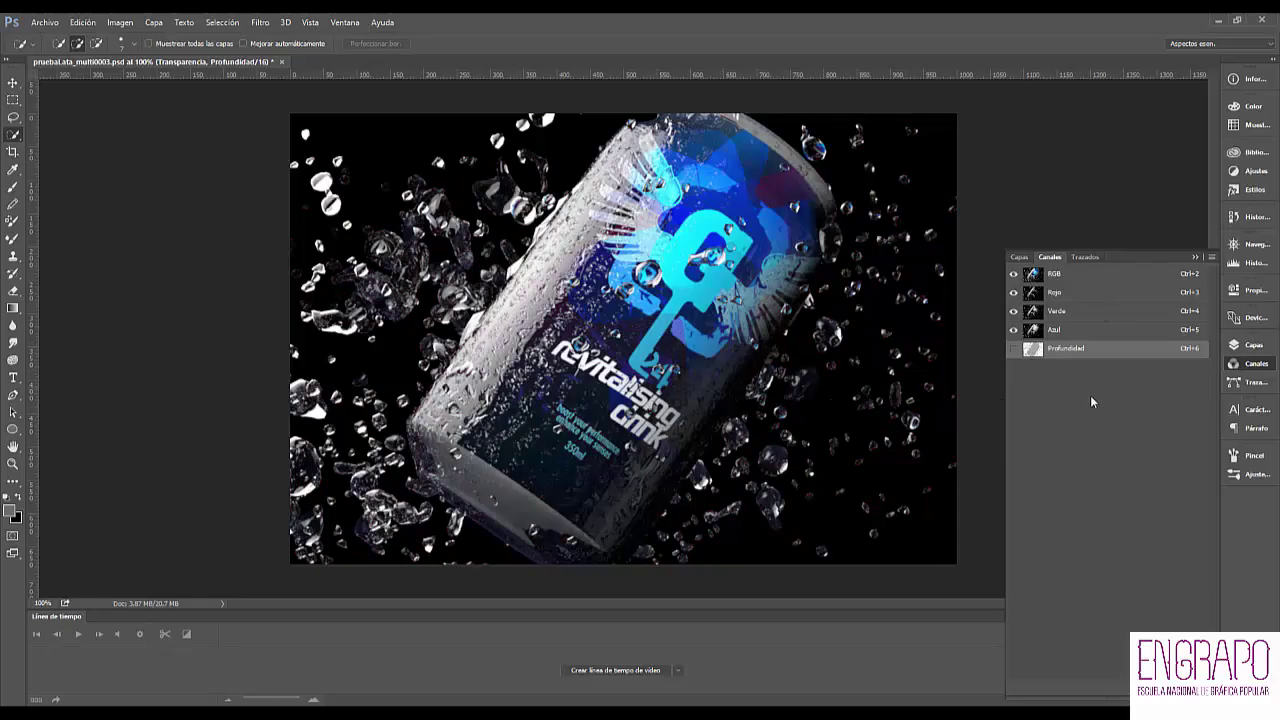
{"action": "left_click", "coordinate": [1013, 348]}
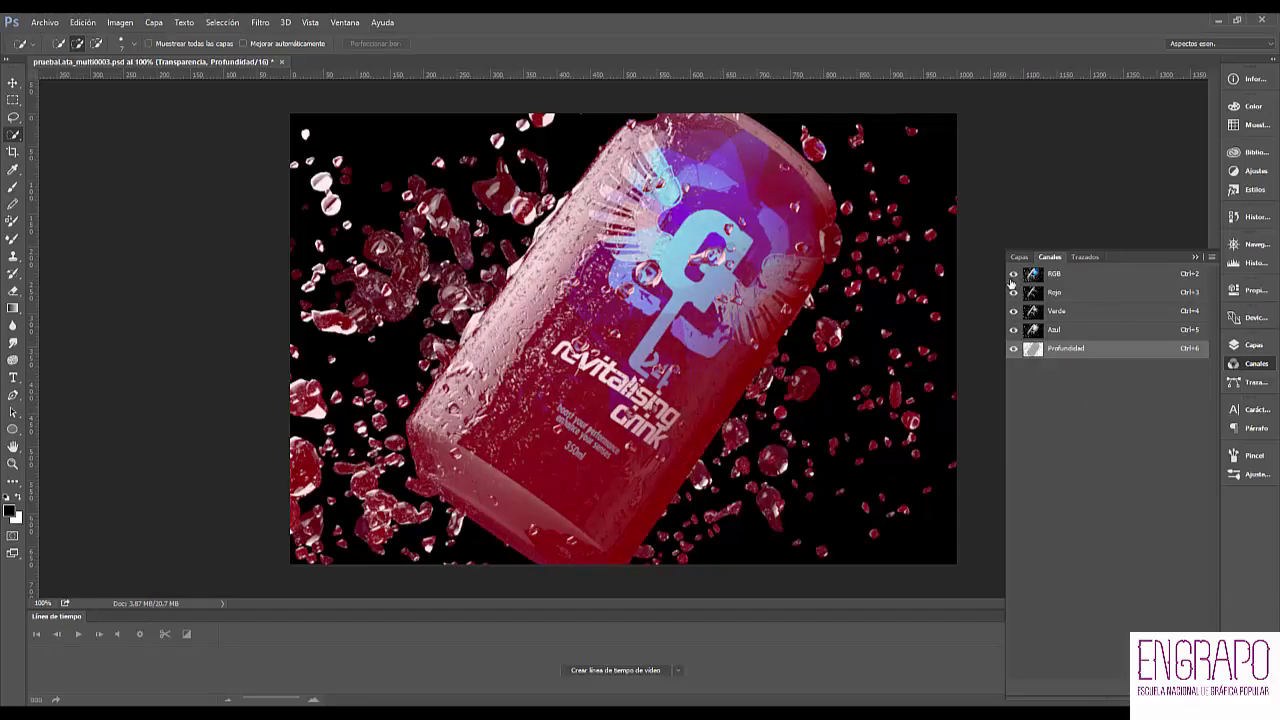
{"action": "left_click", "coordinate": [1013, 273]}
{"action": "left_click", "coordinate": [1019, 257]}
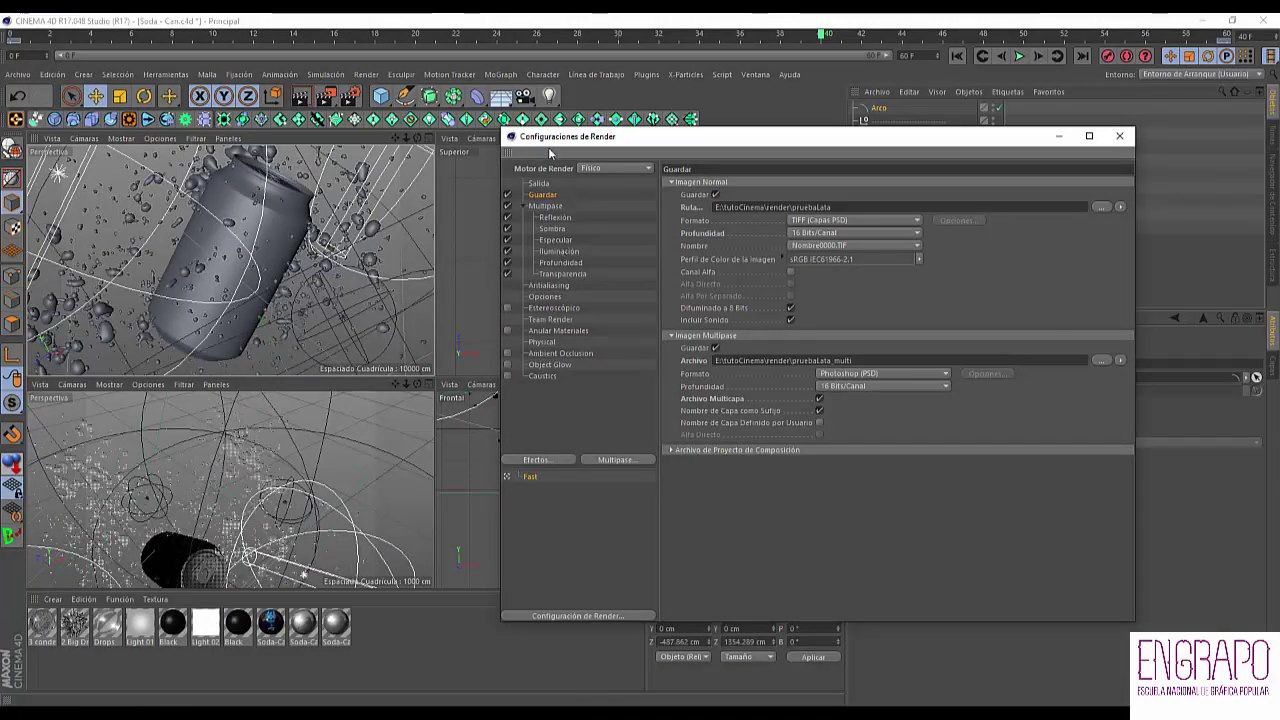
- In Cinema 4D's render settings, leave only the Profundidad pass enabled and turn off Archivo Multicapa and saving of the normal image
{"action": "mouse_move", "coordinate": [549, 152]}
{"action": "left_mouse_down"}
{"action": "mouse_move", "coordinate": [688, 154]}
{"action": "mouse_move", "coordinate": [572, 155]}
{"action": "left_mouse_up"}
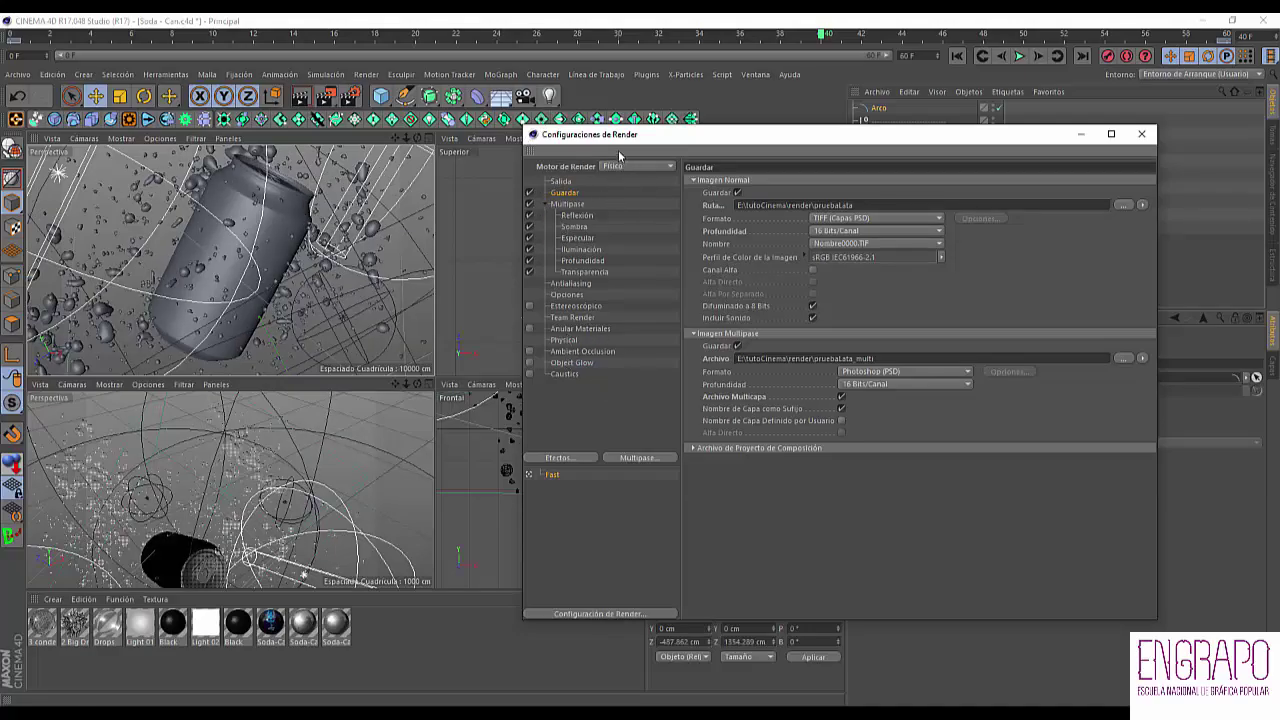
{"action": "left_click_drag", "start_coordinate": [615, 139], "coordinate": [464, 174]}
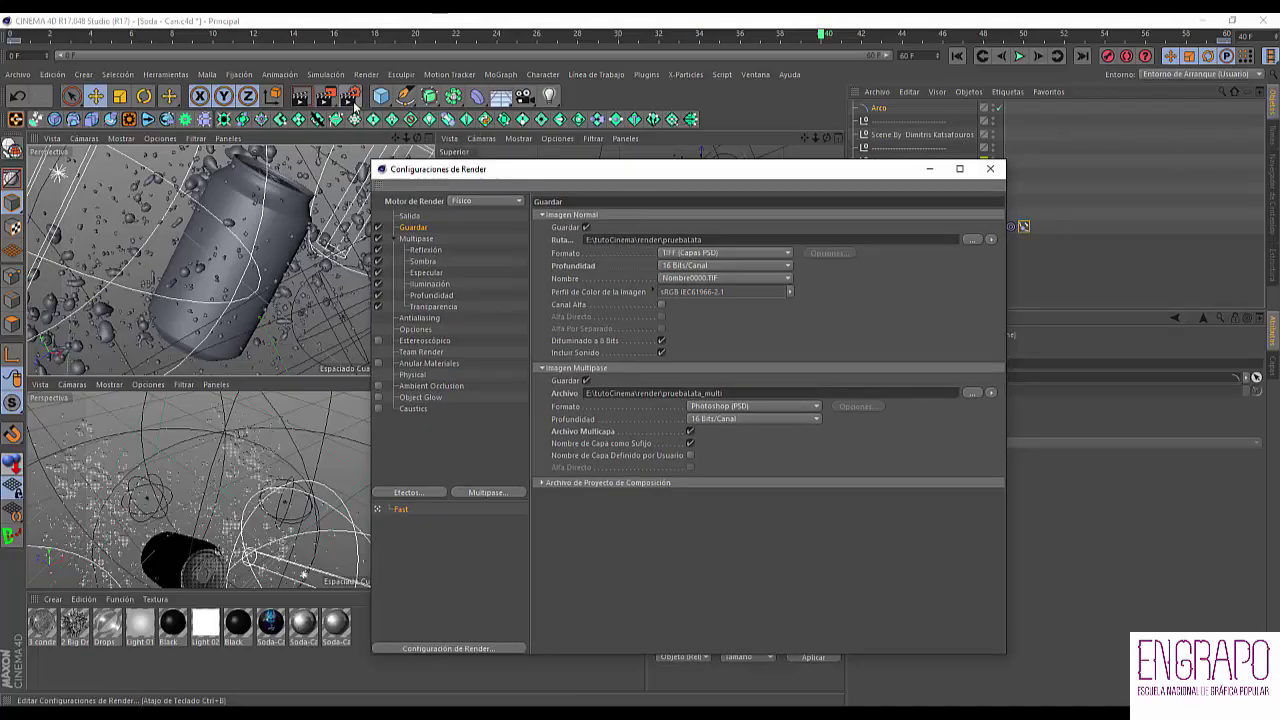
{"action": "left_click_drag", "start_coordinate": [454, 171], "coordinate": [531, 168]}
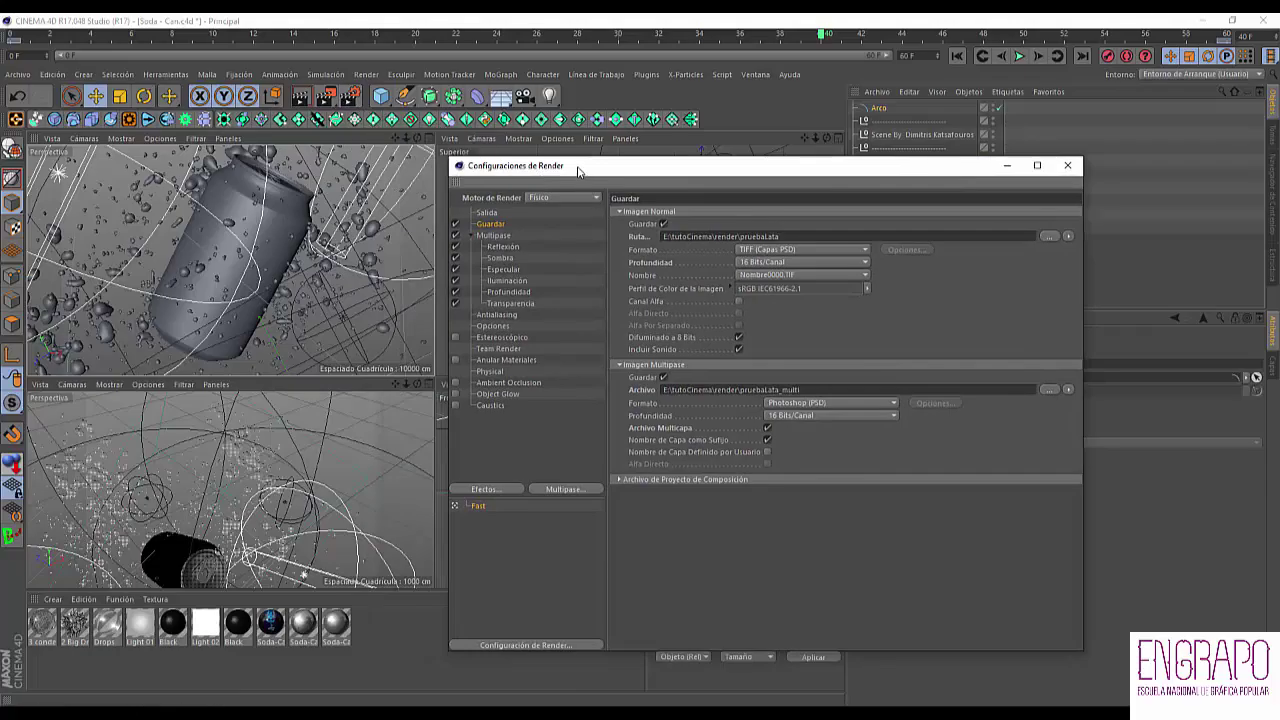
{"action": "left_click_drag", "start_coordinate": [578, 167], "coordinate": [536, 131]}
{"action": "left_click", "coordinate": [413, 211]}
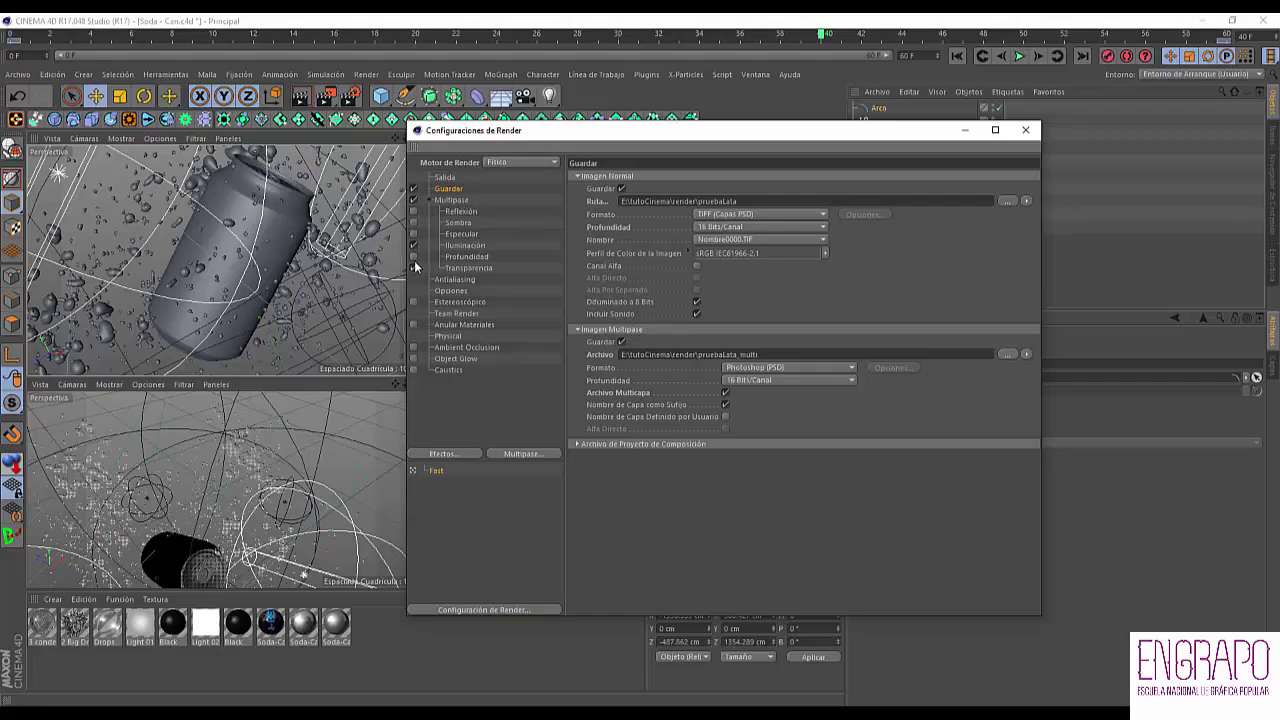
{"action": "left_click", "coordinate": [414, 245]}
{"action": "left_click", "coordinate": [621, 189]}
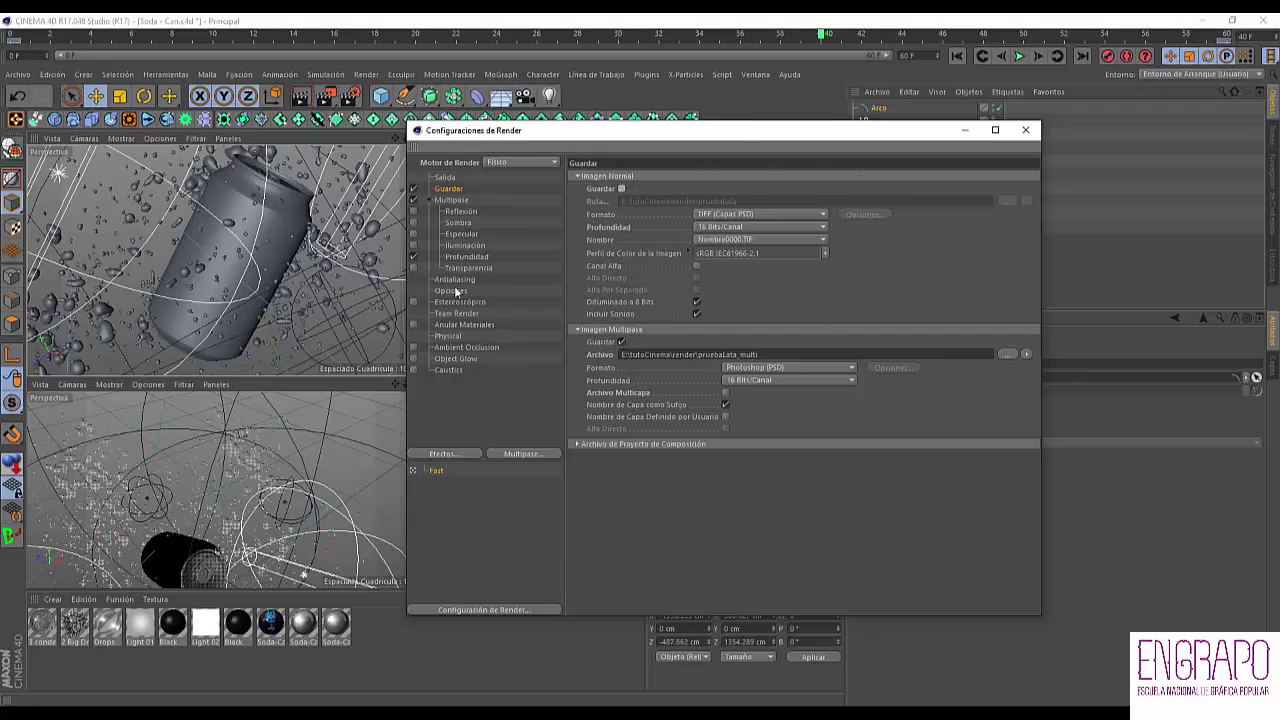
- Change the multipass output file name to pruebaLata_depth in the E:\tutoCinema\render folder
{"action": "left_click_drag", "start_coordinate": [500, 130], "coordinate": [410, 117]}
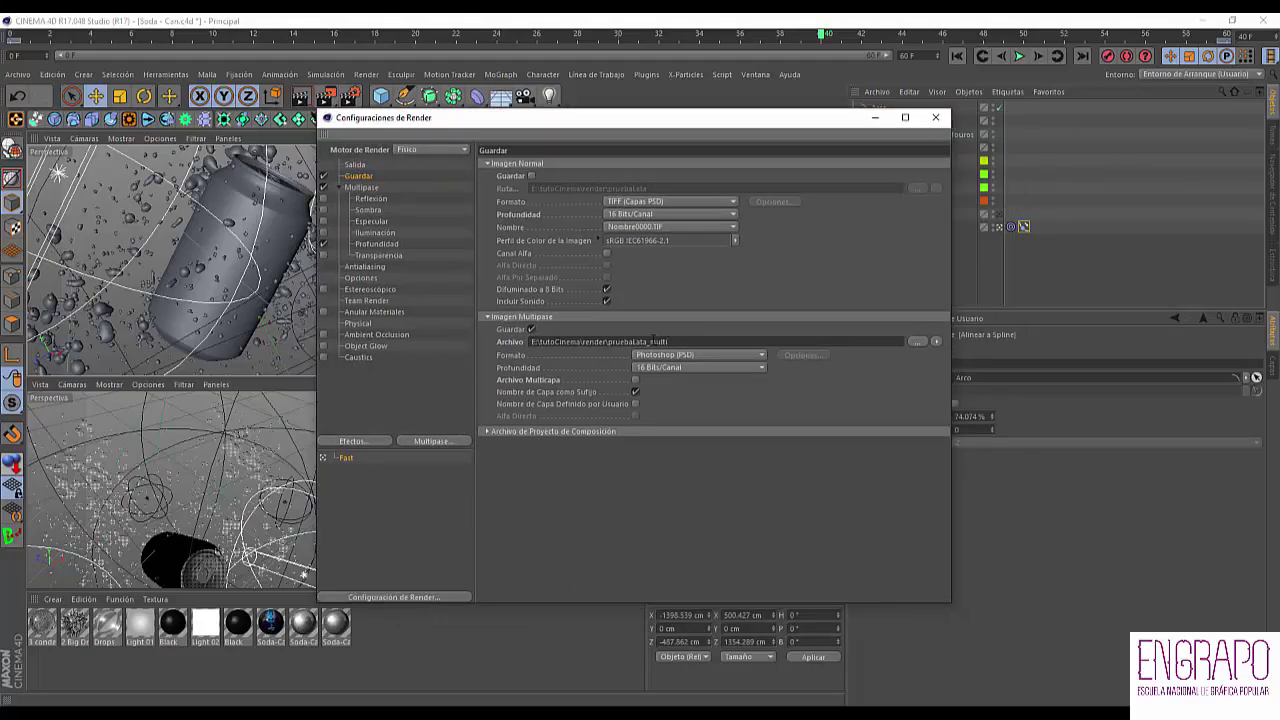
{"action": "left_click_drag", "start_coordinate": [650, 341], "coordinate": [701, 344]}
{"action": "type", "text": "depth"}
{"action": "left_click_drag", "start_coordinate": [520, 112], "coordinate": [498, 133]}
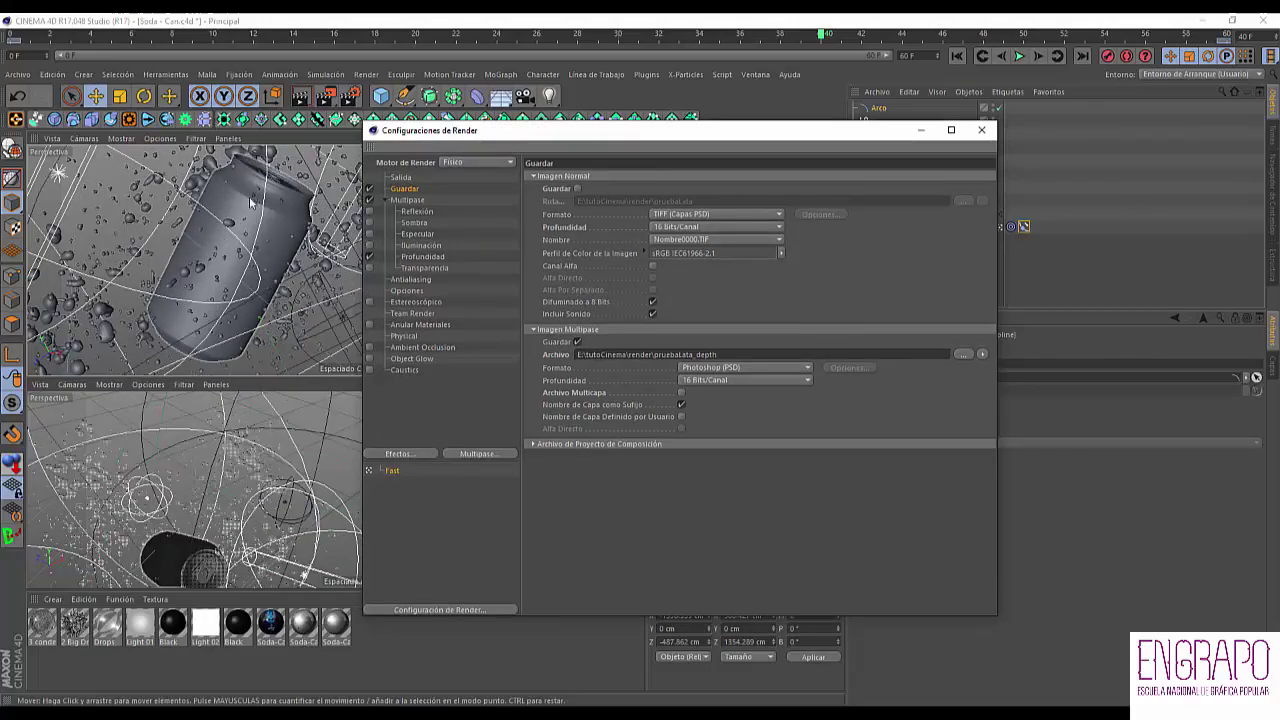
- Enable the Anular Materiales override in Incluir mode, preserving only Relieve and Desplazamiento
{"action": "left_click", "coordinate": [428, 326]}
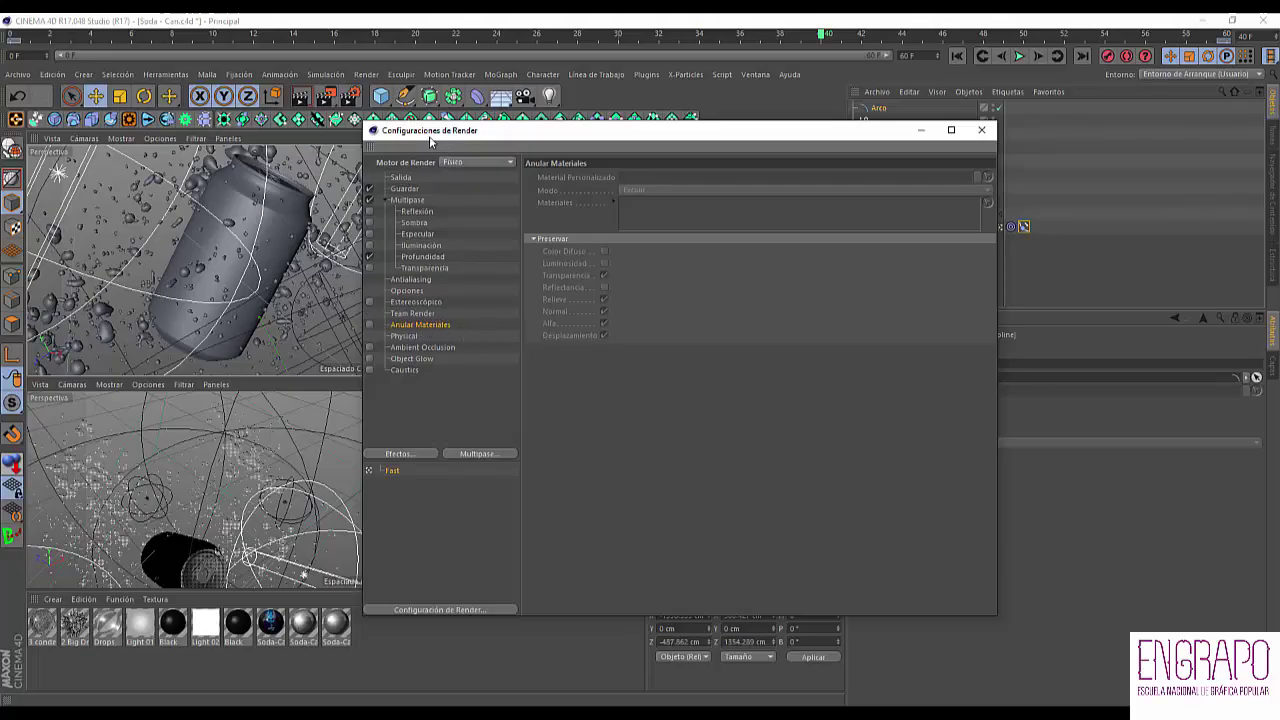
{"action": "left_click_drag", "start_coordinate": [430, 141], "coordinate": [515, 141]}
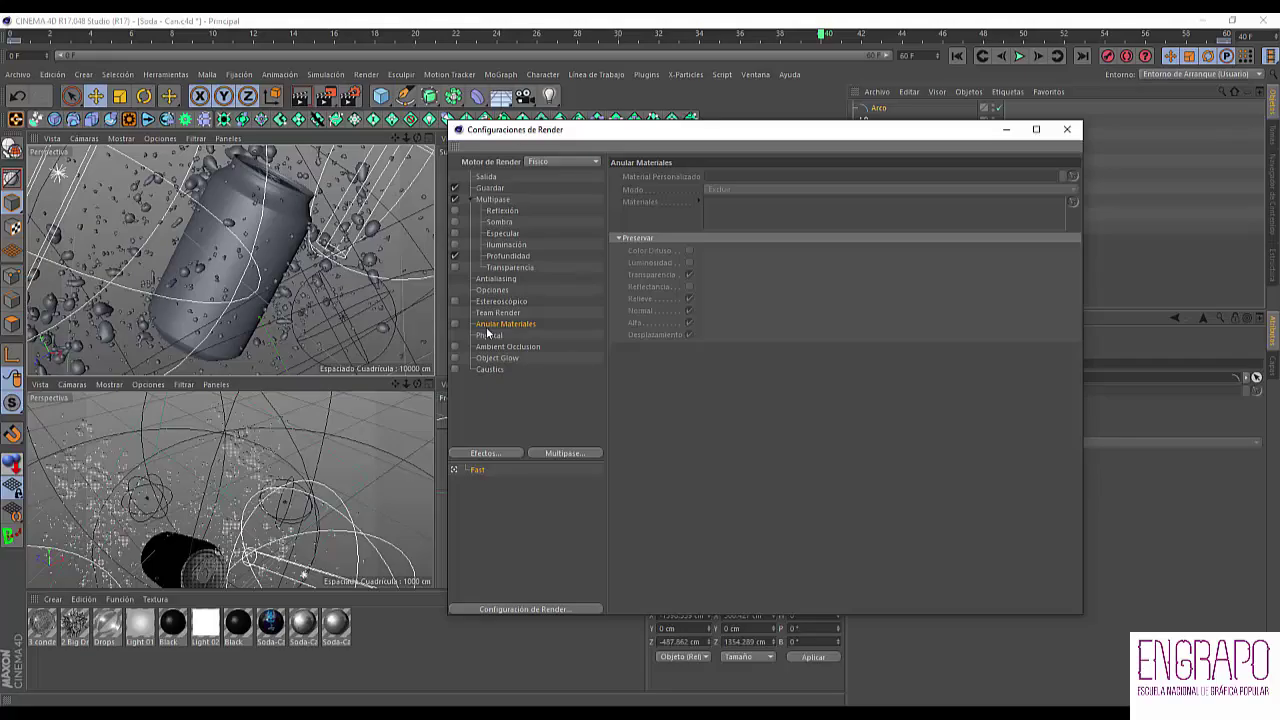
{"action": "left_click", "coordinate": [518, 454]}
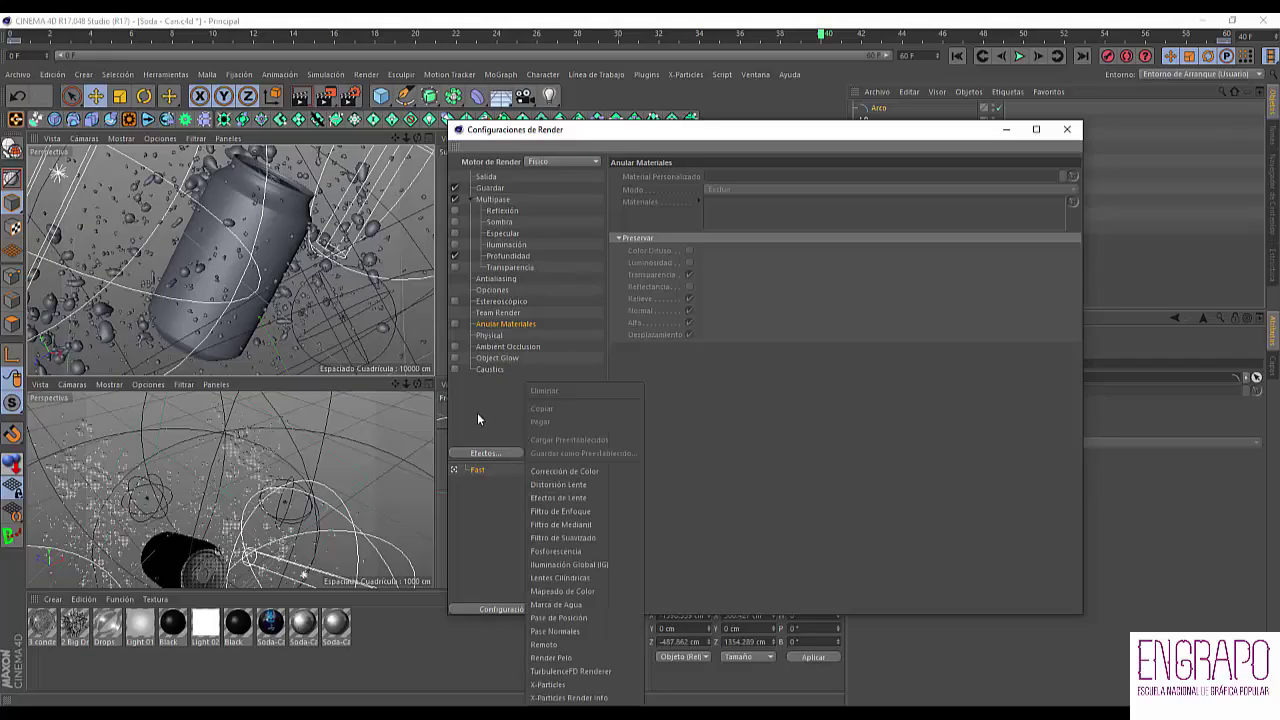
{"action": "left_click", "coordinate": [492, 415]}
{"action": "left_click_drag", "start_coordinate": [688, 134], "coordinate": [580, 127]}
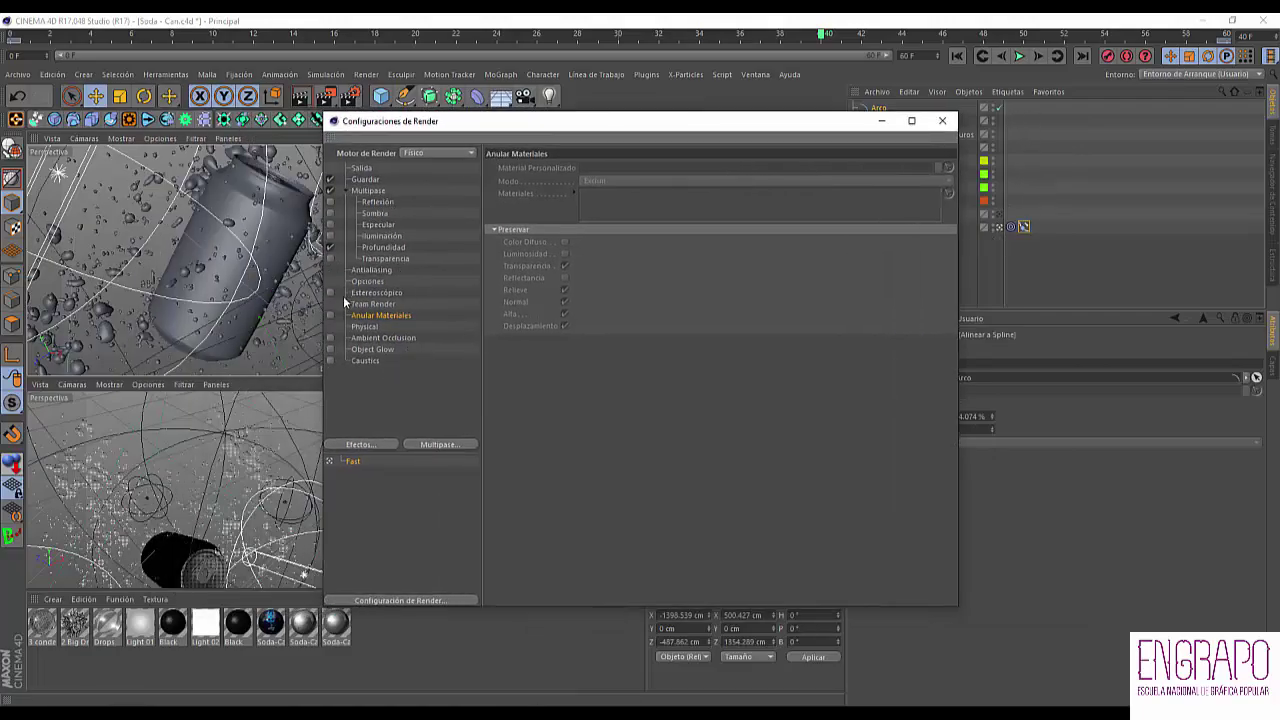
{"action": "left_click", "coordinate": [652, 314]}
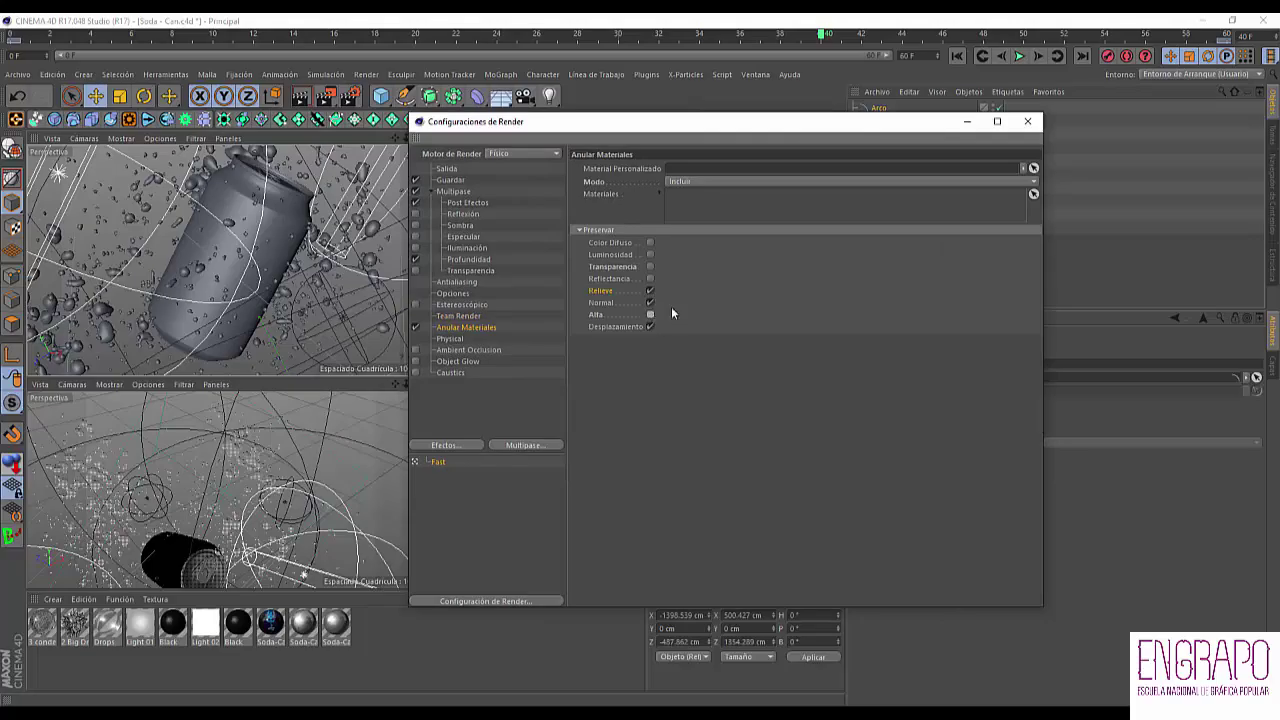
{"action": "left_click", "coordinate": [650, 303]}
{"action": "left_click", "coordinate": [650, 290]}
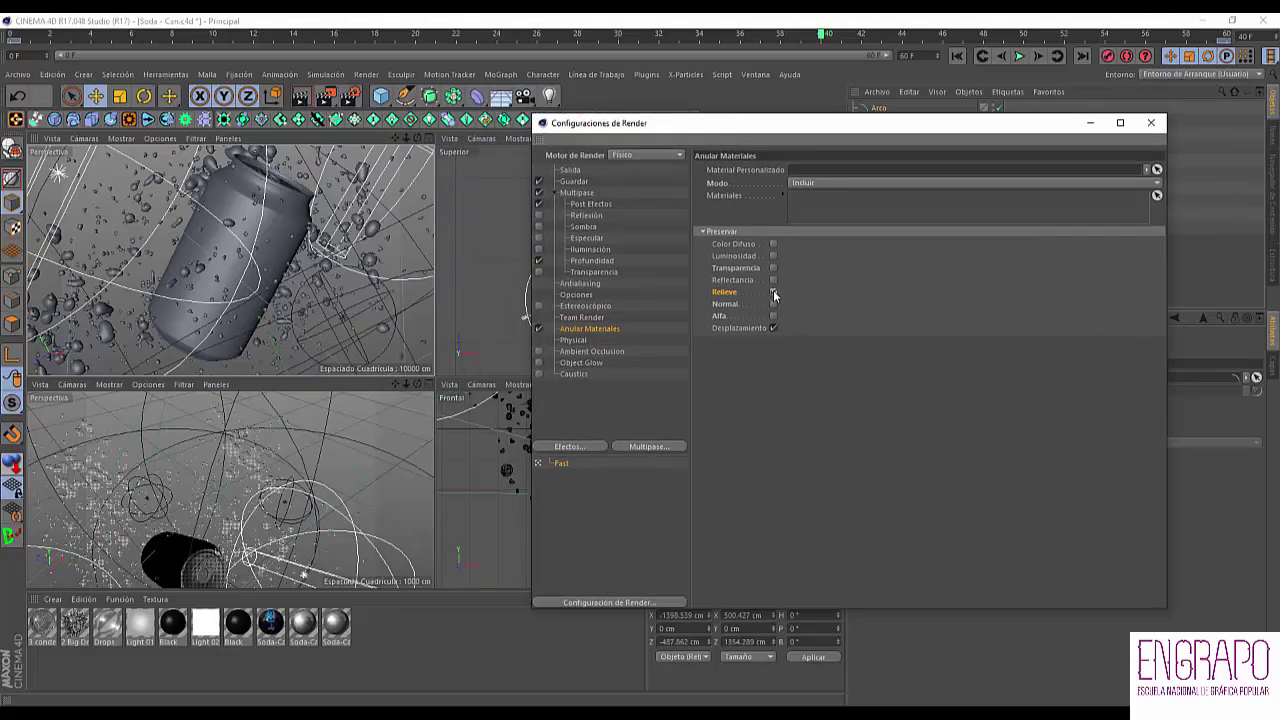
{"action": "left_click", "coordinate": [773, 292]}
{"action": "left_click_drag", "start_coordinate": [674, 138], "coordinate": [519, 218]}
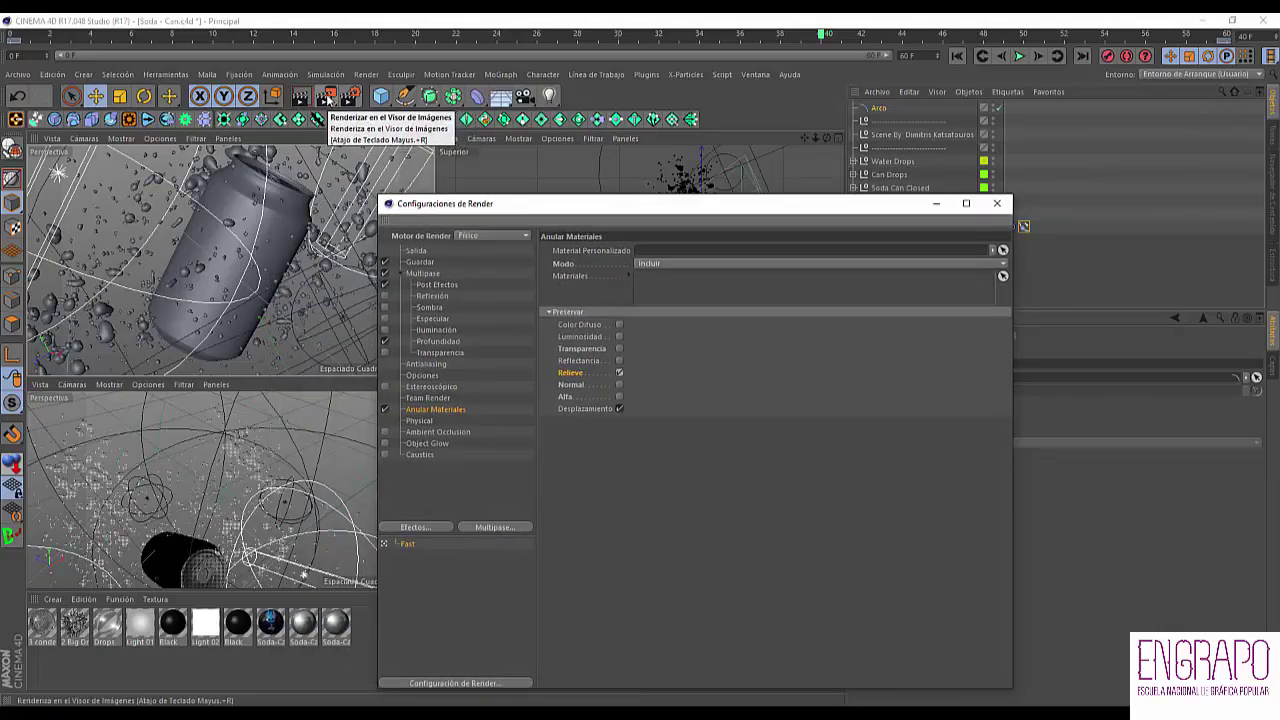
- Test-render in the image viewer, comparing the Profundidad pass with the full image, and stop the render early
{"action": "left_click", "coordinate": [329, 98]}
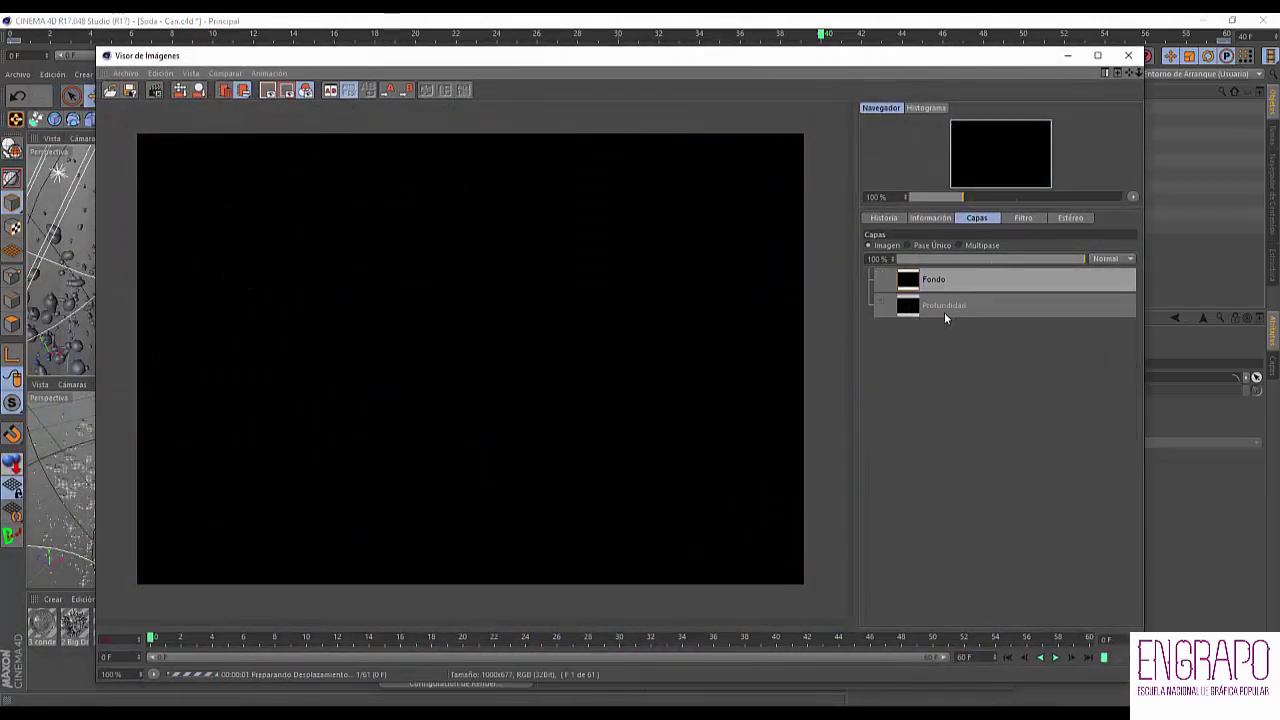
{"action": "left_click", "coordinate": [944, 310]}
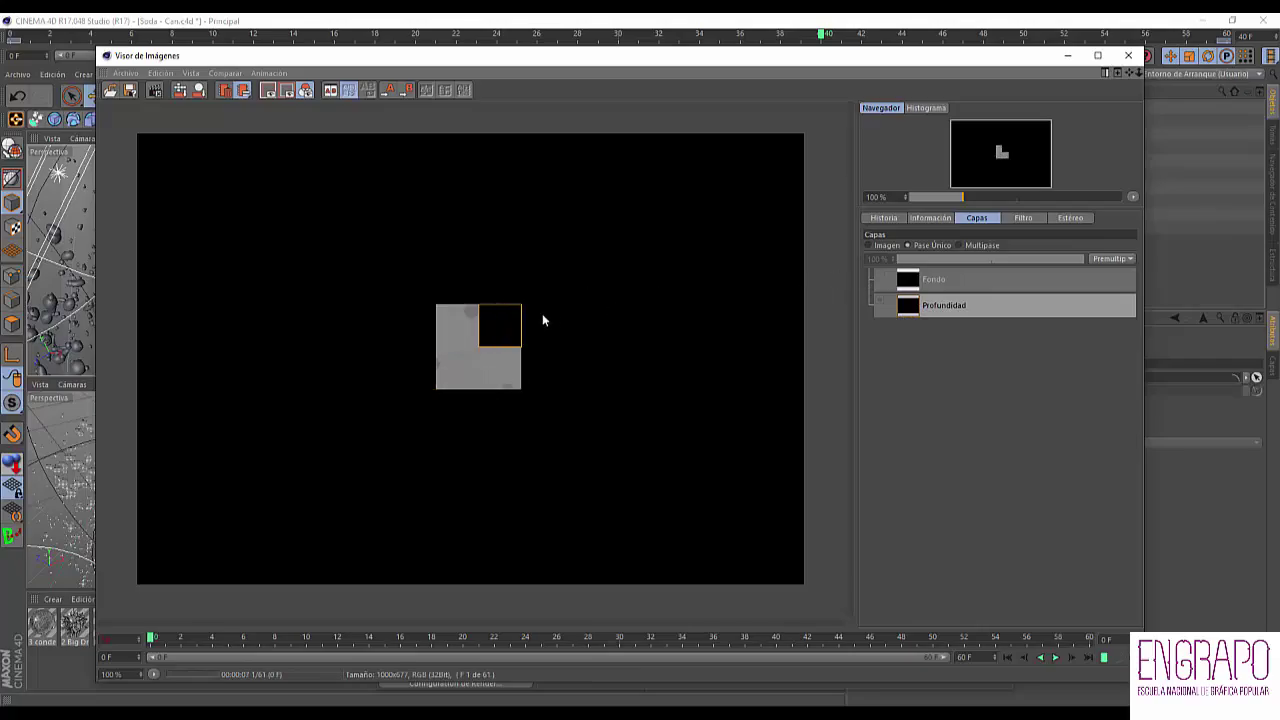
{"action": "scroll", "coordinate": [542, 313], "scroll_direction": "down", "scroll_amount": 1}
{"action": "left_click", "coordinate": [870, 245]}
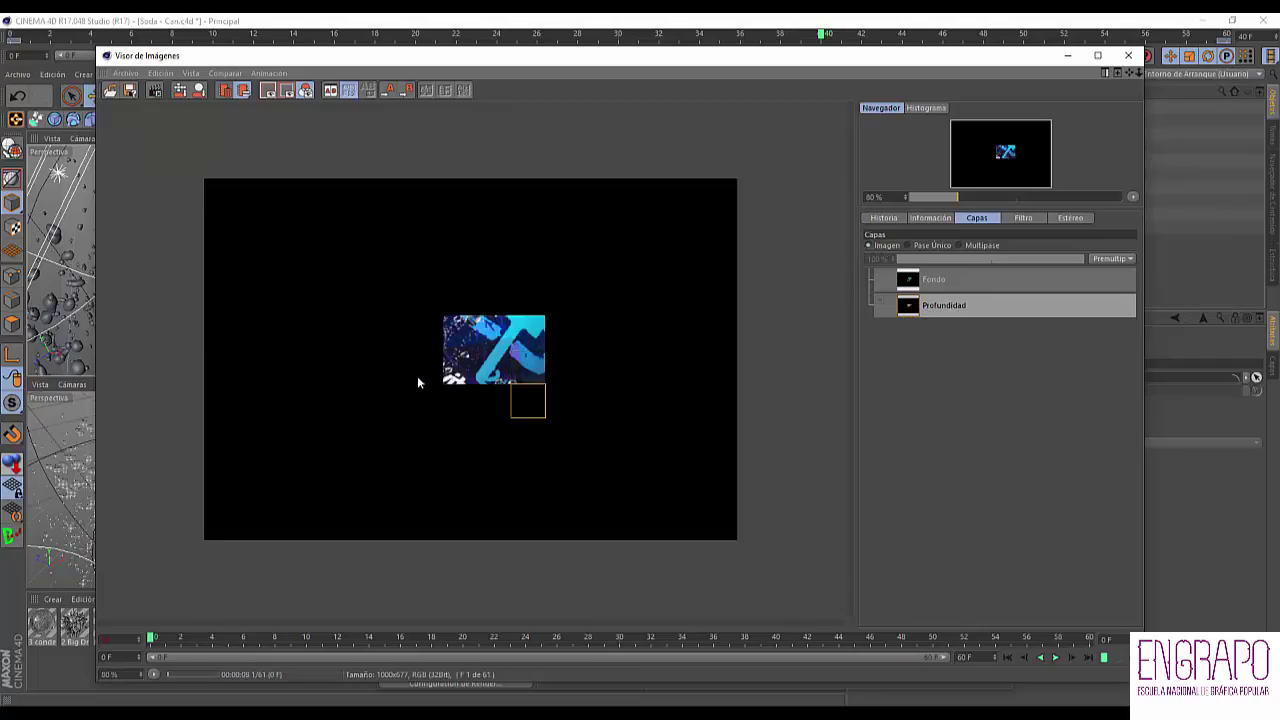
{"action": "scroll", "coordinate": [478, 381], "scroll_direction": "up", "scroll_amount": 2}
{"action": "scroll", "coordinate": [476, 374], "scroll_direction": "down", "scroll_amount": 1}
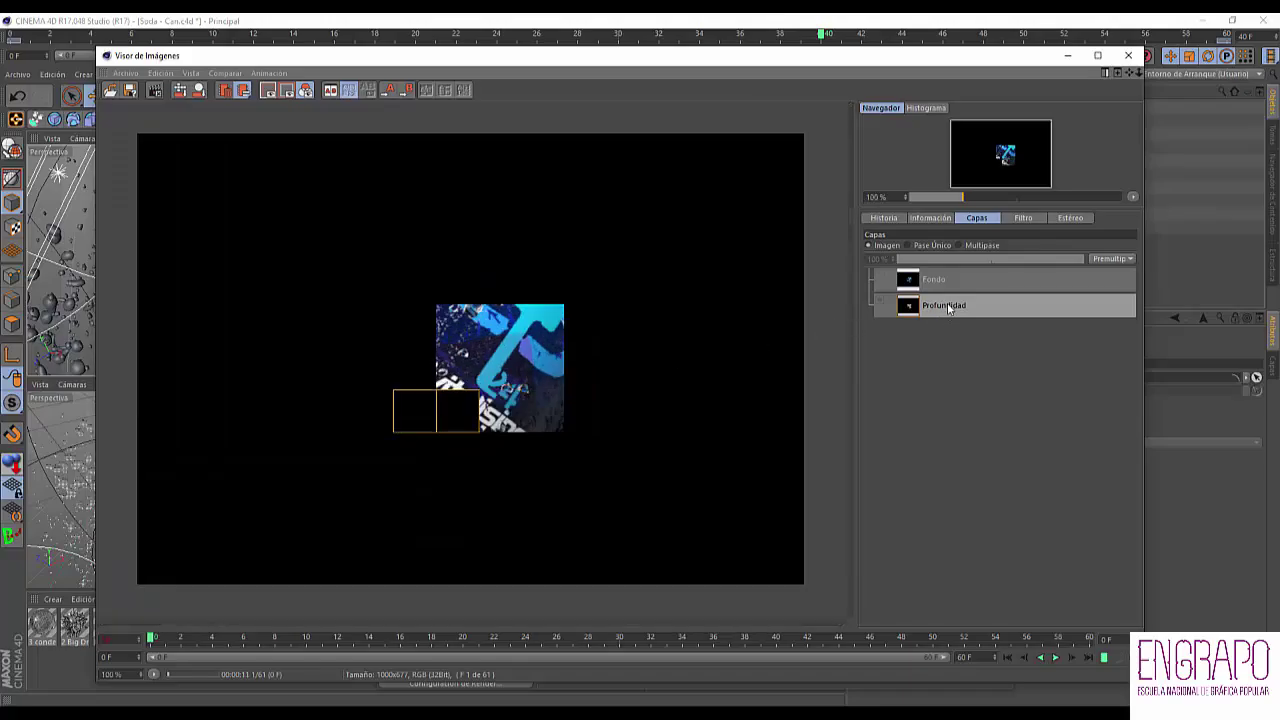
{"action": "left_click", "coordinate": [153, 92]}
{"action": "left_click", "coordinate": [663, 418]}
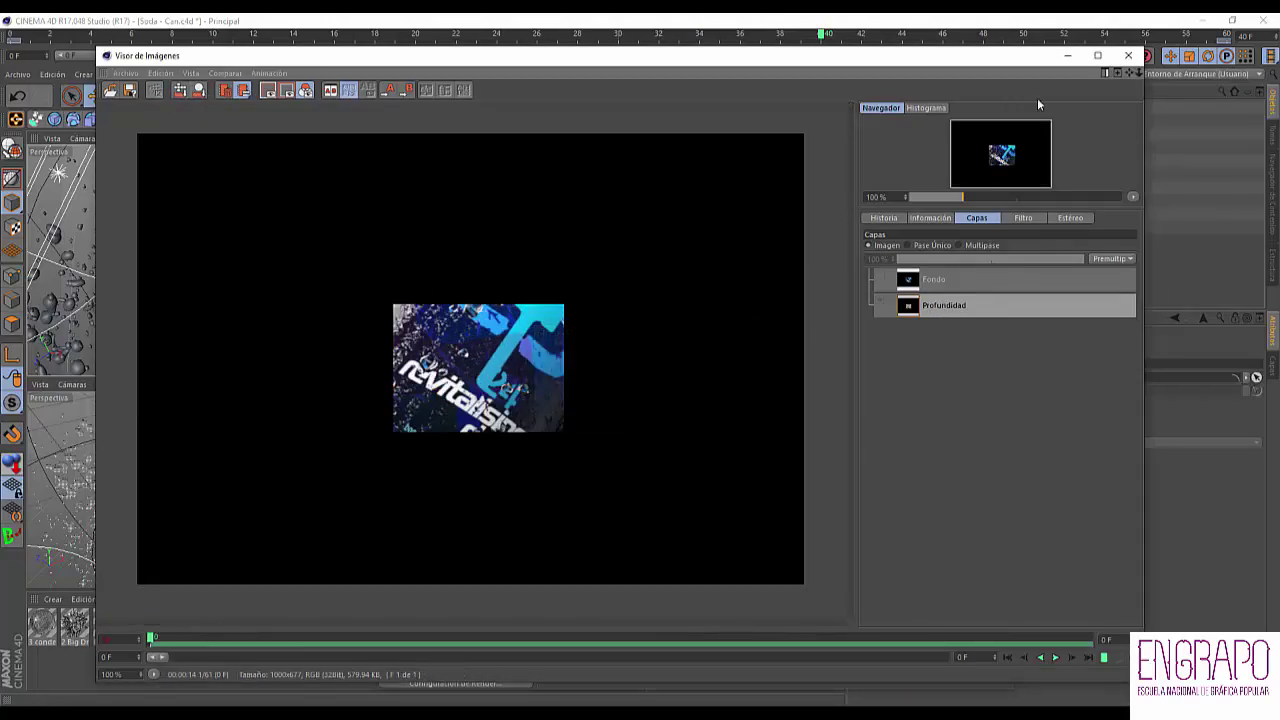
- Close the image viewer and set the Anular Materiales mode to Excluir in the render settings
{"action": "left_click", "coordinate": [1129, 55]}
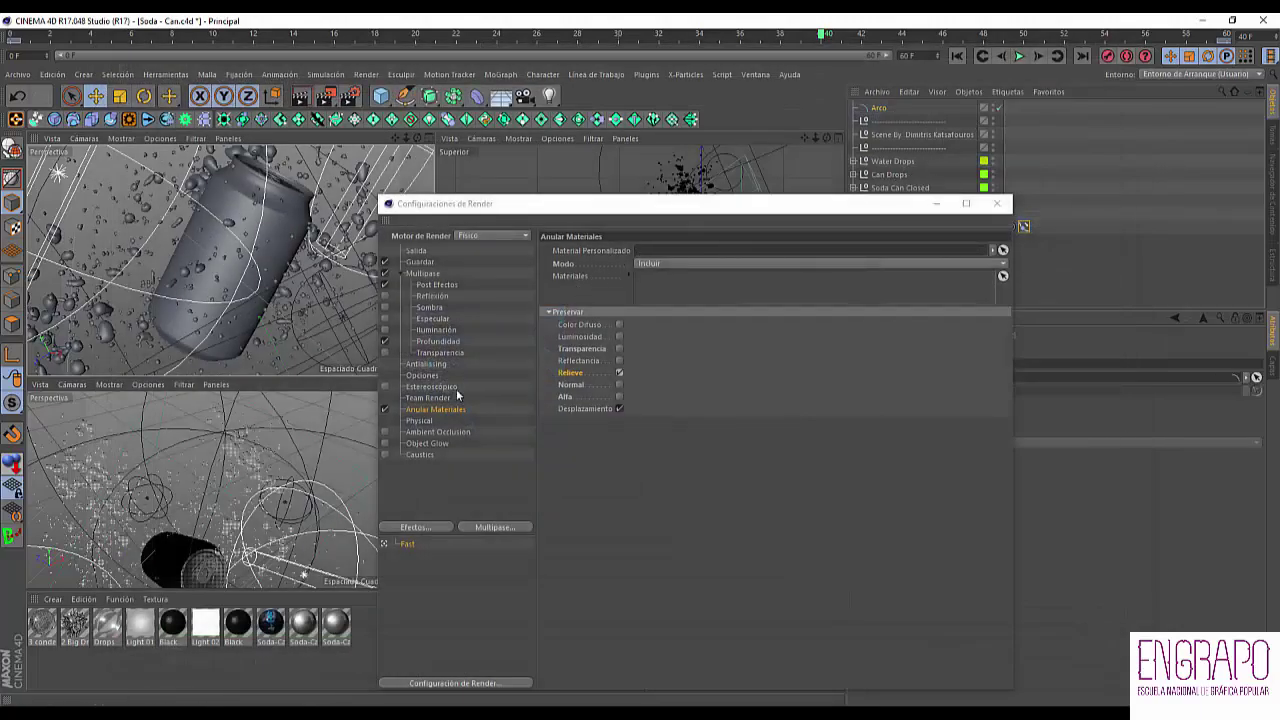
{"action": "left_click", "coordinate": [430, 412]}
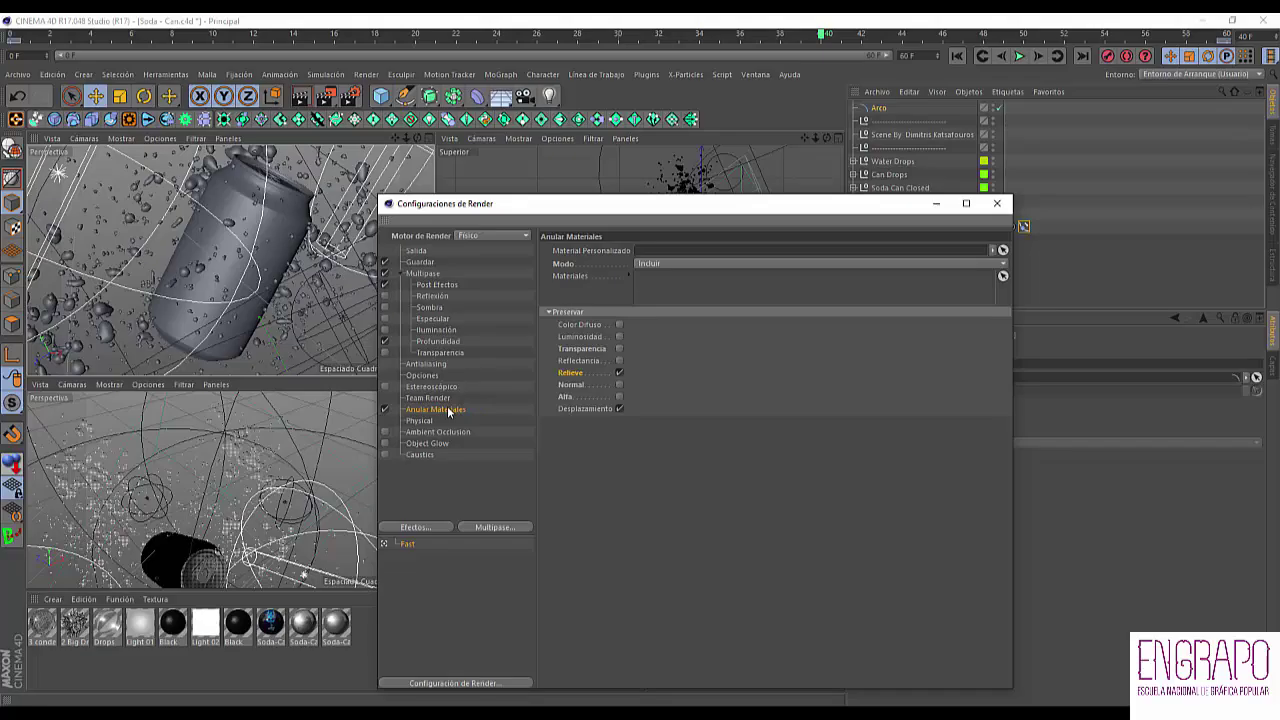
{"action": "left_click", "coordinate": [662, 264]}
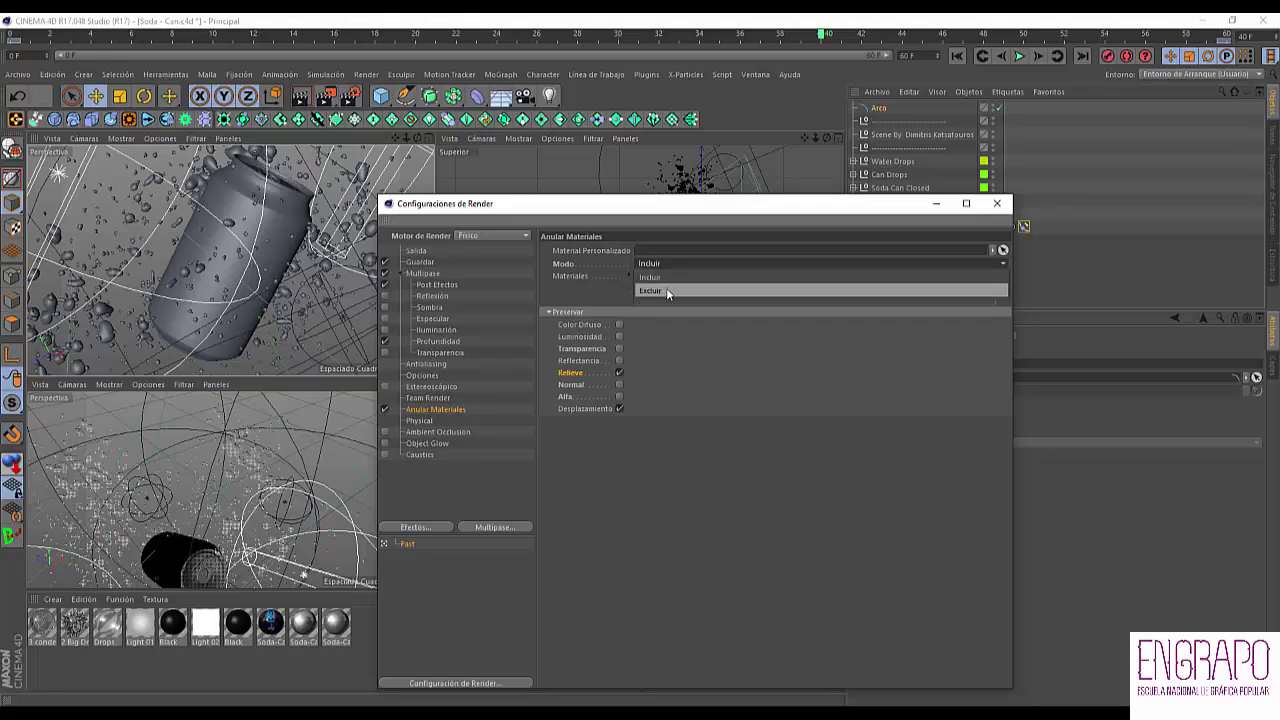
{"action": "left_click", "coordinate": [650, 290]}
- Start rendering the depth sequence in the image viewer and inspect the Profundidad layer as Pase Único
{"action": "left_click", "coordinate": [330, 97]}
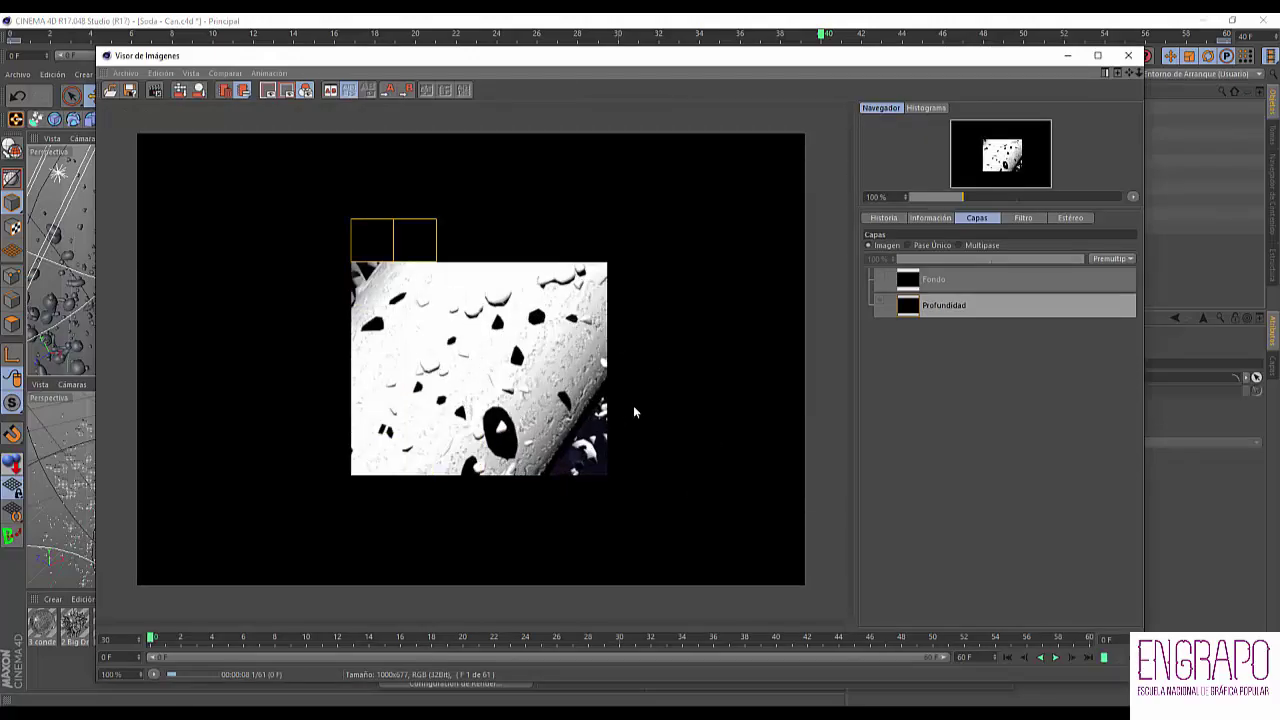
{"action": "left_click", "coordinate": [922, 246]}
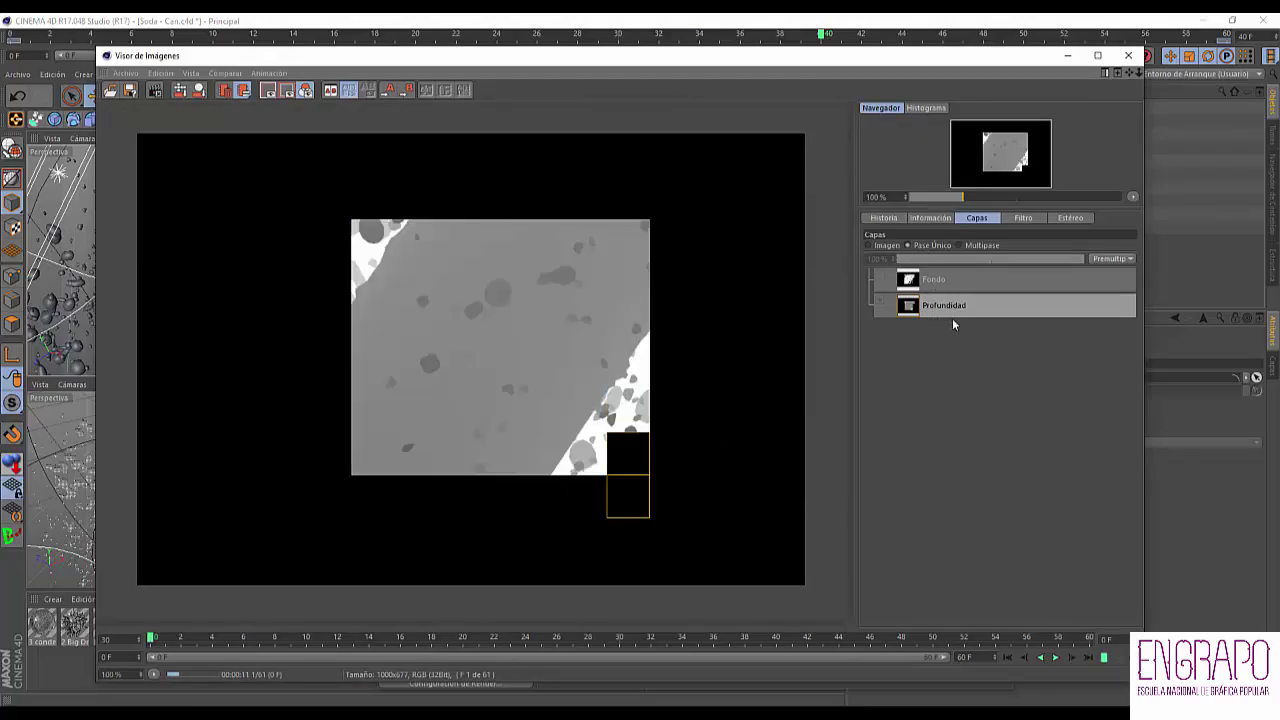
{"action": "scroll", "coordinate": [520, 394], "scroll_direction": "down", "scroll_amount": 2}
{"action": "scroll", "coordinate": [520, 394], "scroll_direction": "up", "scroll_amount": 2}
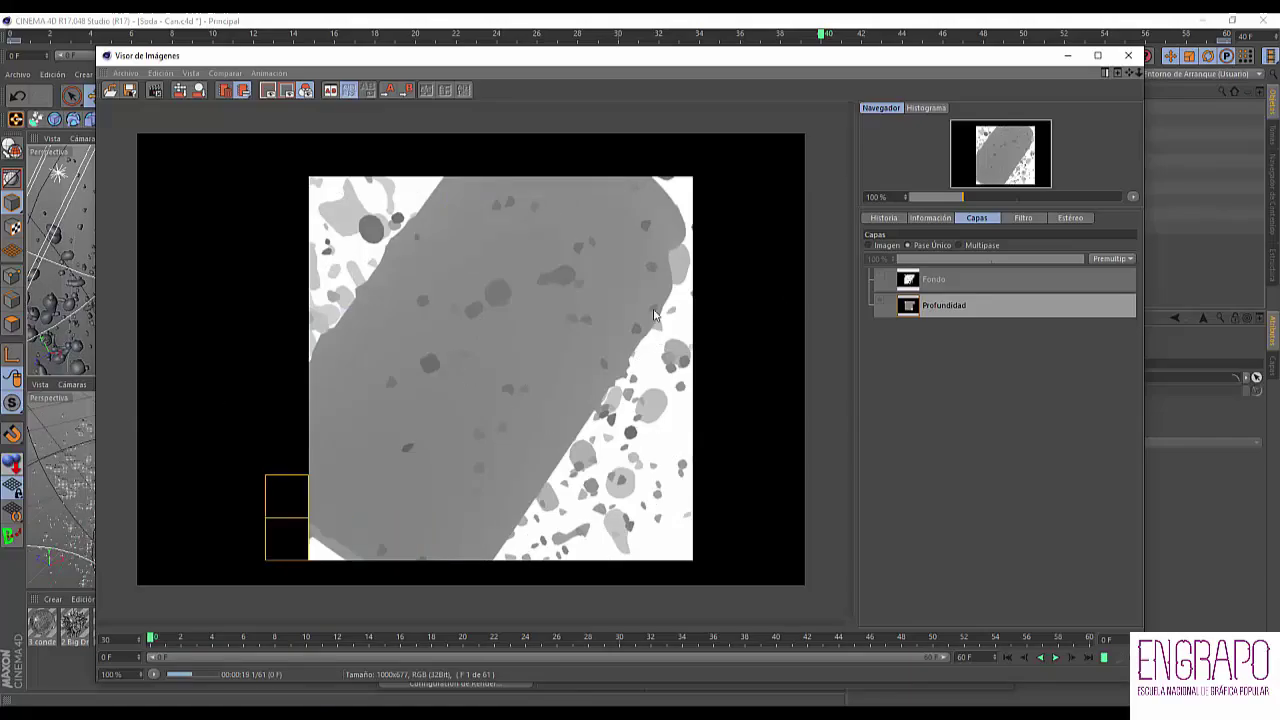
{"action": "scroll", "coordinate": [528, 343], "scroll_direction": "down", "scroll_amount": 1}
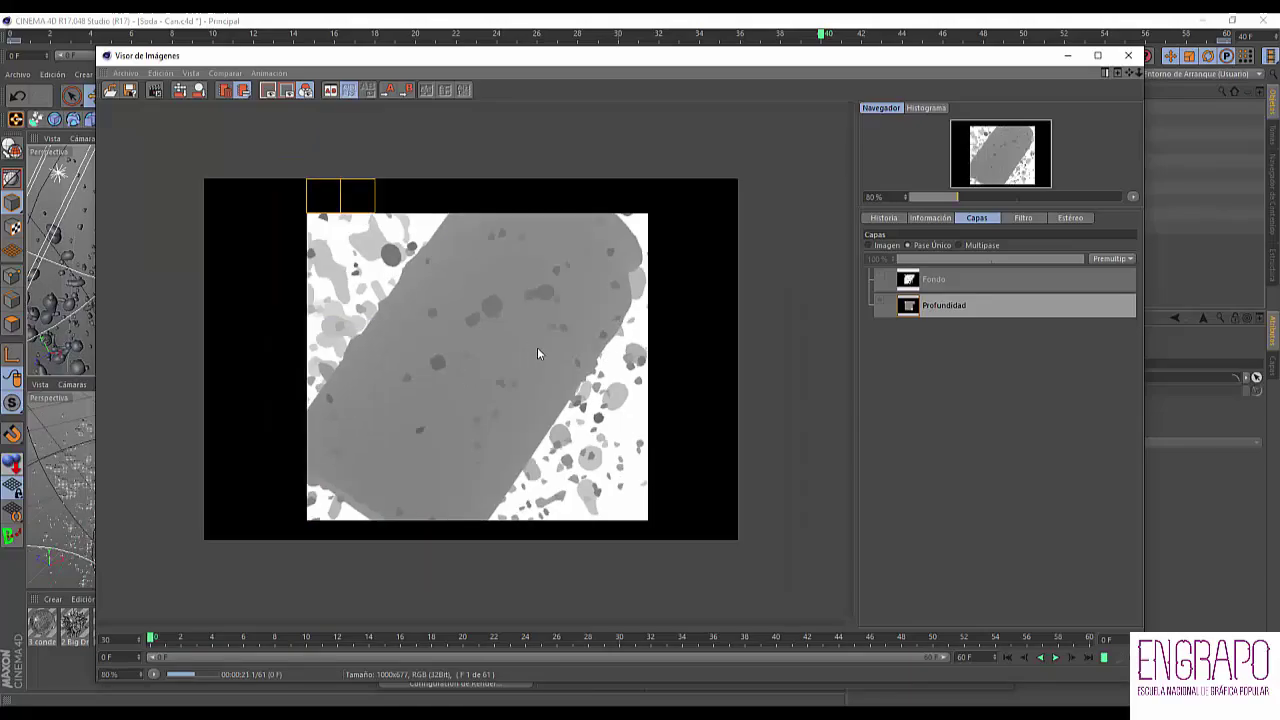
{"action": "scroll", "coordinate": [537, 347], "scroll_direction": "up", "scroll_amount": 1}
{"action": "scroll", "coordinate": [540, 314], "scroll_direction": "down", "scroll_amount": 1}
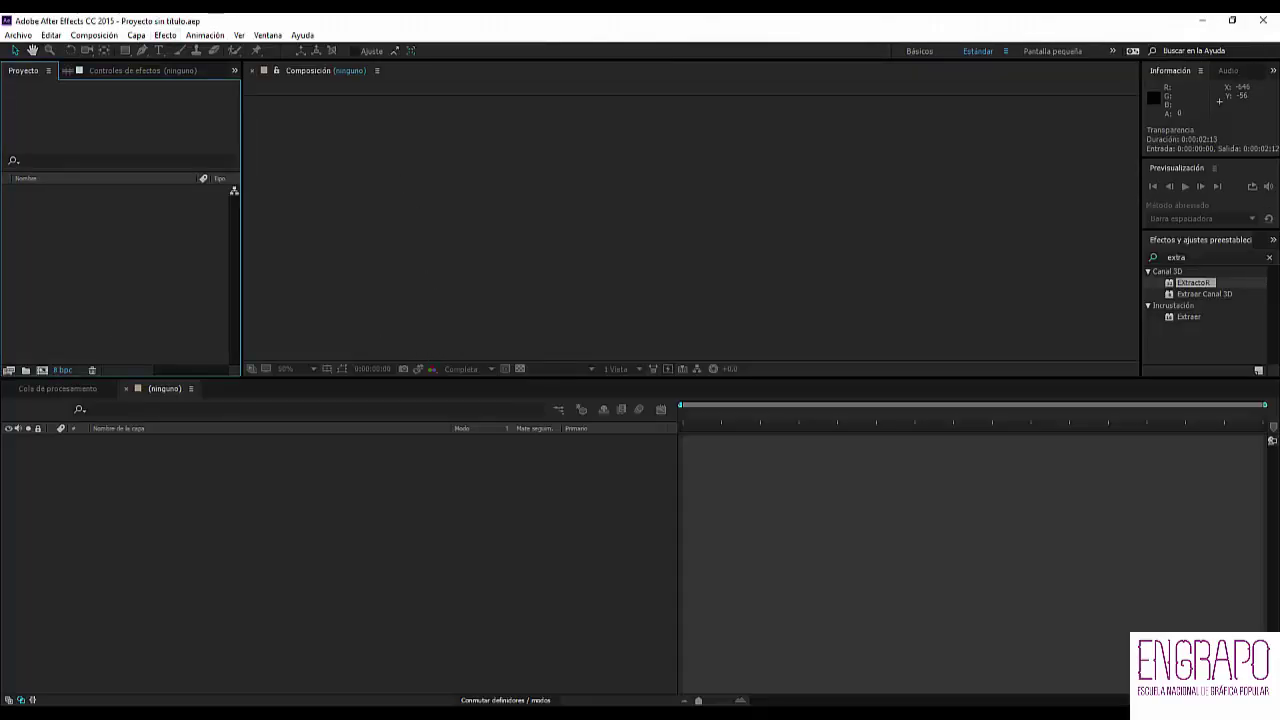
- Switch to After Effects and import pruebaLata_multi0000.psd as a Photoshop sequence, using the Composición type with editable layer styles
{"action": "left_click", "coordinate": [254, 446]}
{"action": "key", "text": "ctrl+i"}
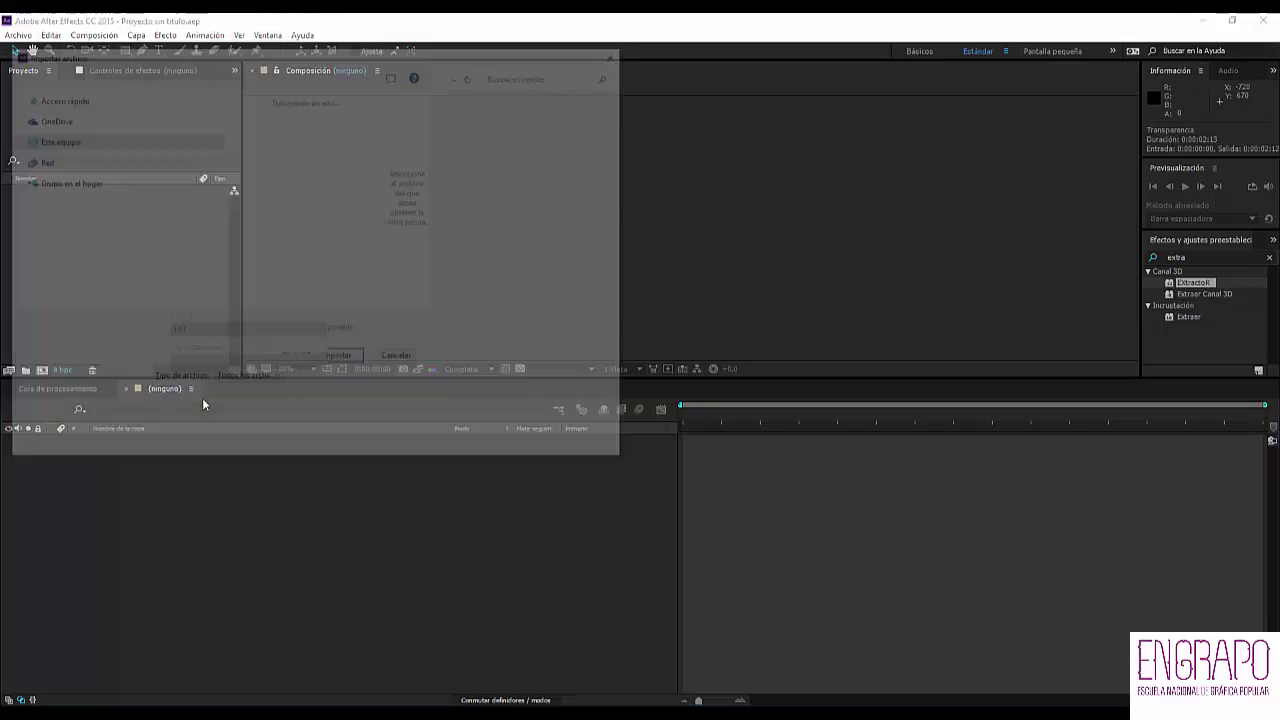
{"action": "left_click", "coordinate": [291, 167]}
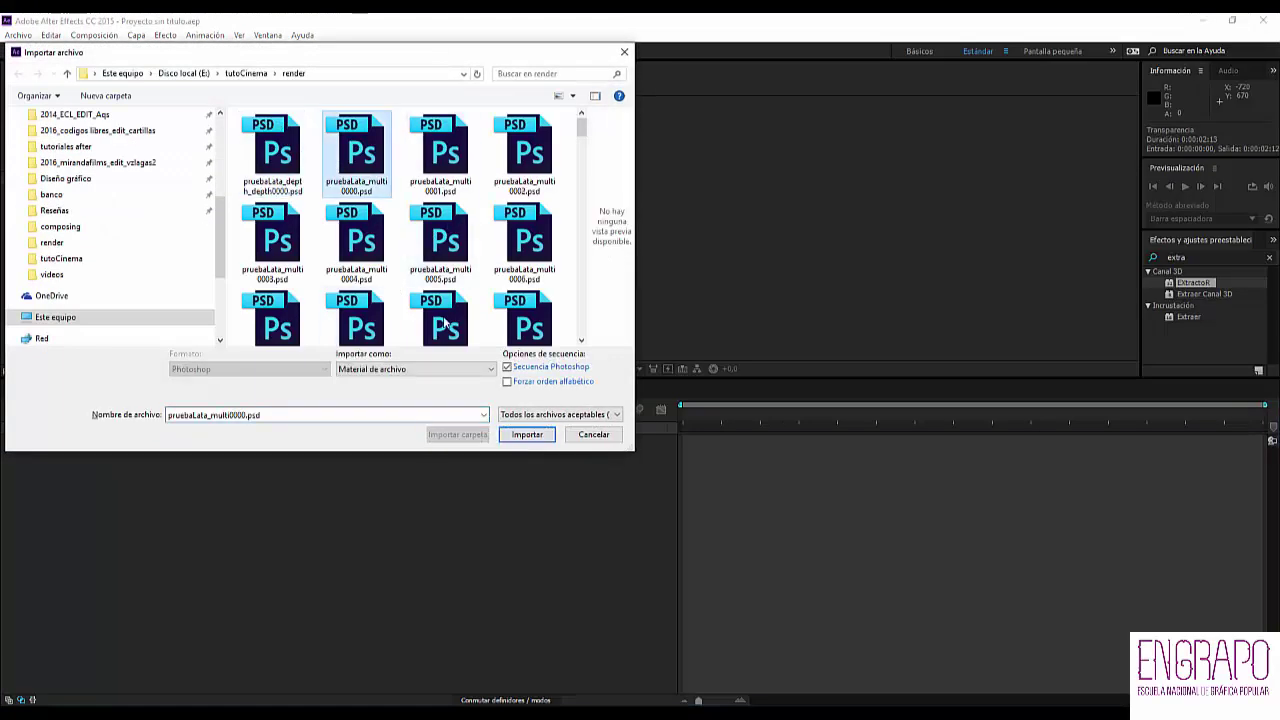
{"action": "left_click", "coordinate": [527, 436]}
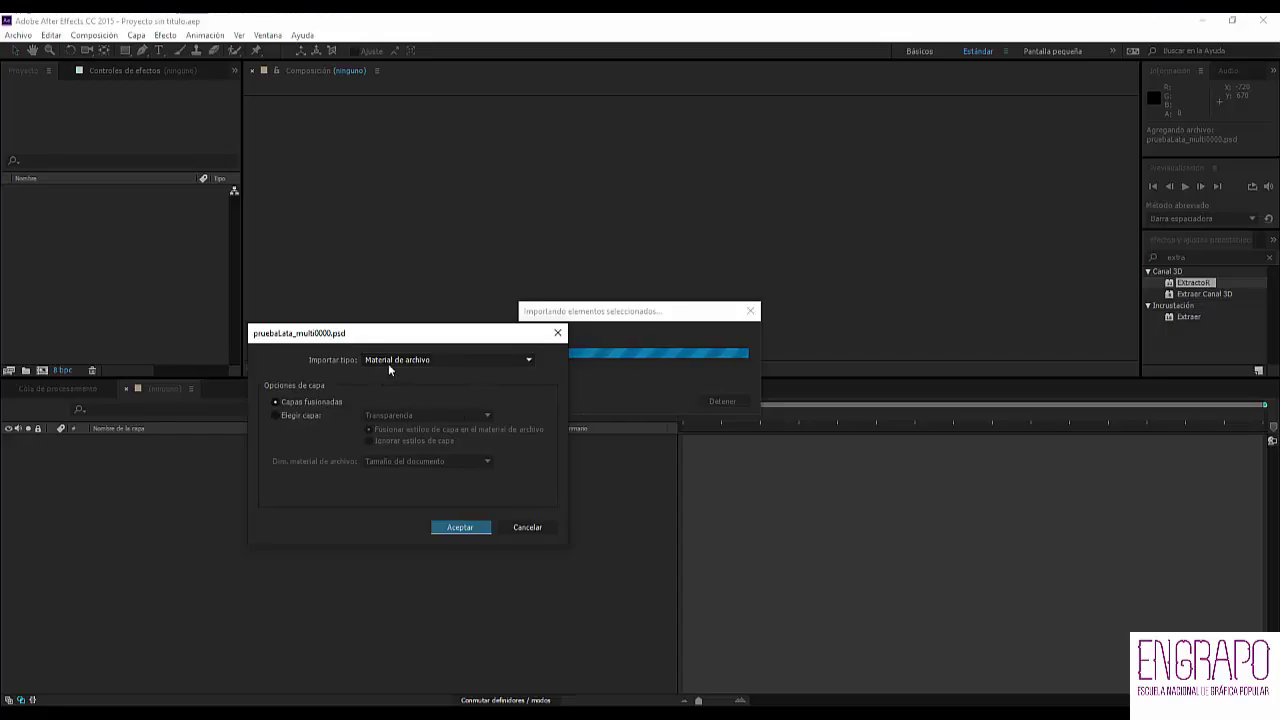
{"action": "left_click", "coordinate": [388, 362]}
{"action": "left_click", "coordinate": [425, 392]}
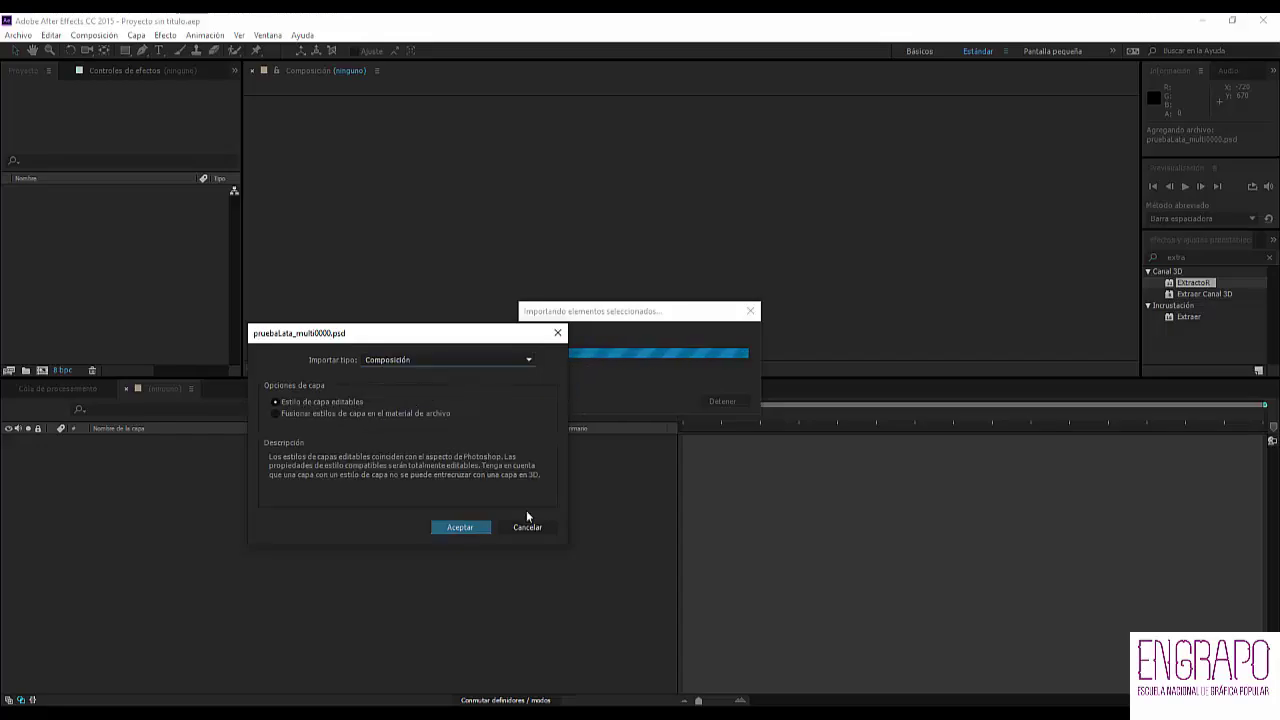
{"action": "left_click", "coordinate": [466, 529]}
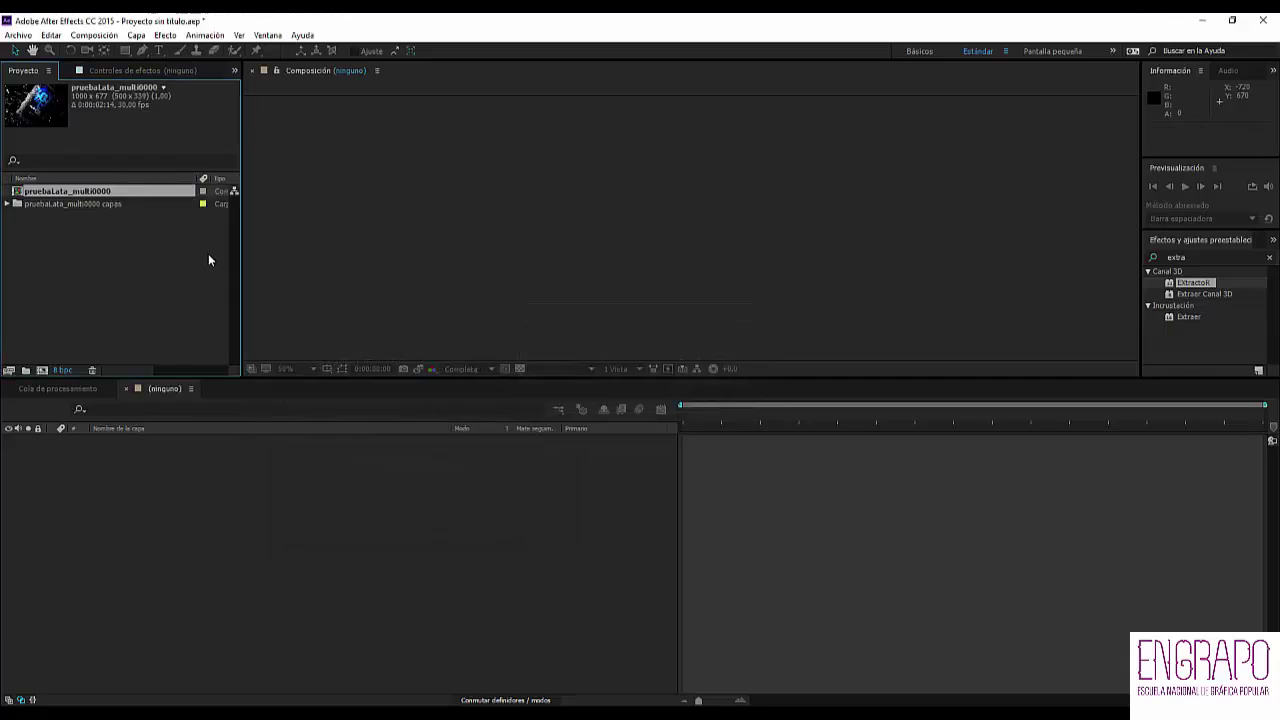
- Widen the project listing and expand the pruebaLata_multi0000 capas folder
{"action": "left_click_drag", "start_coordinate": [328, 257], "coordinate": [468, 257]}
{"action": "left_click", "coordinate": [88, 205]}
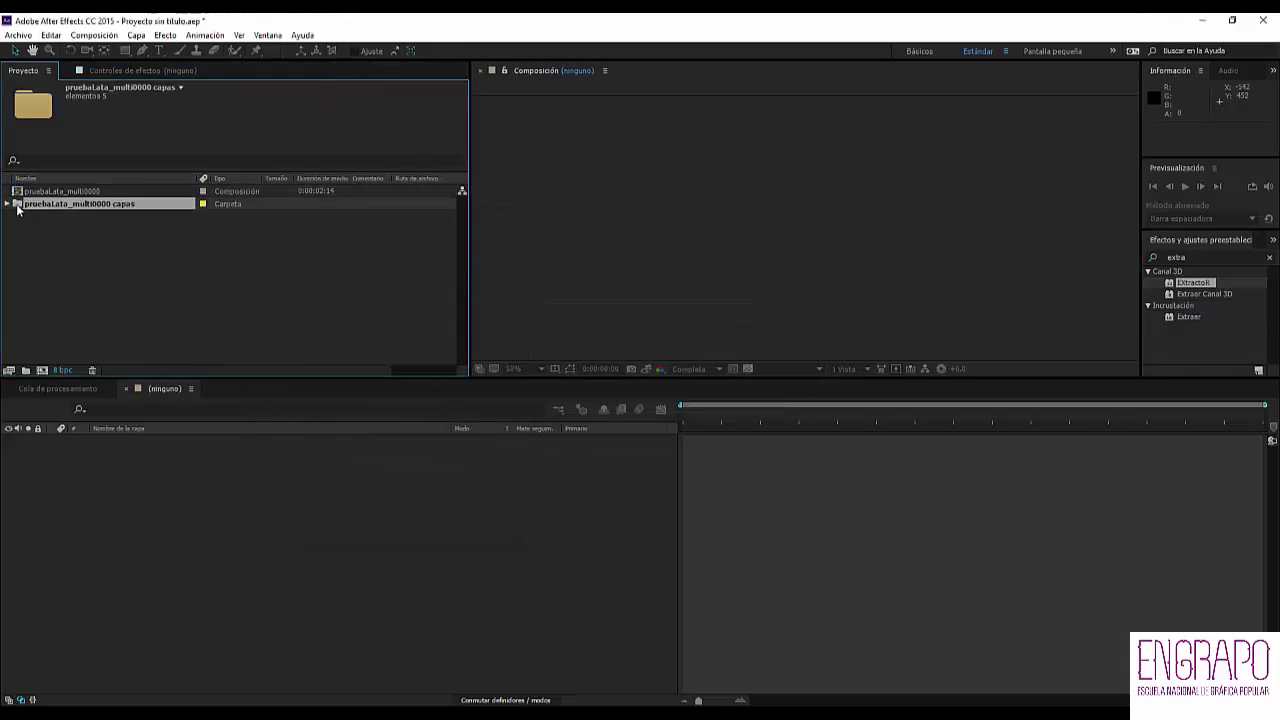
{"action": "left_click", "coordinate": [8, 204]}
{"action": "left_click", "coordinate": [62, 191]}
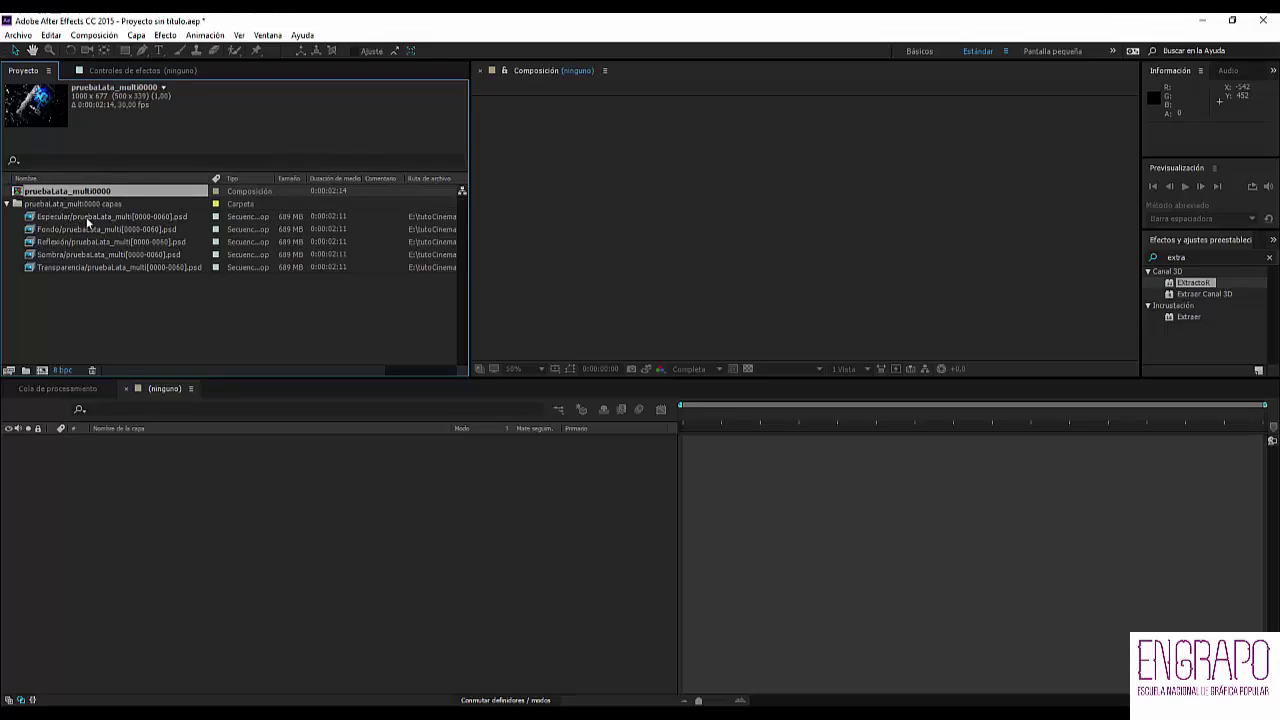
- Check the Salida render settings in Cinema 4D, and interpret the Especular sequence at 30 fps in After Effects
{"action": "left_click", "coordinate": [91, 220]}
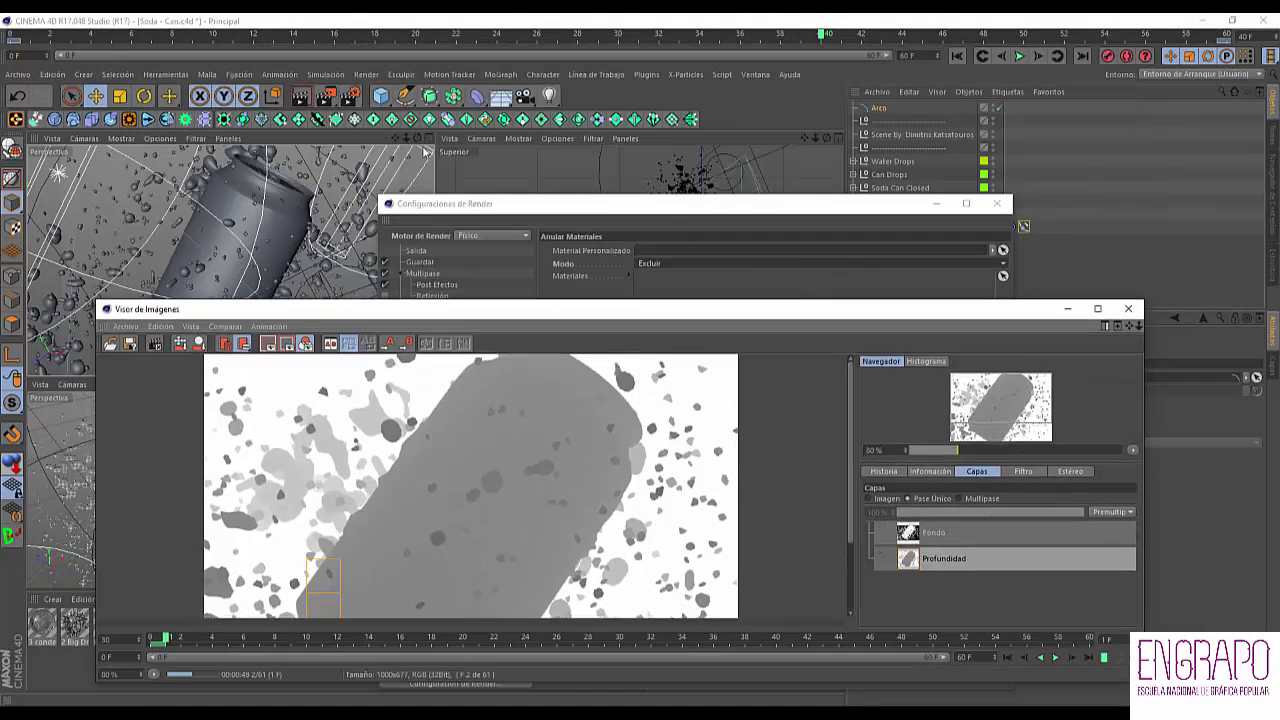
{"action": "left_click", "coordinate": [416, 251]}
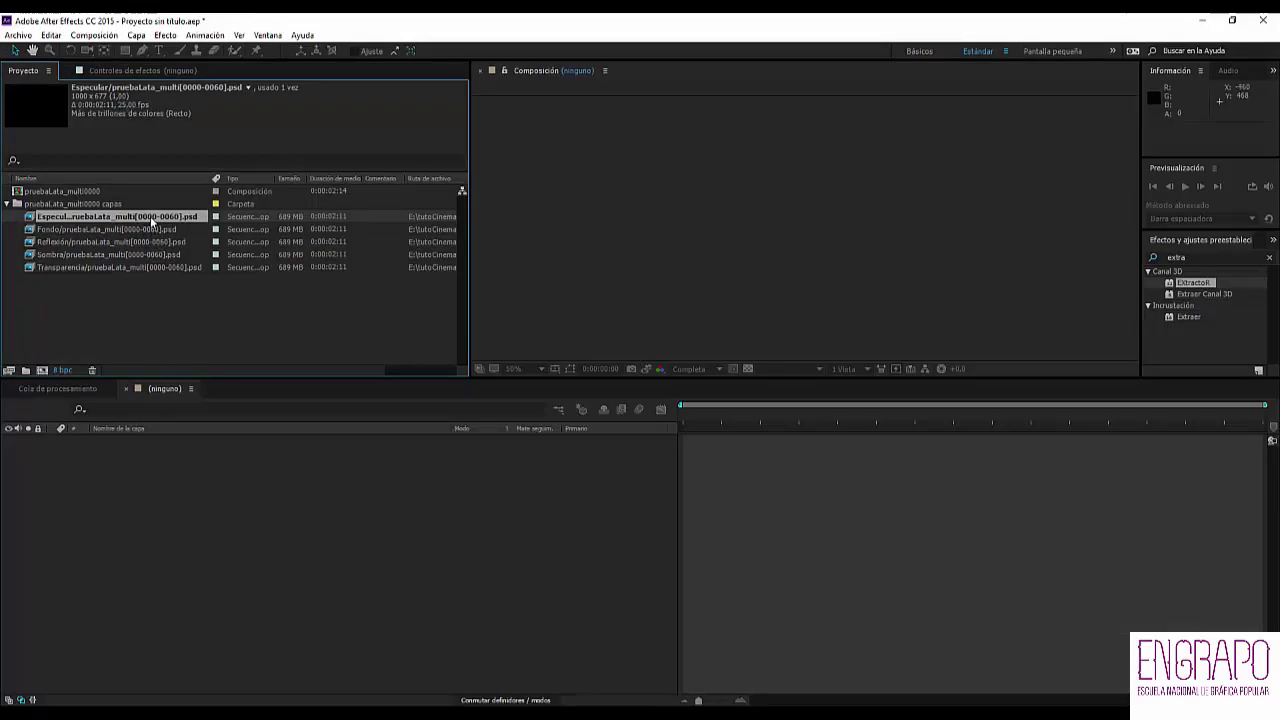
{"action": "key", "text": "ctrl+alt+g"}
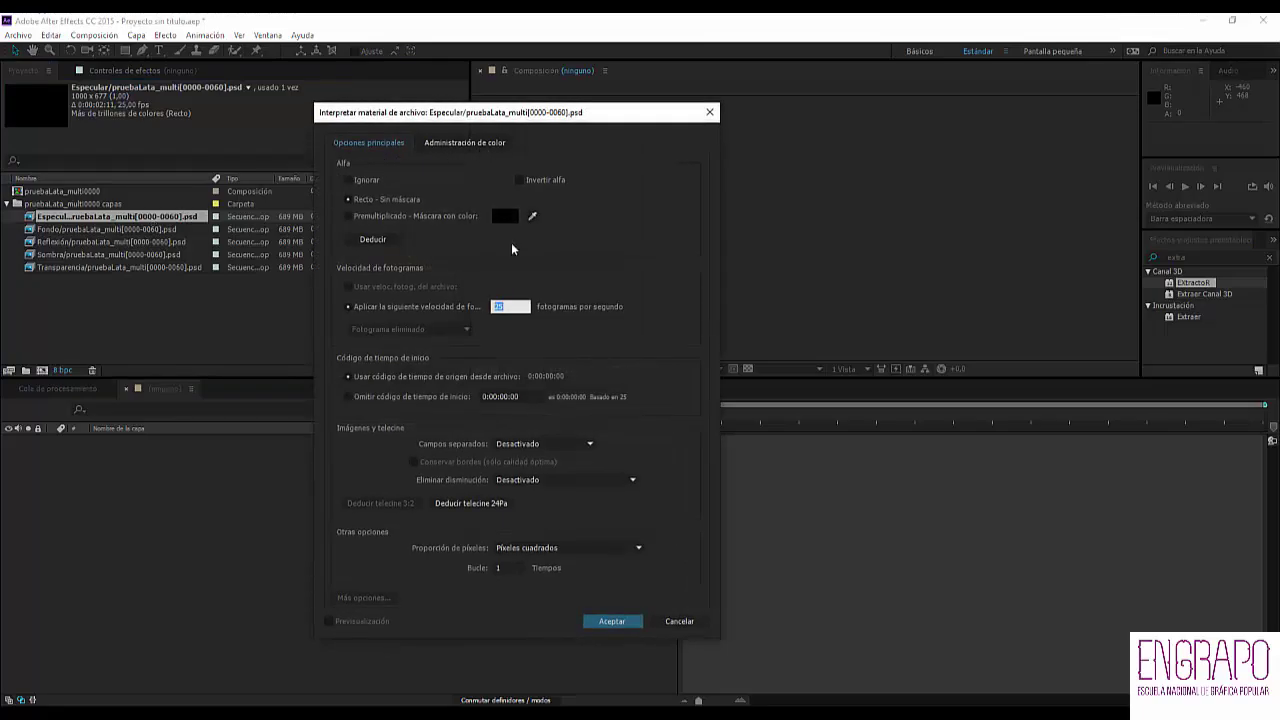
{"action": "key", "text": "Return"}
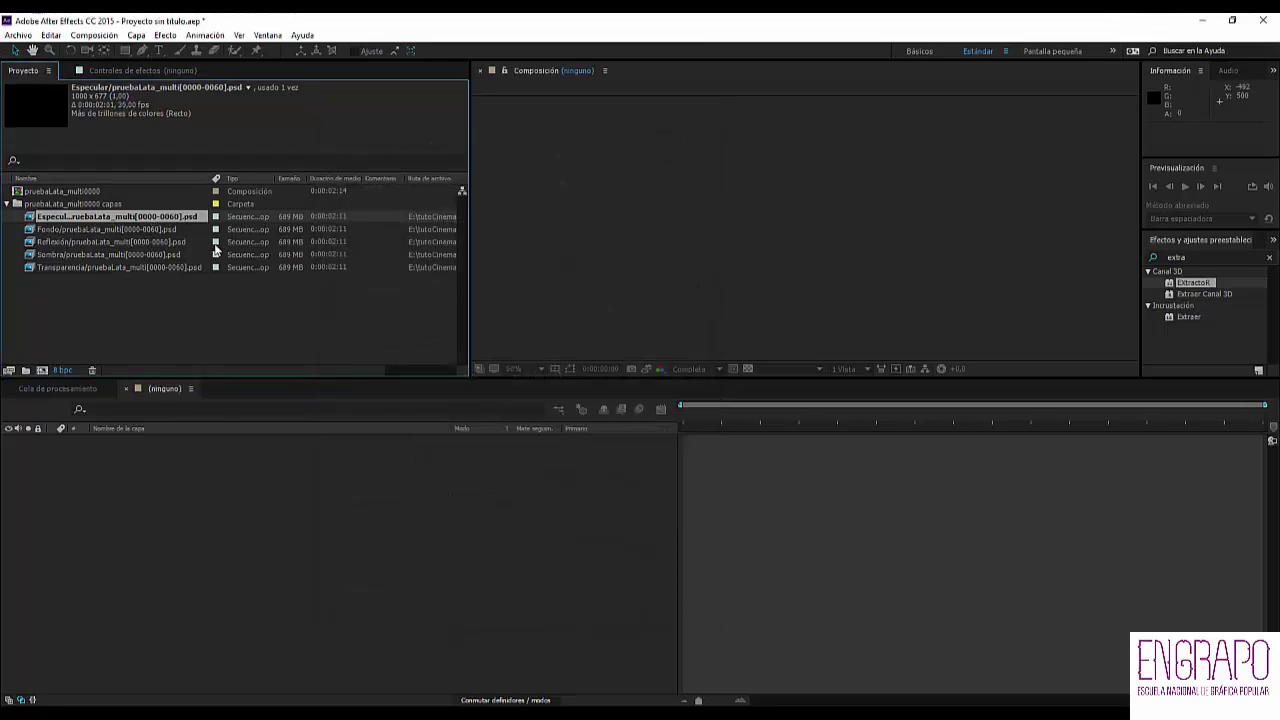
- Set the Fondo sequence's interpreted frame rate to 30 fps
{"action": "left_click", "coordinate": [167, 229]}
{"action": "key", "text": "ctrl+alt+g"}
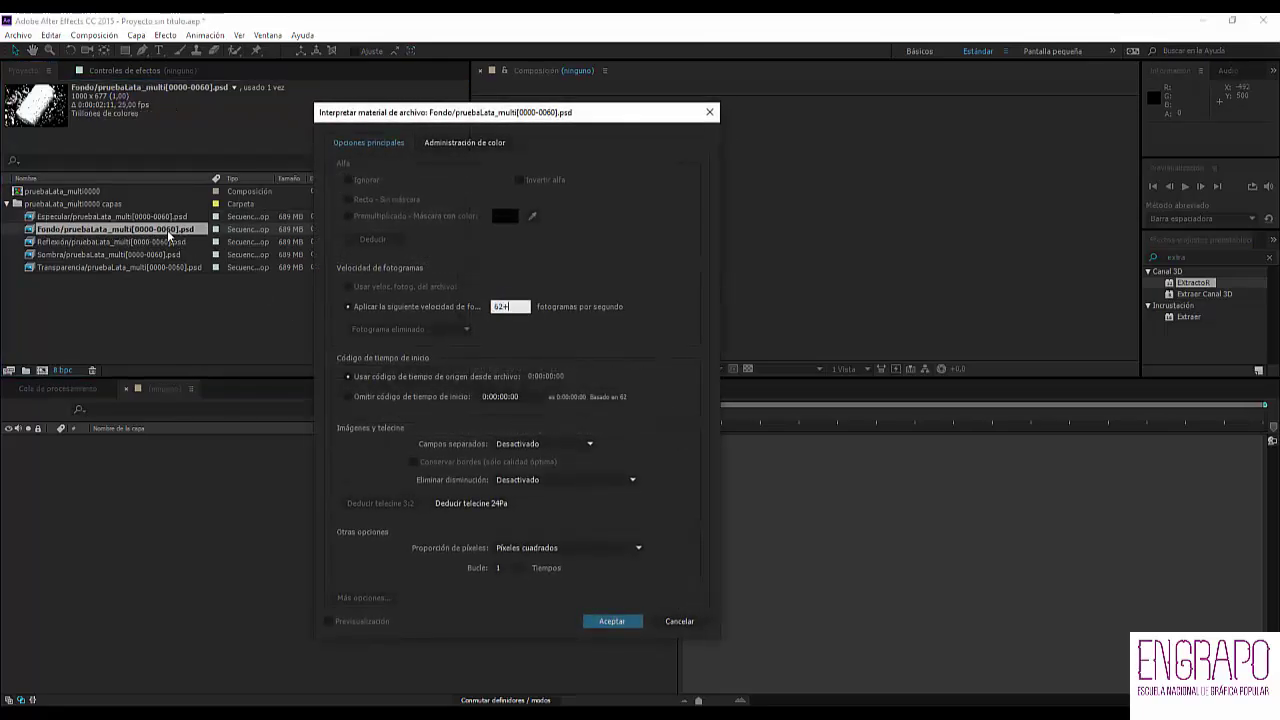
{"action": "key", "text": "Return"}
{"action": "key", "text": "ctrl+alt+g"}
{"action": "left_click", "coordinate": [332, 282]}
{"action": "key", "text": "Return"}
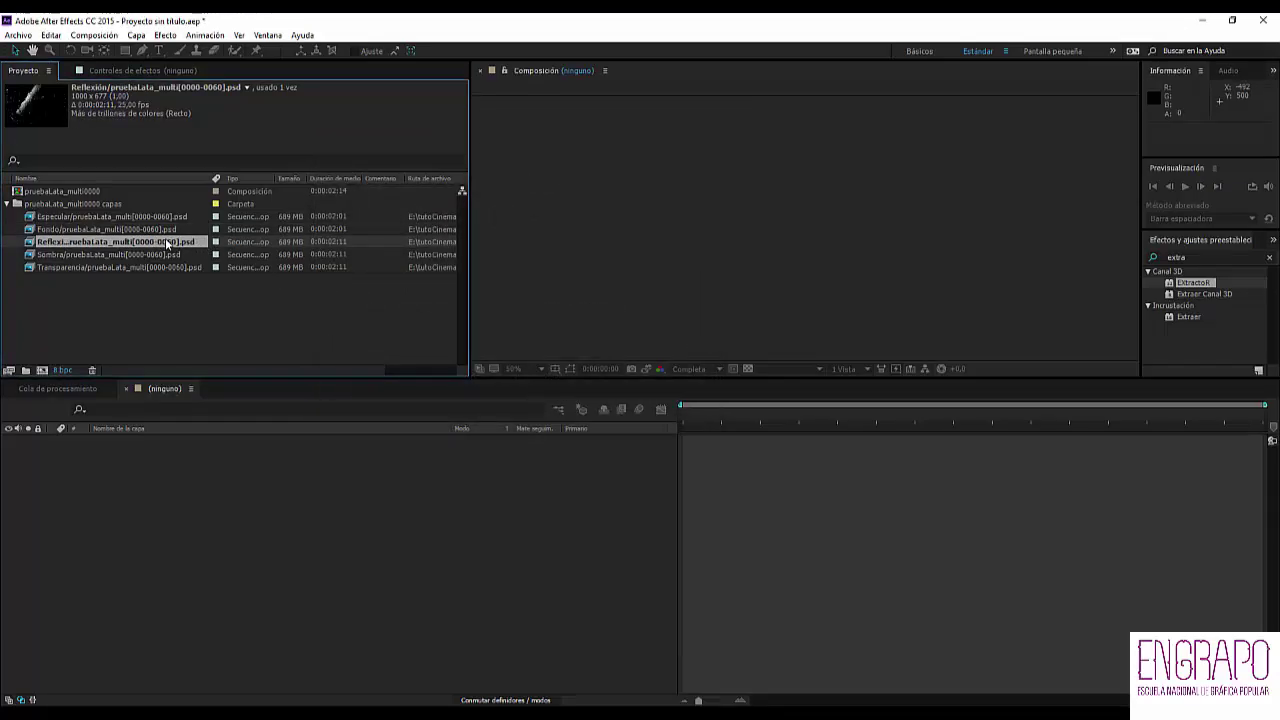
- Interpret the Reflexión, Sombra and Transparencia sequences at 30 fps
{"action": "key", "text": "ctrl+alt+g"}
{"action": "type", "text": "30"}
{"action": "key", "text": "Return"}
{"action": "left_click", "coordinate": [164, 254]}
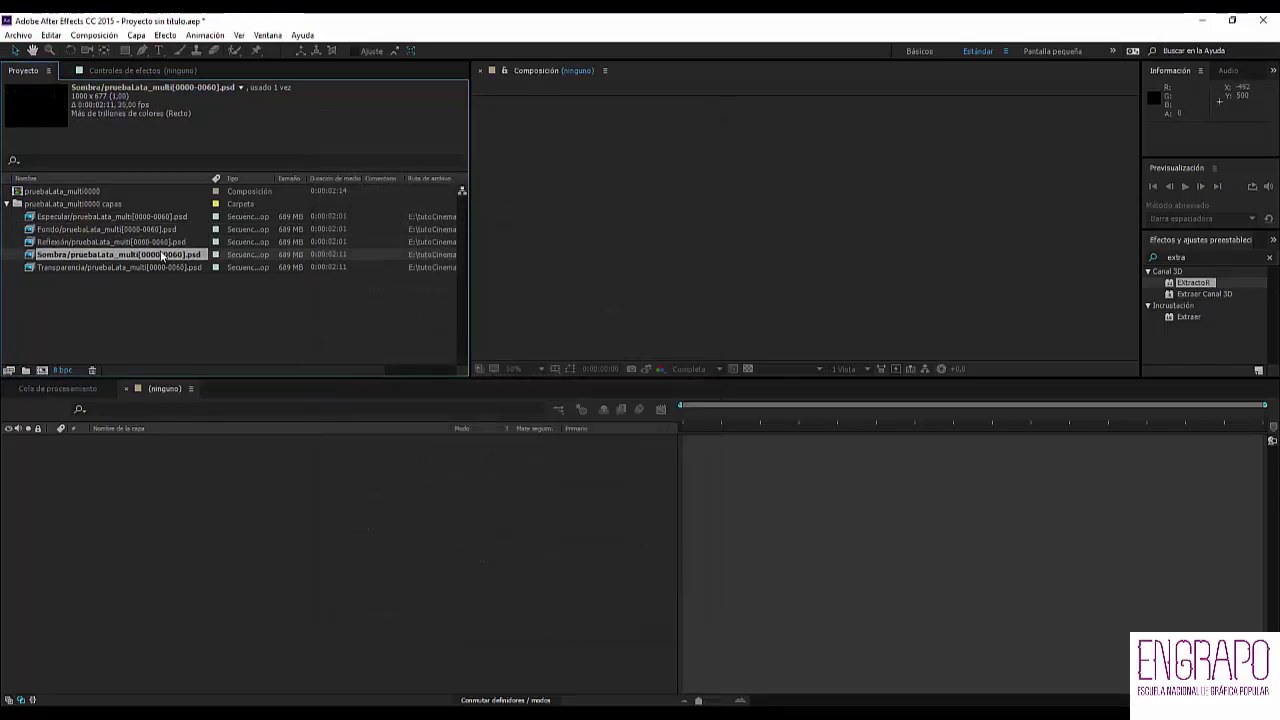
{"action": "key", "text": "ctrl+alt+g"}
{"action": "key", "text": "Return"}
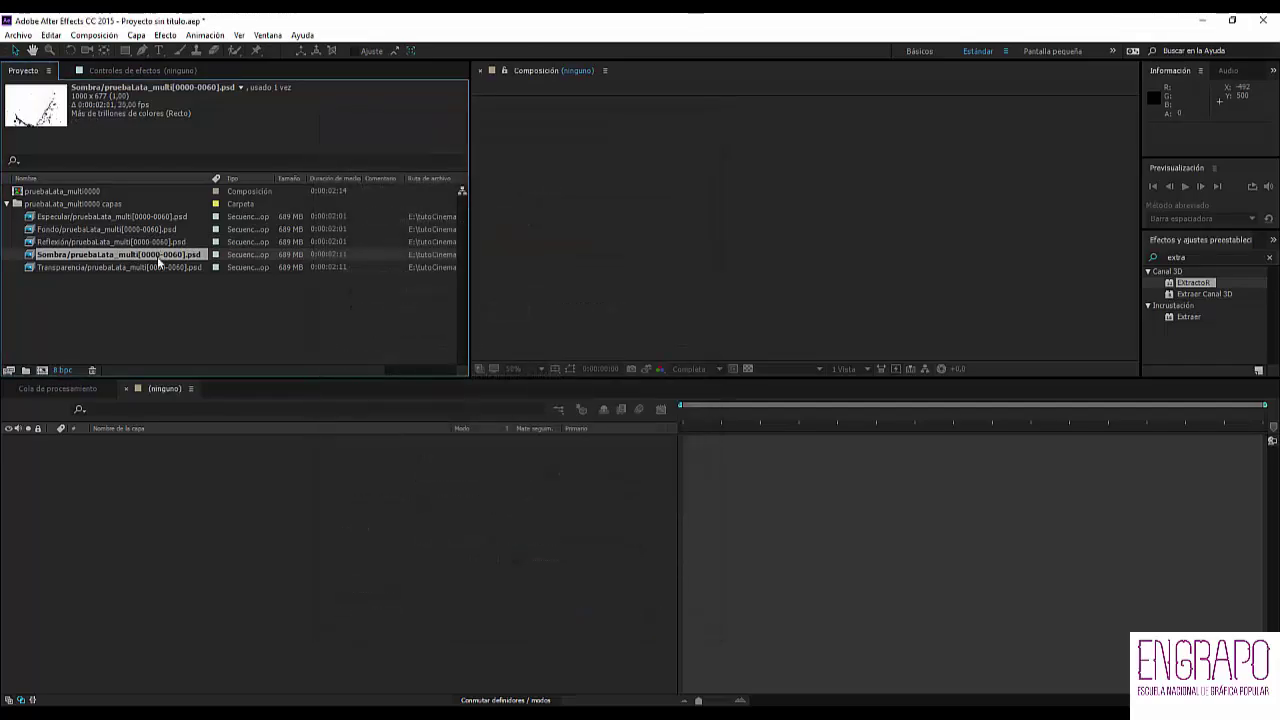
{"action": "left_click", "coordinate": [163, 267]}
{"action": "key", "text": "ctrl+alt+g"}
{"action": "type", "text": "30"}
{"action": "key", "text": "Return"}
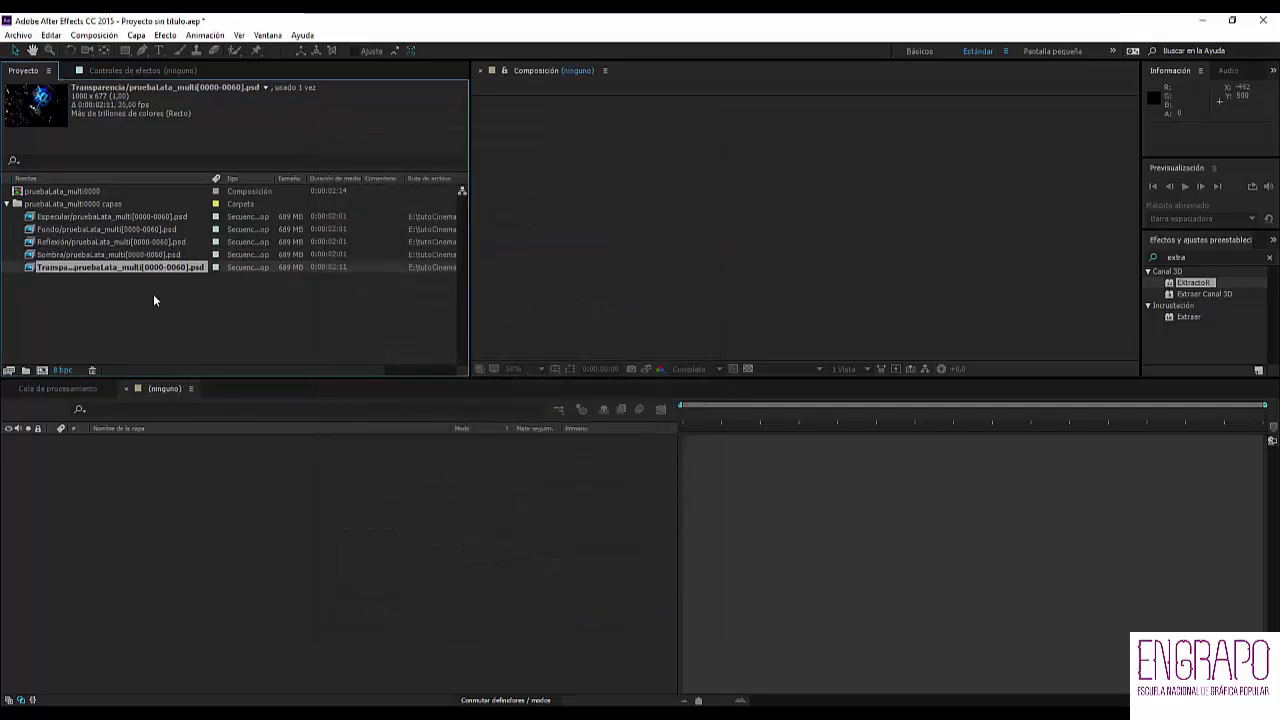
- Import the pruebaLata[0000-0060].tif sequence from the render folder and interpret it at 30 fps
{"action": "left_click", "coordinate": [148, 310]}
{"action": "double_click", "coordinate": [150, 307]}
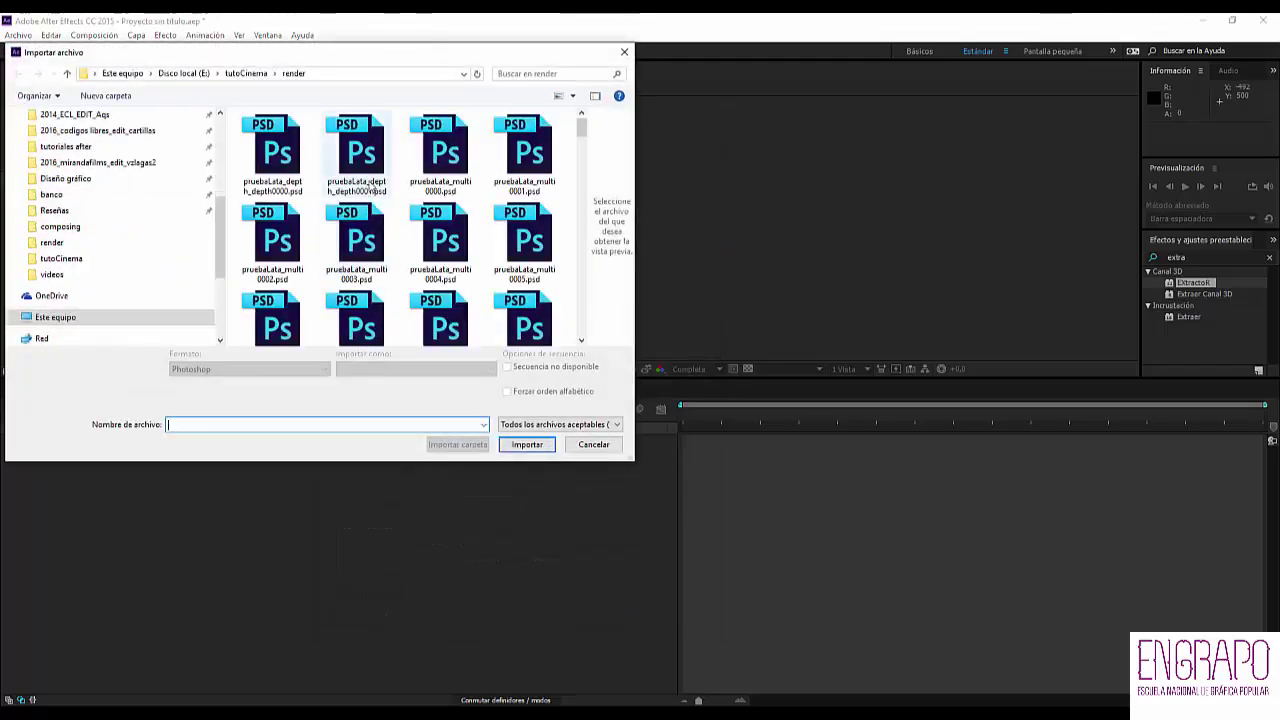
{"action": "left_click_drag", "start_coordinate": [580, 133], "coordinate": [580, 318]}
{"action": "left_click", "coordinate": [523, 305]}
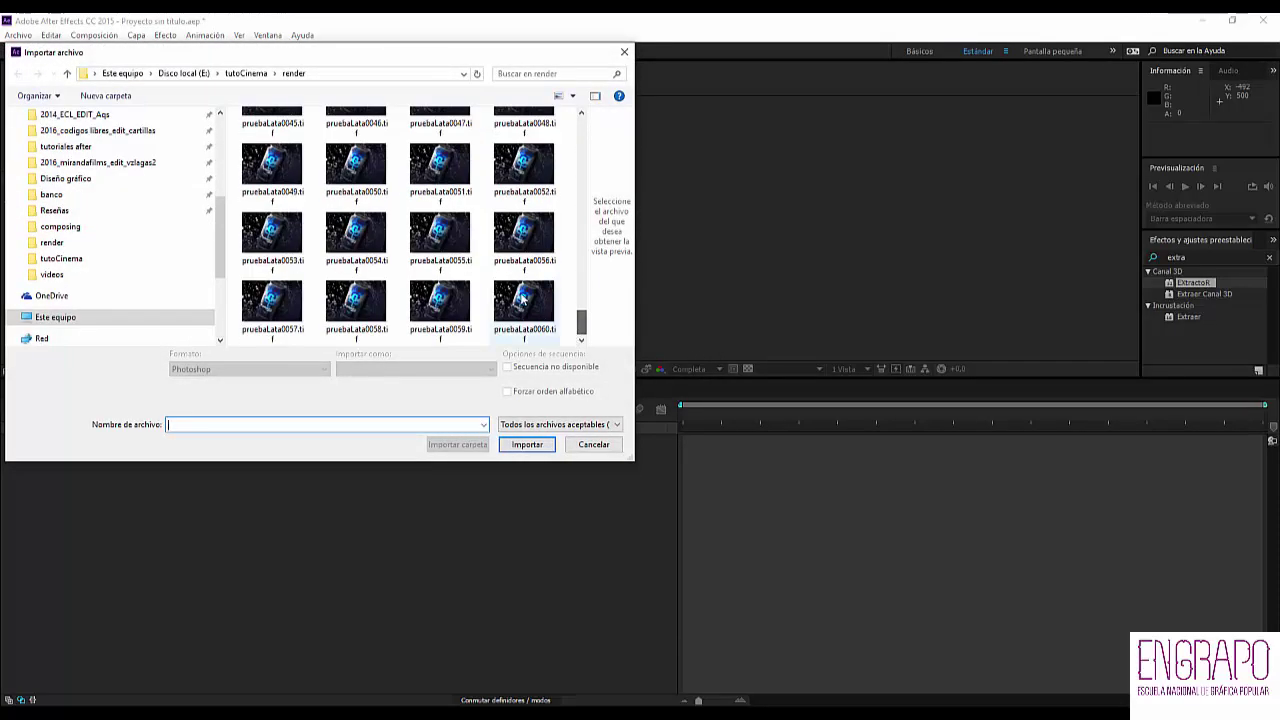
{"action": "left_click", "coordinate": [527, 434]}
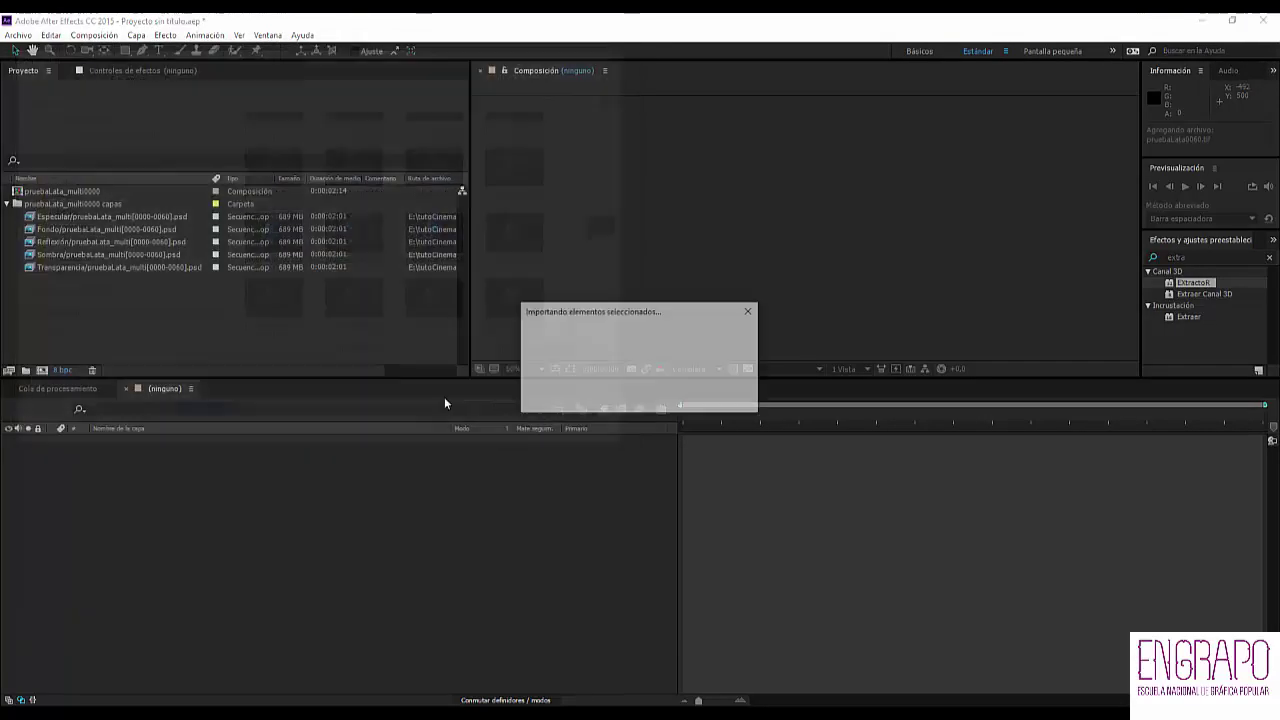
{"action": "key", "text": "ctrl+alt+g"}
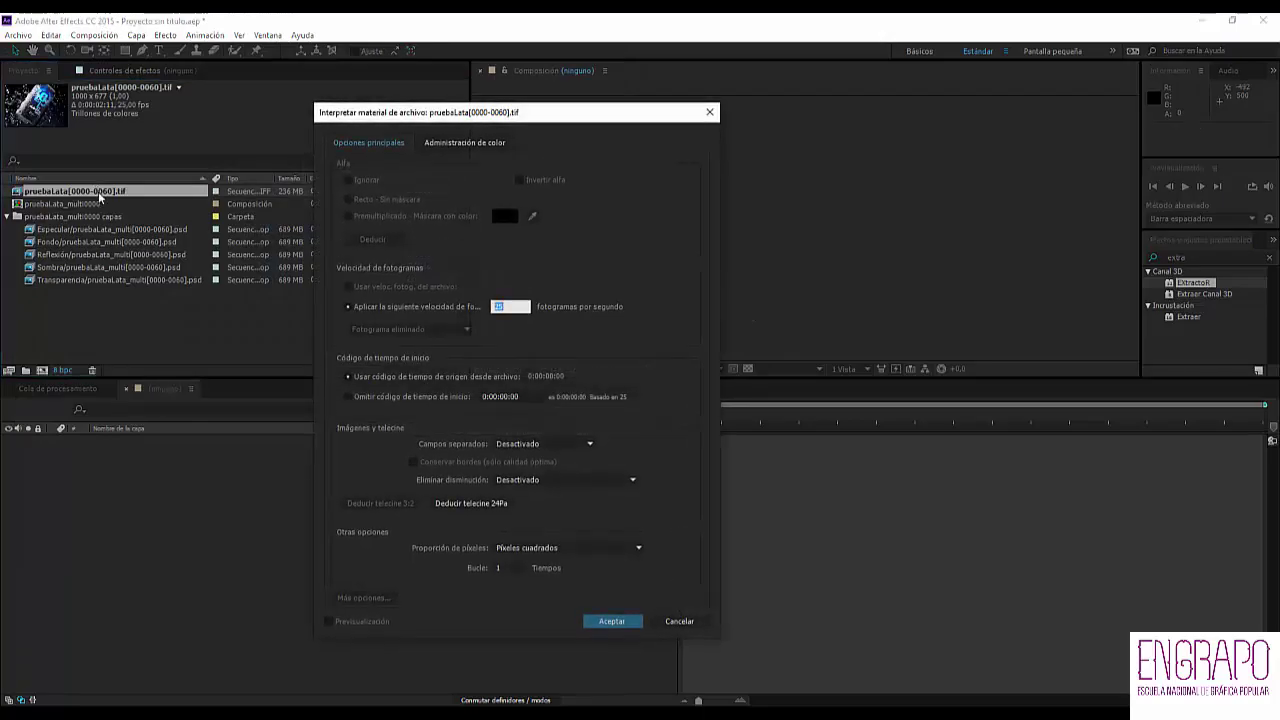
{"action": "type", "text": "30"}
{"action": "key", "text": "Return"}
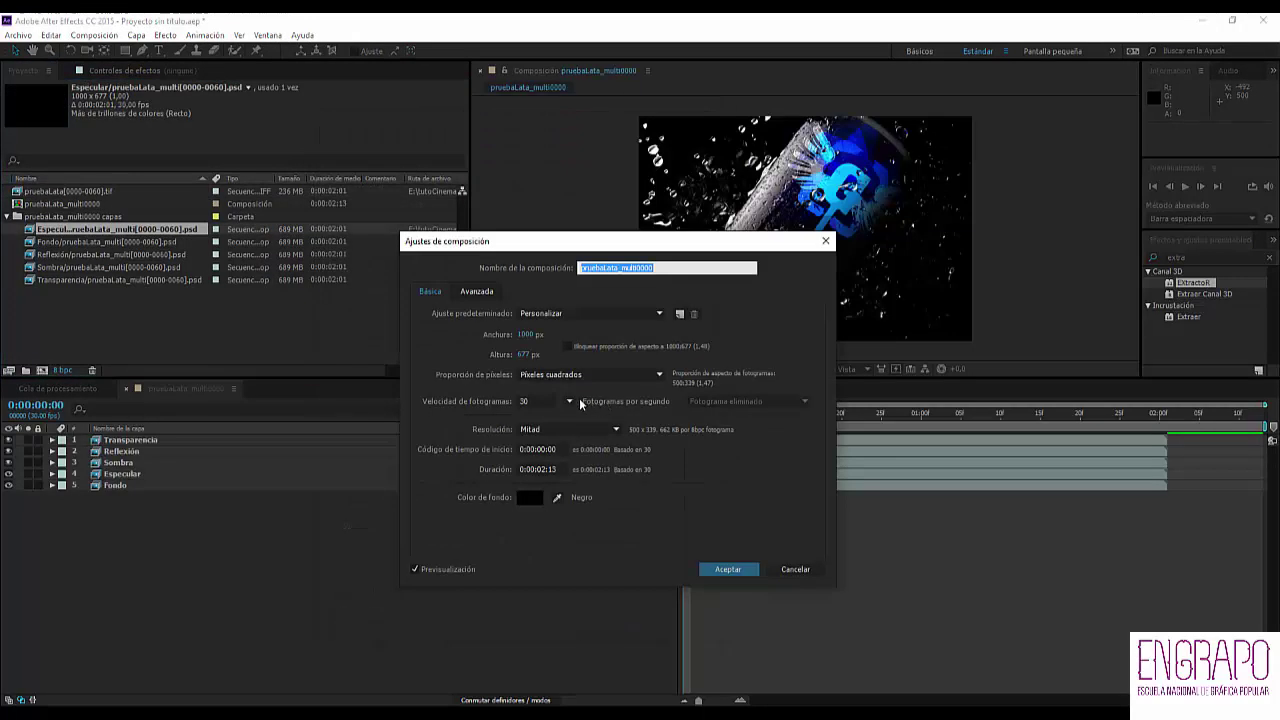
- Trim the pruebaLata_multi0000 composition to a work area ending where its layers end, and preview the playback
{"action": "key", "text": "Return"}
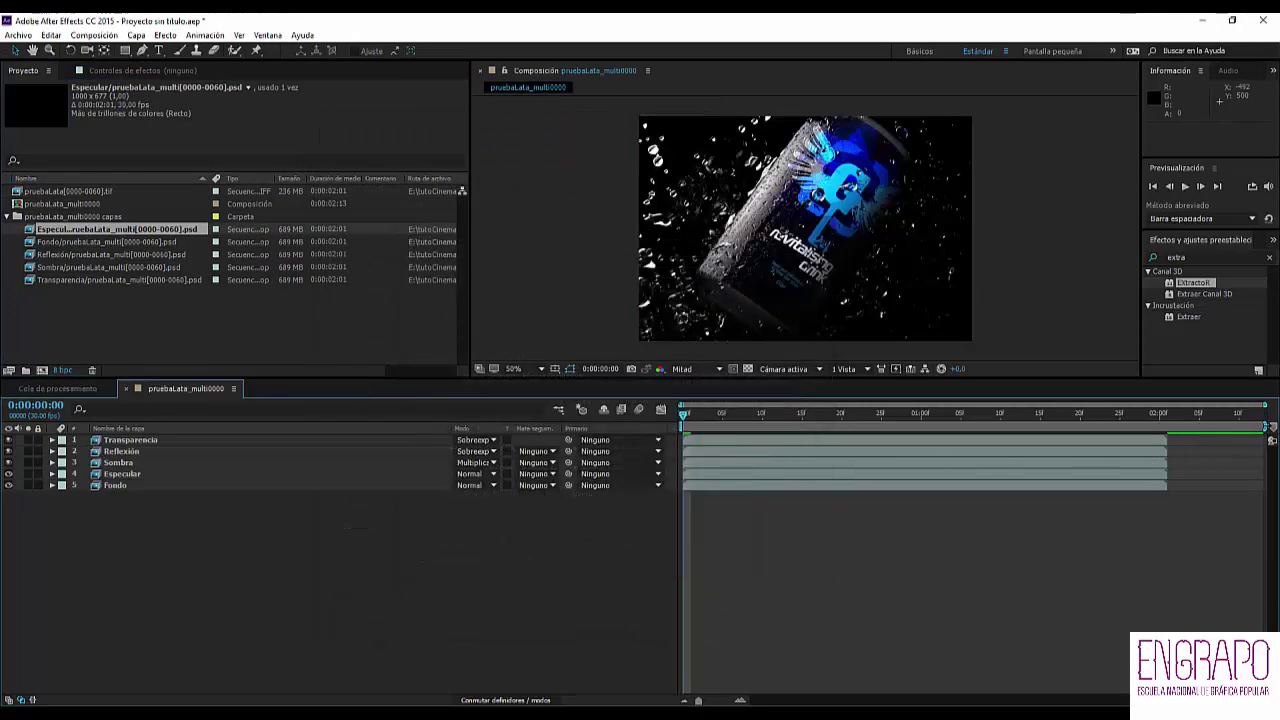
{"action": "left_click_drag", "start_coordinate": [1264, 426], "coordinate": [1168, 426]}
{"action": "right_click", "coordinate": [1170, 428]}
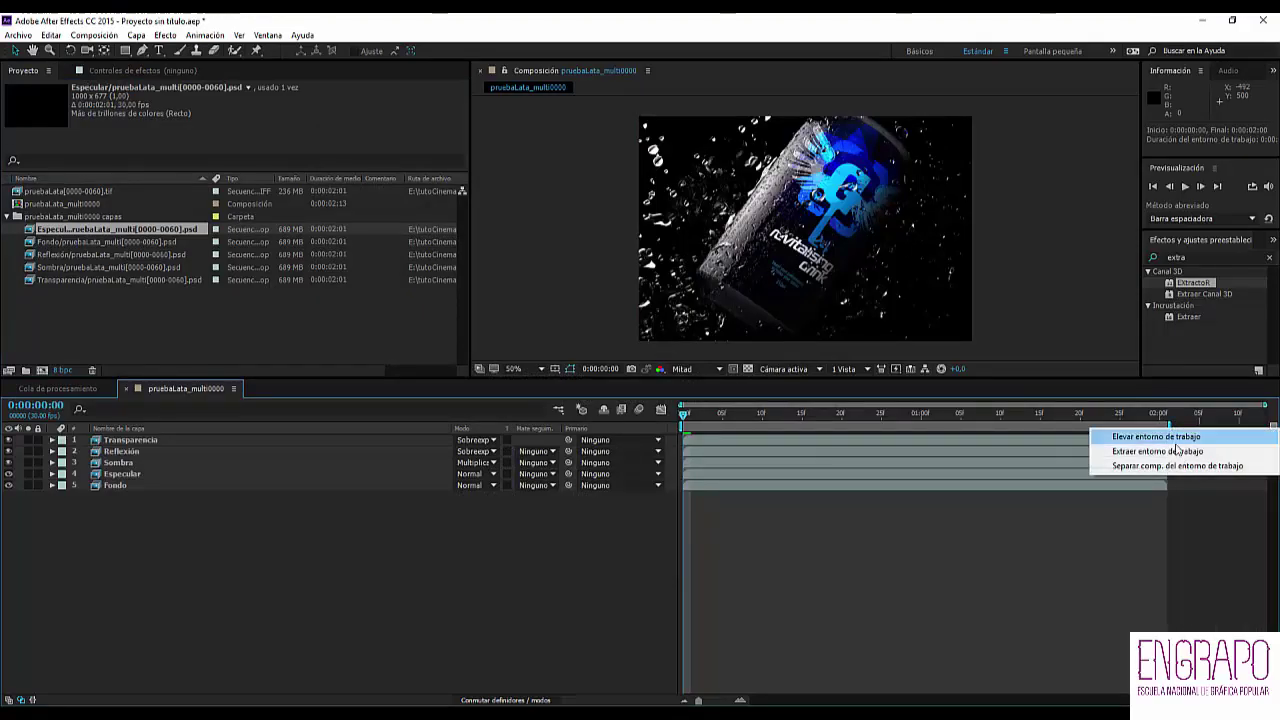
{"action": "left_click", "coordinate": [1177, 466]}
{"action": "key", "text": "space"}
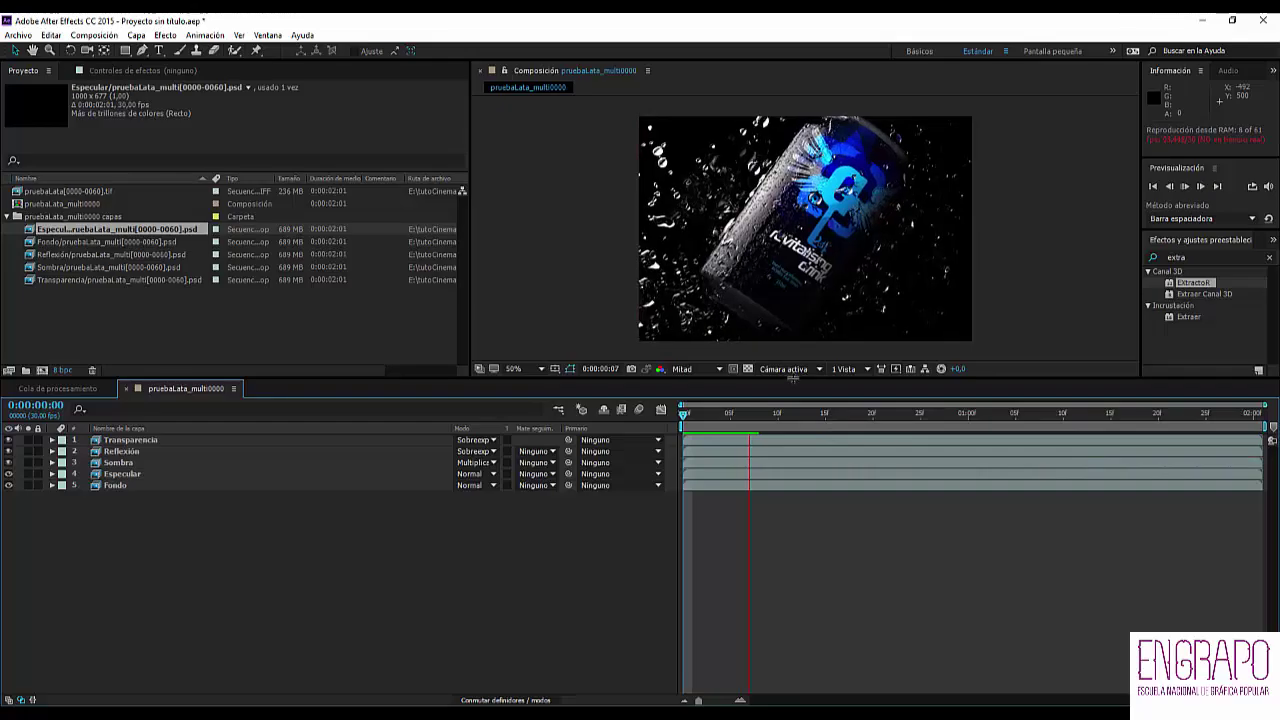
- Enlarge the composition viewer and solo the Transparencia layer to inspect it near the start of the timeline
{"action": "left_click_drag", "start_coordinate": [793, 379], "coordinate": [711, 476]}
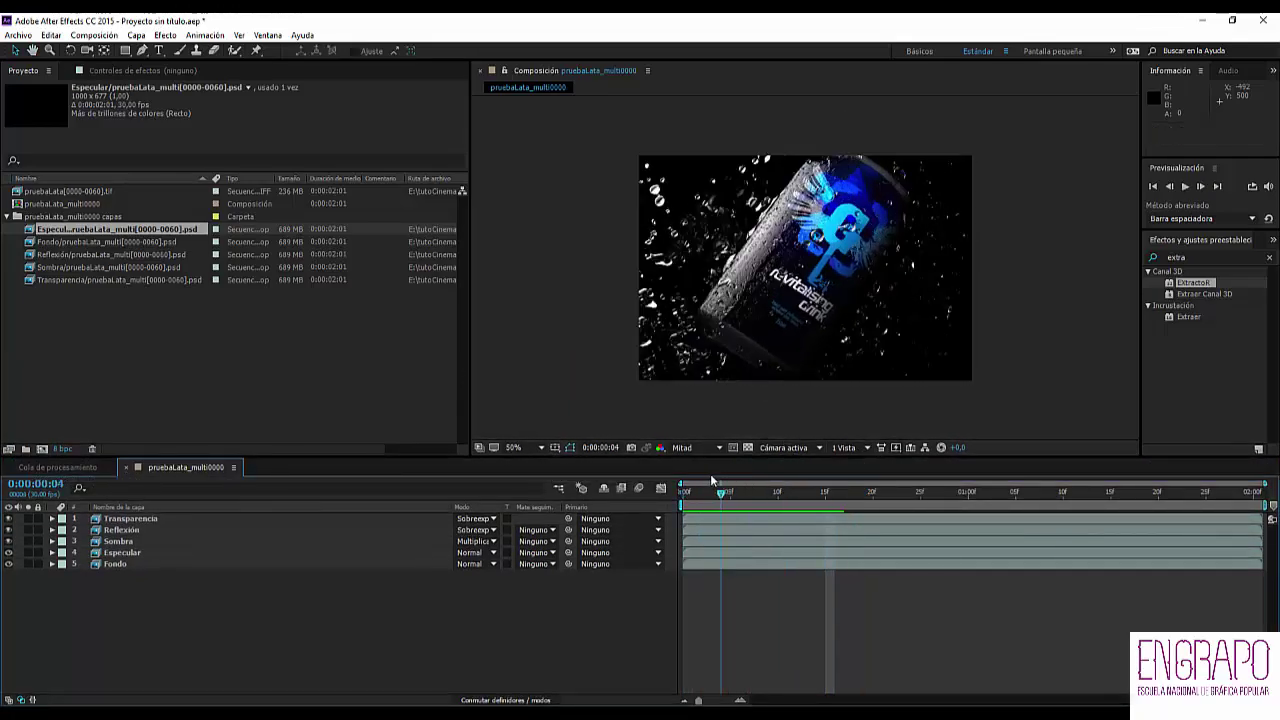
{"action": "left_click", "coordinate": [131, 519]}
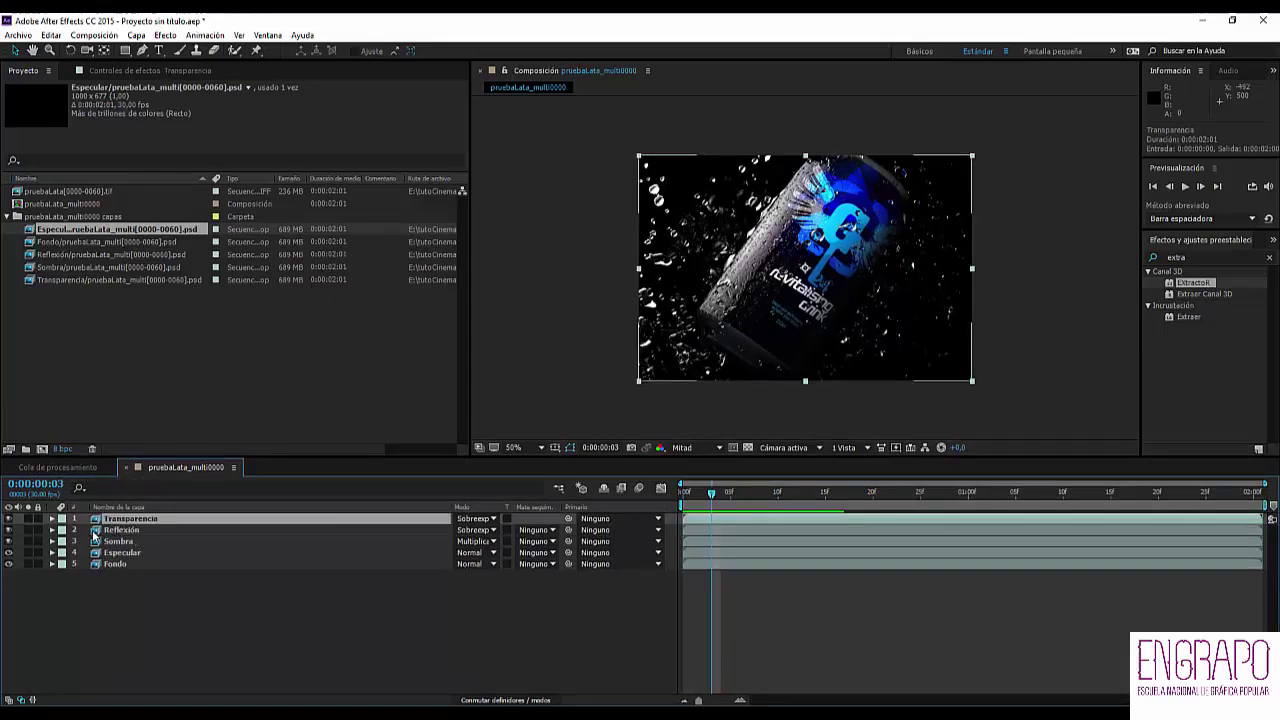
{"action": "left_click", "coordinate": [29, 520]}
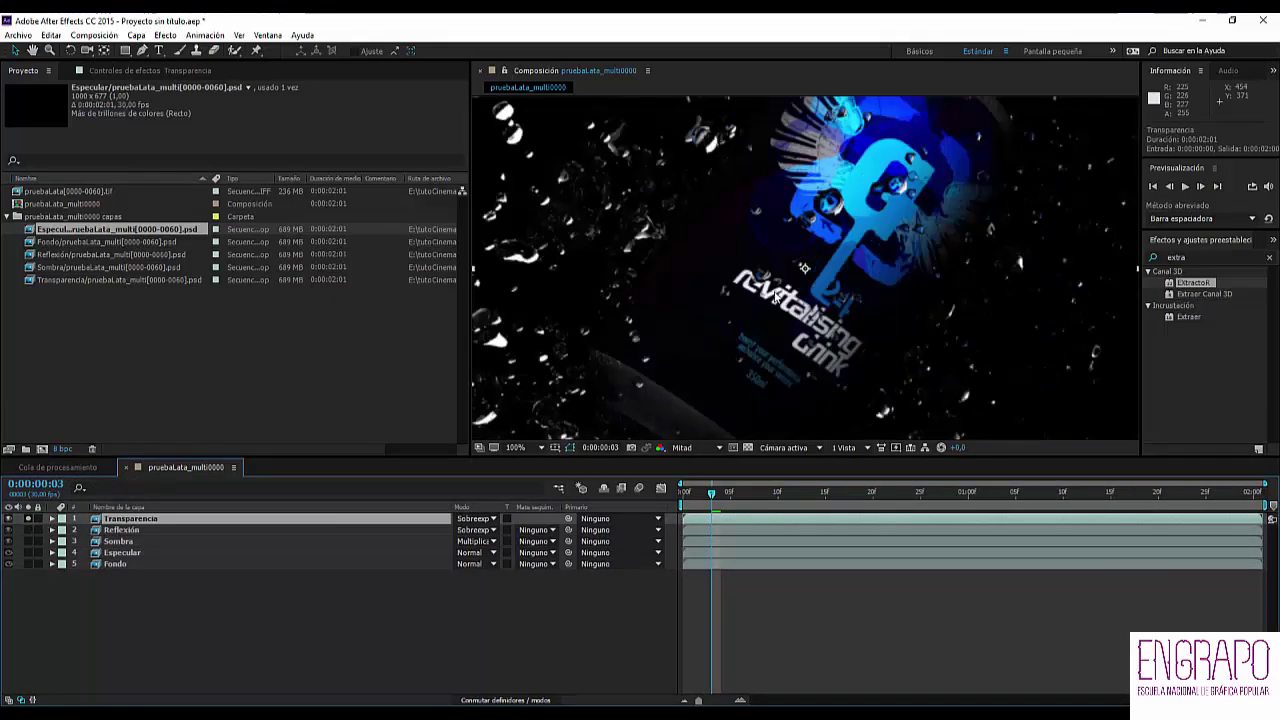
- Solo the Reflexión, Sombra, Especular and Fondo layers one at a time to inspect each render pass
{"action": "scroll", "coordinate": [758, 294], "scroll_direction": "up", "scroll_amount": 2}
{"action": "left_click", "coordinate": [29, 520]}
{"action": "left_click", "coordinate": [29, 530]}
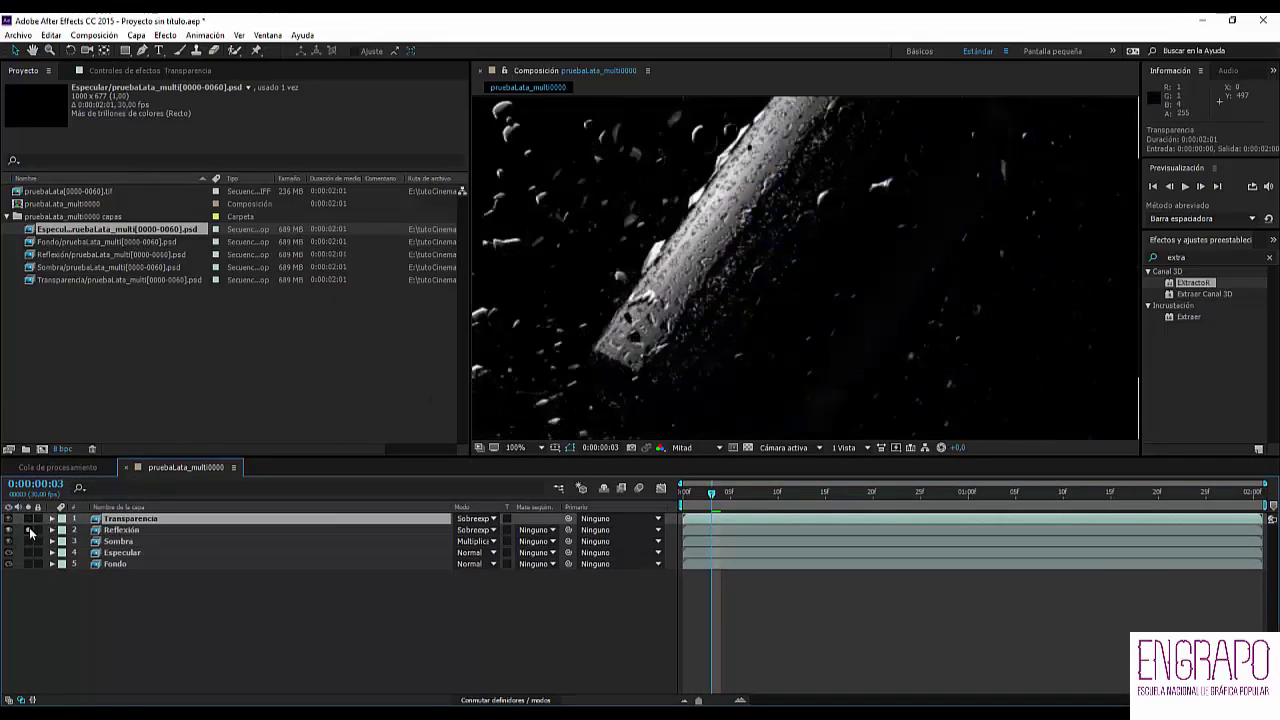
{"action": "left_click", "coordinate": [29, 531]}
{"action": "left_click", "coordinate": [29, 541]}
{"action": "left_click", "coordinate": [29, 541]}
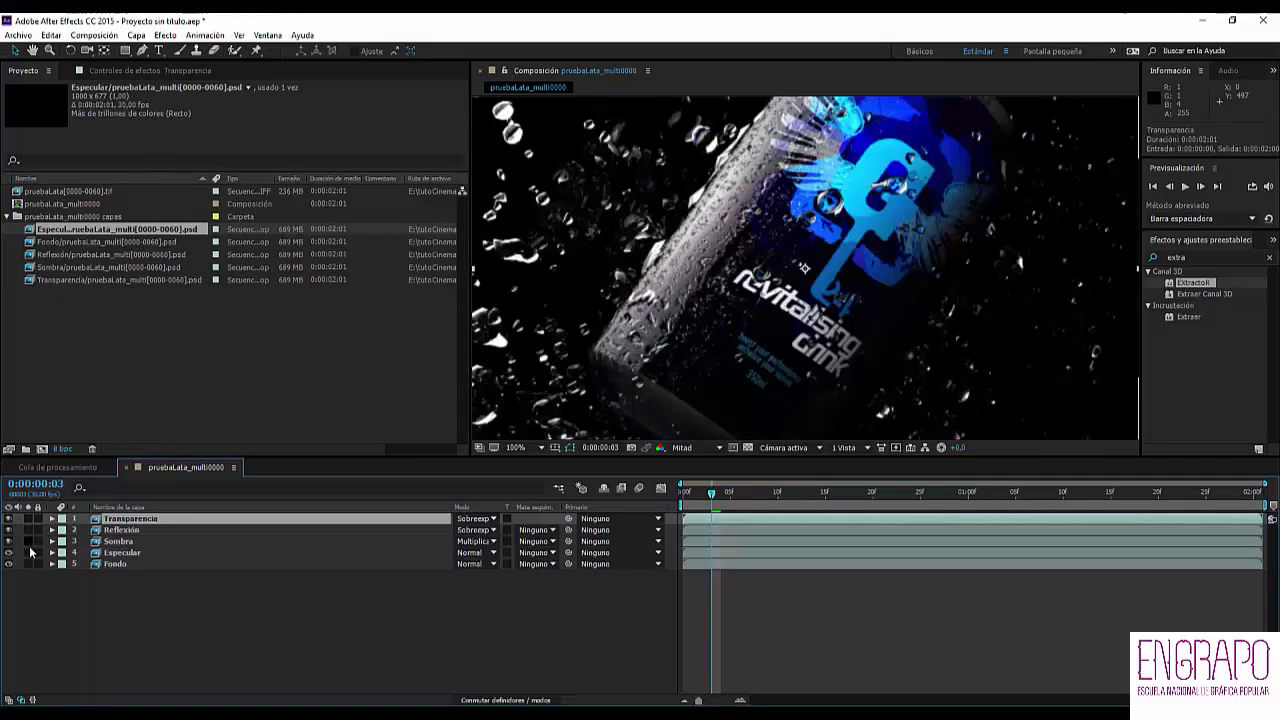
{"action": "left_click", "coordinate": [29, 553]}
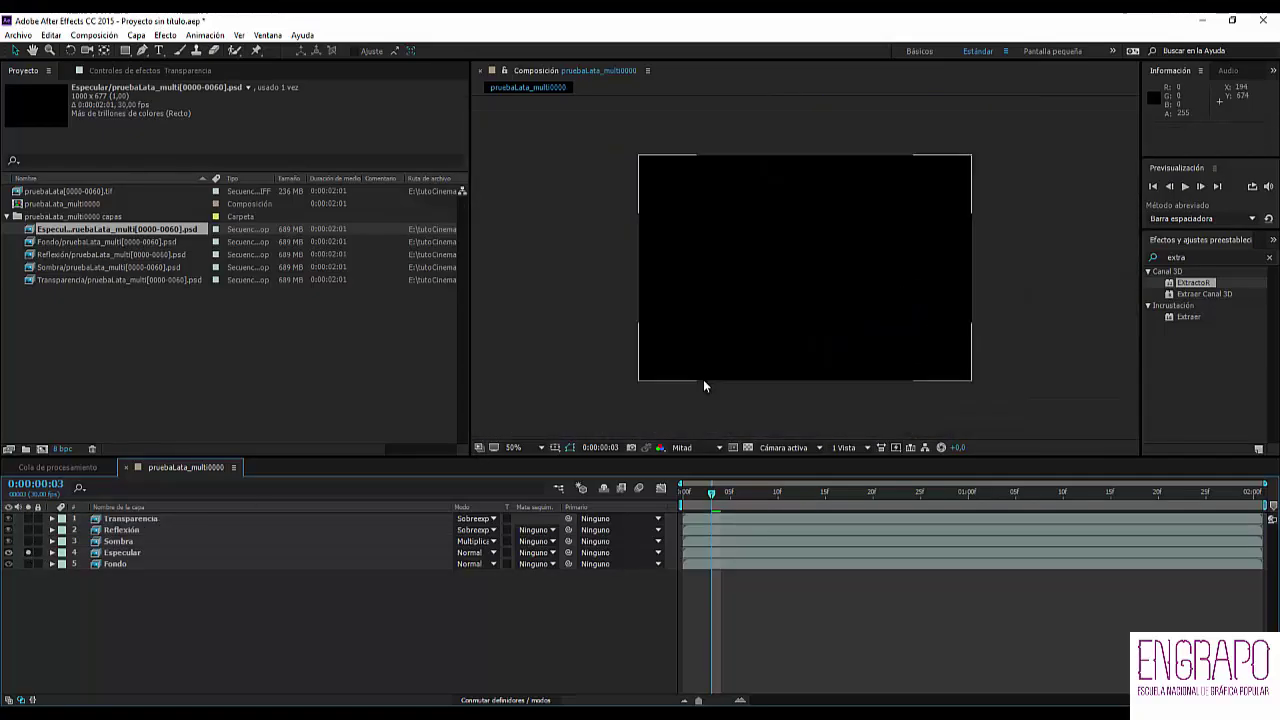
{"action": "scroll", "coordinate": [709, 382], "scroll_direction": "down", "scroll_amount": 1}
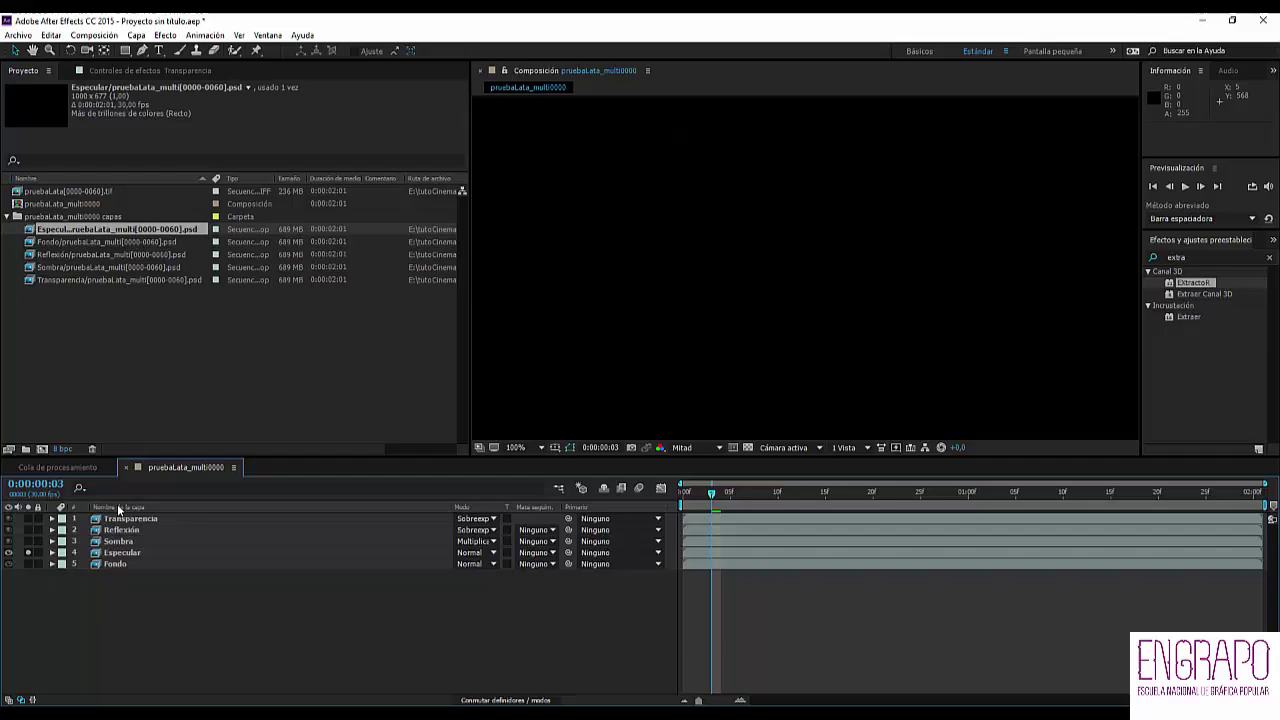
{"action": "left_click", "coordinate": [29, 553]}
{"action": "left_click", "coordinate": [29, 564]}
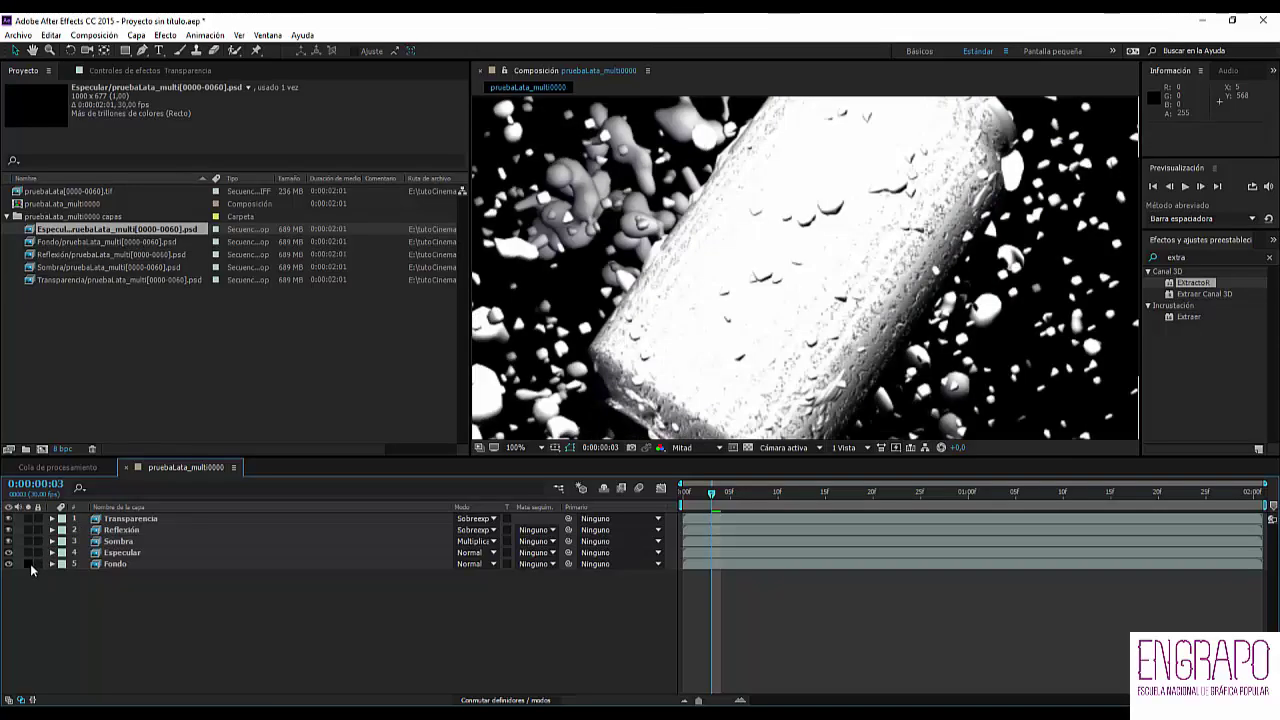
{"action": "left_click", "coordinate": [29, 564]}
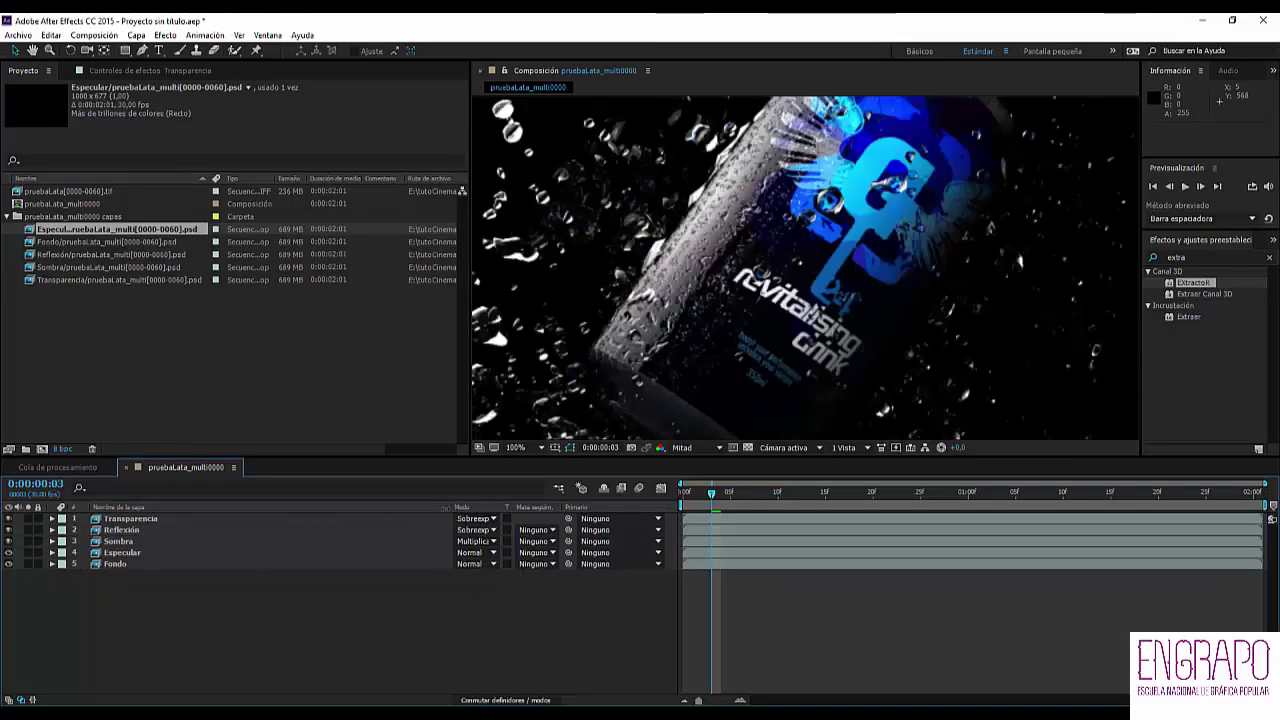
- Narrow the layer name column of the timeline and check the blend mode set for the Transparencia layer
{"action": "left_click_drag", "start_coordinate": [445, 507], "coordinate": [271, 507]}
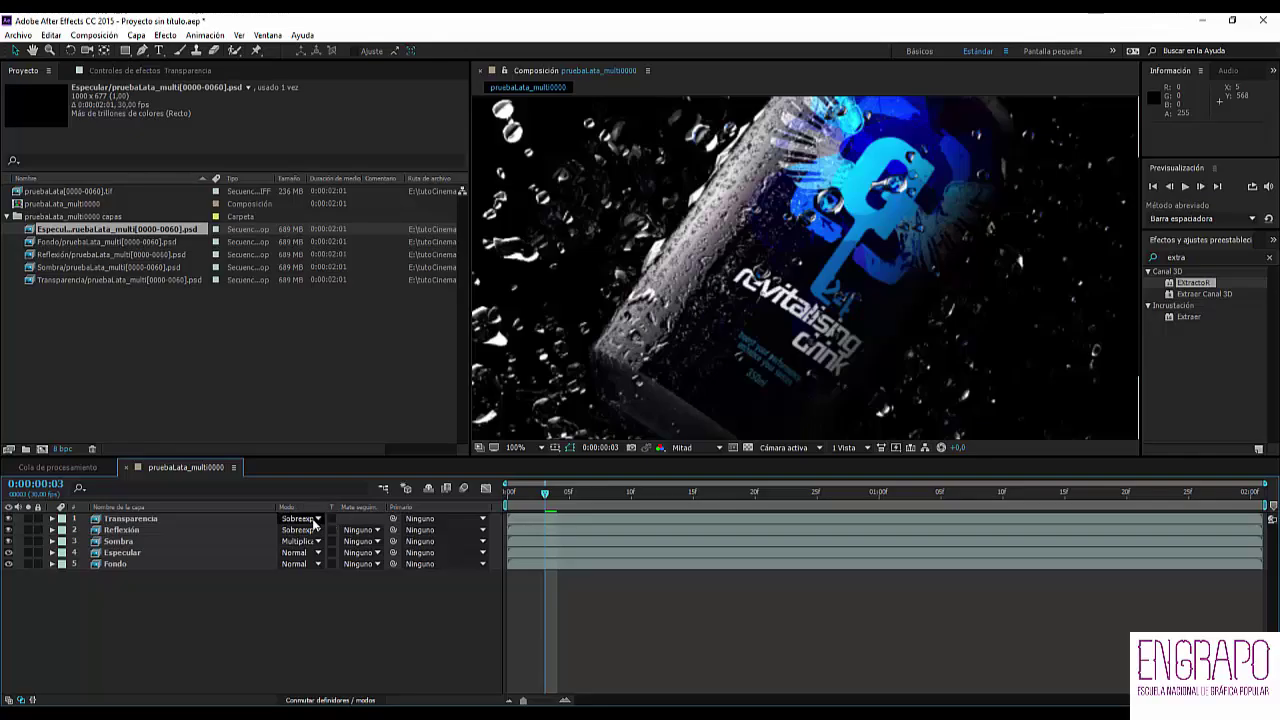
{"action": "left_click", "coordinate": [314, 521]}
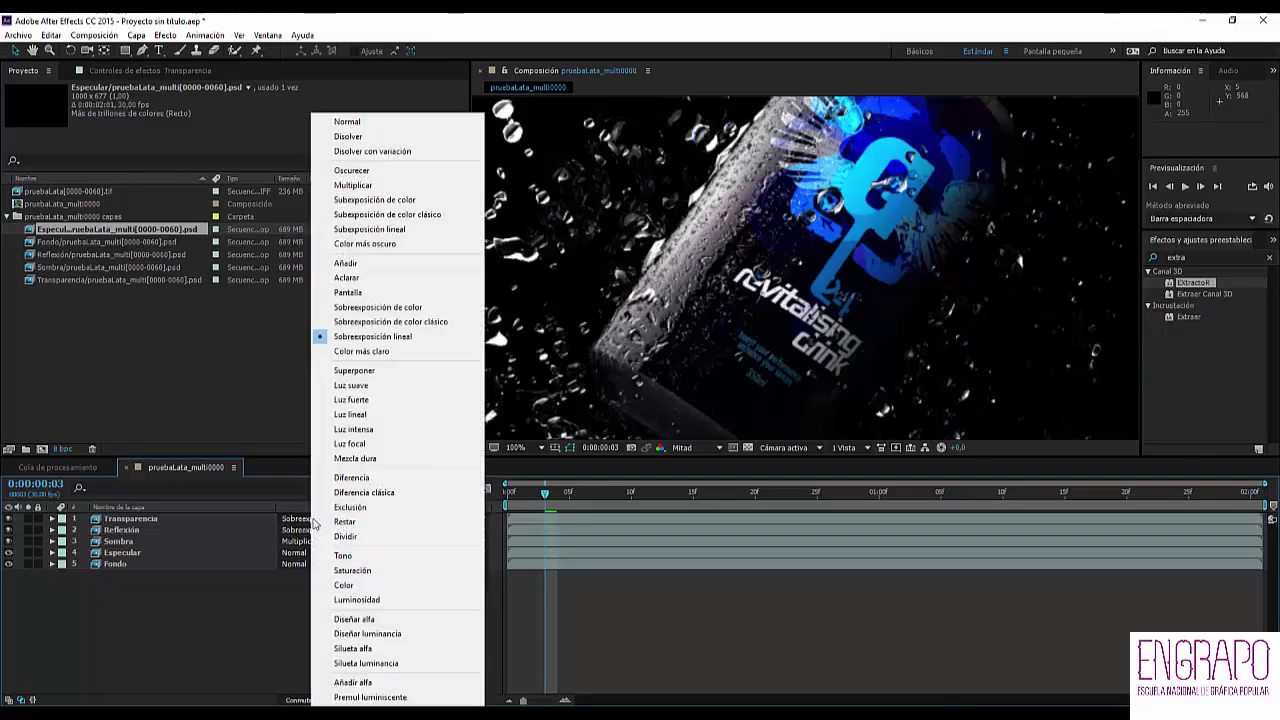
{"action": "left_click", "coordinate": [246, 631]}
- Create a single new composition containing the pruebaLata_multi0000 composition and the pruebaLata[0000-0060].tif sequence
{"action": "left_click_drag", "start_coordinate": [70, 191], "coordinate": [115, 242]}
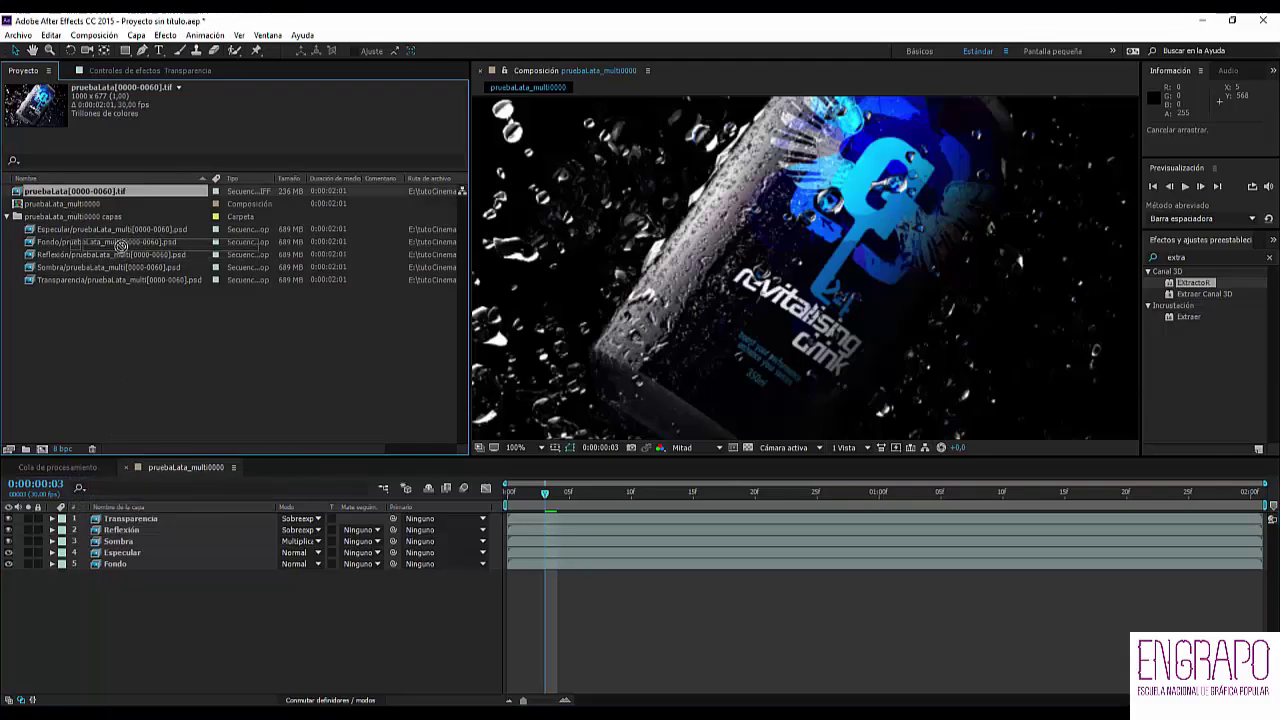
{"action": "left_click", "coordinate": [80, 204]}
{"action": "left_click", "coordinate": [66, 192], "text": "ctrl"}
{"action": "left_click_drag", "start_coordinate": [70, 200], "coordinate": [42, 452]}
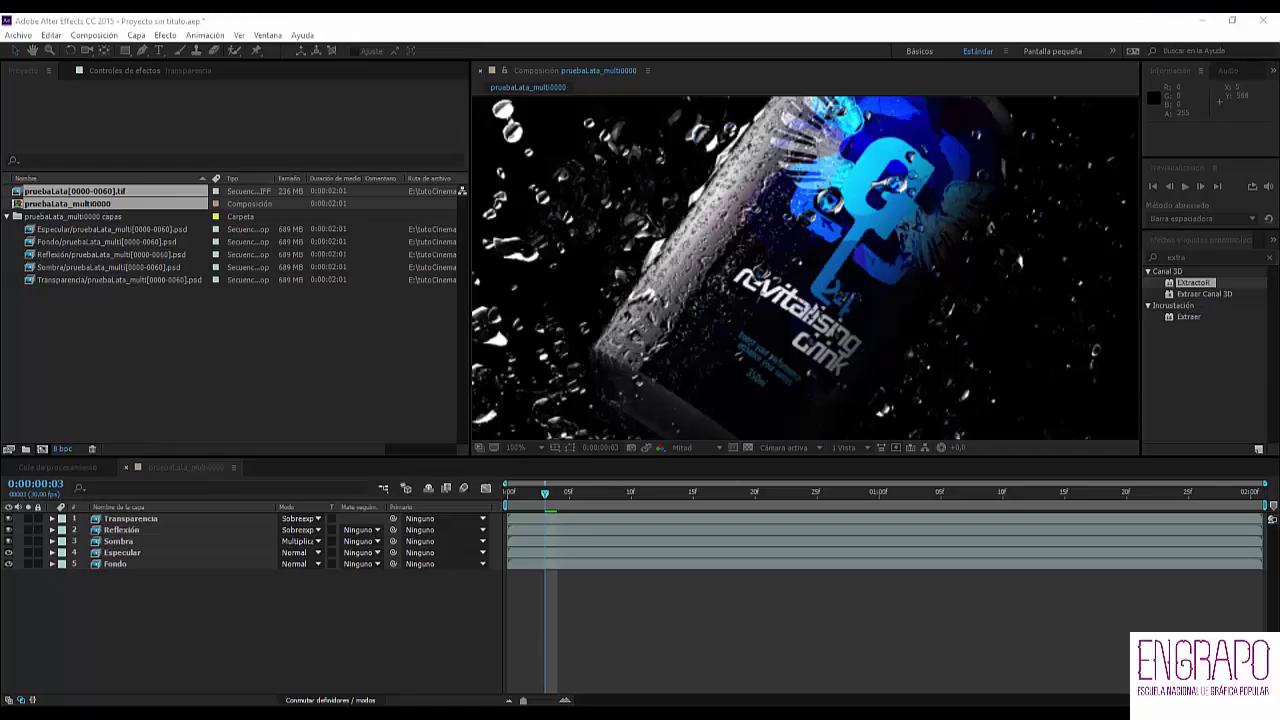
{"action": "key", "text": "Return"}
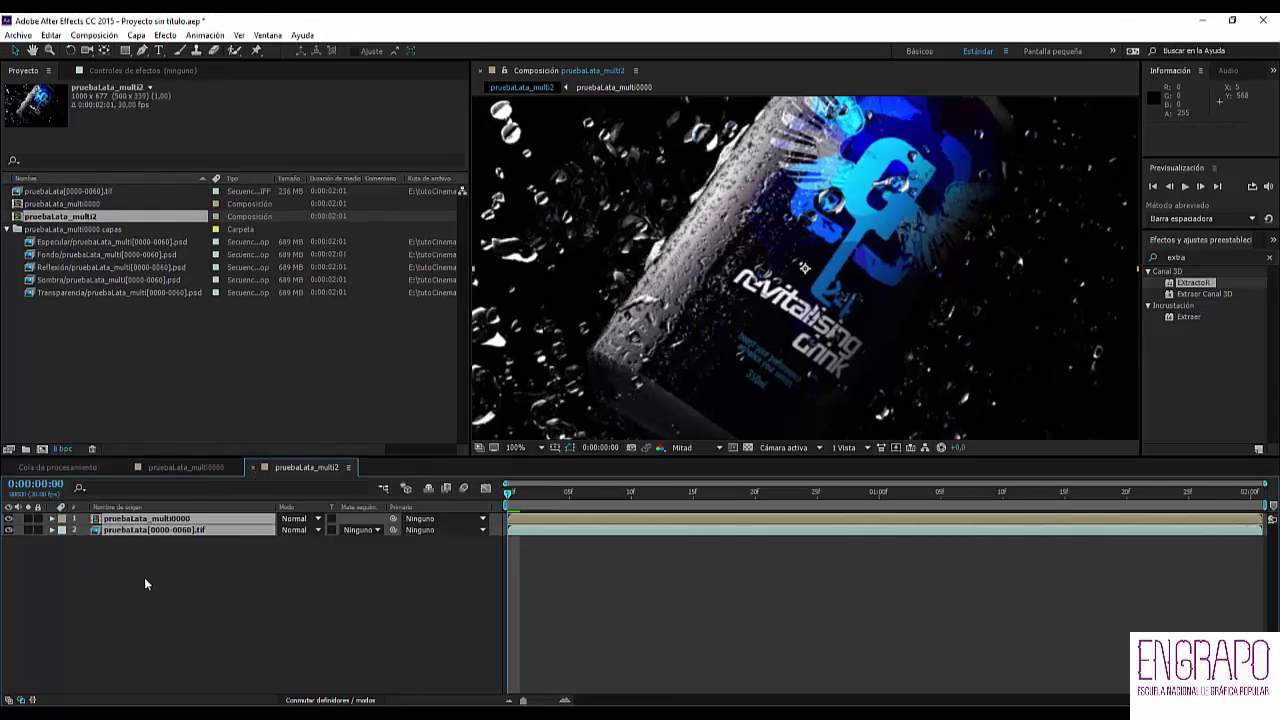
{"action": "left_click", "coordinate": [145, 582]}
- Toggle the visibility of the pruebaLata_multi0000 layer to compare the multipass composite with the TIF render beneath it
{"action": "left_click", "coordinate": [9, 519]}
{"action": "left_click", "coordinate": [9, 519]}
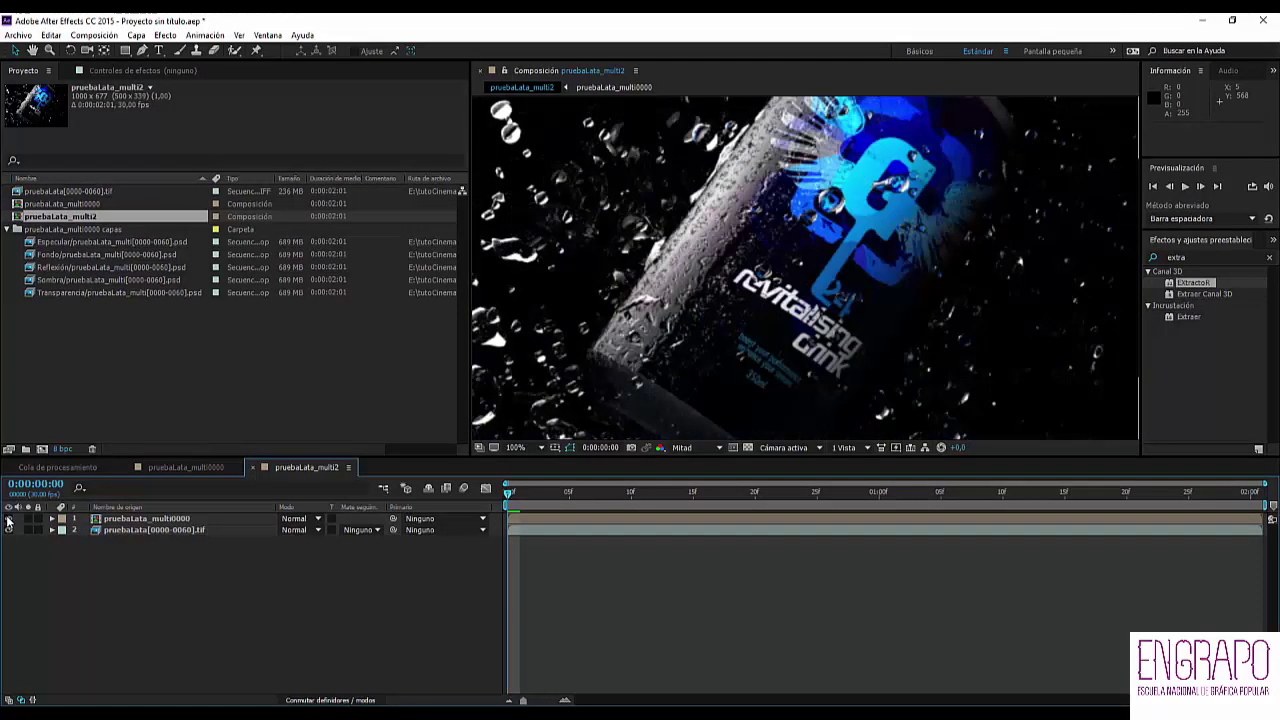
{"action": "left_click", "coordinate": [9, 519]}
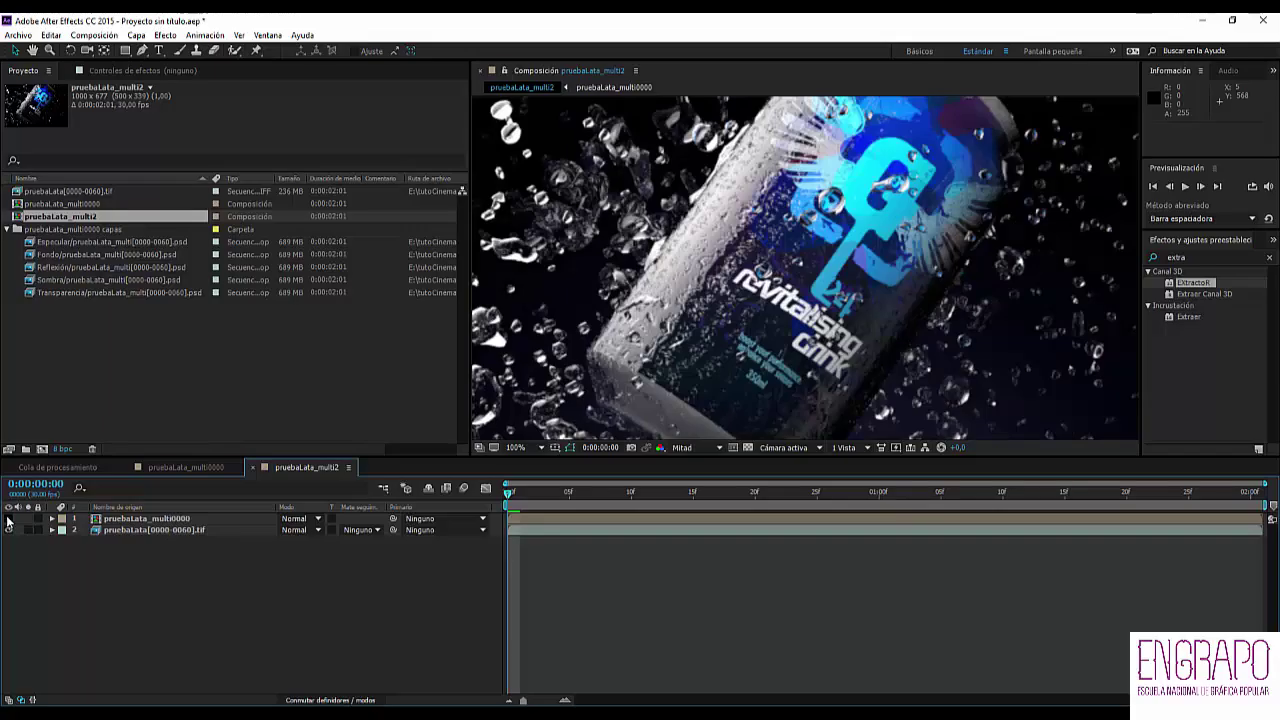
{"action": "left_click", "coordinate": [185, 531]}
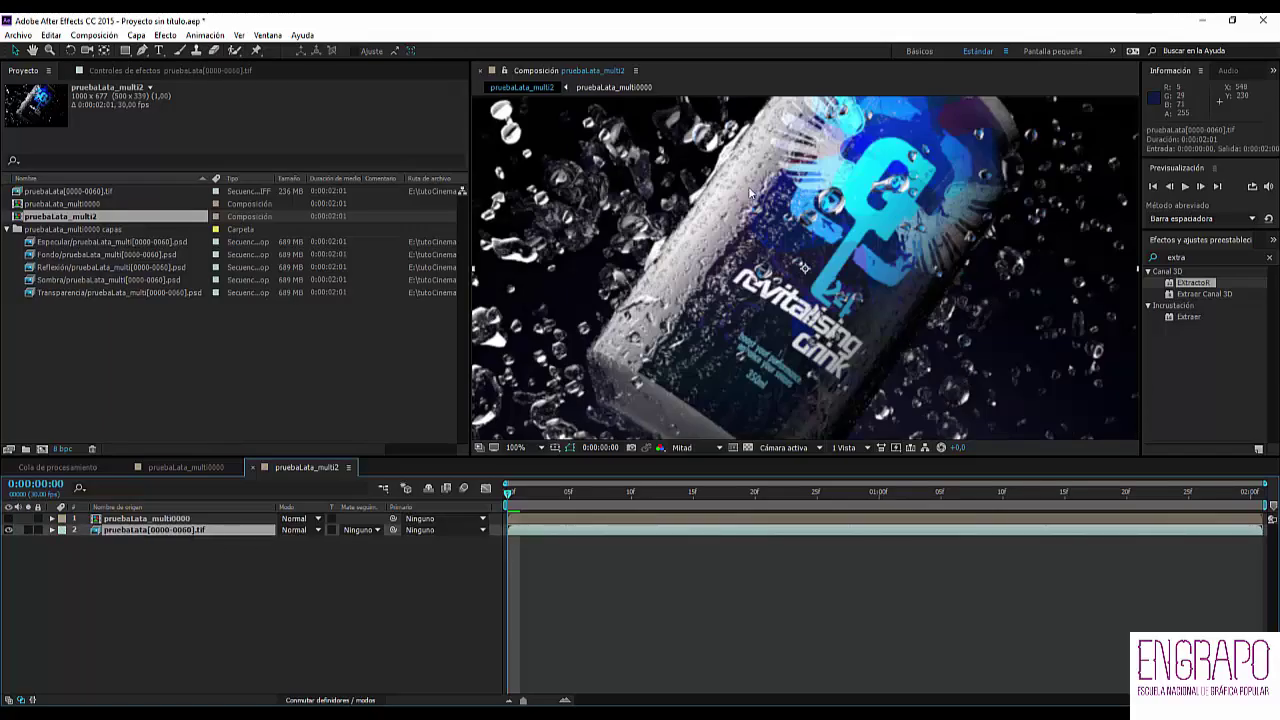
{"action": "left_click", "coordinate": [9, 519]}
{"action": "left_click", "coordinate": [9, 519]}
{"action": "left_click", "coordinate": [9, 519]}
{"action": "scroll", "coordinate": [783, 308], "scroll_direction": "down", "scroll_amount": 2}
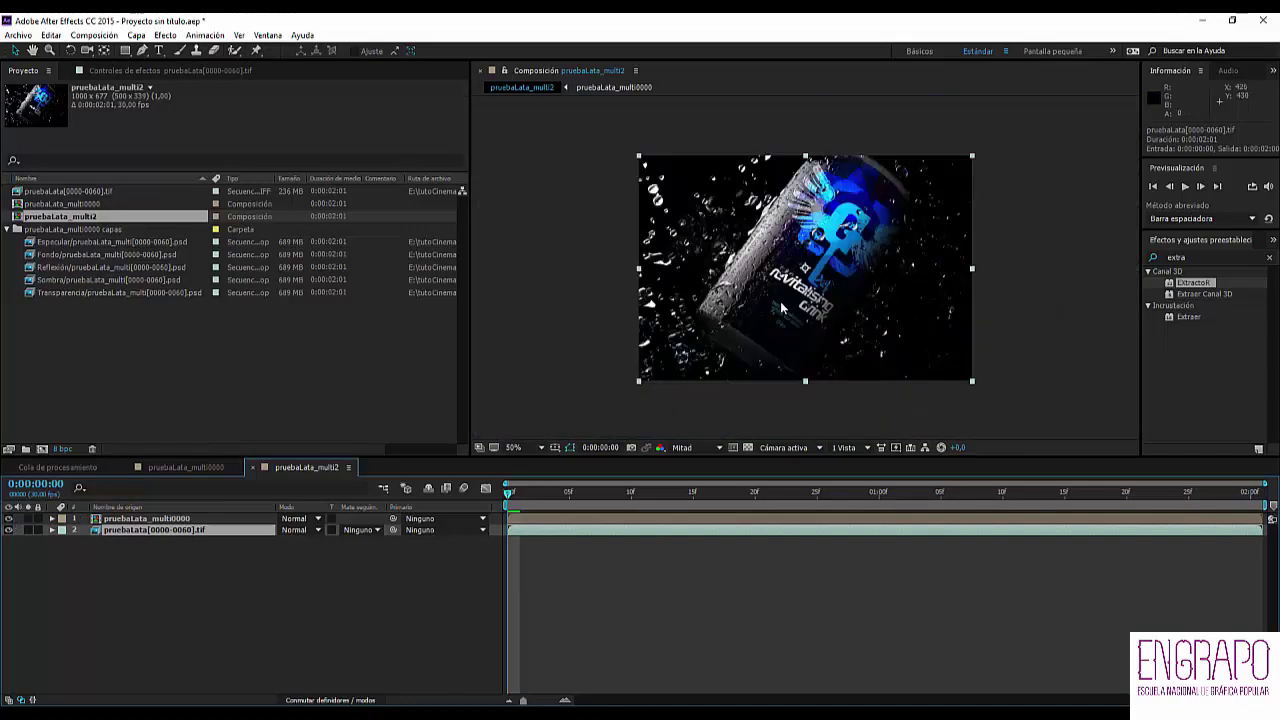
{"action": "left_click", "coordinate": [9, 519]}
{"action": "left_click", "coordinate": [9, 519]}
{"action": "left_click", "coordinate": [9, 519]}
{"action": "left_click", "coordinate": [187, 562]}
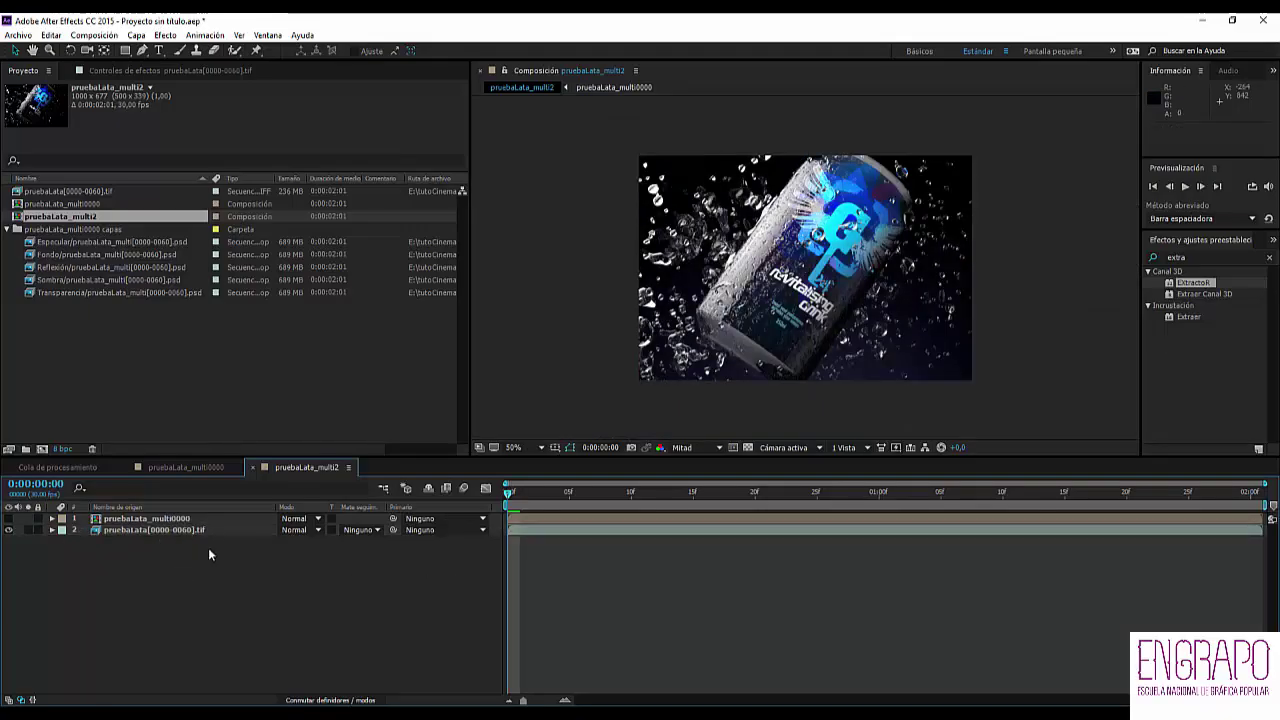
{"action": "left_click", "coordinate": [189, 530]}
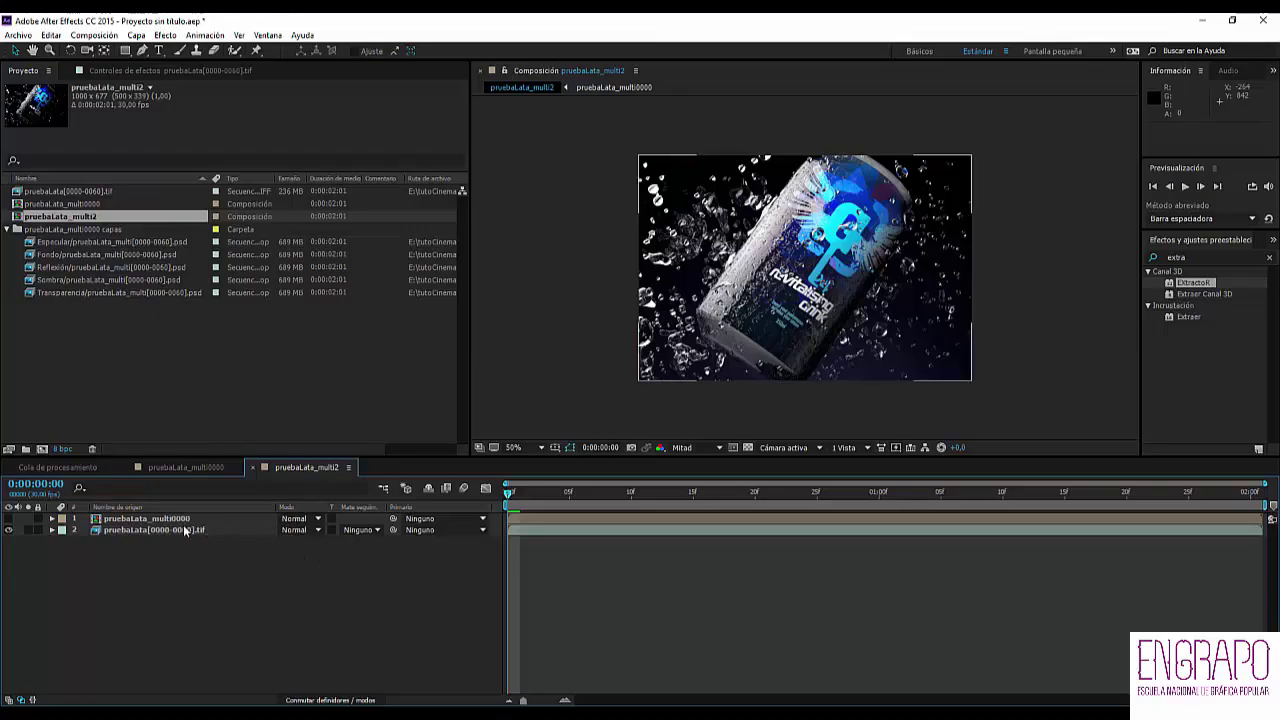
{"action": "left_click", "coordinate": [185, 565]}
{"action": "left_click", "coordinate": [128, 325]}
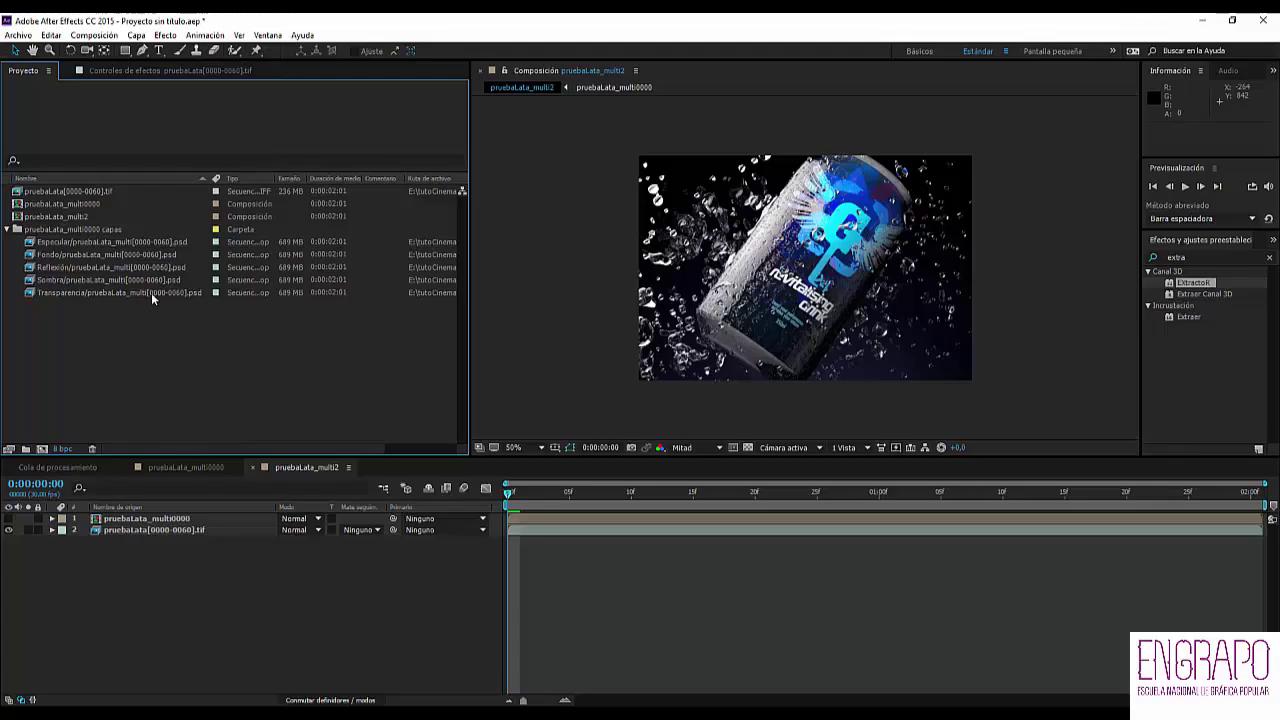
- In the pruebaLata_multi0000 composition, go to 0:00:01:02 and solo Sombra, Reflexión and Transparencia in turn to inspect them
{"action": "left_click", "coordinate": [185, 467]}
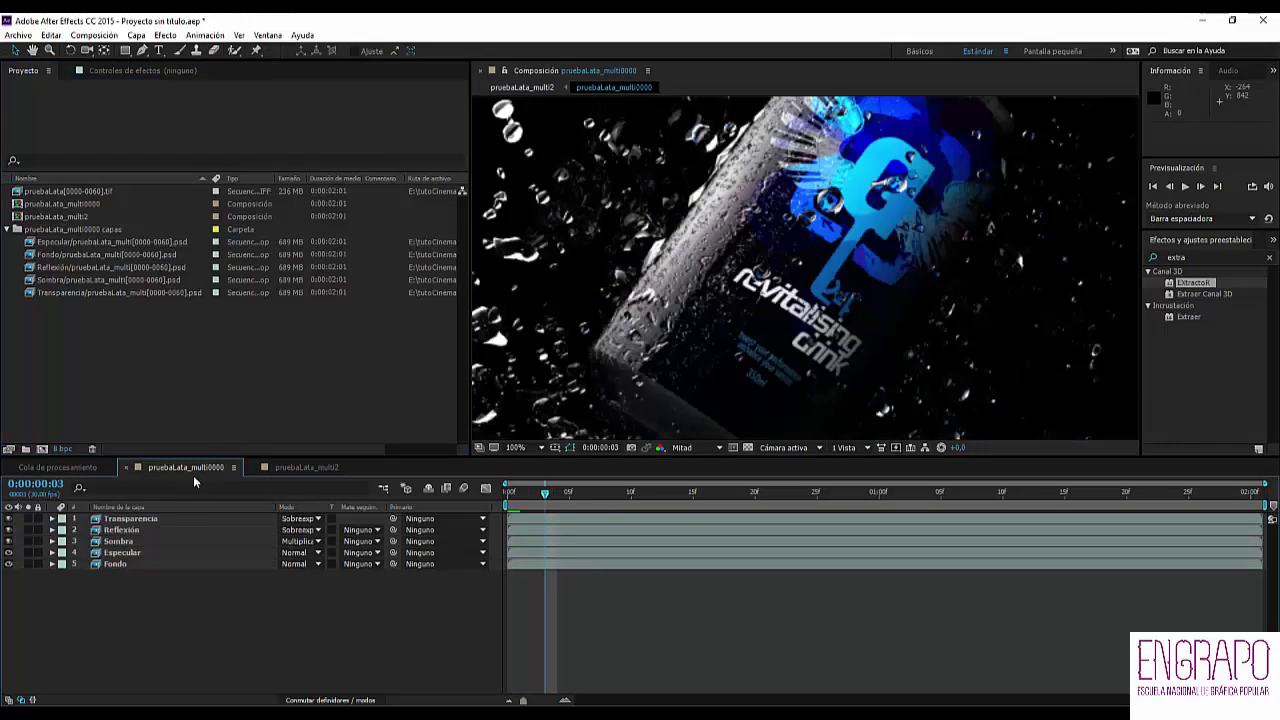
{"action": "scroll", "coordinate": [618, 335], "scroll_direction": "down", "scroll_amount": 1}
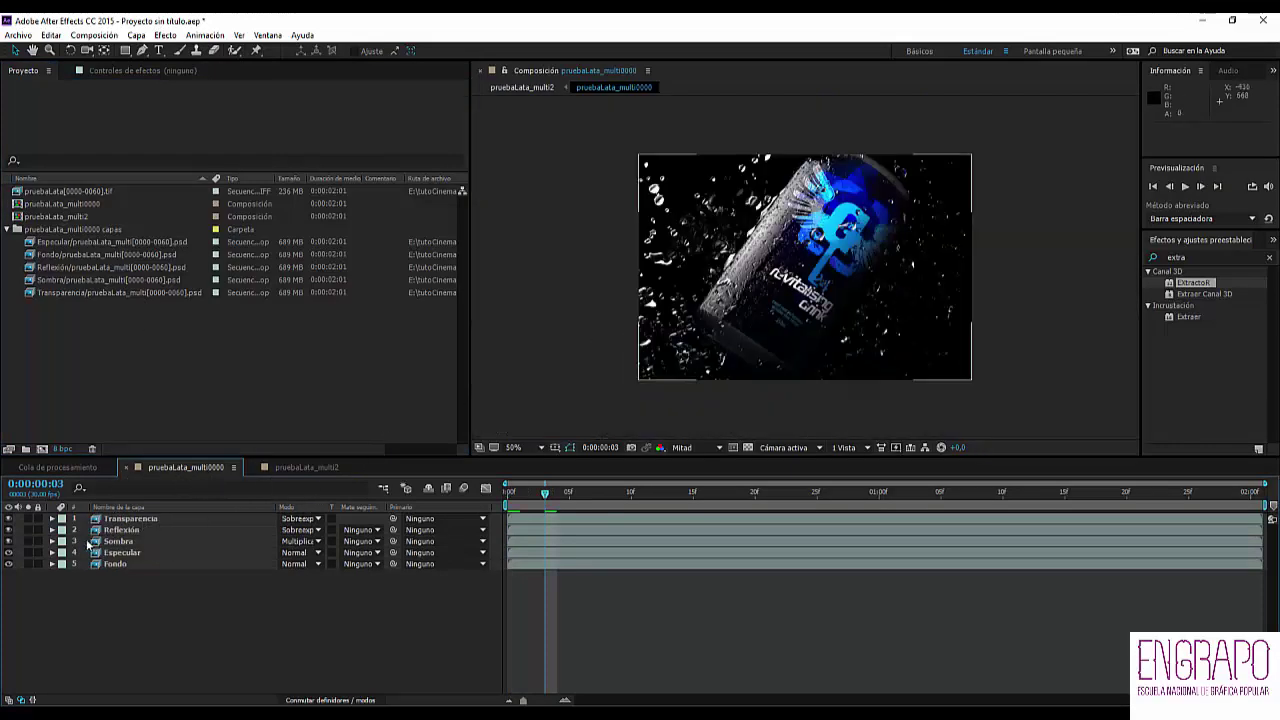
{"action": "left_click_drag", "start_coordinate": [660, 497], "coordinate": [936, 503]}
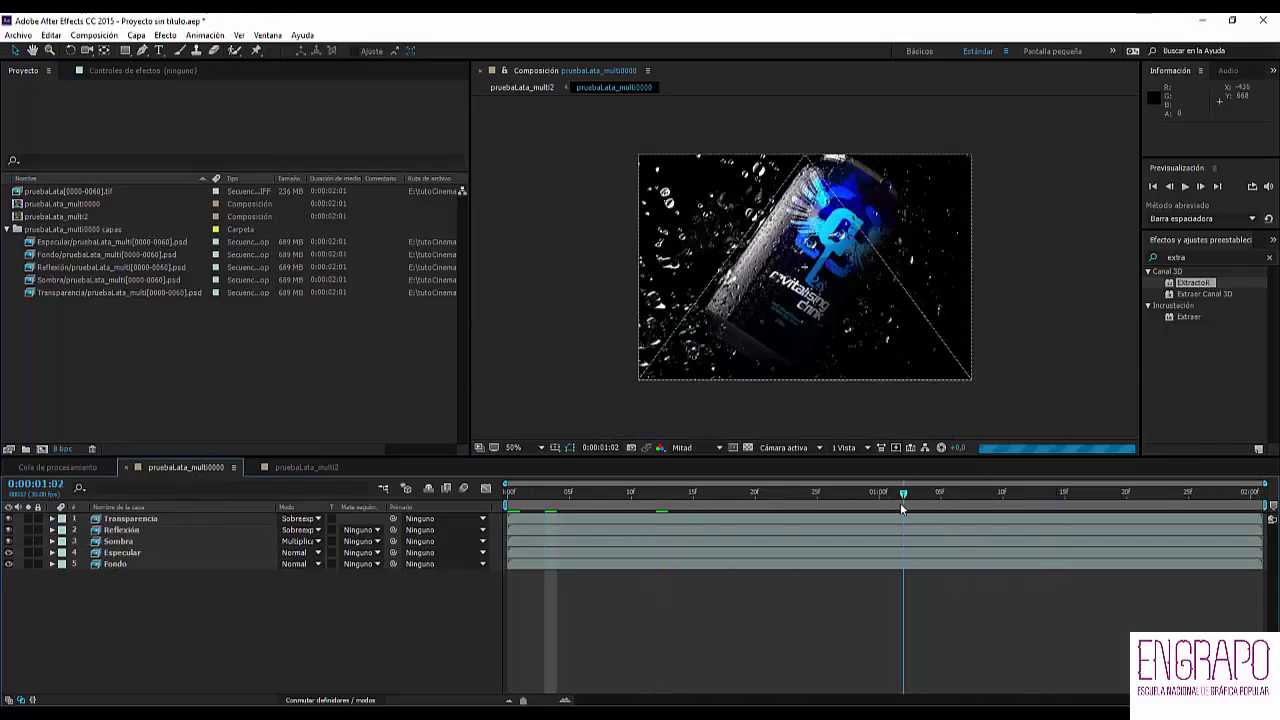
{"action": "left_click", "coordinate": [28, 541]}
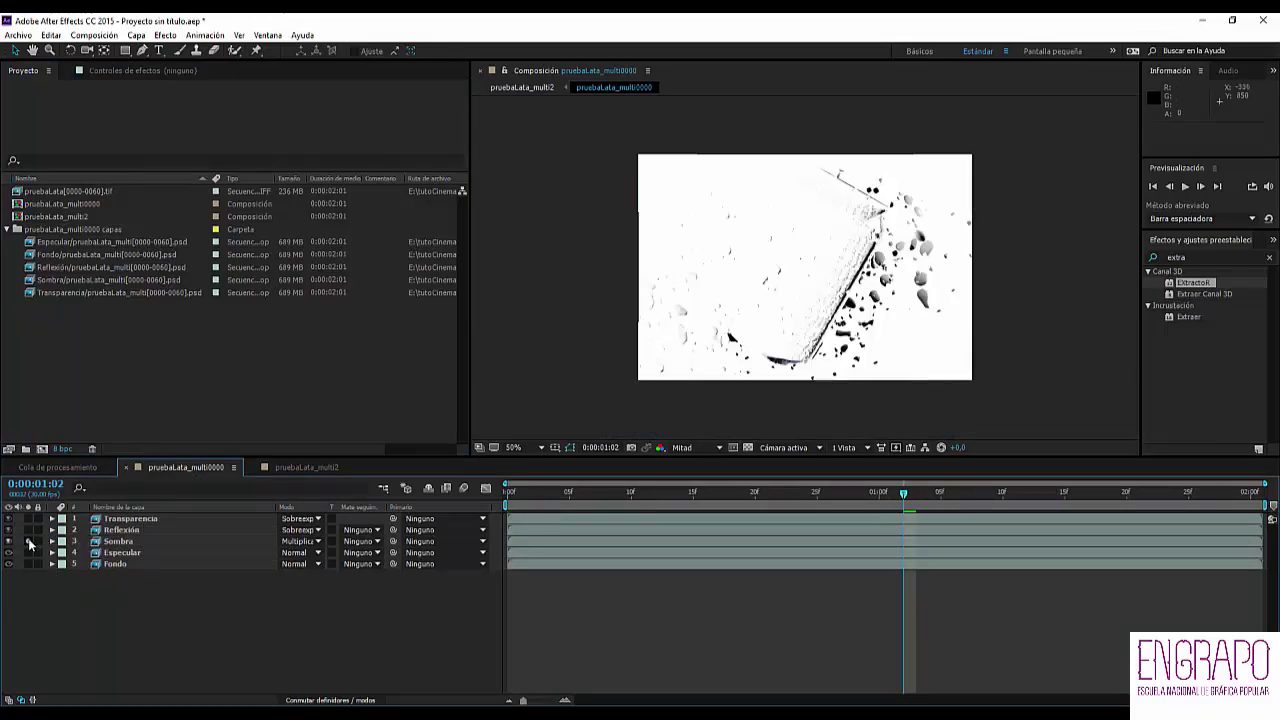
{"action": "left_click", "coordinate": [28, 541]}
{"action": "left_click", "coordinate": [28, 530]}
{"action": "left_click", "coordinate": [28, 530]}
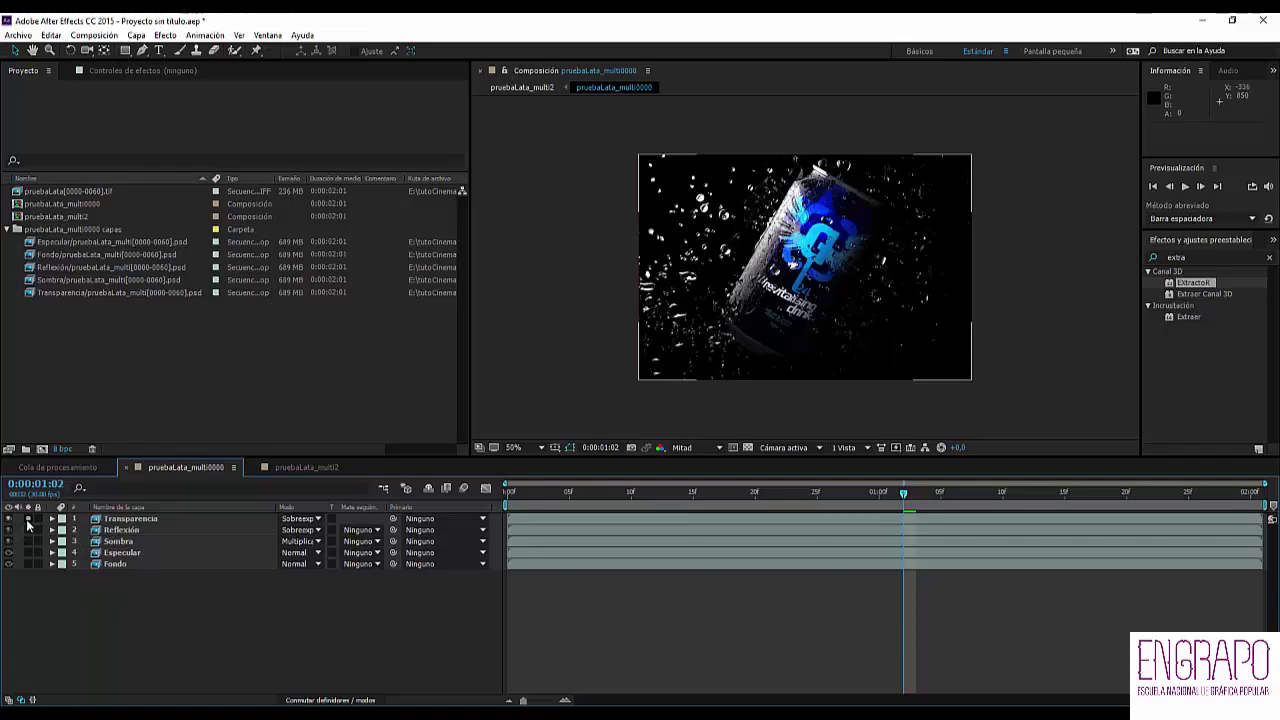
{"action": "left_click", "coordinate": [28, 519]}
{"action": "left_click", "coordinate": [28, 529]}
- Delete the pruebaLata_multi0000 layer from the pruebaLata_multi2 composition and rename that composition pruebaLata_Base
{"action": "left_click", "coordinate": [306, 467]}
{"action": "left_click", "coordinate": [160, 519]}
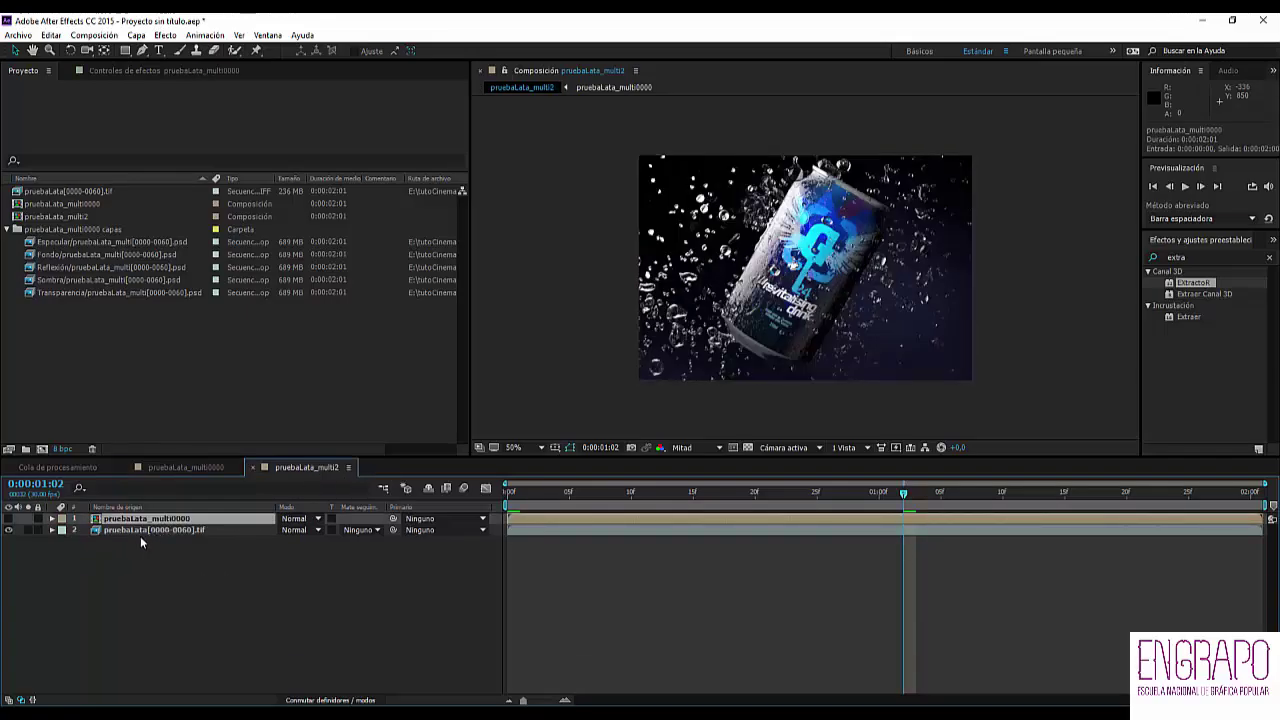
{"action": "key", "text": "Delete"}
{"action": "key", "text": "ctrl+k"}
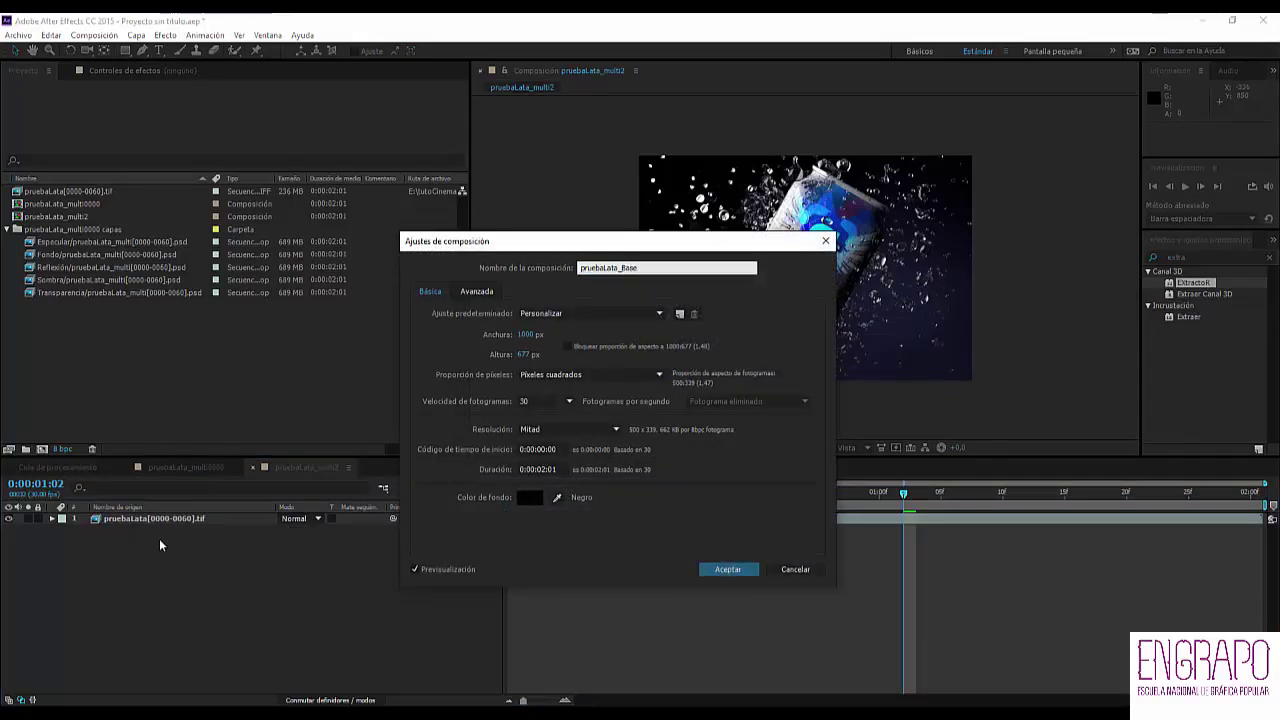
{"action": "key", "text": "Return"}
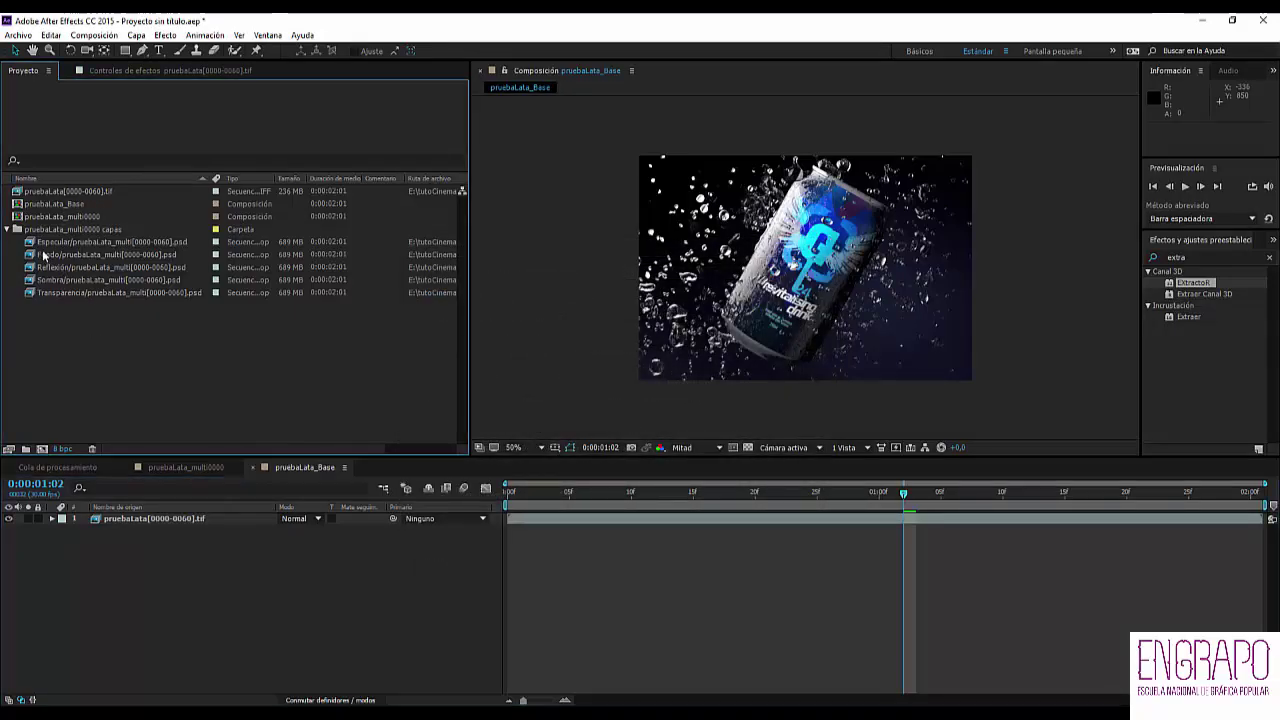
- Nest pruebaLata_Base in a new composition and name the new composition pruebaLata_Composing
{"action": "left_click", "coordinate": [6, 230]}
{"action": "left_click", "coordinate": [58, 205]}
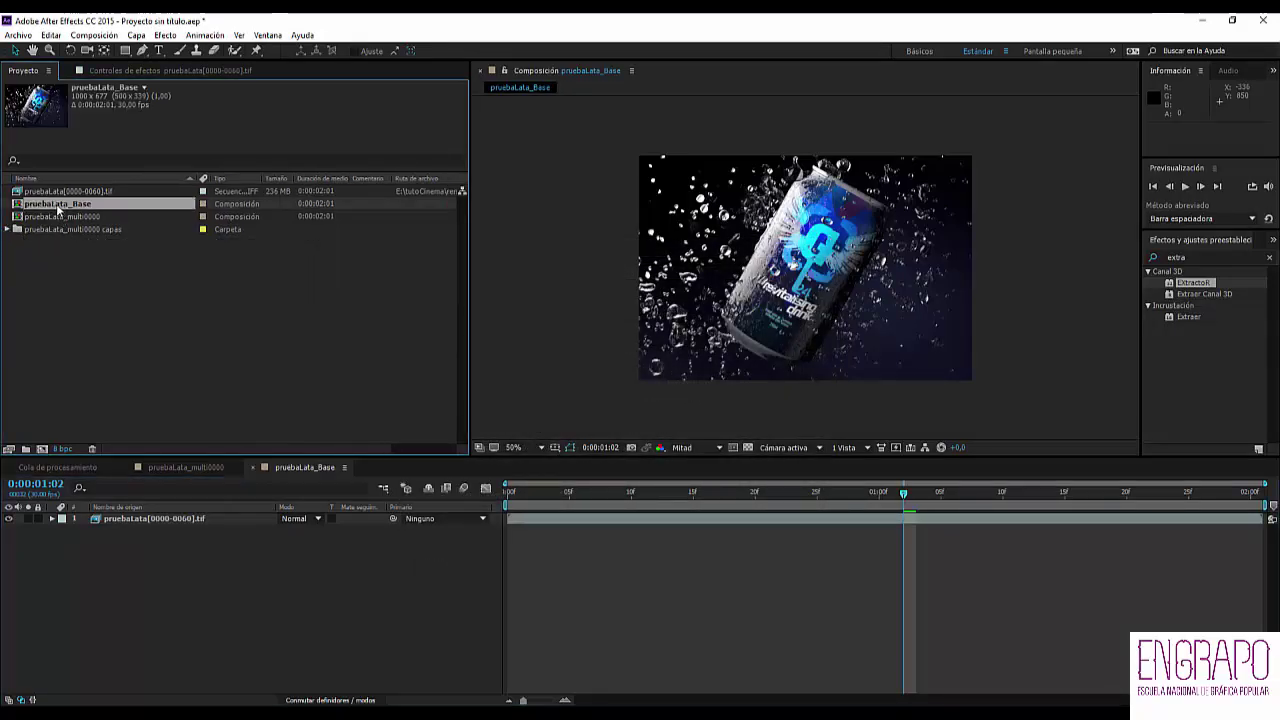
{"action": "left_click_drag", "start_coordinate": [110, 238], "coordinate": [42, 448]}
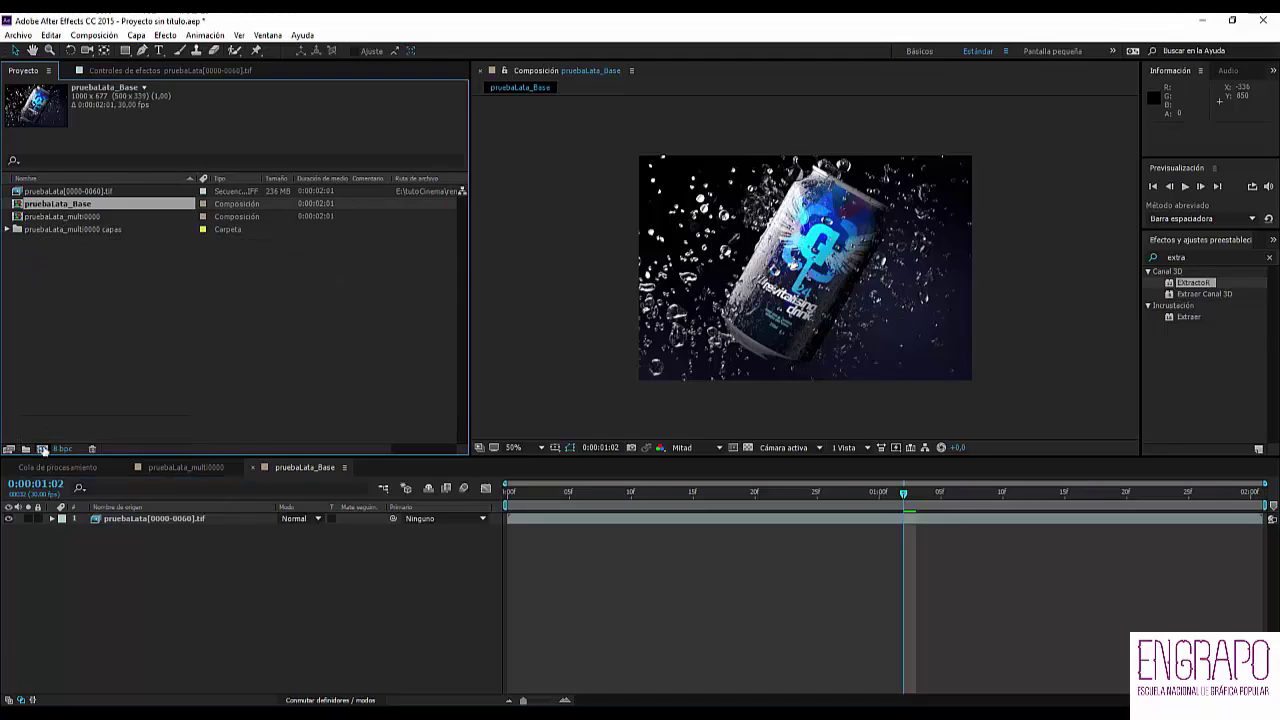
{"action": "left_click", "coordinate": [215, 605]}
{"action": "left_click", "coordinate": [77, 216]}
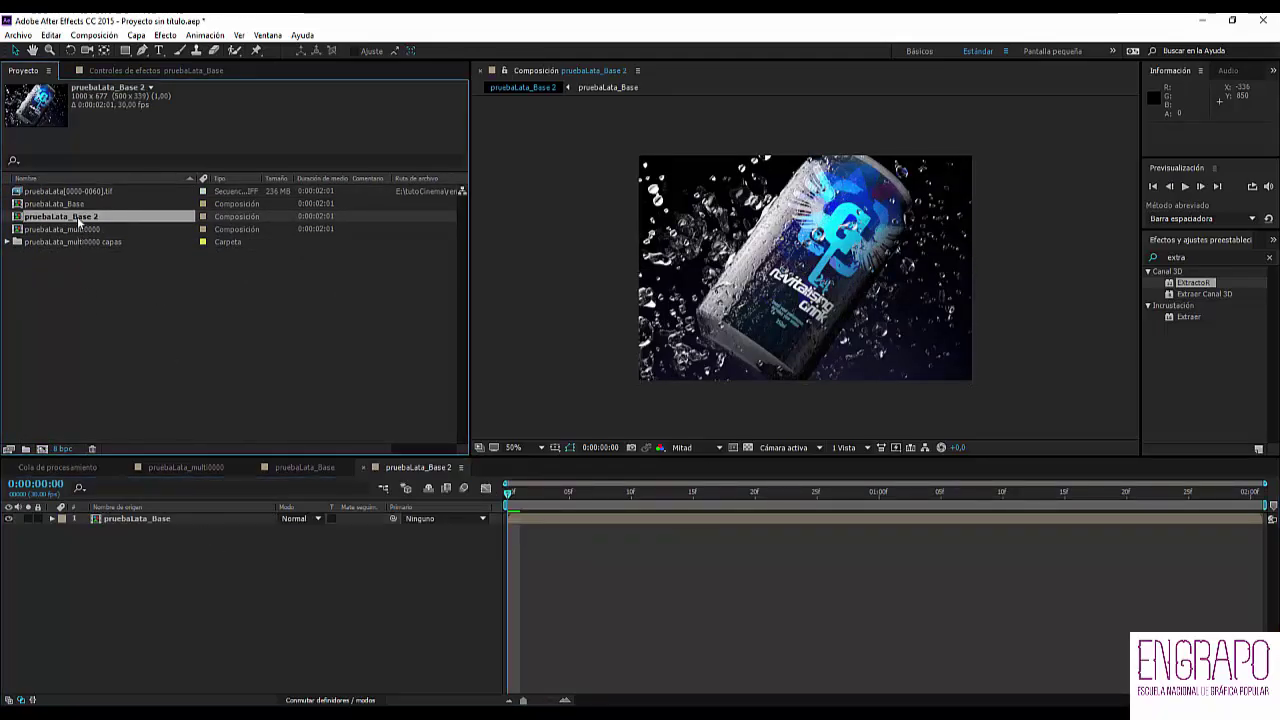
{"action": "left_click", "coordinate": [197, 562]}
{"action": "key", "text": "ctrl+k"}
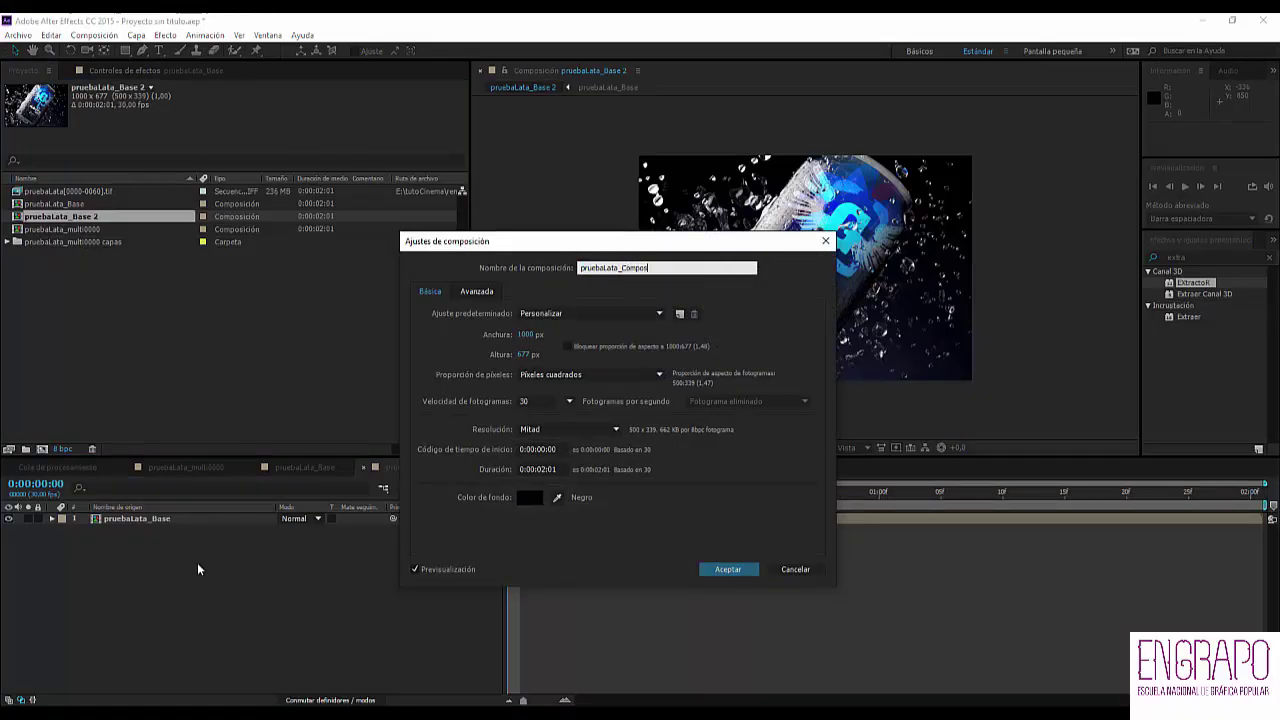
{"action": "key", "text": "Return"}
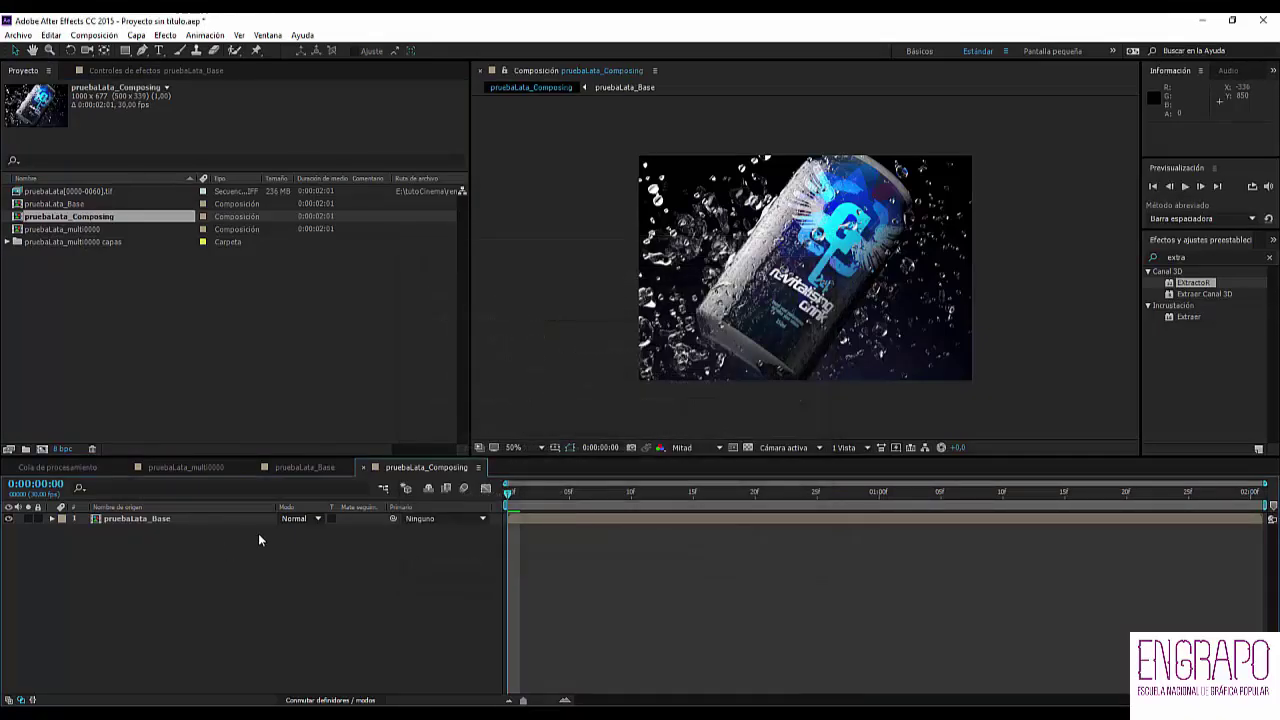
- Scrub through the pruebaLata_Composing timeline and inspect the frame at 0:00:00:24 up close
{"action": "scroll", "coordinate": [728, 345], "scroll_direction": "up", "scroll_amount": 1}
{"action": "scroll", "coordinate": [728, 345], "scroll_direction": "down", "scroll_amount": 1}
{"action": "left_click_drag", "start_coordinate": [654, 492], "coordinate": [903, 493]}
{"action": "left_click", "coordinate": [805, 492]}
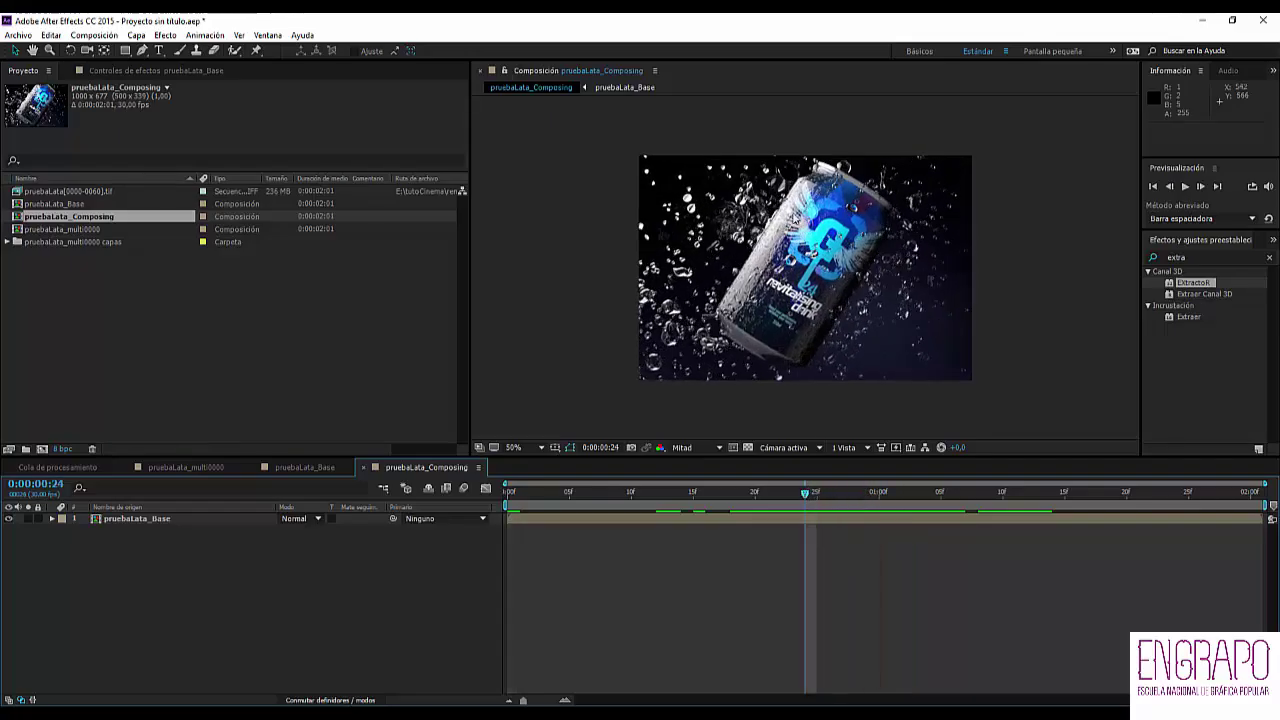
{"action": "scroll", "coordinate": [595, 170], "scroll_direction": "up", "scroll_amount": 2}
{"action": "scroll", "coordinate": [568, 132], "scroll_direction": "down", "scroll_amount": 2}
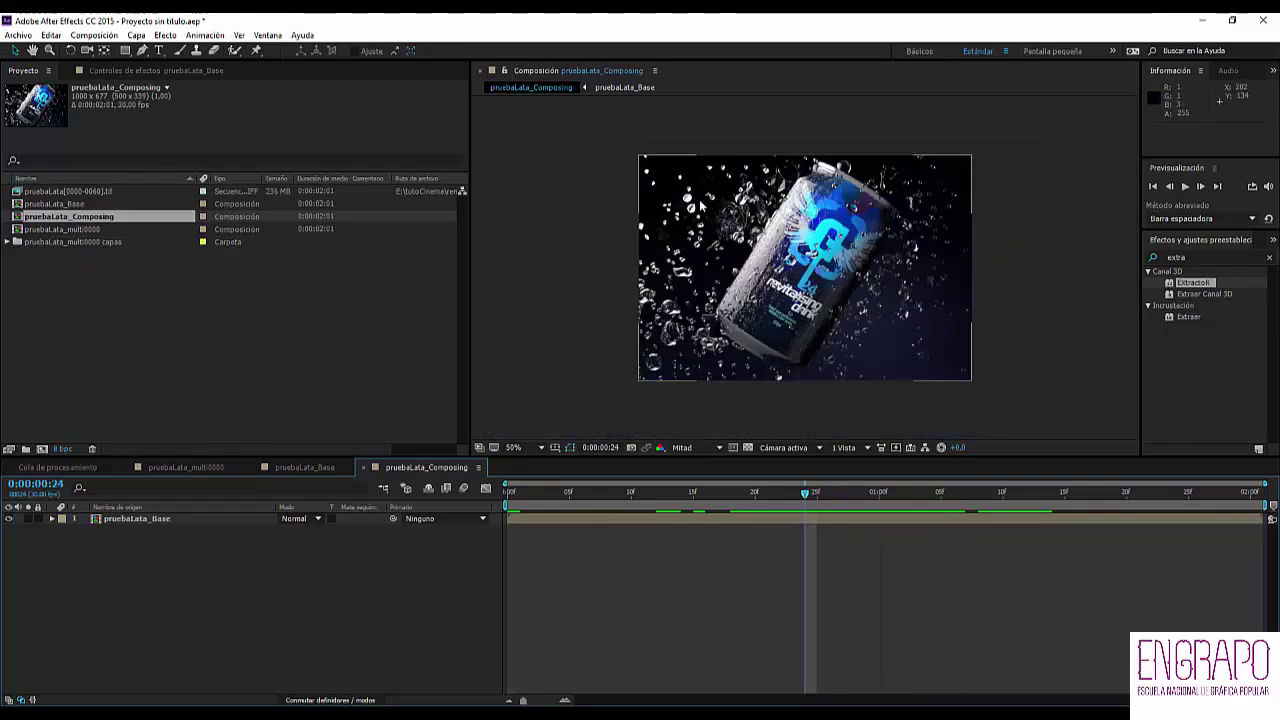
- Return to the pruebaLata_multi0000 composition and solo the Especular layer to check its content
{"action": "left_click", "coordinate": [198, 467]}
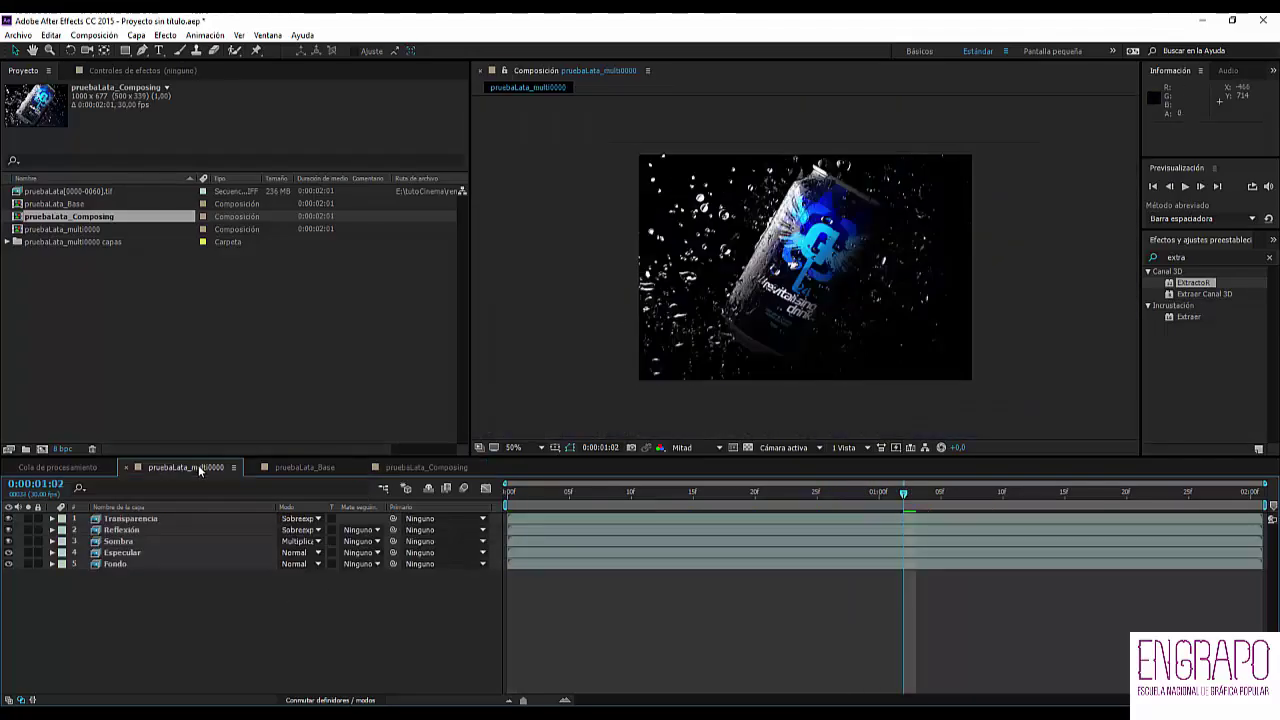
{"action": "left_click", "coordinate": [115, 541]}
{"action": "left_click", "coordinate": [112, 552]}
{"action": "left_click", "coordinate": [28, 552]}
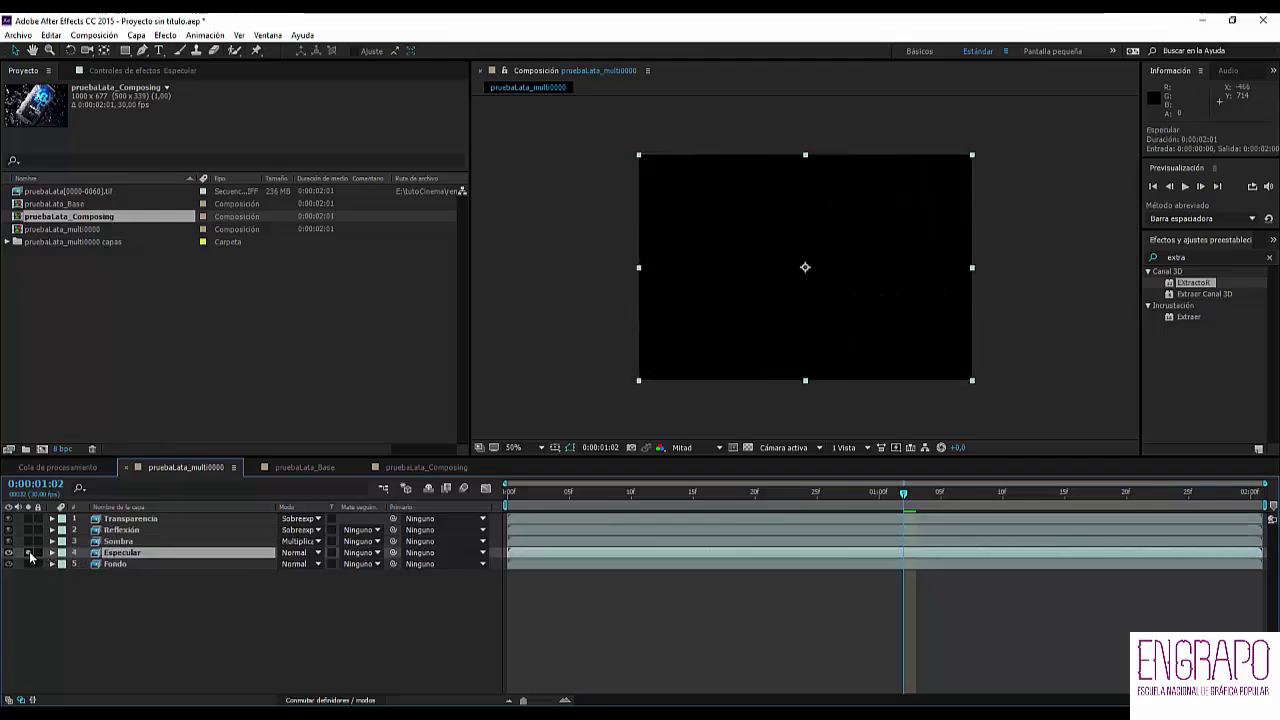
- Unsolo the Especular layer and solo the Reflexión layer briefly to check its content
{"action": "left_click", "coordinate": [28, 552]}
{"action": "left_click", "coordinate": [27, 530]}
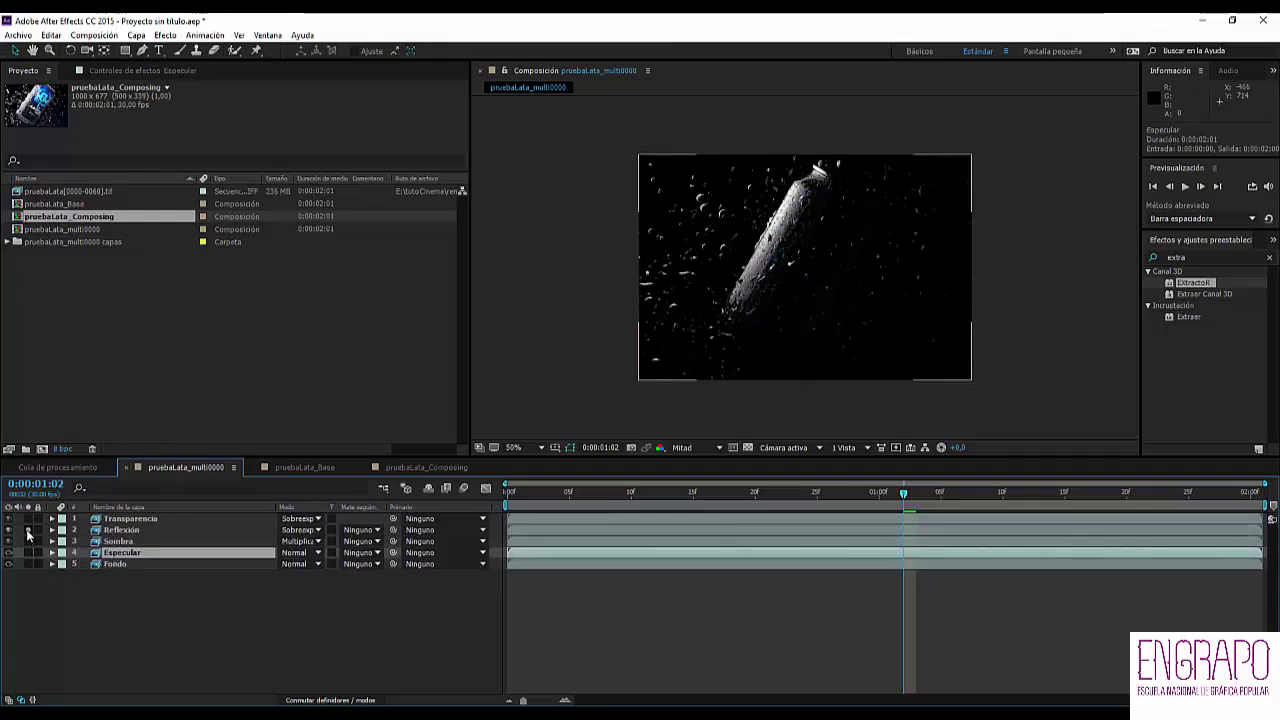
{"action": "left_click", "coordinate": [27, 531]}
- Copy the Reflexión and Especular layers from pruebaLata_multi0000 into the pruebaLata_Composing composition
{"action": "left_click", "coordinate": [120, 530]}
{"action": "left_click", "coordinate": [116, 553], "text": "ctrl"}
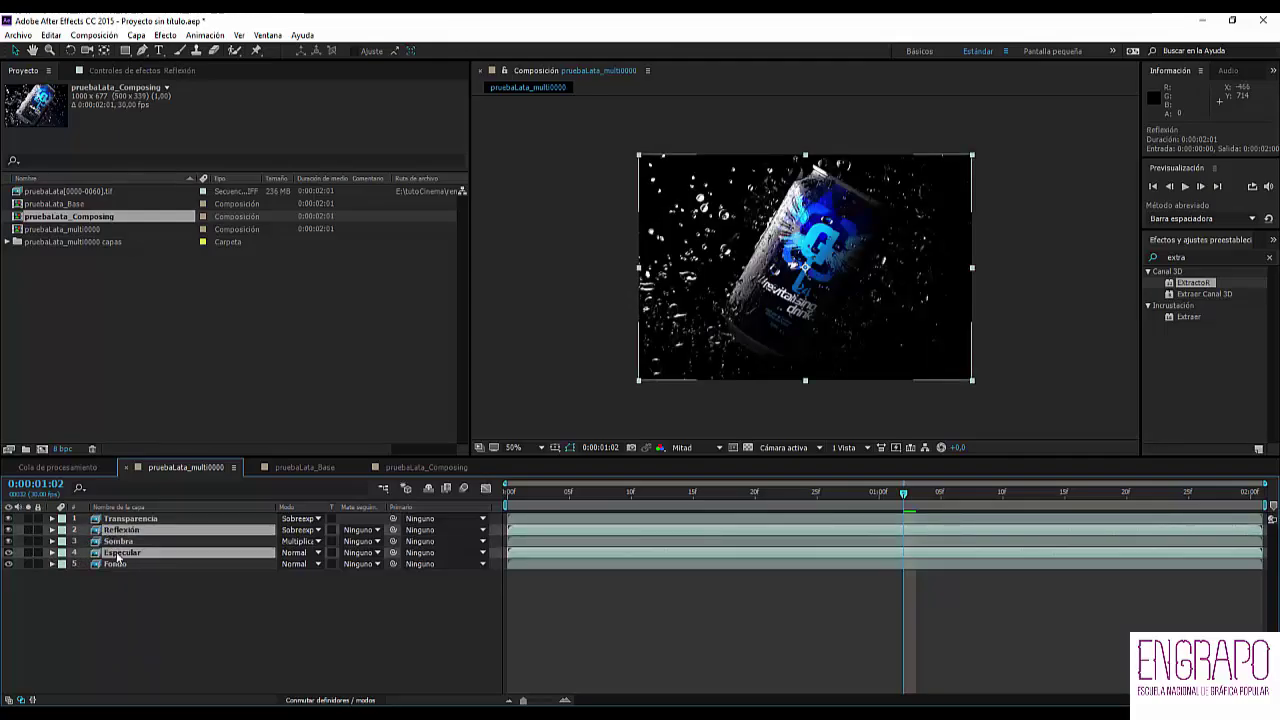
{"action": "key", "text": "ctrl+c"}
{"action": "left_click", "coordinate": [426, 468]}
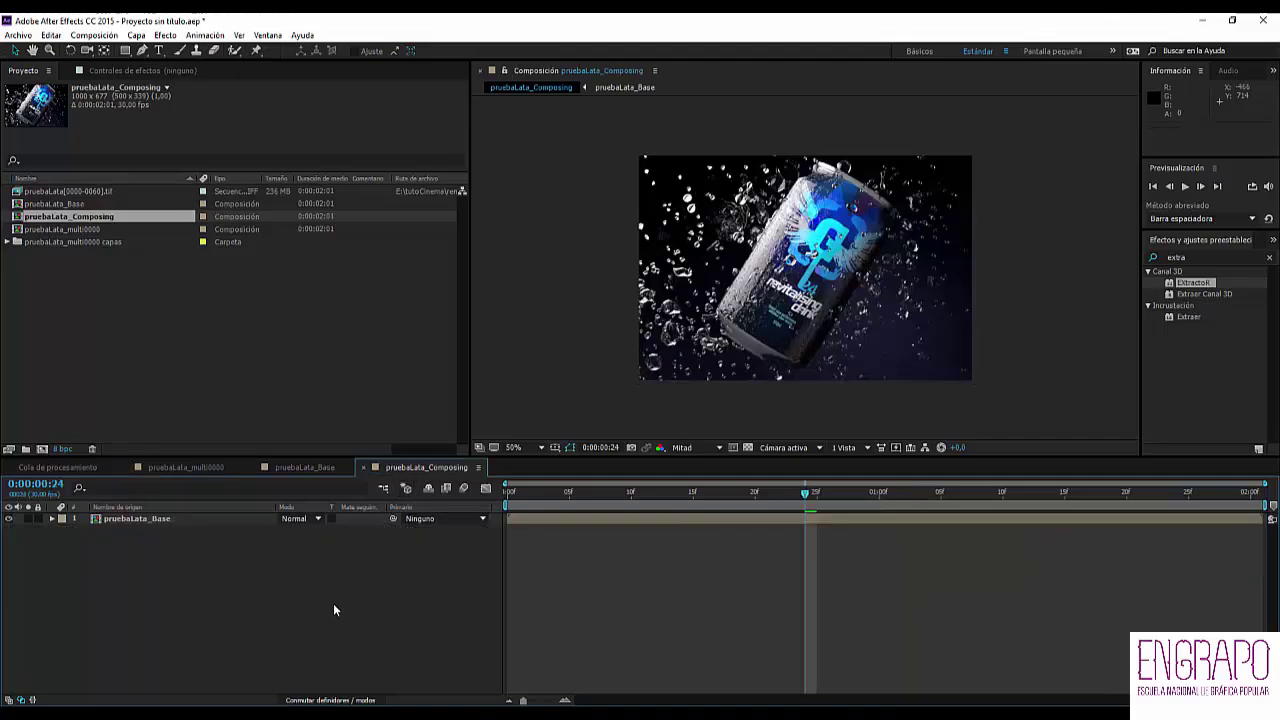
{"action": "key", "text": "ctrl+v"}
- Hide the pasted Especular layer and move the Reflexión layer directly above pruebaLata_Base
{"action": "left_click", "coordinate": [155, 540]}
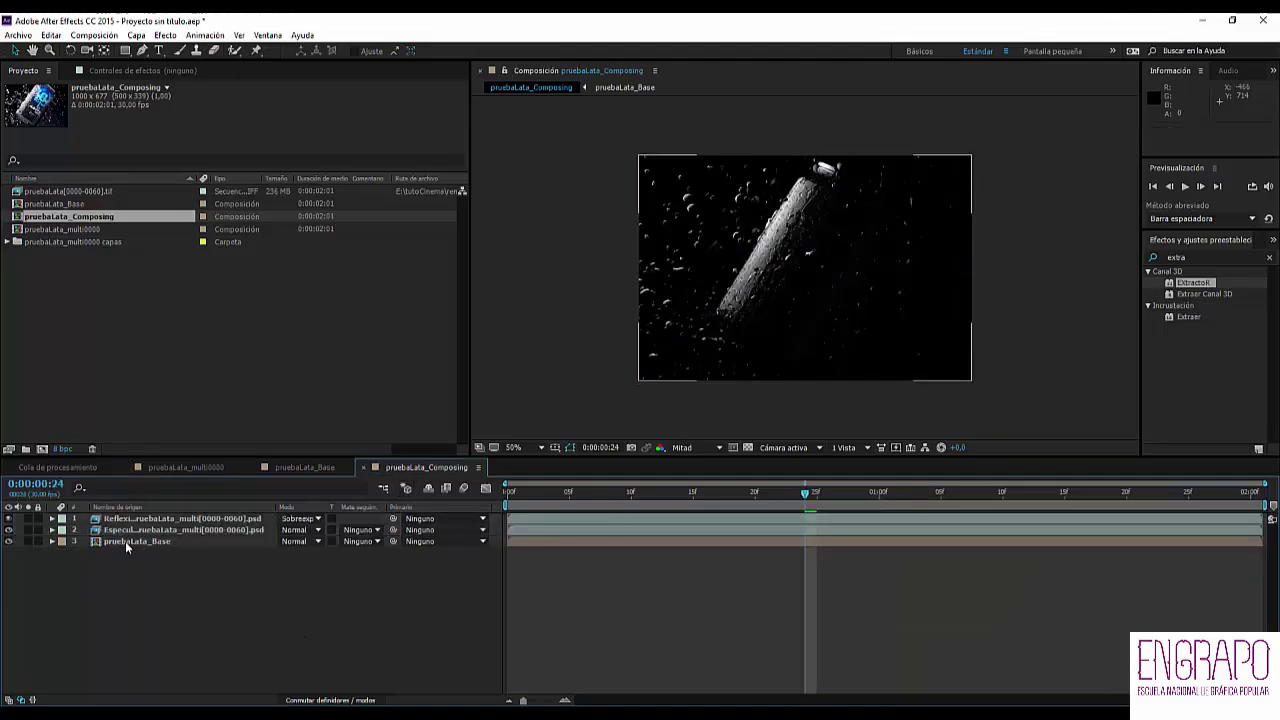
{"action": "left_click", "coordinate": [140, 530]}
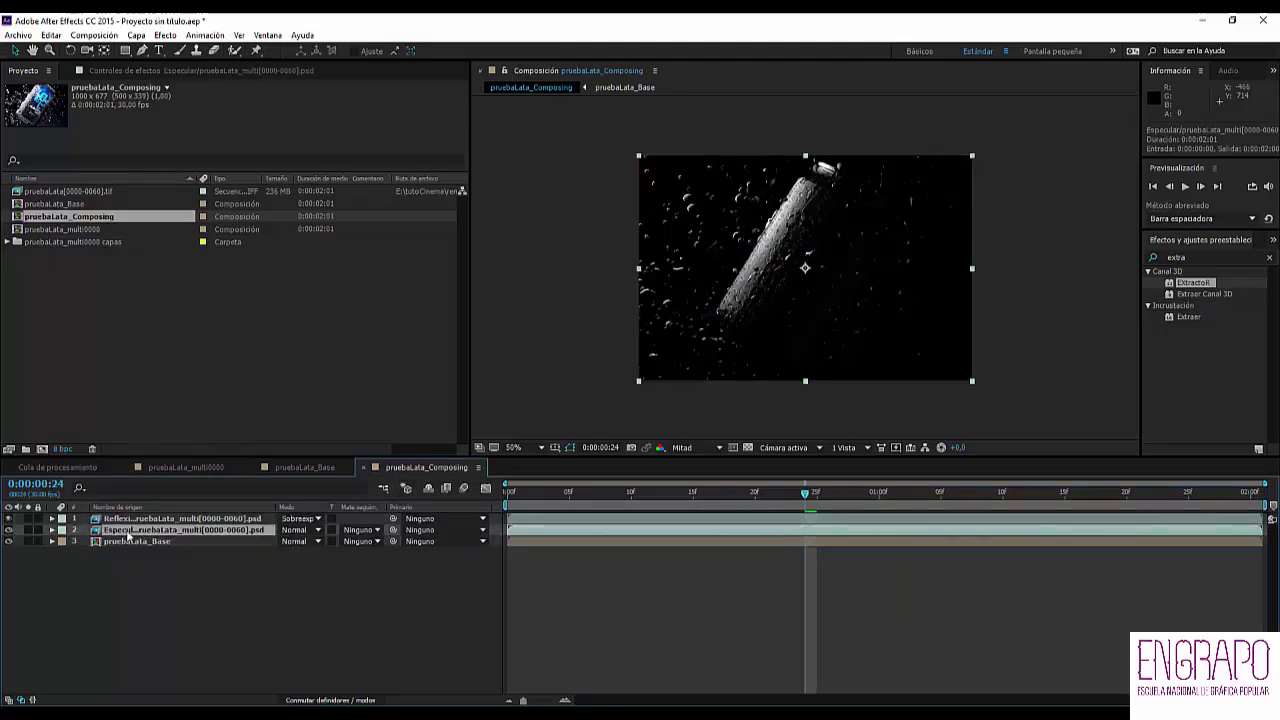
{"action": "left_click", "coordinate": [38, 530]}
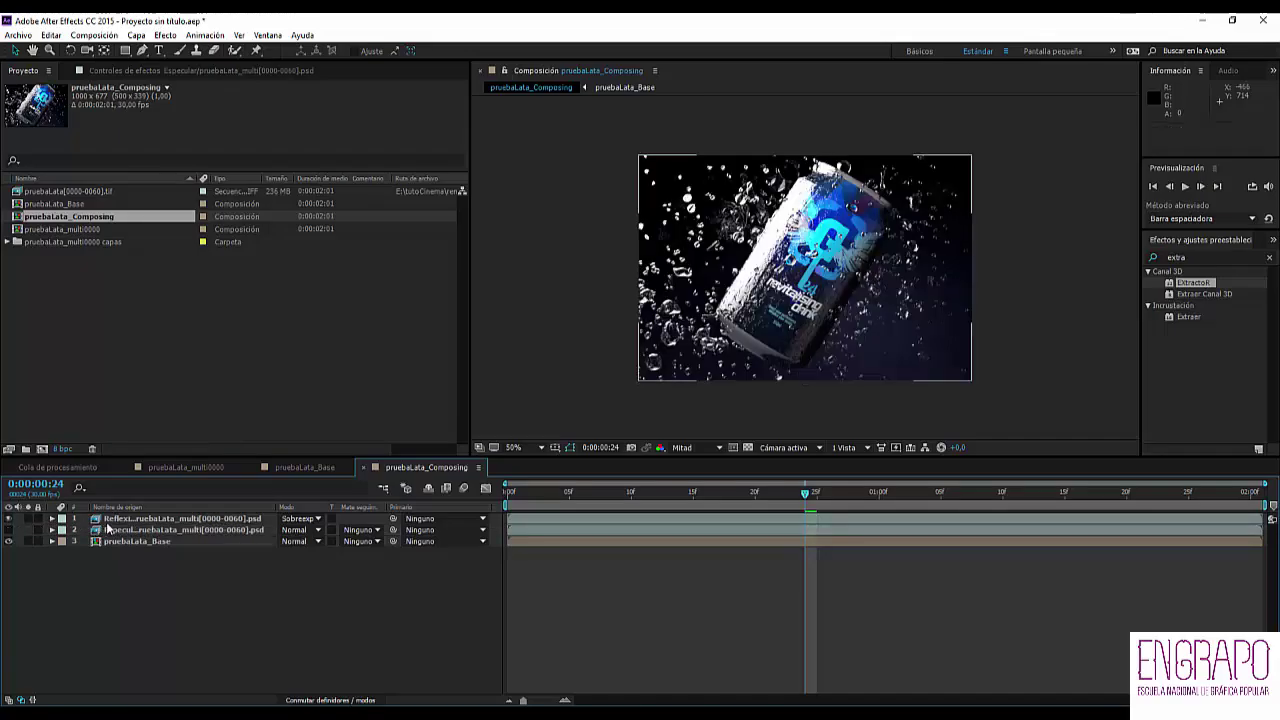
{"action": "left_click_drag", "start_coordinate": [105, 519], "coordinate": [114, 538]}
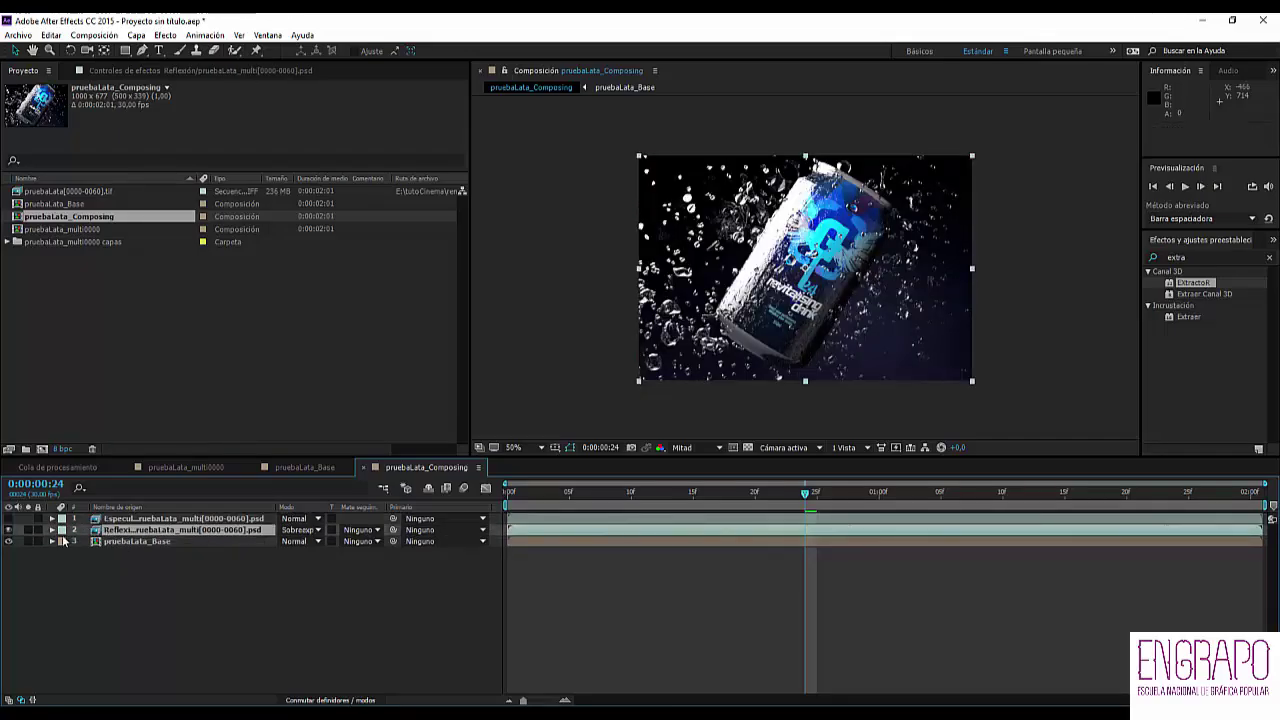
{"action": "left_click", "coordinate": [28, 531]}
{"action": "left_click", "coordinate": [100, 532]}
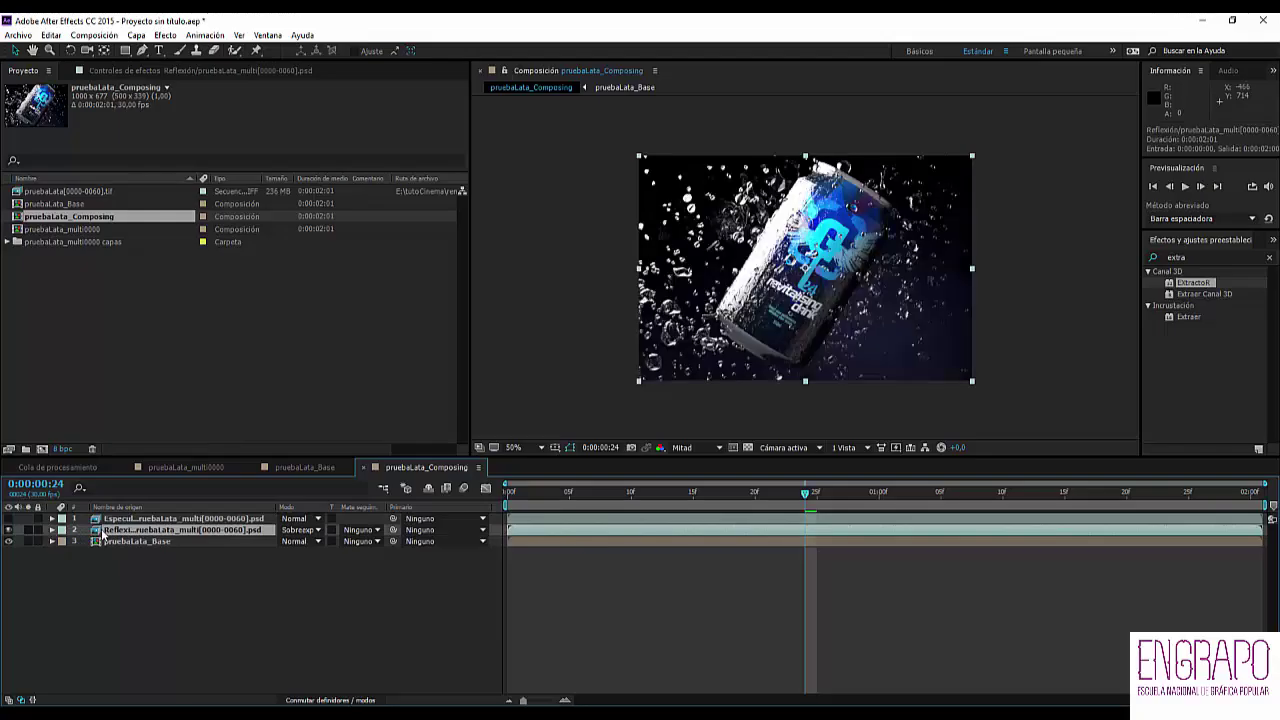
- Set the Reflexión layer's blending mode to Pantalla and compare the image with the layer shown and hidden
{"action": "left_click", "coordinate": [300, 530]}
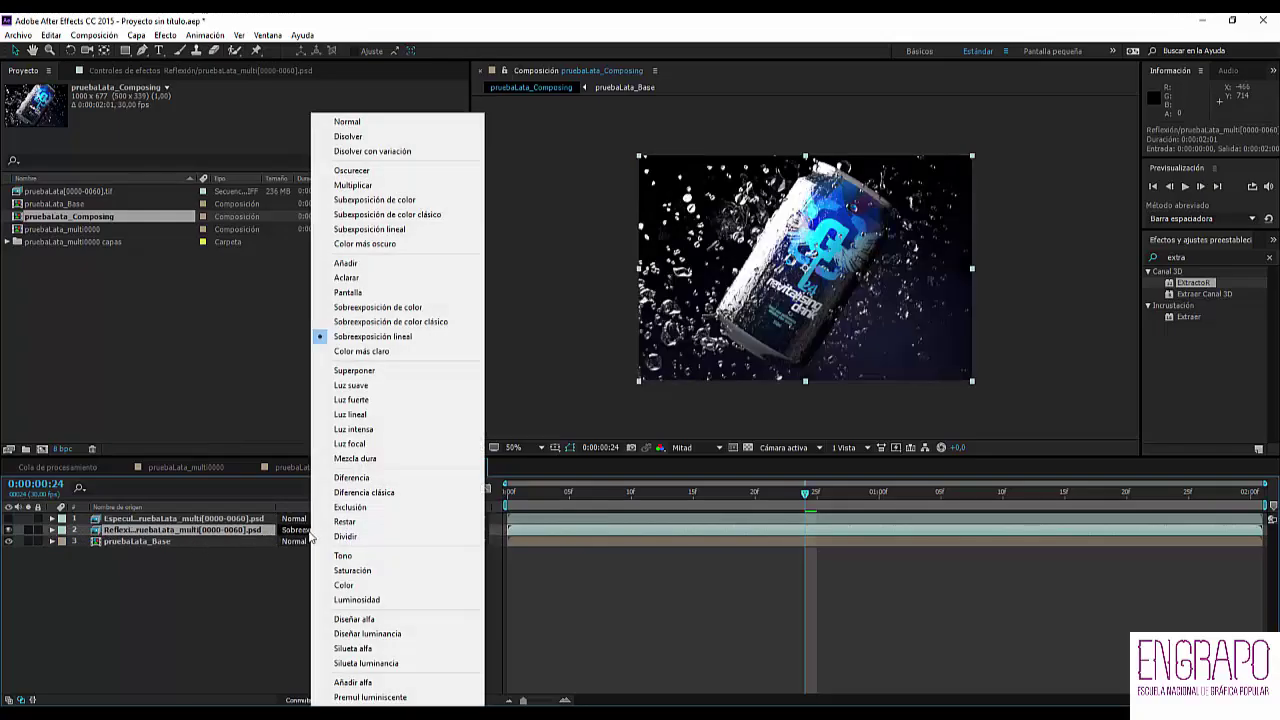
{"action": "left_click", "coordinate": [368, 292]}
{"action": "key", "text": "slash"}
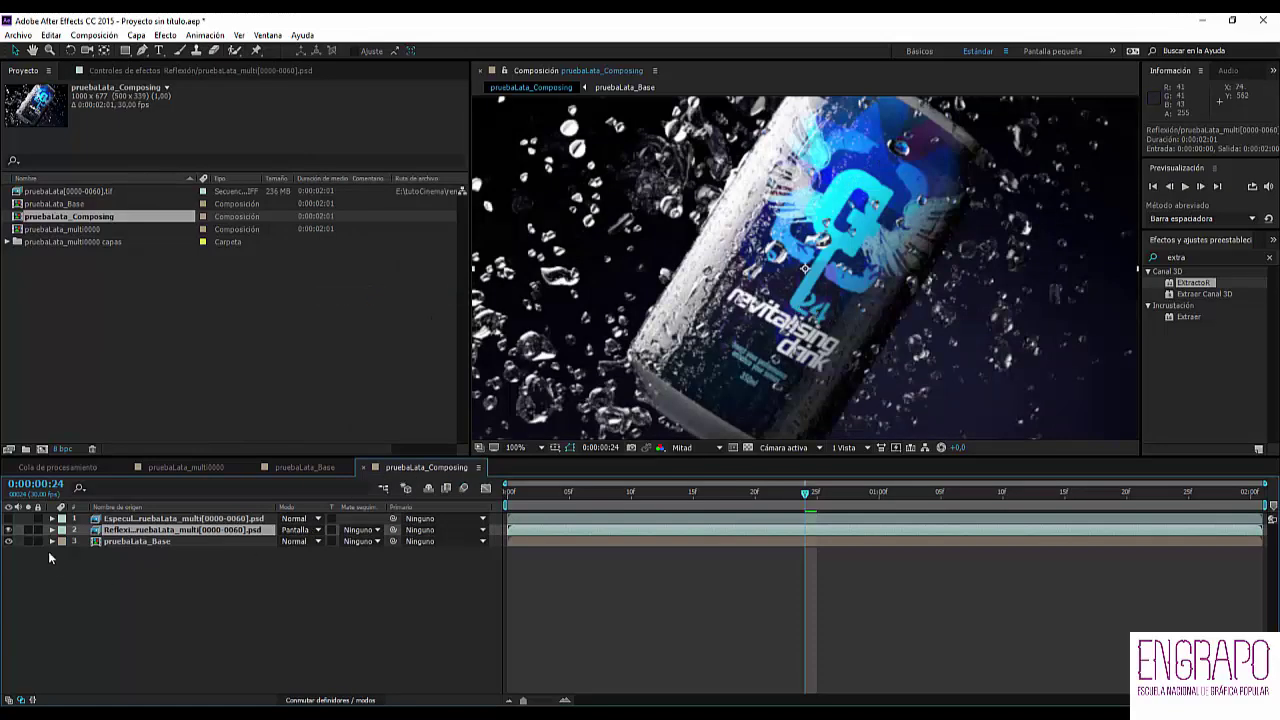
{"action": "left_click", "coordinate": [9, 530]}
{"action": "left_click", "coordinate": [9, 530]}
{"action": "left_click", "coordinate": [9, 530]}
{"action": "left_click", "coordinate": [9, 530]}
{"action": "key", "text": "comma"}
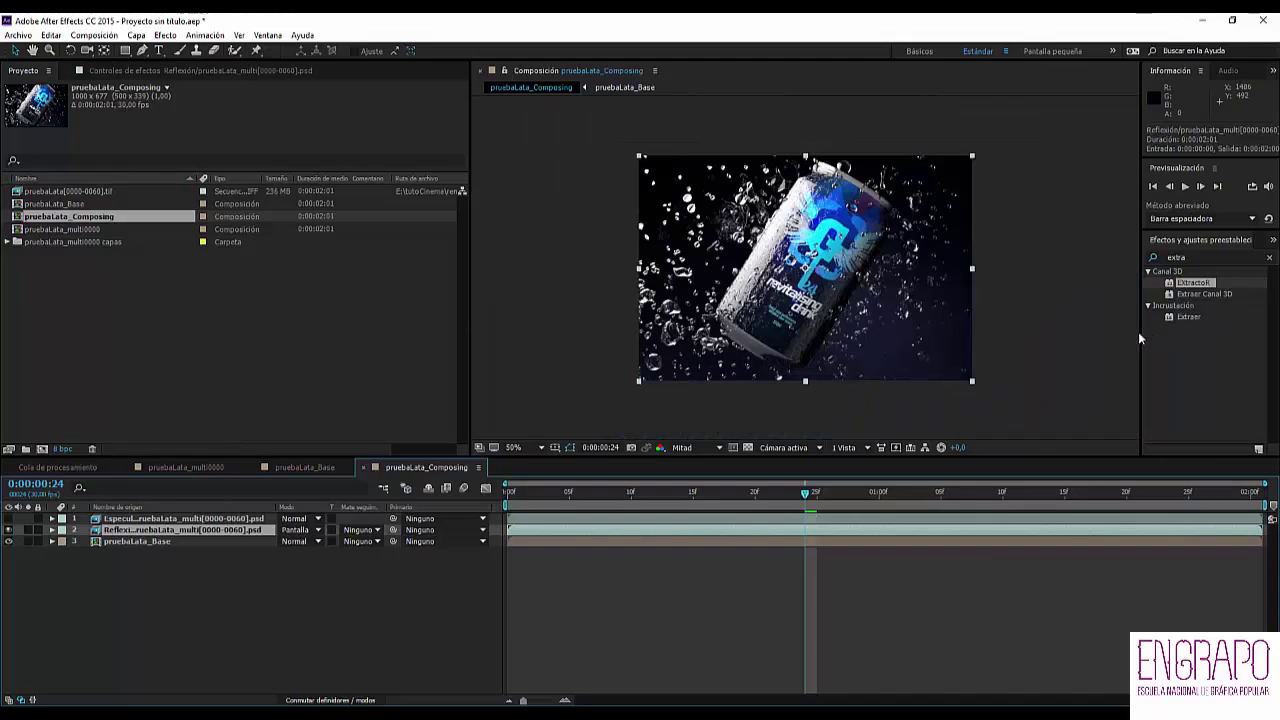
- Clear the effects search and enlarge the effects list in width and height to browse the categories
{"action": "left_click_drag", "start_coordinate": [1138, 331], "coordinate": [1046, 331]}
{"action": "left_click_drag", "start_coordinate": [1114, 256], "coordinate": [1036, 263]}
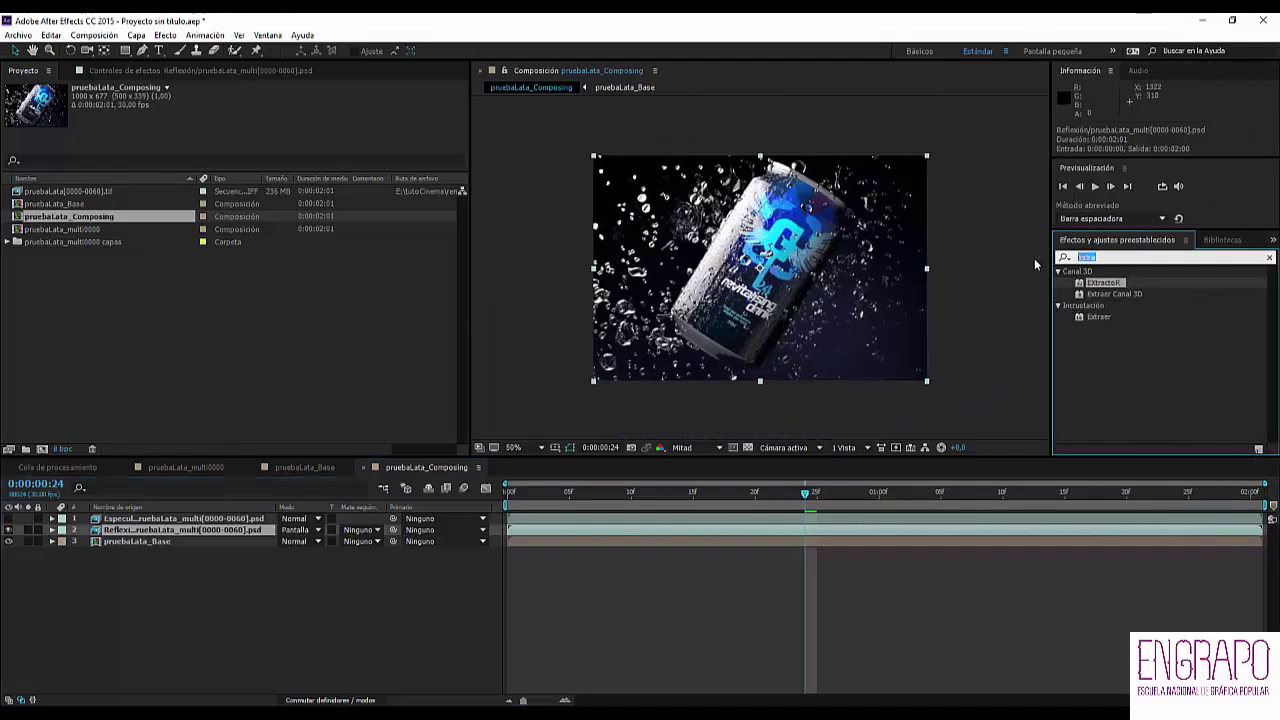
{"action": "key", "text": "BackSpace"}
{"action": "scroll", "coordinate": [1143, 306], "scroll_direction": "down", "scroll_amount": 9}
{"action": "scroll", "coordinate": [1155, 338], "scroll_direction": "down", "scroll_amount": 10}
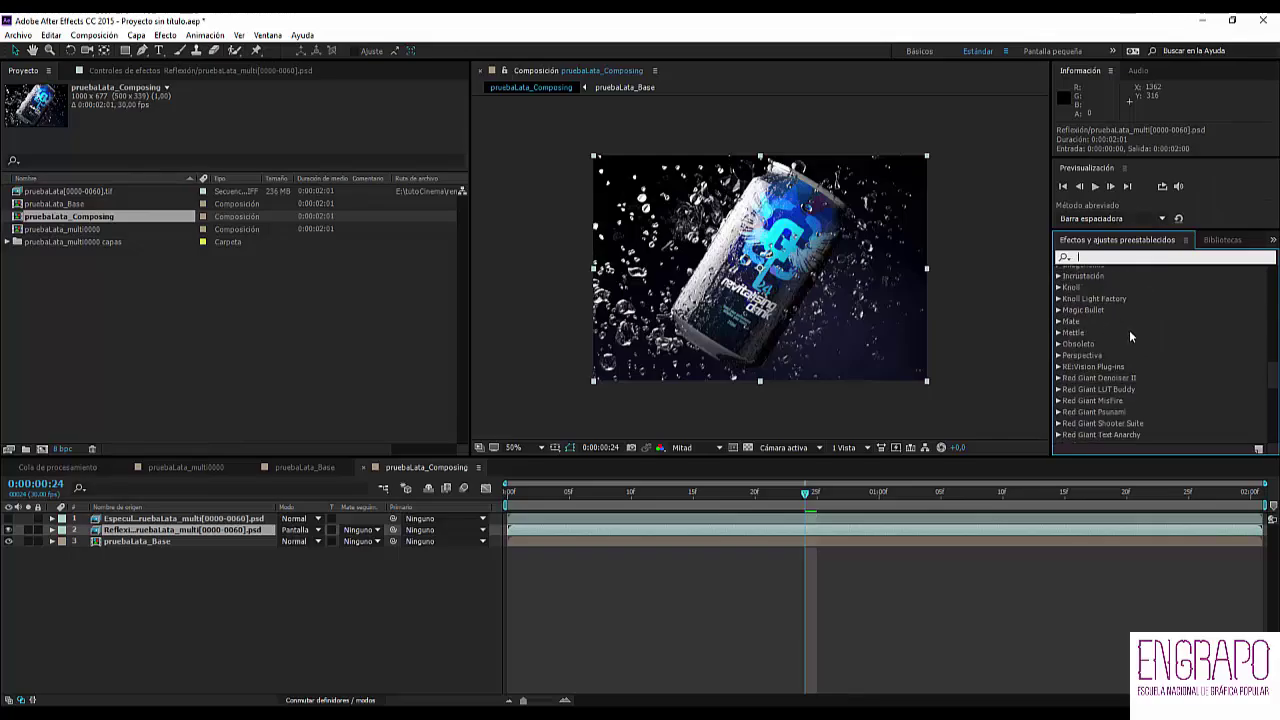
{"action": "scroll", "coordinate": [1110, 390], "scroll_direction": "down", "scroll_amount": 2}
{"action": "left_click_drag", "start_coordinate": [1074, 455], "coordinate": [1074, 506]}
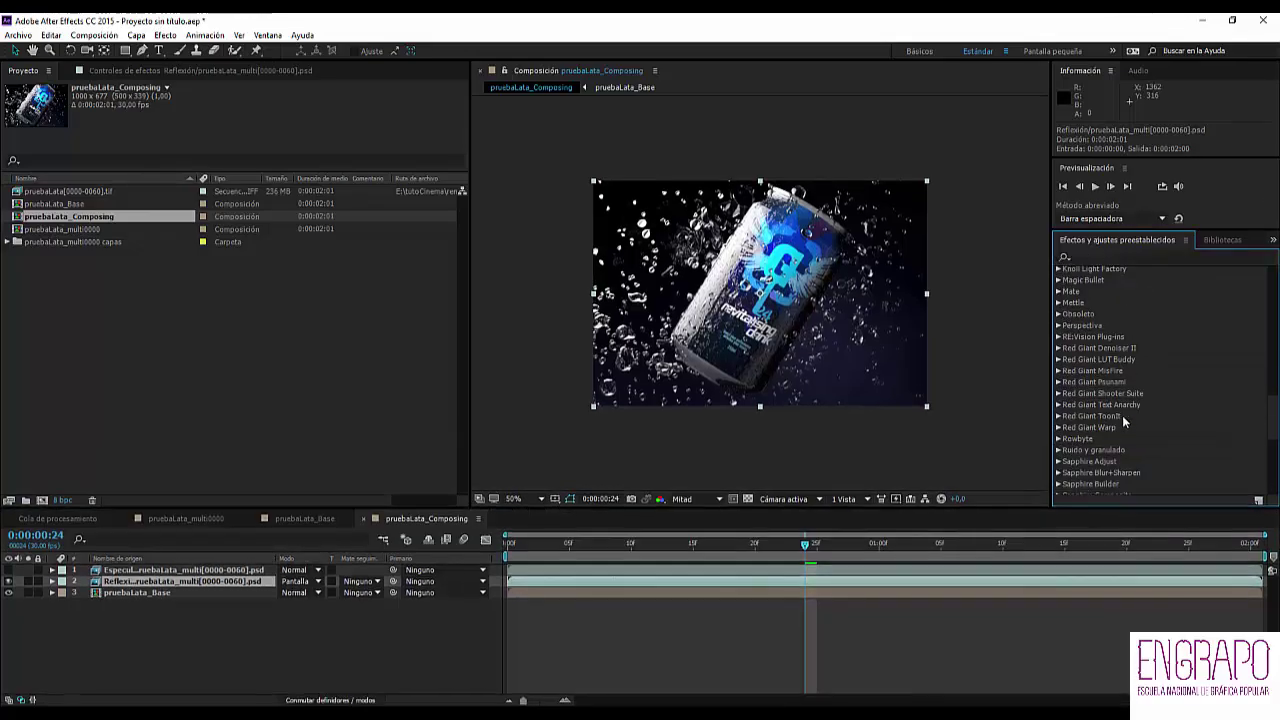
{"action": "type", "text": "gen"}
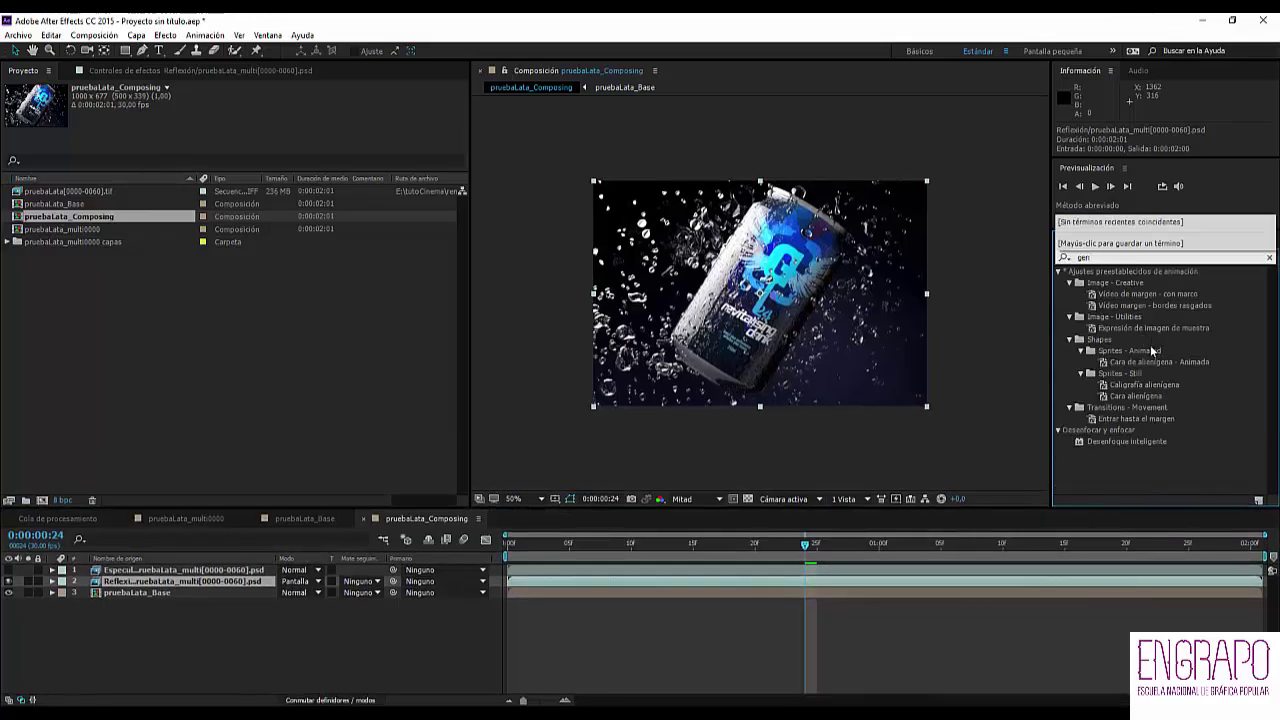
{"action": "key", "text": "BackSpace"}
{"action": "key", "text": "BackSpace"}
- Find the stylizing effects and apply Luz estroboscópica to the Reflexión layer
{"action": "scroll", "coordinate": [1141, 376], "scroll_direction": "down", "scroll_amount": 2}
{"action": "left_click", "coordinate": [1059, 380]}
{"action": "left_click", "coordinate": [1117, 374]}
{"action": "scroll", "coordinate": [1116, 303], "scroll_direction": "down", "scroll_amount": 2}
{"action": "left_click", "coordinate": [1106, 409]}
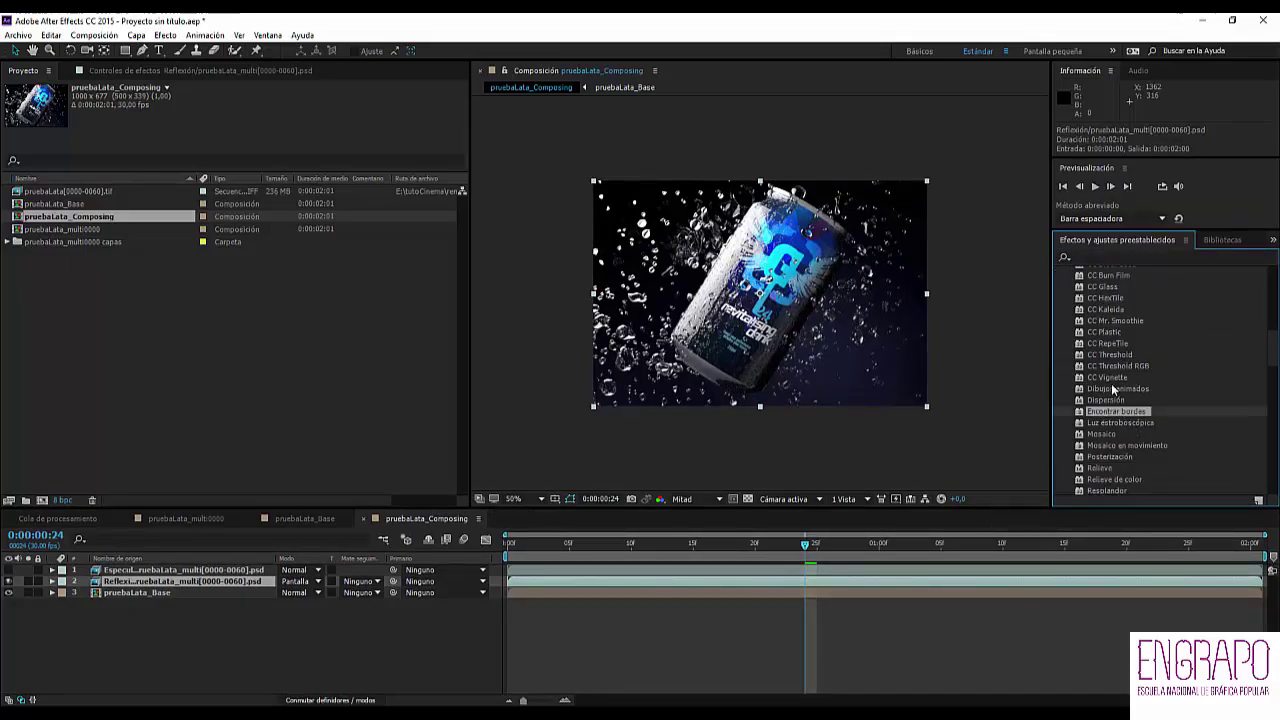
{"action": "scroll", "coordinate": [1108, 400], "scroll_direction": "down", "scroll_amount": 2}
{"action": "double_click", "coordinate": [1109, 394]}
{"action": "scroll", "coordinate": [1120, 399], "scroll_direction": "down", "scroll_amount": 1}
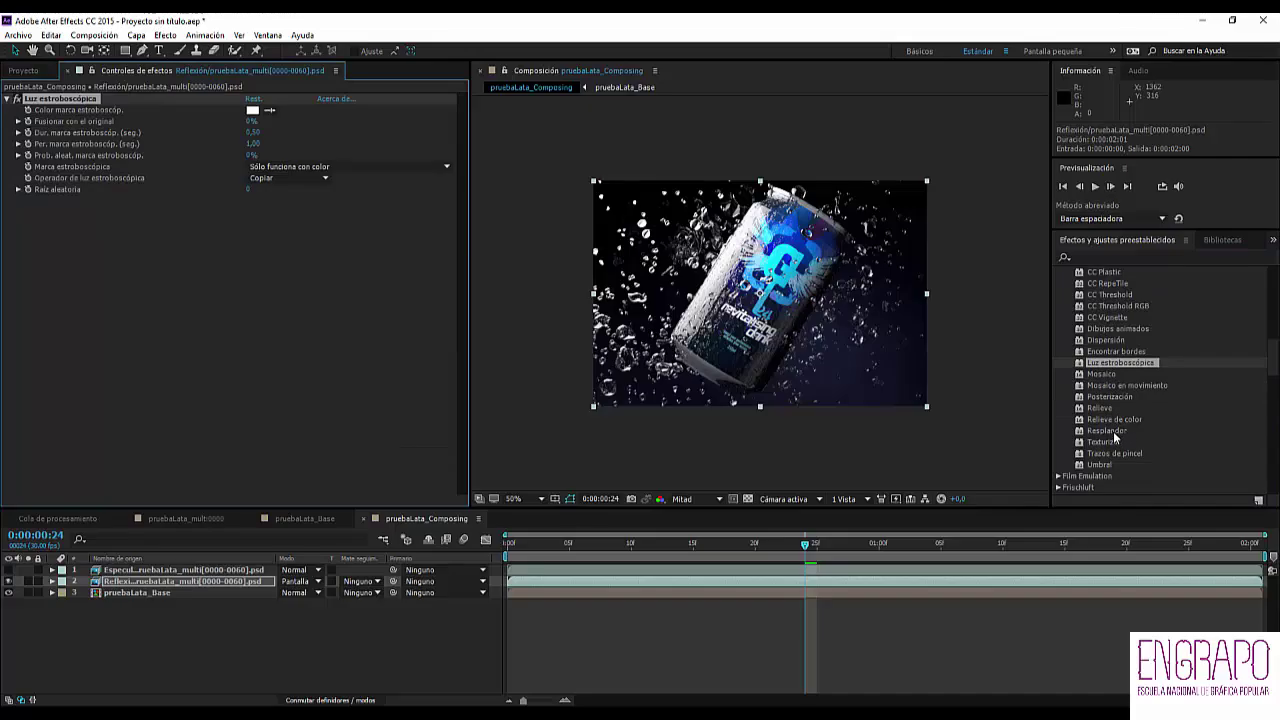
- Apply Resplandor to the Reflexión layer with radius 91, Colores A y B, a cyan Color A and dark Color B sampled from the image, and intensity 2,3
{"action": "double_click", "coordinate": [1108, 430]}
{"action": "key", "text": "slash"}
{"action": "left_click_drag", "start_coordinate": [252, 234], "coordinate": [299, 240]}
{"action": "left_click", "coordinate": [295, 280]}
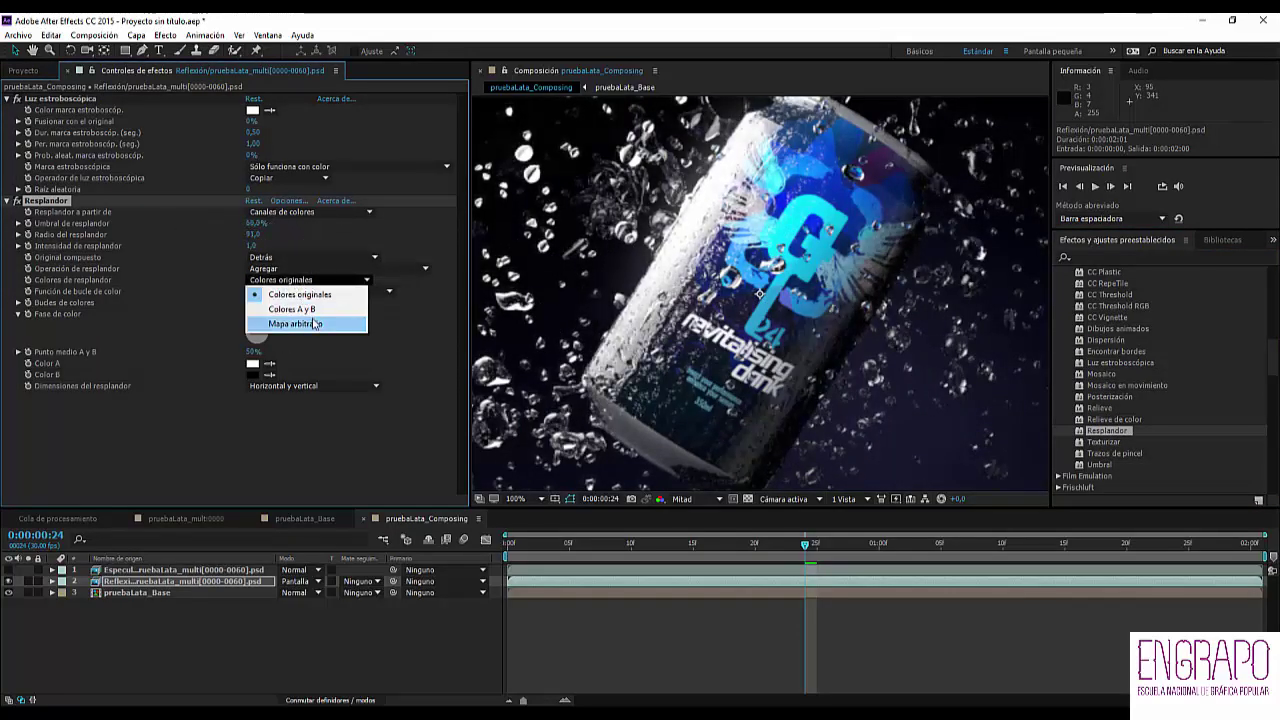
{"action": "left_click", "coordinate": [306, 309]}
{"action": "left_click", "coordinate": [269, 364]}
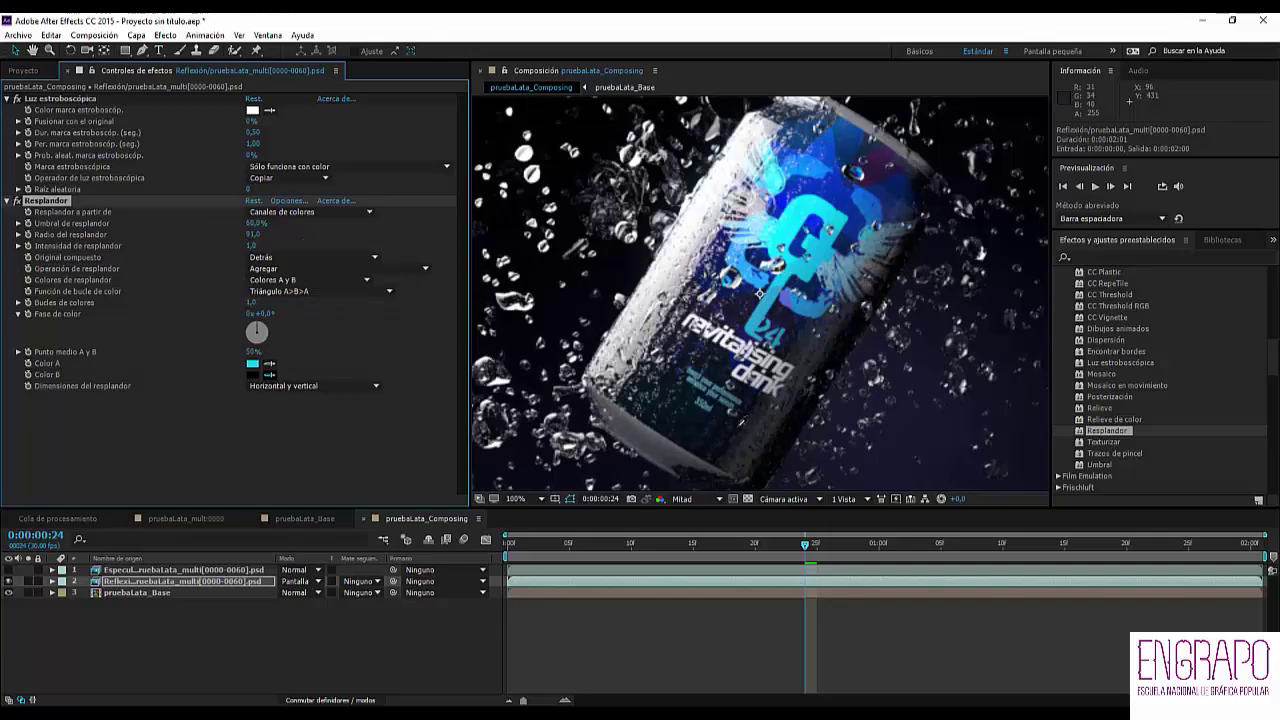
{"action": "left_click_drag", "start_coordinate": [251, 246], "coordinate": [403, 246]}
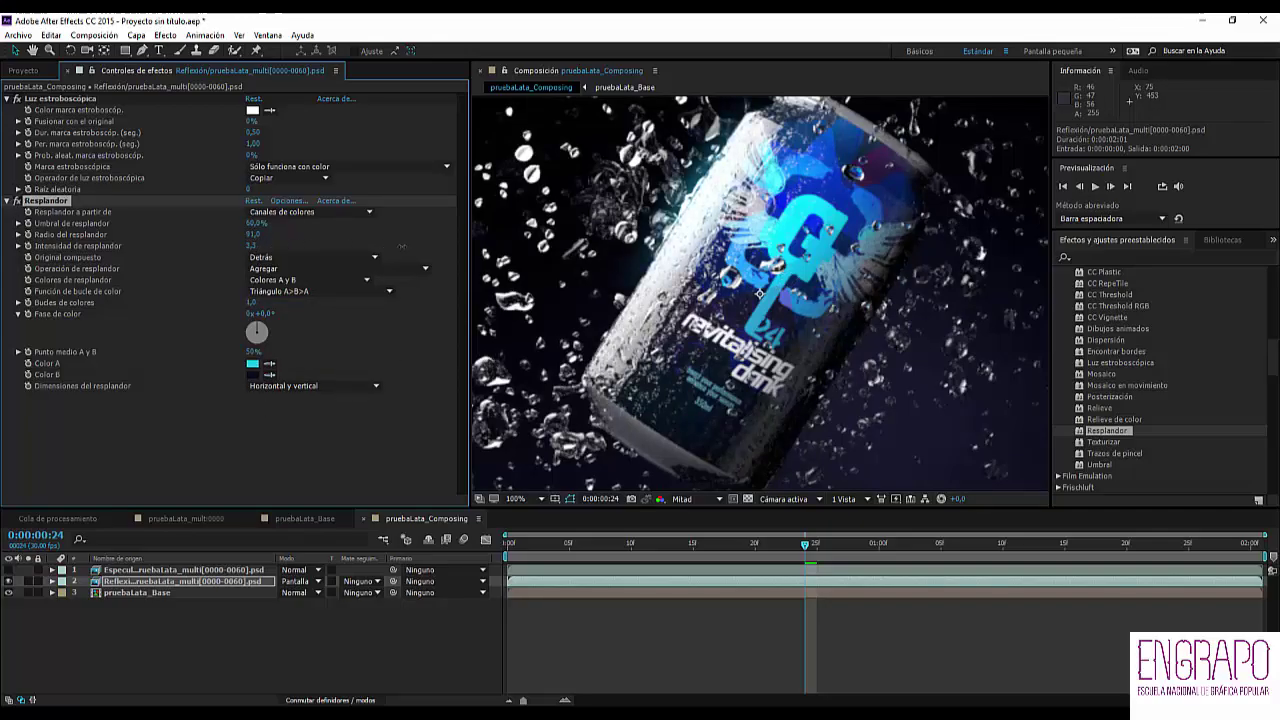
- Move to 0:00:01:14 and disable the Luz estroboscópica effect on the Reflexión layer
{"action": "scroll", "coordinate": [840, 283], "scroll_direction": "down", "scroll_amount": 2}
{"action": "scroll", "coordinate": [840, 283], "scroll_direction": "up", "scroll_amount": 1}
{"action": "left_click_drag", "start_coordinate": [805, 543], "coordinate": [1052, 546]}
{"action": "left_click", "coordinate": [16, 98]}
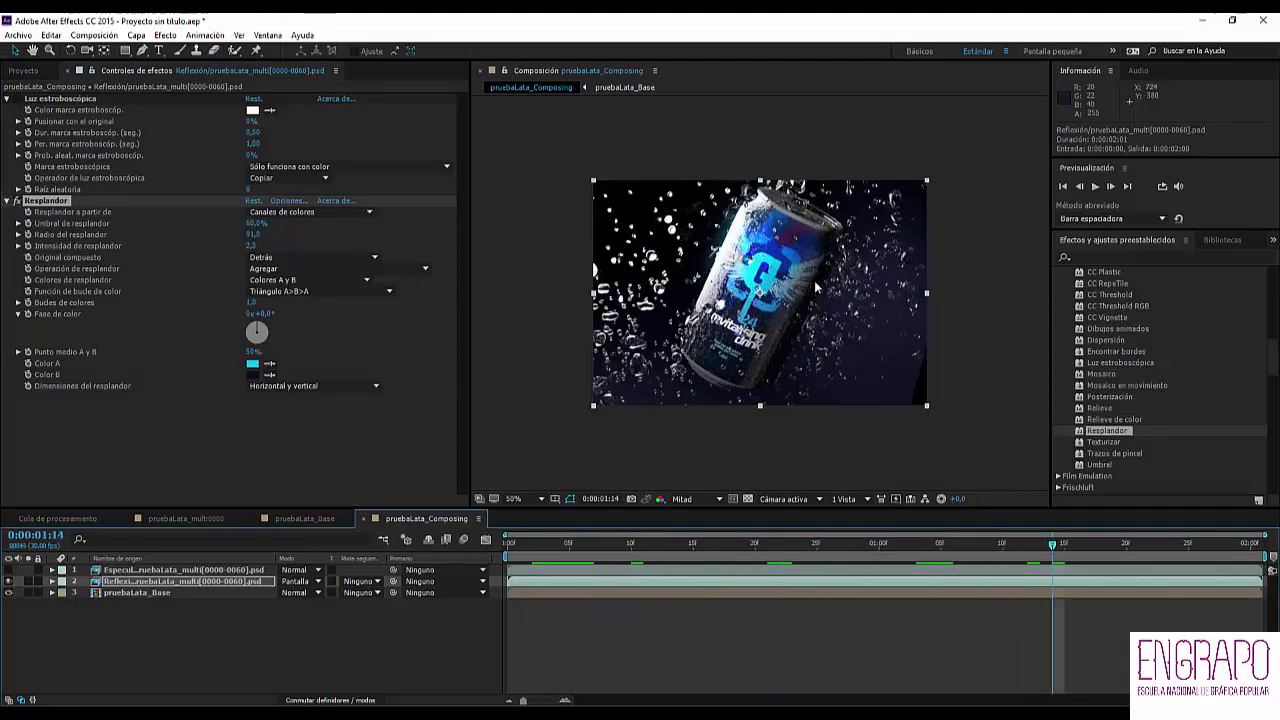
- Compare the can at 0:00:01:14 with the glowing Reflexión layer shown and hidden, up close and in full
{"action": "scroll", "coordinate": [748, 240], "scroll_direction": "up", "scroll_amount": 2}
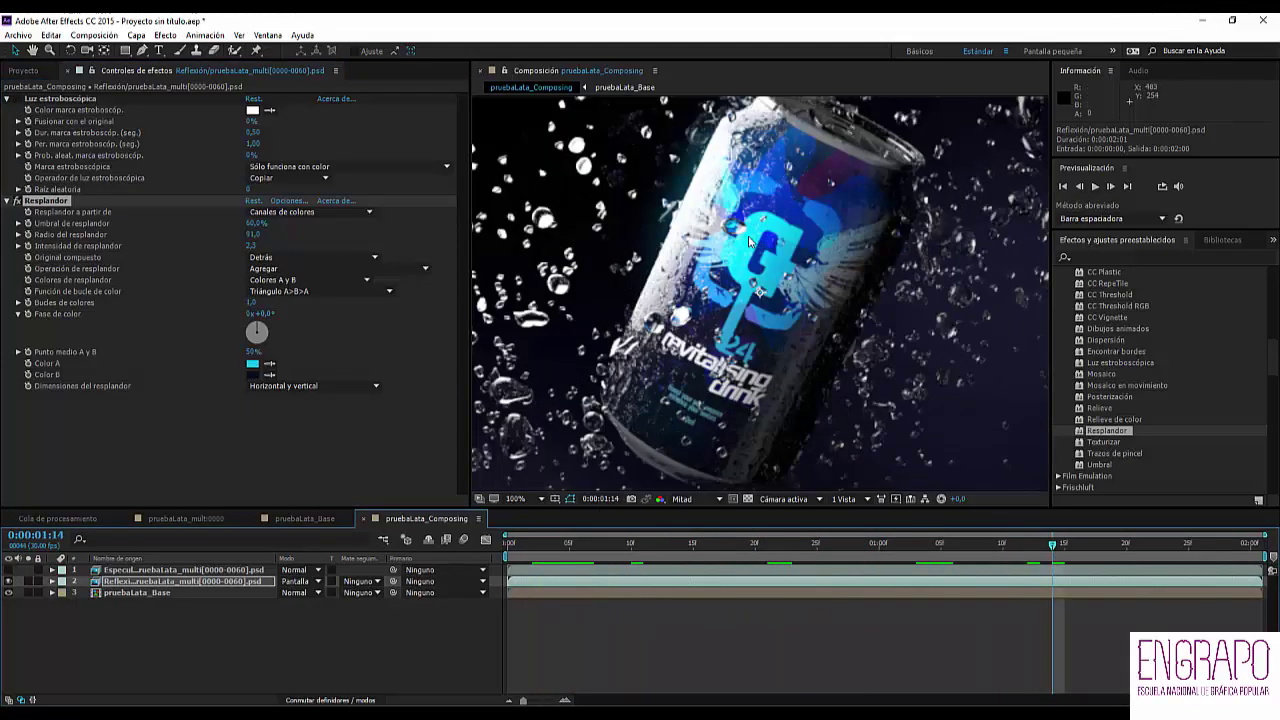
{"action": "left_click", "coordinate": [9, 581]}
{"action": "left_click", "coordinate": [9, 581]}
{"action": "left_click", "coordinate": [9, 581]}
{"action": "left_click", "coordinate": [9, 581]}
{"action": "scroll", "coordinate": [690, 405], "scroll_direction": "down", "scroll_amount": 2}
{"action": "scroll", "coordinate": [710, 405], "scroll_direction": "up", "scroll_amount": 2}
{"action": "scroll", "coordinate": [714, 430], "scroll_direction": "down", "scroll_amount": 2}
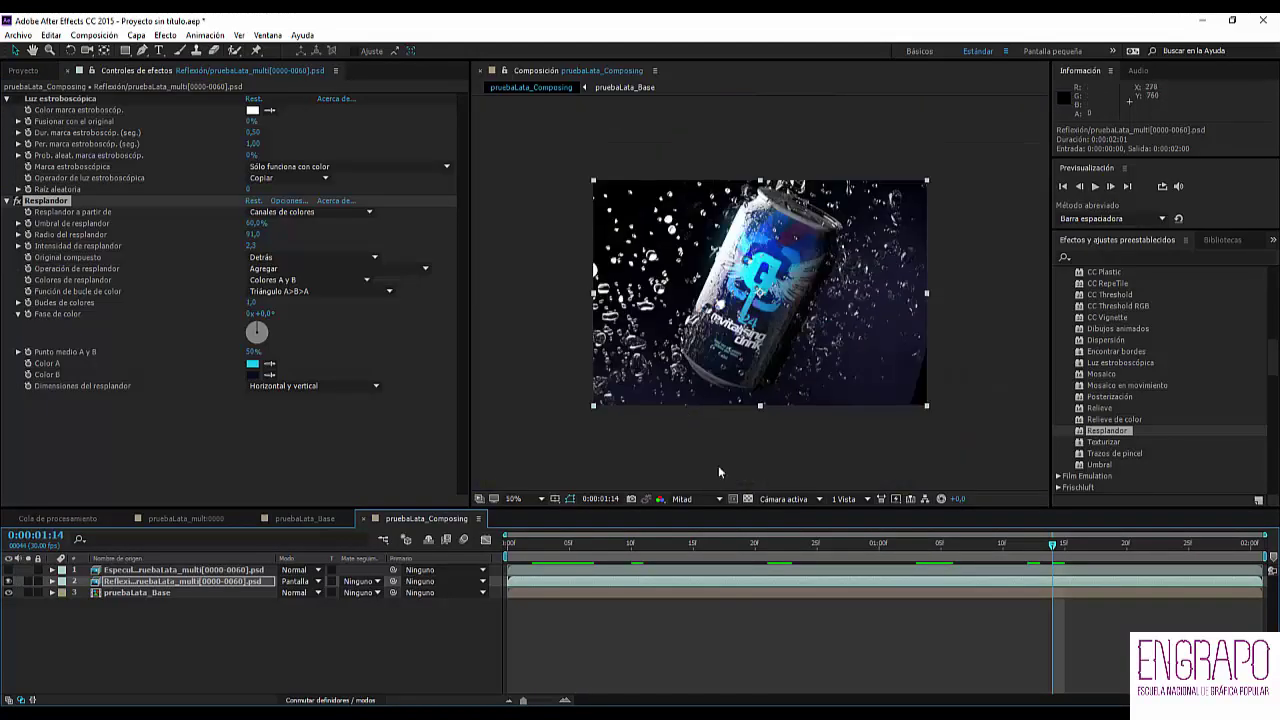
- Preview the animation and compare the frame at 0:00:01:06 with the Reflexión layer shown and hidden
{"action": "key", "text": "space"}
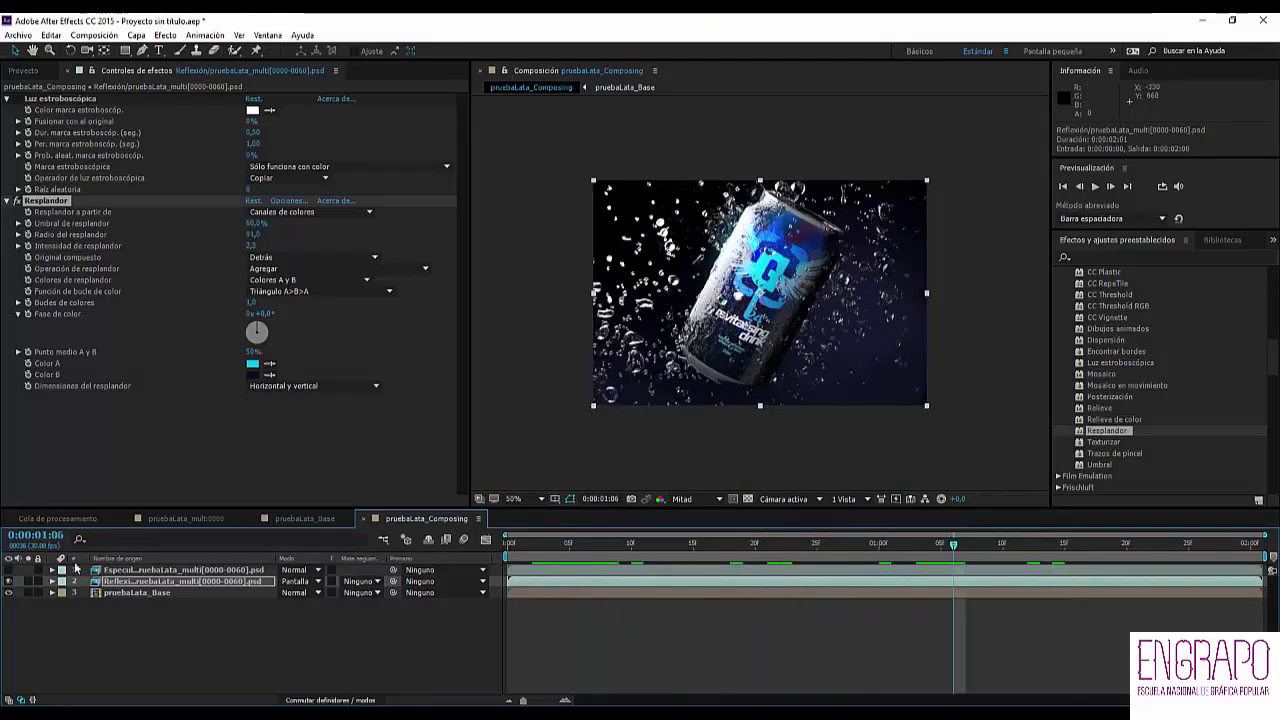
{"action": "left_click", "coordinate": [8, 581]}
{"action": "left_click", "coordinate": [8, 581]}
{"action": "left_click", "coordinate": [8, 581]}
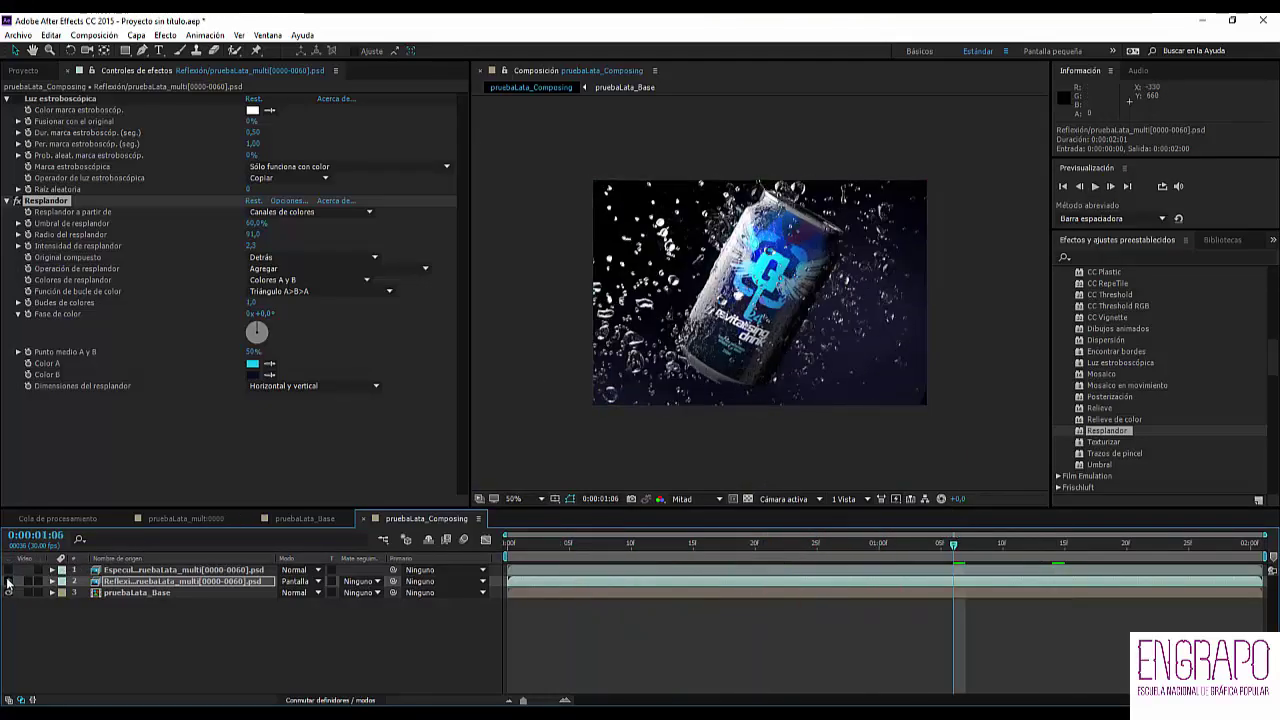
{"action": "left_click", "coordinate": [8, 581]}
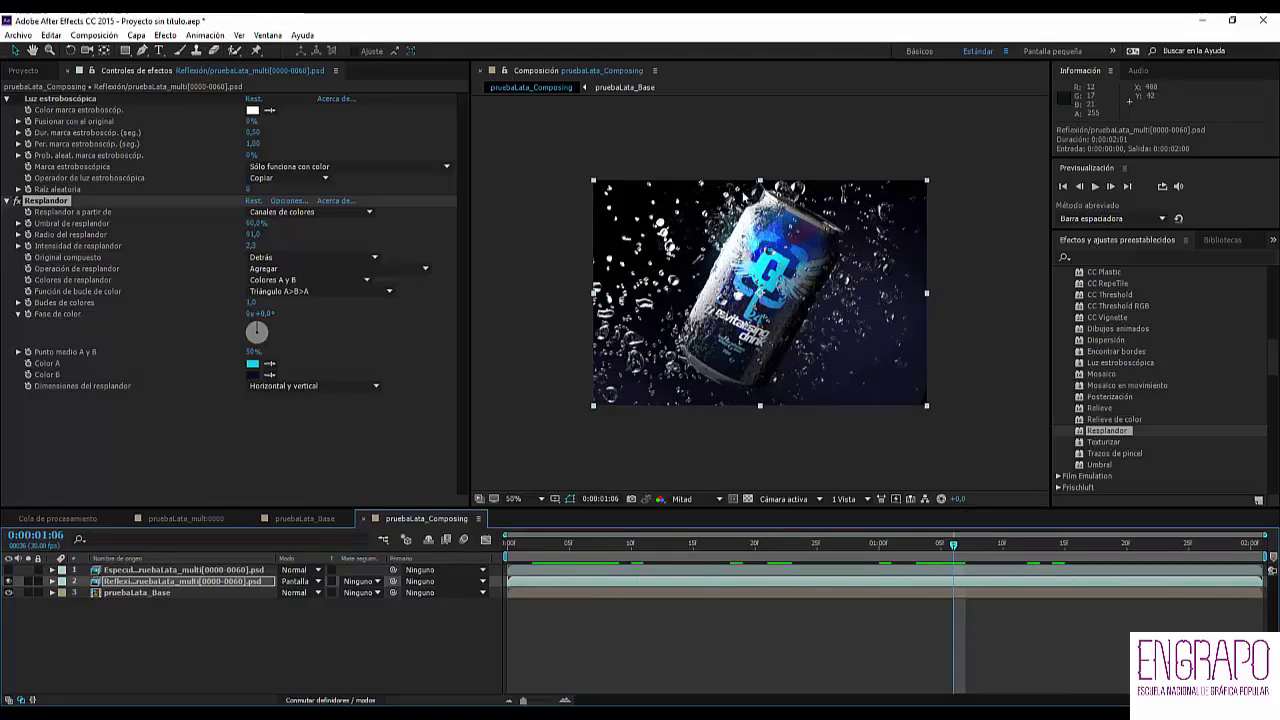
{"action": "scroll", "coordinate": [720, 265], "scroll_direction": "up", "scroll_amount": 2}
{"action": "scroll", "coordinate": [716, 378], "scroll_direction": "down", "scroll_amount": 2}
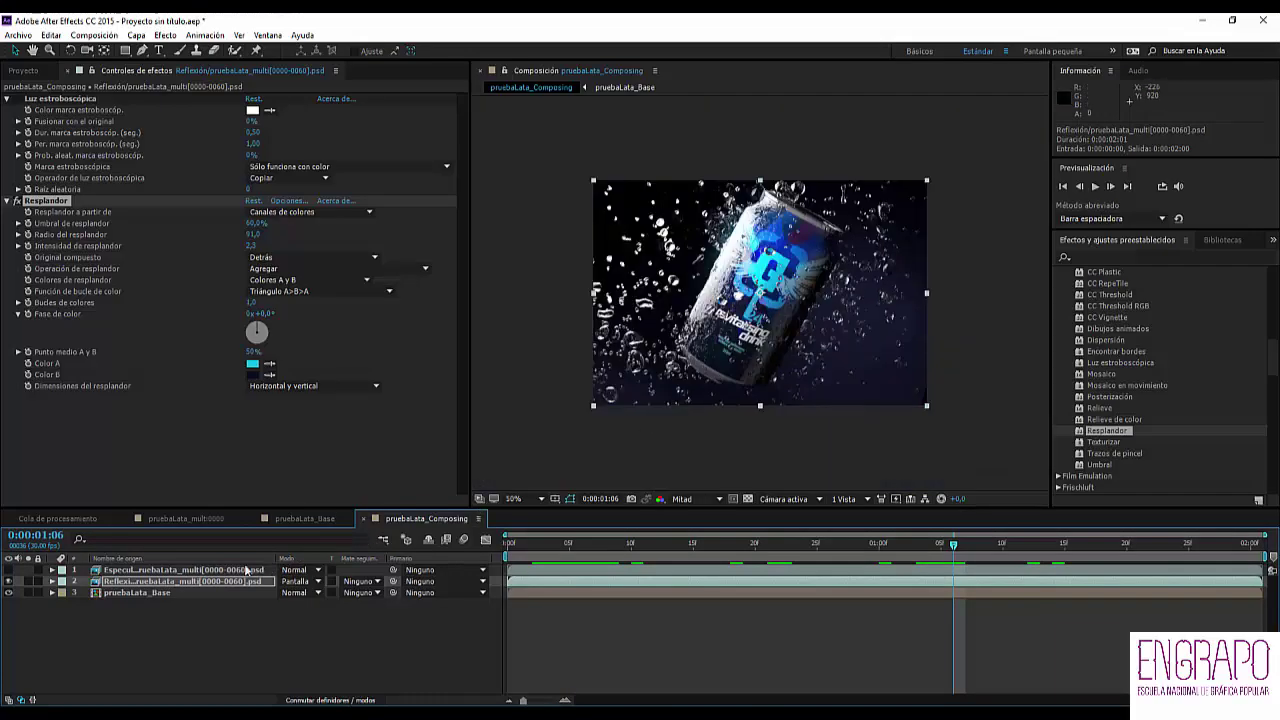
- Draw a closed five-point Pen mask on the Reflexión layer, running diagonally along the can and enclosing the dark side of the frame
{"action": "left_click", "coordinate": [210, 584]}
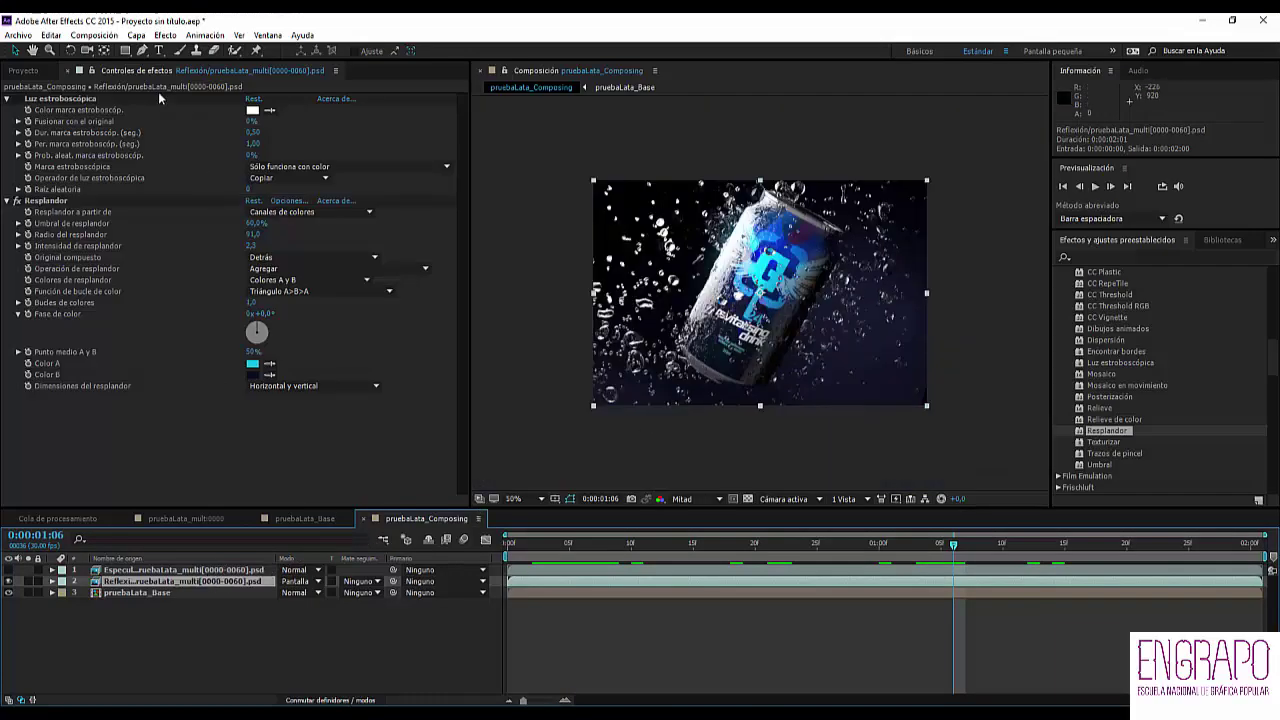
{"action": "left_click", "coordinate": [872, 171]}
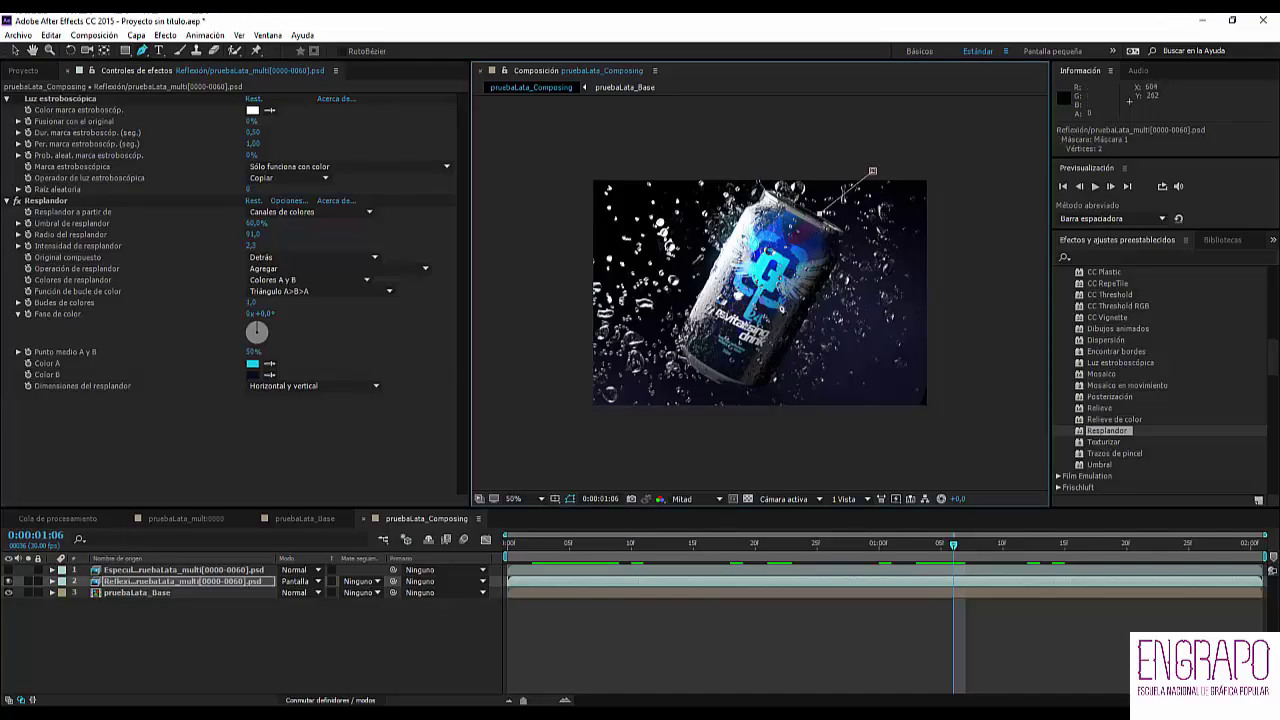
{"action": "left_click", "coordinate": [699, 420]}
{"action": "left_click", "coordinate": [952, 437]}
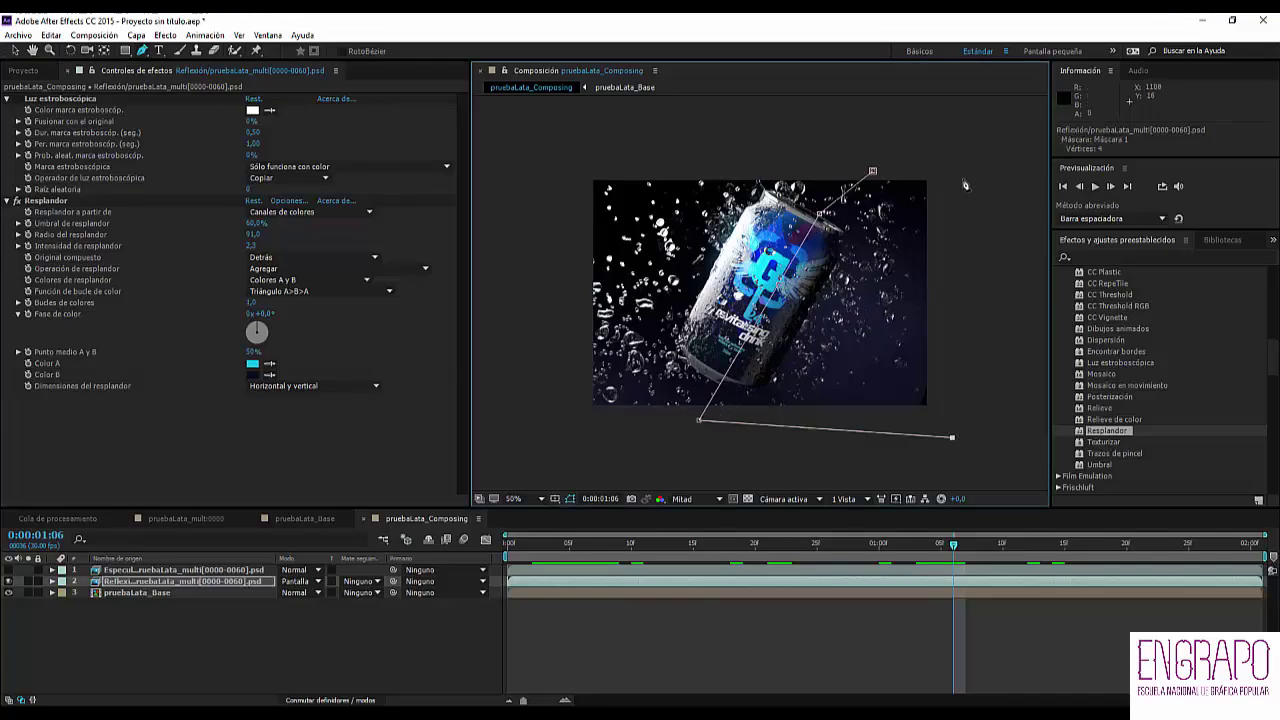
{"action": "left_click", "coordinate": [962, 164]}
{"action": "left_click", "coordinate": [872, 171]}
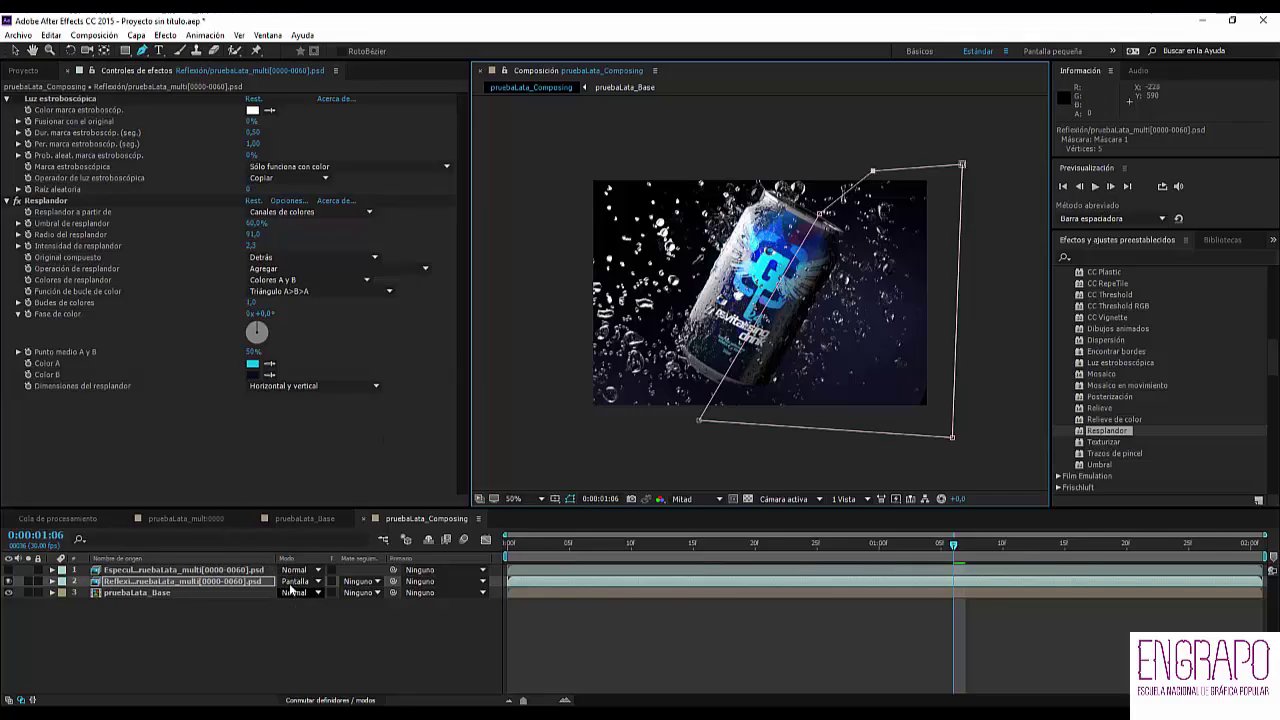
- Set the Reflexión layer's mask mode to Restar and display all of the mask's properties
{"action": "left_click", "coordinate": [340, 700]}
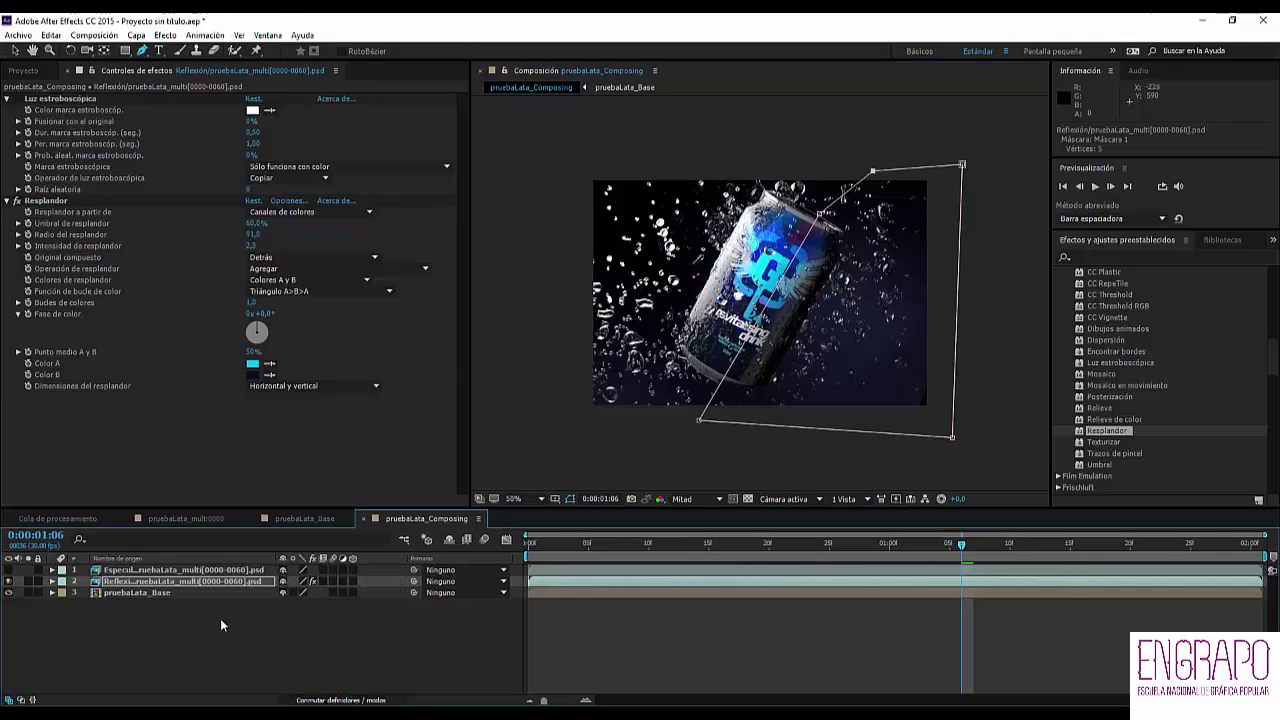
{"action": "left_click", "coordinate": [198, 581]}
{"action": "key", "text": "m"}
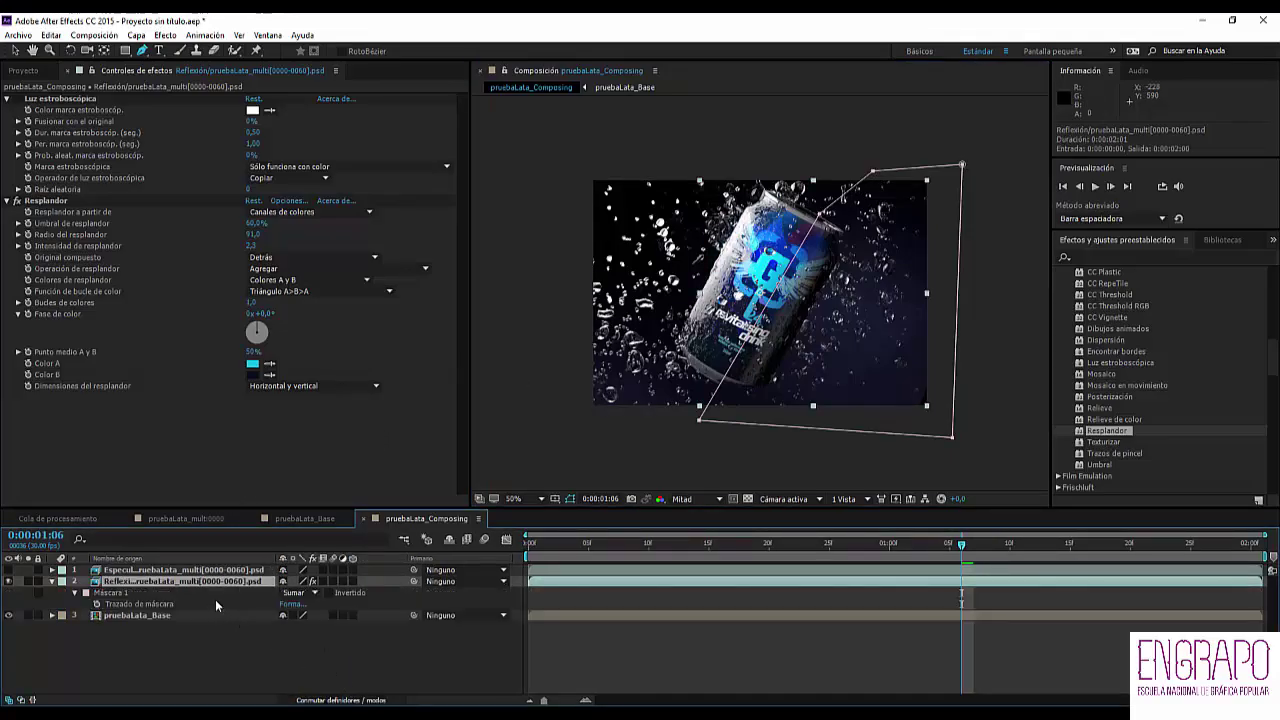
{"action": "left_click", "coordinate": [296, 592]}
{"action": "left_click", "coordinate": [298, 638]}
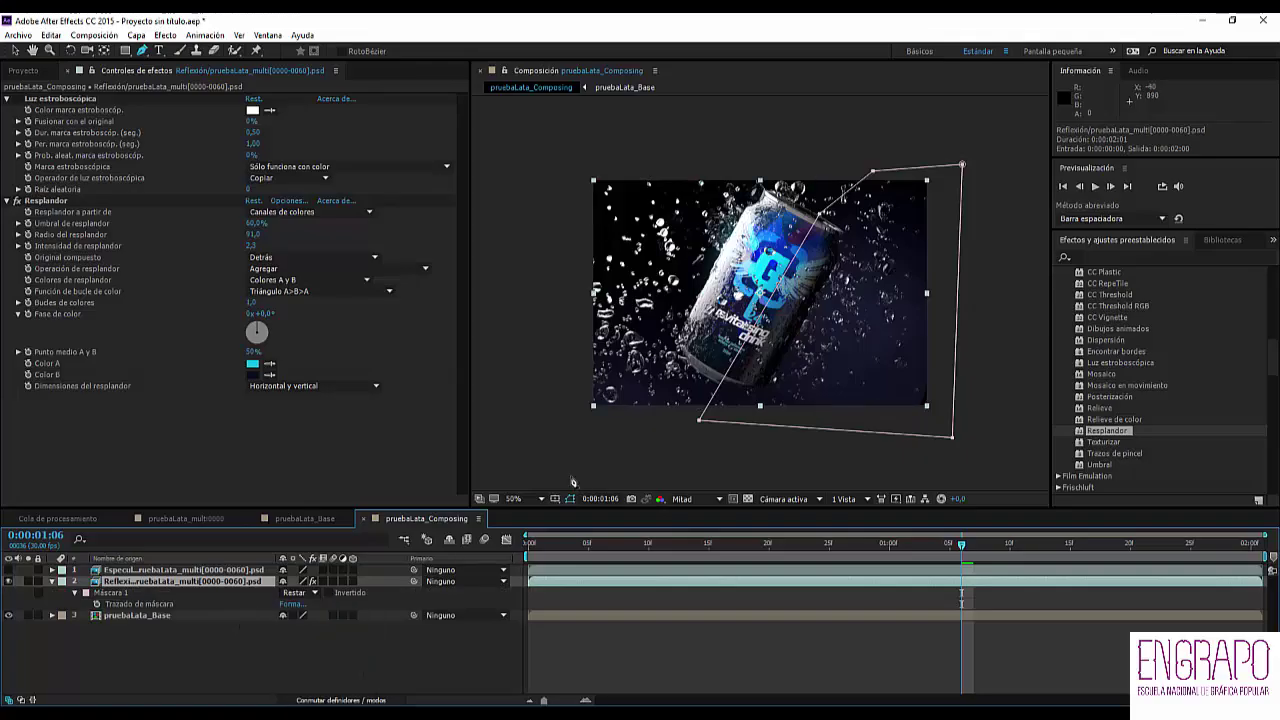
{"action": "key", "text": "m"}
{"action": "key", "text": "m"}
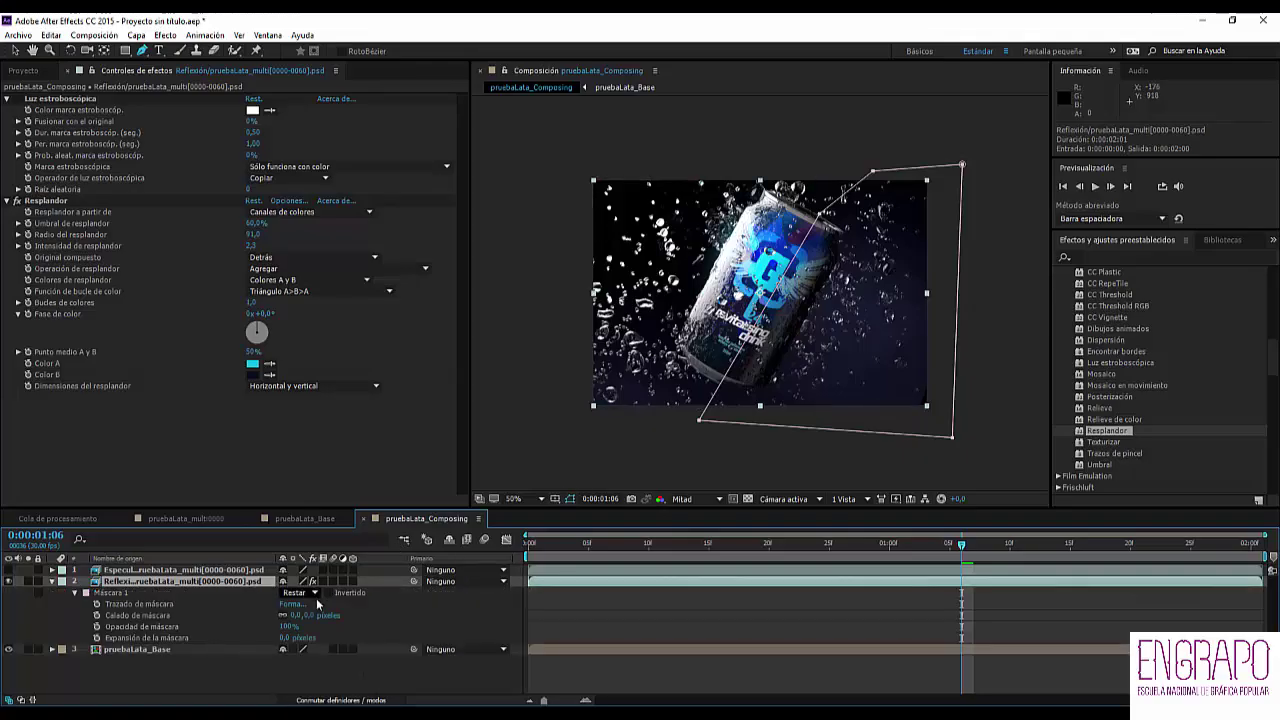
- Set the feather of the Reflexión layer's mask to 105 pixels and deselect the layer
{"action": "left_click_drag", "start_coordinate": [309, 618], "coordinate": [518, 456]}
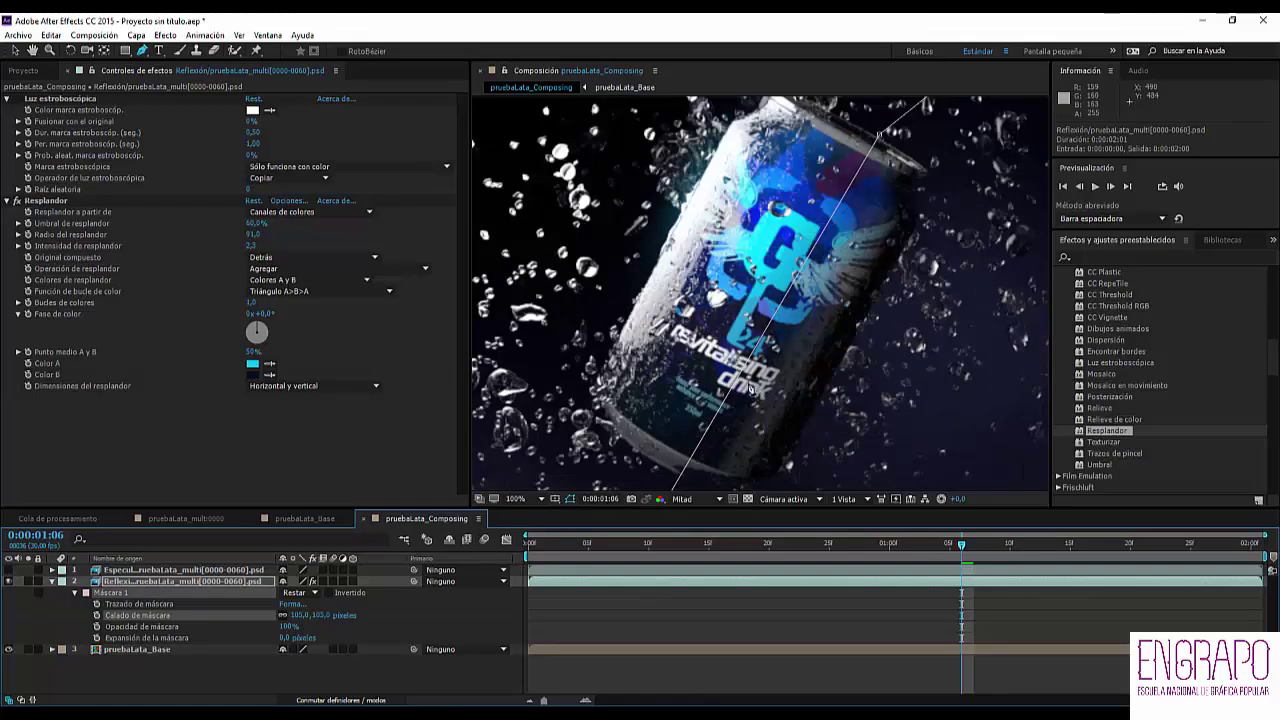
{"action": "key", "text": "v"}
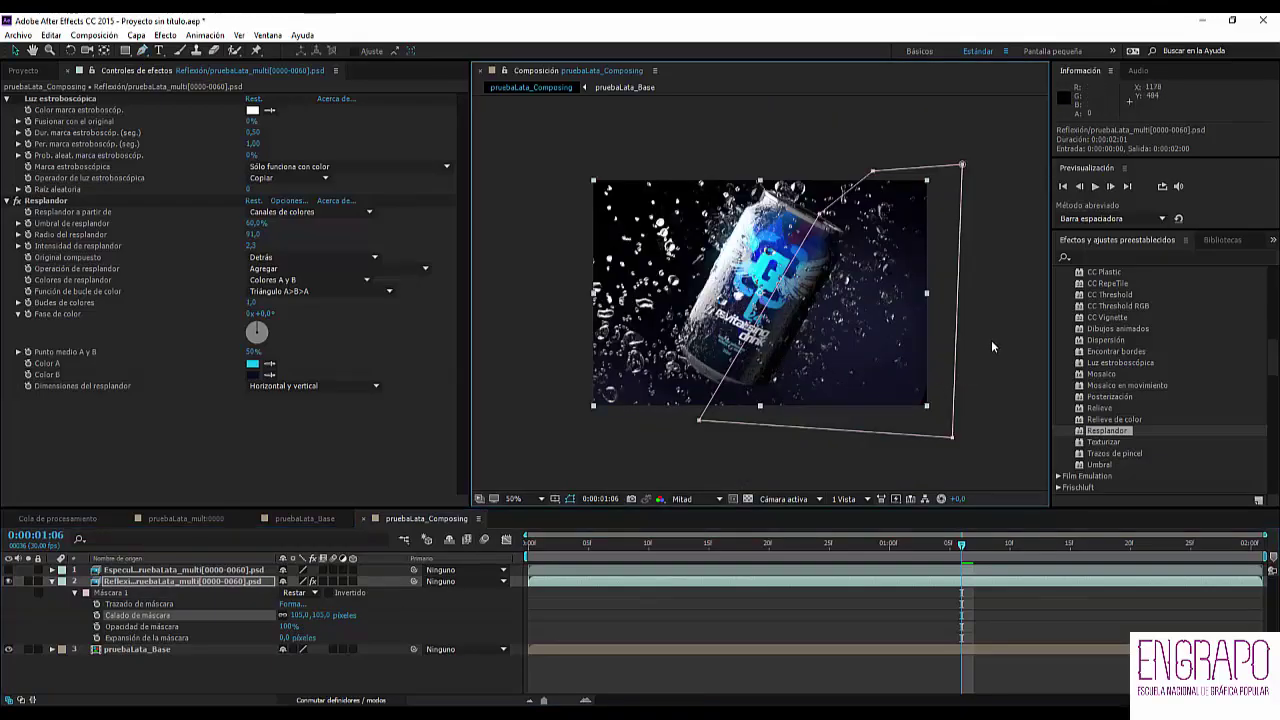
{"action": "left_click", "coordinate": [991, 340]}
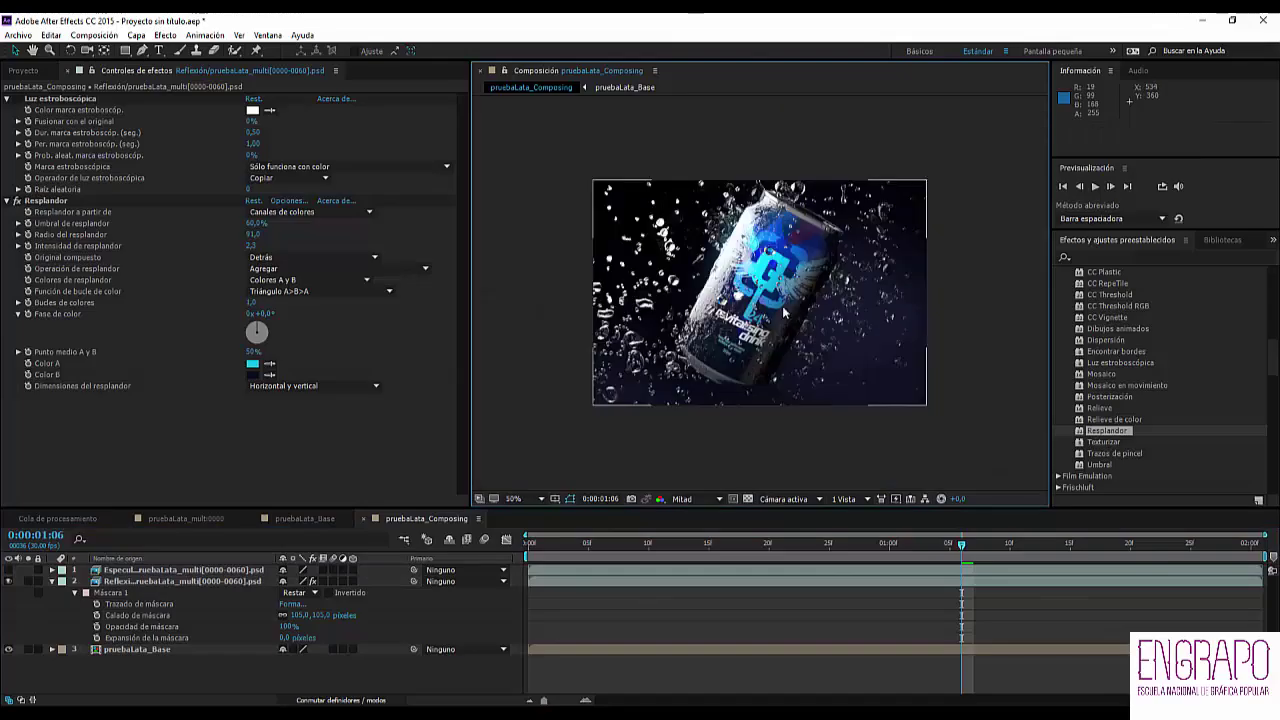
- Compare the frame with the Reflexión layer hidden and shown, preview the animation, and examine the can up close at 0:00:00:13
{"action": "left_click", "coordinate": [9, 581]}
{"action": "left_click", "coordinate": [9, 581]}
{"action": "left_click", "coordinate": [8, 581]}
{"action": "left_click", "coordinate": [8, 581]}
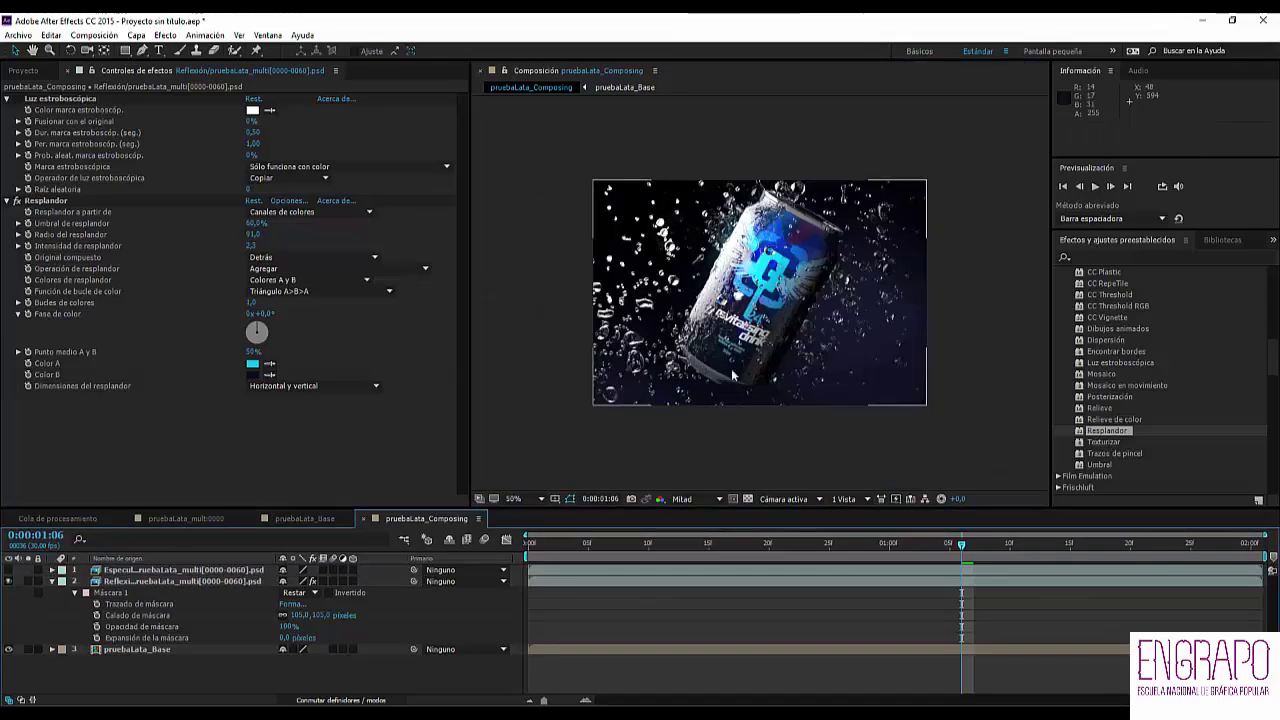
{"action": "left_click", "coordinate": [1014, 364]}
{"action": "key", "text": "space"}
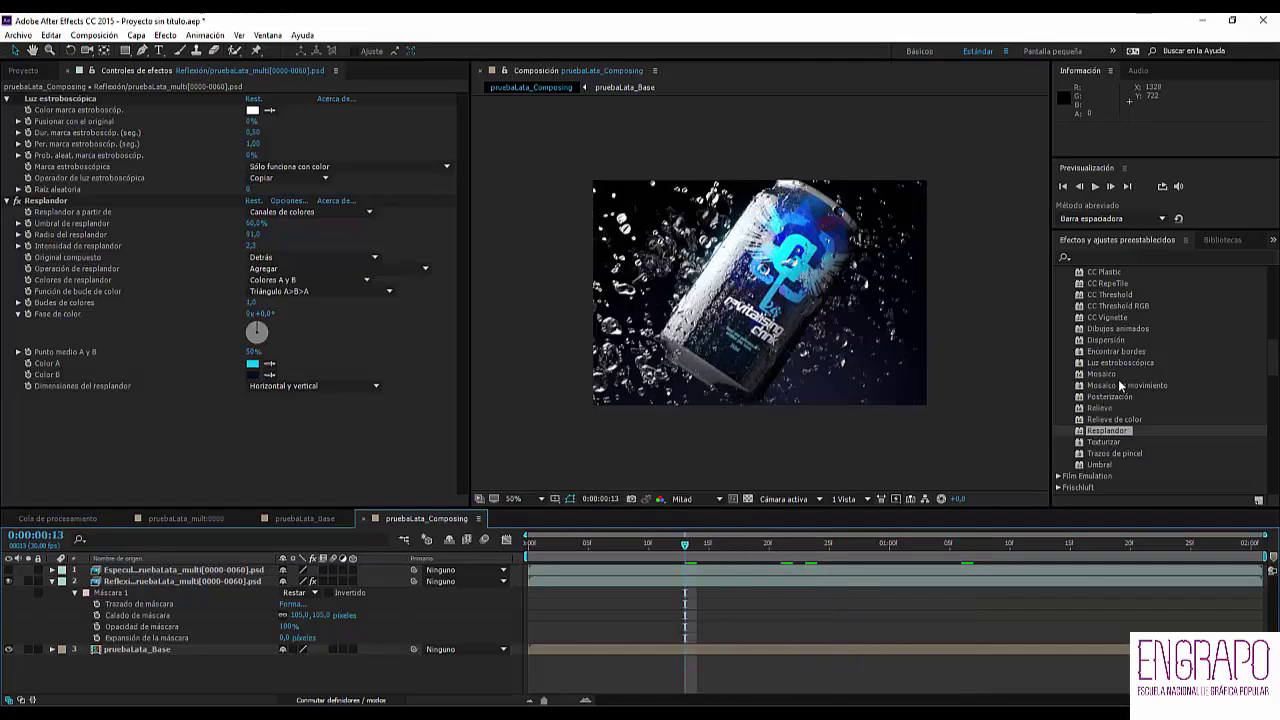
{"action": "scroll", "coordinate": [1120, 385], "scroll_direction": "down", "scroll_amount": 3}
{"action": "scroll", "coordinate": [698, 220], "scroll_direction": "up", "scroll_amount": 2}
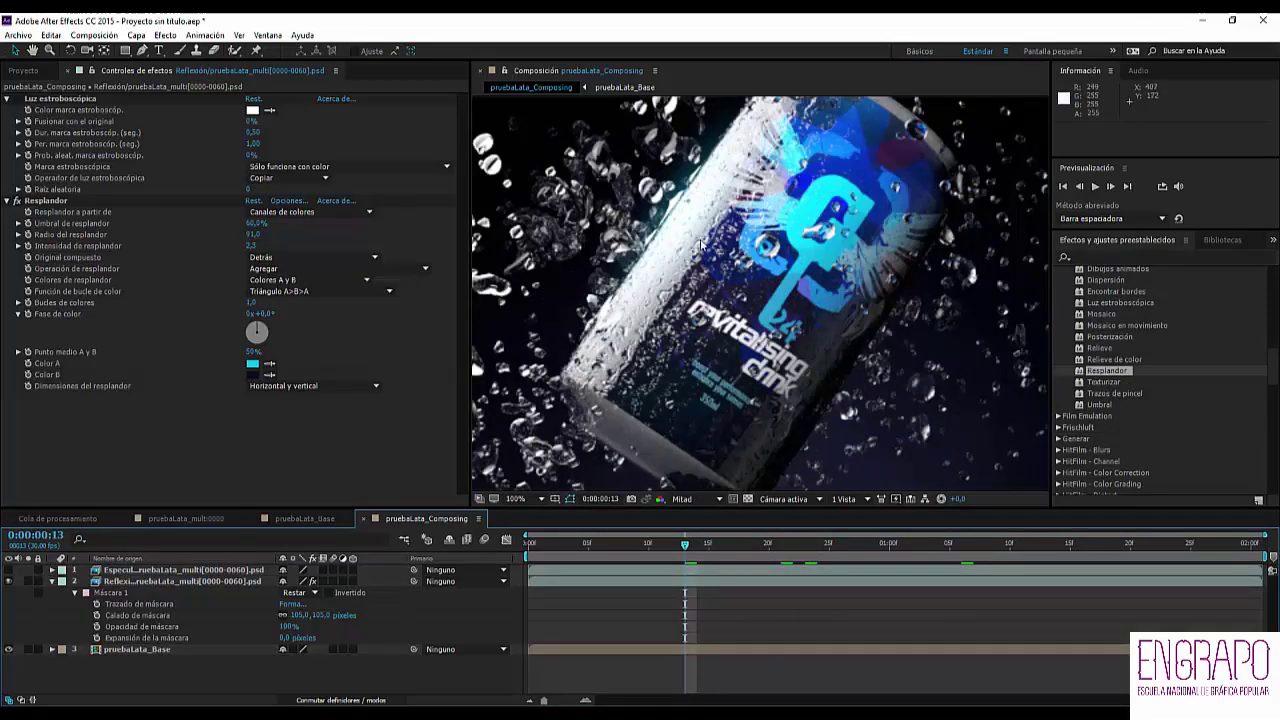
- Apply Desplazamiento turbulento to the Reflexión layer with Nivel 9 and Tamaño 13
{"action": "left_click", "coordinate": [128, 582]}
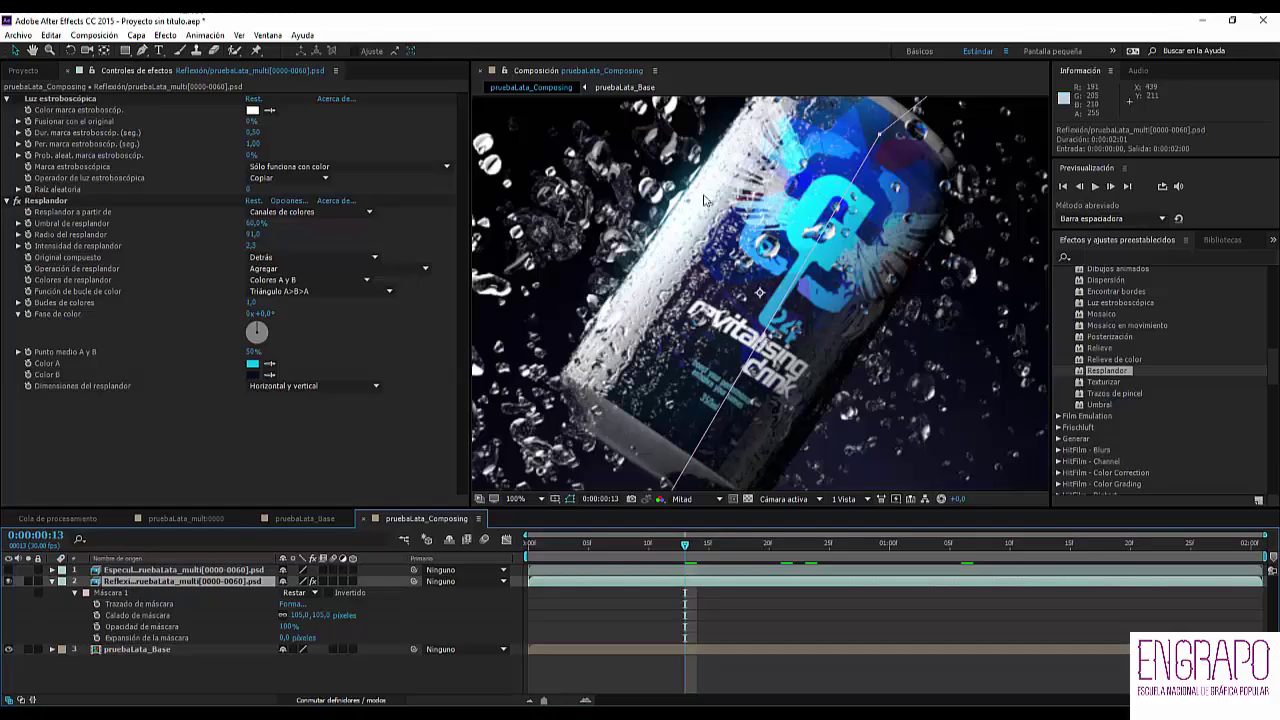
{"action": "scroll", "coordinate": [686, 293], "scroll_direction": "up", "scroll_amount": 2}
{"action": "scroll", "coordinate": [677, 287], "scroll_direction": "down", "scroll_amount": 2}
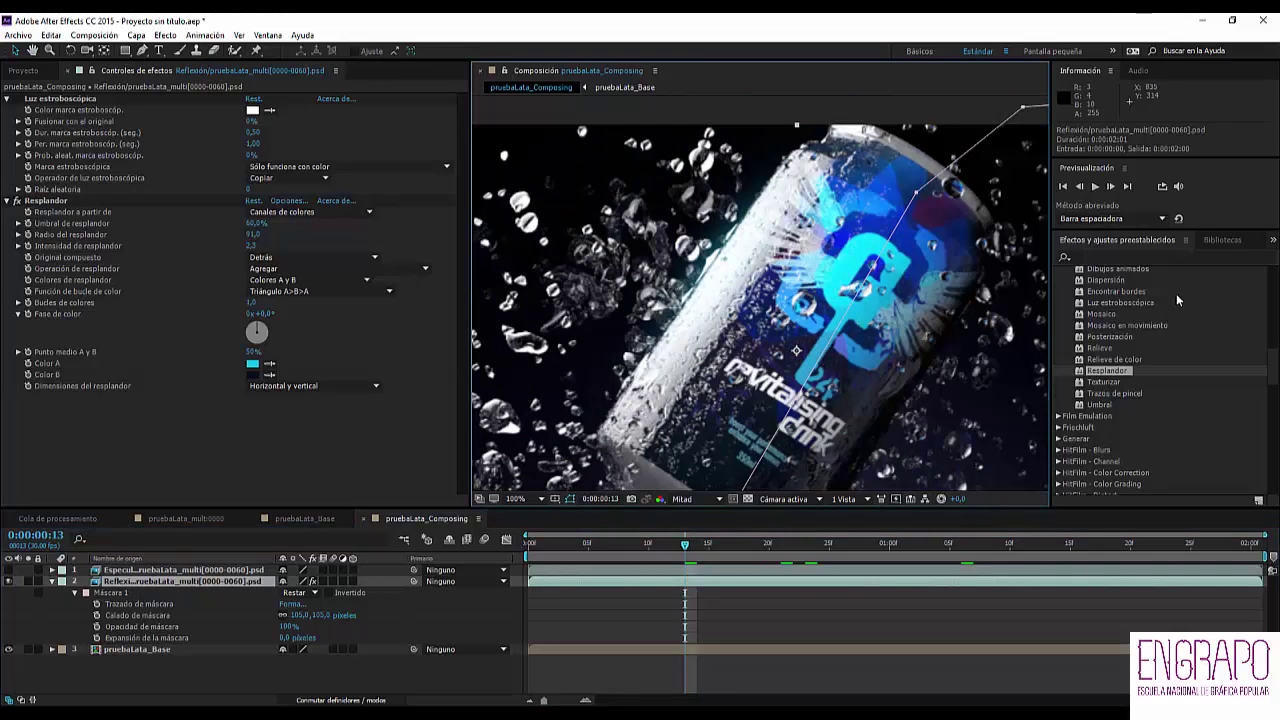
{"action": "left_click", "coordinate": [1117, 257]}
{"action": "type", "text": "turbu"}
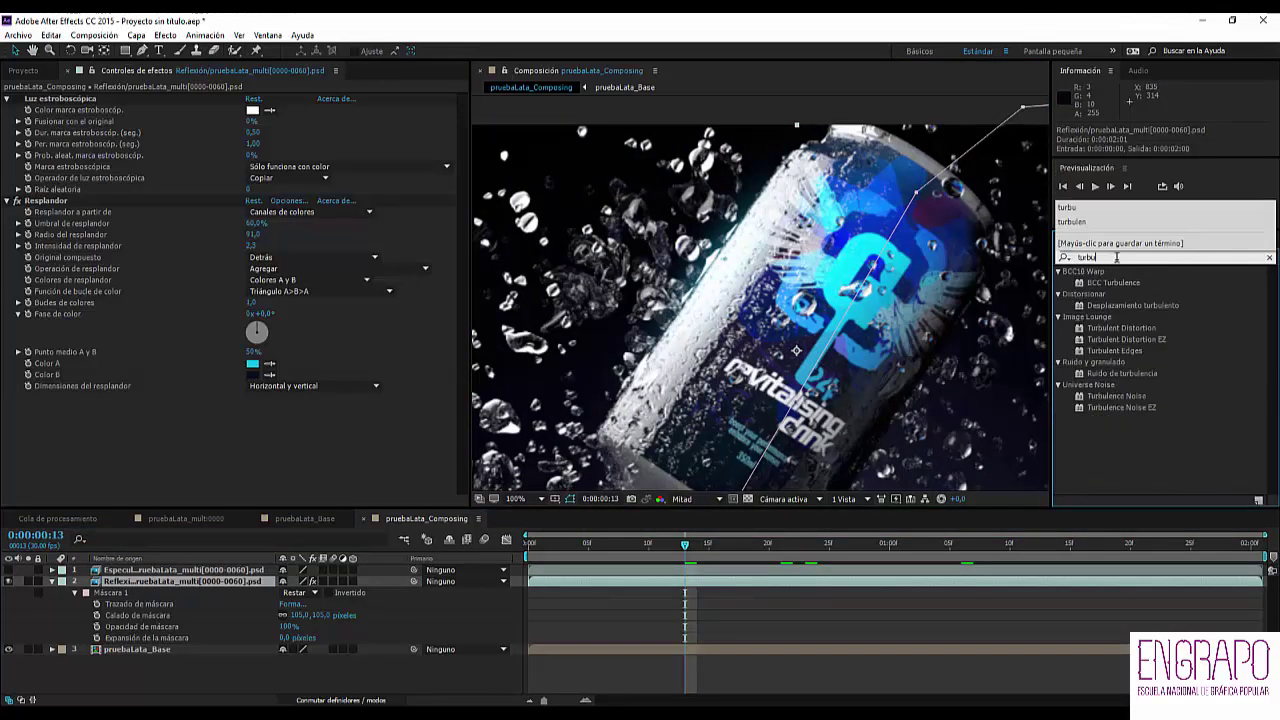
{"action": "double_click", "coordinate": [1133, 305]}
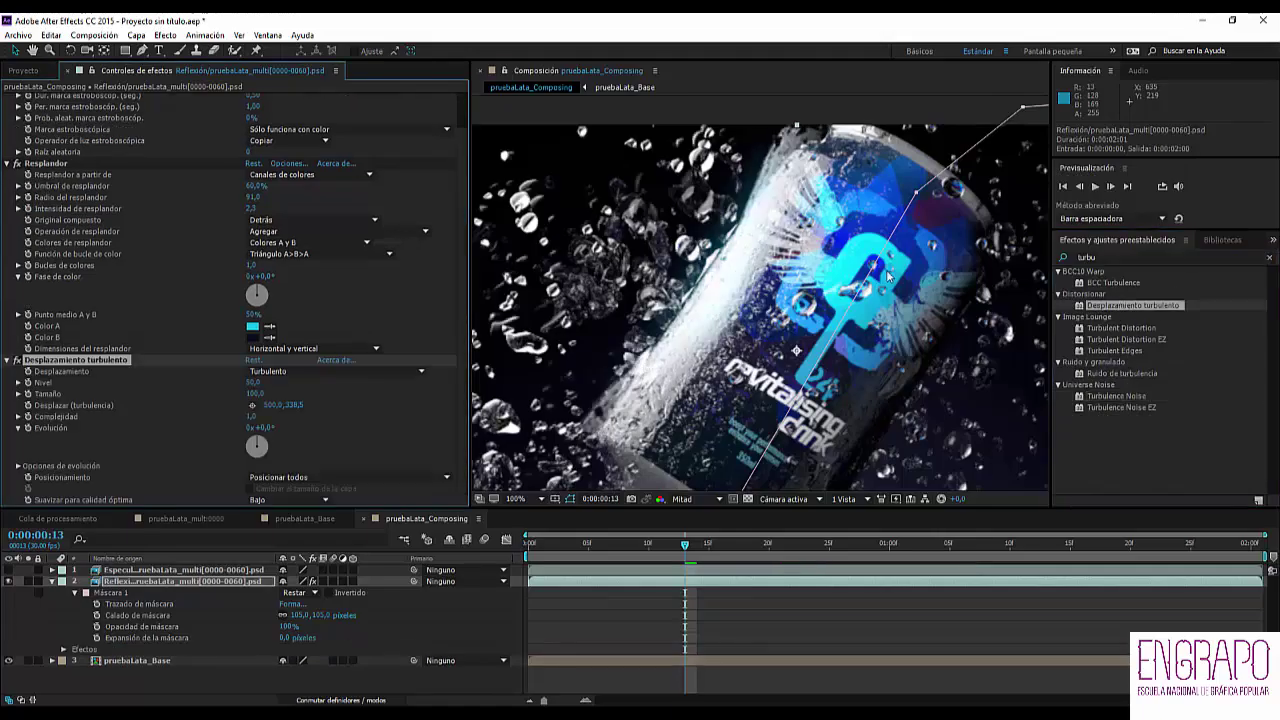
{"action": "left_click_drag", "start_coordinate": [256, 384], "coordinate": [141, 397]}
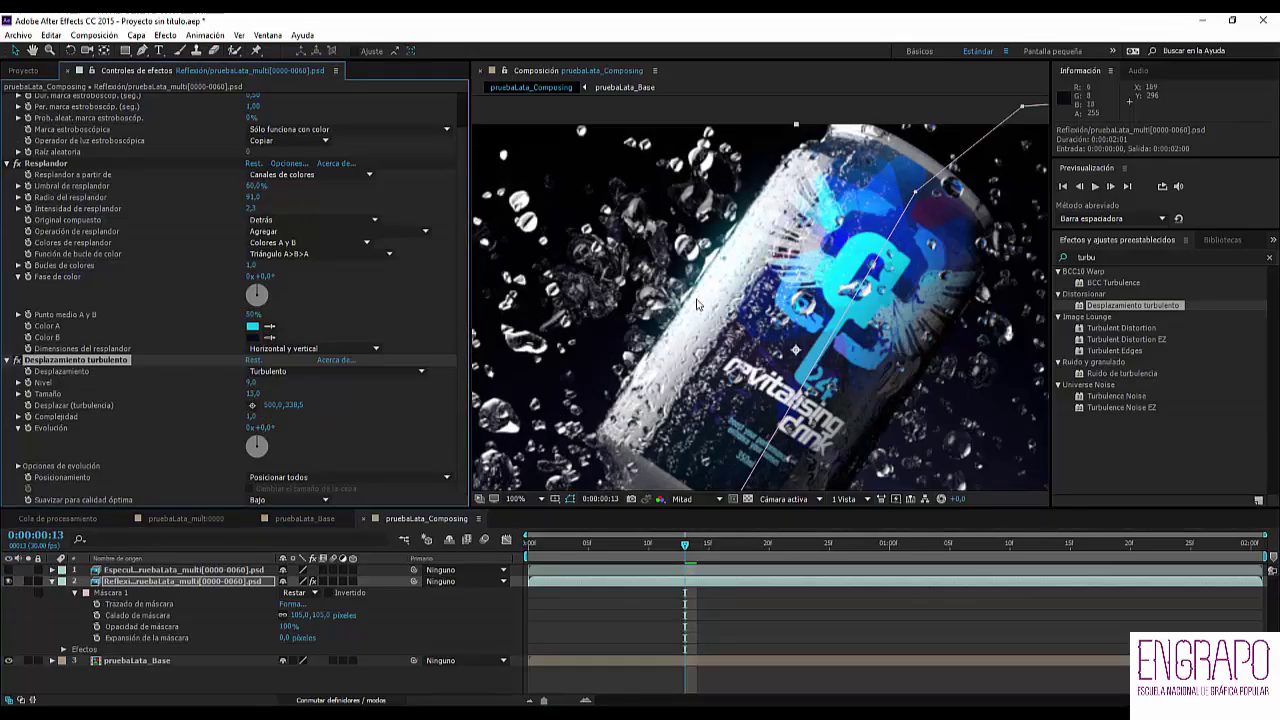
- Examine the distorted reflection on the can at 0:00:00:13 and 0:00:00:07, up close and in full
{"action": "key", "text": "period"}
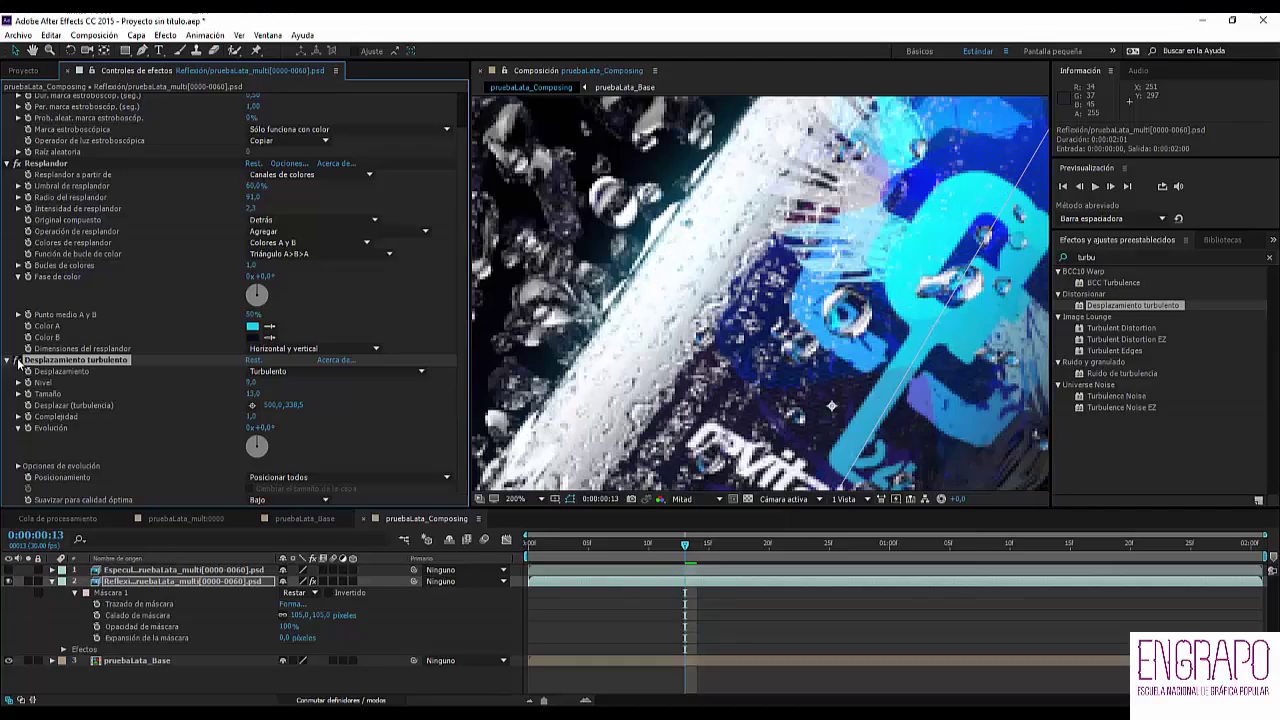
{"action": "scroll", "coordinate": [777, 321], "scroll_direction": "down", "scroll_amount": 3}
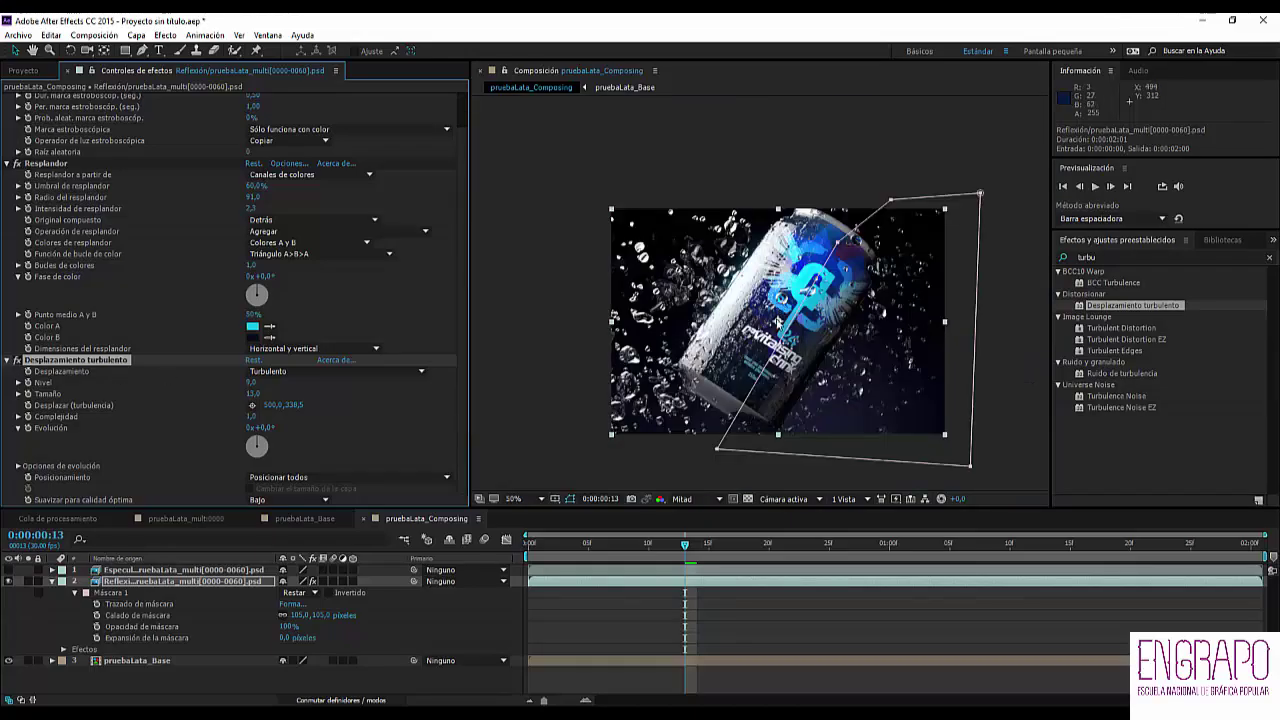
{"action": "left_click", "coordinate": [1017, 367]}
{"action": "left_click_drag", "start_coordinate": [706, 545], "coordinate": [613, 545]}
{"action": "scroll", "coordinate": [767, 362], "scroll_direction": "up", "scroll_amount": 2}
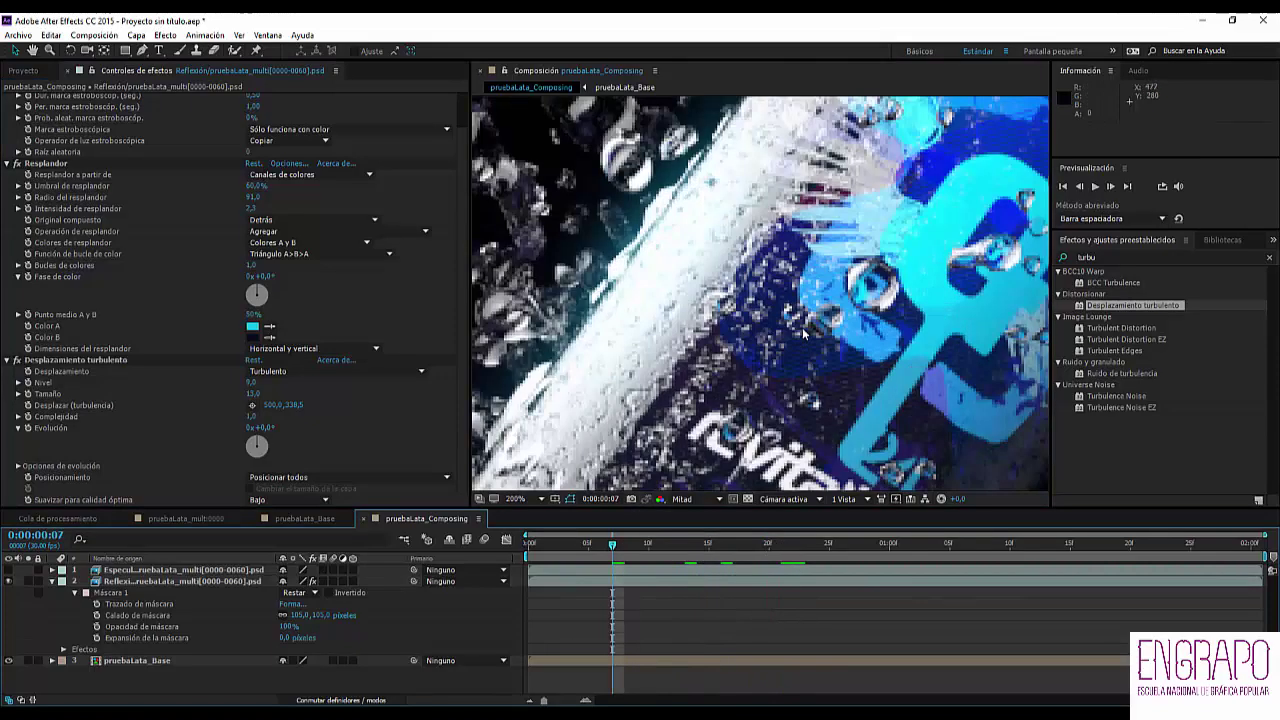
{"action": "scroll", "coordinate": [767, 362], "scroll_direction": "down", "scroll_amount": 1}
{"action": "scroll", "coordinate": [767, 362], "scroll_direction": "down", "scroll_amount": 1}
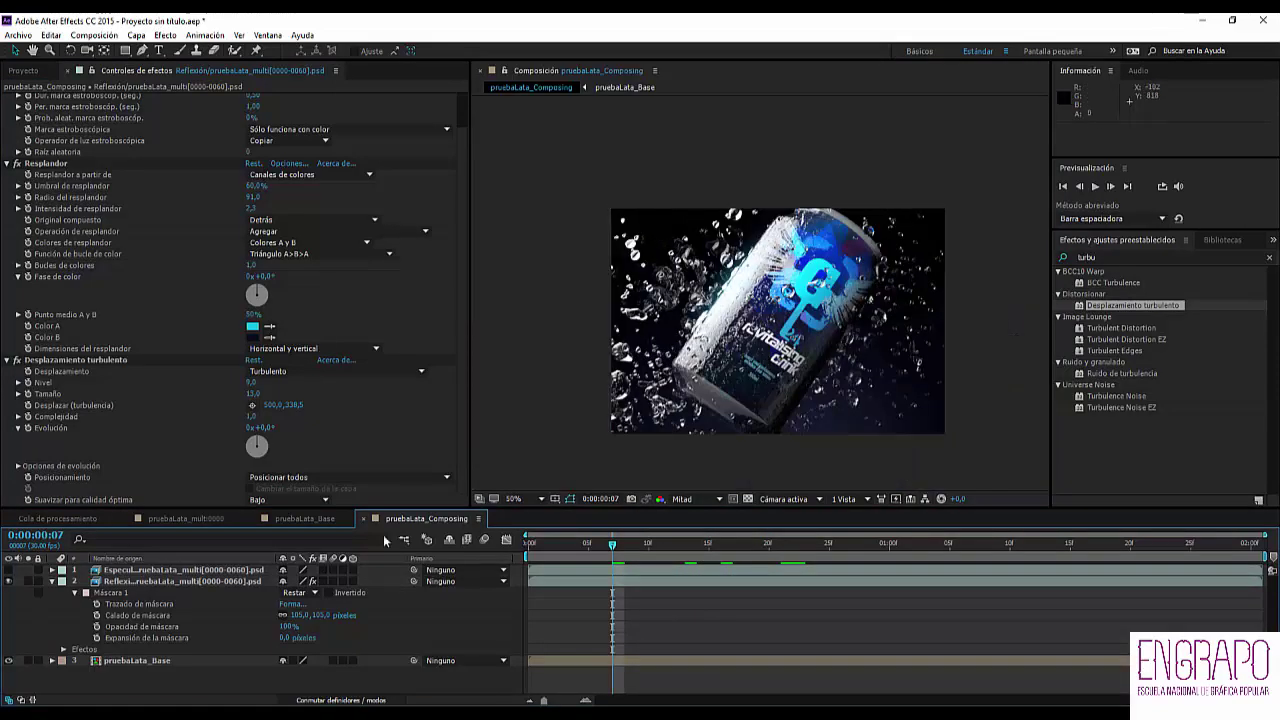
- Check the isolated Especular layer across the pruebaLata_multi0000 animation and return to pruebaLata_Composing
{"action": "left_click", "coordinate": [24, 577]}
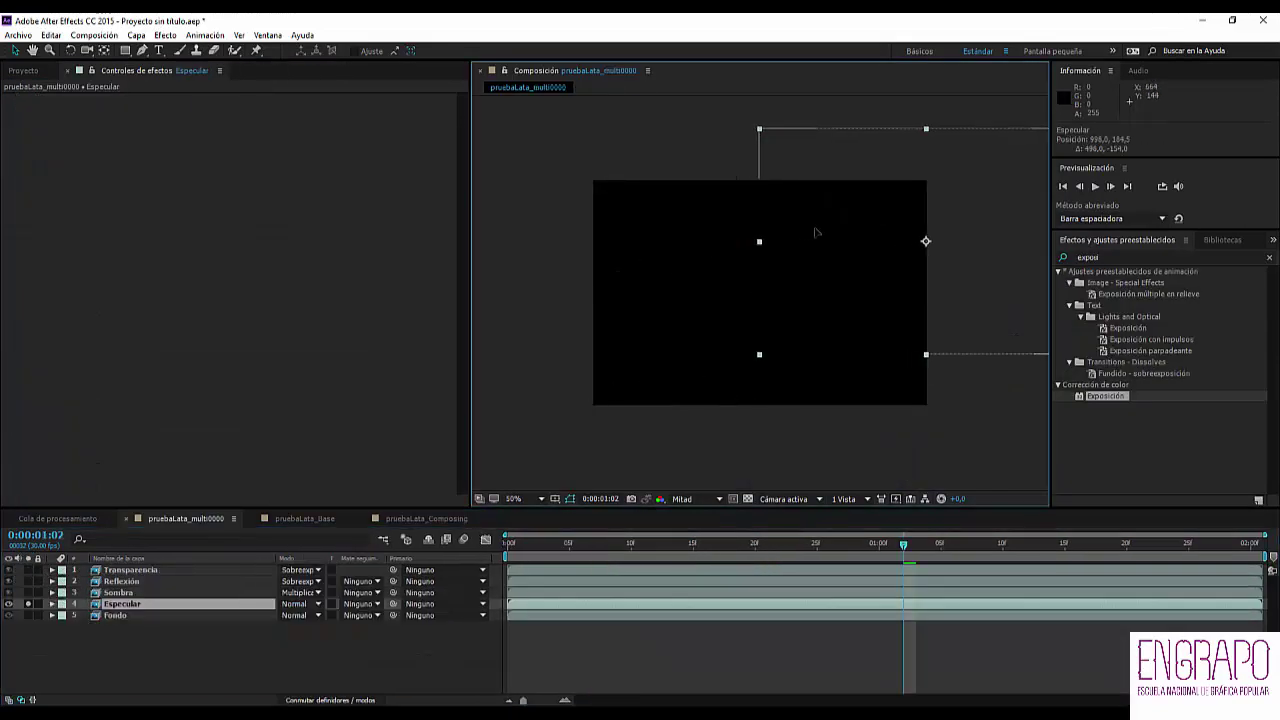
{"action": "key", "text": "space"}
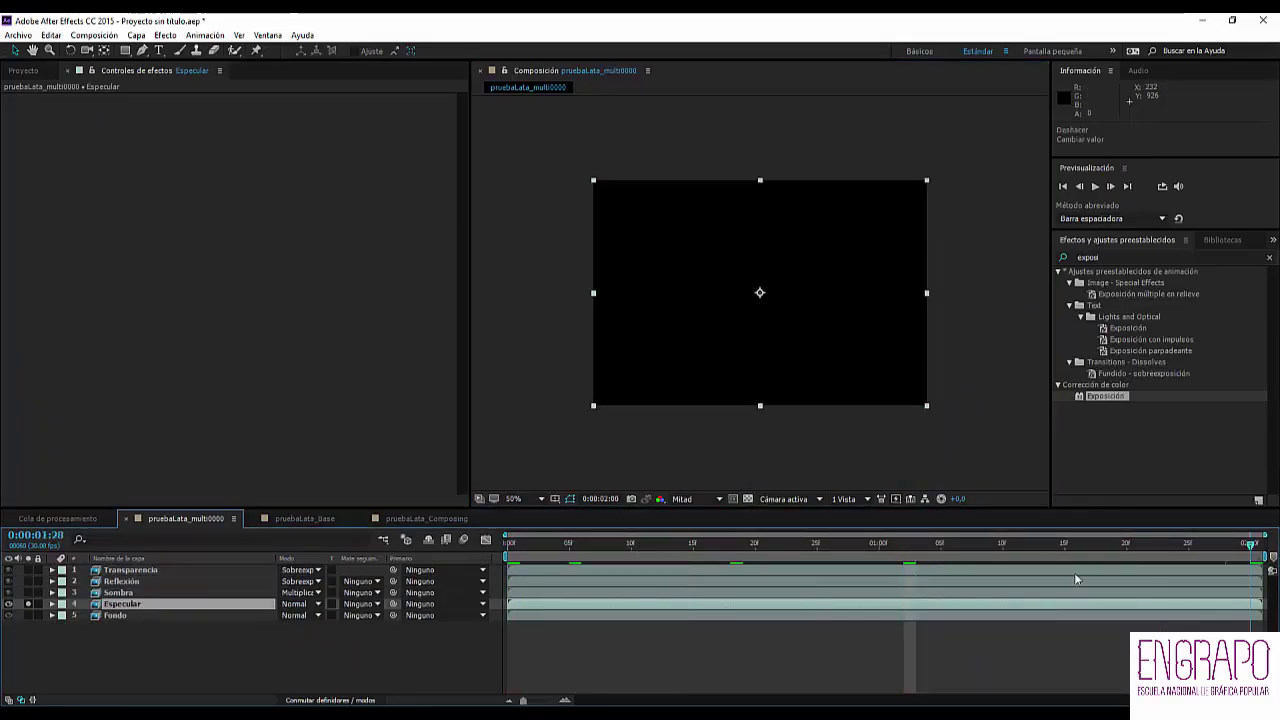
{"action": "left_click_drag", "start_coordinate": [997, 565], "coordinate": [980, 563]}
{"action": "left_click", "coordinate": [266, 648]}
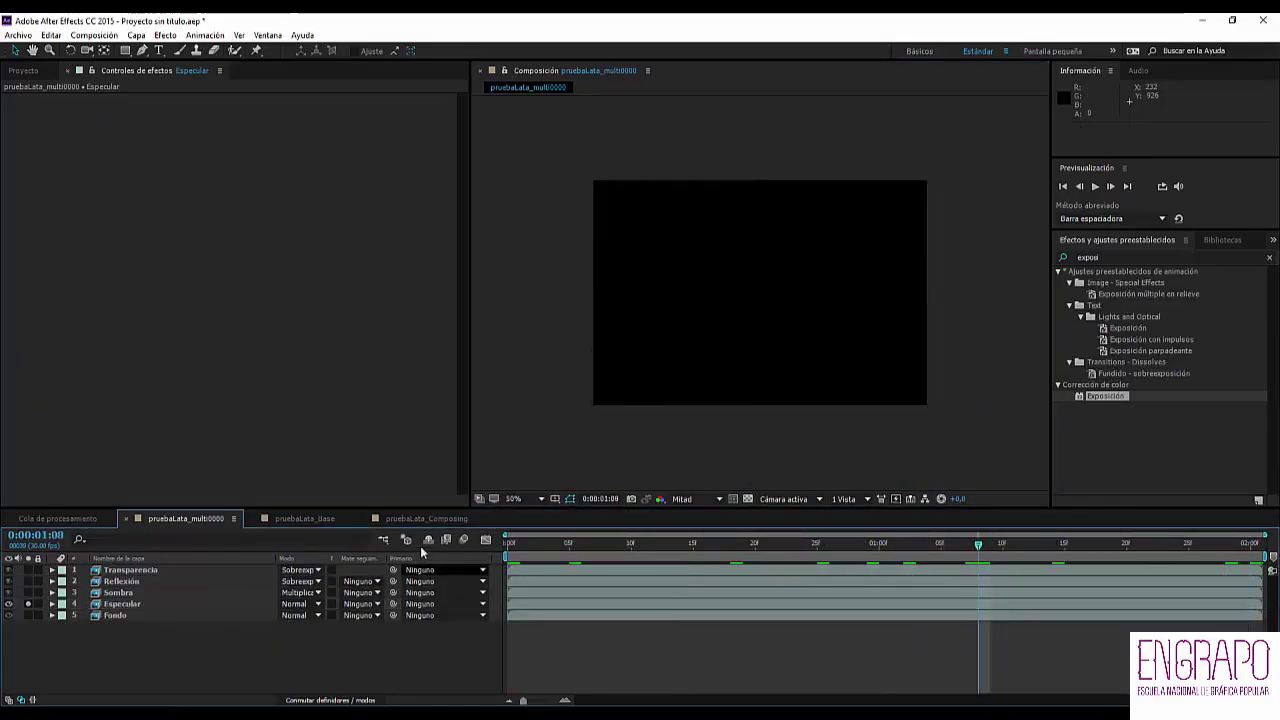
{"action": "left_click", "coordinate": [420, 521]}
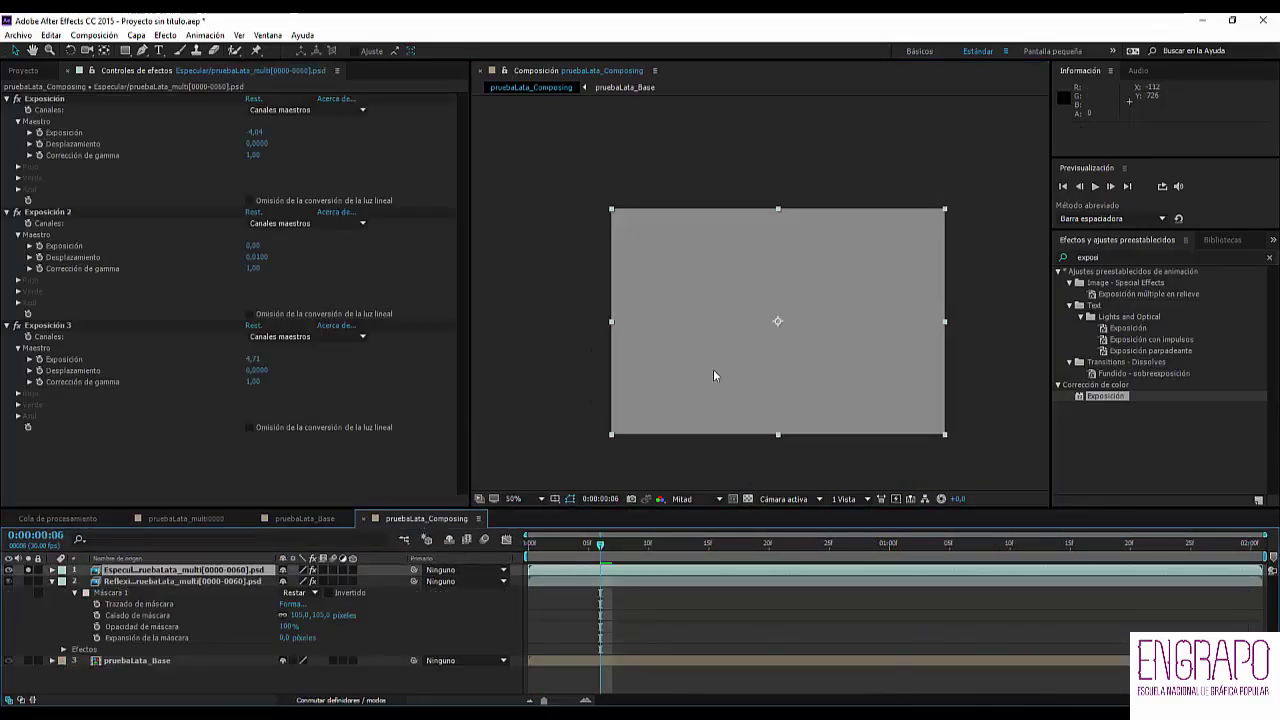
- Delete the Especular layer from pruebaLata_Composing and remove the Luz estroboscópica effect from the Reflexión layer
{"action": "left_click", "coordinate": [185, 570]}
{"action": "key", "text": "Delete"}
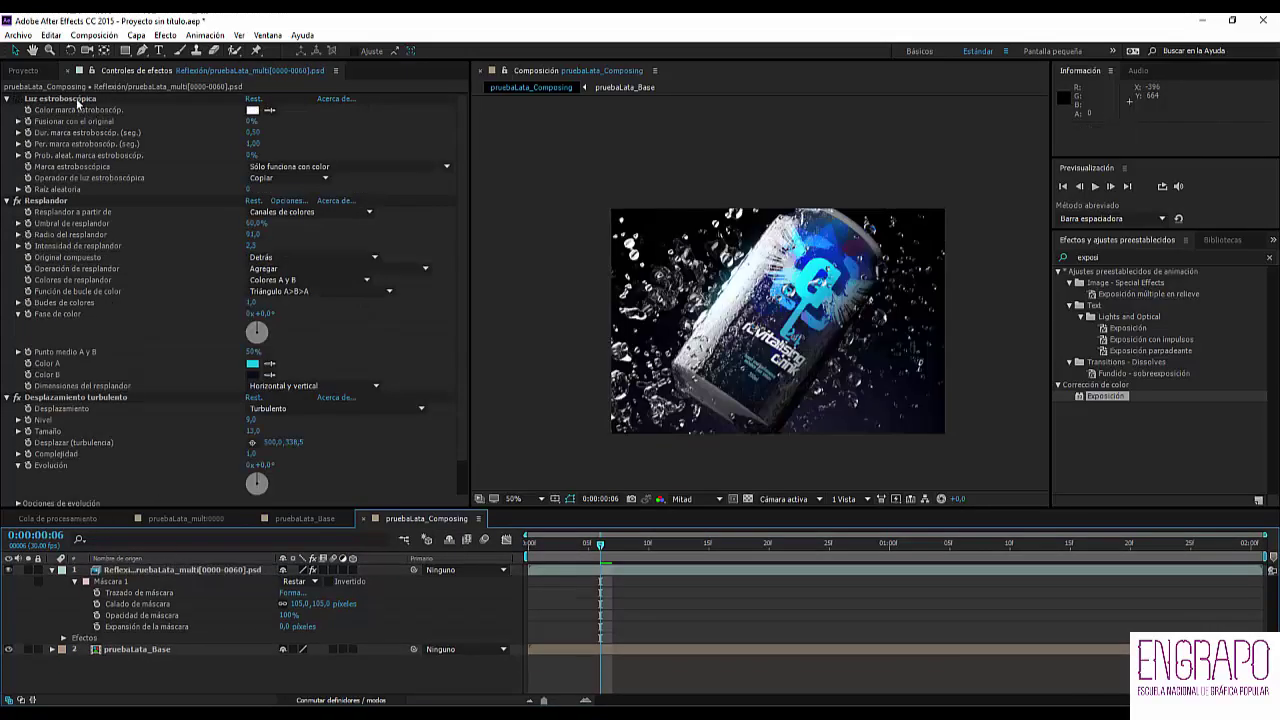
{"action": "left_click", "coordinate": [78, 101]}
{"action": "key", "text": "Delete"}
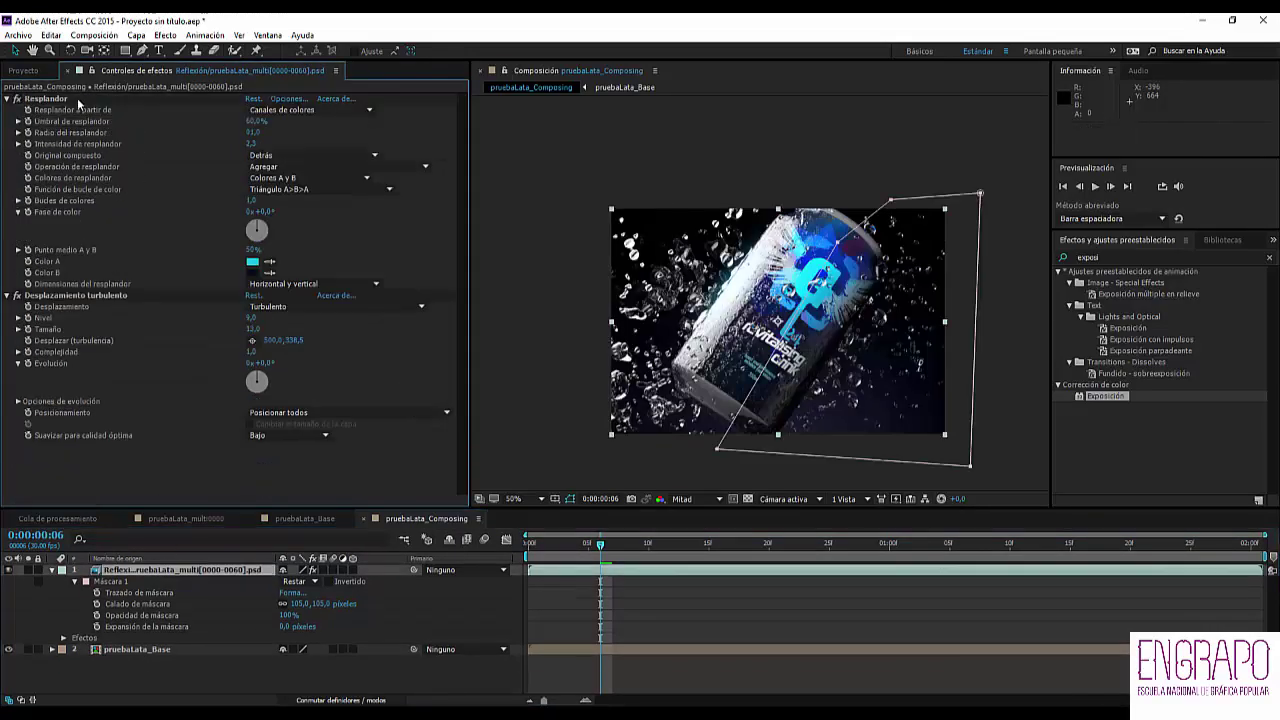
- Check the Reflexión layer on its own, duplicate it and isolate the upper copy
{"action": "left_click", "coordinate": [213, 572]}
{"action": "left_click", "coordinate": [29, 570]}
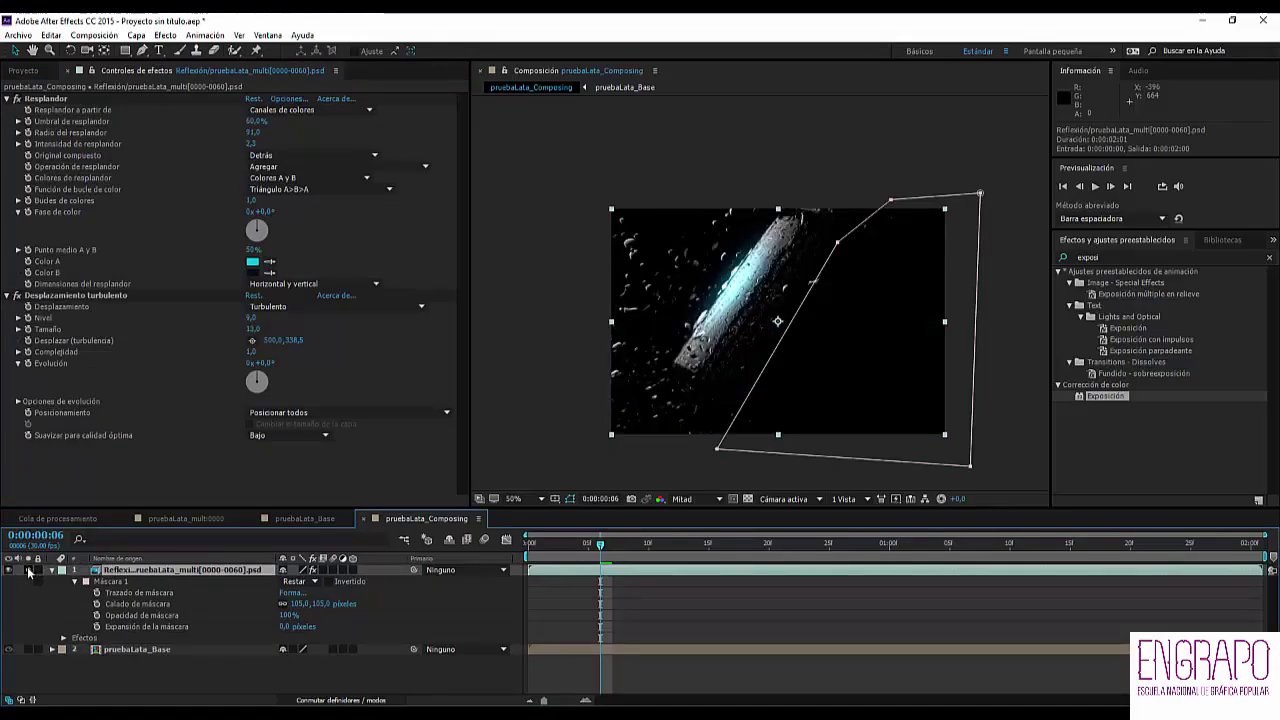
{"action": "left_click", "coordinate": [29, 570]}
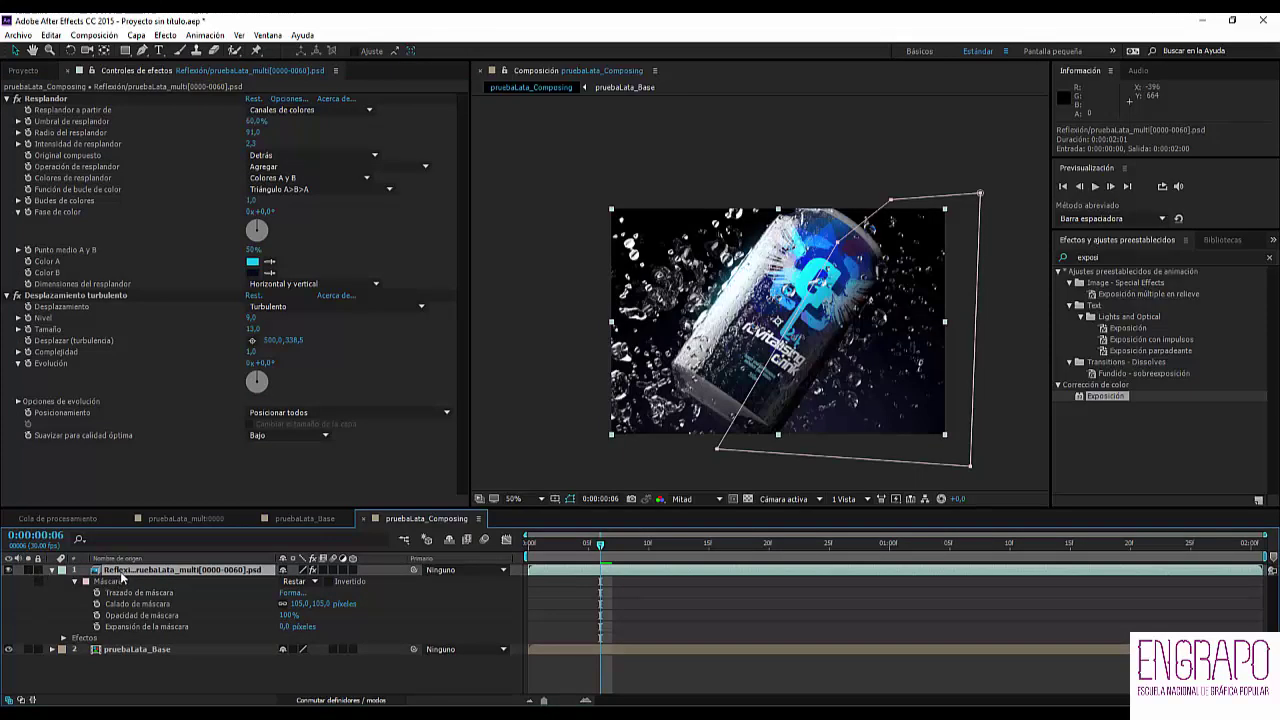
{"action": "key", "text": "ctrl+d"}
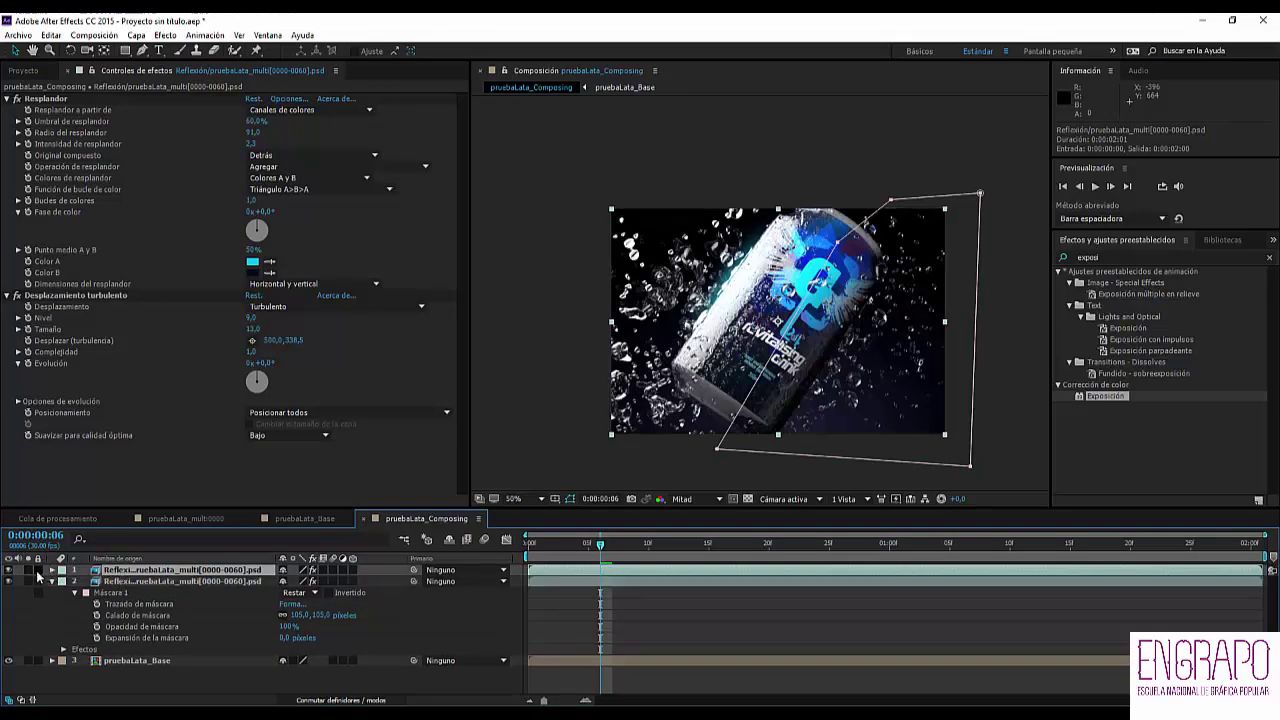
{"action": "left_click", "coordinate": [29, 570]}
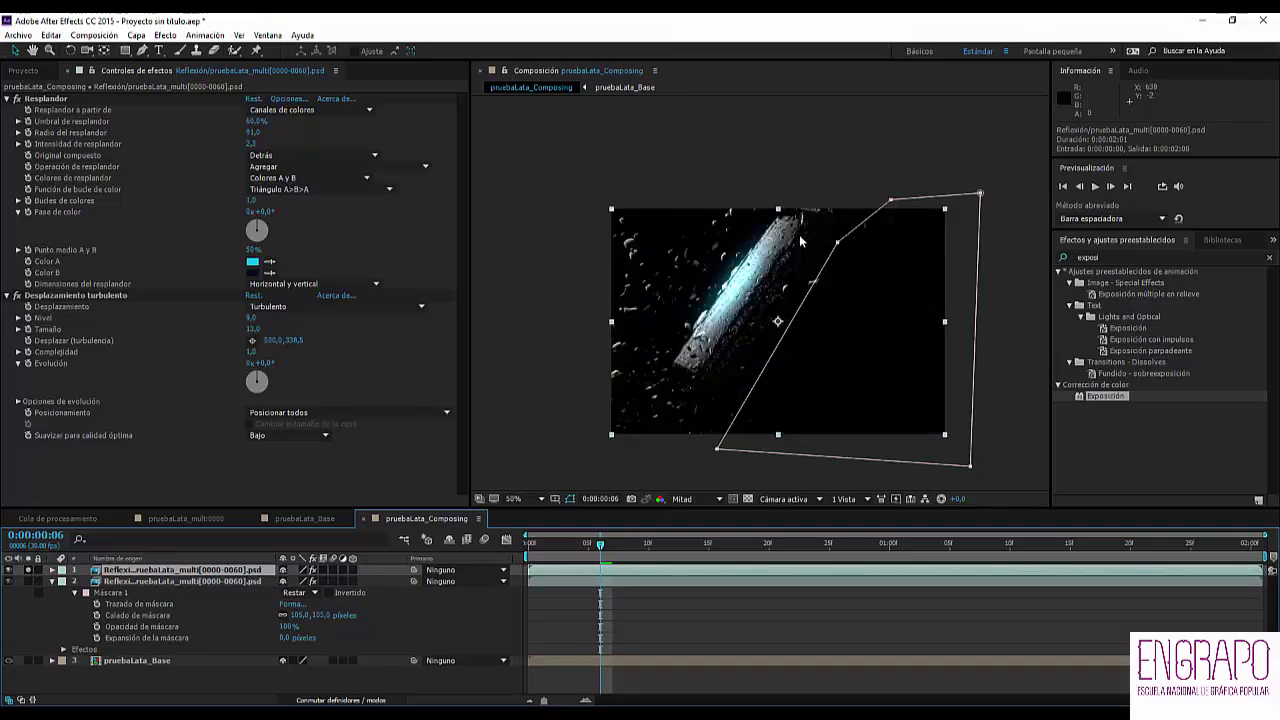
- Apply Niveles to the upper Reflexión copy with Negro de entrada 123 and Blanco de entrada 154
{"action": "scroll", "coordinate": [740, 250], "scroll_direction": "up", "scroll_amount": 1}
{"action": "scroll", "coordinate": [736, 216], "scroll_direction": "down", "scroll_amount": 1}
{"action": "left_click", "coordinate": [1104, 257]}
{"action": "type", "text": "nivel"}
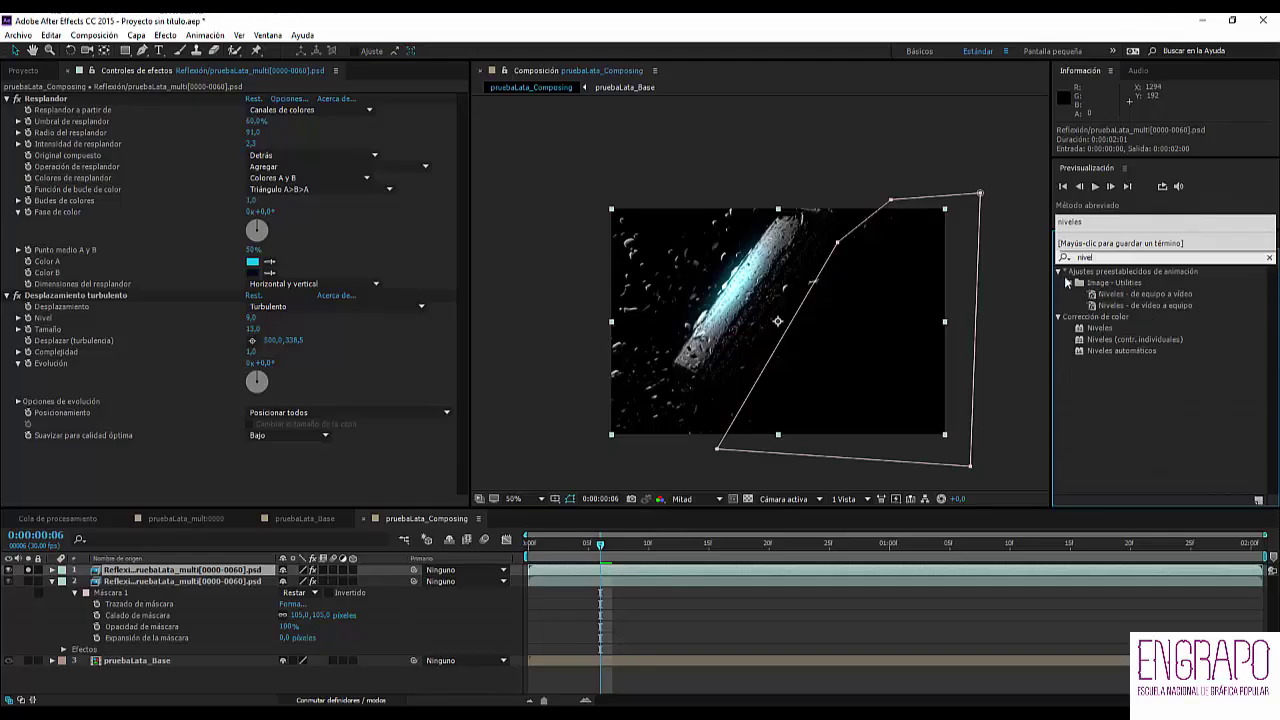
{"action": "left_click_drag", "start_coordinate": [1099, 328], "coordinate": [246, 221]}
{"action": "left_click", "coordinate": [8, 99]}
{"action": "left_click_drag", "start_coordinate": [208, 338], "coordinate": [137, 337]}
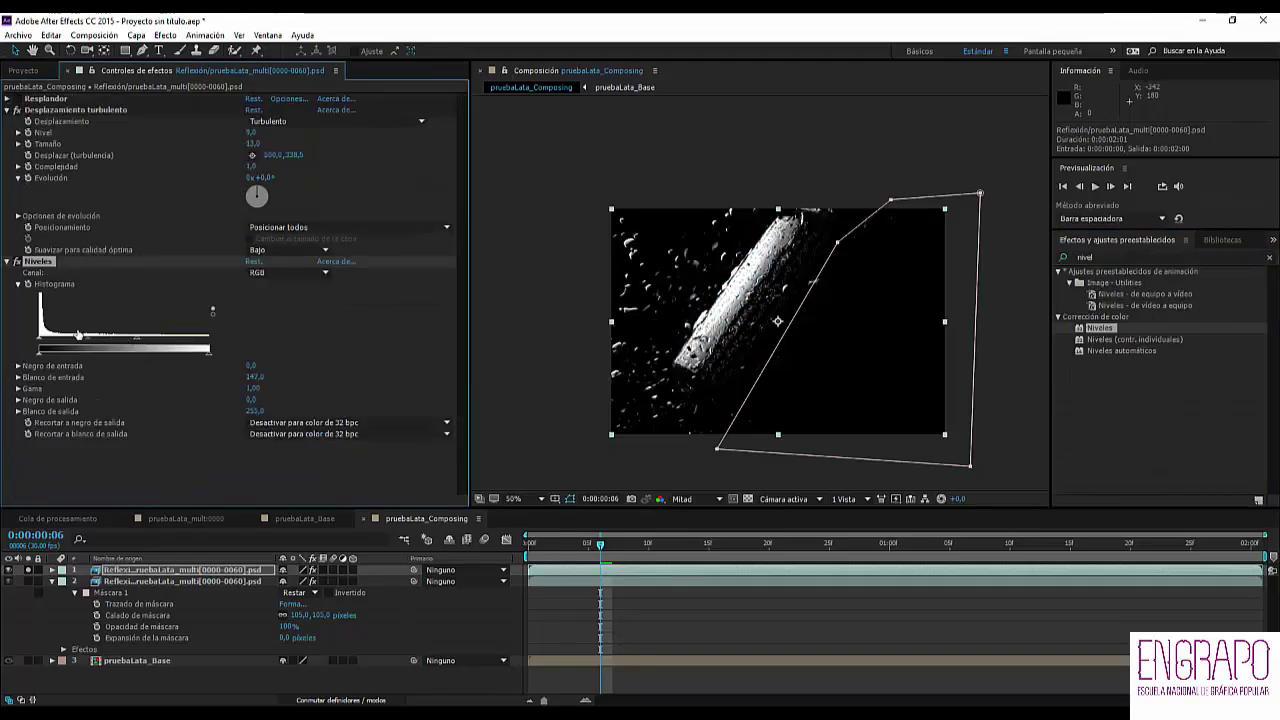
{"action": "left_click_drag", "start_coordinate": [40, 339], "coordinate": [137, 343]}
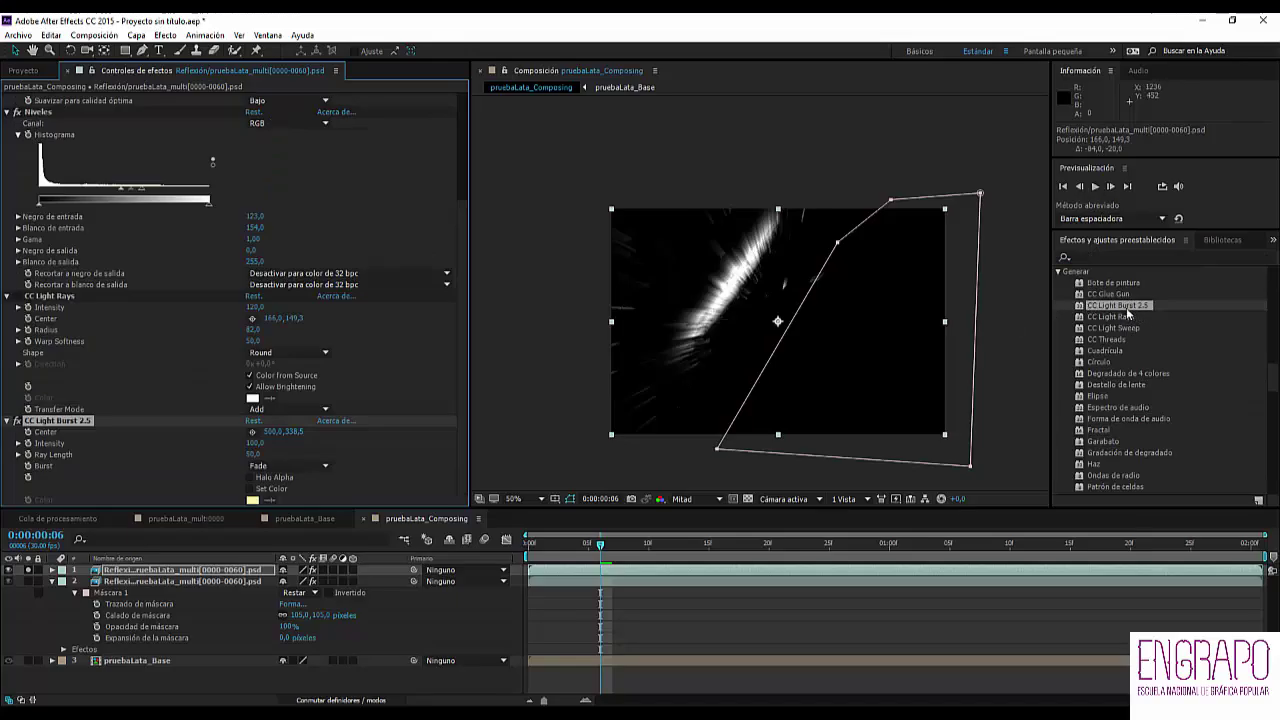
- Remove CC Light Rays from the upper Reflexión copy, compare it with CC Light Burst 2.5 off and on, and end its solo view
{"action": "left_click", "coordinate": [66, 295]}
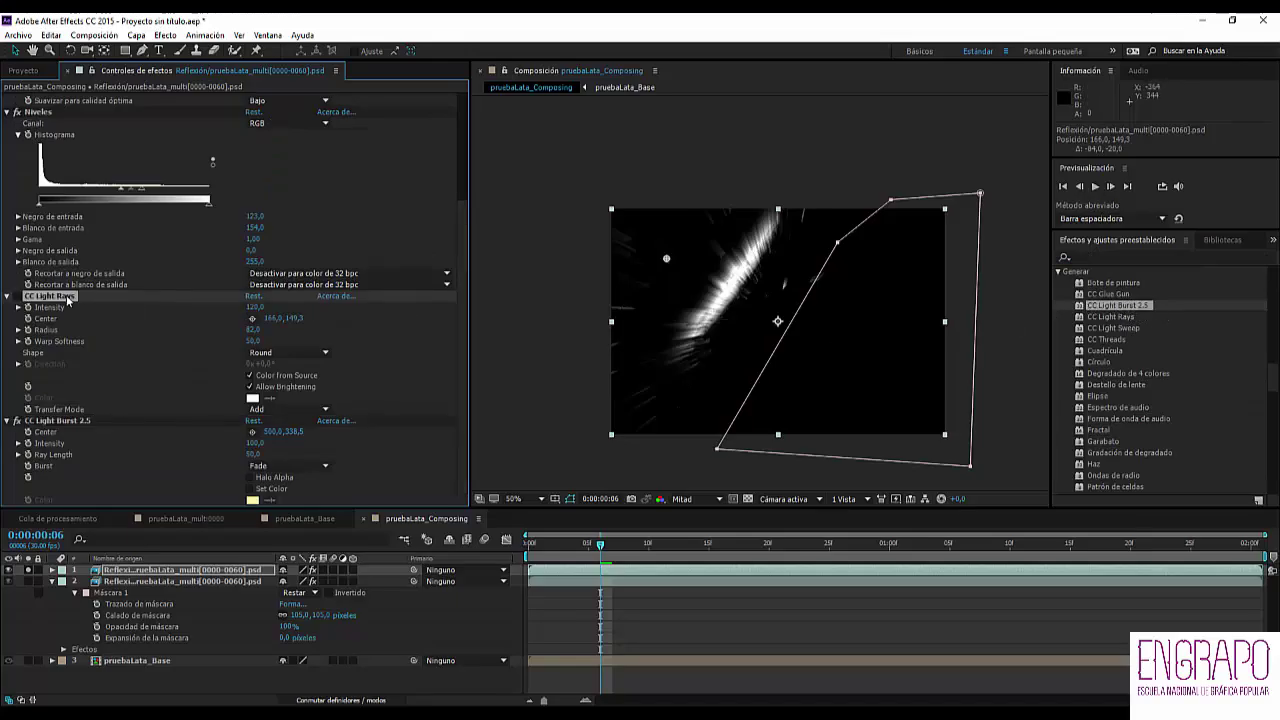
{"action": "key", "text": "Delete"}
{"action": "left_click", "coordinate": [71, 419]}
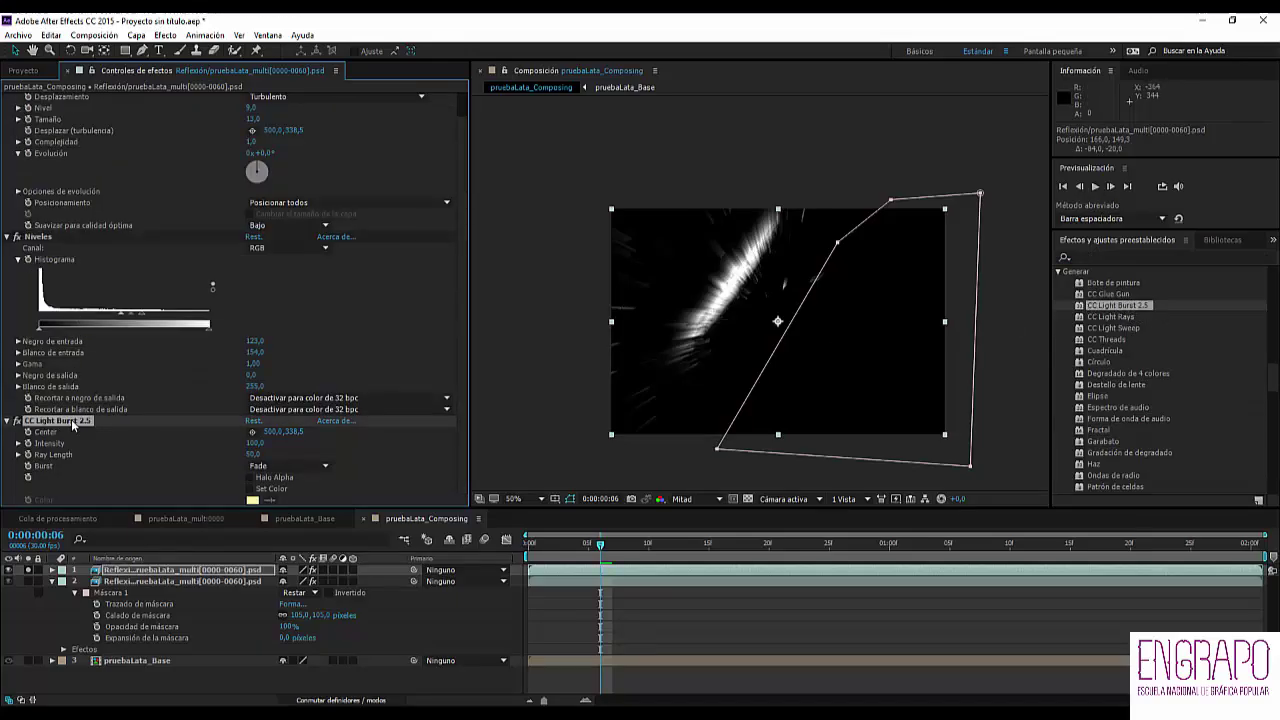
{"action": "left_click", "coordinate": [17, 421]}
{"action": "left_click", "coordinate": [17, 421]}
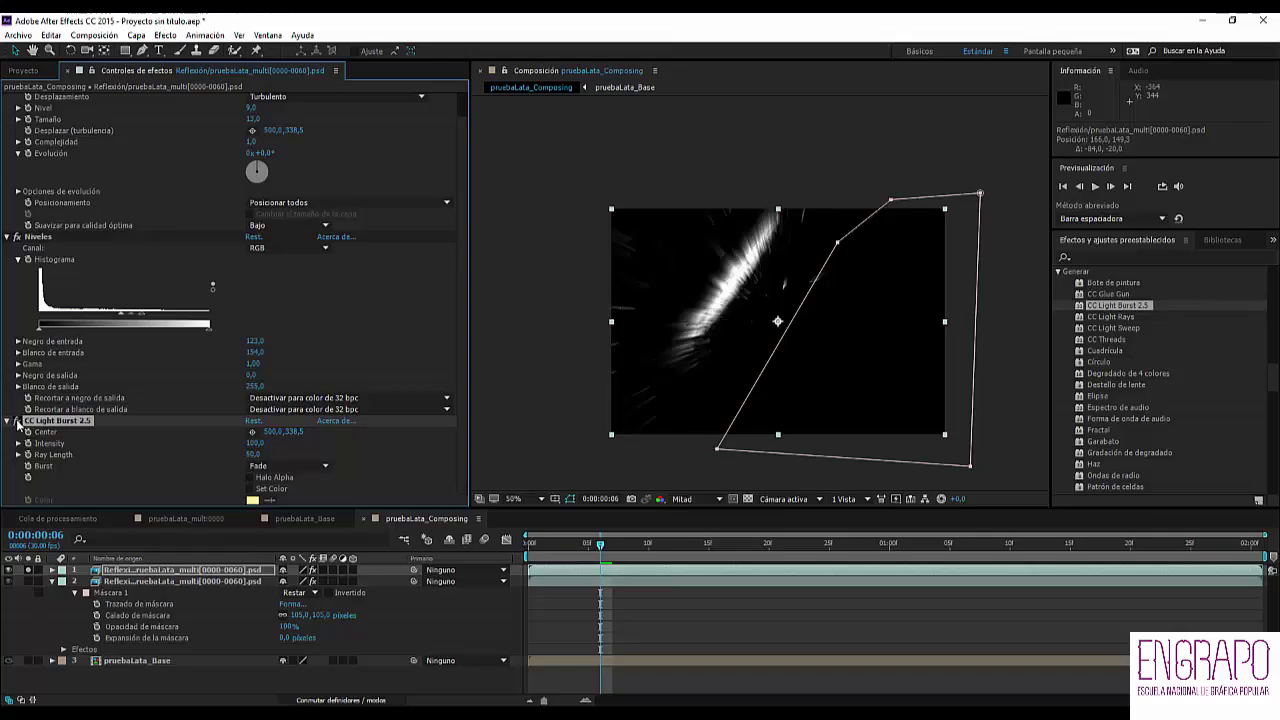
{"action": "left_click", "coordinate": [28, 570]}
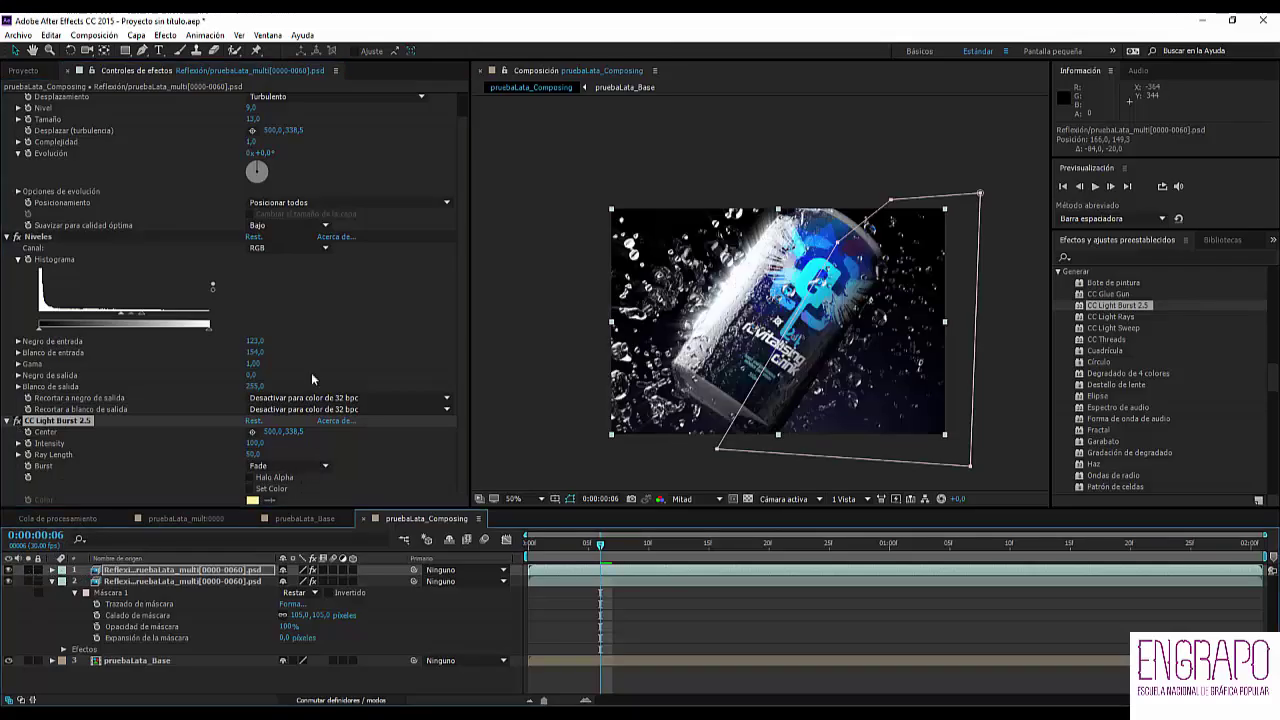
- Set CC Light Burst 2.5 on the upper Reflexión copy to Intensity 20 and Ray Length 13, with Halo Alpha enabled
{"action": "scroll", "coordinate": [192, 220], "scroll_direction": "up", "scroll_amount": 2}
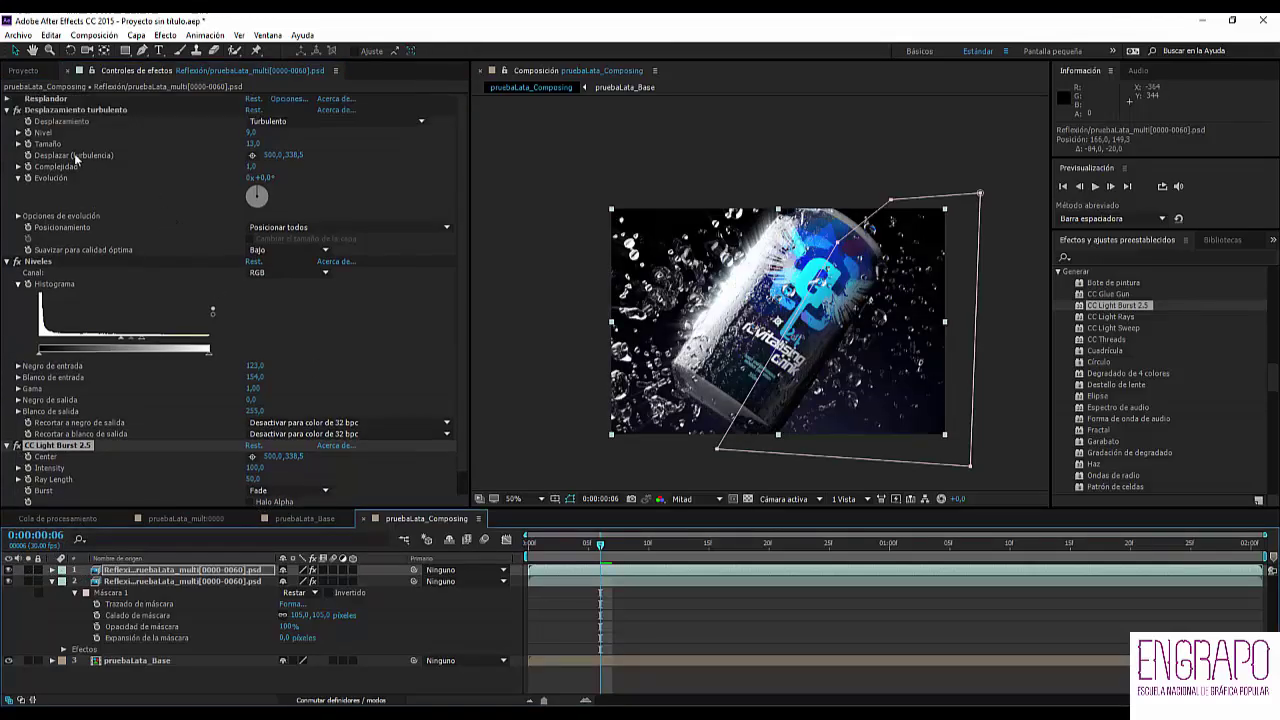
{"action": "left_click", "coordinate": [14, 110]}
{"action": "left_click_drag", "start_coordinate": [254, 327], "coordinate": [220, 337]}
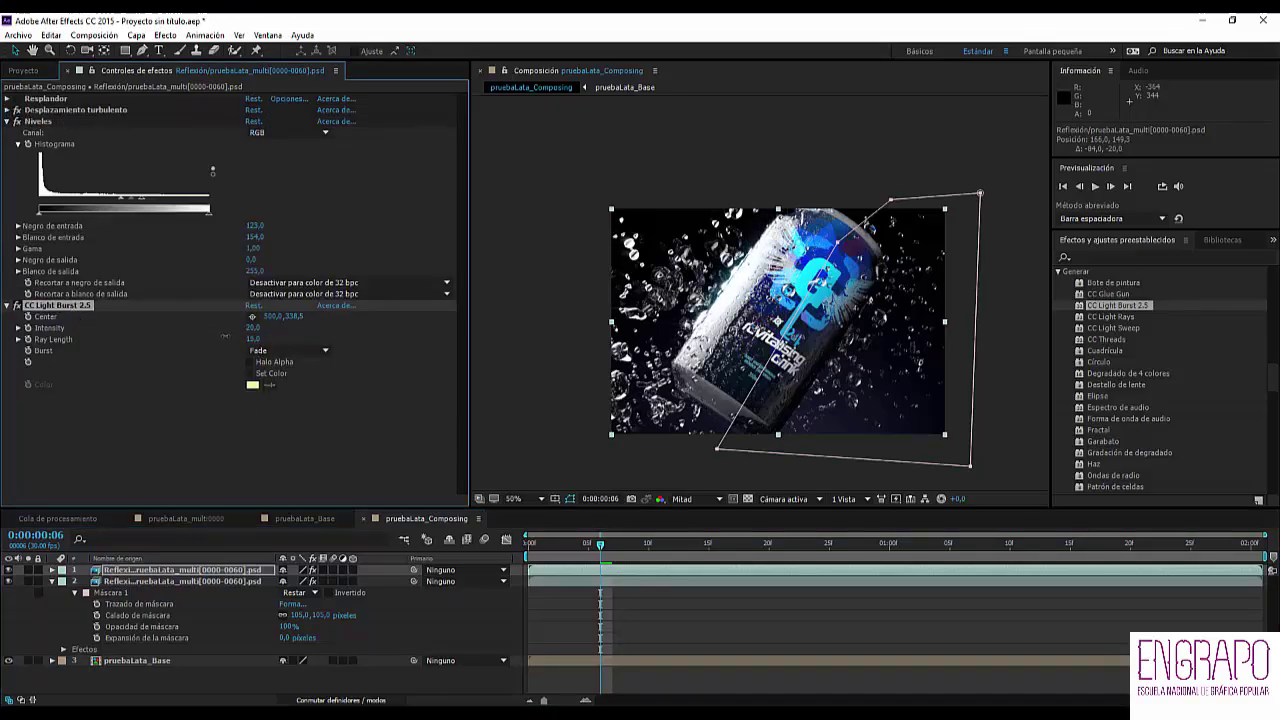
{"action": "left_click", "coordinate": [250, 361]}
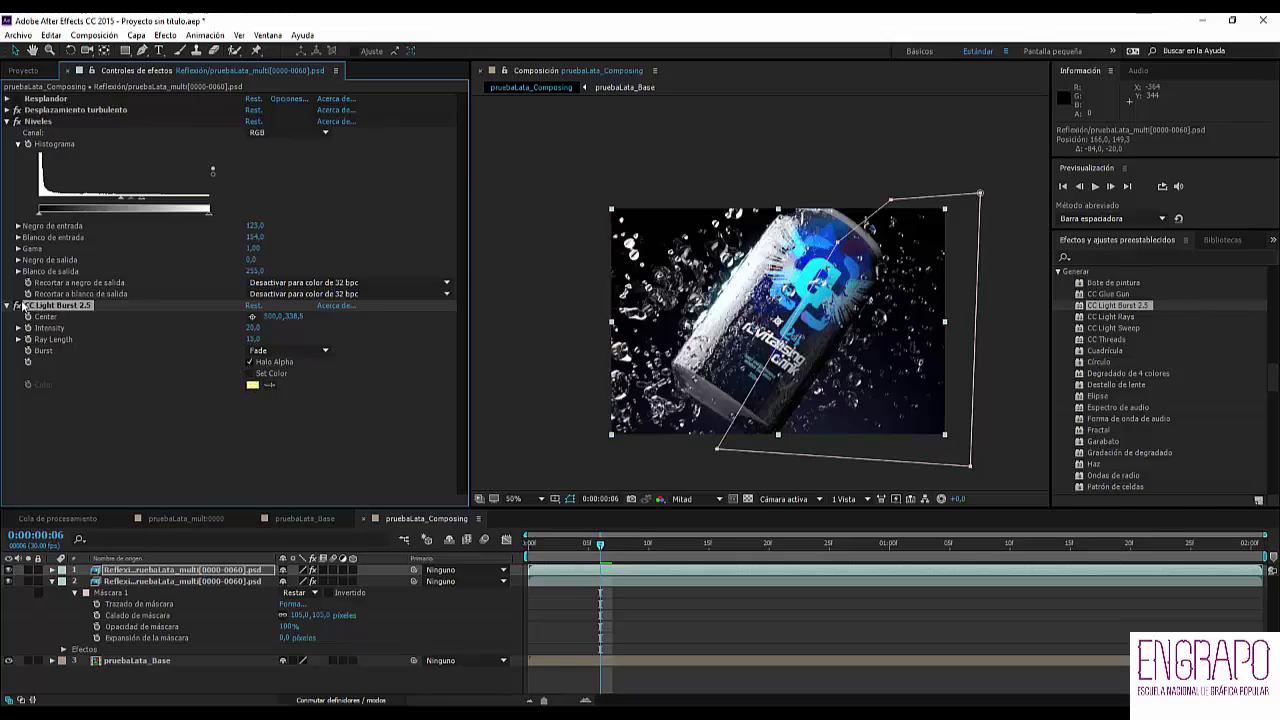
- Disable Halo Alpha in CC Light Burst 2.5 on the upper Reflexión copy and add the Teñir effect to that layer
{"action": "scroll", "coordinate": [793, 313], "scroll_direction": "up", "scroll_amount": 4}
{"action": "left_click", "coordinate": [251, 362]}
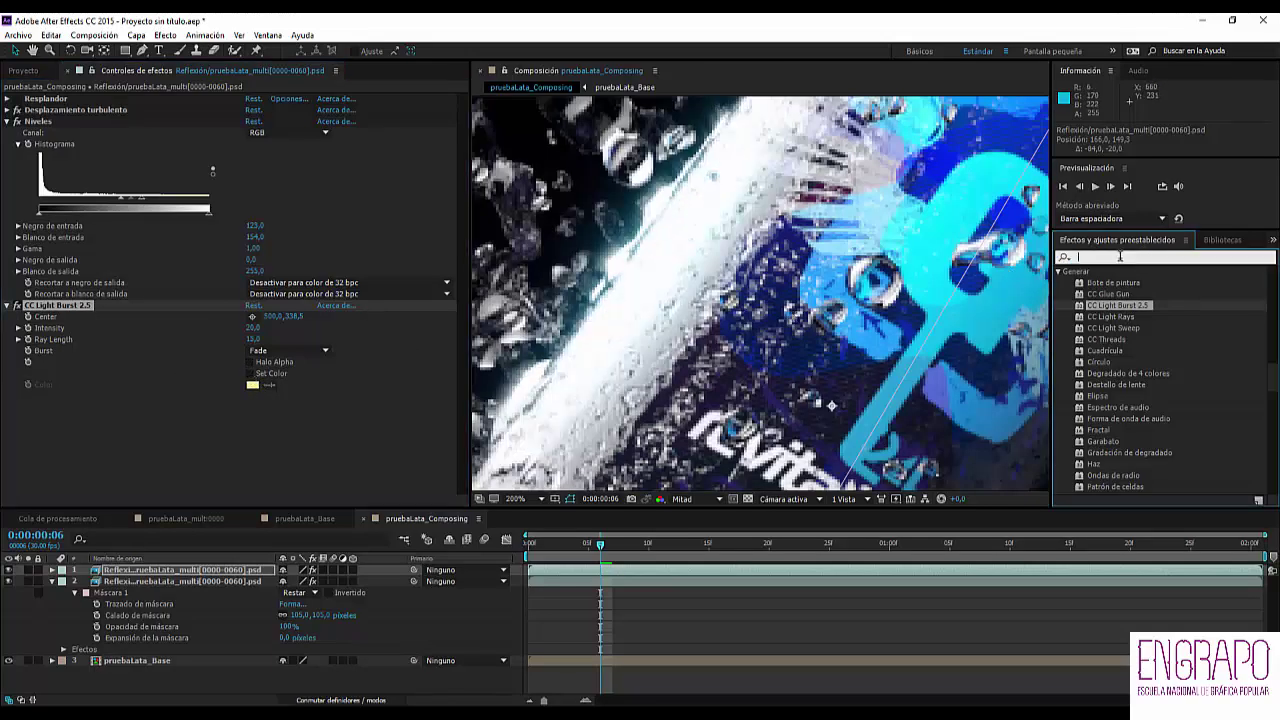
{"action": "left_click", "coordinate": [1120, 257]}
{"action": "type", "text": "teñir"}
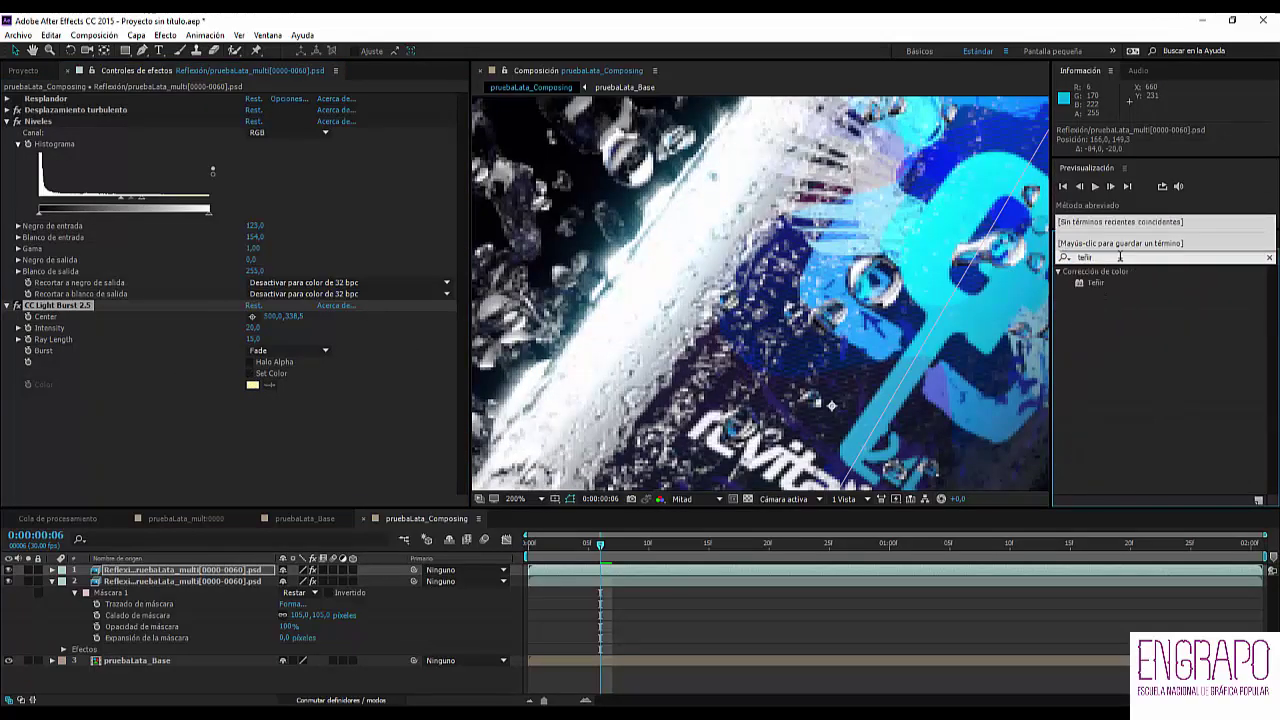
{"action": "double_click", "coordinate": [1096, 284]}
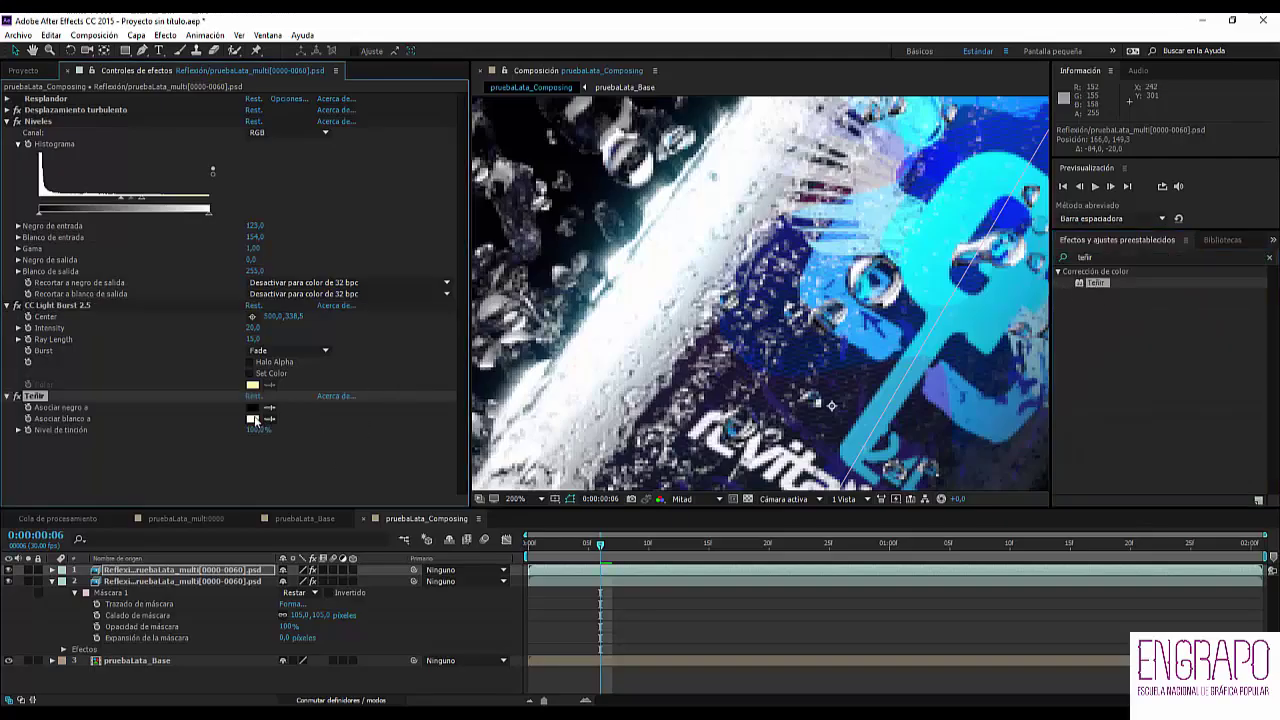
- Set Teñir's Asociar blanco a colour to a pale cyan on the upper Reflexión copy
{"action": "left_click", "coordinate": [253, 419]}
{"action": "left_click_drag", "start_coordinate": [474, 214], "coordinate": [849, 343]}
{"action": "left_click", "coordinate": [581, 317]}
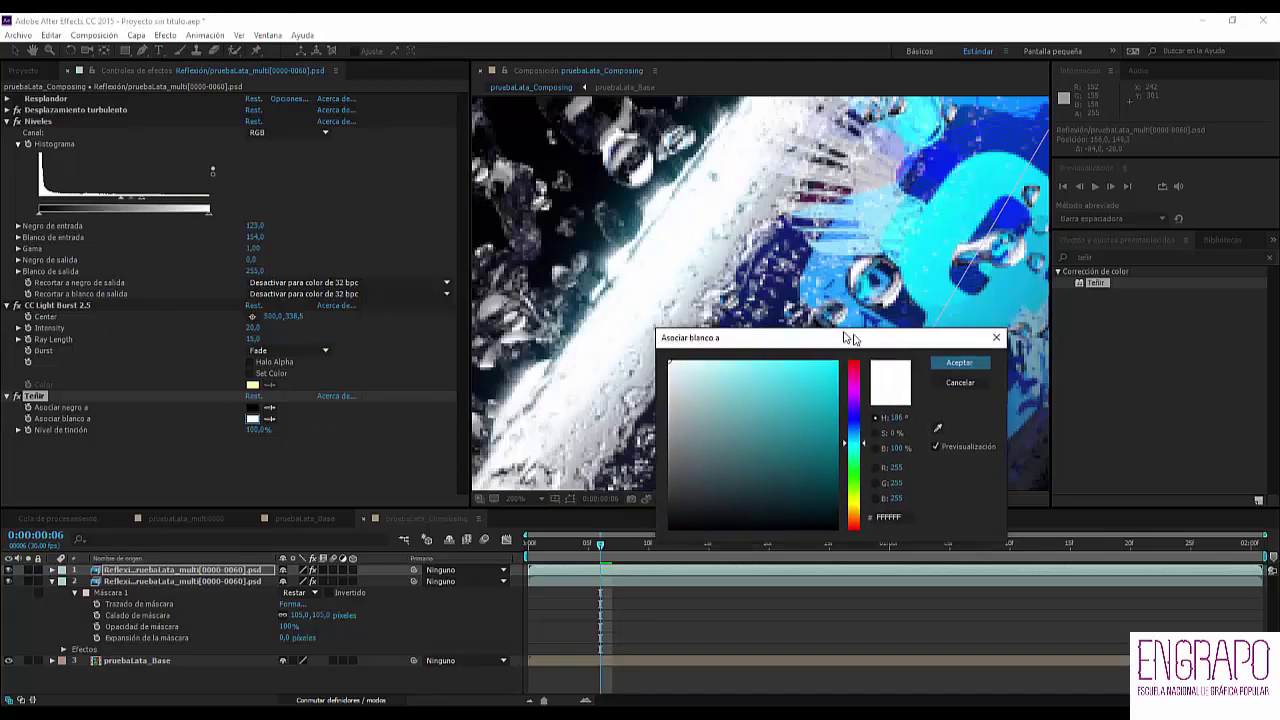
{"action": "left_click_drag", "start_coordinate": [751, 380], "coordinate": [739, 372]}
{"action": "left_click", "coordinate": [960, 388]}
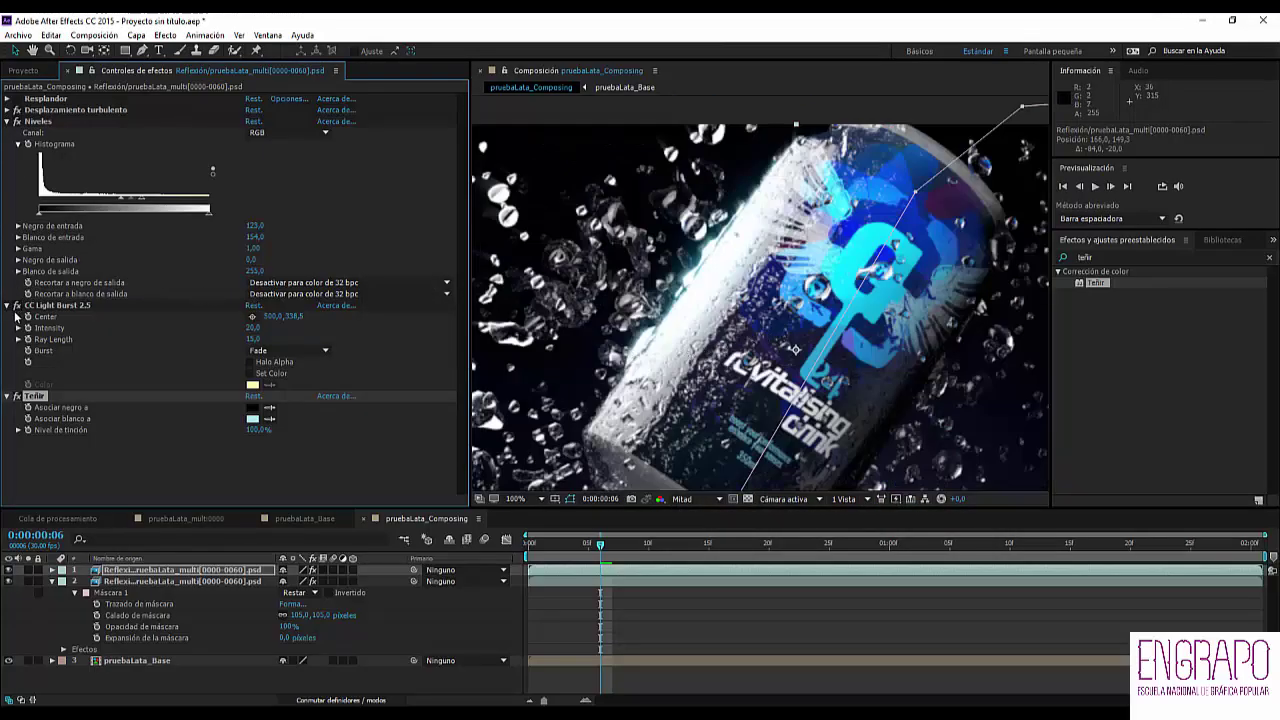
- Compare the composite with the upper Reflexión copy hidden and shown
{"action": "left_click", "coordinate": [9, 569]}
{"action": "left_click", "coordinate": [9, 569]}
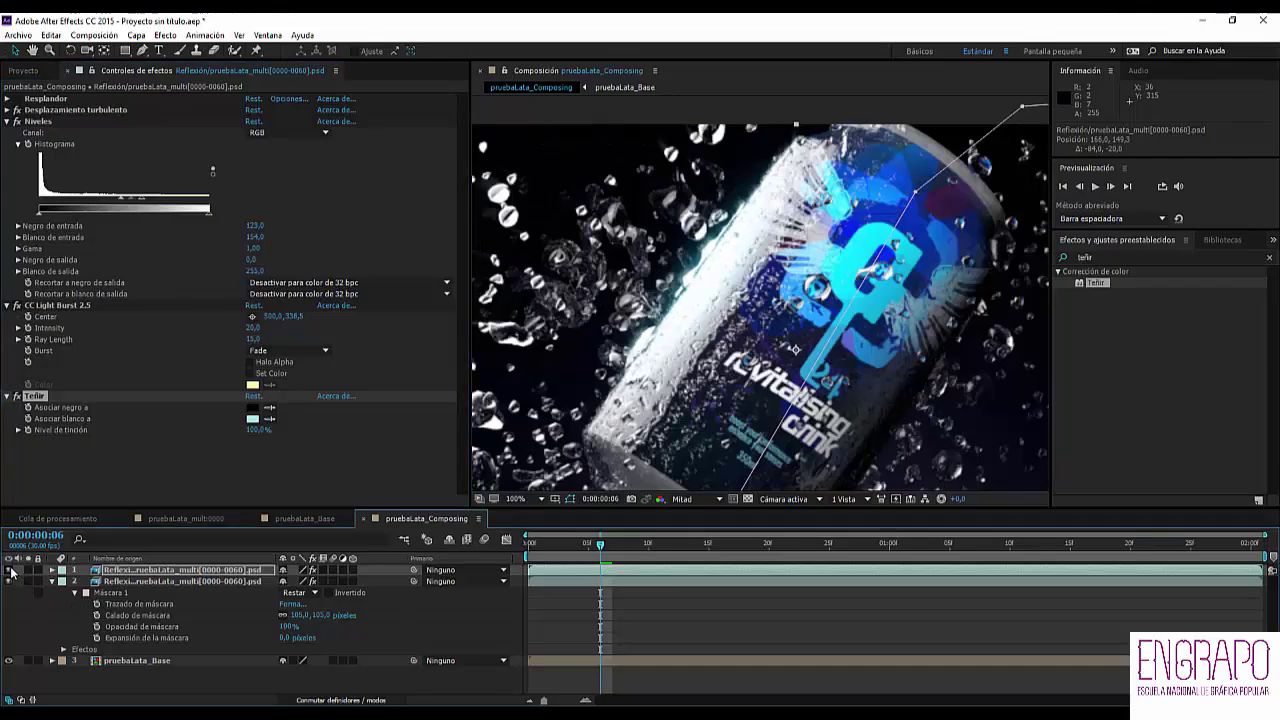
{"action": "left_click", "coordinate": [9, 569]}
{"action": "left_click", "coordinate": [9, 569]}
- Set the opacity of the upper Reflexión copy to 80% and of the lower Reflexión copy to 75%
{"action": "left_click", "coordinate": [155, 570]}
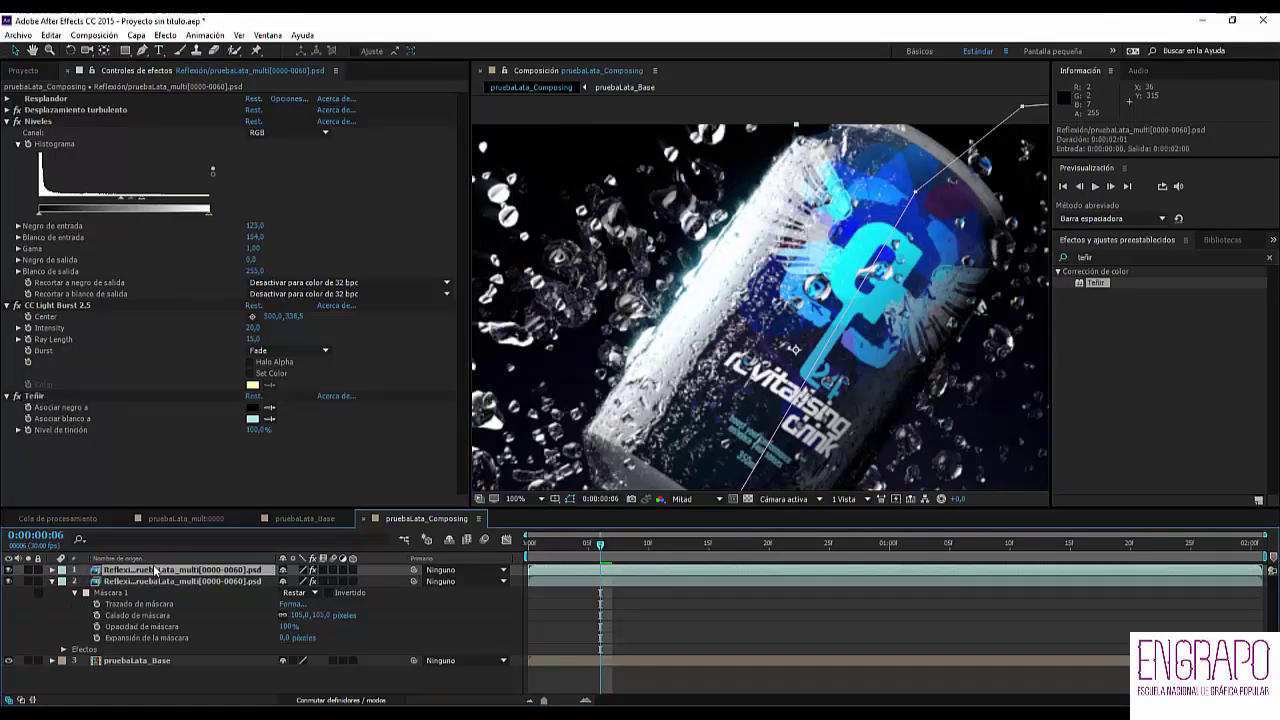
{"action": "key", "text": "t"}
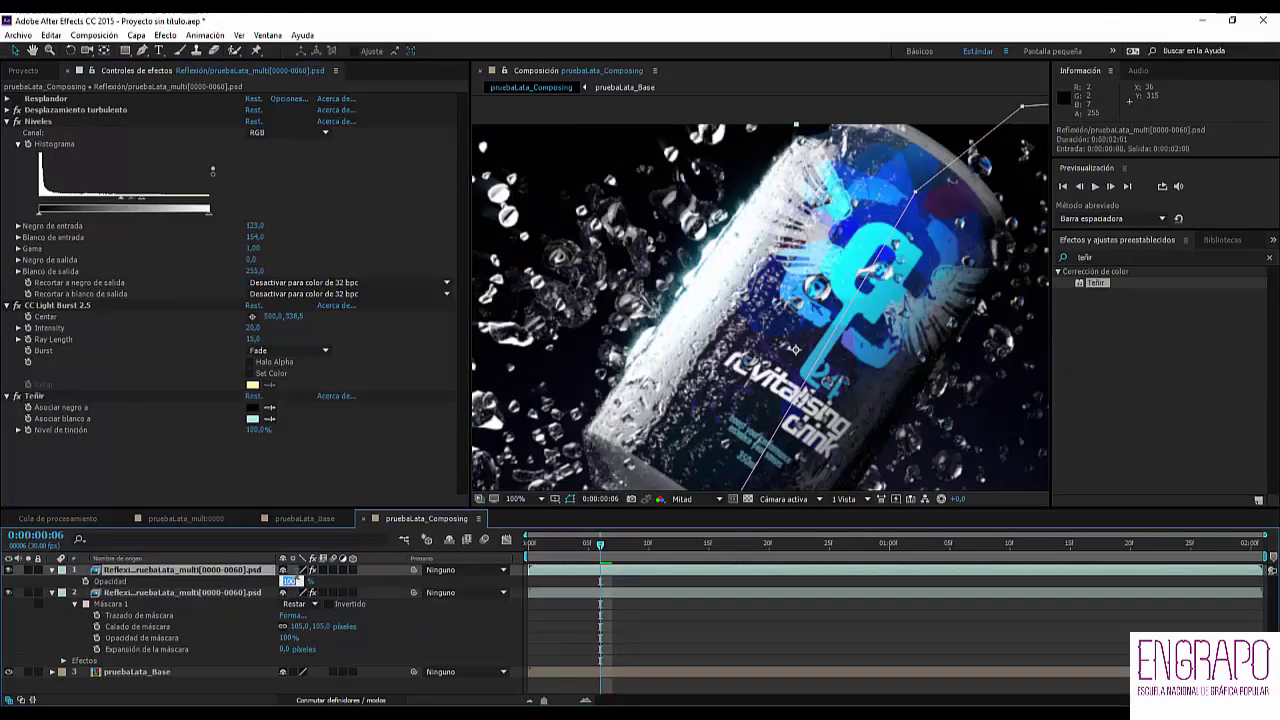
{"action": "key", "text": "Return"}
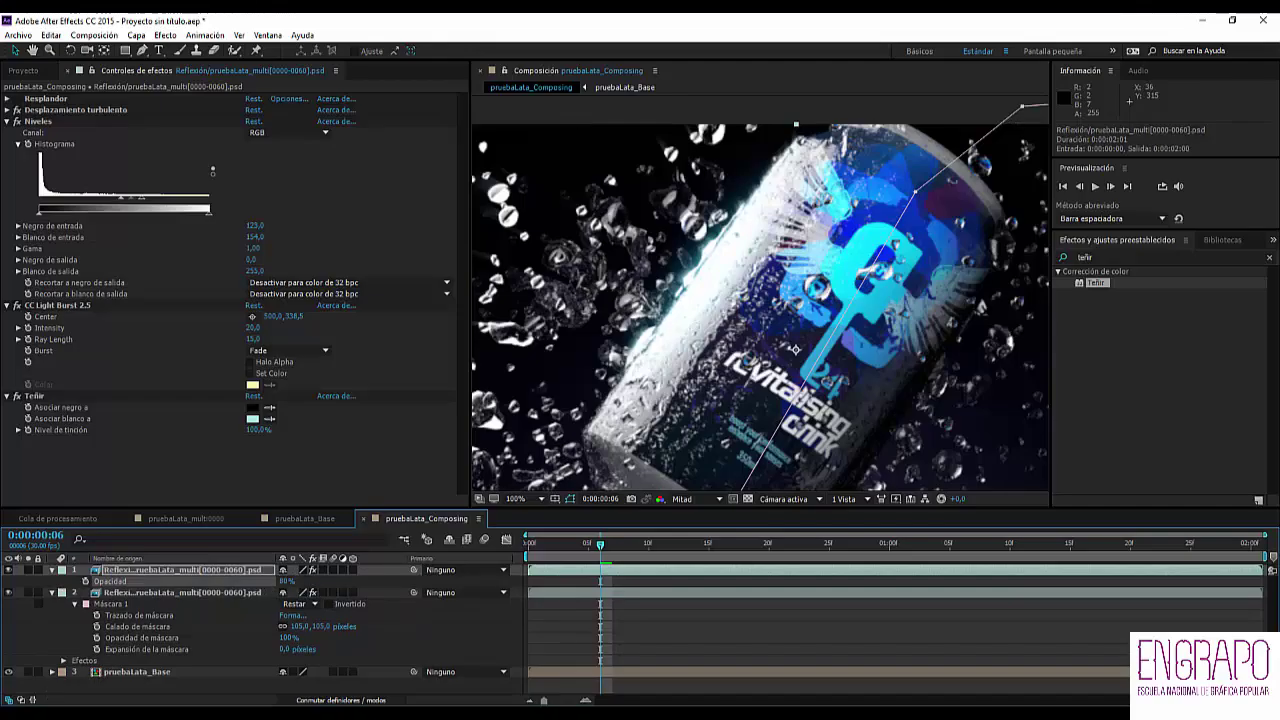
{"action": "left_click", "coordinate": [148, 592]}
{"action": "key", "text": "t"}
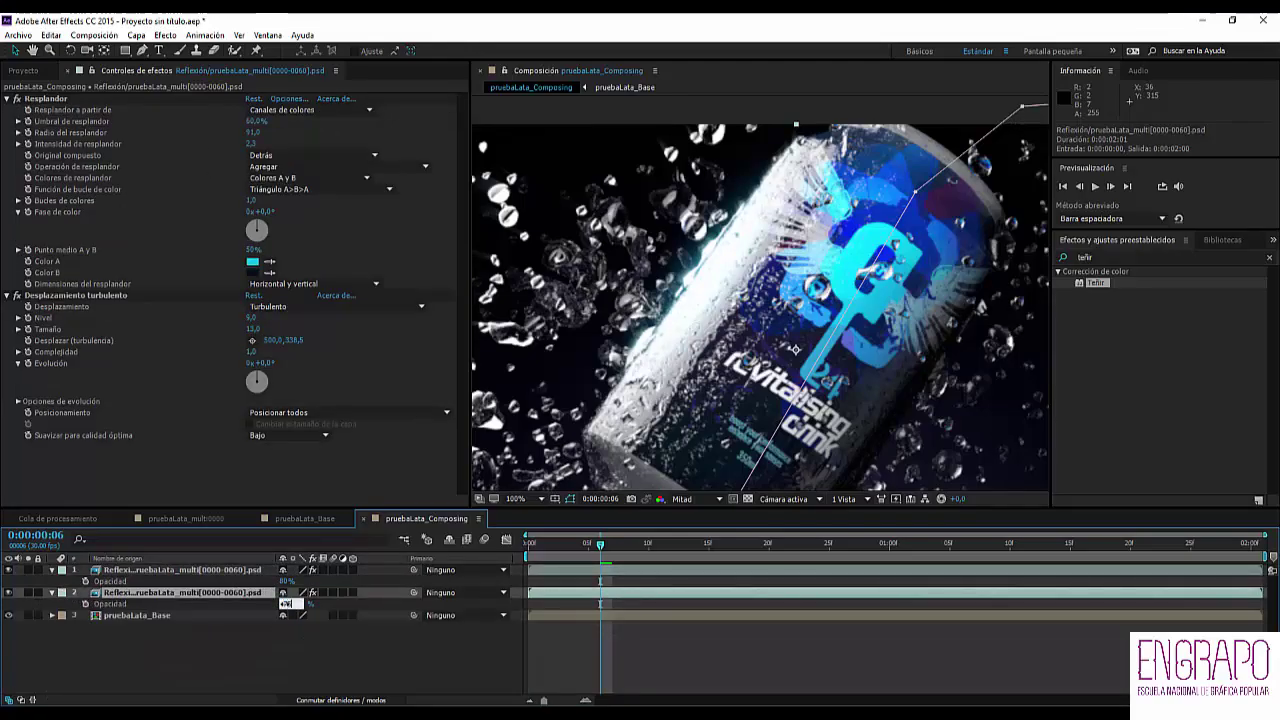
{"action": "key", "text": "Return"}
- Compare pruebaLata_Base on its own with the full composite that includes both Reflexión copies
{"action": "left_click", "coordinate": [169, 572]}
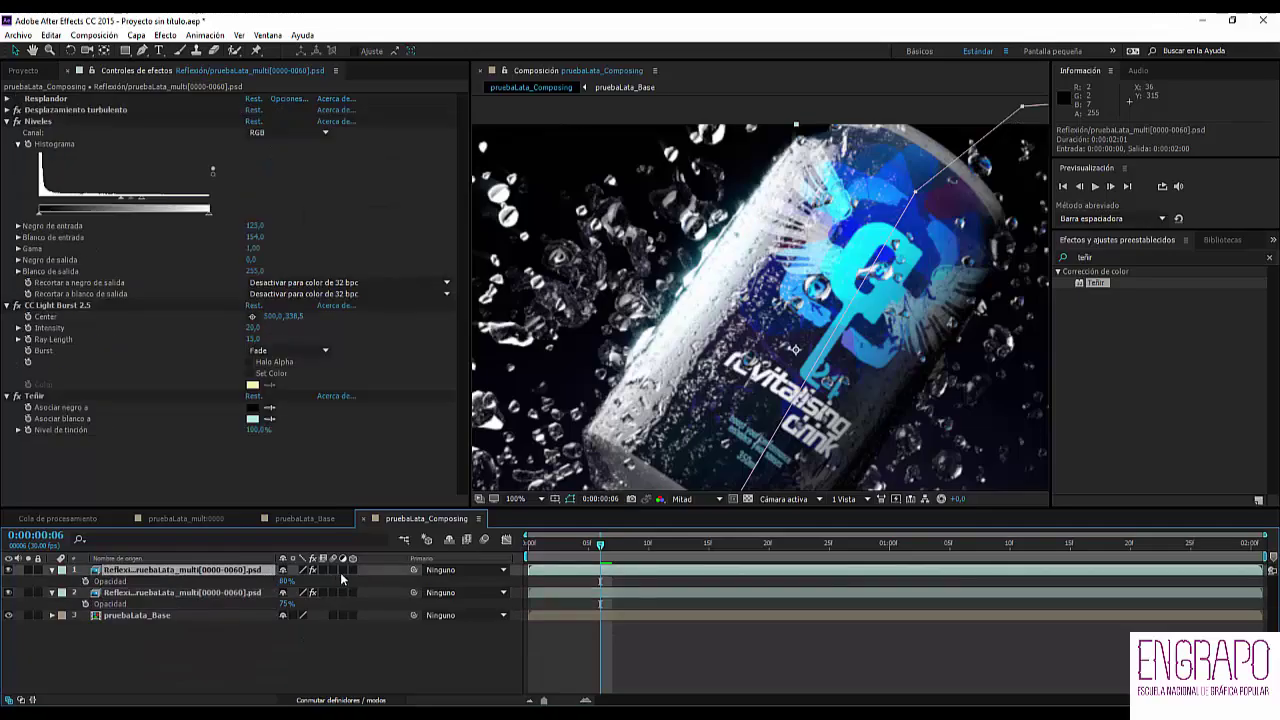
{"action": "left_click", "coordinate": [204, 590], "text": "shift"}
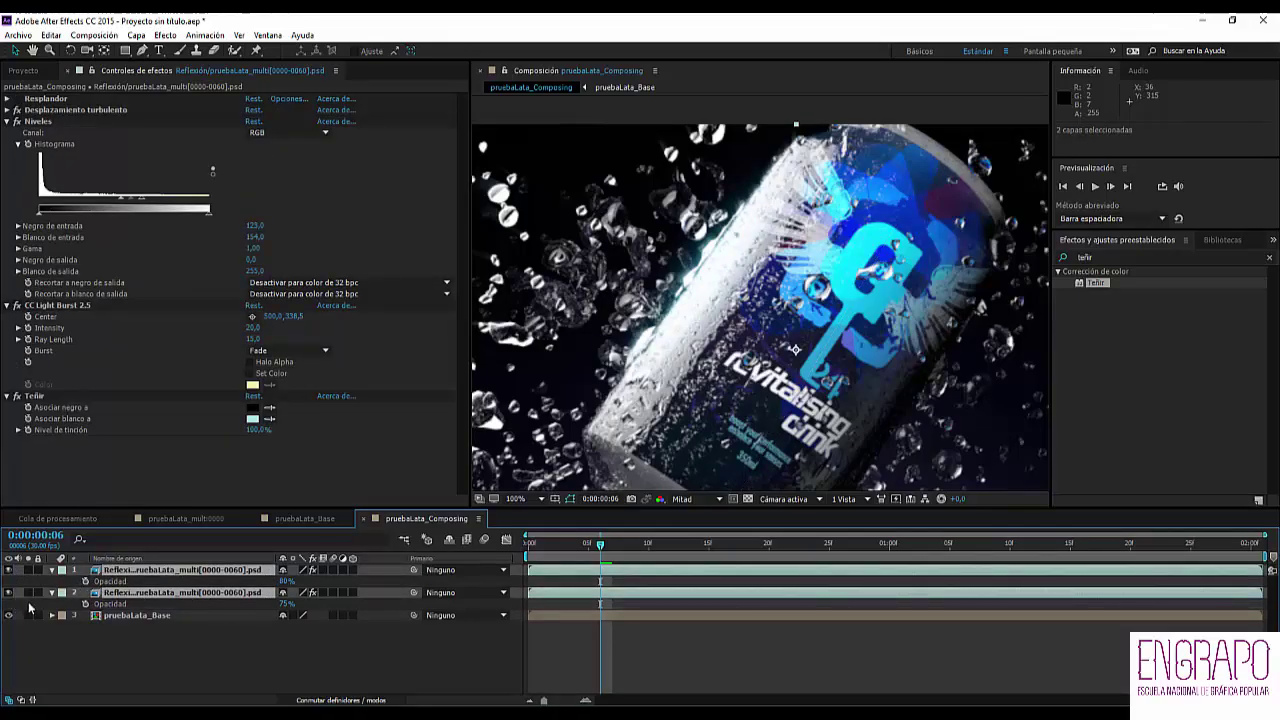
{"action": "left_click", "coordinate": [29, 615]}
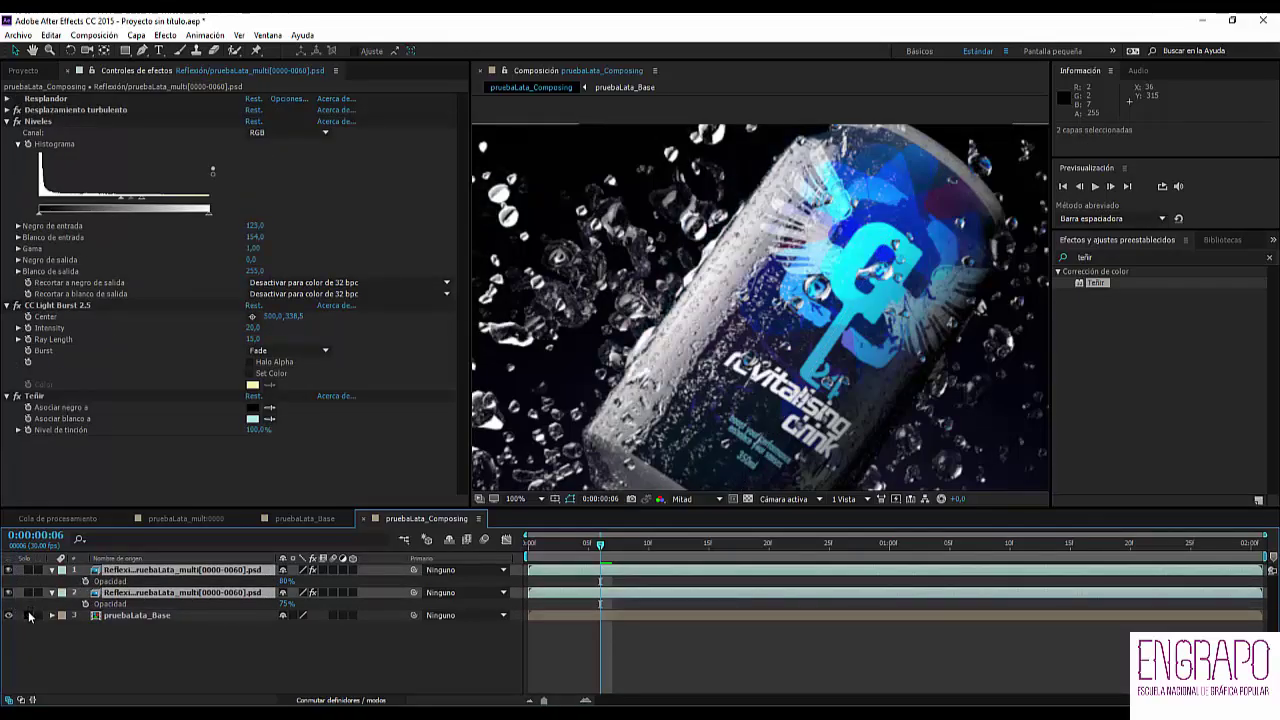
{"action": "key", "text": "comma"}
{"action": "left_click", "coordinate": [749, 667]}
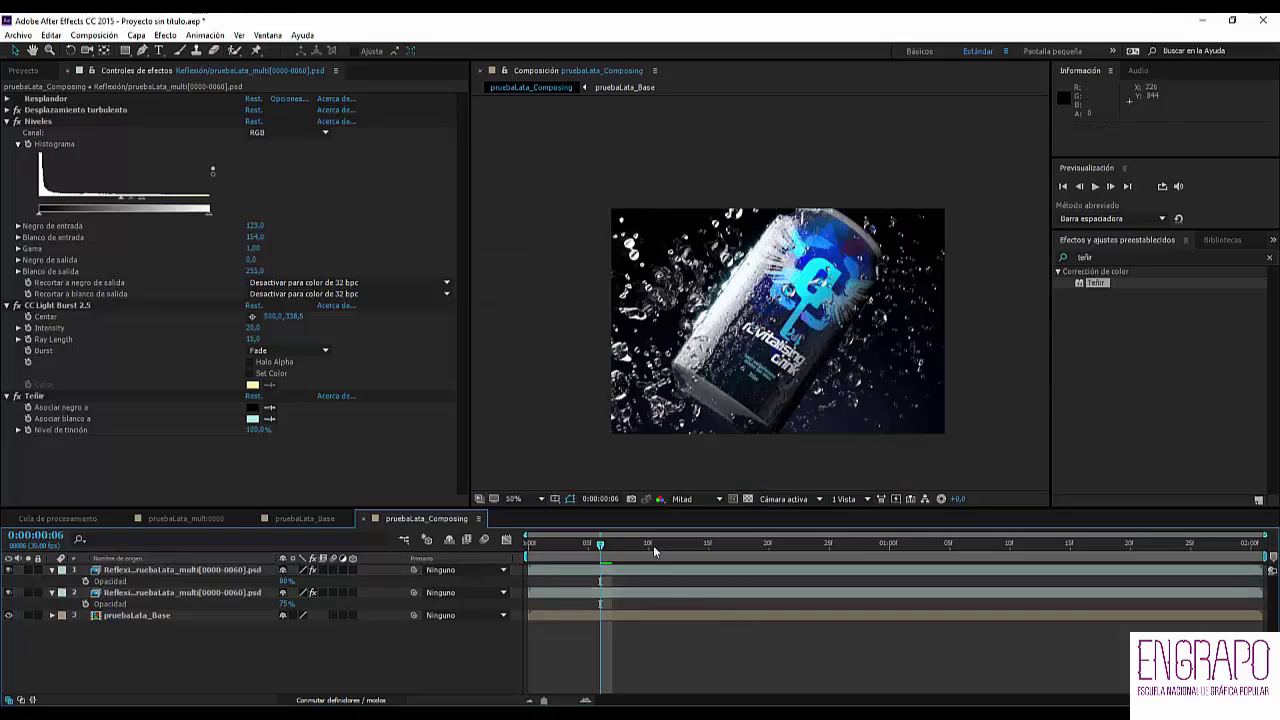
- Check the composite at several frames along the timeline, finishing at 0:00:00:25
{"action": "left_click", "coordinate": [718, 545]}
{"action": "left_click", "coordinate": [846, 546]}
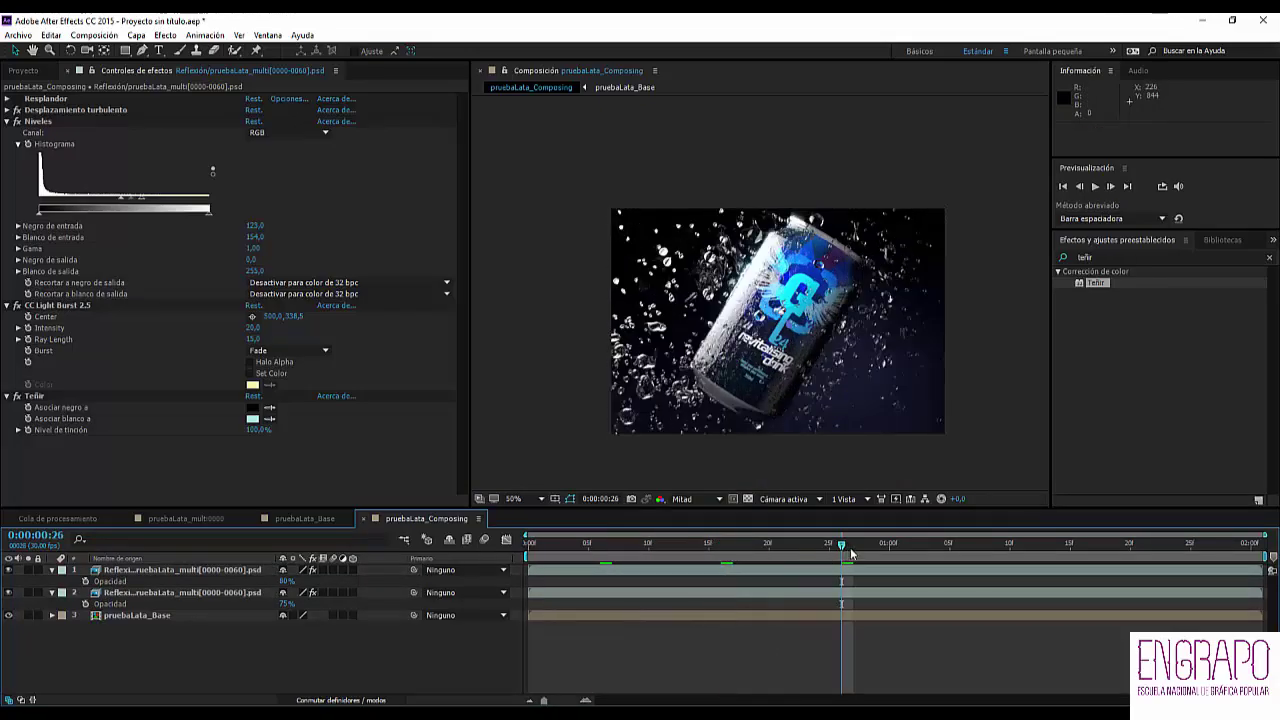
{"action": "left_click", "coordinate": [940, 547]}
{"action": "left_click", "coordinate": [1022, 547]}
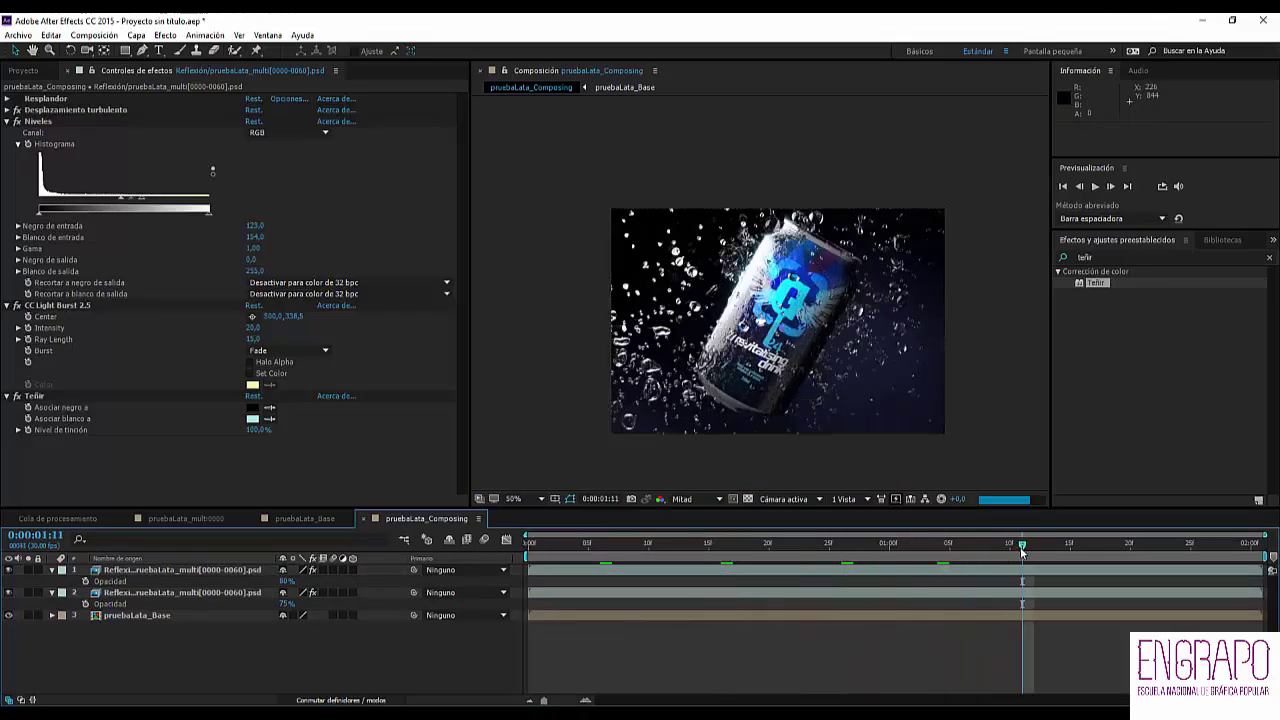
{"action": "left_click", "coordinate": [1118, 547]}
{"action": "left_click", "coordinate": [733, 547]}
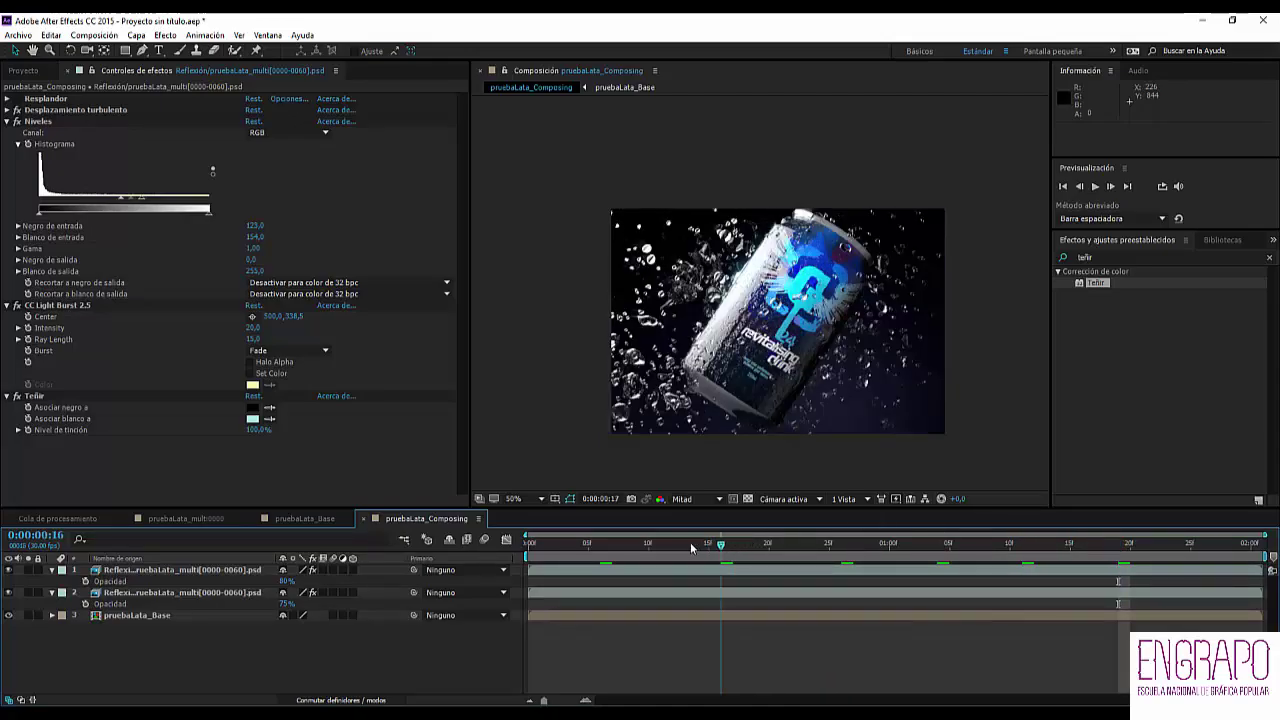
{"action": "left_click_drag", "start_coordinate": [733, 547], "coordinate": [829, 546]}
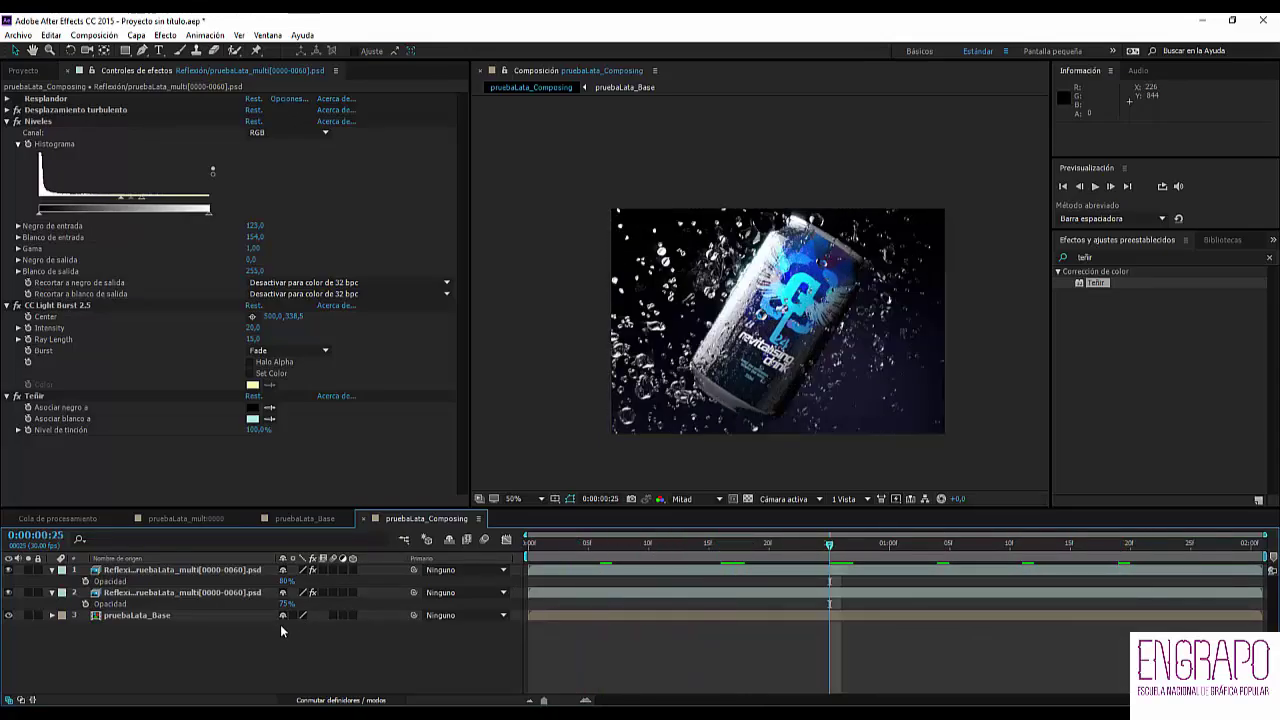
- In pruebaLata_multi0000, isolate the Sombra layer instead of Especular and preview its animation
{"action": "left_click", "coordinate": [166, 520]}
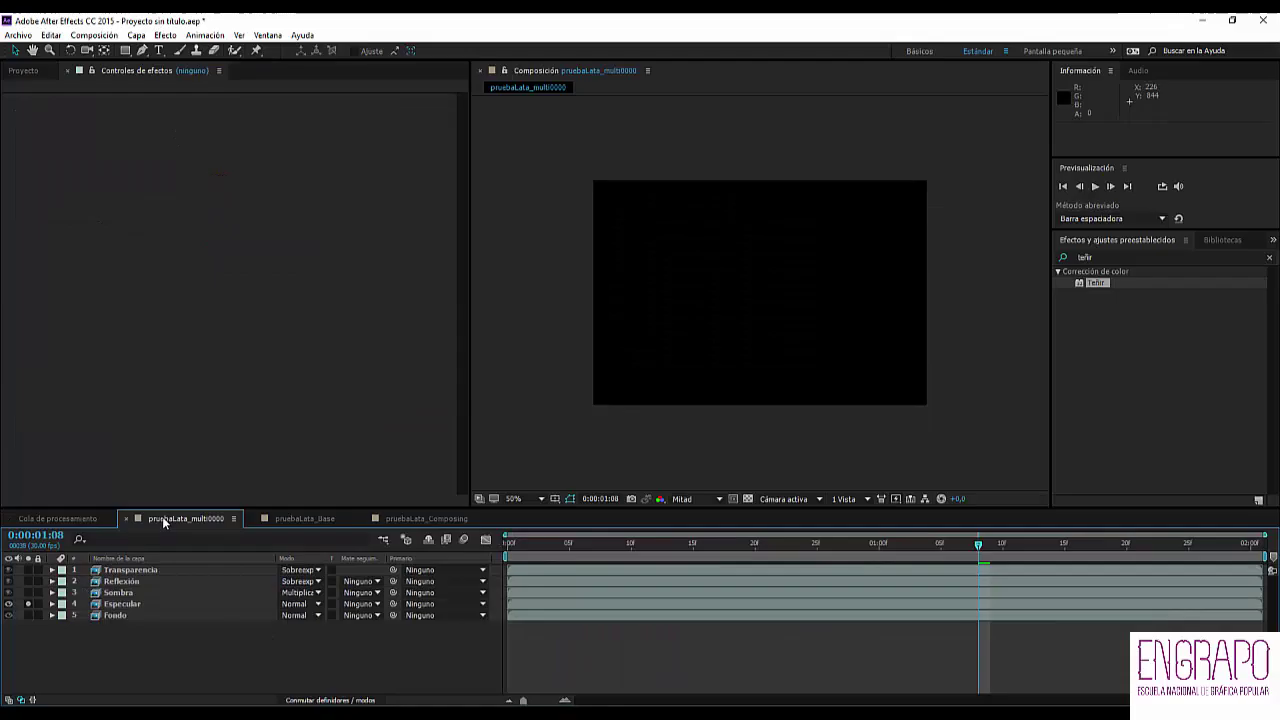
{"action": "left_click", "coordinate": [90, 594]}
{"action": "left_click", "coordinate": [27, 603]}
{"action": "left_click", "coordinate": [27, 592]}
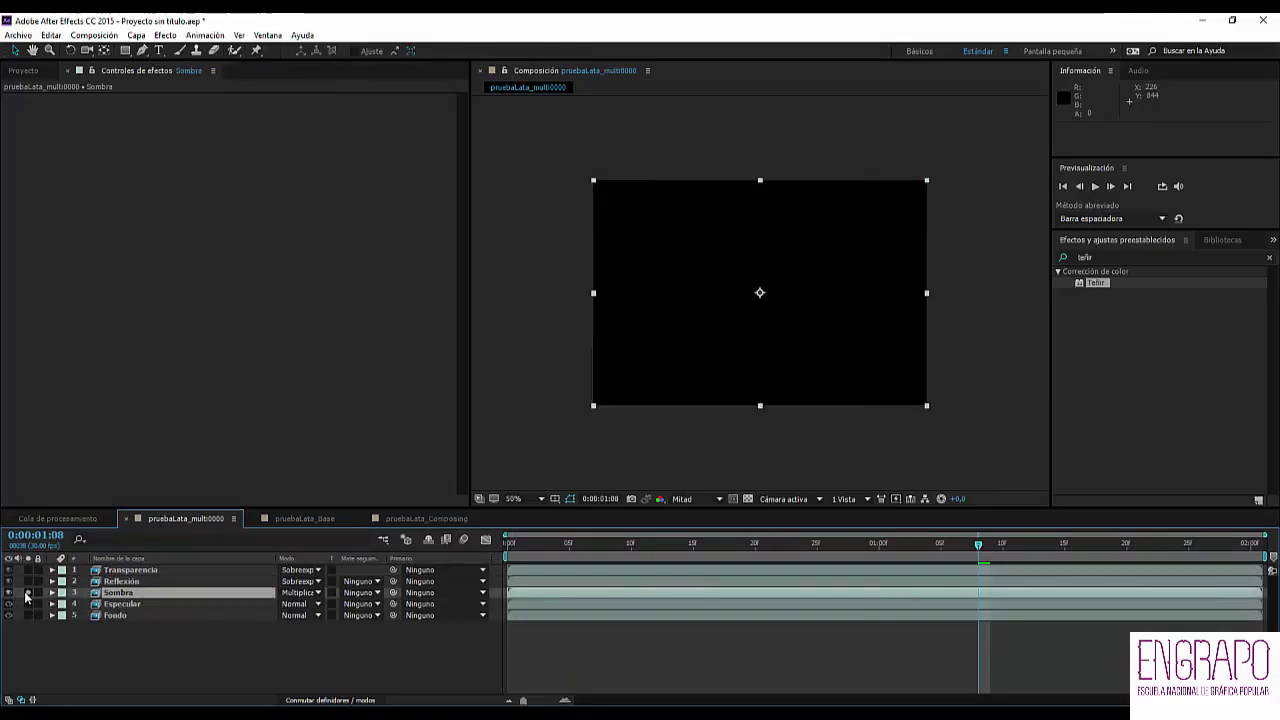
{"action": "key", "text": "space"}
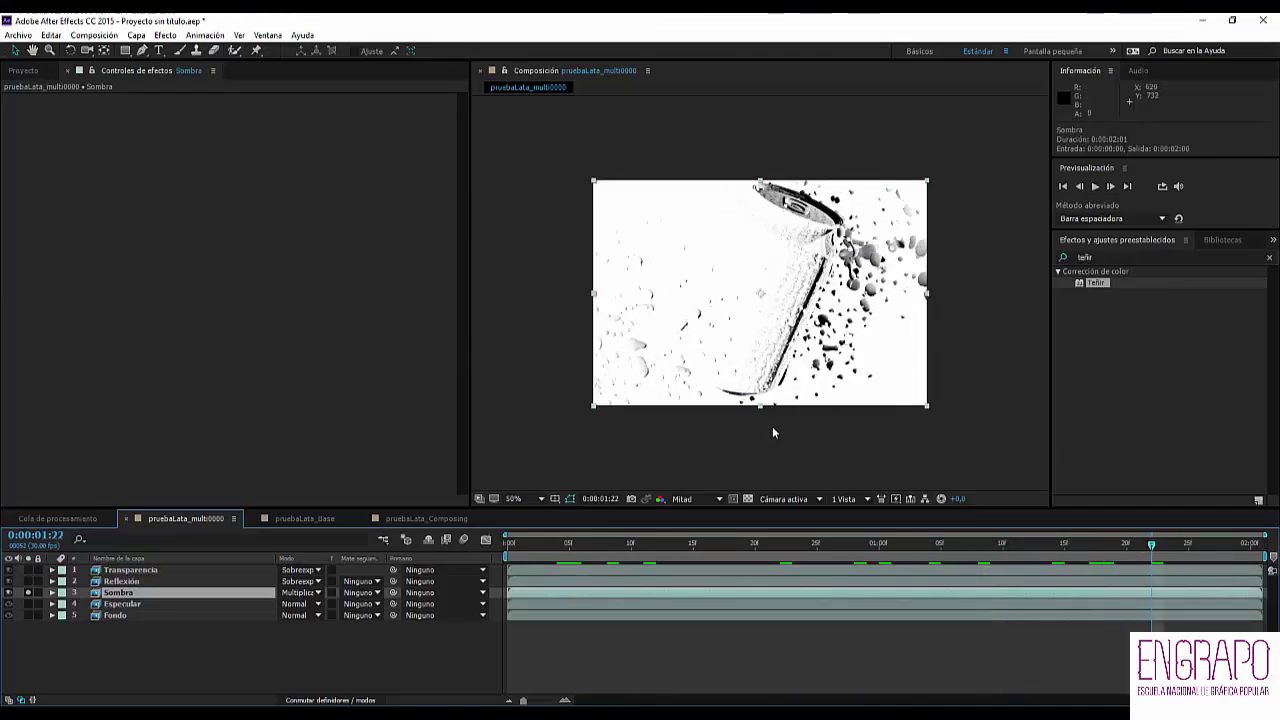
- Copy the Sombra layer into pruebaLata_Composing and place it directly above pruebaLata_Base
{"action": "left_click", "coordinate": [185, 655]}
{"action": "left_click", "coordinate": [131, 594]}
{"action": "key", "text": "ctrl+c"}
{"action": "left_click", "coordinate": [425, 518]}
{"action": "key", "text": "ctrl+v"}
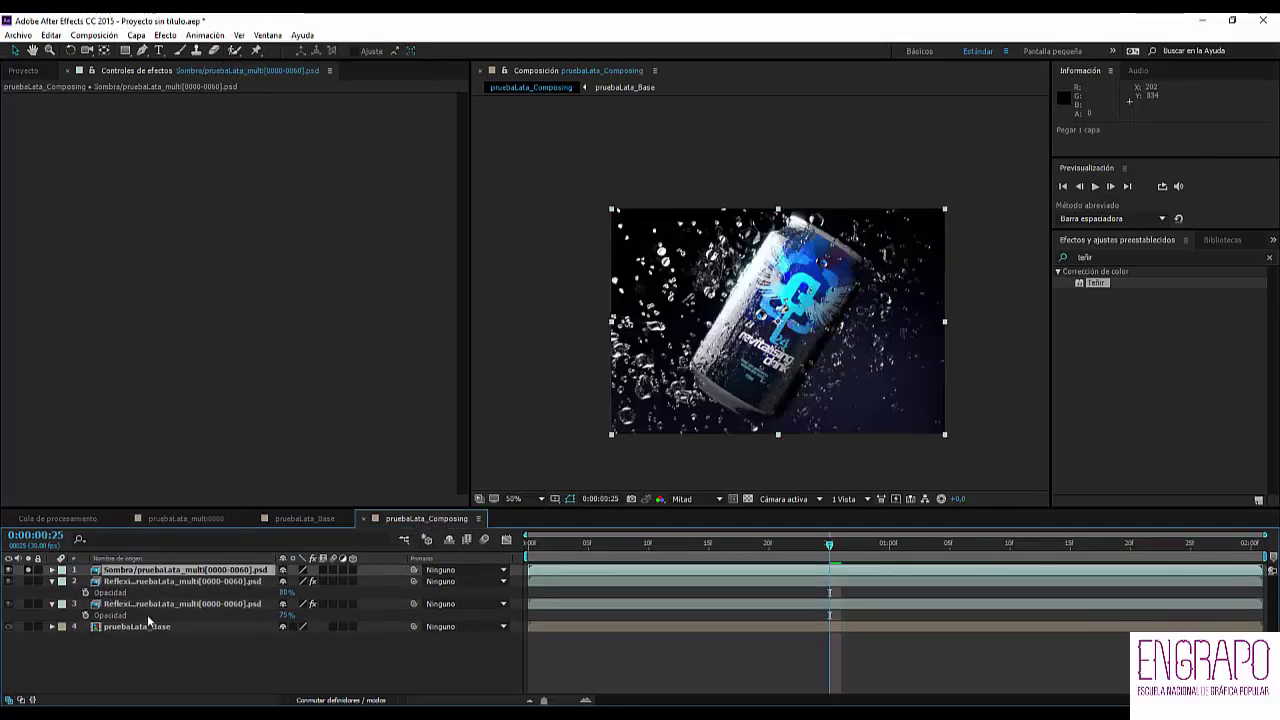
{"action": "left_click_drag", "start_coordinate": [136, 571], "coordinate": [138, 627]}
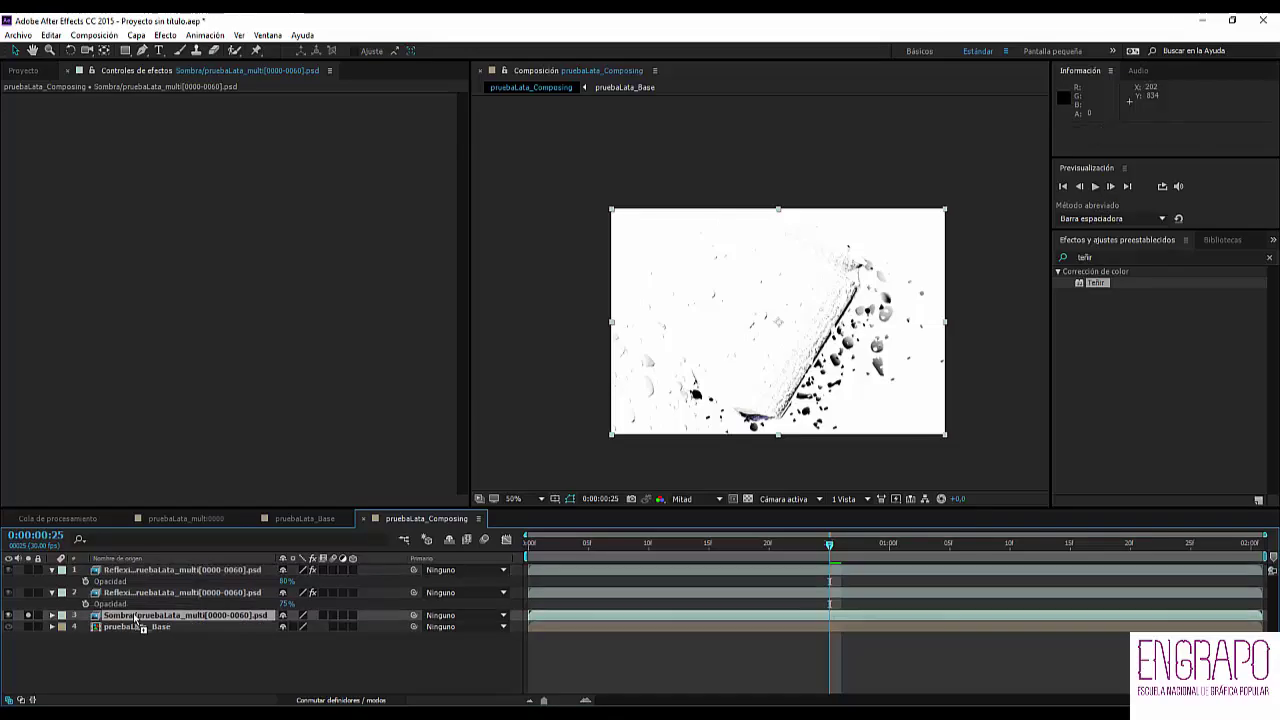
- End the Sombra layer's solo view and show the layers' blend modes to check how Sombra is blended
{"action": "left_click", "coordinate": [157, 630]}
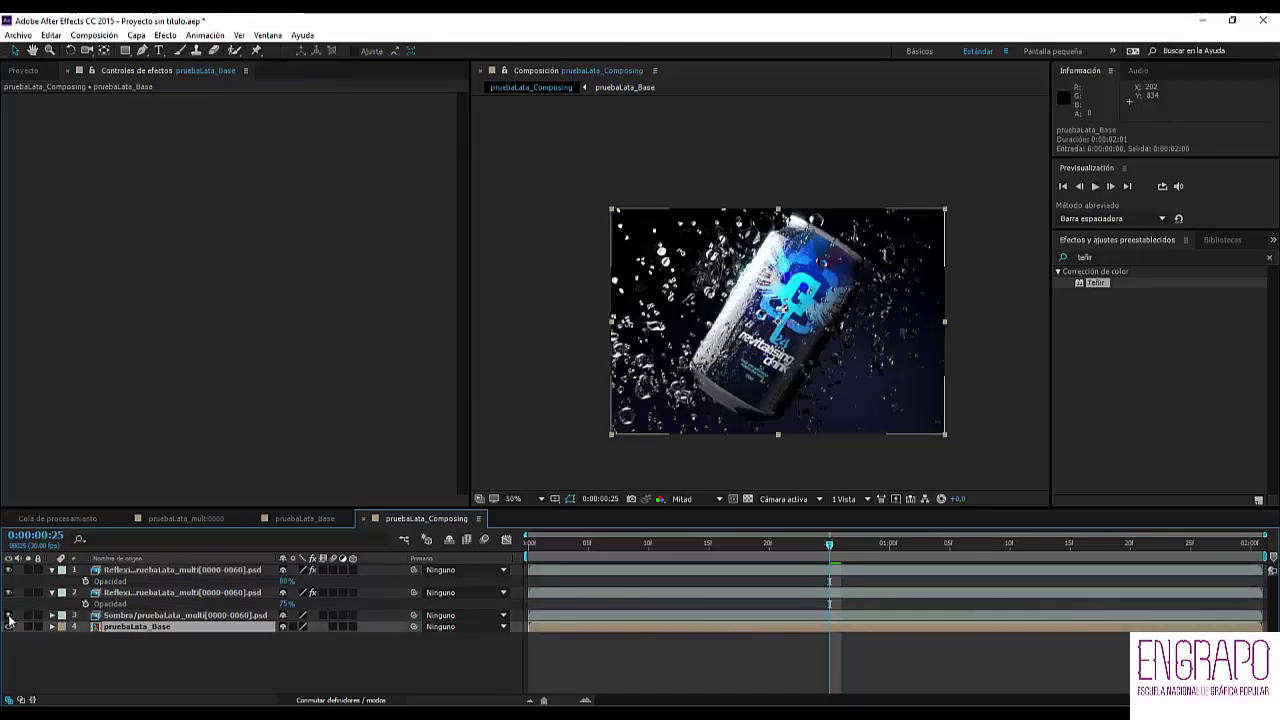
{"action": "left_click", "coordinate": [125, 616]}
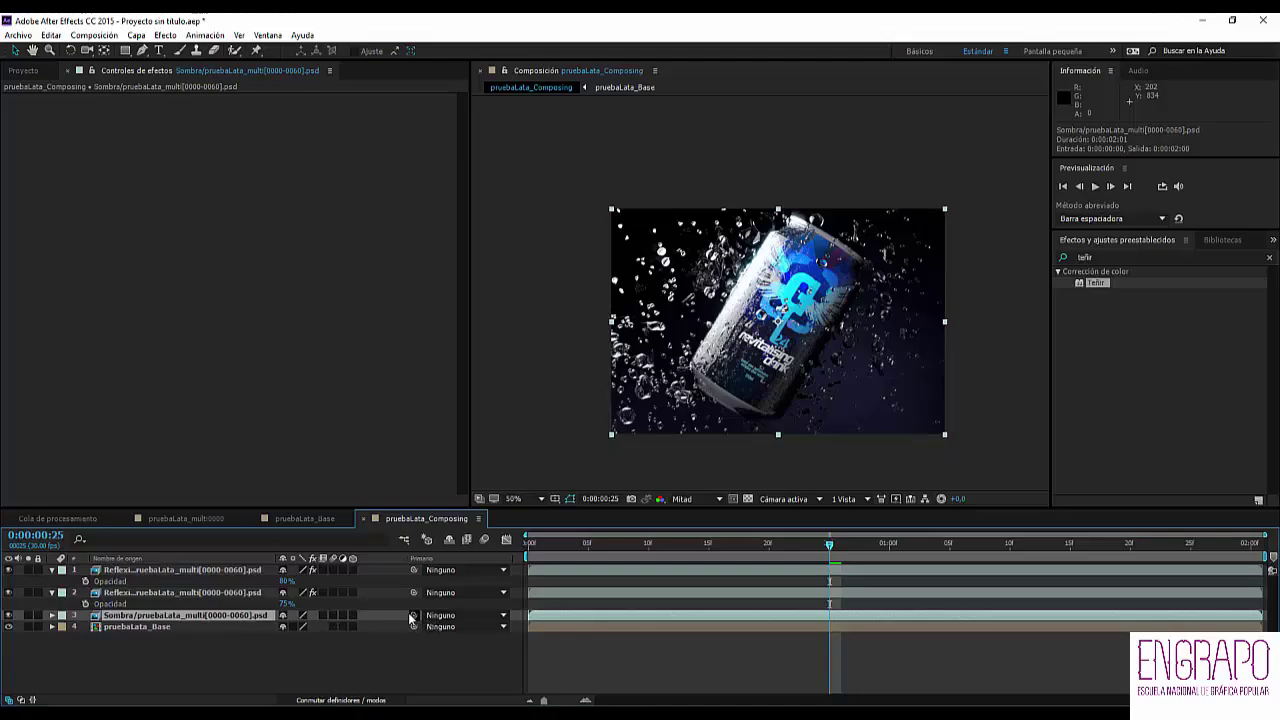
{"action": "left_click", "coordinate": [341, 700]}
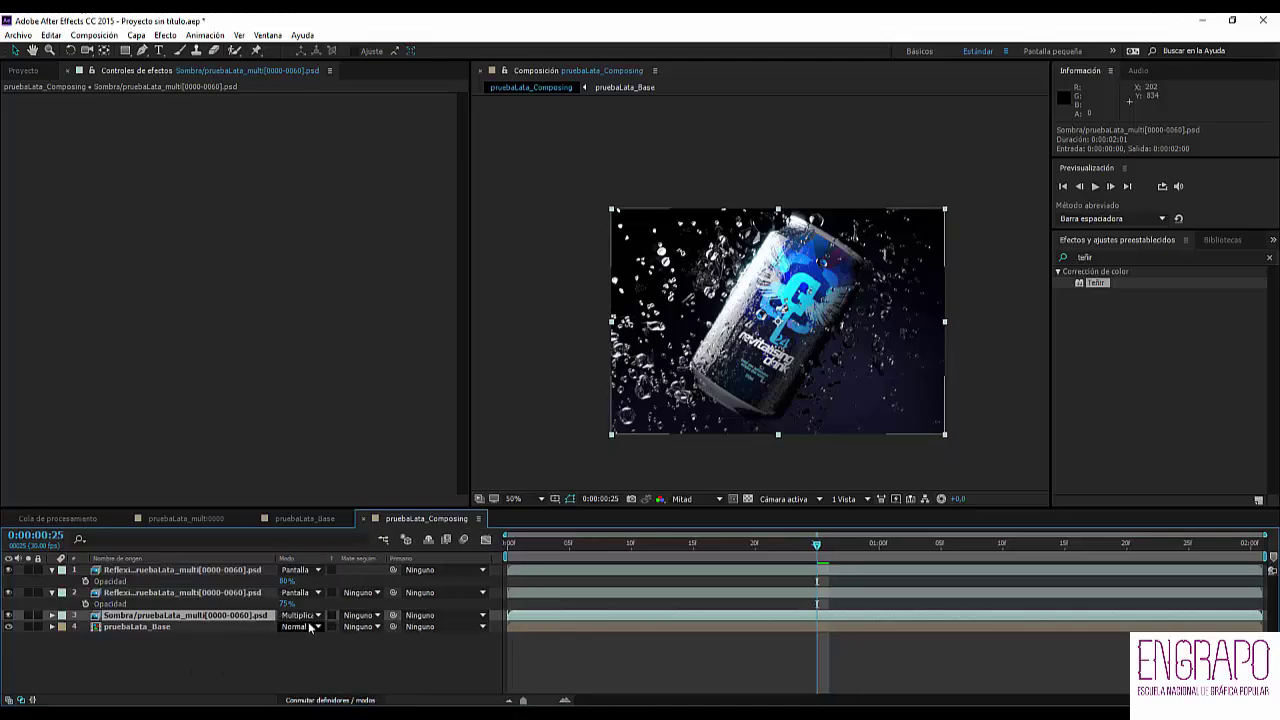
{"action": "scroll", "coordinate": [815, 305], "scroll_direction": "up", "scroll_amount": 2}
{"action": "scroll", "coordinate": [812, 330], "scroll_direction": "down", "scroll_amount": 2}
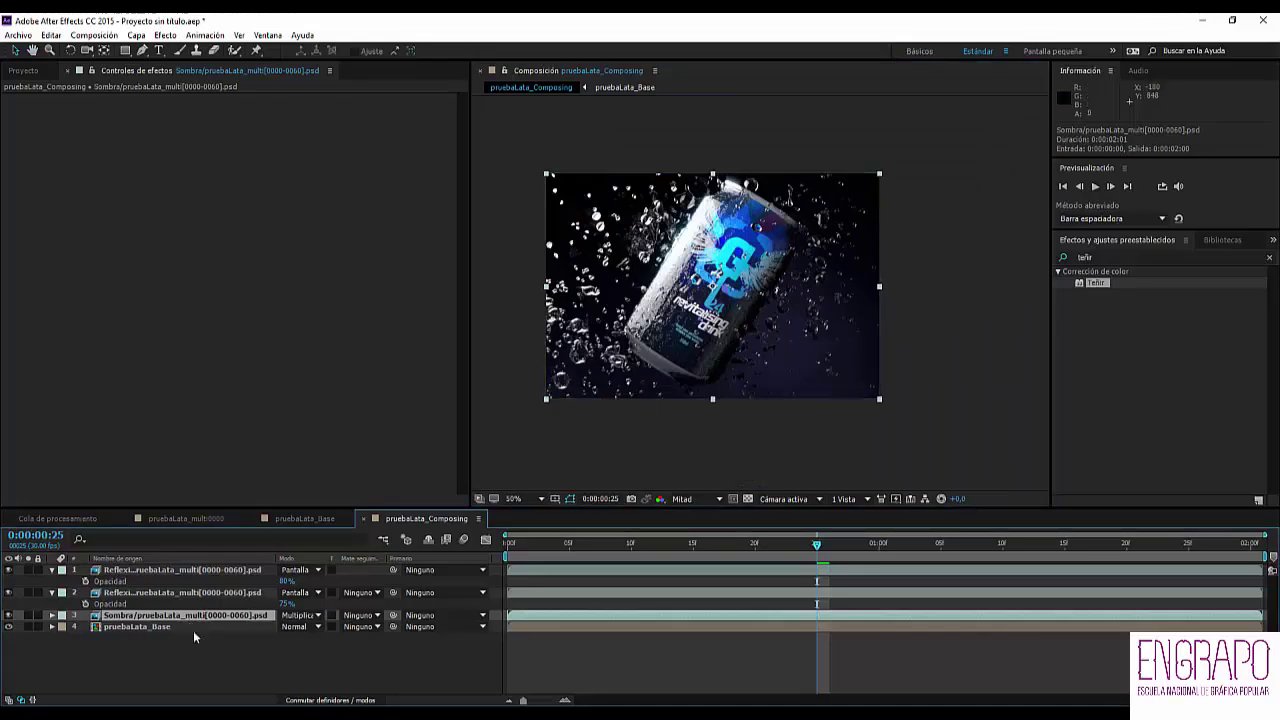
- Set the Sombra layer's opacity to 80%
{"action": "key", "text": "t"}
{"action": "left_click", "coordinate": [286, 626]}
{"action": "type", "text": "80"}
{"action": "key", "text": "Return"}
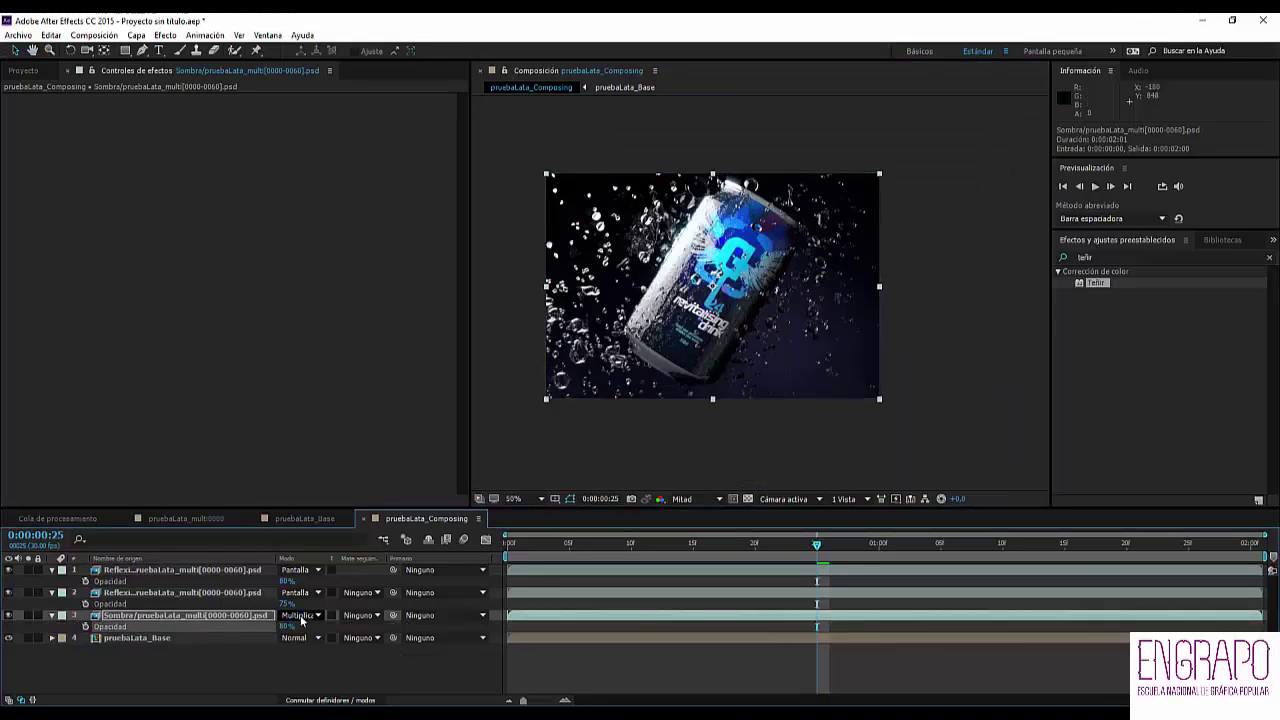
- Apply the Teñir effect to the Sombra layer and set the layer's opacity to 72%
{"action": "scroll", "coordinate": [681, 336], "scroll_direction": "up", "scroll_amount": 1}
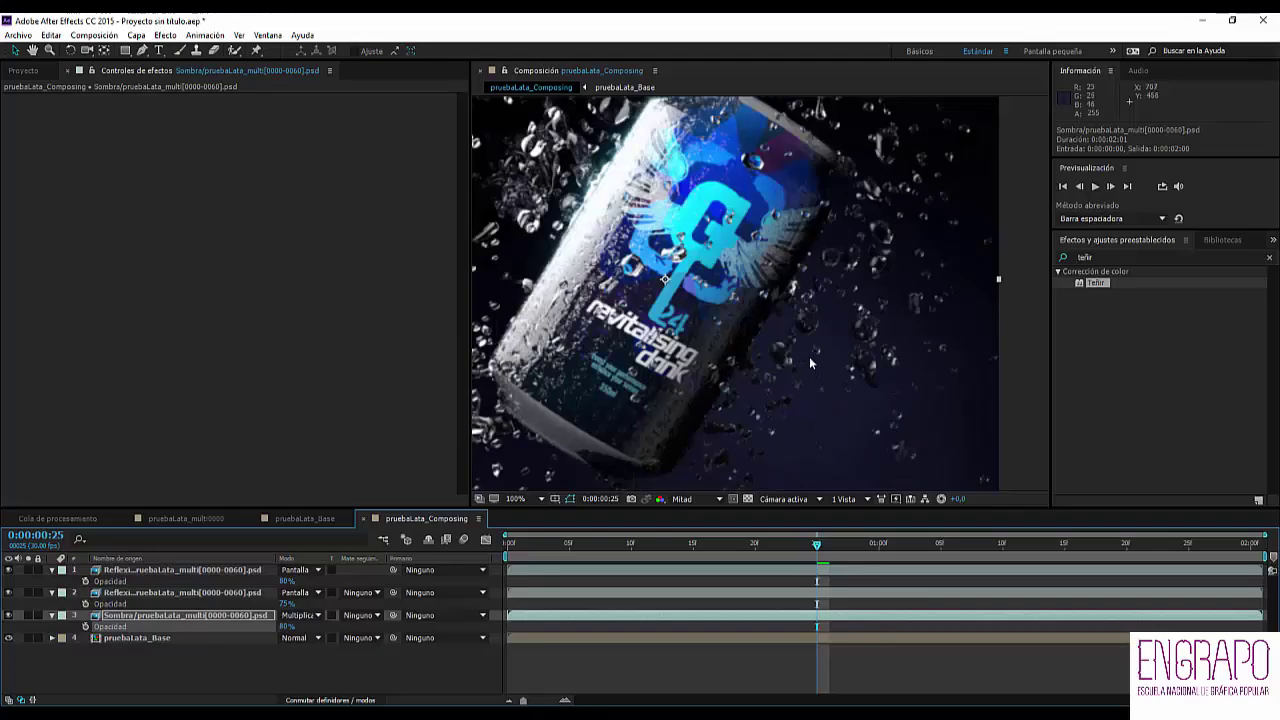
{"action": "left_click", "coordinate": [1077, 257]}
{"action": "double_click", "coordinate": [1094, 283]}
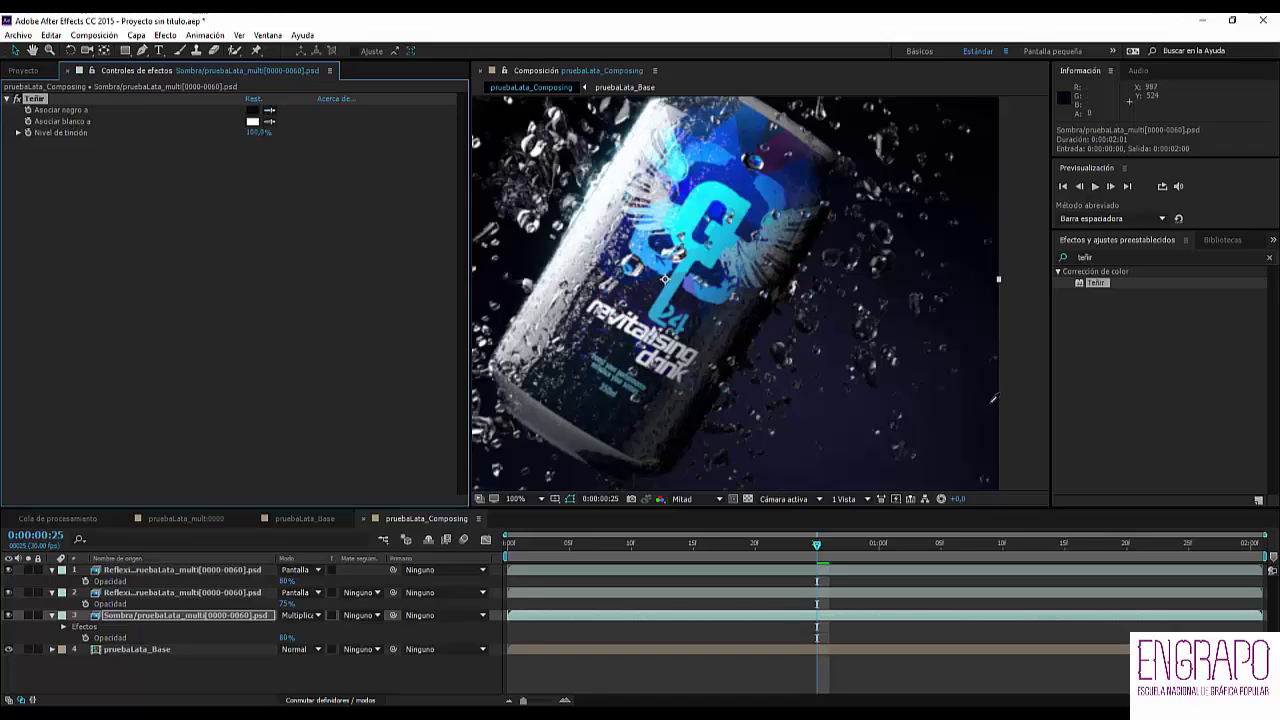
{"action": "left_click_drag", "start_coordinate": [288, 638], "coordinate": [280, 638]}
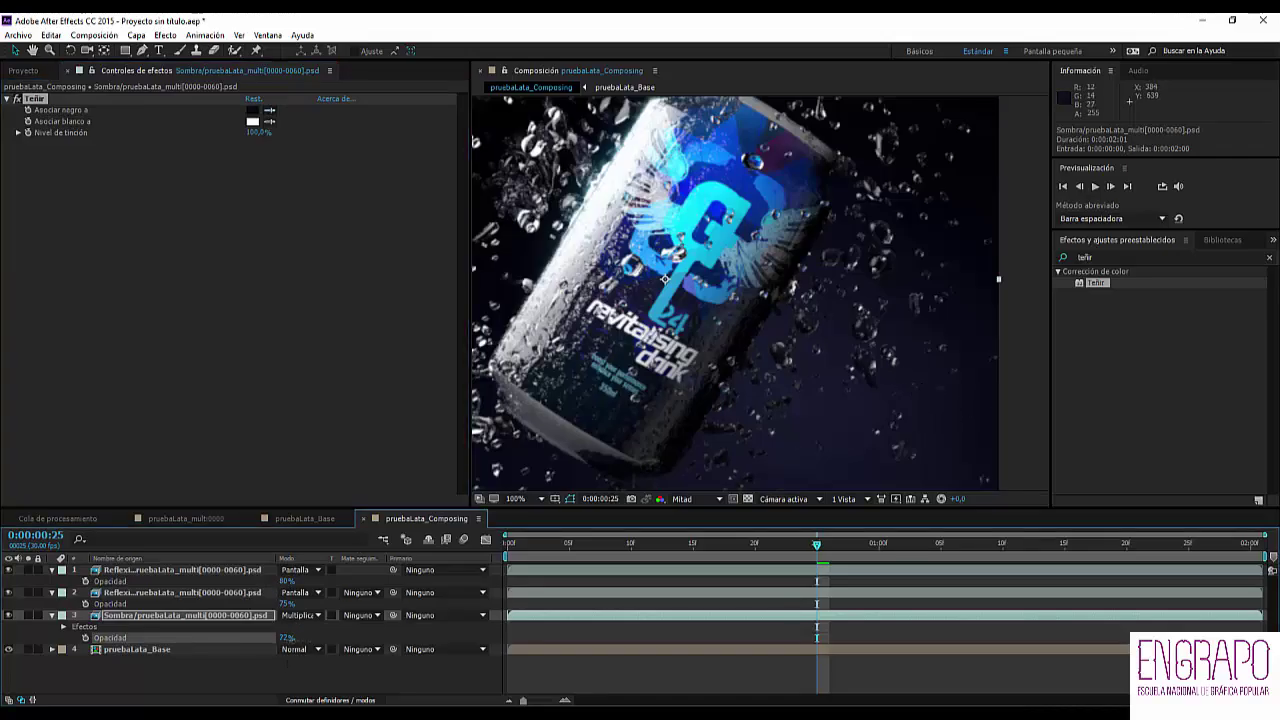
- Try a different blend mode on the Sombra layer and undo the change
{"action": "left_click", "coordinate": [298, 615]}
{"action": "left_click", "coordinate": [299, 27]}
{"action": "key", "text": "ctrl+z"}
- Preview the composite with its Sombra layer, and widen the composition viewer to inspect the can up close
{"action": "key", "text": "comma"}
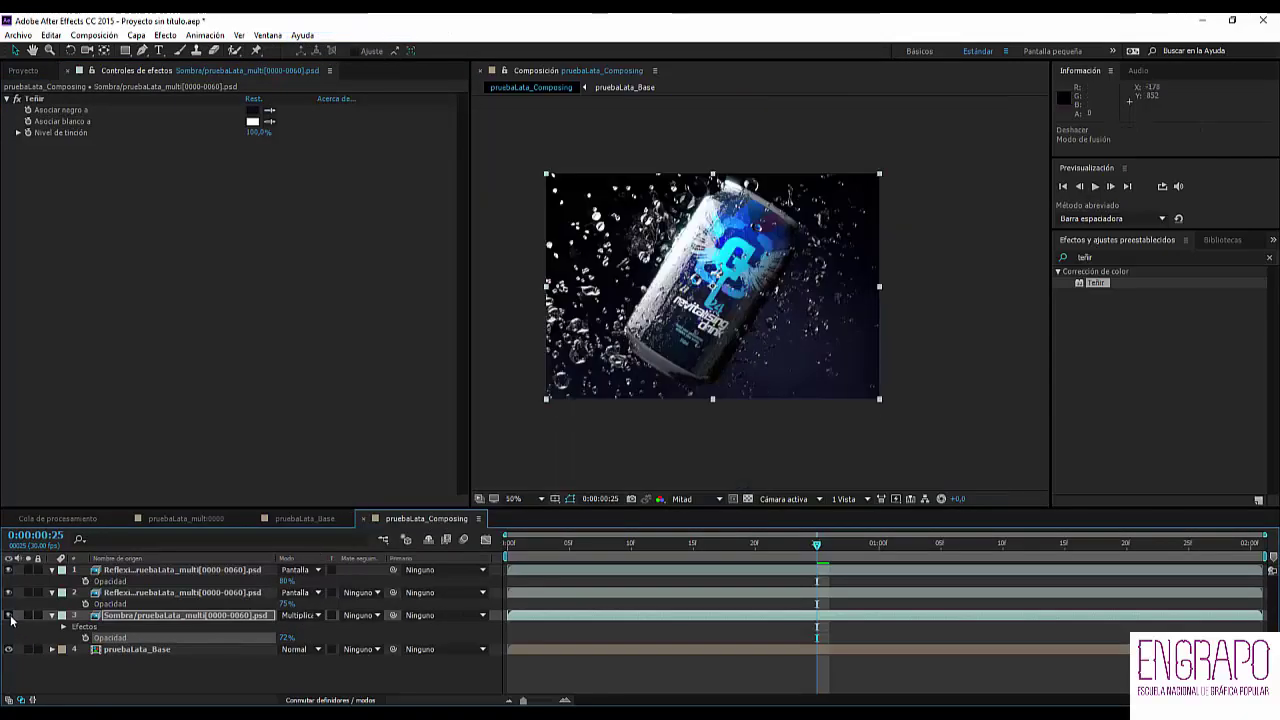
{"action": "key", "text": "space"}
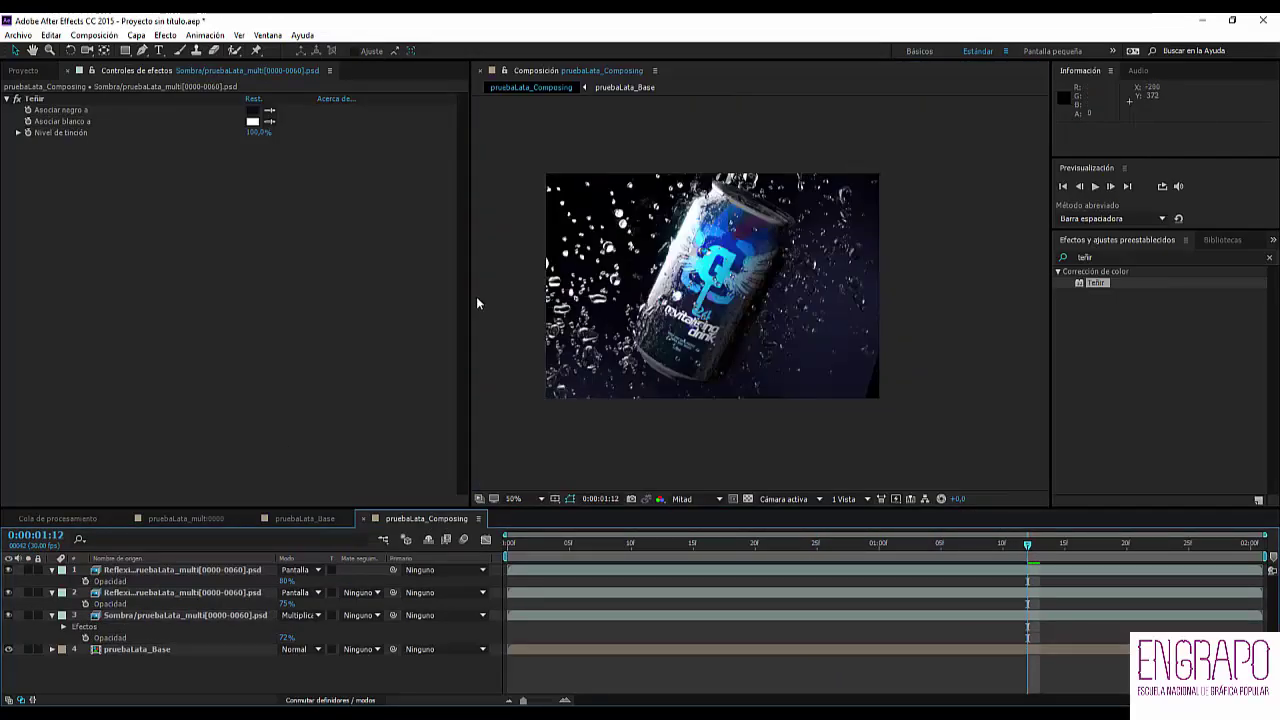
{"action": "left_click_drag", "start_coordinate": [466, 297], "coordinate": [386, 297]}
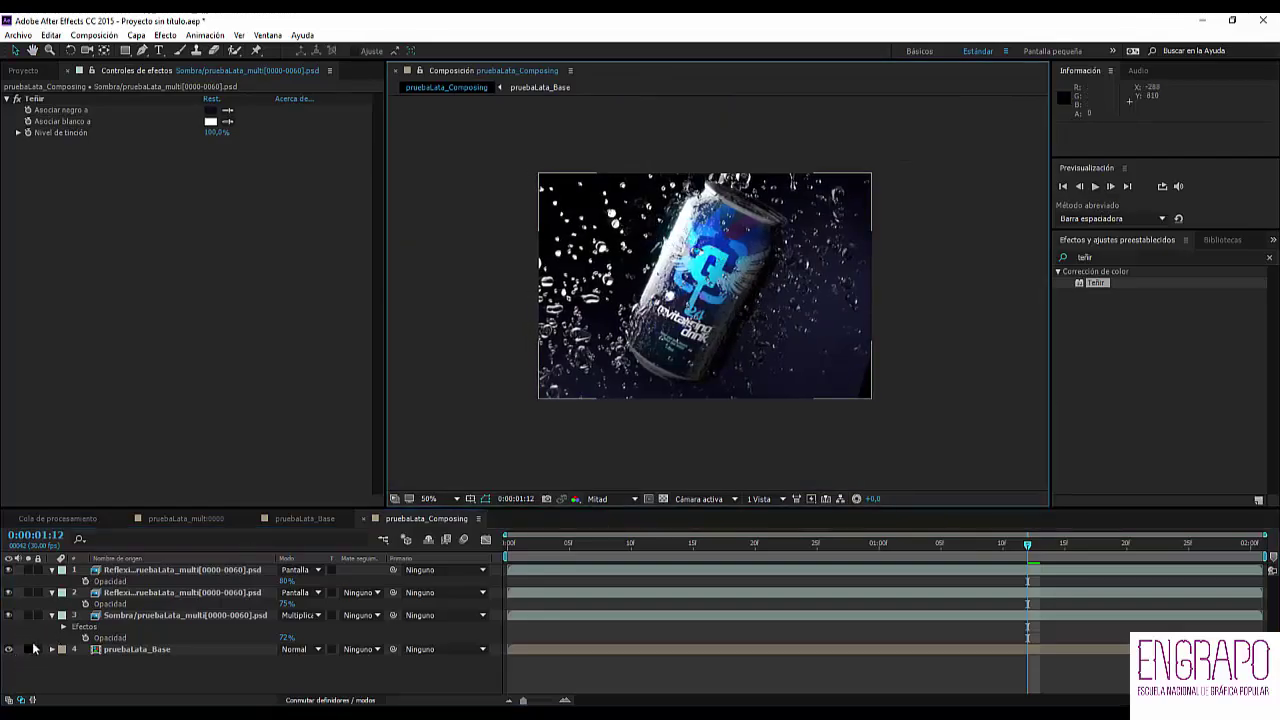
{"action": "scroll", "coordinate": [708, 256], "scroll_direction": "up", "scroll_amount": 2}
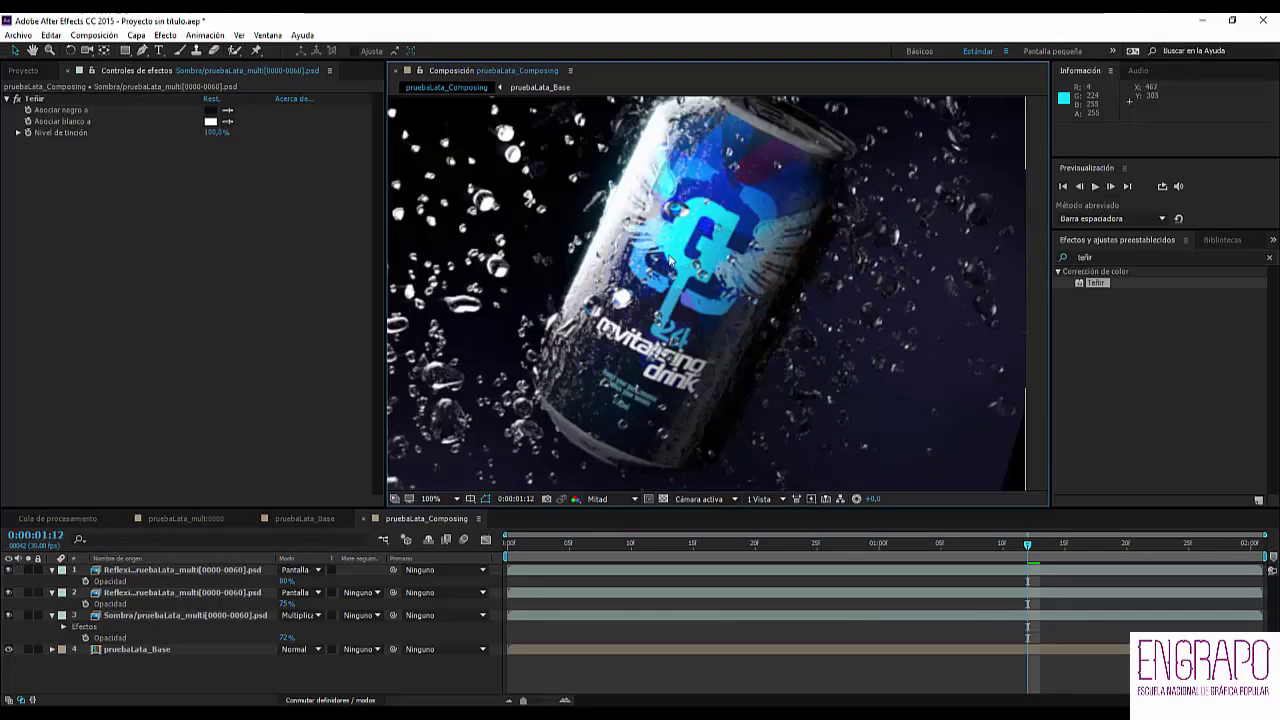
- Compare the pruebaLata_Base layer in isolation with the full composite, and select that layer
{"action": "left_click", "coordinate": [28, 650]}
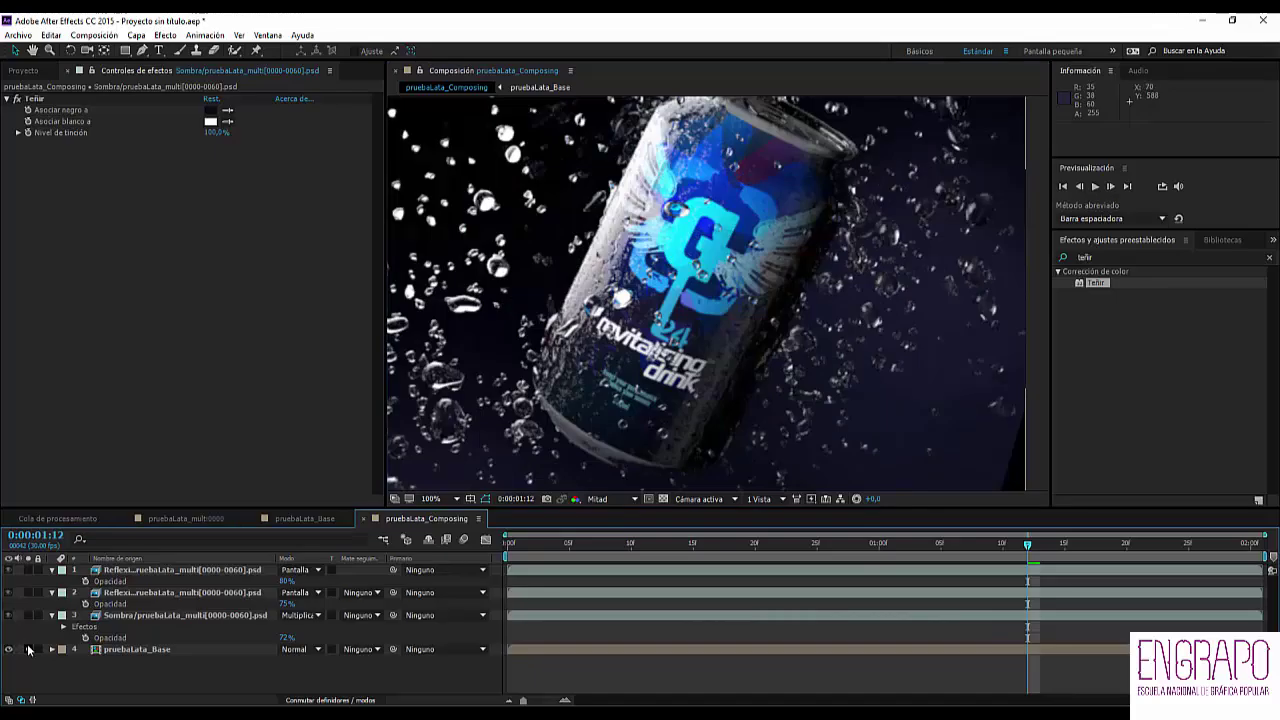
{"action": "left_click", "coordinate": [28, 650]}
{"action": "left_click", "coordinate": [369, 642]}
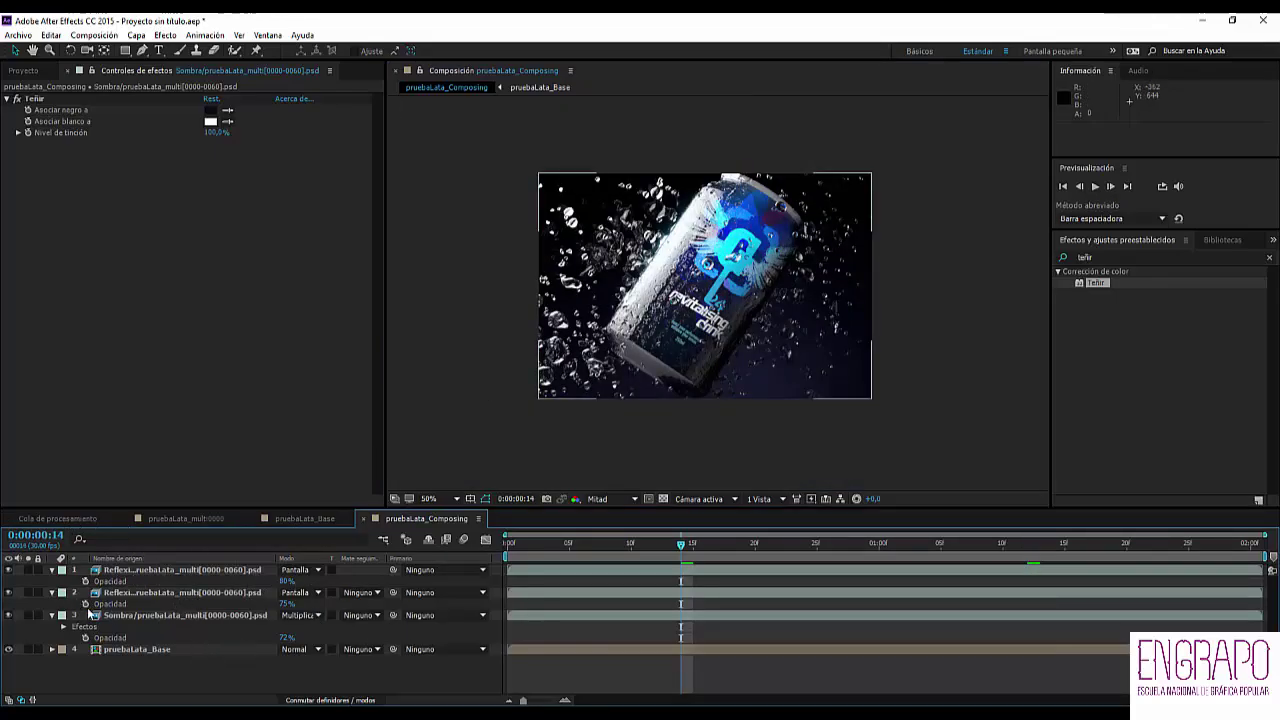
{"action": "left_click", "coordinate": [130, 650]}
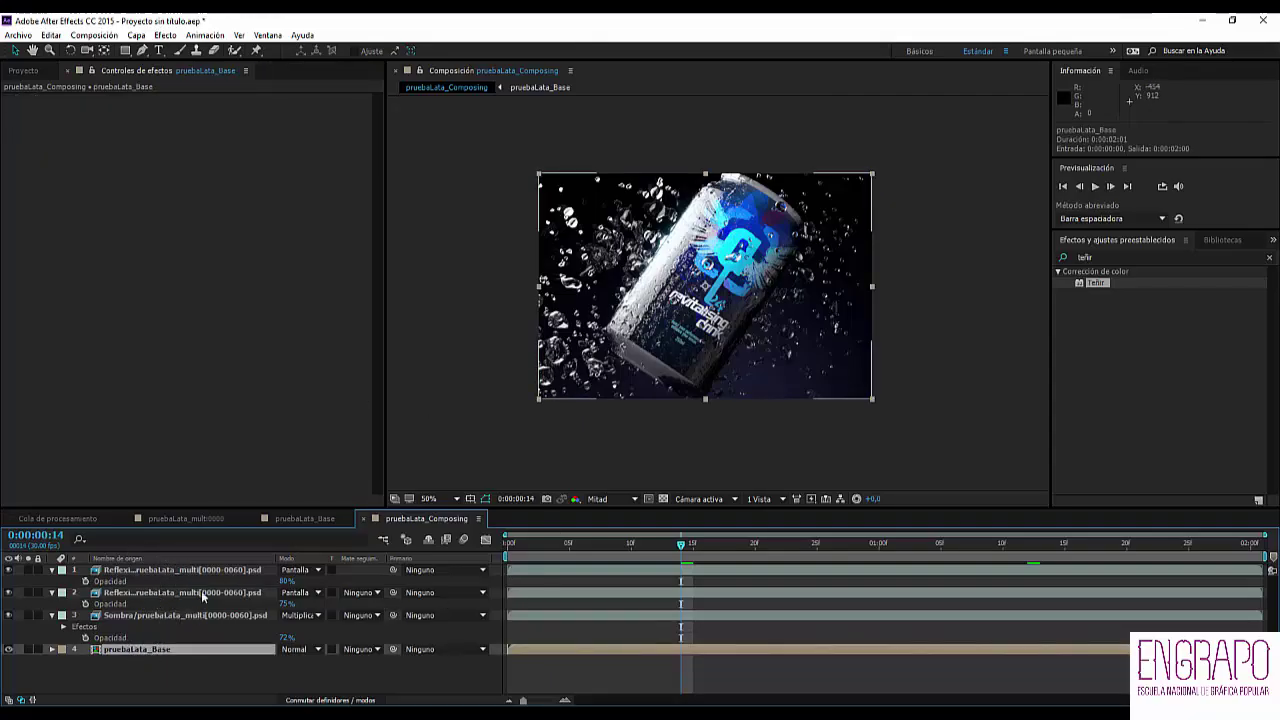
- Create a new composition that contains pruebaLata_Composing as a nested layer
{"action": "left_click", "coordinate": [12, 76]}
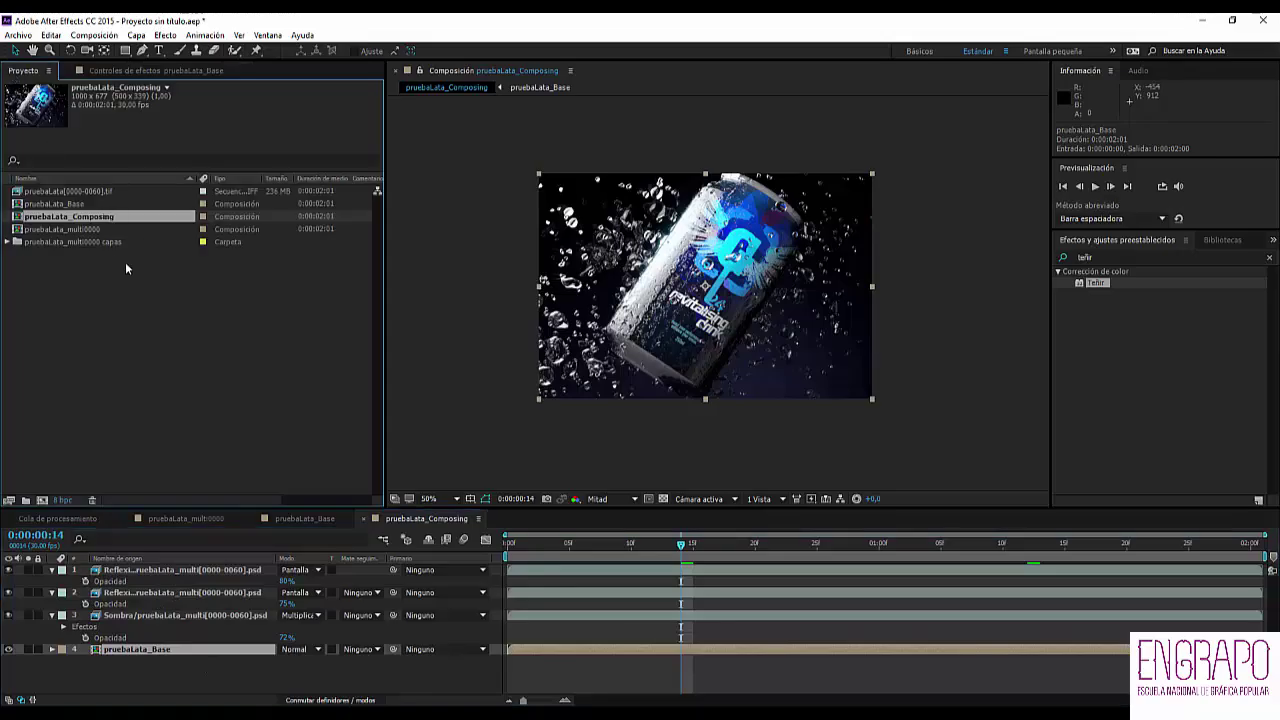
{"action": "left_click", "coordinate": [78, 218]}
{"action": "key", "text": "ctrl+d"}
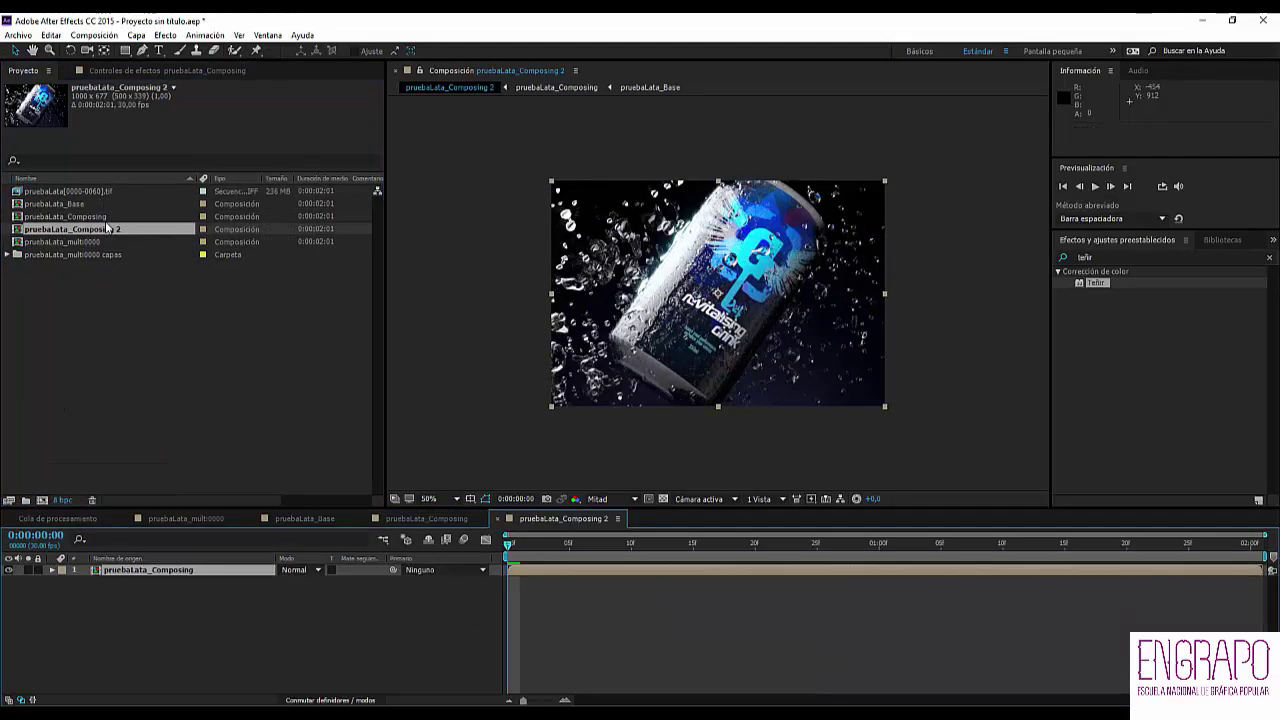
- Rename the new composition as 2_pruebaLata_MB
{"action": "left_click", "coordinate": [106, 229]}
{"action": "key", "text": "Return"}
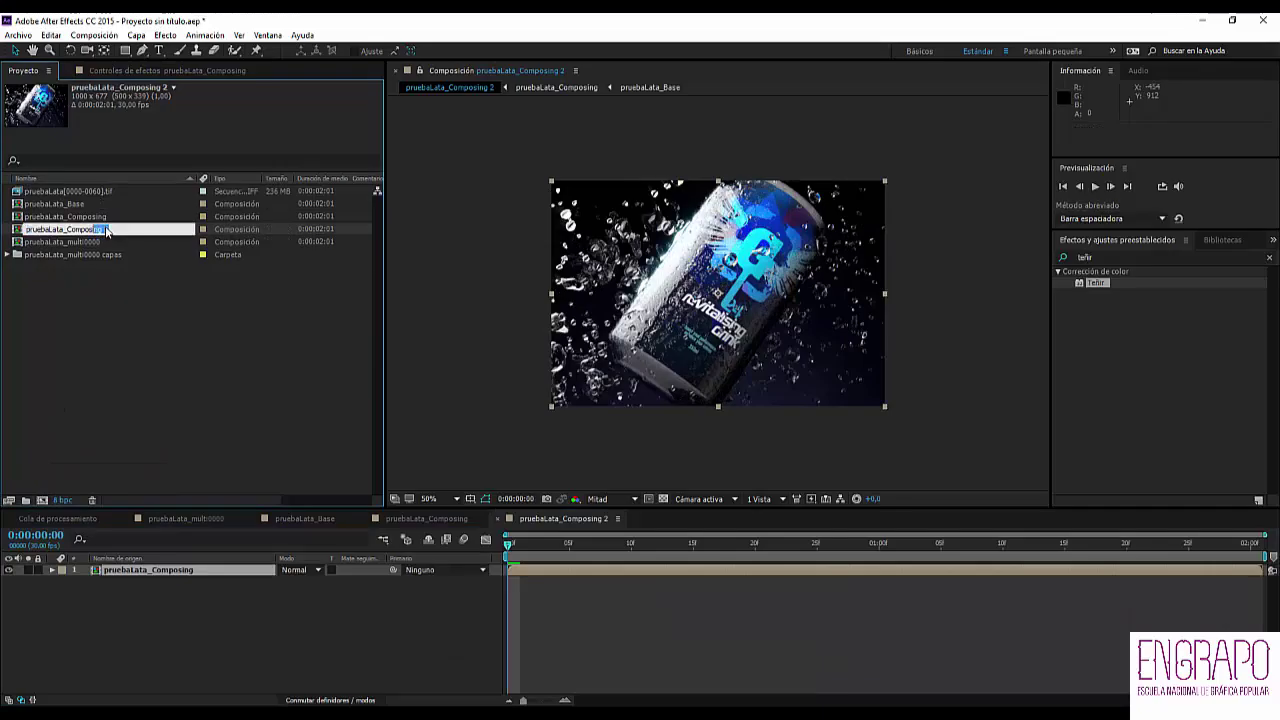
{"action": "key", "text": "shift+Left"}
{"action": "key", "text": "shift+Left"}
{"action": "key", "text": "shift+Left"}
{"action": "key", "text": "shift+Left"}
{"action": "key", "text": "shift+Left"}
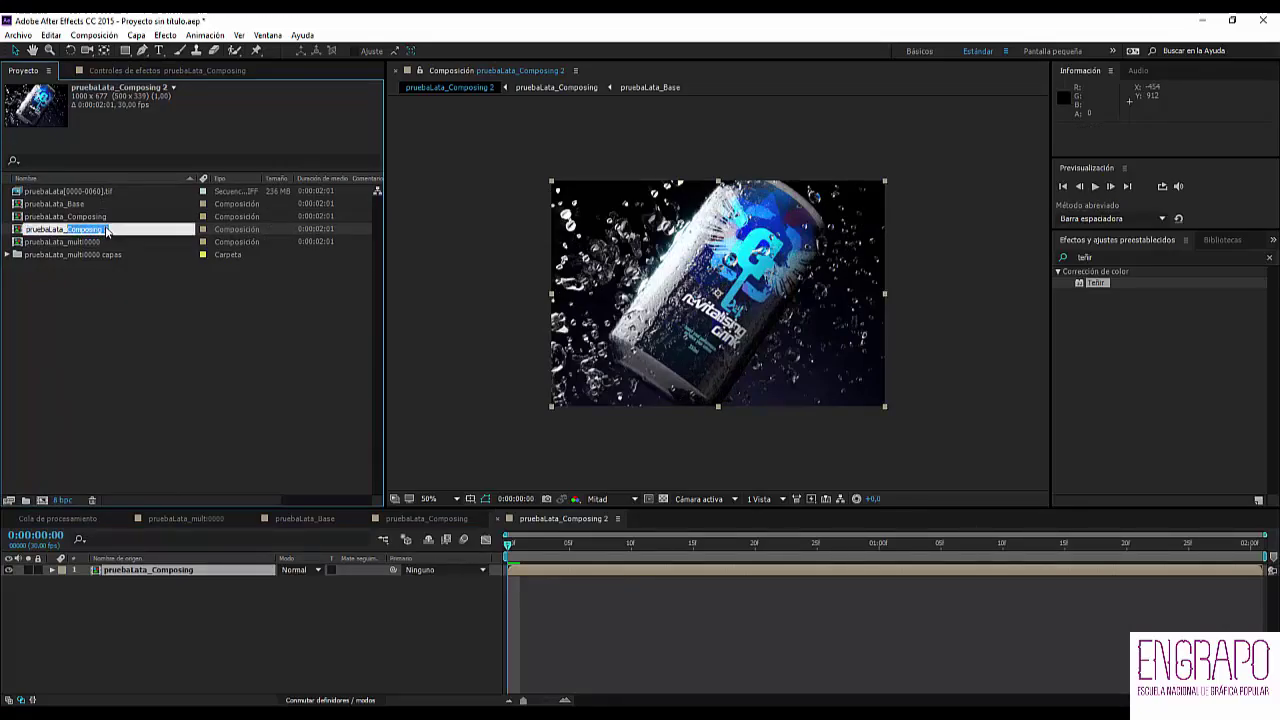
{"action": "type", "text": "MB"}
{"action": "key", "text": "Home"}
{"action": "type", "text": "2_"}
{"action": "key", "text": "Return"}
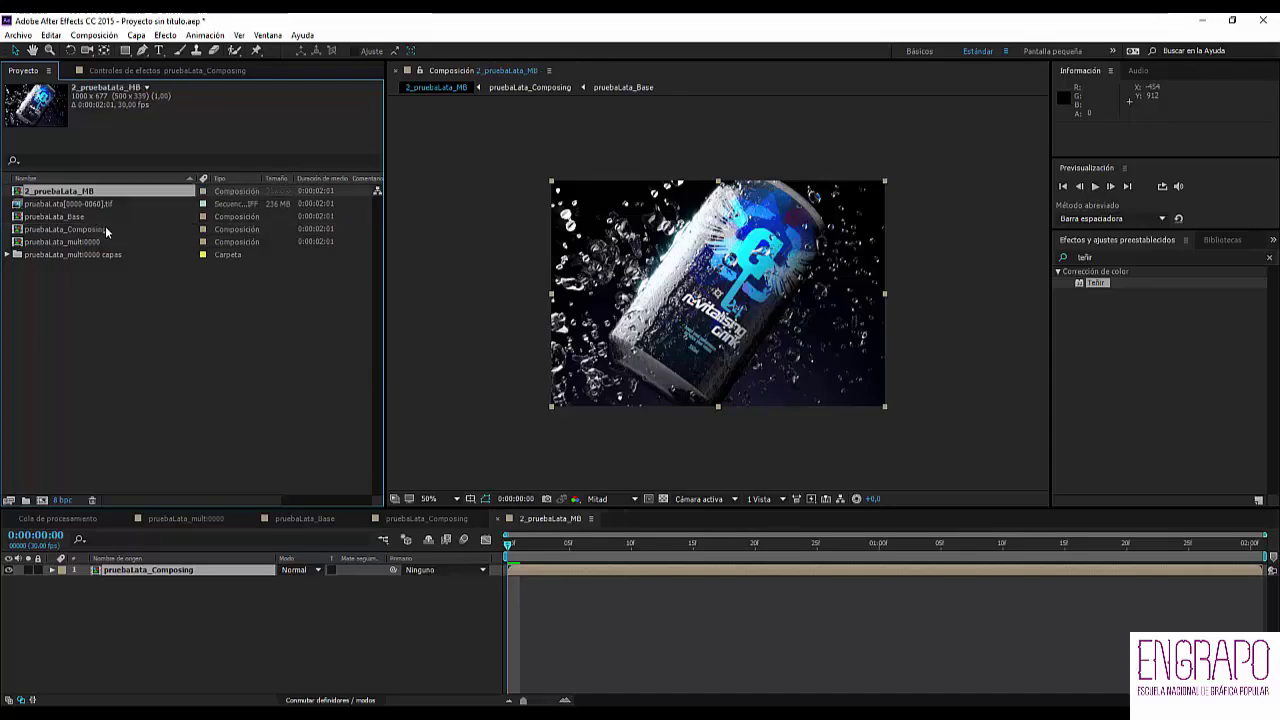
- Rename the pruebaLata_Composing composition as 1_pruebaLata_Composing
{"action": "left_click", "coordinate": [84, 230]}
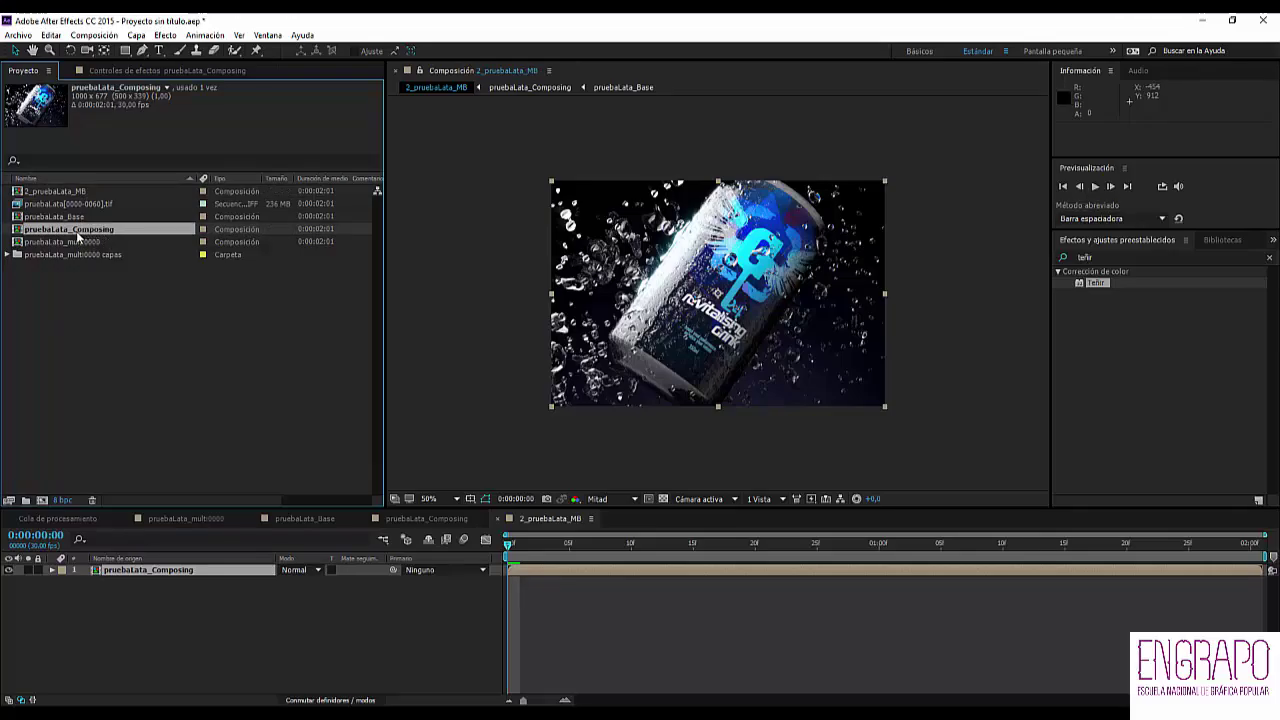
{"action": "key", "text": "Return"}
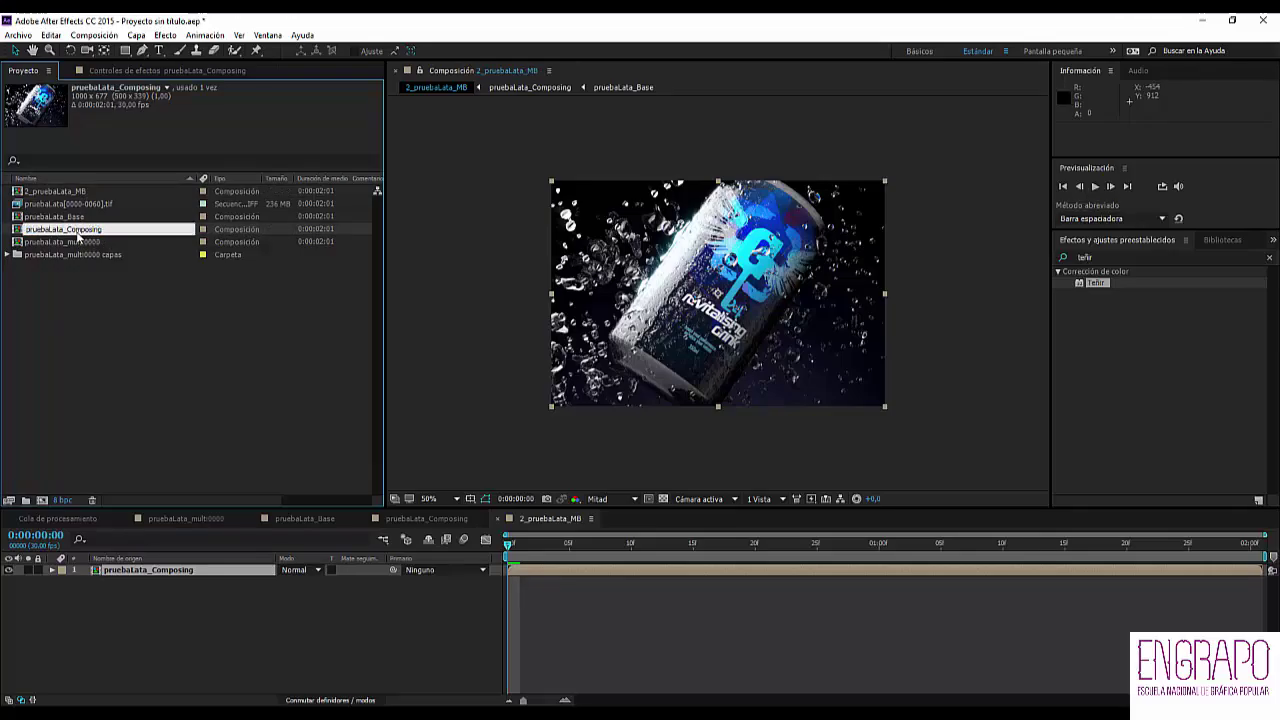
{"action": "key", "text": "Home"}
{"action": "type", "text": "1_"}
{"action": "key", "text": "Return"}
- Rename the pruebaLata_Base composition as 0_pruebaLata_Base, and select 2_pruebaLata_MB in the project
{"action": "left_click", "coordinate": [65, 234]}
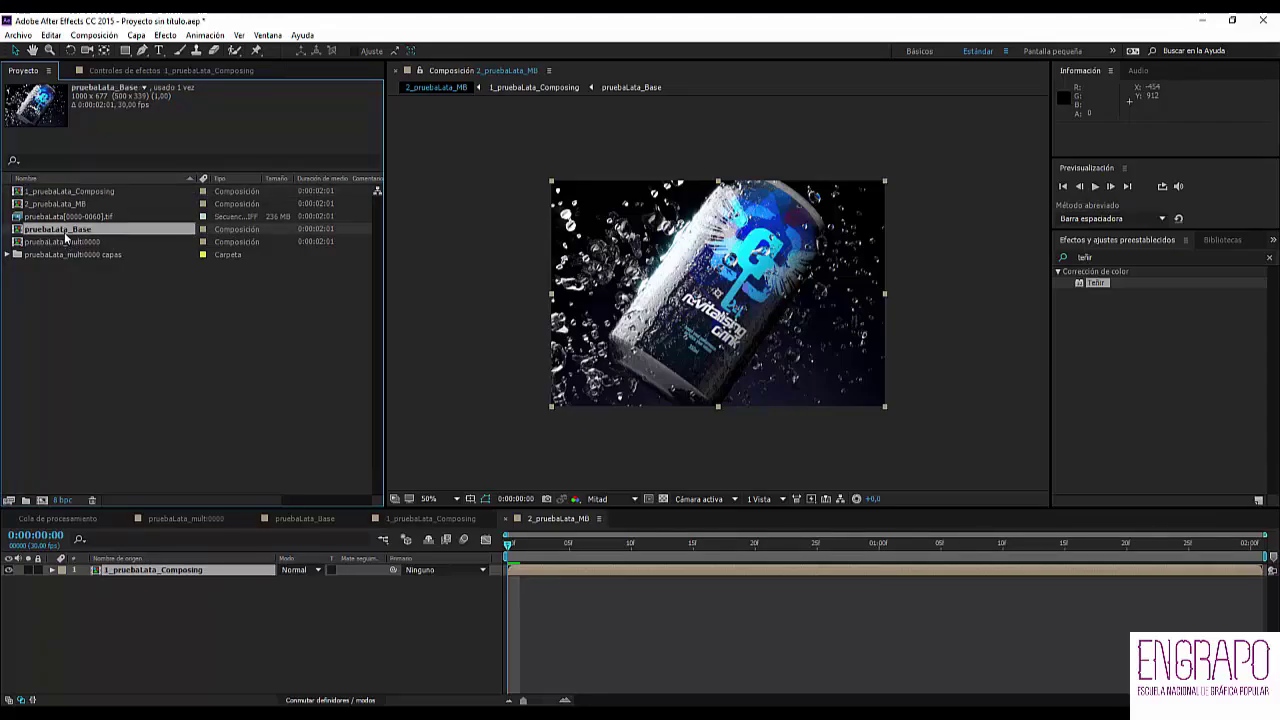
{"action": "key", "text": "Return"}
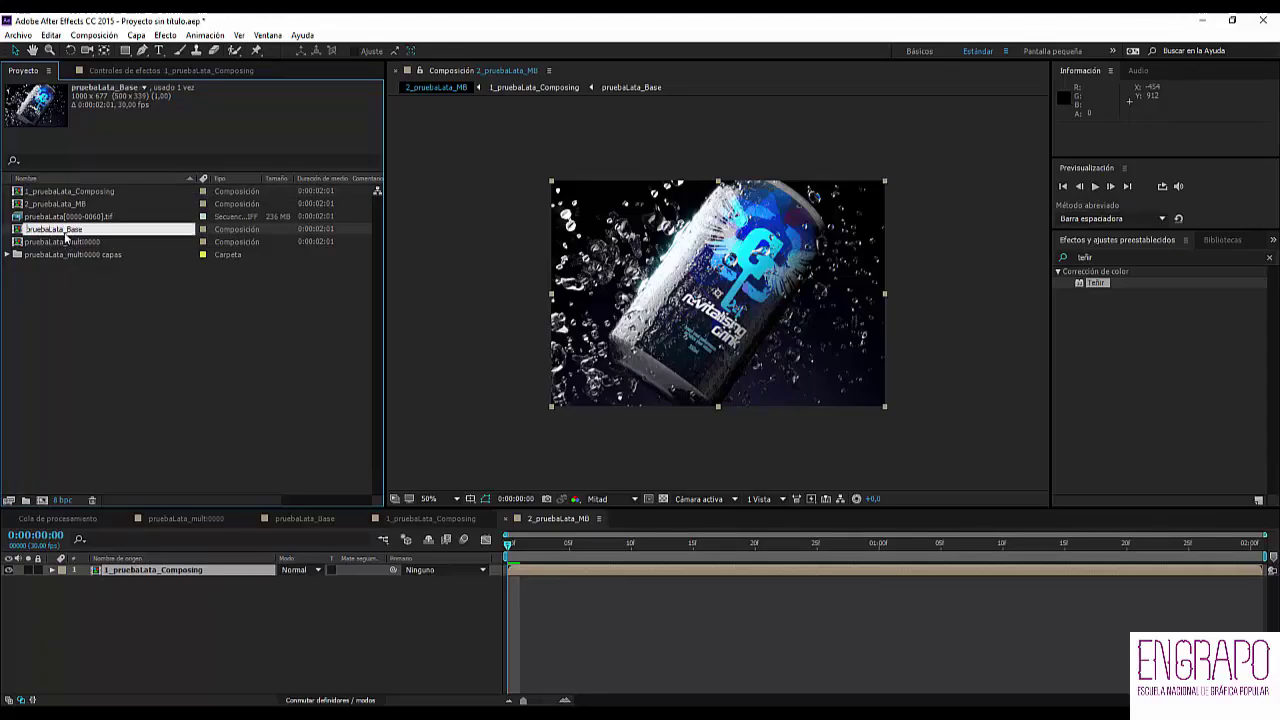
{"action": "type", "text": "0_"}
{"action": "key", "text": "Return"}
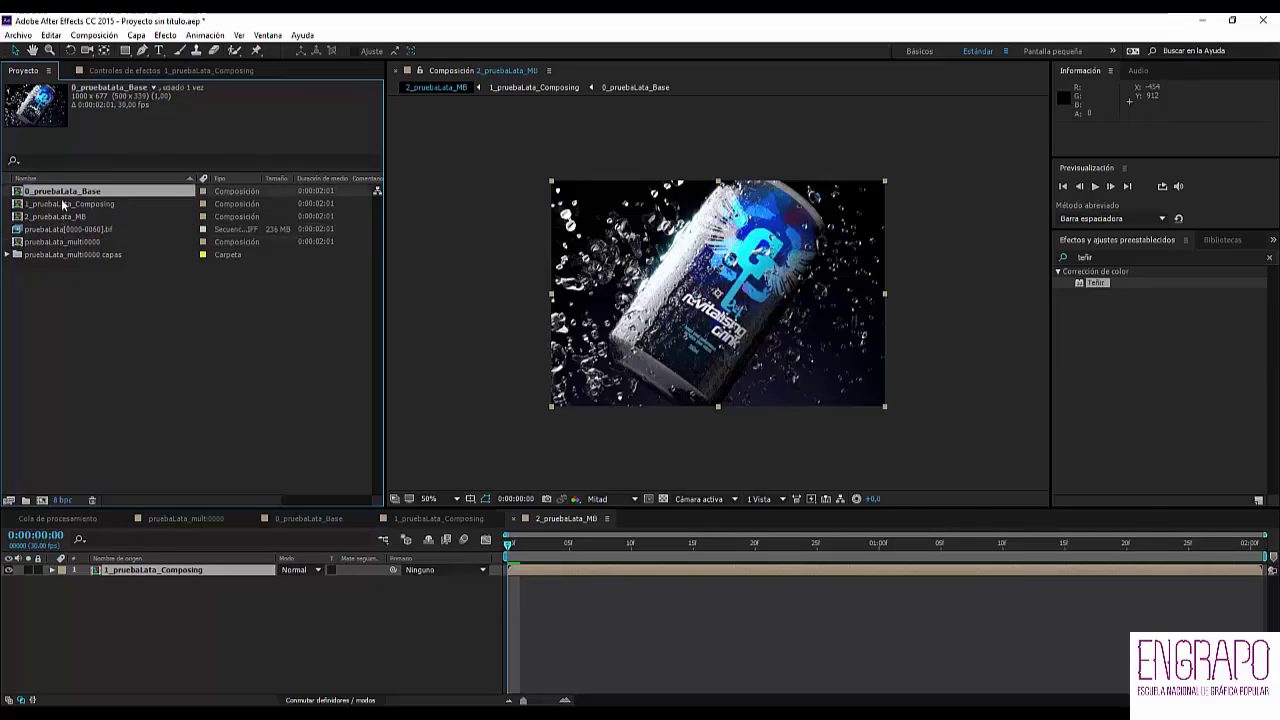
{"action": "left_click", "coordinate": [66, 205]}
{"action": "left_click", "coordinate": [64, 217]}
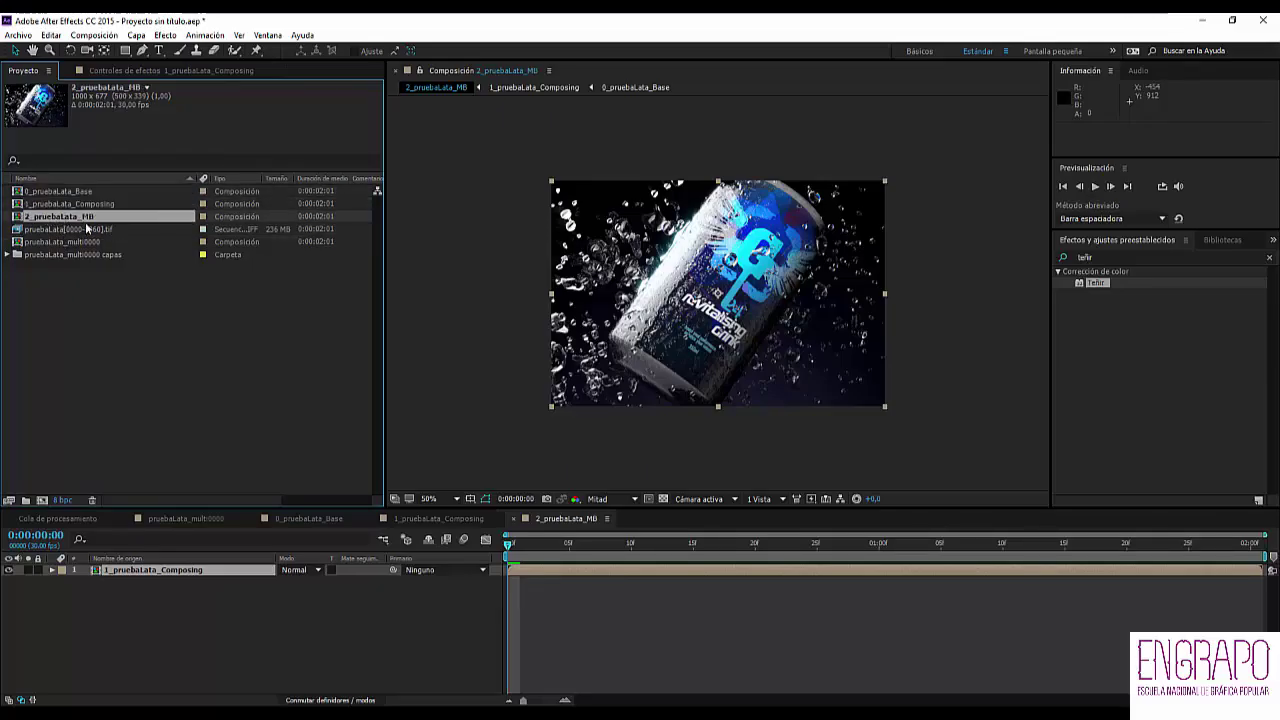
- Add an adjustment layer above the nested composite in 2_pruebaLata_MB
{"action": "left_click", "coordinate": [273, 623]}
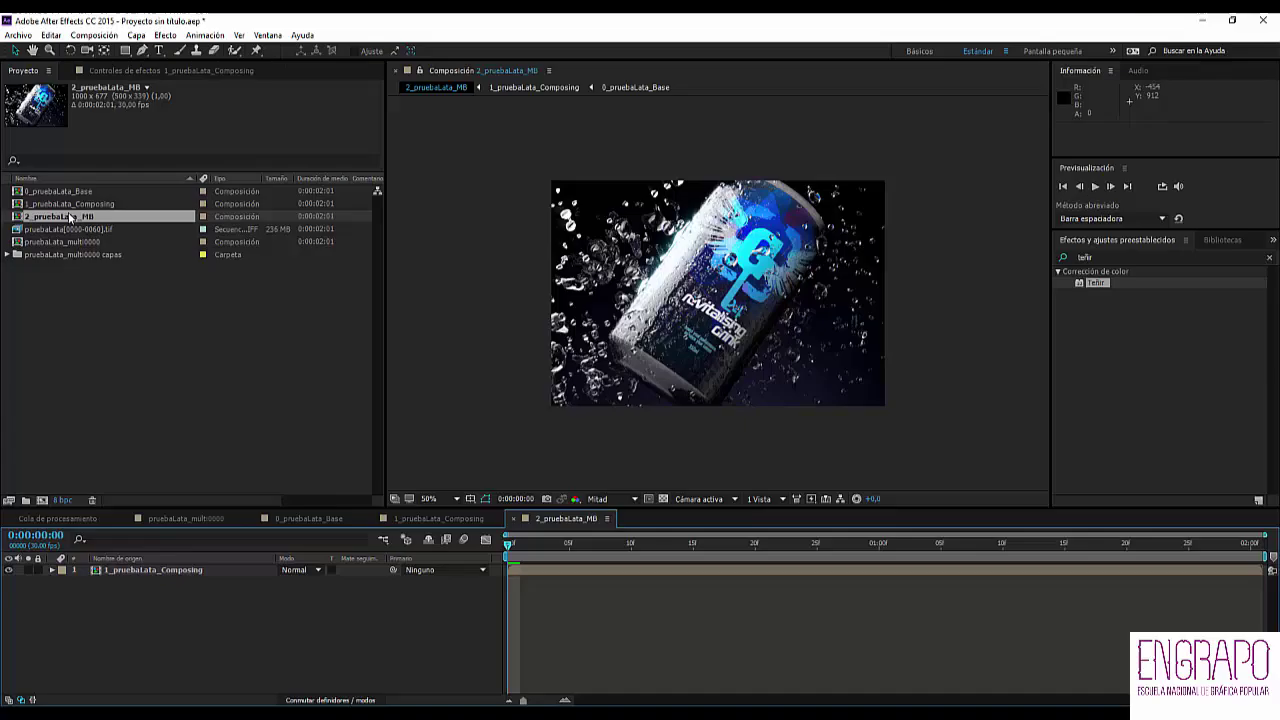
{"action": "right_click", "coordinate": [126, 591]}
{"action": "mouse_move", "coordinate": [185, 470]}
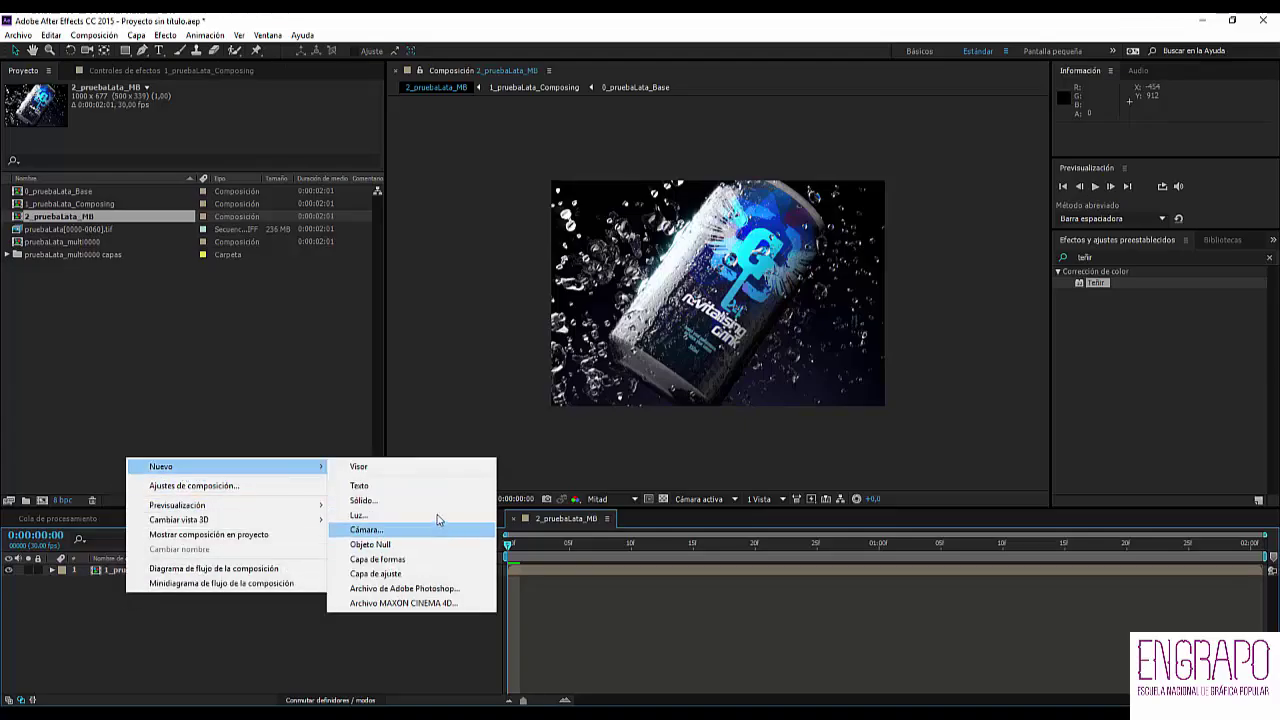
{"action": "left_click", "coordinate": [430, 574]}
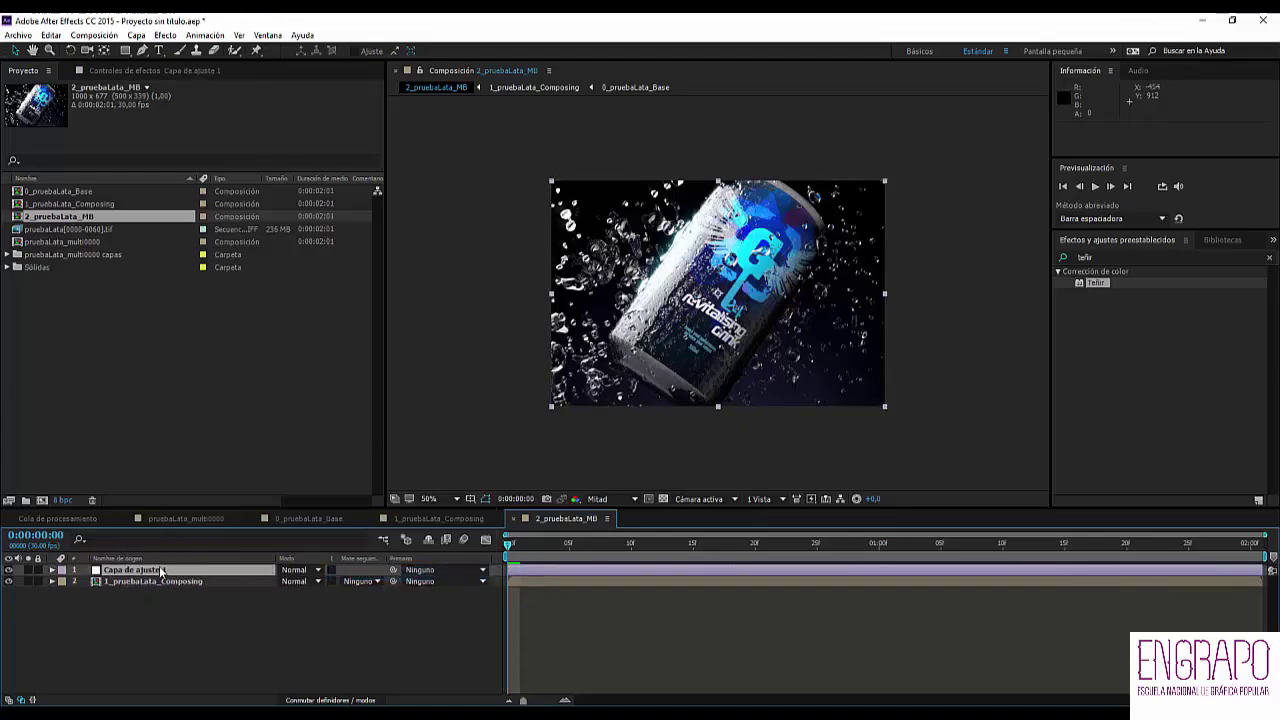
- Find the Desenfoque de movimiento de píxeles effect and apply it to the adjustment layer
{"action": "left_click", "coordinate": [1109, 257]}
{"action": "left_click_drag", "start_coordinate": [1108, 257], "coordinate": [1014, 259]}
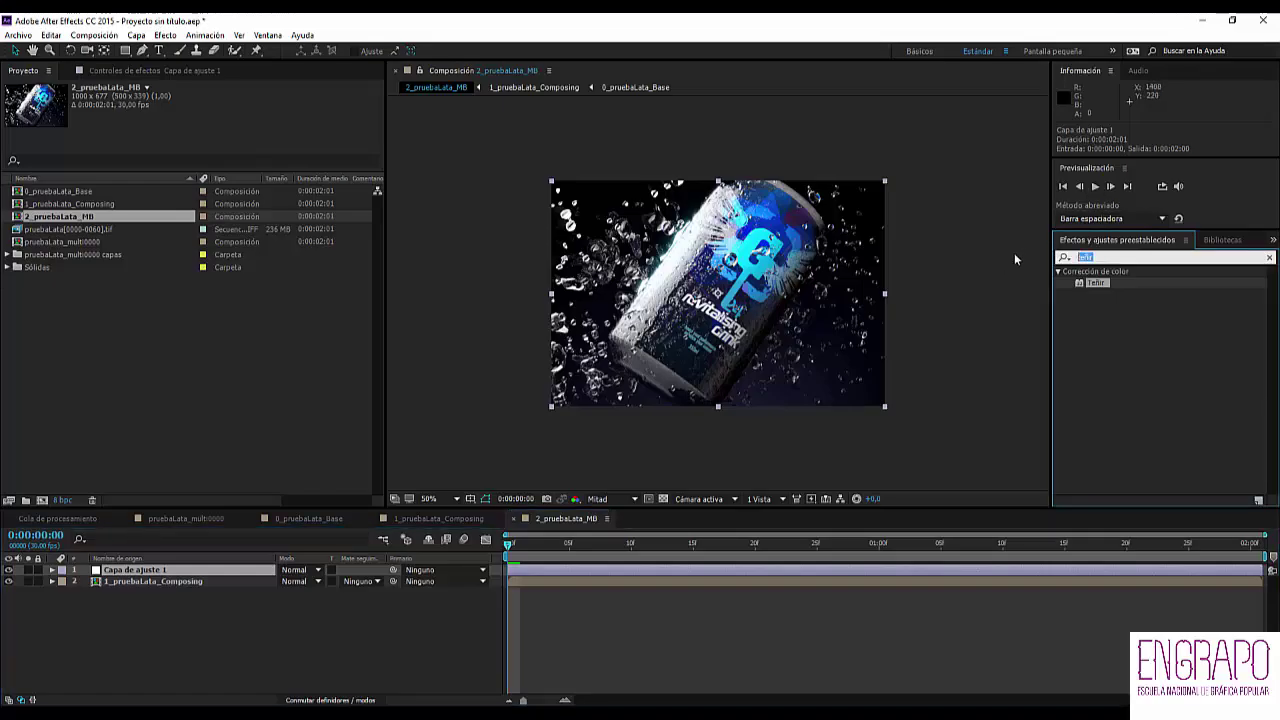
{"action": "type", "text": "movien"}
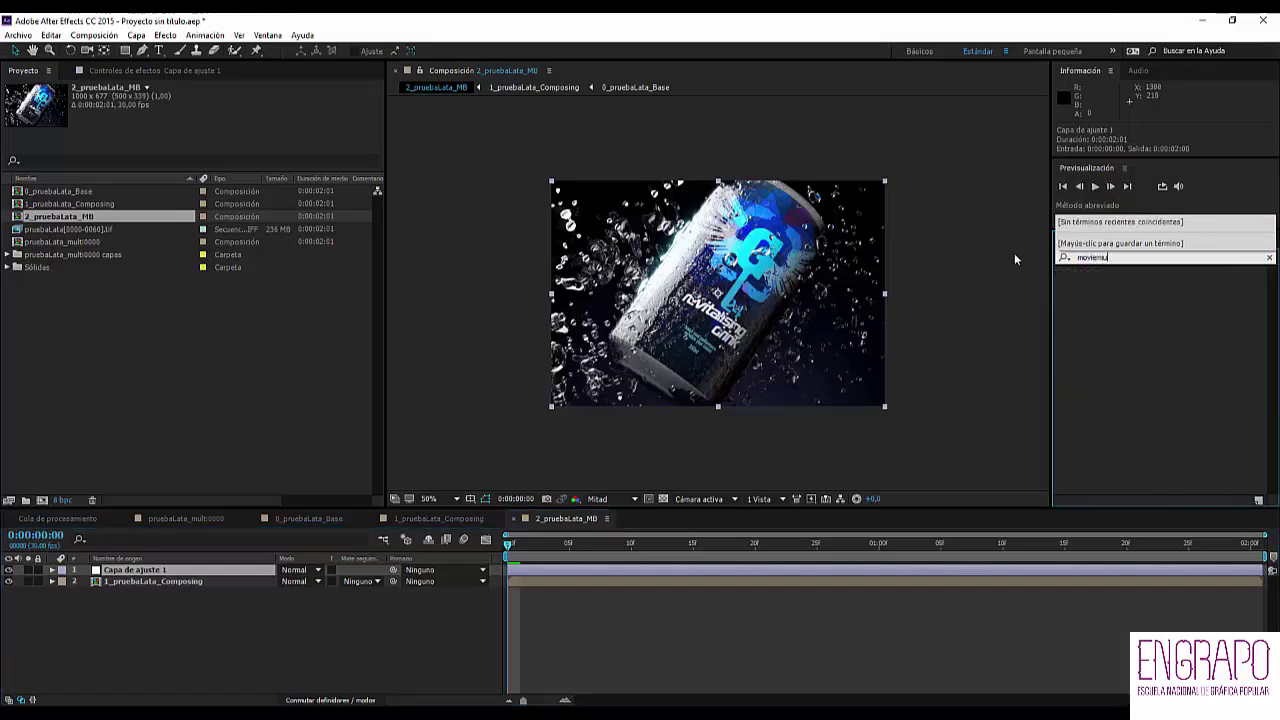
{"action": "key", "text": "BackSpace"}
{"action": "key", "text": "BackSpace"}
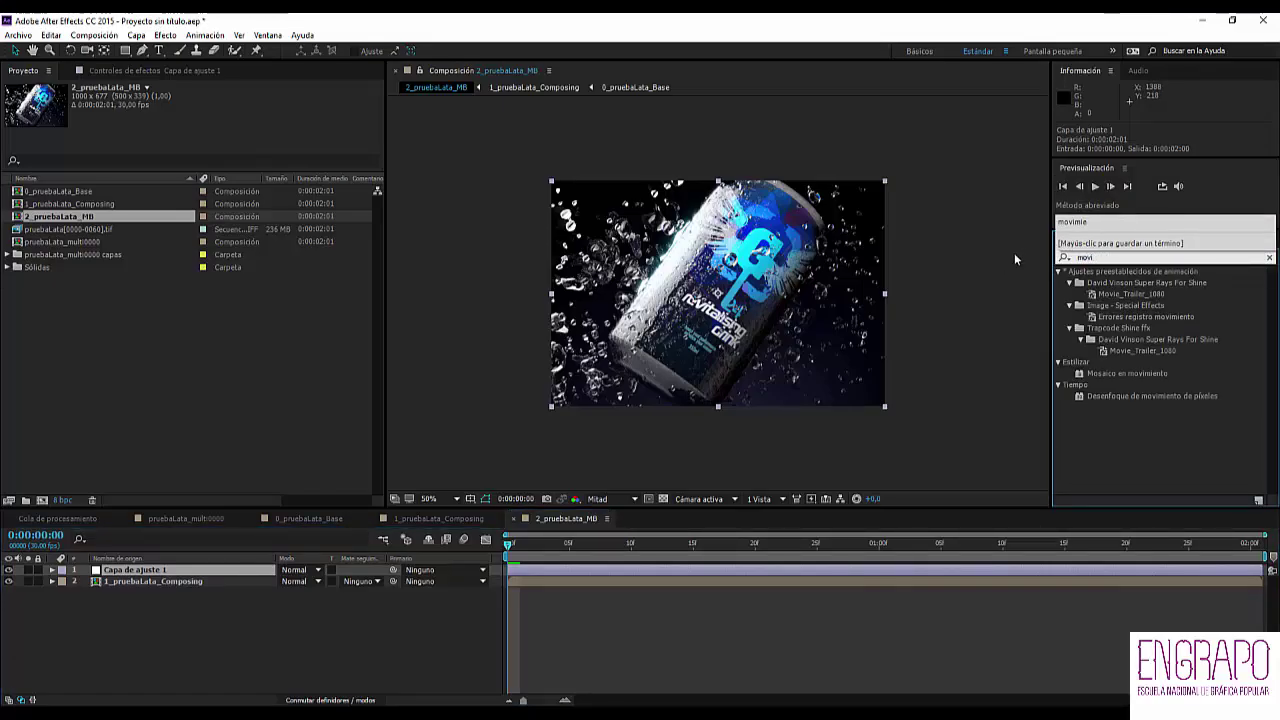
{"action": "type", "text": "mi"}
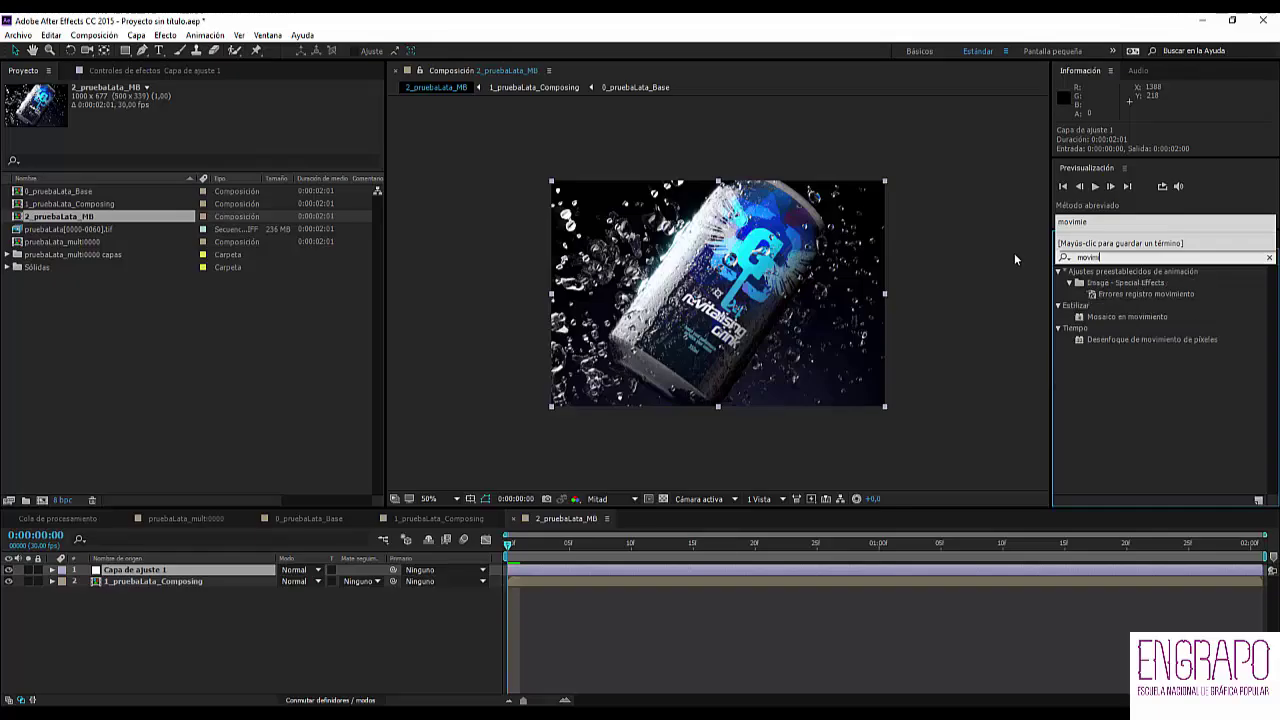
{"action": "left_click", "coordinate": [1128, 340]}
{"action": "double_click", "coordinate": [1138, 340]}
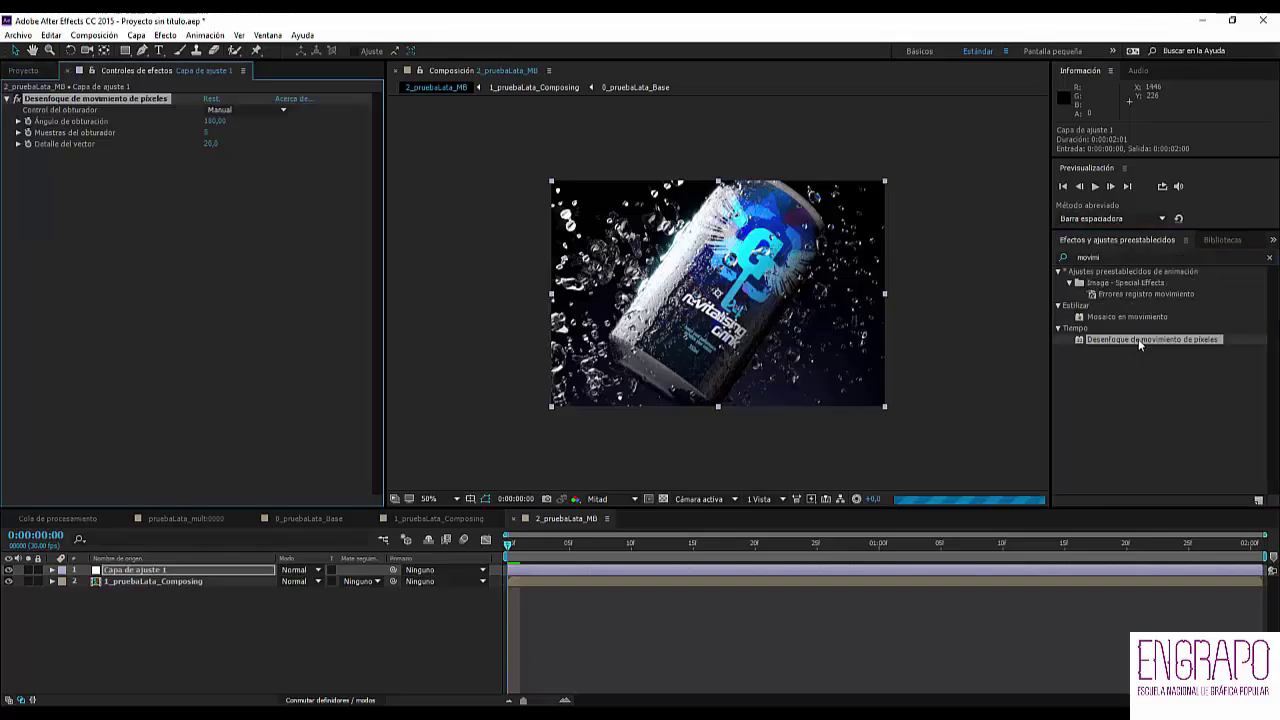
- Compare the water drops at 0:00:00:18 with and without the pixel motion blur
{"action": "scroll", "coordinate": [621, 298], "scroll_direction": "up", "scroll_amount": 1}
{"action": "scroll", "coordinate": [621, 297], "scroll_direction": "down", "scroll_amount": 2}
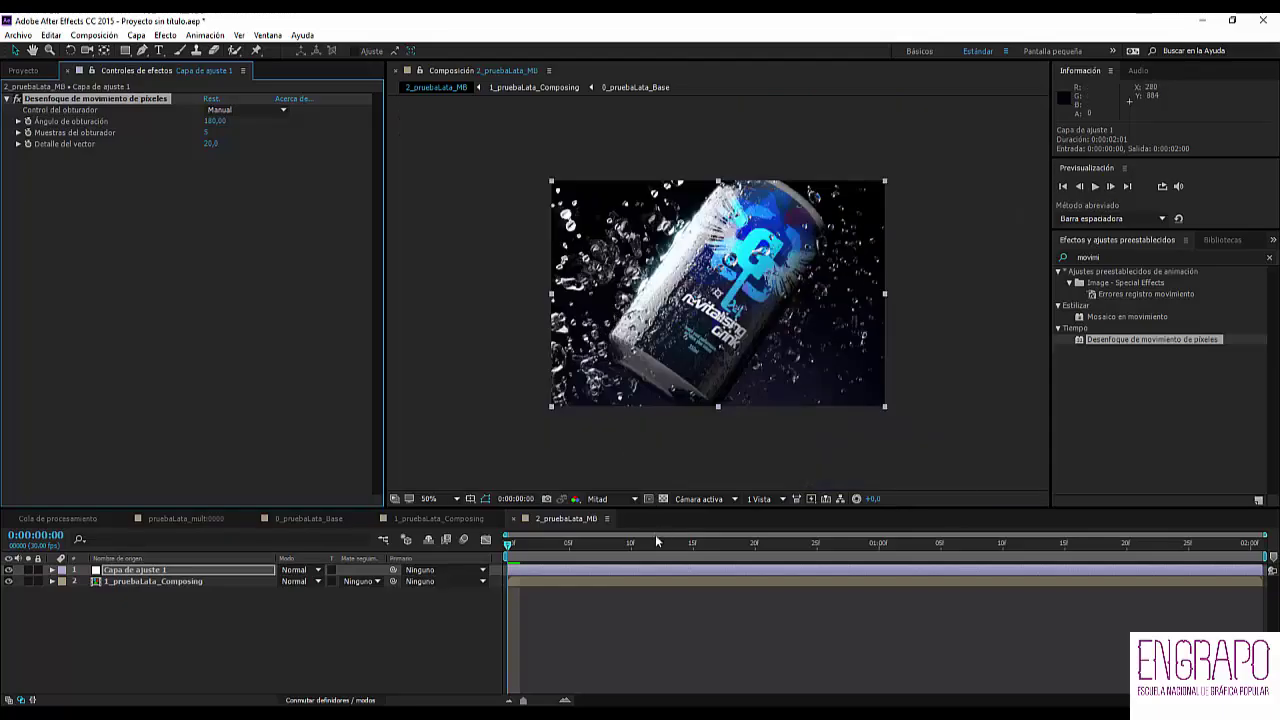
{"action": "left_click", "coordinate": [730, 545]}
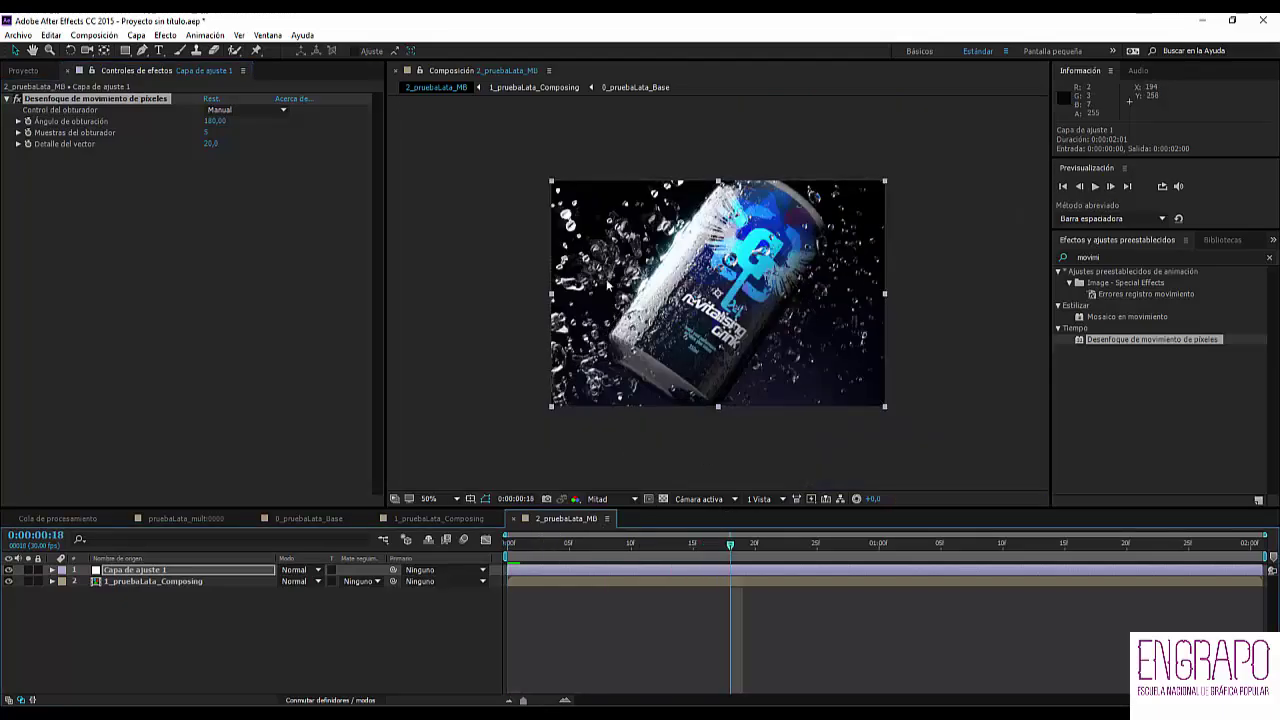
{"action": "scroll", "coordinate": [680, 278], "scroll_direction": "up", "scroll_amount": 2}
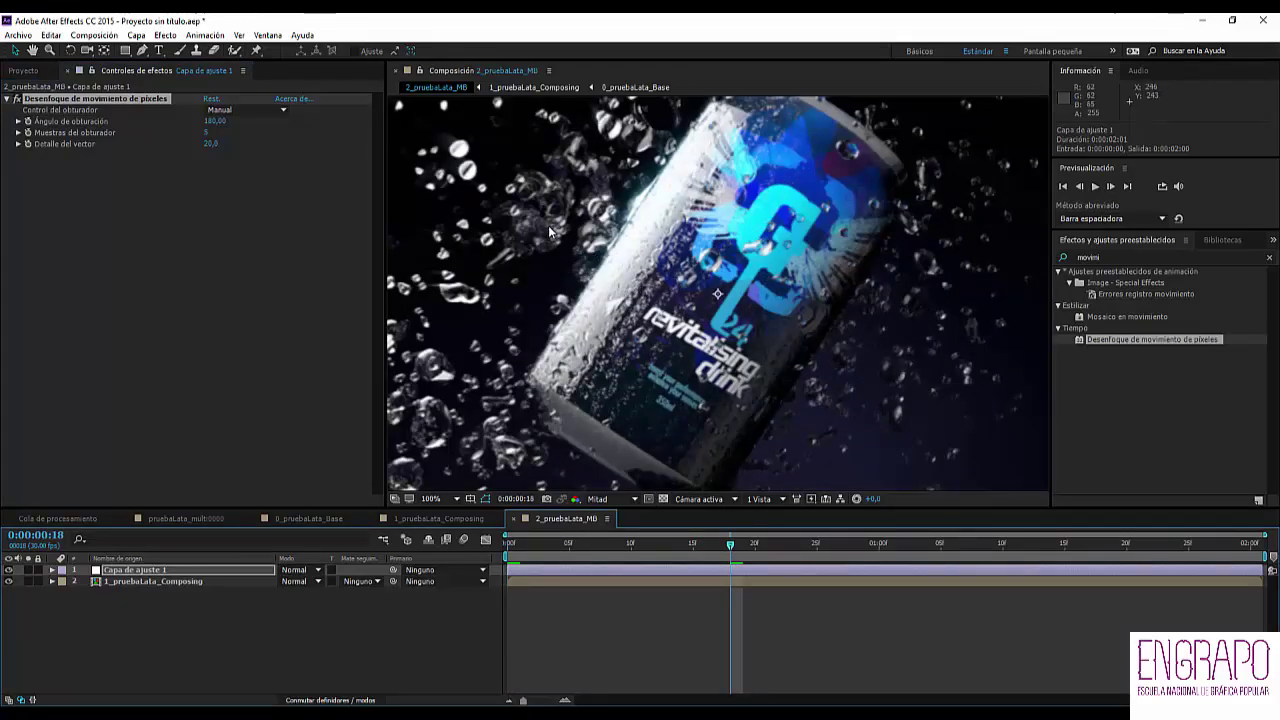
{"action": "left_click_drag", "start_coordinate": [563, 261], "coordinate": [590, 276]}
{"action": "left_click", "coordinate": [17, 99]}
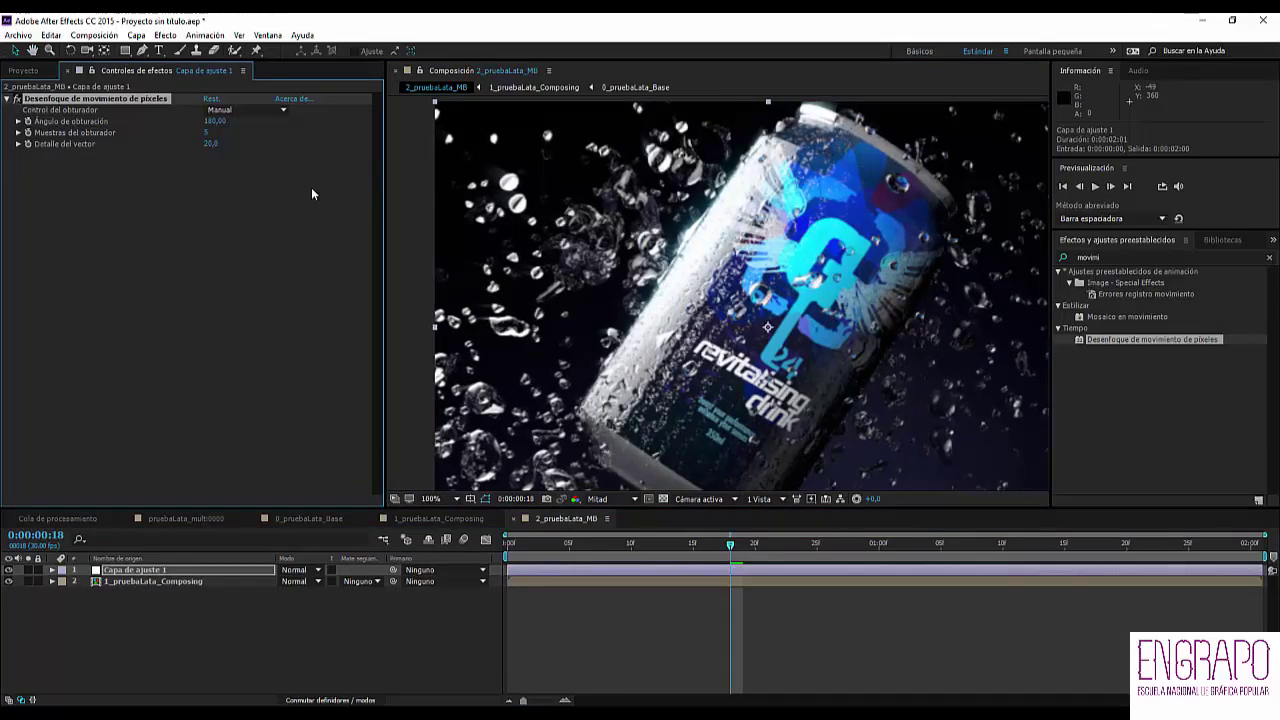
{"action": "scroll", "coordinate": [429, 237], "scroll_direction": "up", "scroll_amount": 2}
{"action": "left_click", "coordinate": [14, 100]}
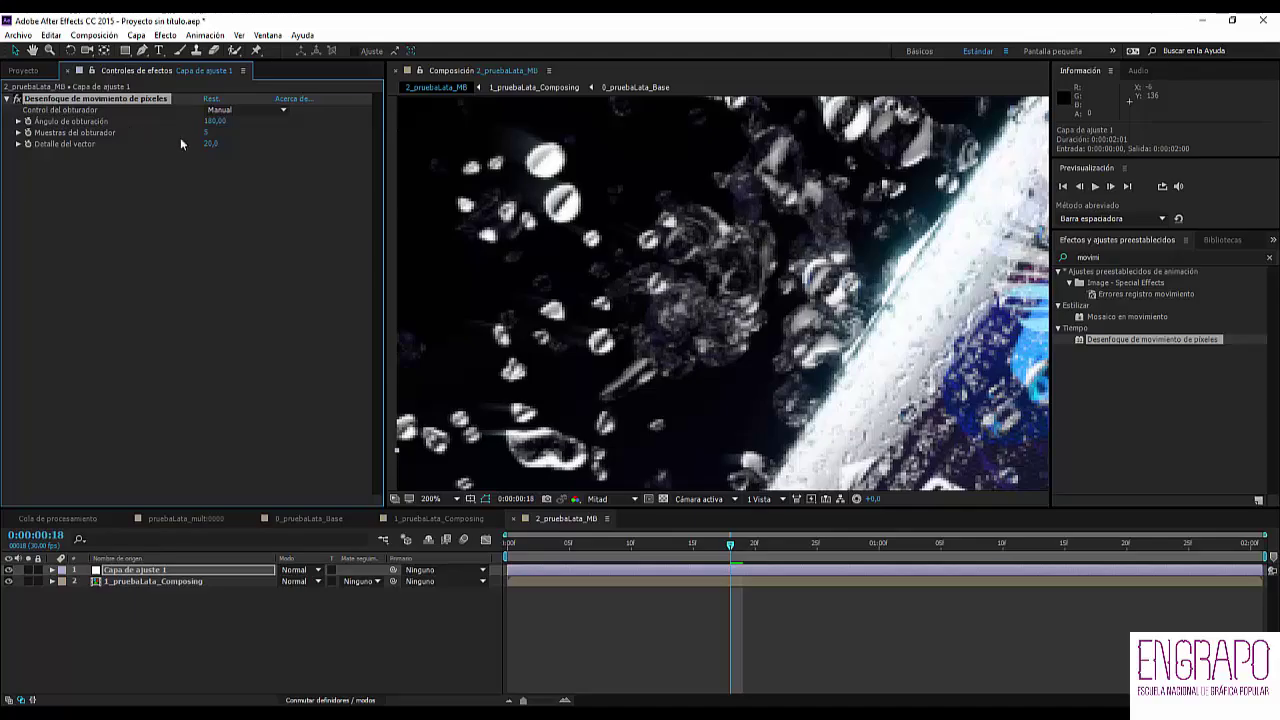
- Set the motion blur's Muestras del obturador to 12
{"action": "left_click", "coordinate": [257, 136]}
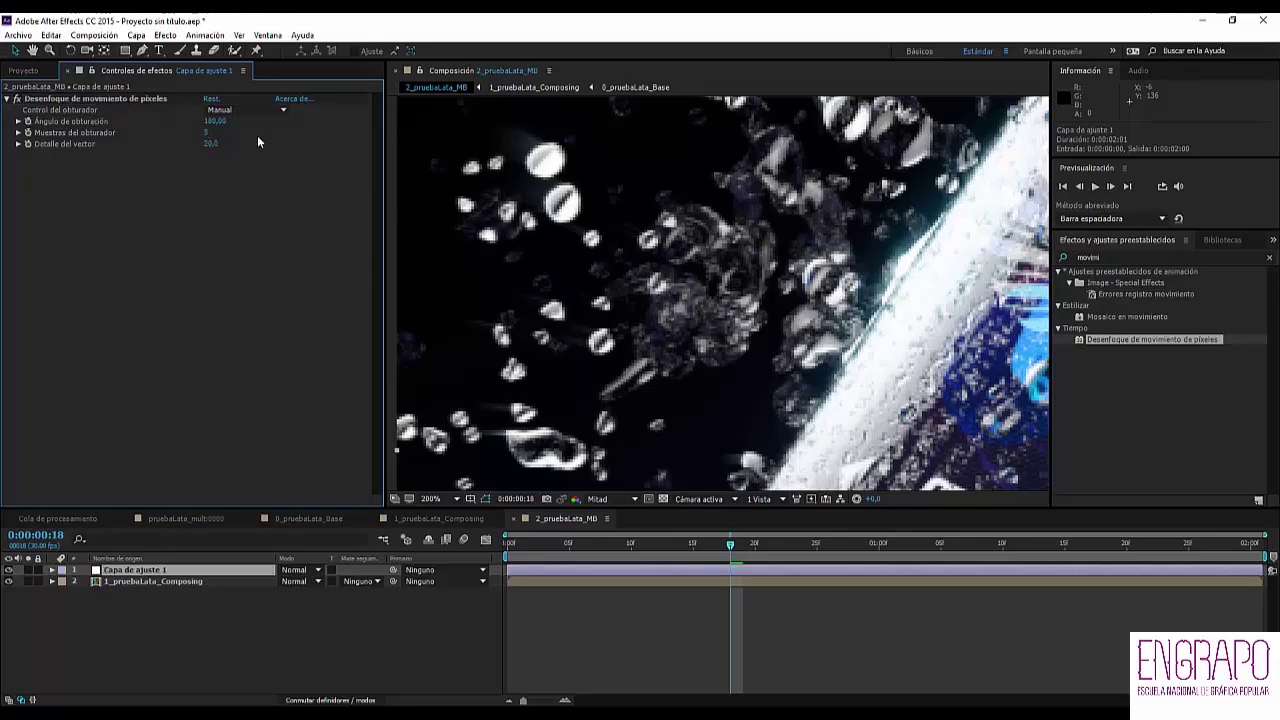
{"action": "left_click", "coordinate": [206, 133]}
{"action": "type", "text": "12"}
{"action": "key", "text": "Return"}
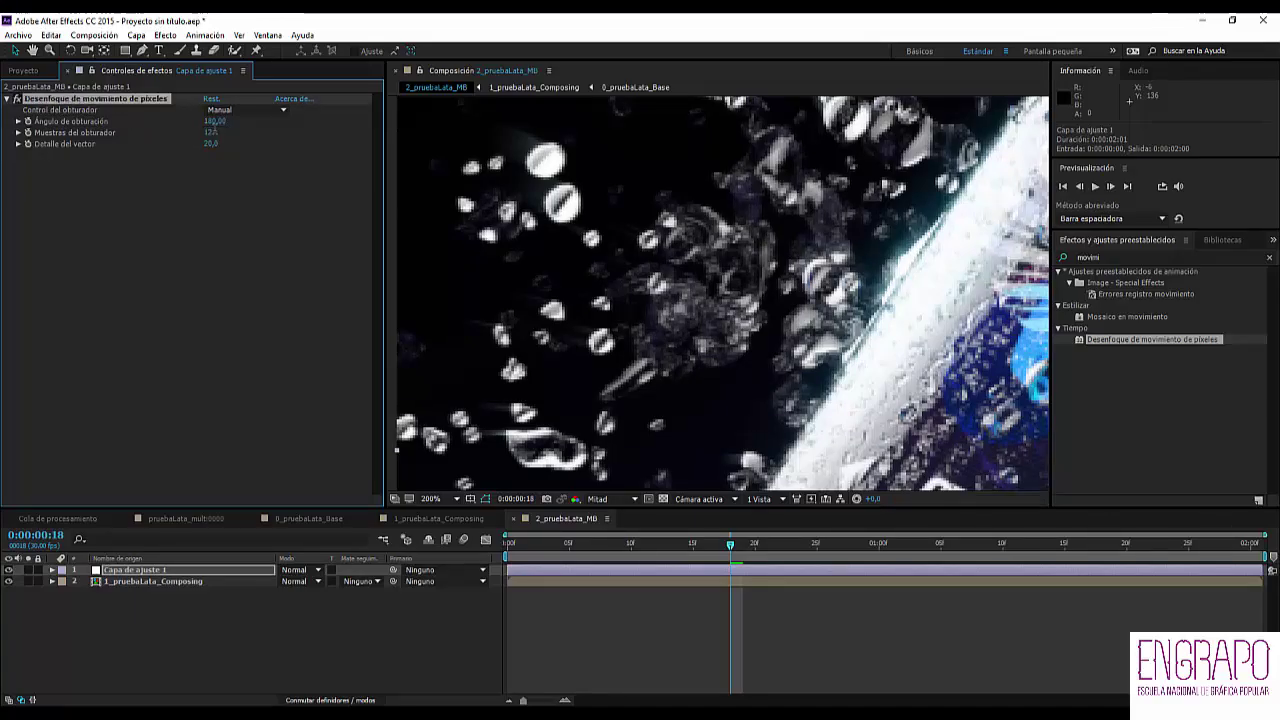
- Set the motion blur's Detalle del vector to 30
{"action": "scroll", "coordinate": [569, 221], "scroll_direction": "down", "scroll_amount": 3}
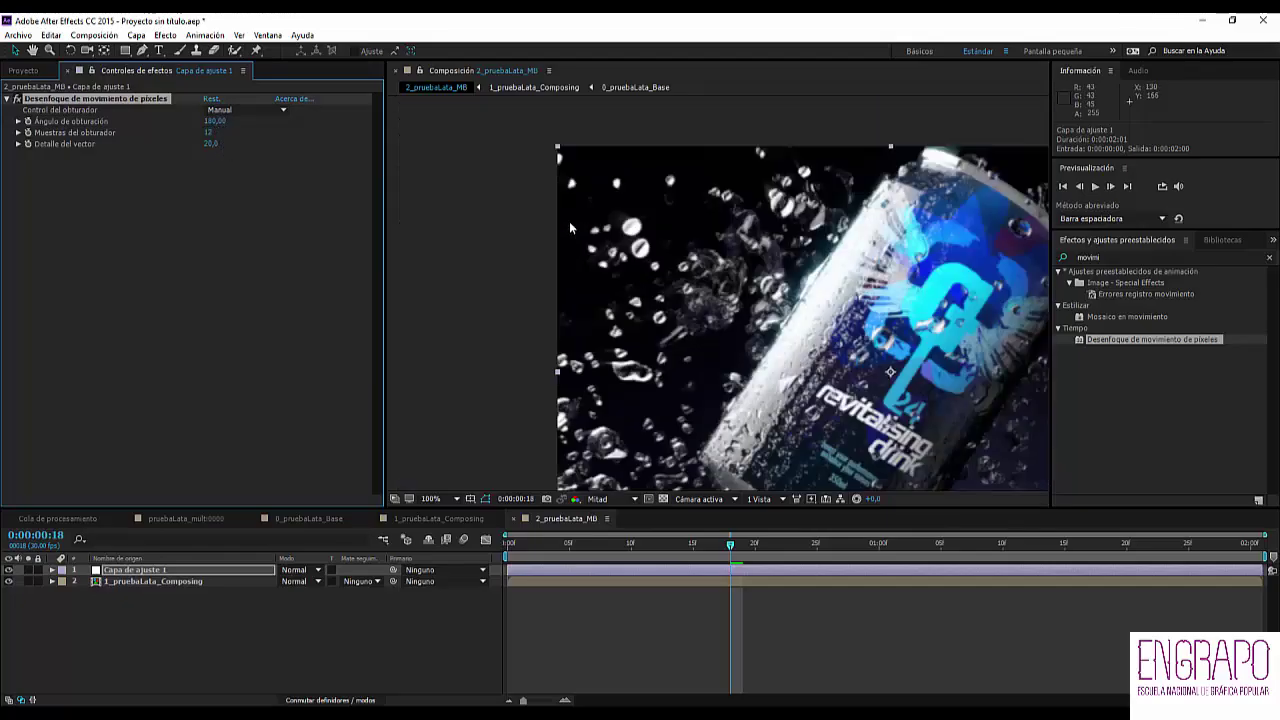
{"action": "scroll", "coordinate": [536, 229], "scroll_direction": "up", "scroll_amount": 5}
{"action": "left_click", "coordinate": [210, 143]}
{"action": "type", "text": "-20"}
{"action": "key", "text": "Return"}
{"action": "left_click", "coordinate": [210, 143]}
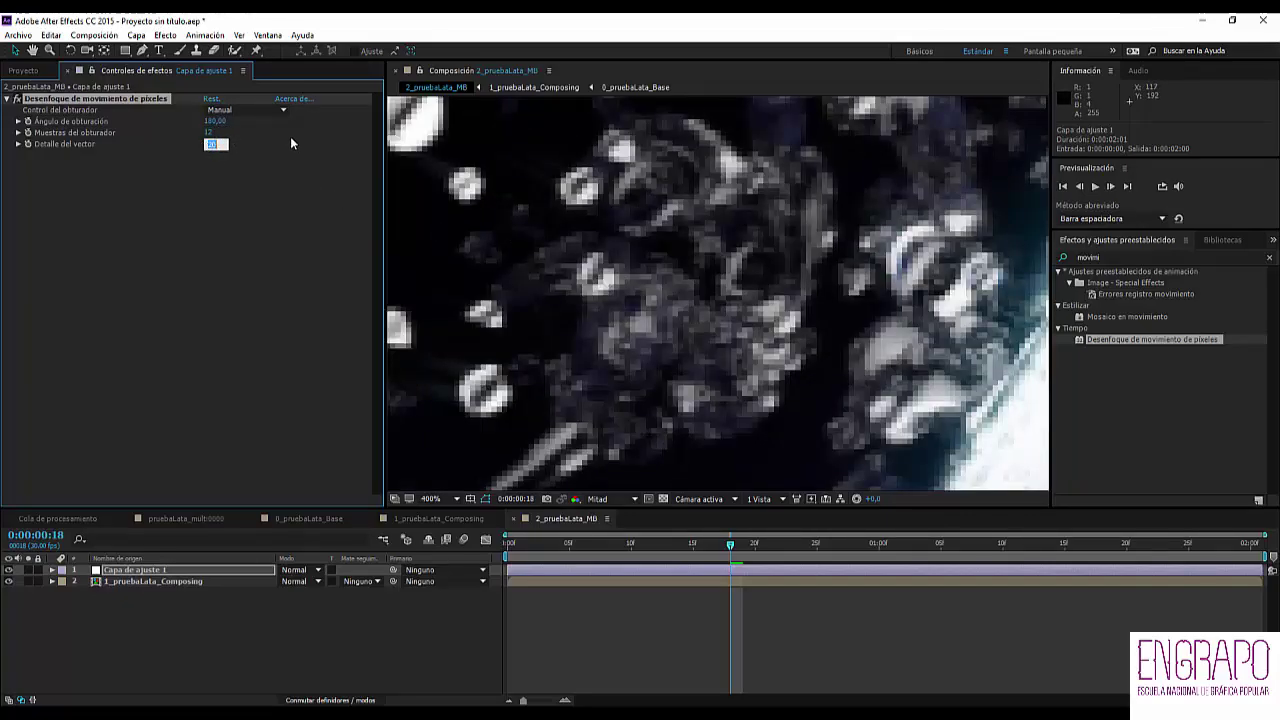
{"action": "type", "text": "30"}
{"action": "key", "text": "Return"}
- Inspect the motion blur around the can and drops up close, and at frame 0:00:00:14
{"action": "scroll", "coordinate": [707, 272], "scroll_direction": "down", "scroll_amount": 6}
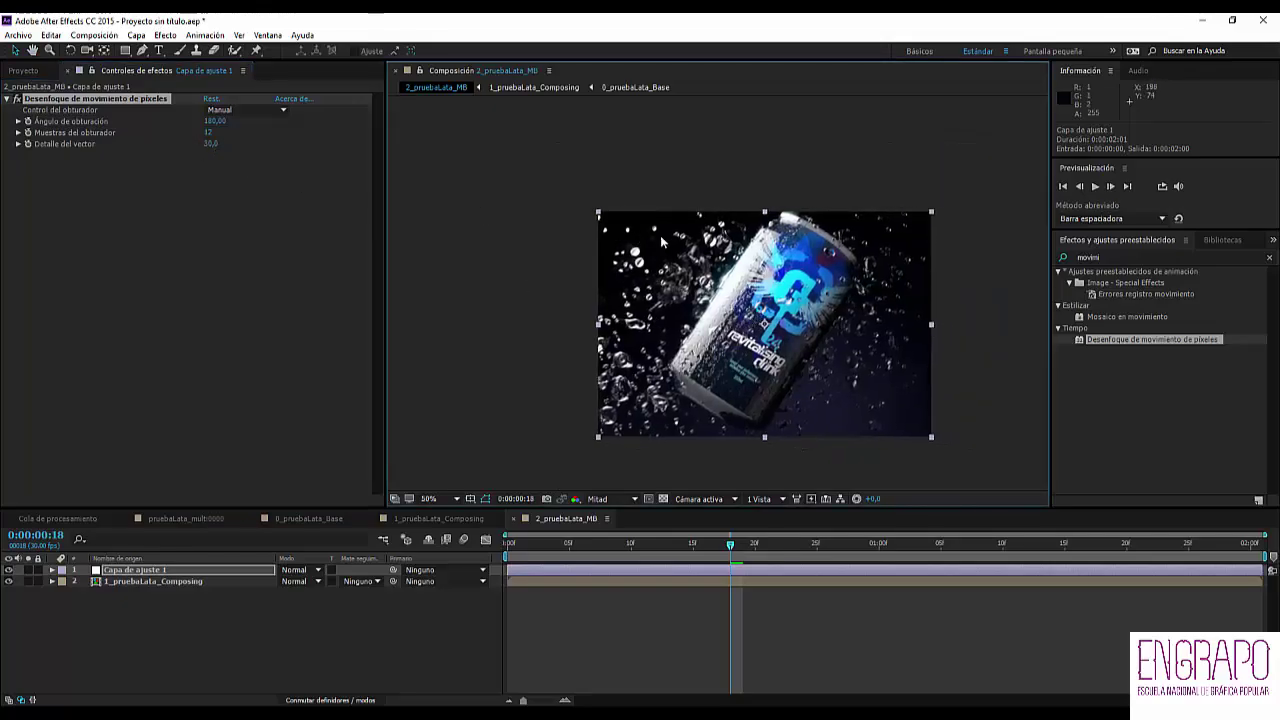
{"action": "scroll", "coordinate": [664, 241], "scroll_direction": "up", "scroll_amount": 4}
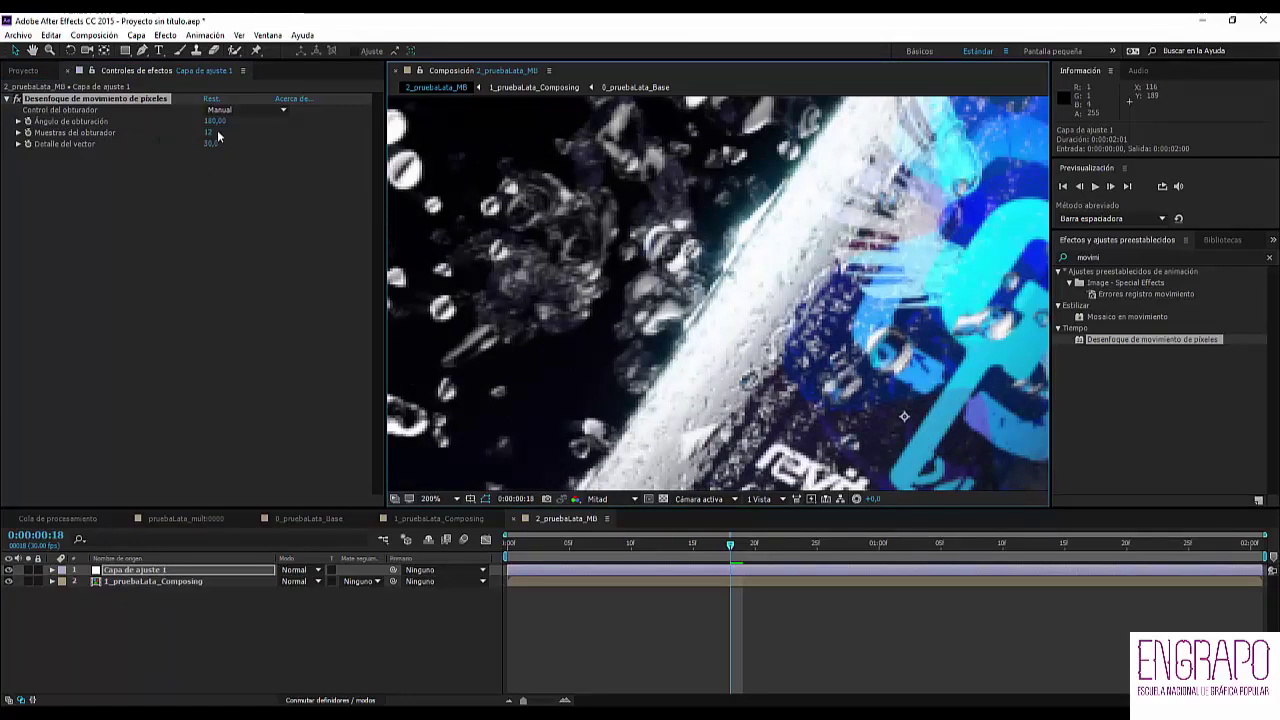
{"action": "scroll", "coordinate": [604, 285], "scroll_direction": "up", "scroll_amount": 2}
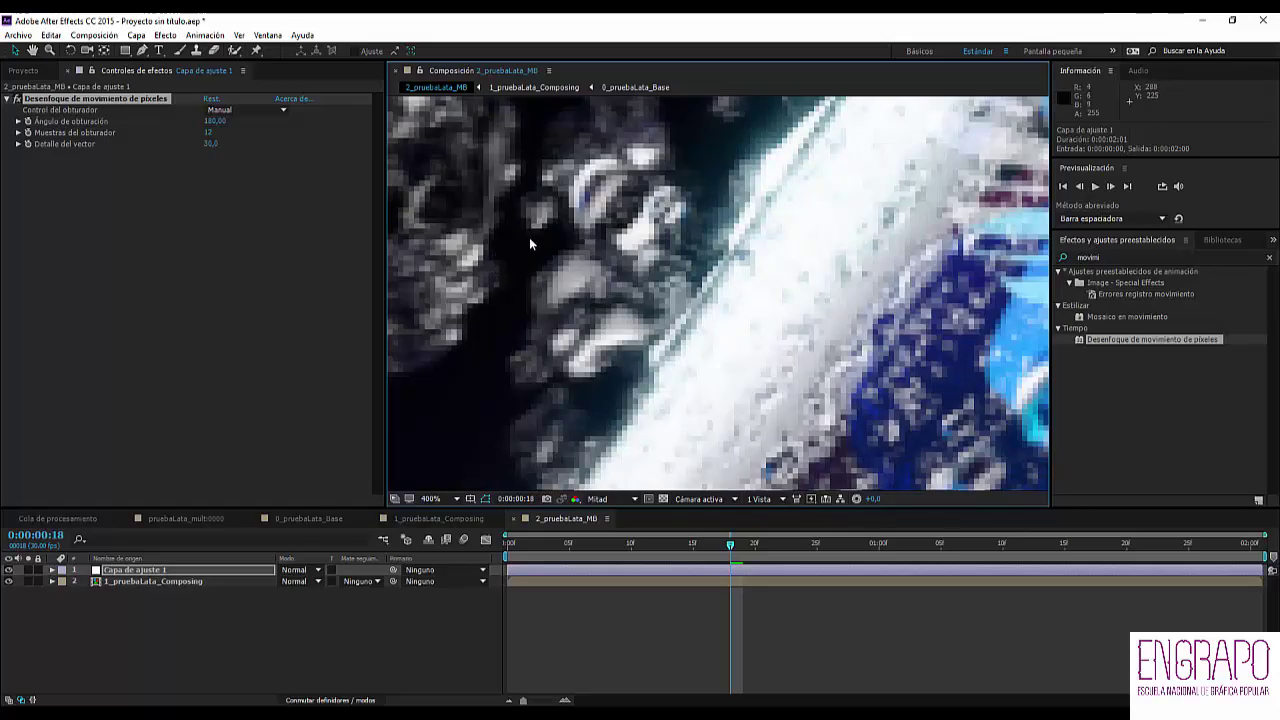
{"action": "scroll", "coordinate": [529, 237], "scroll_direction": "down", "scroll_amount": 3}
{"action": "left_click", "coordinate": [684, 545]}
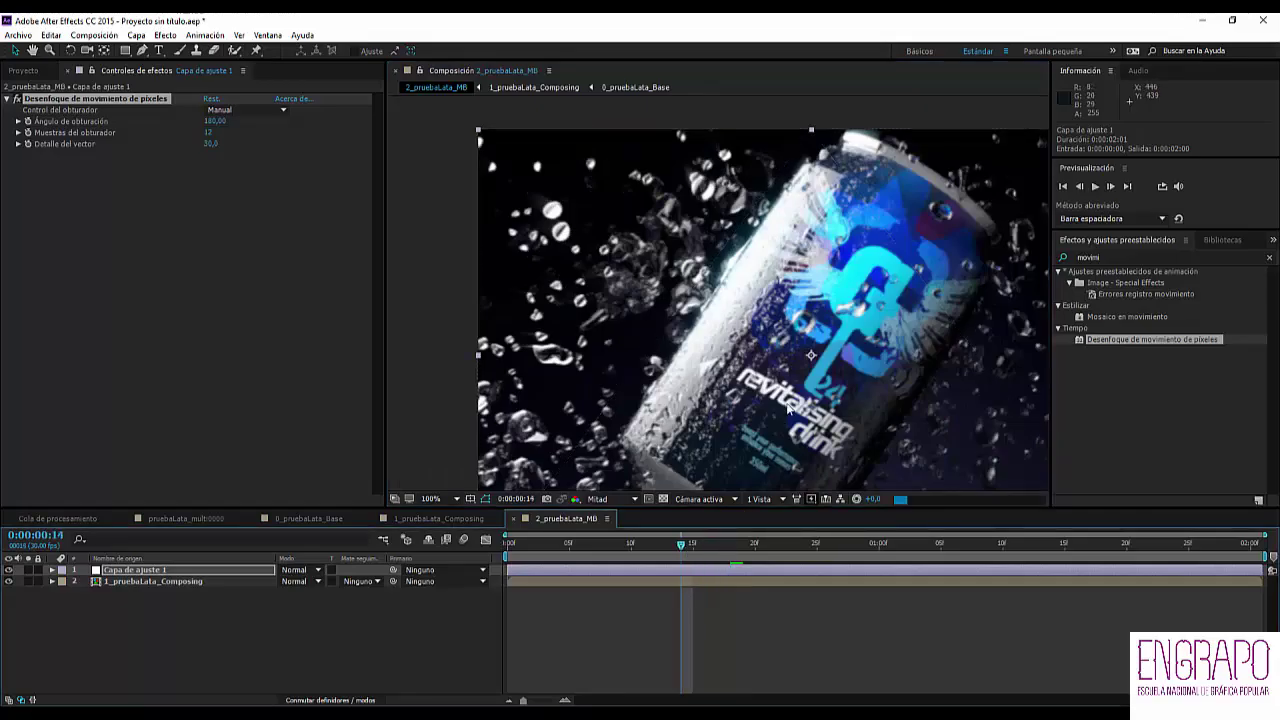
- Rename the adjustment layer Capa de ajuste 1 as MB
{"action": "scroll", "coordinate": [788, 409], "scroll_direction": "down", "scroll_amount": 1}
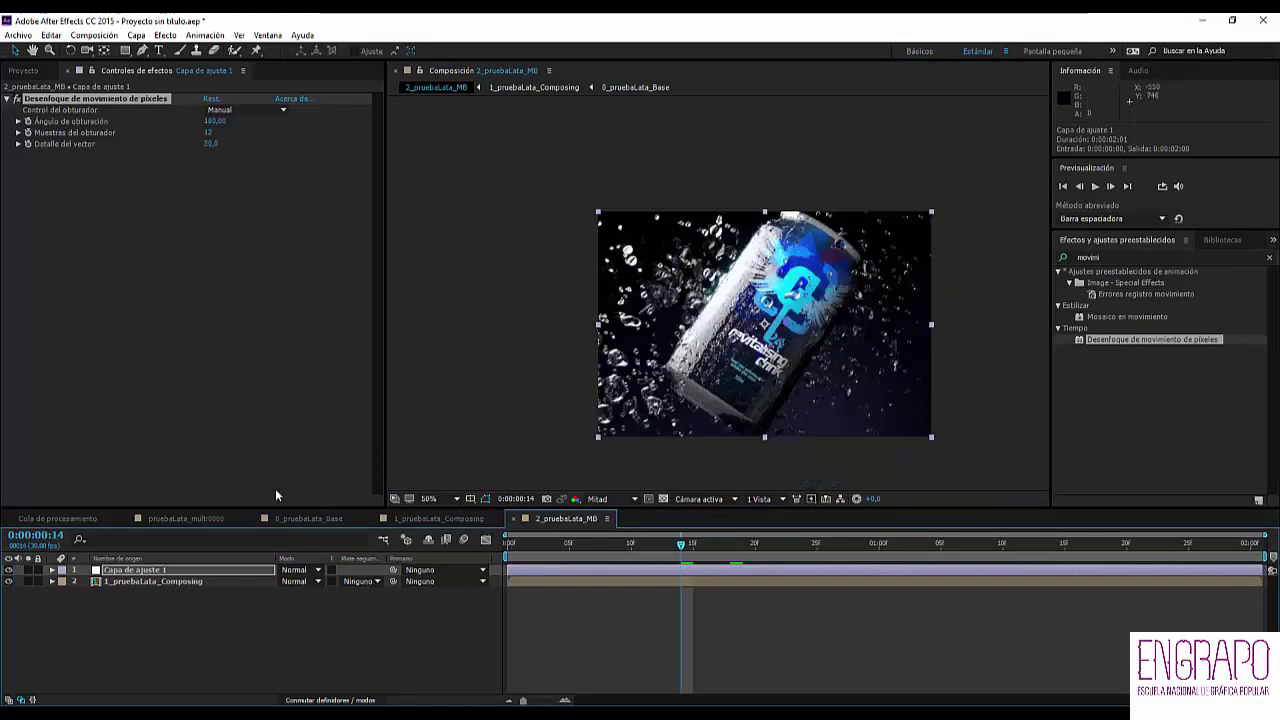
{"action": "left_click", "coordinate": [107, 209]}
{"action": "left_click", "coordinate": [143, 572]}
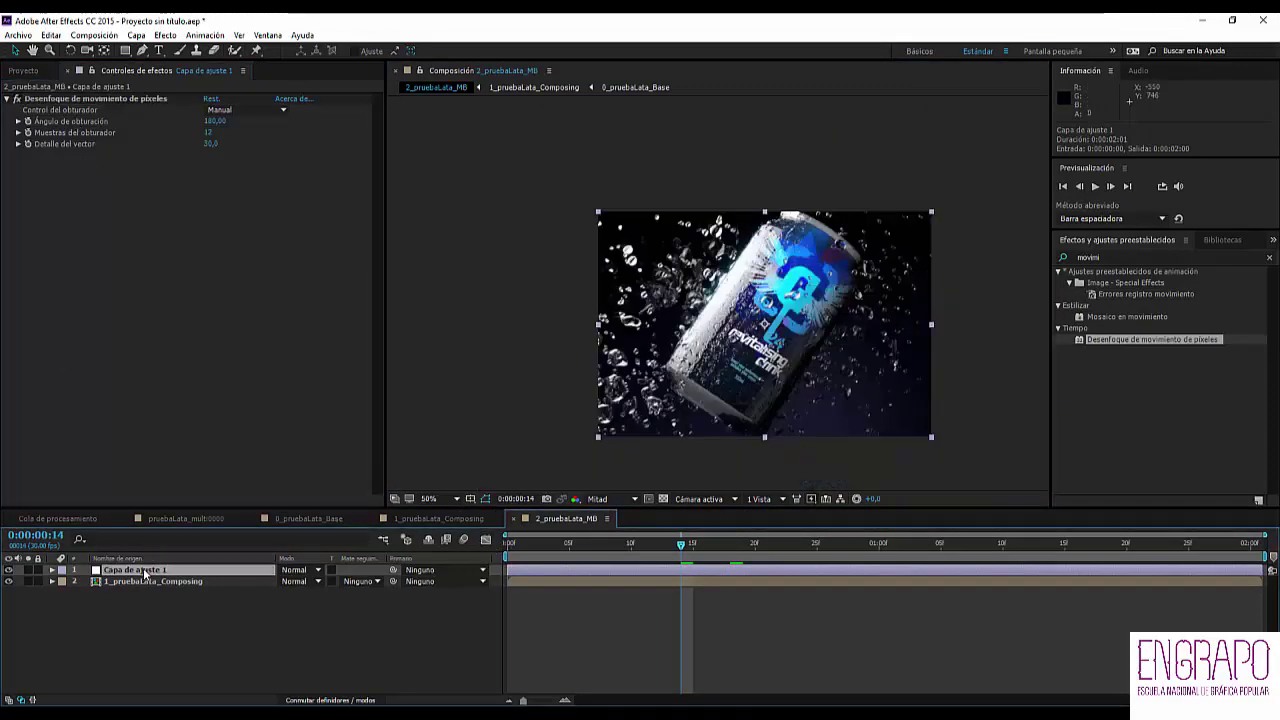
{"action": "key", "text": "Return"}
{"action": "type", "text": "MB"}
{"action": "key", "text": "Return"}
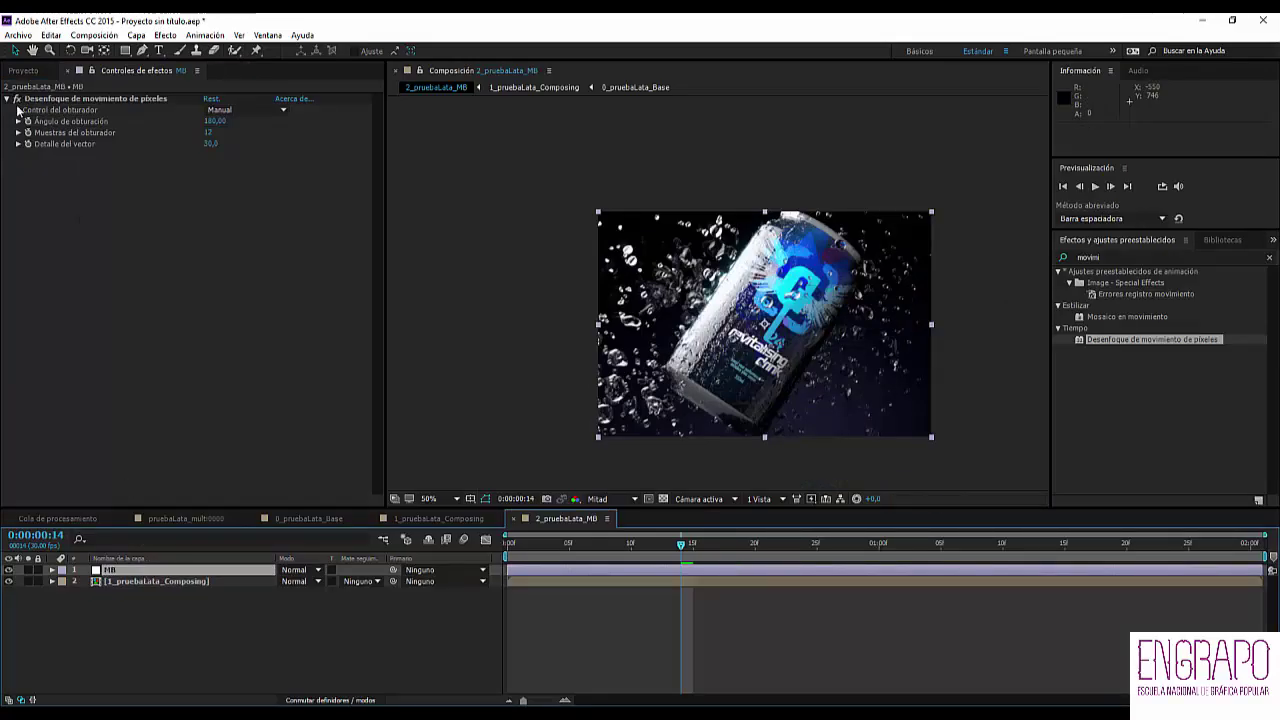
- Create a new composition from 2_pruebaLata_MB and rename it 3_pruebaLata_fx
{"action": "key", "text": "ctrl+0"}
{"action": "left_click_drag", "start_coordinate": [50, 214], "coordinate": [42, 499]}
{"action": "left_click", "coordinate": [90, 233]}
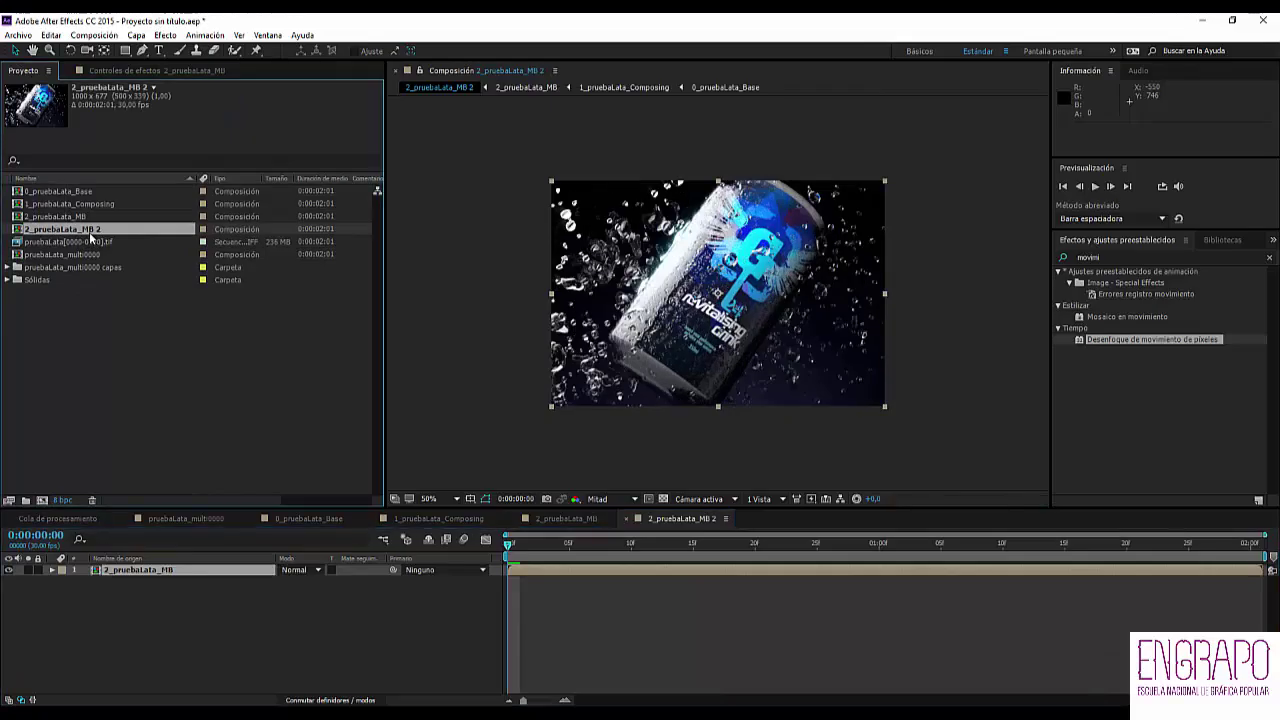
{"action": "key", "text": "Return"}
{"action": "double_click", "coordinate": [89, 232]}
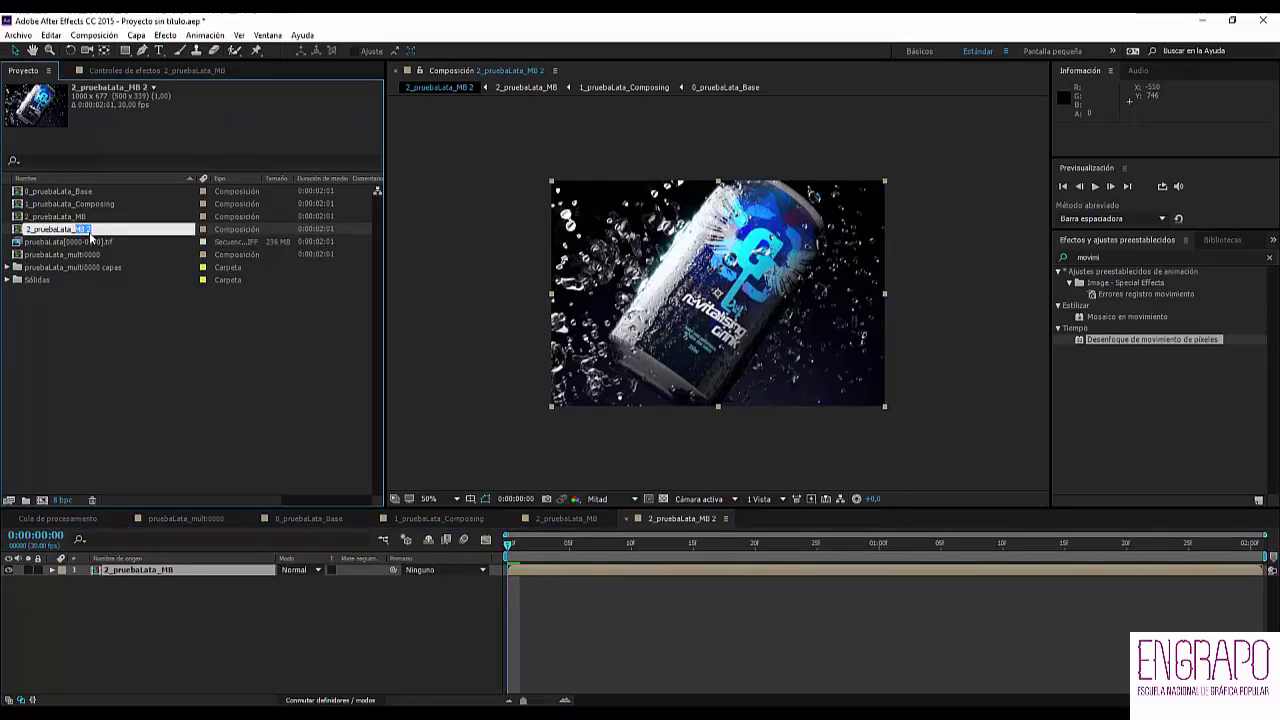
{"action": "type", "text": "fx"}
{"action": "key", "text": "Return"}
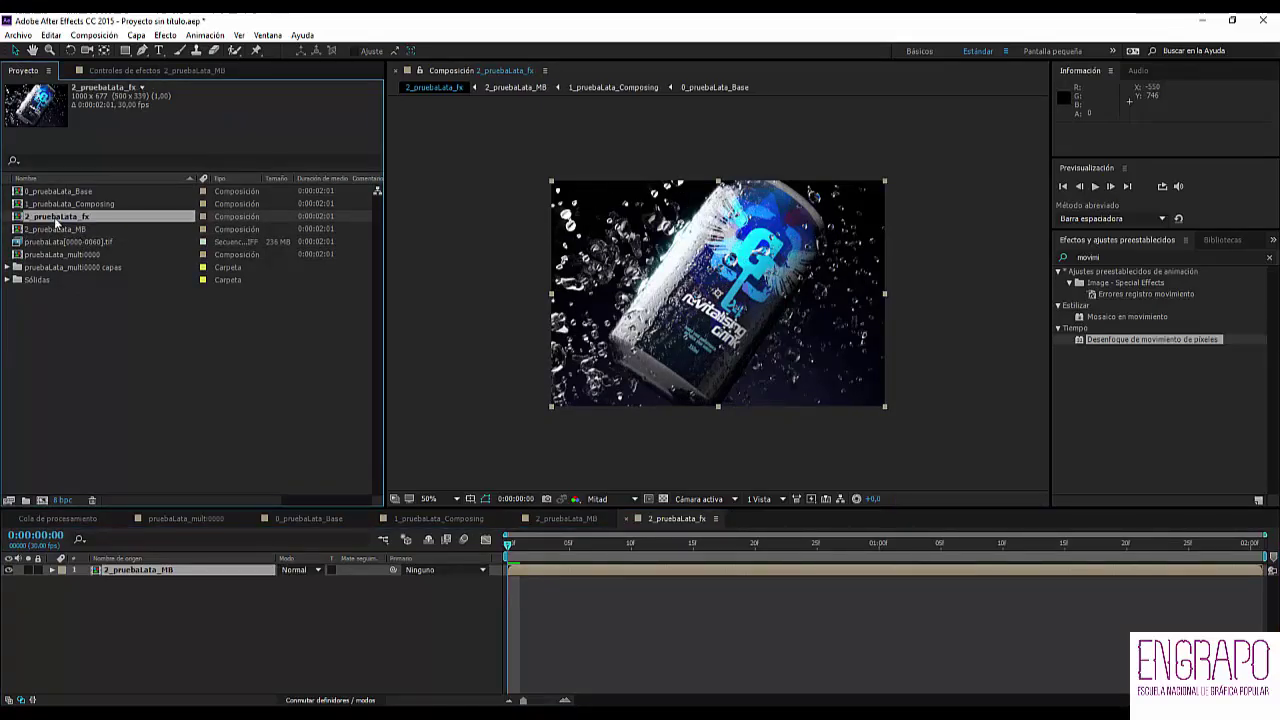
{"action": "key", "text": "Return"}
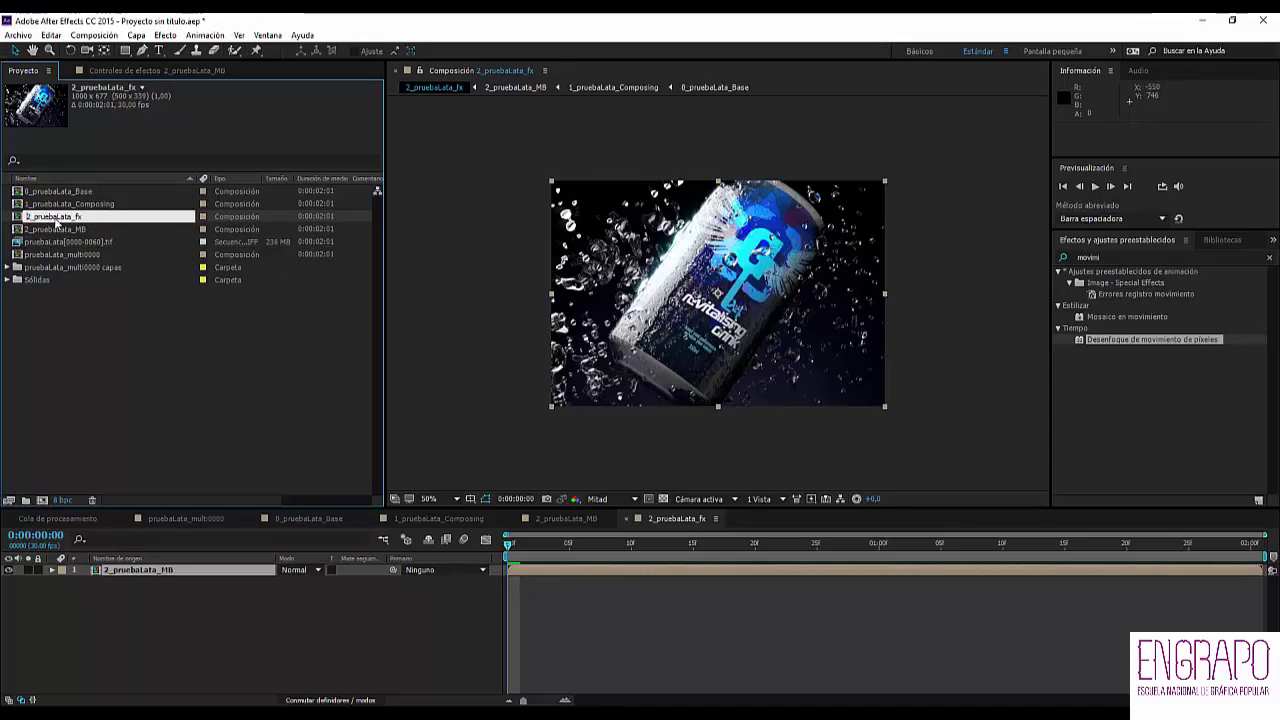
{"action": "type", "text": "3"}
{"action": "key", "text": "Return"}
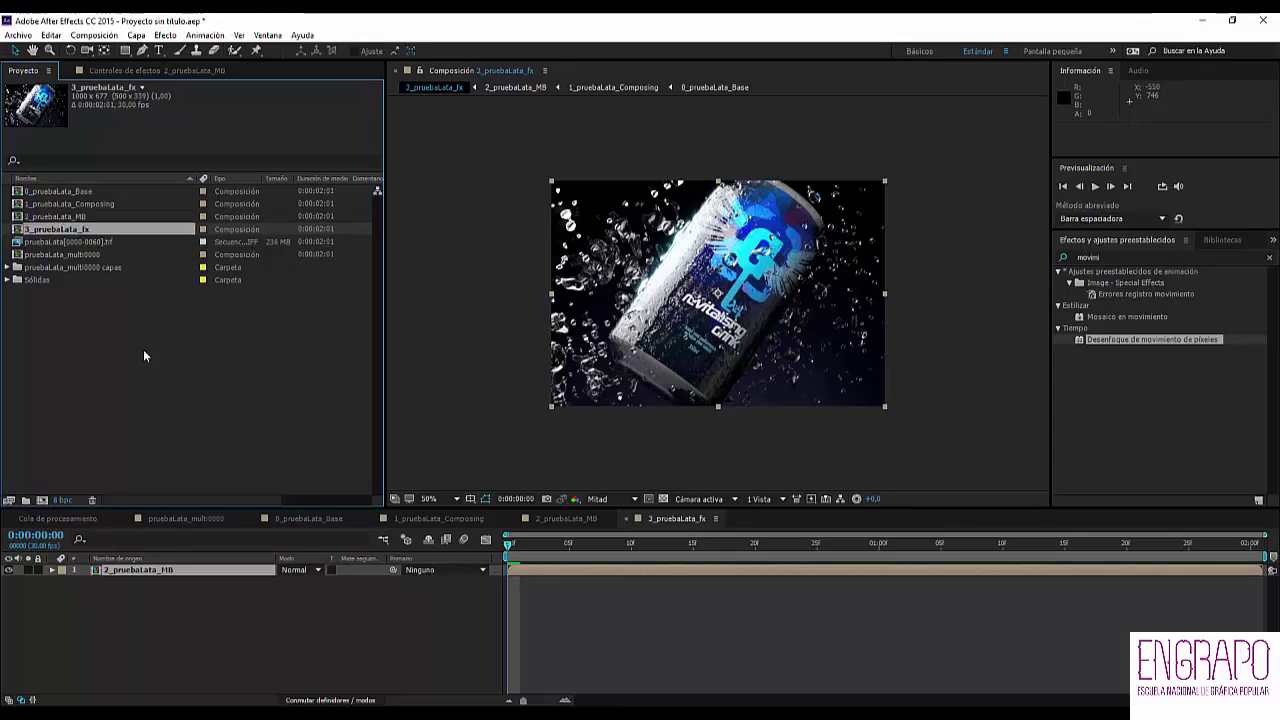
- Save the project as composLata.aep in the tutoCinema folder
{"action": "left_click", "coordinate": [305, 663]}
{"action": "left_click", "coordinate": [162, 571]}
{"action": "scroll", "coordinate": [738, 316], "scroll_direction": "up", "scroll_amount": 1}
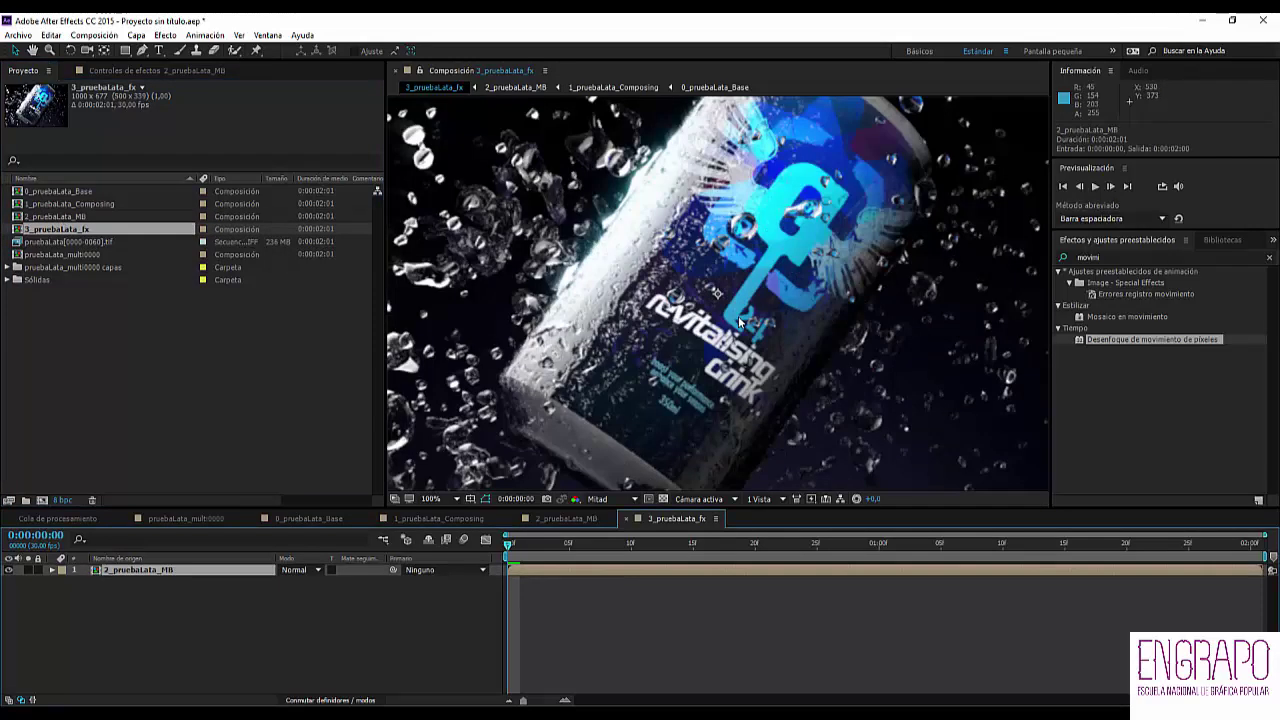
{"action": "scroll", "coordinate": [736, 318], "scroll_direction": "down", "scroll_amount": 1}
{"action": "left_click", "coordinate": [363, 595]}
{"action": "key", "text": "ctrl+s"}
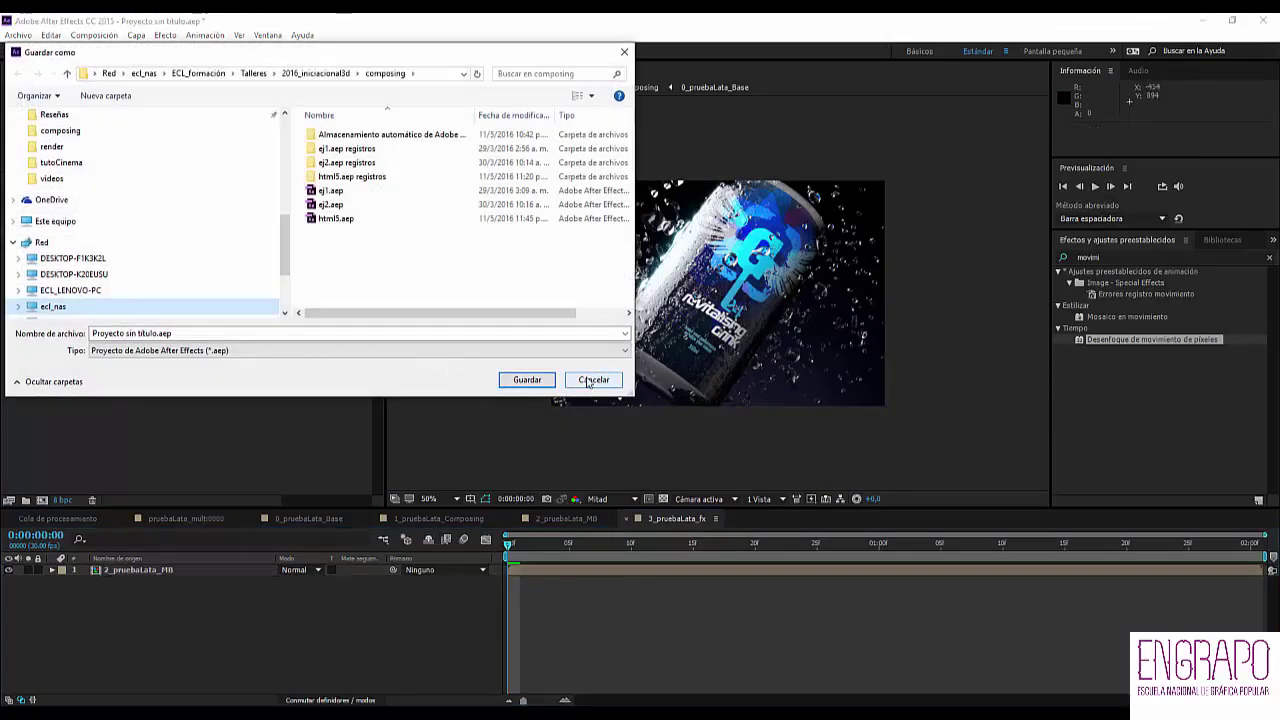
{"action": "left_click", "coordinate": [117, 225]}
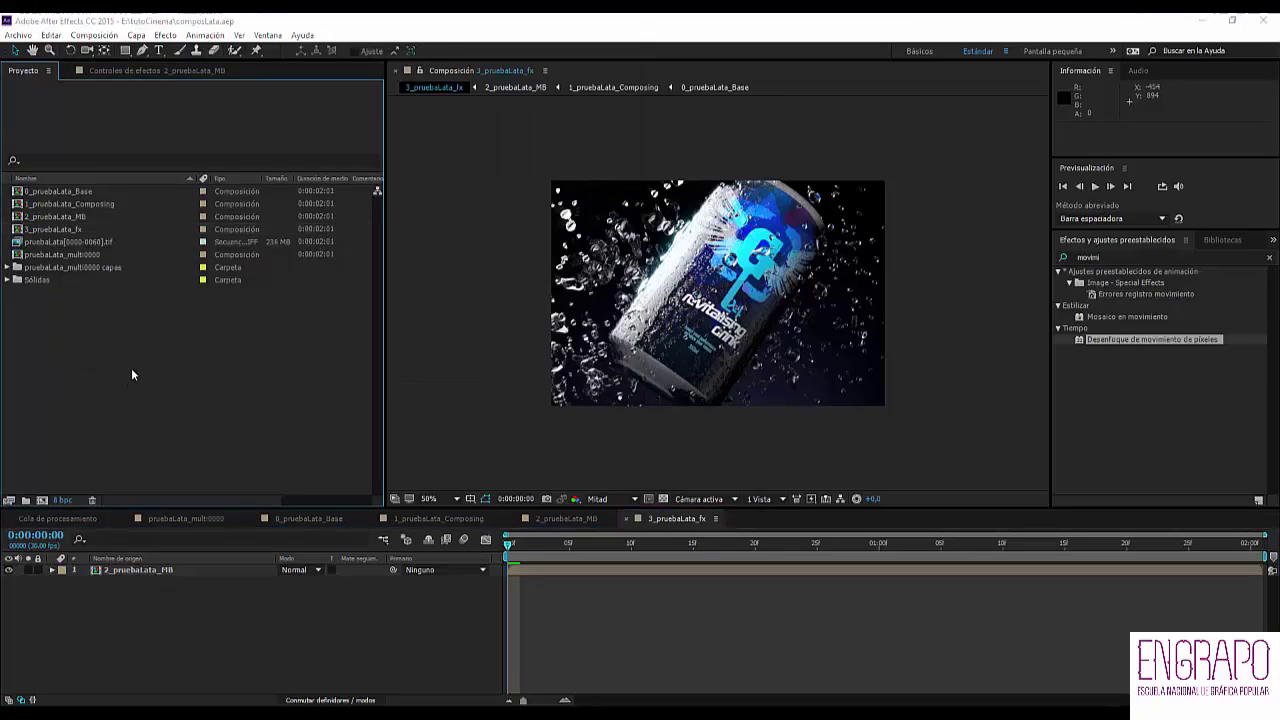
- Switch to Cinema 4D, close the render settings and save the scene as lata.c4d in the tutoCinema folder
{"action": "double_click", "coordinate": [131, 368]}
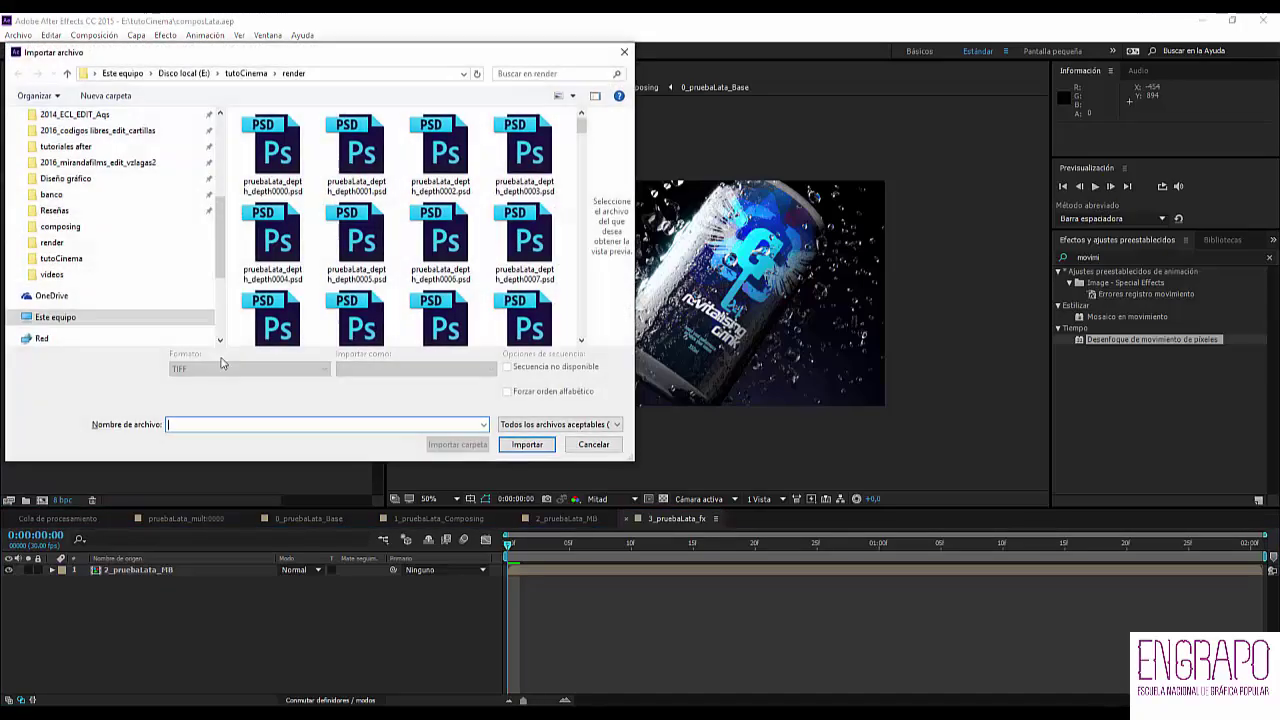
{"action": "left_click", "coordinate": [593, 444]}
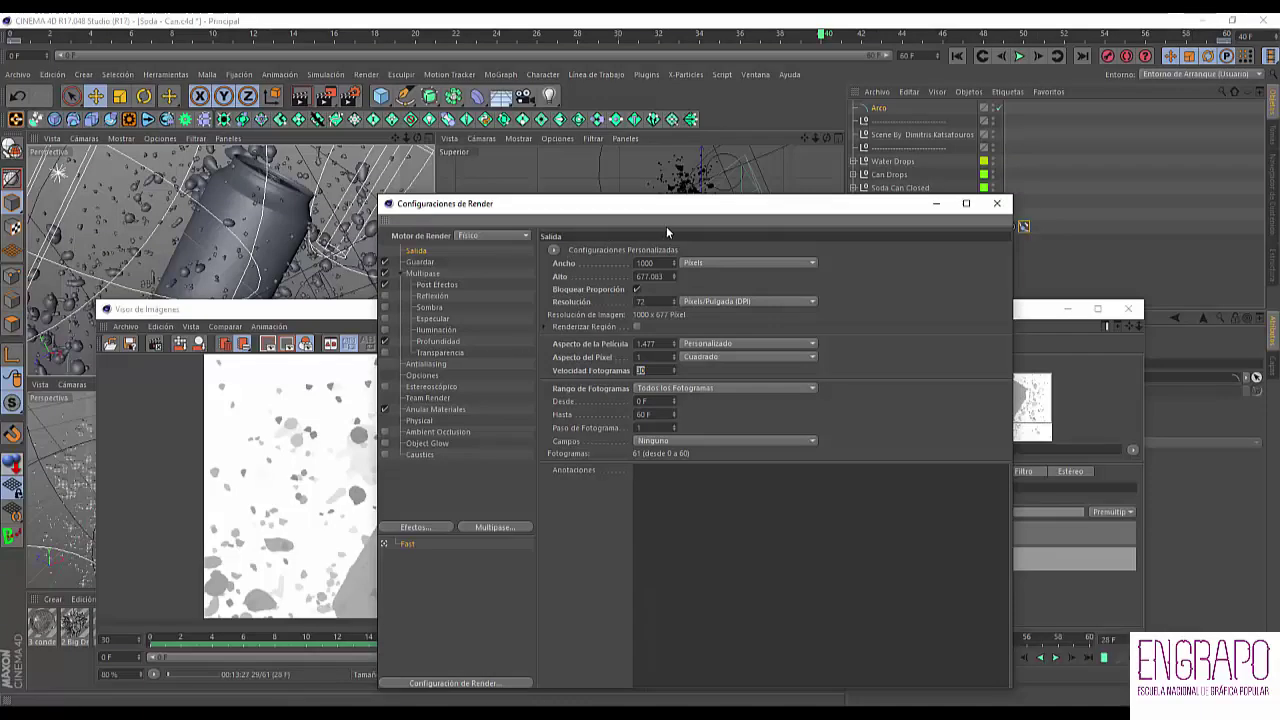
{"action": "left_click", "coordinate": [995, 203]}
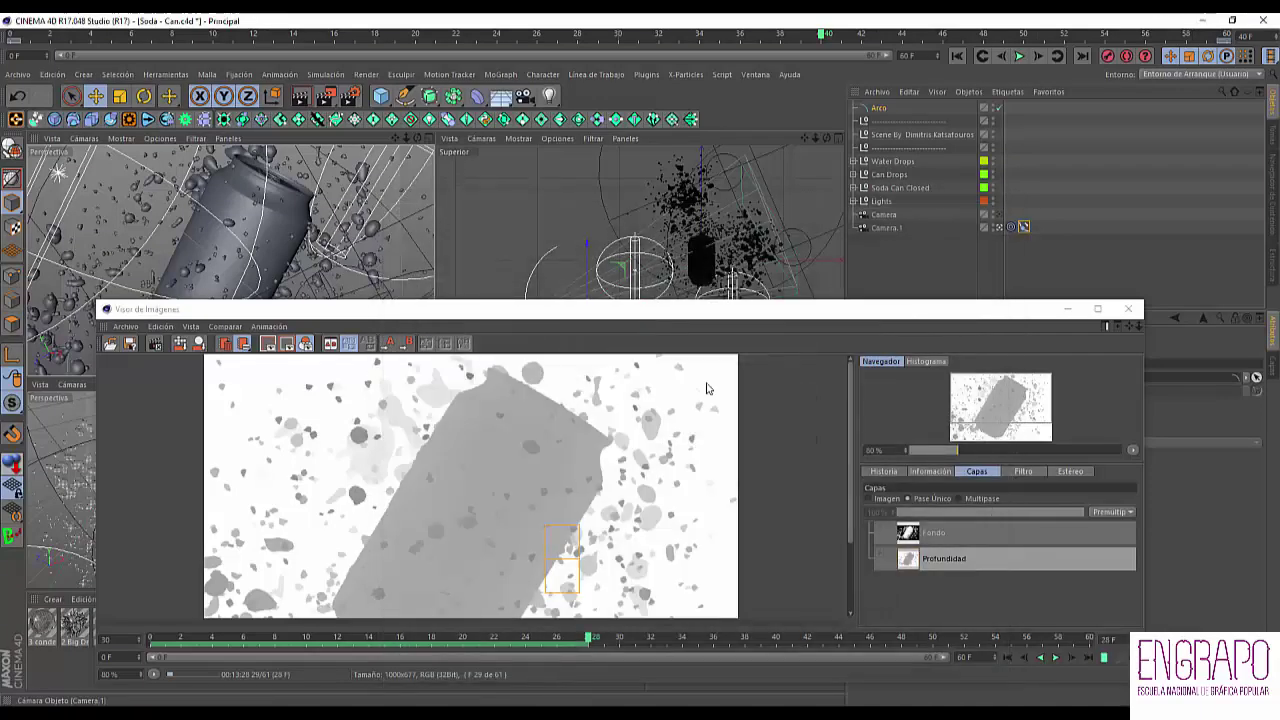
{"action": "left_click_drag", "start_coordinate": [593, 634], "coordinate": [842, 631]}
{"action": "left_click", "coordinate": [18, 74]}
{"action": "left_click", "coordinate": [44, 197]}
{"action": "type", "text": "las.c4d"}
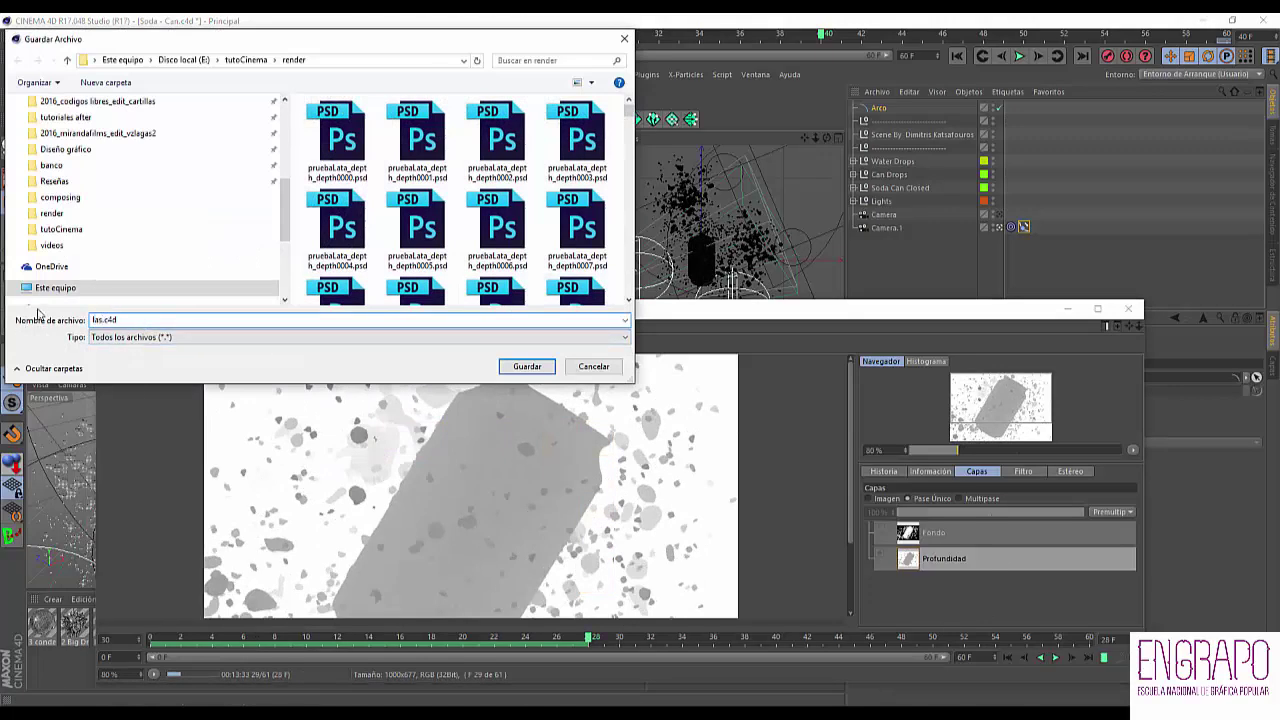
{"action": "left_click", "coordinate": [233, 61]}
{"action": "left_click", "coordinate": [527, 366]}
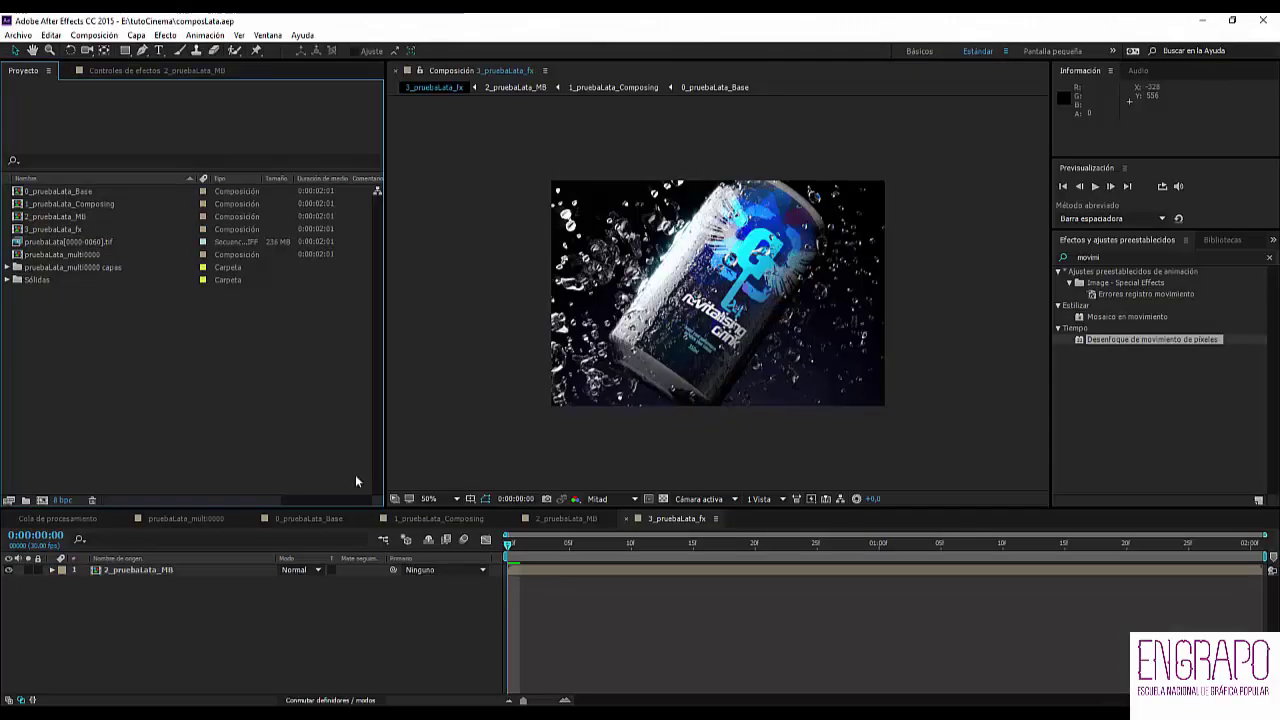
- Switch to After Effects, import lata.c4d as footage and place it below 2_pruebaLata_MB in 3_pruebaLata_fx
{"action": "key", "text": "ctrl+i"}
{"action": "left_click", "coordinate": [267, 162]}
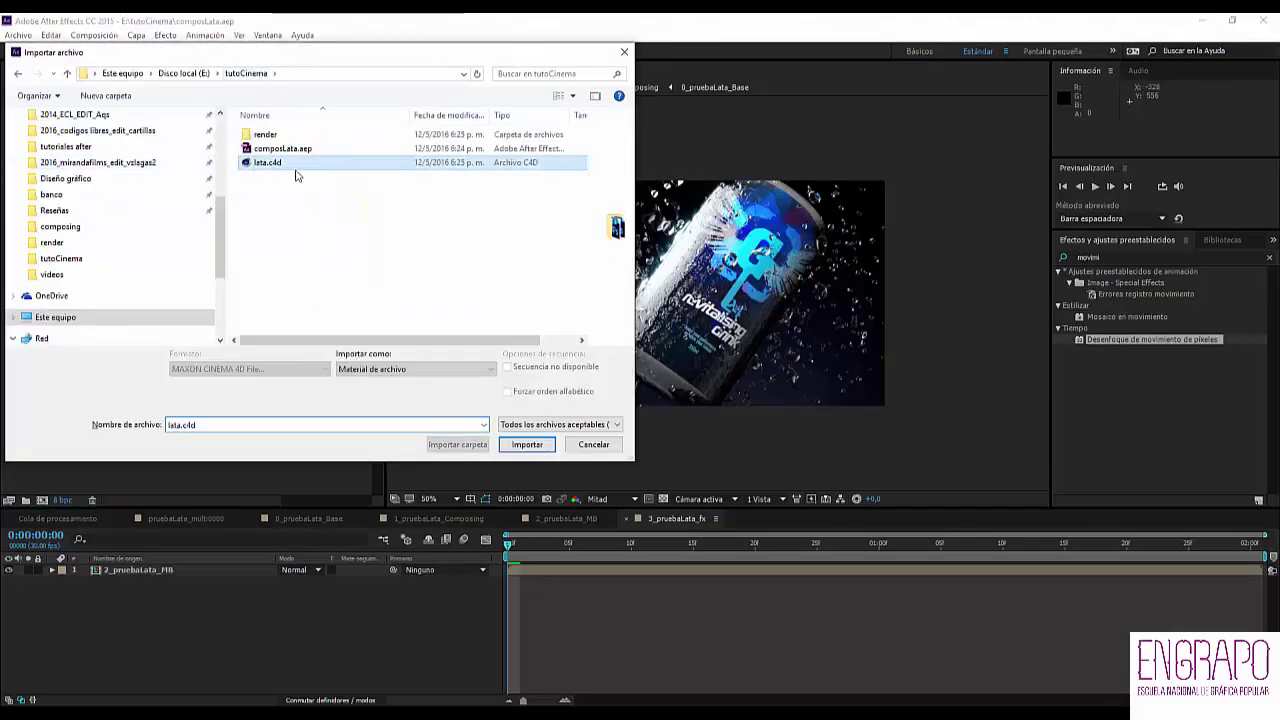
{"action": "left_click", "coordinate": [515, 444]}
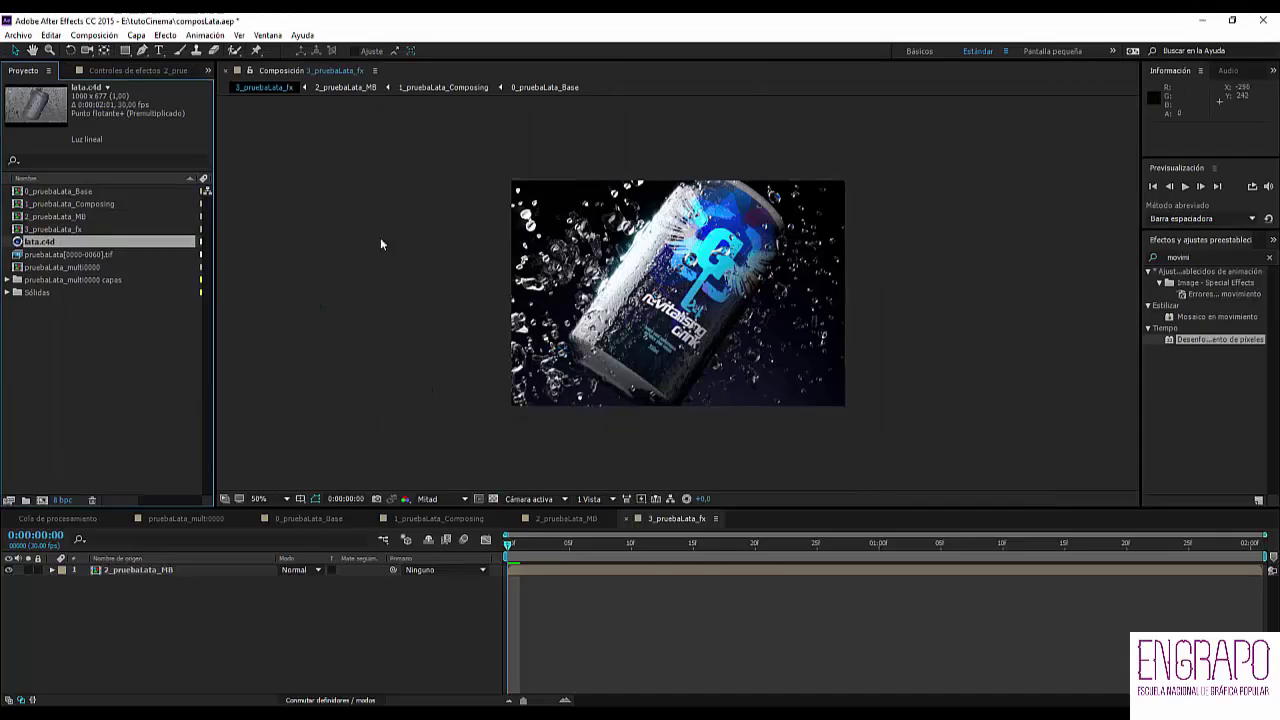
{"action": "left_click_drag", "start_coordinate": [45, 245], "coordinate": [187, 609]}
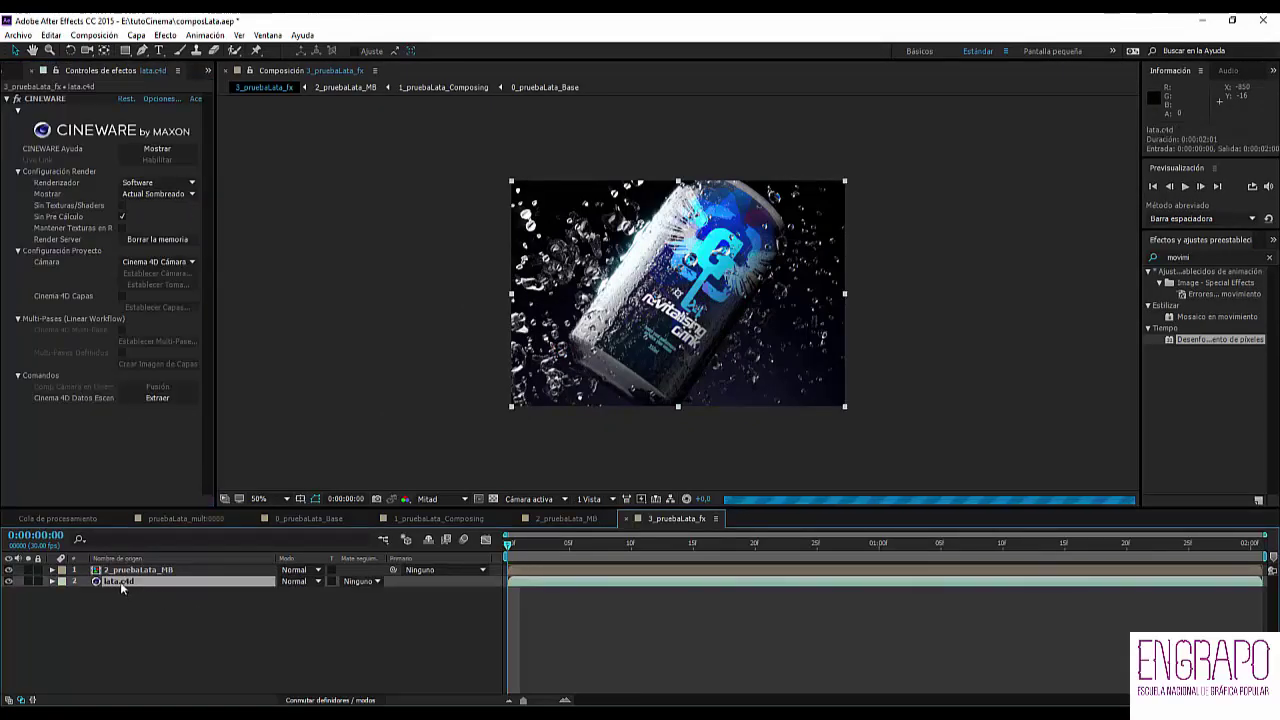
- Extract the Cinema 4D scene data from the lata.c4d layer and select the extracted Camera.1 layer
{"action": "left_click_drag", "start_coordinate": [215, 455], "coordinate": [348, 451]}
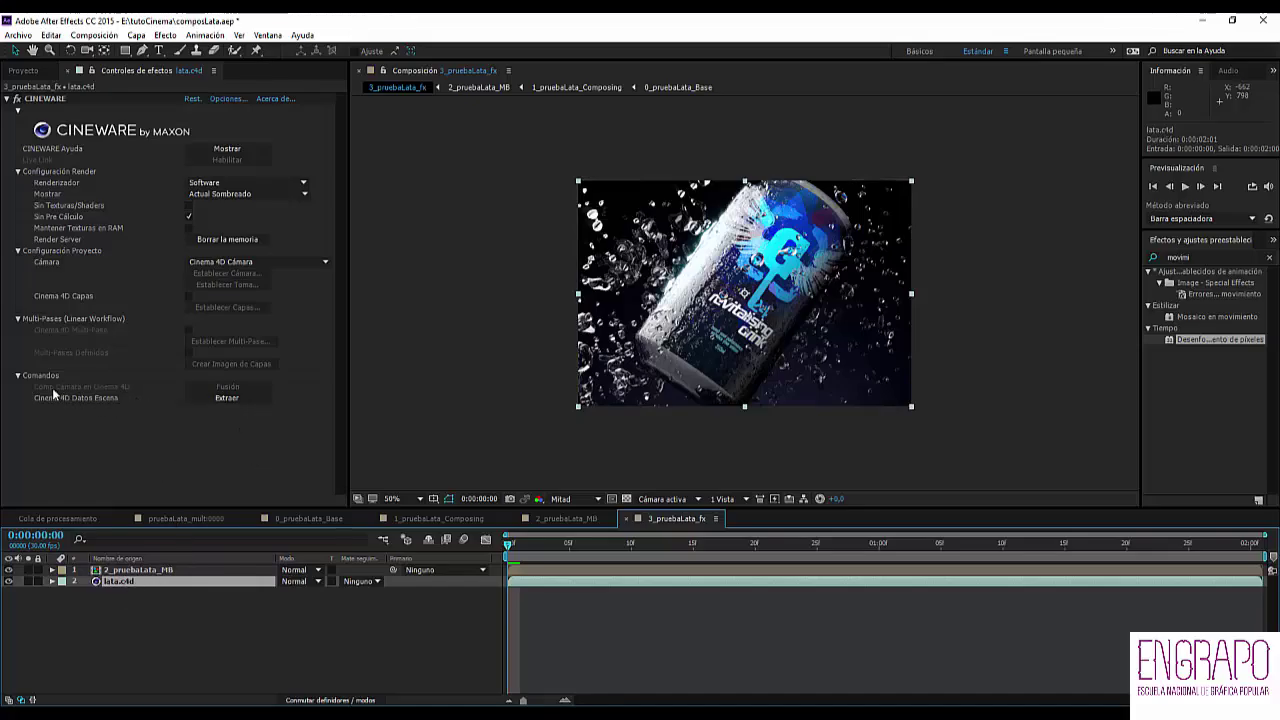
{"action": "left_click", "coordinate": [214, 398]}
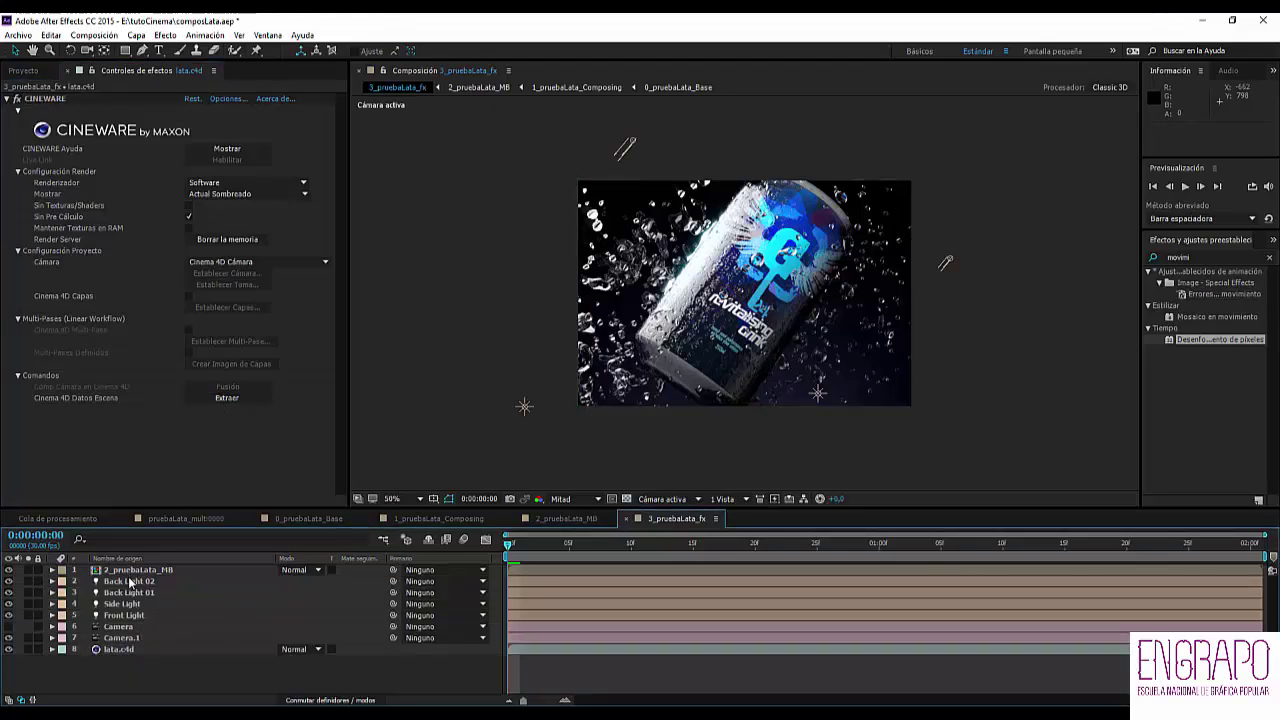
{"action": "left_click", "coordinate": [130, 581]}
{"action": "left_click", "coordinate": [126, 637]}
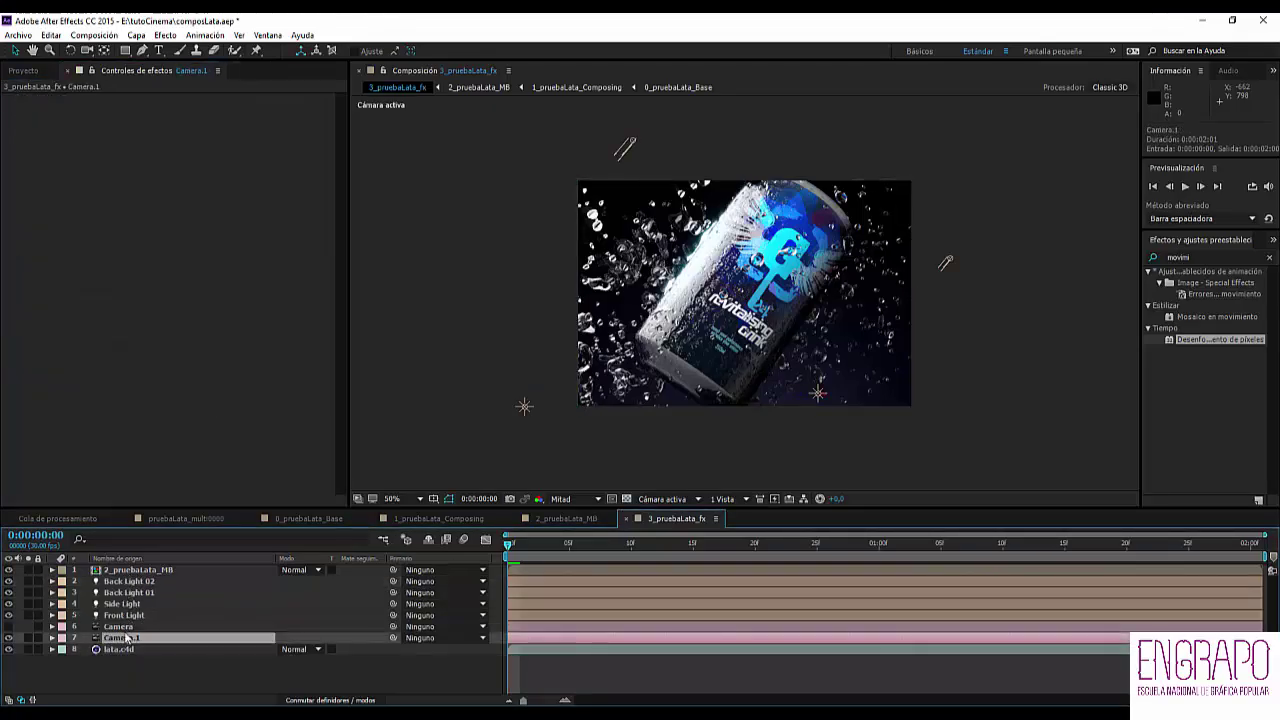
{"action": "double_click", "coordinate": [117, 636]}
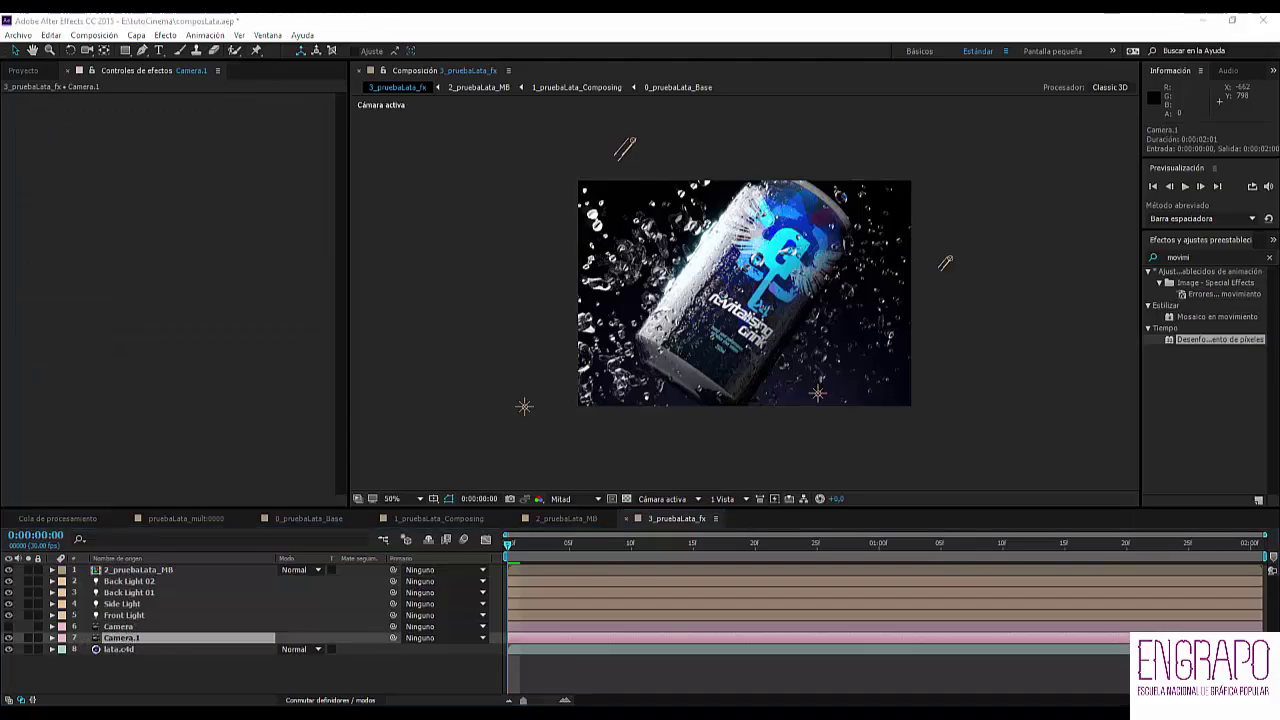
- Switch to Cinema 4D and examine Camera and Camera.1 with its tags in the object list
{"action": "key", "text": "alt+Tab"}
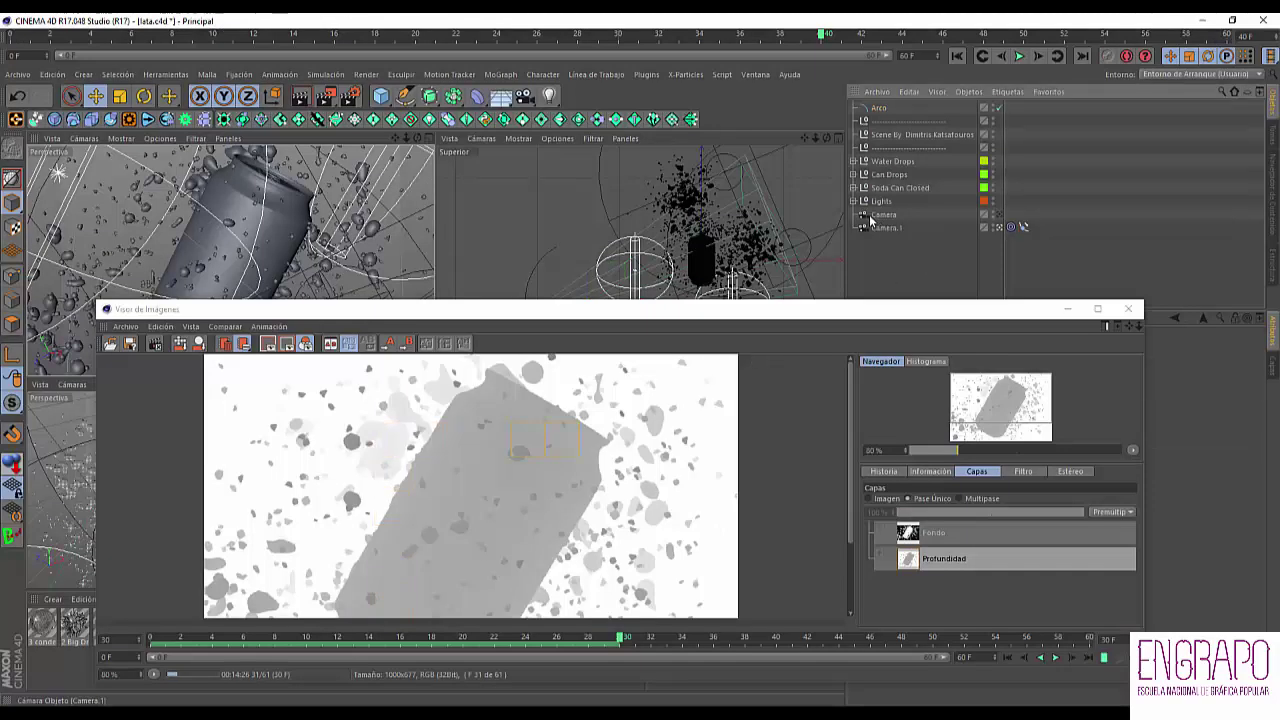
{"action": "left_click", "coordinate": [872, 216]}
{"action": "left_click", "coordinate": [886, 228]}
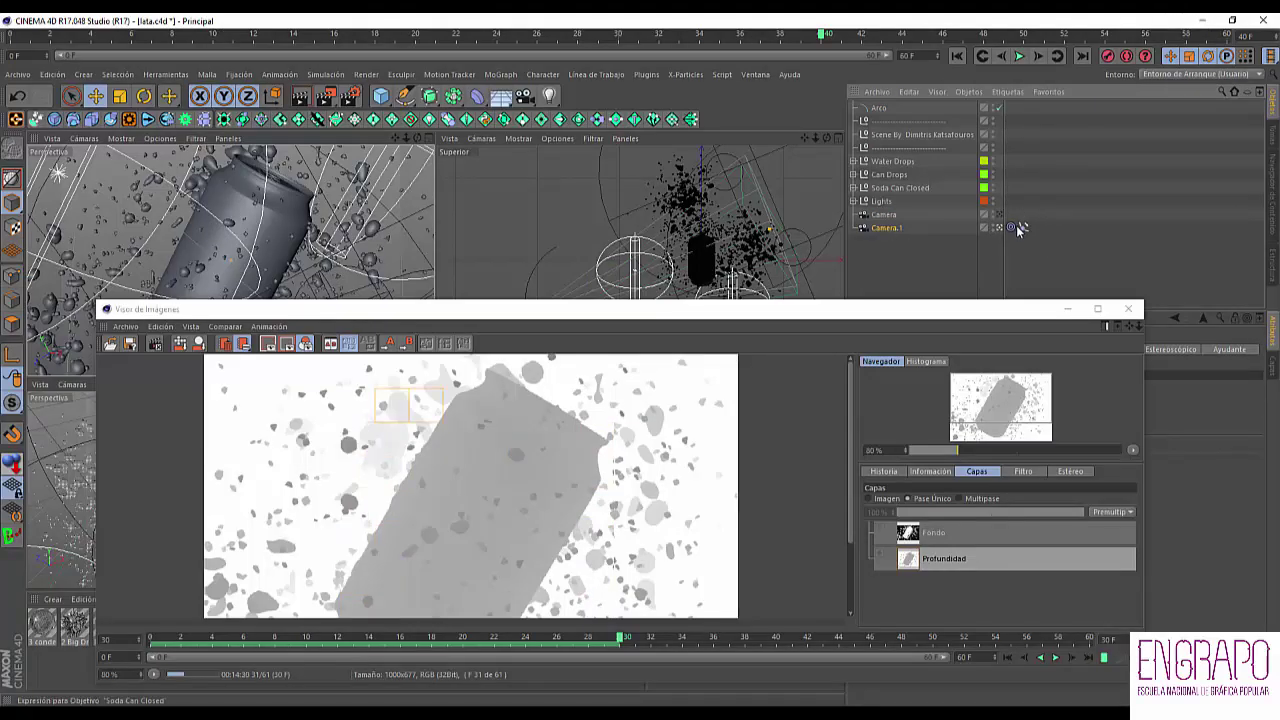
- Switch to After Effects and expand Camera.1 to examine its transform properties and camera options for keyframes
{"action": "key", "text": "alt+Tab"}
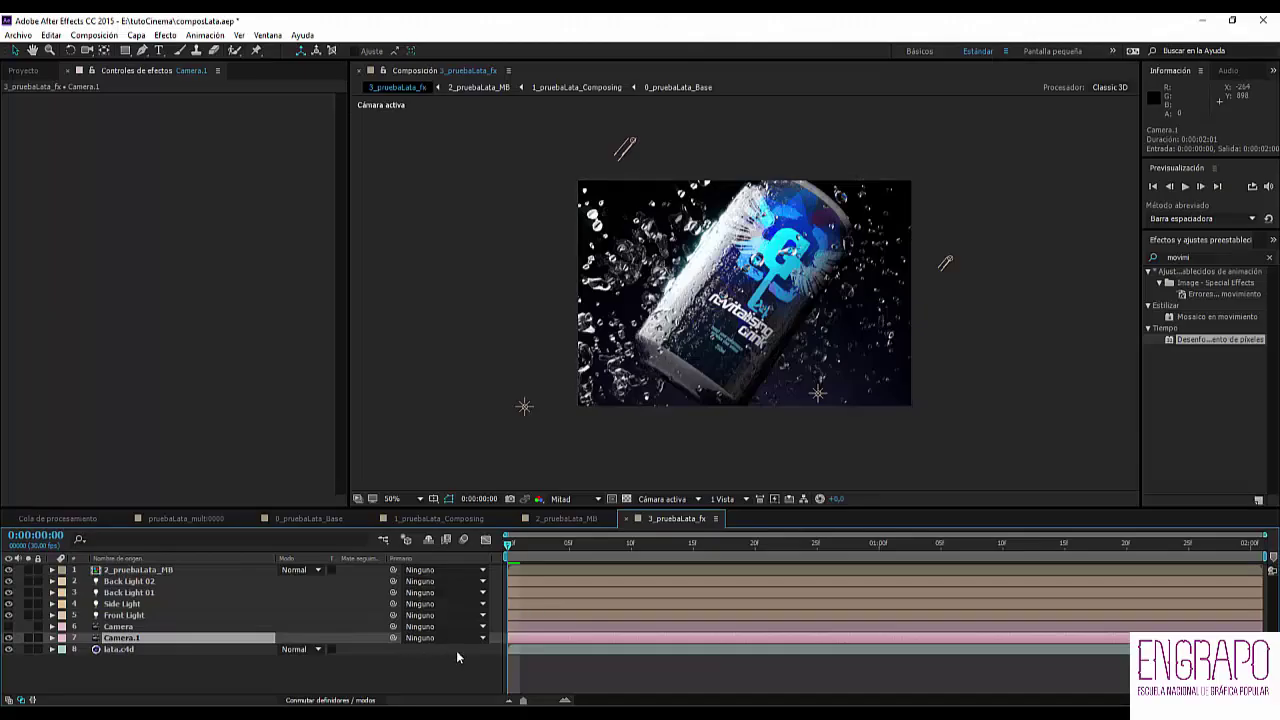
{"action": "left_click", "coordinate": [52, 637]}
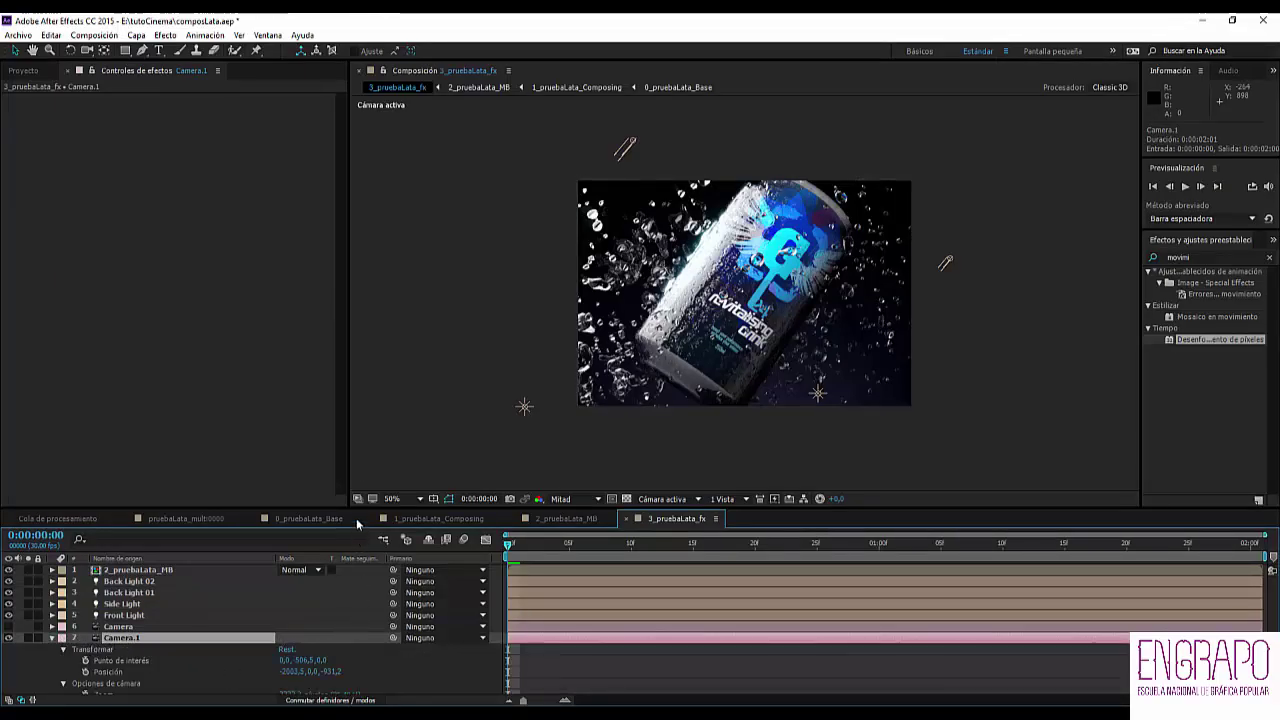
{"action": "left_click_drag", "start_coordinate": [356, 506], "coordinate": [356, 337]}
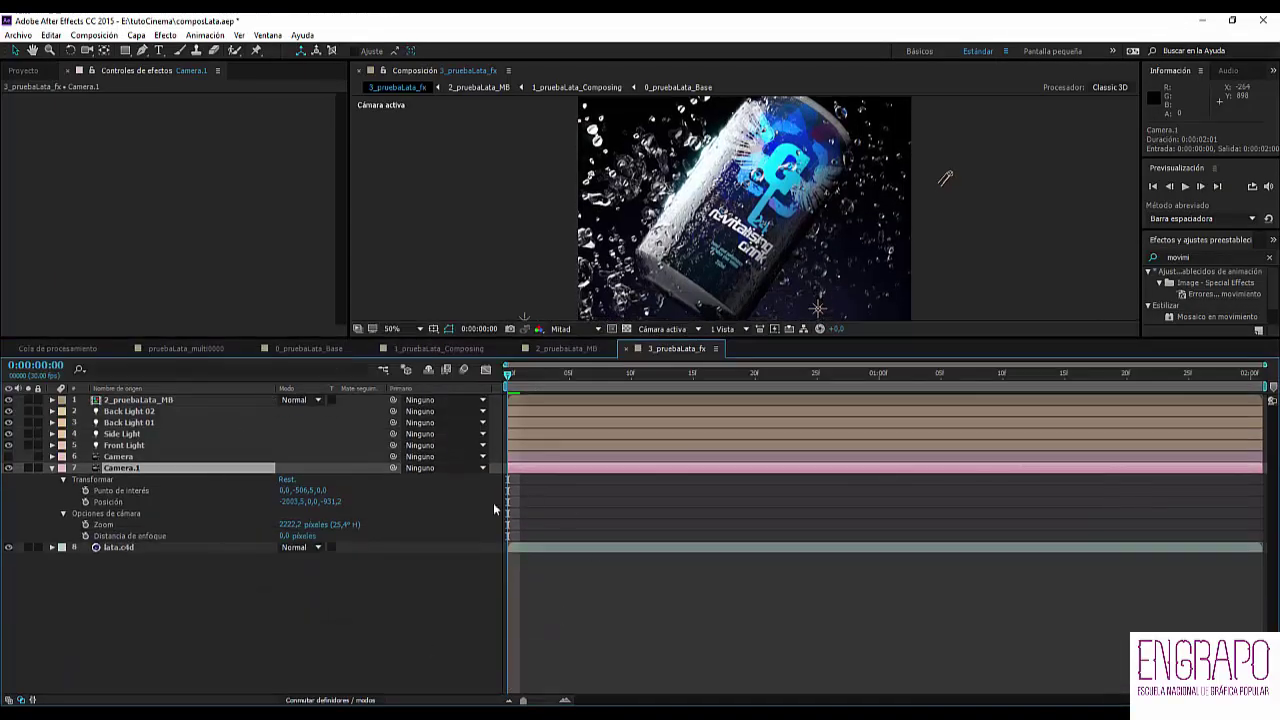
{"action": "left_click", "coordinate": [369, 662]}
{"action": "left_click_drag", "start_coordinate": [532, 380], "coordinate": [520, 411]}
{"action": "left_click", "coordinate": [155, 468]}
{"action": "scroll", "coordinate": [644, 325], "scroll_direction": "down", "scroll_amount": 2}
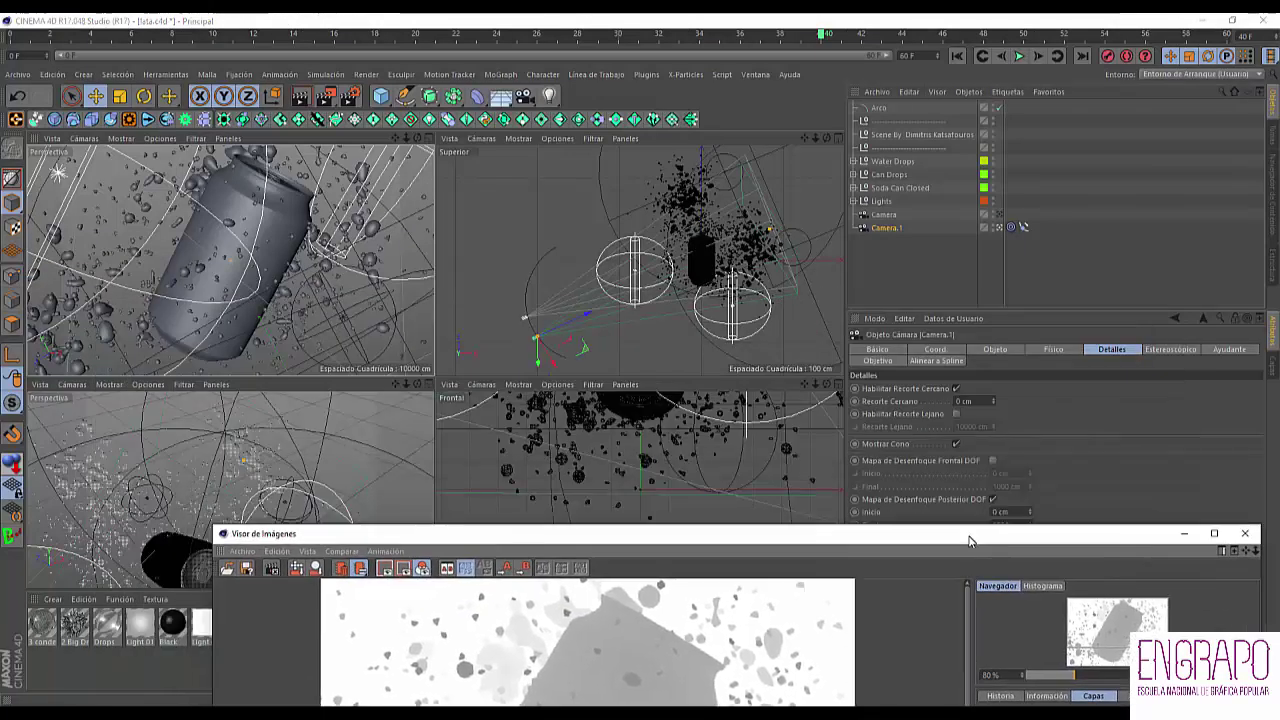
- Compare the camera movement by scrubbing the Cinema 4D scene and previewing 3_pruebaLata_fx in After Effects
{"action": "left_click_drag", "start_coordinate": [54, 38], "coordinate": [1070, 135]}
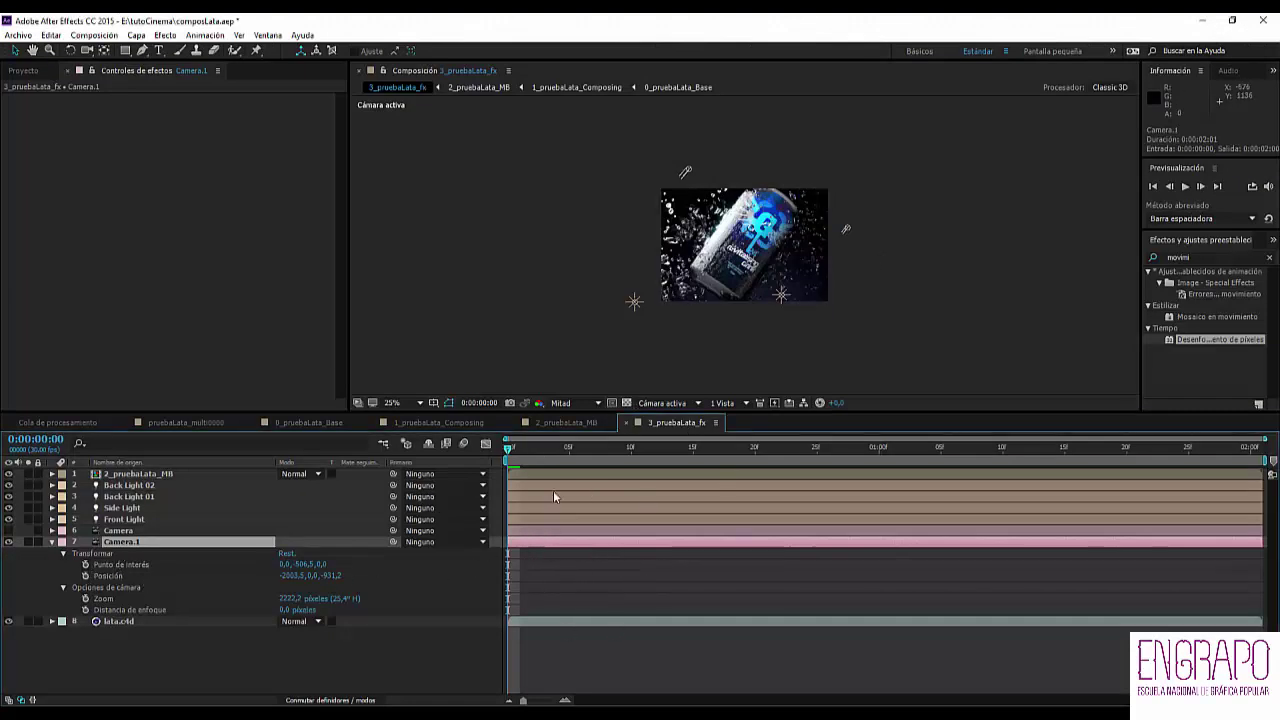
{"action": "key", "text": "space"}
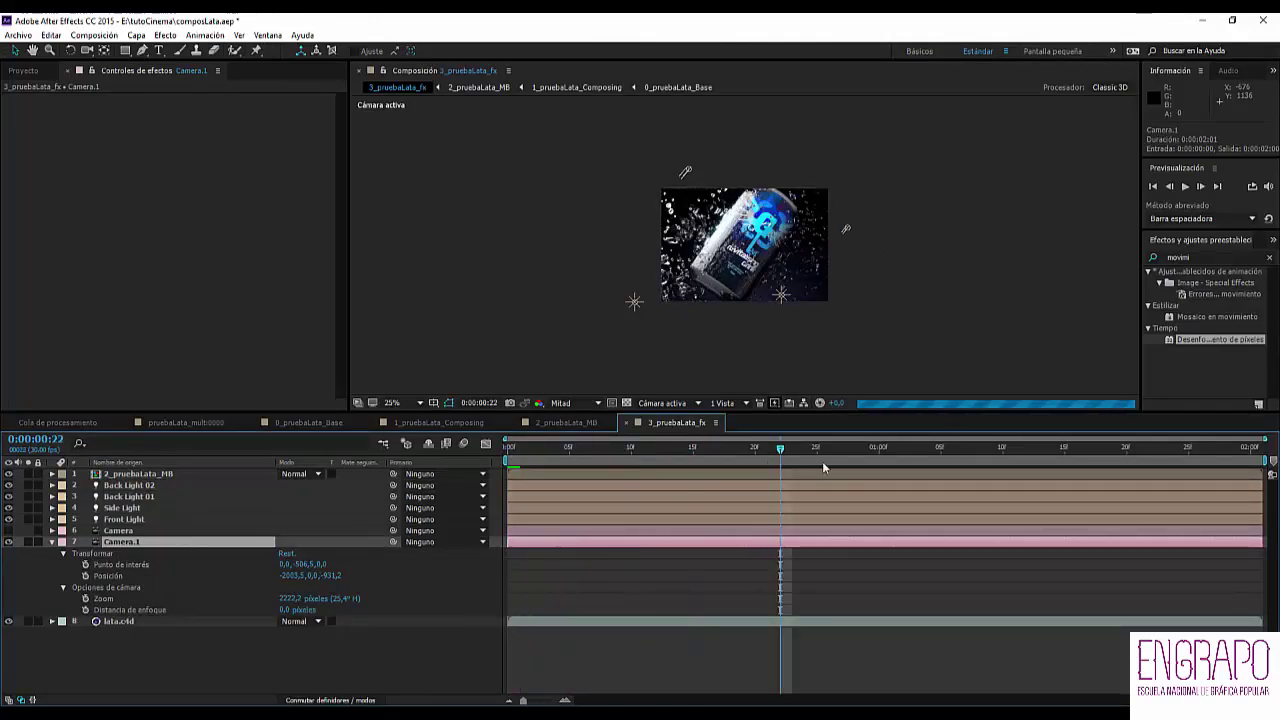
{"action": "key", "text": "space"}
{"action": "key", "text": "space"}
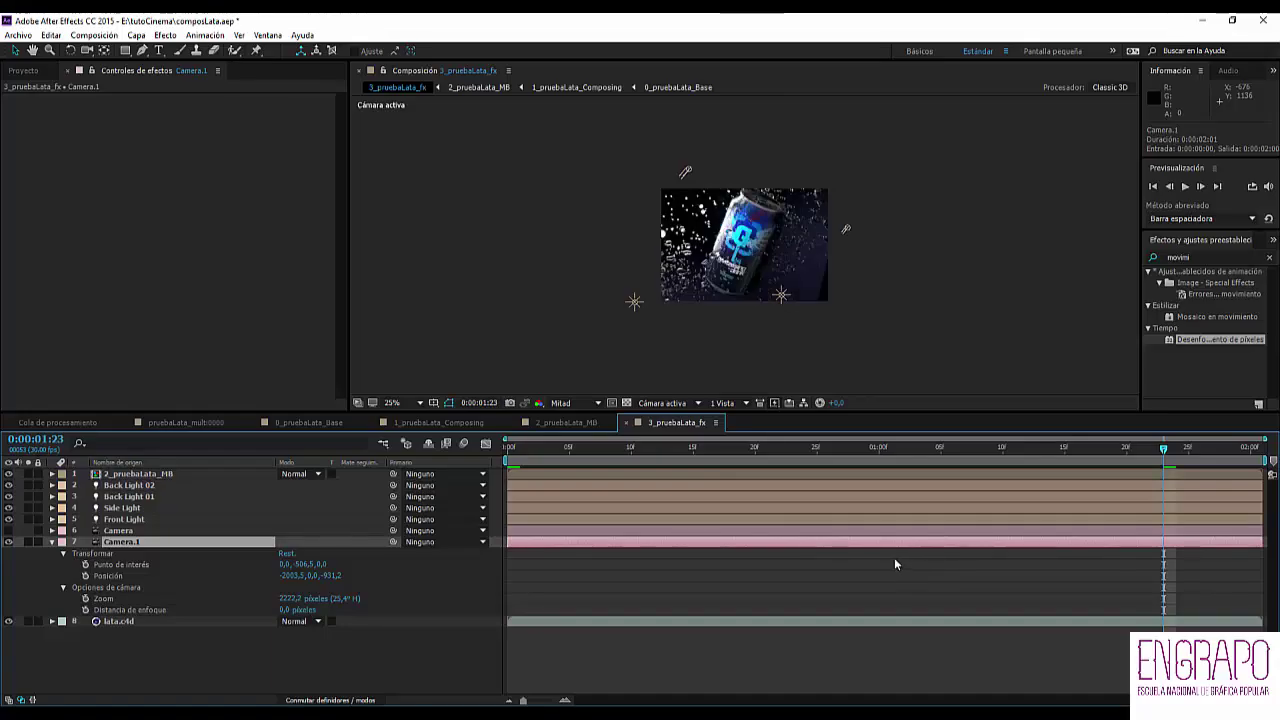
{"action": "left_click", "coordinate": [595, 449]}
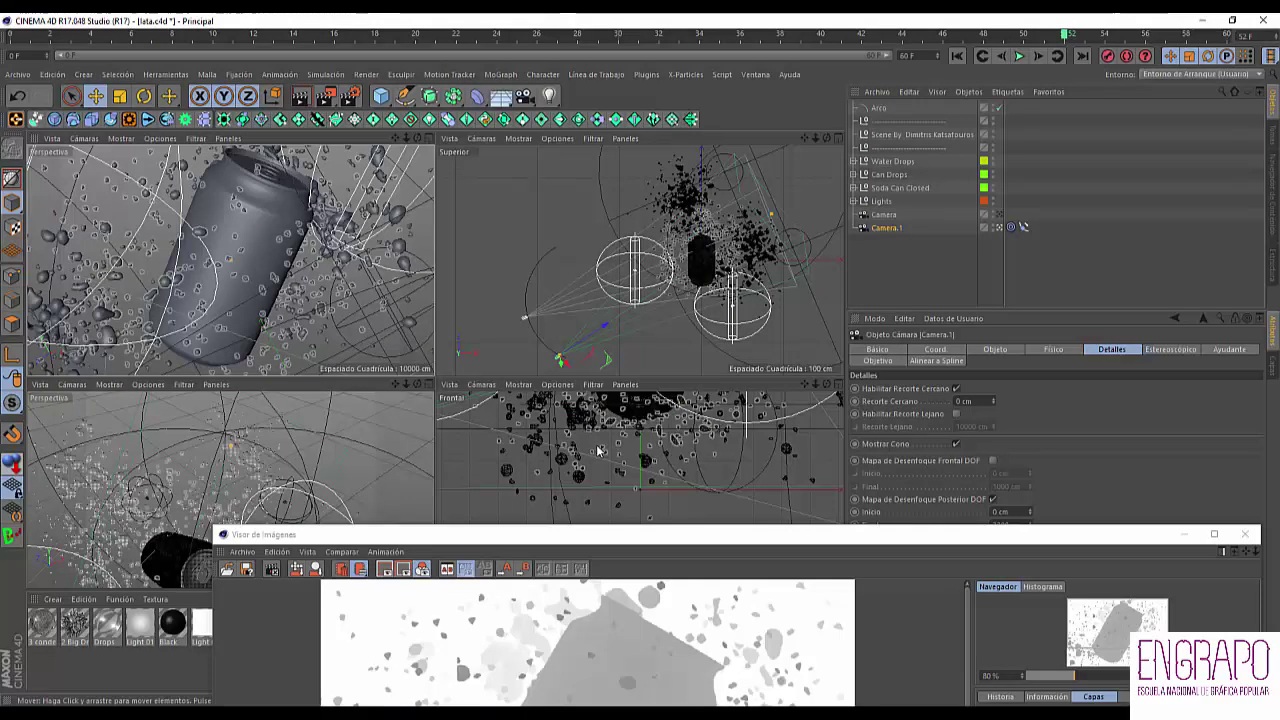
- Switch to Cinema 4D and select both the Objetivo and Alinear a Spline tags of Camera.1
{"action": "left_click", "coordinate": [926, 231]}
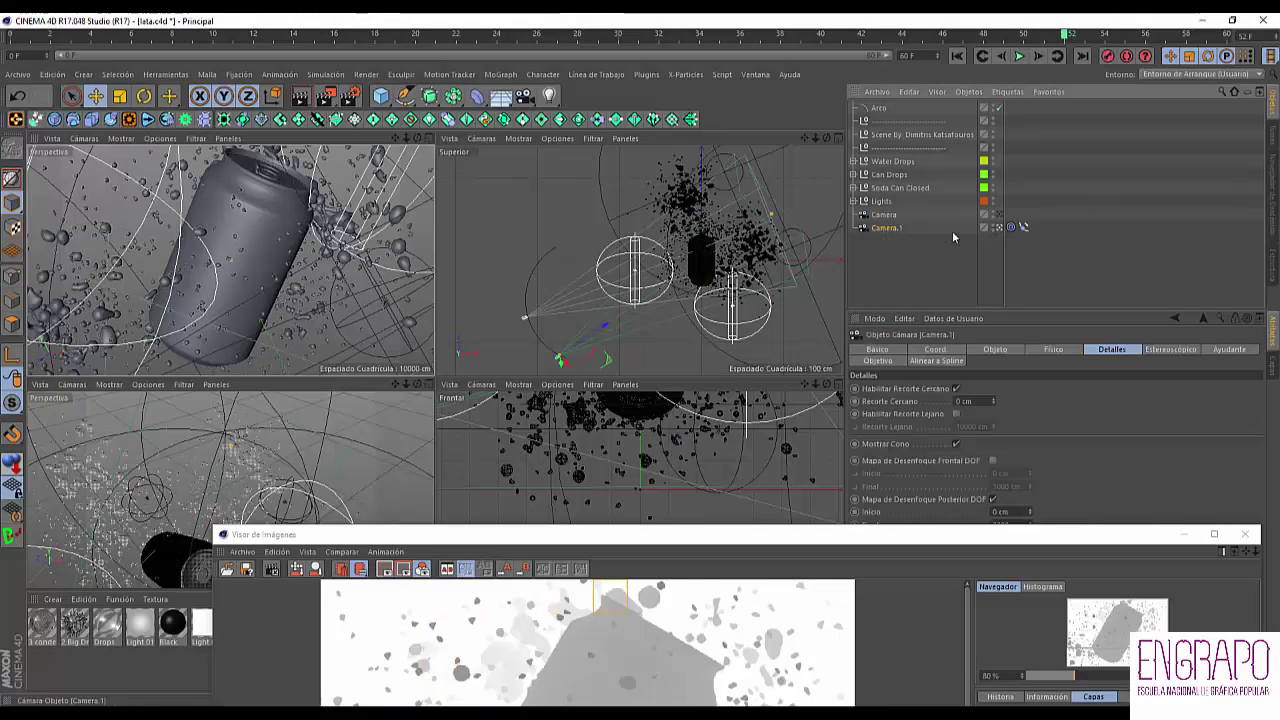
{"action": "left_click", "coordinate": [1023, 227], "text": "ctrl"}
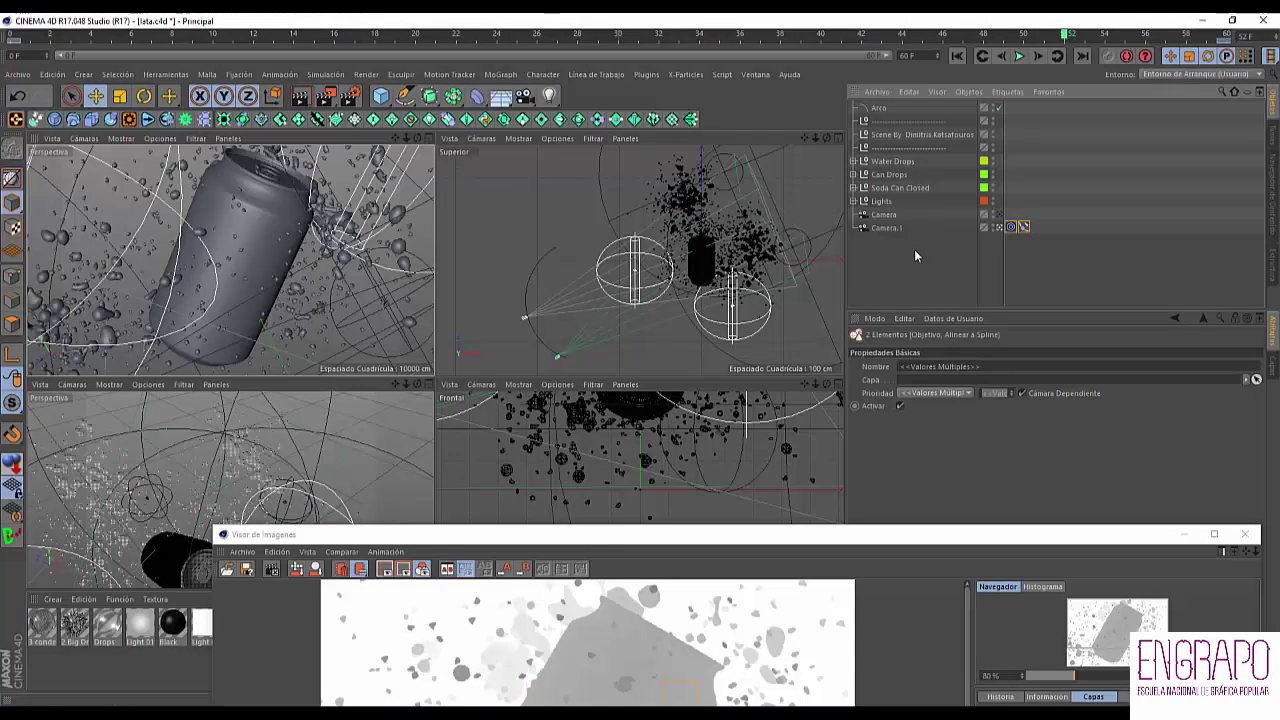
- Select Camera.1 and open the timeline's keyframe sheet (Hoja de Claves)
{"action": "left_click", "coordinate": [880, 228]}
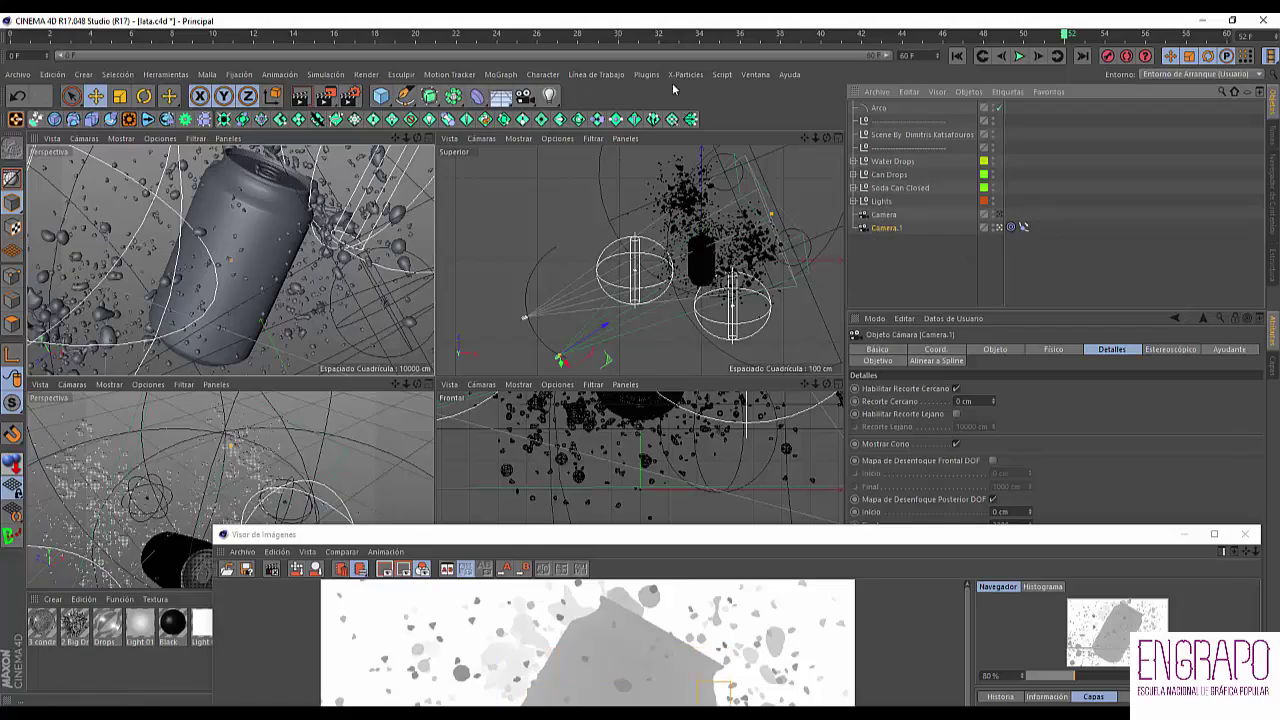
{"action": "left_click", "coordinate": [753, 75]}
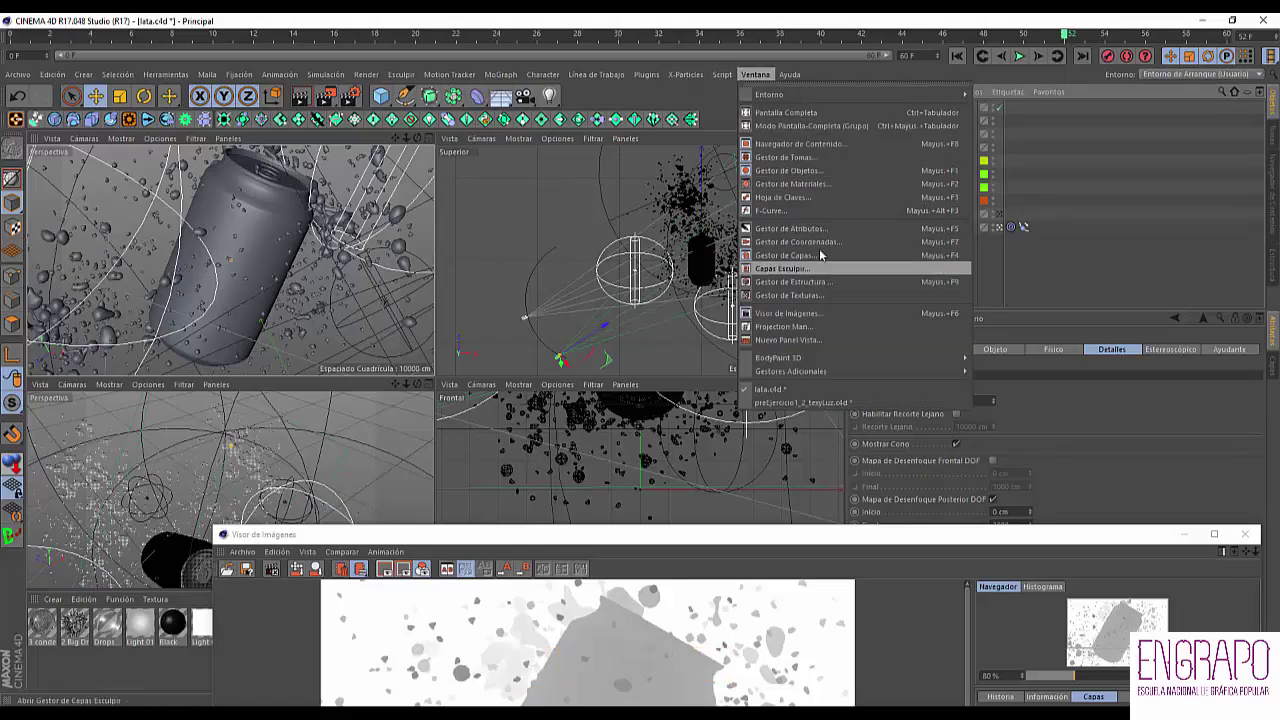
{"action": "left_click", "coordinate": [790, 171]}
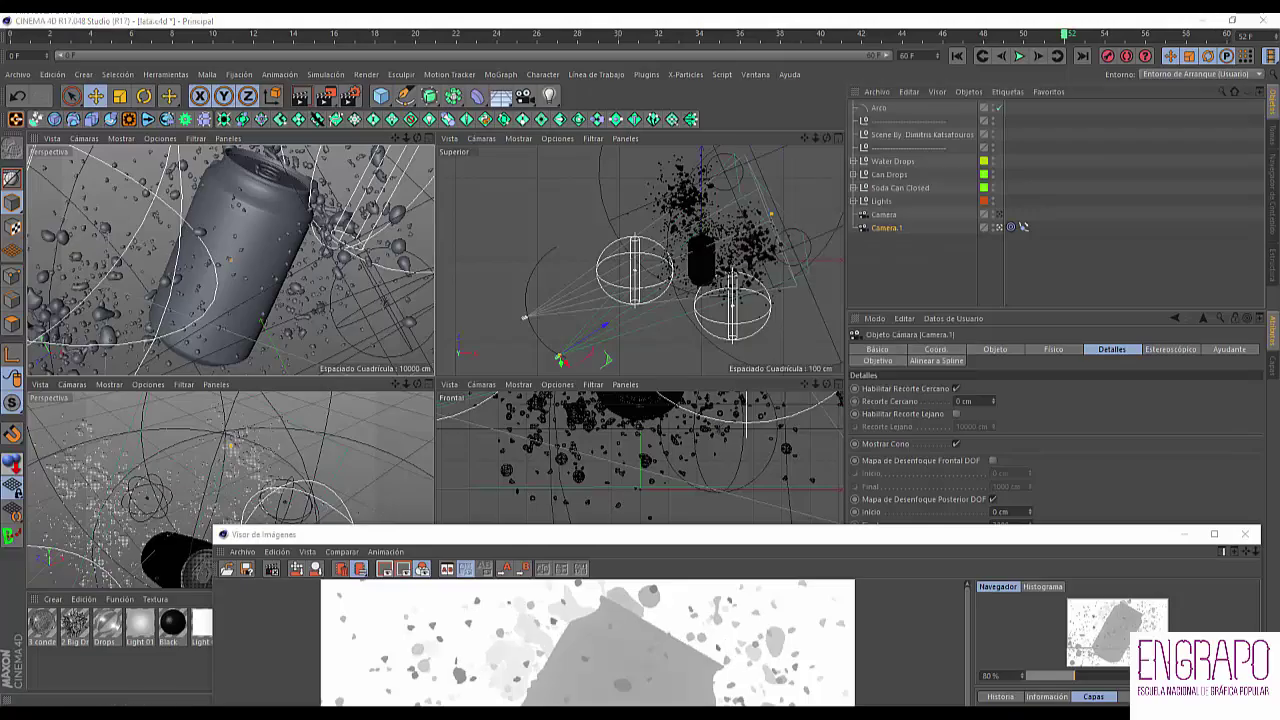
{"action": "key", "text": "shift+F3"}
- Rename Camera.1 as Camera_anim in the object list
{"action": "left_click", "coordinate": [908, 260]}
{"action": "left_click", "coordinate": [888, 228]}
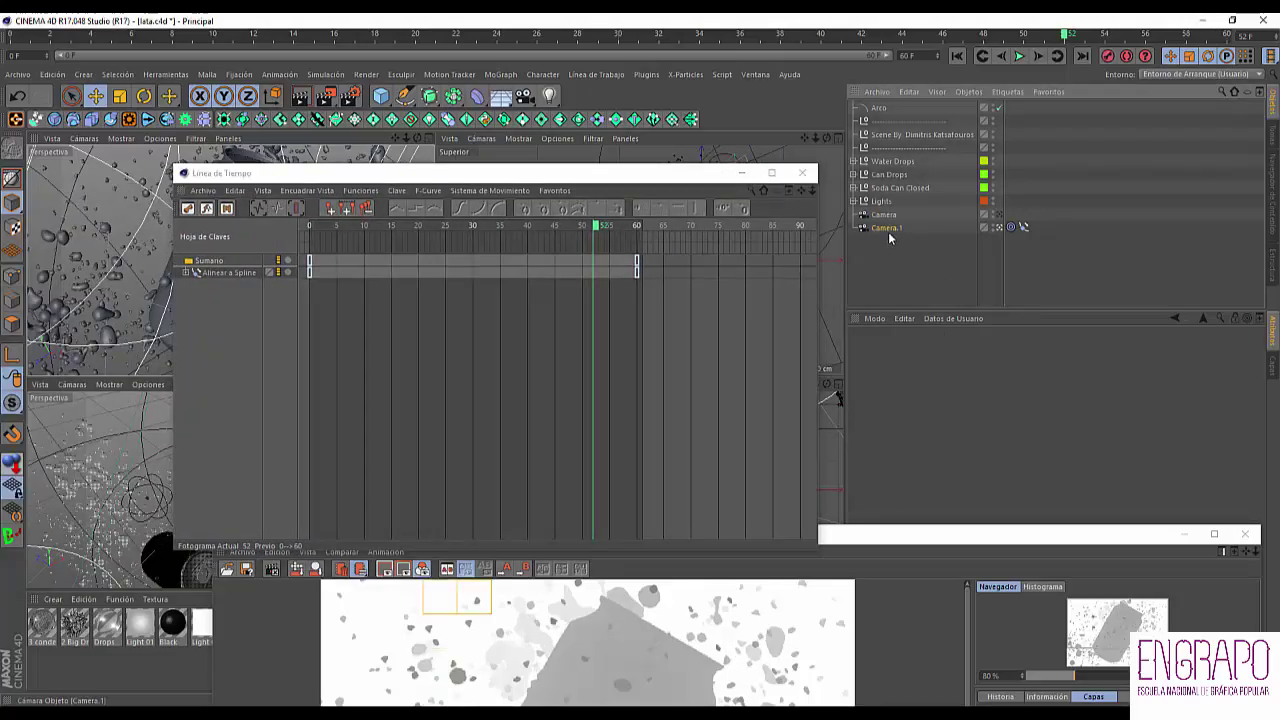
{"action": "double_click", "coordinate": [888, 228]}
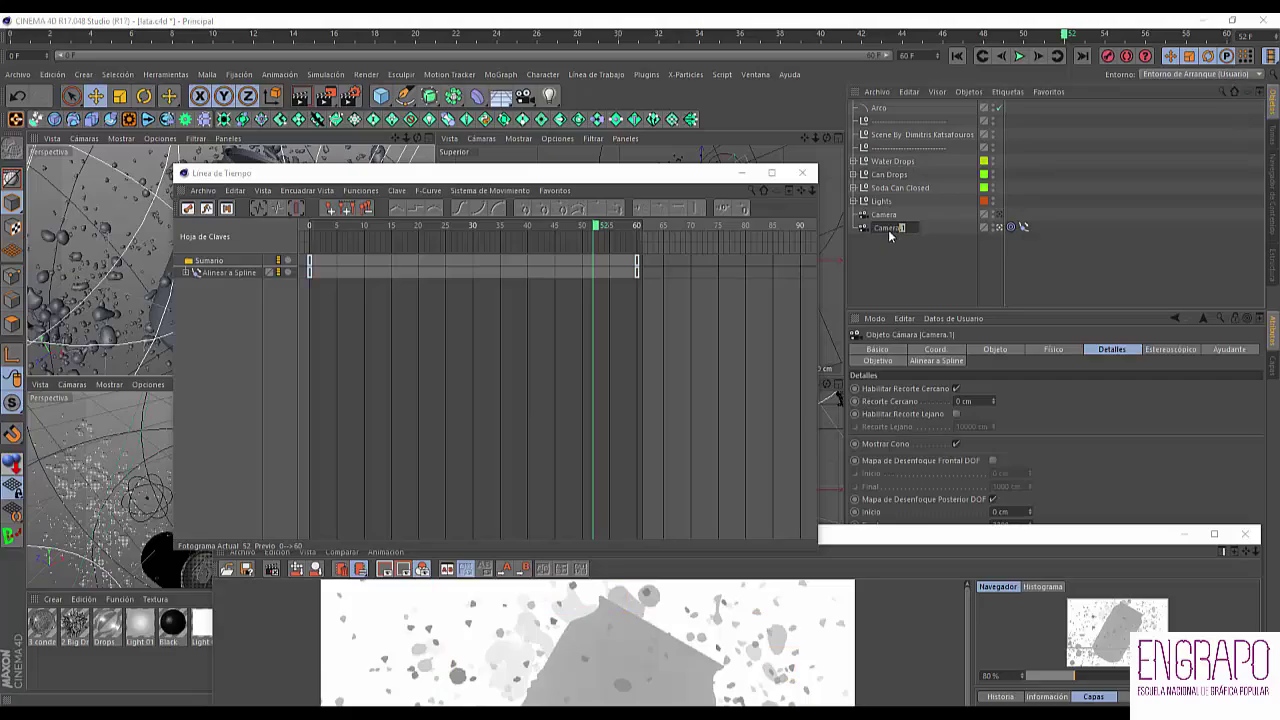
{"action": "key", "text": "Return"}
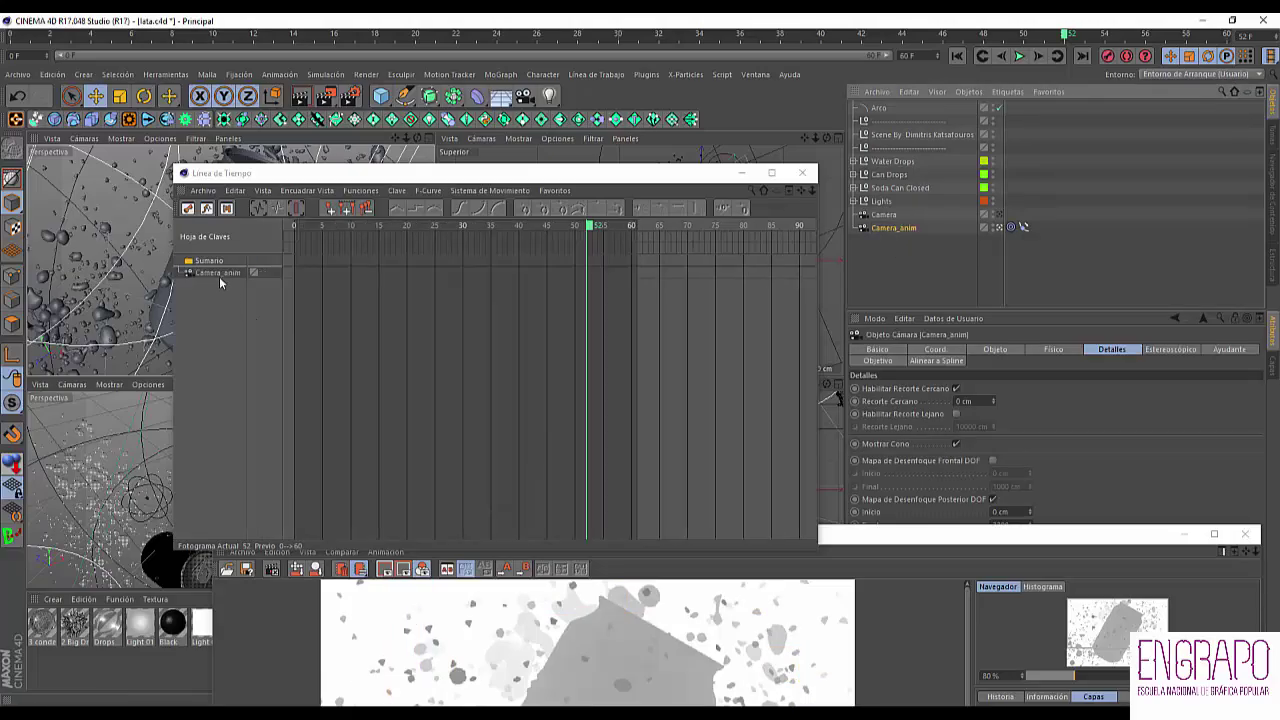
- Bake Camera_anim to a copy over frames 0 to 60, including expressions, track cleaning, position, rotation and animated parameters
{"action": "left_click", "coordinate": [219, 275]}
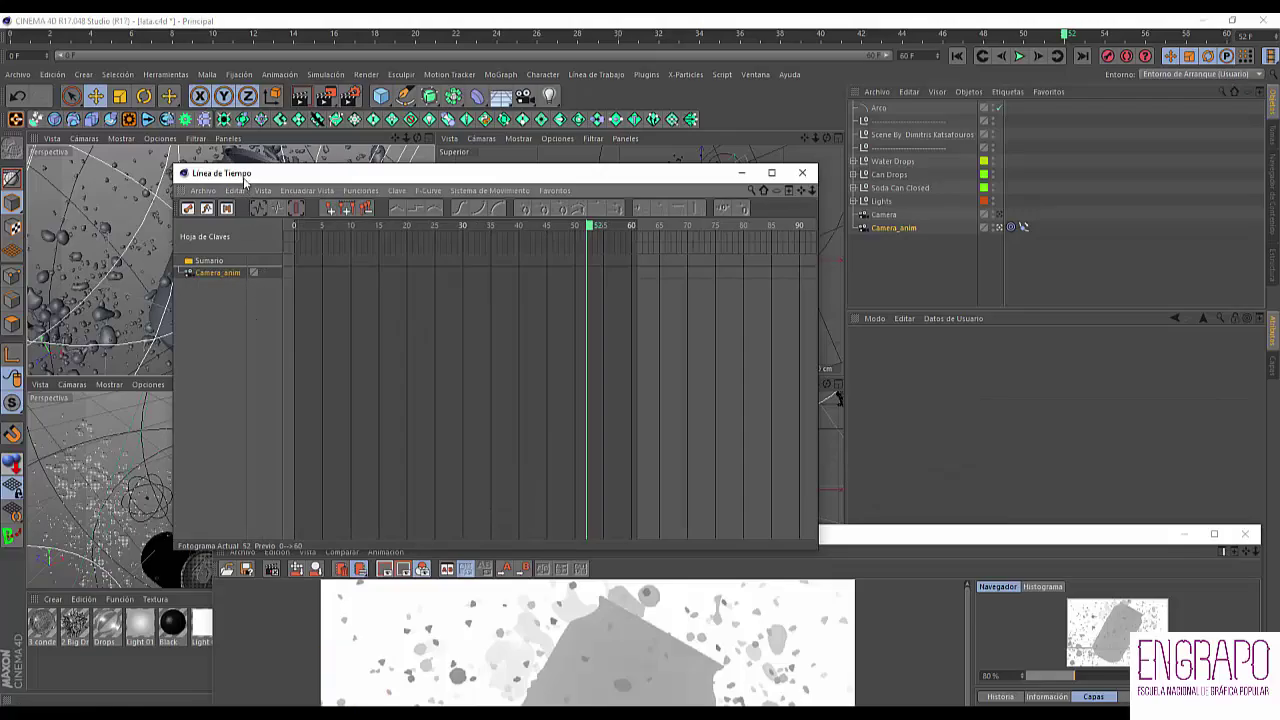
{"action": "left_click_drag", "start_coordinate": [243, 179], "coordinate": [316, 165]}
{"action": "left_click", "coordinate": [436, 177]}
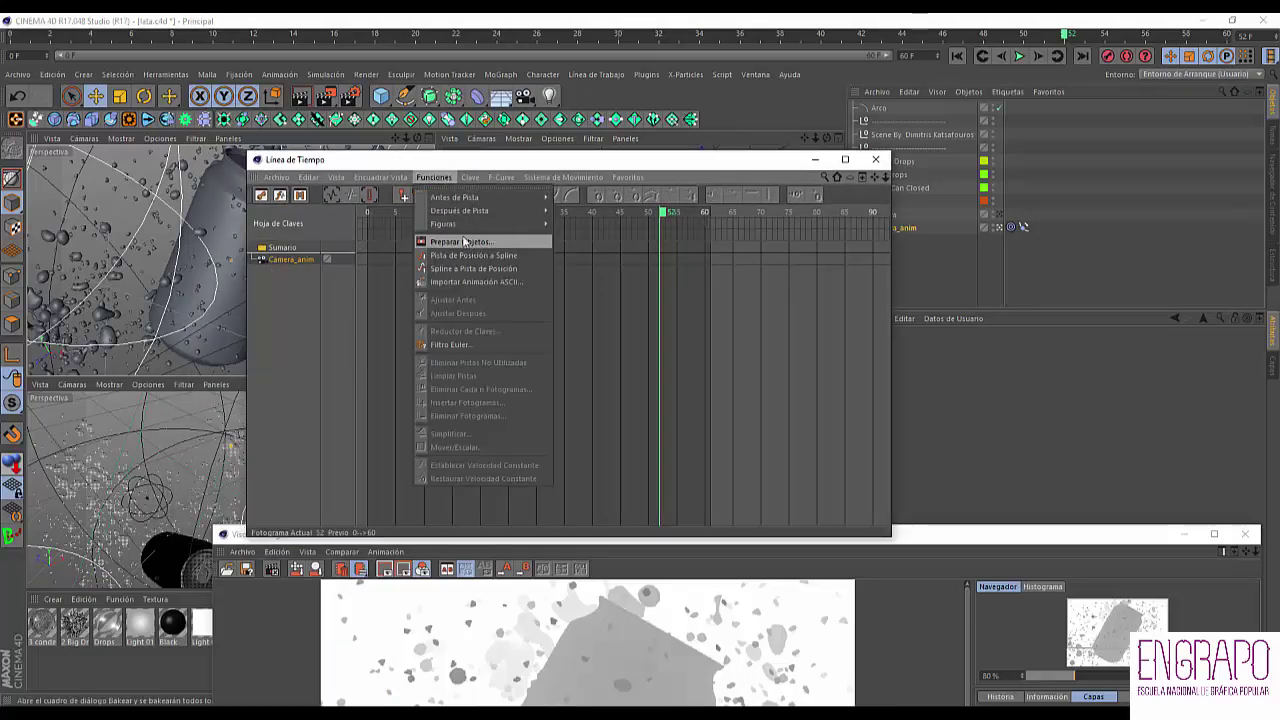
{"action": "mouse_move", "coordinate": [367, 177]}
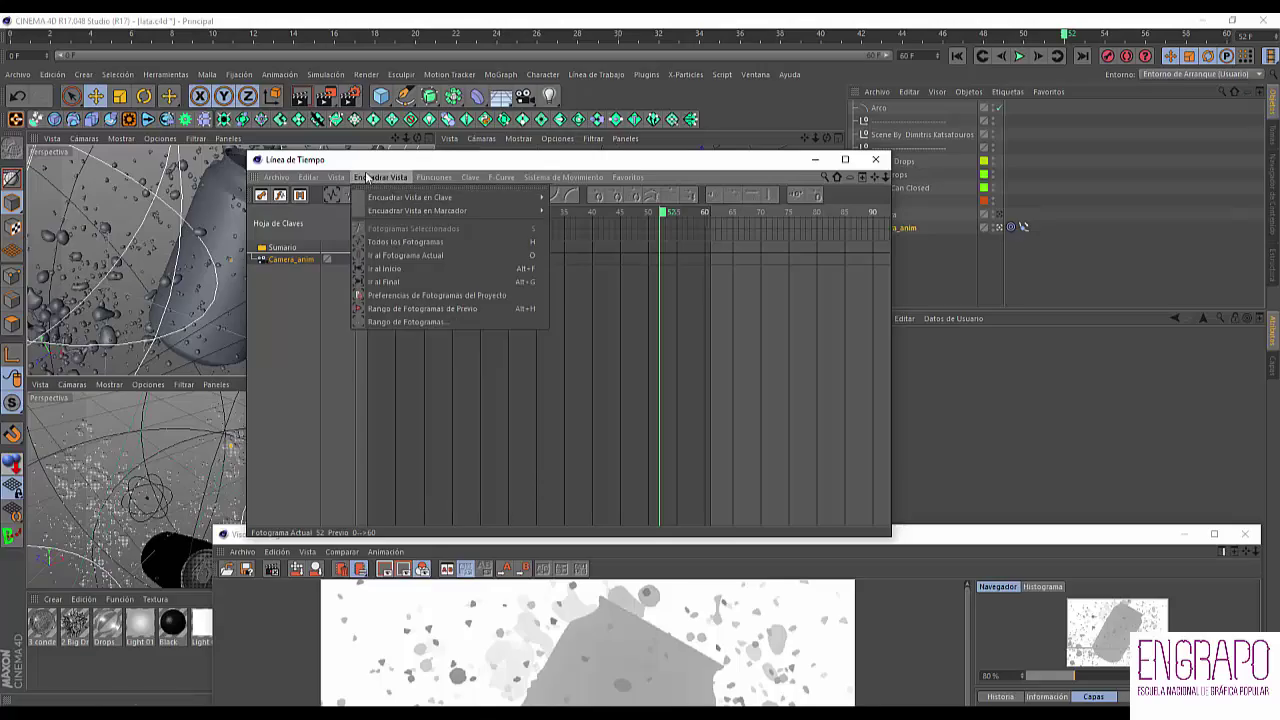
{"action": "mouse_move", "coordinate": [434, 177]}
{"action": "left_click", "coordinate": [455, 245]}
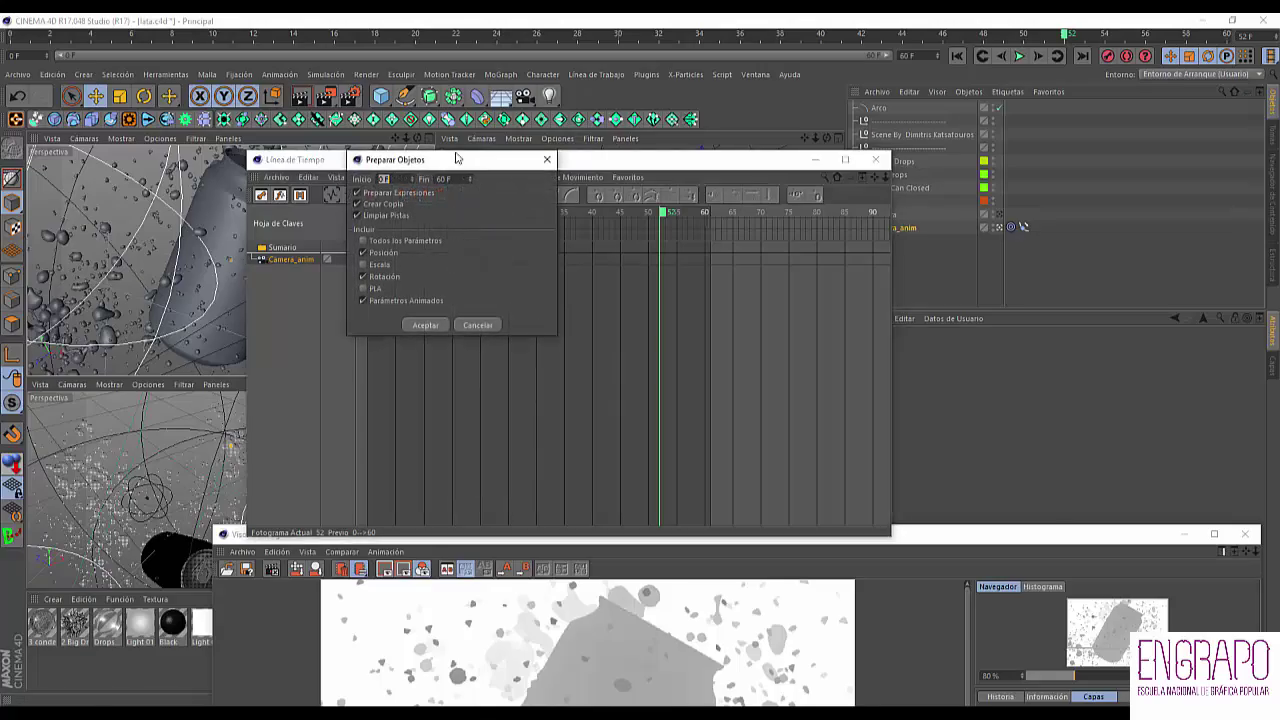
{"action": "left_click_drag", "start_coordinate": [444, 163], "coordinate": [641, 160]}
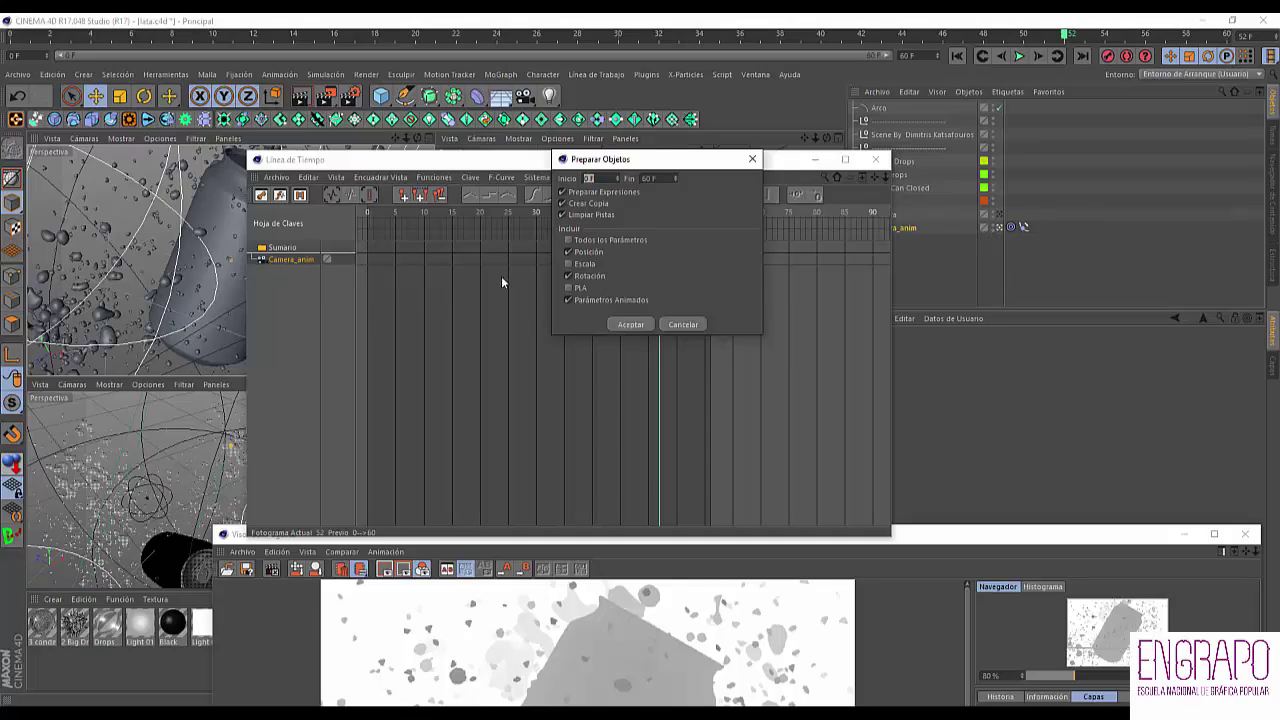
{"action": "left_click", "coordinate": [576, 289]}
{"action": "left_click", "coordinate": [569, 240]}
{"action": "left_click", "coordinate": [631, 324]}
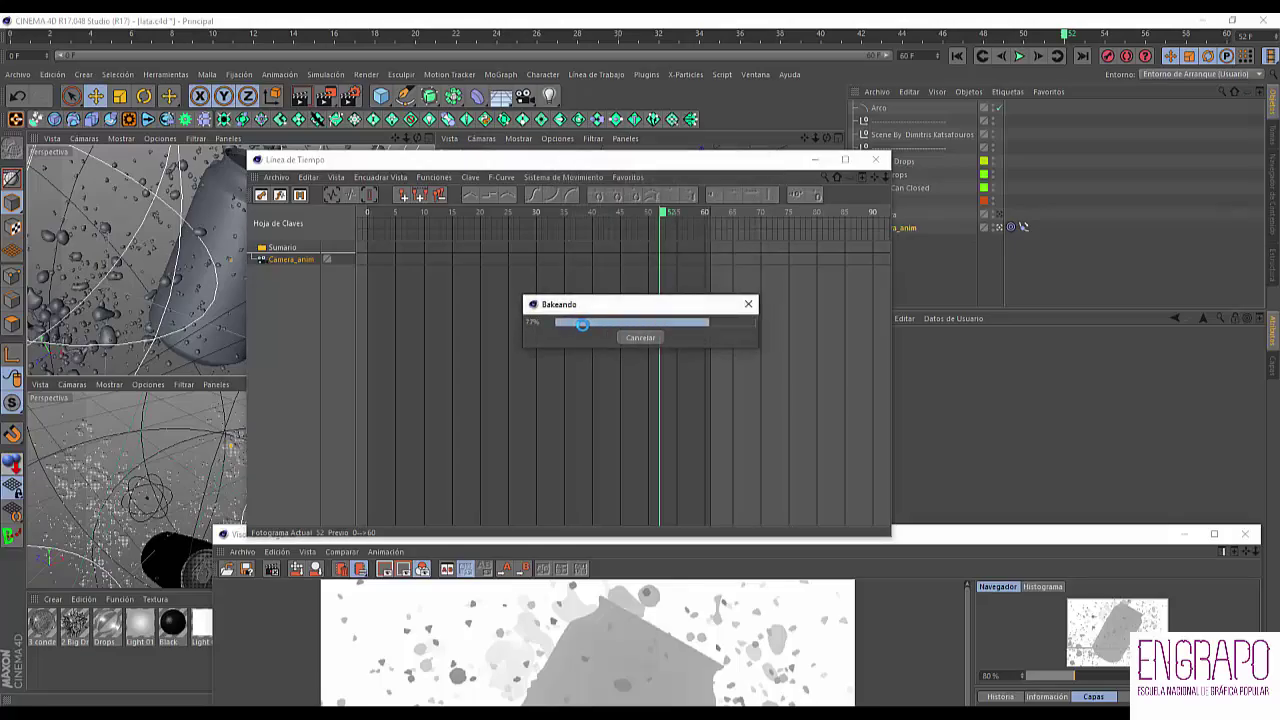
- Examine the baked camera copy's keyframes in the timeline, then close the timeline window
{"action": "double_click", "coordinate": [295, 271]}
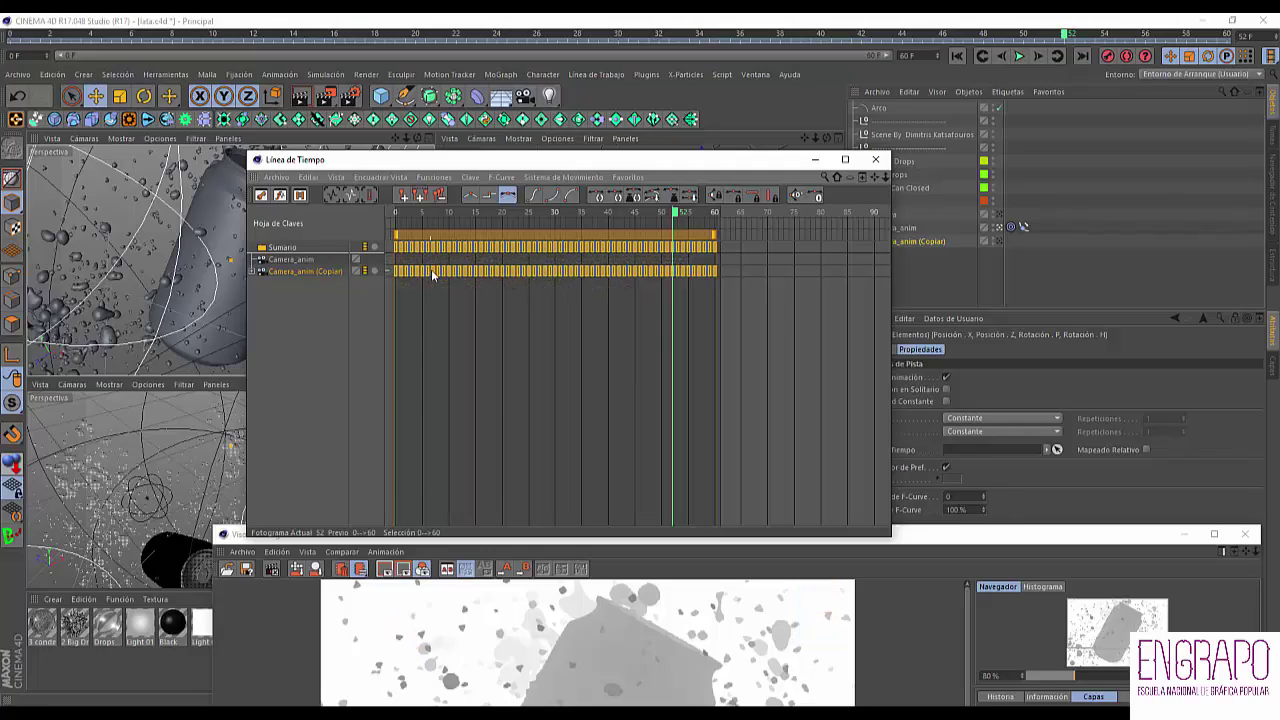
{"action": "left_click", "coordinate": [925, 243]}
{"action": "left_click_drag", "start_coordinate": [718, 160], "coordinate": [621, 175]}
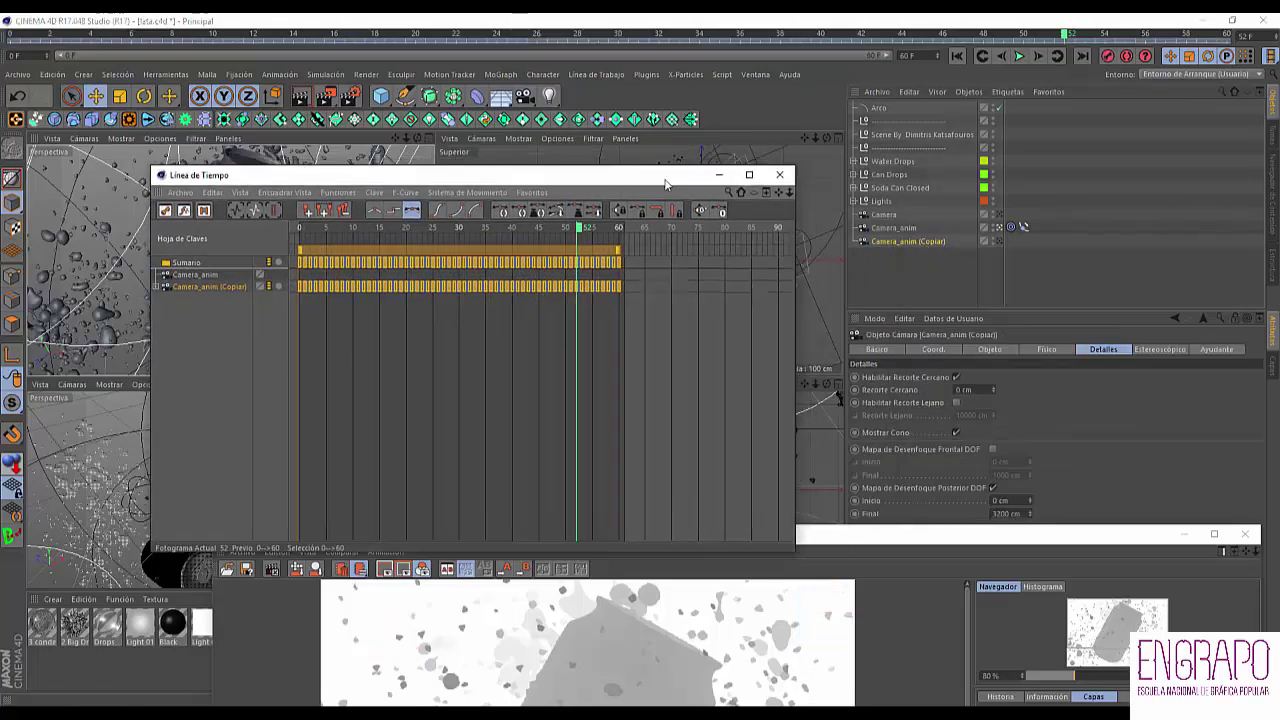
{"action": "left_click", "coordinate": [780, 176]}
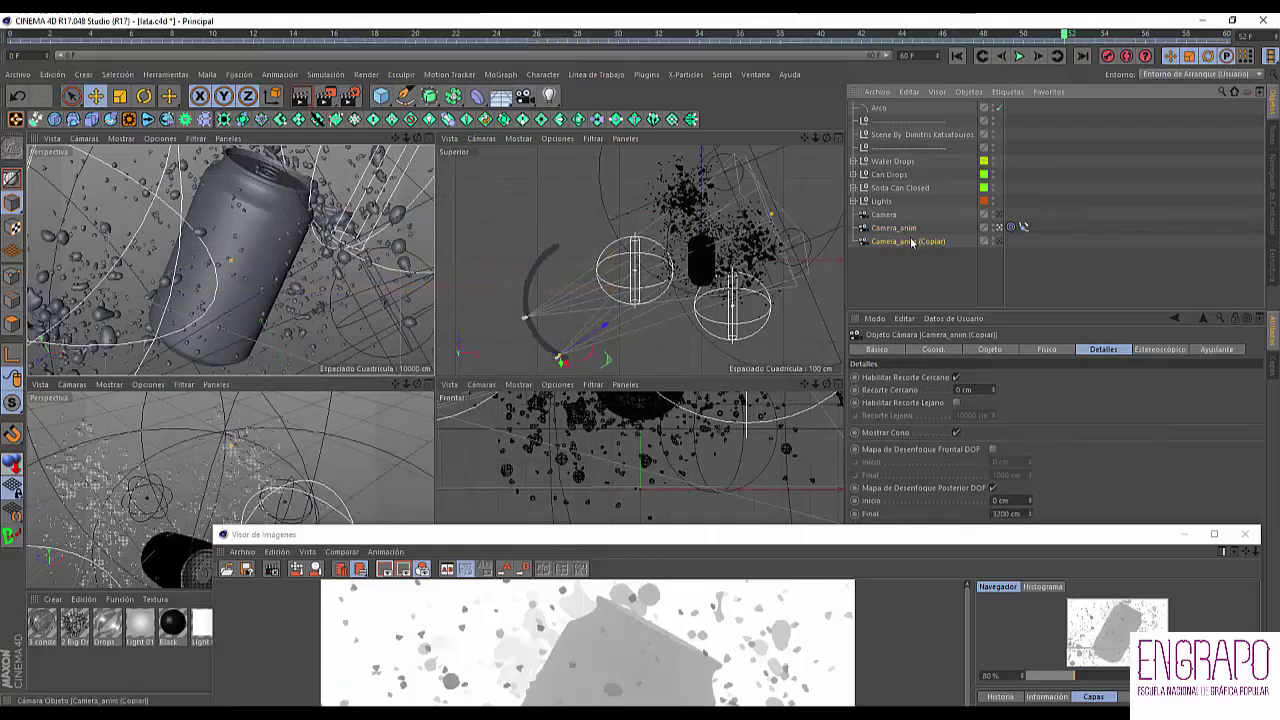
- Rename the baked camera copy as Camera_horno and save the lata.c4d project
{"action": "double_click", "coordinate": [910, 241]}
{"action": "left_click", "coordinate": [911, 241]}
{"action": "left_click_drag", "start_coordinate": [903, 241], "coordinate": [997, 252]}
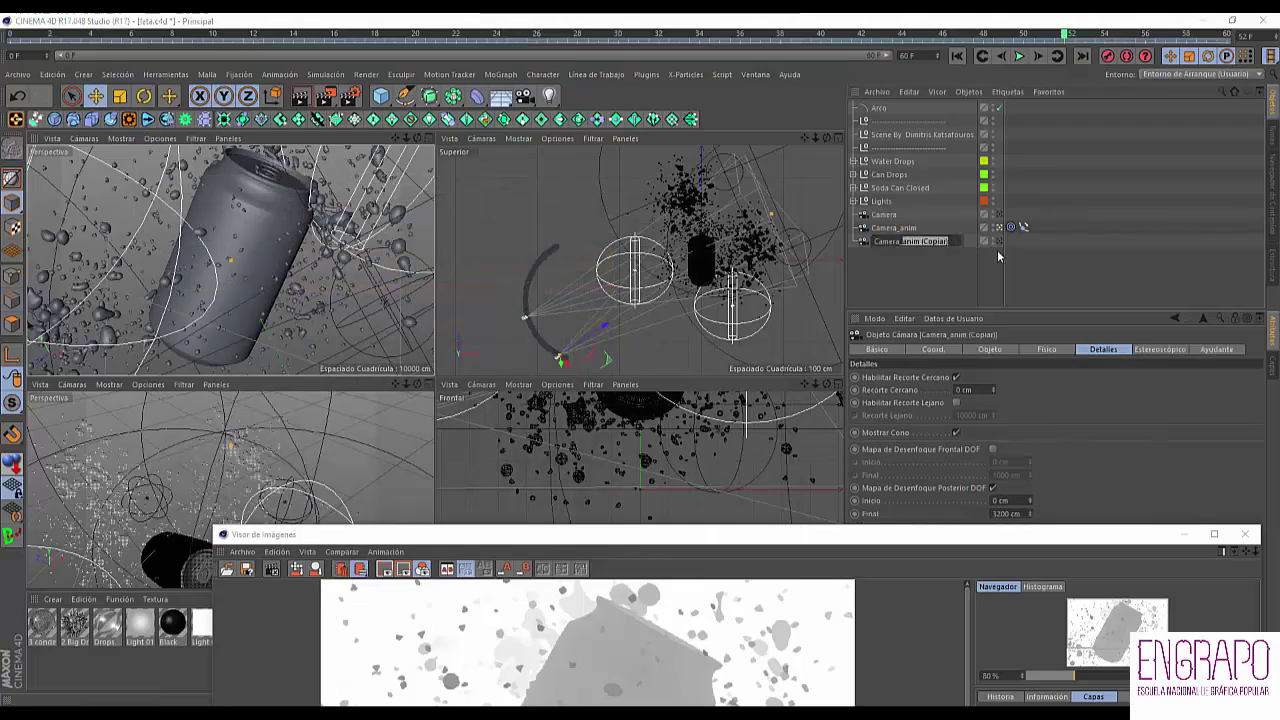
{"action": "type", "text": "horno"}
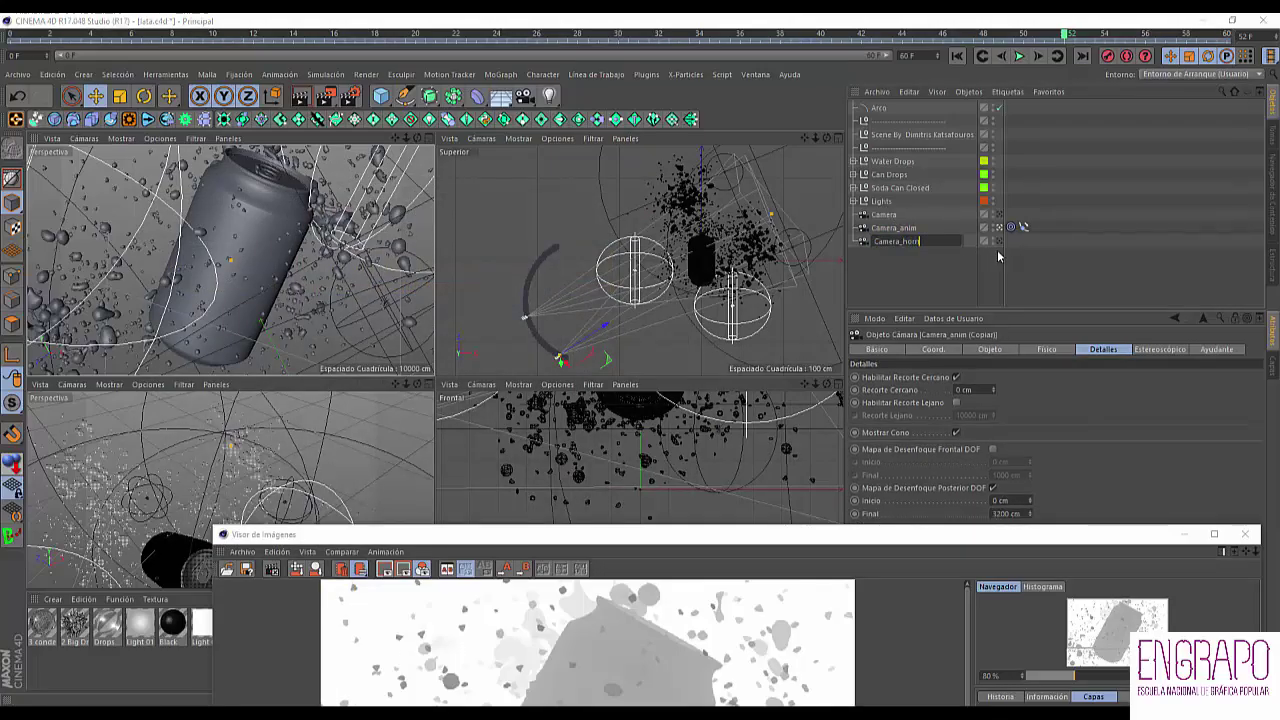
{"action": "key", "text": "Return"}
{"action": "key", "text": "ctrl+s"}
{"action": "left_click", "coordinate": [895, 260]}
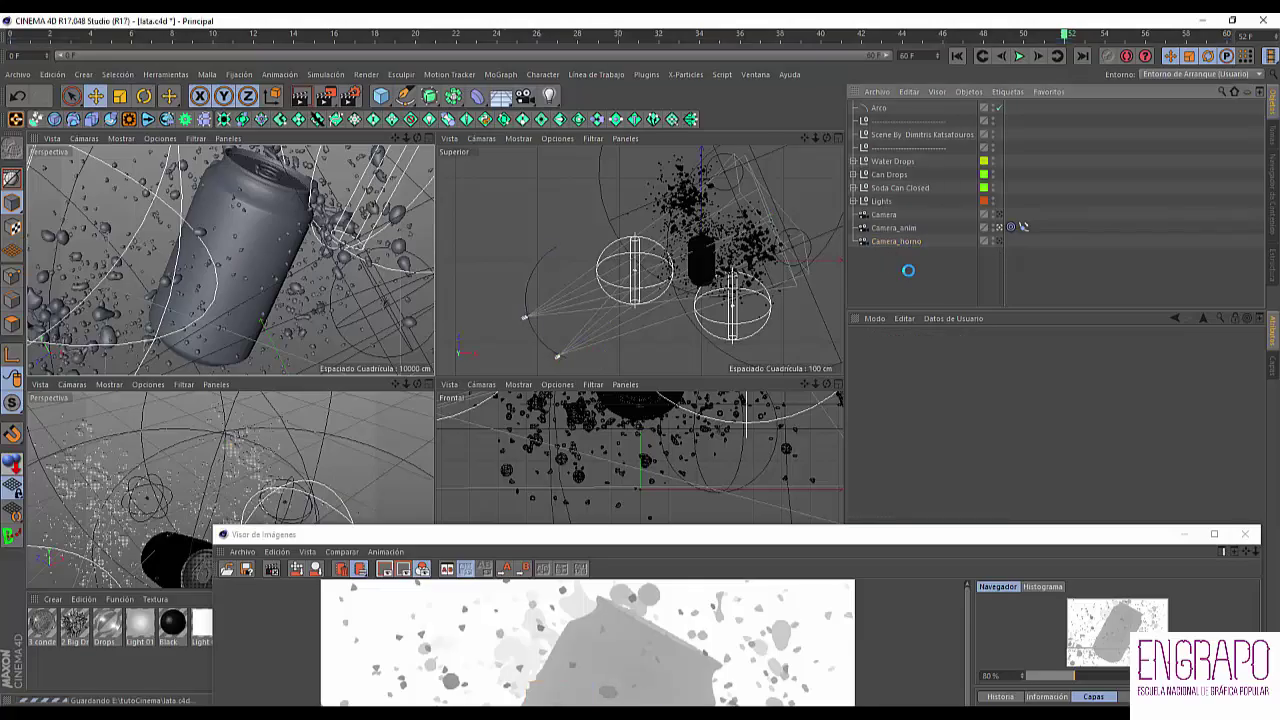
- Switch to After Effects and reload the lata.c4d footage in the project
{"action": "key", "text": "alt+Tab"}
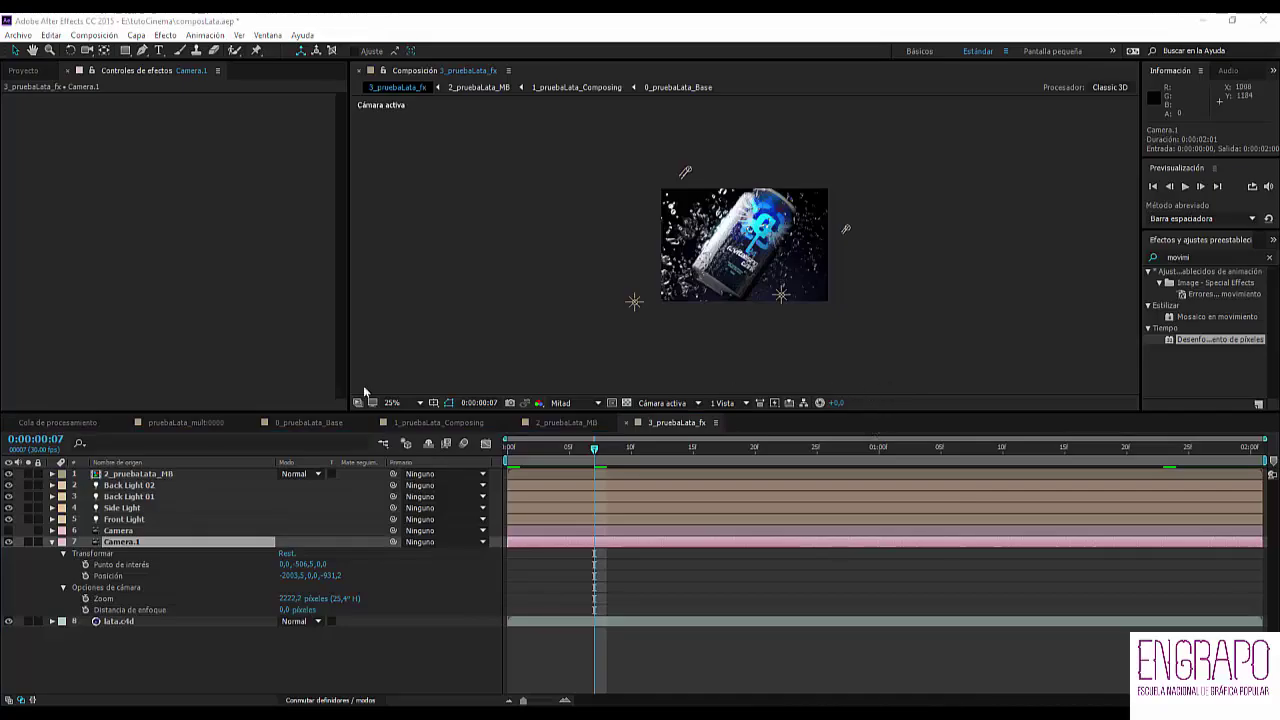
{"action": "key", "text": "alt+Tab"}
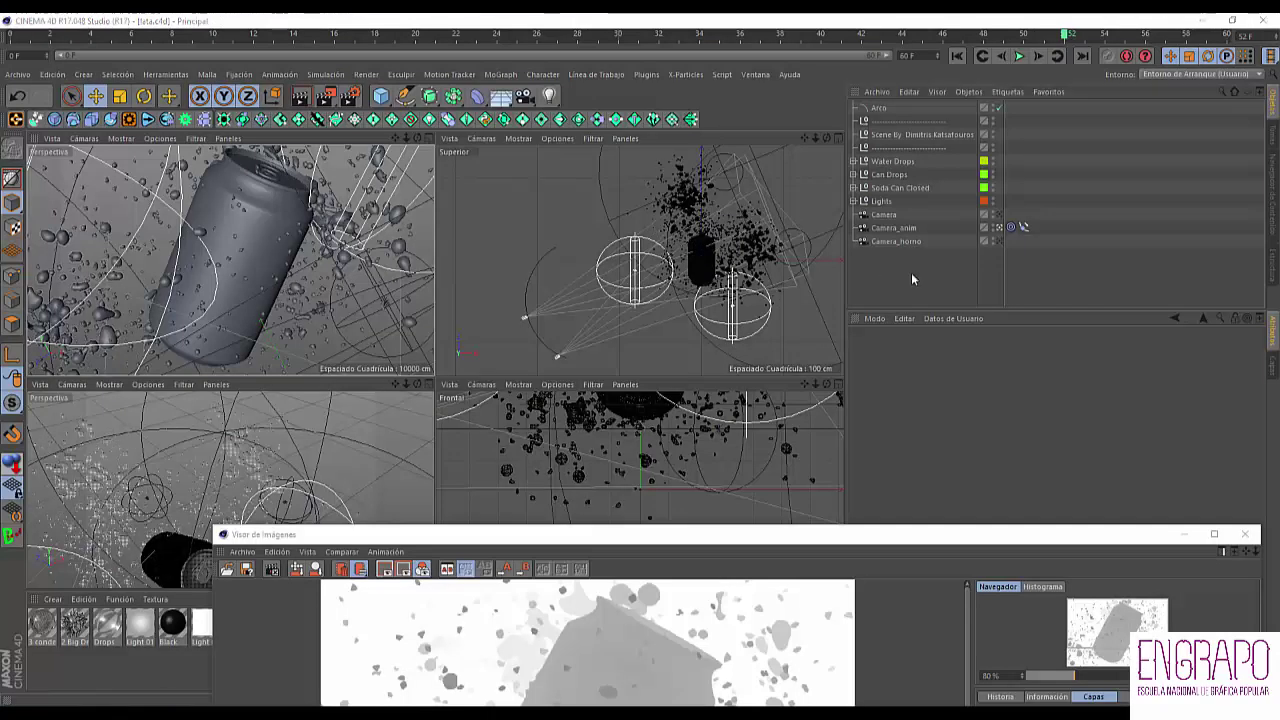
{"action": "key", "text": "alt+Tab"}
{"action": "left_click", "coordinate": [92, 134]}
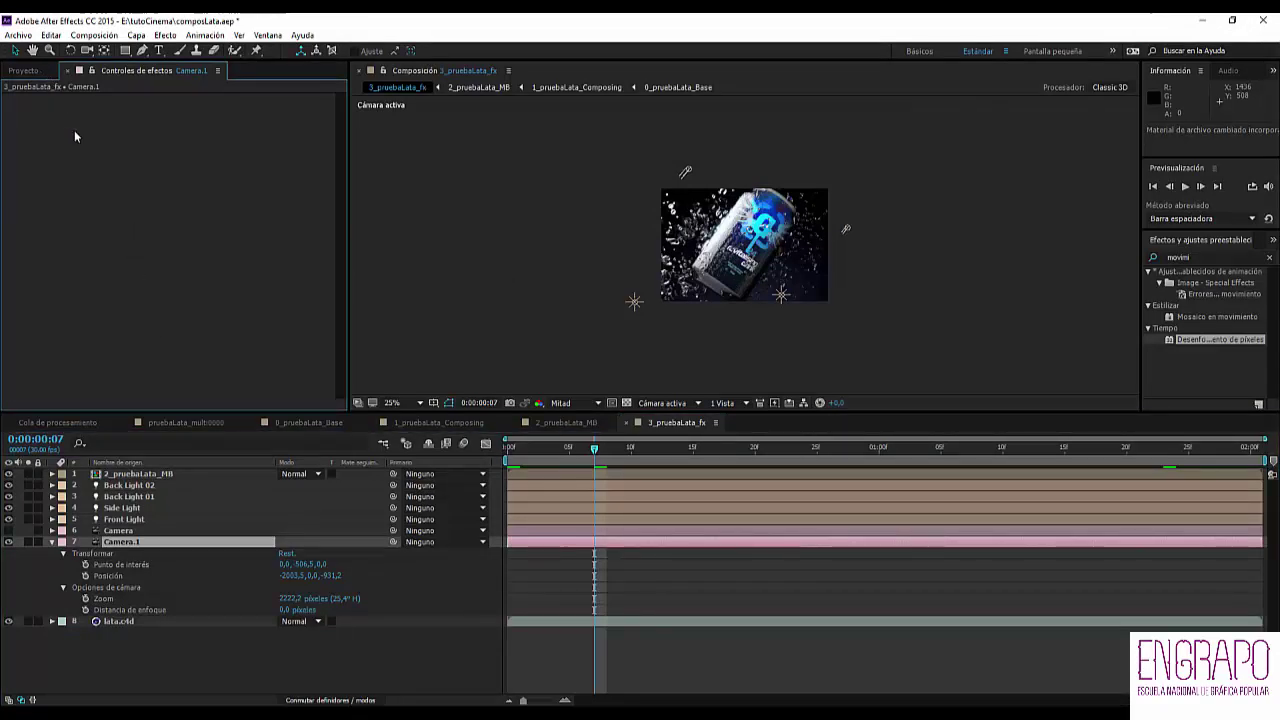
{"action": "left_click", "coordinate": [23, 70]}
{"action": "right_click", "coordinate": [48, 242]}
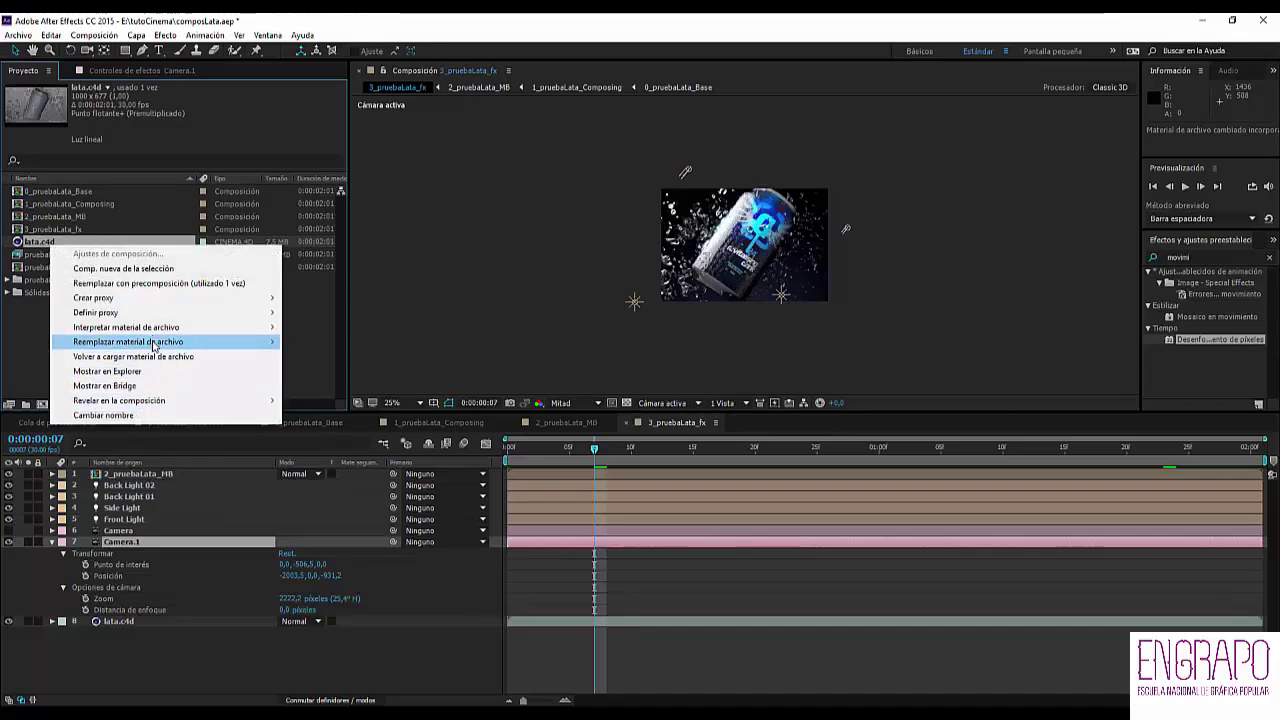
{"action": "left_click", "coordinate": [163, 357]}
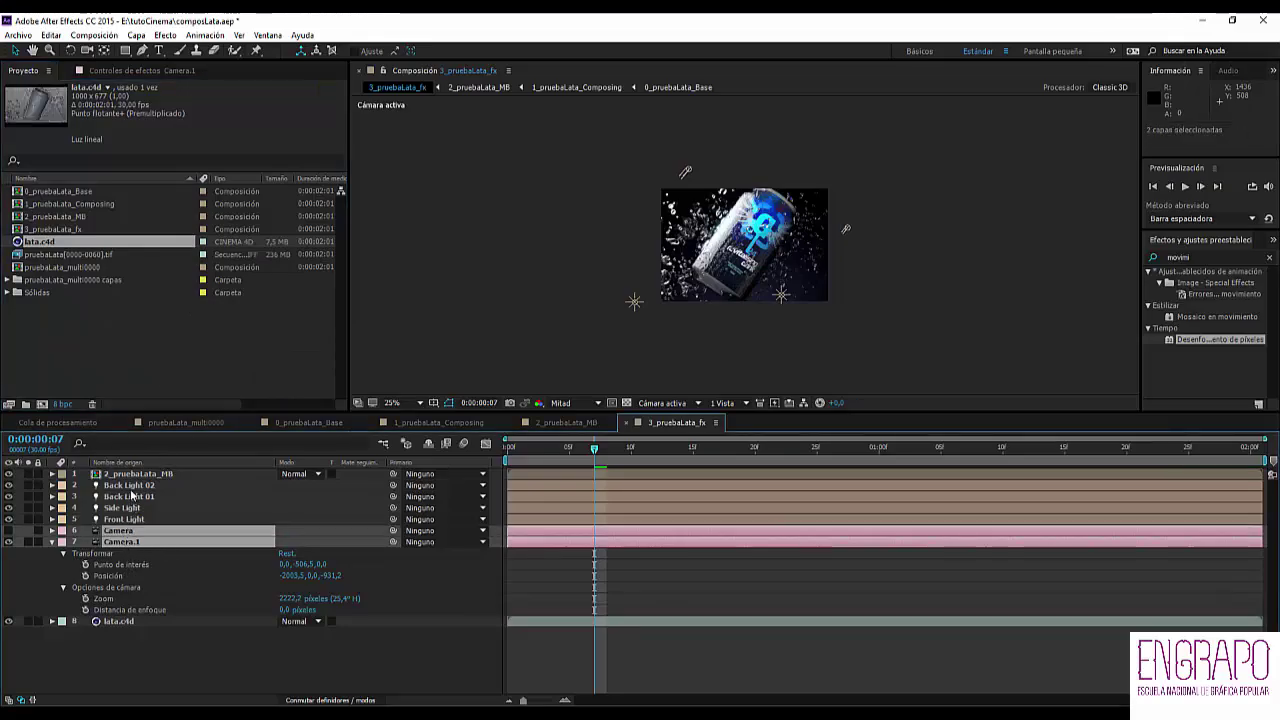
- Delete the old light and camera layers from the 3_pruebaLata_fx composition
{"action": "left_click", "coordinate": [129, 487]}
{"action": "left_click", "coordinate": [131, 543], "text": "shift"}
{"action": "key", "text": "Delete"}
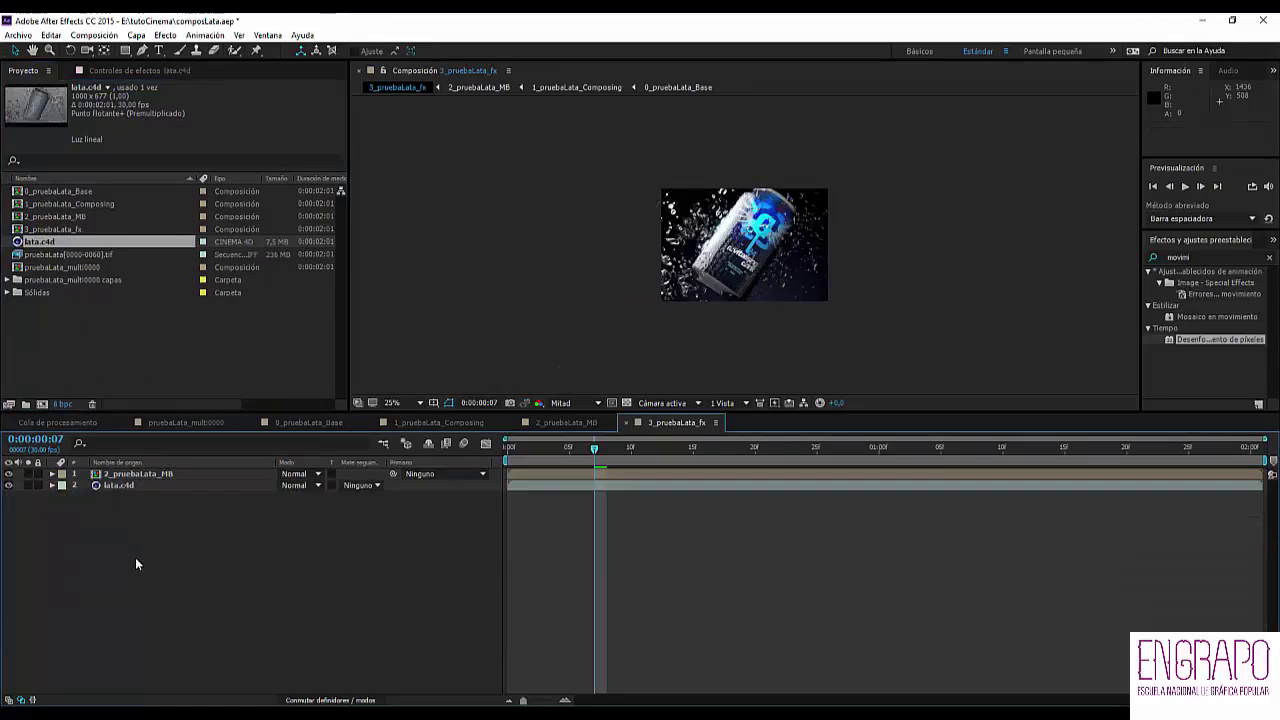
- Extract the Cinema 4D scene data from the lata.c4d layer with the CINEWARE effect
{"action": "left_click", "coordinate": [114, 486]}
{"action": "left_click", "coordinate": [160, 71]}
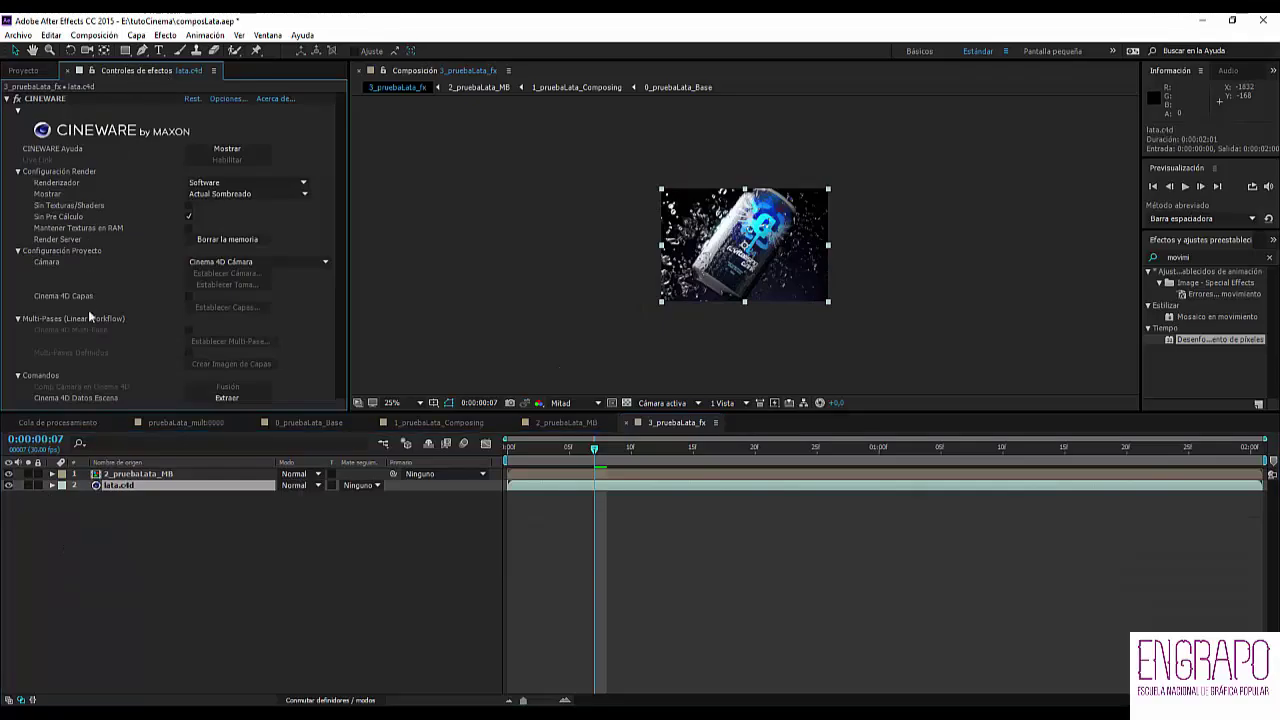
{"action": "left_click", "coordinate": [212, 396]}
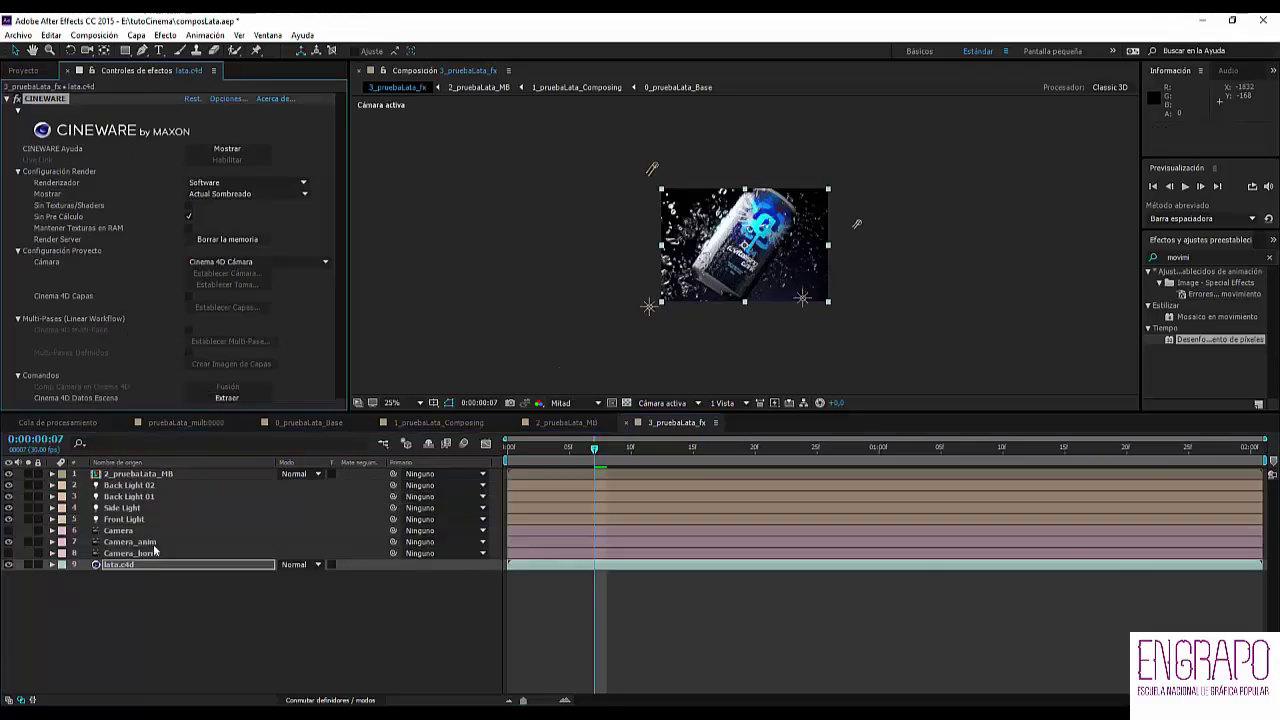
- Reveal the keyframed properties of Camera_horno and scrub the composition to check the camera animation
{"action": "left_click", "coordinate": [127, 554]}
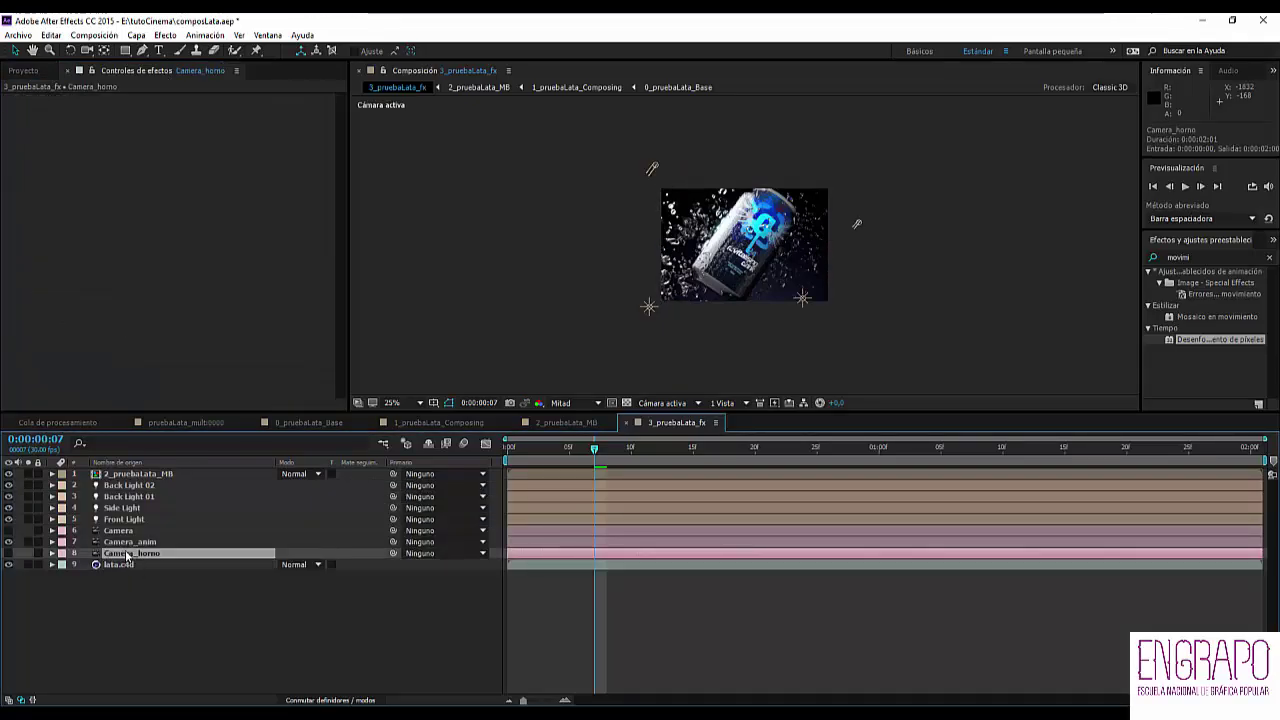
{"action": "key", "text": "u"}
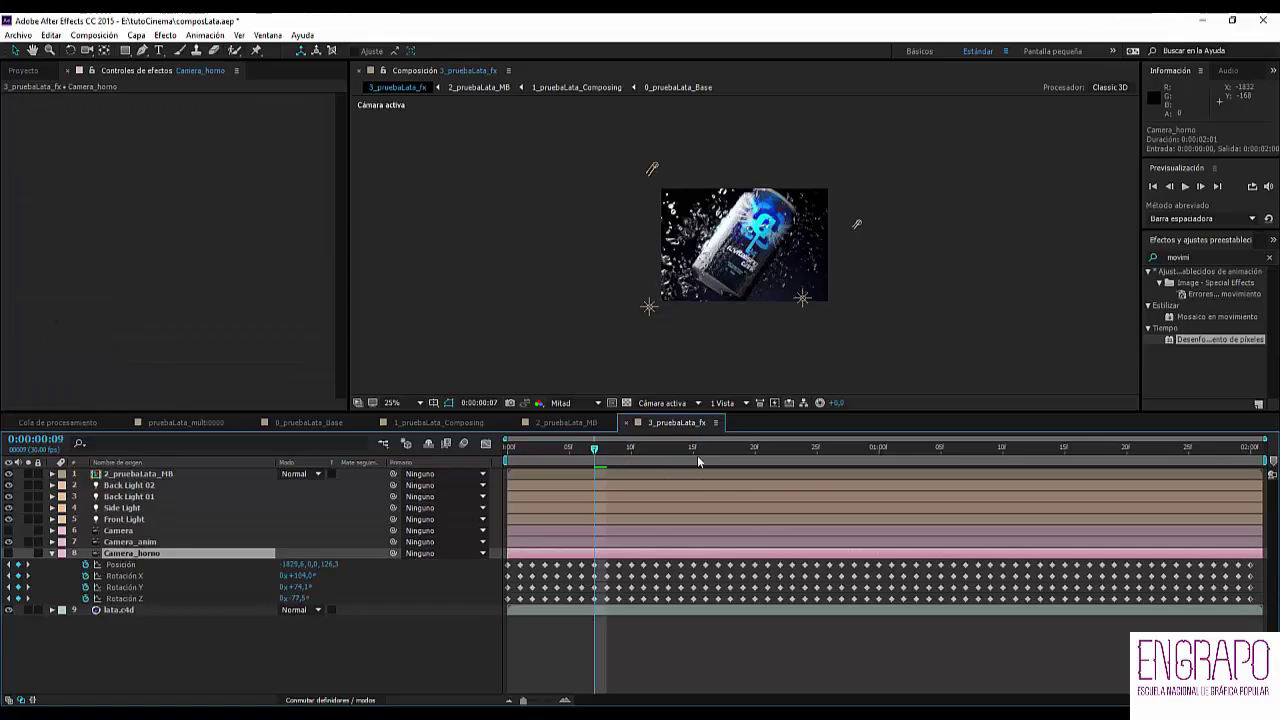
{"action": "left_click_drag", "start_coordinate": [698, 461], "coordinate": [558, 545]}
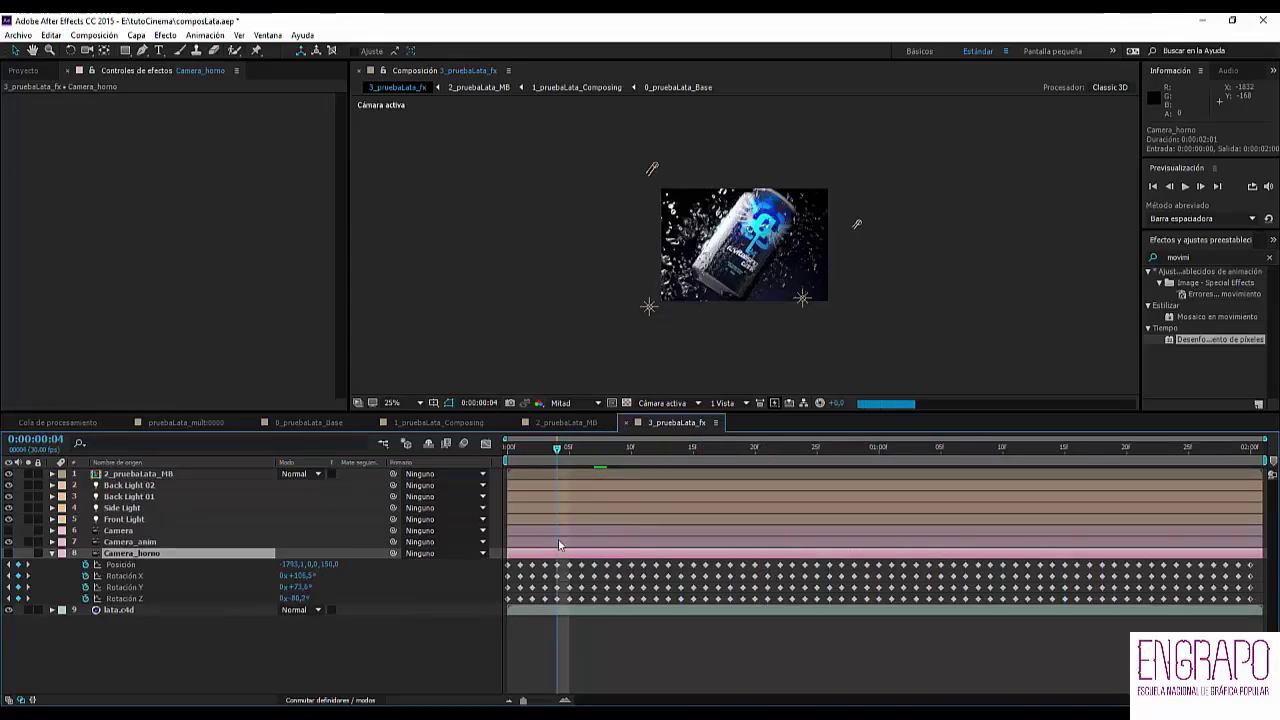
- Delete the Camera, Camera_anim and lata.c4d layers, keeping only the baked camera and the lights
{"action": "left_click", "coordinate": [124, 540]}
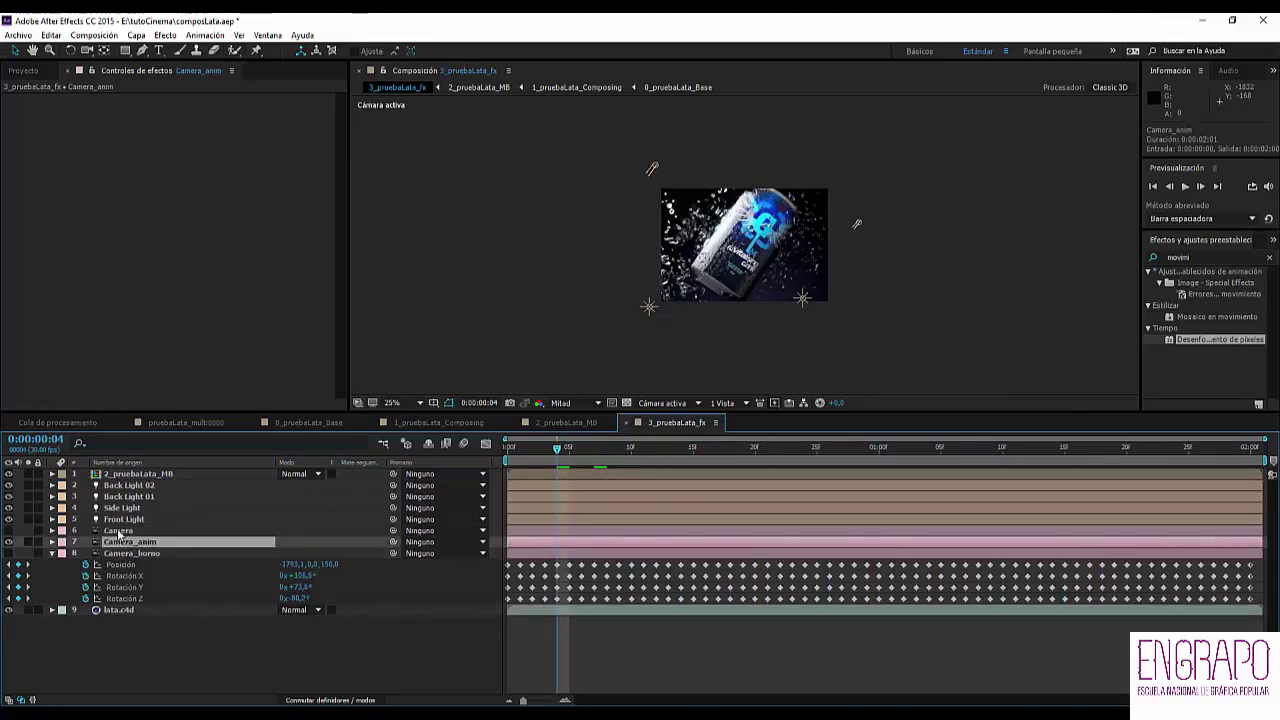
{"action": "key", "text": "Delete"}
{"action": "left_click", "coordinate": [120, 588]}
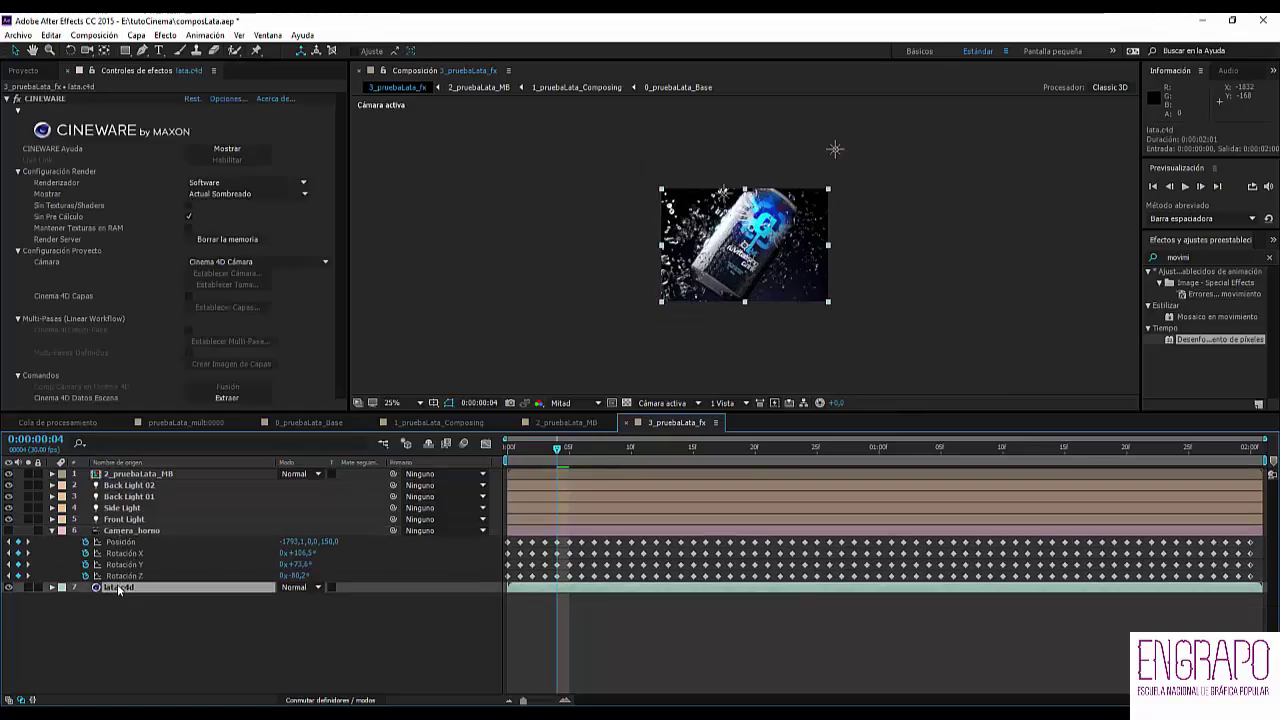
{"action": "key", "text": "Delete"}
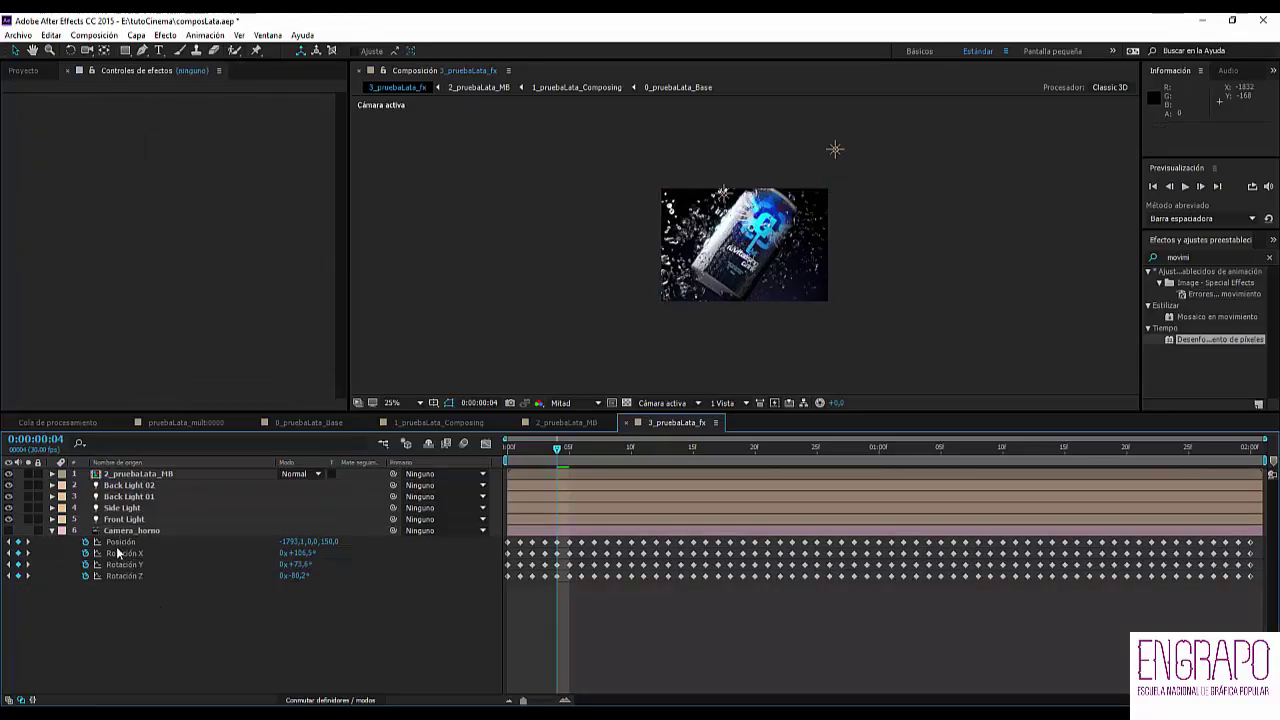
- Enable the Camera_horno layer and move it above 2_pruebaLata_MB in the layer stack
{"action": "left_click", "coordinate": [121, 536]}
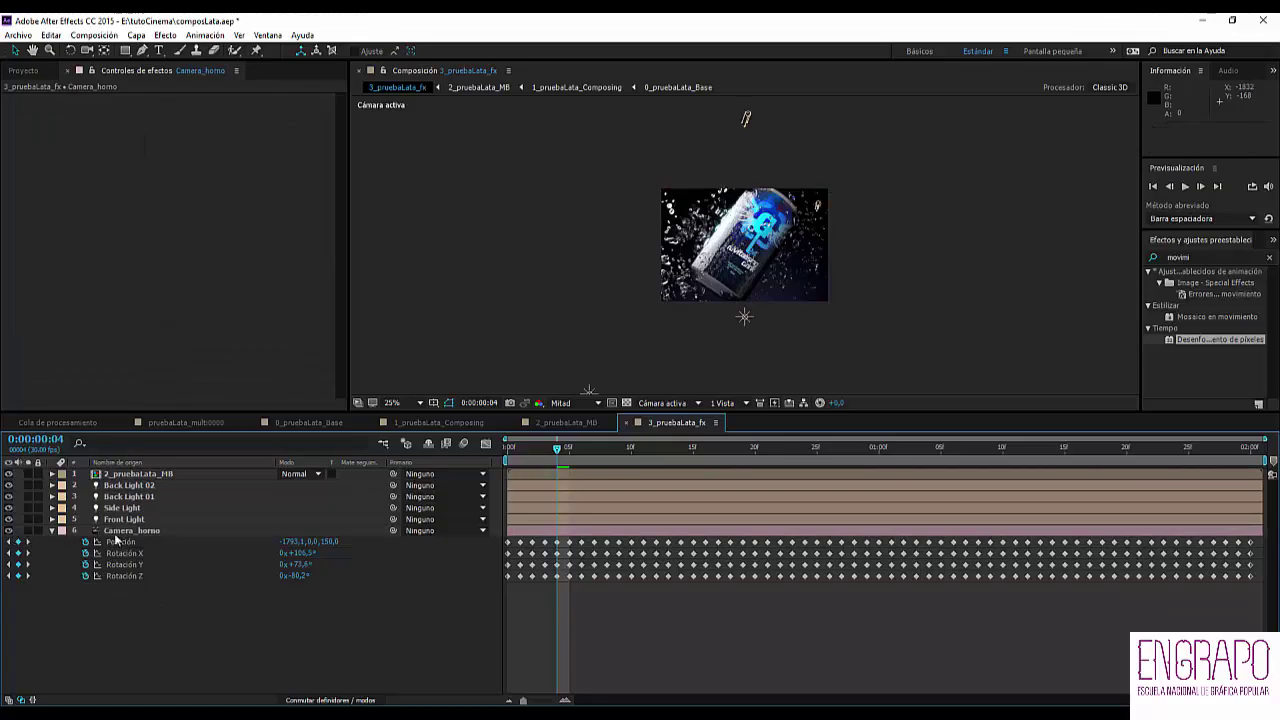
{"action": "left_click_drag", "start_coordinate": [145, 537], "coordinate": [150, 469]}
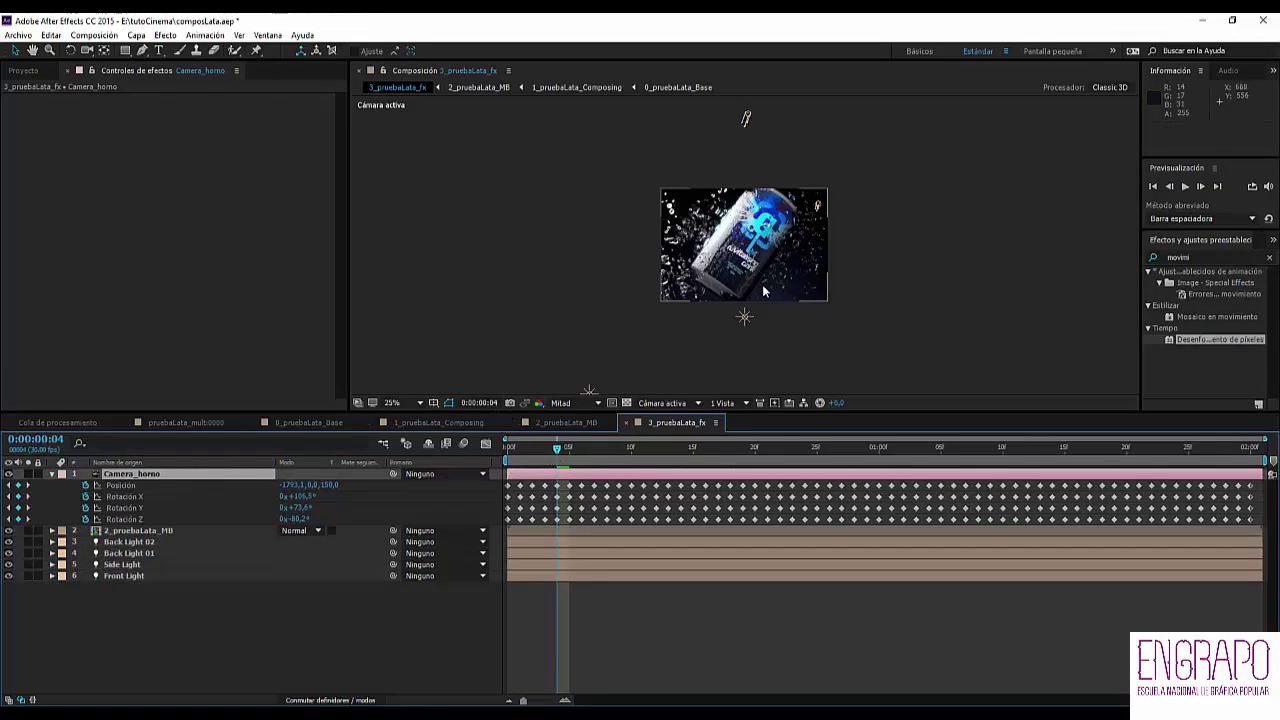
{"action": "scroll", "coordinate": [760, 272], "scroll_direction": "up", "scroll_amount": 2}
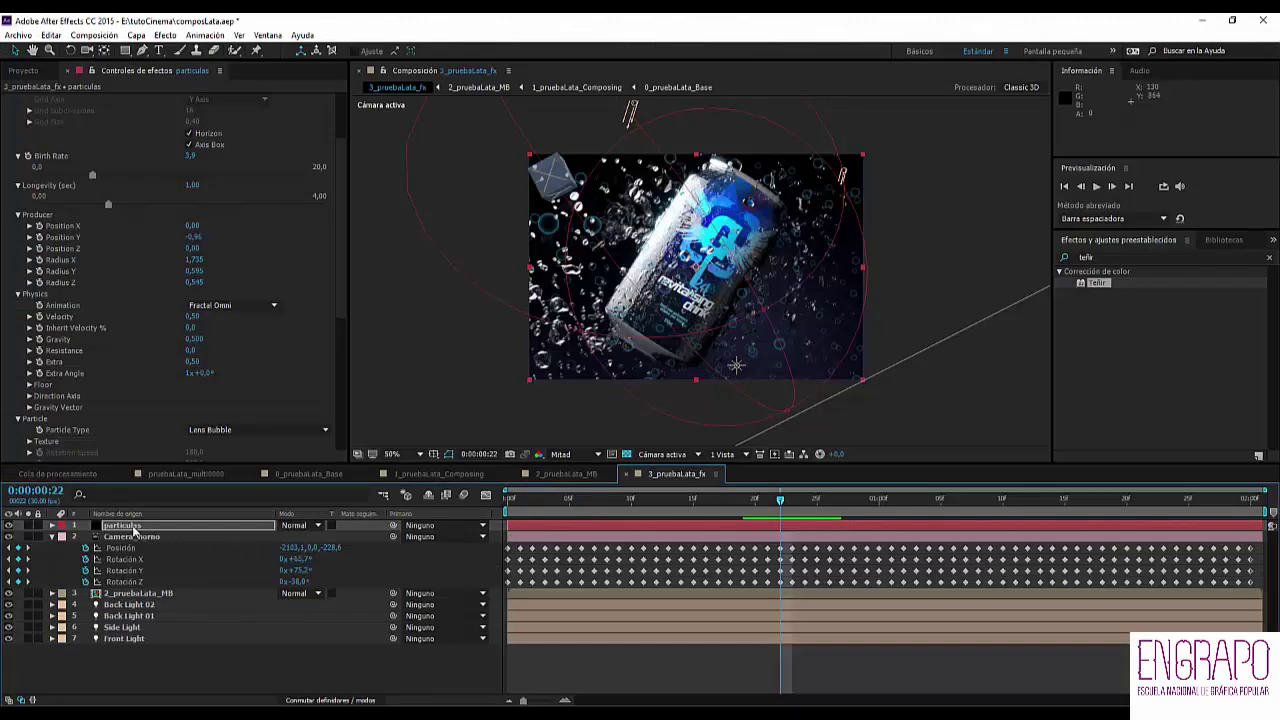
- Set the CC Particle World physics velocity of the particulas layer to 0,25
{"action": "left_click", "coordinate": [133, 527]}
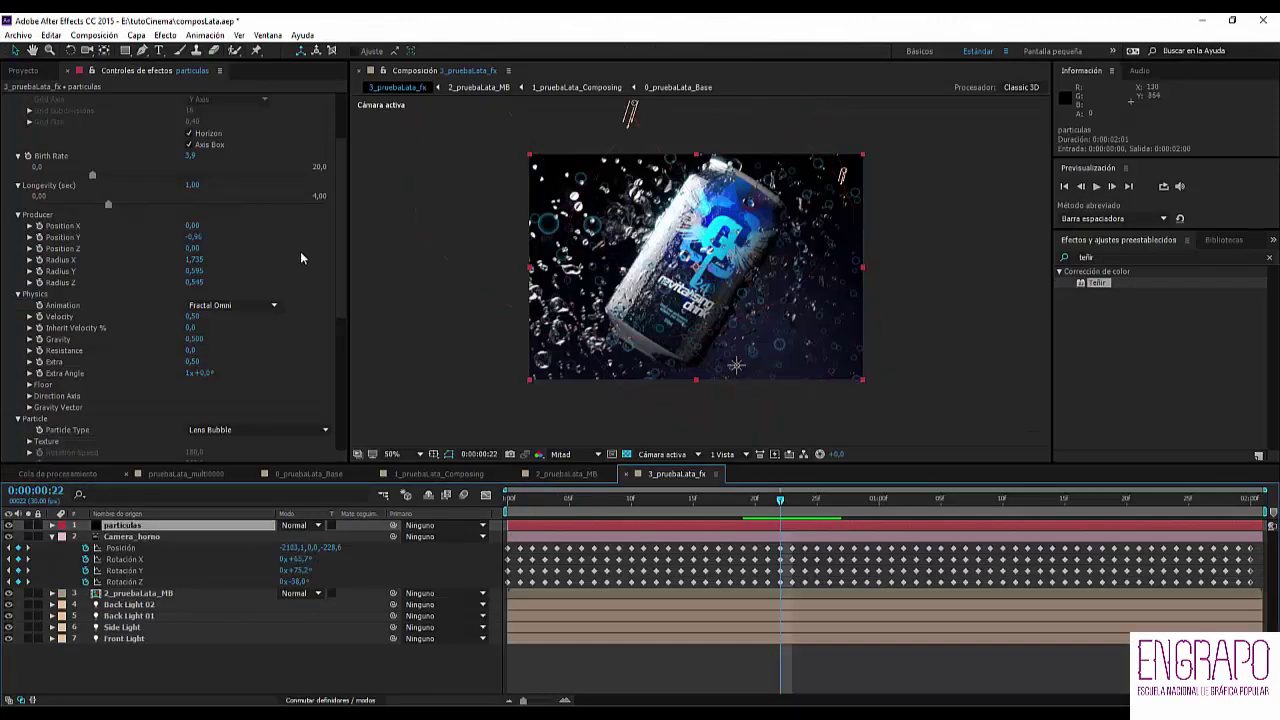
{"action": "key", "text": "slash"}
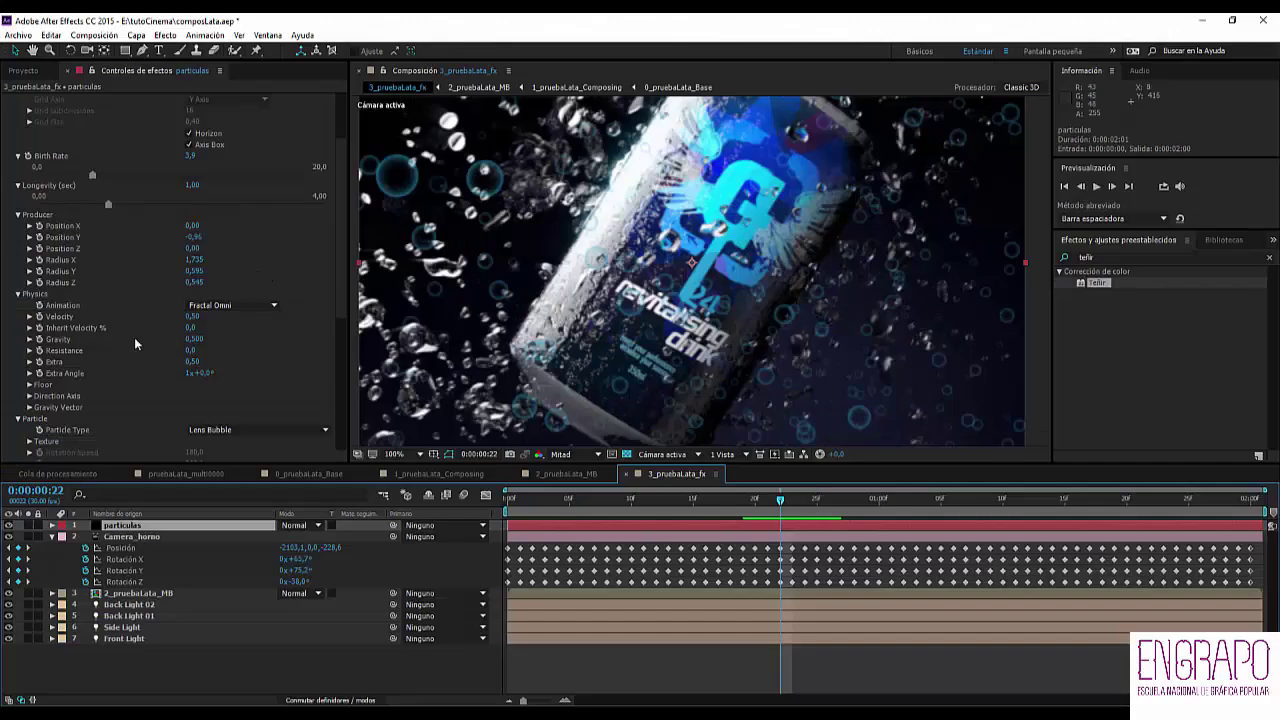
{"action": "left_click", "coordinate": [191, 316]}
{"action": "type", "text": "0,2"}
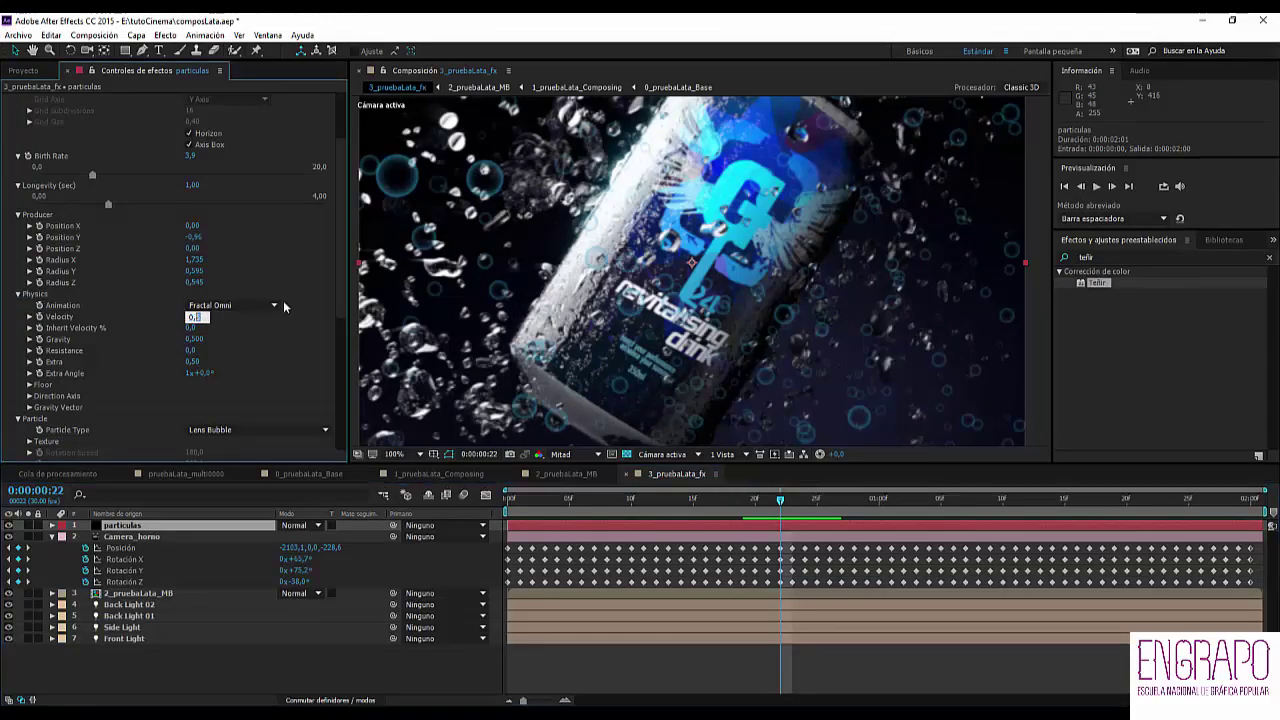
{"action": "type", "text": "5"}
{"action": "key", "text": "Return"}
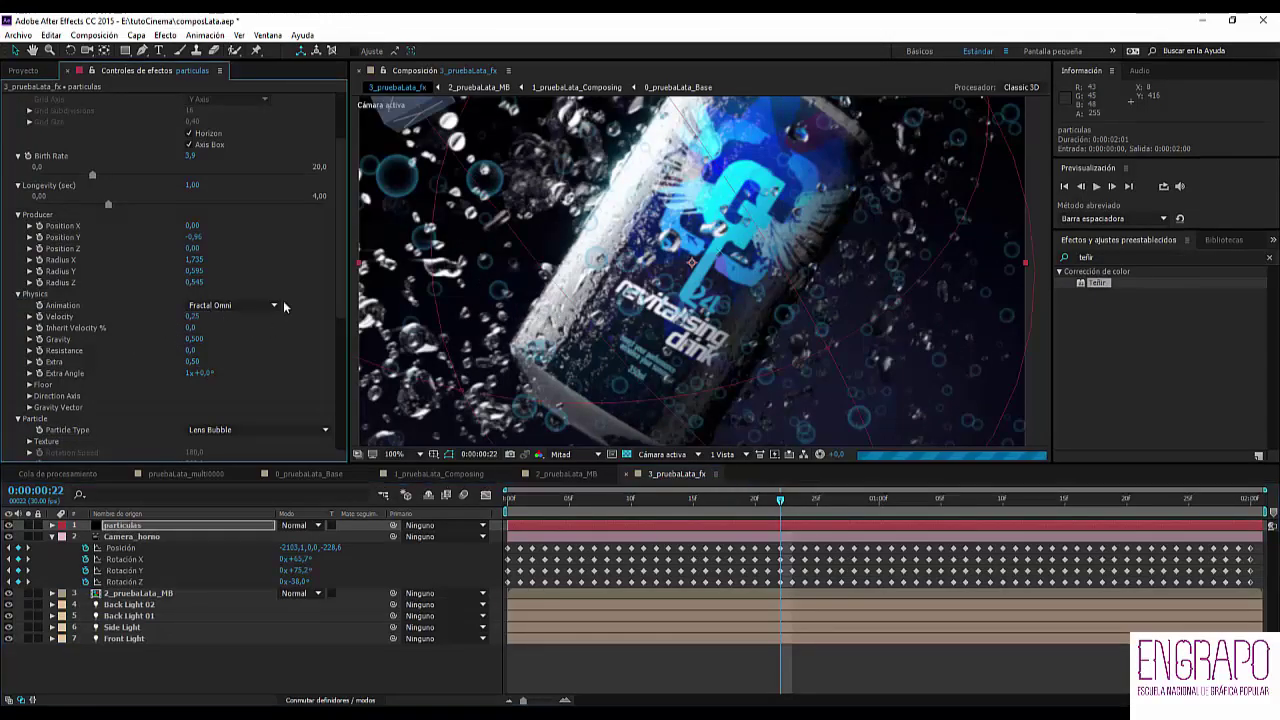
{"action": "key", "text": "comma"}
{"action": "scroll", "coordinate": [140, 292], "scroll_direction": "up", "scroll_amount": 2}
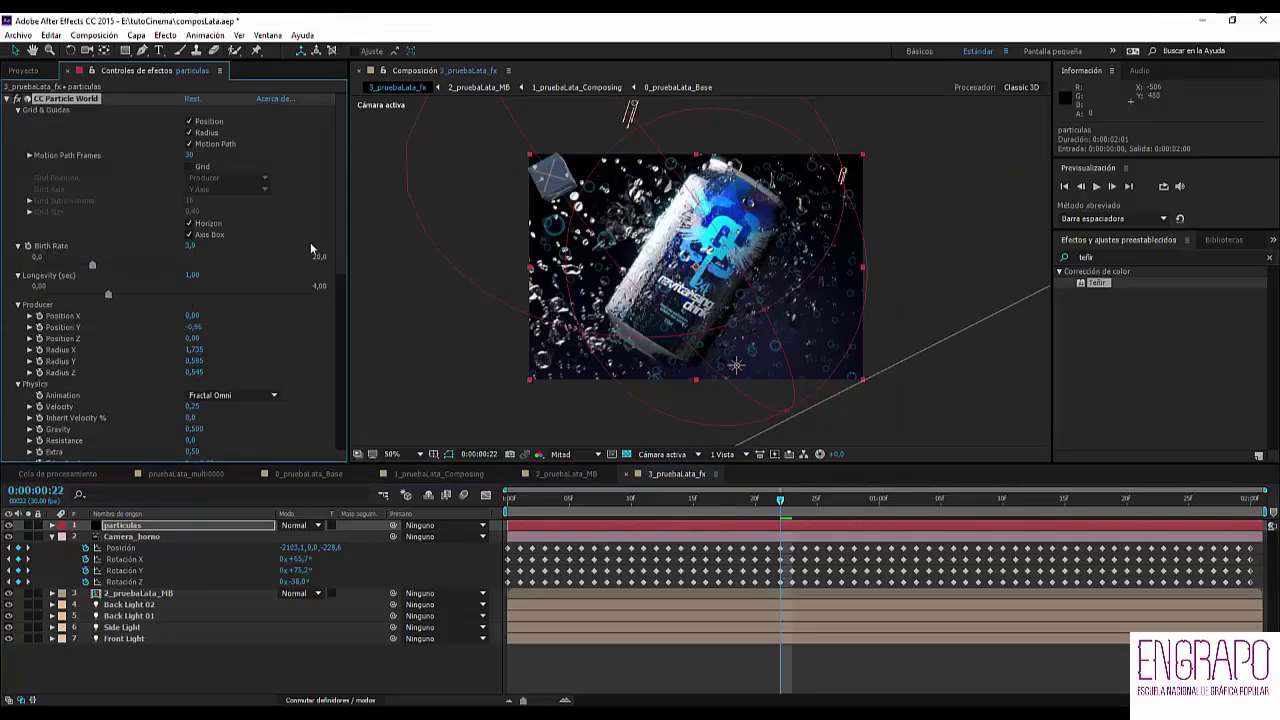
- Set the Birth Size of the CC Particle World particles to 0.1
{"action": "scroll", "coordinate": [300, 350], "scroll_direction": "down", "scroll_amount": 3}
{"action": "scroll", "coordinate": [101, 267], "scroll_direction": "down", "scroll_amount": 8}
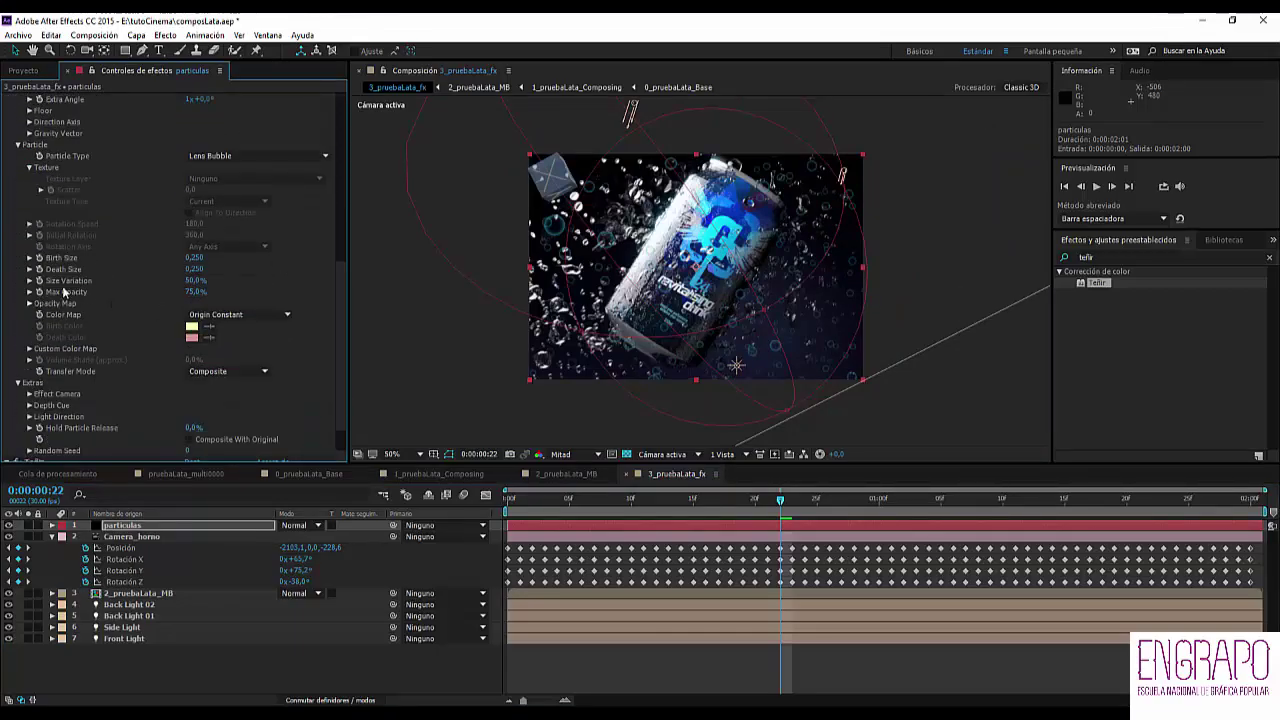
{"action": "key", "text": "BackSpace"}
{"action": "key", "text": "BackSpace"}
{"action": "type", "text": "1"}
{"action": "key", "text": "Return"}
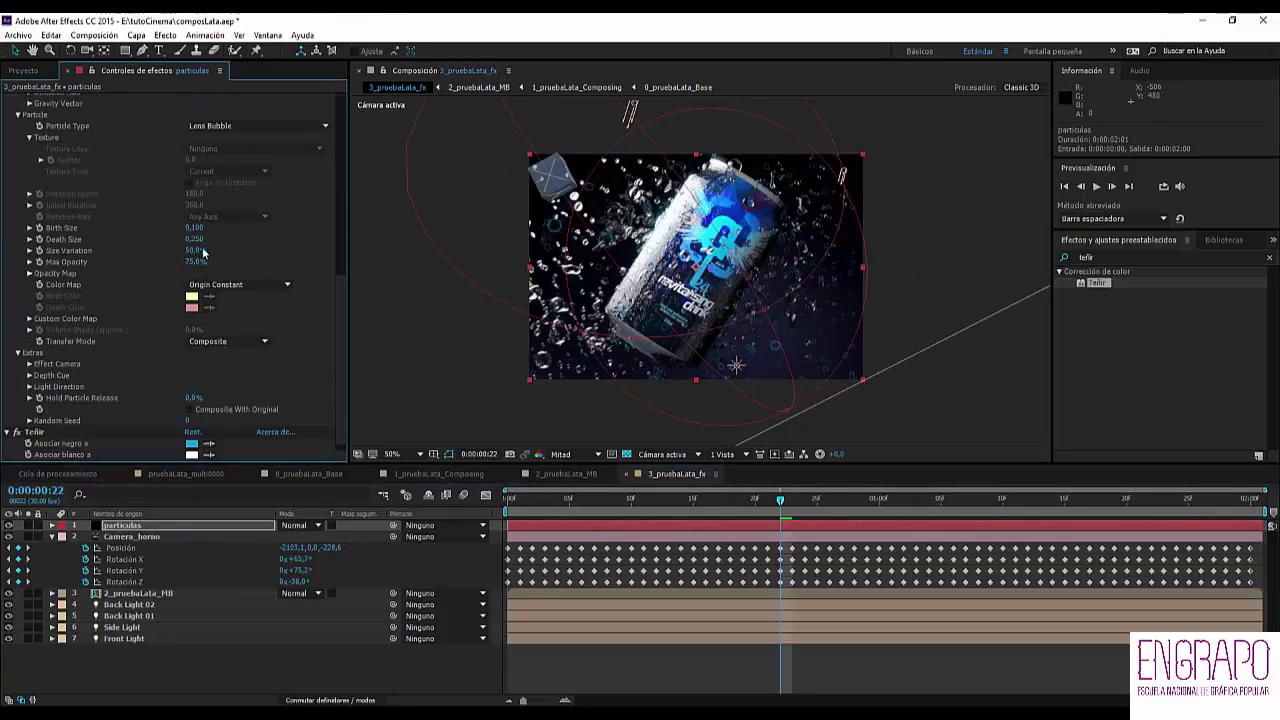
- Set the particles' Death Size to 0.15 and check the result at frames 2 and 29
{"action": "left_click", "coordinate": [196, 239]}
{"action": "left_click_drag", "start_coordinate": [199, 239], "coordinate": [248, 232]}
{"action": "key", "text": "BackSpace"}
{"action": "key", "text": "BackSpace"}
{"action": "type", "text": "15"}
{"action": "key", "text": "Return"}
{"action": "scroll", "coordinate": [830, 265], "scroll_direction": "up", "scroll_amount": 2}
{"action": "scroll", "coordinate": [848, 352], "scroll_direction": "down", "scroll_amount": 2}
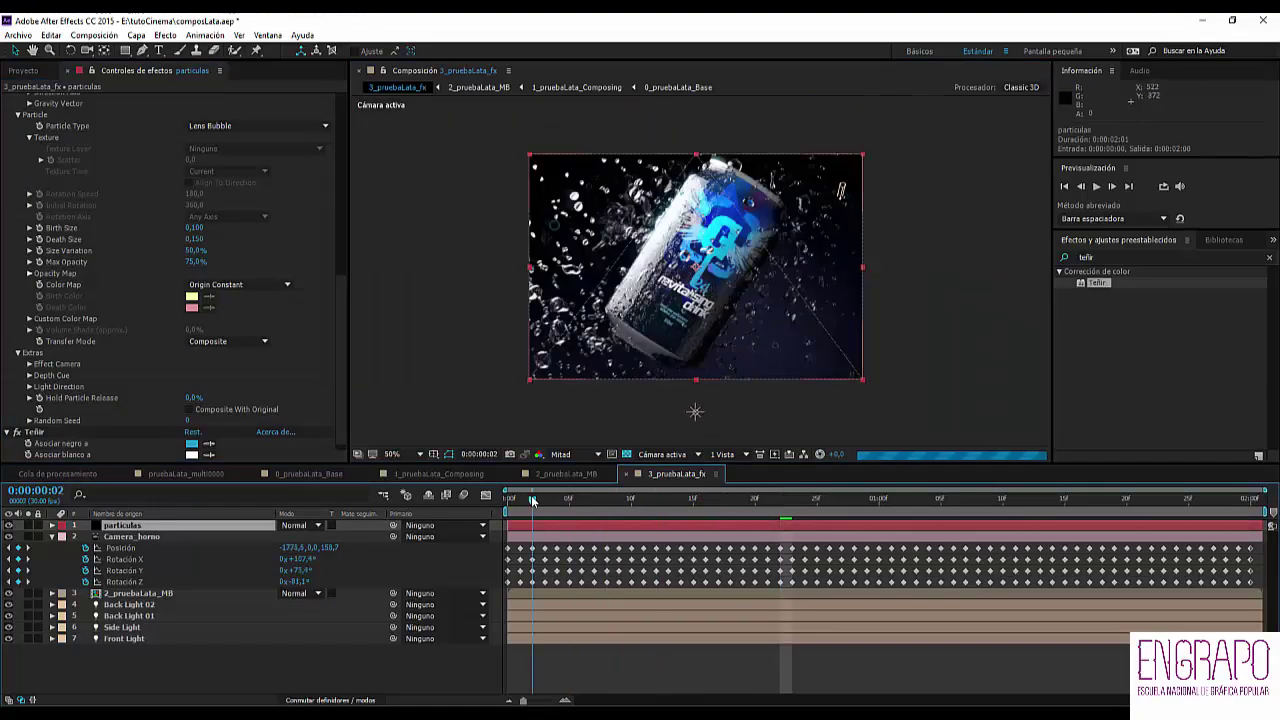
{"action": "left_click", "coordinate": [869, 513]}
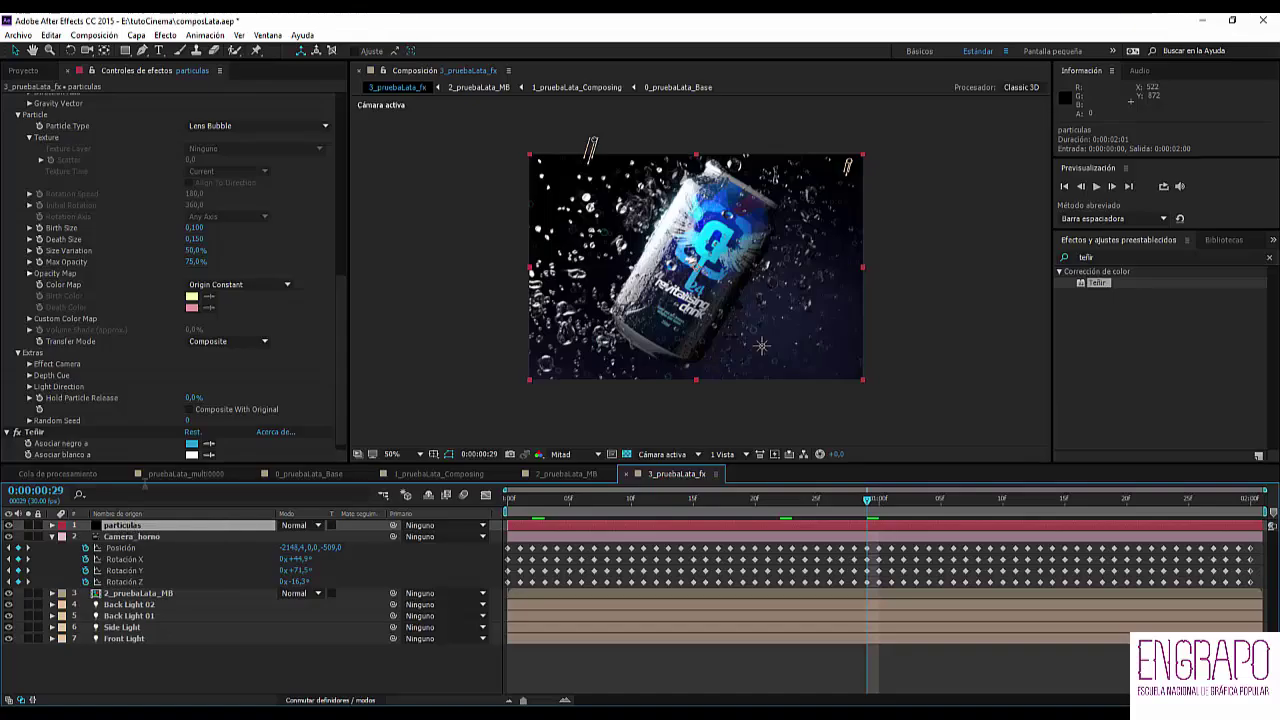
- Collapse the CC Particle World settings and draw a long diagonal Pen mask along the can's lit edge on the particulas layer
{"action": "scroll", "coordinate": [110, 166], "scroll_direction": "up", "scroll_amount": 10}
{"action": "left_click", "coordinate": [7, 103]}
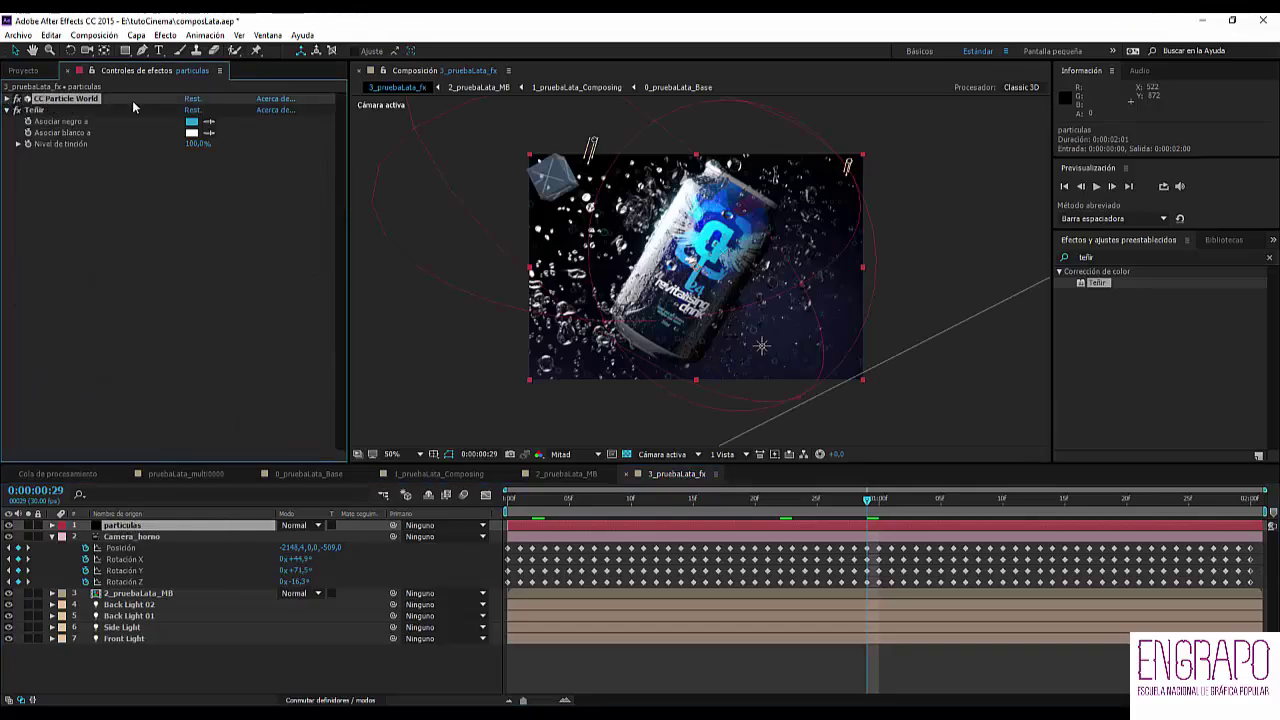
{"action": "left_click", "coordinate": [142, 50]}
{"action": "left_click_drag", "start_coordinate": [724, 142], "coordinate": [728, 178]}
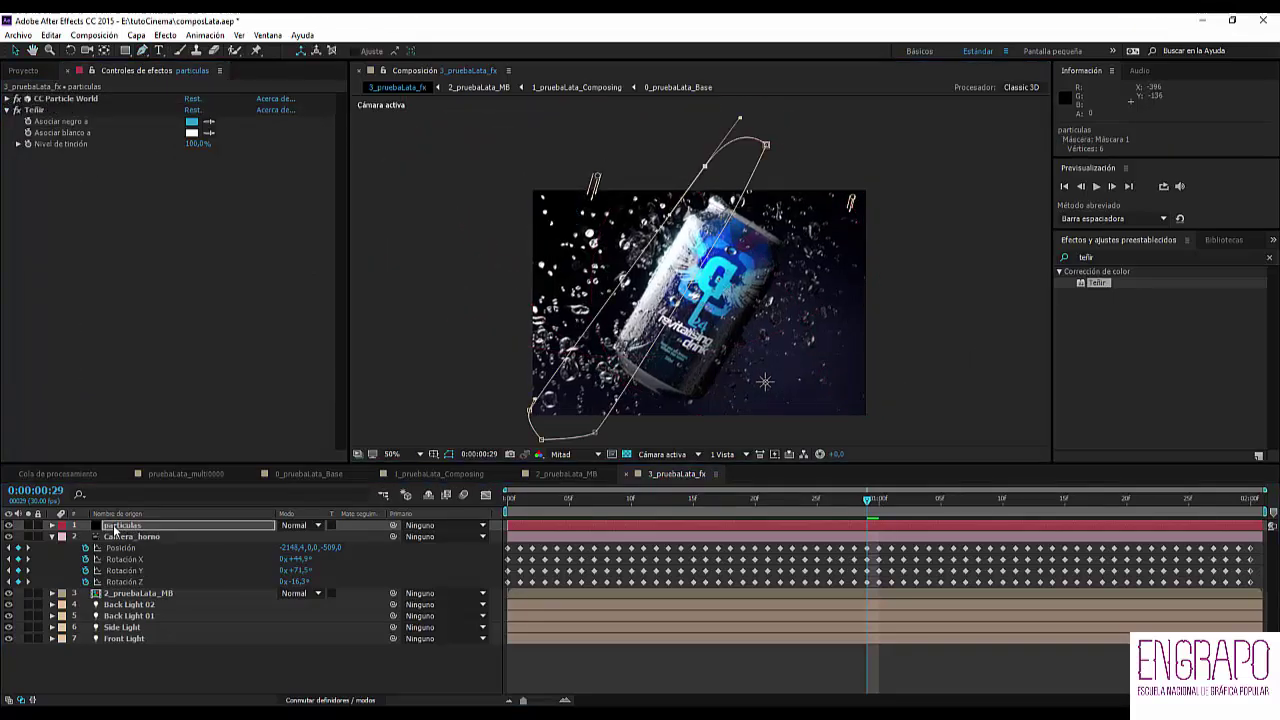
- Reshape the lower end of the mask by moving its three bottom vertices up toward the can's base
{"action": "left_click", "coordinate": [115, 527]}
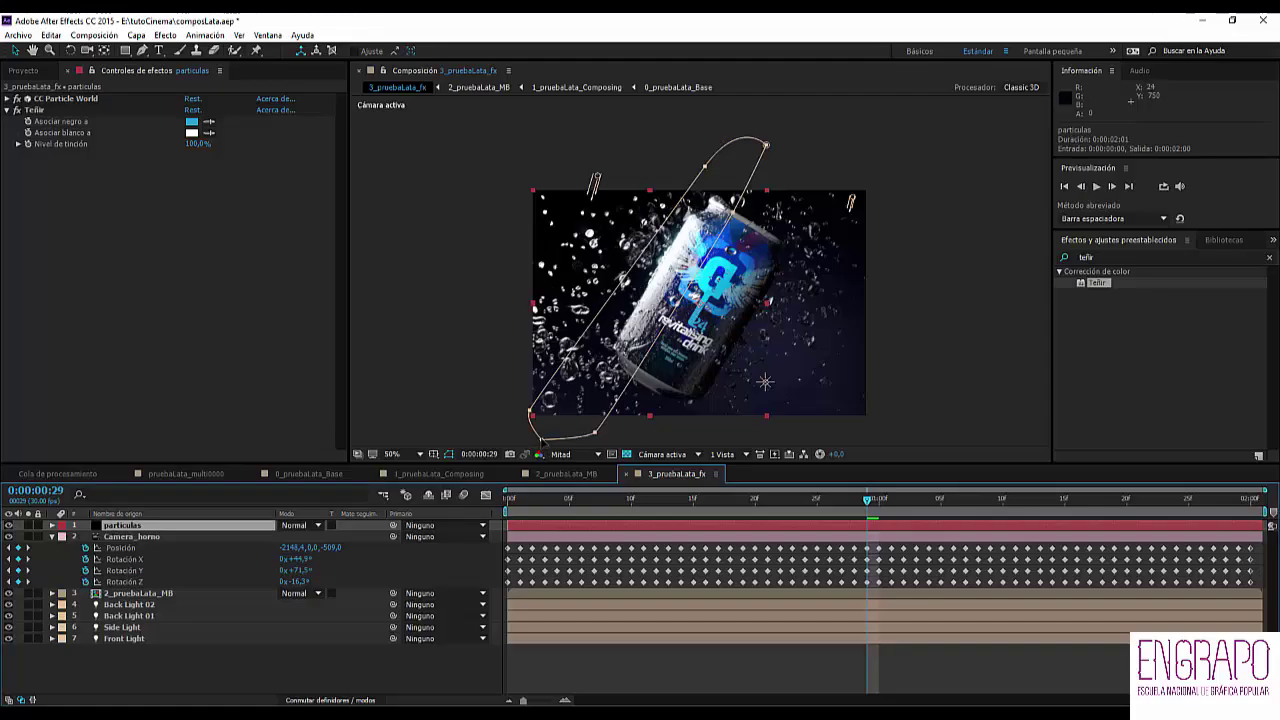
{"action": "left_click_drag", "start_coordinate": [542, 440], "coordinate": [591, 381]}
{"action": "left_click_drag", "start_coordinate": [597, 431], "coordinate": [629, 370]}
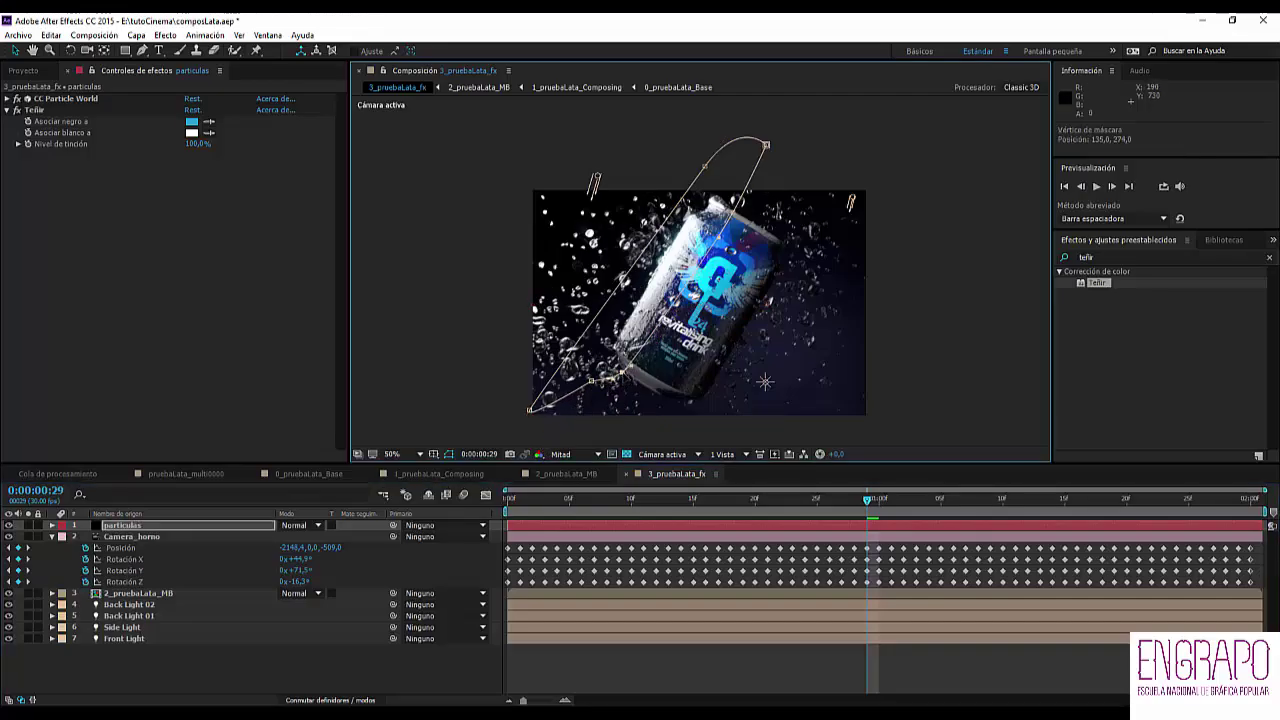
{"action": "left_click_drag", "start_coordinate": [529, 409], "coordinate": [578, 326]}
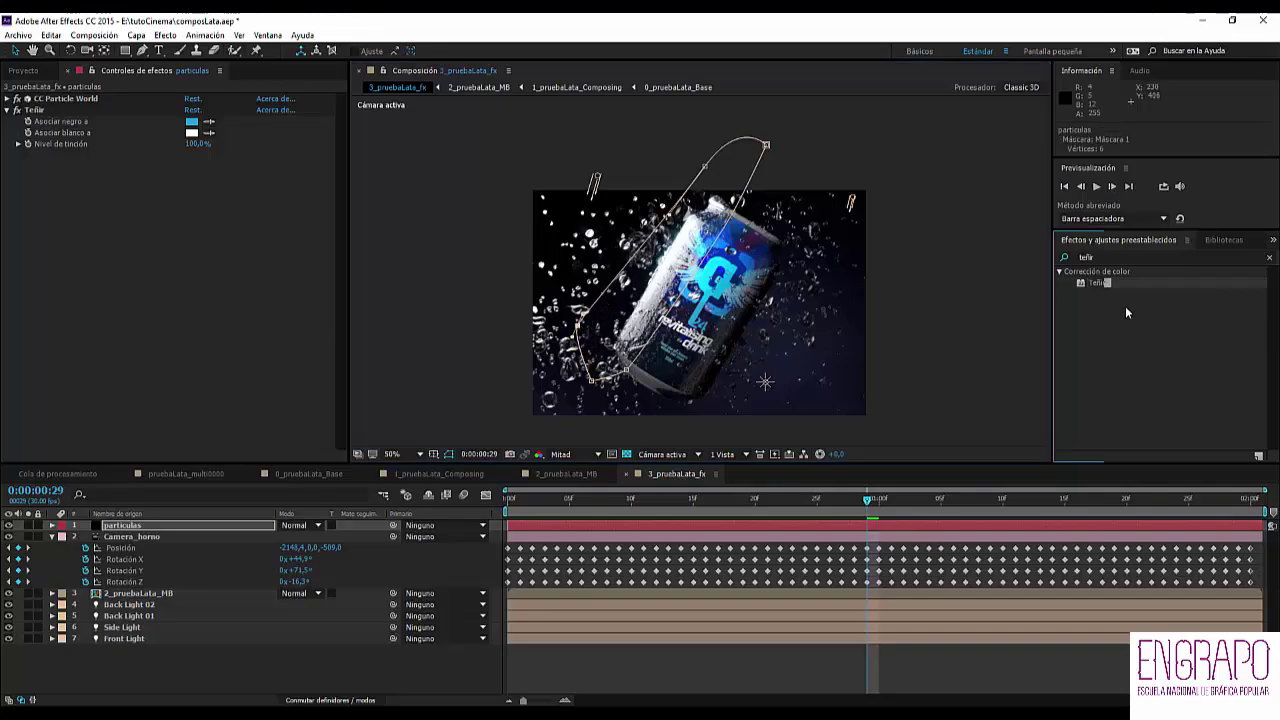
- Find the Exposición color correction effect and apply it to the particulas layer
{"action": "left_click", "coordinate": [1066, 258]}
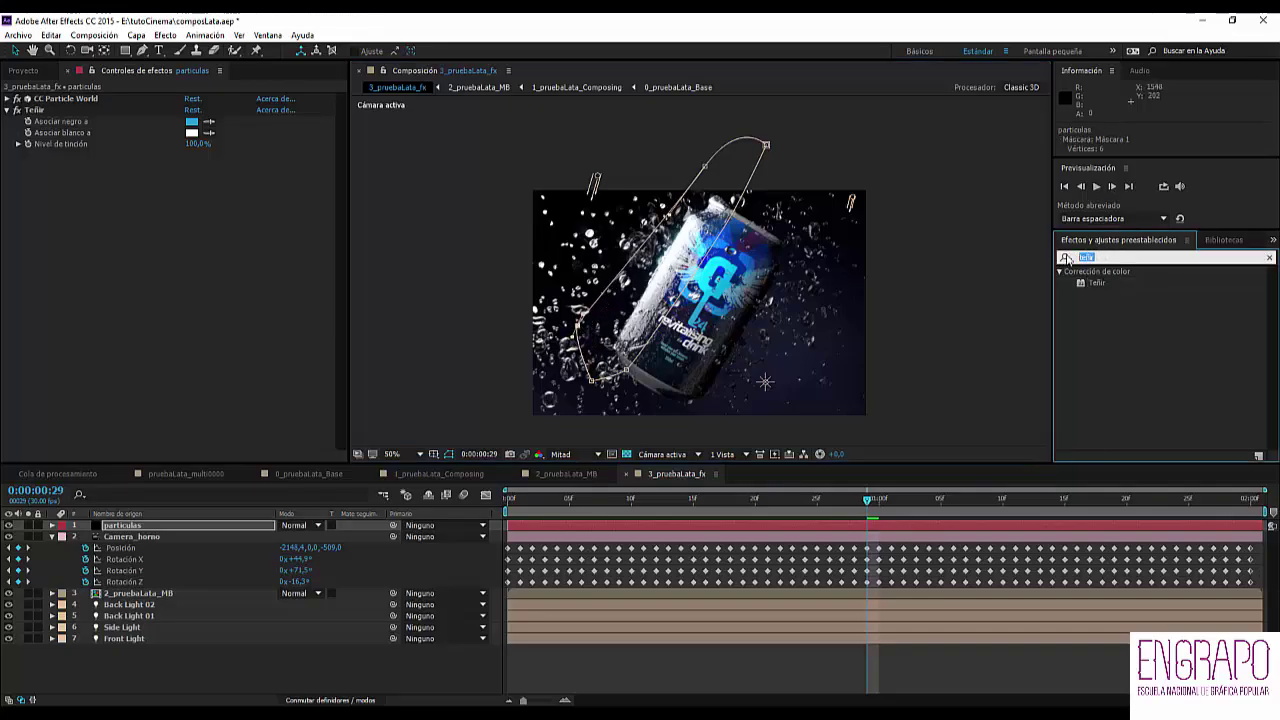
{"action": "type", "text": "exposi"}
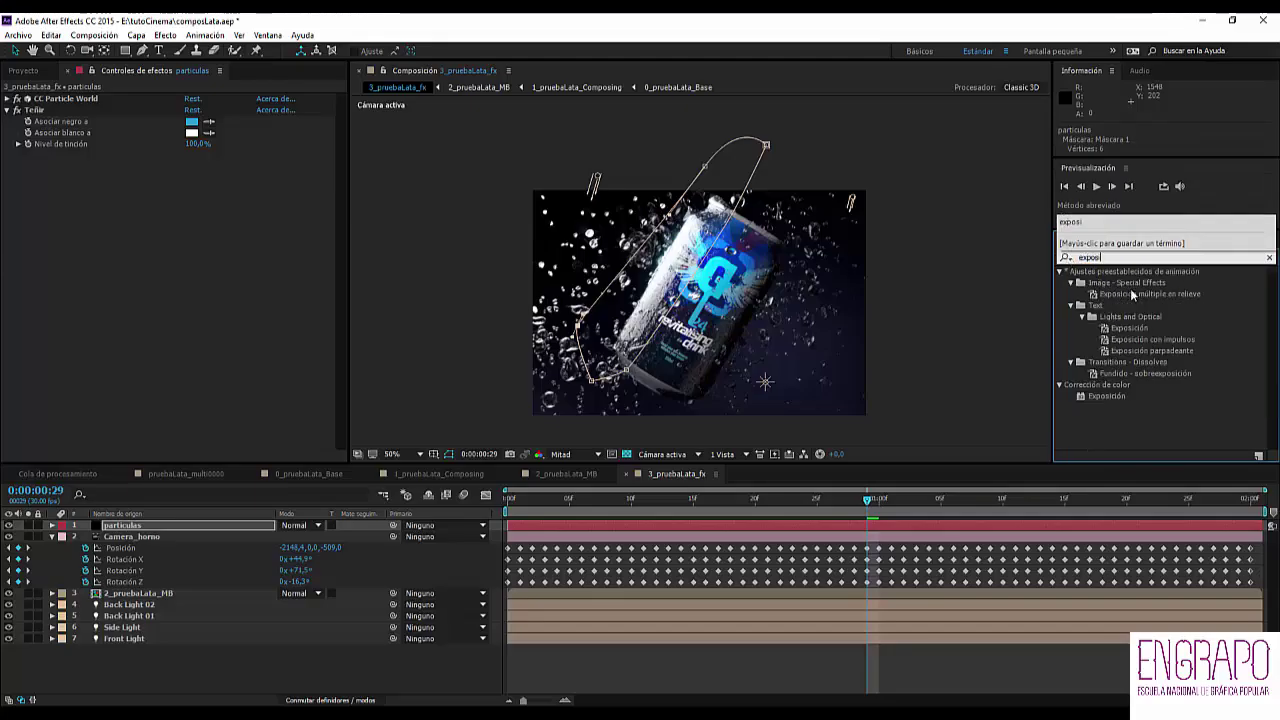
{"action": "double_click", "coordinate": [1106, 395]}
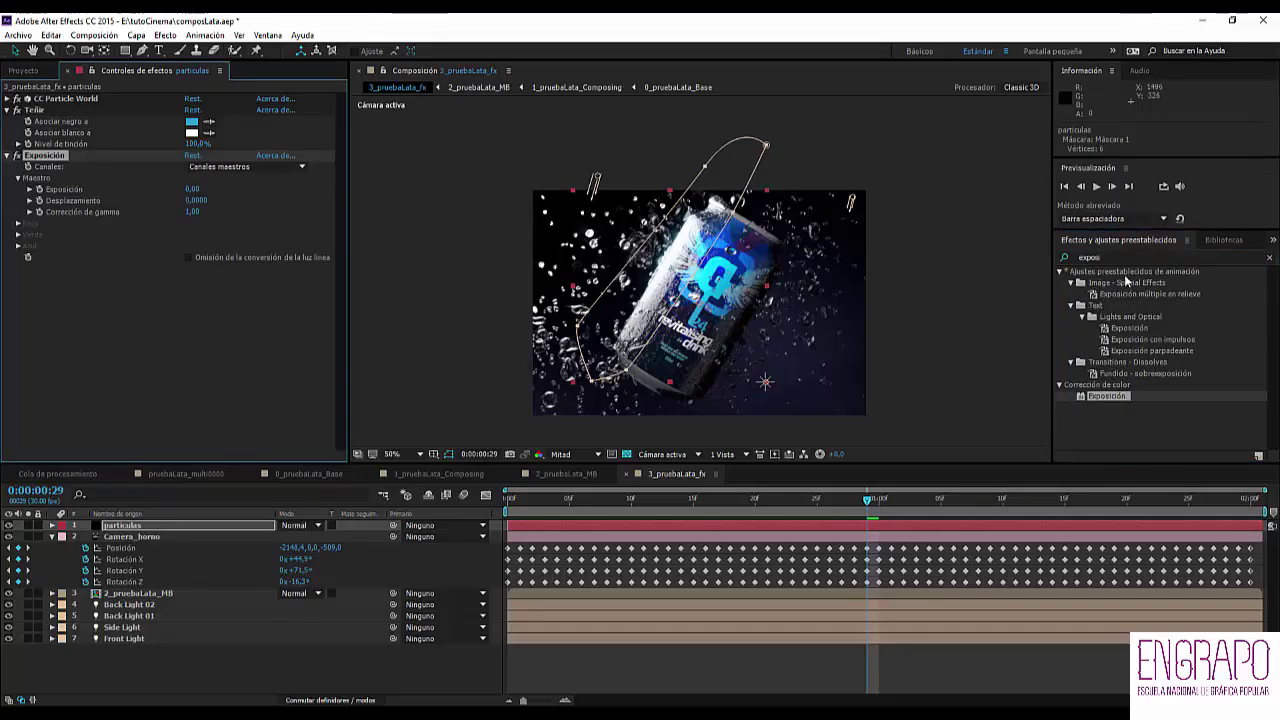
- Apply the Resplandor effect to the particulas layer and set the Exposición value to 2
{"action": "type", "text": "respla"}
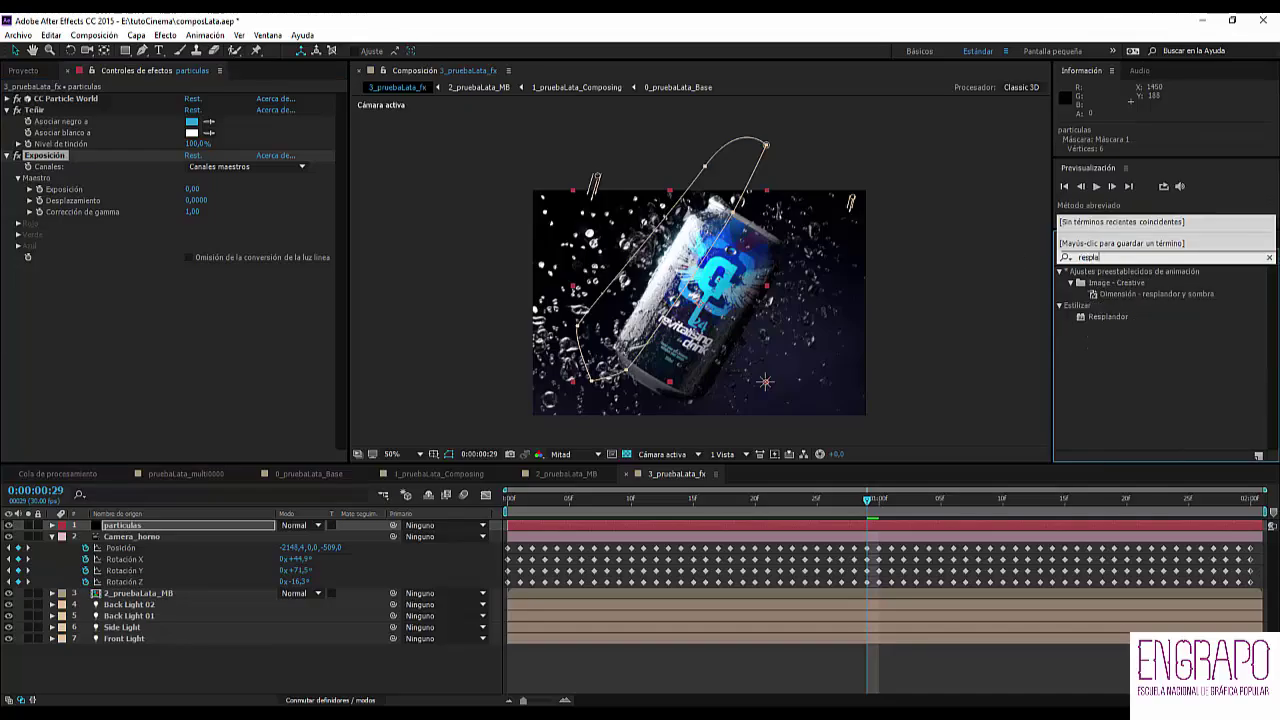
{"action": "double_click", "coordinate": [1111, 315]}
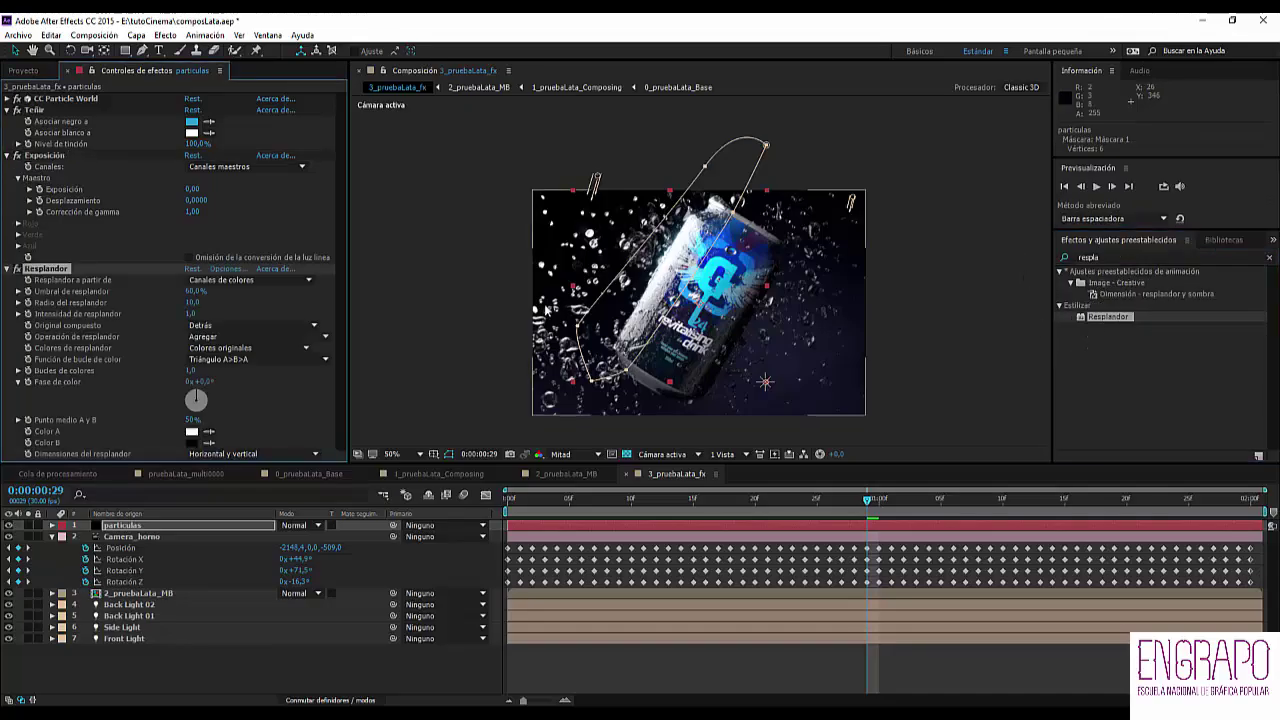
{"action": "scroll", "coordinate": [707, 308], "scroll_direction": "up", "scroll_amount": 2}
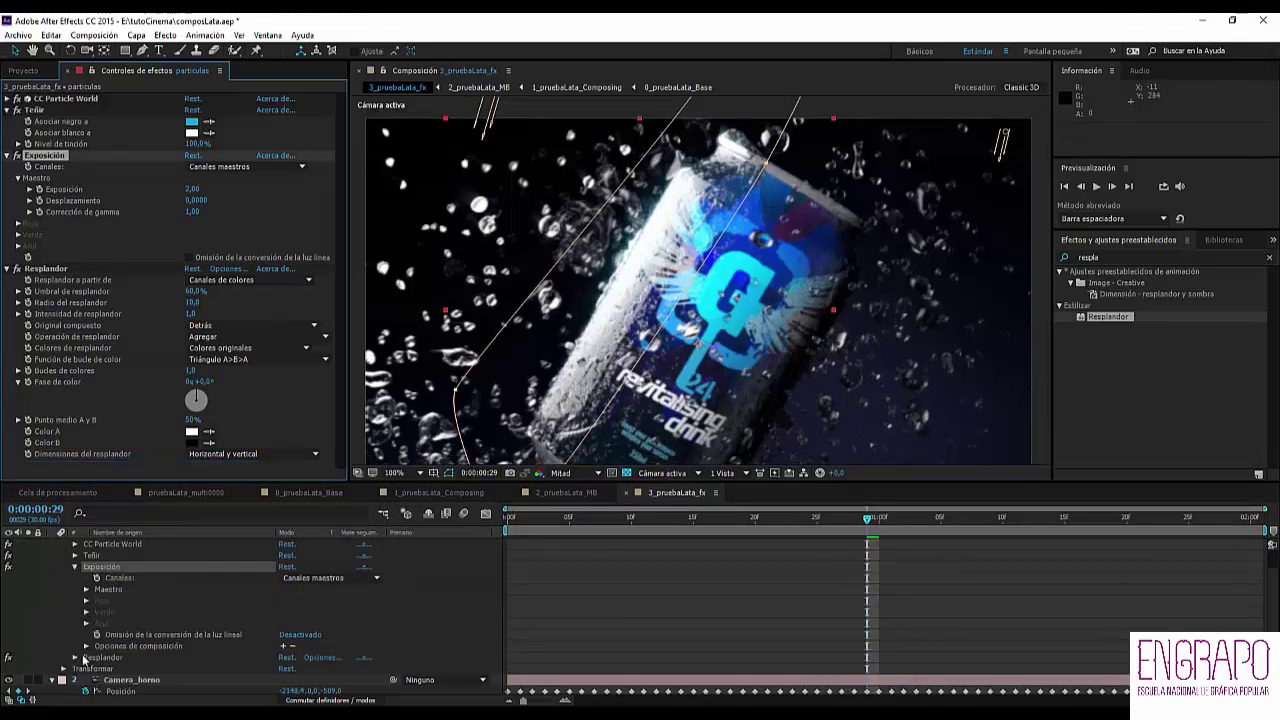
- Add a reference to Máscara 1 in the Exposición effect's compositing options
{"action": "left_click", "coordinate": [92, 652]}
{"action": "left_click", "coordinate": [286, 647]}
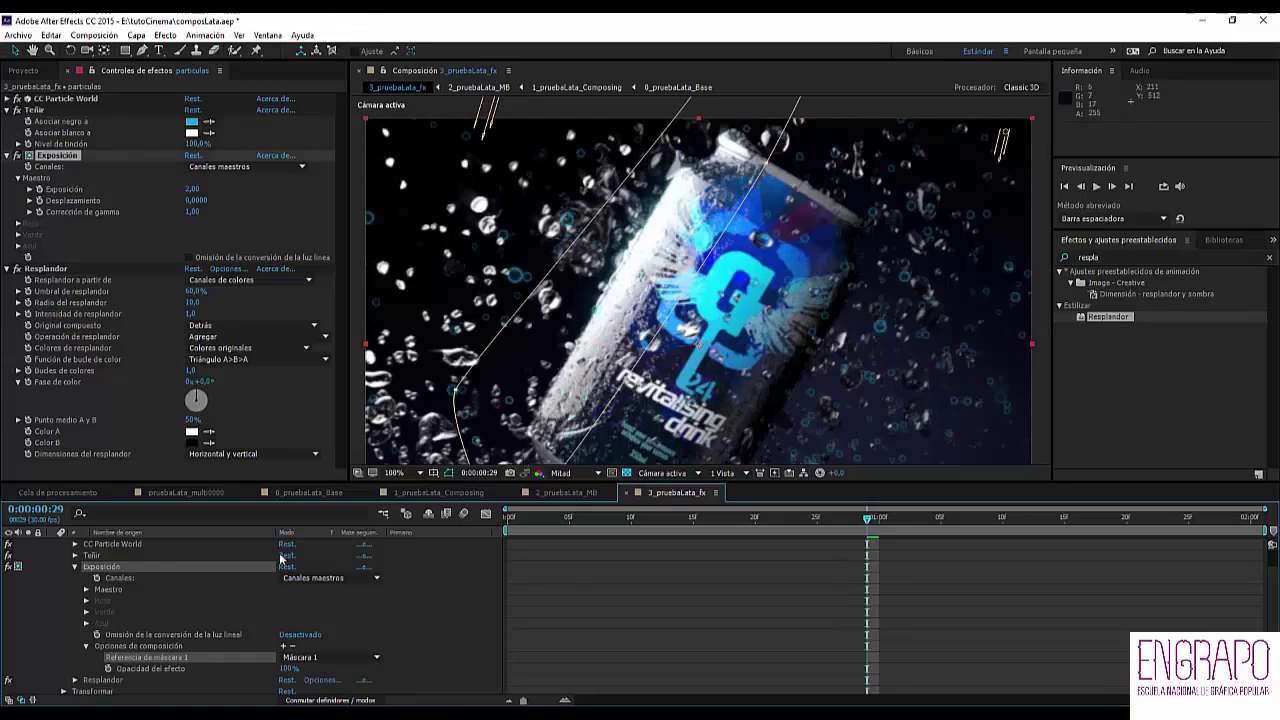
- Set Máscara 1's mode to Restar and its feather to 92 pixels
{"action": "scroll", "coordinate": [113, 572], "scroll_direction": "up", "scroll_amount": 4}
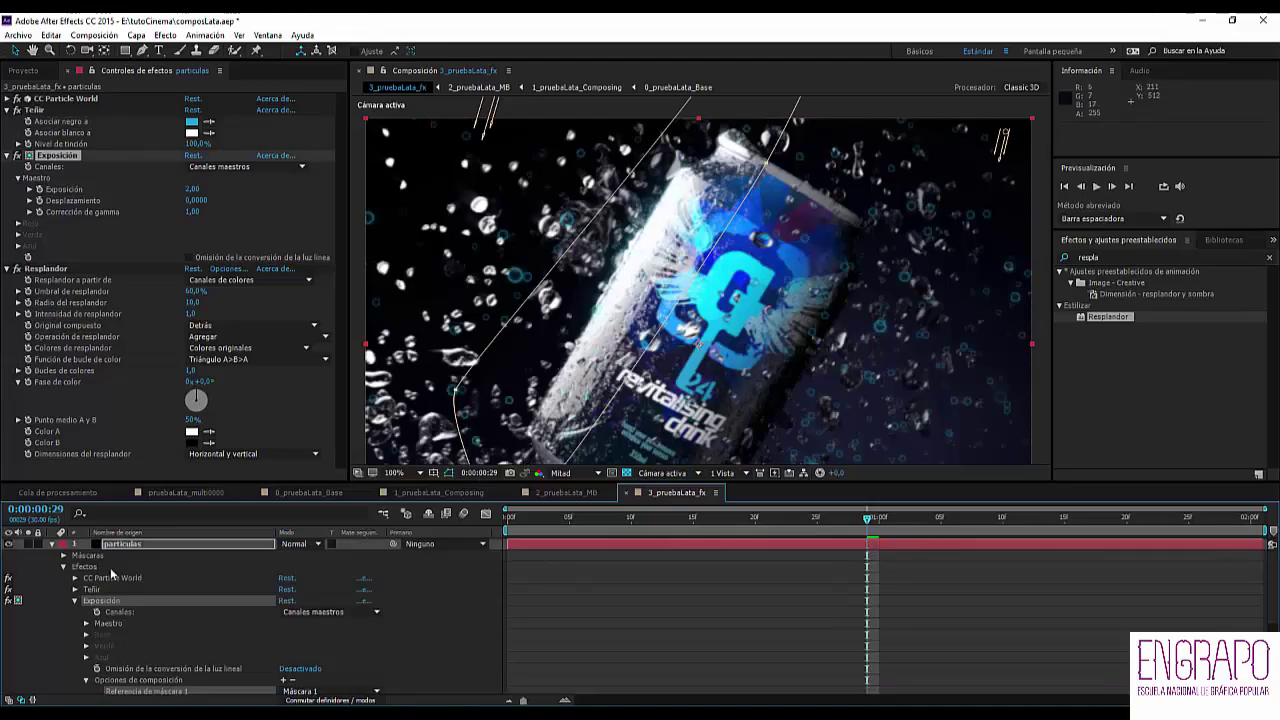
{"action": "left_click", "coordinate": [300, 567]}
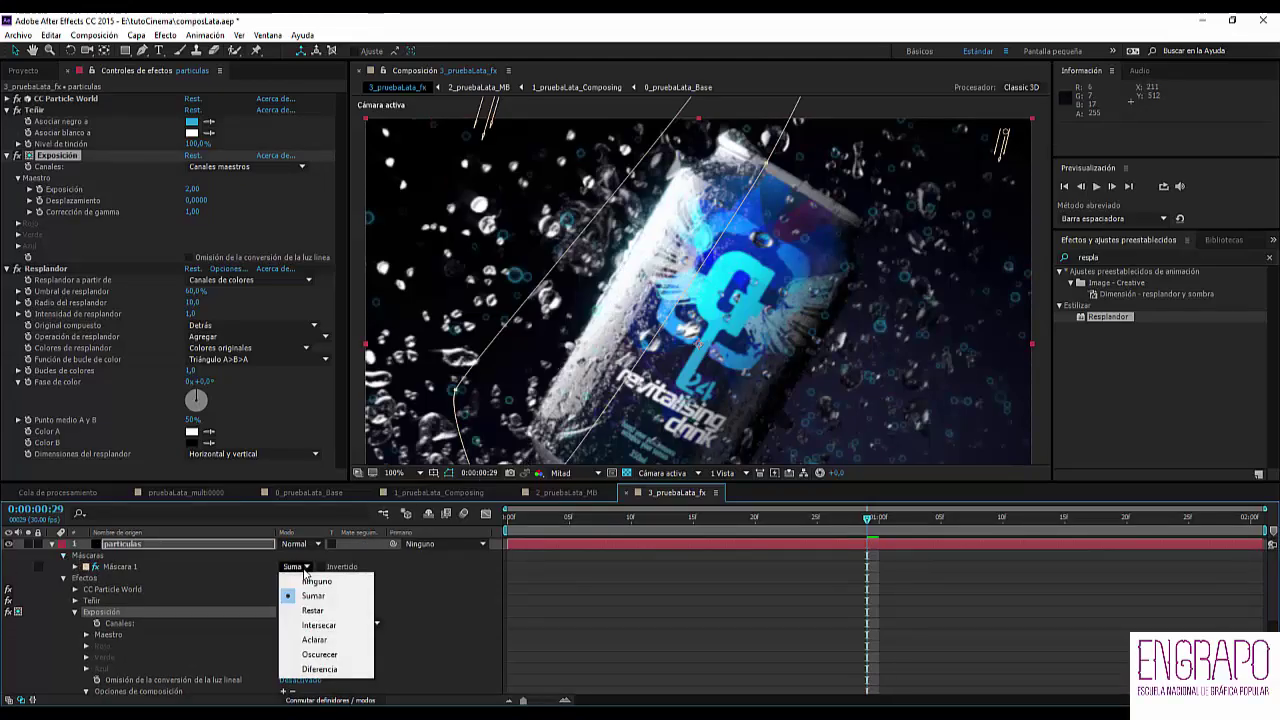
{"action": "left_click", "coordinate": [312, 611]}
{"action": "left_click", "coordinate": [76, 567]}
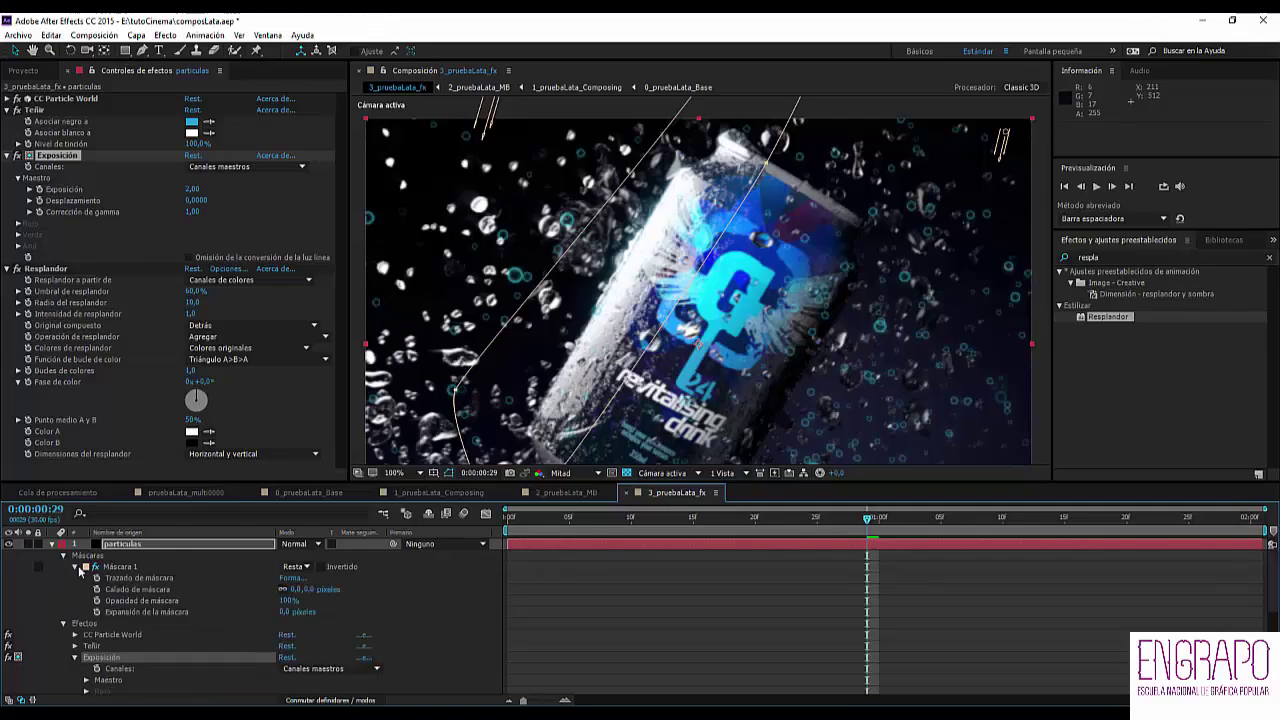
{"action": "left_click_drag", "start_coordinate": [305, 591], "coordinate": [325, 591]}
{"action": "left_click_drag", "start_coordinate": [372, 589], "coordinate": [369, 590]}
- Add a mask reference to the Resplandor effect's compositing options
{"action": "scroll", "coordinate": [250, 645], "scroll_direction": "down", "scroll_amount": 1}
{"action": "scroll", "coordinate": [238, 624], "scroll_direction": "down", "scroll_amount": 4}
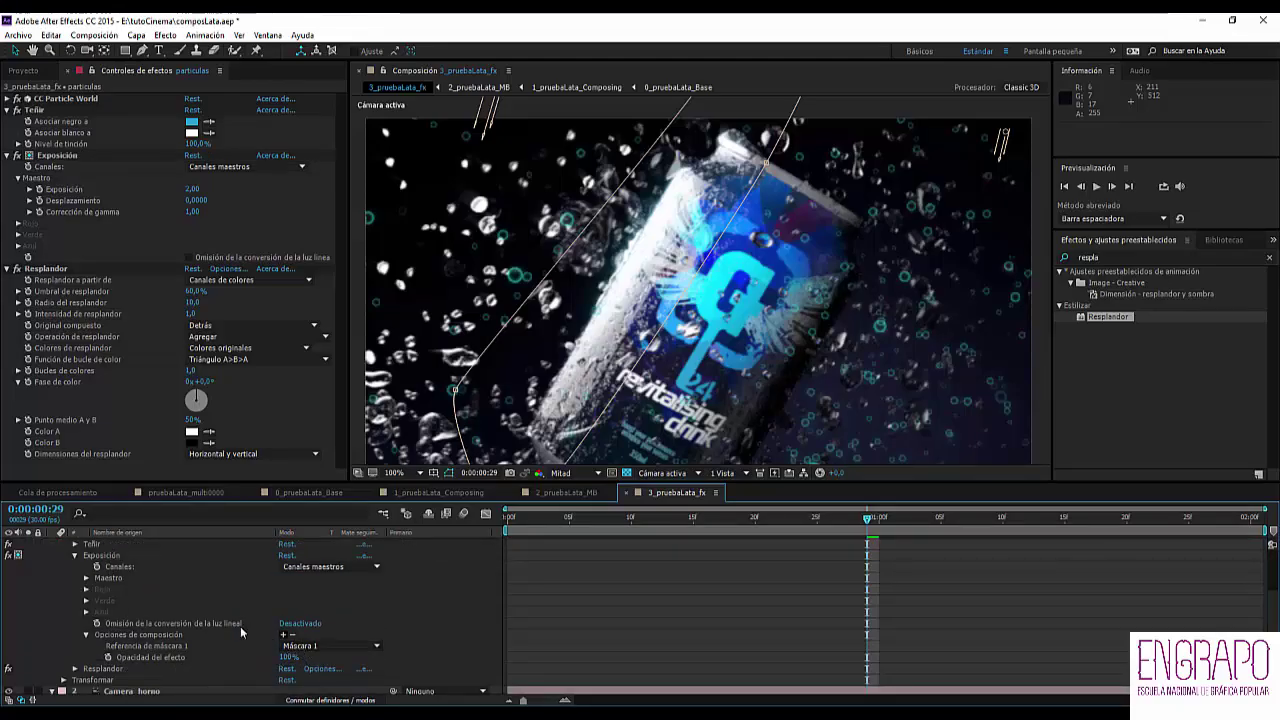
{"action": "scroll", "coordinate": [187, 607], "scroll_direction": "up", "scroll_amount": 5}
{"action": "scroll", "coordinate": [153, 576], "scroll_direction": "down", "scroll_amount": 8}
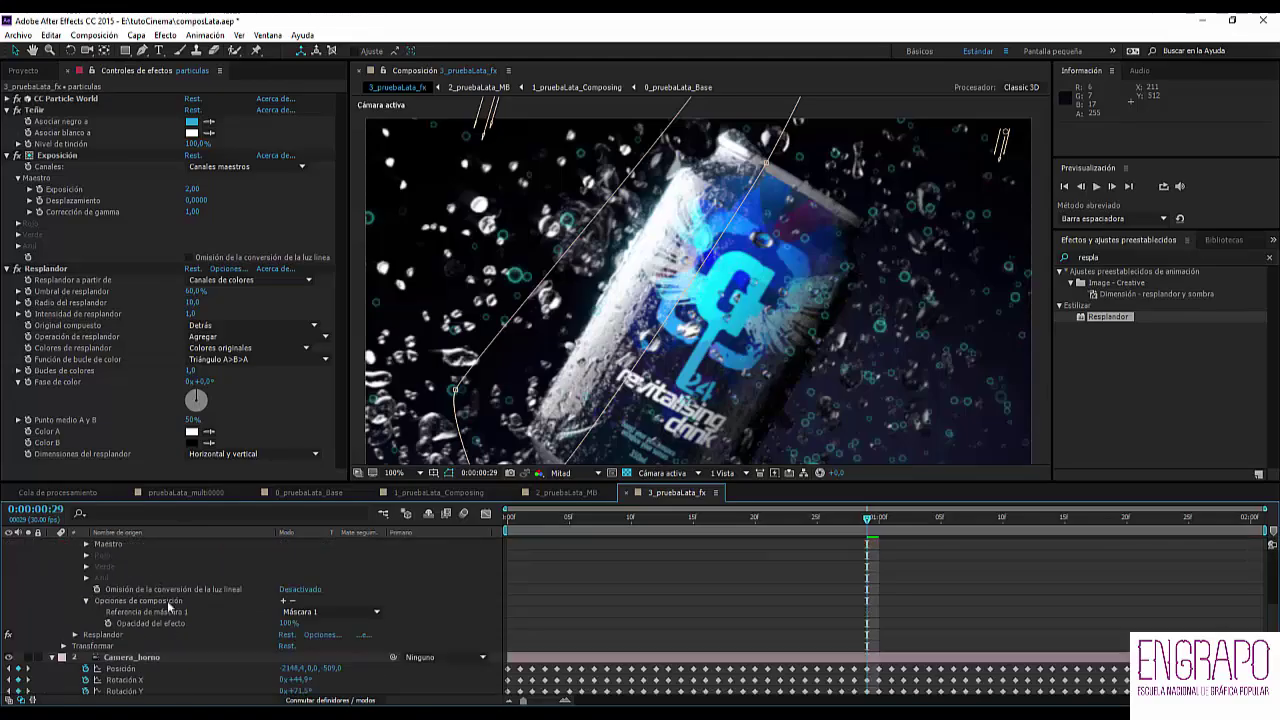
{"action": "left_click", "coordinate": [103, 635]}
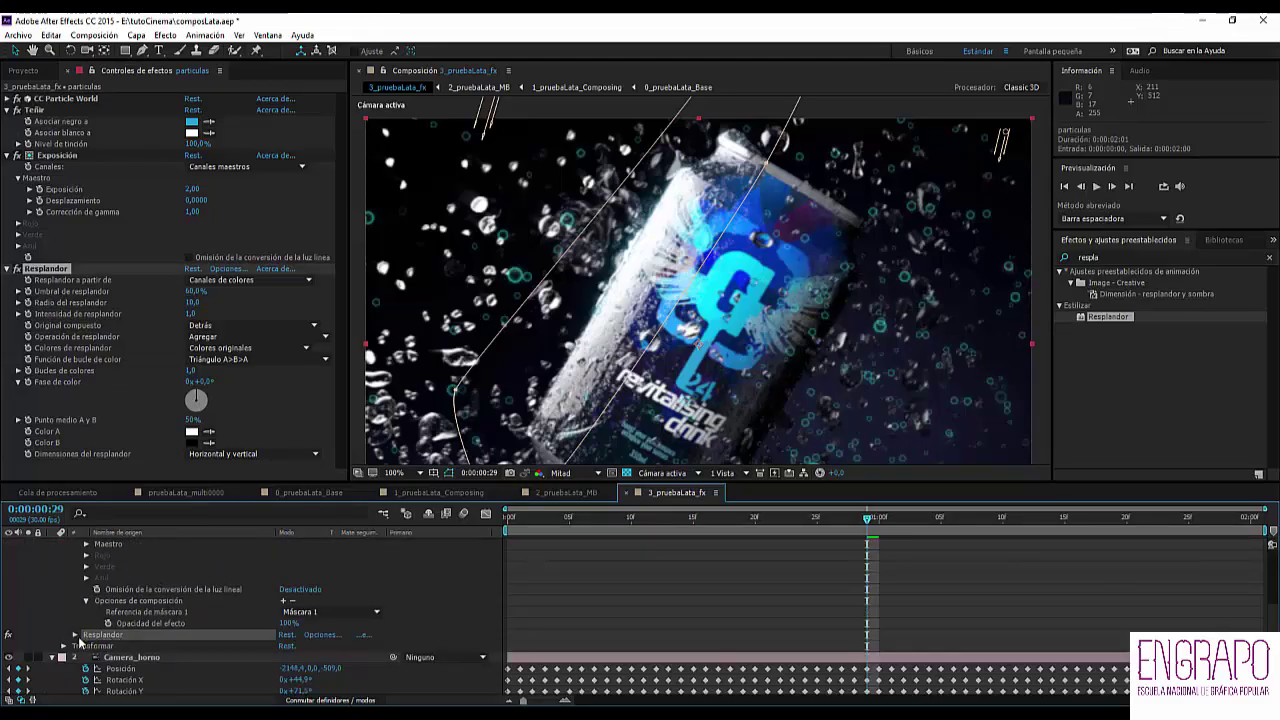
{"action": "left_click", "coordinate": [75, 635]}
{"action": "scroll", "coordinate": [217, 647], "scroll_direction": "down", "scroll_amount": 6}
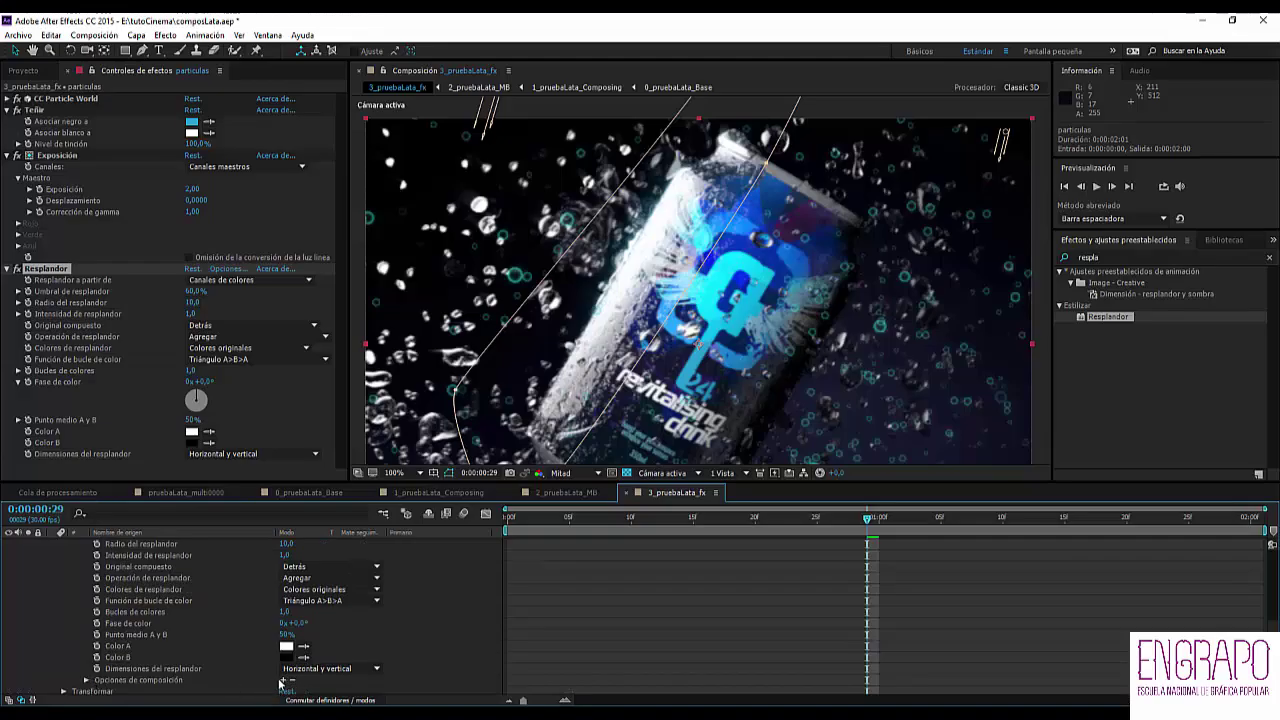
{"action": "left_click", "coordinate": [282, 680]}
- Set Máscara 1's mode back to Sumar and collapse the particulas layer's properties
{"action": "scroll", "coordinate": [210, 588], "scroll_direction": "up", "scroll_amount": 10}
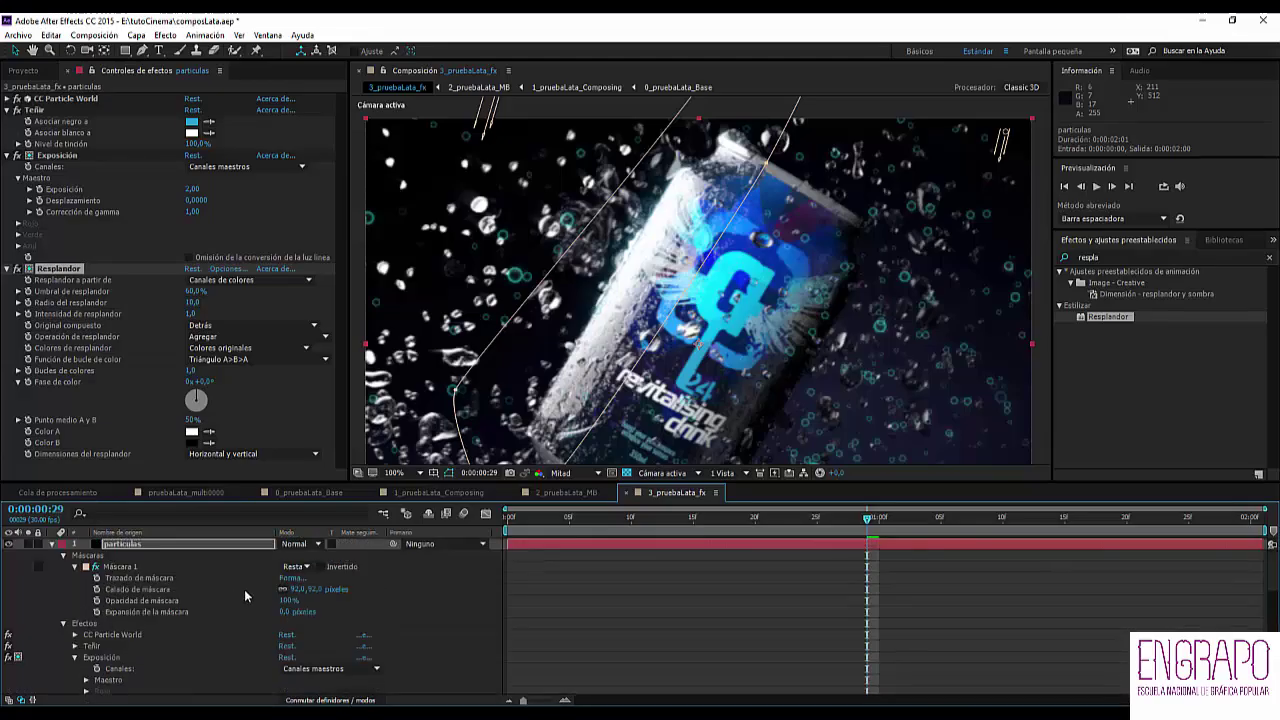
{"action": "left_click", "coordinate": [292, 566]}
{"action": "left_click", "coordinate": [318, 598]}
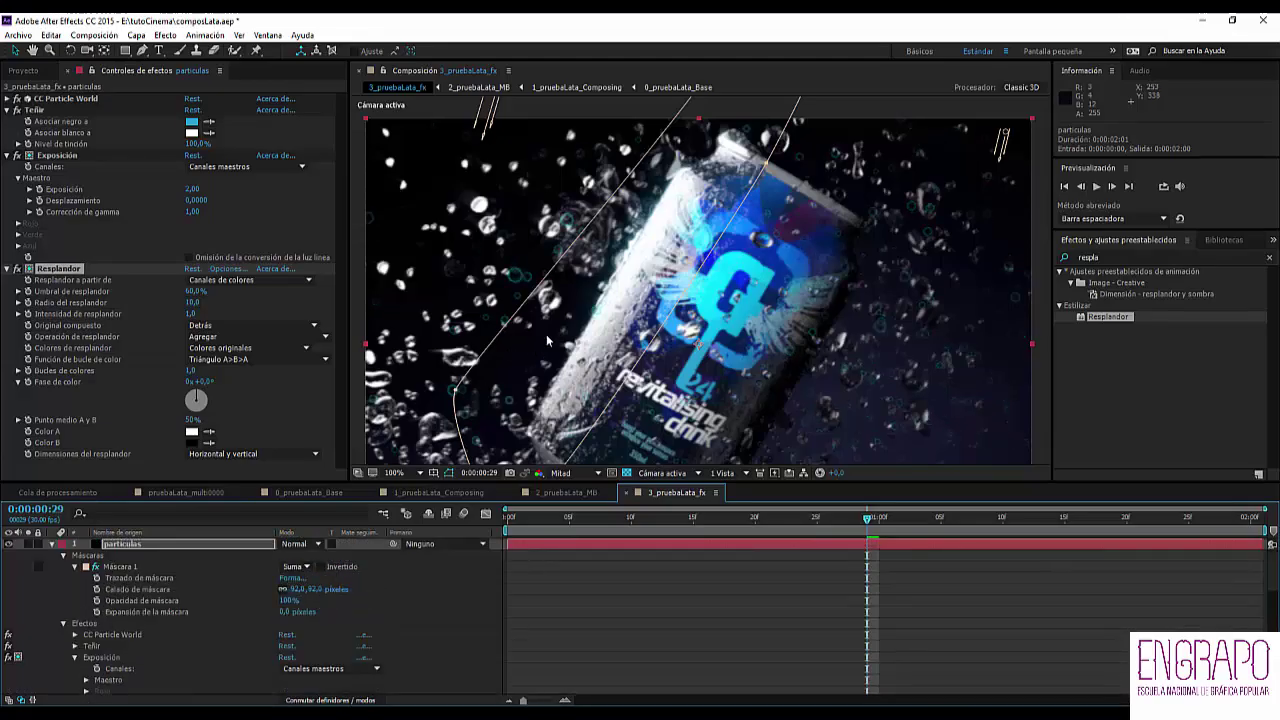
{"action": "scroll", "coordinate": [686, 326], "scroll_direction": "down", "scroll_amount": 4}
{"action": "scroll", "coordinate": [900, 299], "scroll_direction": "up", "scroll_amount": 4}
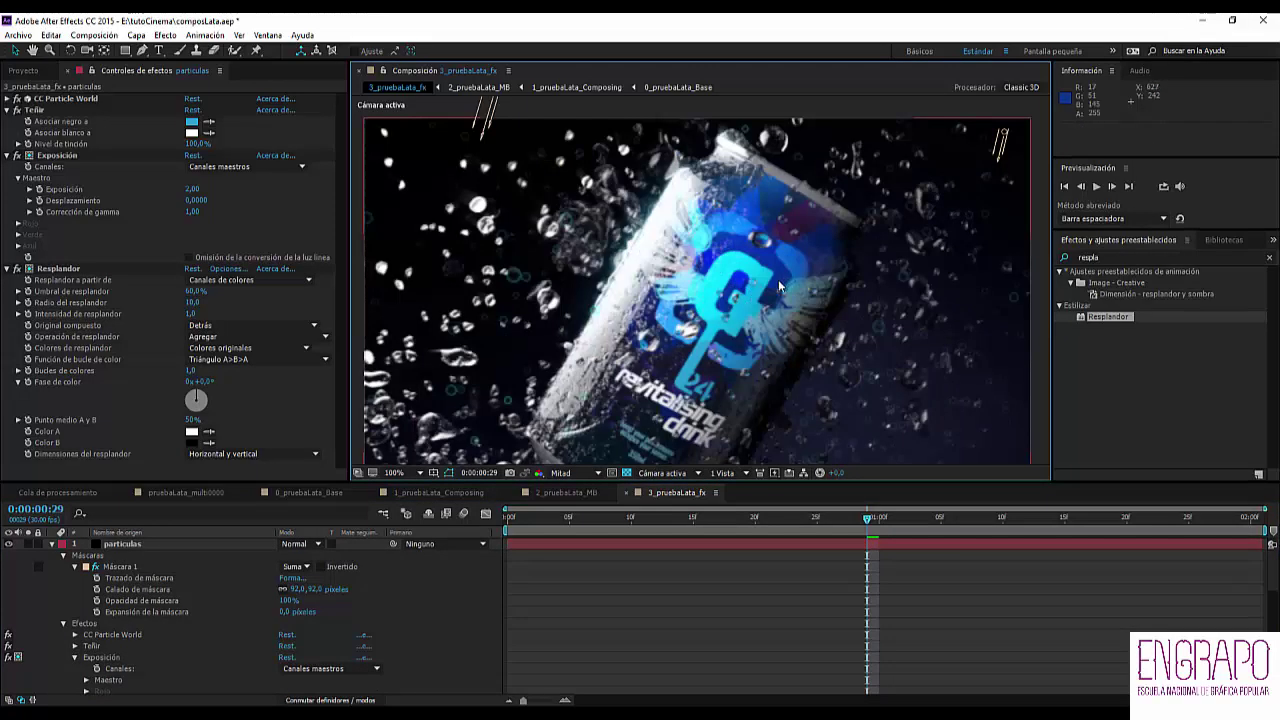
{"action": "left_click", "coordinate": [54, 543]}
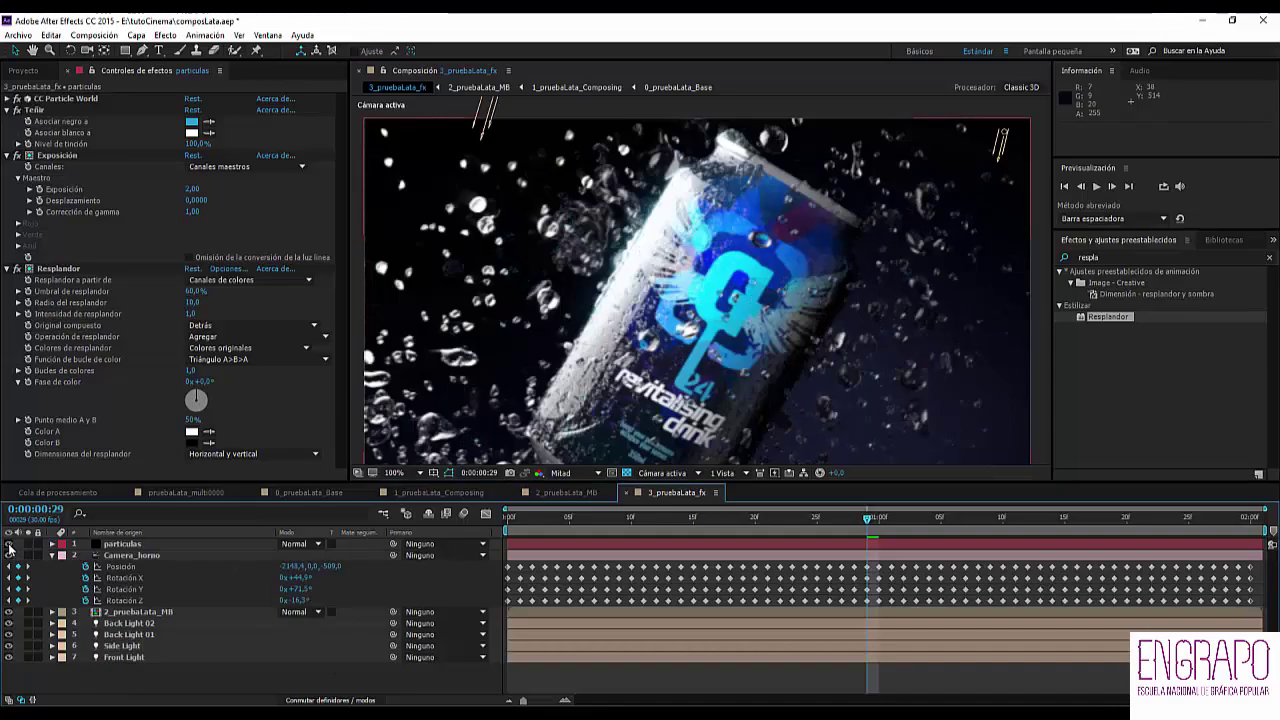
- Examine the masked glow and exposure on the particles at several frames across the timeline
{"action": "scroll", "coordinate": [590, 270], "scroll_direction": "down", "scroll_amount": 2}
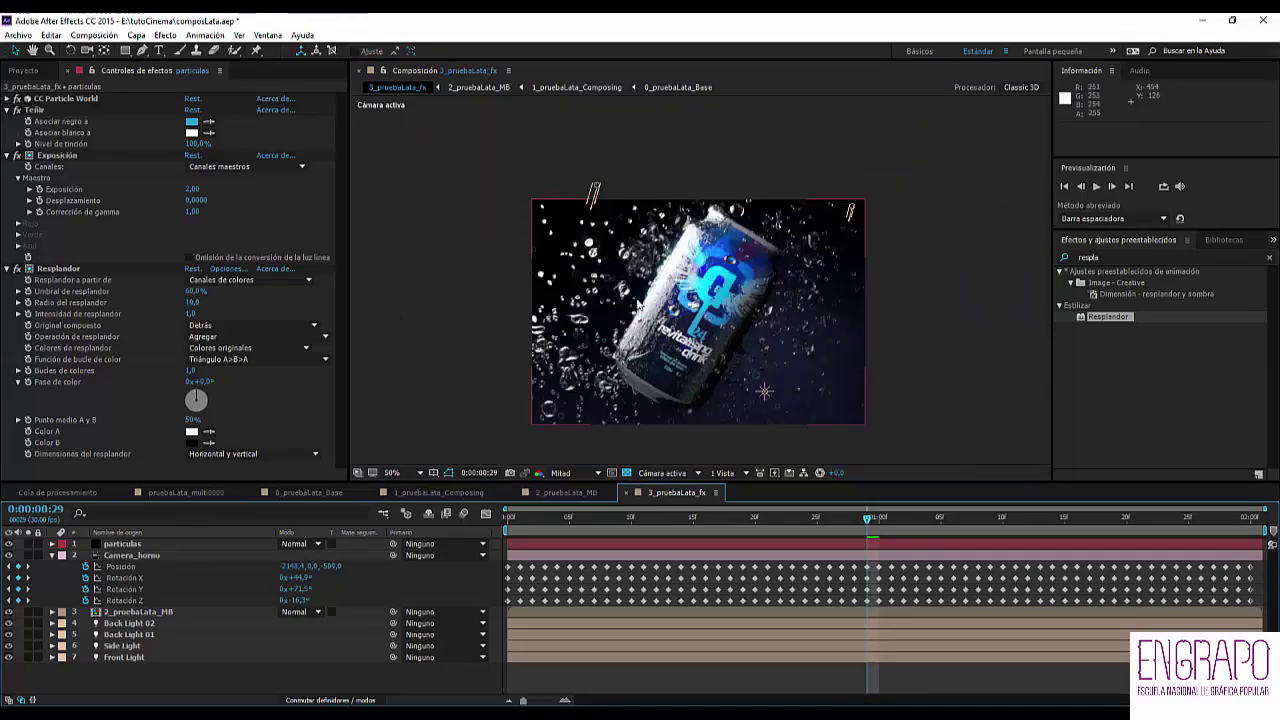
{"action": "left_click", "coordinate": [953, 519]}
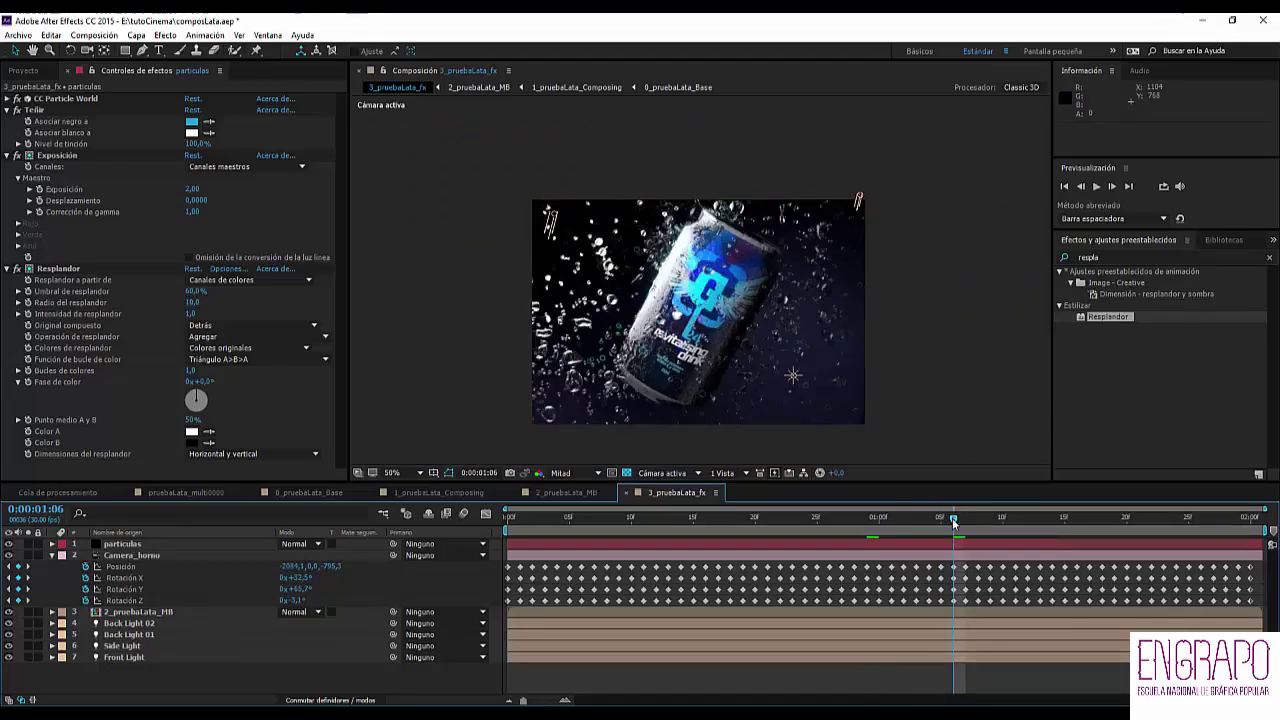
{"action": "left_click_drag", "start_coordinate": [953, 519], "coordinate": [635, 524]}
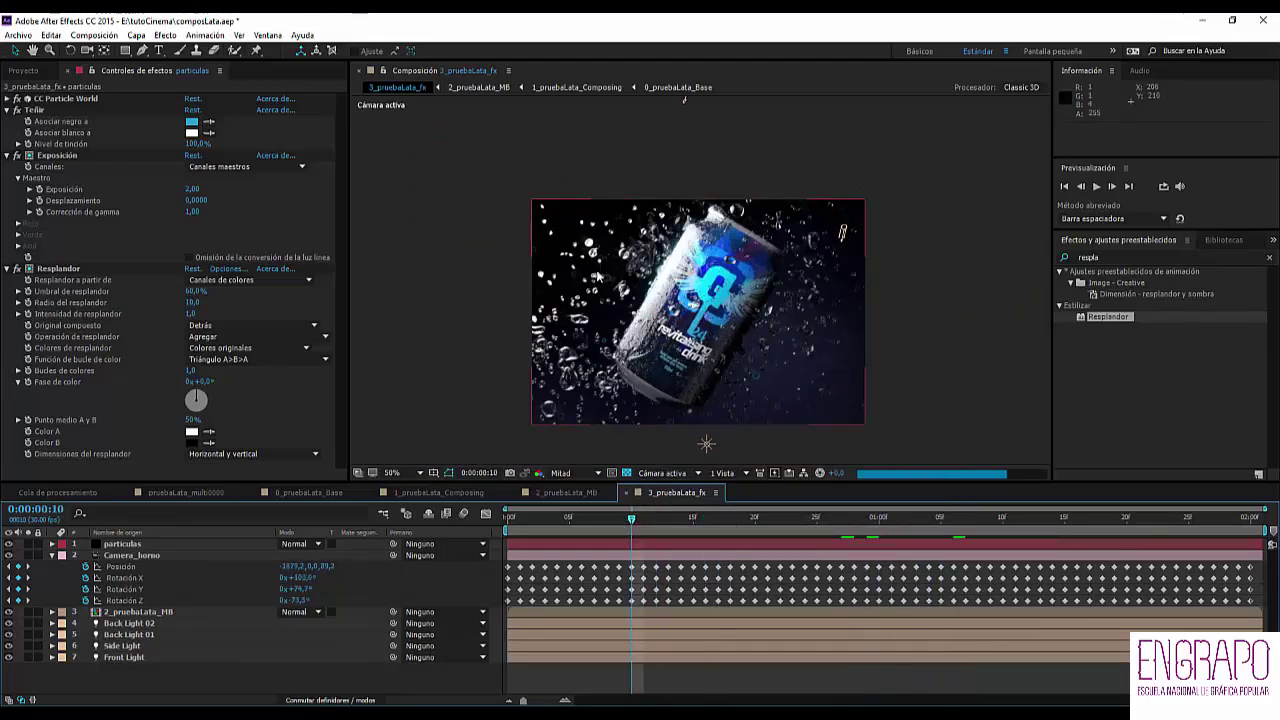
{"action": "scroll", "coordinate": [604, 300], "scroll_direction": "up", "scroll_amount": 3}
{"action": "scroll", "coordinate": [570, 292], "scroll_direction": "down", "scroll_amount": 1}
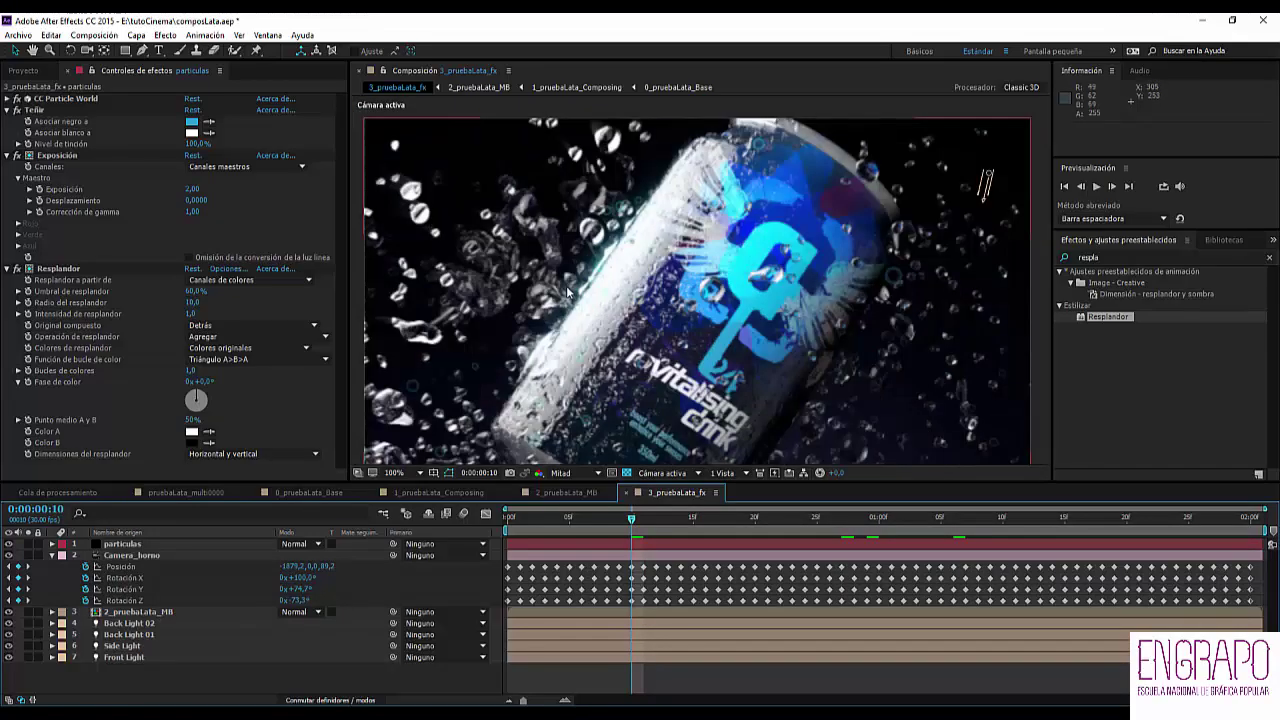
{"action": "left_click", "coordinate": [581, 523]}
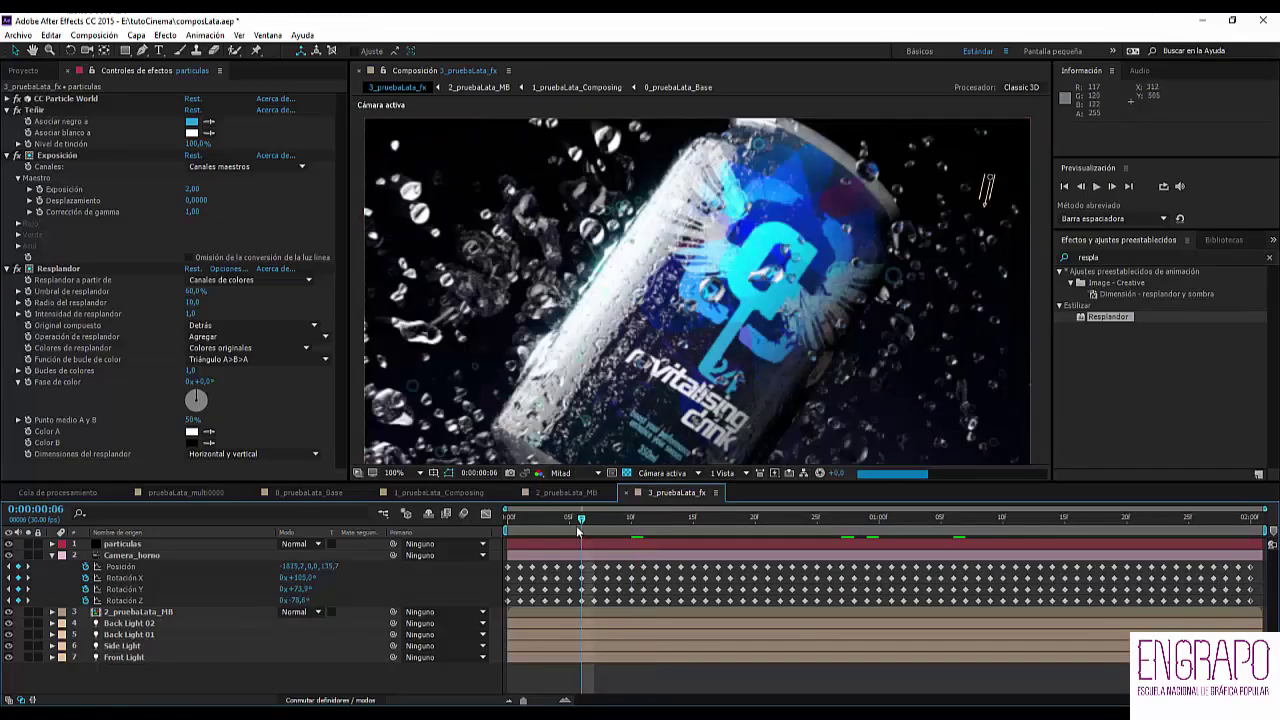
{"action": "left_click", "coordinate": [545, 523]}
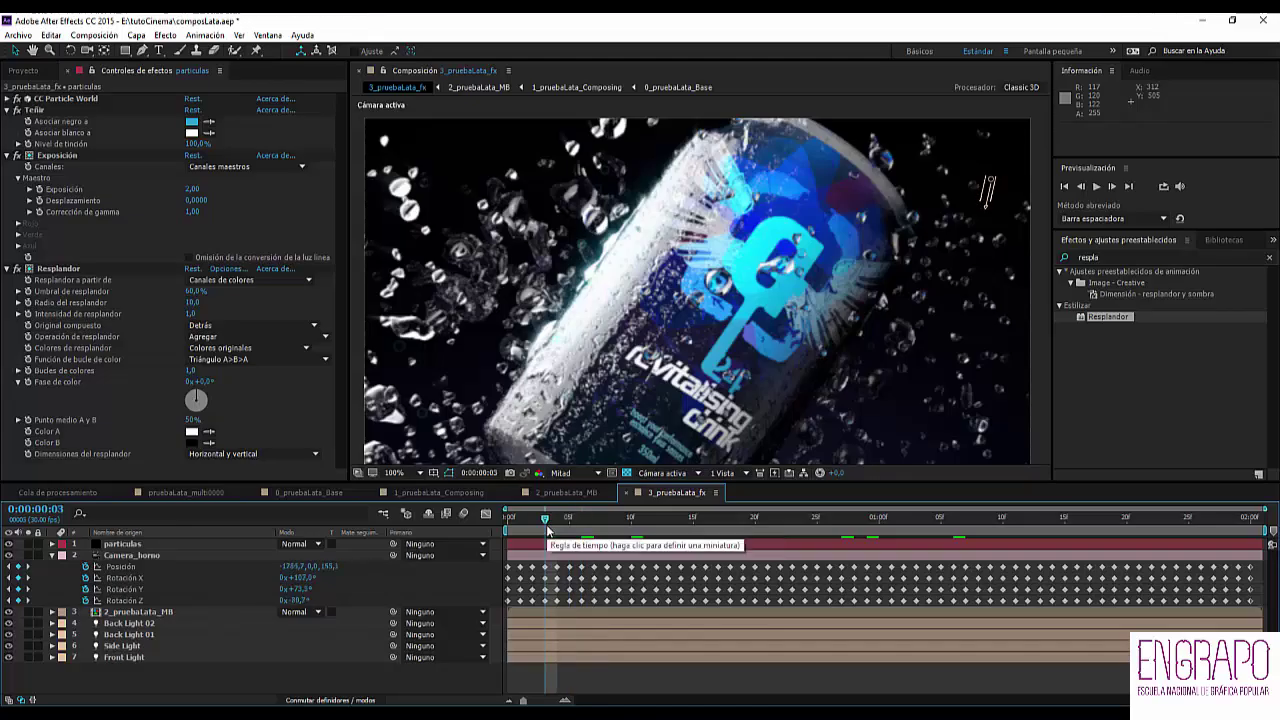
{"action": "left_click", "coordinate": [718, 523]}
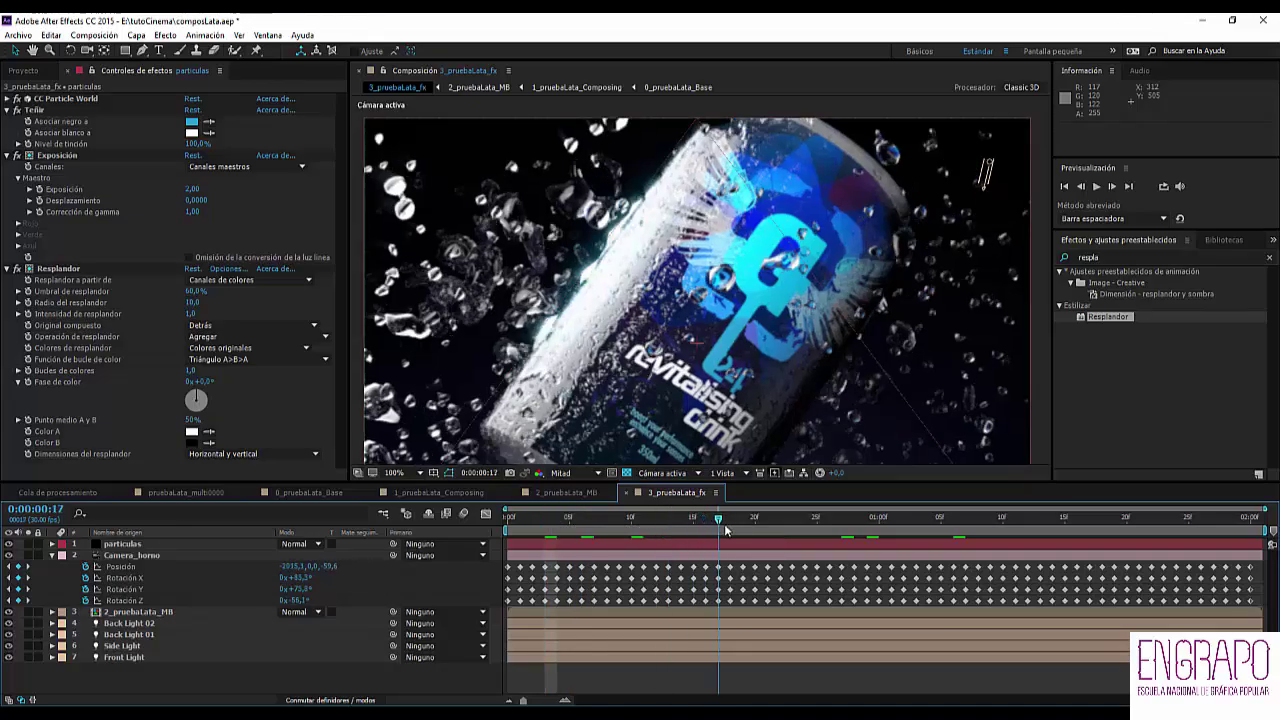
{"action": "left_click", "coordinate": [807, 527]}
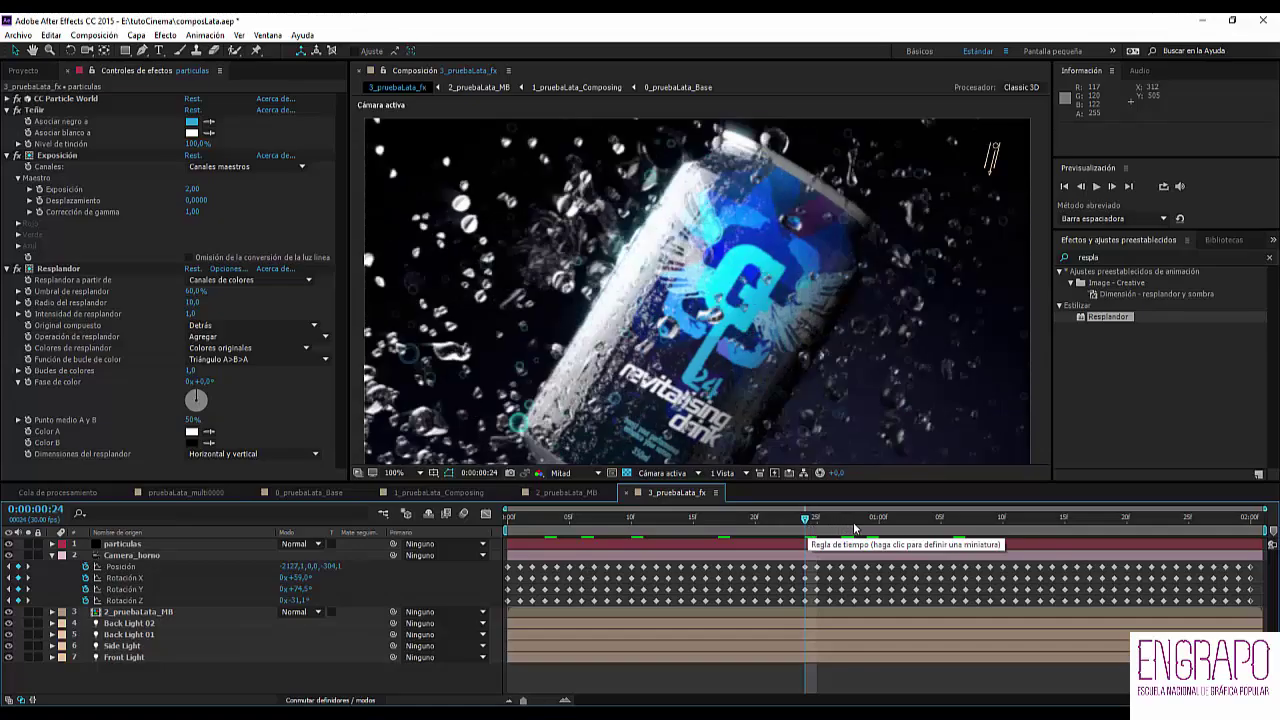
- Examine the bubble particles around the can at frame 0:00:00:28, both close up and across the whole frame
{"action": "left_click", "coordinate": [854, 527]}
{"action": "scroll", "coordinate": [619, 326], "scroll_direction": "up", "scroll_amount": 1}
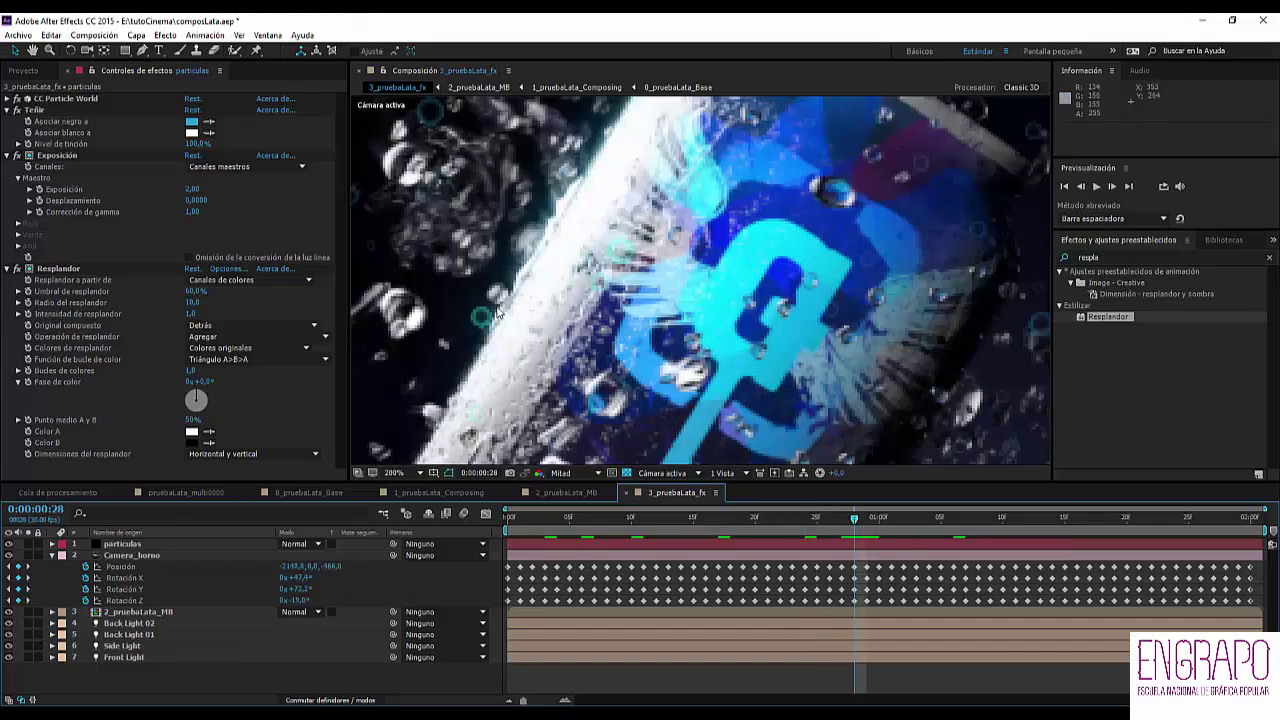
{"action": "scroll", "coordinate": [621, 331], "scroll_direction": "down", "scroll_amount": 1}
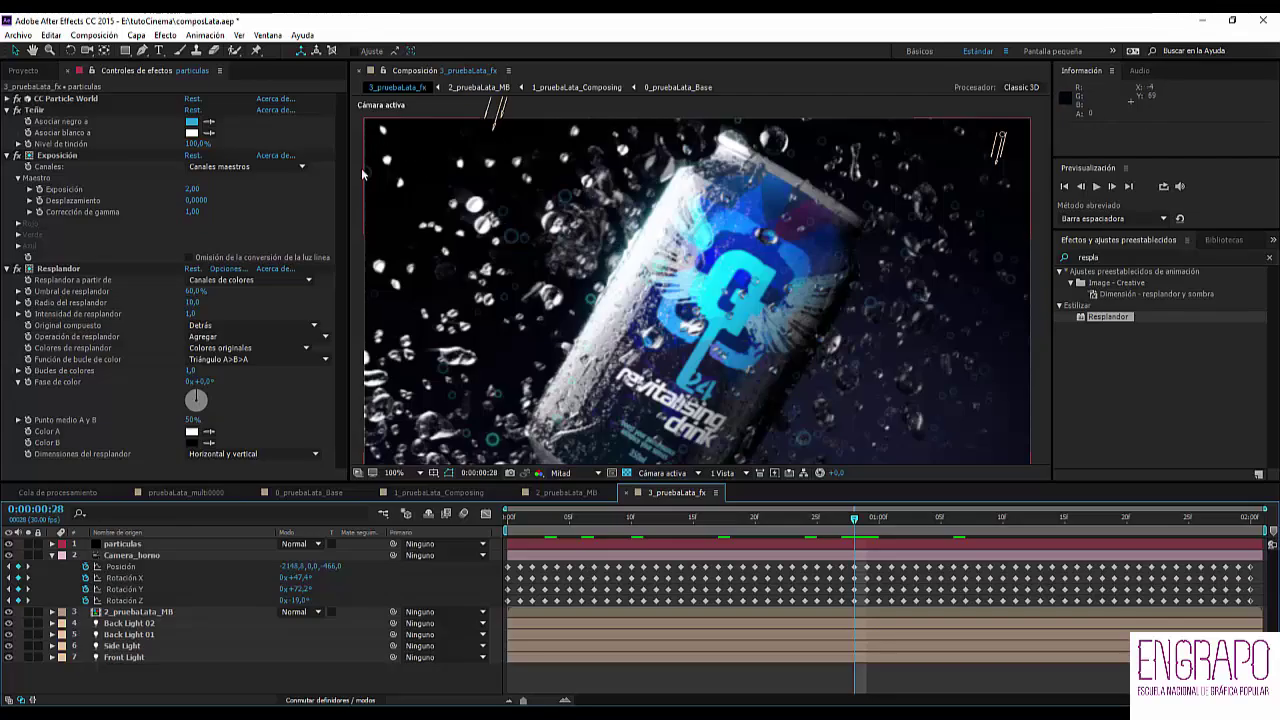
{"action": "scroll", "coordinate": [568, 290], "scroll_direction": "down", "scroll_amount": 1}
{"action": "scroll", "coordinate": [575, 296], "scroll_direction": "up", "scroll_amount": 1}
{"action": "scroll", "coordinate": [591, 310], "scroll_direction": "down", "scroll_amount": 2}
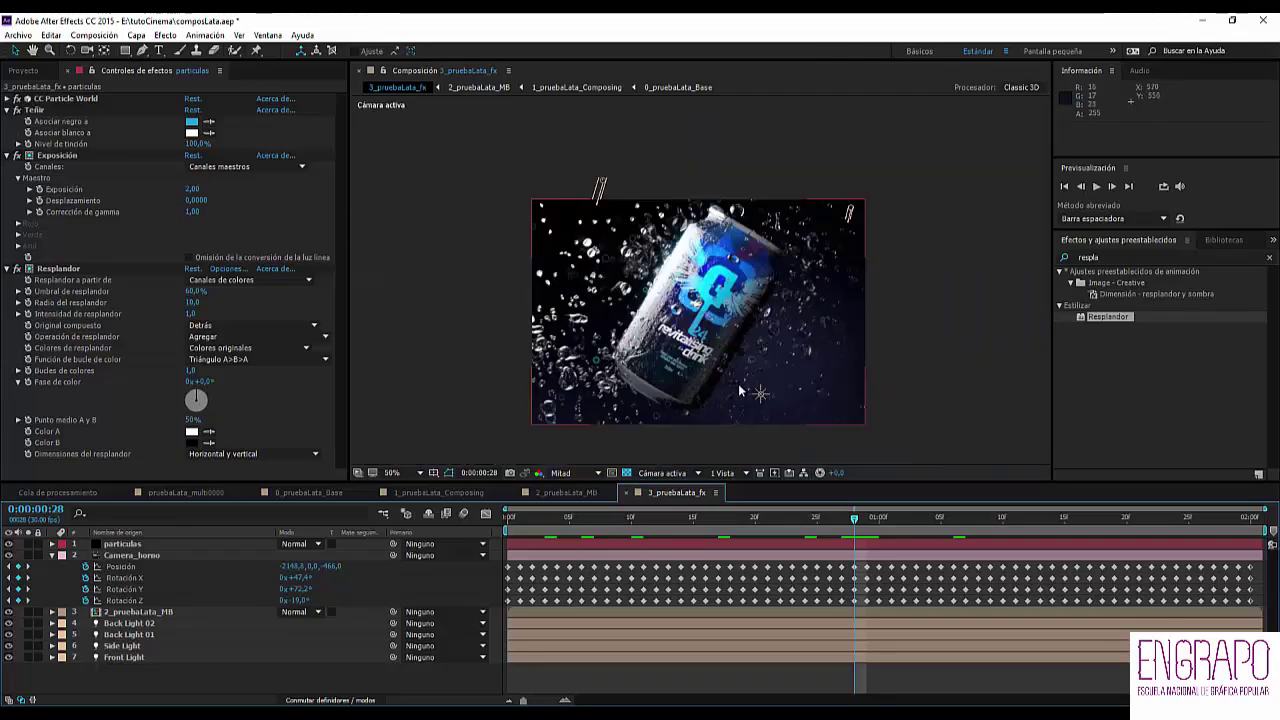
- Draw a second closed mask on the particulas layer around the bubbles on the can's dark right side, extending past the frame edge
{"action": "left_click", "coordinate": [170, 543]}
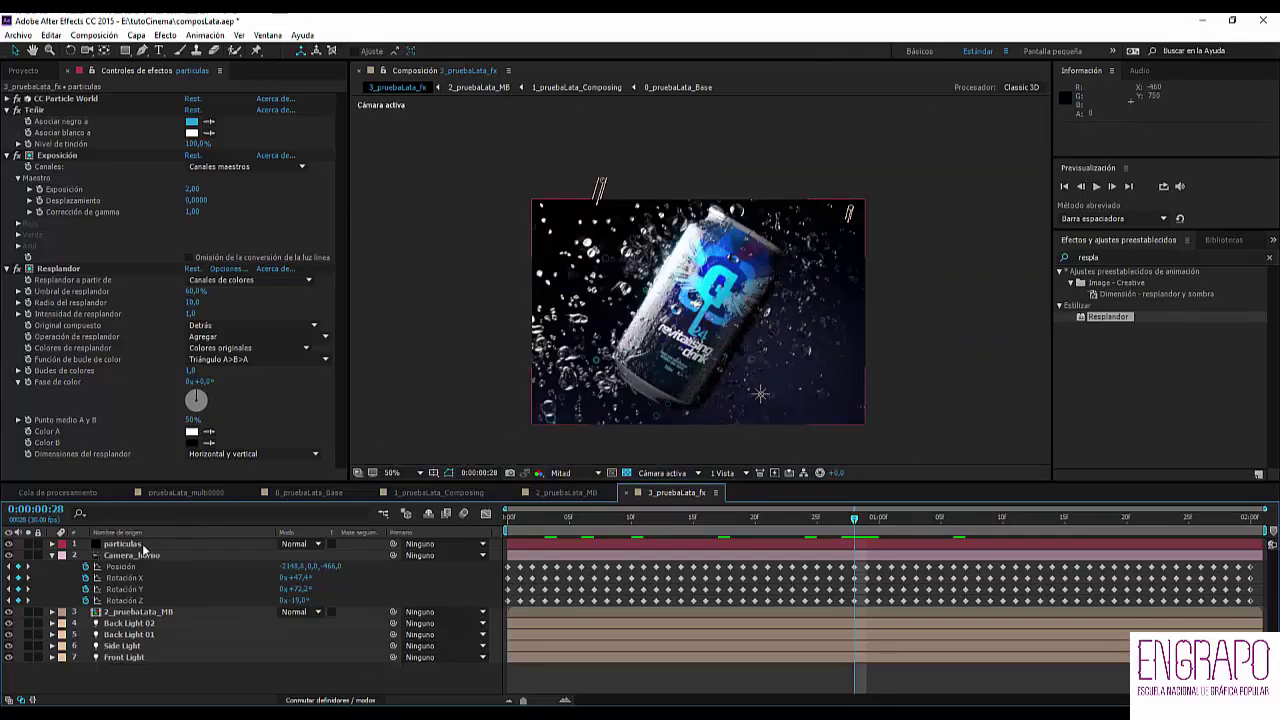
{"action": "left_click", "coordinate": [142, 50]}
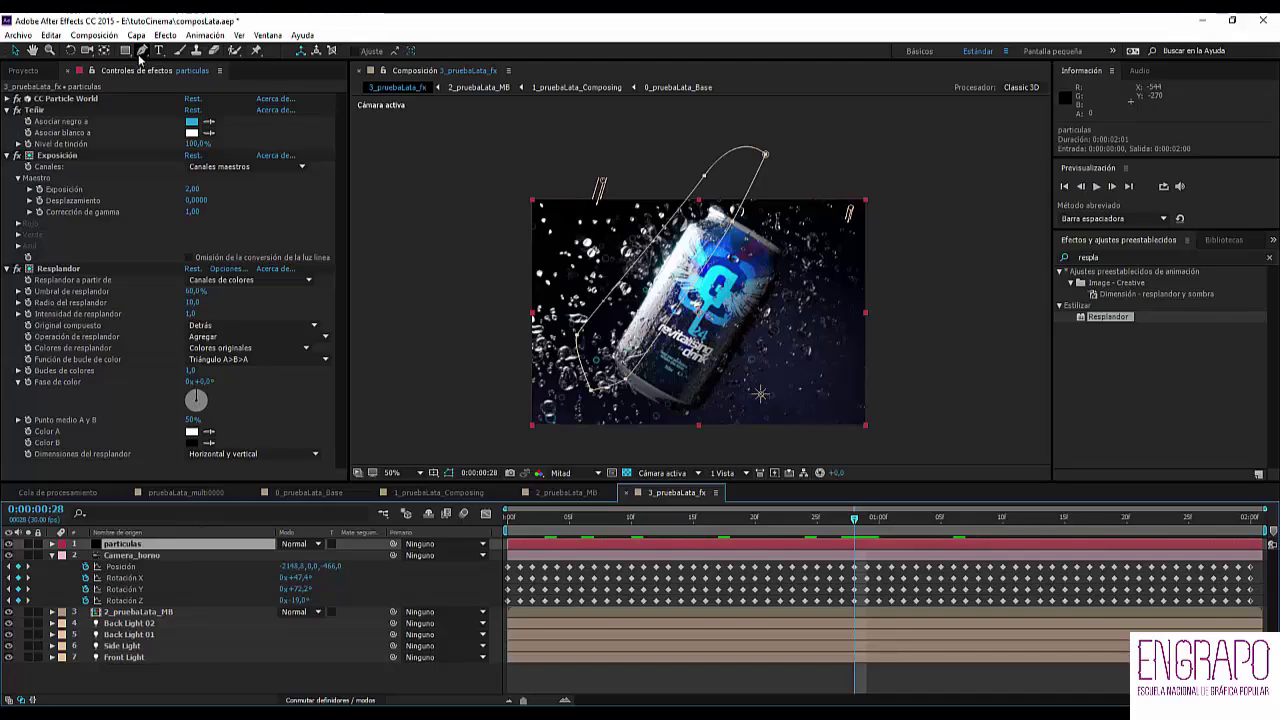
{"action": "left_click", "coordinate": [845, 173]}
{"action": "left_click", "coordinate": [685, 430]}
{"action": "left_click", "coordinate": [849, 450]}
{"action": "left_click", "coordinate": [899, 450]}
{"action": "left_click", "coordinate": [913, 183]}
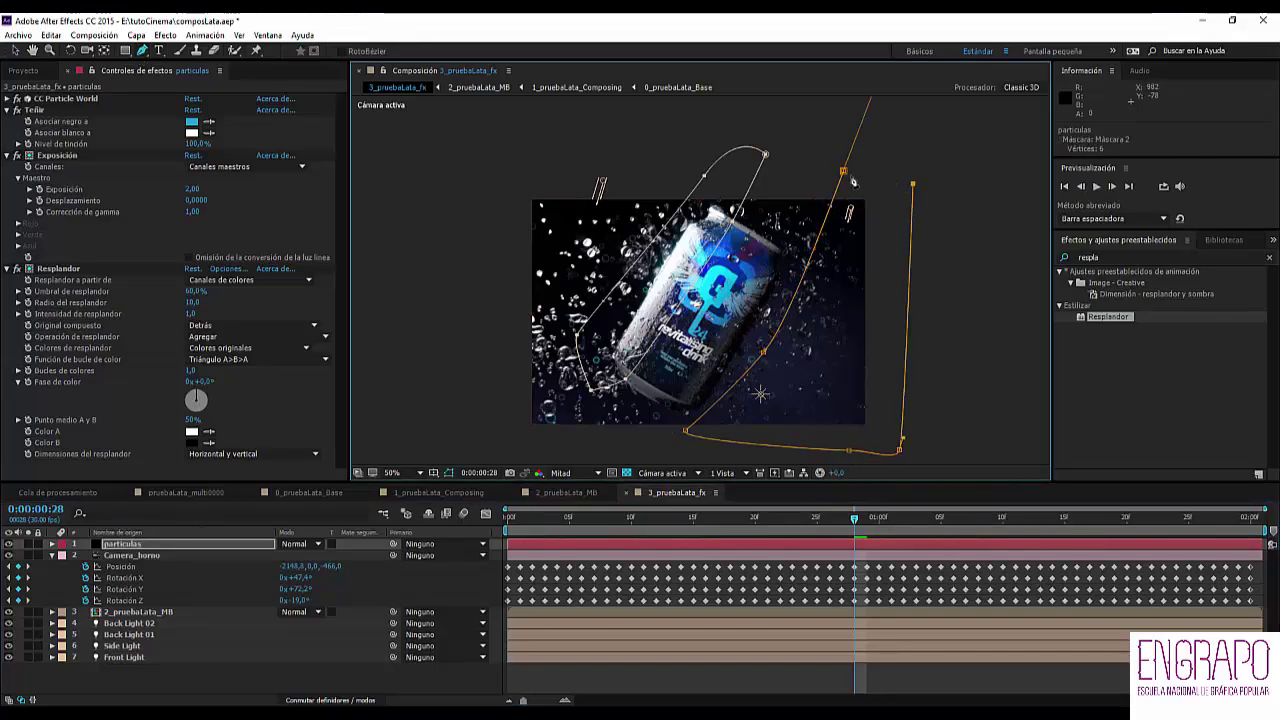
{"action": "left_click", "coordinate": [843, 171]}
- Find the color-correction Exposición effect and apply a second instance of it to the particulas layer
{"action": "left_click", "coordinate": [130, 543]}
{"action": "left_click_drag", "start_coordinate": [1104, 257], "coordinate": [1036, 257]}
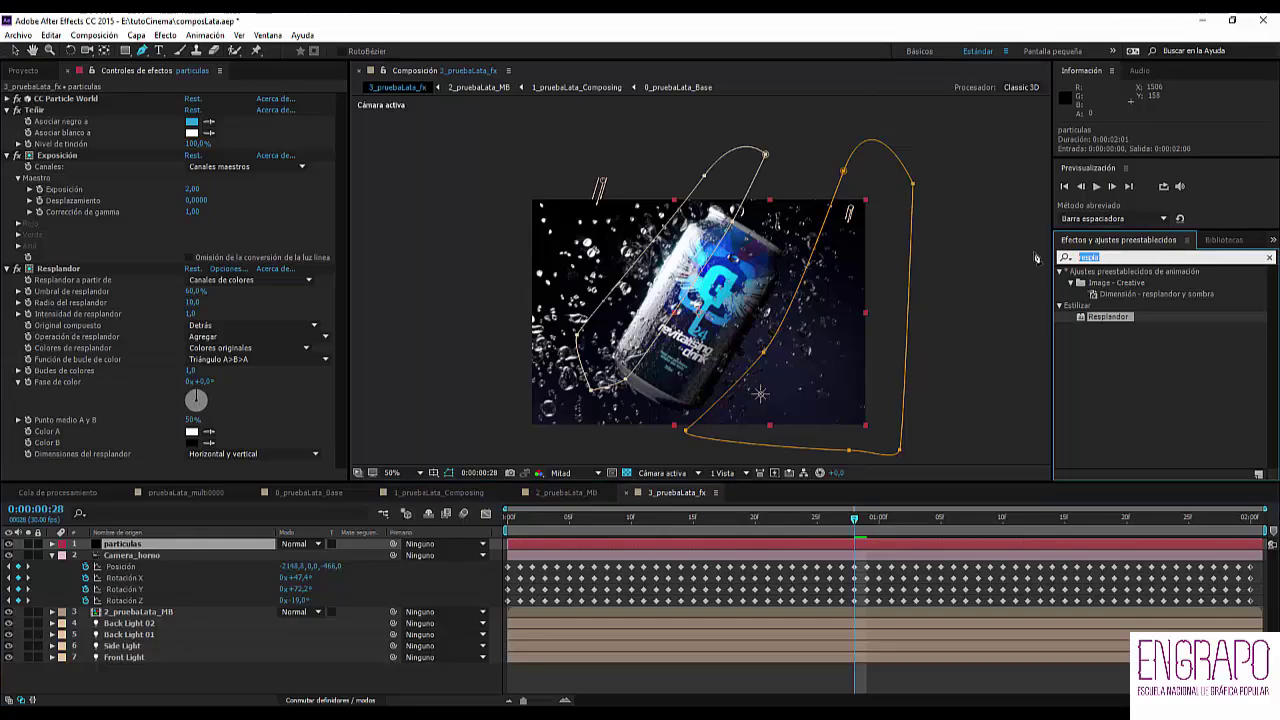
{"action": "type", "text": "expos"}
{"action": "double_click", "coordinate": [1107, 396]}
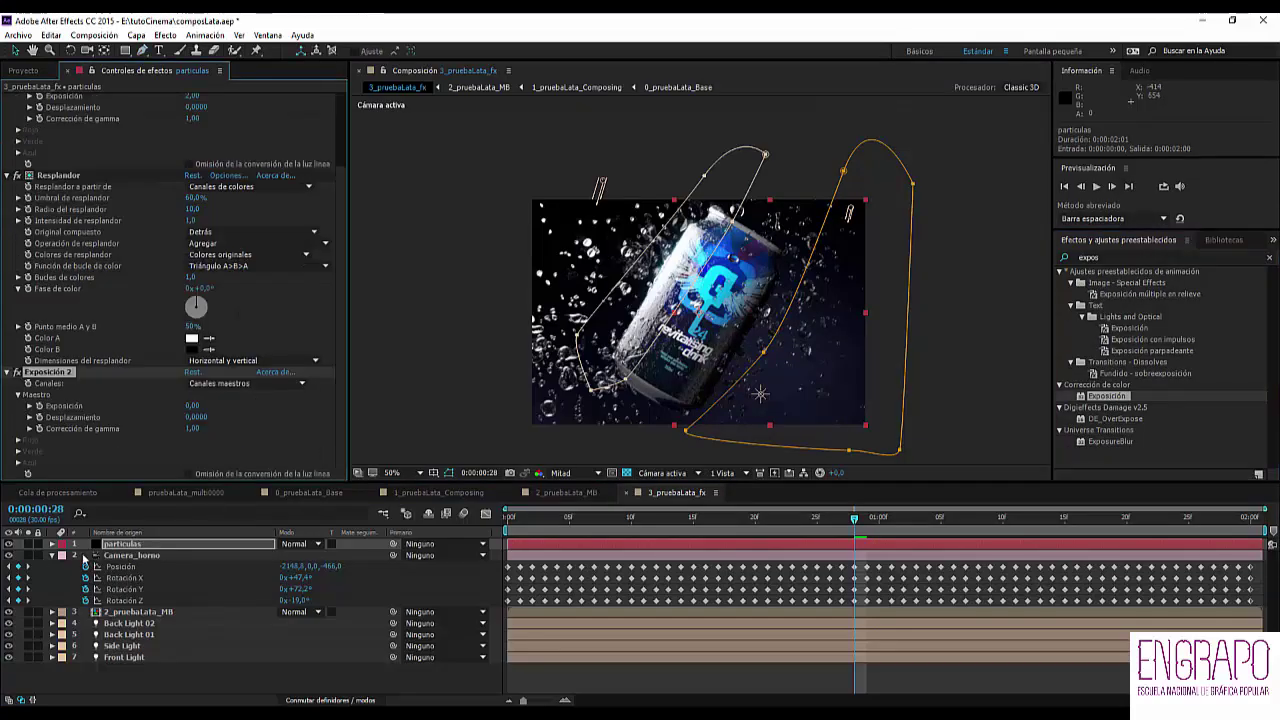
- Add a mask reference to the Exposición 2 effect's compositing options and set it to Máscara 2
{"action": "left_click", "coordinate": [52, 543]}
{"action": "scroll", "coordinate": [120, 611], "scroll_direction": "down", "scroll_amount": 5}
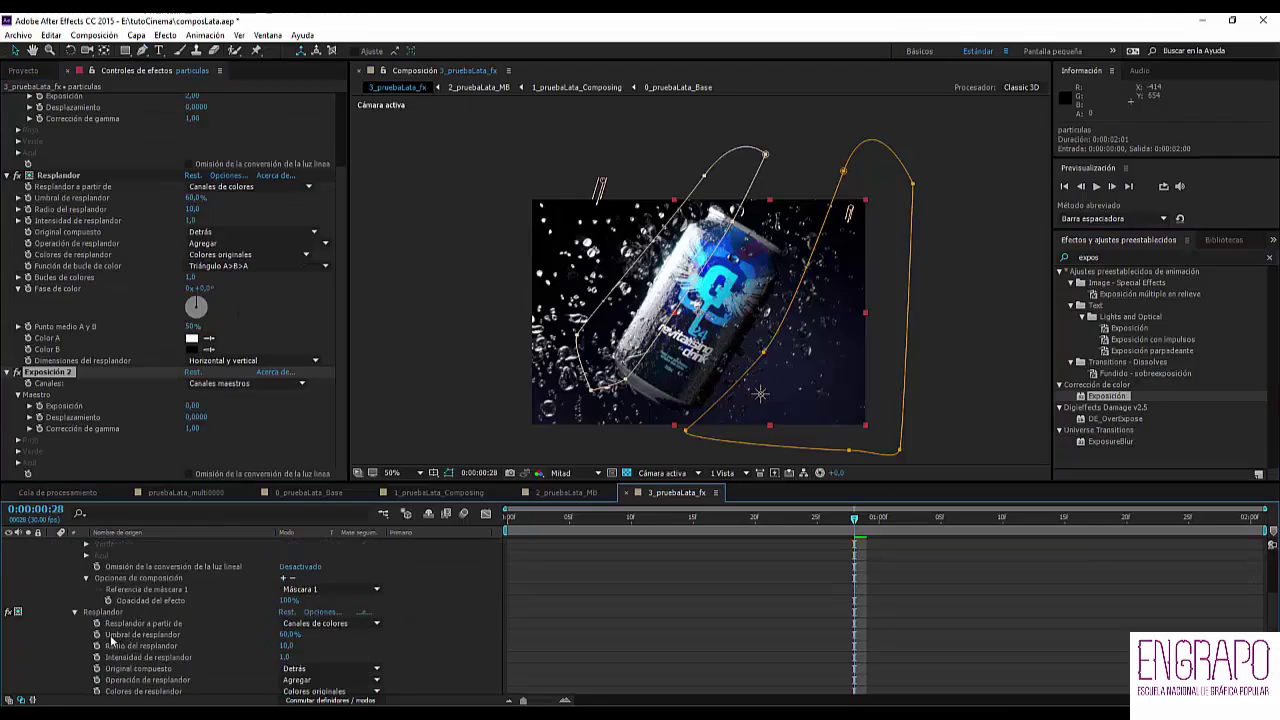
{"action": "scroll", "coordinate": [181, 651], "scroll_direction": "down", "scroll_amount": 4}
{"action": "left_click", "coordinate": [75, 646]}
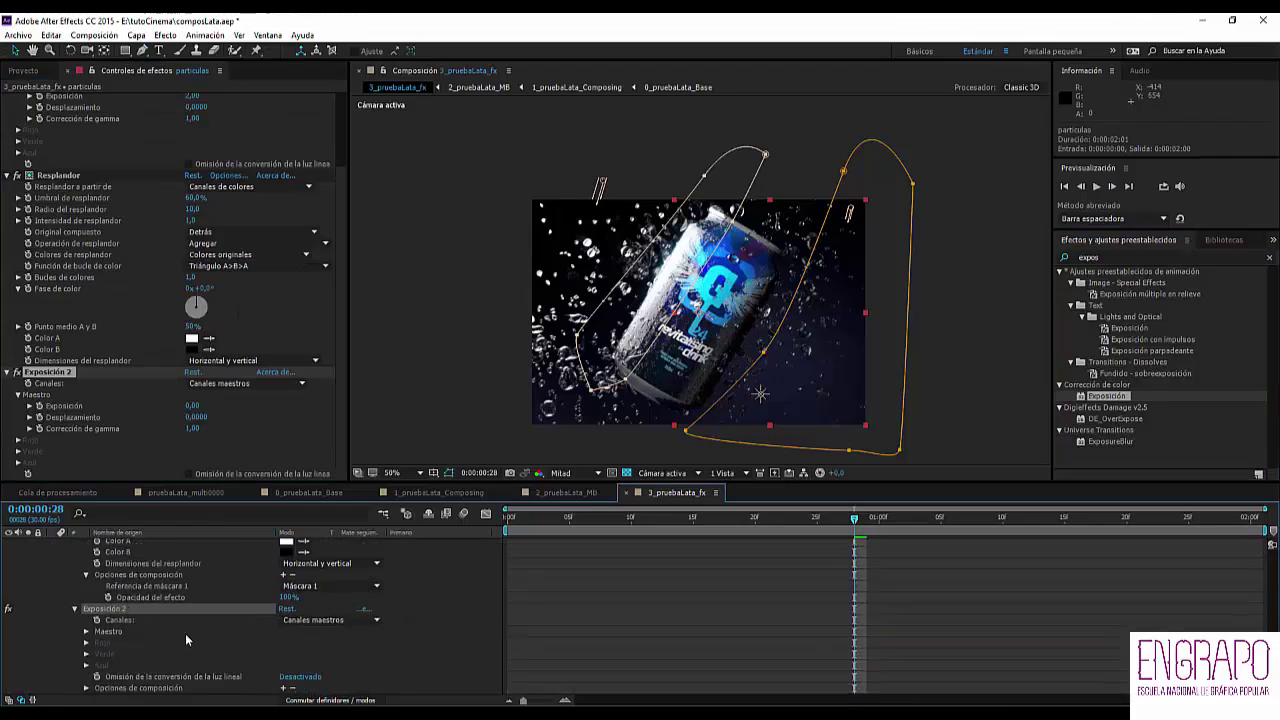
{"action": "scroll", "coordinate": [159, 640], "scroll_direction": "down", "scroll_amount": 5}
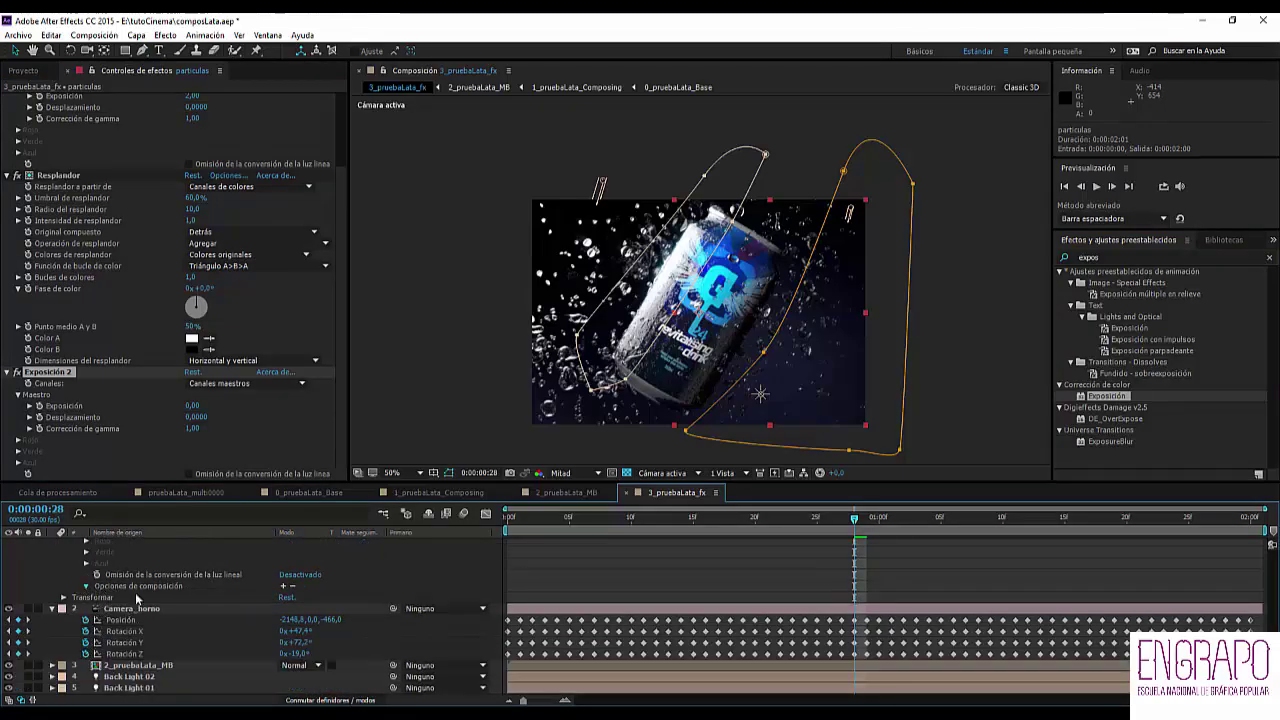
{"action": "left_click", "coordinate": [86, 586]}
{"action": "scroll", "coordinate": [263, 609], "scroll_direction": "up", "scroll_amount": 3}
{"action": "left_click", "coordinate": [300, 634]}
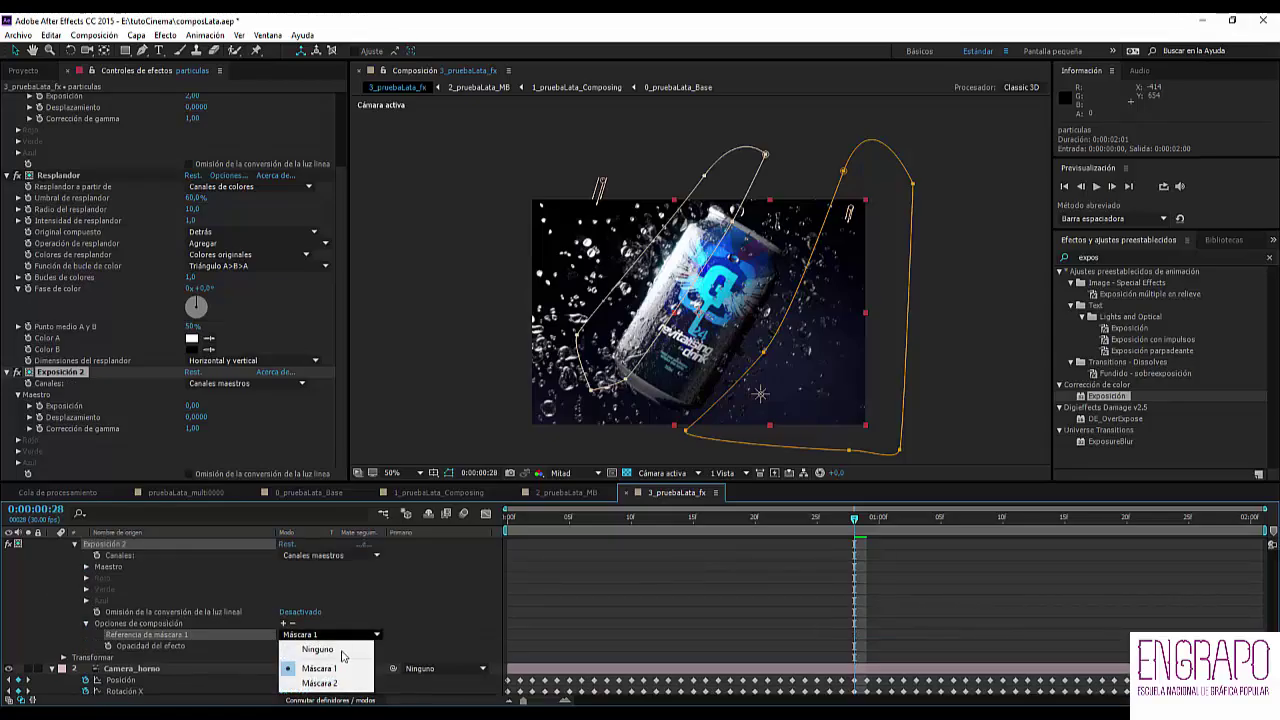
{"action": "left_click", "coordinate": [305, 683]}
- Lower the Exposición 2 effect's exposure to -1.07 to darken the bubbles inside the second mask
{"action": "scroll", "coordinate": [200, 620], "scroll_direction": "up", "scroll_amount": 5}
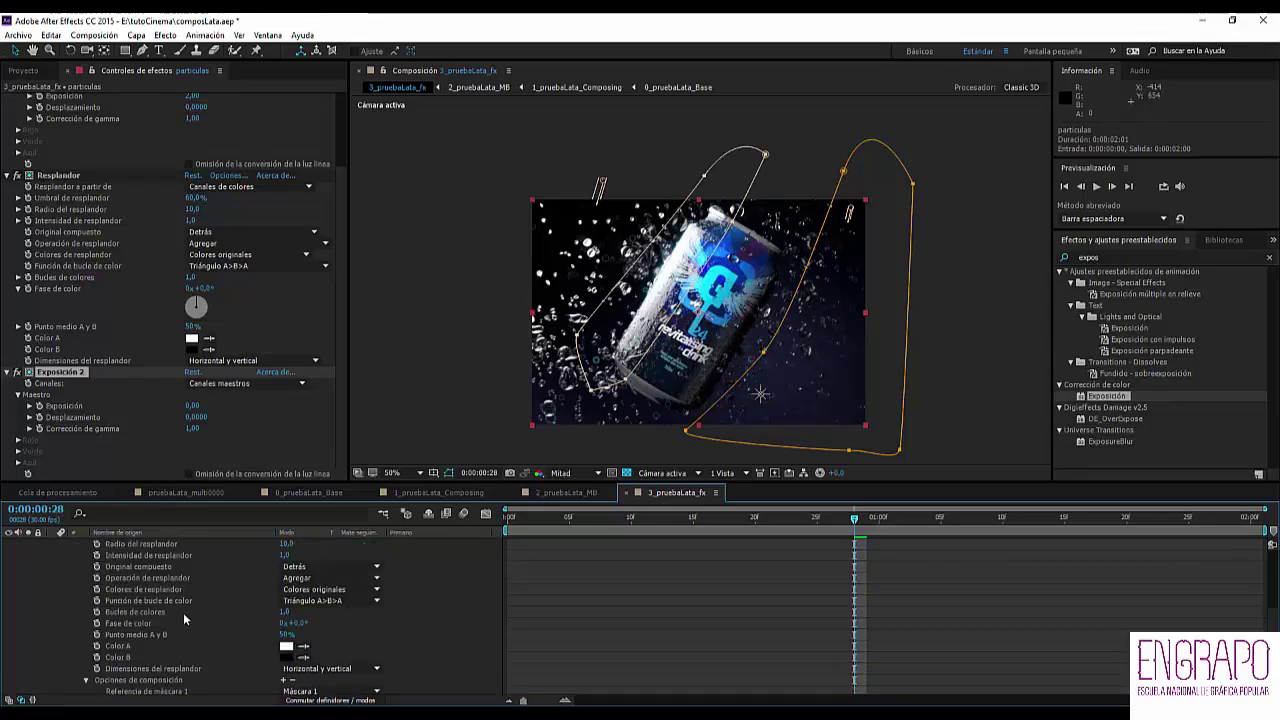
{"action": "scroll", "coordinate": [820, 414], "scroll_direction": "up", "scroll_amount": 2}
{"action": "left_click_drag", "start_coordinate": [190, 406], "coordinate": [120, 406]}
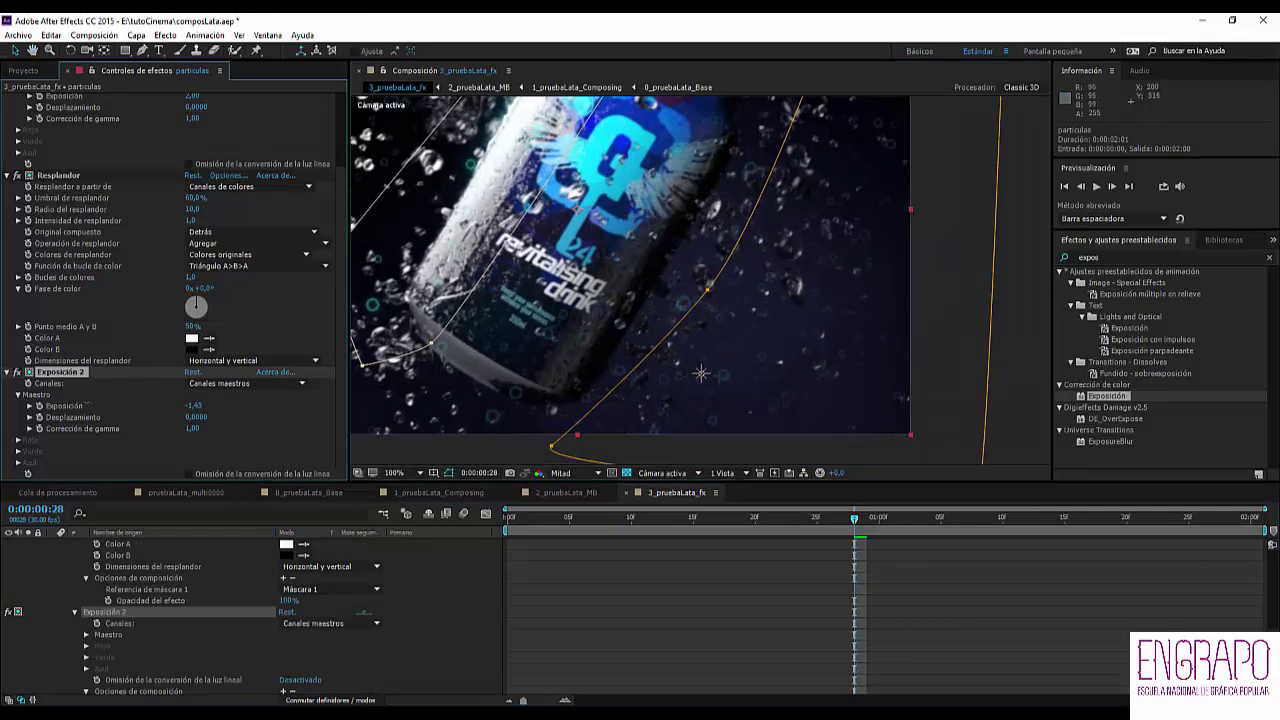
{"action": "key", "text": "ctrl+z"}
{"action": "scroll", "coordinate": [585, 341], "scroll_direction": "down", "scroll_amount": 1}
{"action": "scroll", "coordinate": [797, 442], "scroll_direction": "up", "scroll_amount": 1}
{"action": "scroll", "coordinate": [797, 442], "scroll_direction": "down", "scroll_amount": 1}
{"action": "left_click", "coordinate": [797, 442]}
{"action": "left_click", "coordinate": [60, 372]}
- Set Máscara 2's feather to 83 pixels and check the softened darkening around the can
{"action": "scroll", "coordinate": [99, 633], "scroll_direction": "up", "scroll_amount": 8}
{"action": "left_click", "coordinate": [75, 623]}
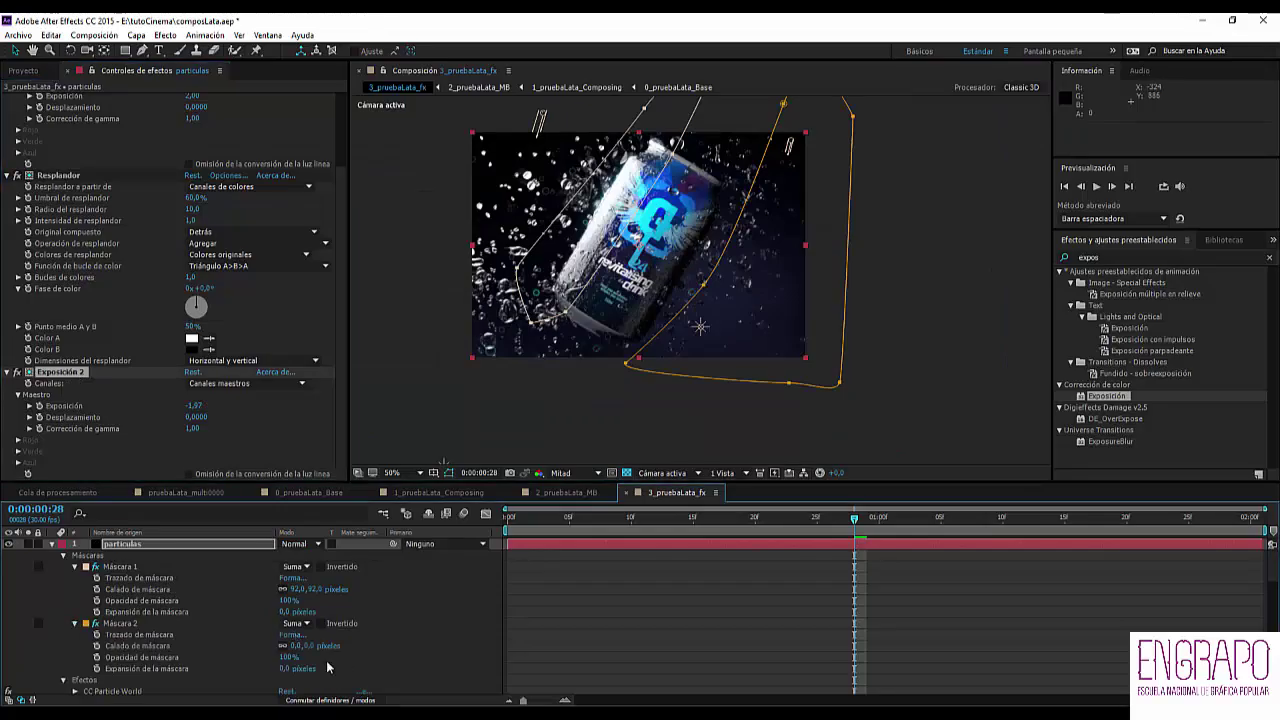
{"action": "left_click", "coordinate": [326, 646]}
{"action": "scroll", "coordinate": [942, 320], "scroll_direction": "up", "scroll_amount": 1}
{"action": "scroll", "coordinate": [942, 320], "scroll_direction": "down", "scroll_amount": 1}
{"action": "left_click", "coordinate": [942, 320]}
{"action": "scroll", "coordinate": [580, 240], "scroll_direction": "up", "scroll_amount": 1}
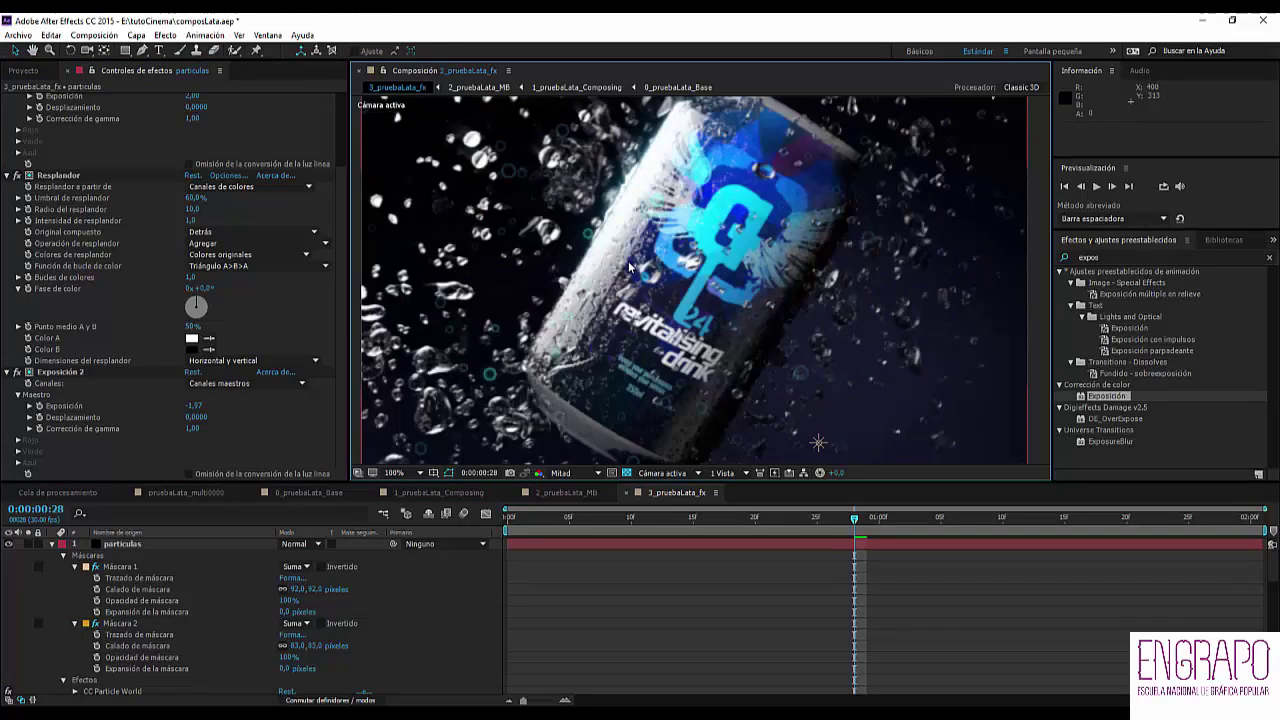
{"action": "scroll", "coordinate": [578, 268], "scroll_direction": "down", "scroll_amount": 1}
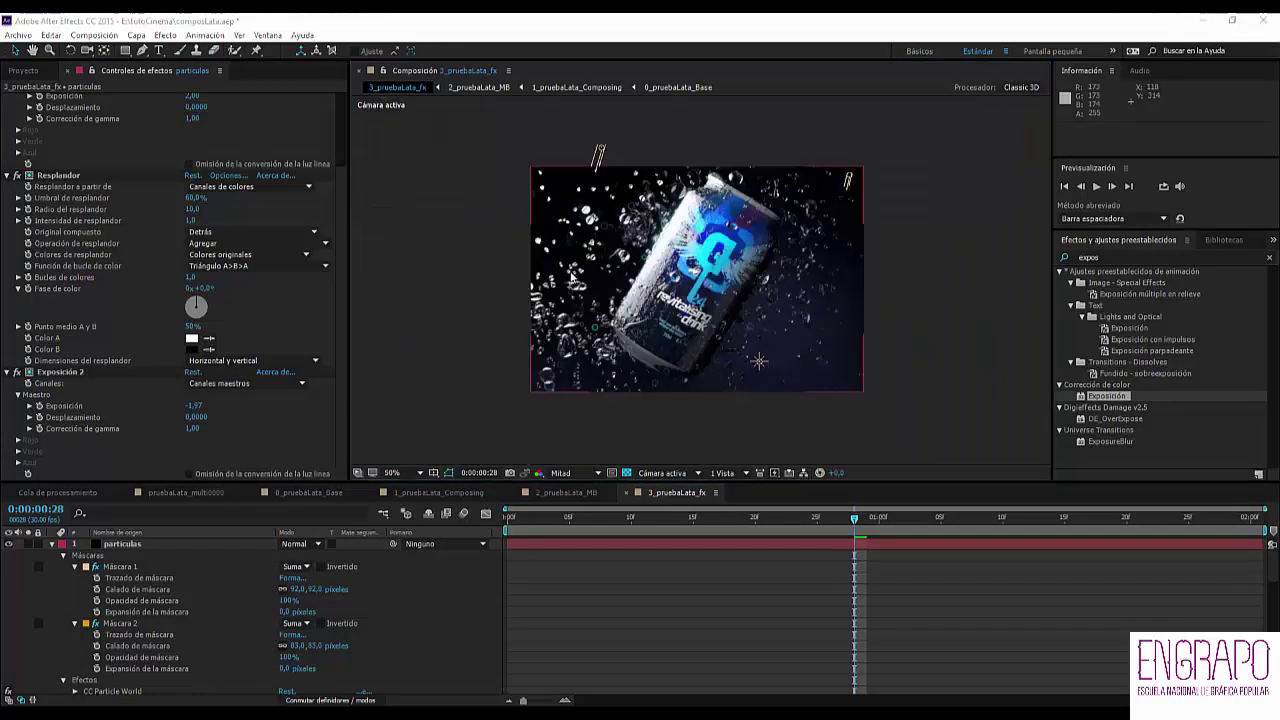
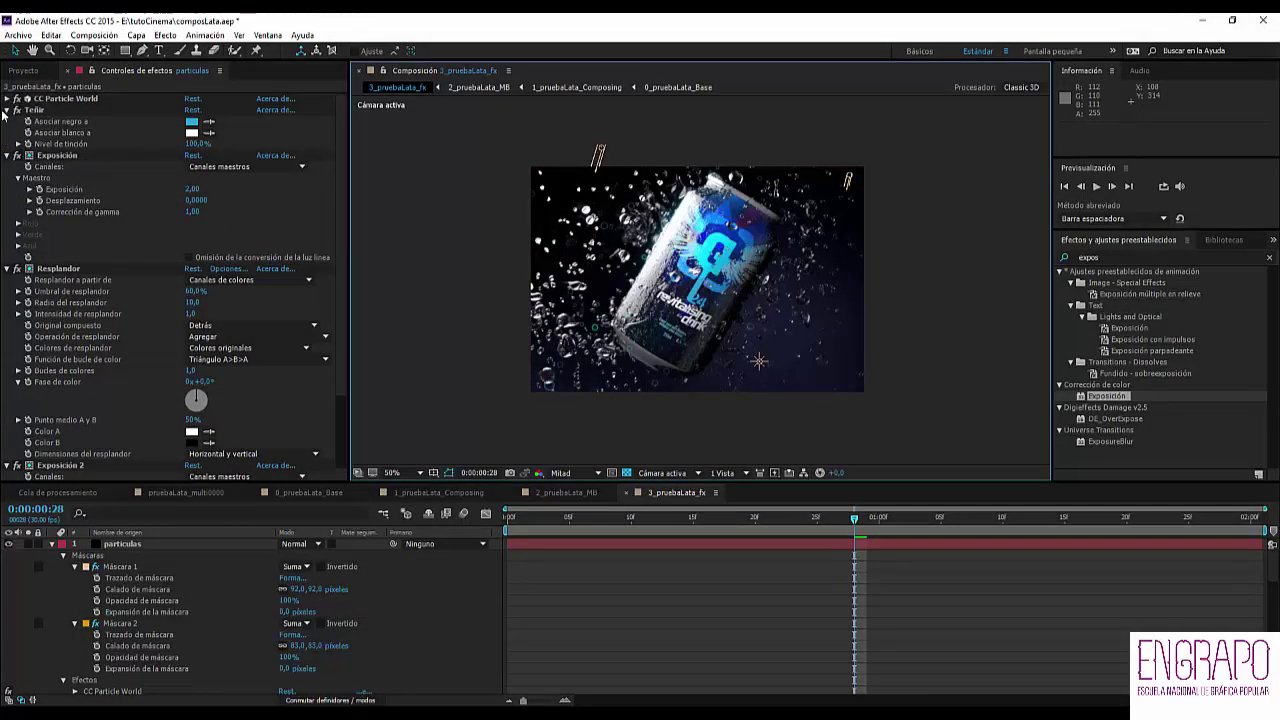
- Import the pruebaLata_depth_depth0000.psd render into the project as a Photoshop sequence
{"action": "left_click", "coordinate": [6, 111]}
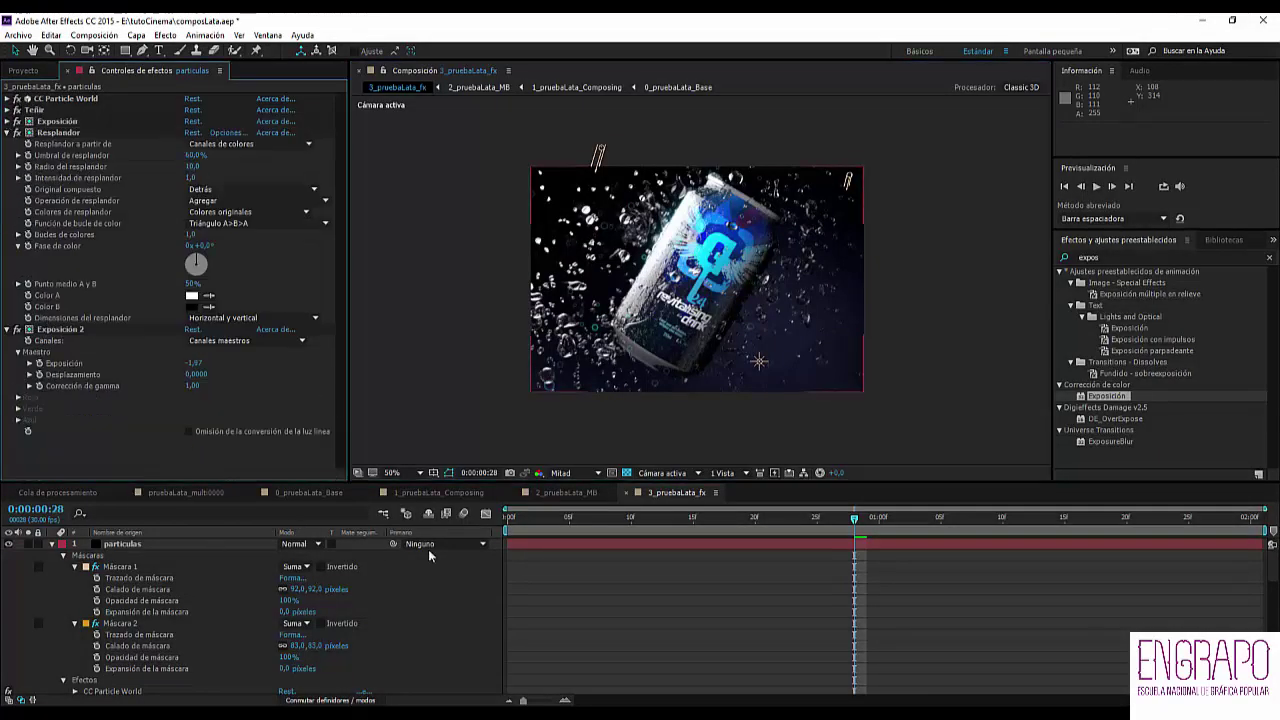
{"action": "left_click", "coordinate": [30, 71]}
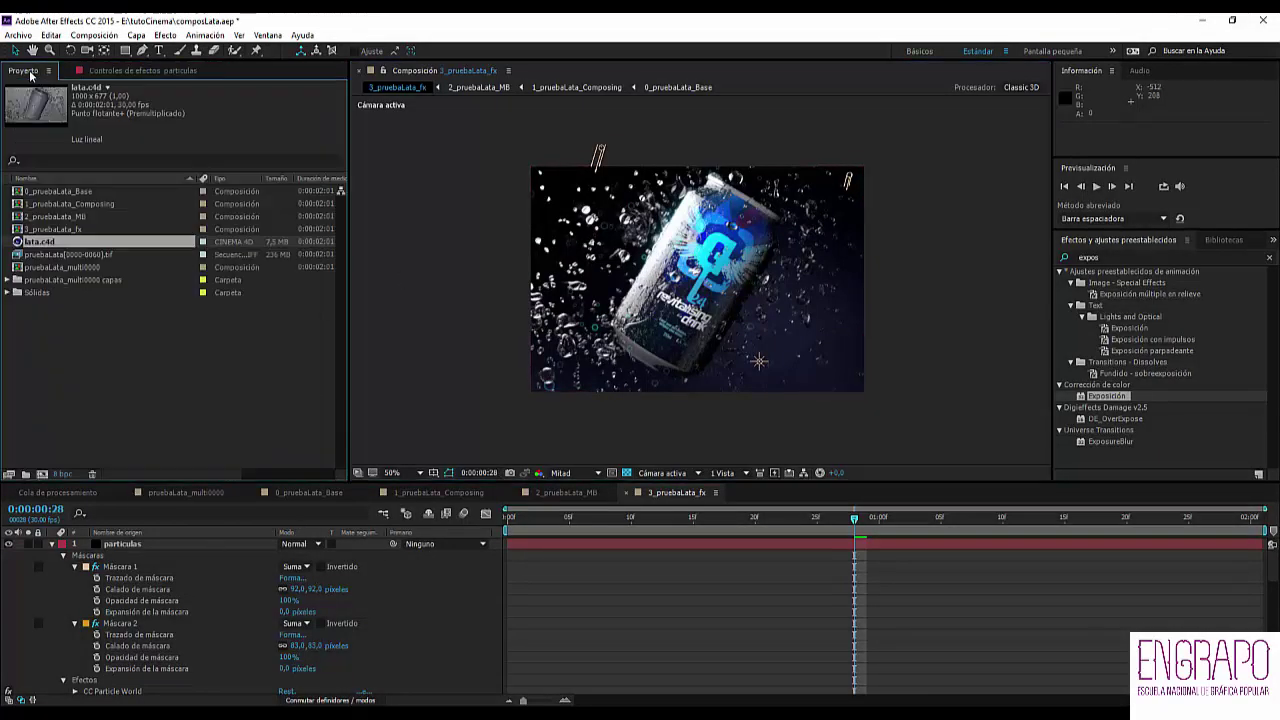
{"action": "double_click", "coordinate": [91, 306]}
{"action": "double_click", "coordinate": [262, 131]}
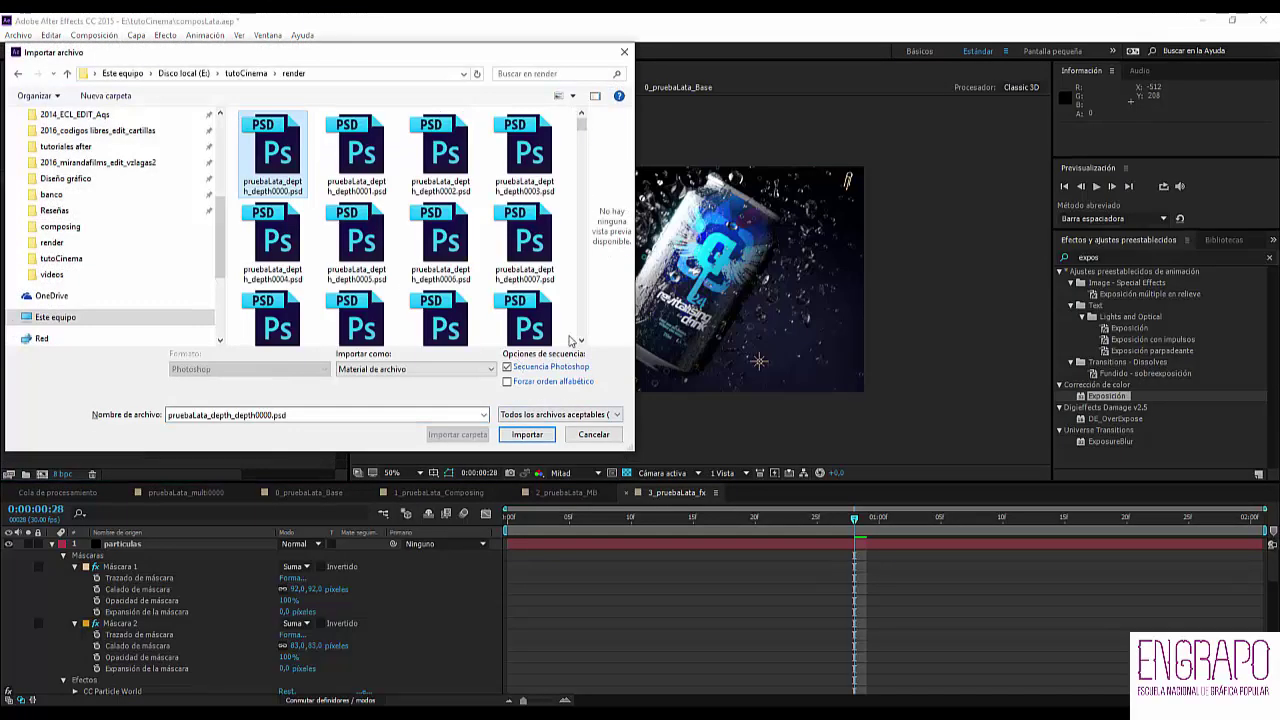
{"action": "left_click", "coordinate": [535, 434]}
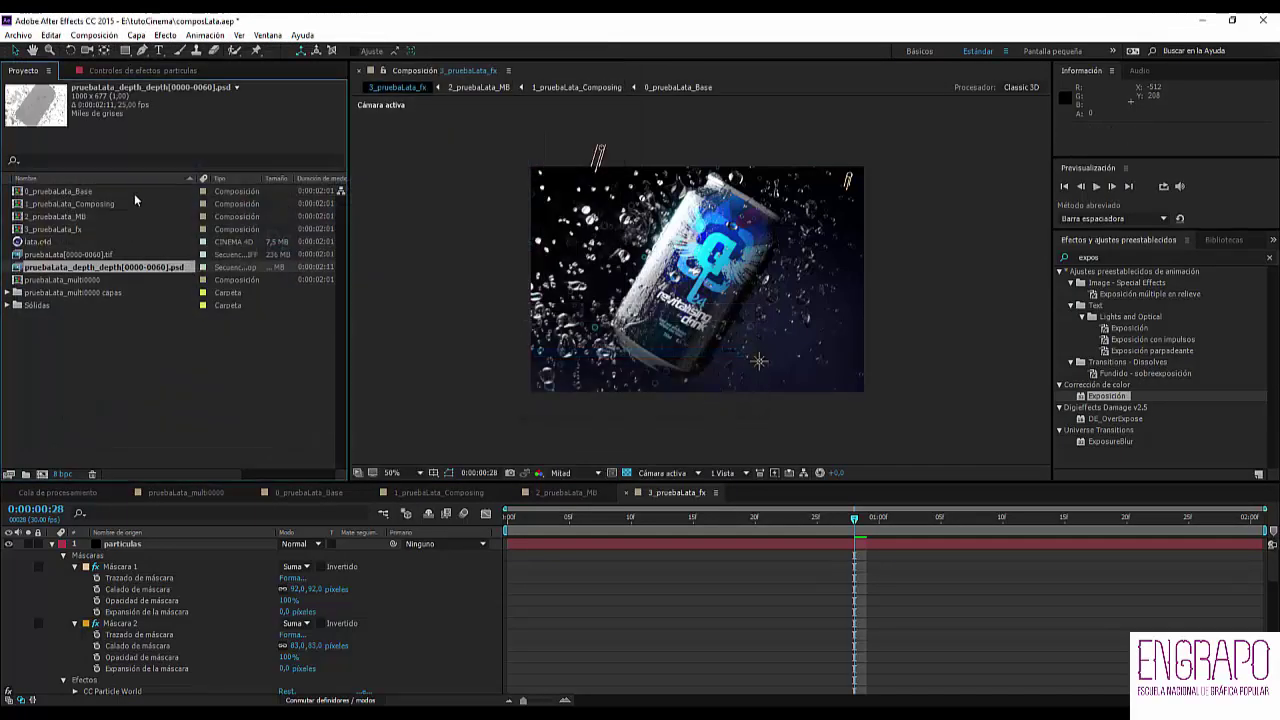
- Set the imported depth sequence's frame rate to 30 frames per second in its footage interpretation
{"action": "key", "text": "ctrl+alt+g"}
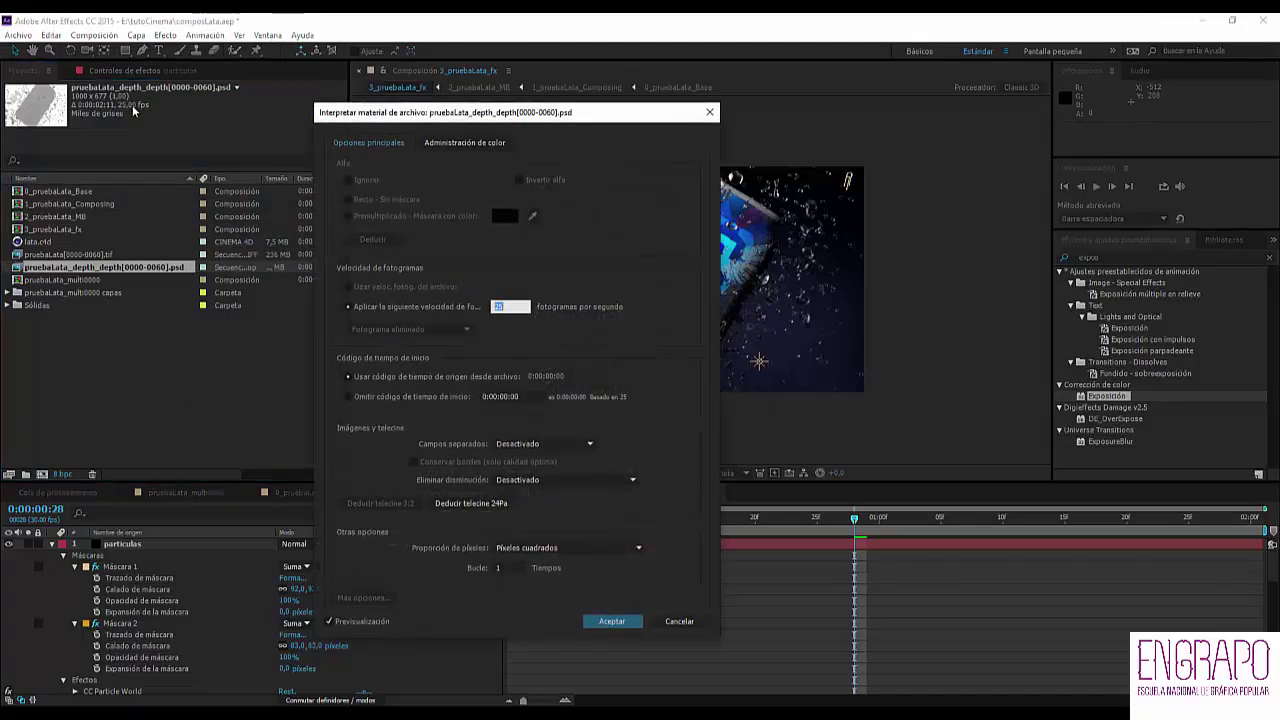
{"action": "type", "text": "30"}
{"action": "key", "text": "Return"}
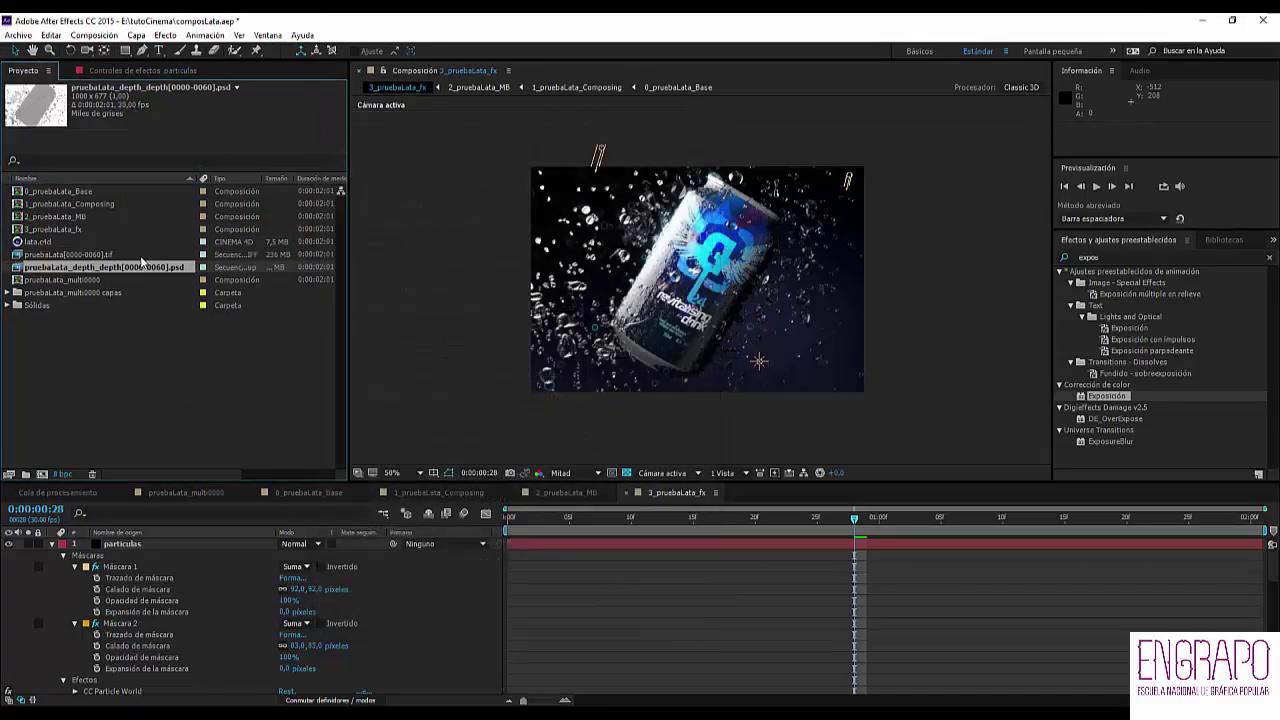
- Add the depth sequence to the 3_pruebaLata_fx composition above the particulas layer and collapse the particulas properties
{"action": "left_click_drag", "start_coordinate": [140, 302], "coordinate": [85, 540]}
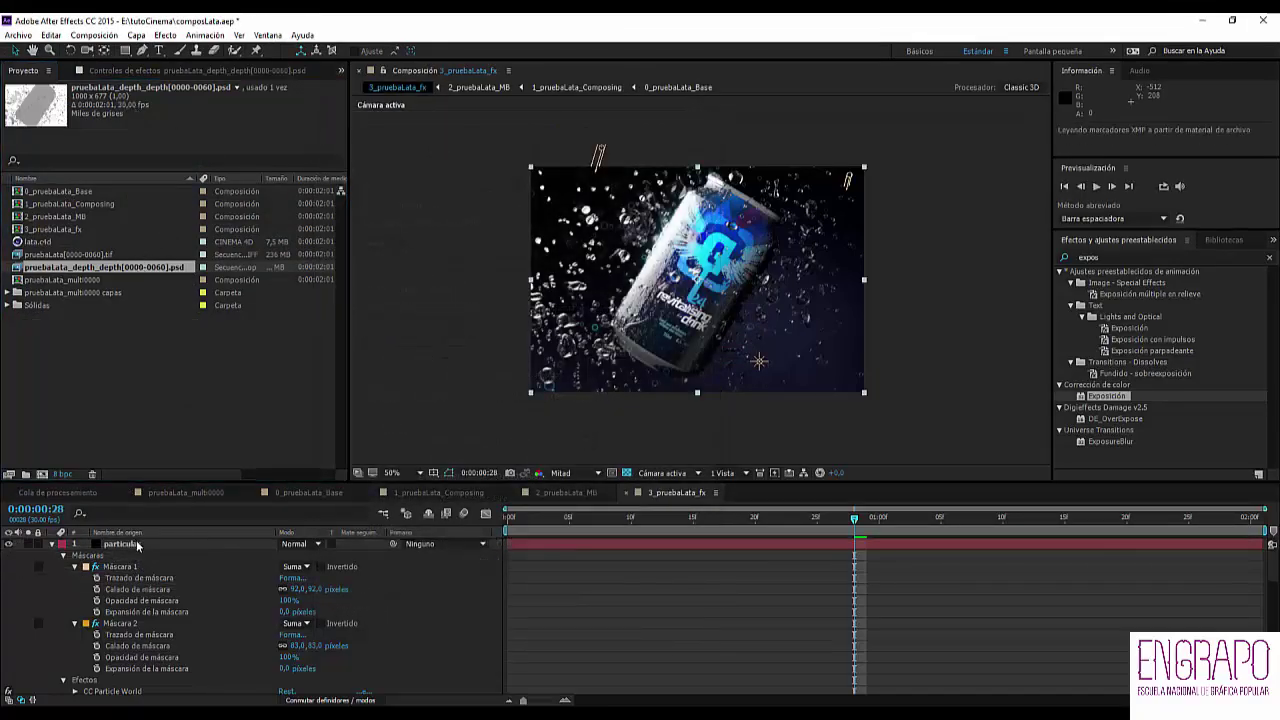
{"action": "left_click", "coordinate": [52, 555]}
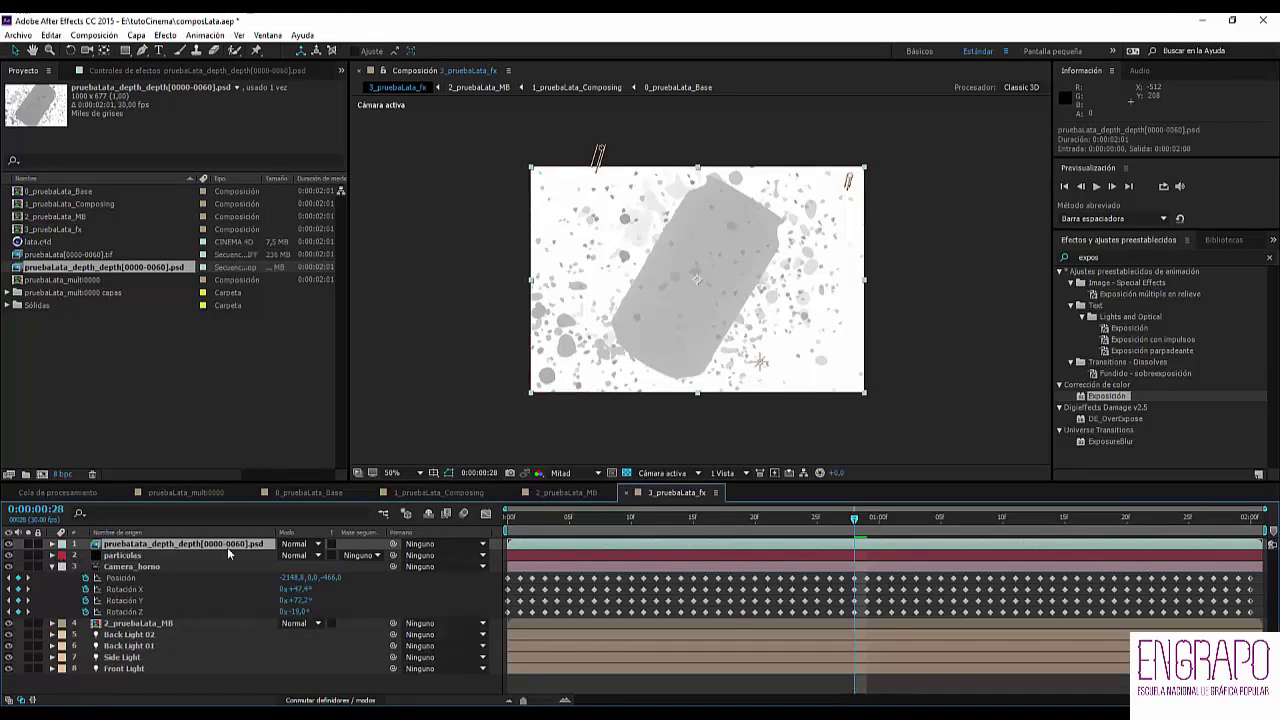
{"action": "scroll", "coordinate": [723, 297], "scroll_direction": "up", "scroll_amount": 1}
{"action": "scroll", "coordinate": [720, 297], "scroll_direction": "down", "scroll_amount": 1}
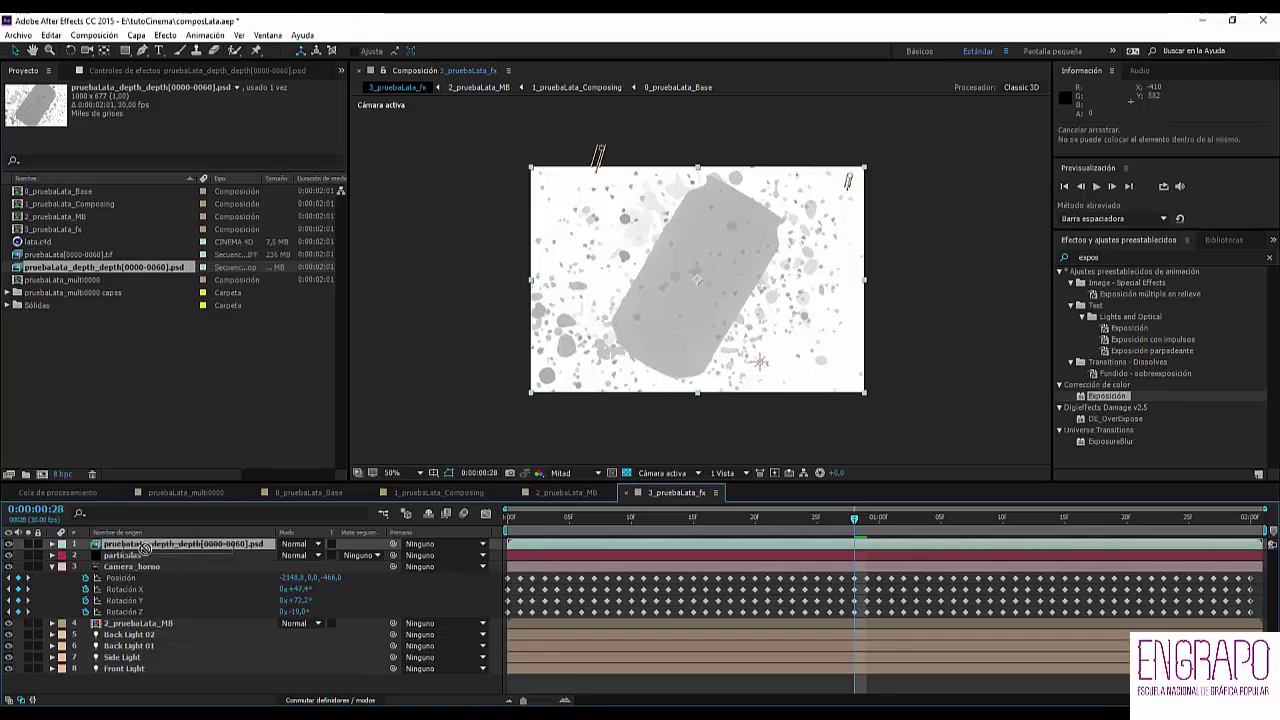
- Compare the image with and without the depth layer, leave that layer hidden, and collapse the camera's keyframed properties
{"action": "left_click", "coordinate": [9, 544]}
{"action": "left_click", "coordinate": [9, 544]}
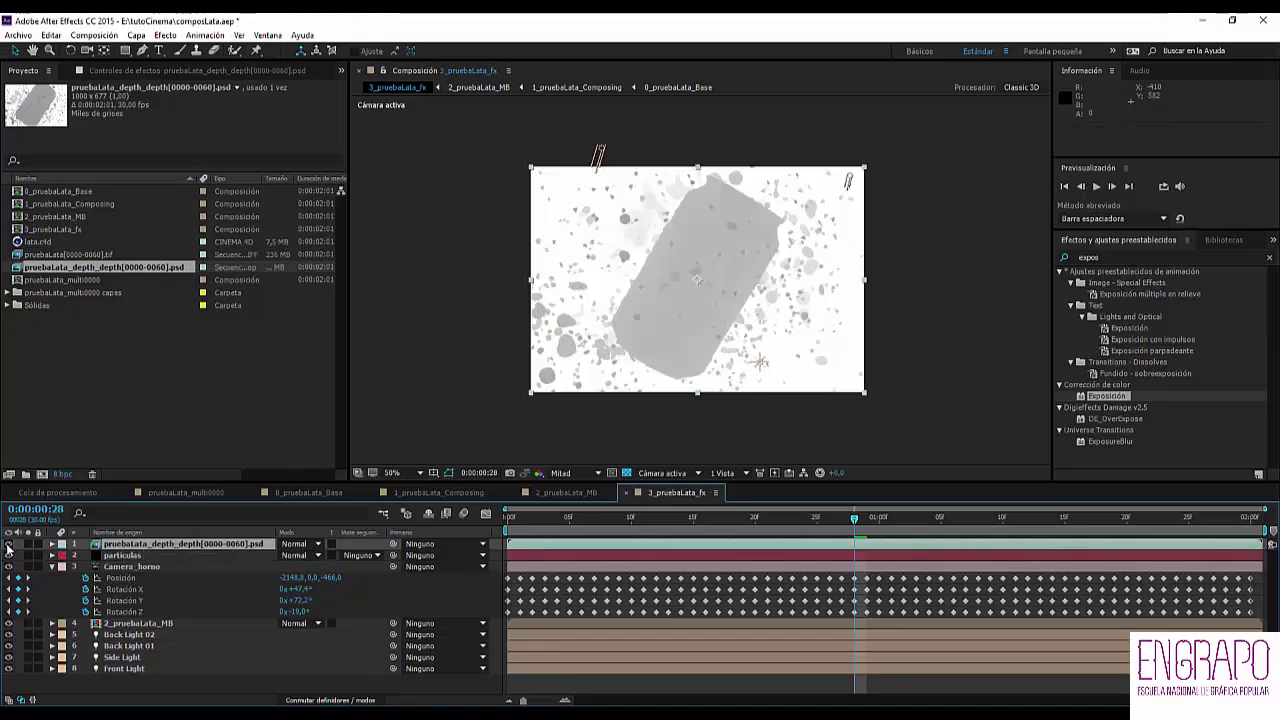
{"action": "left_click", "coordinate": [9, 544]}
{"action": "left_click", "coordinate": [9, 544]}
{"action": "left_click", "coordinate": [9, 544]}
{"action": "key", "text": "u"}
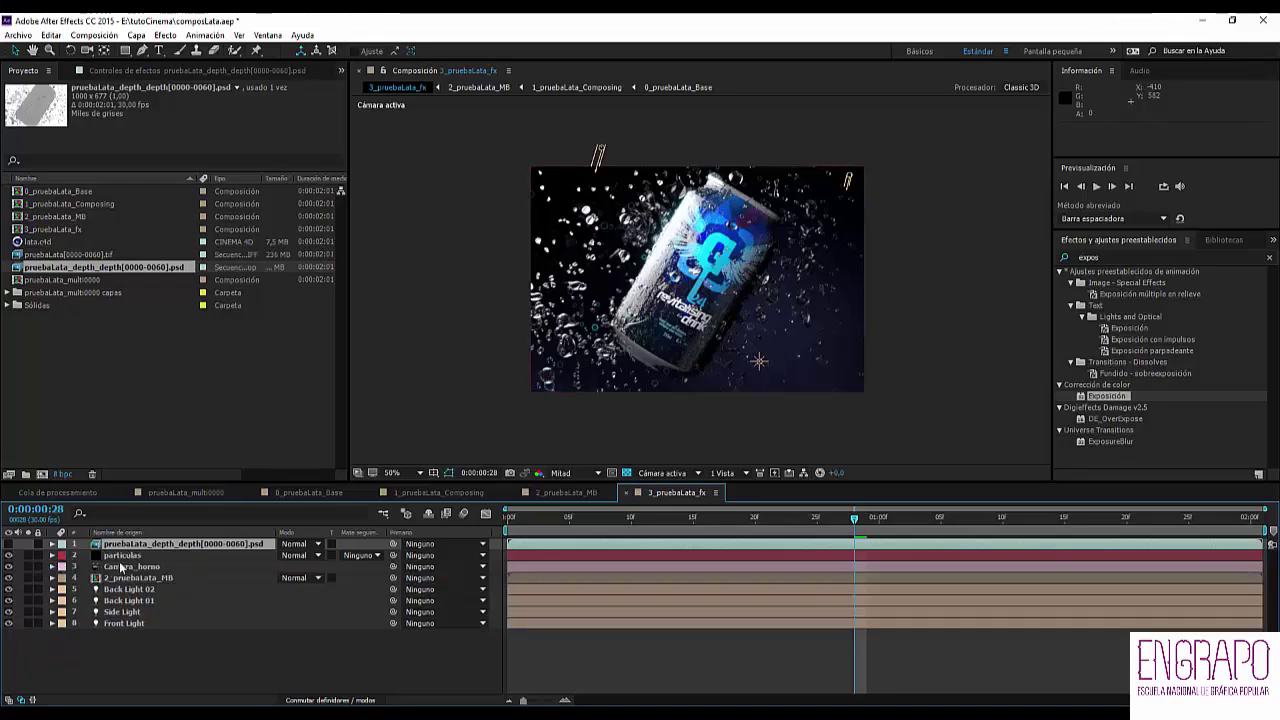
- Create a new adjustment layer in the composition and name it Profundidad
{"action": "right_click", "coordinate": [141, 635]}
{"action": "mouse_move", "coordinate": [180, 512]}
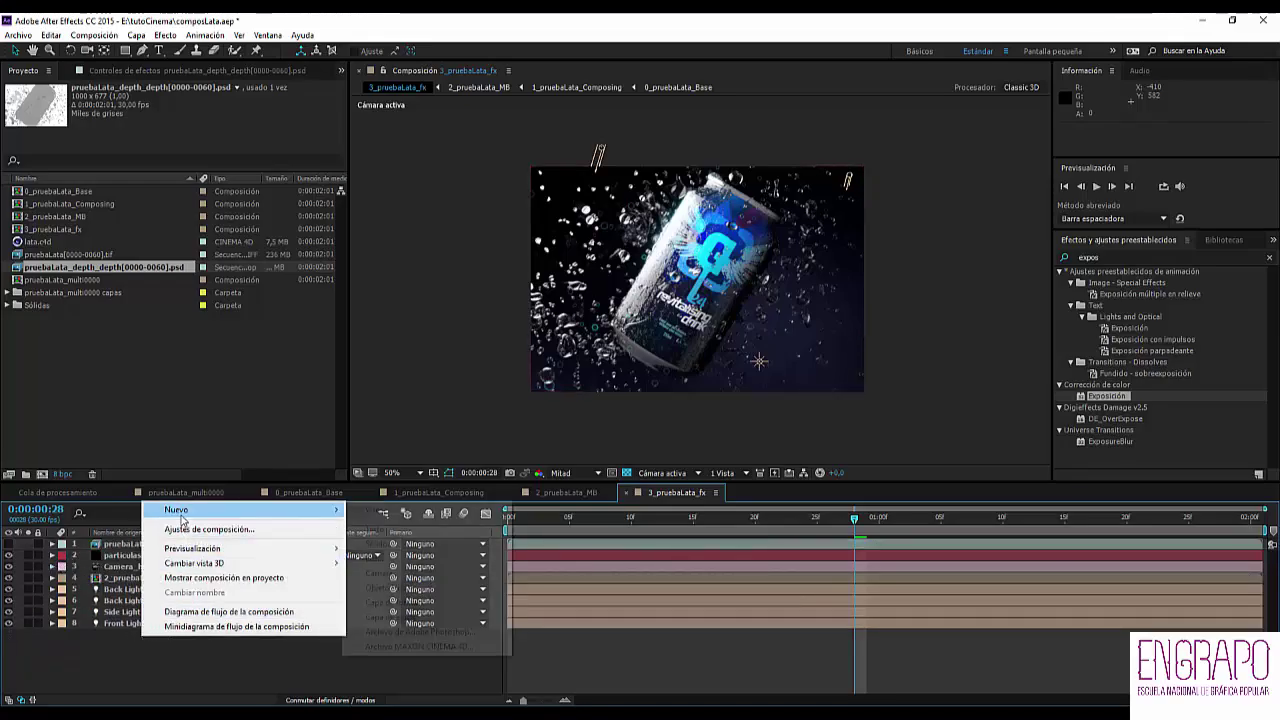
{"action": "left_click", "coordinate": [392, 616]}
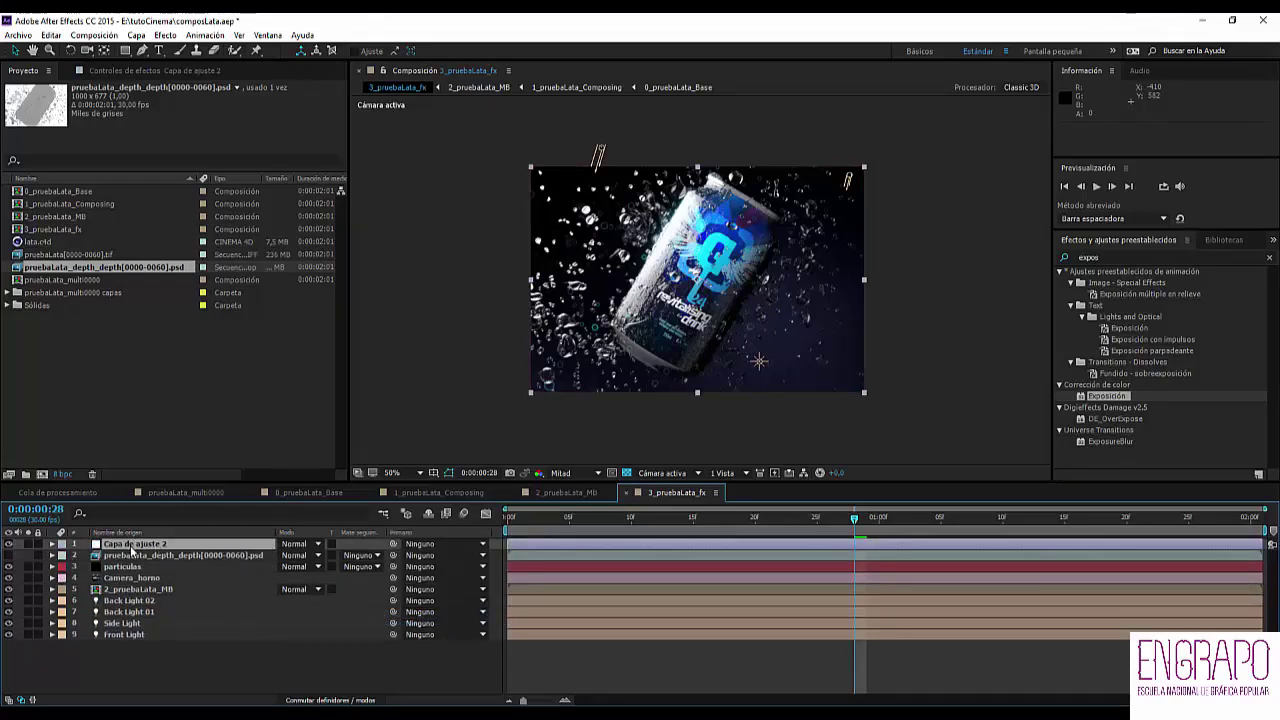
{"action": "key", "text": "Return"}
{"action": "type", "text": "Depth"}
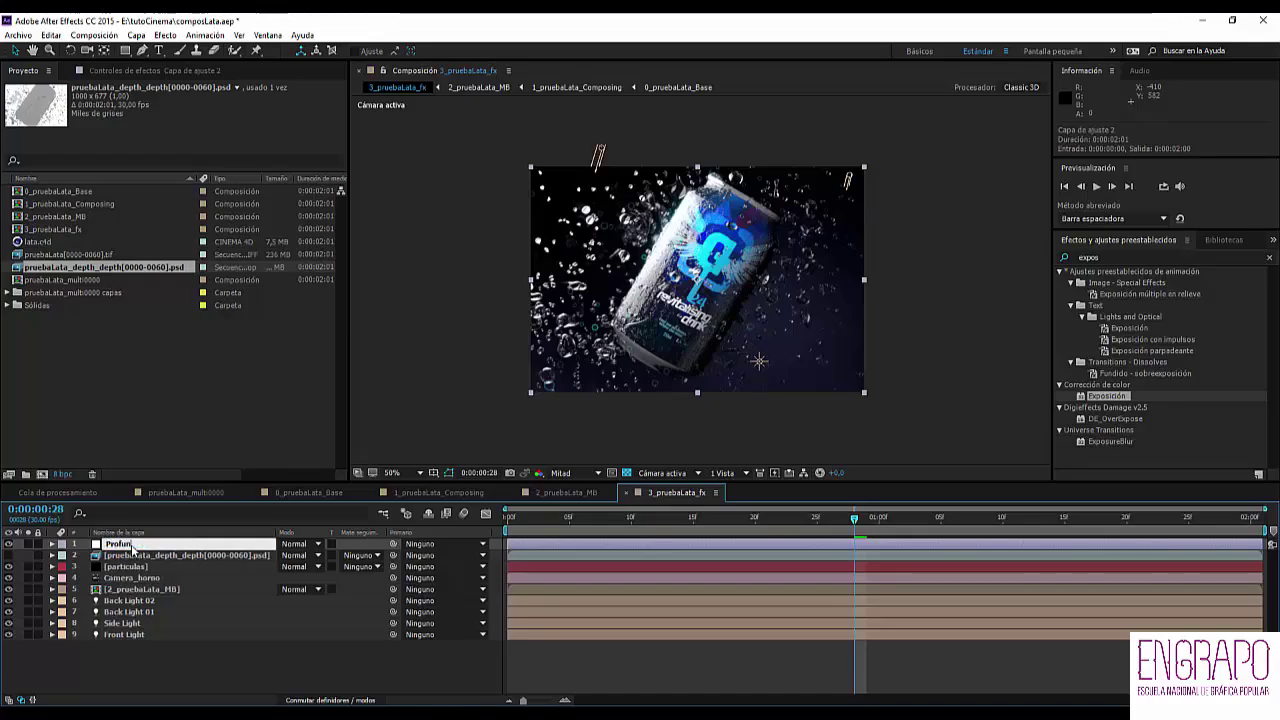
{"action": "type", "text": "idad"}
{"action": "key", "text": "Return"}
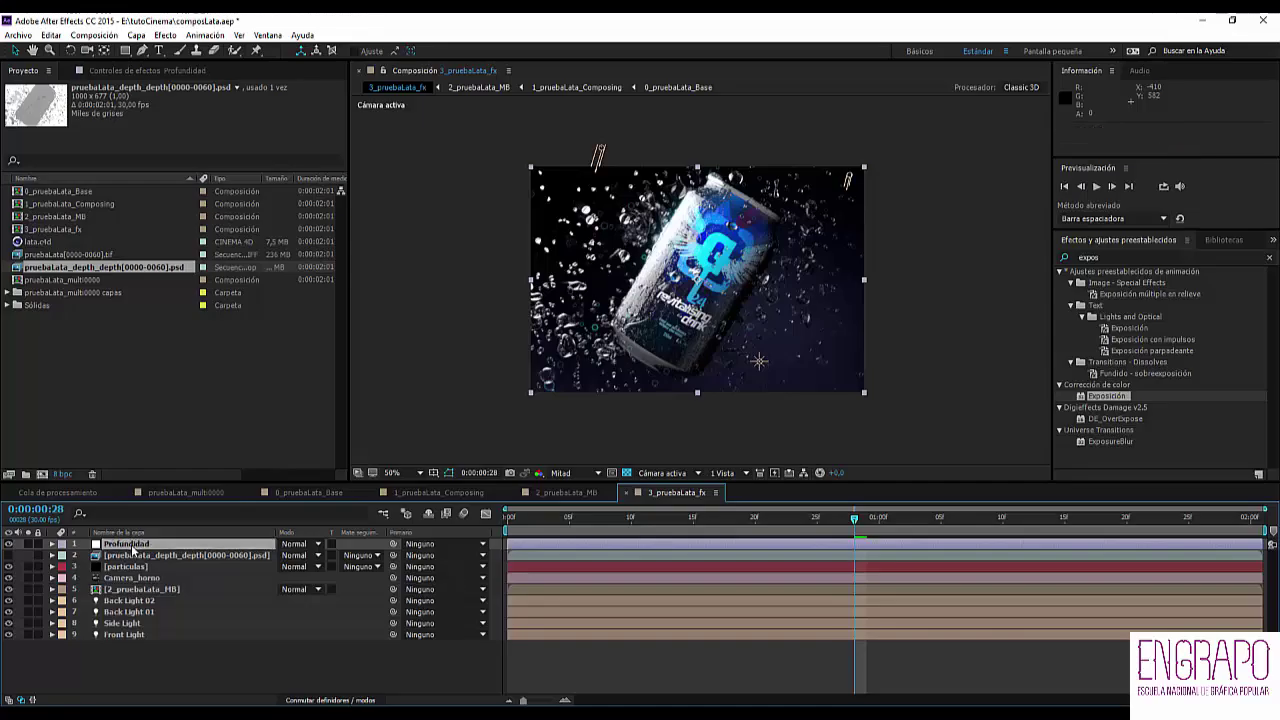
- Move the Profundidad layer below the depth sequence and apply the Desenfoque de lente de cámara effect to it
{"action": "left_click_drag", "start_coordinate": [132, 549], "coordinate": [138, 566]}
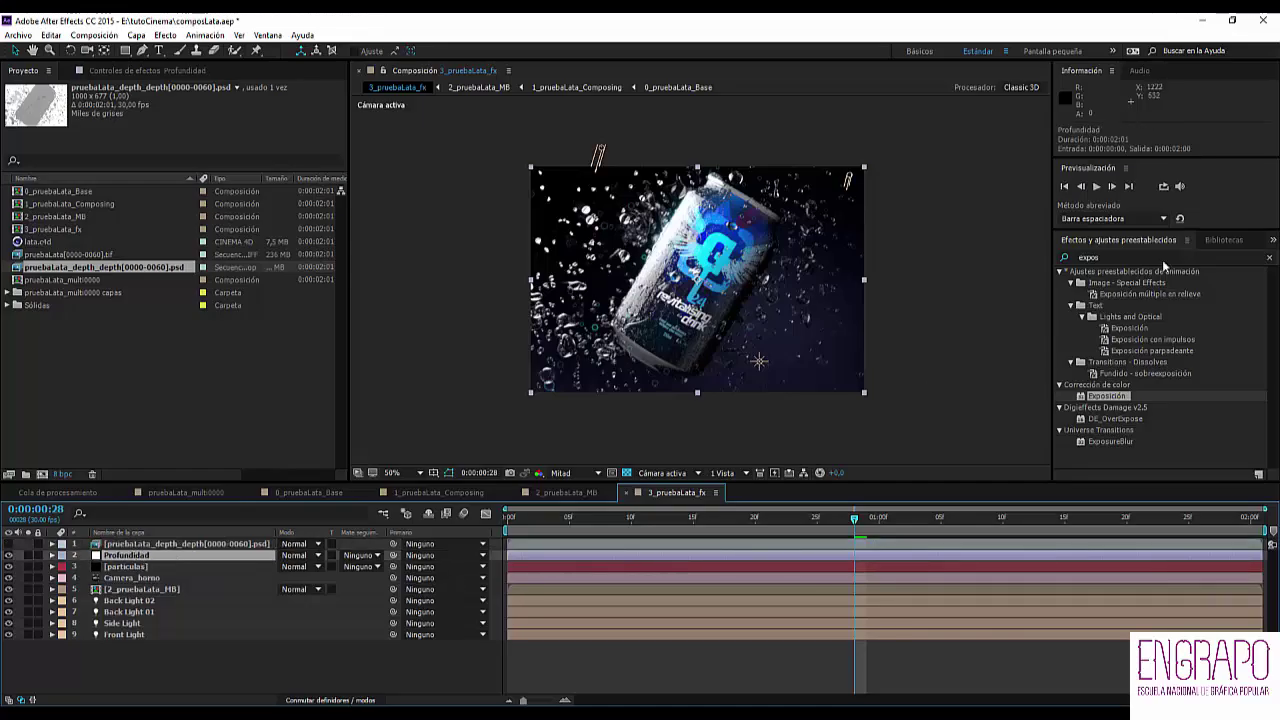
{"action": "double_click", "coordinate": [1111, 257]}
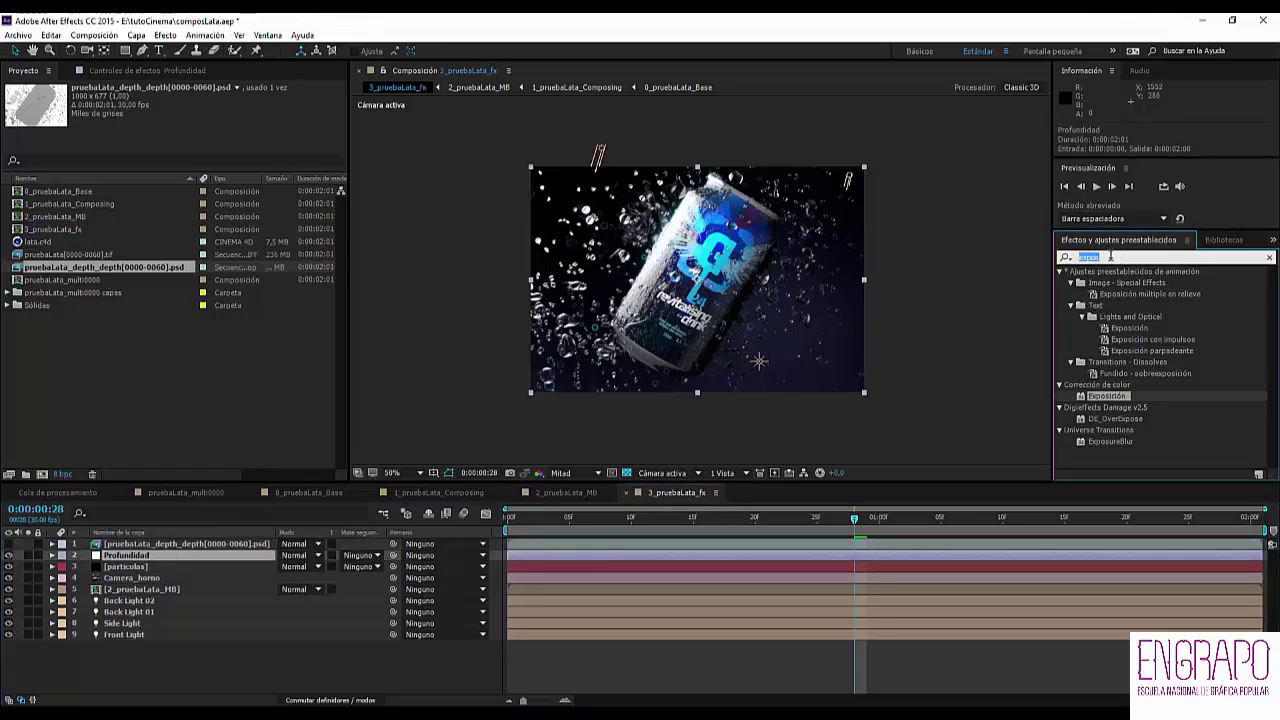
{"action": "type", "text": "cám"}
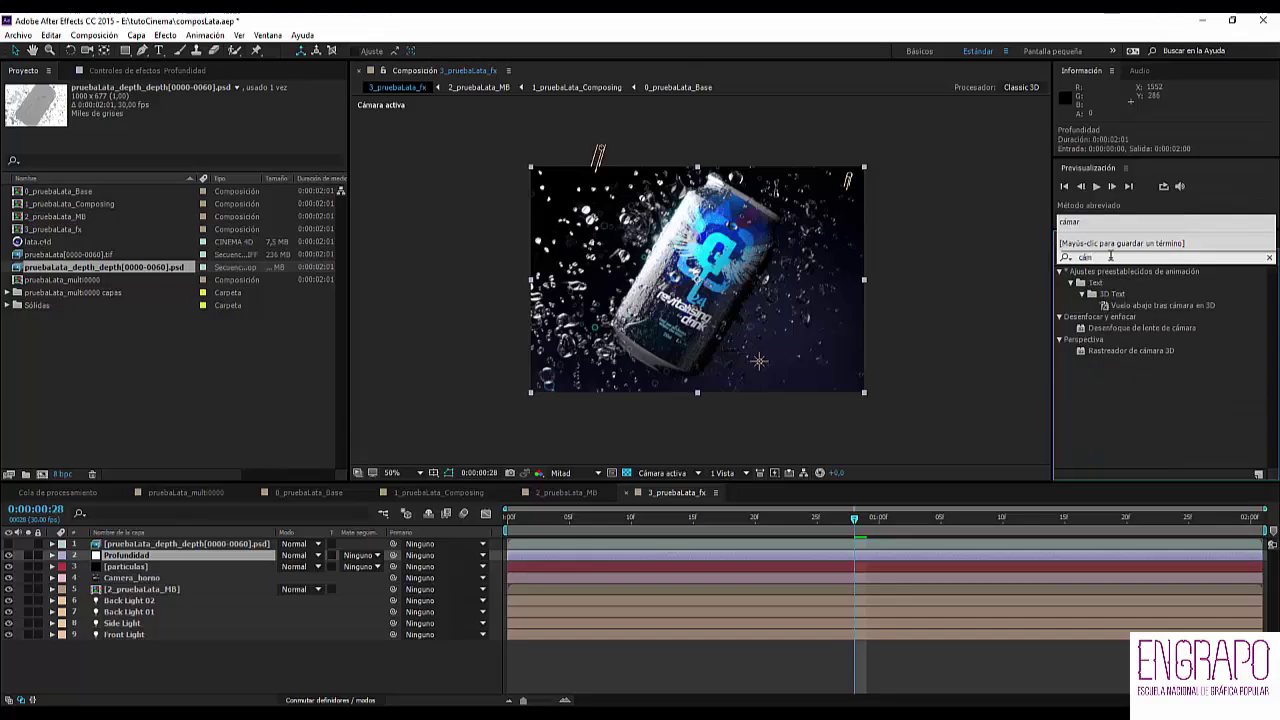
{"action": "type", "text": "a"}
{"action": "left_click", "coordinate": [1116, 357]}
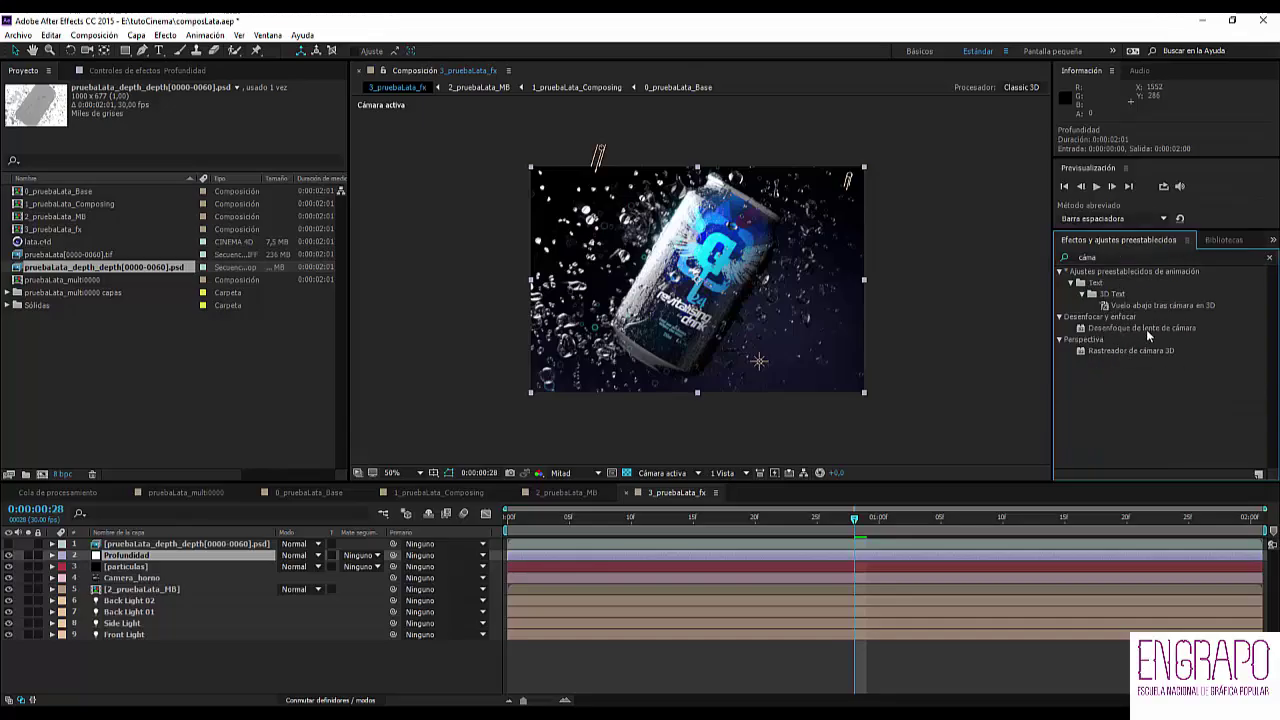
{"action": "left_click", "coordinate": [1119, 328]}
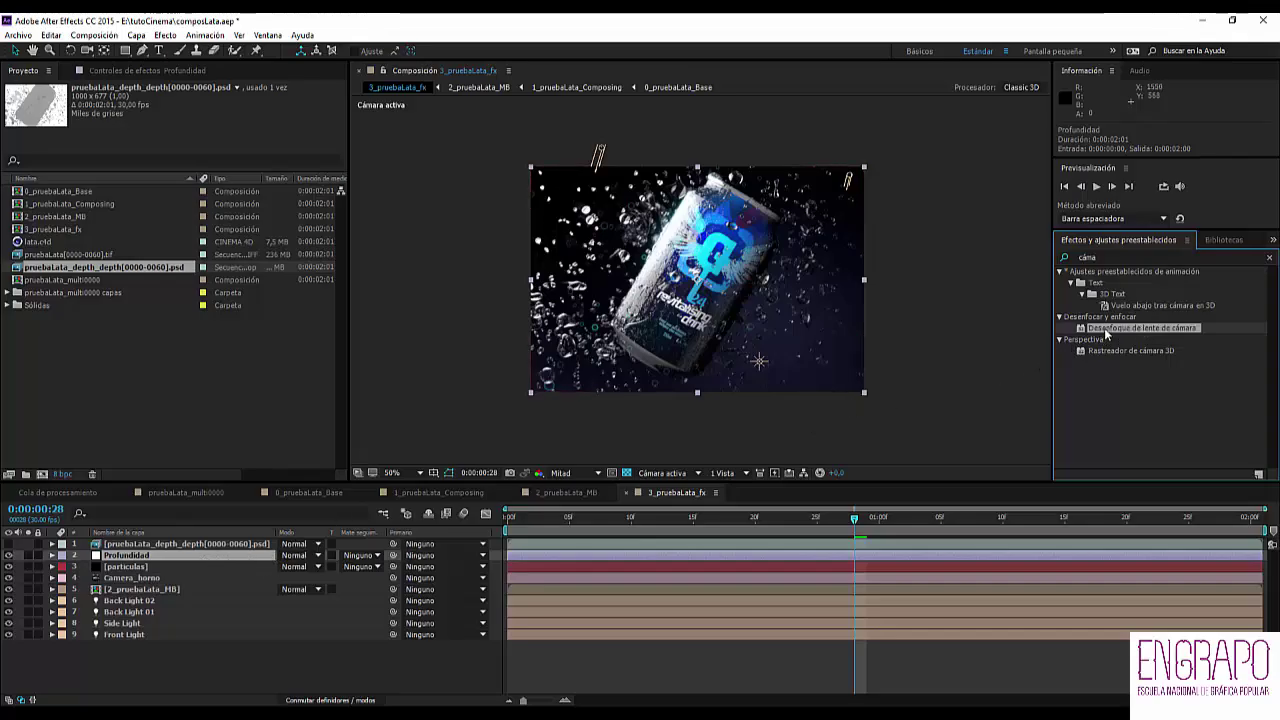
{"action": "double_click", "coordinate": [1104, 327]}
{"action": "left_click", "coordinate": [135, 556]}
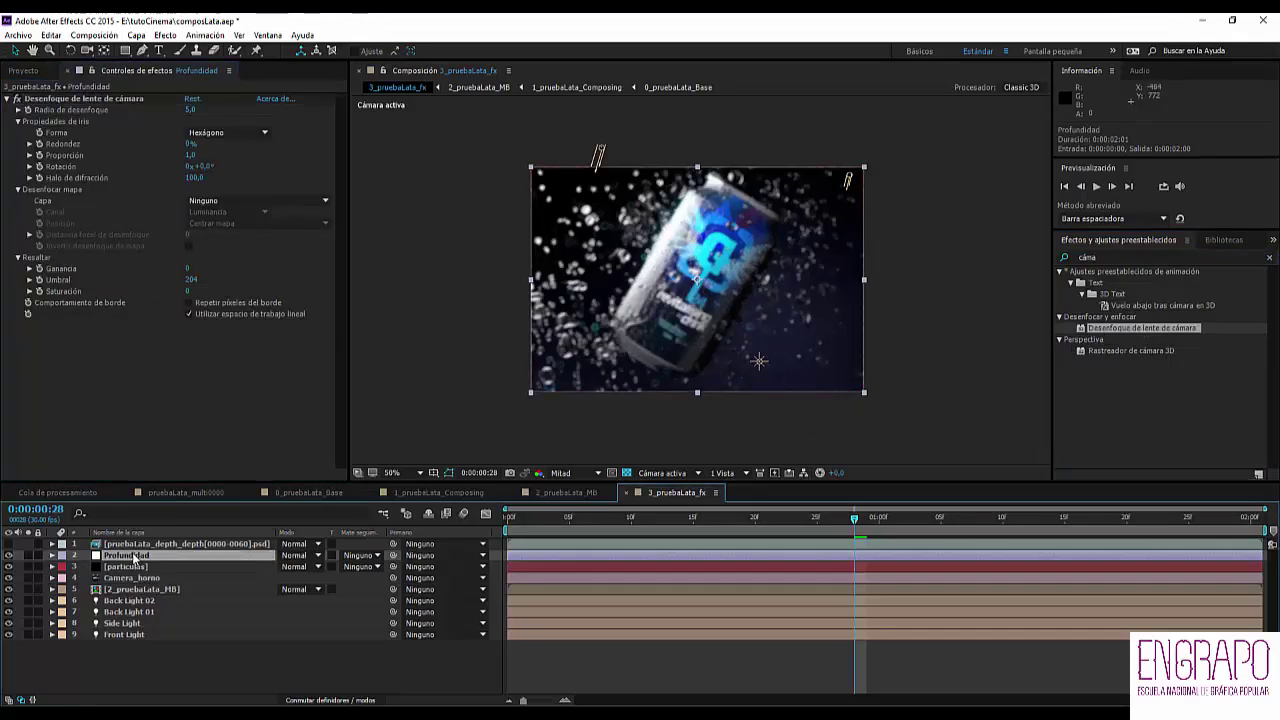
- Use the pruebaLata_depth_depth sequence as the lens blur's map layer and set the blur focal distance to 175
{"action": "key", "text": "slash"}
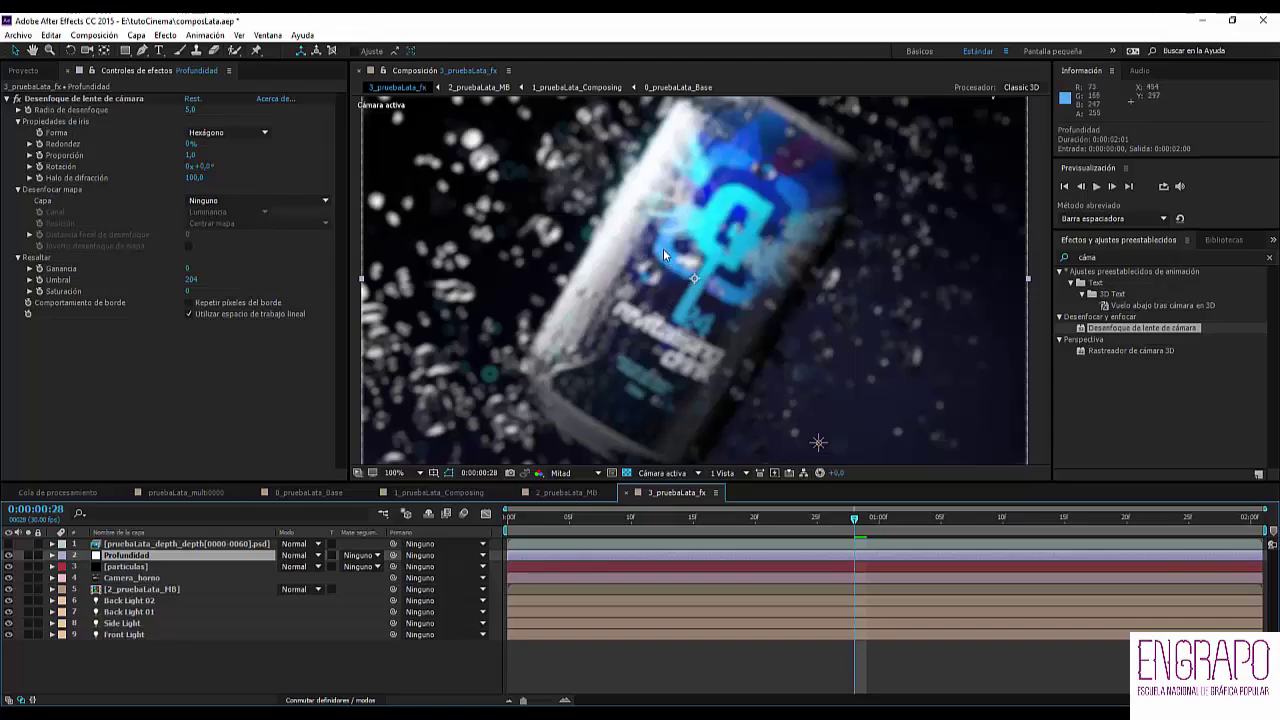
{"action": "left_click", "coordinate": [227, 201]}
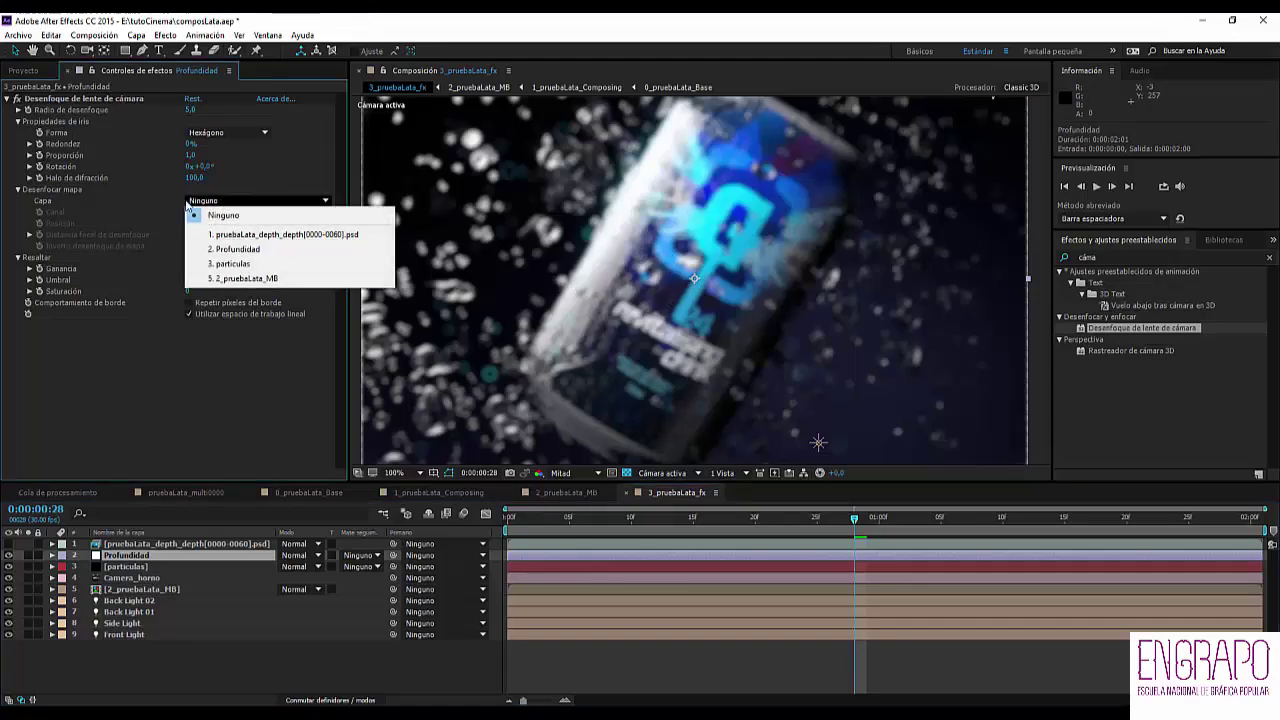
{"action": "left_click", "coordinate": [290, 234]}
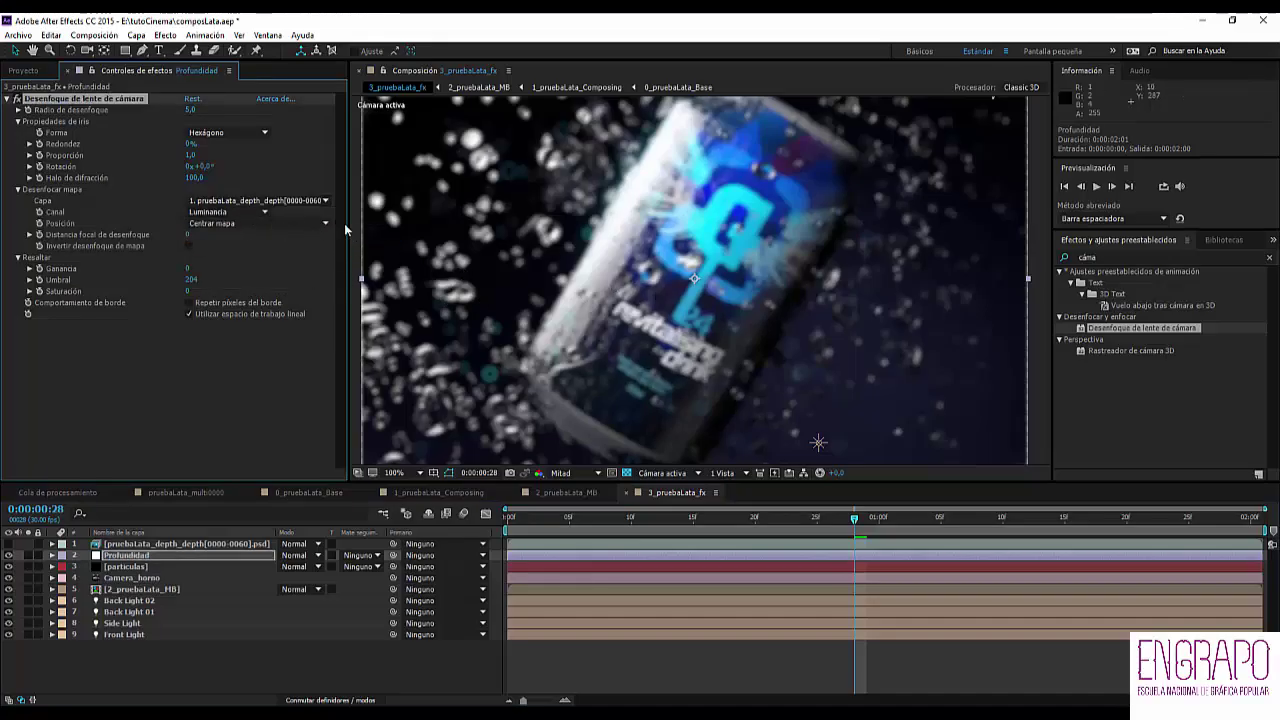
{"action": "left_click", "coordinate": [30, 235]}
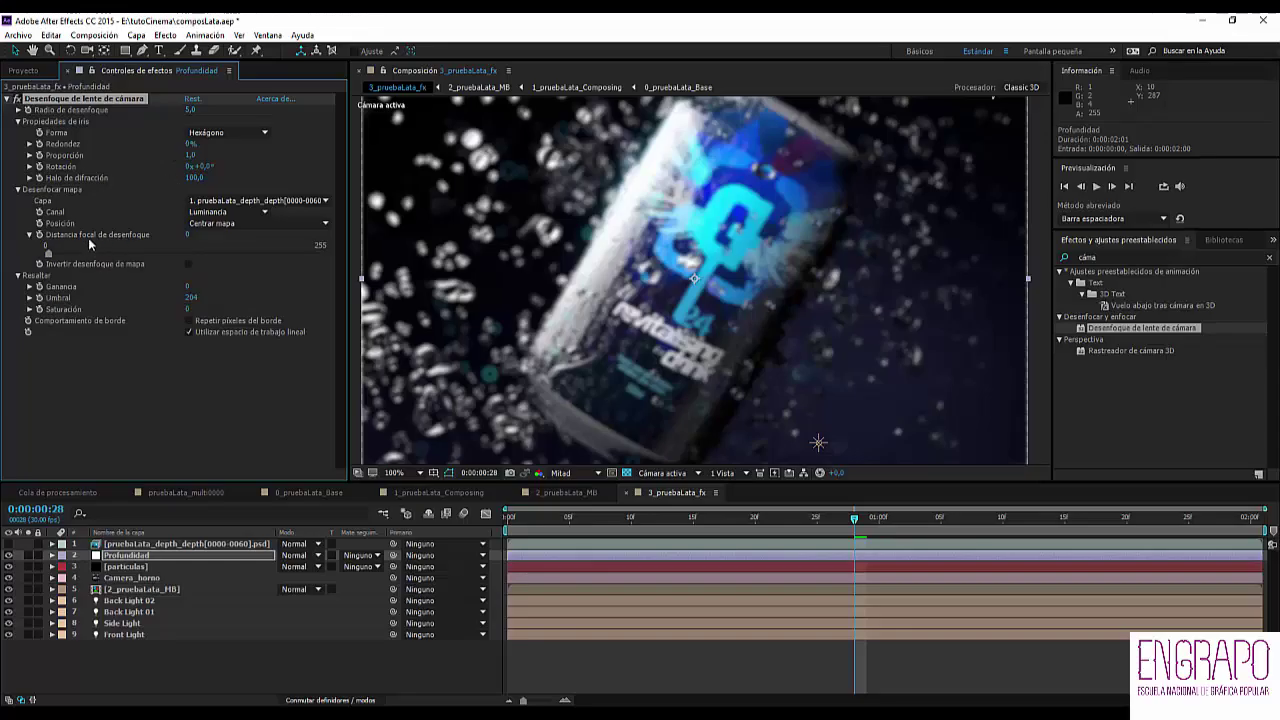
{"action": "left_click_drag", "start_coordinate": [52, 253], "coordinate": [79, 252]}
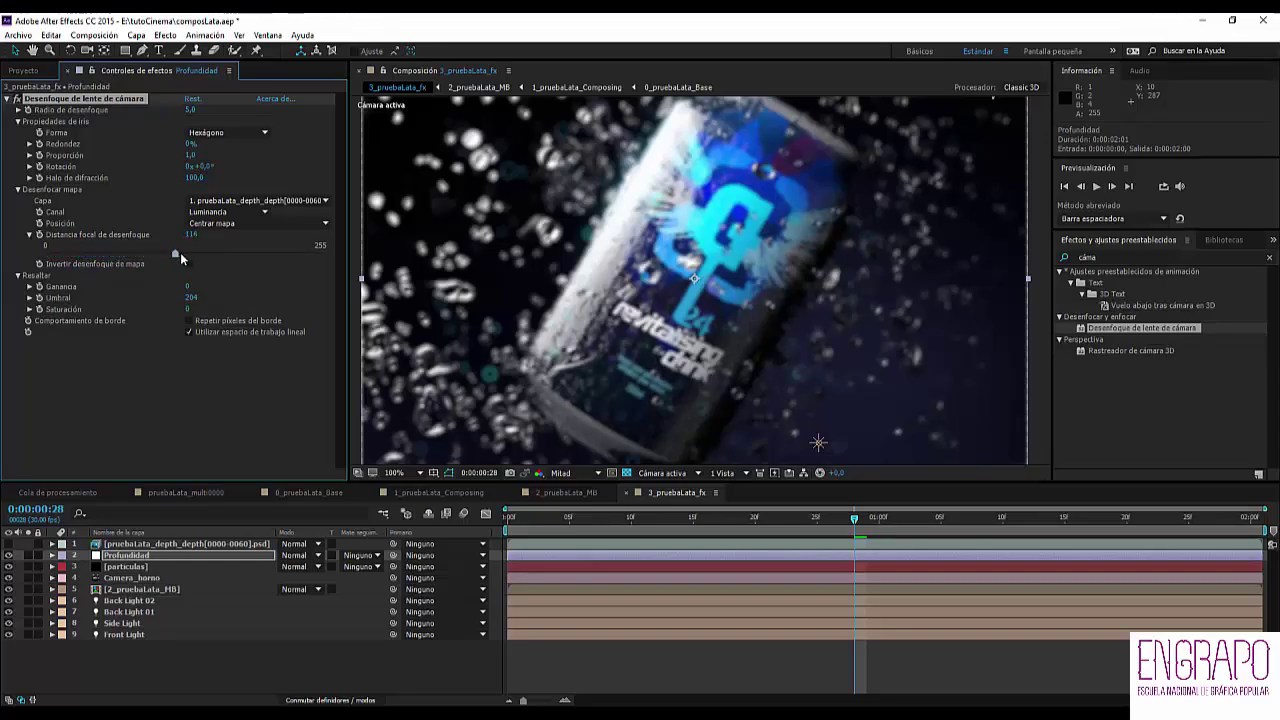
{"action": "left_click_drag", "start_coordinate": [180, 252], "coordinate": [236, 263]}
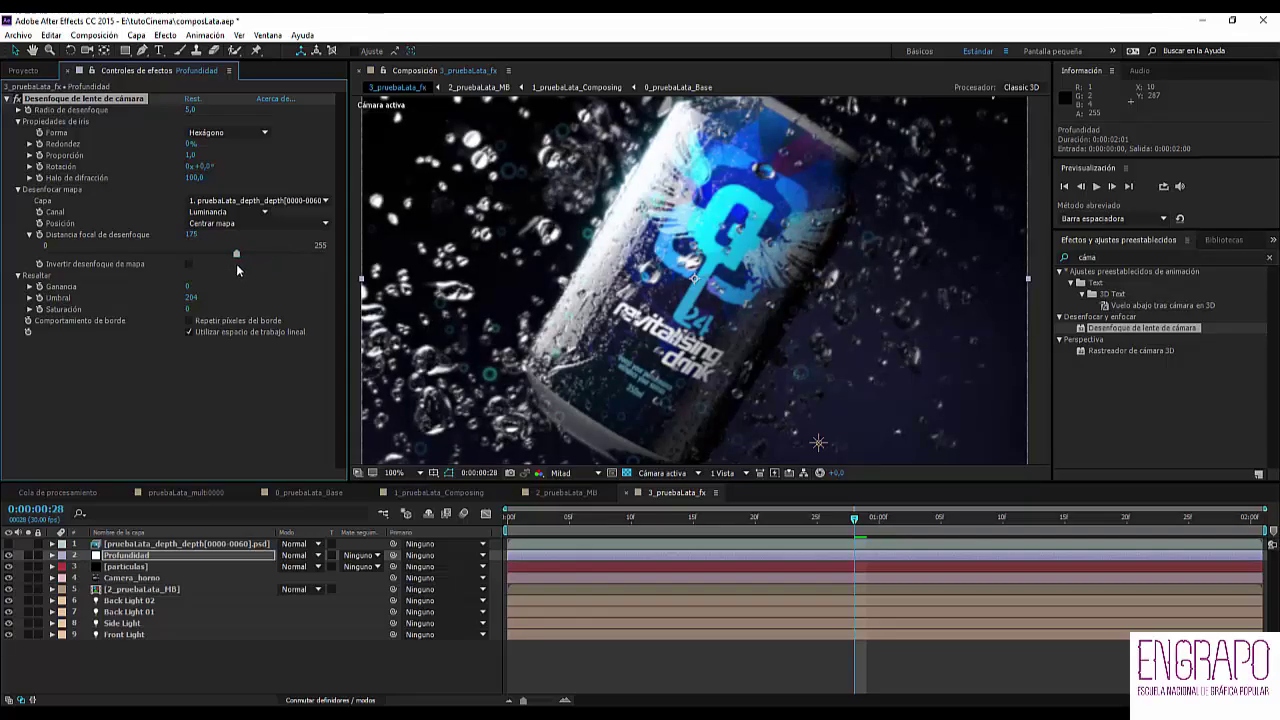
- Try a lens blur radius of 24, return it to 5, set Ganancia to 5 and enable Repetir píxeles del borde
{"action": "scroll", "coordinate": [520, 285], "scroll_direction": "up", "scroll_amount": 1}
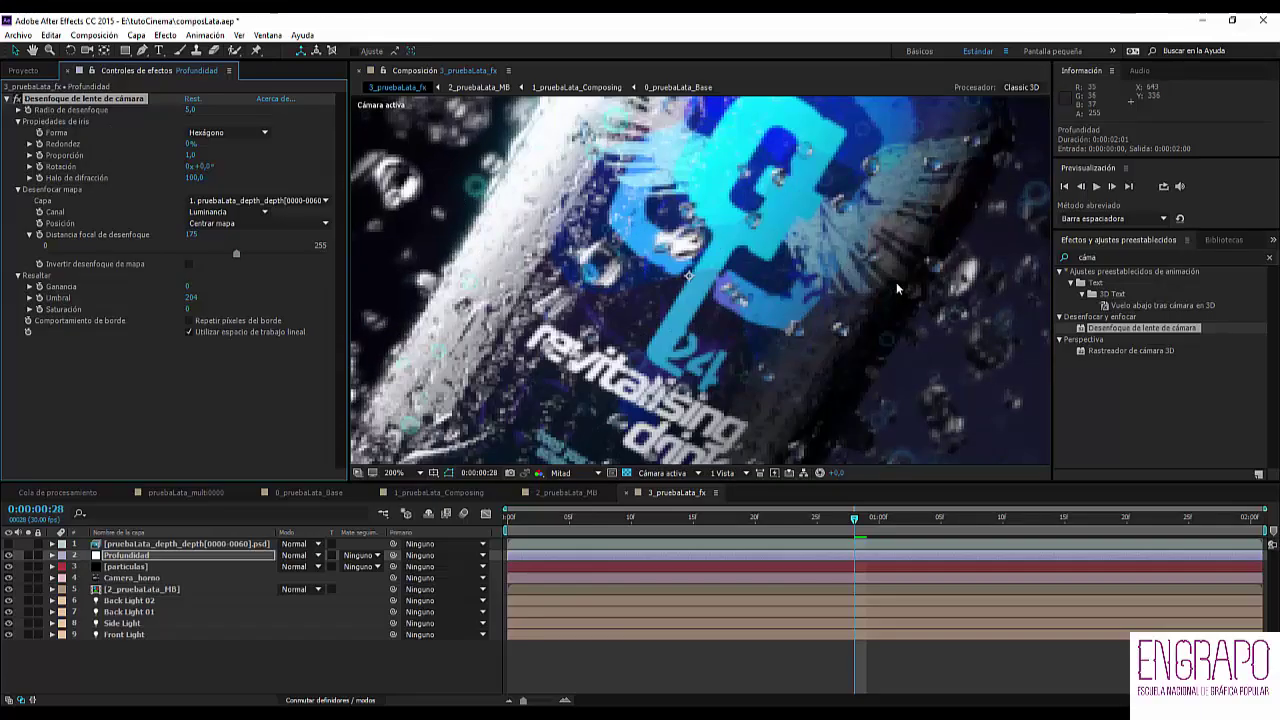
{"action": "scroll", "coordinate": [915, 300], "scroll_direction": "down", "scroll_amount": 4}
{"action": "scroll", "coordinate": [948, 320], "scroll_direction": "up", "scroll_amount": 2}
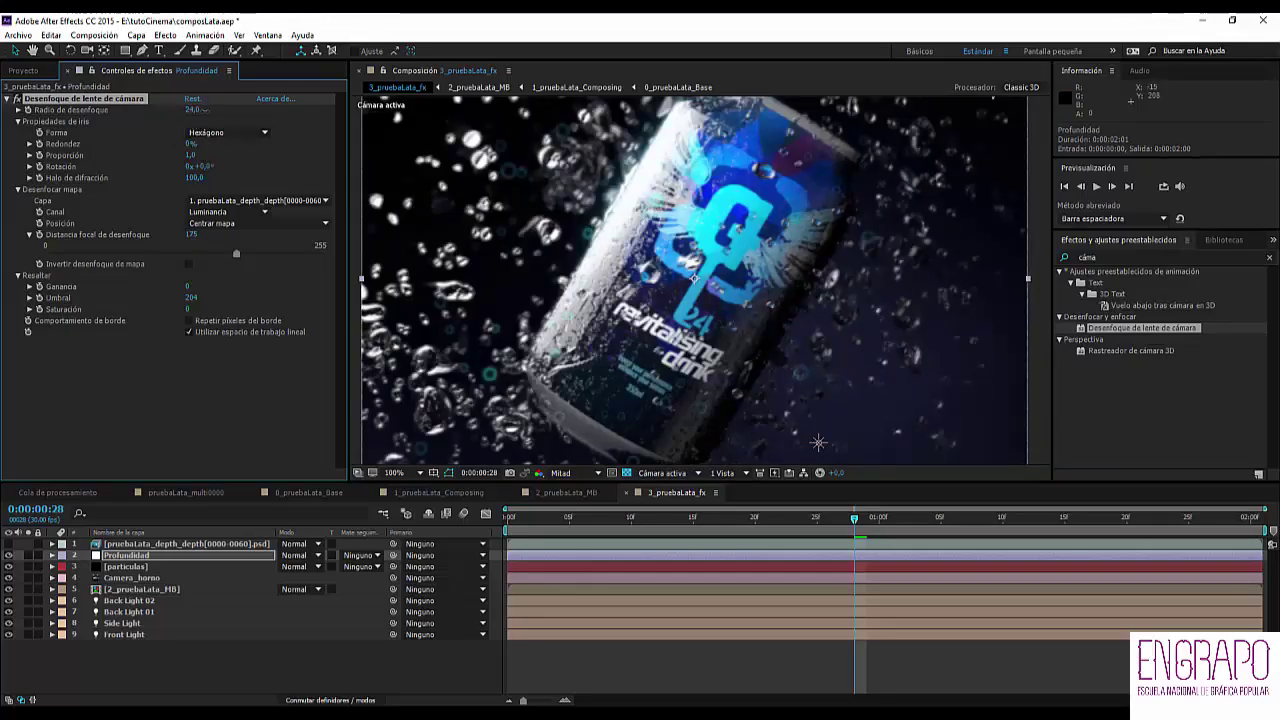
{"action": "left_click_drag", "start_coordinate": [204, 109], "coordinate": [201, 190]}
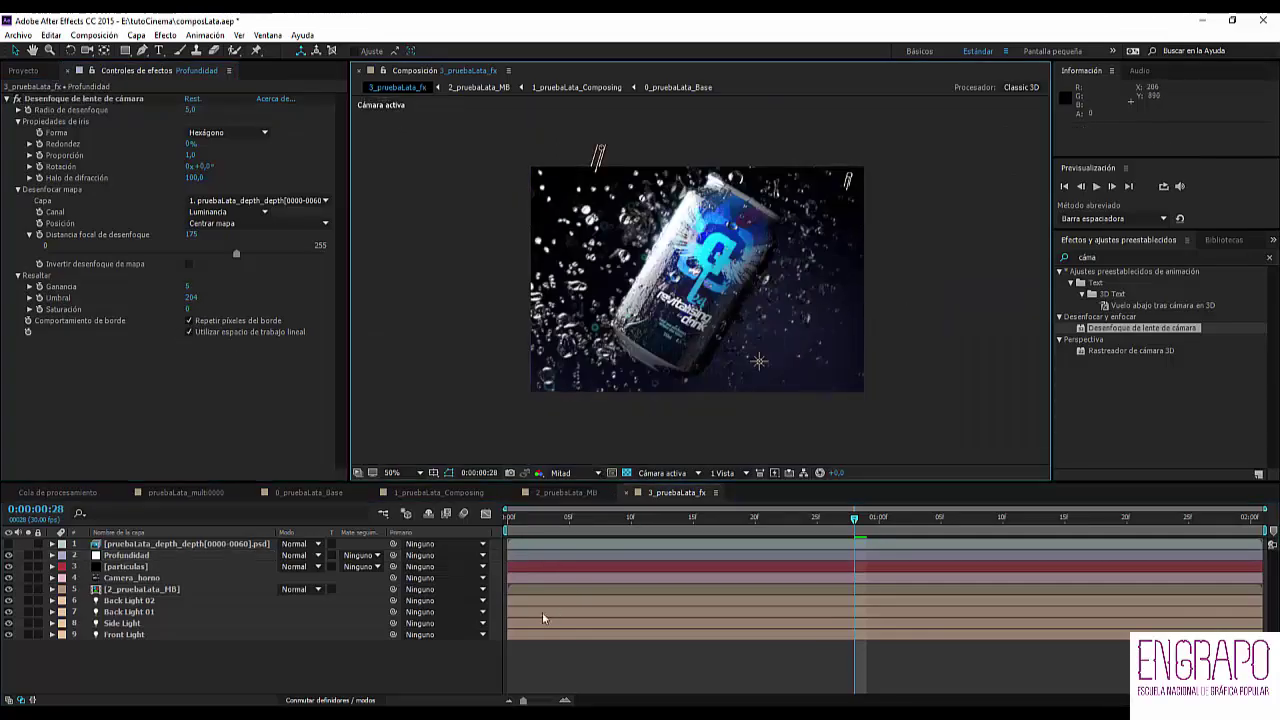
- Compare the original 0_pruebaLata_Base image with the finished 3_pruebaLata_fx composition, examining the can and bubbles up close
{"action": "scroll", "coordinate": [557, 333], "scroll_direction": "up", "scroll_amount": 2}
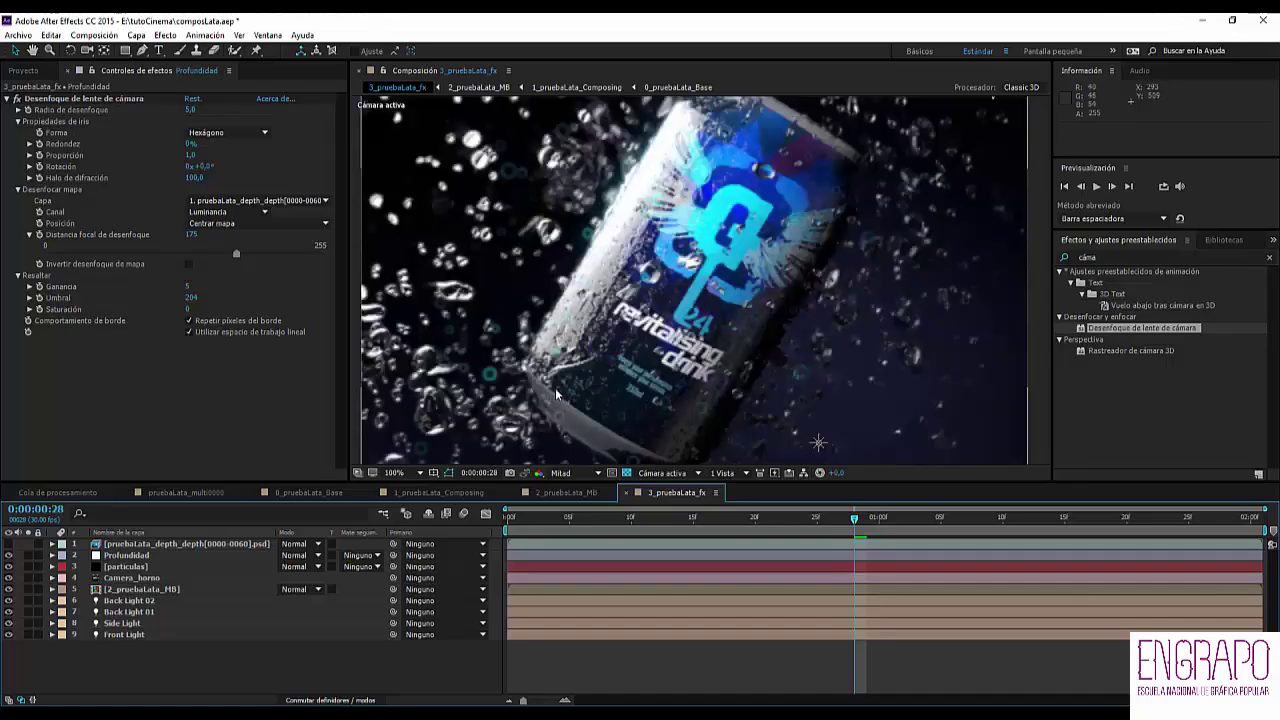
{"action": "left_click", "coordinate": [320, 492]}
{"action": "scroll", "coordinate": [712, 285], "scroll_direction": "up", "scroll_amount": 2}
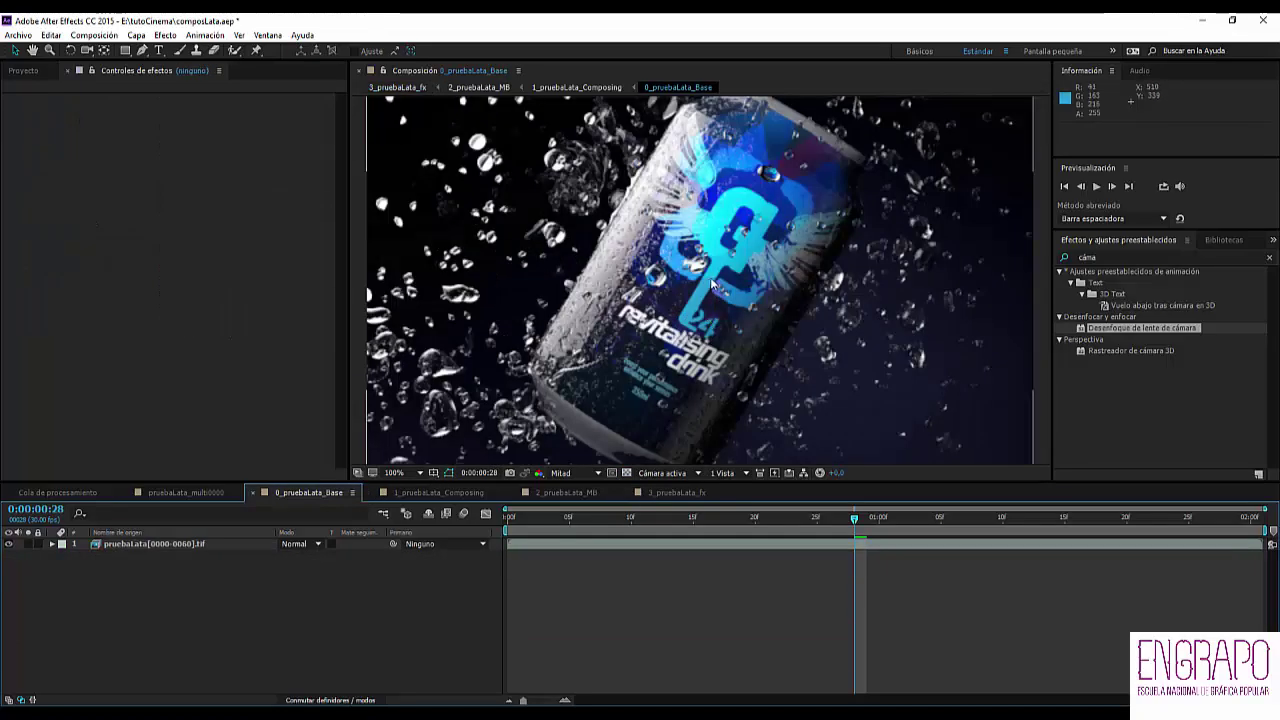
{"action": "left_click", "coordinate": [677, 492]}
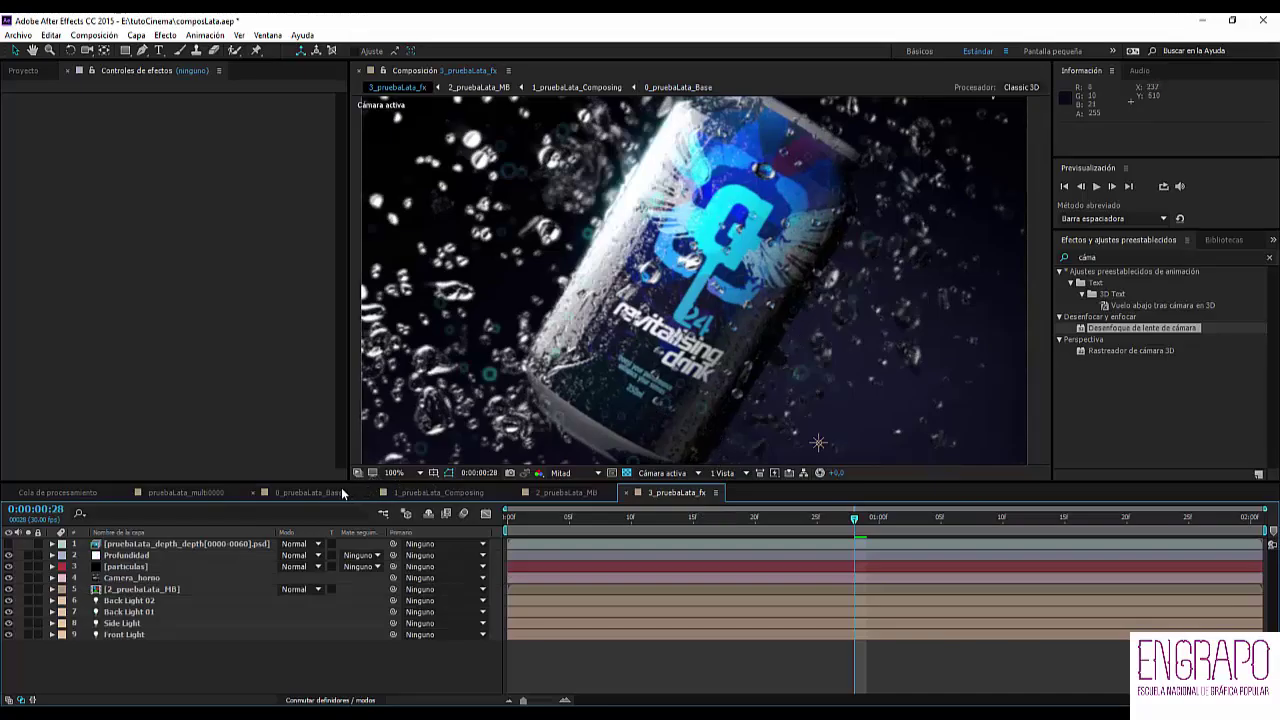
{"action": "left_click", "coordinate": [342, 490]}
{"action": "left_click", "coordinate": [652, 490]}
{"action": "left_click", "coordinate": [299, 492]}
{"action": "left_click", "coordinate": [677, 492]}
{"action": "left_click", "coordinate": [340, 492]}
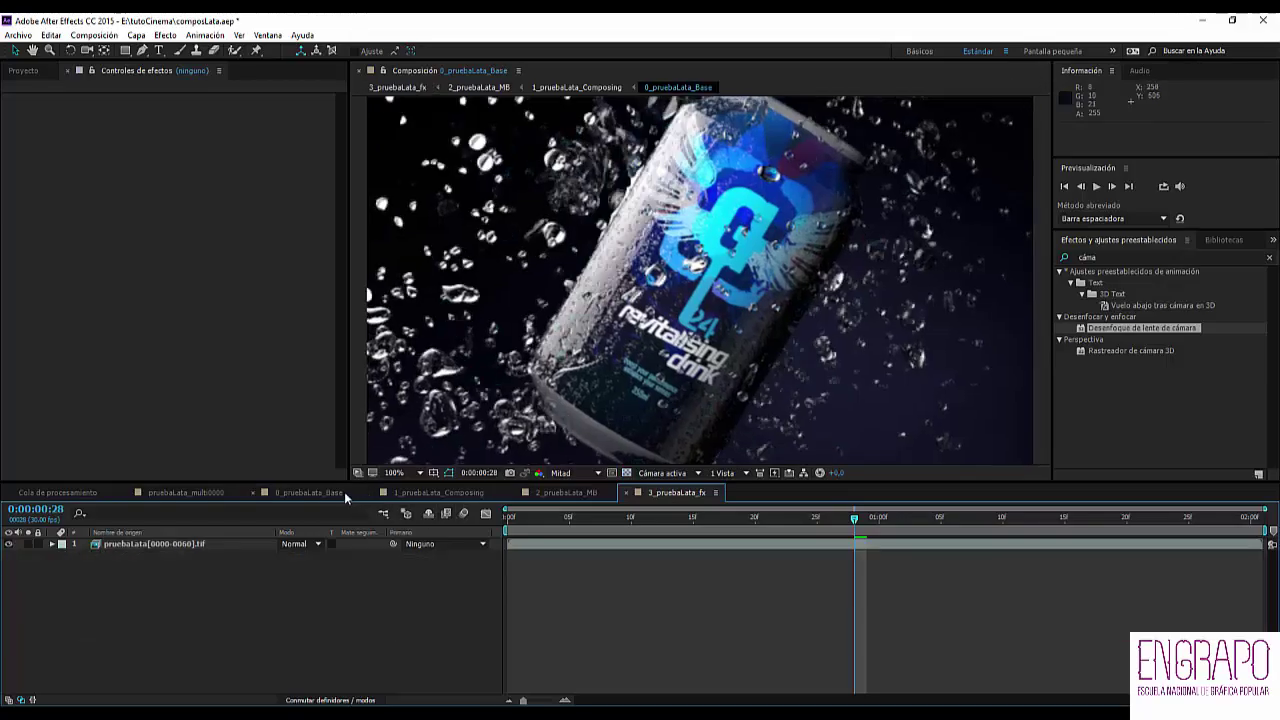
{"action": "left_click", "coordinate": [677, 492]}
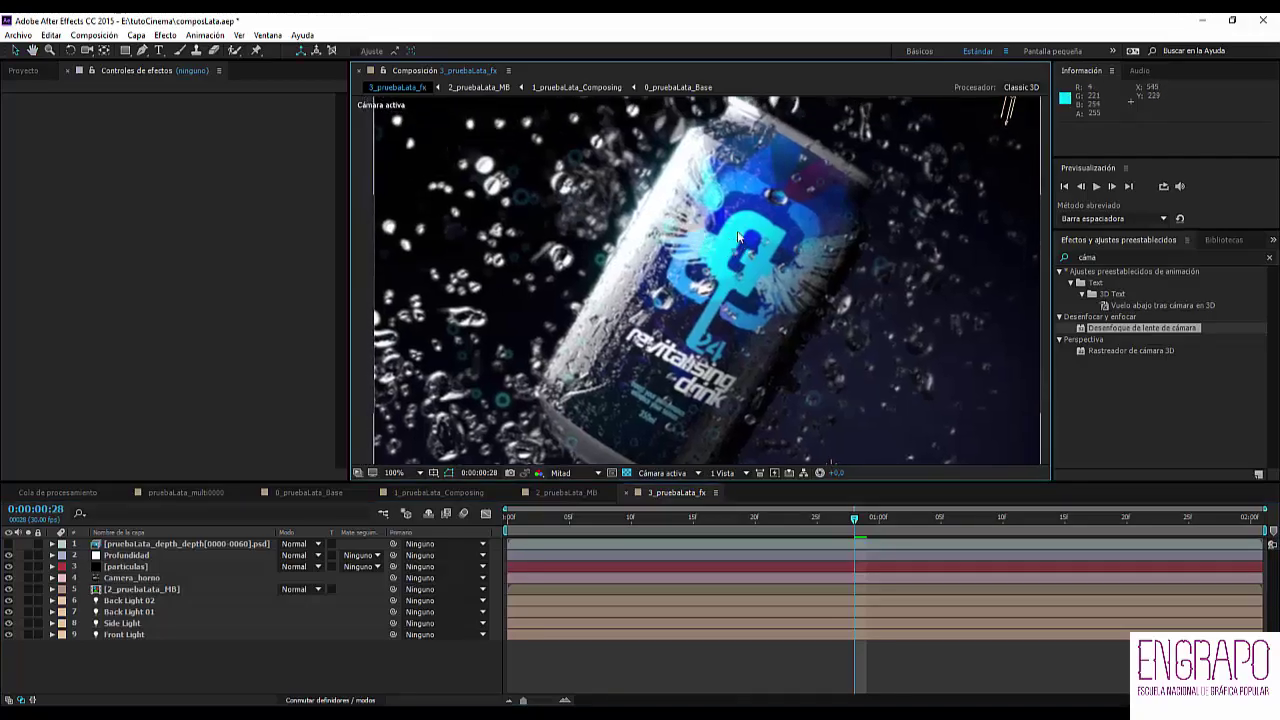
{"action": "scroll", "coordinate": [773, 264], "scroll_direction": "down", "scroll_amount": 1}
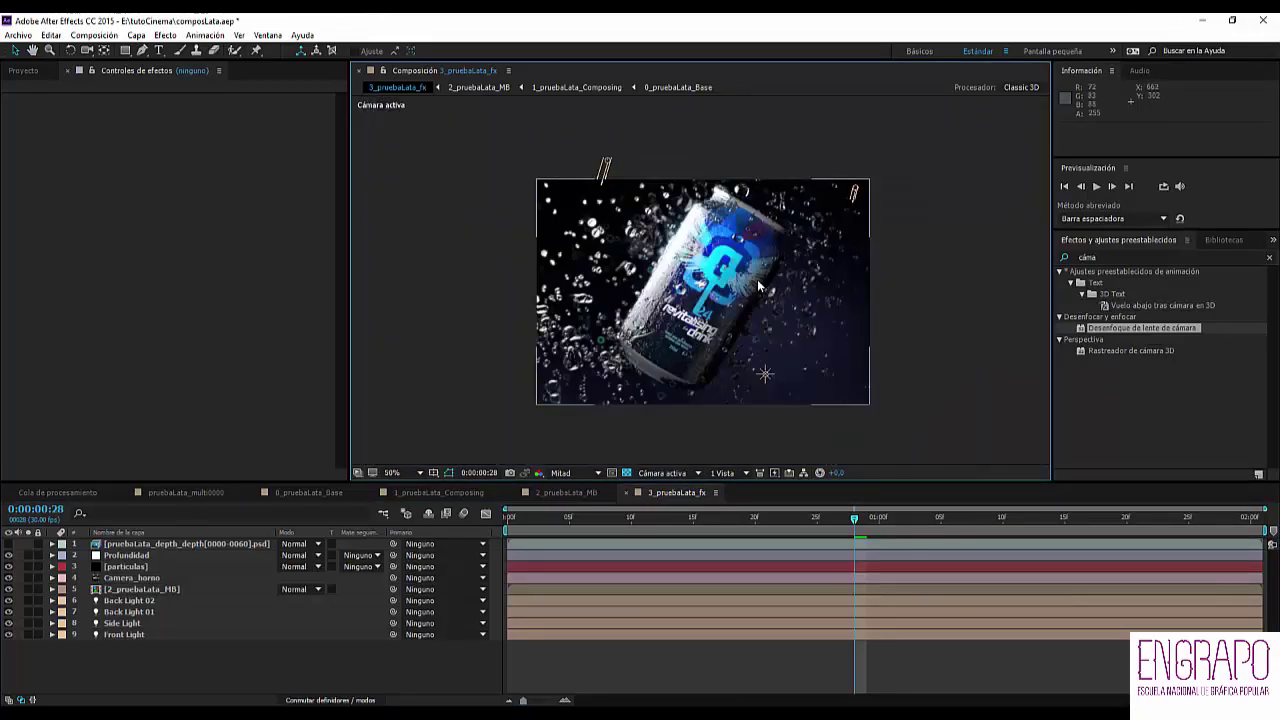
{"action": "scroll", "coordinate": [761, 274], "scroll_direction": "up", "scroll_amount": 1}
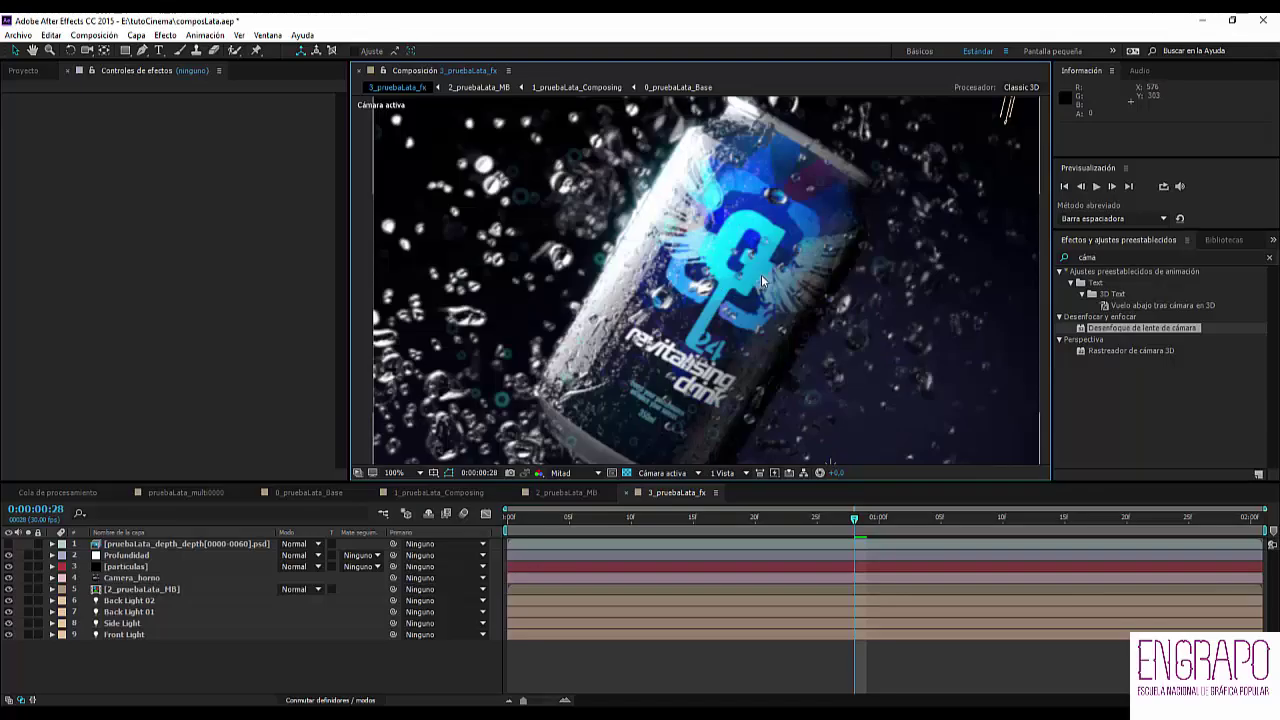
{"action": "left_click", "coordinate": [317, 492]}
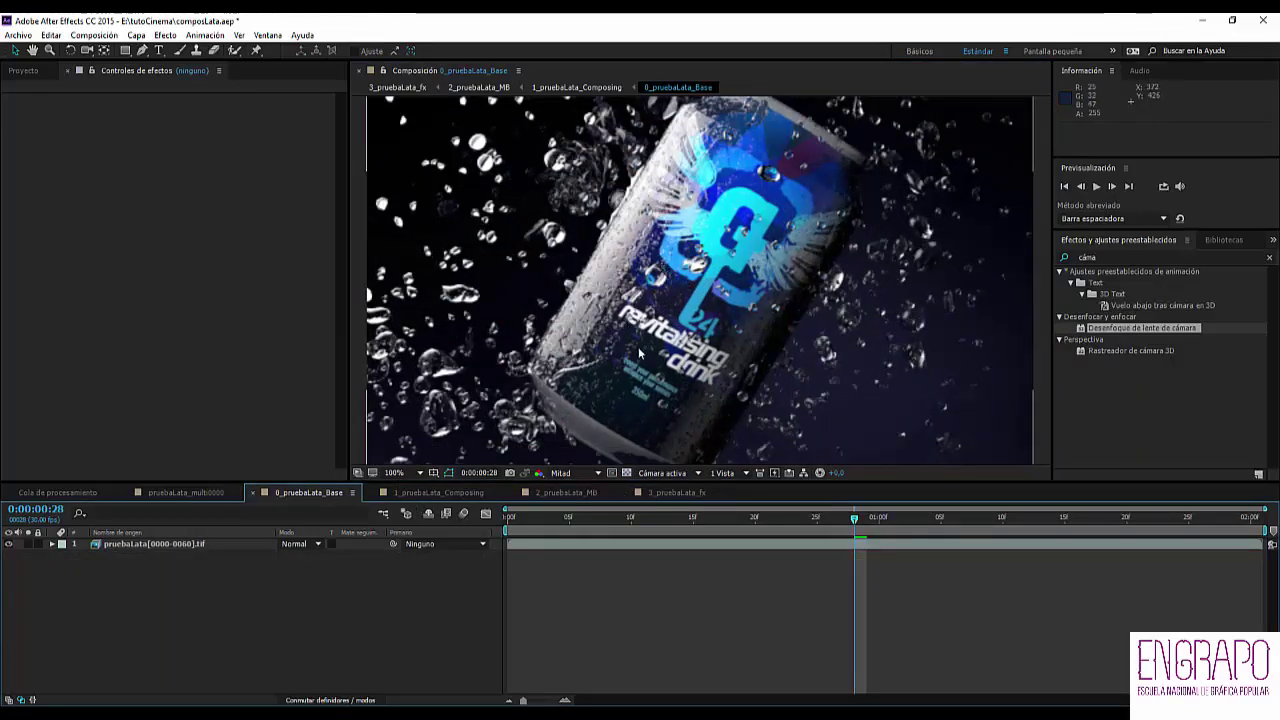
{"action": "left_click", "coordinate": [678, 492]}
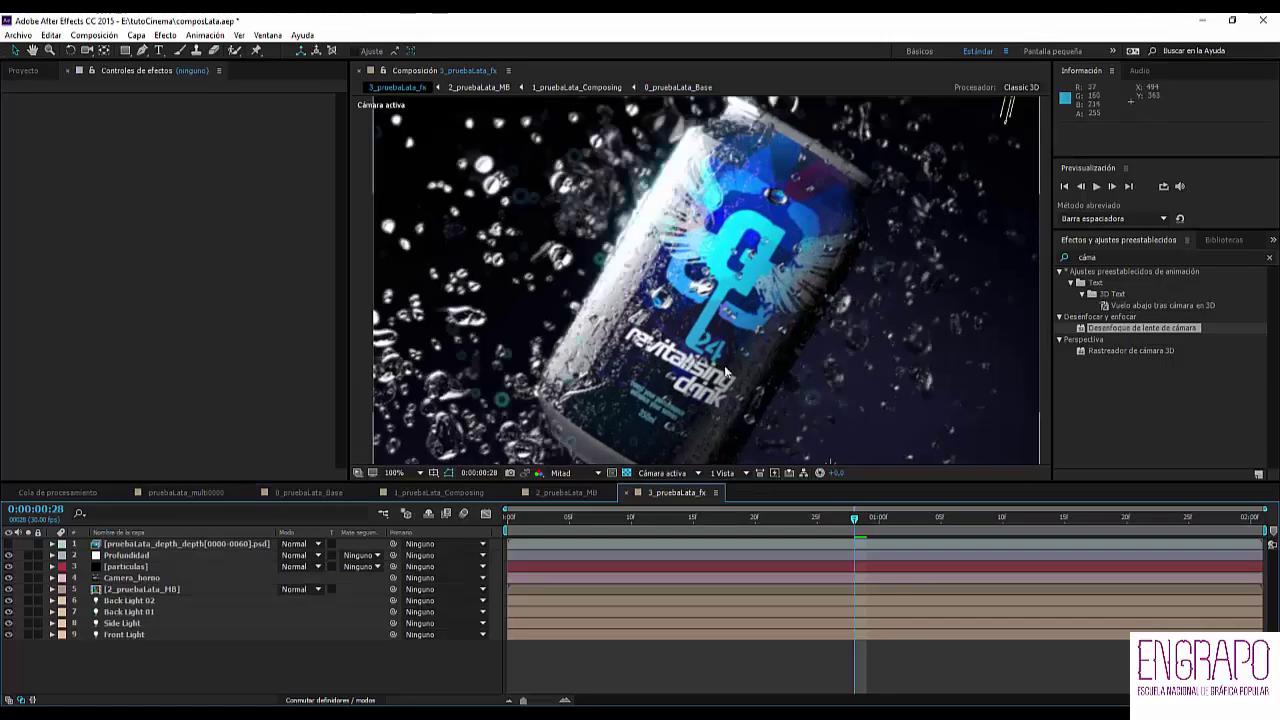
{"action": "scroll", "coordinate": [704, 350], "scroll_direction": "down", "scroll_amount": 2}
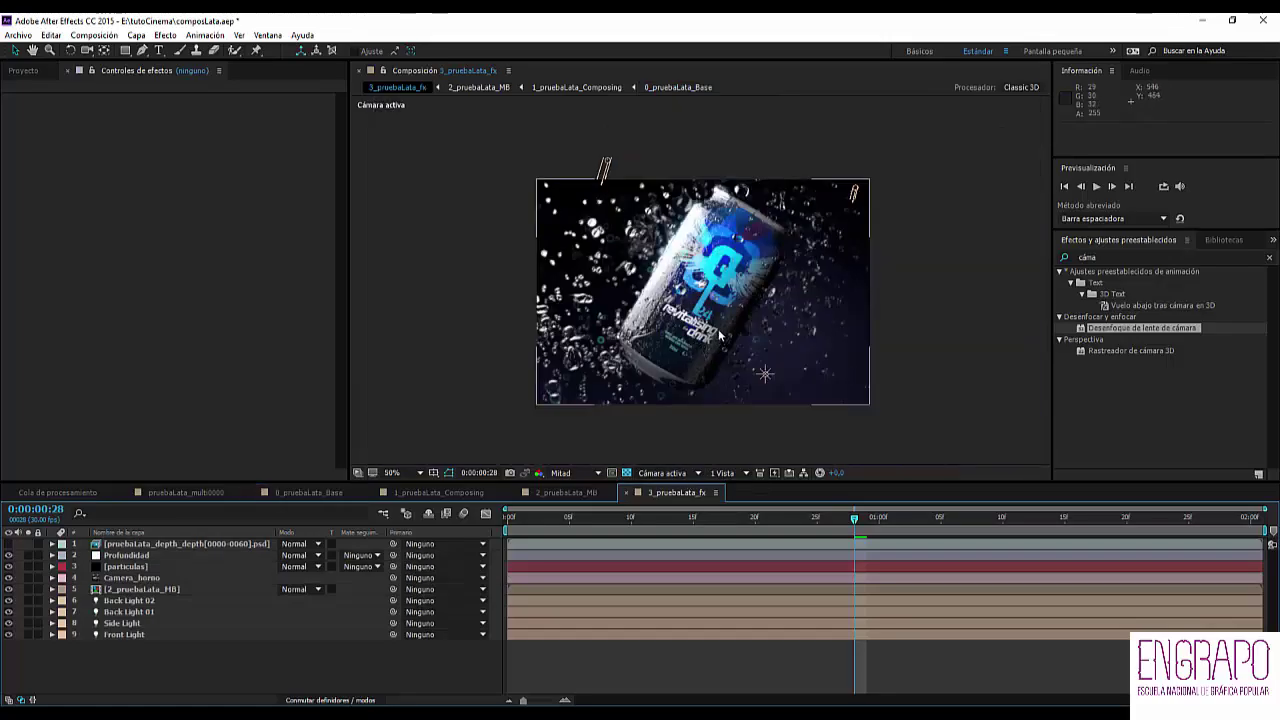
{"action": "scroll", "coordinate": [705, 340], "scroll_direction": "up", "scroll_amount": 2}
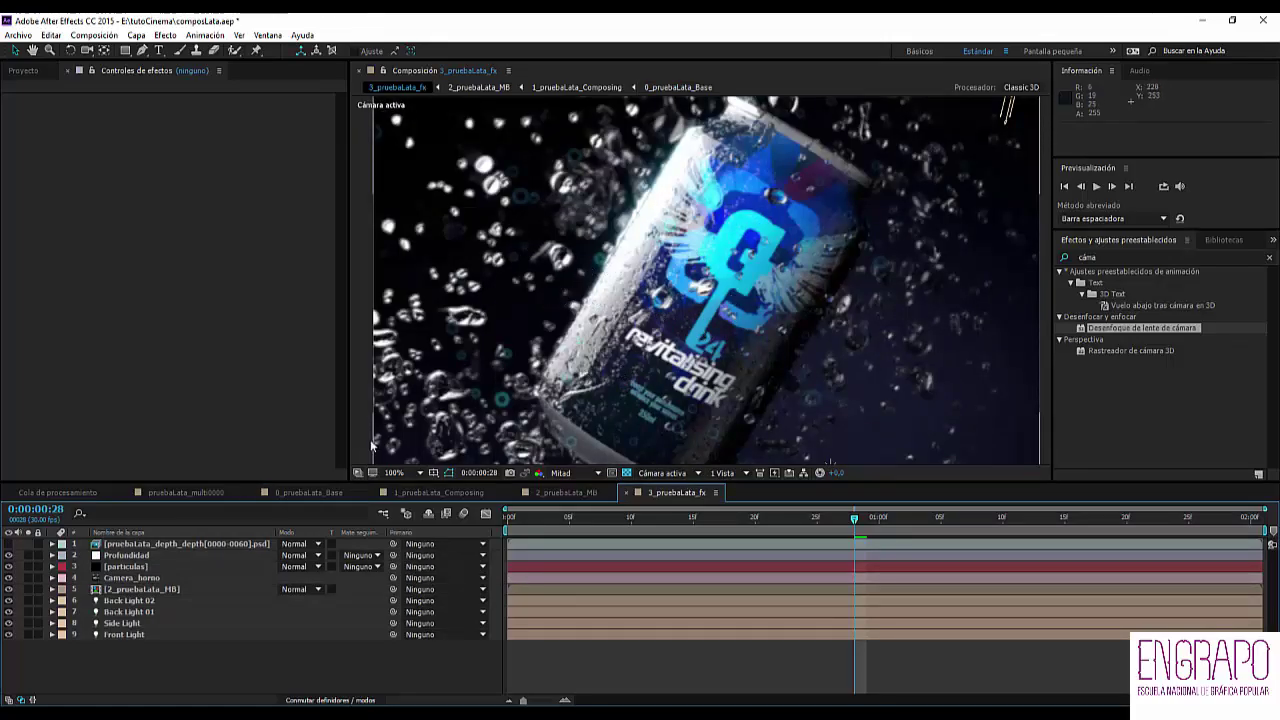
- Set the Asociar negro a colour of the particulas layer's Teñir effect to the deep blue 1C40A6
{"action": "left_click", "coordinate": [124, 555]}
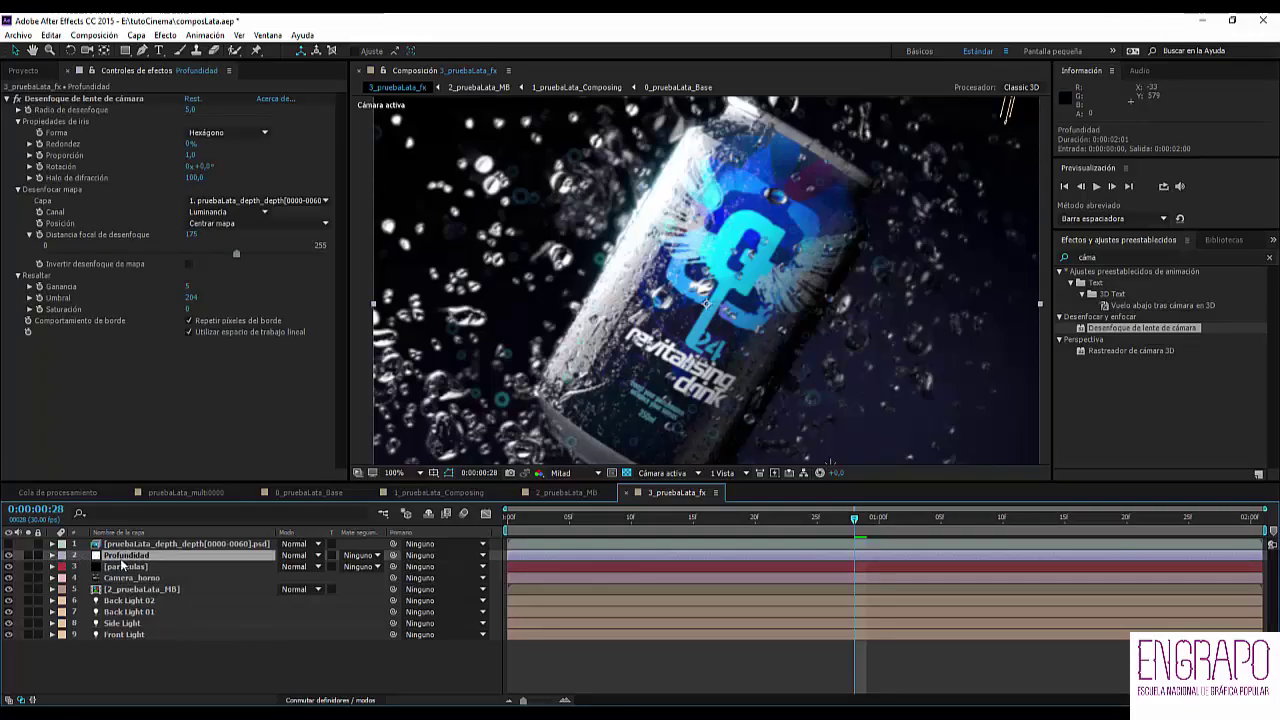
{"action": "left_click", "coordinate": [122, 566]}
{"action": "left_click", "coordinate": [28, 566]}
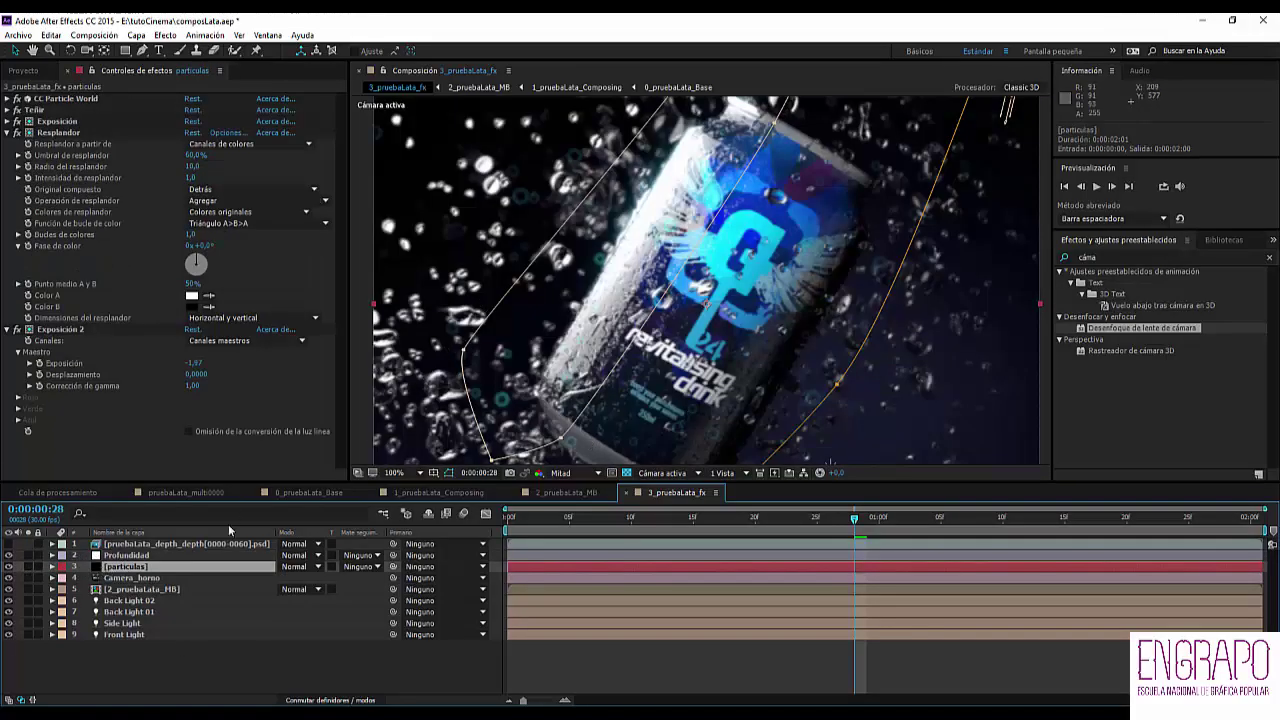
{"action": "left_click", "coordinate": [17, 110]}
{"action": "left_click", "coordinate": [192, 121]}
{"action": "left_click_drag", "start_coordinate": [872, 450], "coordinate": [826, 426]}
{"action": "left_click", "coordinate": [809, 449]}
{"action": "left_click", "coordinate": [878, 425]}
{"action": "left_click", "coordinate": [975, 370]}
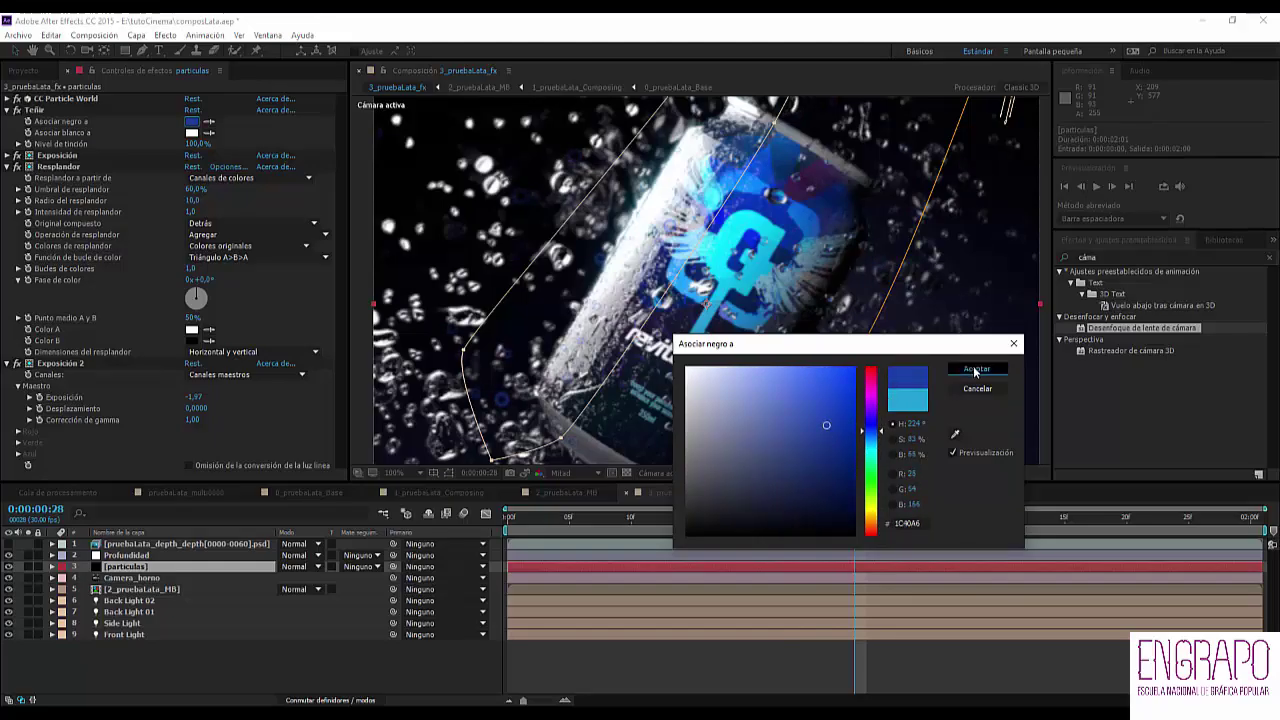
{"action": "left_click", "coordinate": [236, 632]}
{"action": "left_click", "coordinate": [200, 660]}
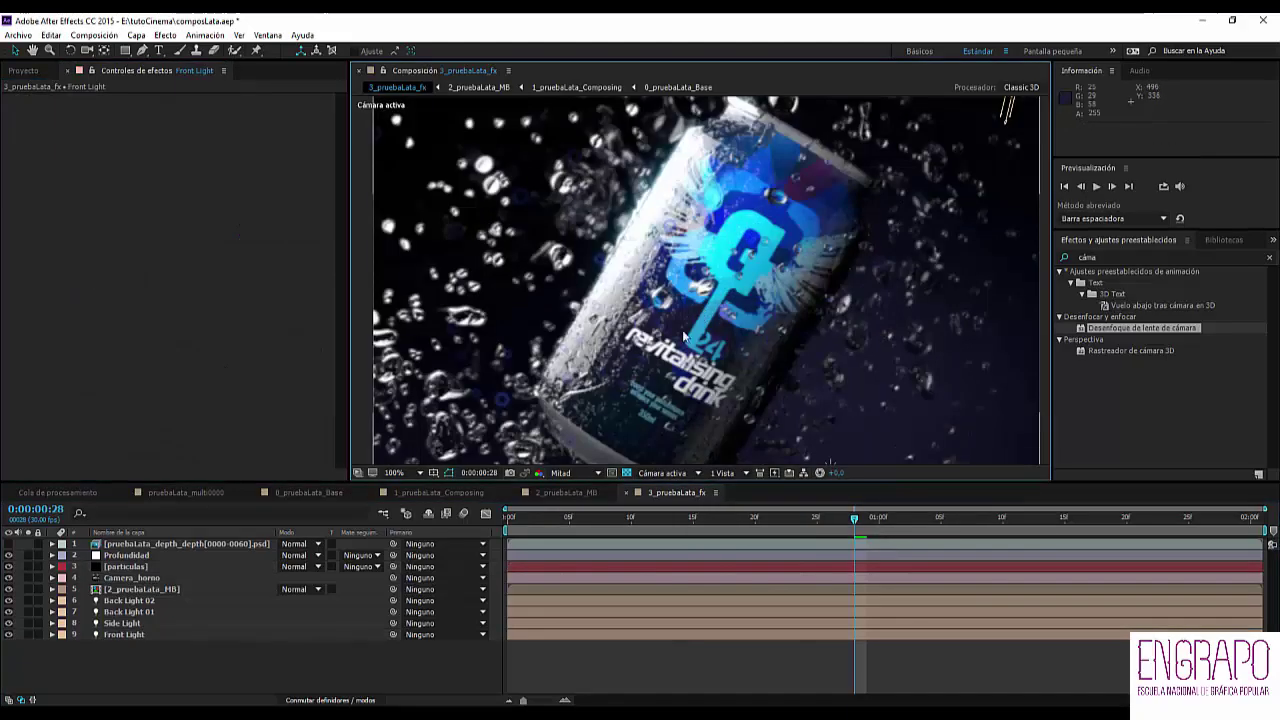
- Solo the particulas layer, move the current time to 0:00:01:04, and solo the depth sequence as well
{"action": "left_click", "coordinate": [28, 566]}
{"action": "left_click_drag", "start_coordinate": [606, 519], "coordinate": [928, 519]}
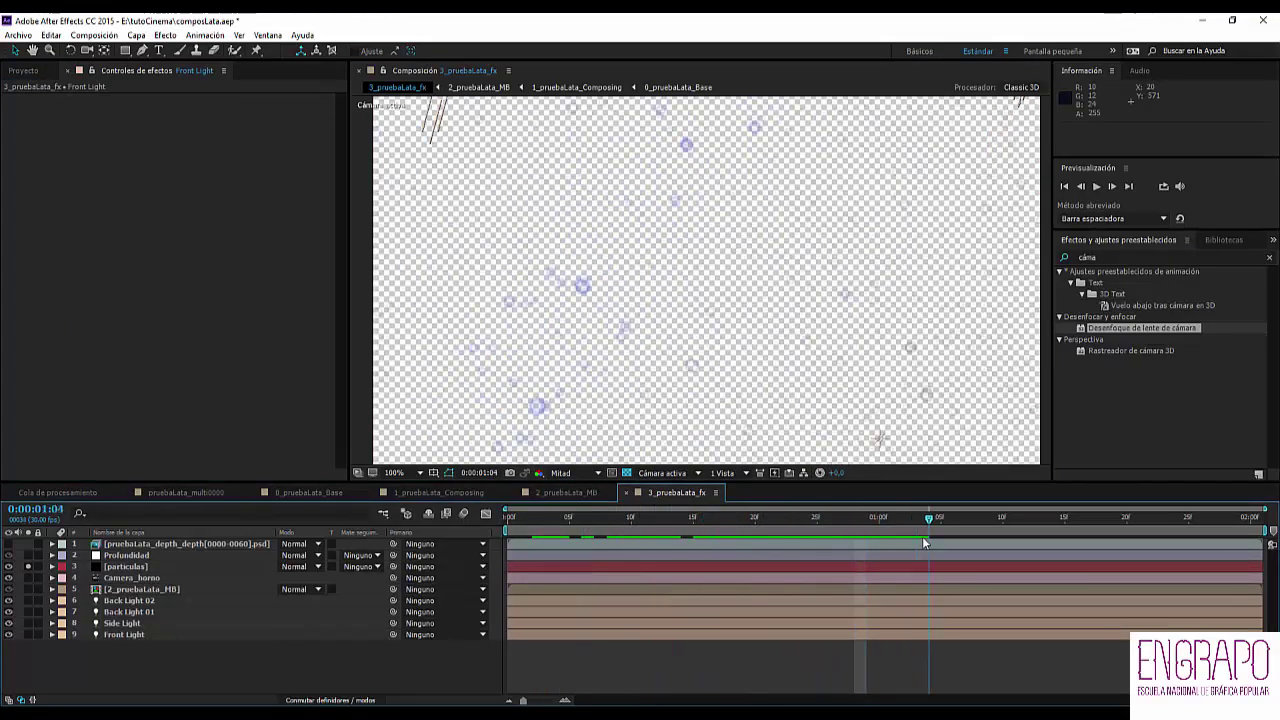
{"action": "left_click", "coordinate": [128, 546]}
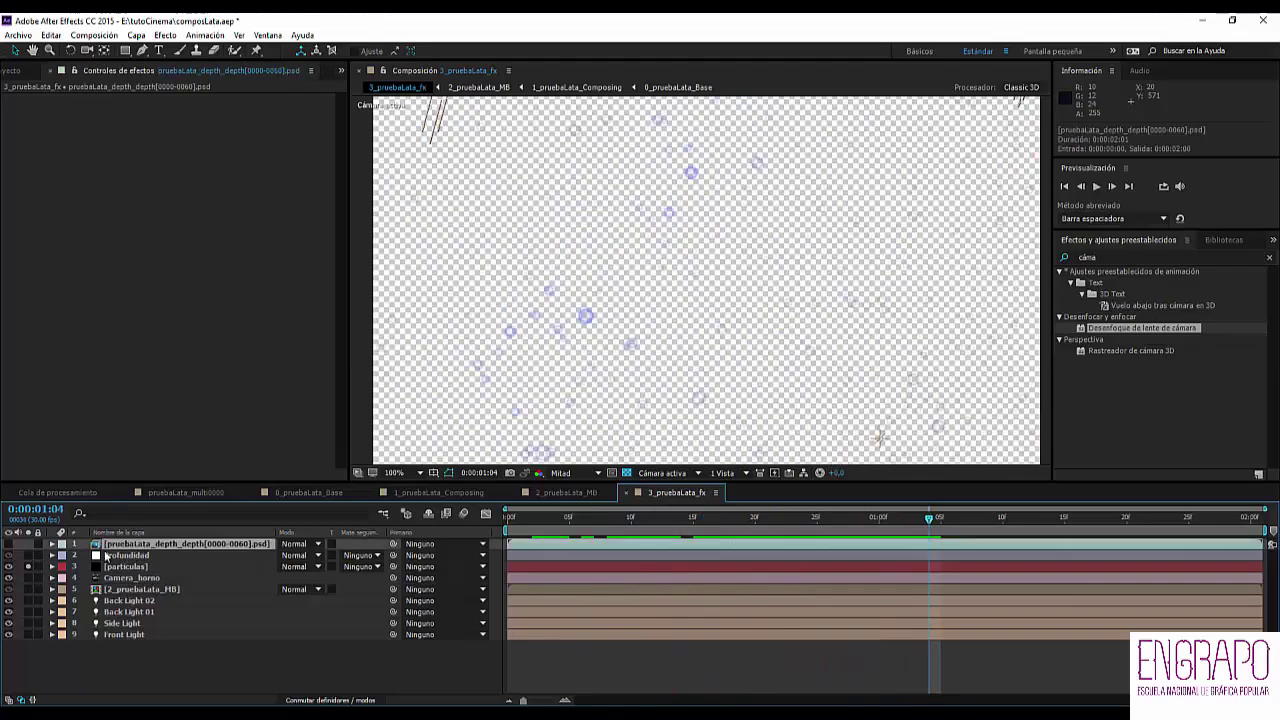
{"action": "left_click", "coordinate": [29, 545]}
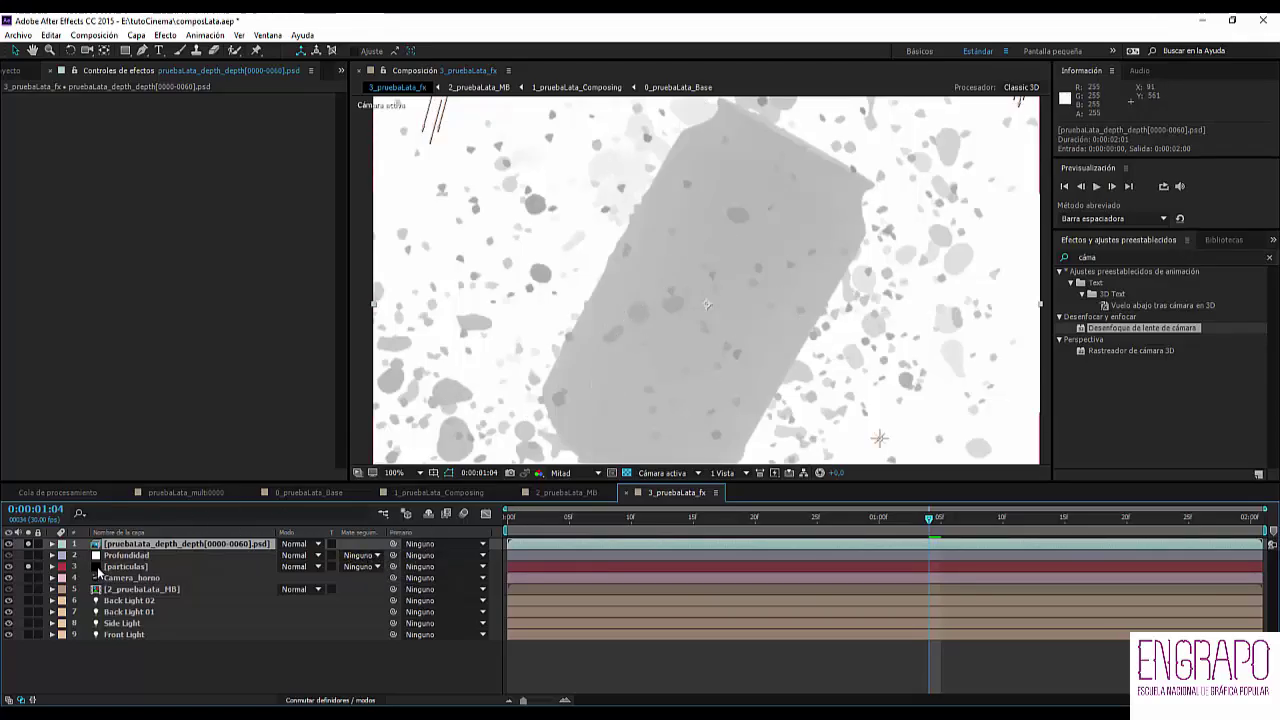
{"action": "left_click", "coordinate": [114, 567]}
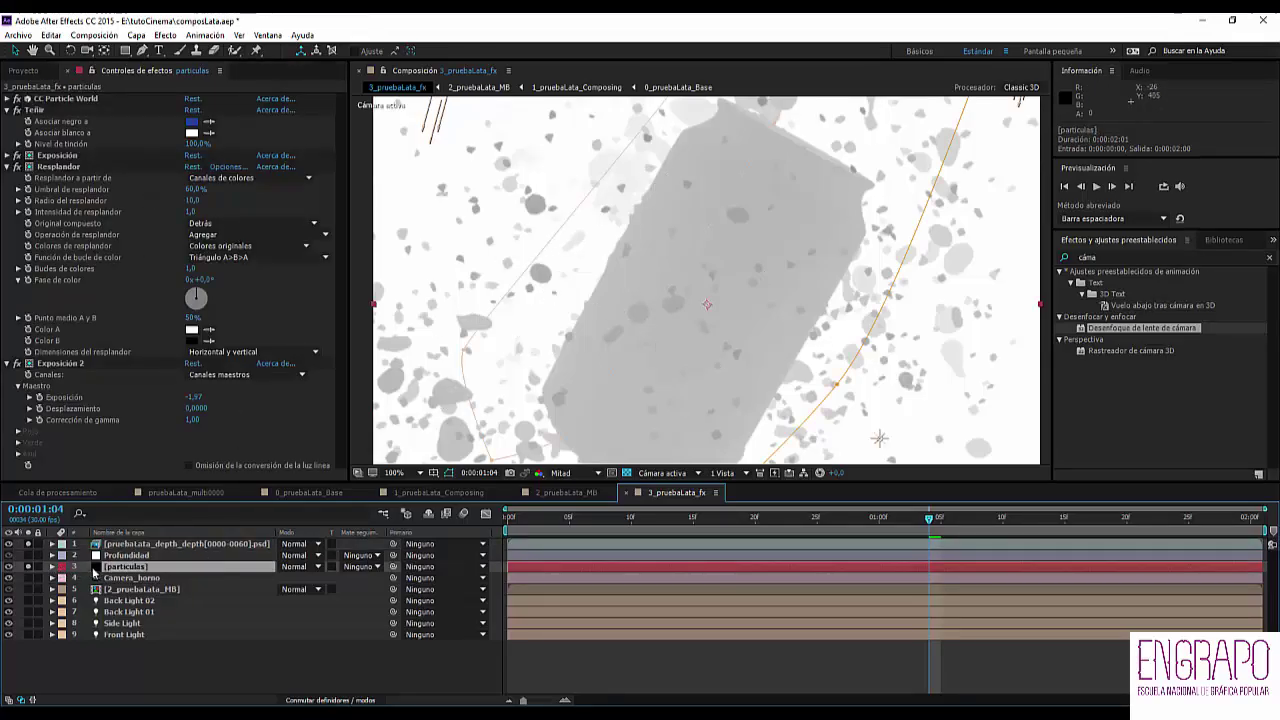
{"action": "scroll", "coordinate": [569, 372], "scroll_direction": "down", "scroll_amount": 1}
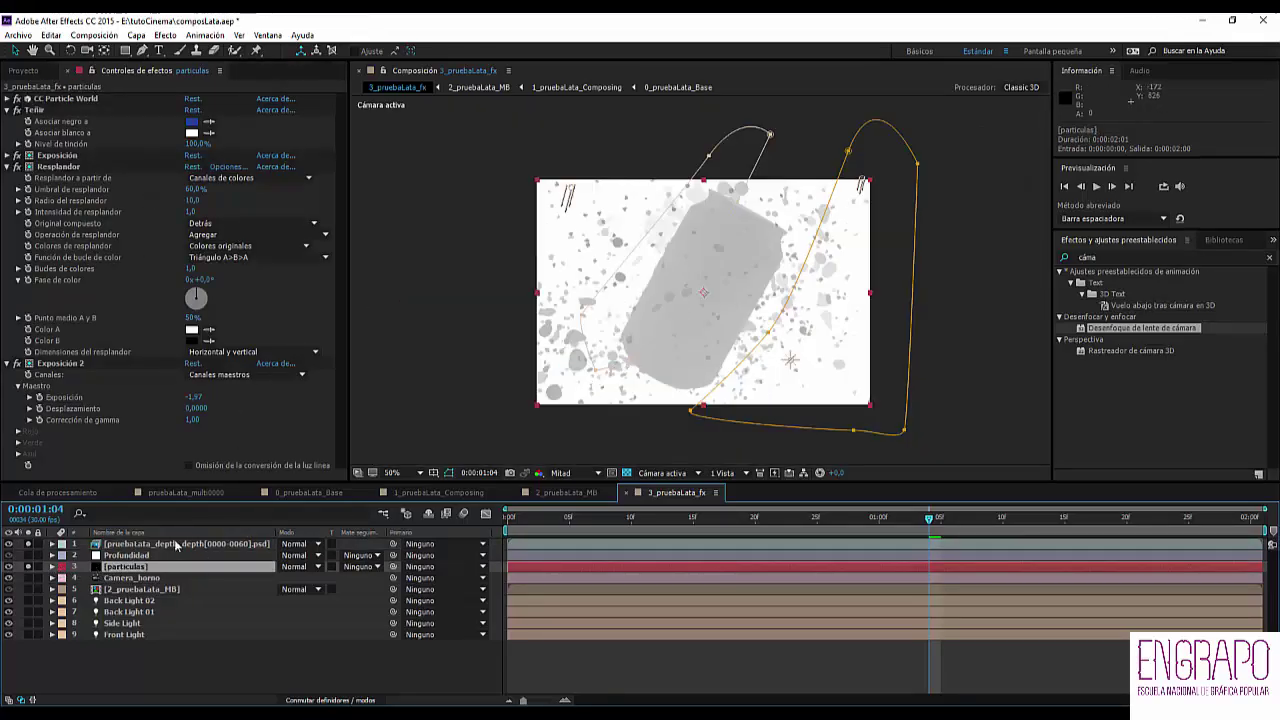
- Turn off solo on the depth sequence and particulas layers, and place the depth sequence directly above particulas
{"action": "left_click", "coordinate": [99, 641]}
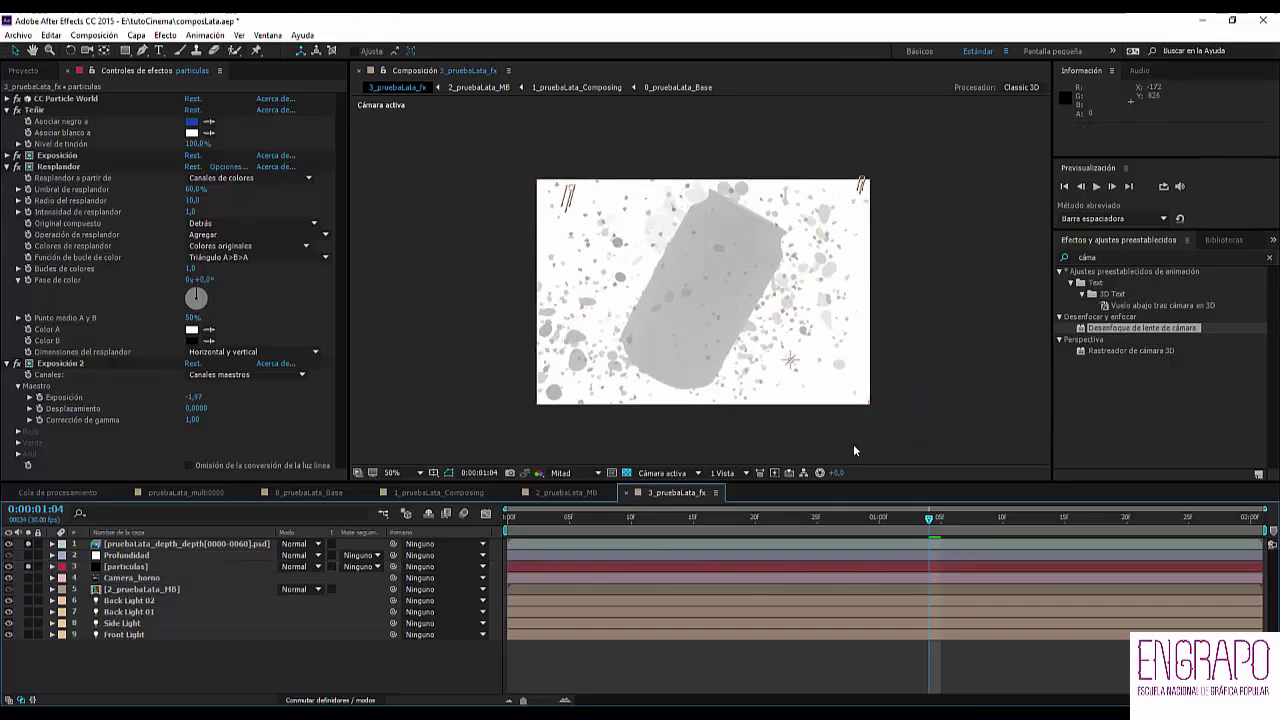
{"action": "left_click", "coordinate": [131, 544]}
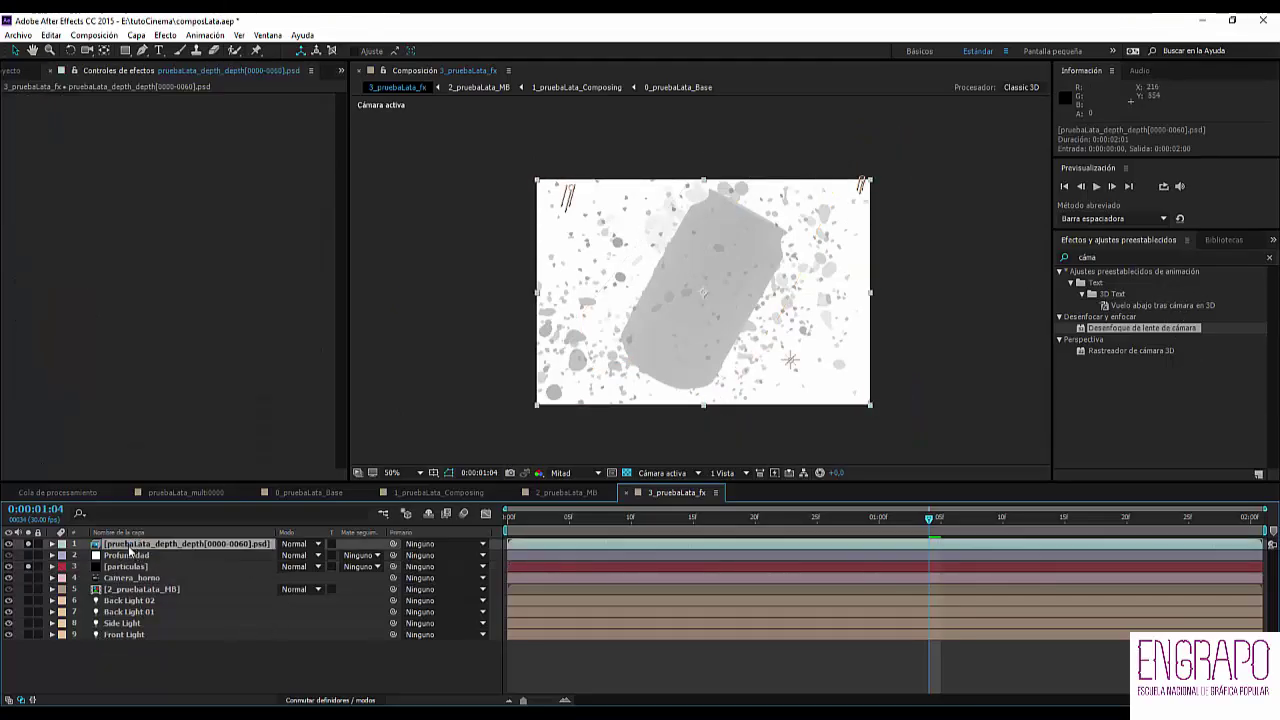
{"action": "left_click", "coordinate": [28, 544]}
{"action": "left_click", "coordinate": [28, 566]}
{"action": "left_click", "coordinate": [135, 556]}
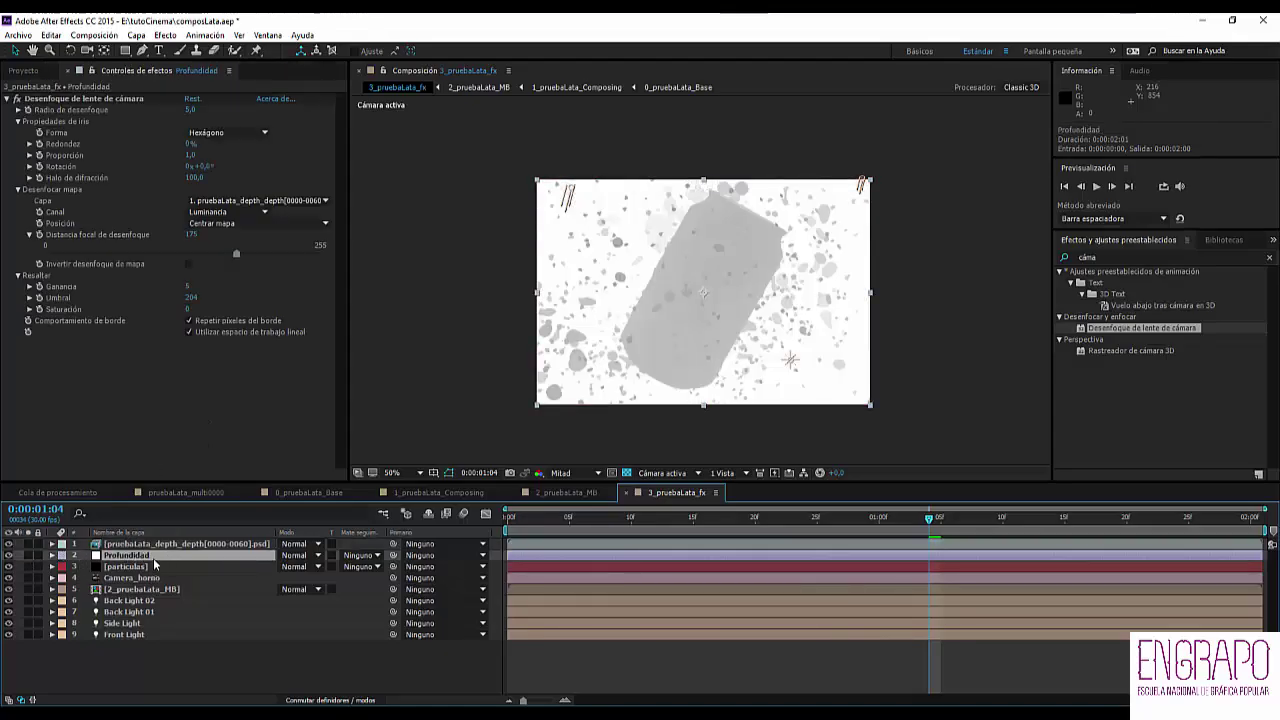
{"action": "left_click_drag", "start_coordinate": [133, 545], "coordinate": [137, 566]}
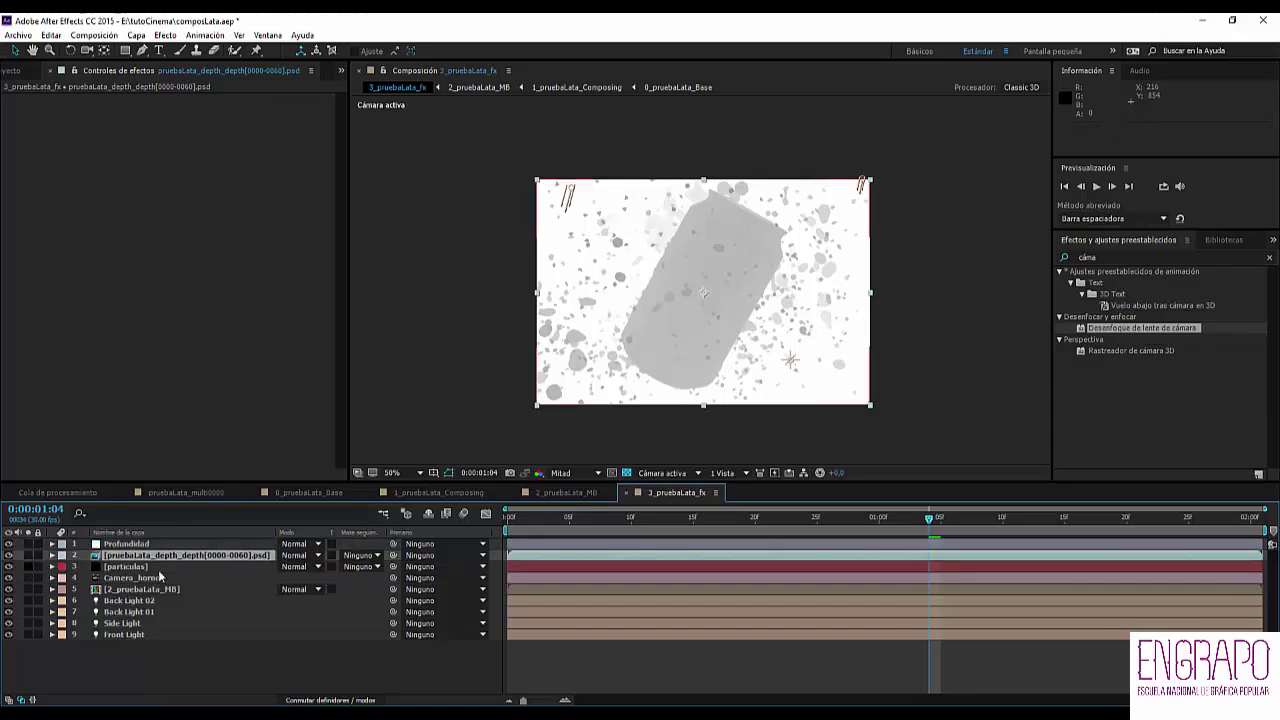
- Set the particulas layer's track matte to Mate de luminancia from the depth sequence and solo particulas
{"action": "key", "text": "slash"}
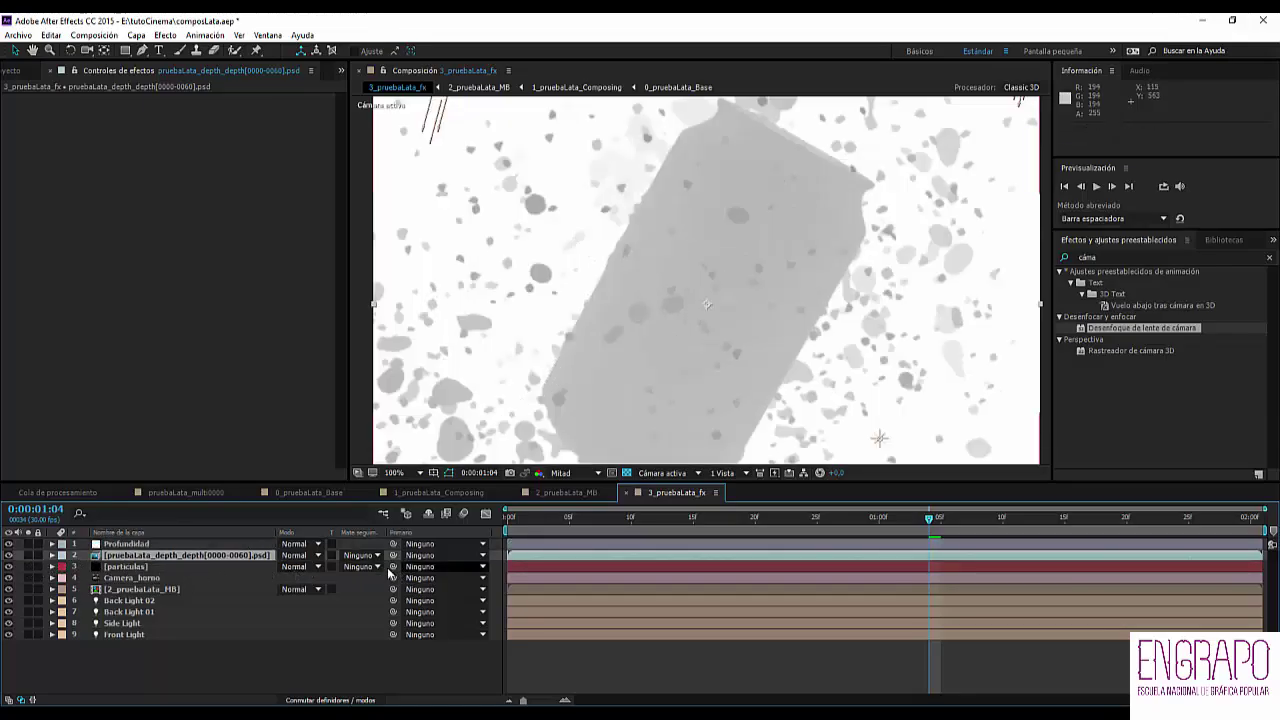
{"action": "left_click", "coordinate": [128, 566]}
{"action": "left_click", "coordinate": [360, 566]}
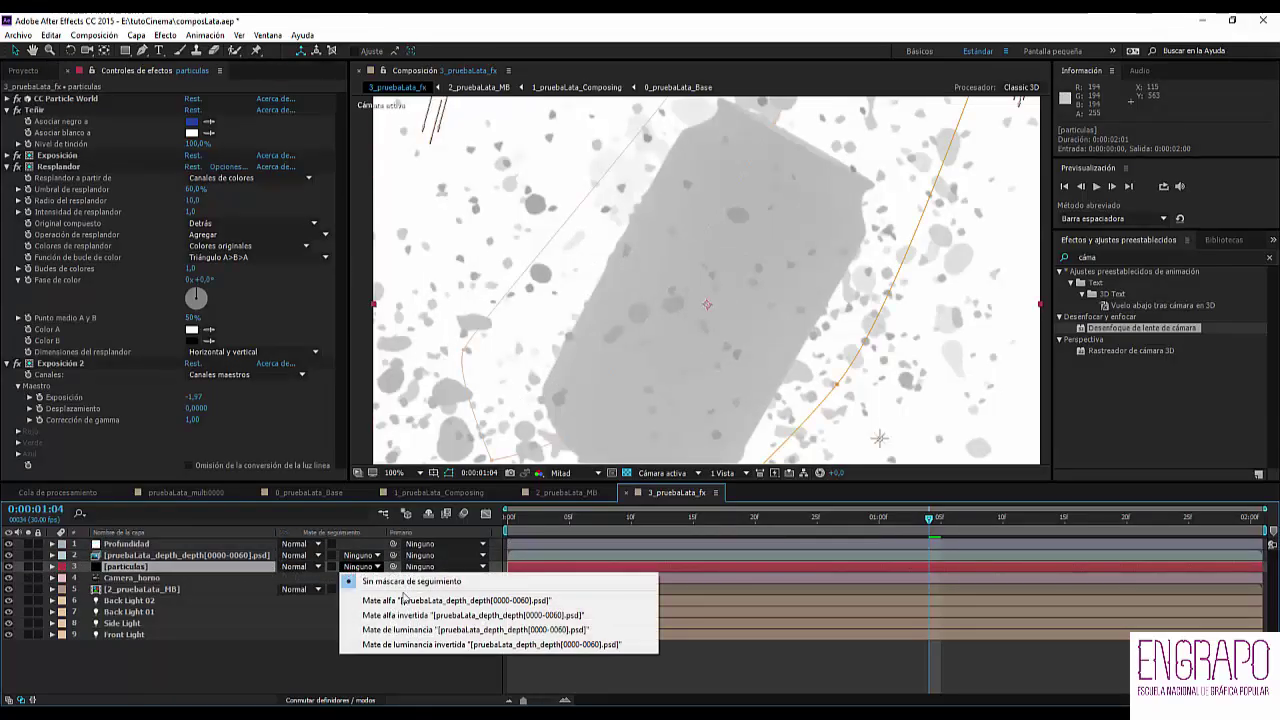
{"action": "left_click", "coordinate": [422, 630]}
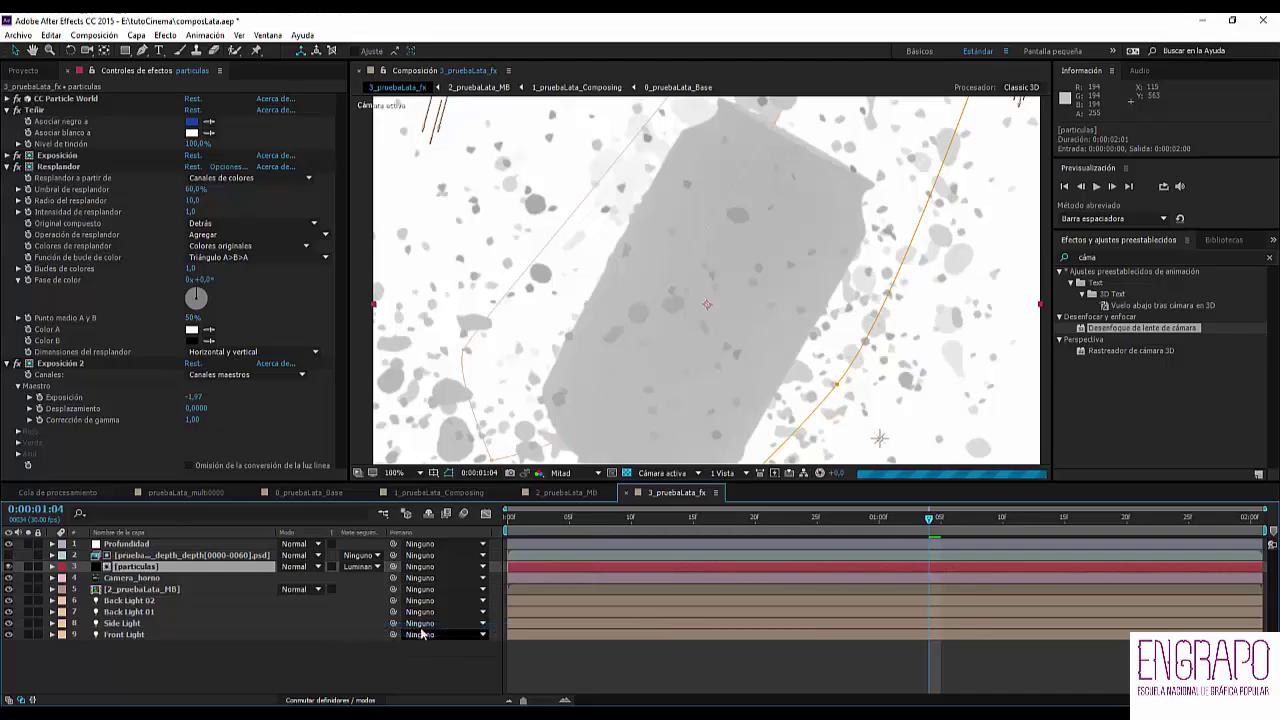
{"action": "left_click", "coordinate": [29, 567]}
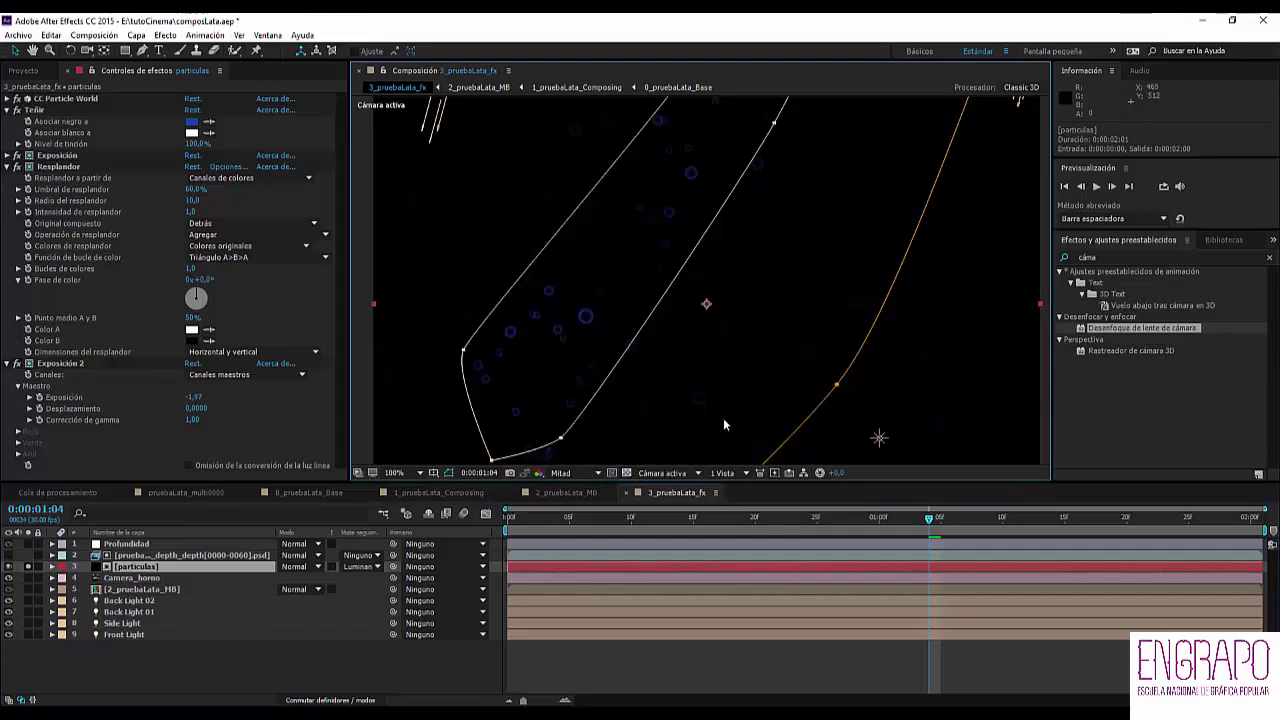
- Examine the soloed, matted particles up close and across the timeline, stopping at 0:00:00:29
{"action": "scroll", "coordinate": [766, 393], "scroll_direction": "down", "scroll_amount": 1}
{"action": "left_click", "coordinate": [977, 363]}
{"action": "scroll", "coordinate": [788, 306], "scroll_direction": "up", "scroll_amount": 1}
{"action": "scroll", "coordinate": [788, 311], "scroll_direction": "down", "scroll_amount": 1}
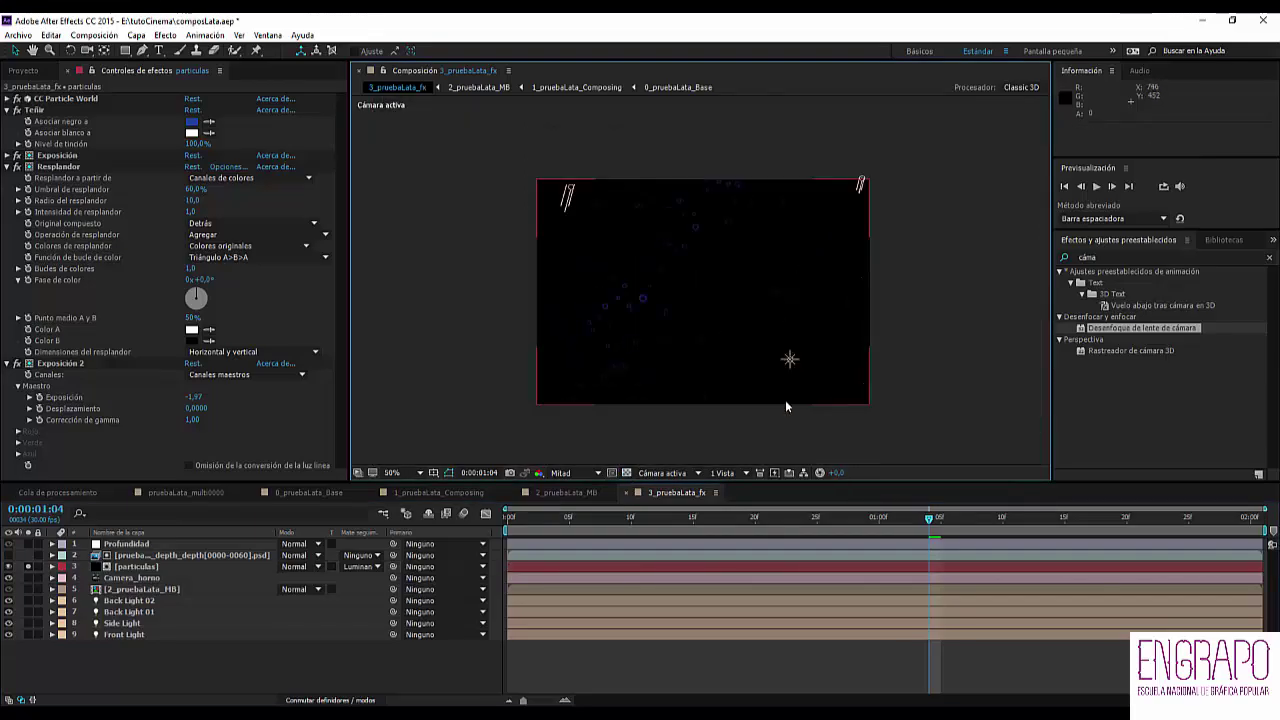
{"action": "left_click_drag", "start_coordinate": [706, 523], "coordinate": [868, 548]}
{"action": "scroll", "coordinate": [838, 305], "scroll_direction": "up", "scroll_amount": 2}
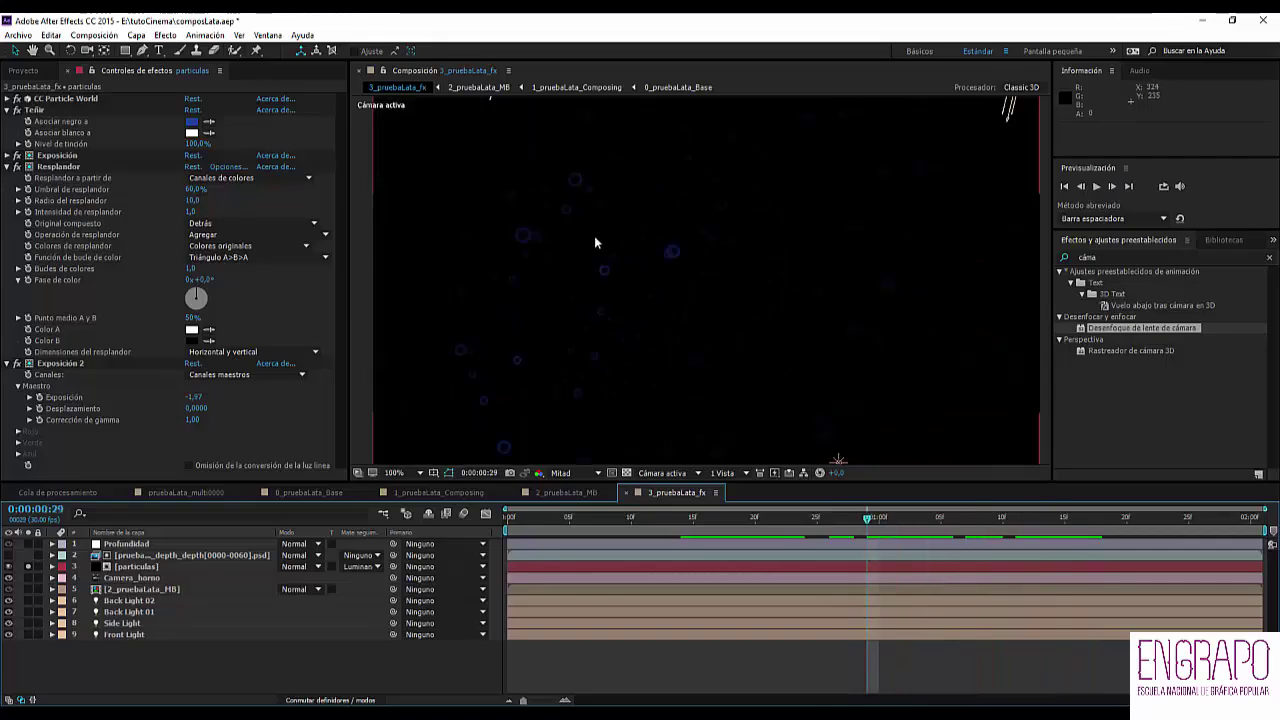
{"action": "scroll", "coordinate": [594, 242], "scroll_direction": "down", "scroll_amount": 2}
- Try Mate de luminancia invertida as the particulas layer's track matte and check the particles around 0:00:00:27
{"action": "left_click", "coordinate": [365, 566]}
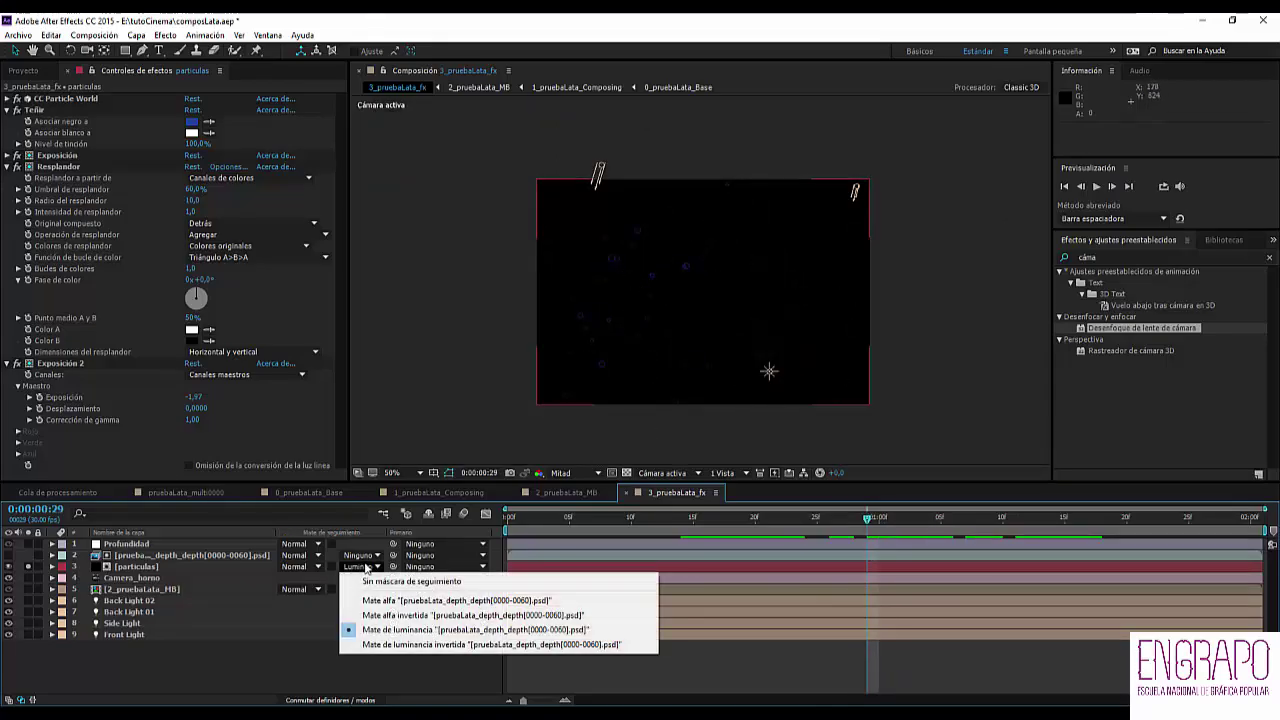
{"action": "left_click", "coordinate": [445, 646]}
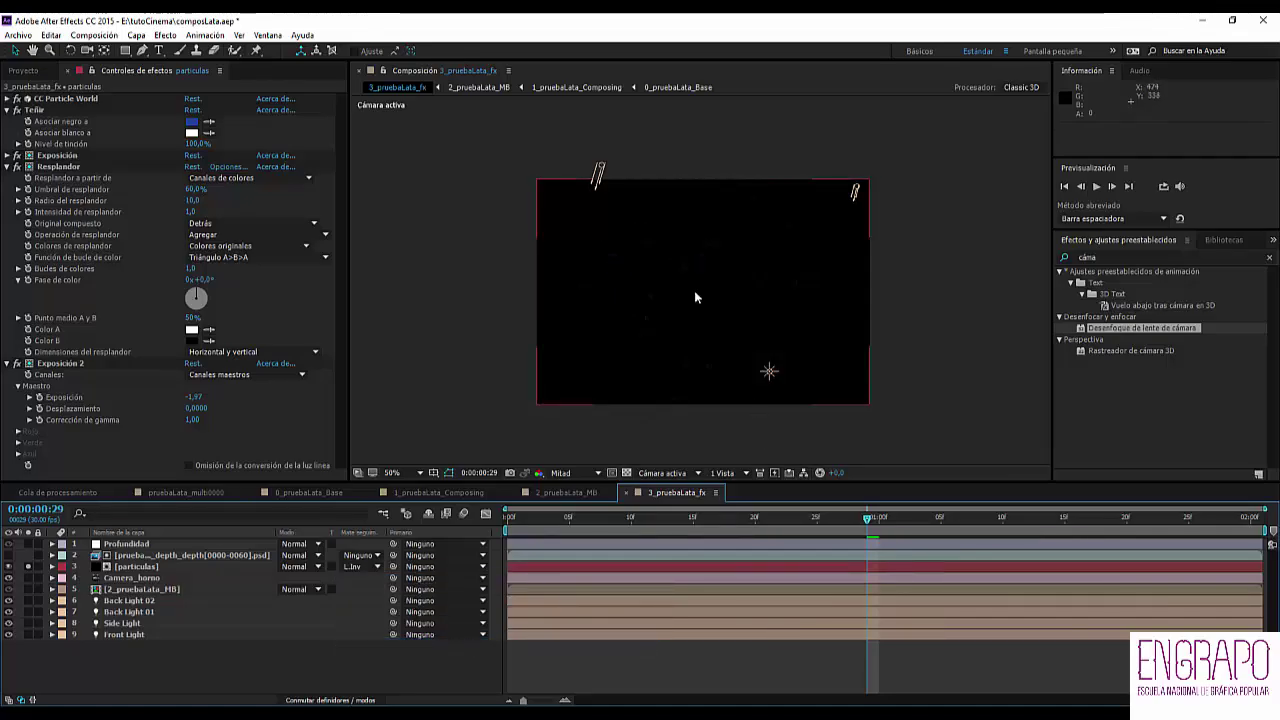
{"action": "key", "text": "space"}
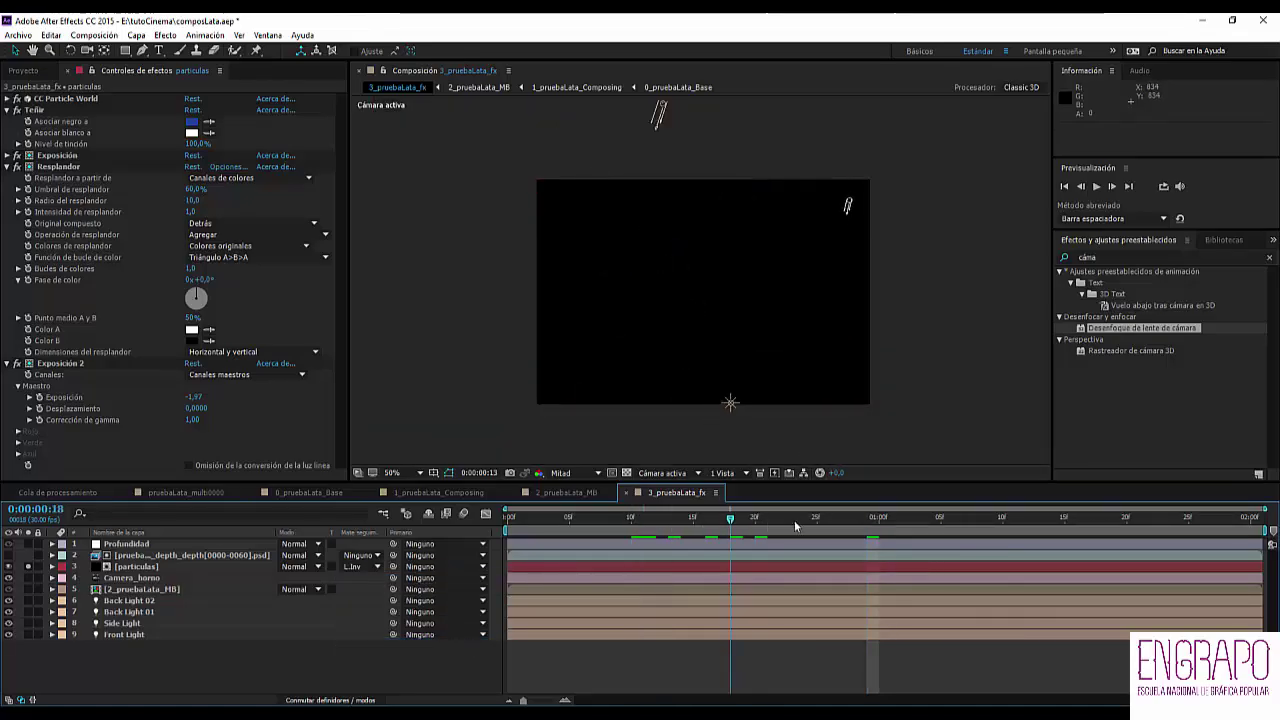
{"action": "scroll", "coordinate": [713, 301], "scroll_direction": "up", "scroll_amount": 2}
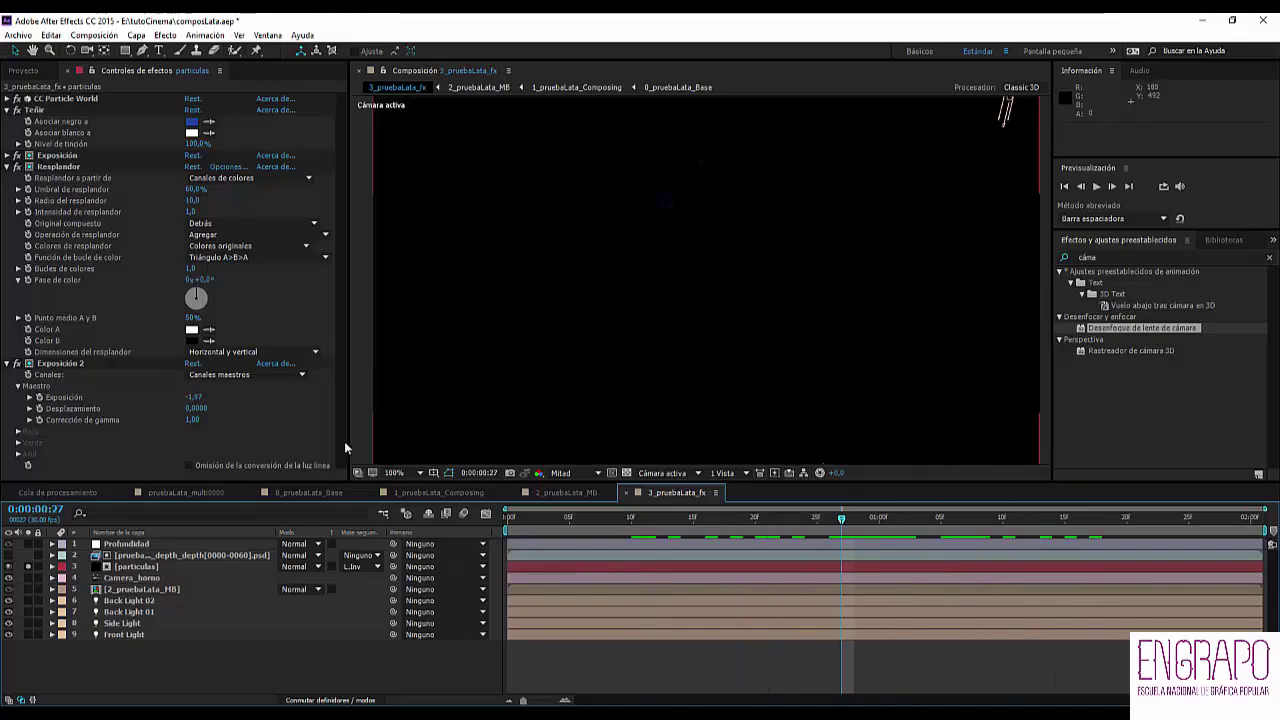
- Solo the depth sequence and apply the Exposición colour correction effect to it, duplicating it to make three instances
{"action": "left_click", "coordinate": [27, 555]}
{"action": "left_click", "coordinate": [190, 555]}
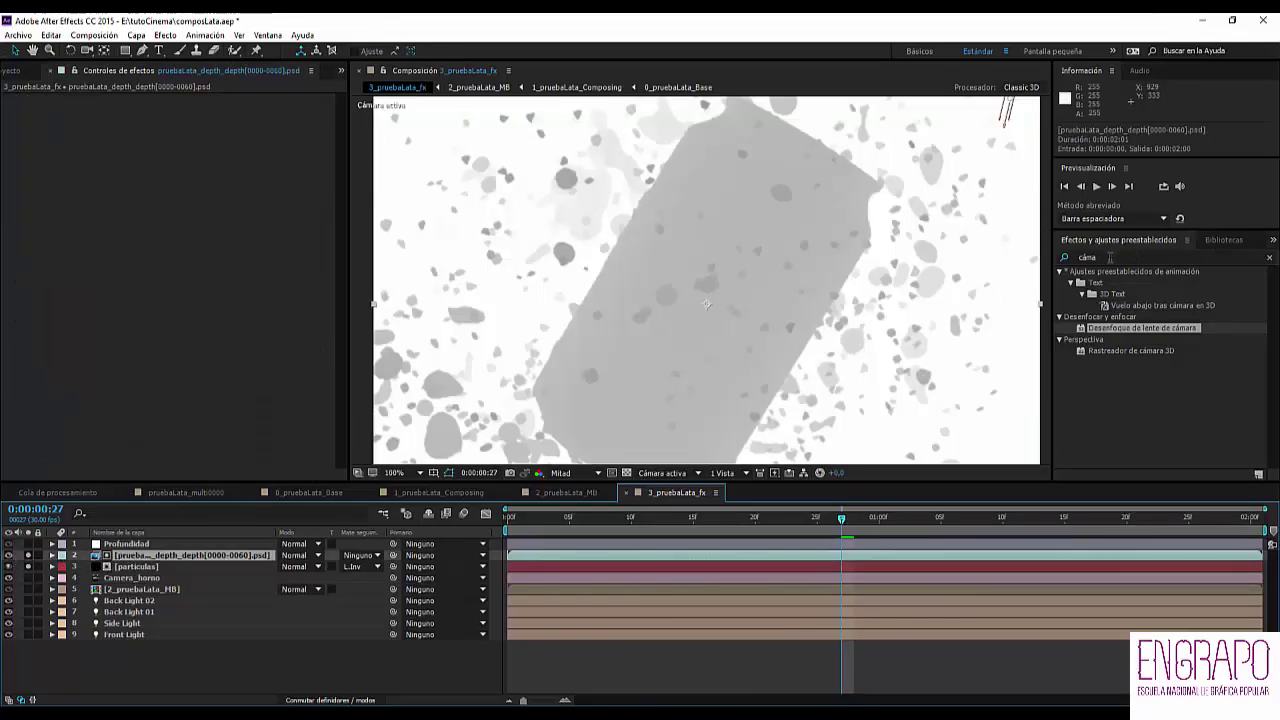
{"action": "left_click", "coordinate": [1110, 258]}
{"action": "type", "text": "expos"}
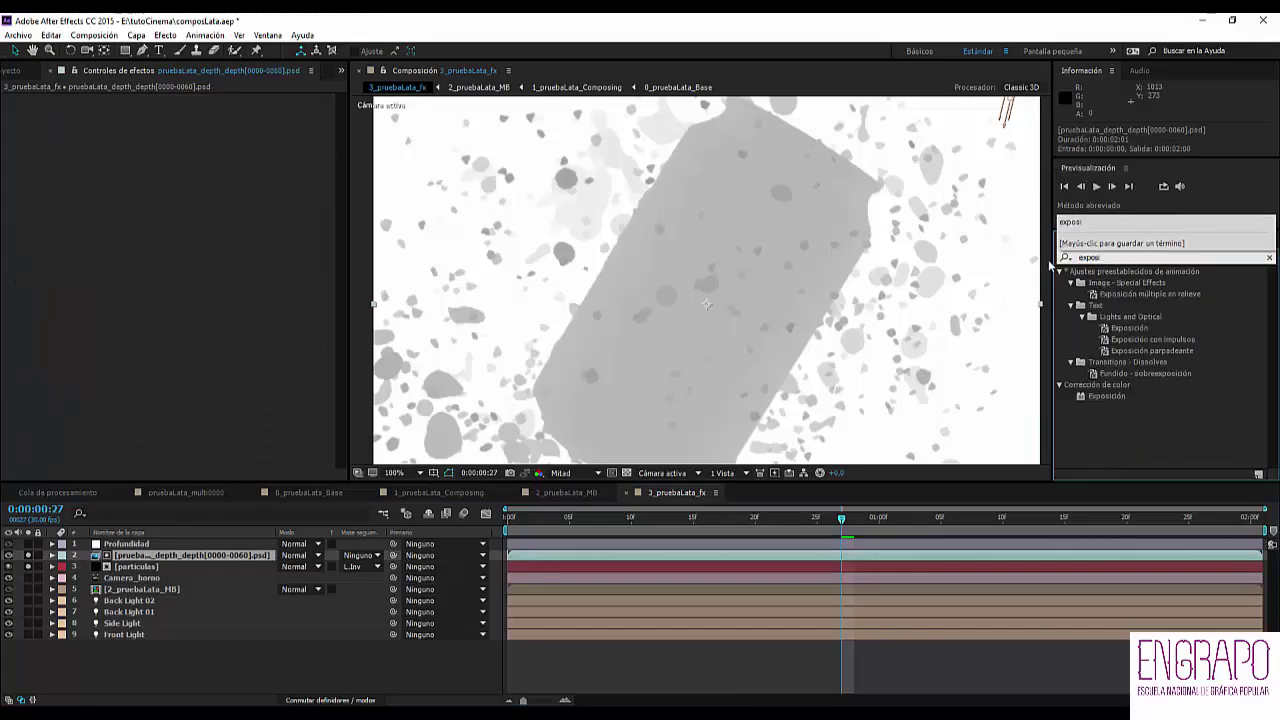
{"action": "double_click", "coordinate": [1107, 396]}
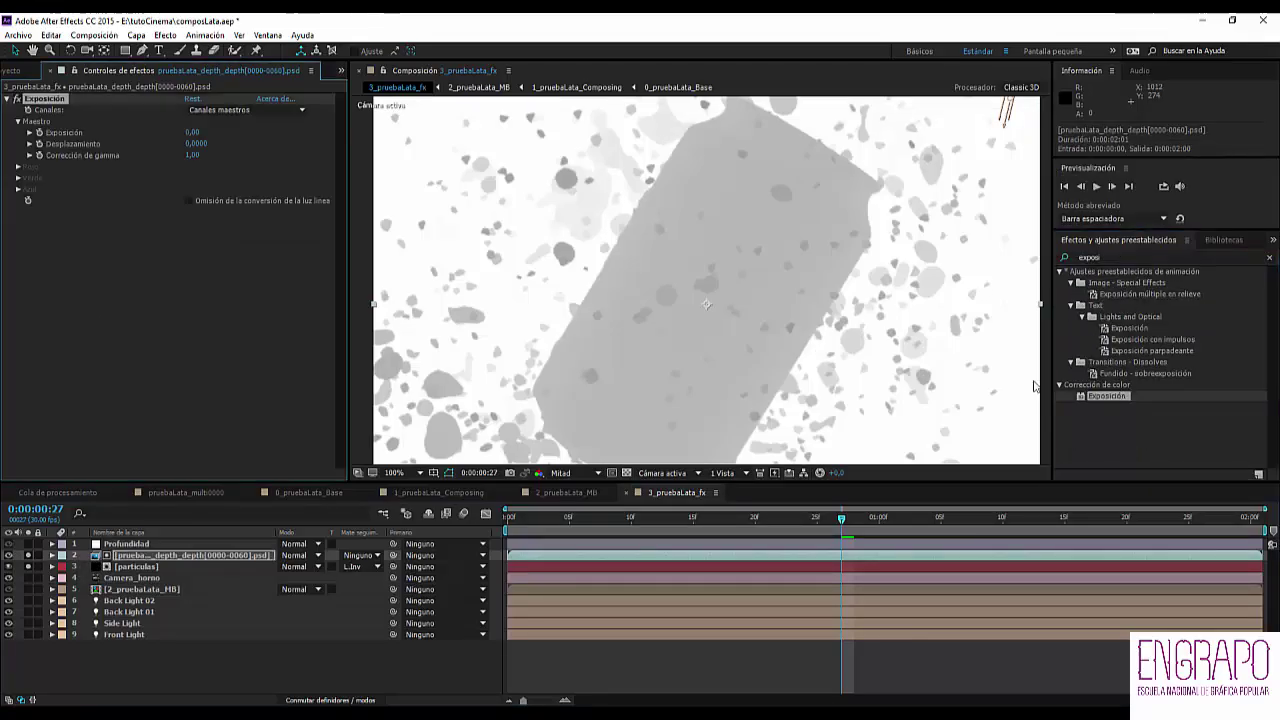
{"action": "key", "text": "ctrl+d"}
{"action": "key", "text": "ctrl+d"}
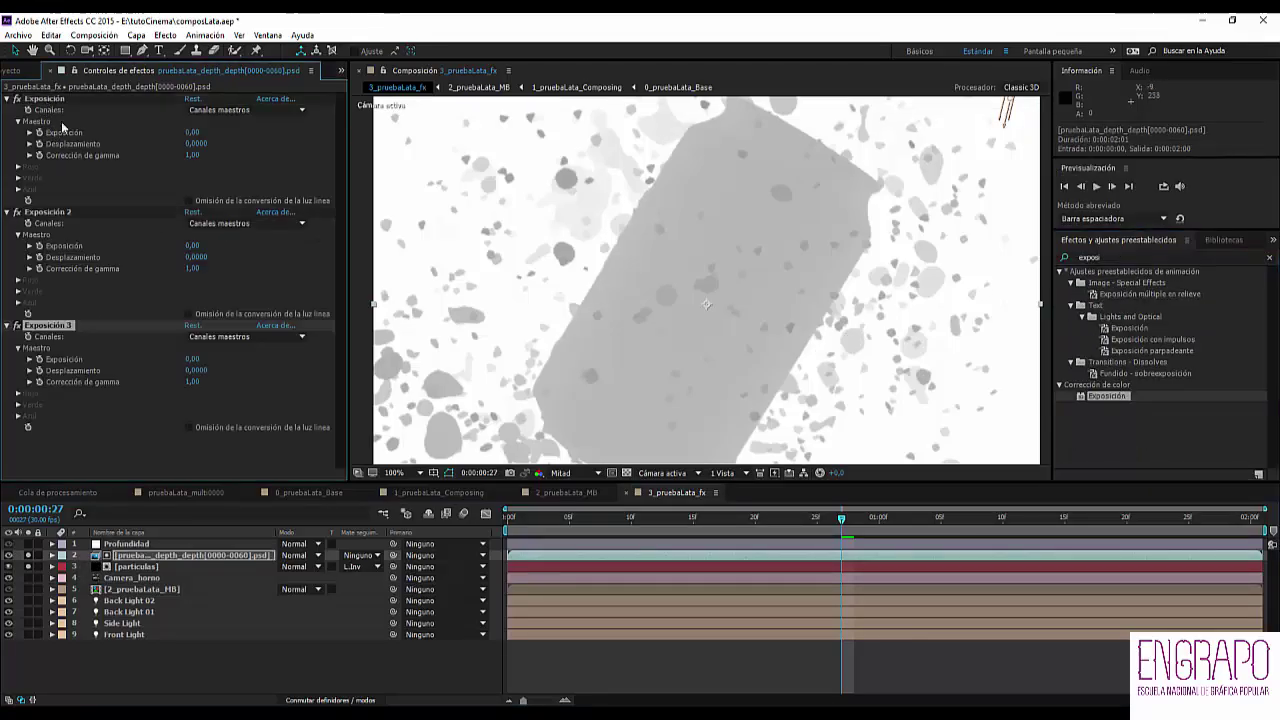
- Set Exposición 2's Desplazamiento to -0.52, Exposición 3's exposure to 1.77 and the first effect's exposure to about -0.05
{"action": "left_click_drag", "start_coordinate": [197, 257], "coordinate": [170, 257]}
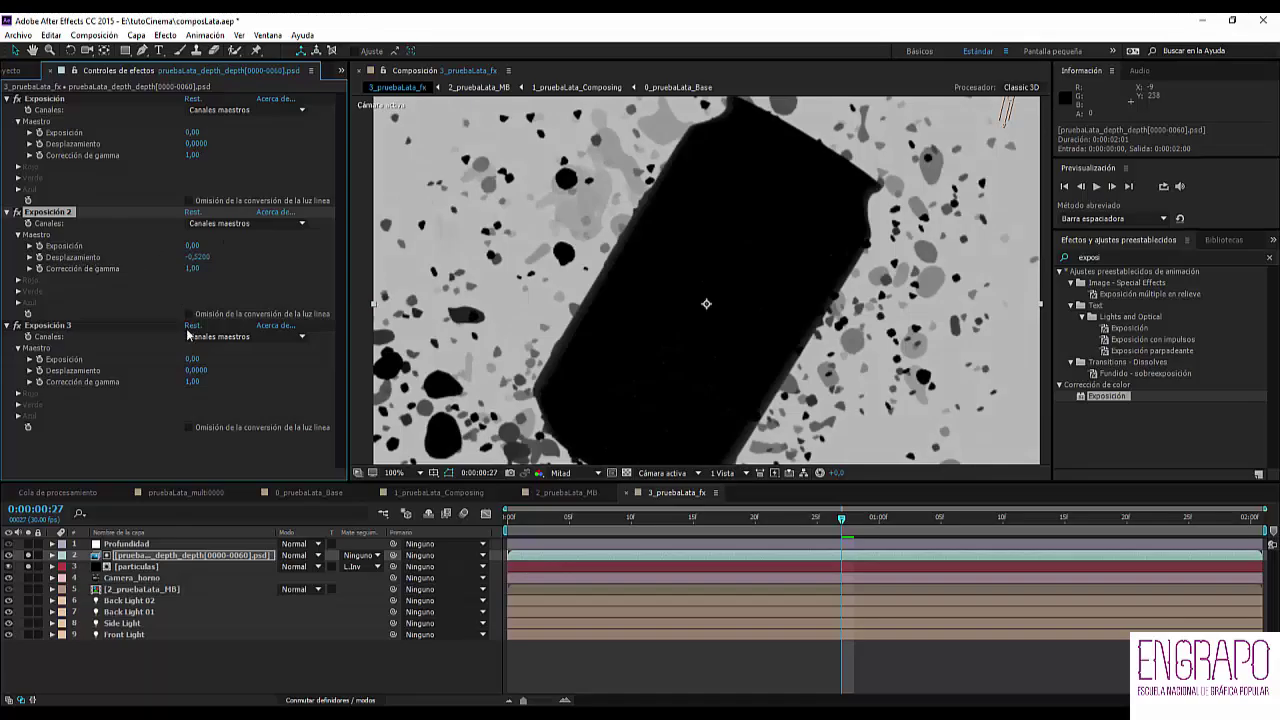
{"action": "left_click_drag", "start_coordinate": [193, 360], "coordinate": [315, 361]}
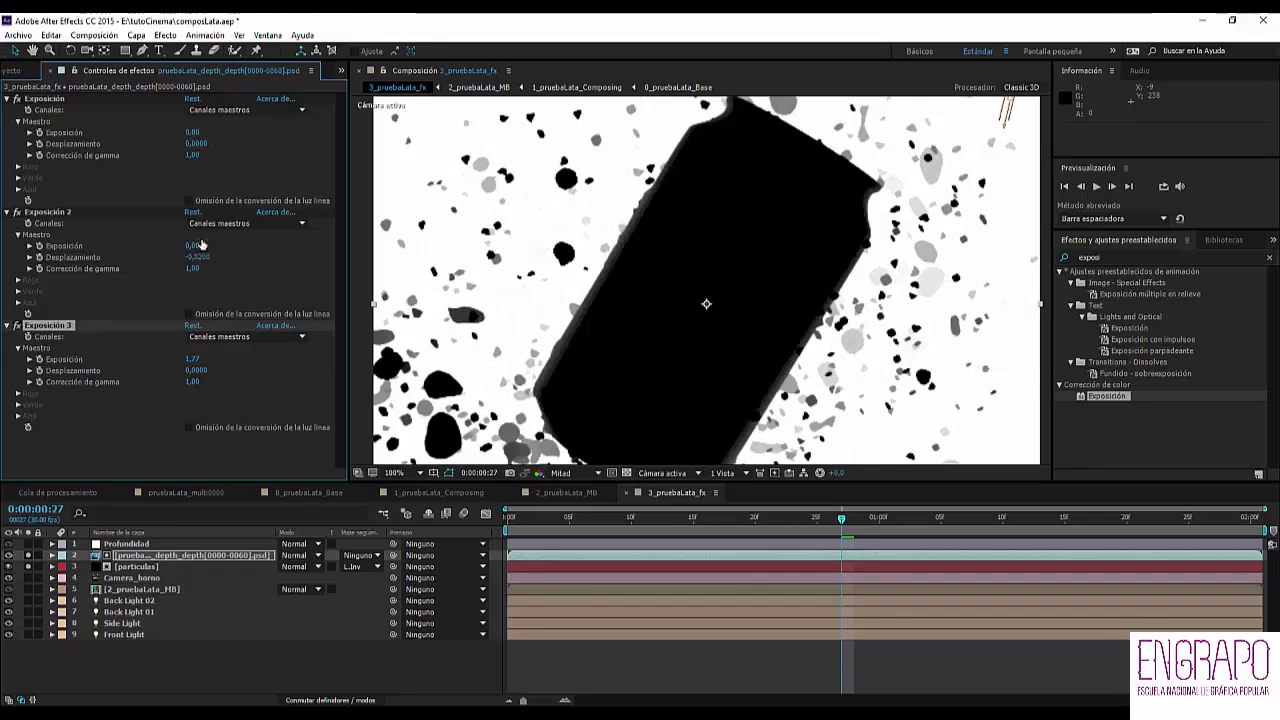
{"action": "left_click_drag", "start_coordinate": [189, 132], "coordinate": [182, 132]}
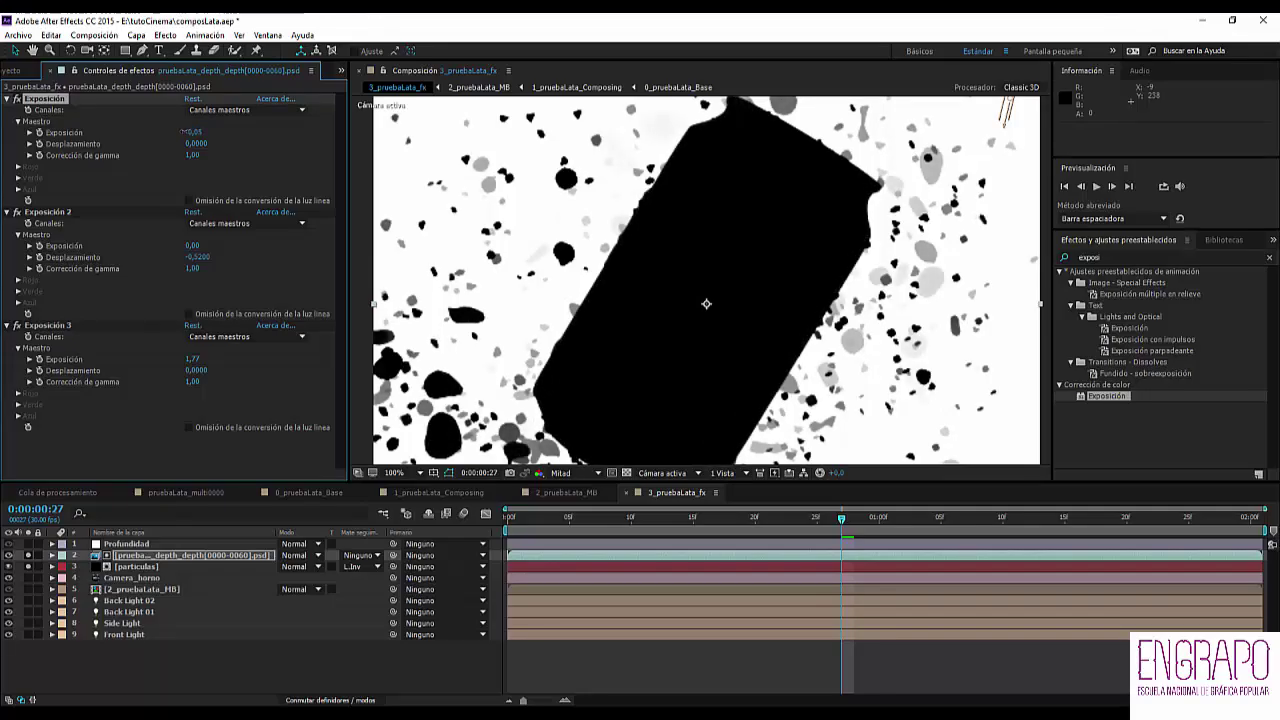
{"action": "left_click", "coordinate": [124, 659]}
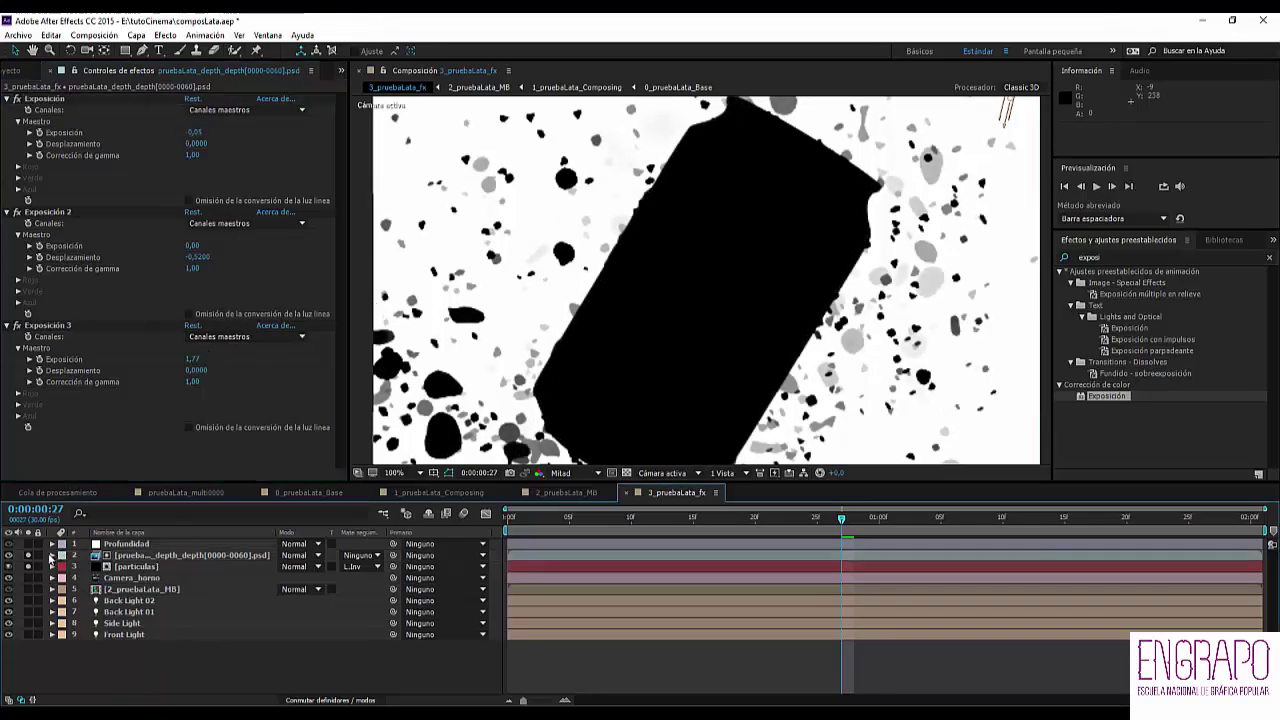
- Turn off solo on the depth sequence and set the particulas layer's track matte to Mate de luminancia
{"action": "left_click", "coordinate": [27, 564]}
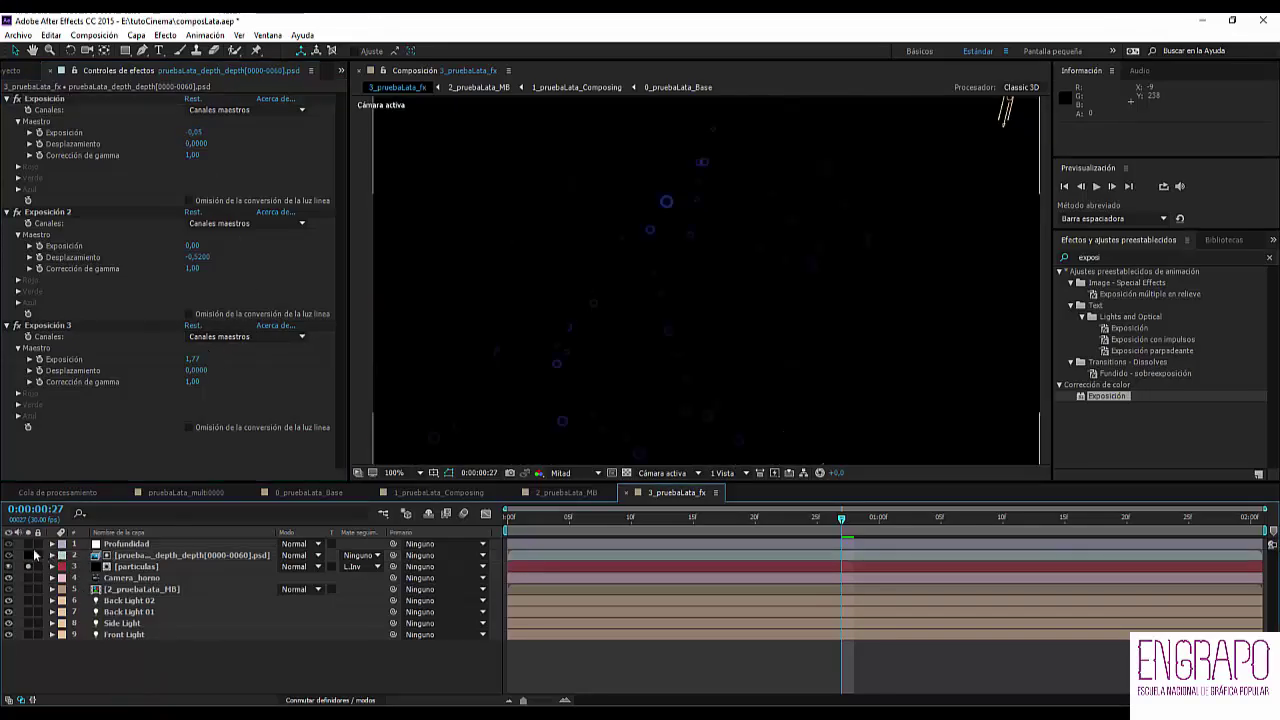
{"action": "left_click", "coordinate": [362, 566]}
{"action": "left_click", "coordinate": [392, 631]}
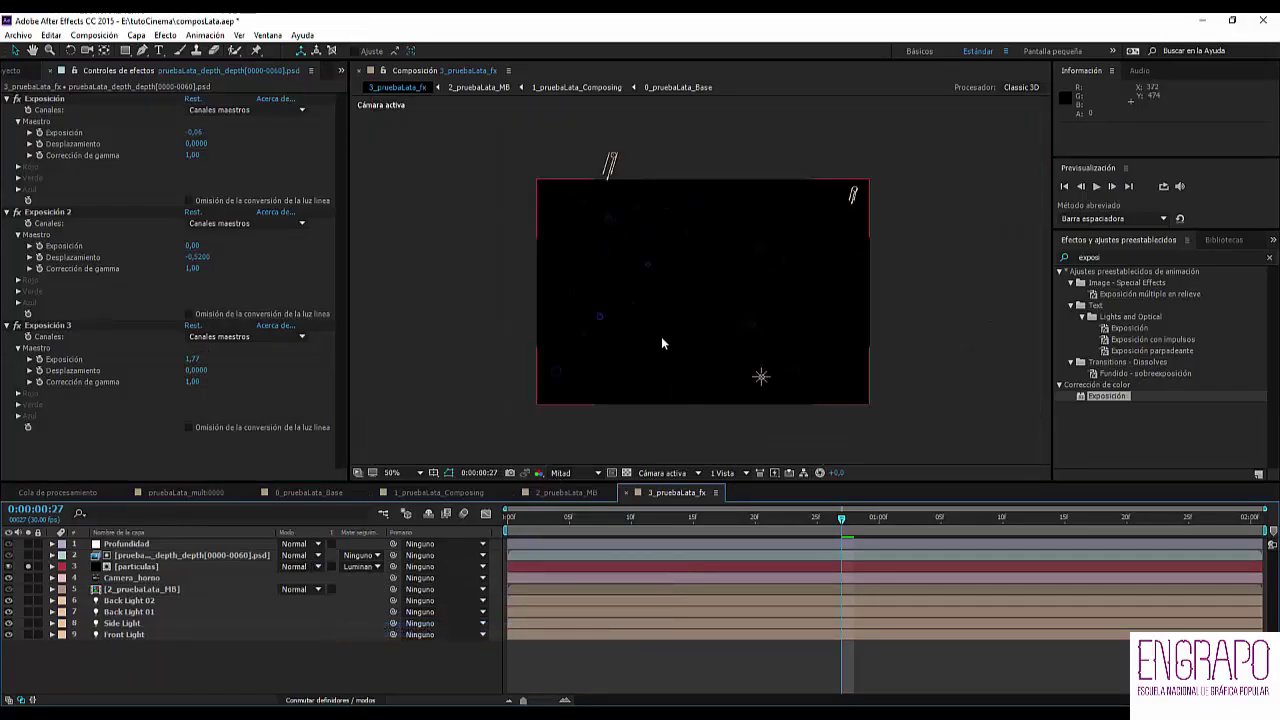
- Inspect the edges of the matted particles up close and move the current time to 0:00:01:11
{"action": "scroll", "coordinate": [628, 337], "scroll_direction": "up", "scroll_amount": 1}
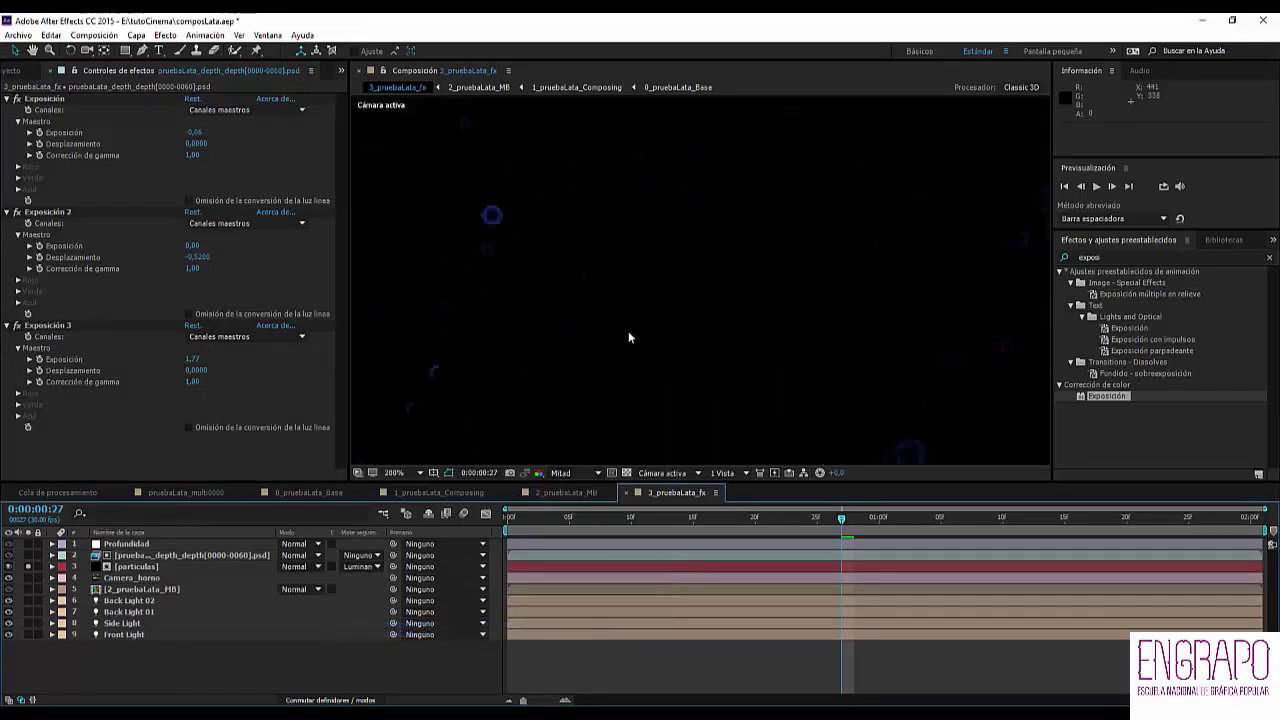
{"action": "left_click", "coordinate": [627, 473]}
{"action": "left_click", "coordinate": [627, 473]}
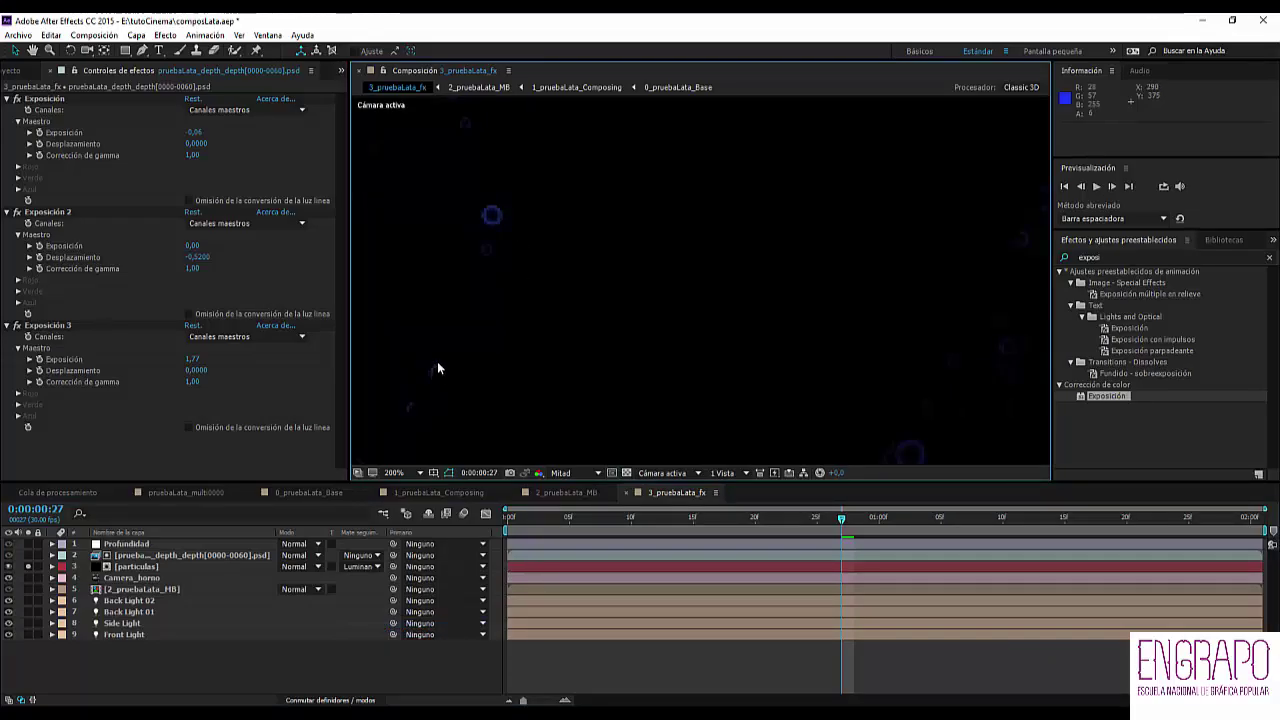
{"action": "left_click_drag", "start_coordinate": [742, 535], "coordinate": [1012, 525]}
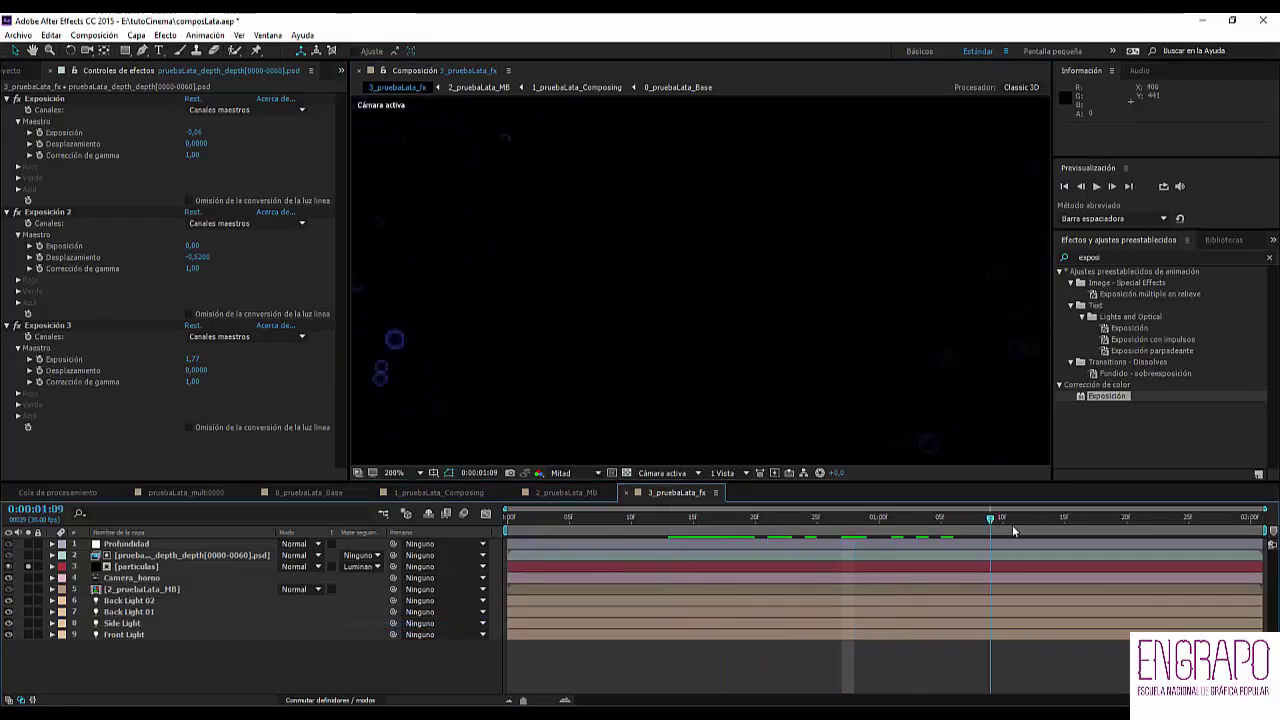
{"action": "scroll", "coordinate": [648, 326], "scroll_direction": "down", "scroll_amount": 1}
{"action": "scroll", "coordinate": [648, 326], "scroll_direction": "down", "scroll_amount": 1}
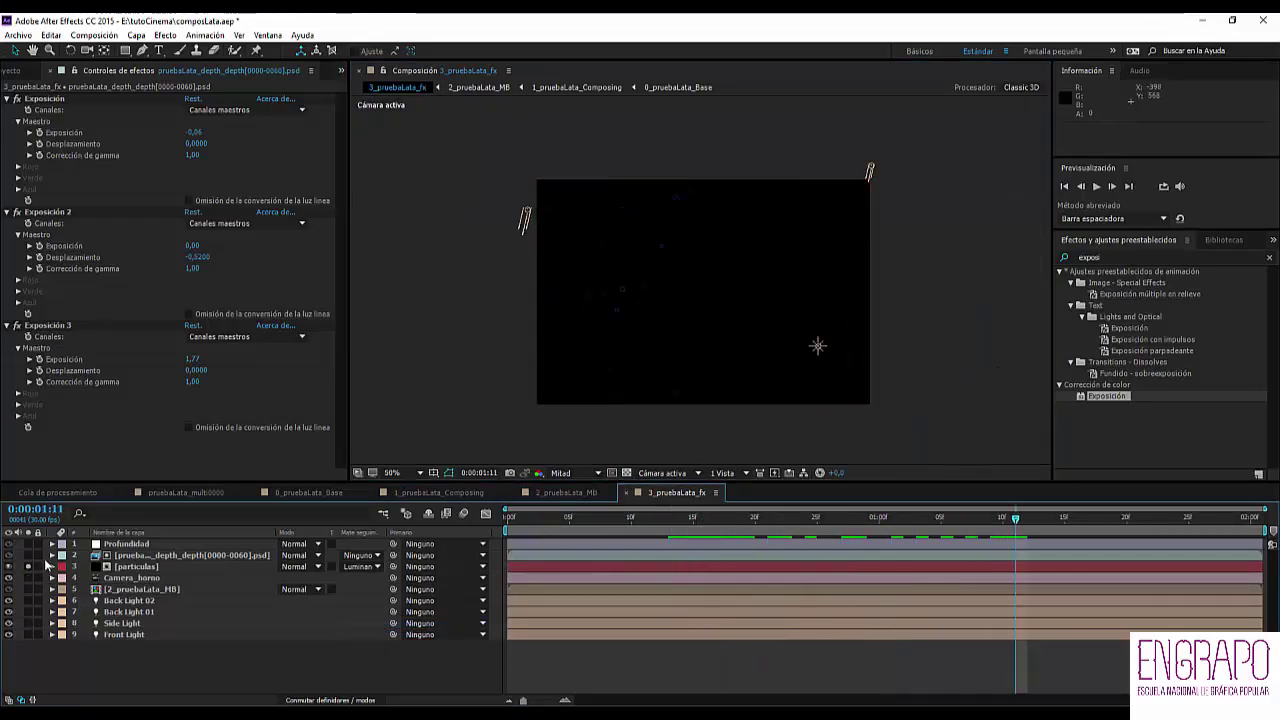
- Turn off solo on particulas and examine the bubbles around the can up close in the full composite
{"action": "left_click", "coordinate": [14, 555]}
{"action": "scroll", "coordinate": [644, 285], "scroll_direction": "up", "scroll_amount": 1}
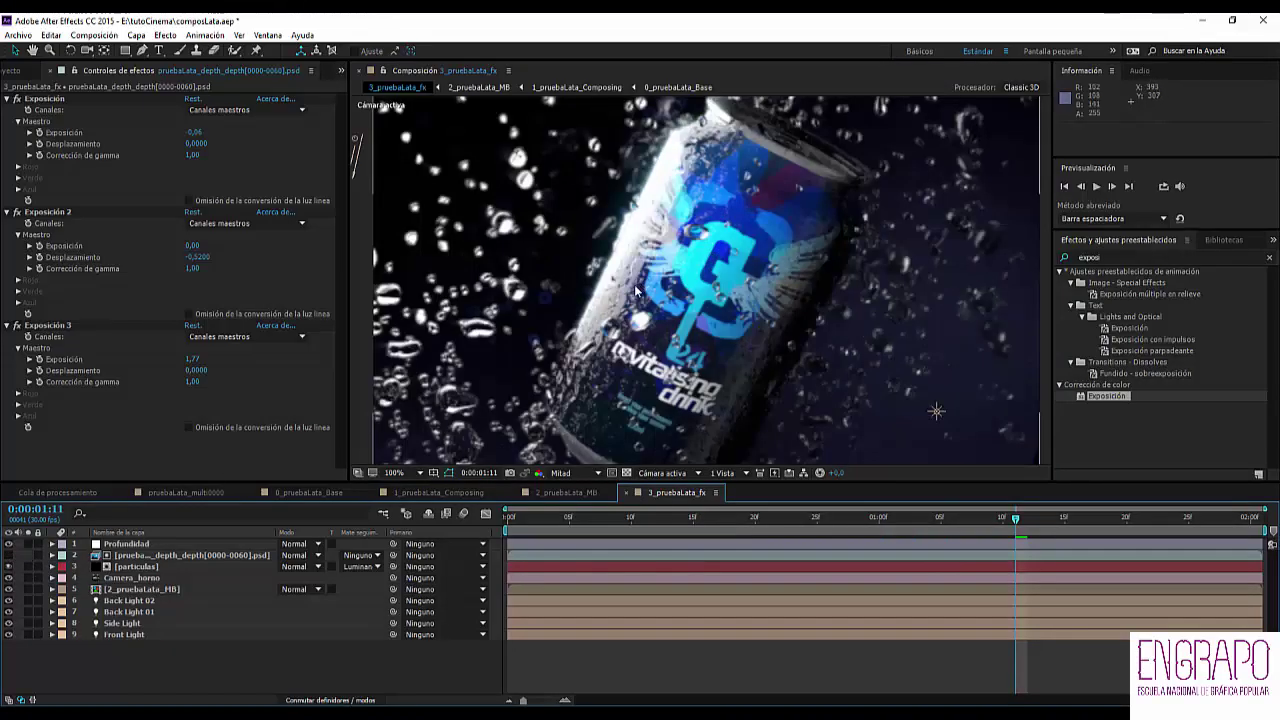
{"action": "scroll", "coordinate": [600, 325], "scroll_direction": "up", "scroll_amount": 1}
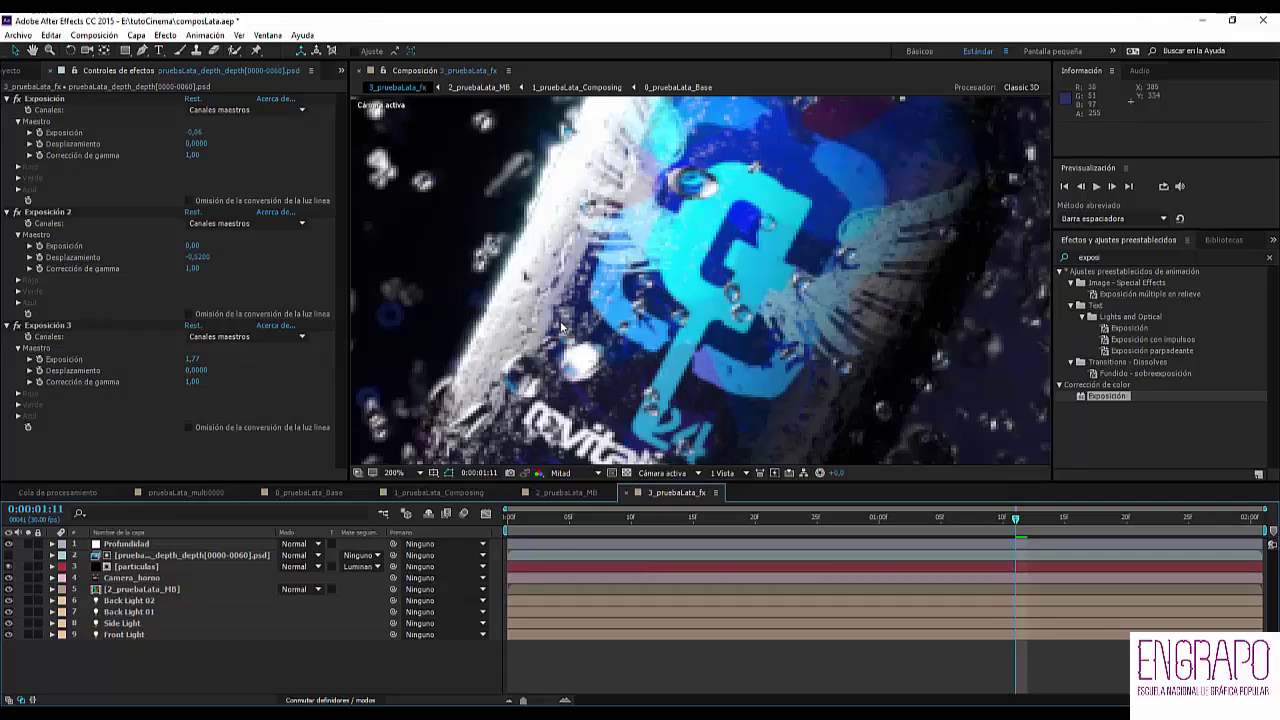
{"action": "scroll", "coordinate": [562, 326], "scroll_direction": "down", "scroll_amount": 1}
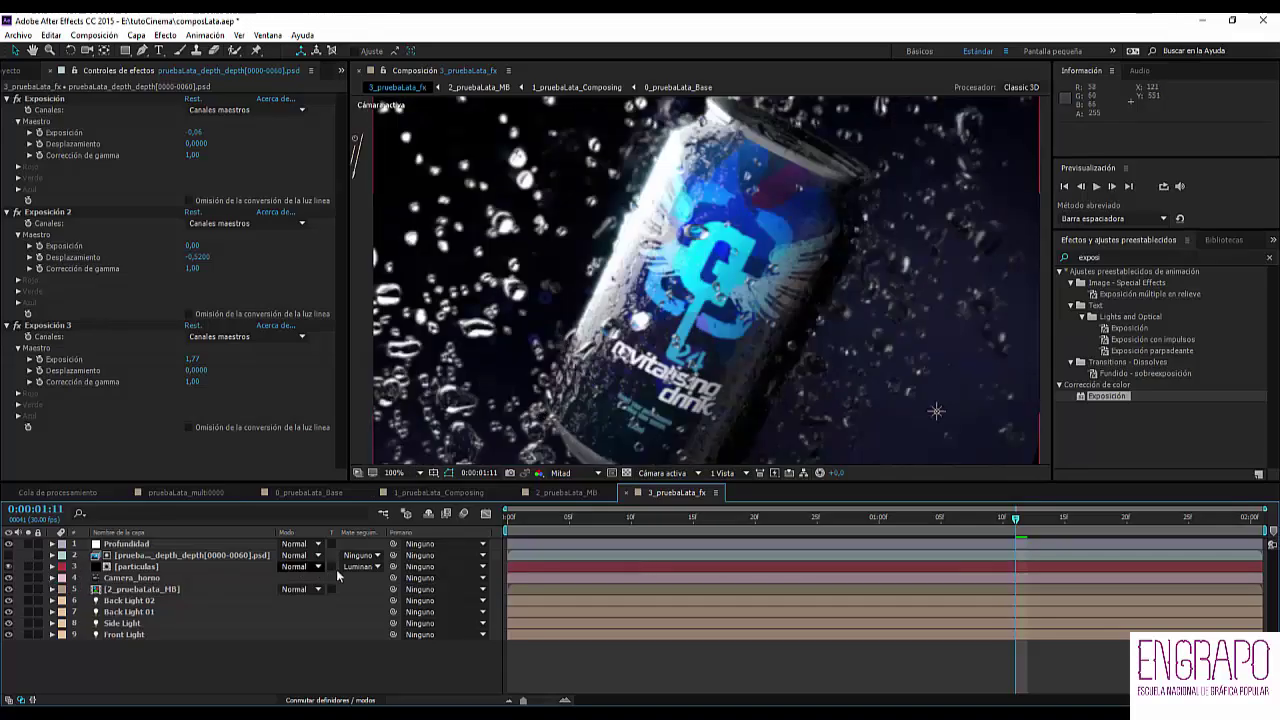
- Compare the composite with the particulas track matte set to Sin máscara de seguimiento and with Mate de luminancia reapplied
{"action": "left_click", "coordinate": [362, 566]}
{"action": "left_click", "coordinate": [388, 581]}
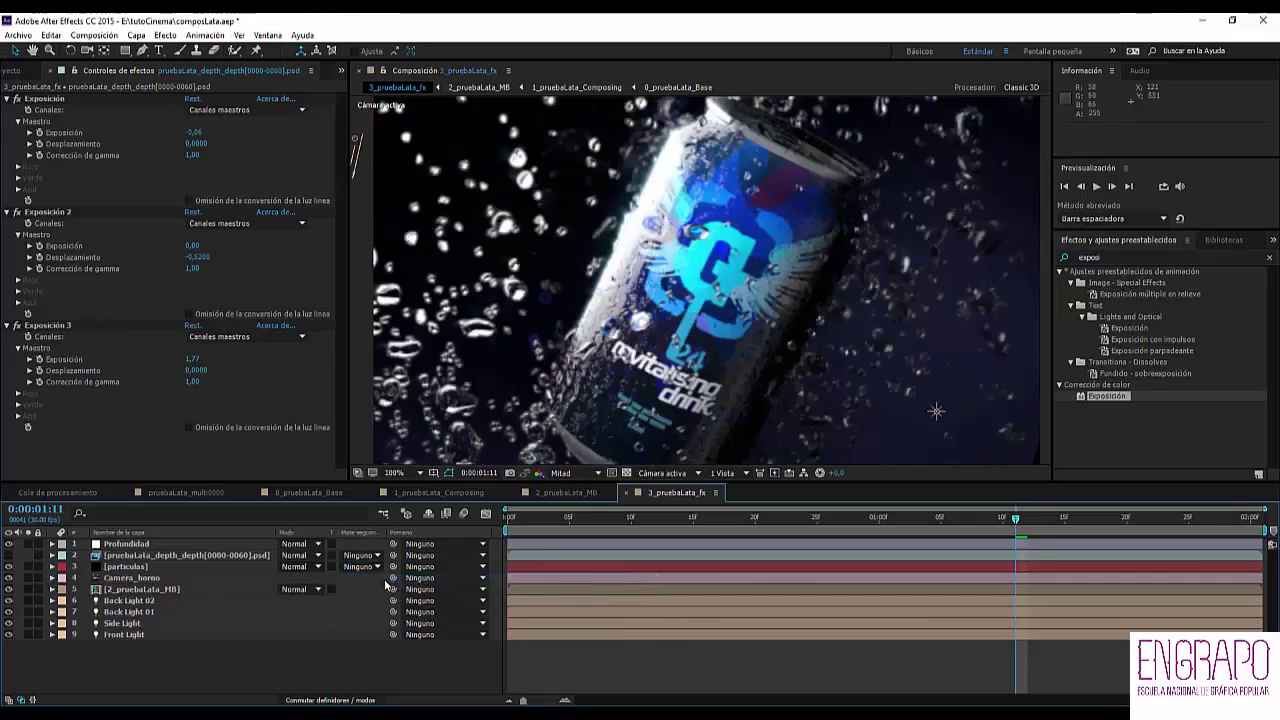
{"action": "left_click", "coordinate": [362, 566]}
{"action": "left_click", "coordinate": [420, 620]}
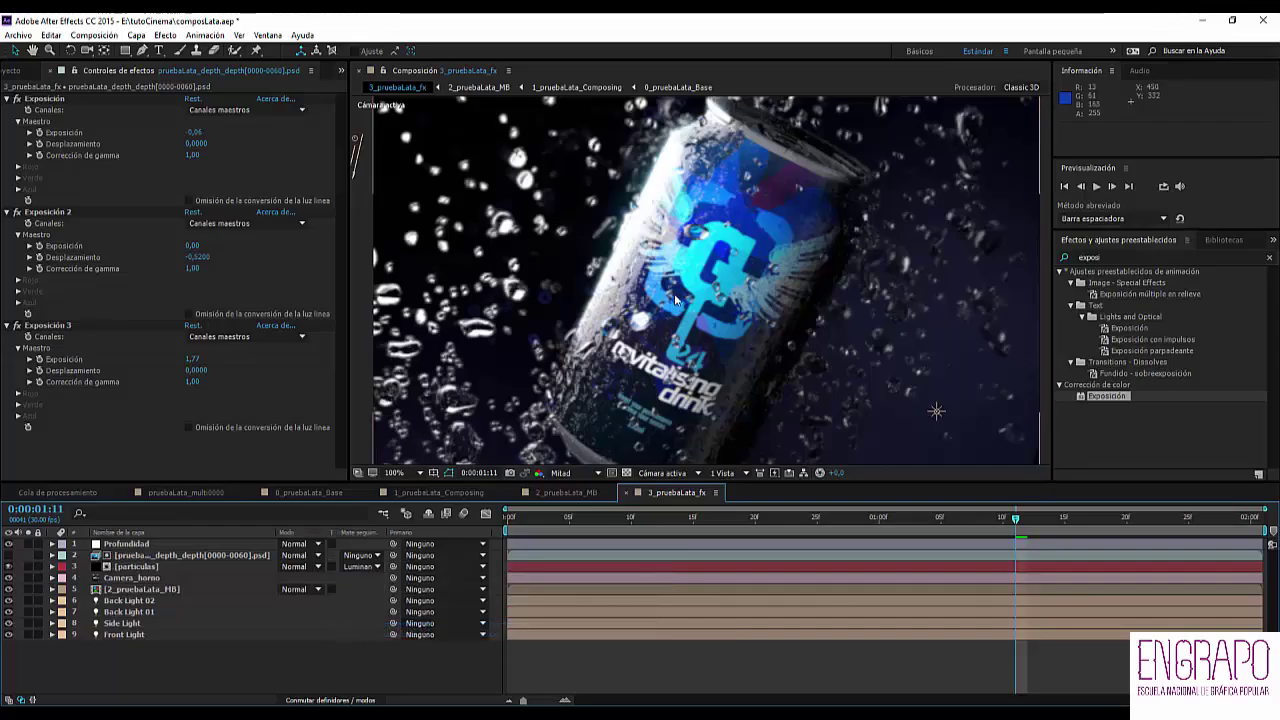
{"action": "scroll", "coordinate": [676, 298], "scroll_direction": "down", "scroll_amount": 1}
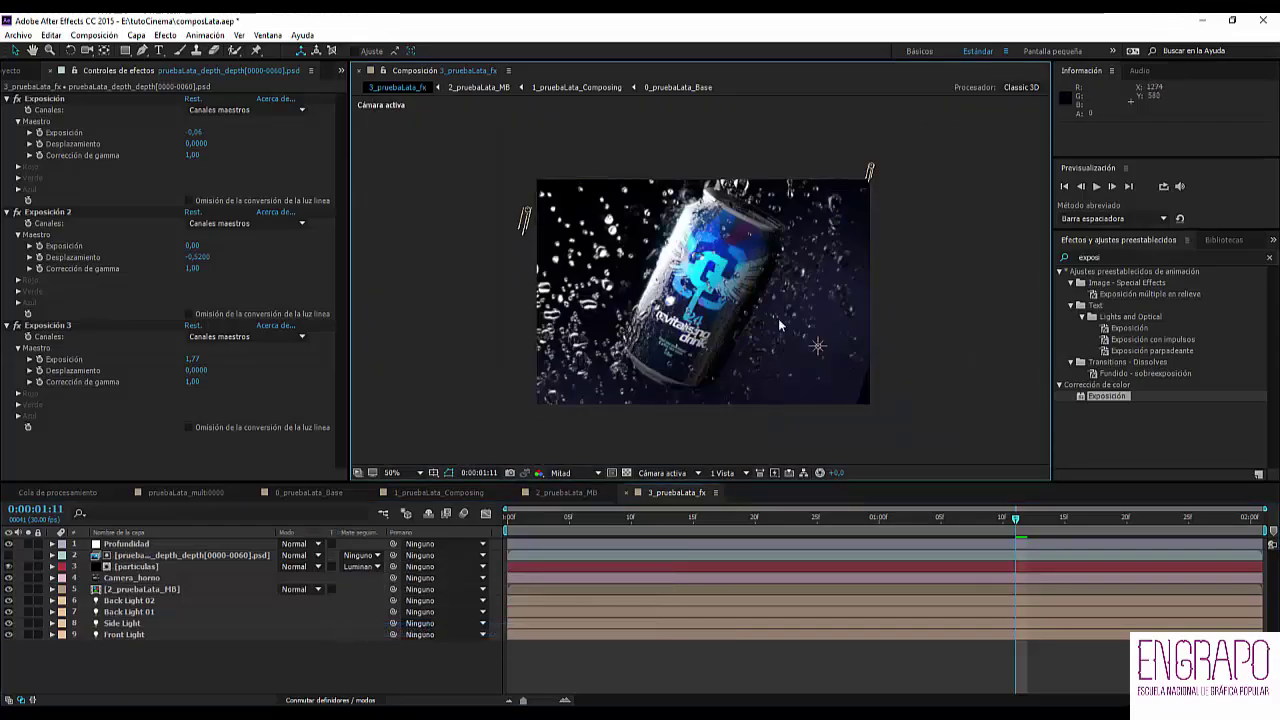
{"action": "scroll", "coordinate": [701, 312], "scroll_direction": "up", "scroll_amount": 1}
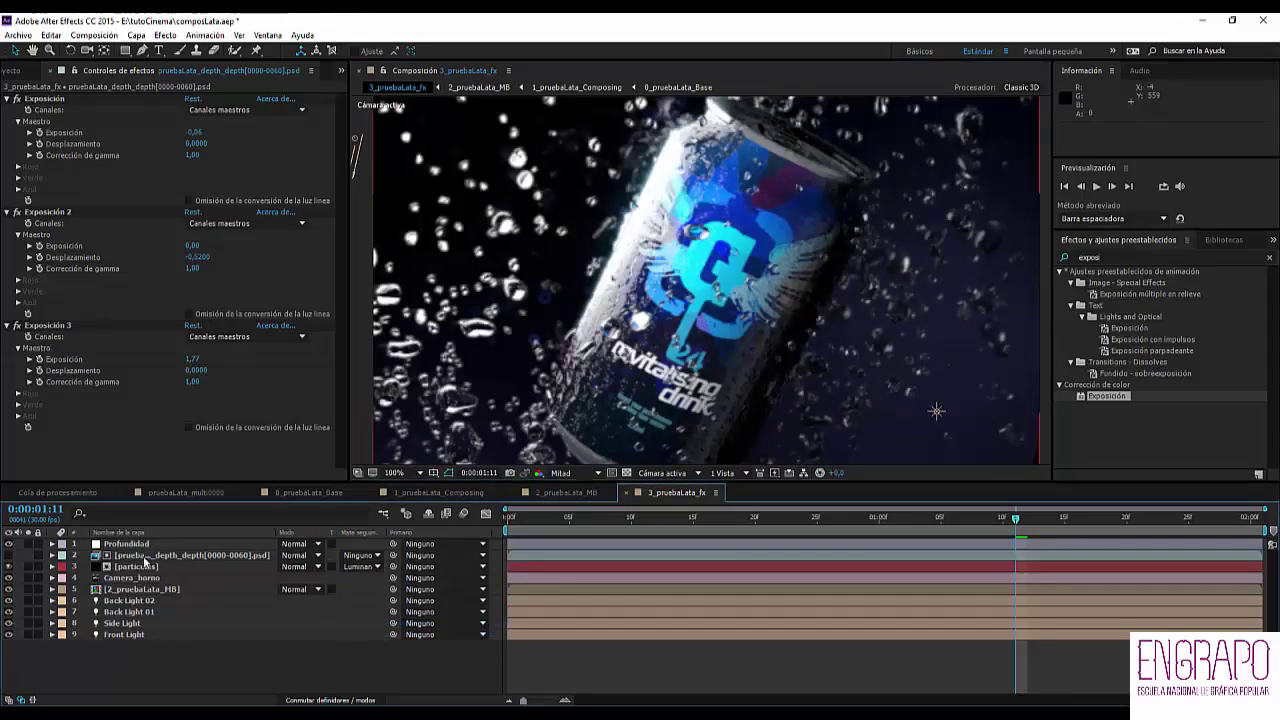
- Duplicate the depth sequence and particulas layers together and set the upper particulas copy's track matte to inverted luminance
{"action": "left_click", "coordinate": [140, 567], "text": "shift"}
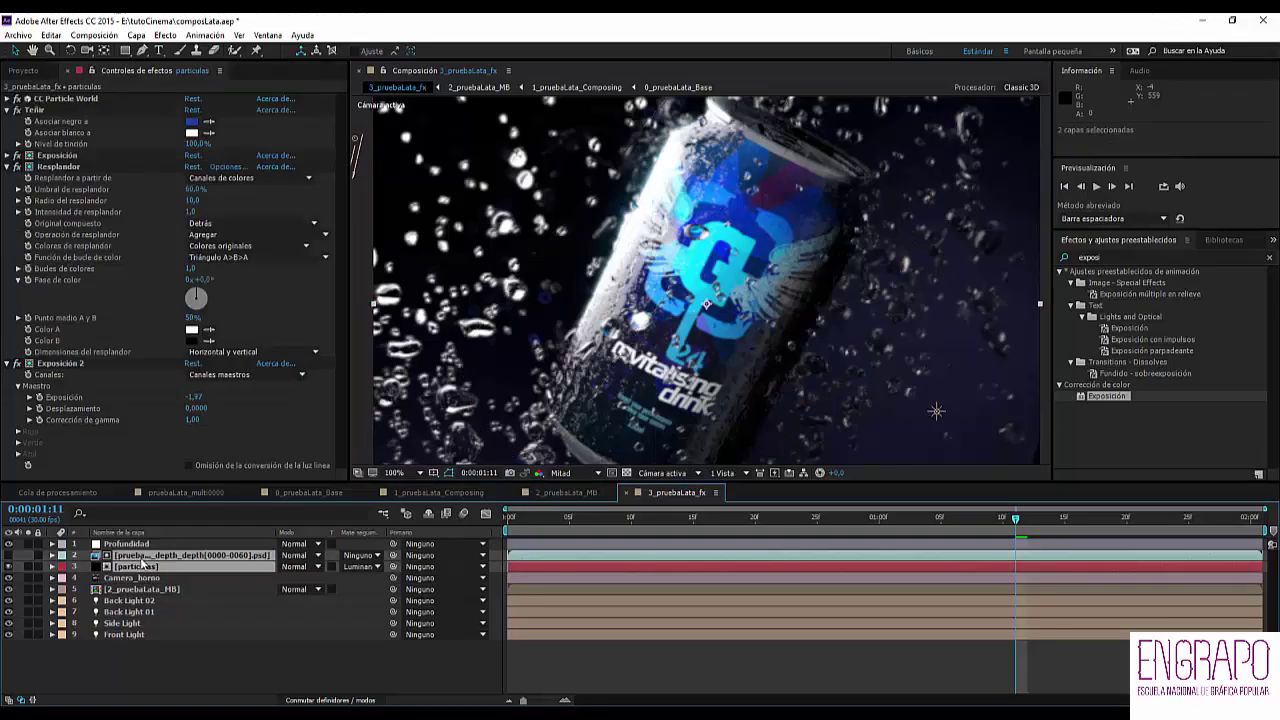
{"action": "key", "text": "ctrl+d"}
{"action": "left_click", "coordinate": [161, 658]}
{"action": "left_click", "coordinate": [150, 567]}
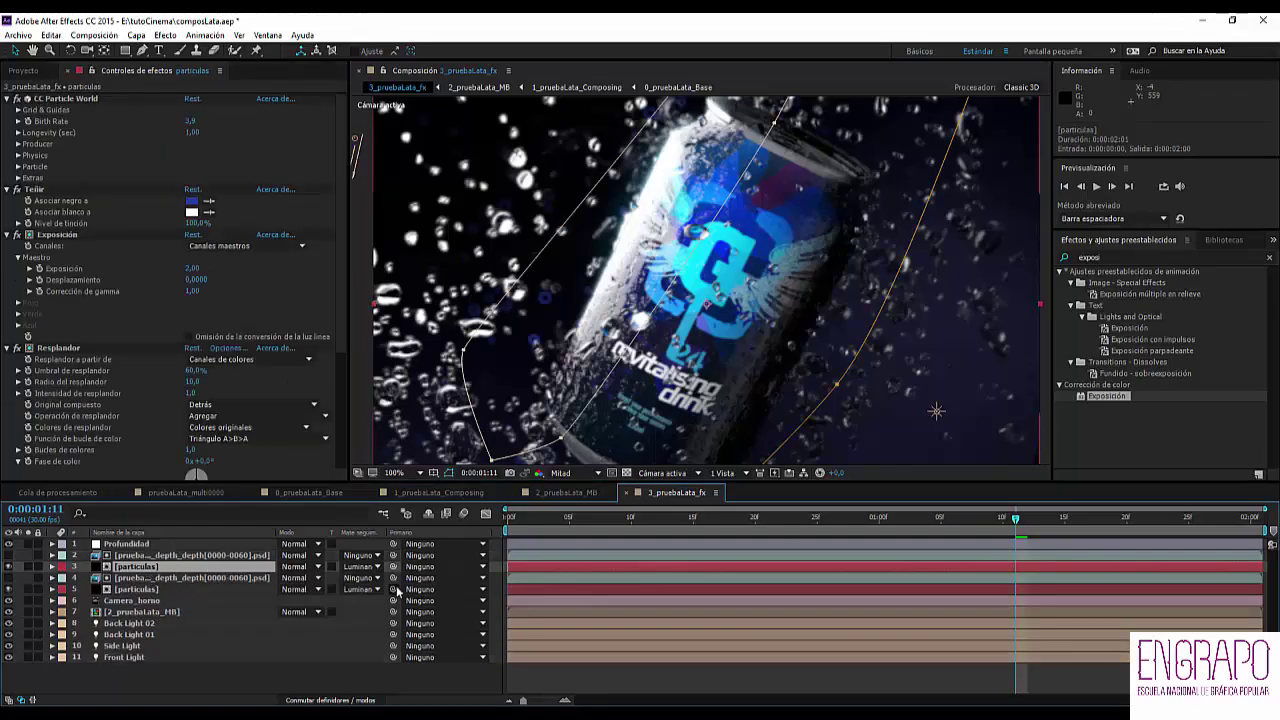
{"action": "left_click", "coordinate": [362, 567]}
{"action": "left_click", "coordinate": [420, 646]}
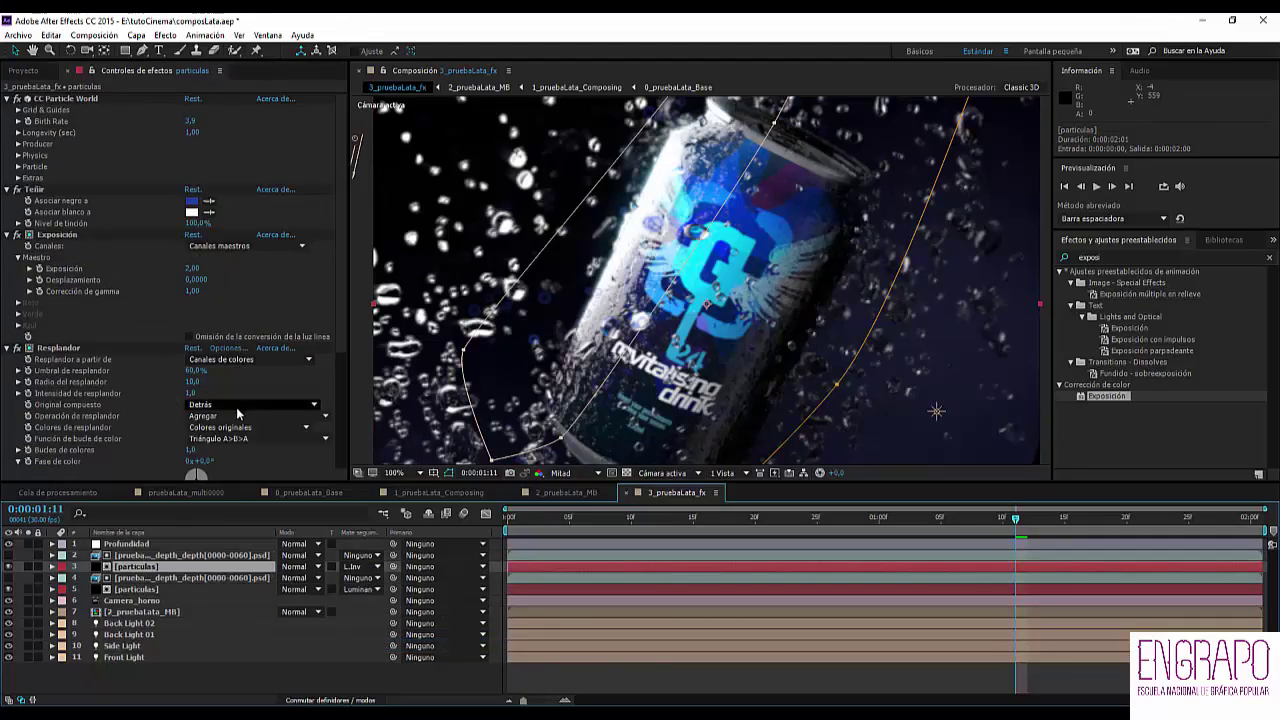
- Set the upper particulas copy's CC Particle World Birth Rate to 2 and its Particle Type to Line
{"action": "left_click", "coordinate": [18, 155]}
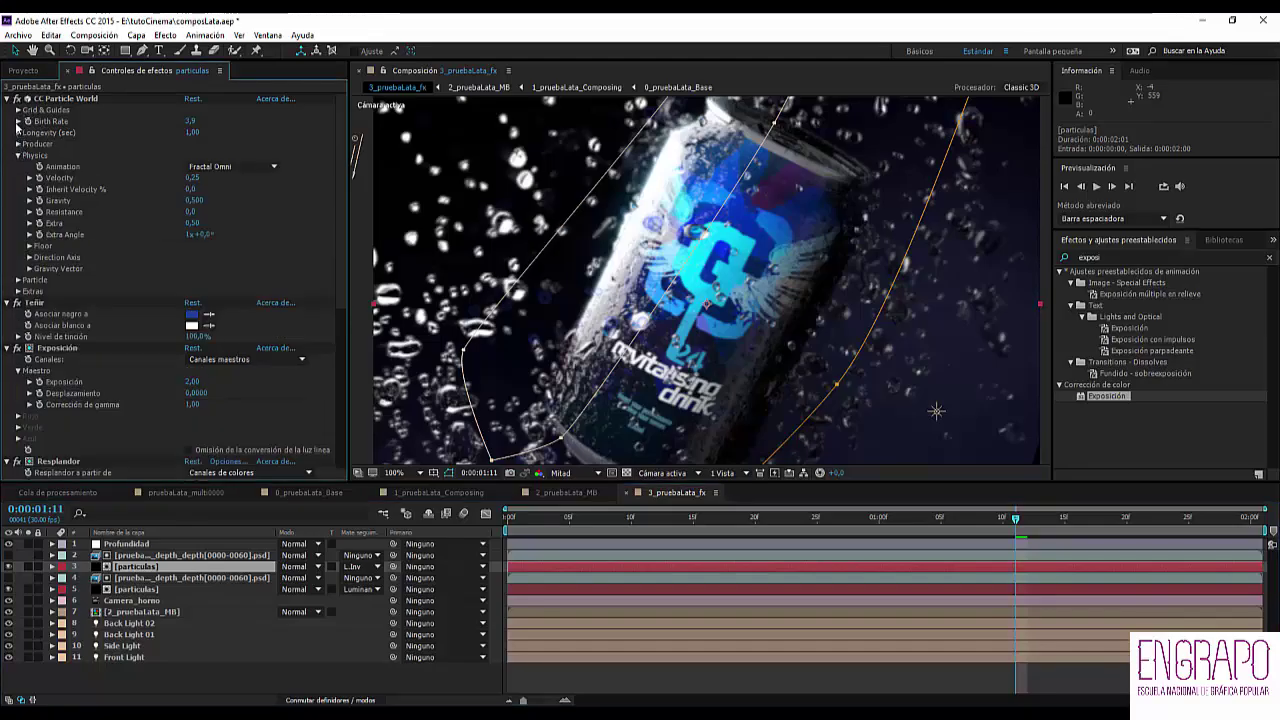
{"action": "left_click", "coordinate": [18, 121]}
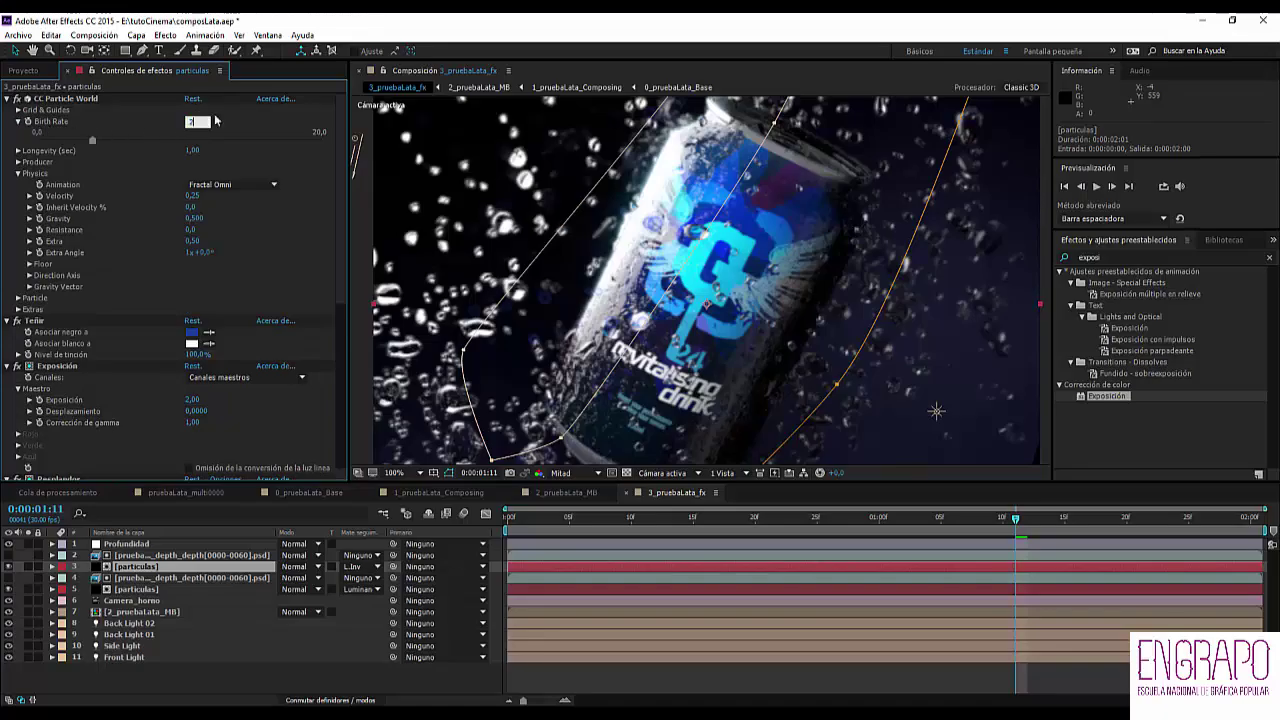
{"action": "key", "text": "Return"}
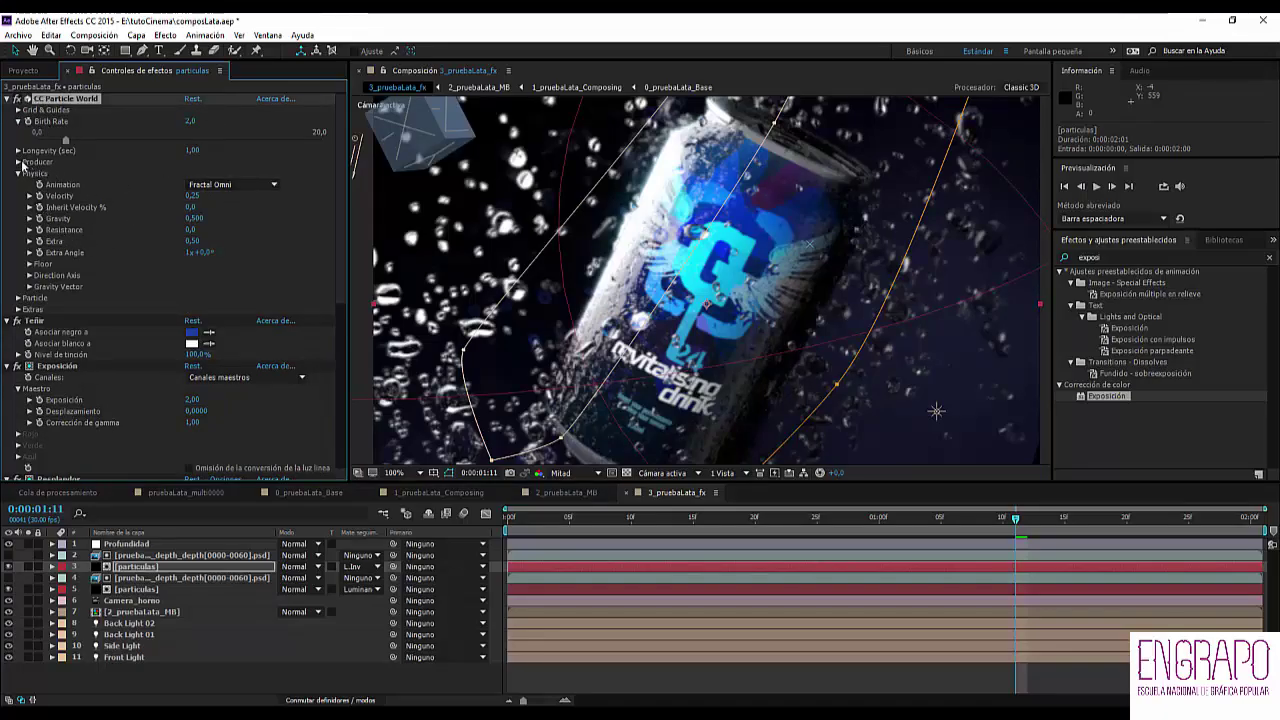
{"action": "left_click", "coordinate": [18, 298]}
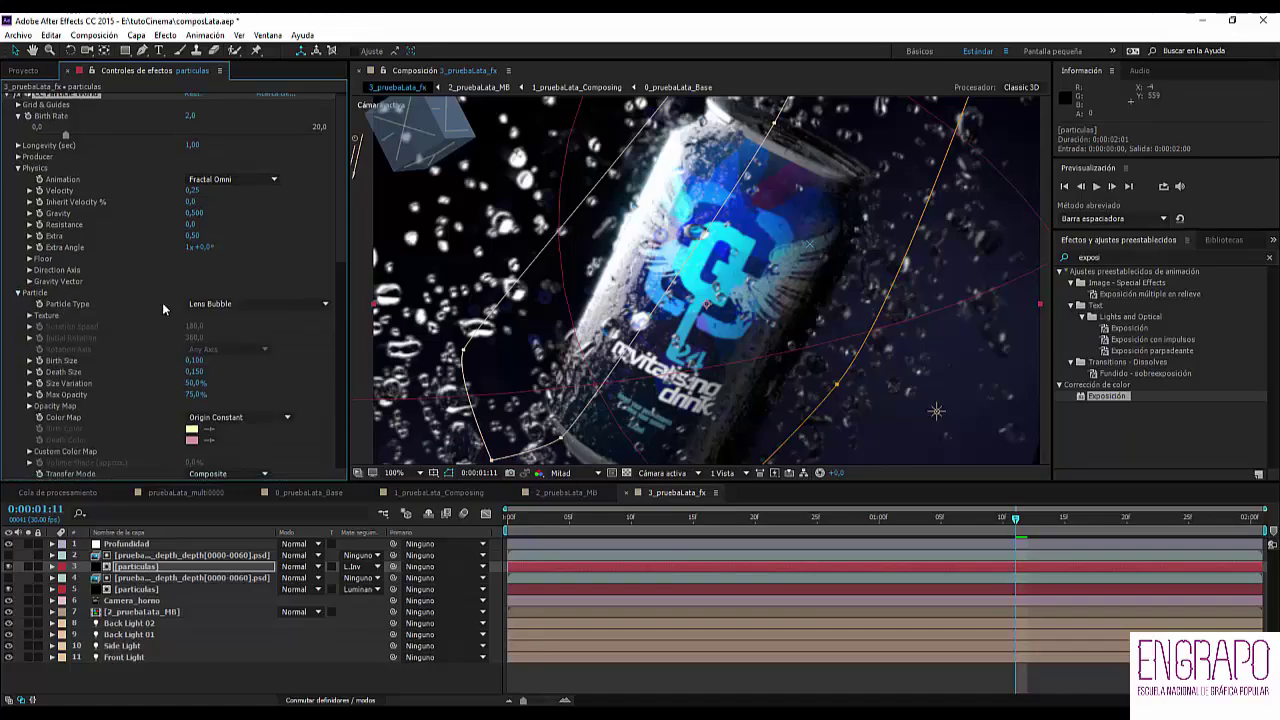
{"action": "left_click", "coordinate": [195, 304]}
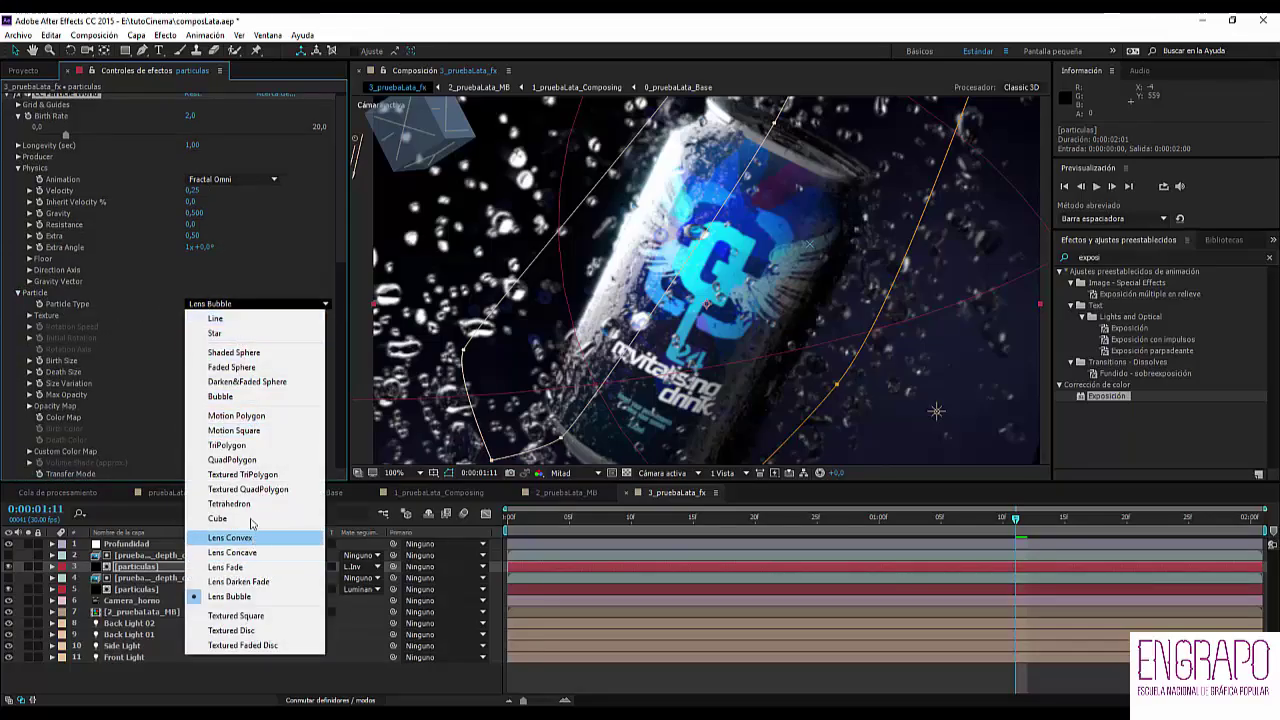
{"action": "left_click", "coordinate": [215, 318]}
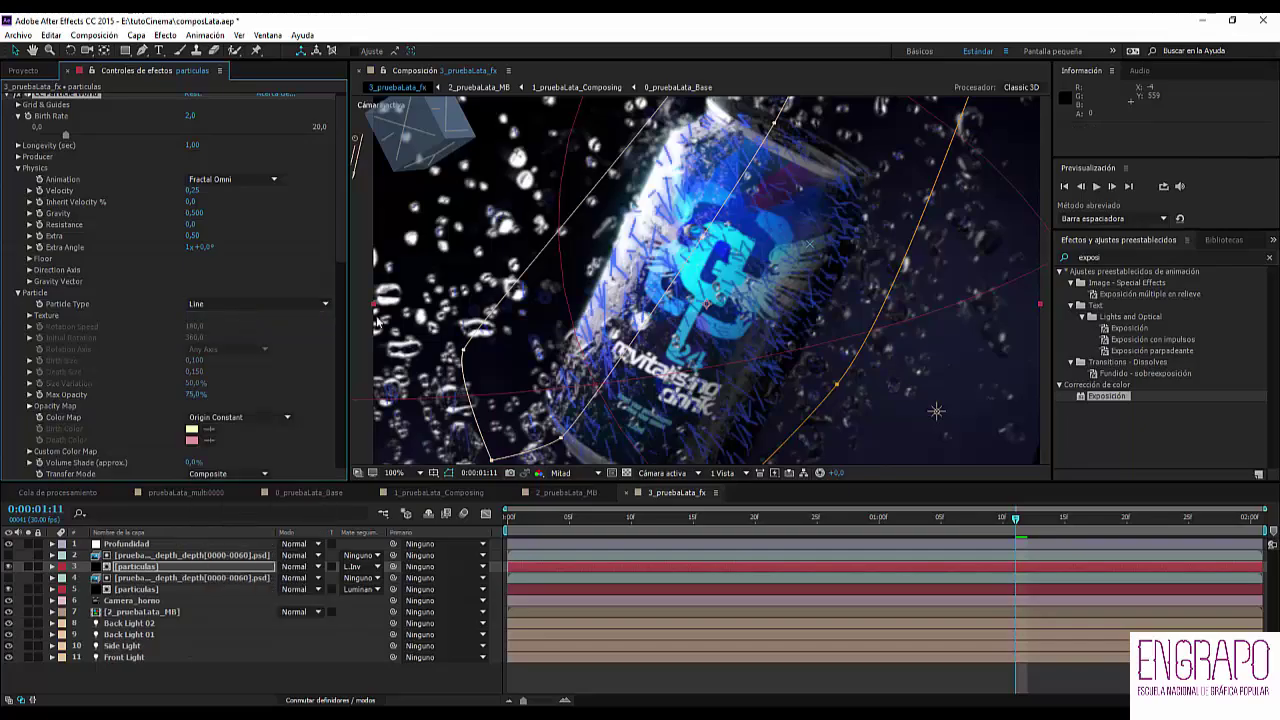
- Set the line particles' Max Opacity to 50% and move the current time to 0:00:00:13
{"action": "left_click", "coordinate": [195, 394]}
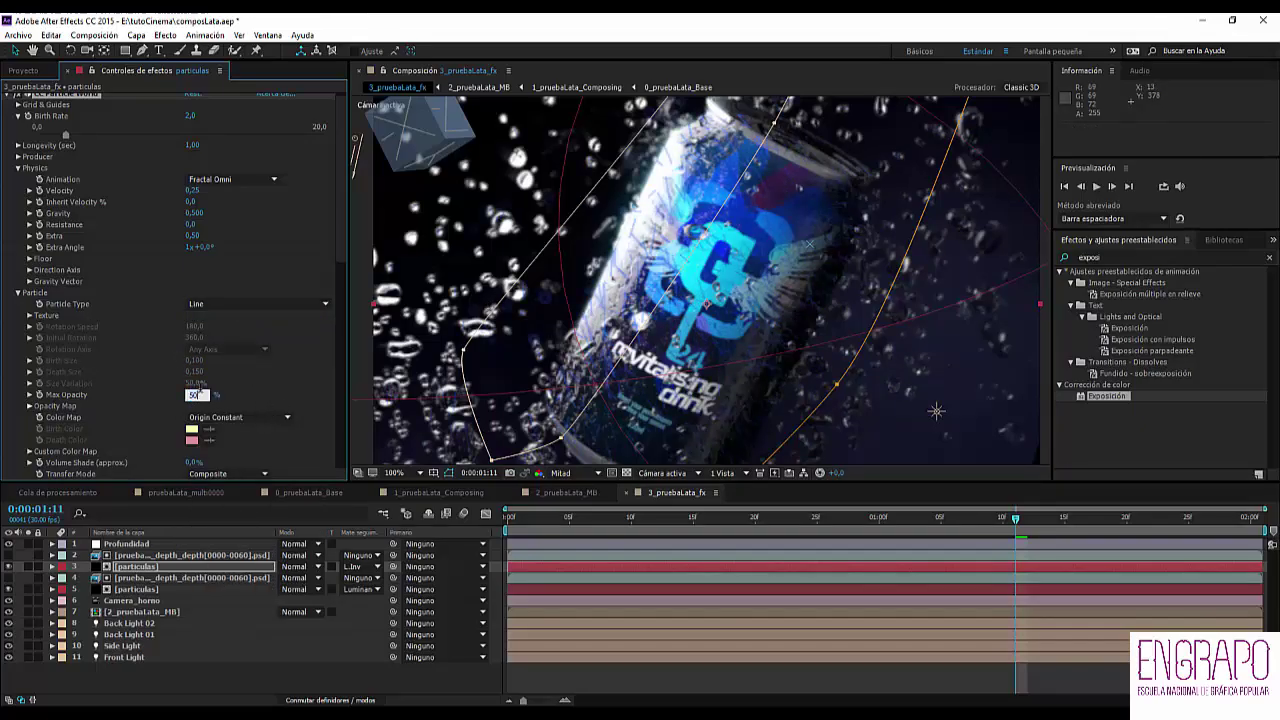
{"action": "type", "text": "50"}
{"action": "key", "text": "Return"}
{"action": "scroll", "coordinate": [220, 253], "scroll_direction": "down", "scroll_amount": 1}
{"action": "left_click_drag", "start_coordinate": [557, 522], "coordinate": [678, 530]}
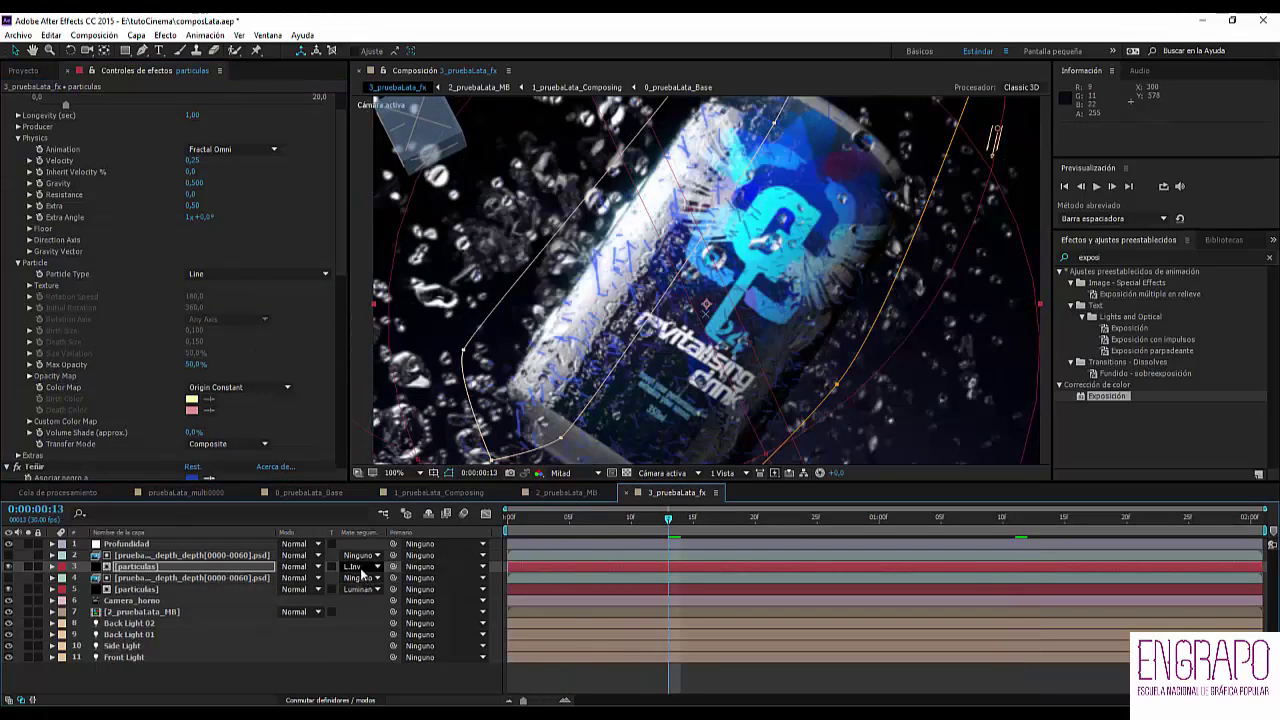
- Remove the upper particulas copy's track matte and delete the duplicated depth sequence layer above it
{"action": "left_click", "coordinate": [357, 566]}
{"action": "left_click", "coordinate": [364, 580]}
{"action": "left_click", "coordinate": [142, 555]}
{"action": "key", "text": "Delete"}
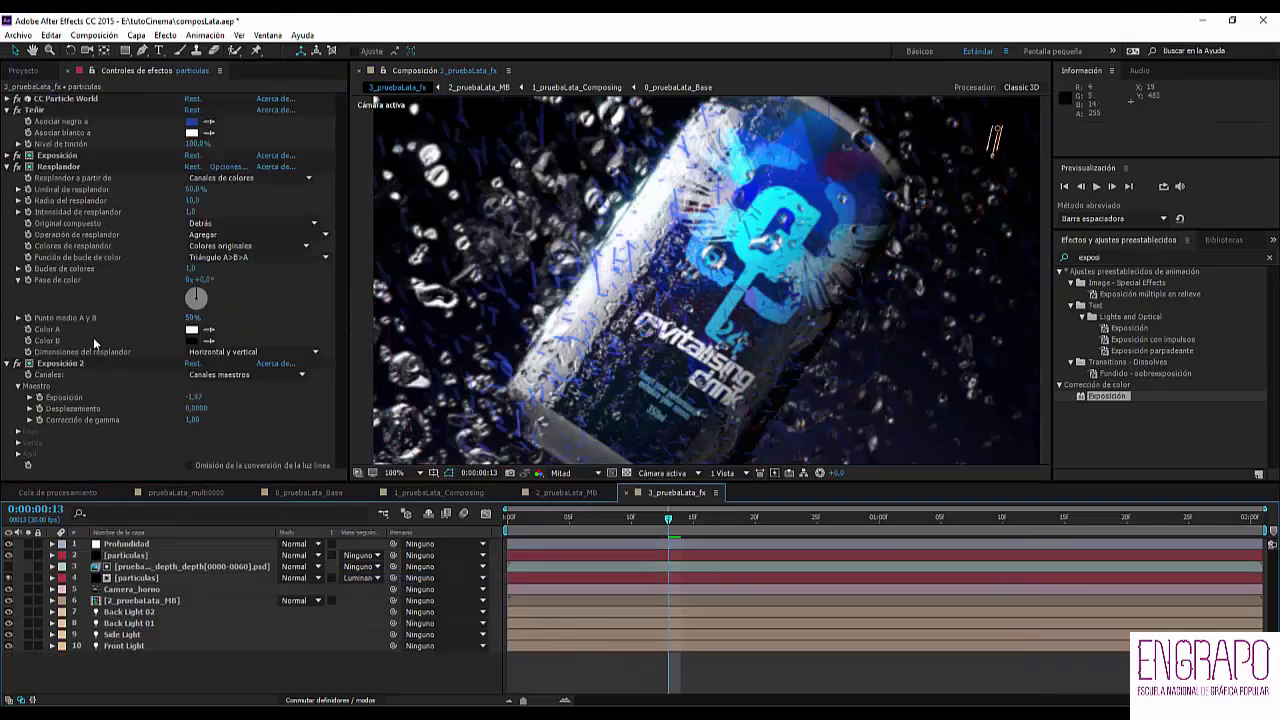
- Set the Depth Cue type of the upper particulas layer to Fade in CC Particle World's Extras
{"action": "left_click", "coordinate": [126, 566]}
{"action": "left_click", "coordinate": [126, 555]}
{"action": "scroll", "coordinate": [29, 430], "scroll_direction": "down", "scroll_amount": 5}
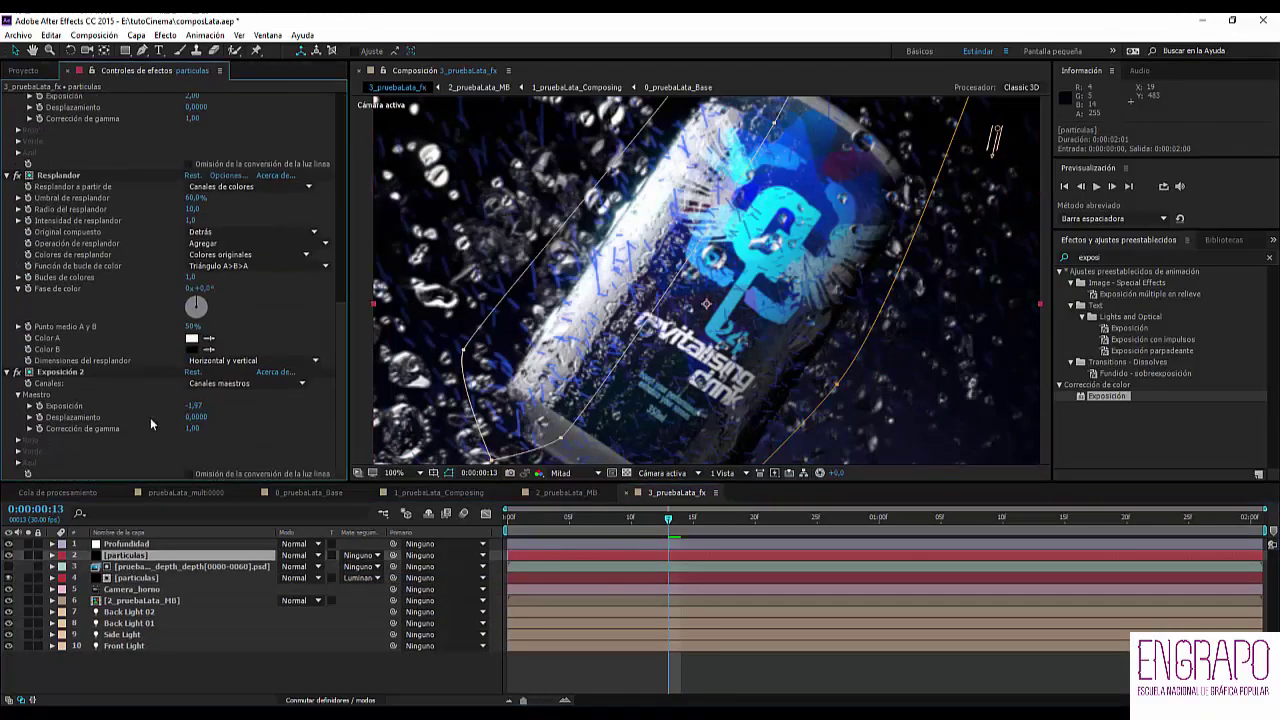
{"action": "scroll", "coordinate": [20, 340], "scroll_direction": "up", "scroll_amount": 10}
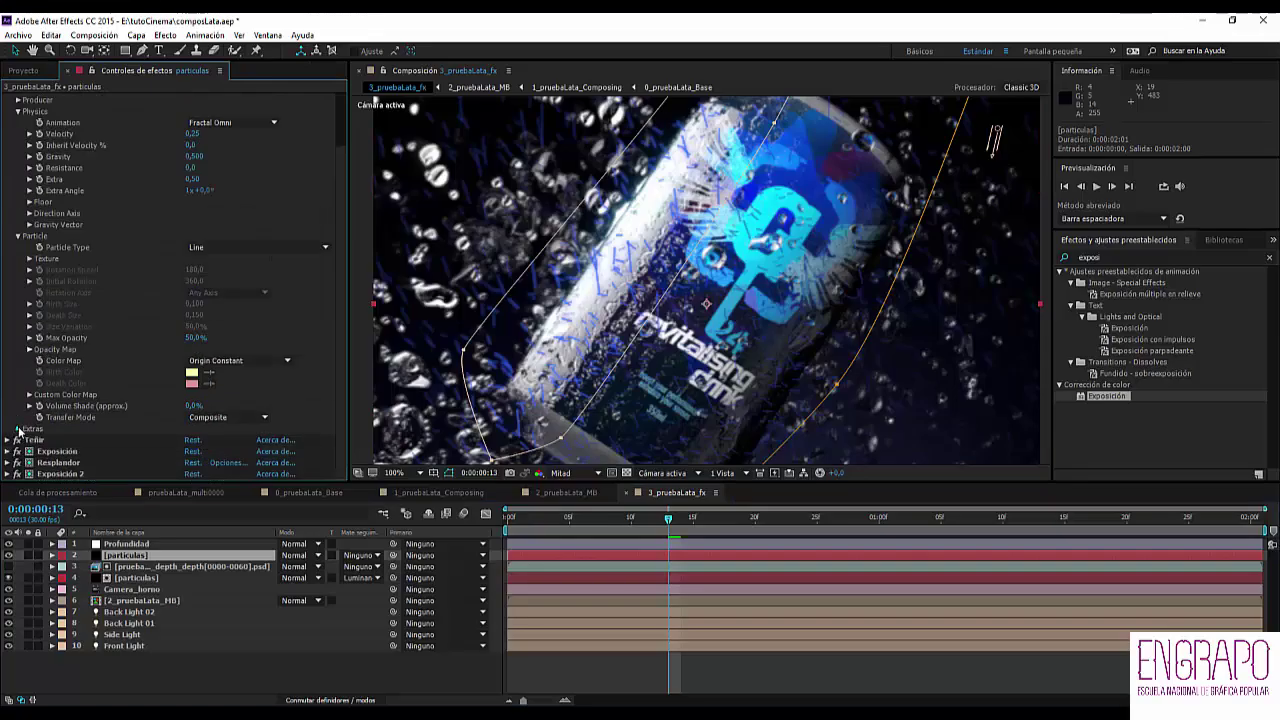
{"action": "left_click", "coordinate": [30, 427]}
{"action": "left_click", "coordinate": [29, 416]}
{"action": "scroll", "coordinate": [108, 375], "scroll_direction": "down", "scroll_amount": 3}
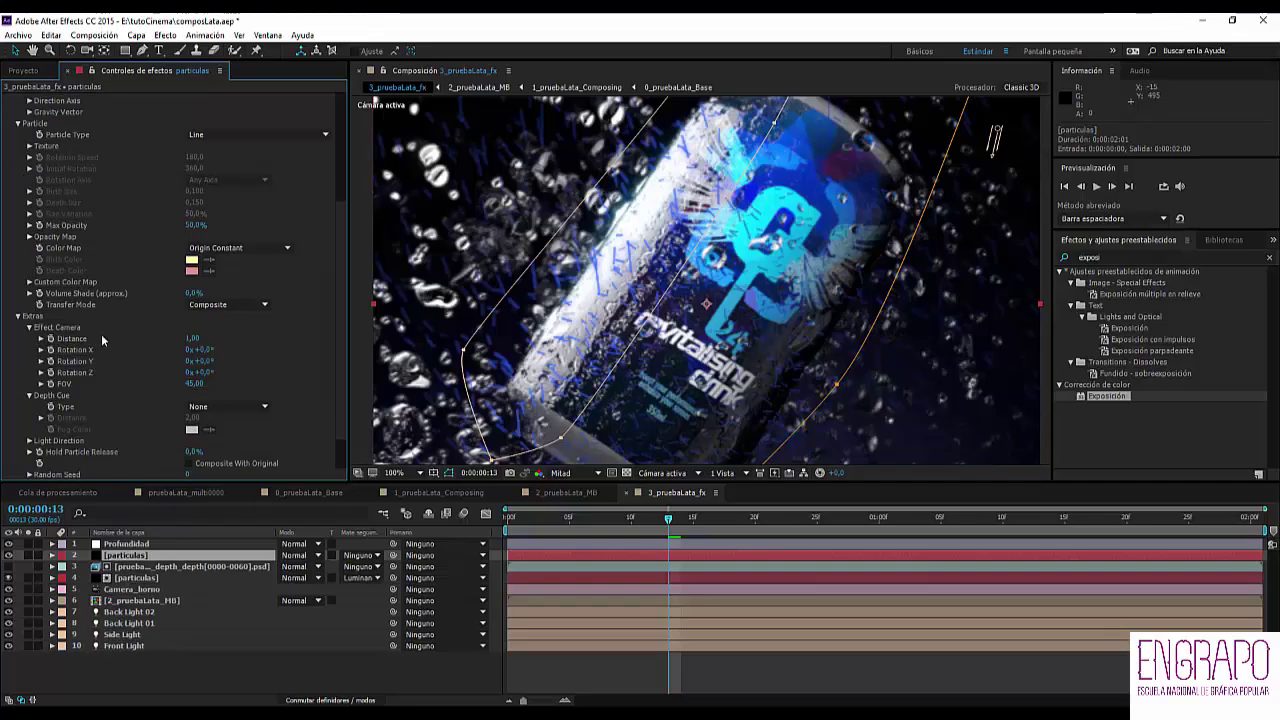
{"action": "left_click", "coordinate": [206, 404]}
{"action": "left_click", "coordinate": [231, 436]}
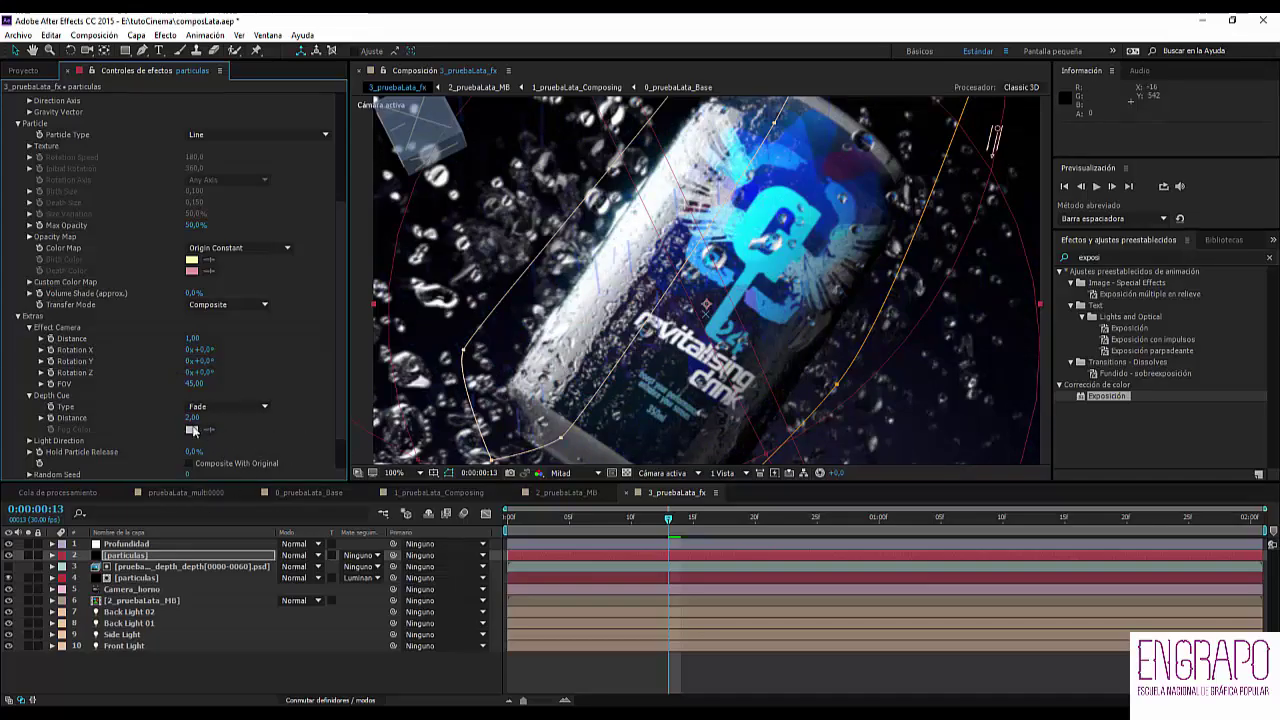
- Try Fog as the line particles' Depth Cue type, then return it to Fade
{"action": "left_click", "coordinate": [229, 407]}
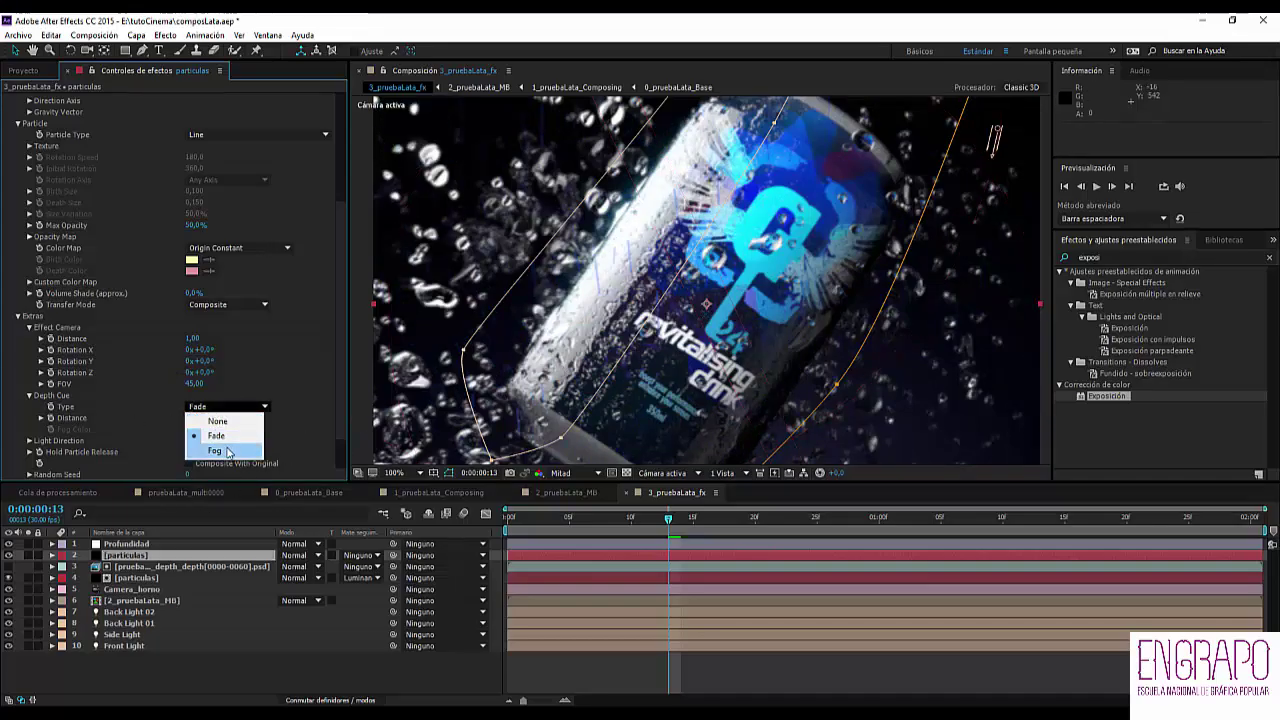
{"action": "left_click", "coordinate": [226, 447]}
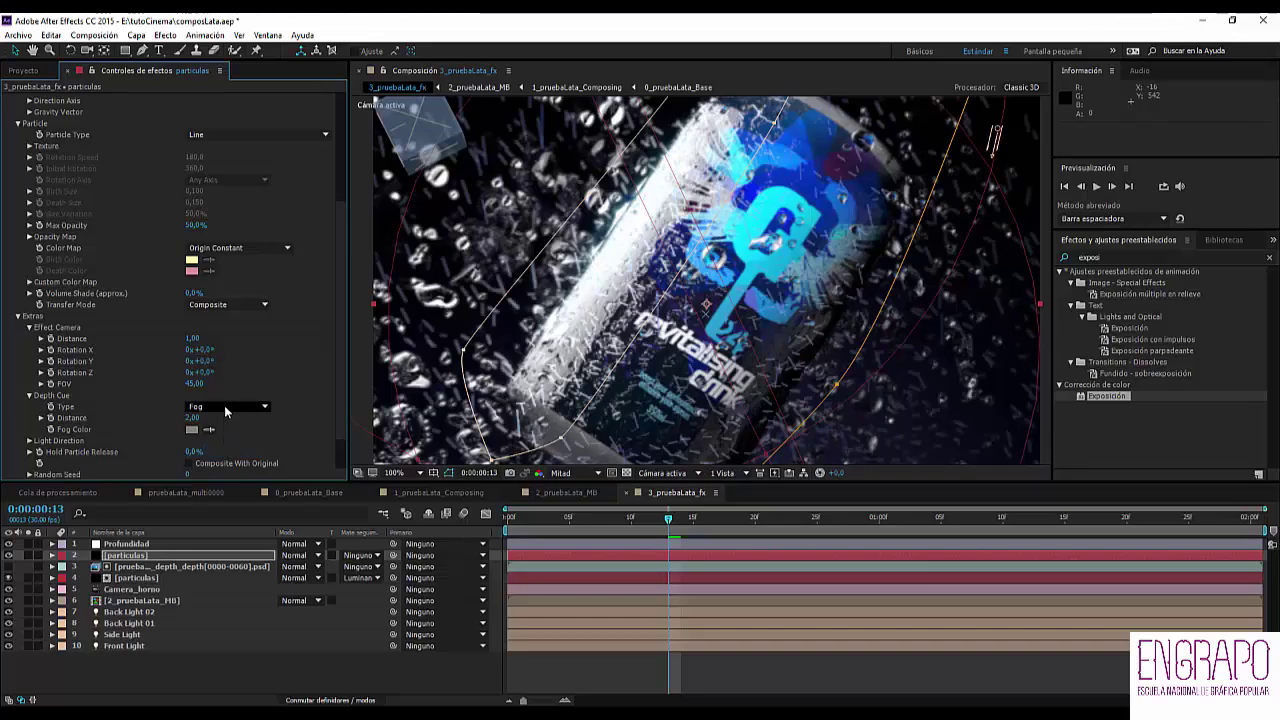
{"action": "left_click", "coordinate": [226, 407]}
{"action": "left_click", "coordinate": [218, 435]}
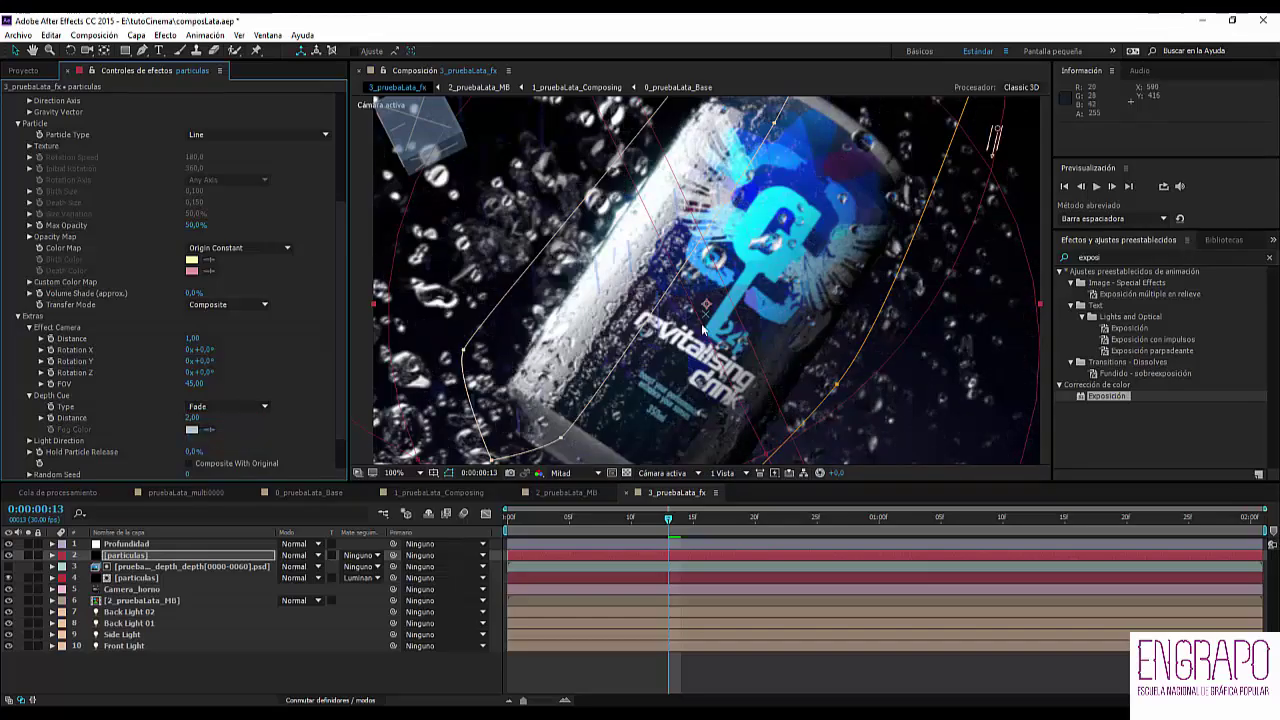
- Check the faded line particles against the whole can shot and set their Depth Cue Distance to 2,15
{"action": "scroll", "coordinate": [706, 303], "scroll_direction": "down", "scroll_amount": 1}
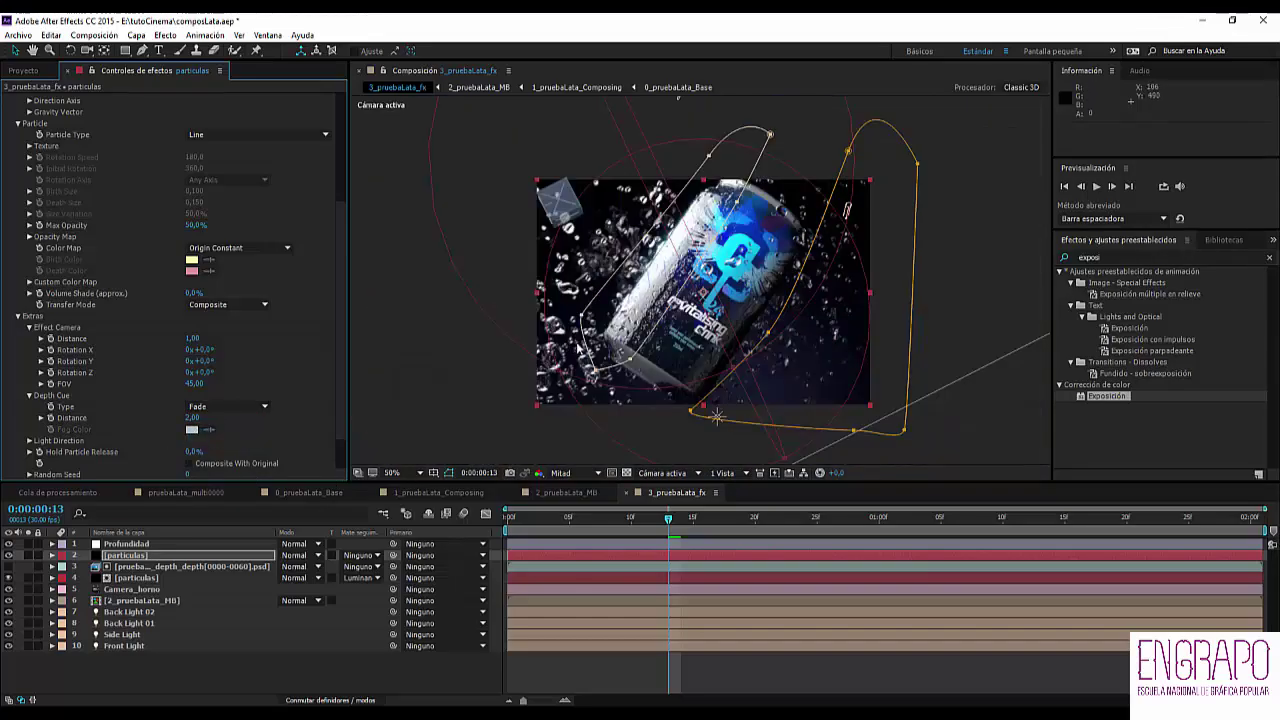
{"action": "left_click", "coordinate": [966, 417]}
{"action": "scroll", "coordinate": [575, 289], "scroll_direction": "up", "scroll_amount": 1}
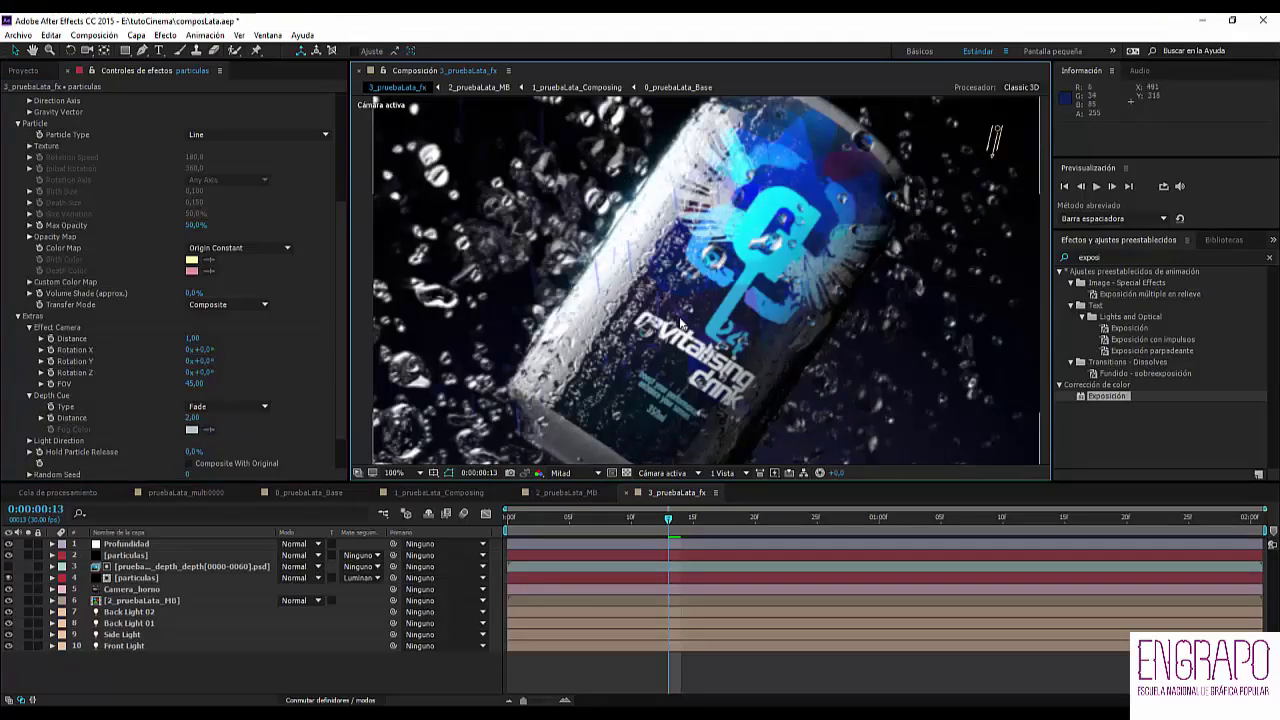
{"action": "key", "text": "comma"}
{"action": "key", "text": "comma"}
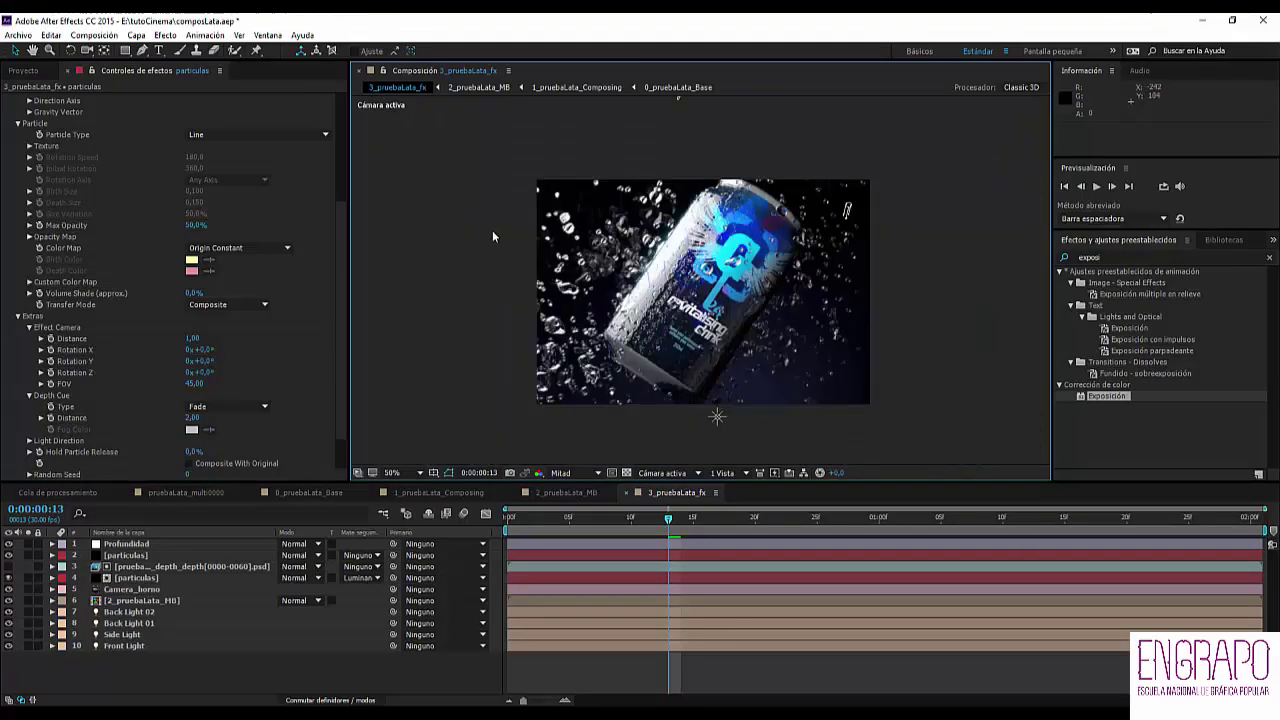
{"action": "left_click", "coordinate": [281, 406]}
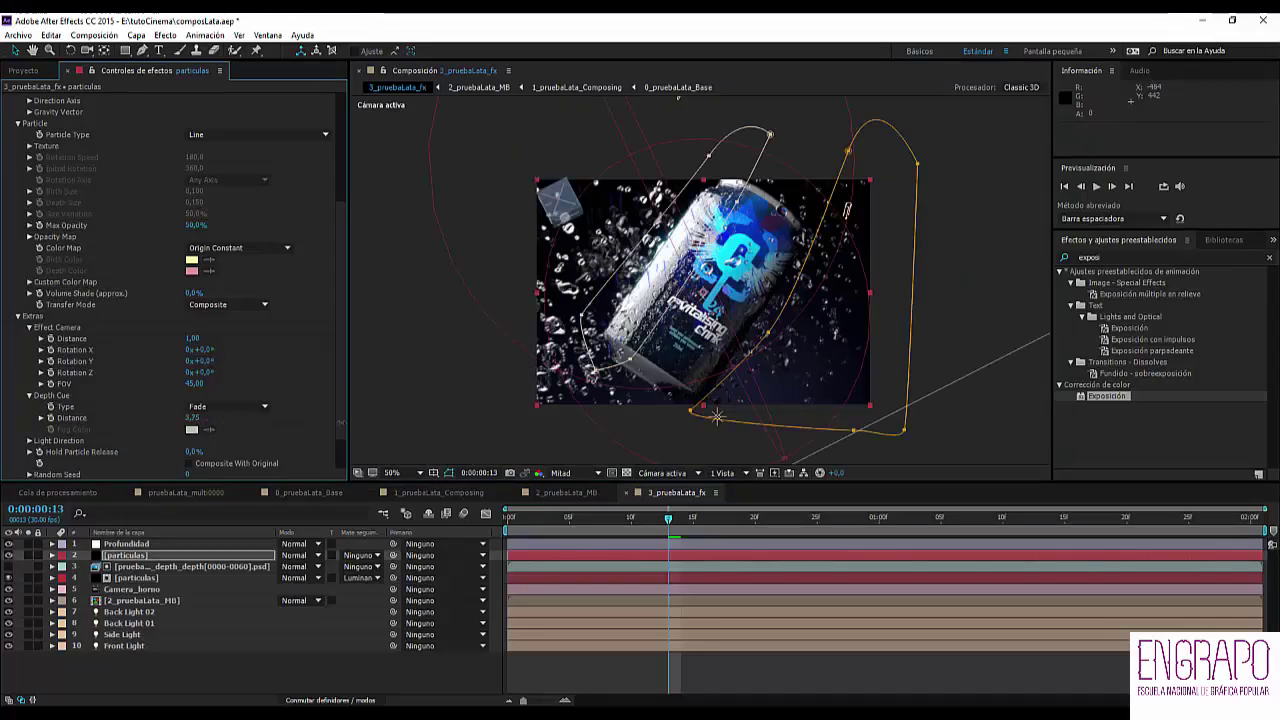
{"action": "key", "text": "Return"}
{"action": "key", "text": "period"}
- Expand Light Direction and Random Seed for the line particles and set Hold Particle Release to 25%
{"action": "left_click", "coordinate": [29, 440]}
{"action": "scroll", "coordinate": [204, 437], "scroll_direction": "down", "scroll_amount": 2}
{"action": "left_click", "coordinate": [29, 428]}
{"action": "type", "text": "25"}
{"action": "key", "text": "Return"}
{"action": "key", "text": "comma"}
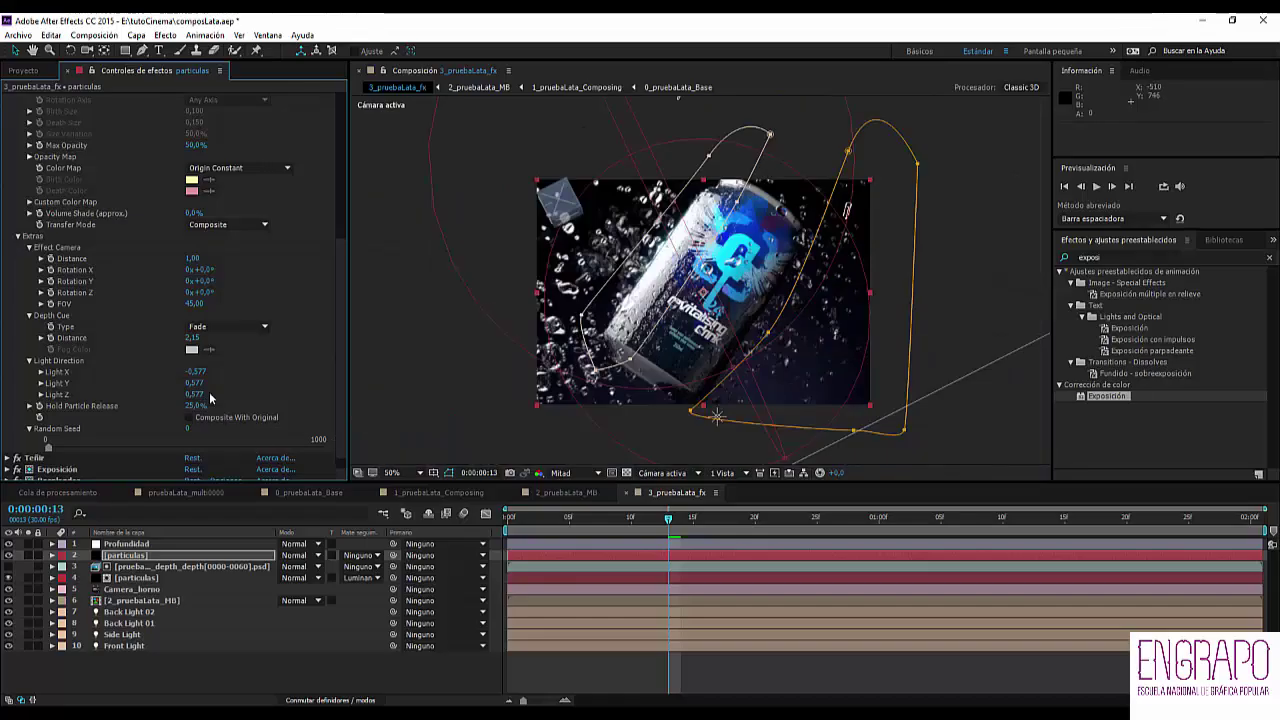
{"action": "scroll", "coordinate": [18, 440], "scroll_direction": "down", "scroll_amount": 1}
{"action": "key", "text": "period"}
- At 0:00:00:08, change the Asociar negro a color of the line particles' Teñir effect to a pale cyan-blue
{"action": "left_click", "coordinate": [606, 518]}
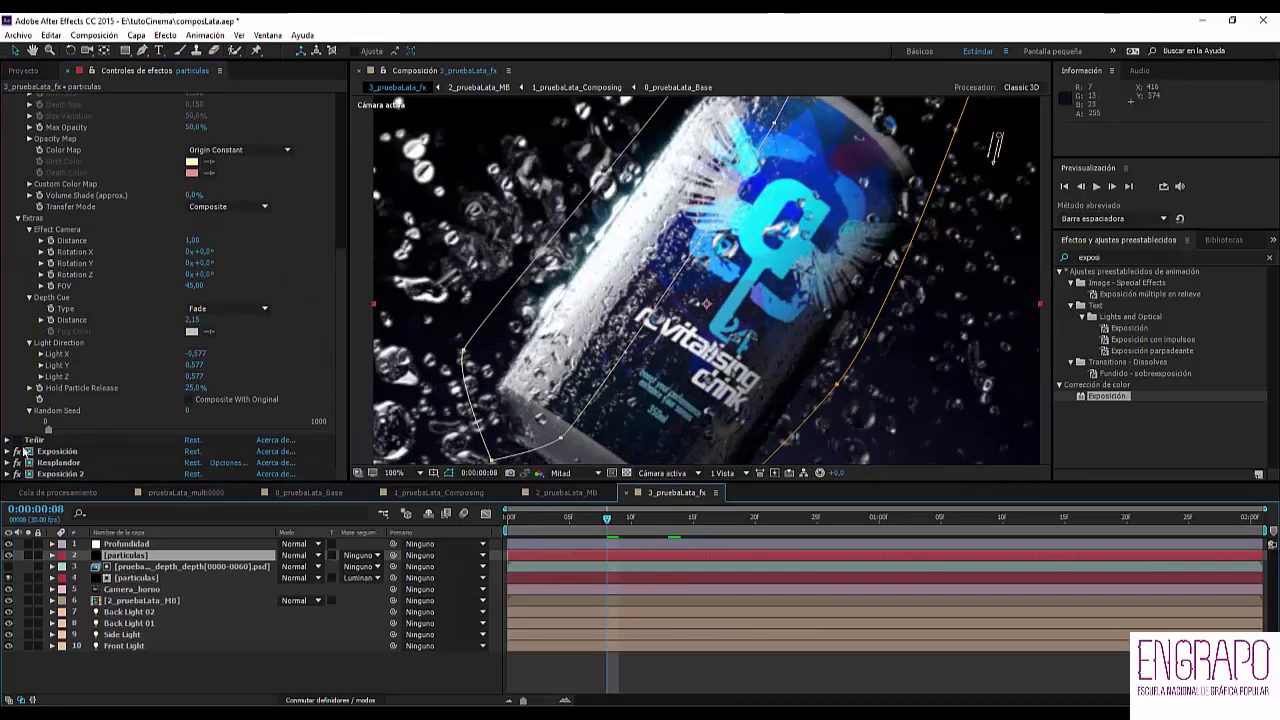
{"action": "left_click", "coordinate": [7, 440]}
{"action": "left_click", "coordinate": [191, 451]}
{"action": "left_click", "coordinate": [717, 495]}
{"action": "left_click_drag", "start_coordinate": [718, 496], "coordinate": [717, 417]}
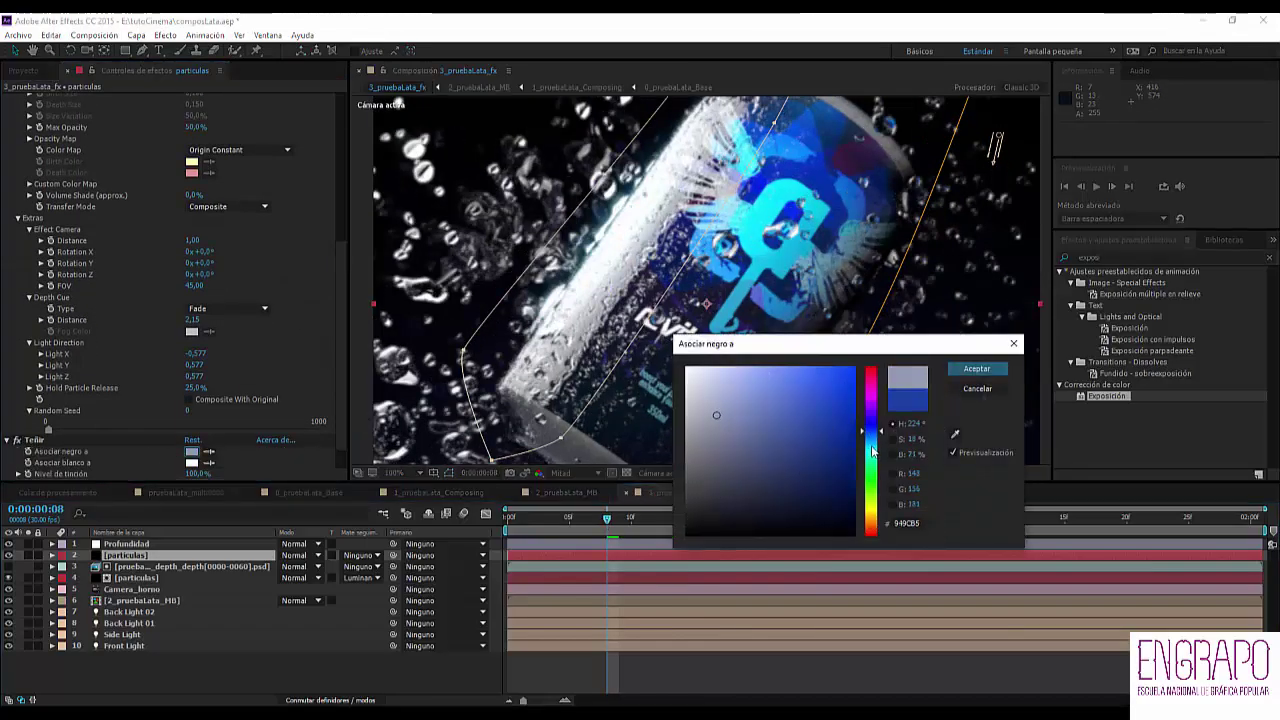
{"action": "left_click", "coordinate": [871, 449]}
{"action": "left_click", "coordinate": [980, 369]}
- Check the line particles at several times up to 0:00:01:07 and set their Physics Velocity to 0,30 at 0:00:01:02
{"action": "left_click", "coordinate": [808, 518]}
{"action": "left_click_drag", "start_coordinate": [916, 520], "coordinate": [966, 522]}
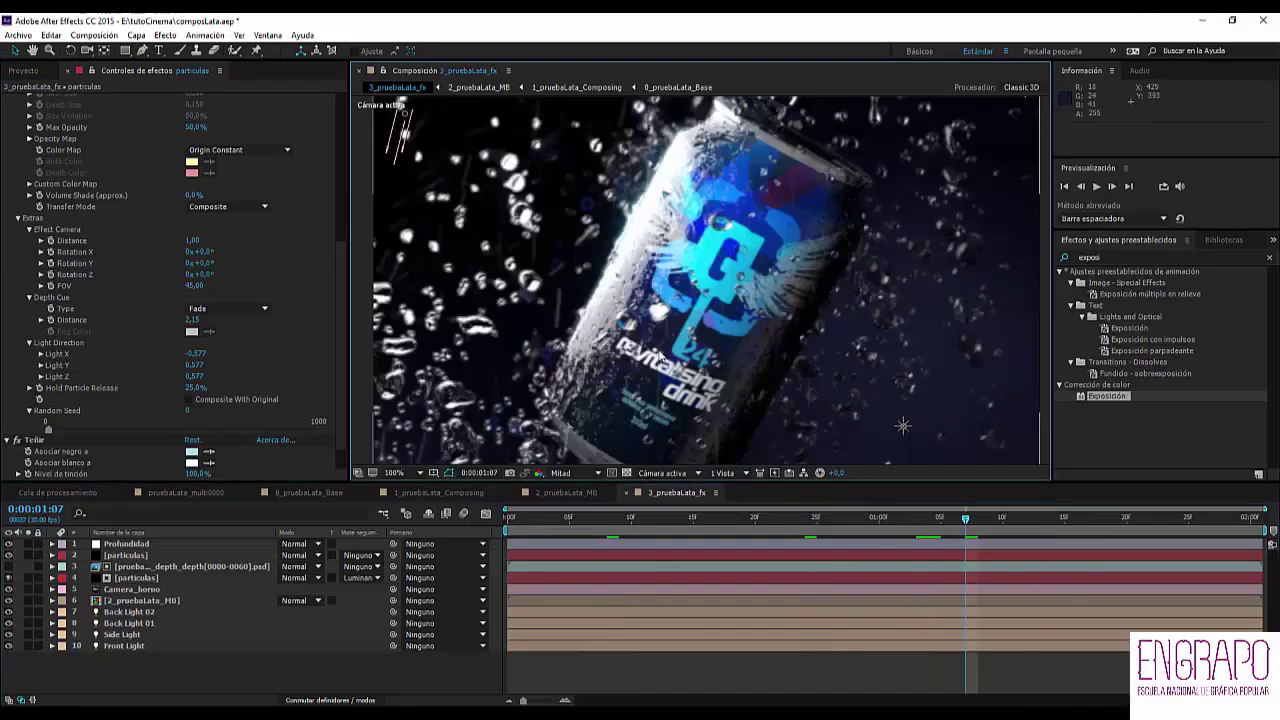
{"action": "key", "text": "comma"}
{"action": "left_click", "coordinate": [905, 518]}
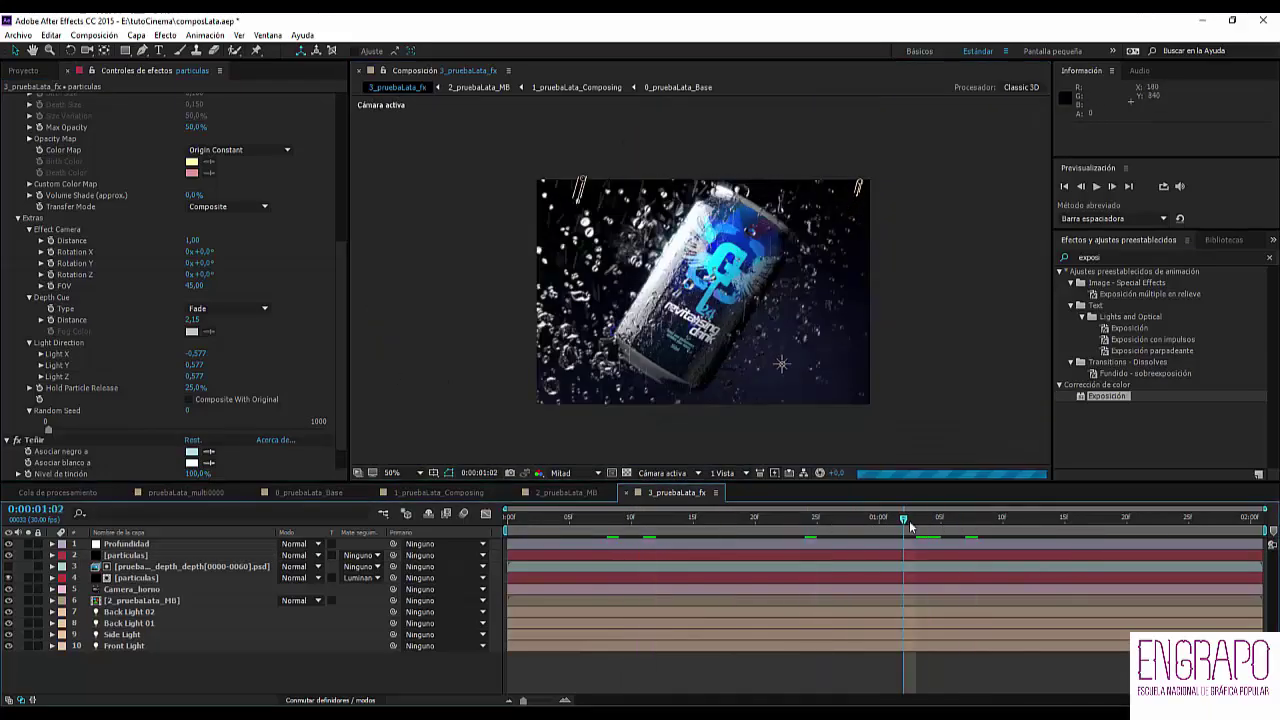
{"action": "scroll", "coordinate": [340, 225], "scroll_direction": "up", "scroll_amount": 10}
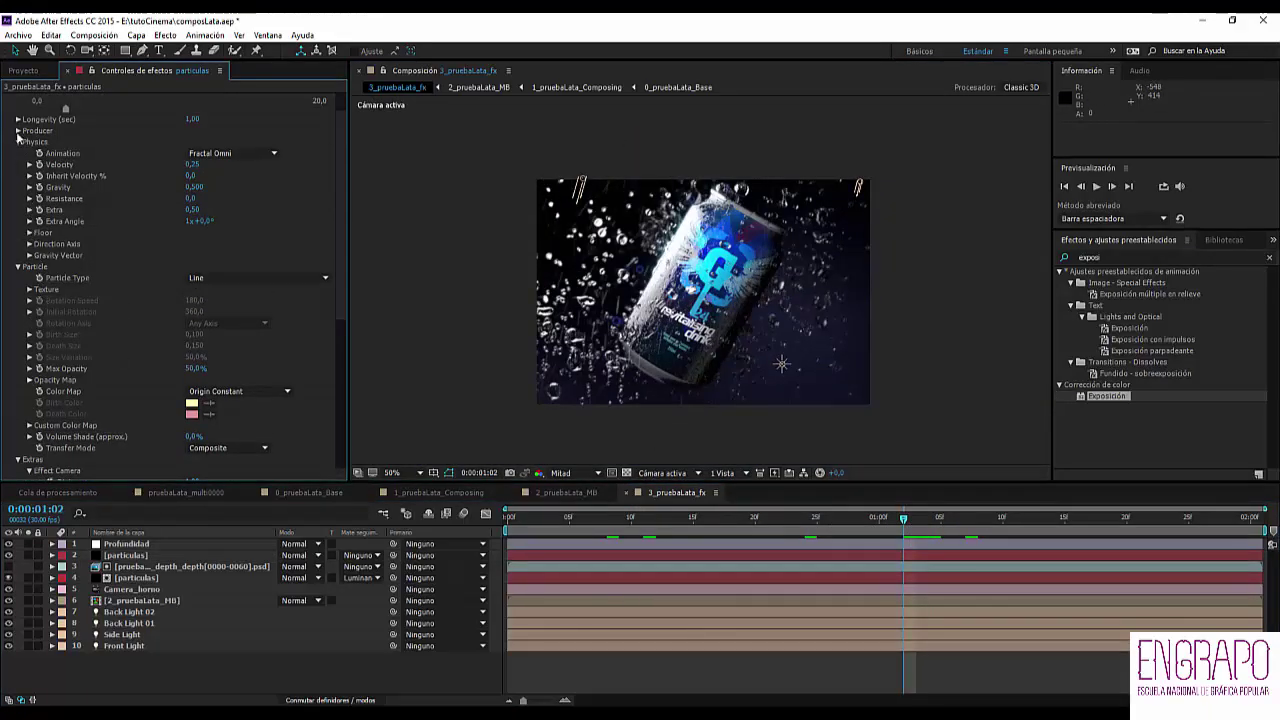
{"action": "scroll", "coordinate": [17, 137], "scroll_direction": "up", "scroll_amount": 2}
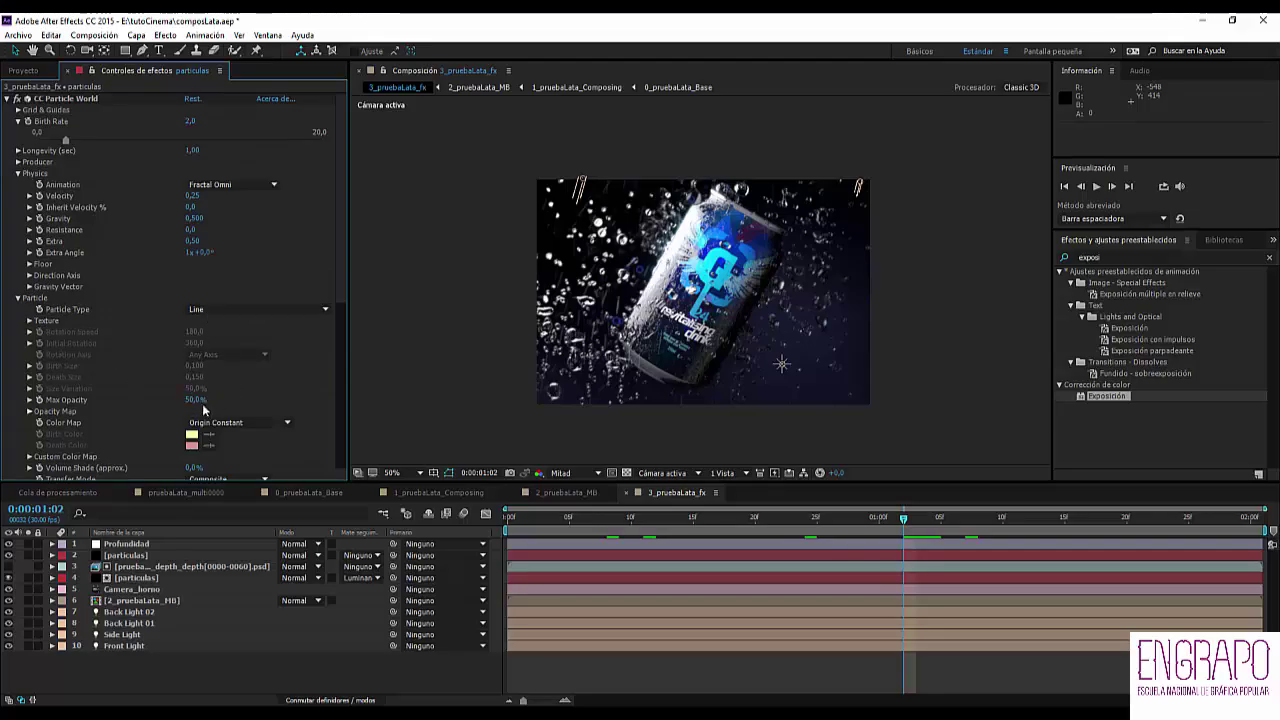
{"action": "left_click_drag", "start_coordinate": [195, 200], "coordinate": [264, 194]}
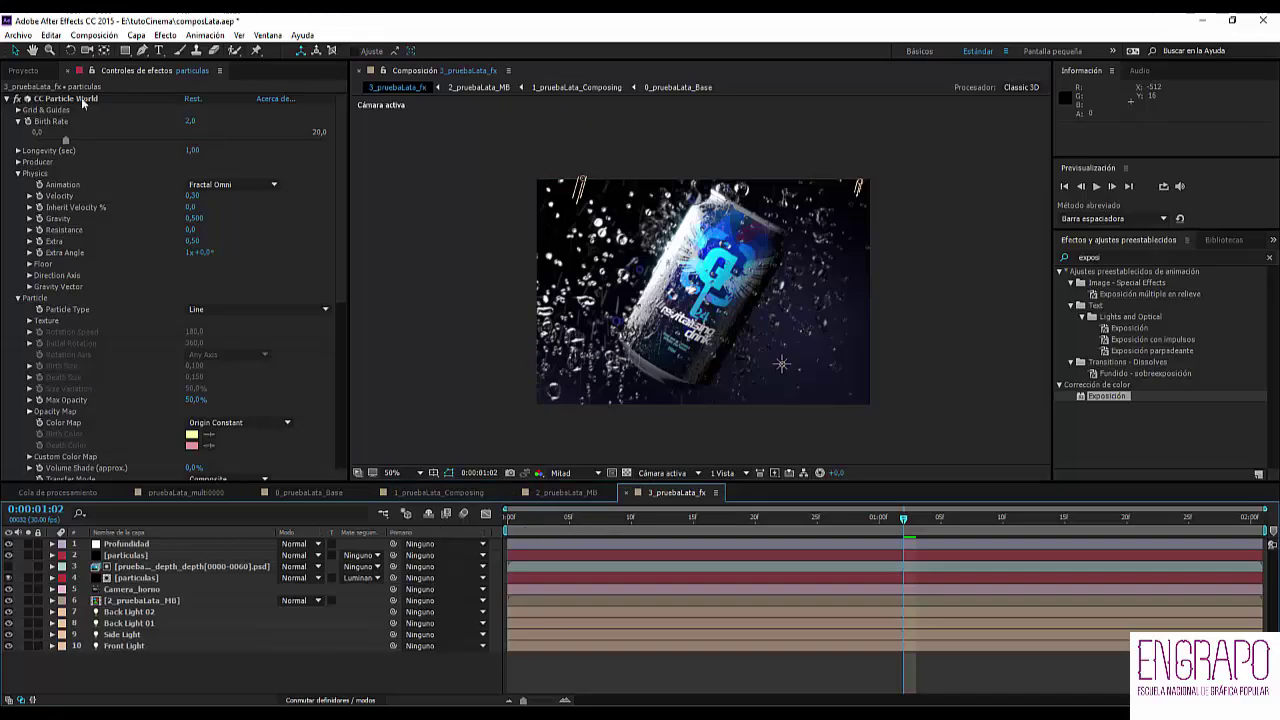
- Create a new composition from 3_pruebaLata_fx in the project
{"action": "left_click", "coordinate": [26, 71]}
{"action": "left_click", "coordinate": [88, 396]}
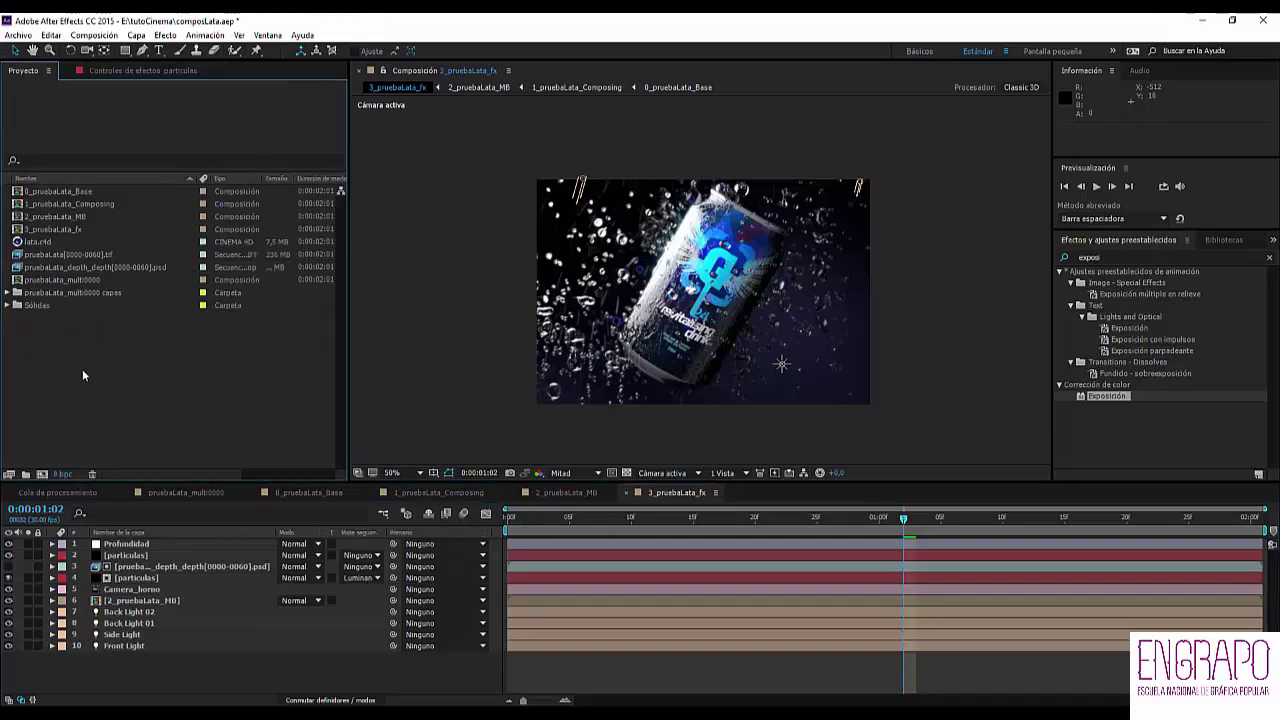
{"action": "left_click_drag", "start_coordinate": [68, 229], "coordinate": [42, 474]}
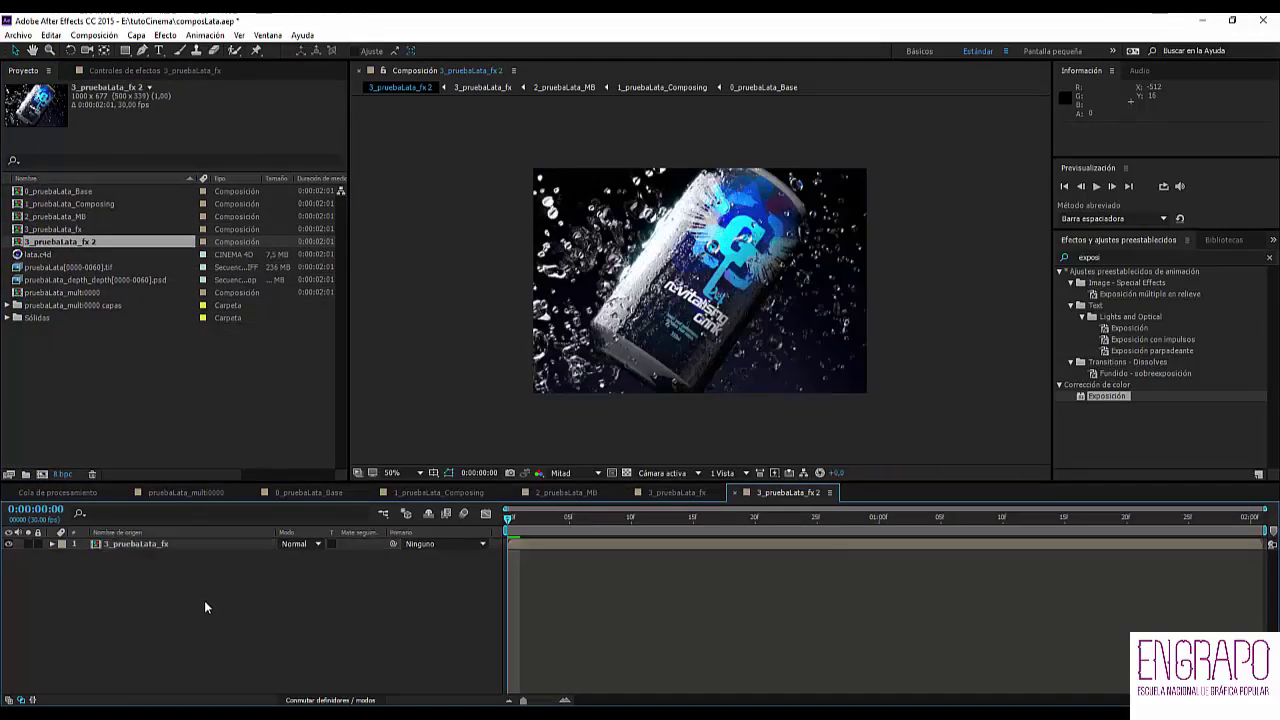
- Rename the new composition as 4_pruebaLata_cC in its composition settings
{"action": "key", "text": "ctrl+k"}
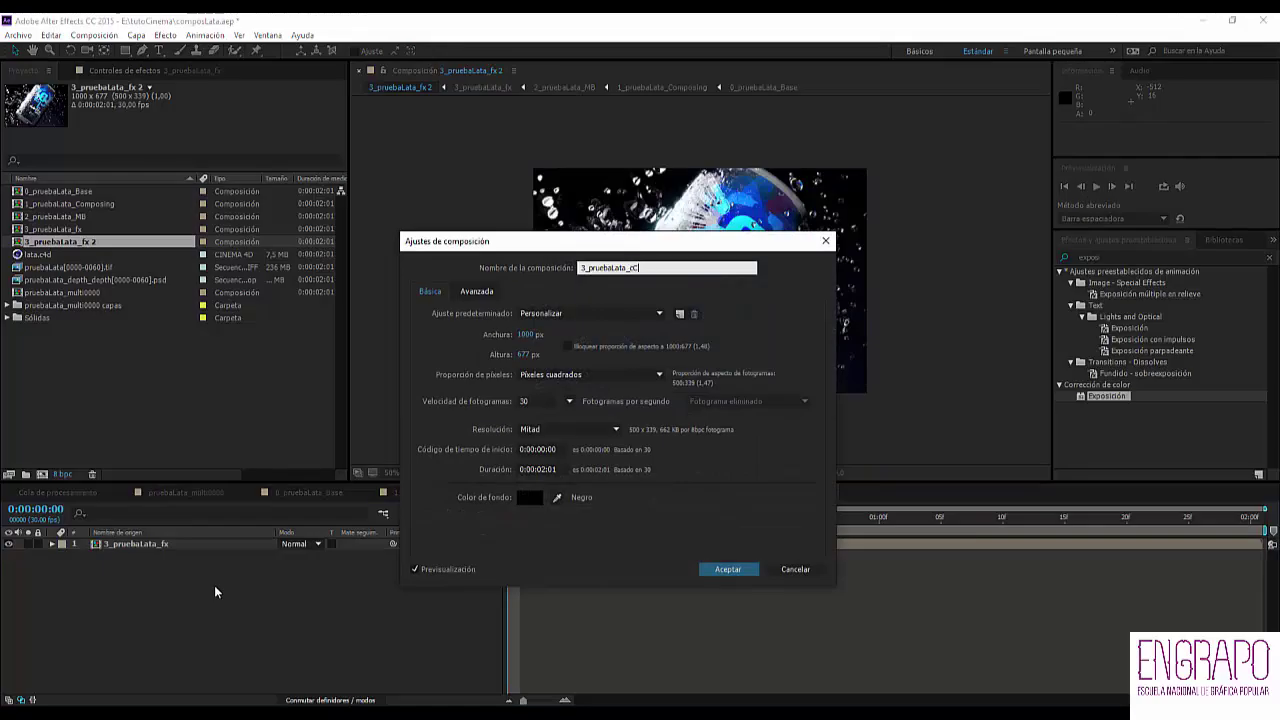
{"action": "key", "text": "Left"}
{"action": "key", "text": "Left"}
{"action": "key", "text": "Left"}
{"action": "key", "text": "Left"}
{"action": "key", "text": "Left"}
{"action": "key", "text": "Left"}
{"action": "key", "text": "Left"}
{"action": "key", "text": "Left"}
{"action": "key", "text": "Left"}
{"action": "key", "text": "Left"}
{"action": "key", "text": "Left"}
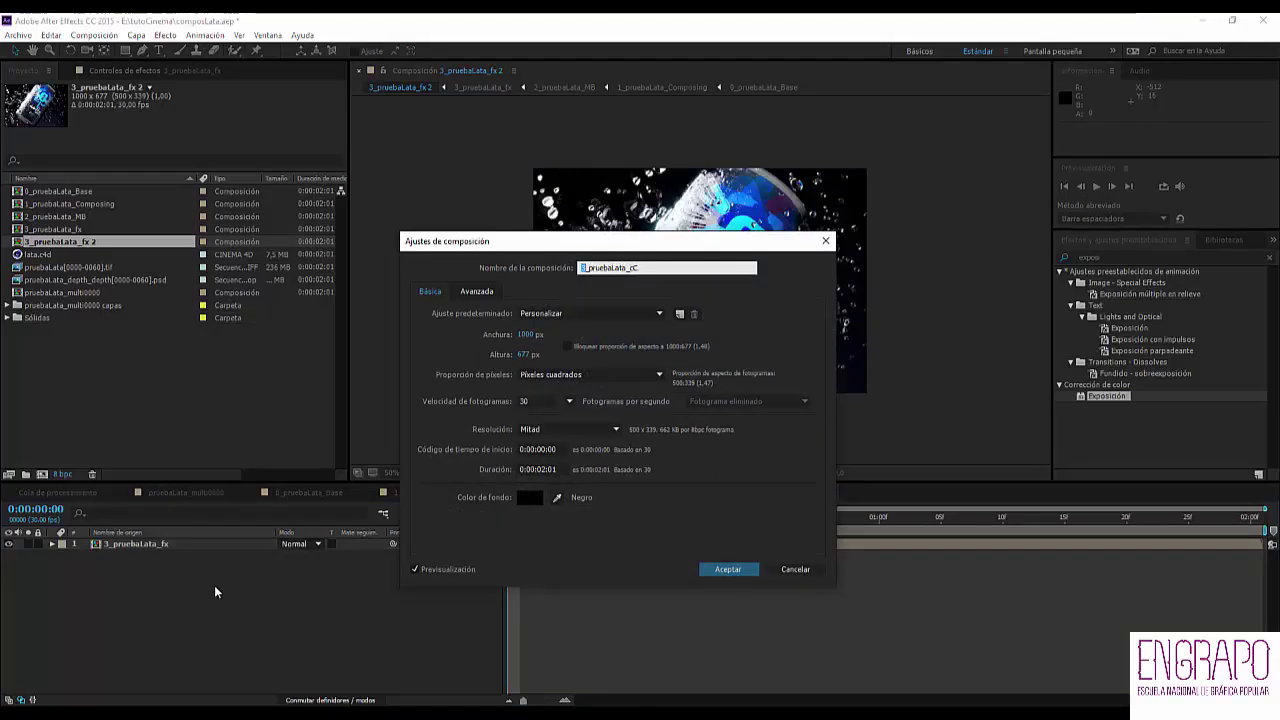
{"action": "type", "text": "4"}
{"action": "key", "text": "Return"}
- At 0:00:01:04, add an adjustment layer above 3_pruebaLata_fx and name it viñeta
{"action": "left_click_drag", "start_coordinate": [620, 517], "coordinate": [803, 517]}
{"action": "scroll", "coordinate": [753, 345], "scroll_direction": "up", "scroll_amount": 2}
{"action": "scroll", "coordinate": [751, 345], "scroll_direction": "down", "scroll_amount": 2}
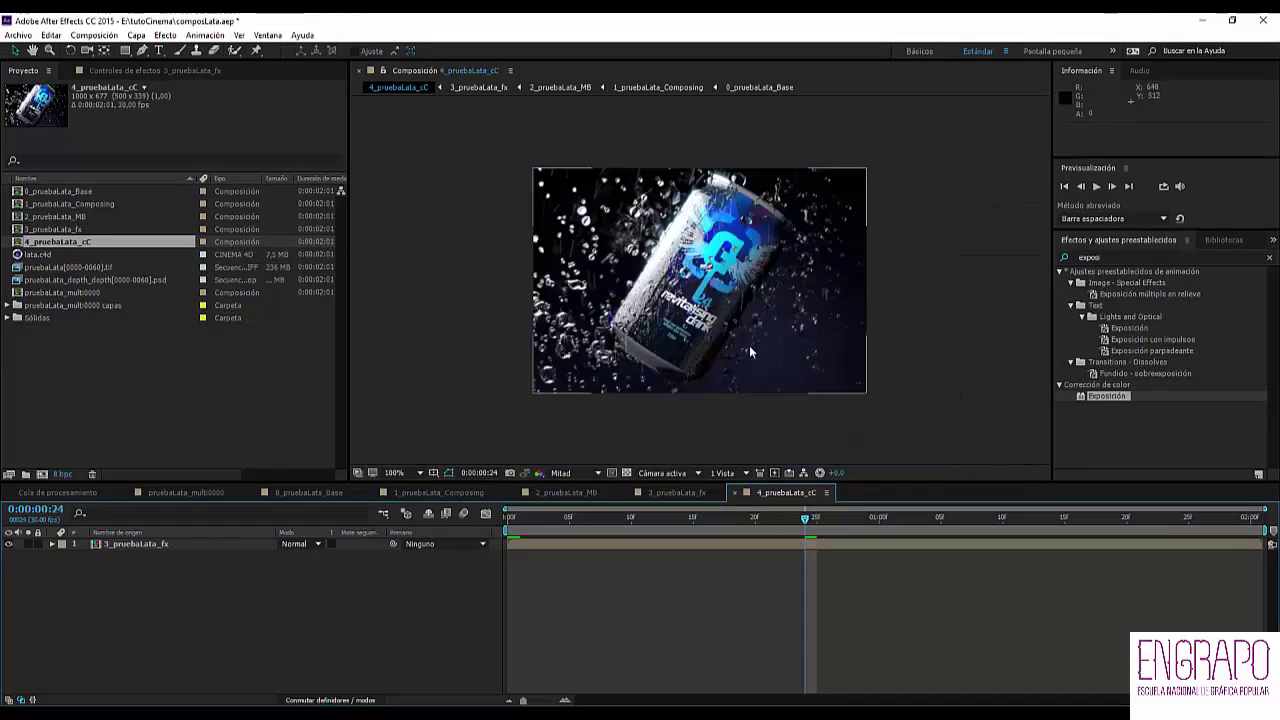
{"action": "left_click_drag", "start_coordinate": [860, 517], "coordinate": [929, 517]}
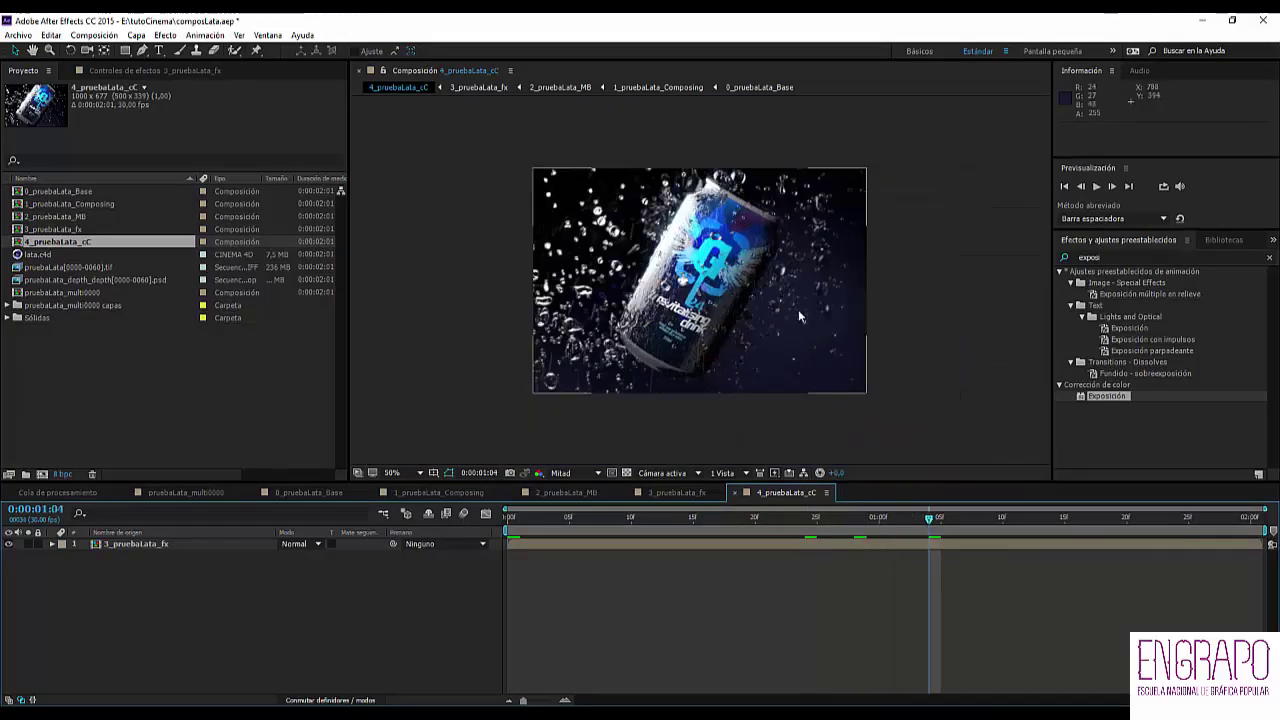
{"action": "right_click", "coordinate": [208, 571]}
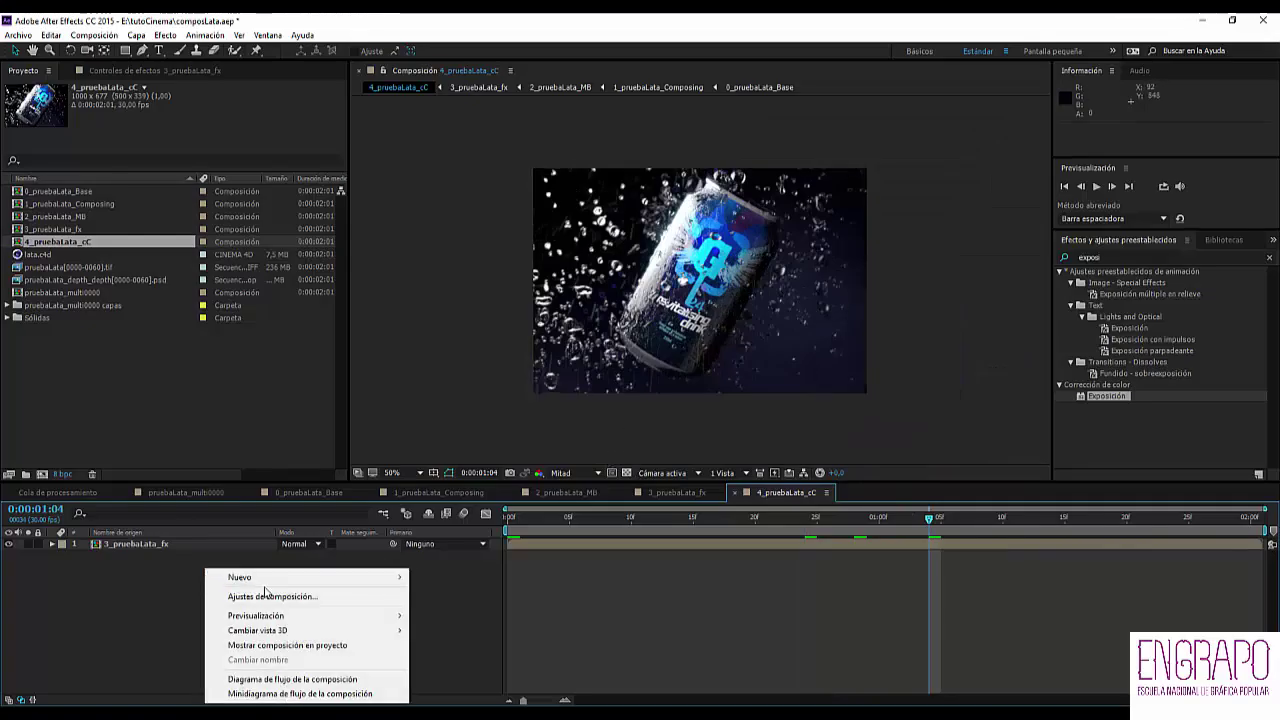
{"action": "mouse_move", "coordinate": [258, 580]}
{"action": "left_click", "coordinate": [90, 684]}
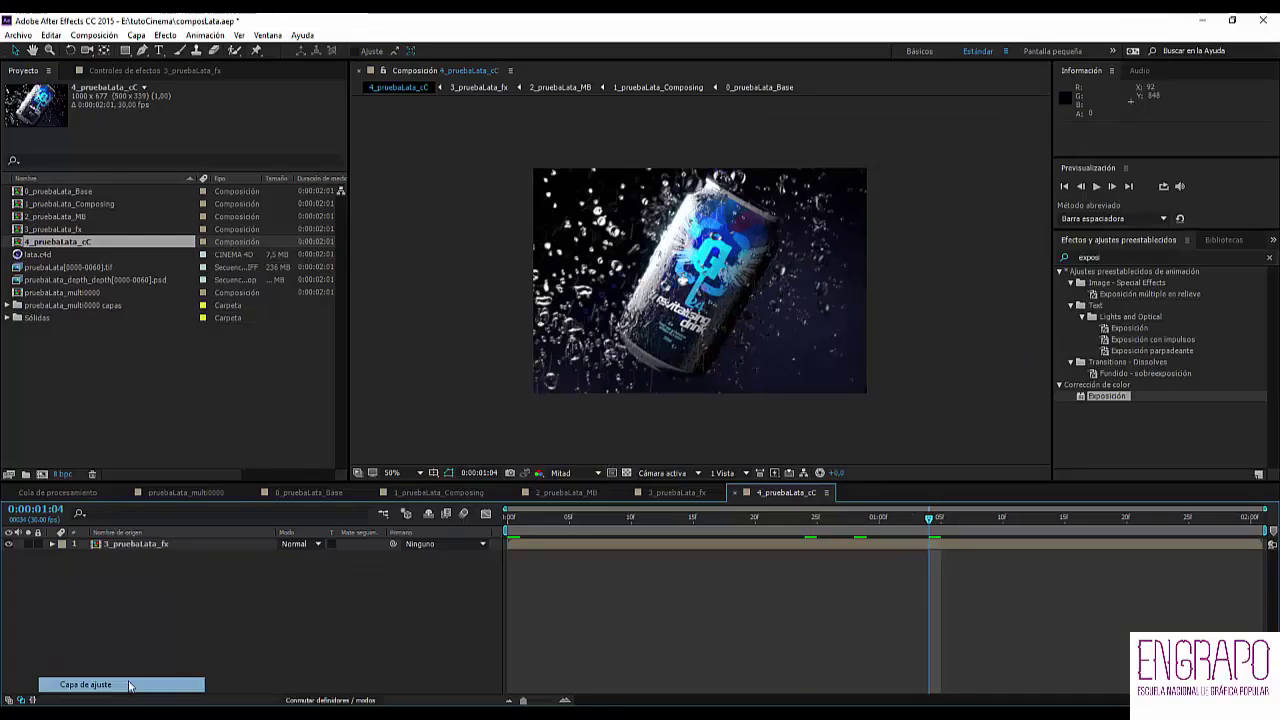
{"action": "key", "text": "Return"}
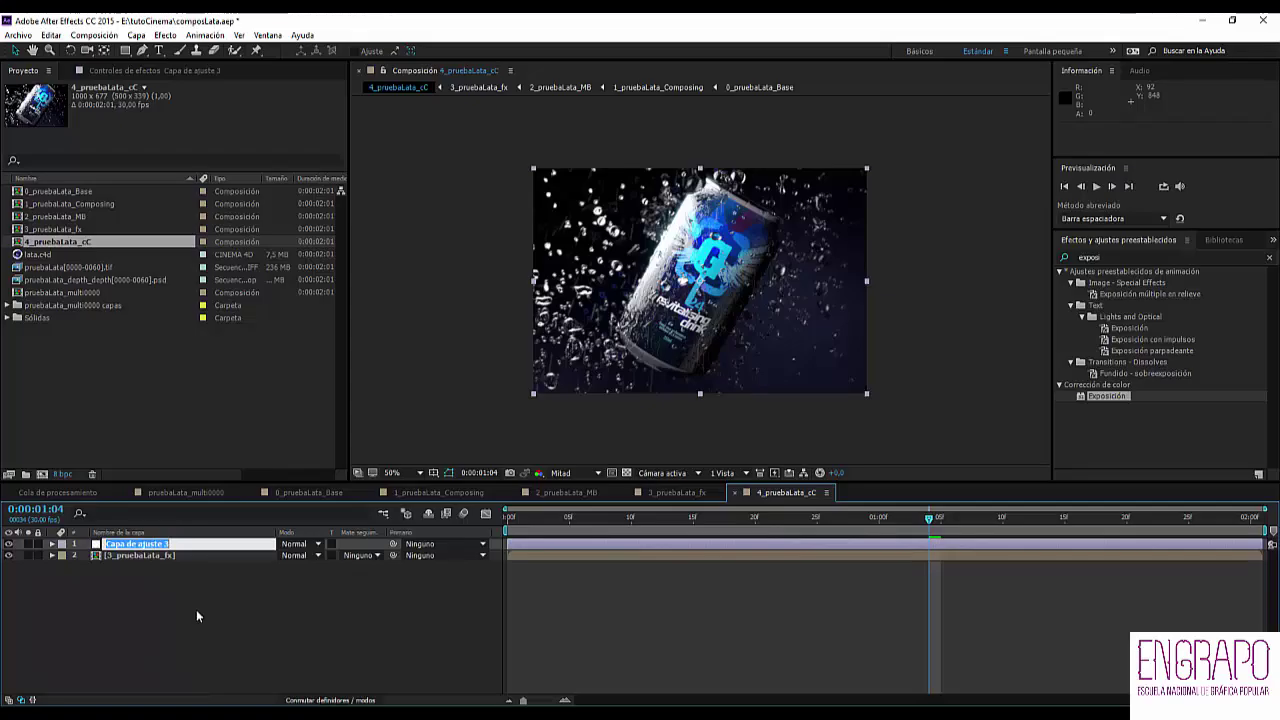
{"action": "type", "text": "viñeta"}
{"action": "key", "text": "Return"}
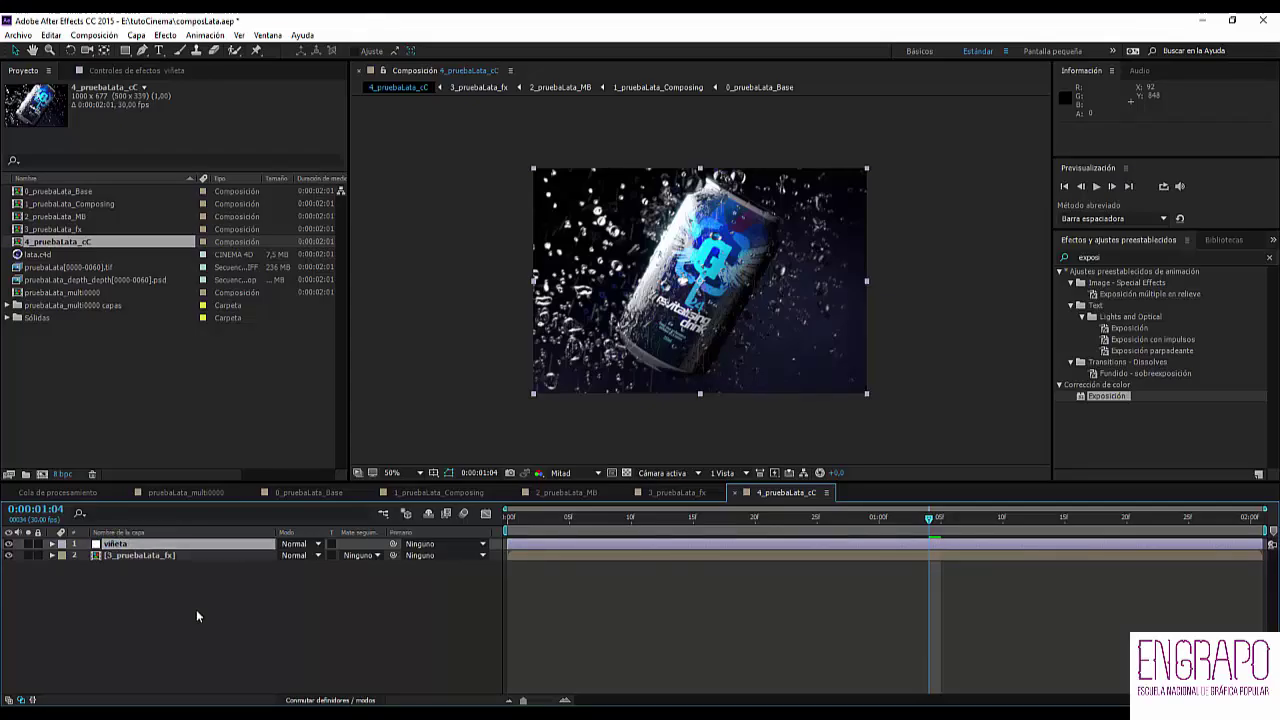
- Duplicate the viñeta adjustment layer and name the copy grano
{"action": "left_click", "coordinate": [115, 546]}
{"action": "key", "text": "ctrl+f"}
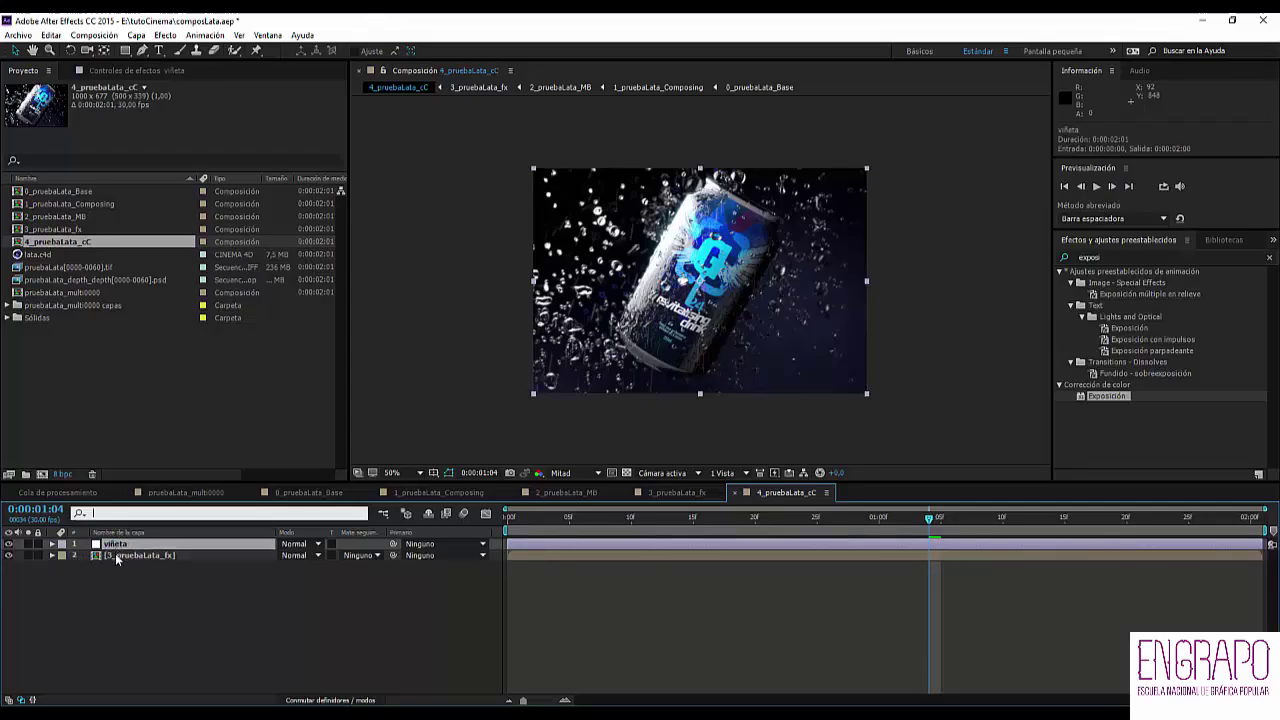
{"action": "left_click", "coordinate": [117, 549]}
{"action": "key", "text": "ctrl+d"}
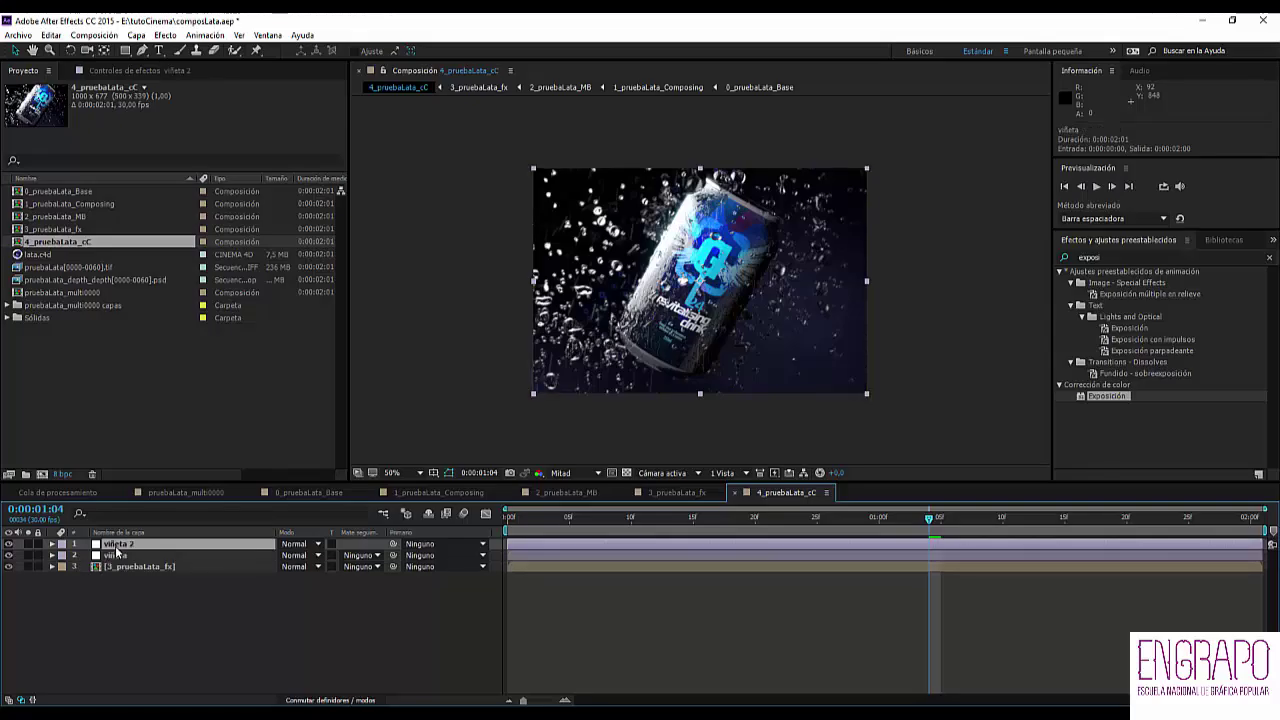
{"action": "key", "text": "Return"}
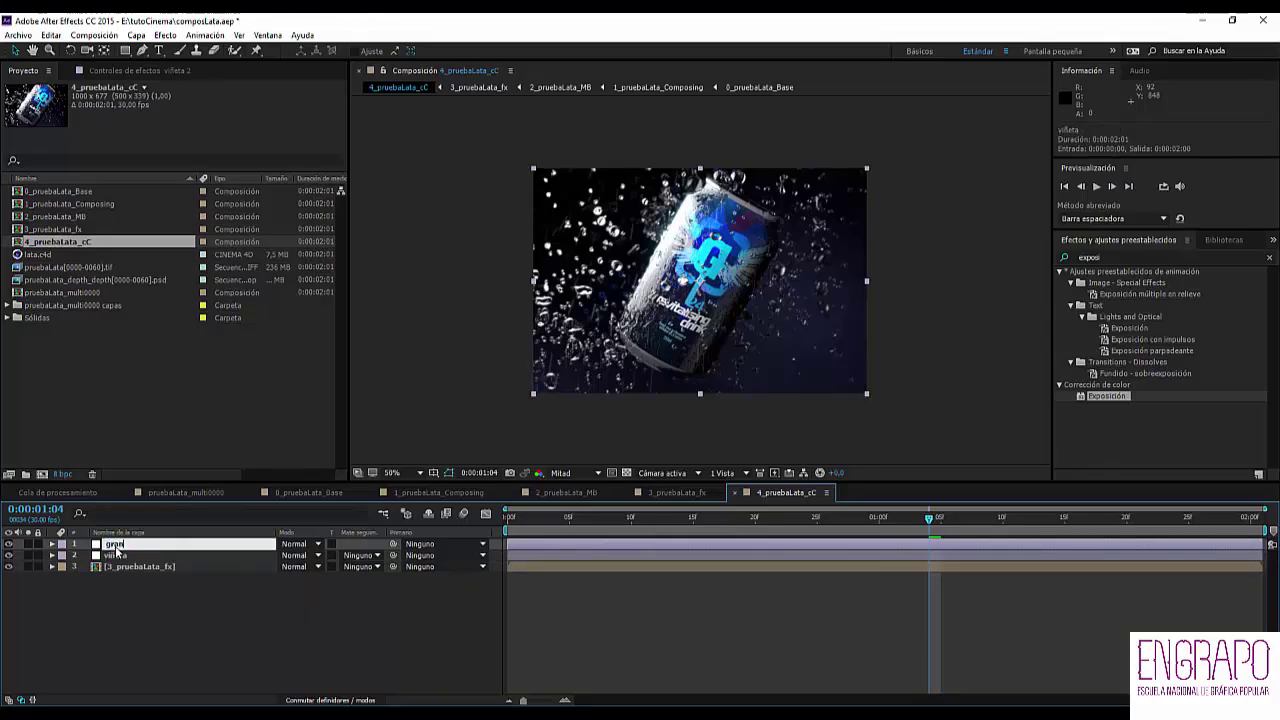
{"action": "type", "text": "grano"}
{"action": "key", "text": "Return"}
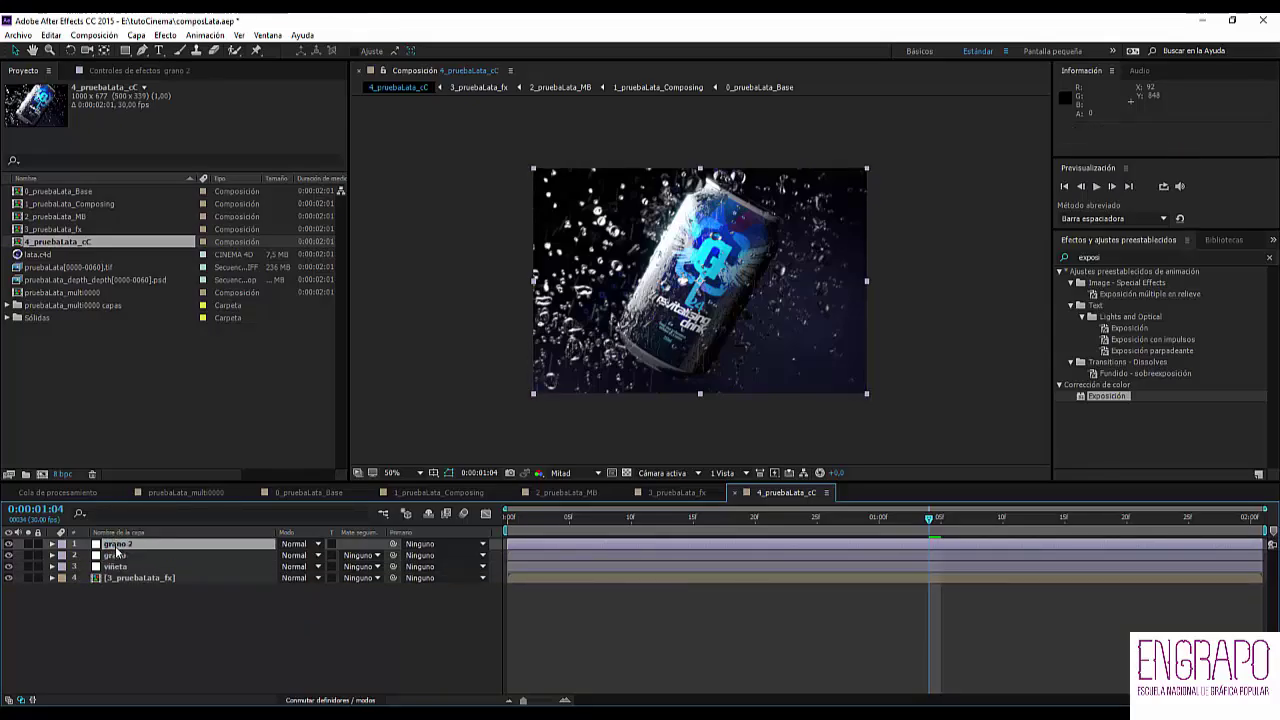
- Name the duplicate of the grano layer curvas and reorder the adjustment layers as viñeta, grano, curvas
{"action": "key", "text": "Return"}
{"action": "type", "text": "curva"}
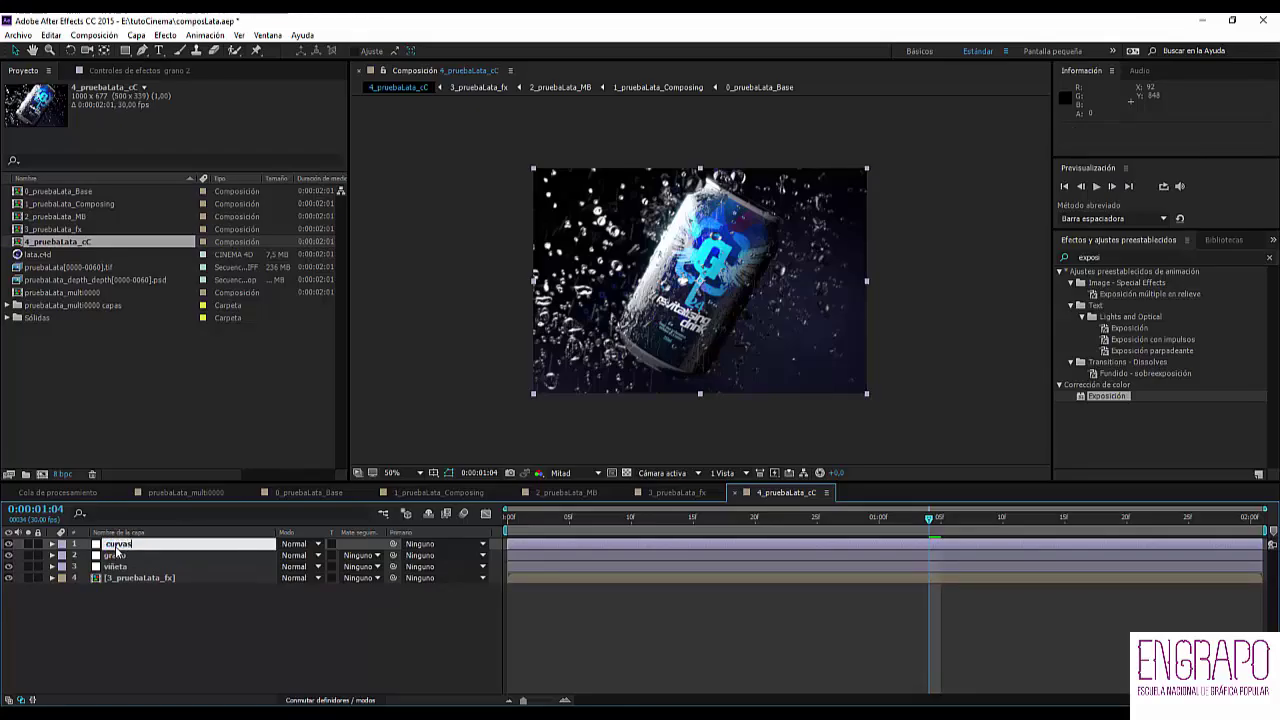
{"action": "type", "text": "s"}
{"action": "key", "text": "Return"}
{"action": "mouse_move", "coordinate": [124, 571]}
{"action": "left_mouse_down"}
{"action": "mouse_move", "coordinate": [126, 545]}
{"action": "mouse_move", "coordinate": [116, 574]}
{"action": "left_mouse_up"}
- Search the effects for curvas and apply Curvas to the curvas adjustment layer
{"action": "left_click", "coordinate": [115, 568]}
{"action": "double_click", "coordinate": [1123, 252]}
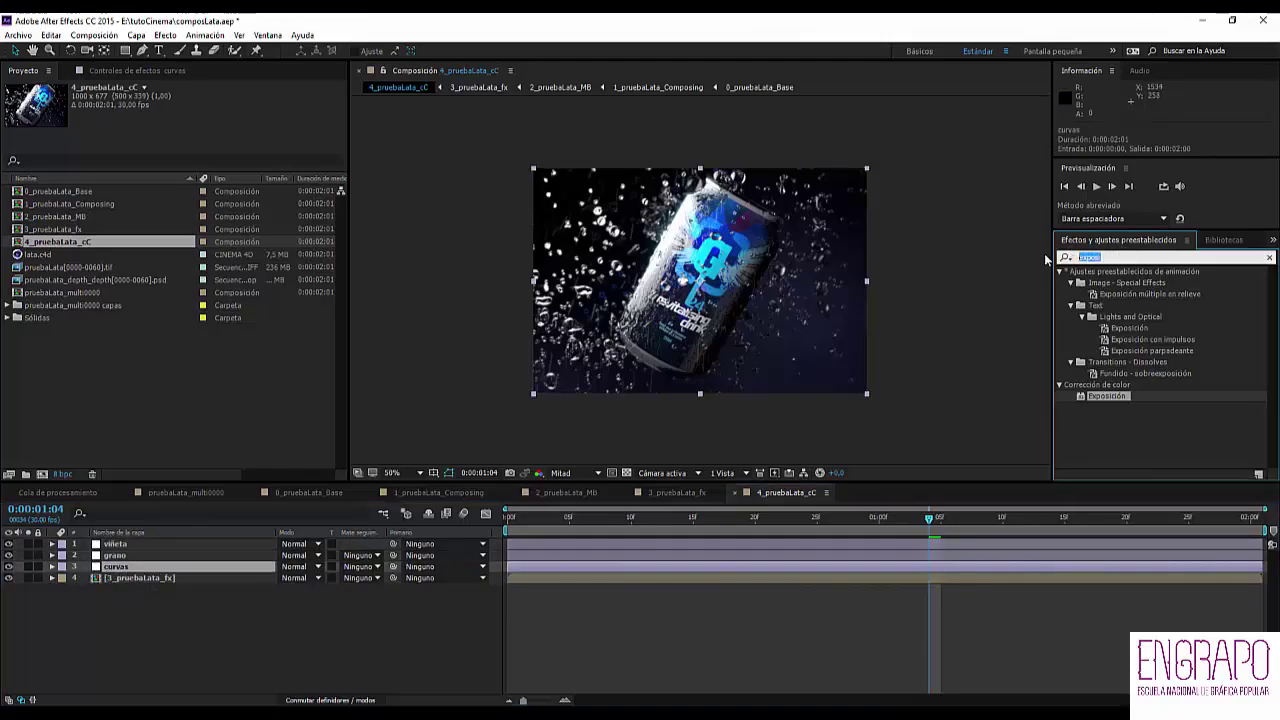
{"action": "type", "text": "curvas"}
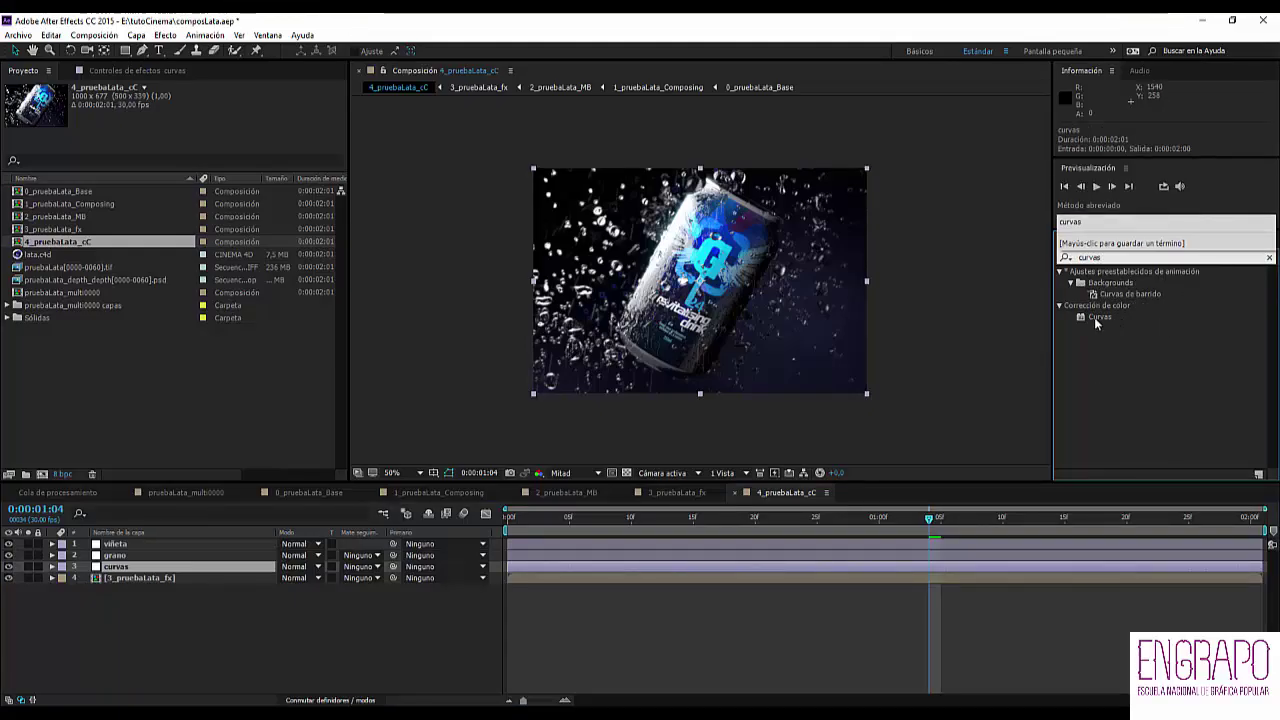
{"action": "double_click", "coordinate": [1094, 317]}
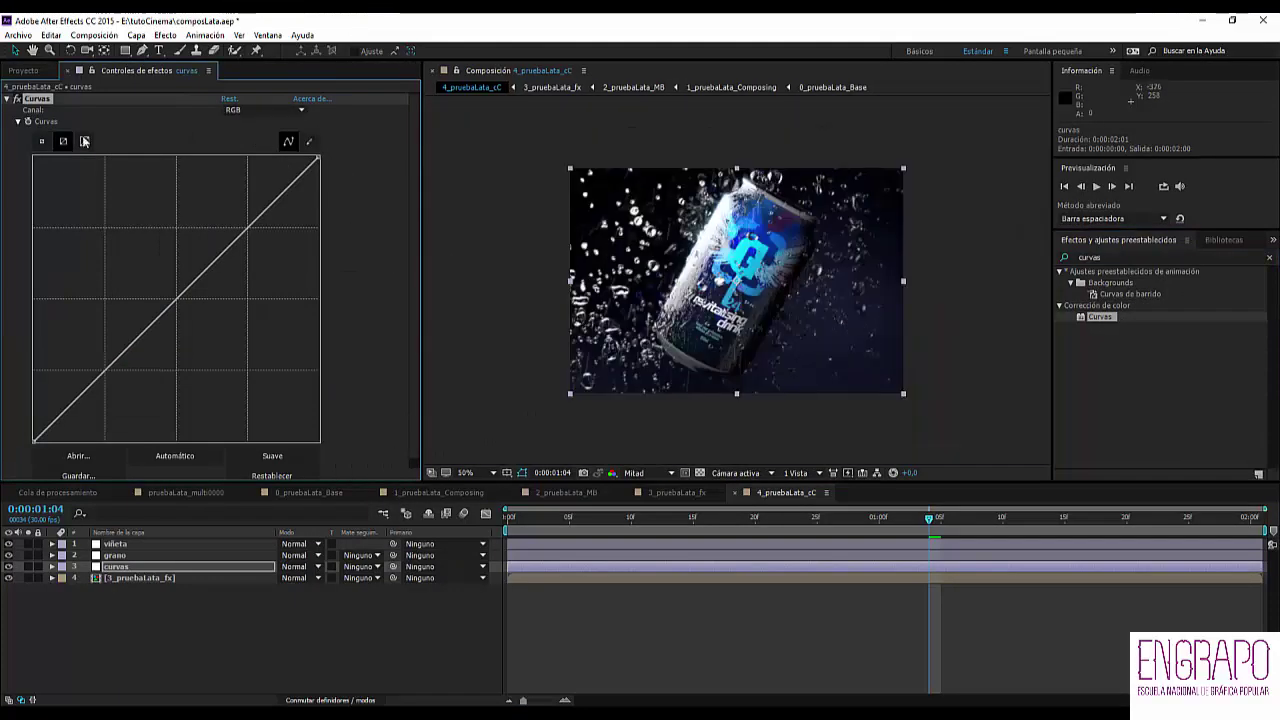
- In the Curvas effect, raise the blue channel's highlights with its shadows held down, and slightly lift the green channel (Verde)
{"action": "left_click", "coordinate": [262, 109]}
{"action": "left_click", "coordinate": [257, 169]}
{"action": "mouse_move", "coordinate": [260, 216]}
{"action": "left_mouse_down"}
{"action": "mouse_move", "coordinate": [268, 226]}
{"action": "mouse_move", "coordinate": [235, 221]}
{"action": "left_mouse_up"}
{"action": "left_click", "coordinate": [107, 373]}
{"action": "left_click", "coordinate": [262, 109]}
{"action": "left_click", "coordinate": [262, 160]}
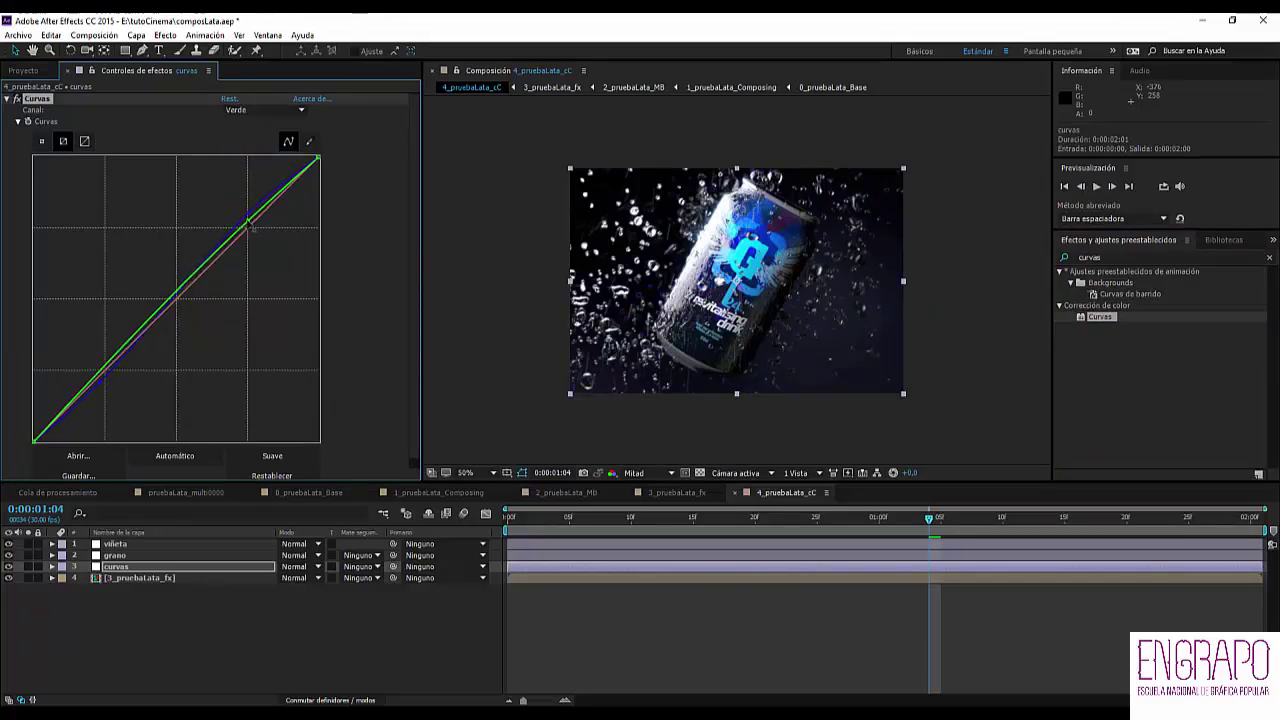
- Bend the red channel (Rojo) of the Curvas effect into a slight S-curve, raising the highlights and lowering the shadows
{"action": "left_click", "coordinate": [262, 109]}
{"action": "left_click", "coordinate": [262, 137]}
{"action": "left_click_drag", "start_coordinate": [262, 213], "coordinate": [263, 203]}
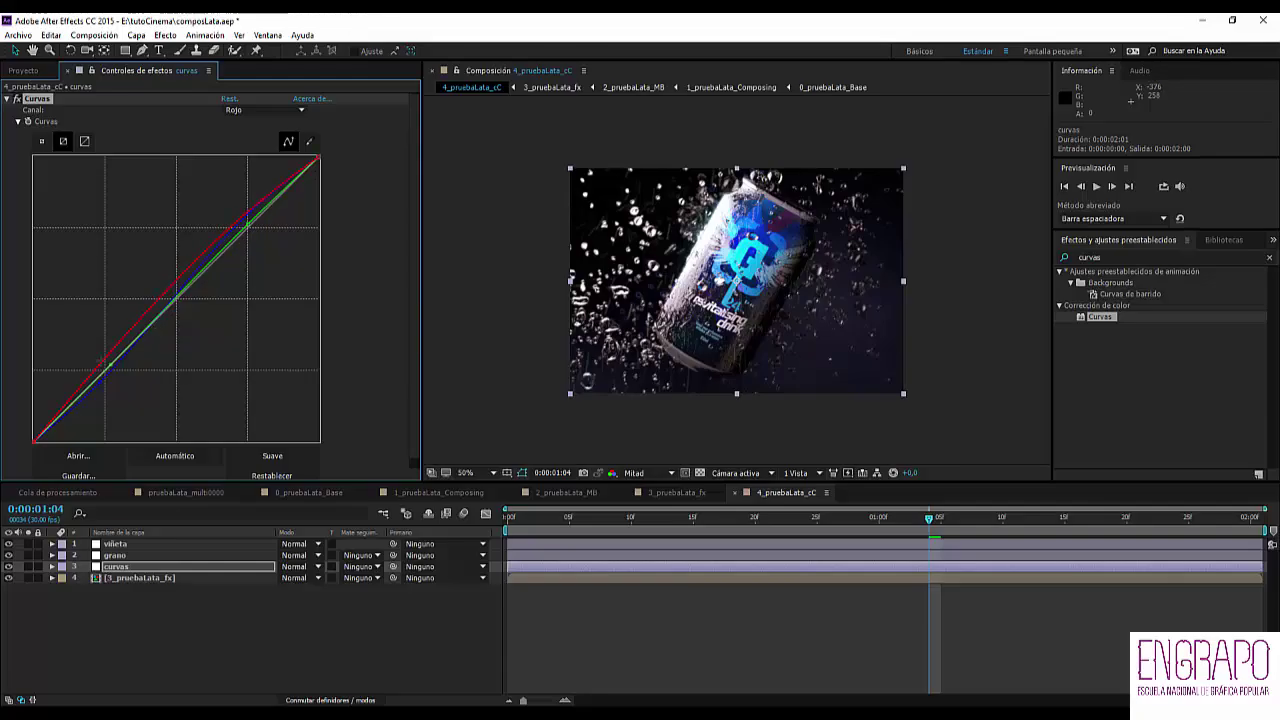
{"action": "left_click_drag", "start_coordinate": [106, 362], "coordinate": [96, 388]}
{"action": "key", "text": "slash"}
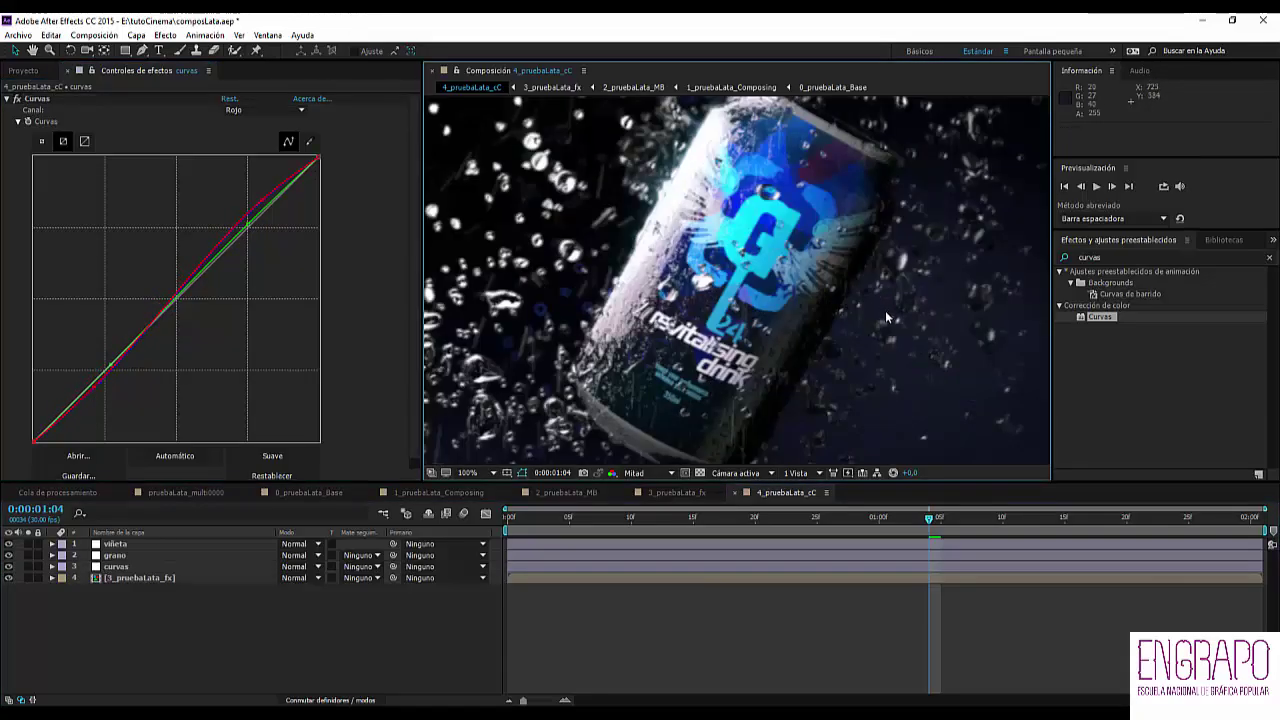
{"action": "key", "text": "comma"}
- Search the effects for ruido and apply Ruido HLS to the grano adjustment layer
{"action": "left_click", "coordinate": [113, 544]}
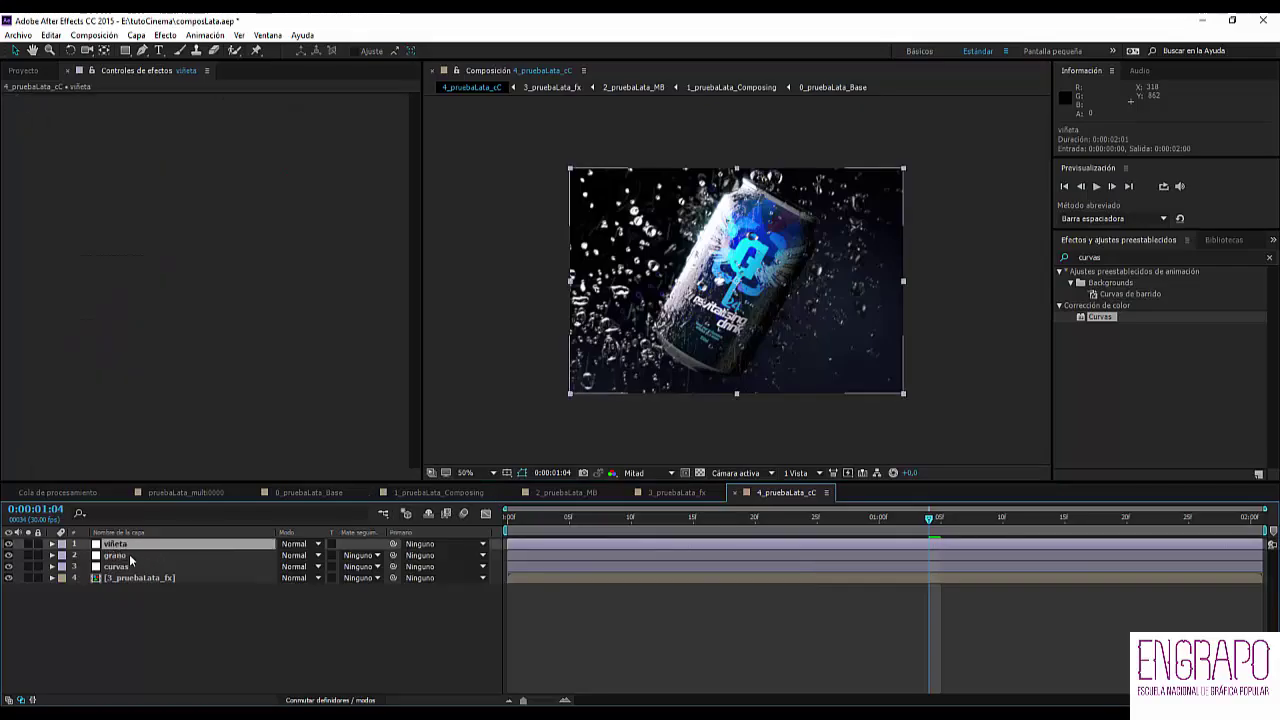
{"action": "left_click", "coordinate": [138, 555]}
{"action": "left_click", "coordinate": [1100, 256]}
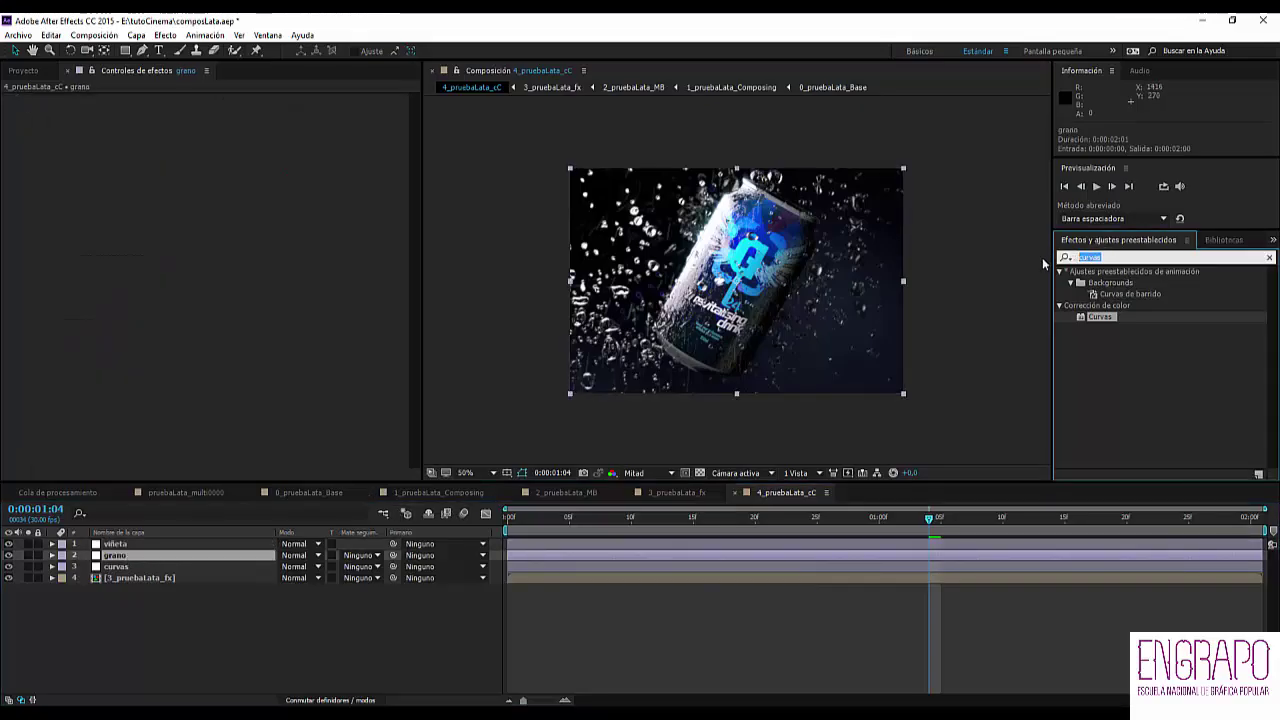
{"action": "type", "text": "ruido"}
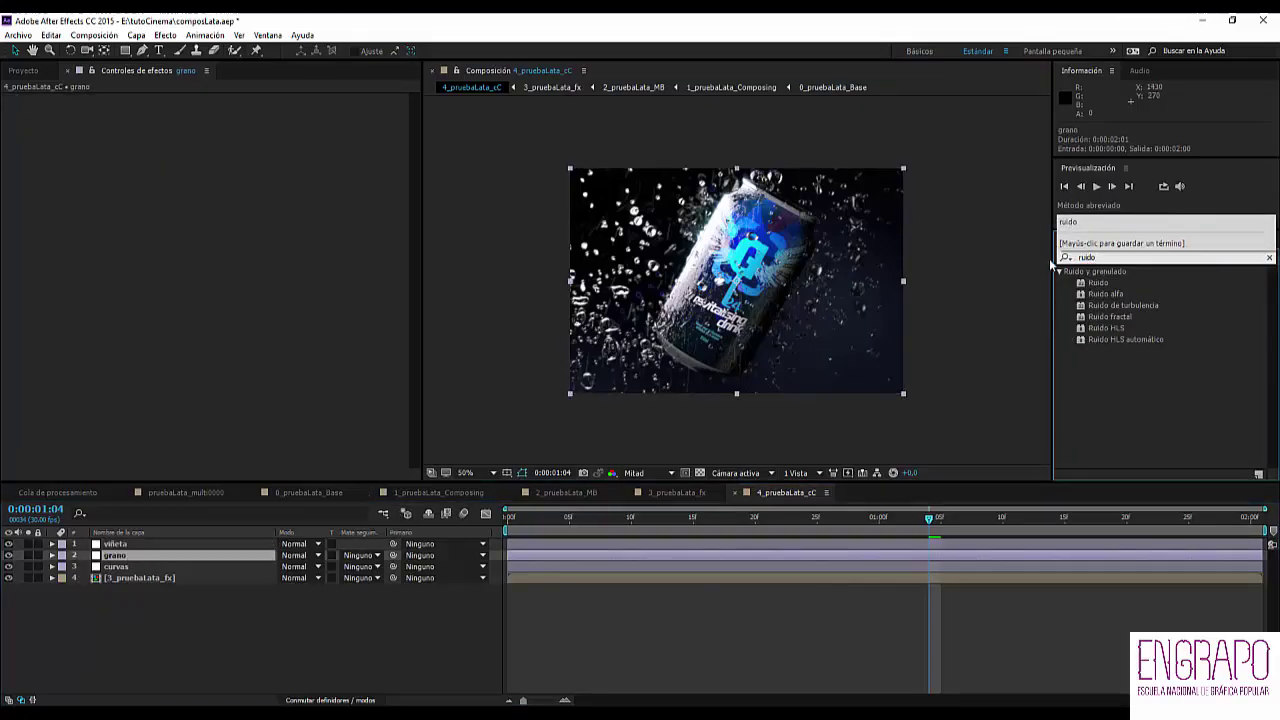
{"action": "left_click", "coordinate": [1120, 329]}
{"action": "left_click_drag", "start_coordinate": [1120, 333], "coordinate": [612, 312]}
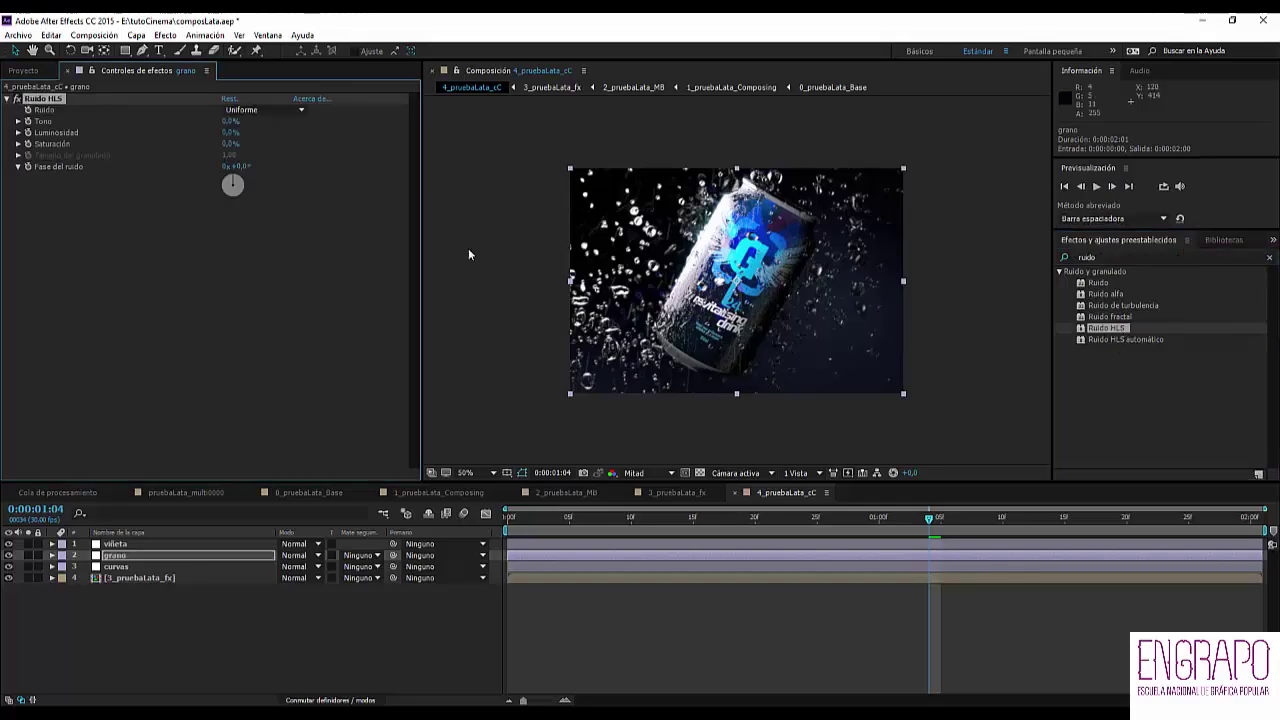
- Set the Luminosidad of the Ruido HLS effect on the grano layer to 2,0%
{"action": "scroll", "coordinate": [674, 283], "scroll_direction": "up", "scroll_amount": 6}
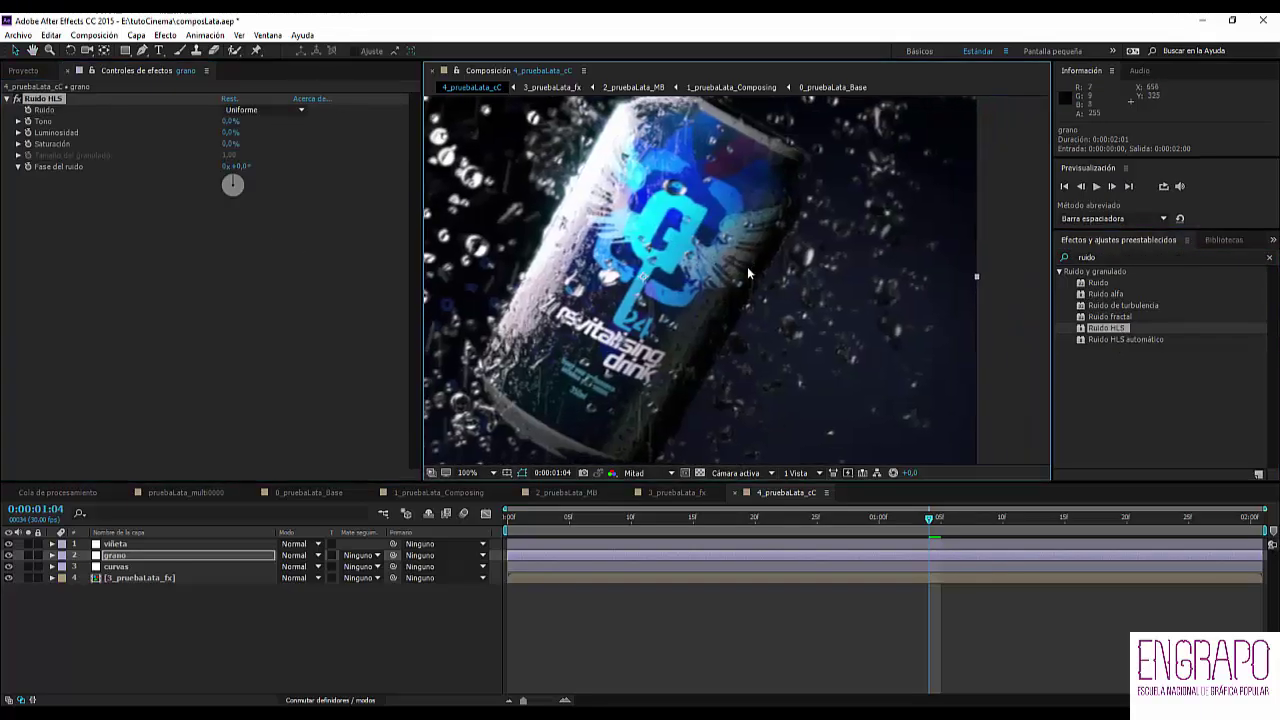
{"action": "left_click_drag", "start_coordinate": [560, 239], "coordinate": [643, 261]}
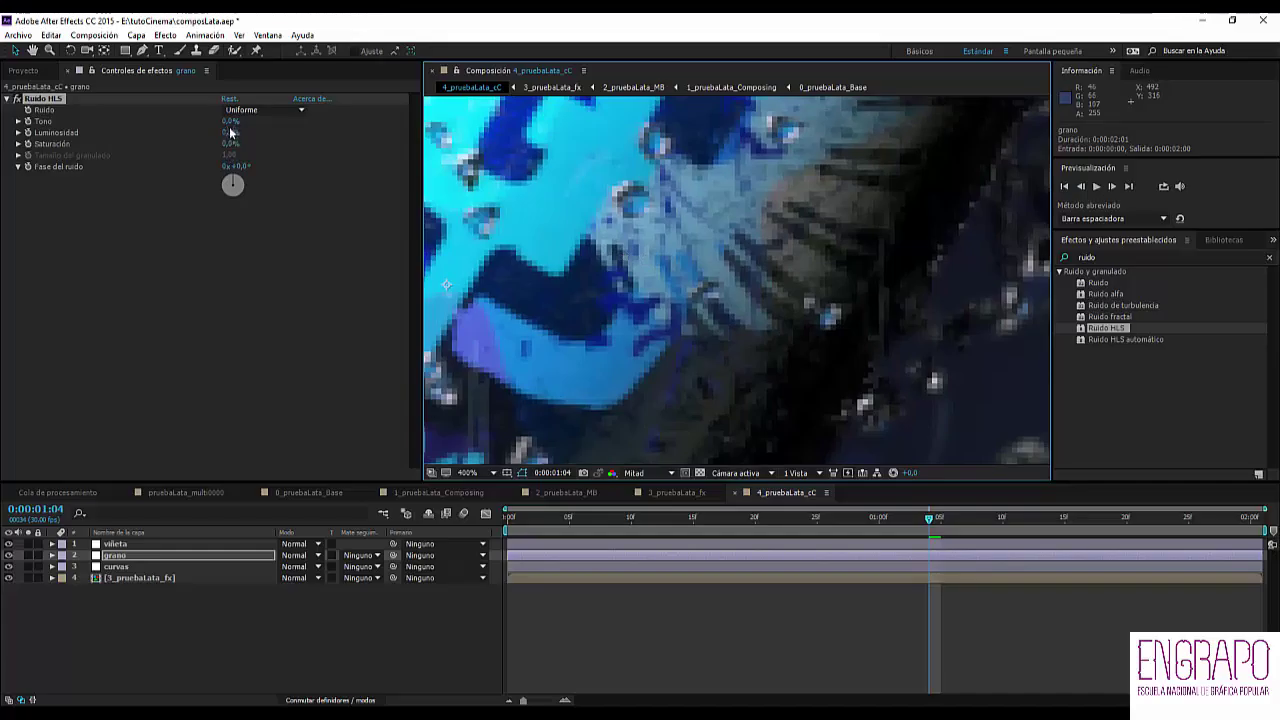
{"action": "left_click", "coordinate": [231, 132]}
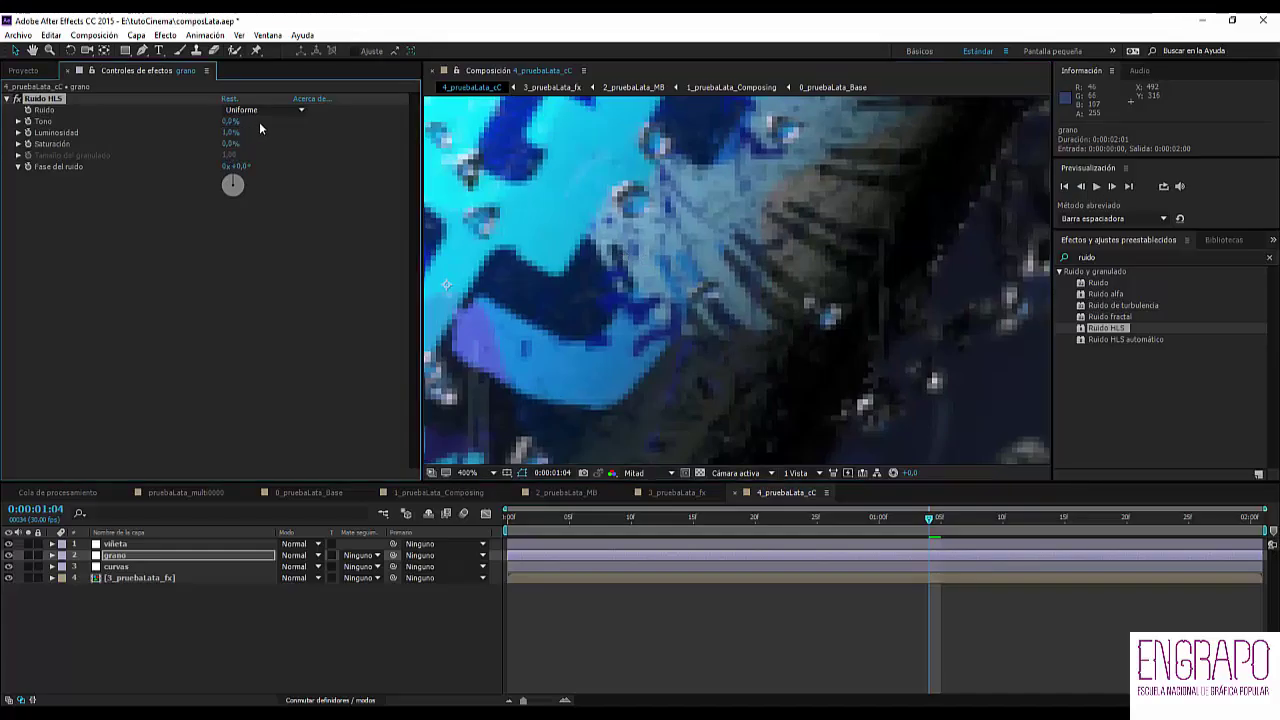
{"action": "type", "text": "77"}
{"action": "key", "text": "Return"}
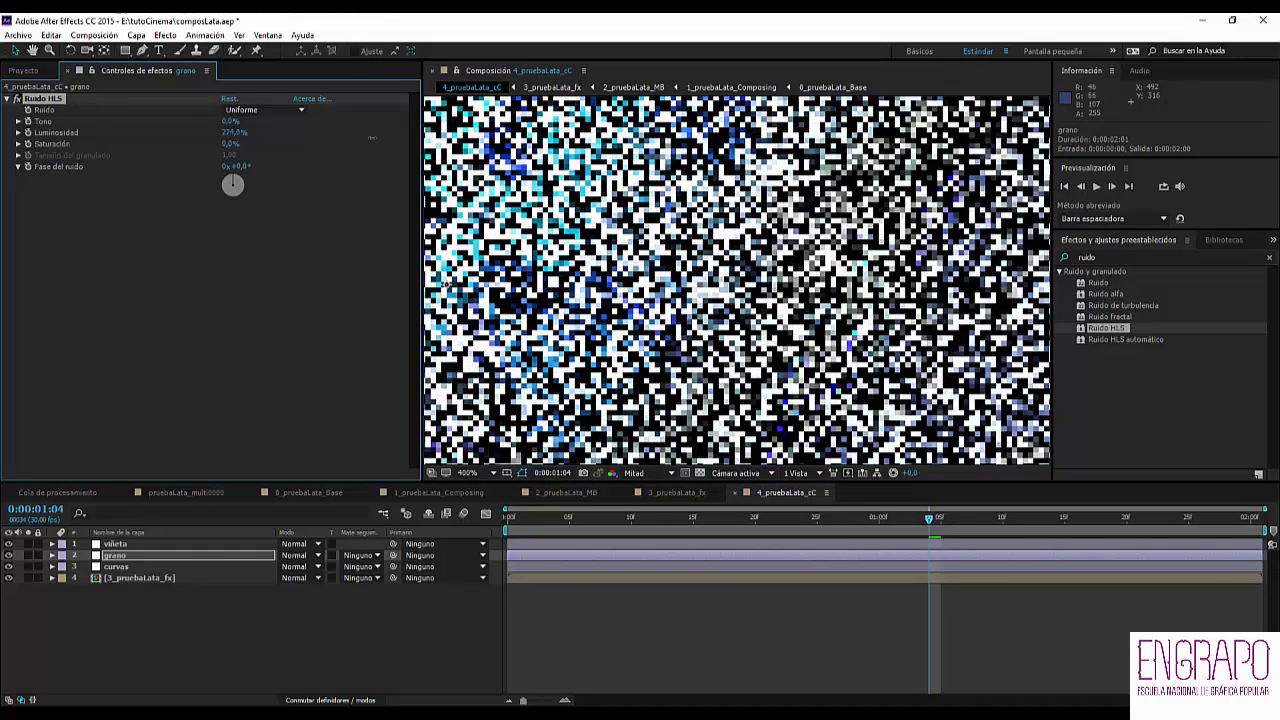
{"action": "left_click_drag", "start_coordinate": [267, 140], "coordinate": [235, 143]}
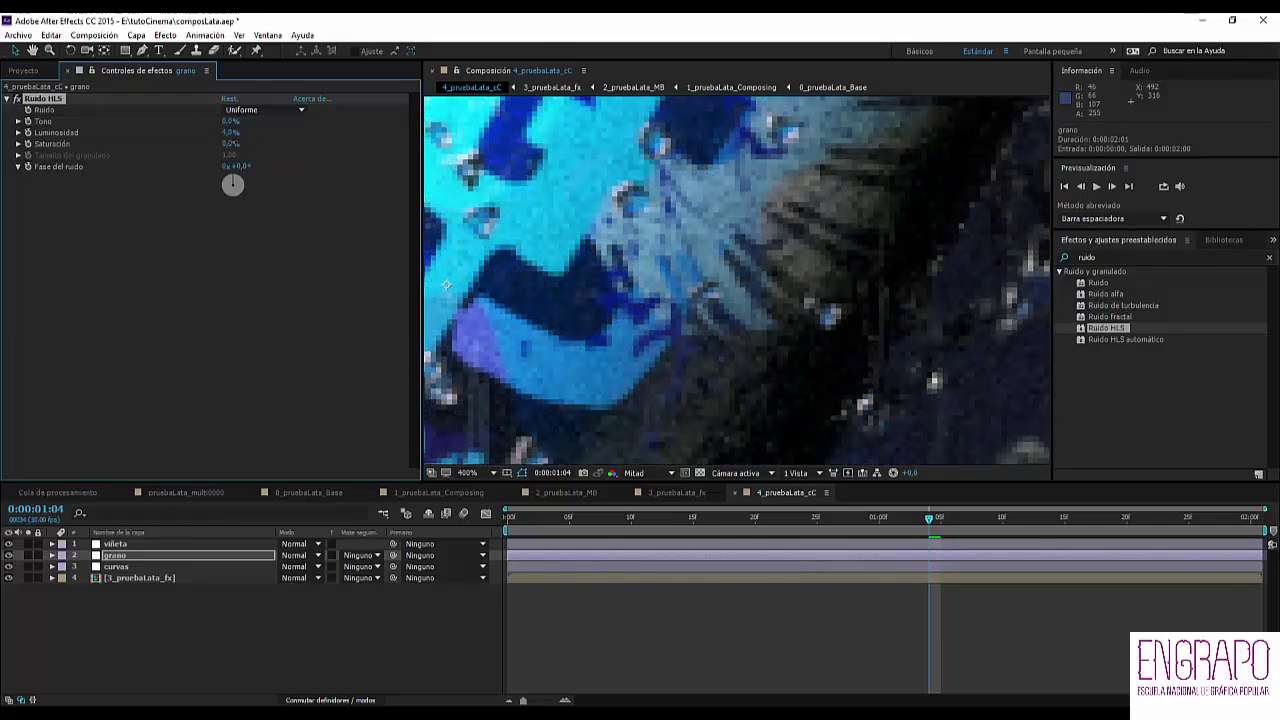
{"action": "scroll", "coordinate": [446, 285], "scroll_direction": "down", "scroll_amount": 2}
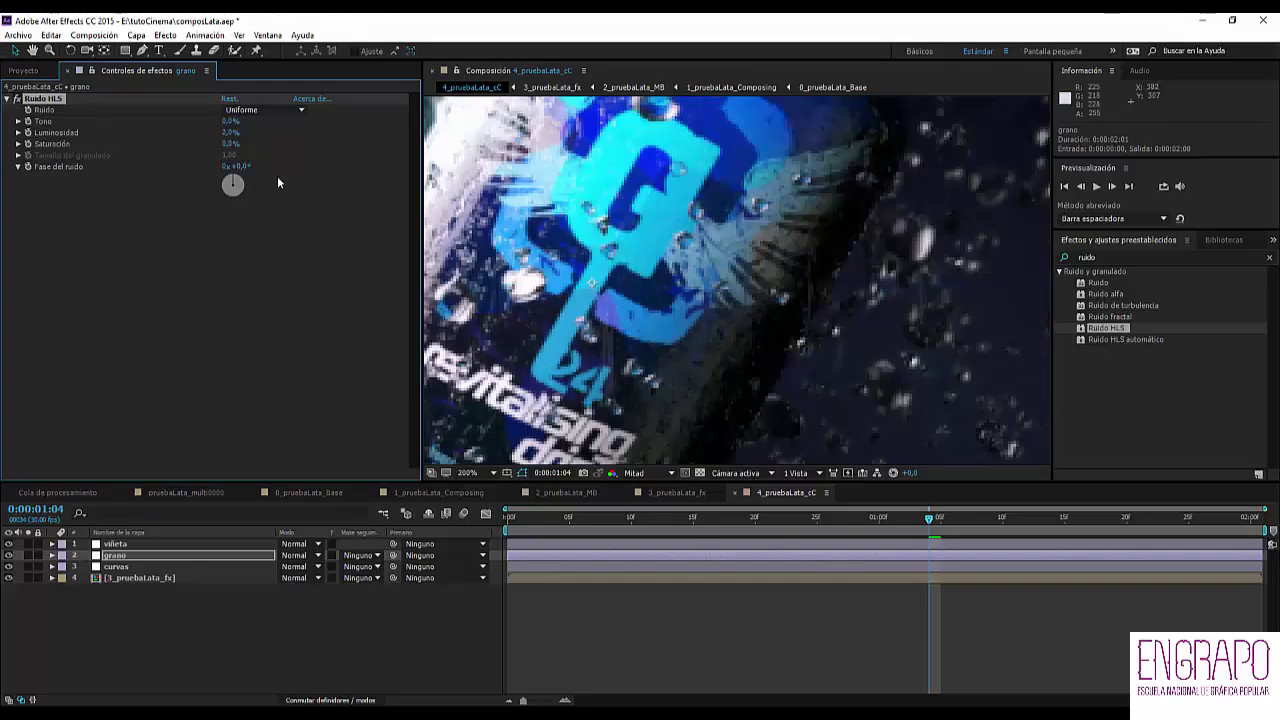
- Change the Ruido type of the Ruido HLS effect to Cuadrado and compare the image with the effect off and on
{"action": "left_click", "coordinate": [18, 99]}
{"action": "scroll", "coordinate": [563, 160], "scroll_direction": "up", "scroll_amount": 1}
{"action": "left_click_drag", "start_coordinate": [563, 160], "coordinate": [665, 319]}
{"action": "left_click", "coordinate": [277, 152]}
{"action": "left_click", "coordinate": [262, 109]}
{"action": "left_click", "coordinate": [260, 139]}
{"action": "scroll", "coordinate": [431, 299], "scroll_direction": "down", "scroll_amount": 2}
{"action": "left_click", "coordinate": [200, 271]}
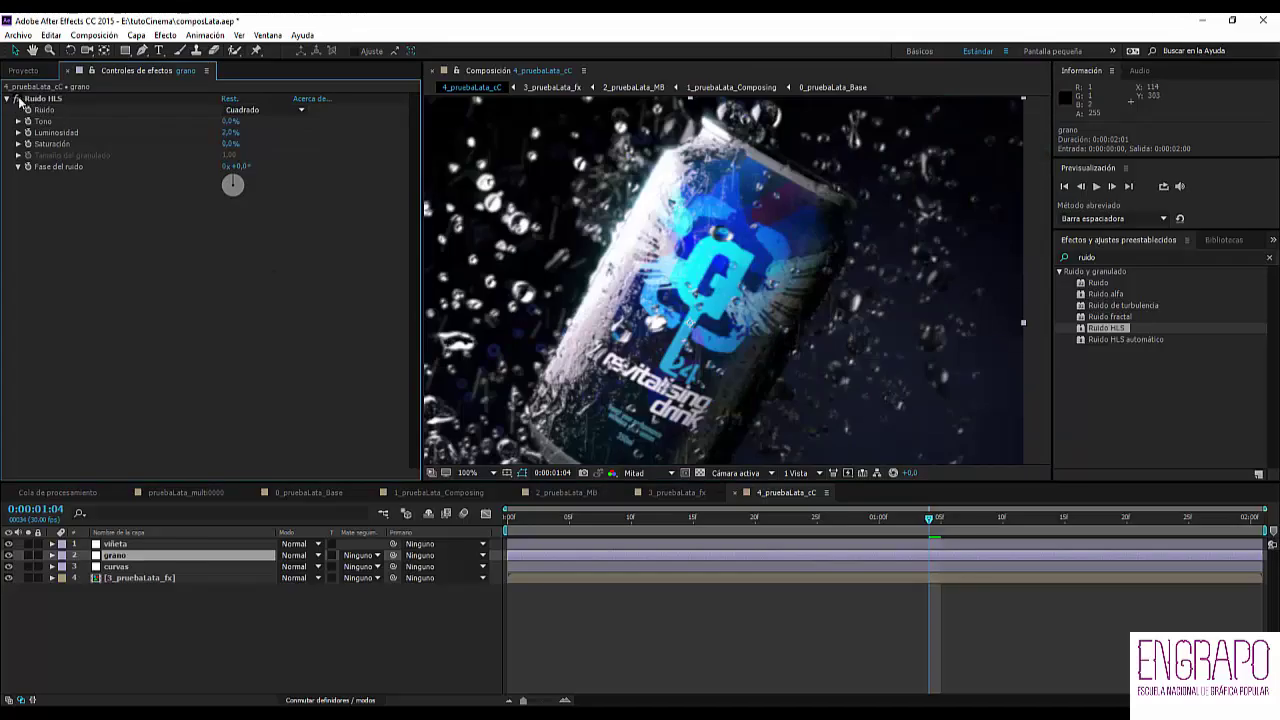
{"action": "key", "text": "period"}
{"action": "key", "text": "period"}
{"action": "key", "text": "slash"}
- Draw a closed curved mask around the can on the viñeta layer with the Pen tool, extending beyond the frame above and below
{"action": "left_click", "coordinate": [125, 544]}
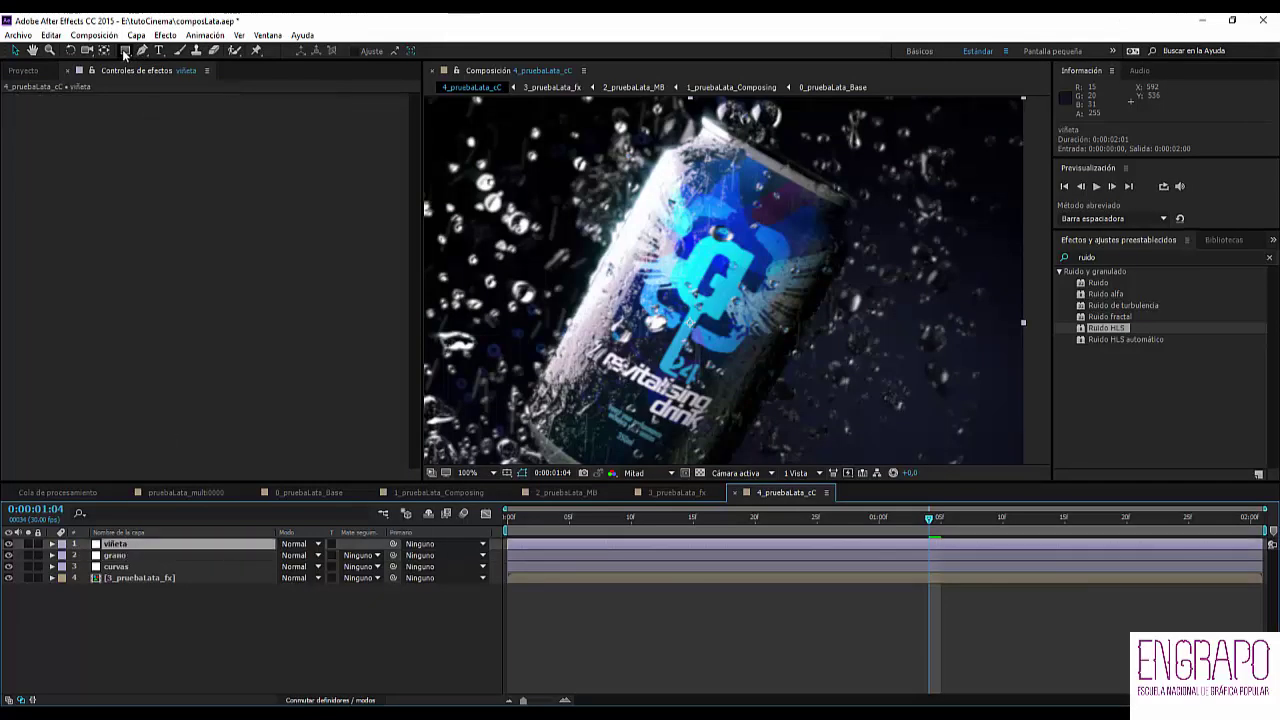
{"action": "left_click_drag", "start_coordinate": [124, 52], "coordinate": [166, 76]}
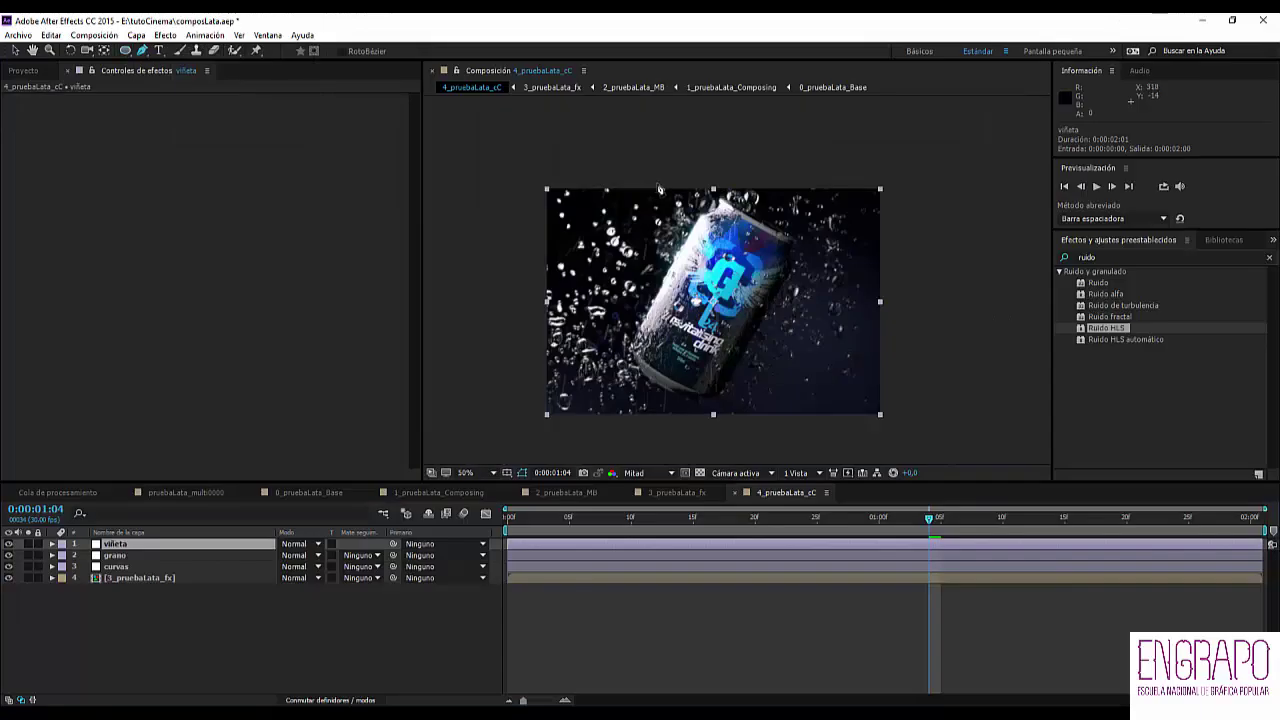
{"action": "left_click_drag", "start_coordinate": [658, 181], "coordinate": [630, 202]}
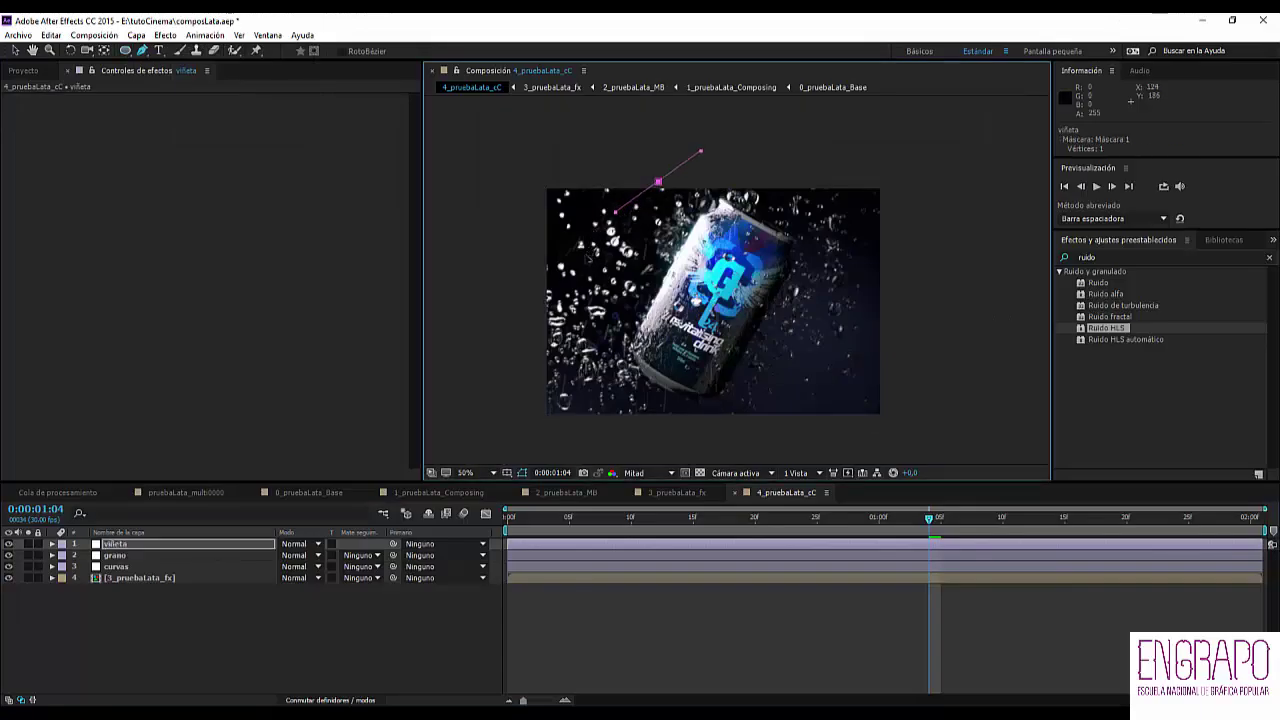
{"action": "left_click_drag", "start_coordinate": [587, 251], "coordinate": [575, 273]}
{"action": "left_click_drag", "start_coordinate": [560, 354], "coordinate": [561, 376]}
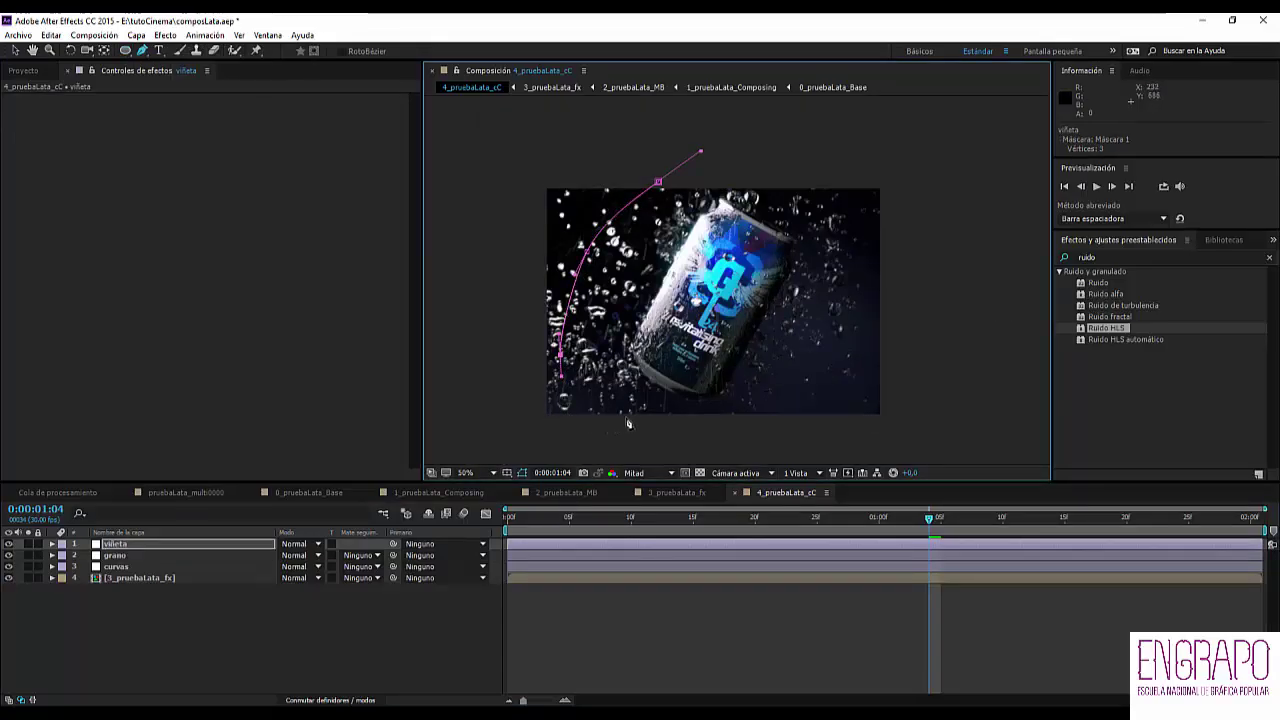
{"action": "left_click_drag", "start_coordinate": [632, 419], "coordinate": [650, 425]}
{"action": "left_click_drag", "start_coordinate": [844, 378], "coordinate": [879, 327]}
{"action": "left_click_drag", "start_coordinate": [845, 379], "coordinate": [801, 400]}
{"action": "left_click_drag", "start_coordinate": [876, 267], "coordinate": [877, 248]}
{"action": "left_click", "coordinate": [767, 165]}
{"action": "left_click", "coordinate": [658, 182]}
{"action": "left_click", "coordinate": [137, 540]}
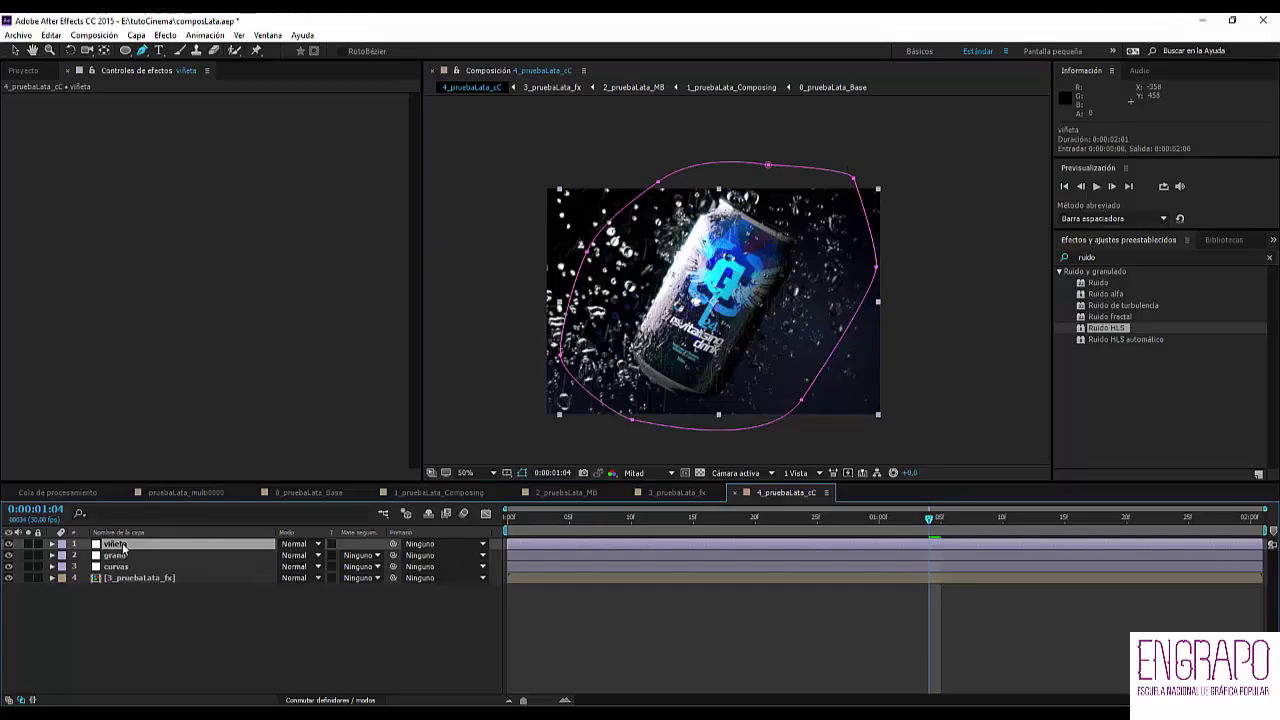
- Set the mask on the viñeta layer to Resta and feather its edge by about 196 pixels
{"action": "key", "text": "m"}
{"action": "key", "text": "m"}
{"action": "left_click", "coordinate": [294, 556]}
{"action": "left_click", "coordinate": [305, 597]}
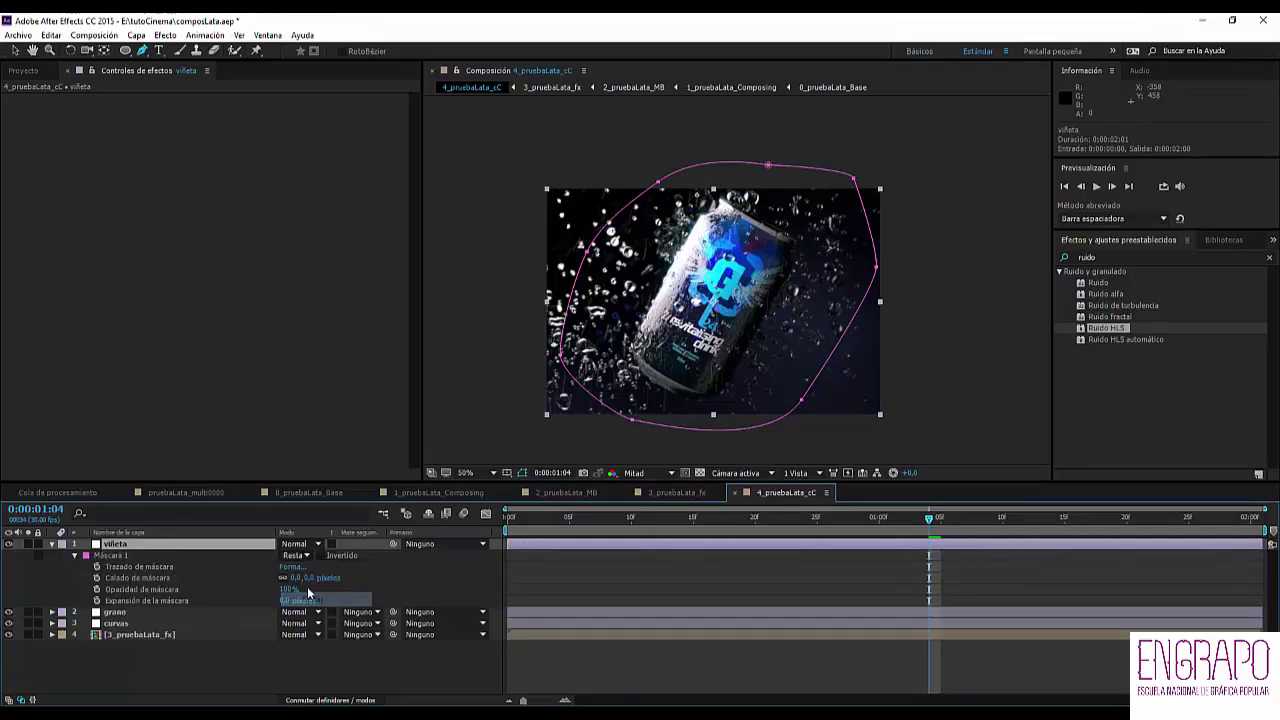
{"action": "left_click_drag", "start_coordinate": [300, 578], "coordinate": [372, 585]}
{"action": "left_click_drag", "start_coordinate": [452, 580], "coordinate": [437, 580]}
{"action": "left_click", "coordinate": [203, 545]}
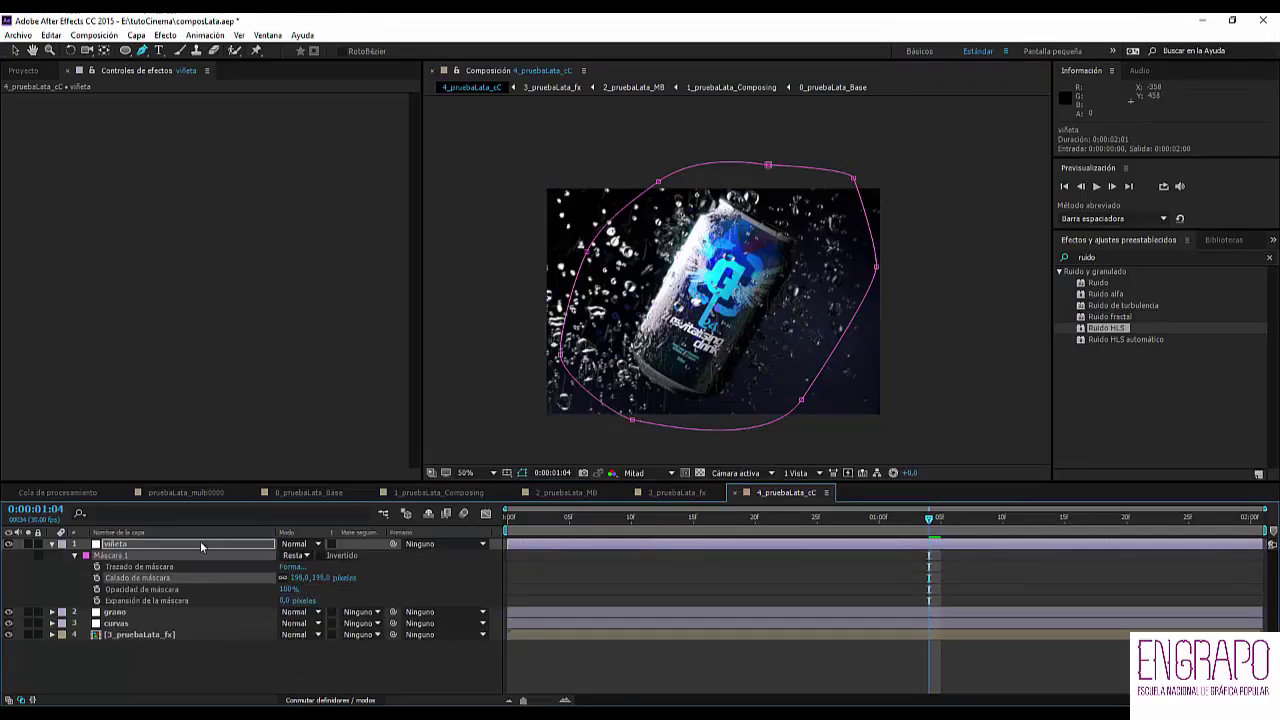
- Apply Ruido HLS to the viñeta layer with Tono 1,0%, Luminosidad 2,0% and Saturación 3,0%
{"action": "double_click", "coordinate": [1107, 328]}
{"action": "scroll", "coordinate": [720, 275], "scroll_direction": "up", "scroll_amount": 4}
{"action": "scroll", "coordinate": [651, 304], "scroll_direction": "down", "scroll_amount": 1}
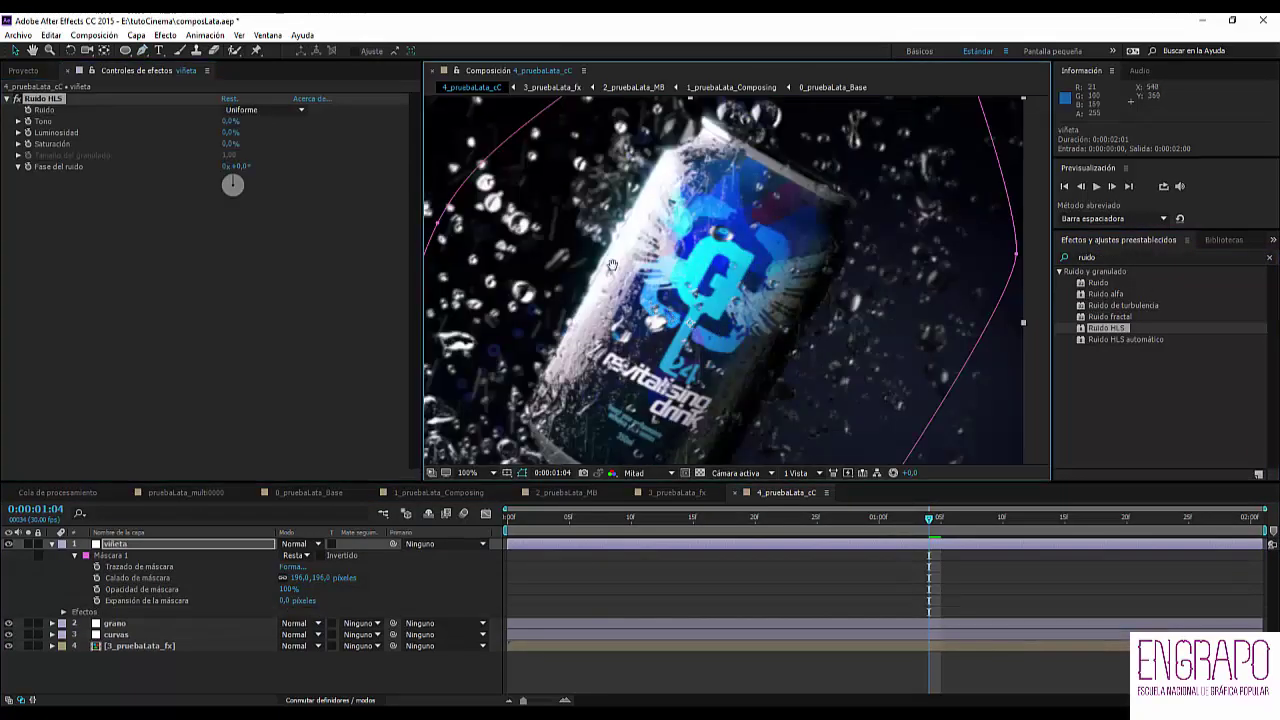
{"action": "scroll", "coordinate": [920, 392], "scroll_direction": "up", "scroll_amount": 2}
{"action": "left_click_drag", "start_coordinate": [778, 359], "coordinate": [466, 202]}
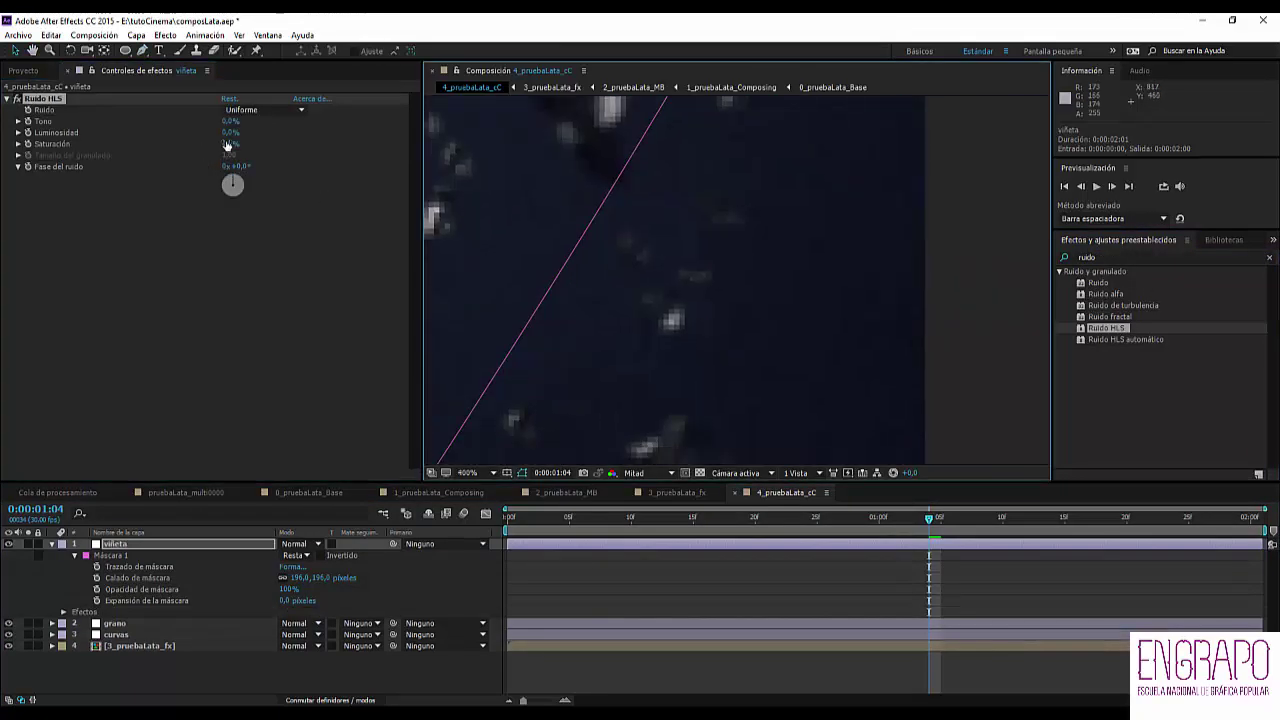
{"action": "left_click_drag", "start_coordinate": [227, 145], "coordinate": [238, 145]}
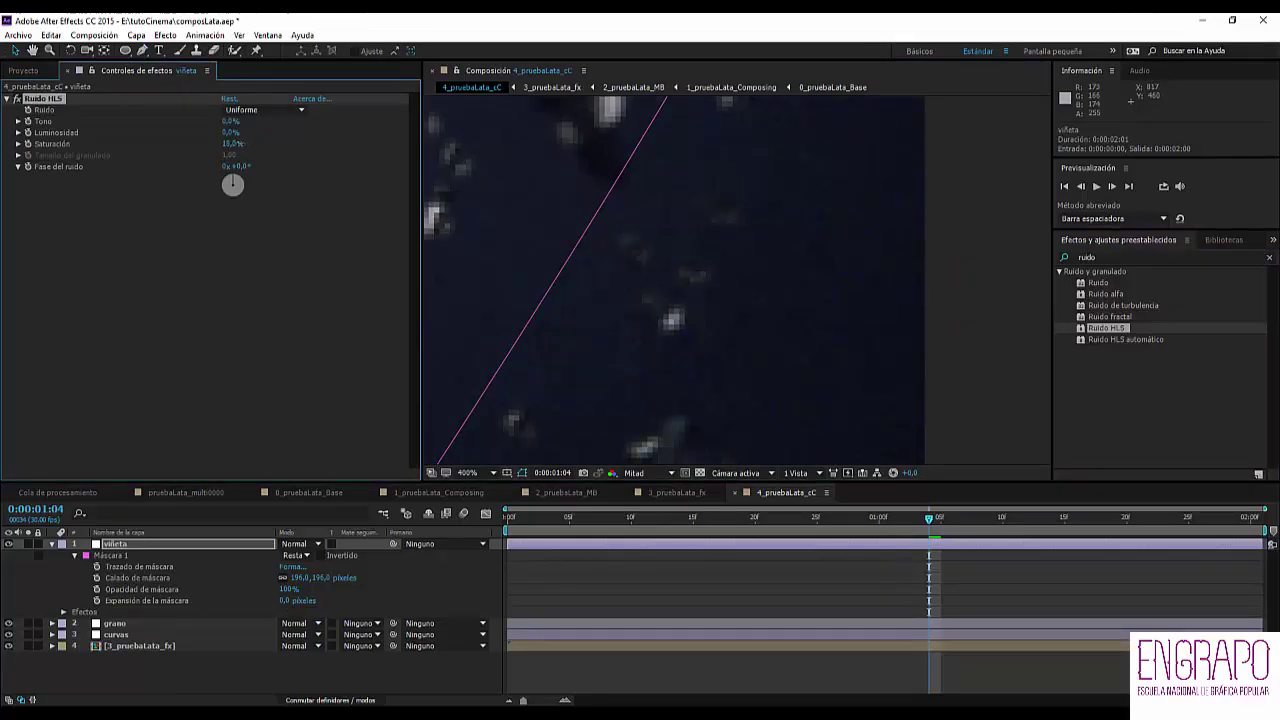
{"action": "left_click", "coordinate": [231, 121]}
{"action": "type", "text": "1"}
{"action": "key", "text": "Tab"}
{"action": "type", "text": "2"}
{"action": "key", "text": "Return"}
- Search the effects for curv, apply Curvas to the viñeta layer and bend the RGB curve slightly downward in the shadows
{"action": "scroll", "coordinate": [677, 275], "scroll_direction": "down", "scroll_amount": 2}
{"action": "left_click", "coordinate": [1100, 257]}
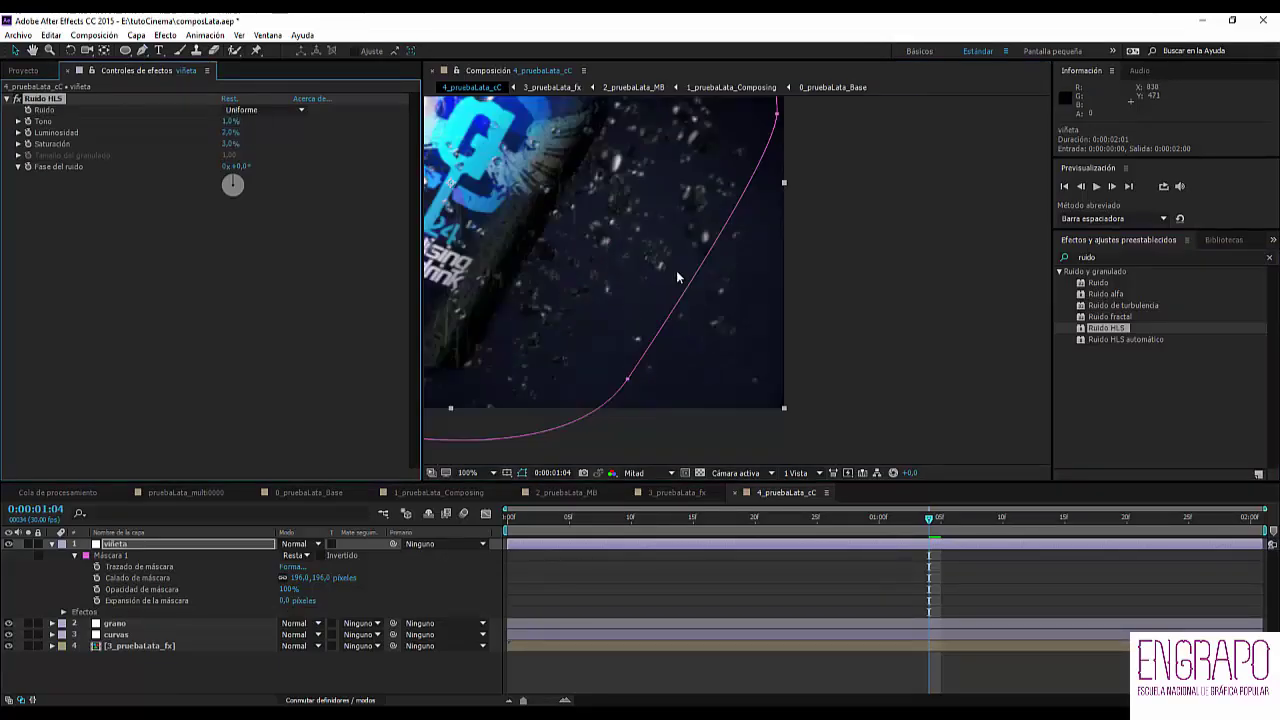
{"action": "type", "text": "curv"}
{"action": "left_click_drag", "start_coordinate": [1098, 317], "coordinate": [229, 380]}
{"action": "left_click_drag", "start_coordinate": [112, 341], "coordinate": [95, 388]}
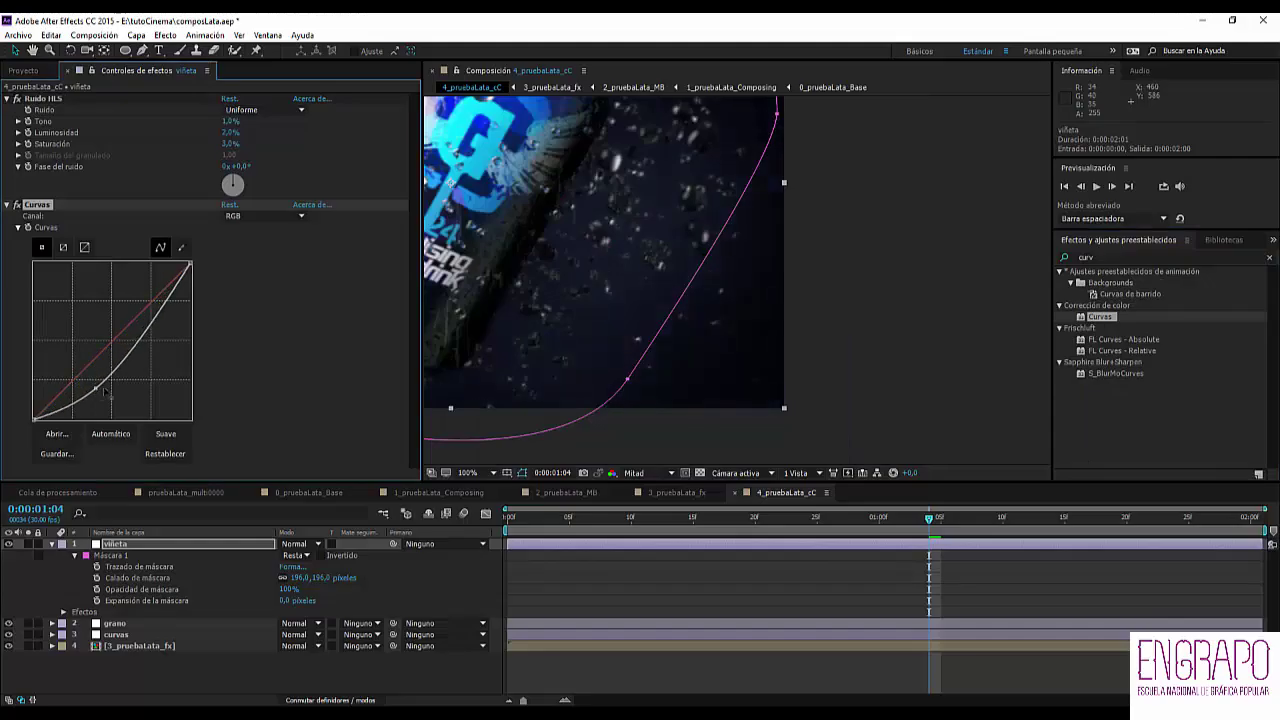
{"action": "scroll", "coordinate": [674, 289], "scroll_direction": "down", "scroll_amount": 1}
{"action": "left_click_drag", "start_coordinate": [674, 289], "coordinate": [826, 315]}
{"action": "left_click_drag", "start_coordinate": [95, 388], "coordinate": [81, 383]}
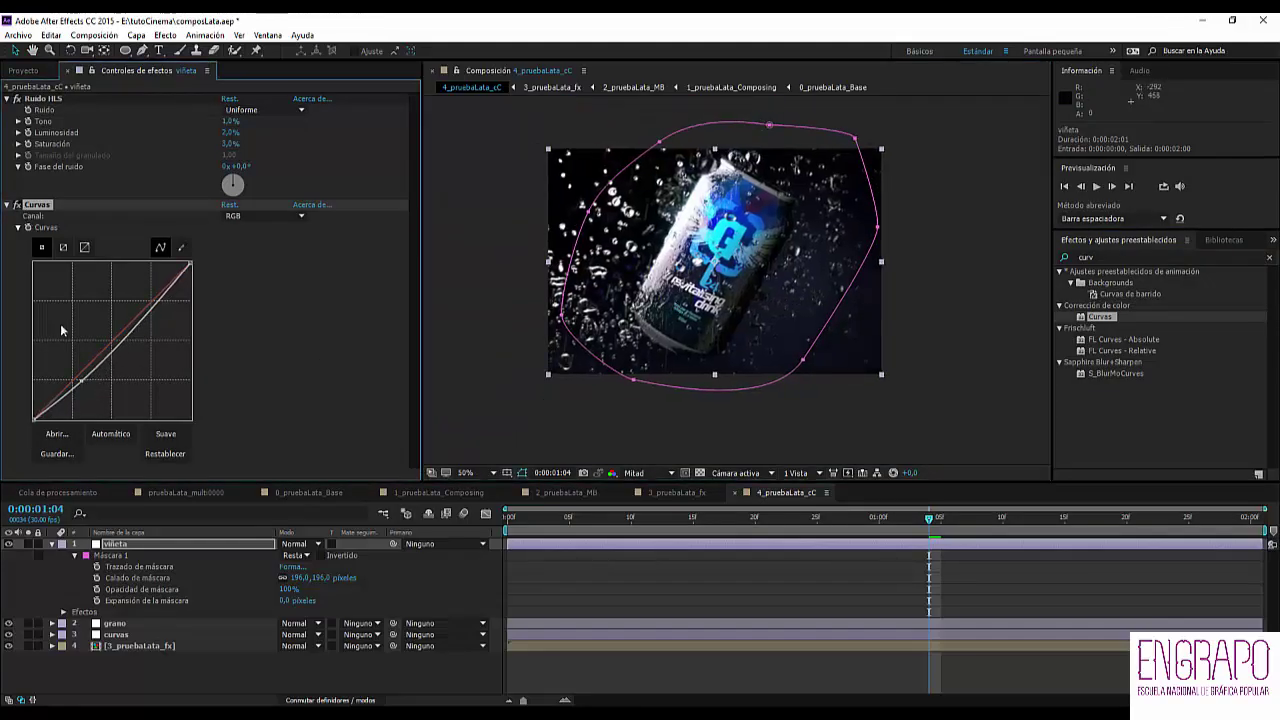
- Compare the image with the viñeta layer off and on, and set its mask feather to 117 pixels
{"action": "left_click", "coordinate": [9, 543]}
{"action": "left_click", "coordinate": [9, 543]}
{"action": "left_click_drag", "start_coordinate": [322, 578], "coordinate": [210, 589]}
{"action": "key", "text": "ctrl+s"}
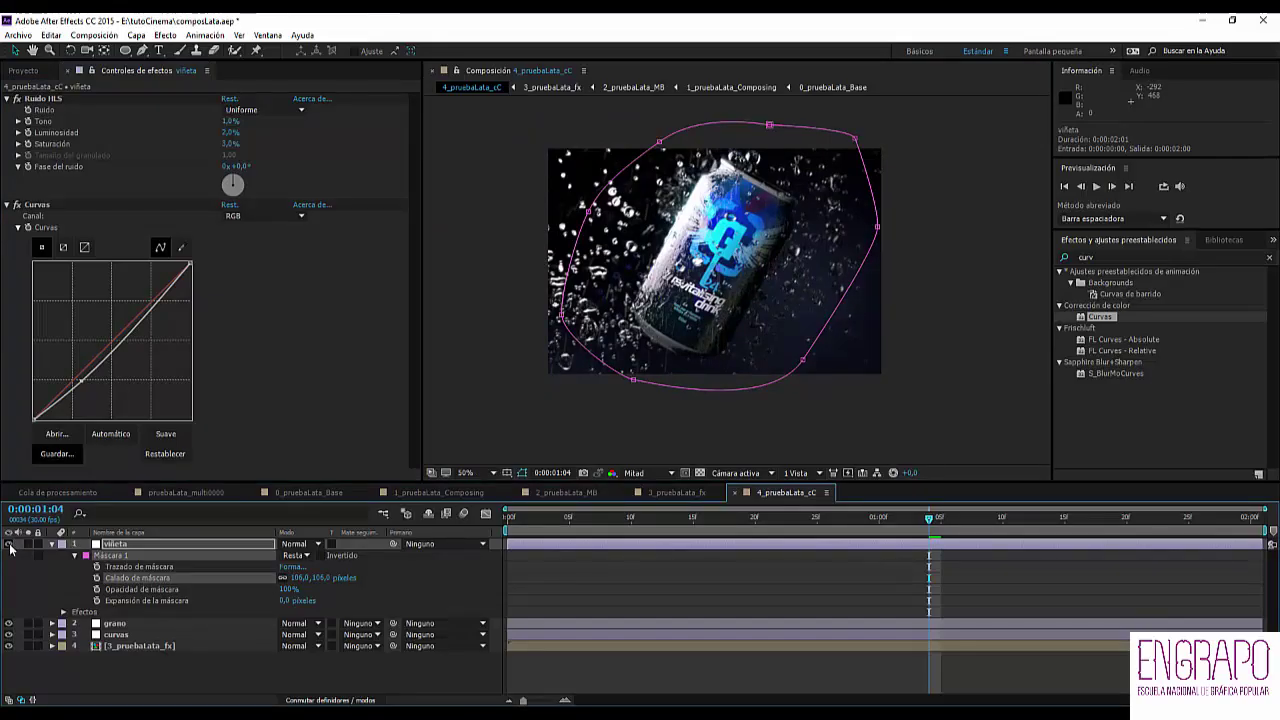
{"action": "left_click_drag", "start_coordinate": [323, 577], "coordinate": [334, 577]}
{"action": "left_click", "coordinate": [511, 338]}
- Enlarge the composition viewer and examine the graded can at different frames along the whole timeline
{"action": "scroll", "coordinate": [958, 319], "scroll_direction": "up", "scroll_amount": 1}
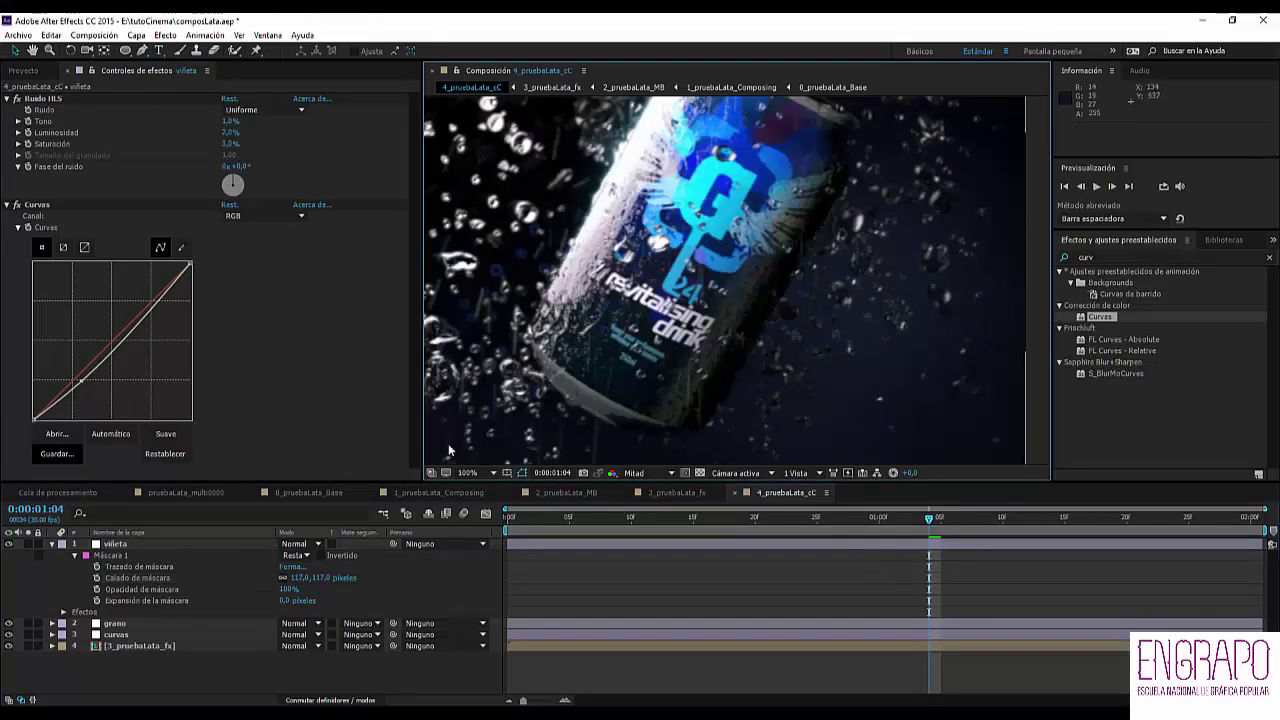
{"action": "left_click_drag", "start_coordinate": [423, 442], "coordinate": [201, 428]}
{"action": "left_click_drag", "start_coordinate": [577, 481], "coordinate": [577, 540]}
{"action": "left_click", "coordinate": [841, 575]}
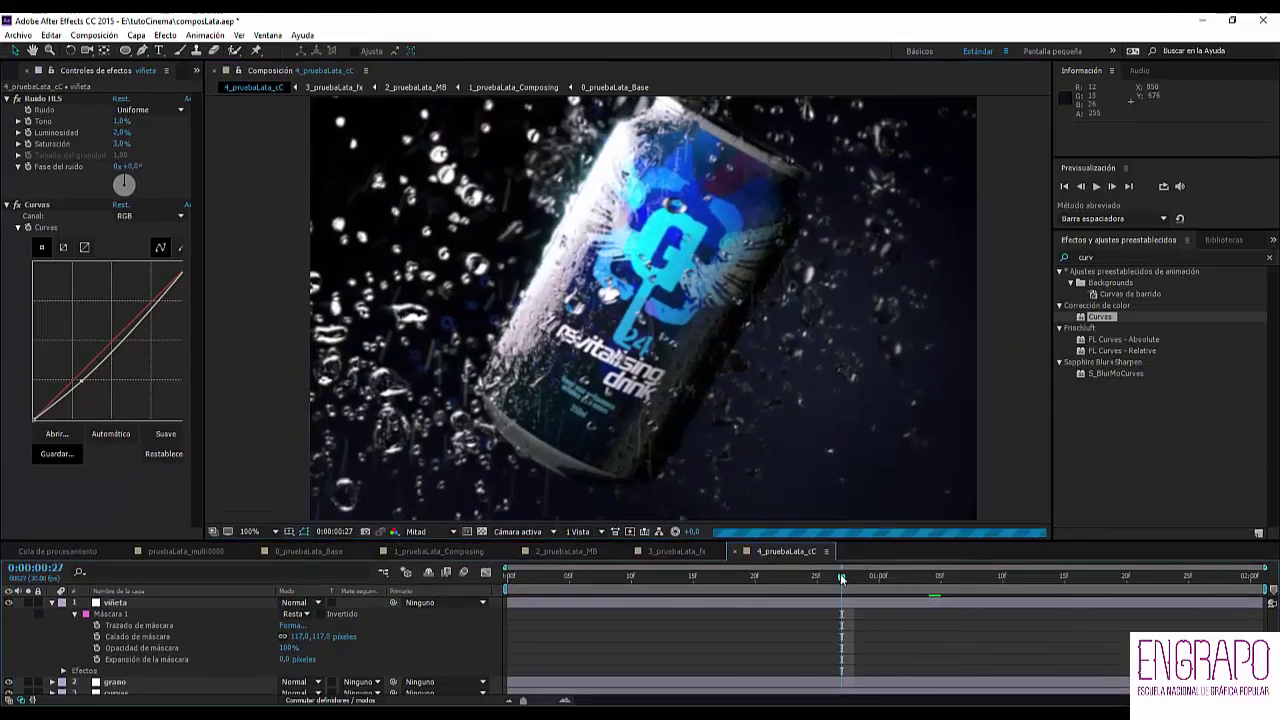
{"action": "left_click_drag", "start_coordinate": [840, 573], "coordinate": [669, 569]}
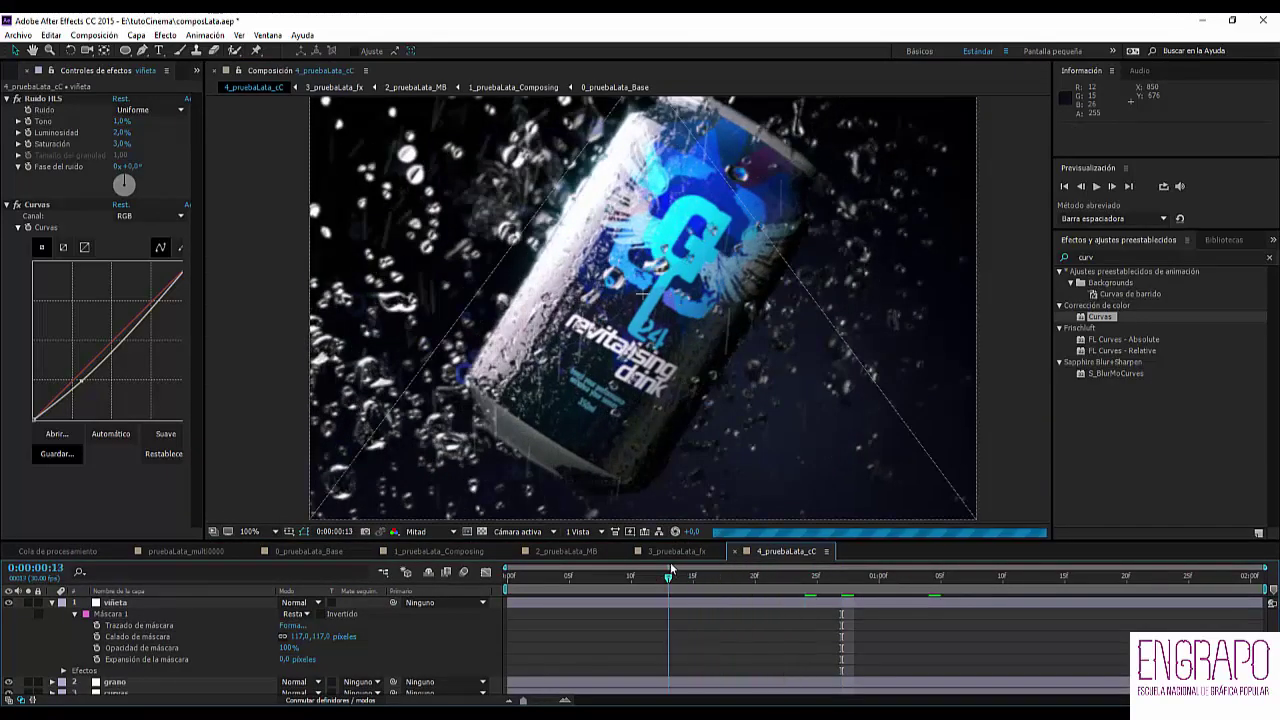
{"action": "left_click_drag", "start_coordinate": [572, 574], "coordinate": [561, 576]}
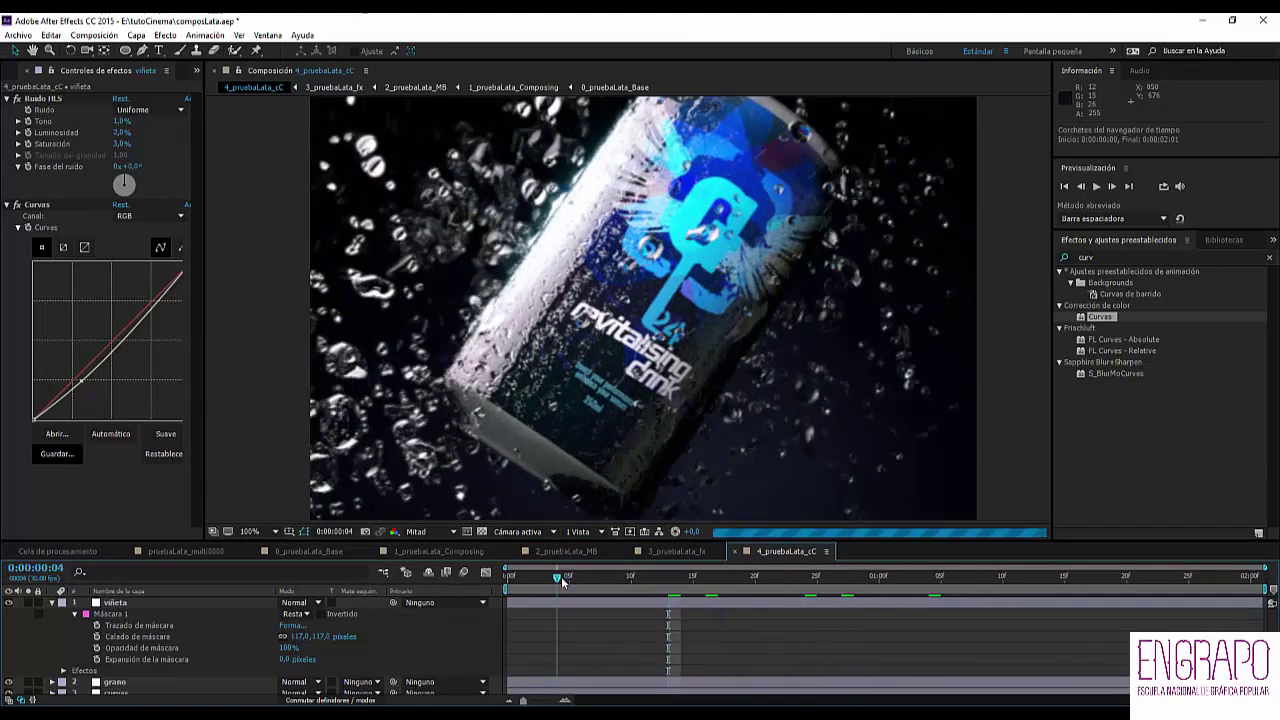
{"action": "left_click_drag", "start_coordinate": [736, 598], "coordinate": [995, 594]}
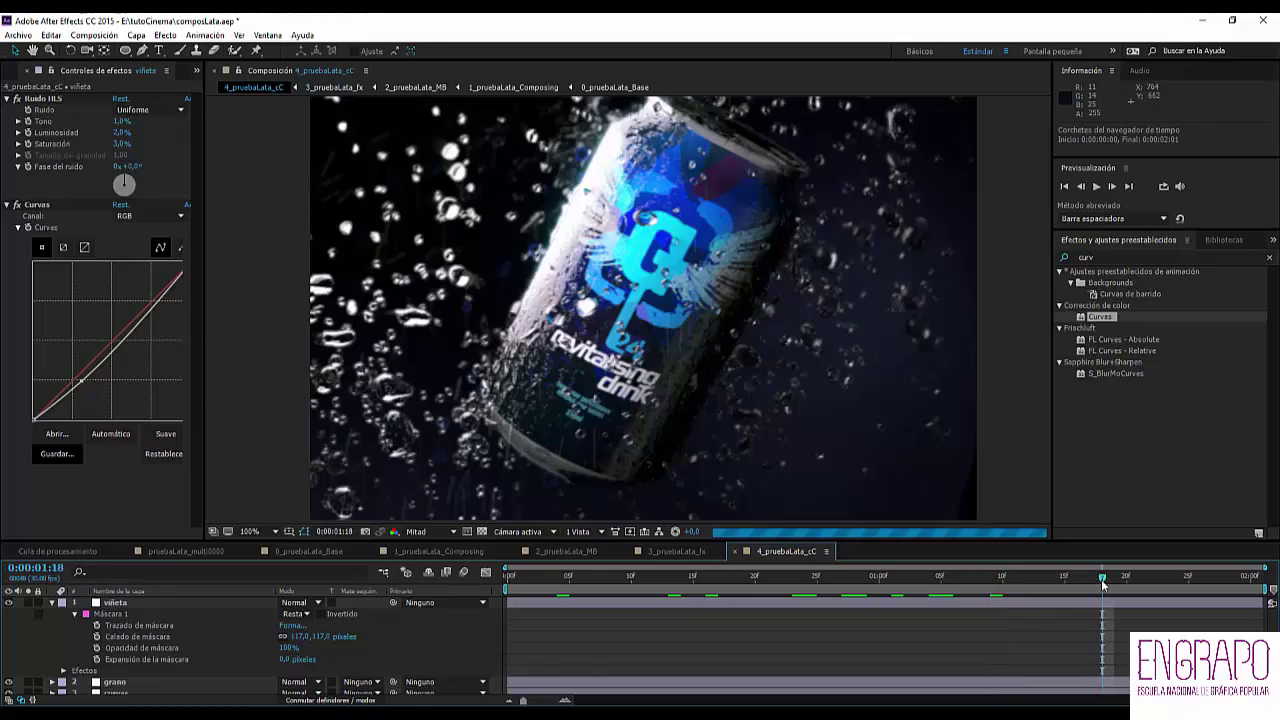
{"action": "left_click_drag", "start_coordinate": [1103, 585], "coordinate": [1188, 579]}
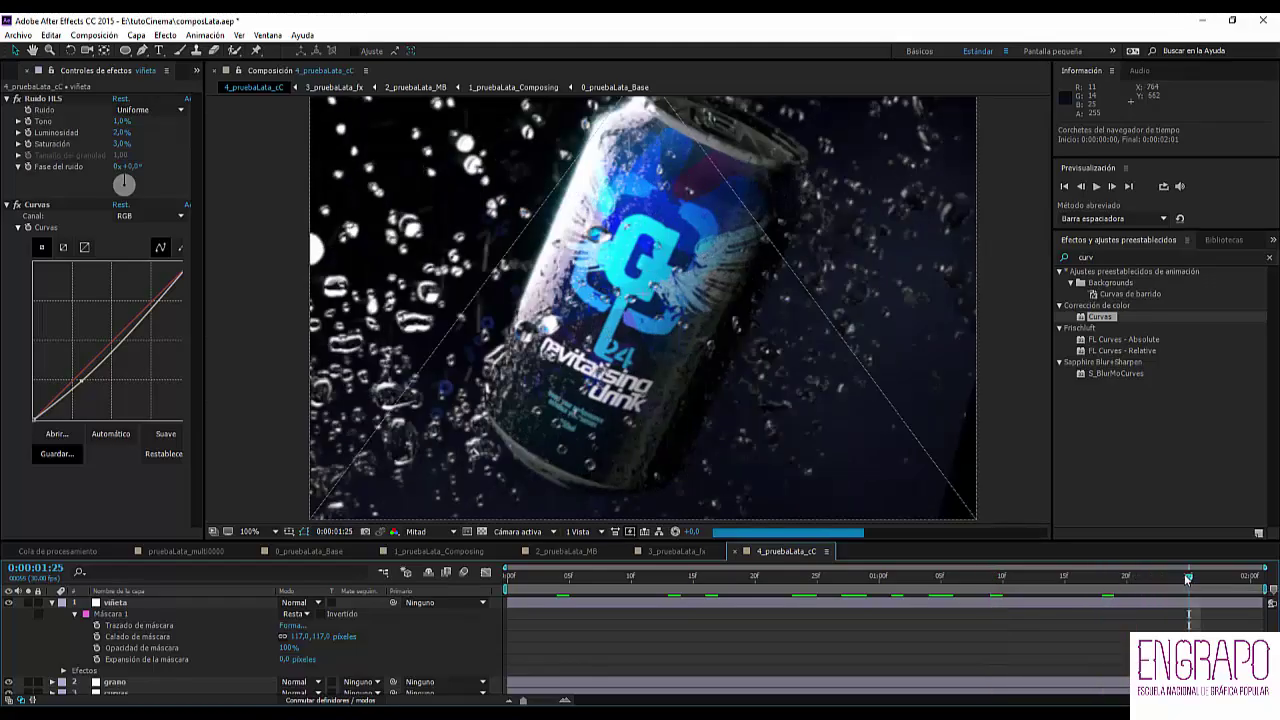
{"action": "scroll", "coordinate": [827, 416], "scroll_direction": "down", "scroll_amount": 1}
{"action": "scroll", "coordinate": [846, 423], "scroll_direction": "up", "scroll_amount": 1}
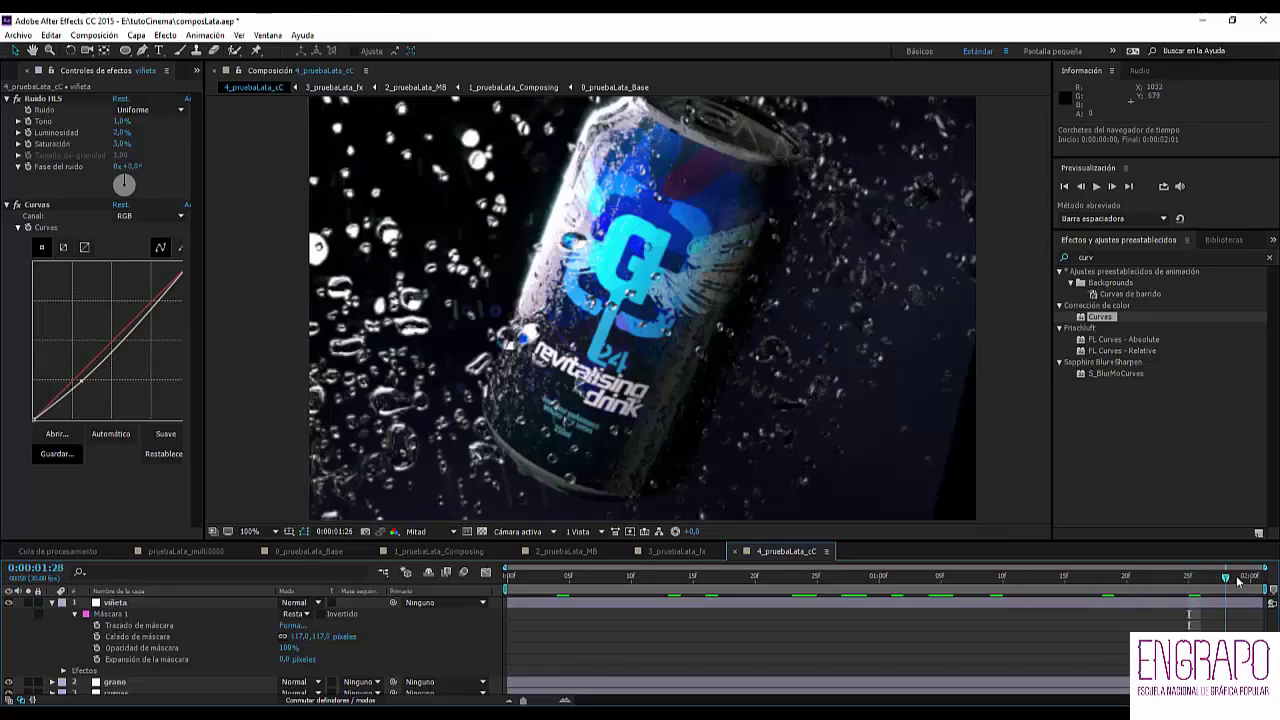
{"action": "left_click_drag", "start_coordinate": [1238, 582], "coordinate": [1249, 580]}
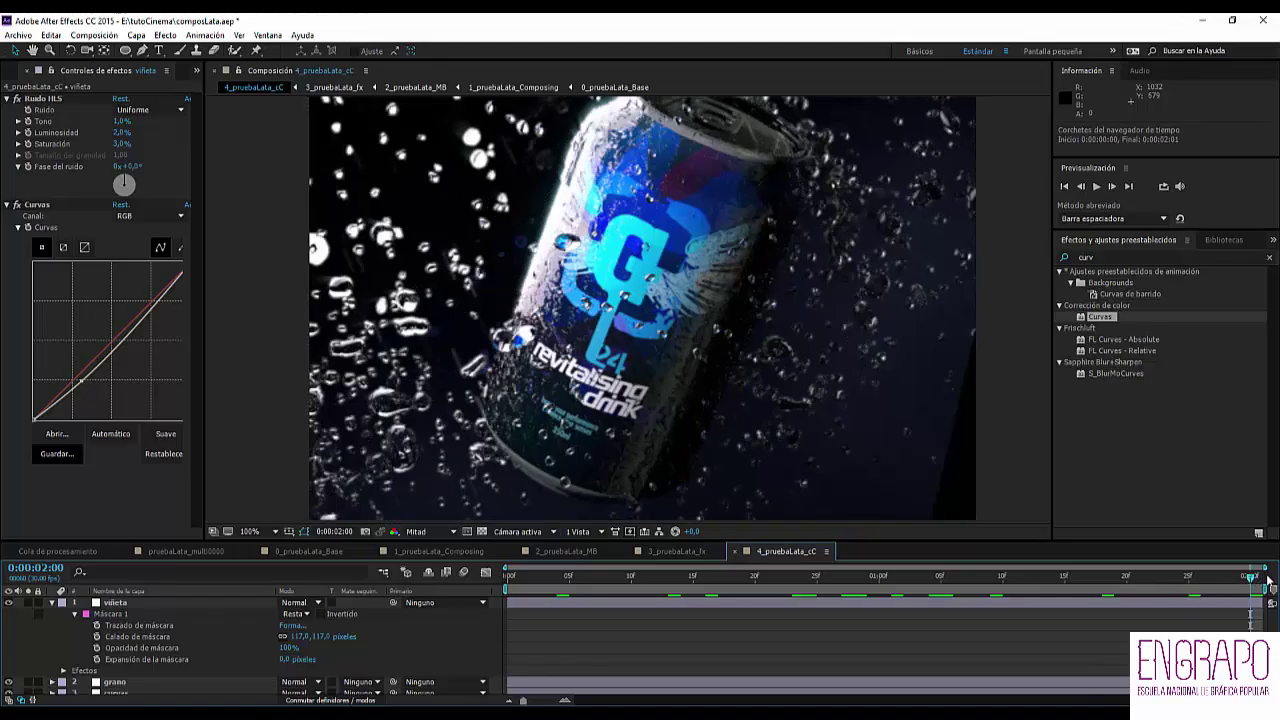
{"action": "left_click", "coordinate": [1078, 566]}
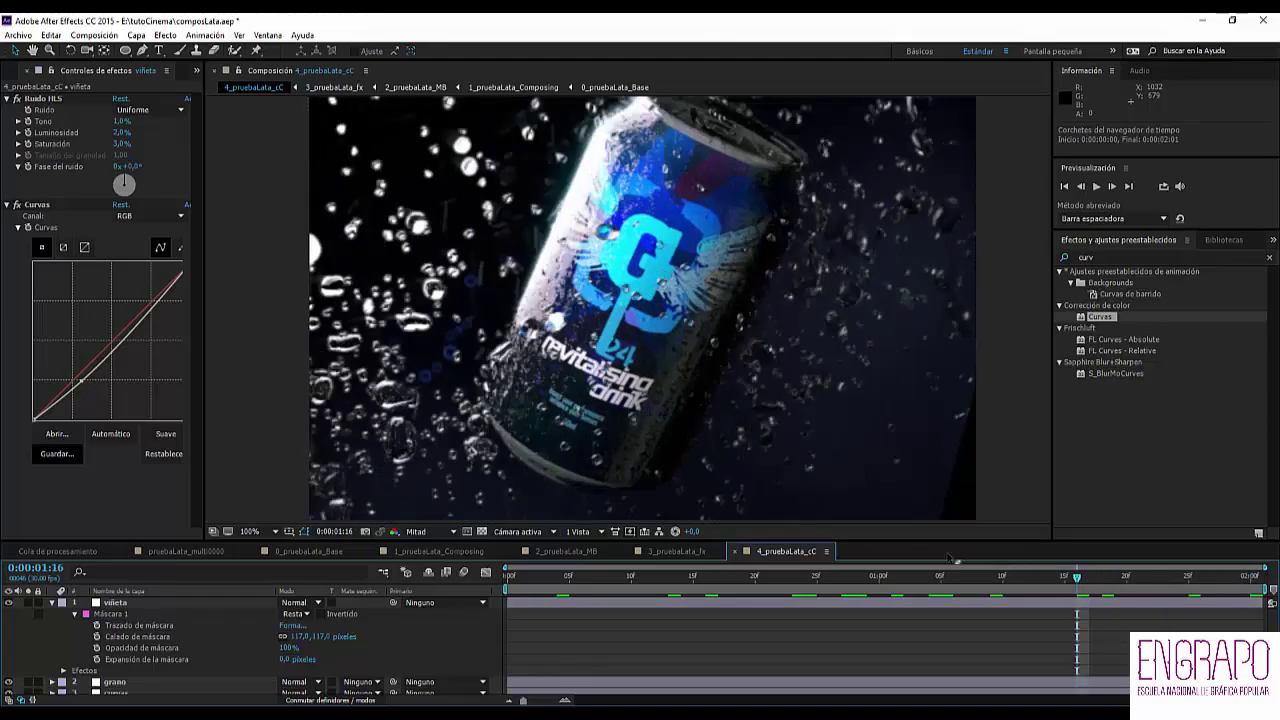
{"action": "left_click_drag", "start_coordinate": [933, 578], "coordinate": [1165, 598]}
{"action": "key", "text": "comma"}
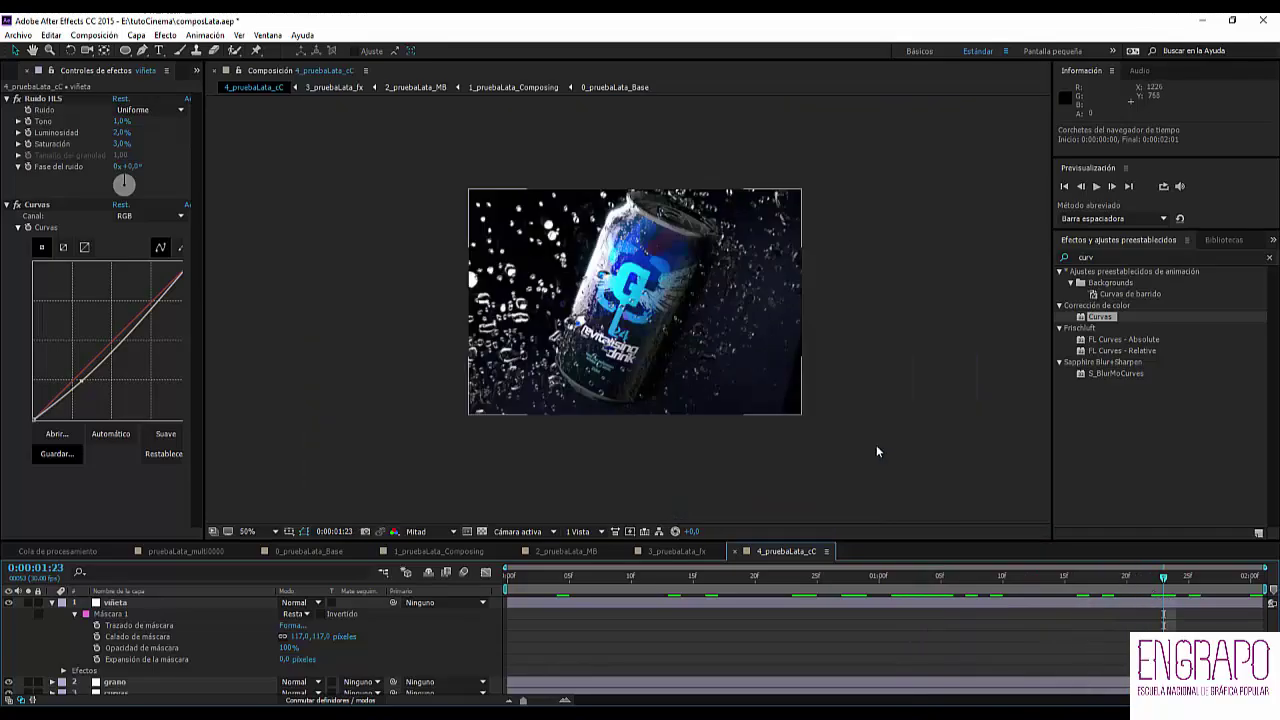
- Collapse the viñeta layer and create a comp-sized black solid named destello in the 3_pruebaLata_fx composition
{"action": "left_click", "coordinate": [51, 602]}
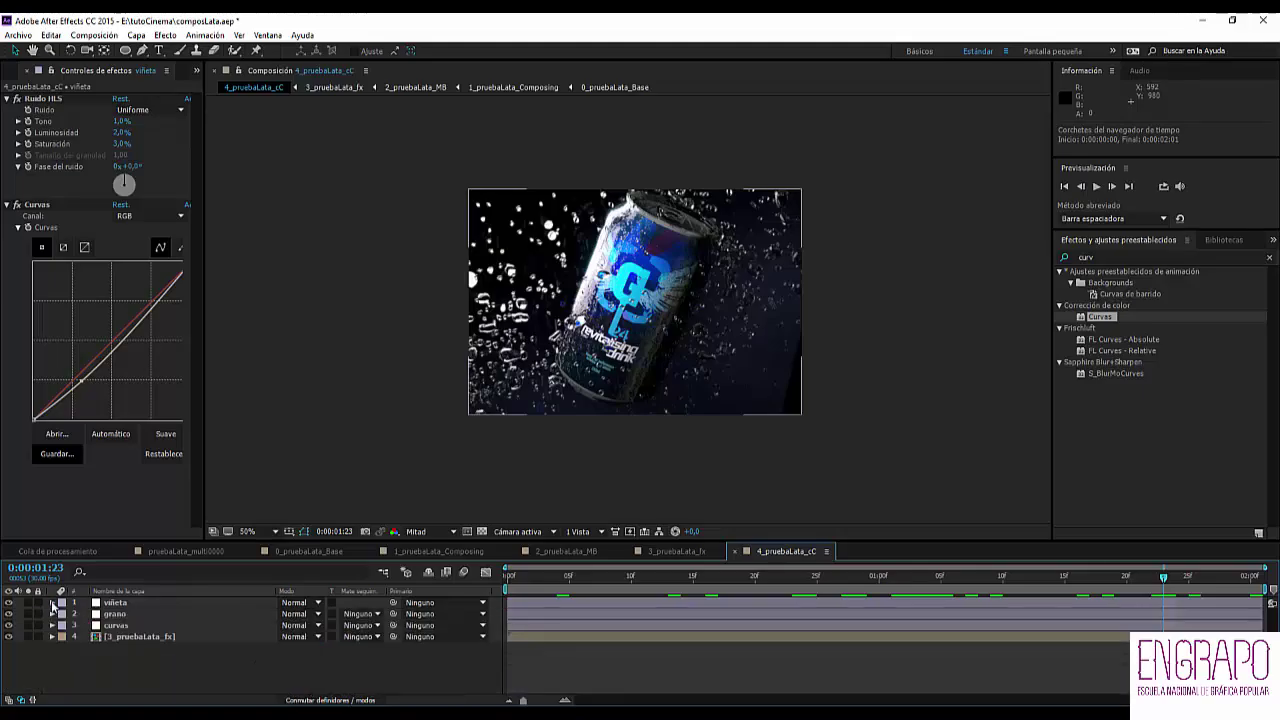
{"action": "left_click", "coordinate": [669, 556]}
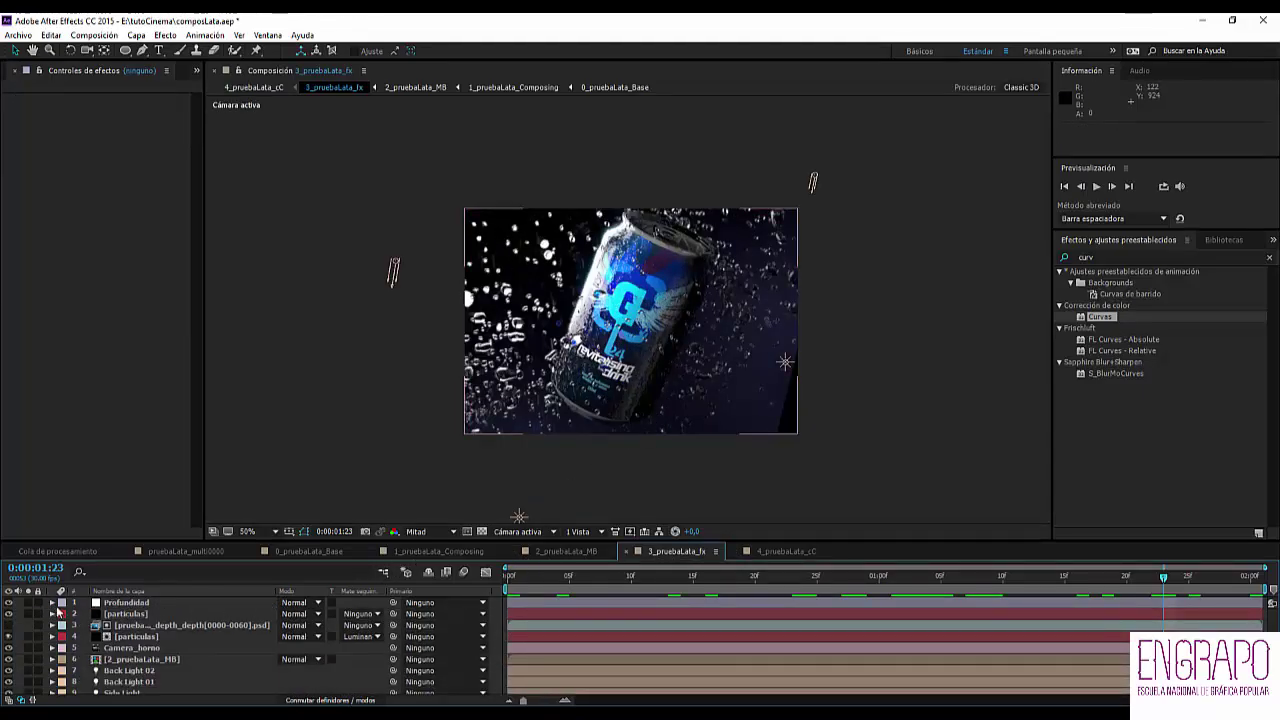
{"action": "scroll", "coordinate": [160, 634], "scroll_direction": "down", "scroll_amount": 1}
{"action": "scroll", "coordinate": [173, 624], "scroll_direction": "up", "scroll_amount": 1}
{"action": "key", "text": "ctrl+y"}
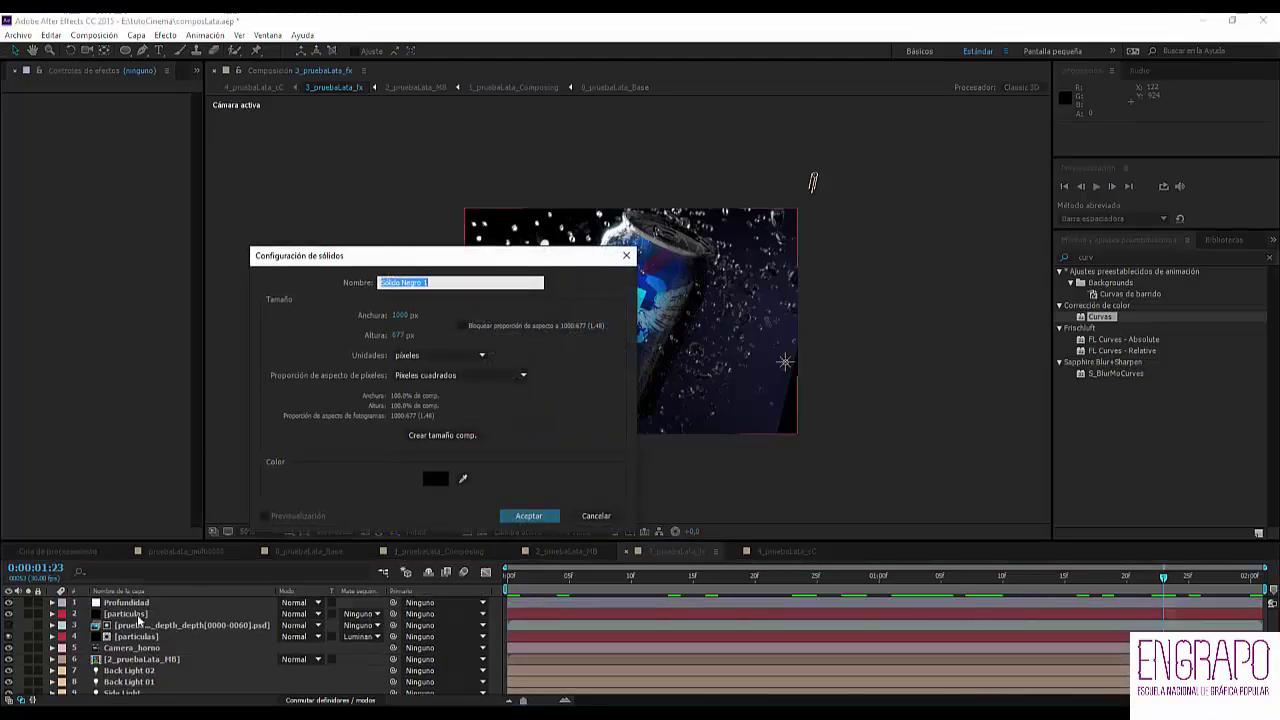
{"action": "type", "text": "destello"}
{"action": "key", "text": "Return"}
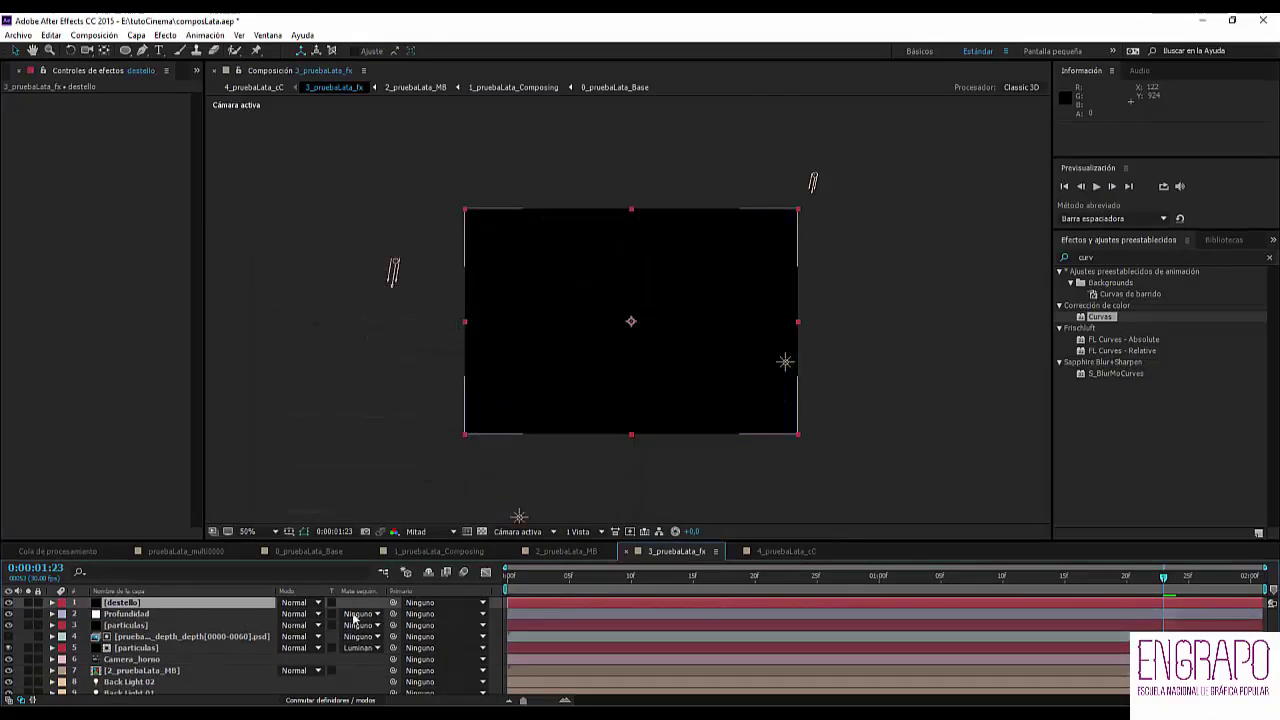
- Search the effects for deste, apply Destello de lente to the destello solid and choose the Objetivo fijo de 35 mm lens type
{"action": "left_click_drag", "start_coordinate": [1100, 258], "coordinate": [1062, 260]}
{"action": "type", "text": "deste"}
{"action": "double_click", "coordinate": [1119, 419]}
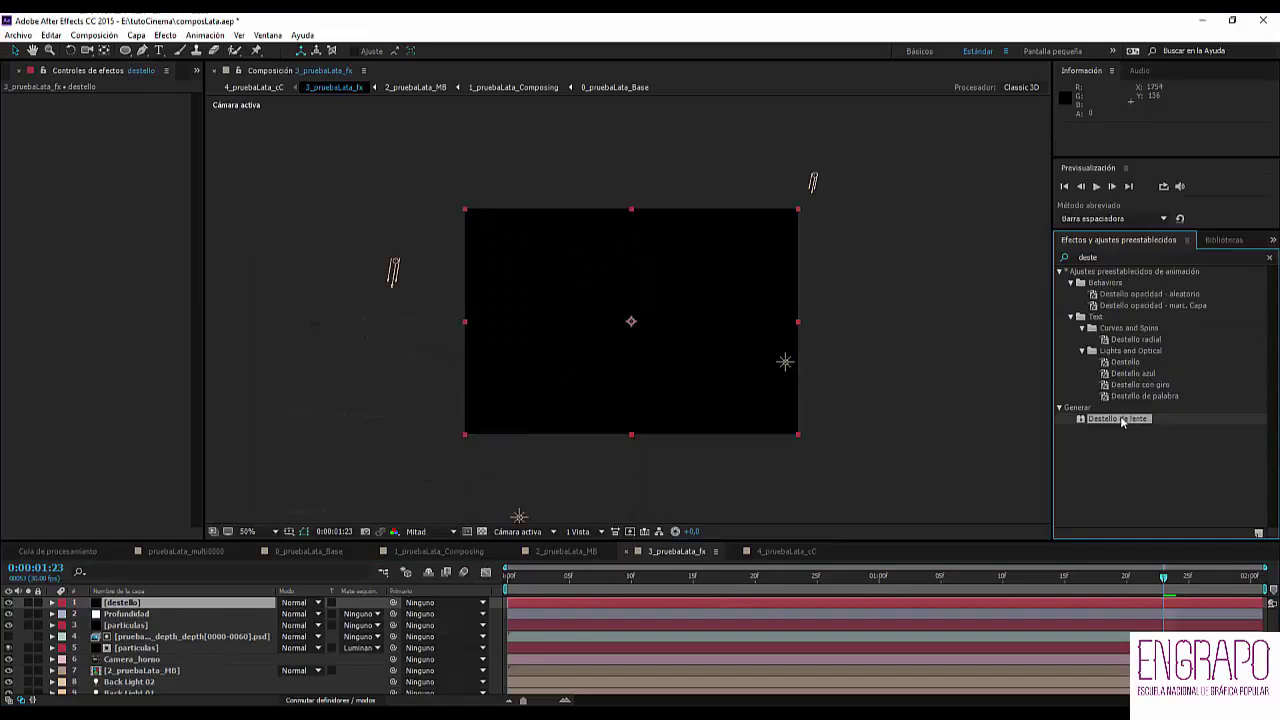
{"action": "left_click_drag", "start_coordinate": [599, 298], "coordinate": [817, 292]}
{"action": "left_click", "coordinate": [150, 133]}
{"action": "left_click", "coordinate": [181, 162]}
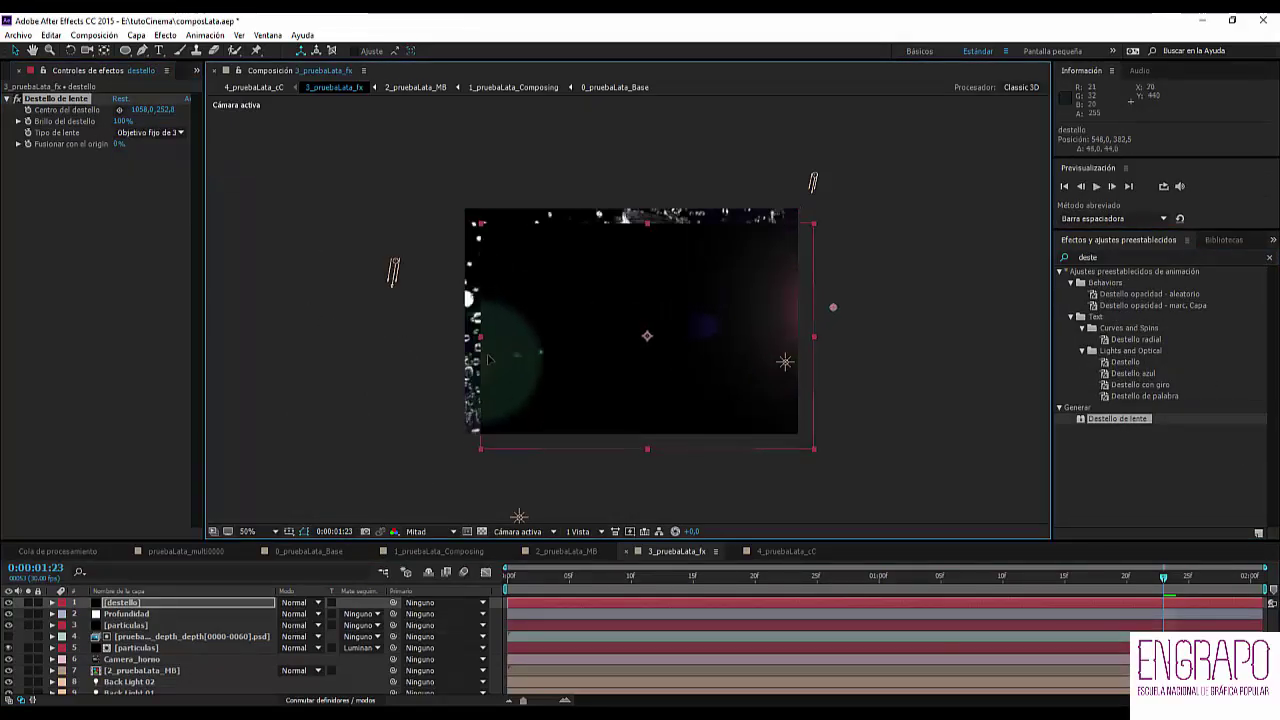
- Set the destello layer's blend mode to Pantalla and move the flare centre above the frame to 308,0, -75,2
{"action": "left_click", "coordinate": [297, 602]}
{"action": "left_click", "coordinate": [386, 194]}
{"action": "left_click_drag", "start_coordinate": [817, 295], "coordinate": [567, 183]}
{"action": "scroll", "coordinate": [724, 462], "scroll_direction": "up", "scroll_amount": 2}
{"action": "scroll", "coordinate": [924, 465], "scroll_direction": "down", "scroll_amount": 2}
{"action": "left_click_drag", "start_coordinate": [977, 577], "coordinate": [889, 576]}
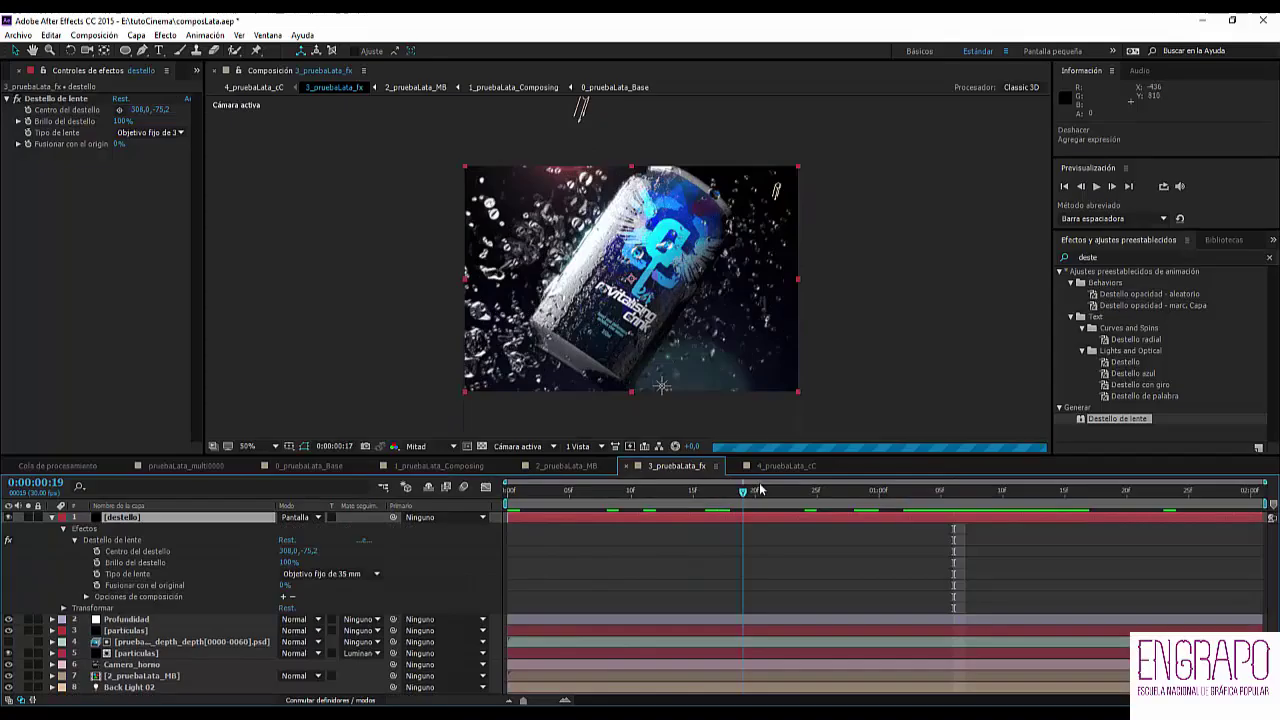
{"action": "left_click_drag", "start_coordinate": [760, 488], "coordinate": [520, 423]}
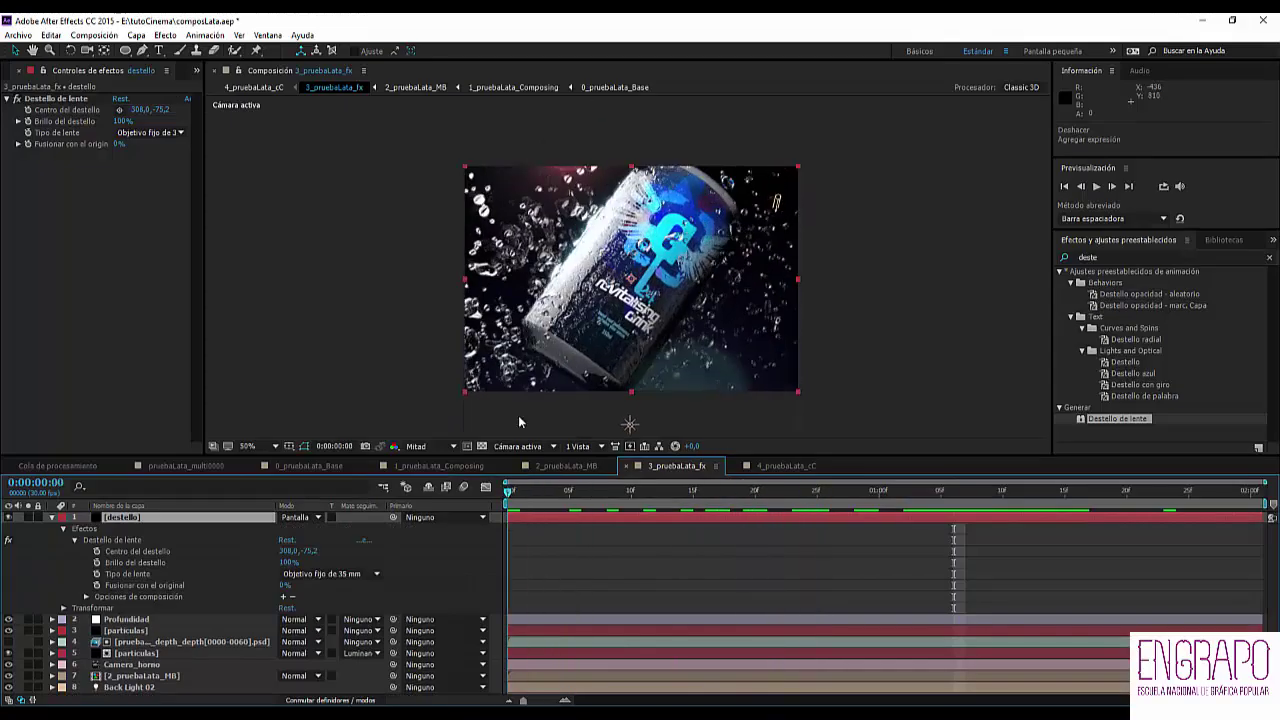
- Keyframe Centro del destello from 328,0, -469,2 at the first frame to -253,0, 130,8 at 0:00:02:00
{"action": "scroll", "coordinate": [520, 423], "scroll_direction": "down", "scroll_amount": 2}
{"action": "left_click", "coordinate": [140, 551]}
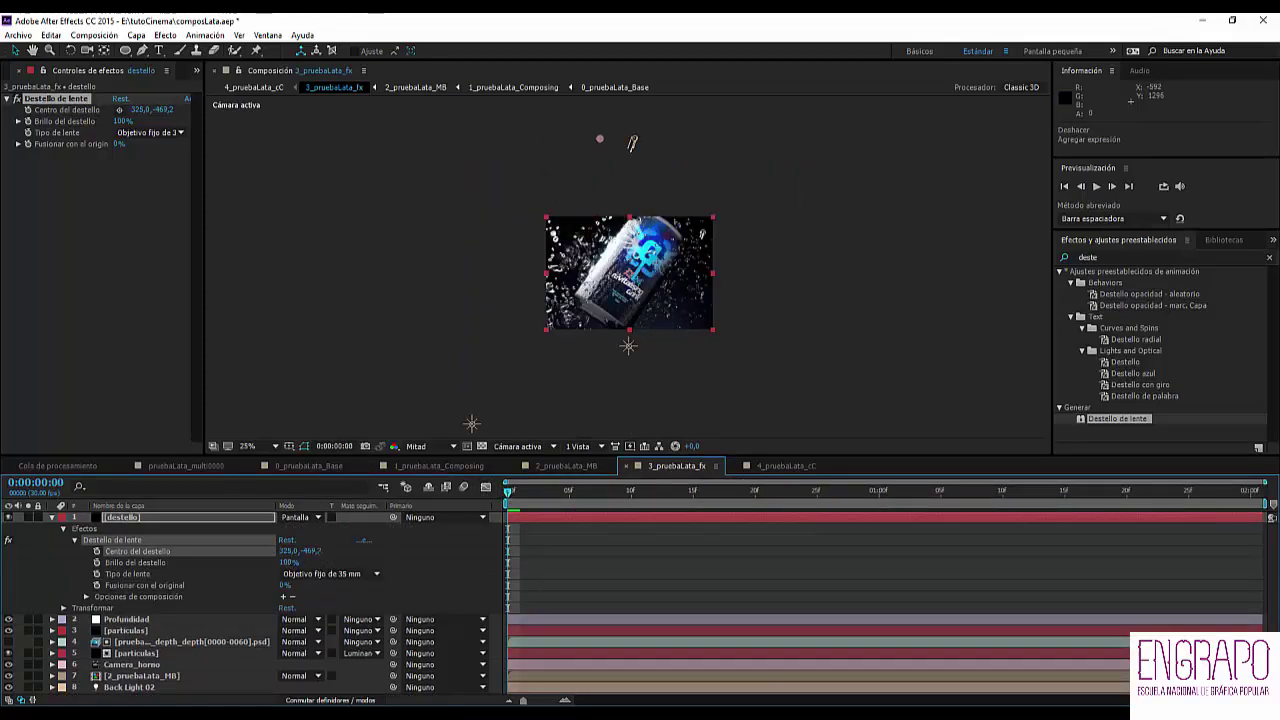
{"action": "left_click", "coordinate": [97, 551]}
{"action": "key", "text": "space"}
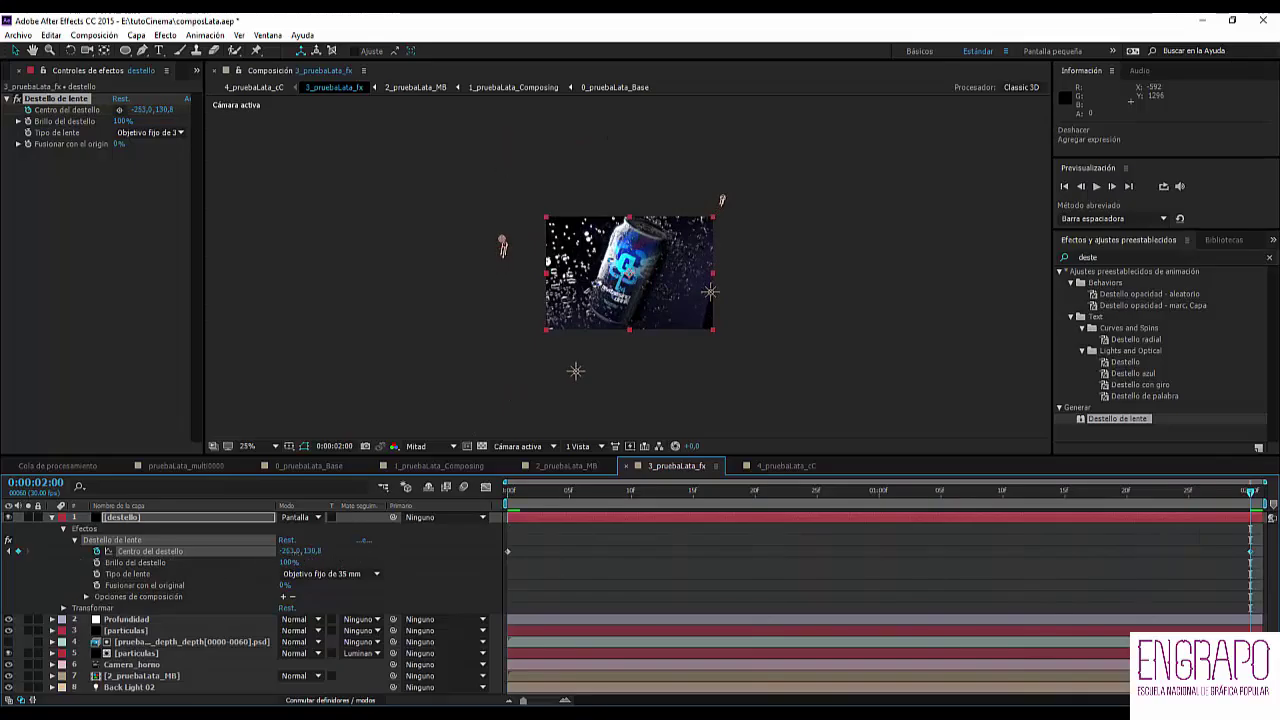
{"action": "key", "text": "period"}
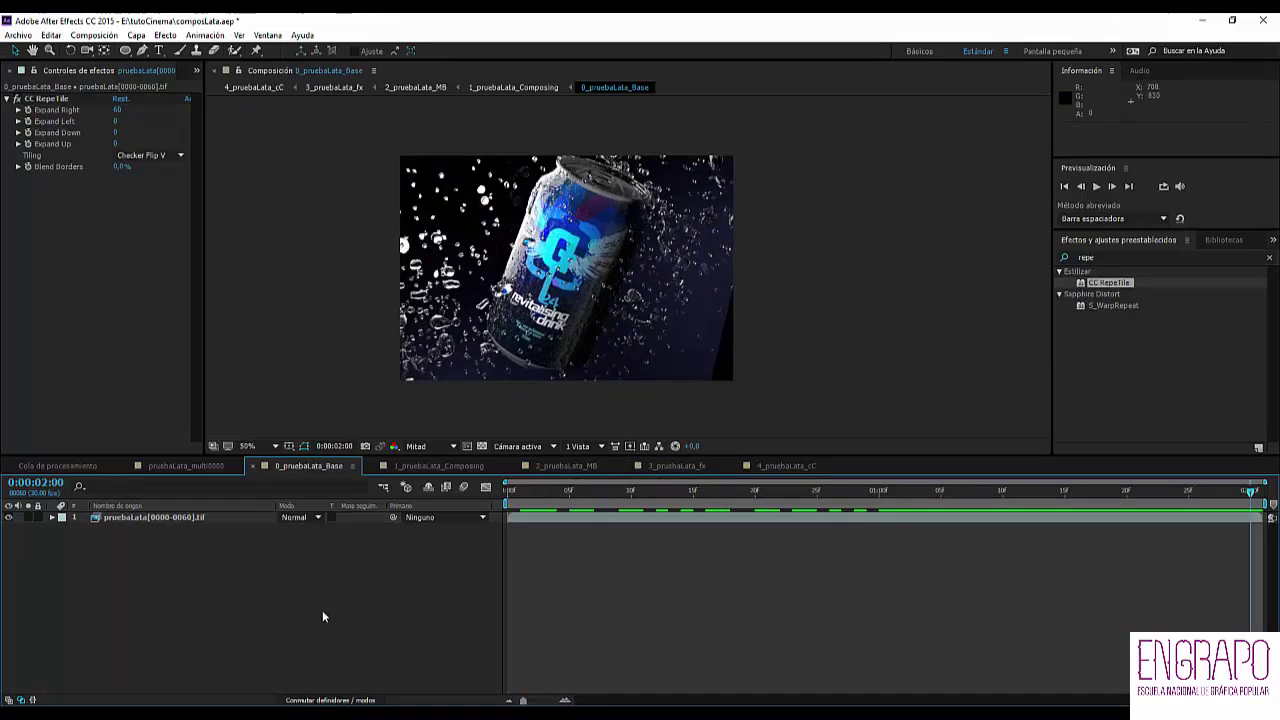
- Create a comp-sized black solid named tapa in the 0_pruebaLata_Base composition
{"action": "left_click_drag", "start_coordinate": [125, 51], "coordinate": [193, 57]}
{"action": "left_click", "coordinate": [237, 552]}
{"action": "key", "text": "ctrl+y"}
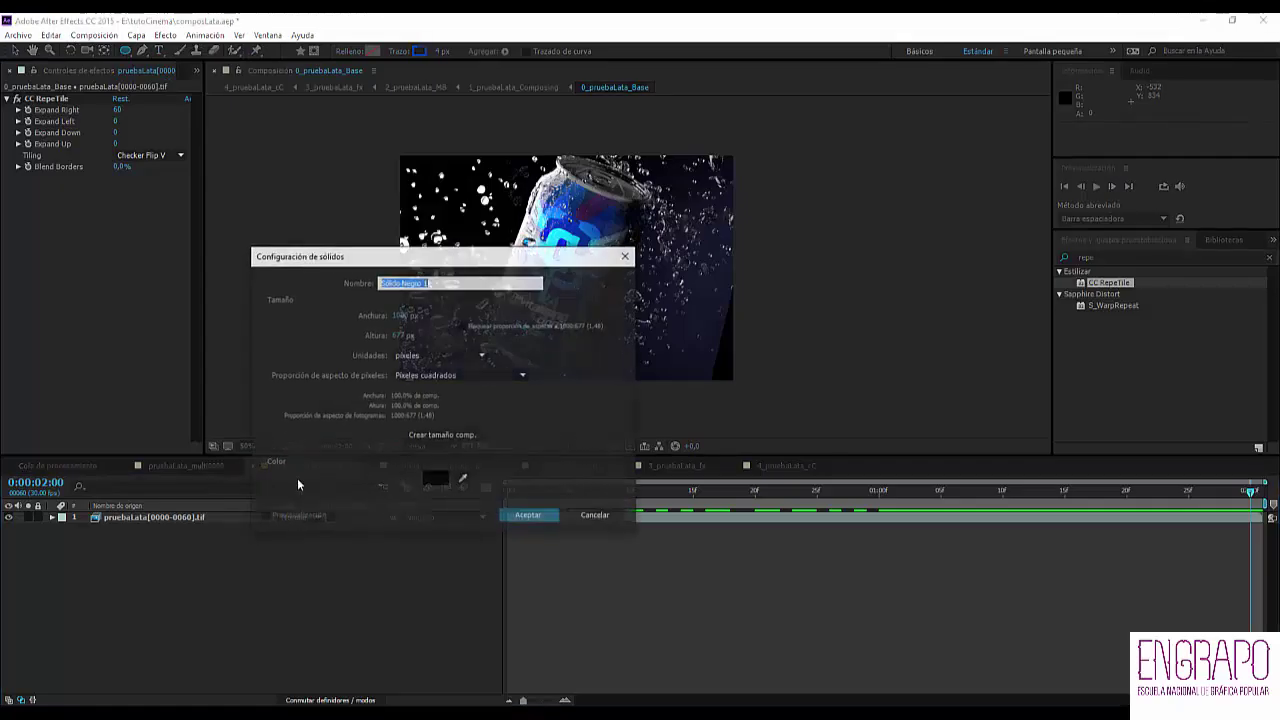
{"action": "type", "text": "tapa"}
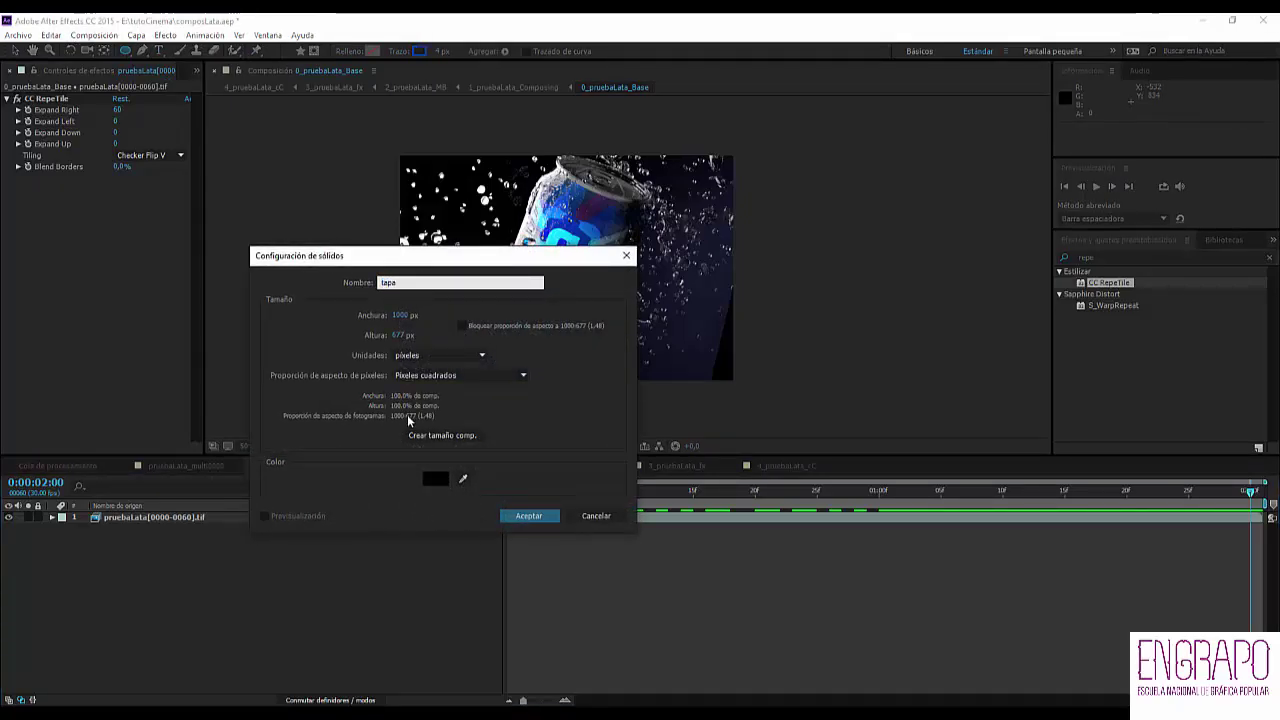
{"action": "key", "text": "Return"}
- Draw a closed triangular mask with the Pen tool on the tapa solid, covering the lower-right corner of the frame
{"action": "key", "text": "p"}
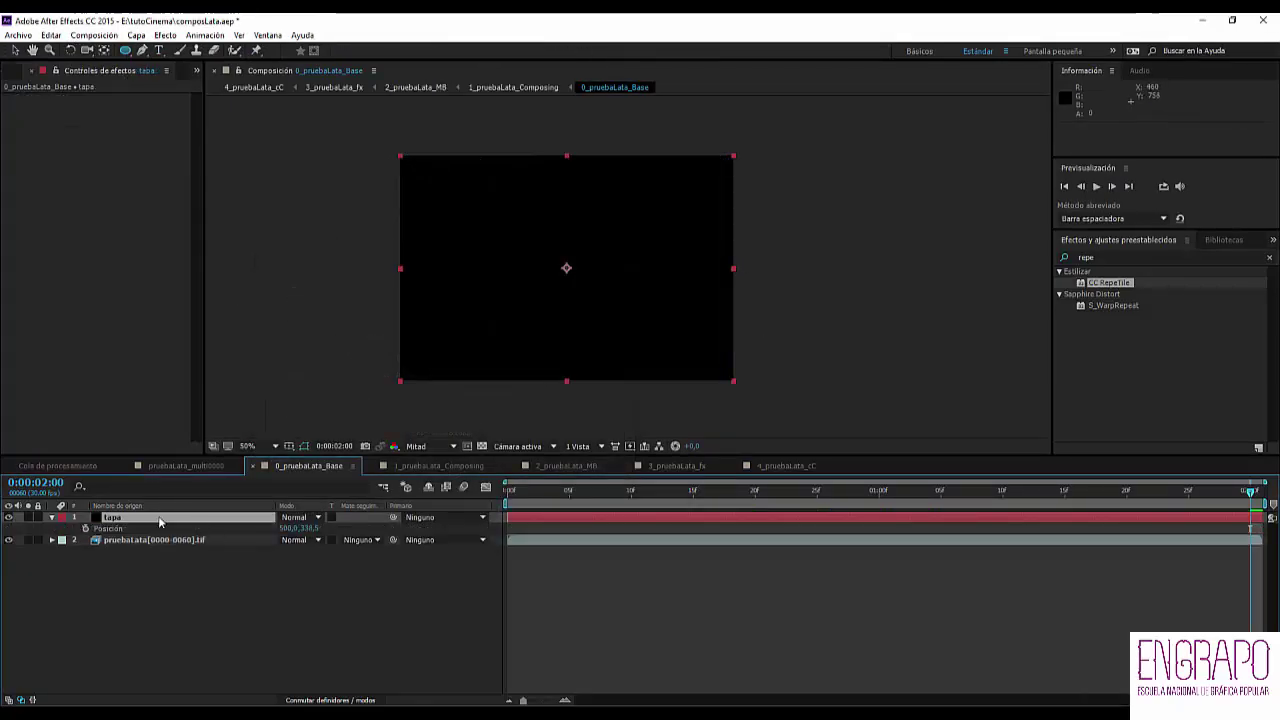
{"action": "key", "text": "p"}
{"action": "key", "text": "g"}
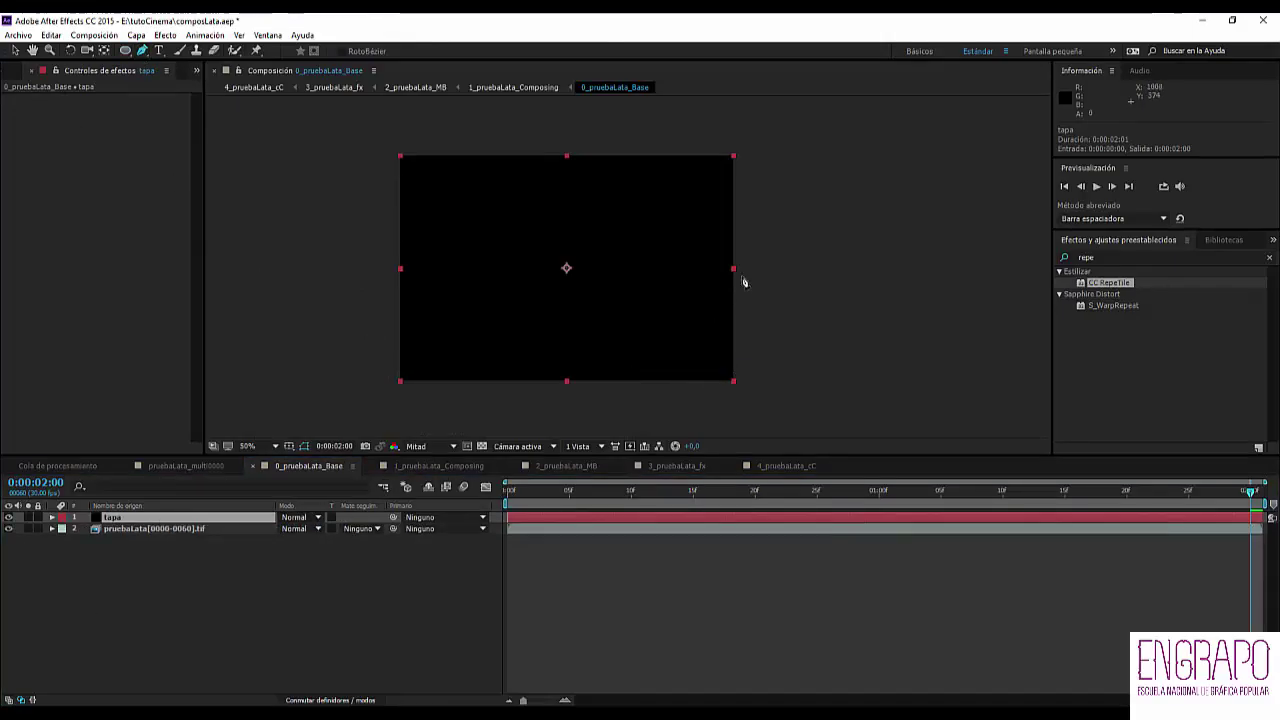
{"action": "left_click", "coordinate": [743, 276]}
{"action": "left_click", "coordinate": [672, 380]}
{"action": "left_click", "coordinate": [744, 277]}
{"action": "key", "text": "v"}
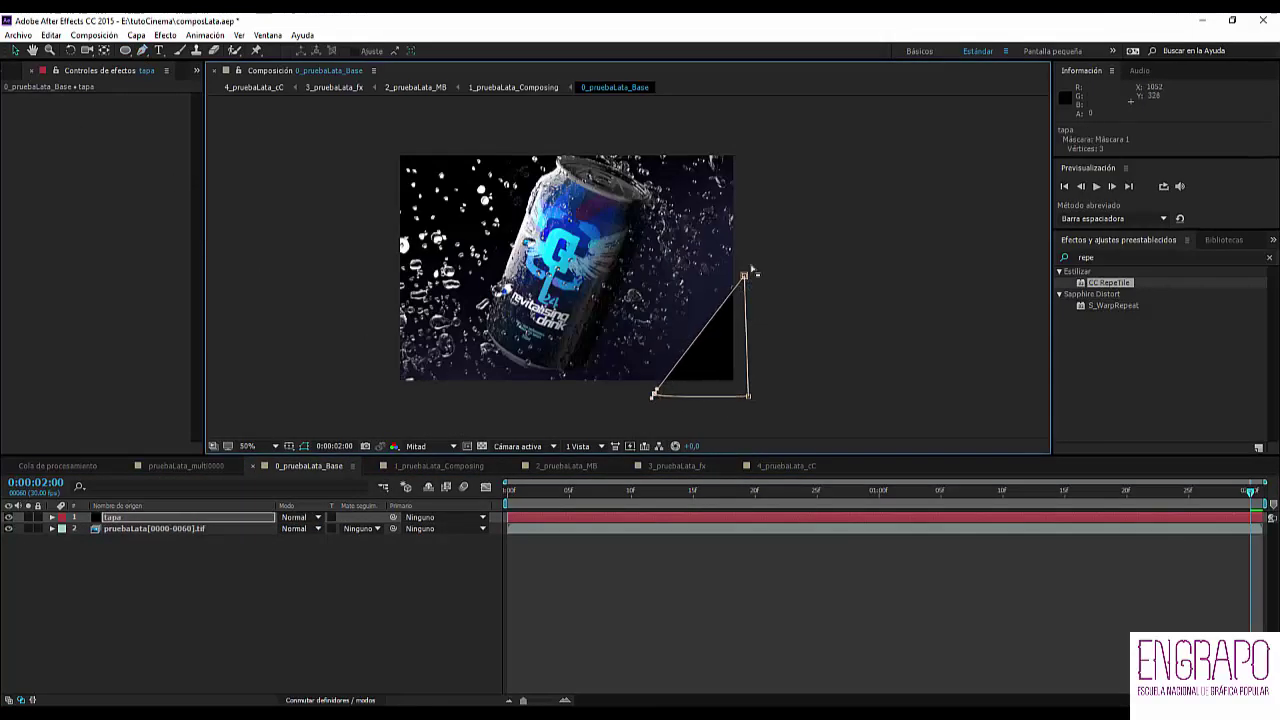
- Find the Gradación de degradado effect and apply it to the tapa solid
{"action": "key", "text": "ctrl+f"}
{"action": "type", "text": "gradient"}
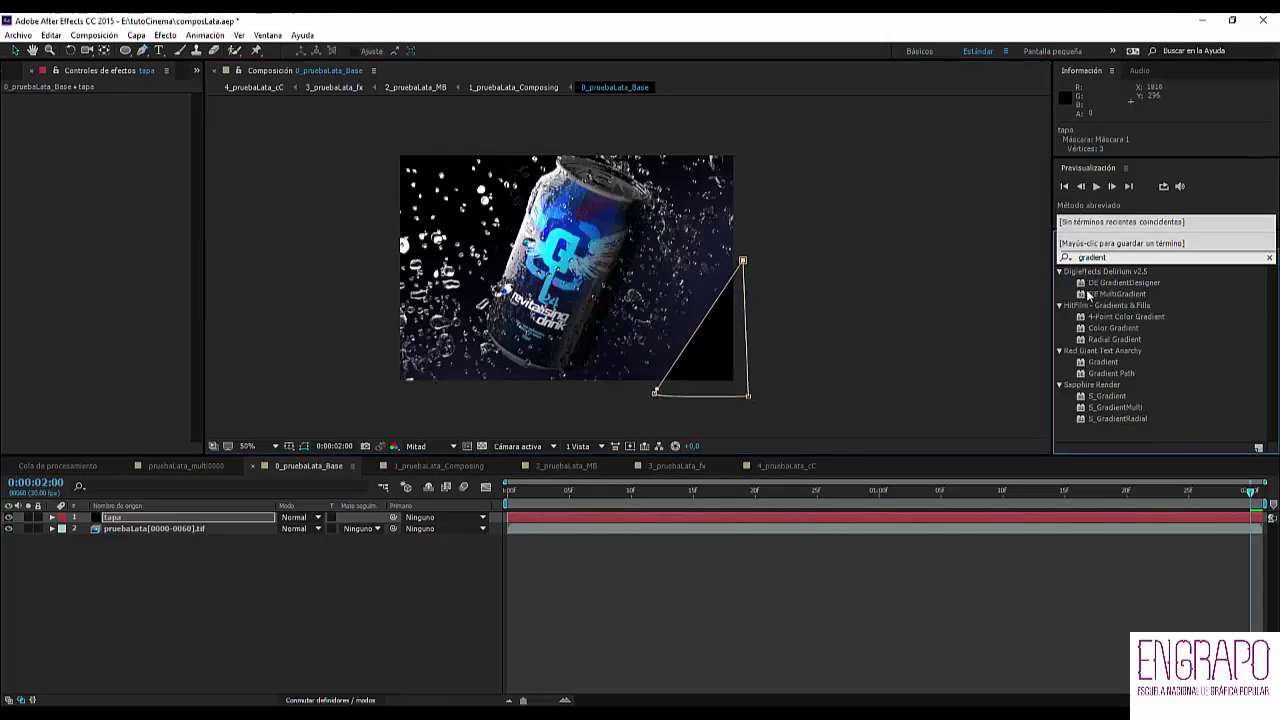
{"action": "type", "text": "egrada"}
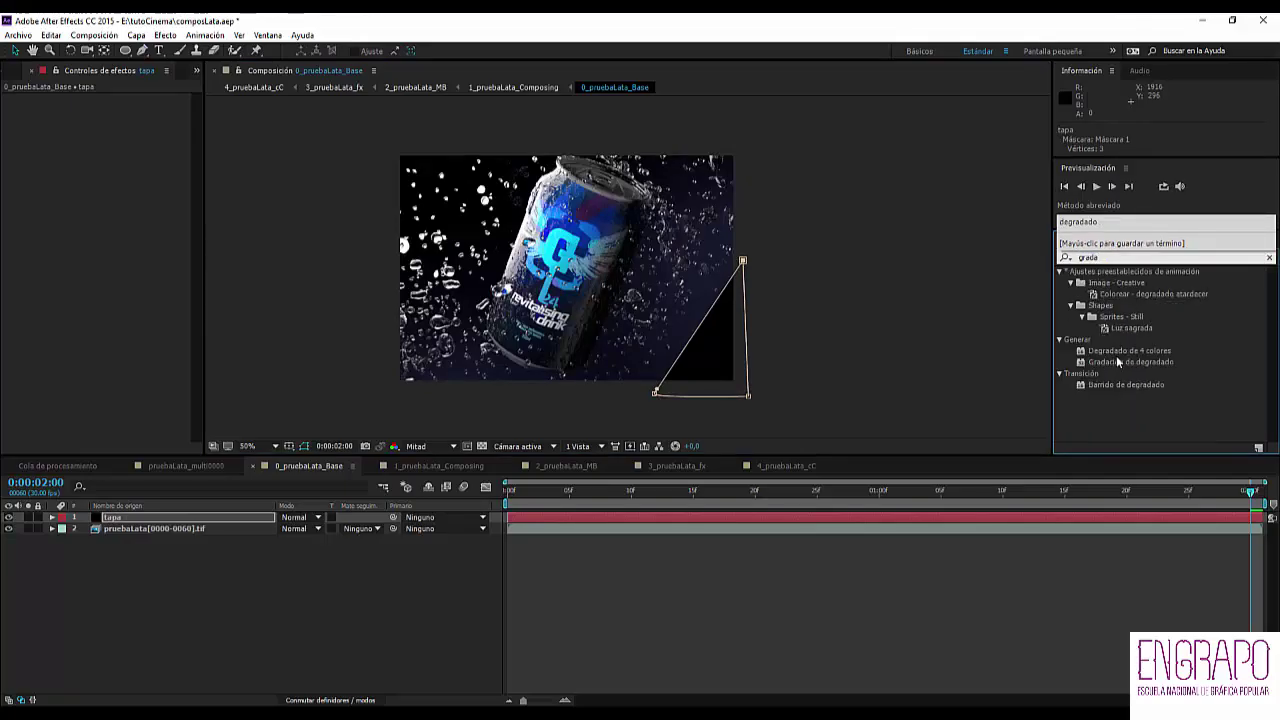
{"action": "double_click", "coordinate": [1124, 361]}
- Set the ramp's start point to 894,0, 655,0, then hide the tapa layer and place it below the footage
{"action": "scroll", "coordinate": [780, 370], "scroll_direction": "up", "scroll_amount": 1}
{"action": "left_click_drag", "start_coordinate": [780, 370], "coordinate": [689, 294]}
{"action": "left_click", "coordinate": [119, 109]}
{"action": "left_click", "coordinate": [602, 404]}
{"action": "left_click", "coordinate": [9, 517]}
{"action": "left_click_drag", "start_coordinate": [135, 109], "coordinate": [247, 109]}
{"action": "left_click_drag", "start_coordinate": [112, 517], "coordinate": [107, 533]}
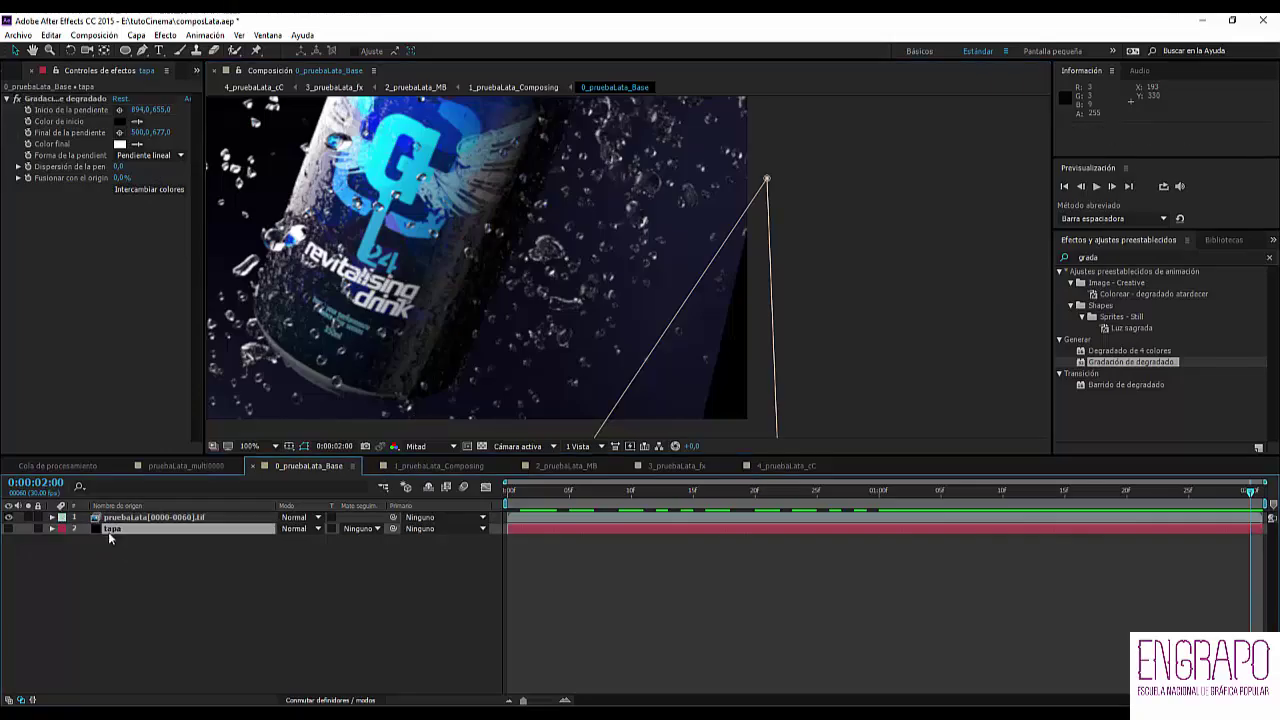
{"action": "left_click", "coordinate": [119, 109]}
{"action": "left_click", "coordinate": [714, 314]}
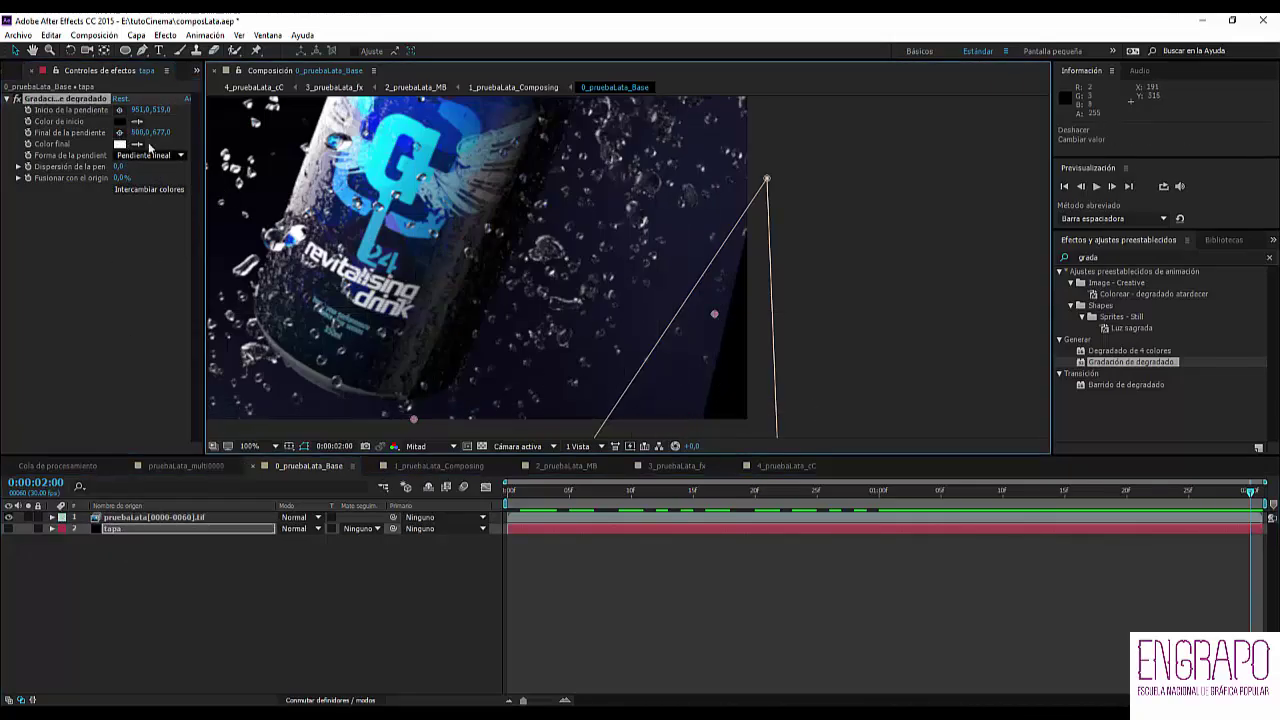
{"action": "left_click", "coordinate": [119, 122]}
{"action": "key", "text": "Escape"}
{"action": "key", "text": "ctrl+z"}
- Sample the ramp colours from the dark blue background and restore tapa as a visible layer above the footage
{"action": "left_click", "coordinate": [710, 399]}
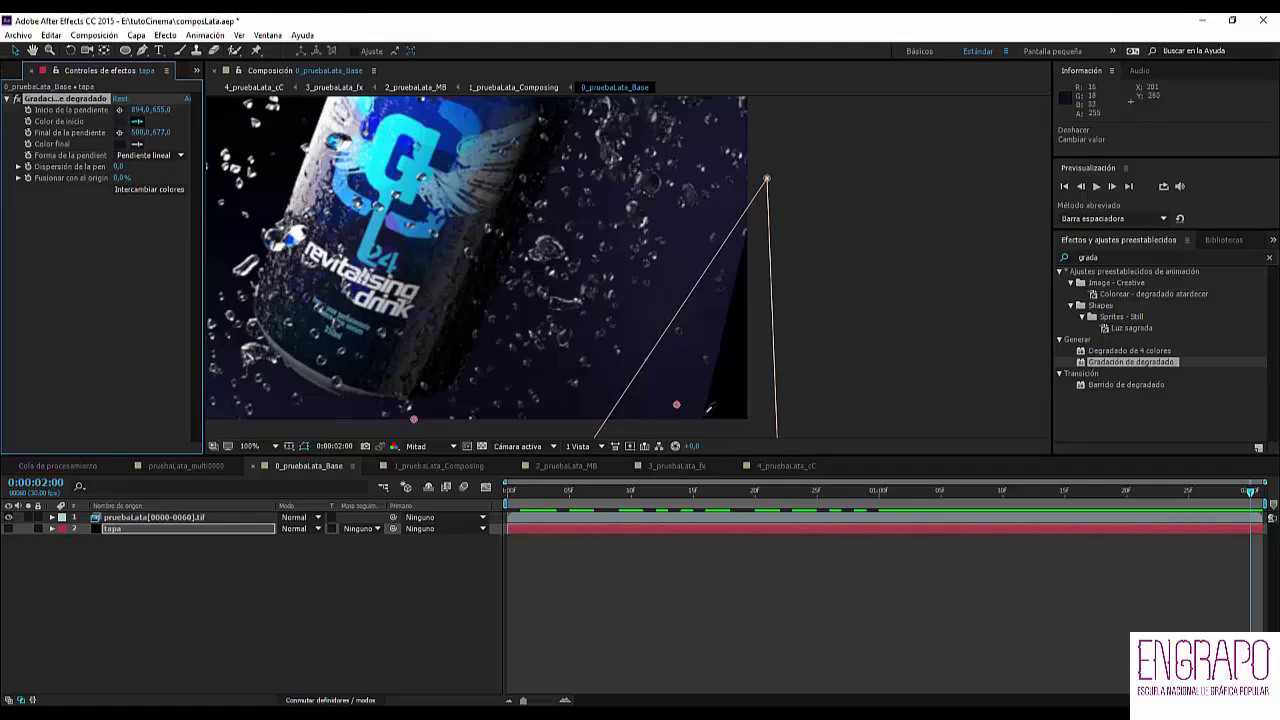
{"action": "left_click", "coordinate": [706, 412]}
{"action": "left_click", "coordinate": [114, 543]}
{"action": "left_click", "coordinate": [8, 528]}
{"action": "left_click_drag", "start_coordinate": [114, 529], "coordinate": [116, 513]}
{"action": "left_click", "coordinate": [771, 346]}
{"action": "scroll", "coordinate": [771, 346], "scroll_direction": "down", "scroll_amount": 1}
- Set the feather of the tapa layer's mask to 45 pixels
{"action": "left_click", "coordinate": [119, 519]}
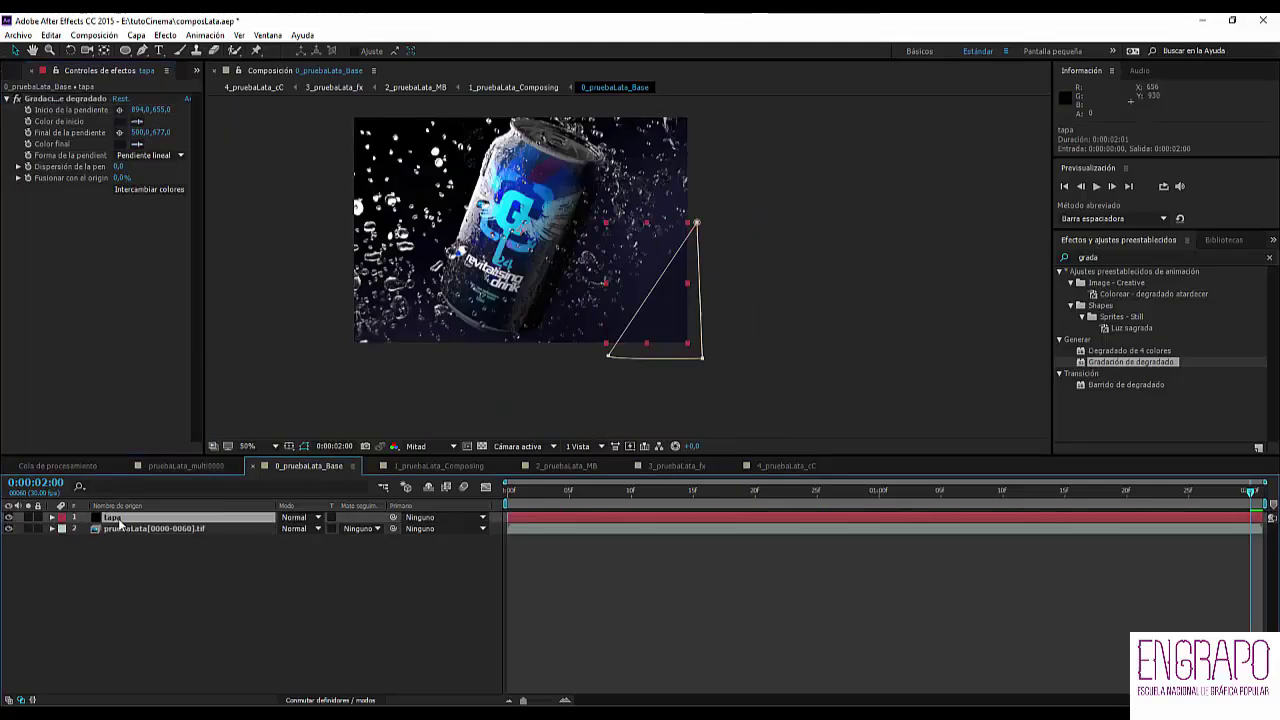
{"action": "key", "text": "m"}
{"action": "key", "text": "m"}
{"action": "key", "text": "period"}
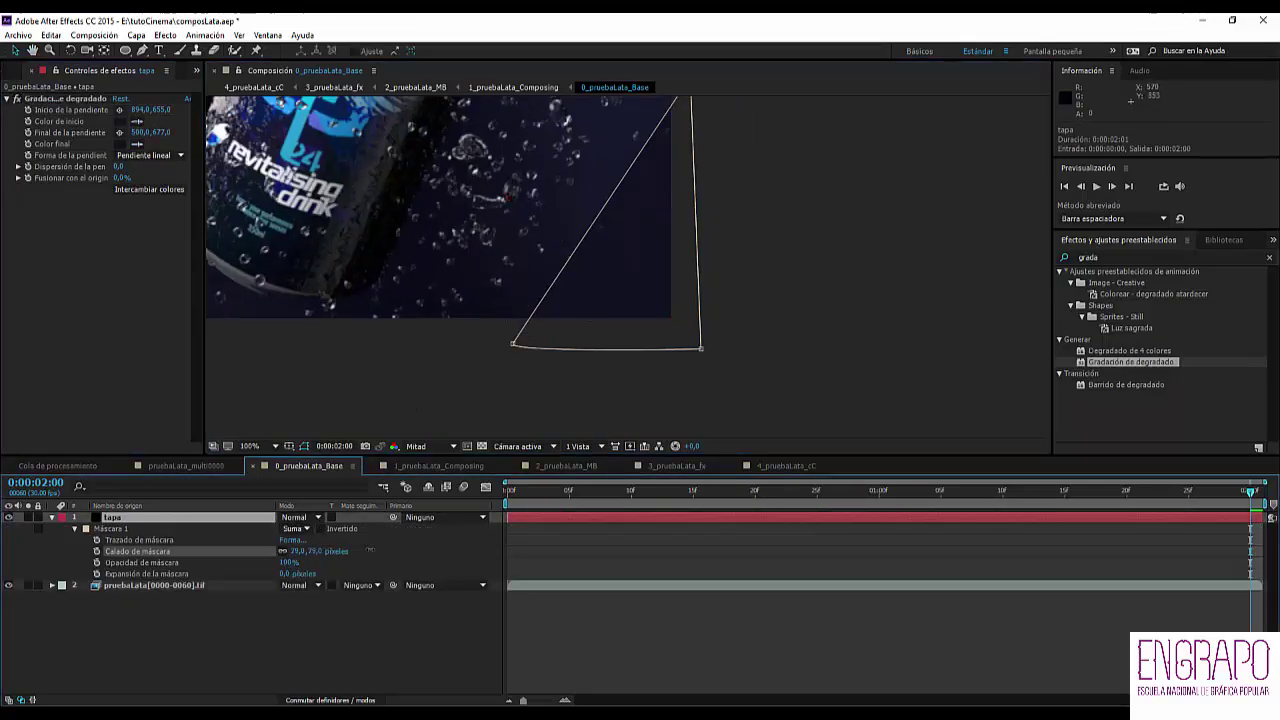
{"action": "left_click_drag", "start_coordinate": [370, 550], "coordinate": [350, 550]}
{"action": "scroll", "coordinate": [718, 360], "scroll_direction": "down", "scroll_amount": 1}
{"action": "left_click", "coordinate": [788, 431]}
- Set the tapa ramp's start point to 987,0, 660,0 and its end point to 816,0, 519,0
{"action": "left_click", "coordinate": [115, 519]}
{"action": "key", "text": "period"}
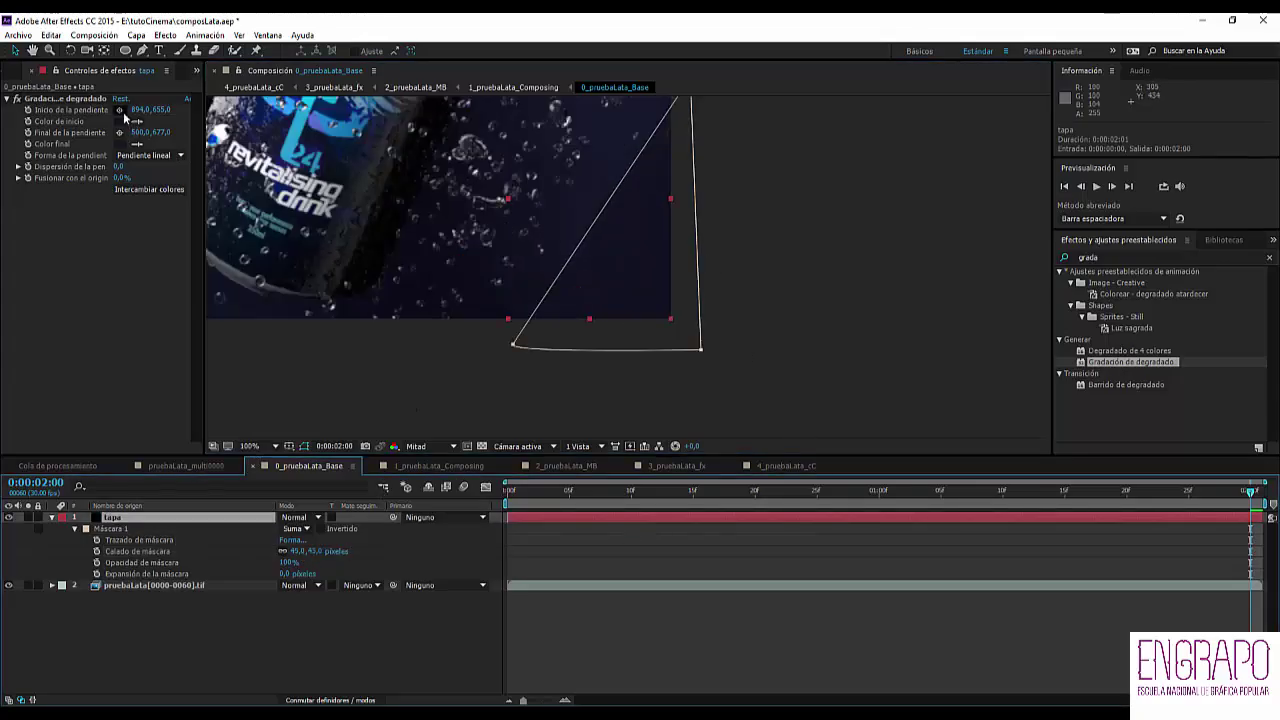
{"action": "left_click", "coordinate": [119, 109]}
{"action": "left_click", "coordinate": [662, 307]}
{"action": "left_click", "coordinate": [119, 132]}
{"action": "left_click", "coordinate": [548, 213]}
{"action": "left_click", "coordinate": [808, 259]}
{"action": "key", "text": "comma"}
- Move the tapa layer to 454,0, 310,0 and keyframe its Position at 0:00:02:00
{"action": "left_click", "coordinate": [116, 519]}
{"action": "key", "text": "p"}
{"action": "left_click", "coordinate": [650, 528]}
{"action": "left_click_drag", "start_coordinate": [1015, 492], "coordinate": [649, 469]}
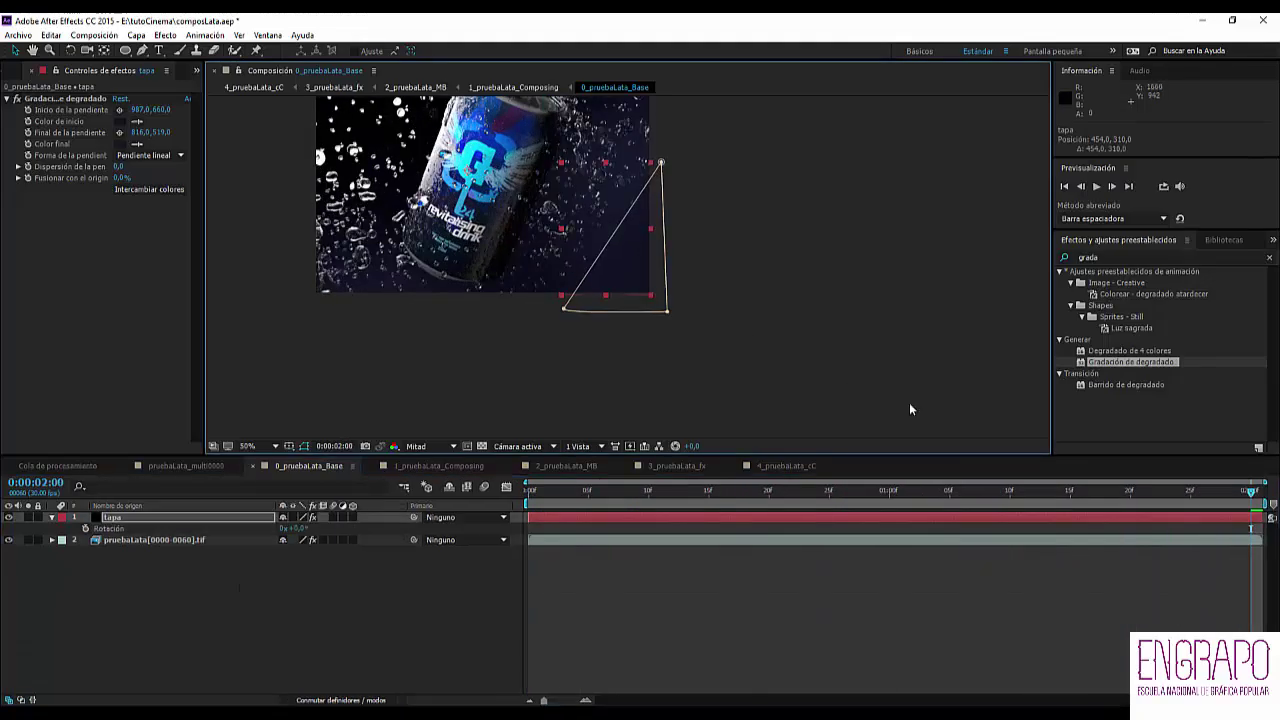
{"action": "left_click", "coordinate": [959, 578]}
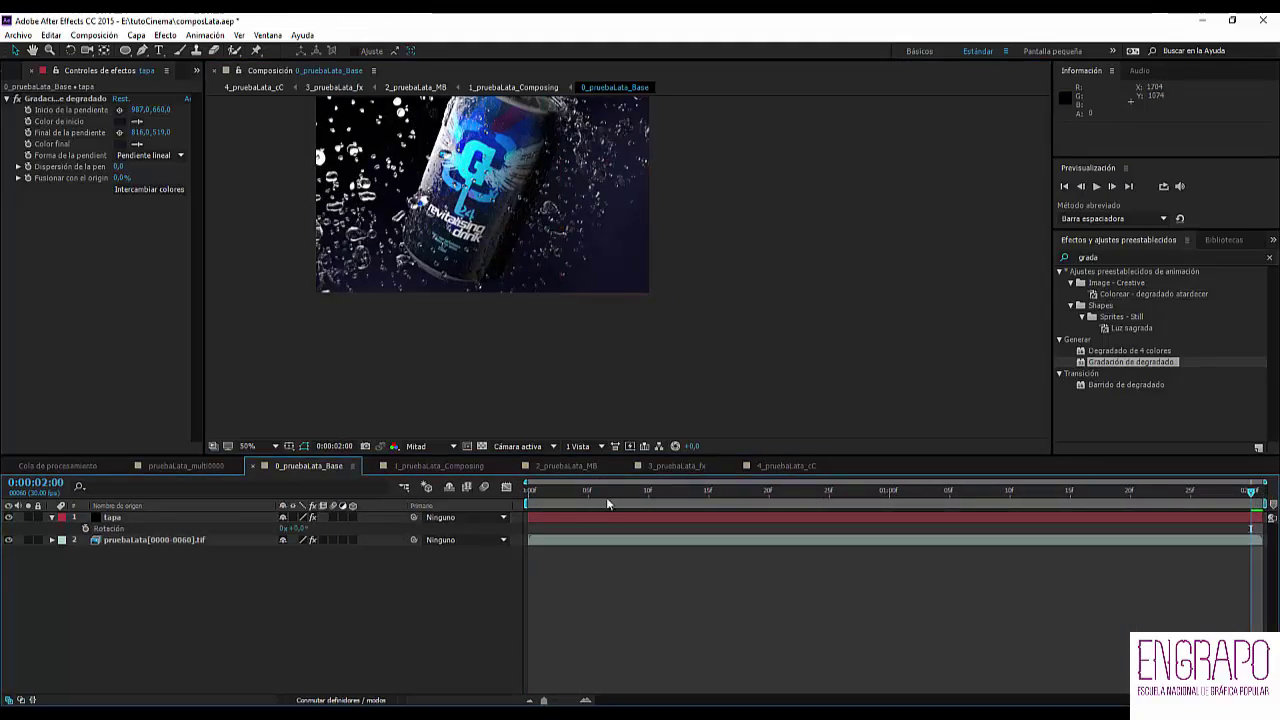
{"action": "left_click", "coordinate": [124, 517]}
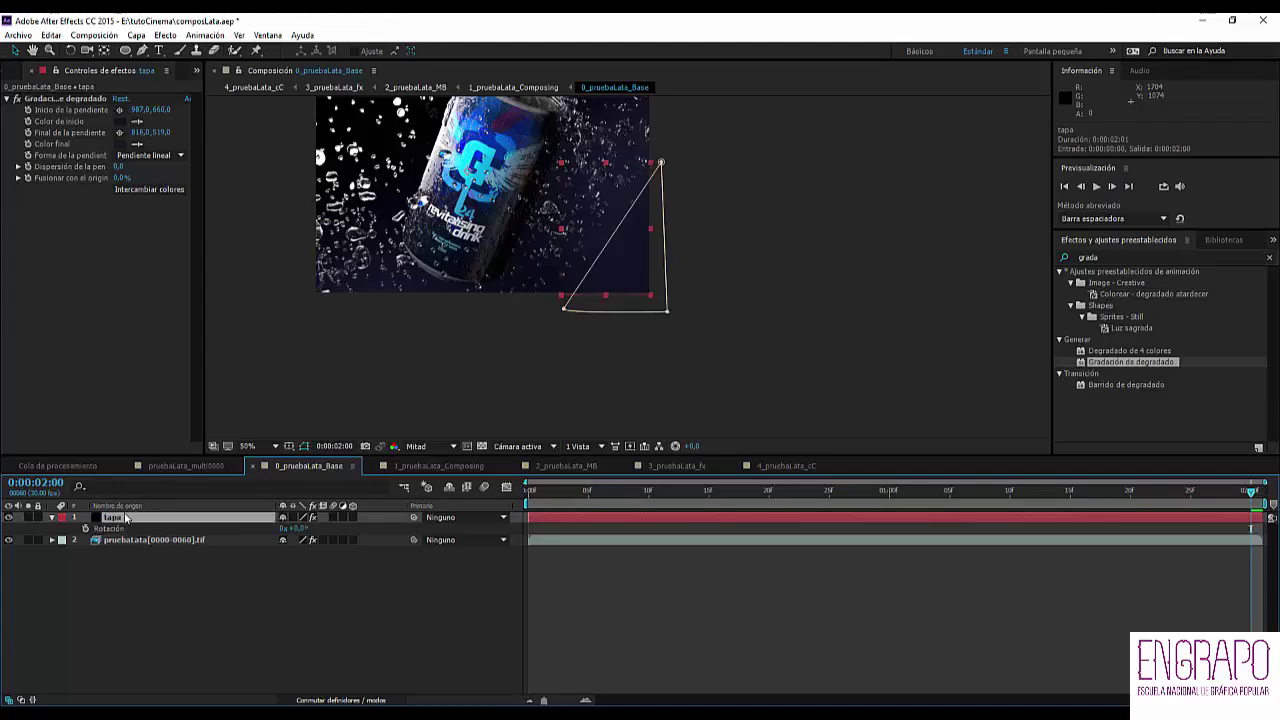
{"action": "left_click", "coordinate": [86, 528]}
- At 0:00:00:26, move tapa outwards to 632,0, 400,0 to add a second Position keyframe
{"action": "left_click_drag", "start_coordinate": [1251, 492], "coordinate": [842, 492]}
{"action": "left_click", "coordinate": [718, 300]}
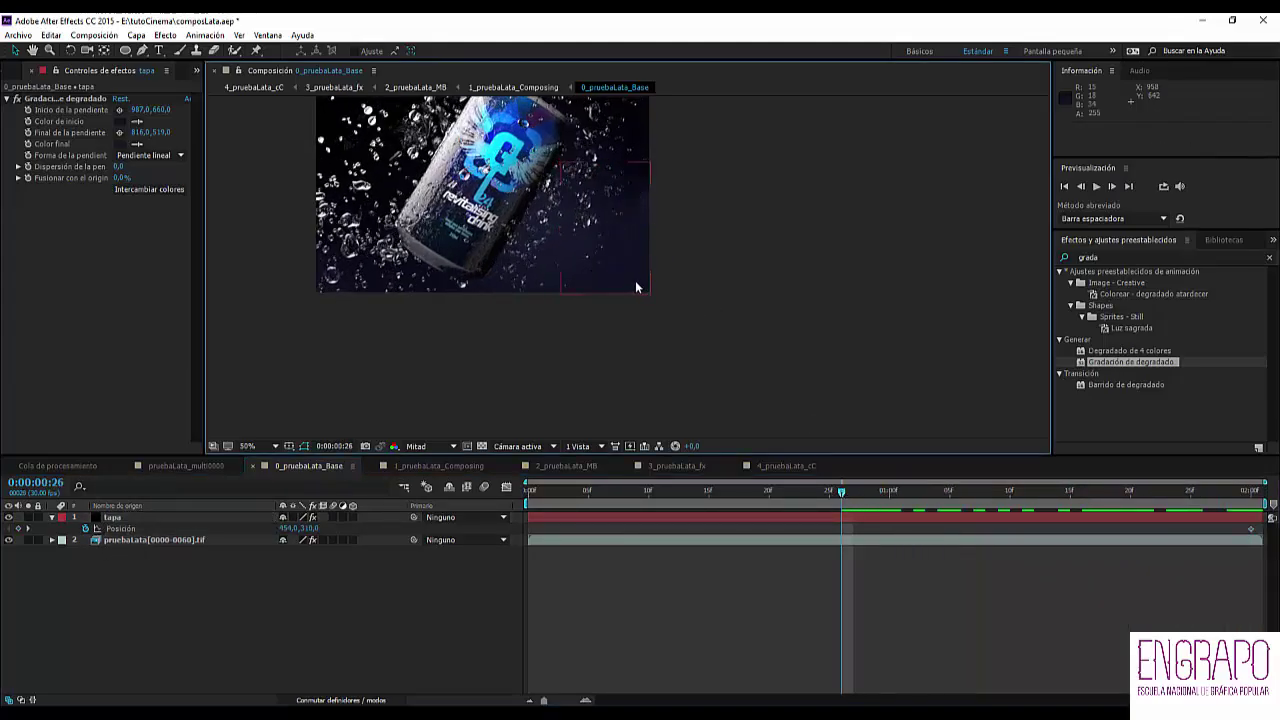
{"action": "left_click_drag", "start_coordinate": [635, 280], "coordinate": [696, 316]}
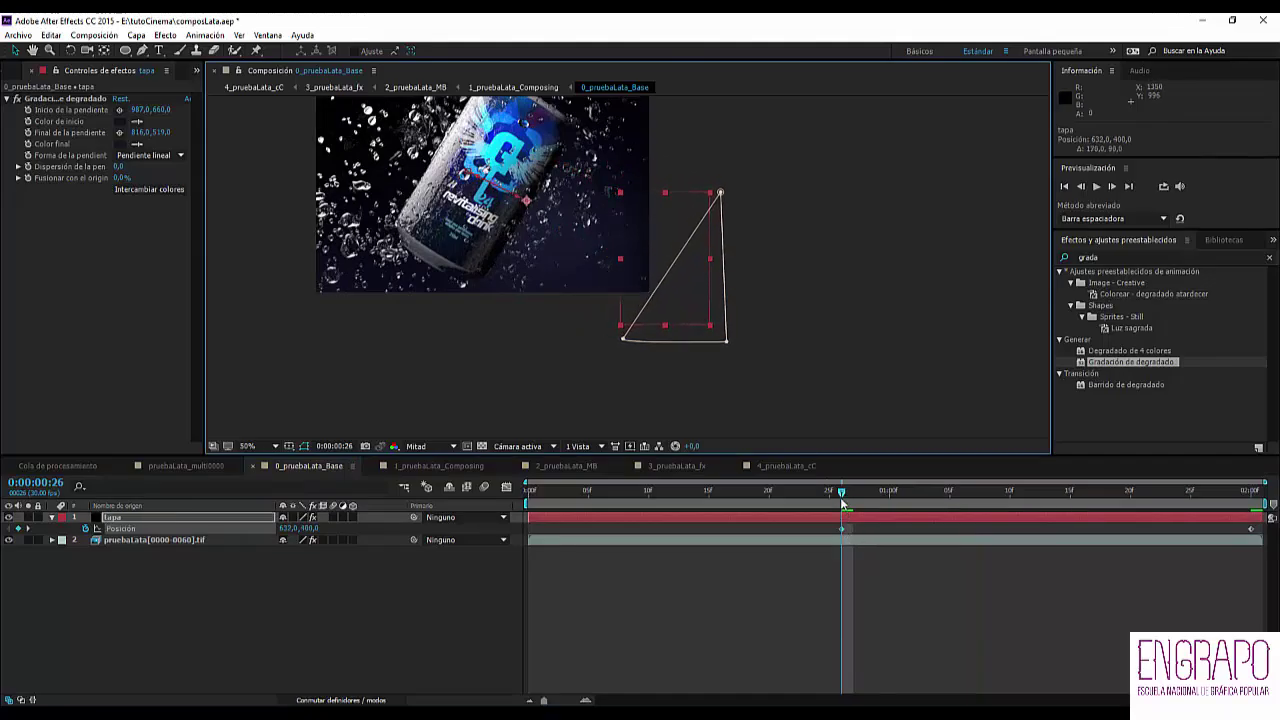
- Preview the base composition and examine how the moving tapa patch covers the corner of the frame
{"action": "left_click_drag", "start_coordinate": [848, 494], "coordinate": [1254, 520]}
{"action": "left_click", "coordinate": [751, 405]}
{"action": "left_click", "coordinate": [812, 555]}
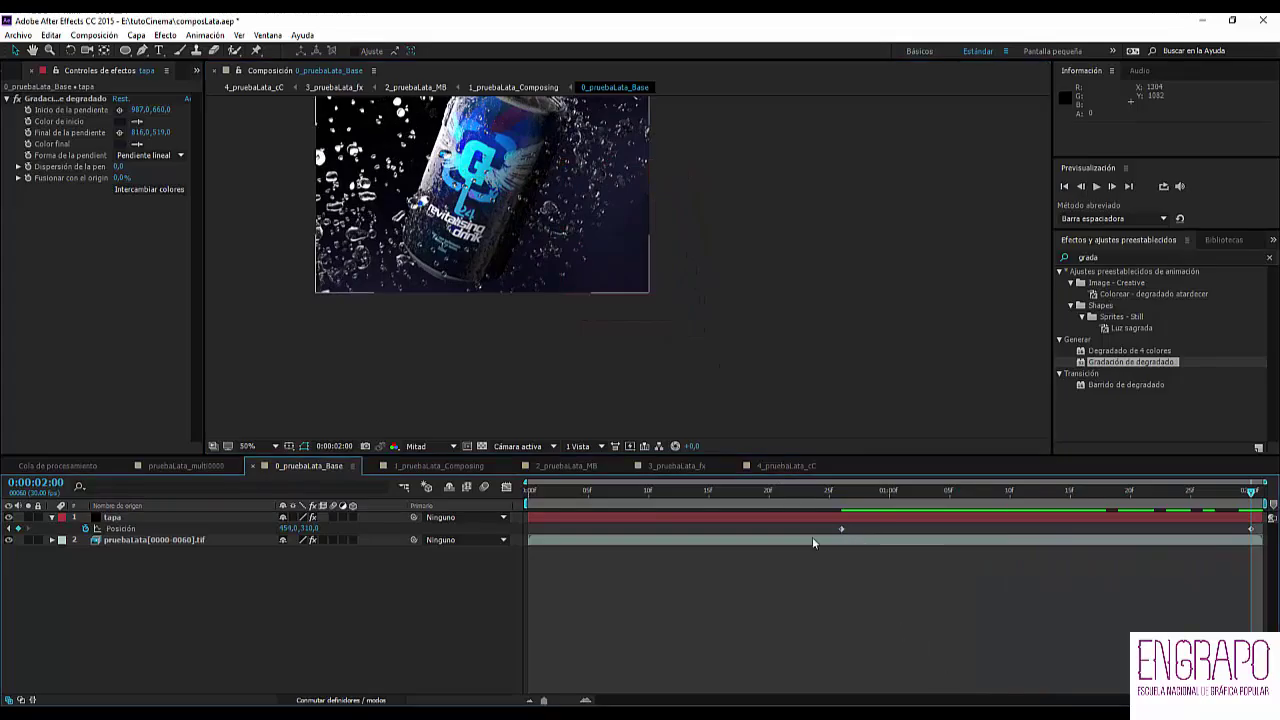
{"action": "left_click_drag", "start_coordinate": [625, 492], "coordinate": [535, 491]}
{"action": "key", "text": "space"}
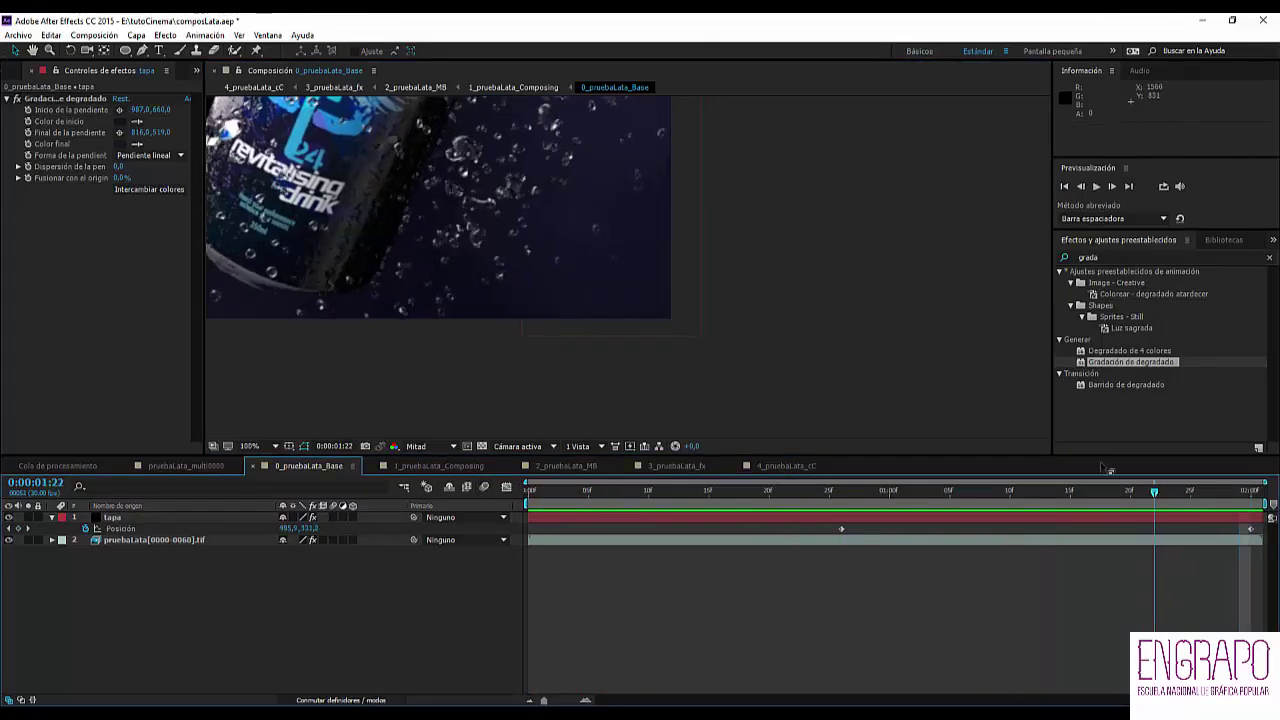
{"action": "left_click", "coordinate": [1100, 517]}
{"action": "left_click_drag", "start_coordinate": [800, 190], "coordinate": [774, 251]}
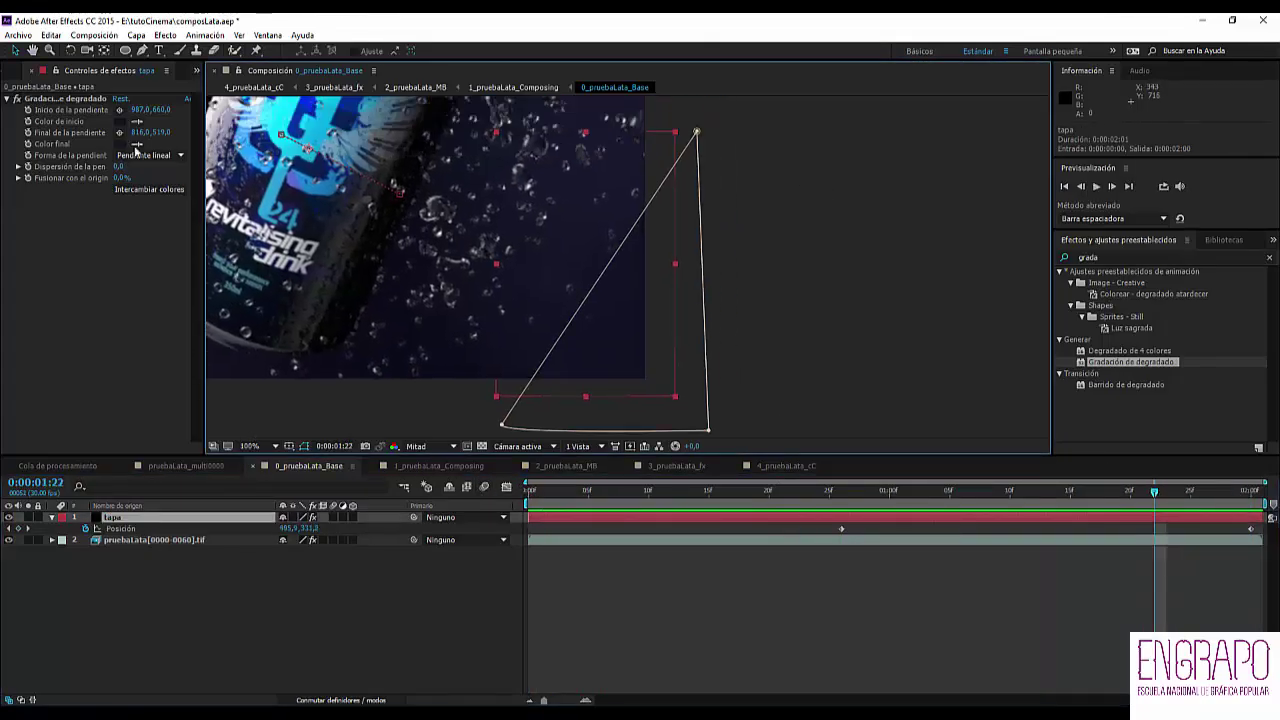
{"action": "left_click", "coordinate": [121, 520]}
{"action": "key", "text": "t"}
{"action": "mouse_move", "coordinate": [289, 529]}
{"action": "left_mouse_down"}
{"action": "mouse_move", "coordinate": [274, 532]}
{"action": "mouse_move", "coordinate": [305, 530]}
{"action": "left_mouse_up"}
{"action": "key", "text": "shift+r"}
{"action": "key", "text": "ctrl+z"}
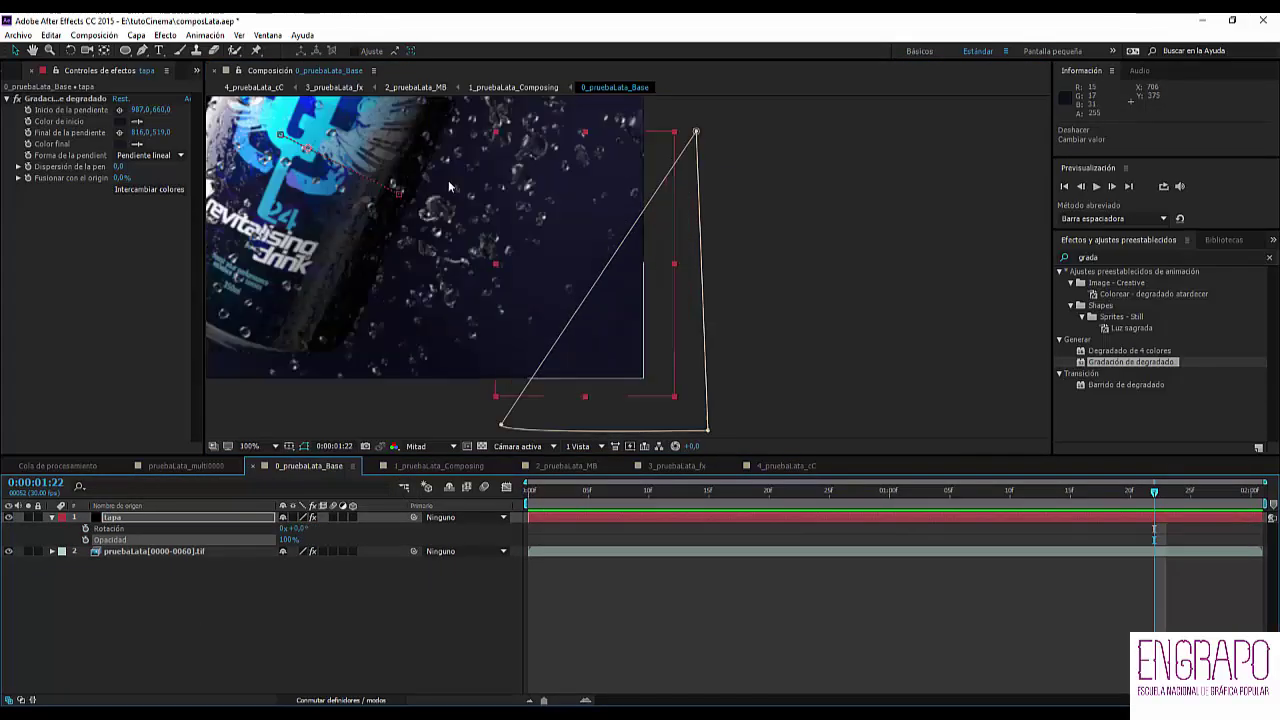
- Review the tapa ramp's end and start colours and set its start point to 987,0, 569,0
{"action": "left_click", "coordinate": [122, 144]}
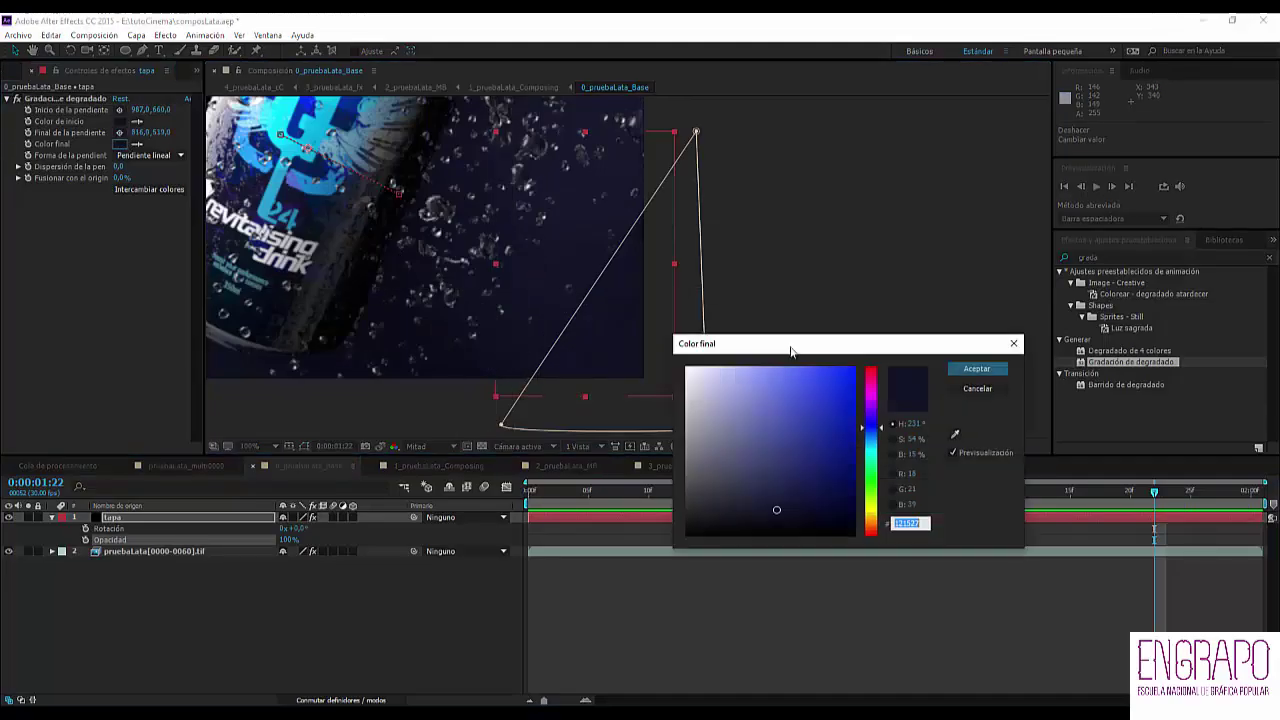
{"action": "left_click", "coordinate": [977, 390]}
{"action": "left_click", "coordinate": [120, 121]}
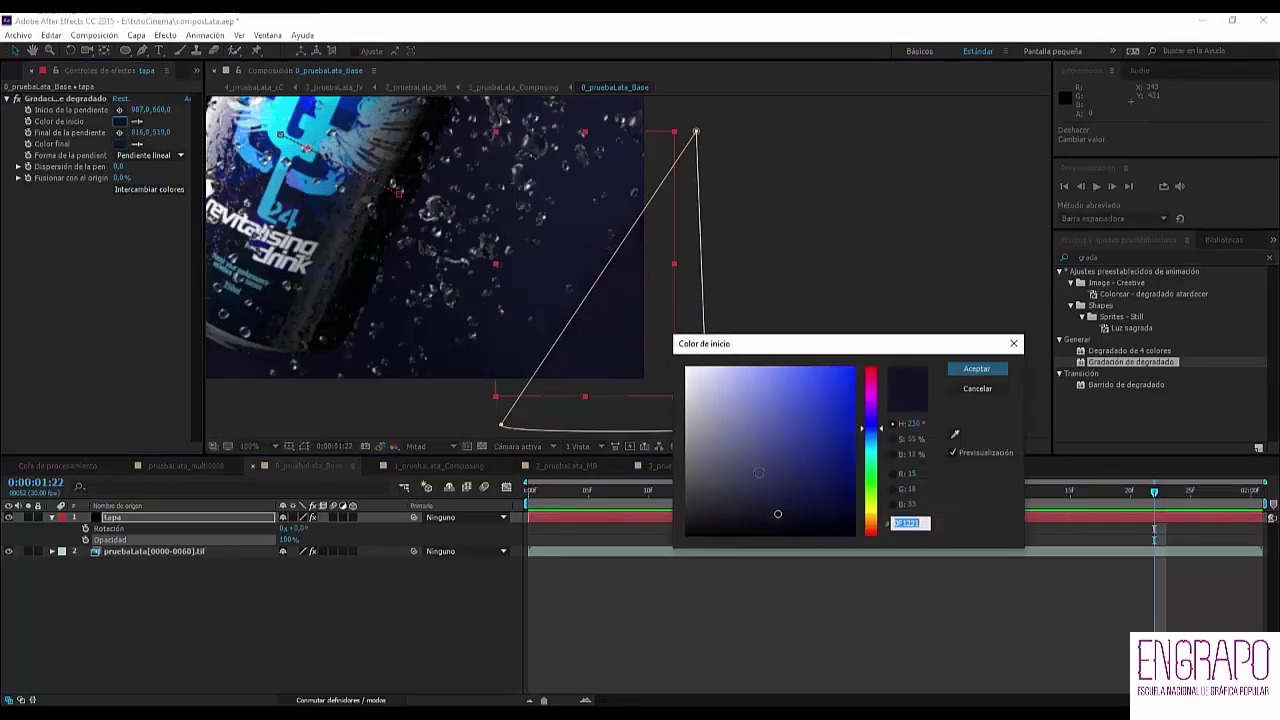
{"action": "left_click", "coordinate": [976, 368]}
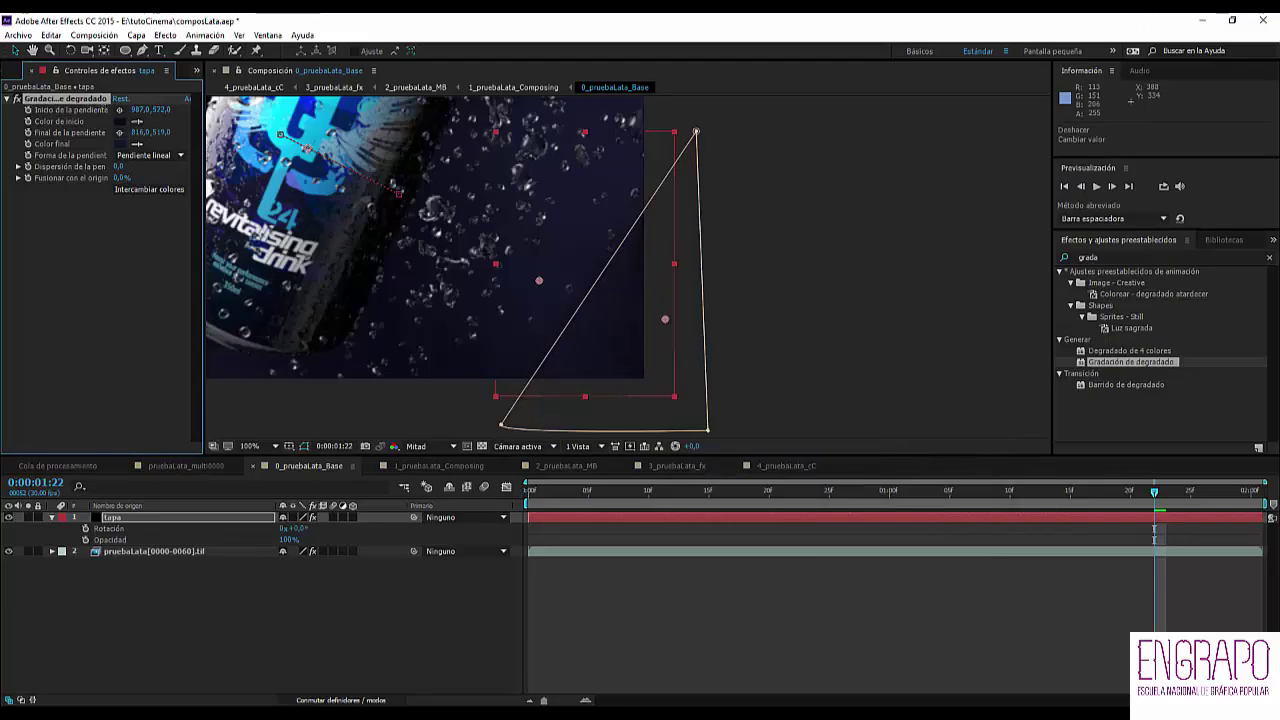
{"action": "left_click", "coordinate": [687, 386]}
{"action": "left_click_drag", "start_coordinate": [1154, 492], "coordinate": [1258, 484]}
{"action": "scroll", "coordinate": [601, 425], "scroll_direction": "down", "scroll_amount": 1}
{"action": "key", "text": "comma"}
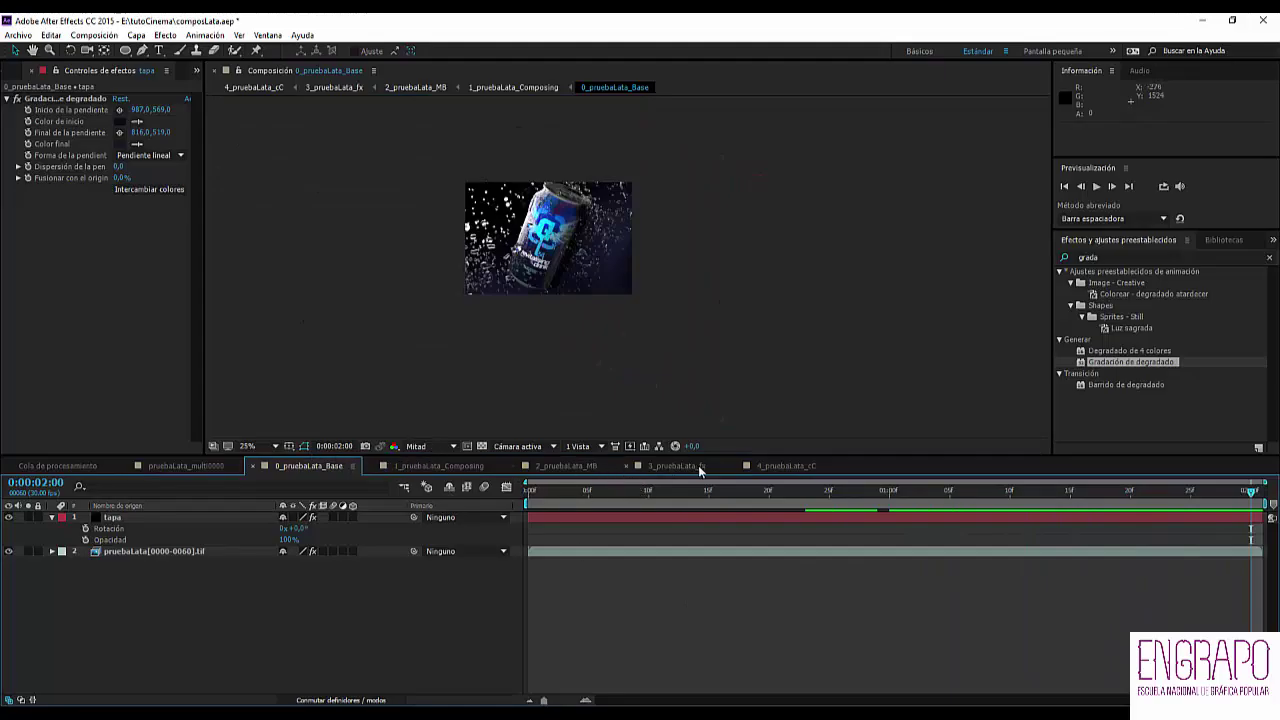
- Examine the patched corner across the last frames of the 4_pruebaLata_cC composition
{"action": "left_click", "coordinate": [785, 466]}
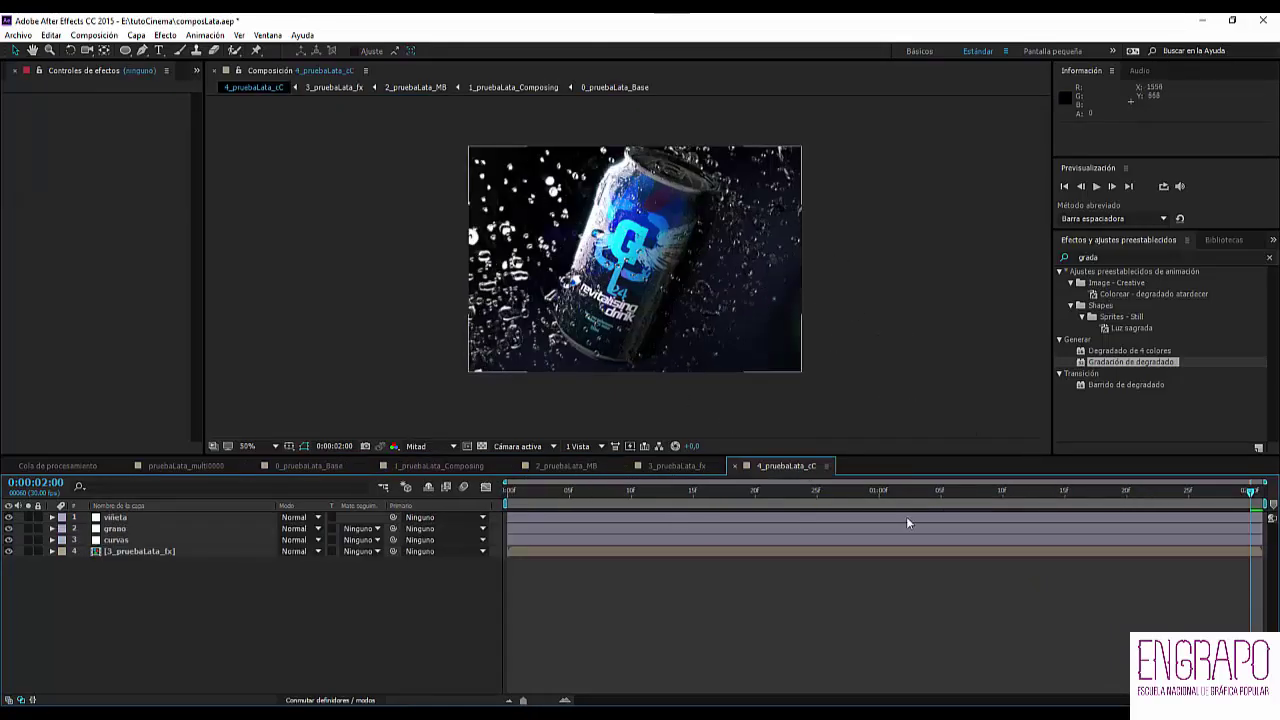
{"action": "left_click_drag", "start_coordinate": [1195, 502], "coordinate": [1146, 511]}
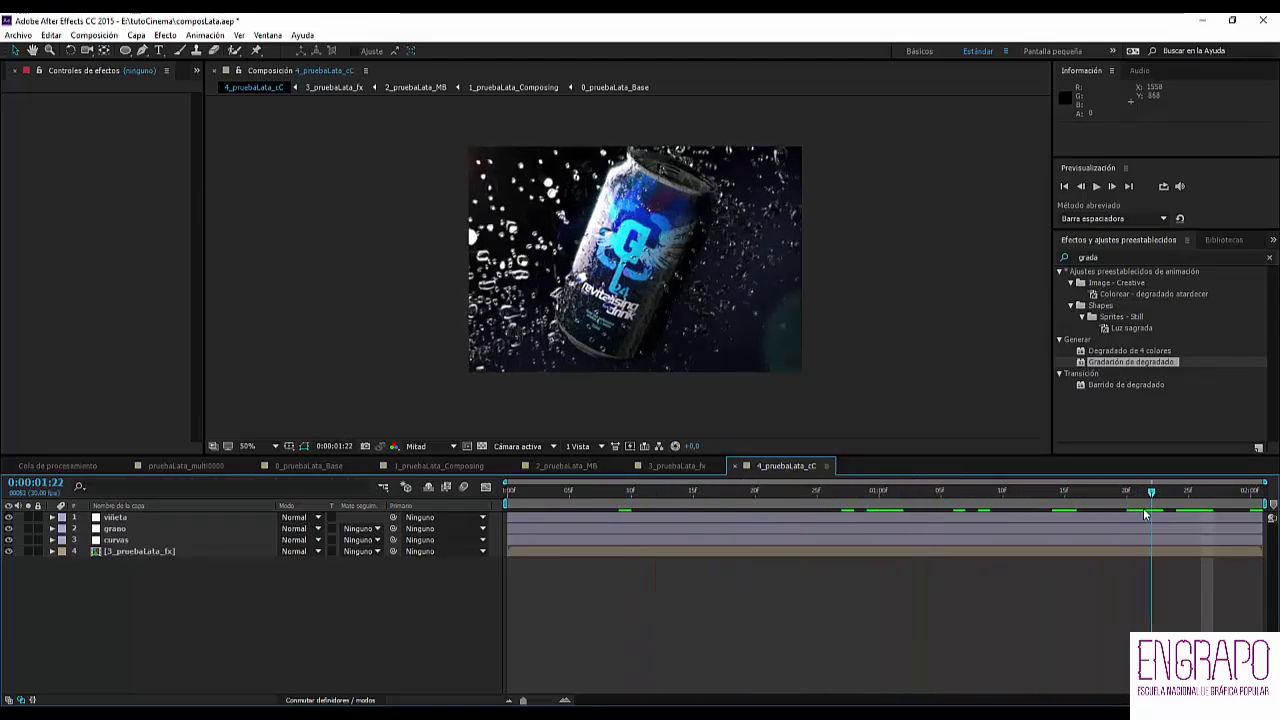
{"action": "scroll", "coordinate": [658, 228], "scroll_direction": "up", "scroll_amount": 1}
{"action": "scroll", "coordinate": [655, 234], "scroll_direction": "down", "scroll_amount": 1}
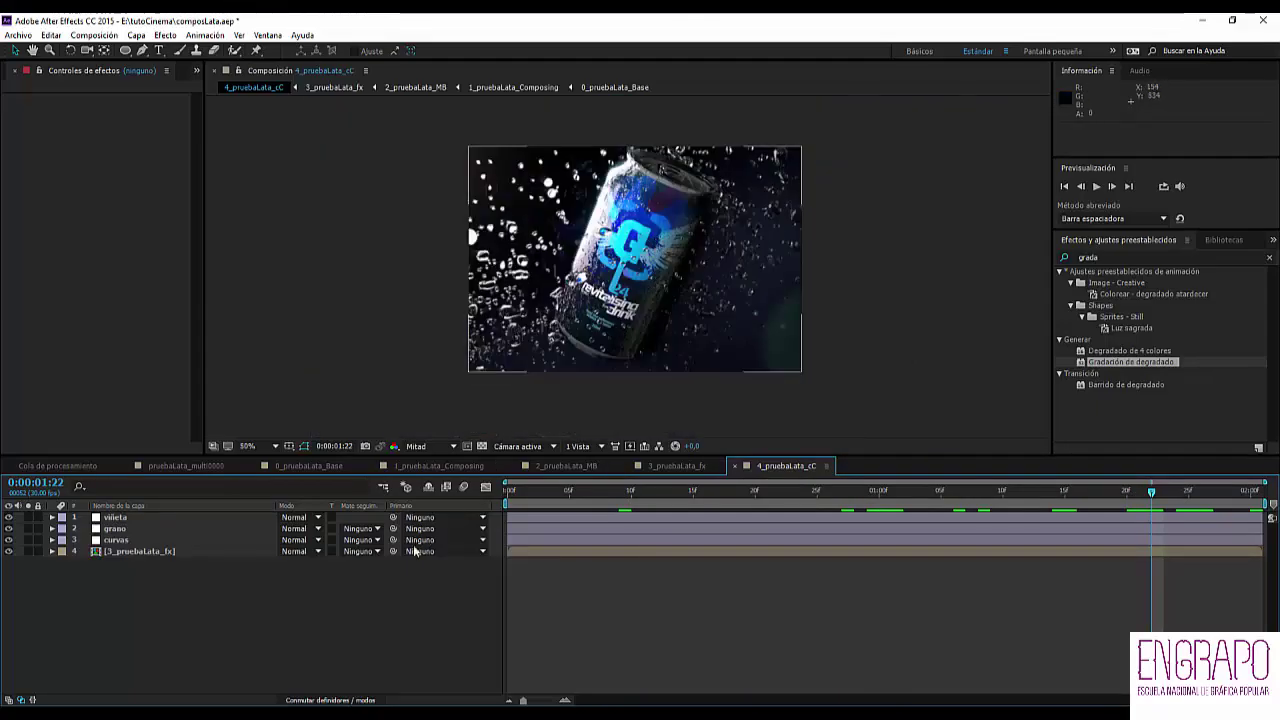
- Copy the pruebaLata_depth_depth layer from 3_pruebaLata_fx into the 1_pruebaLata_Composing composition
{"action": "left_click", "coordinate": [440, 466]}
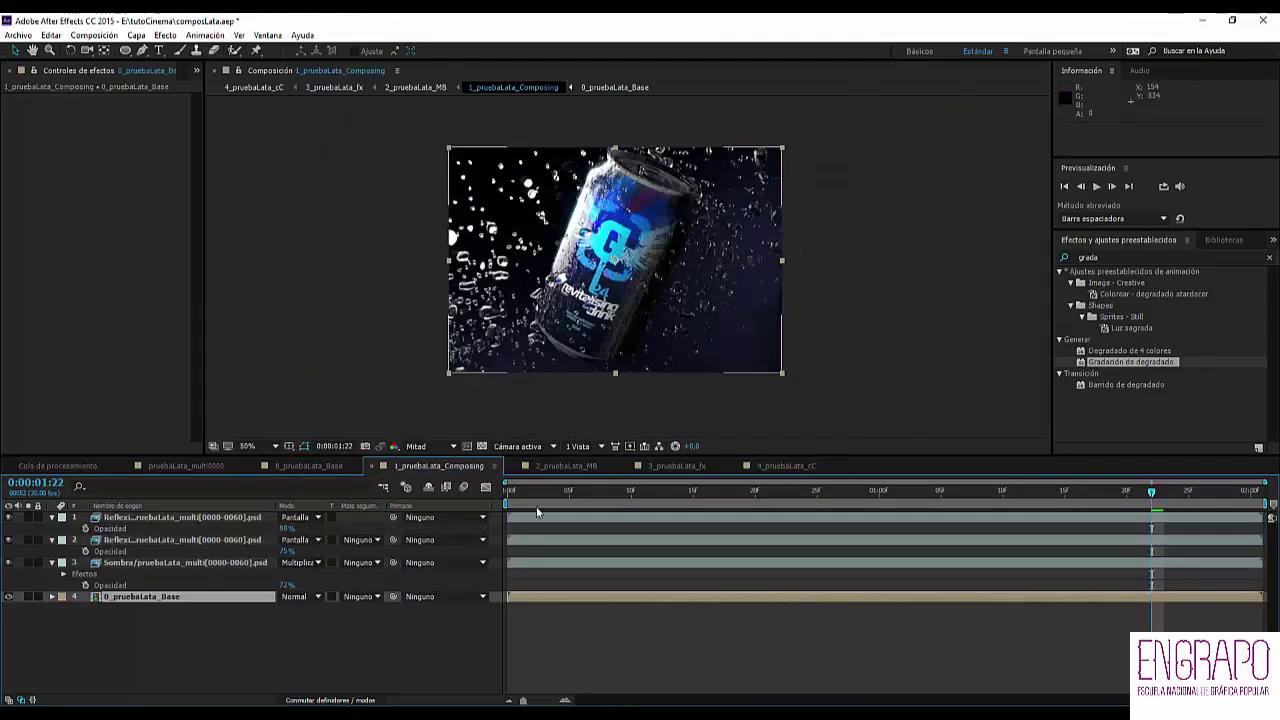
{"action": "left_click", "coordinate": [648, 467]}
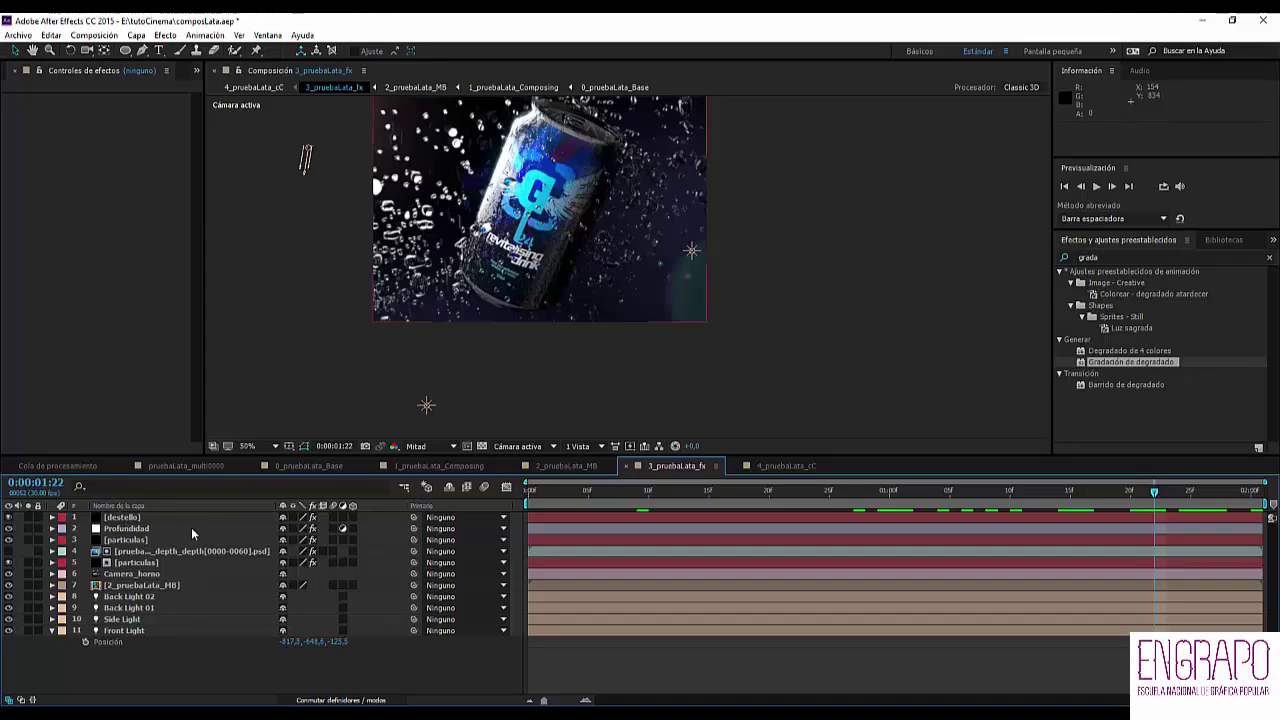
{"action": "left_click", "coordinate": [150, 552]}
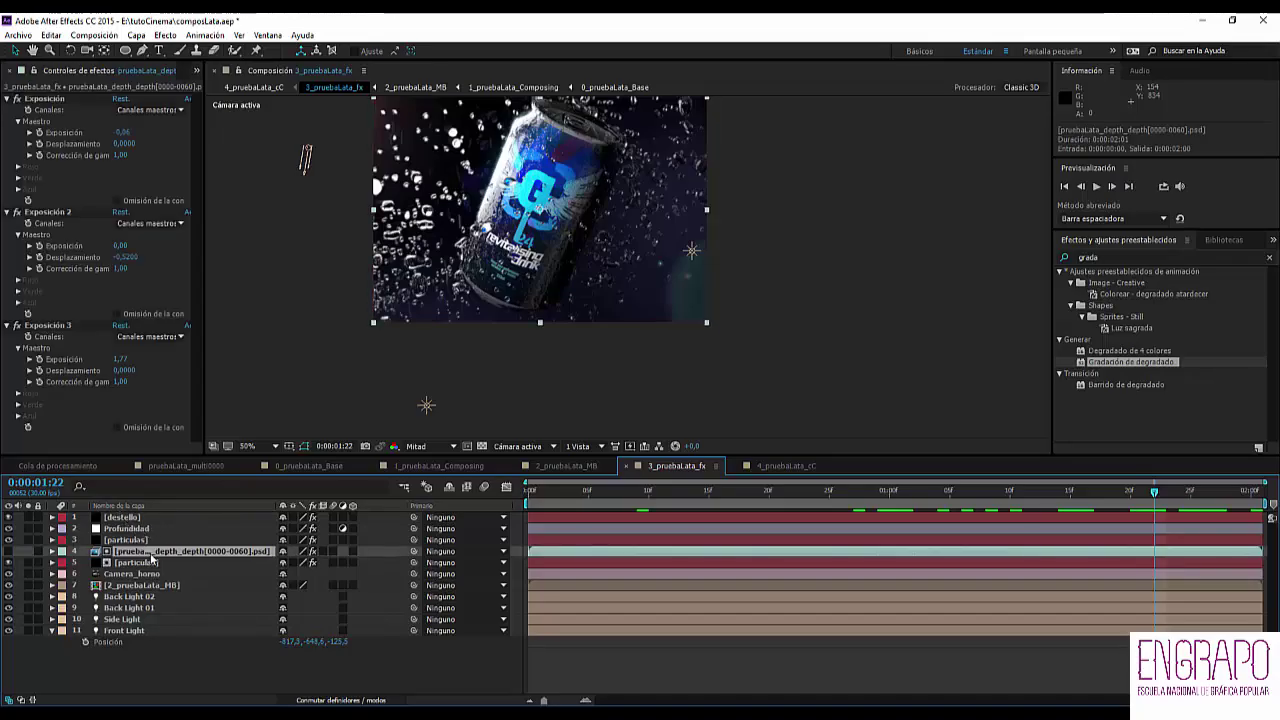
{"action": "left_click", "coordinate": [325, 467]}
{"action": "left_click", "coordinate": [436, 467]}
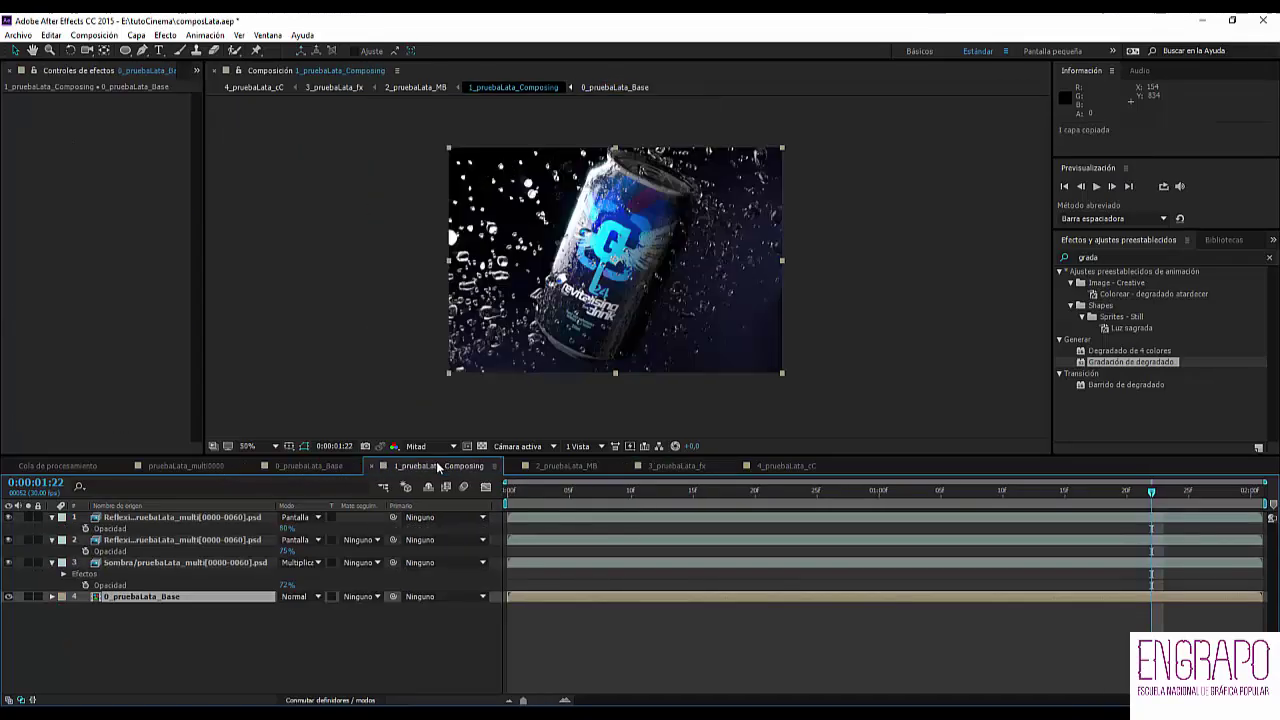
{"action": "key", "text": "ctrl+v"}
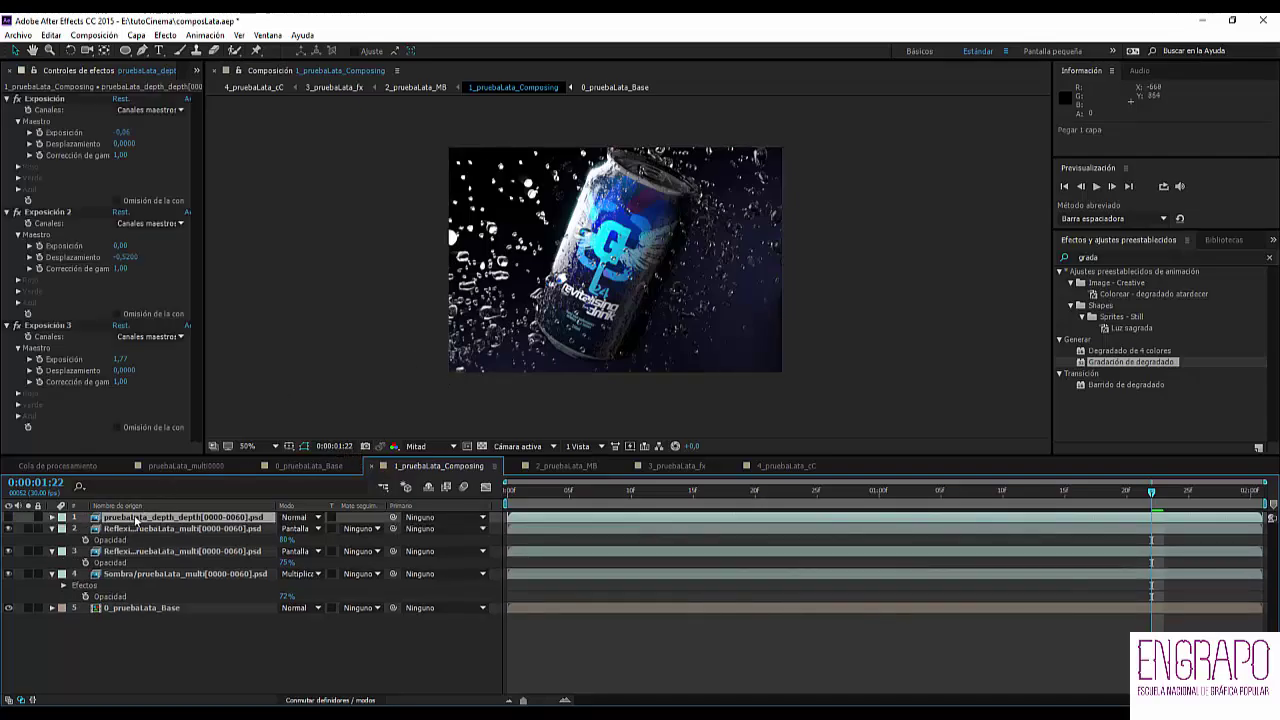
- Delete all three Exposición effects from the copied depth layer
{"action": "left_click", "coordinate": [15, 99]}
{"action": "left_click", "coordinate": [17, 212]}
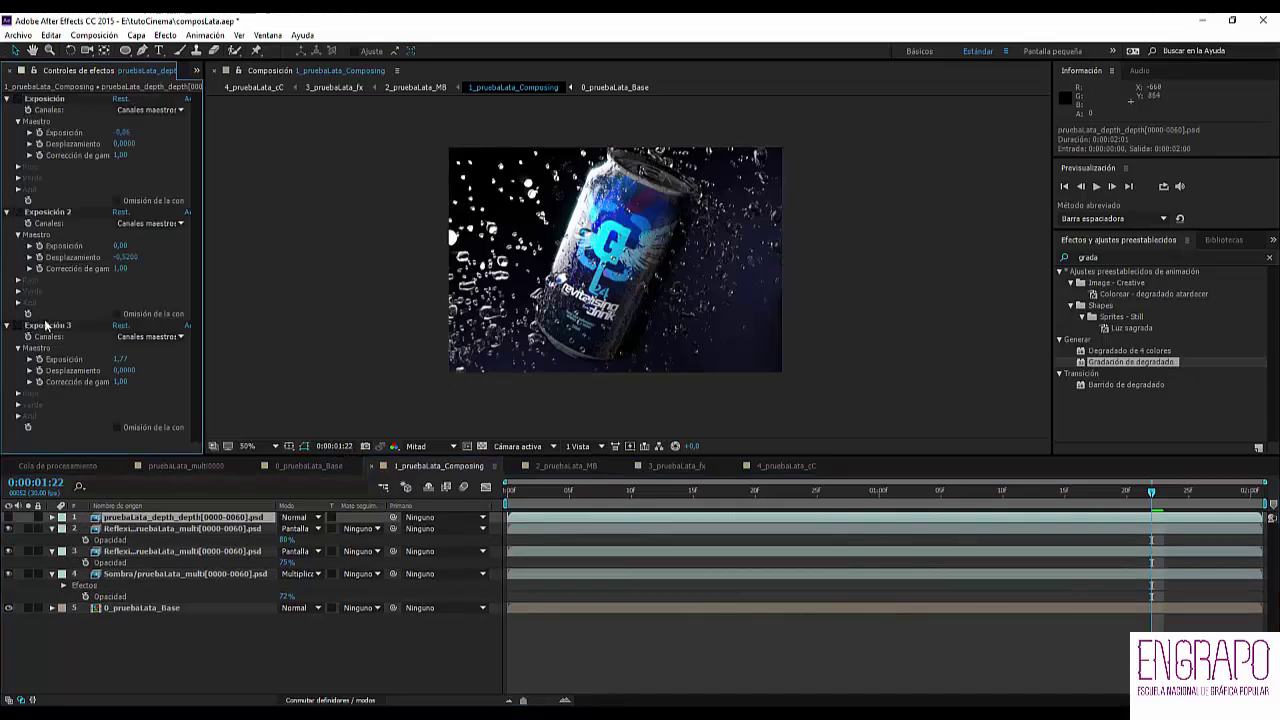
{"action": "left_click", "coordinate": [58, 99], "text": "shift"}
{"action": "key", "text": "Delete"}
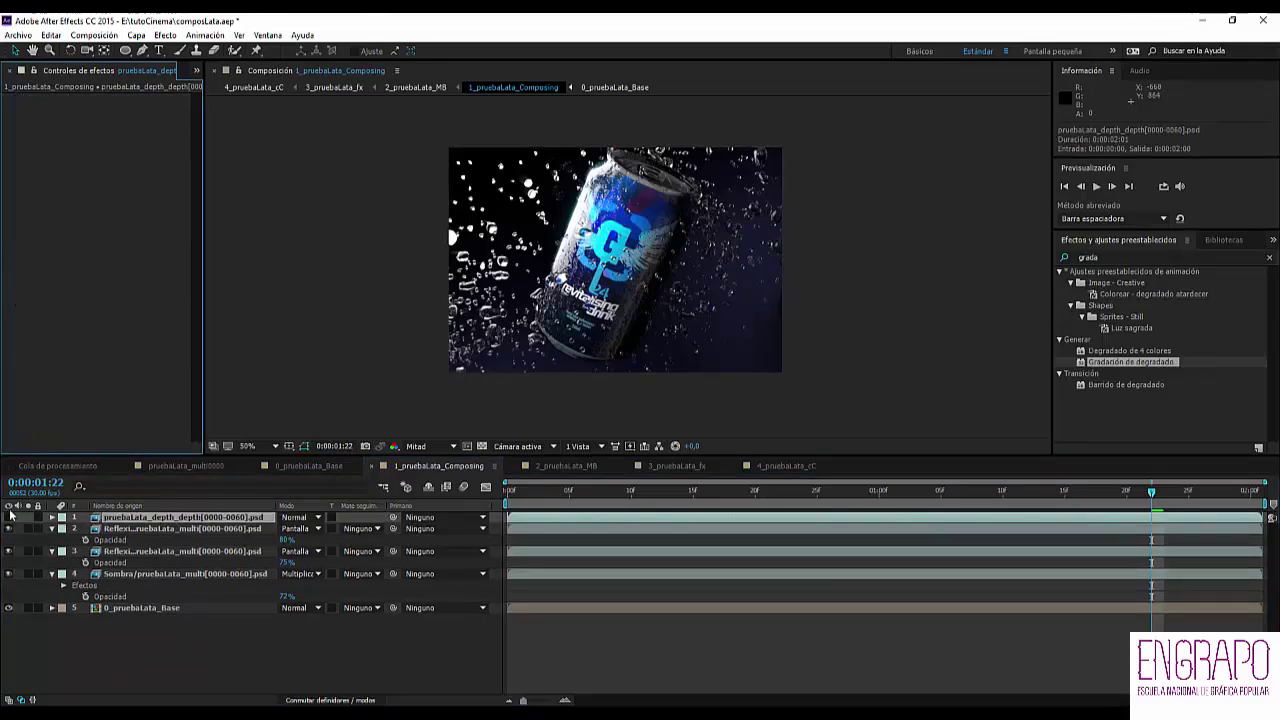
- Place the visible depth layer directly above 0_pruebaLata_Base and set its blend mode to Pantalla
{"action": "mouse_move", "coordinate": [128, 527]}
{"action": "left_mouse_down"}
{"action": "mouse_move", "coordinate": [160, 588]}
{"action": "mouse_move", "coordinate": [36, 600]}
{"action": "left_mouse_up"}
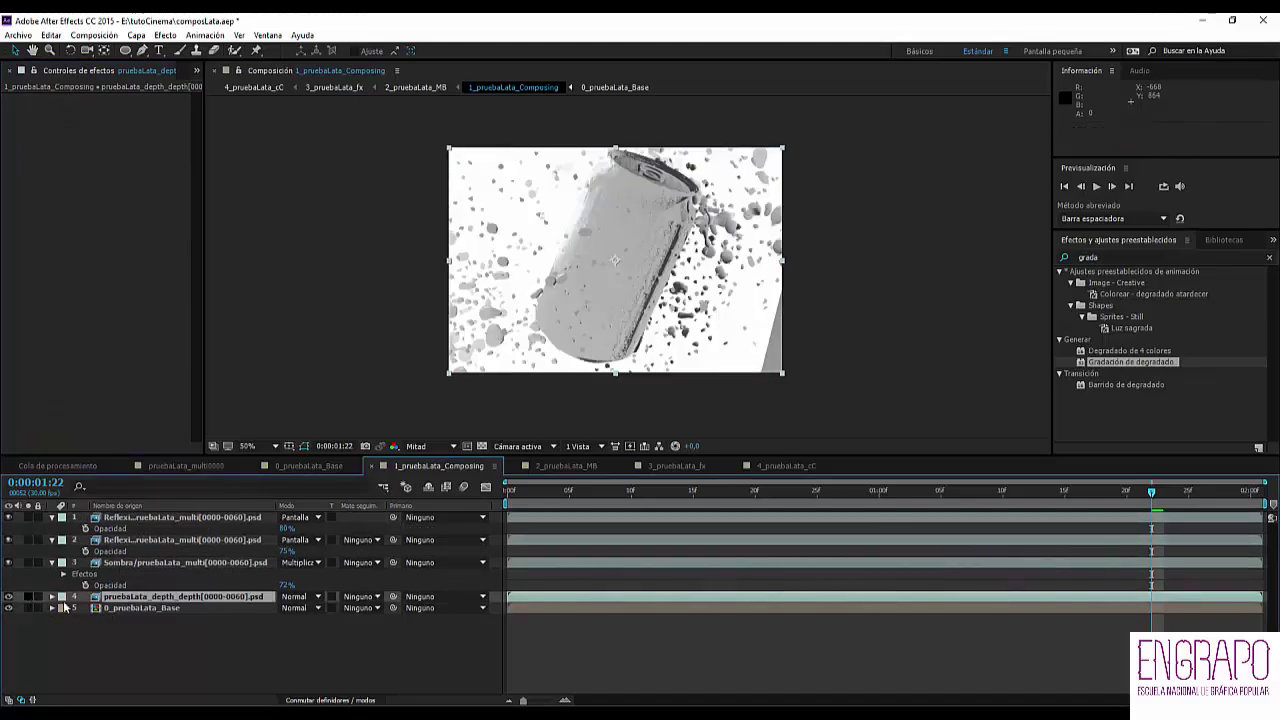
{"action": "left_click", "coordinate": [345, 598]}
{"action": "left_click", "coordinate": [298, 597]}
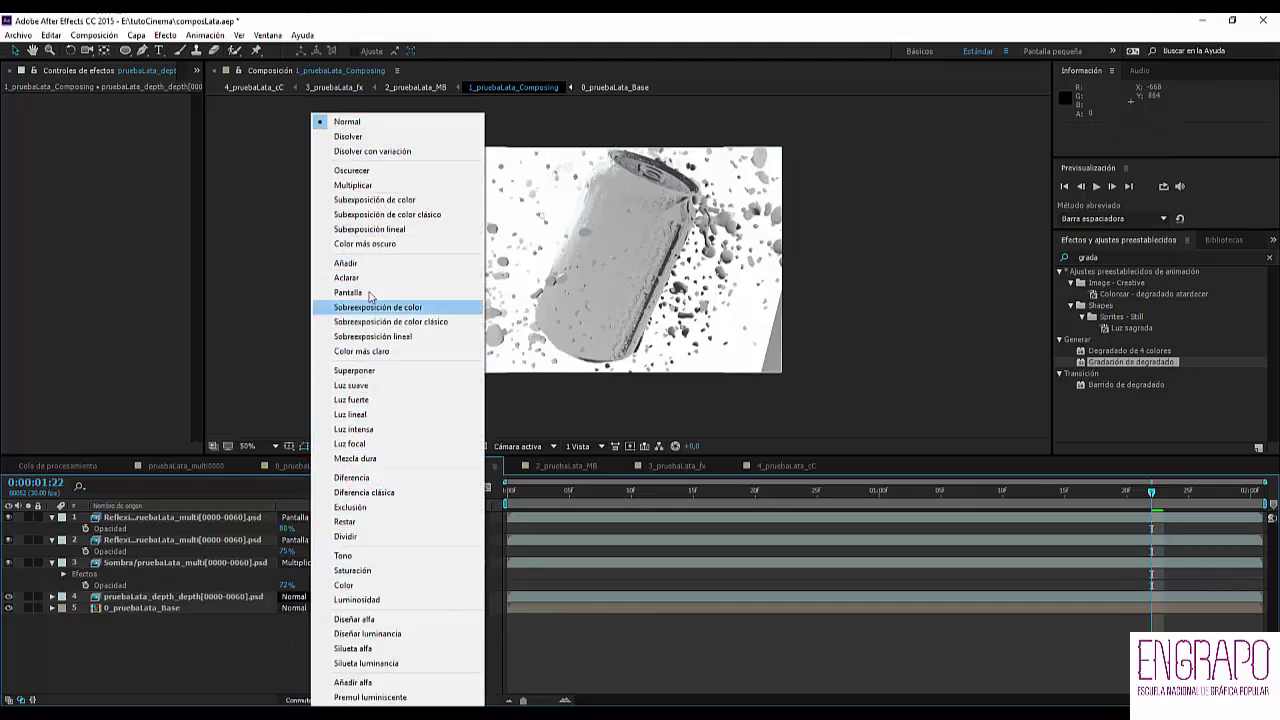
{"action": "left_click", "coordinate": [280, 626]}
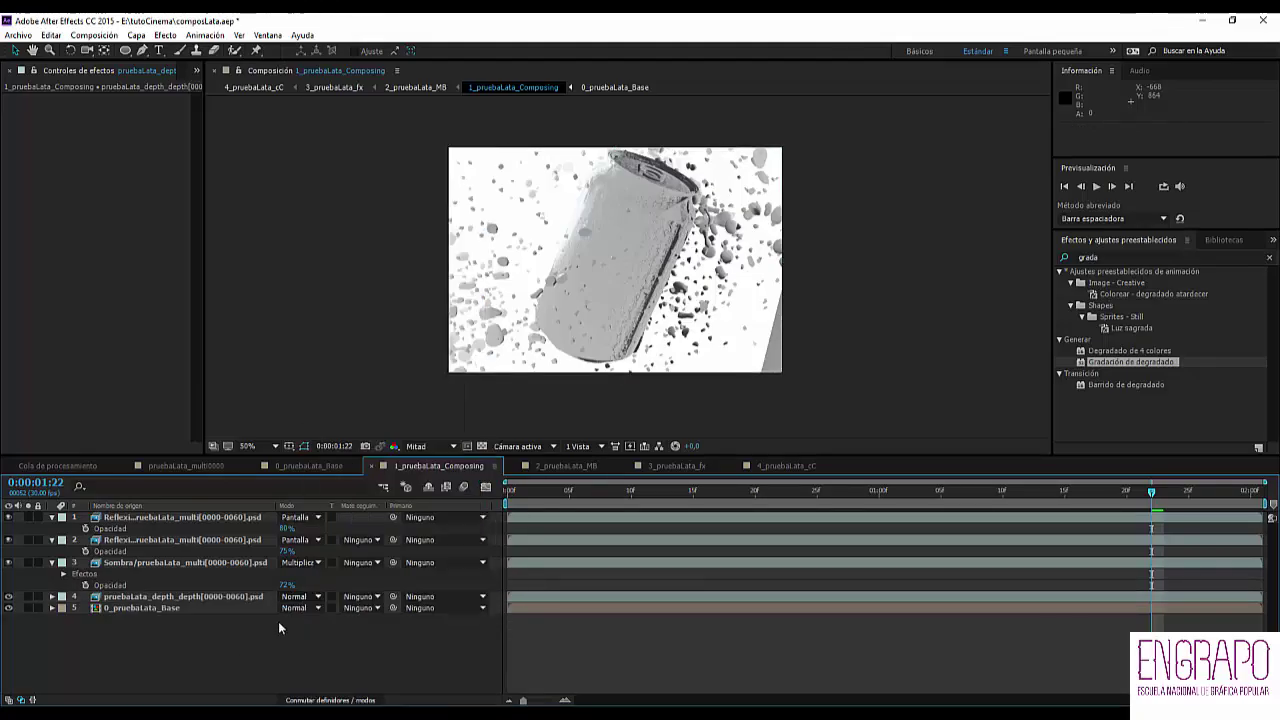
{"action": "left_click", "coordinate": [298, 597]}
{"action": "left_click", "coordinate": [378, 291]}
- Apply the Curvas effect to the pruebaLata_depth_depth layer and pull the RGB curve down steeply in the shadows and midtones
{"action": "left_click", "coordinate": [130, 597]}
{"action": "left_click_drag", "start_coordinate": [1110, 258], "coordinate": [1064, 254]}
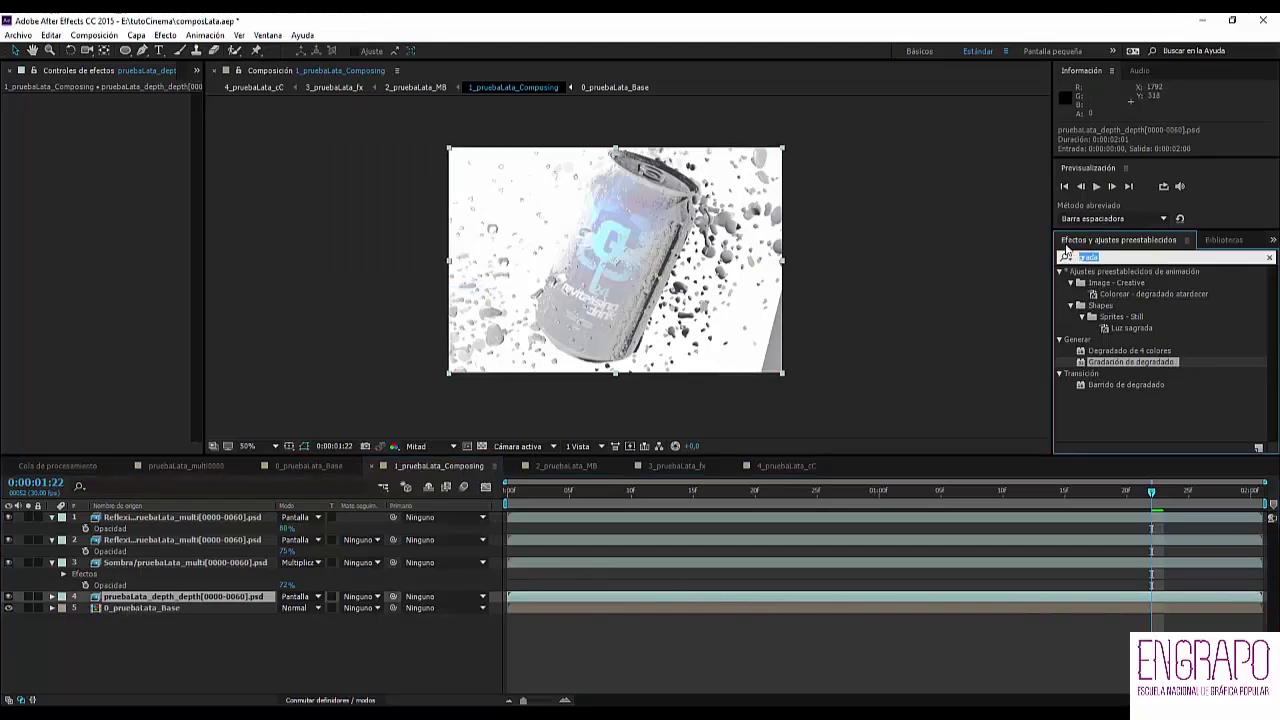
{"action": "type", "text": "curva"}
{"action": "double_click", "coordinate": [1106, 316]}
{"action": "left_click_drag", "start_coordinate": [113, 234], "coordinate": [113, 278]}
{"action": "left_click_drag", "start_coordinate": [199, 265], "coordinate": [319, 265]}
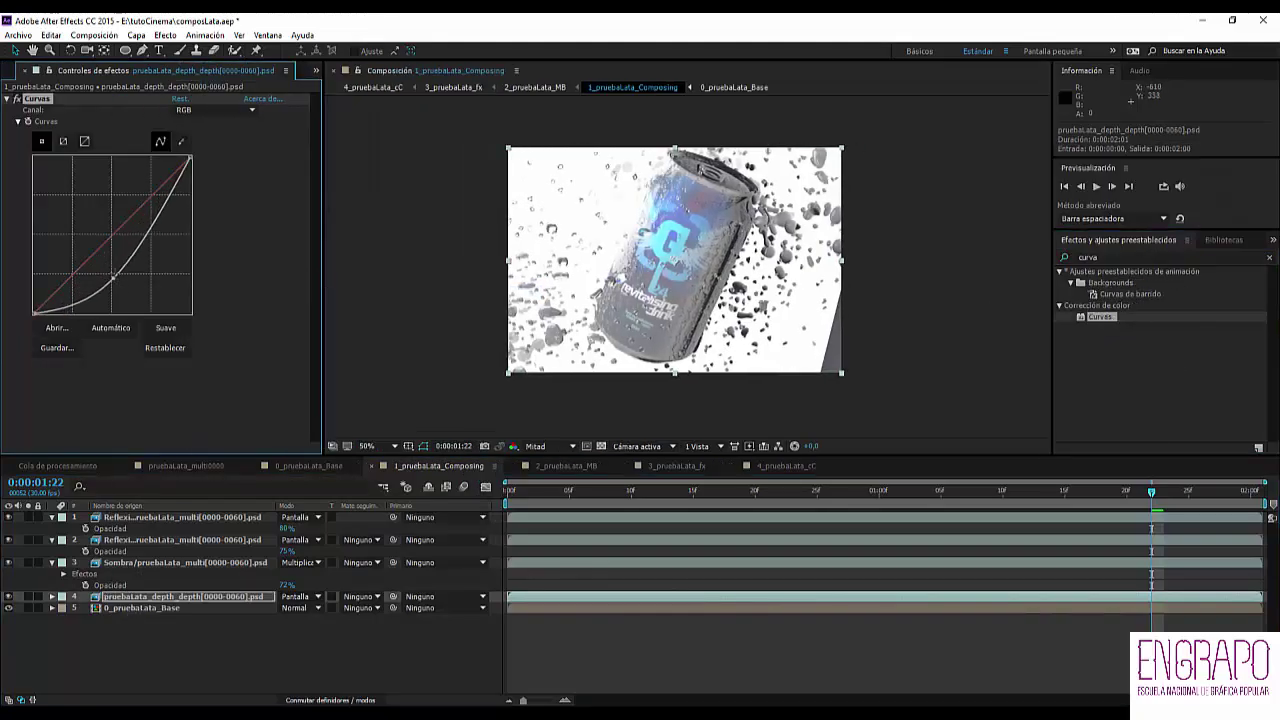
{"action": "left_click_drag", "start_coordinate": [117, 278], "coordinate": [141, 272]}
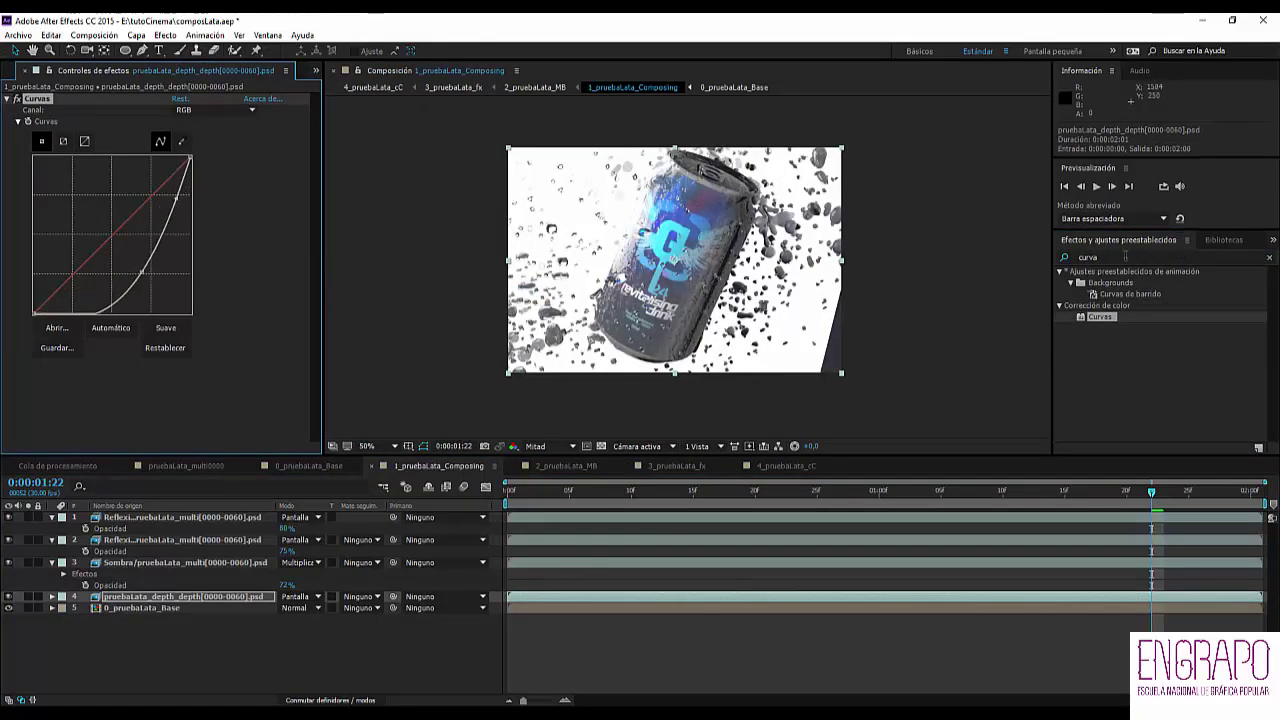
- Add a Teñir effect below Curvas on the depth layer and map white to a dark blue with hue 210°
{"action": "double_click", "coordinate": [1090, 257]}
{"action": "type", "text": "teñir"}
{"action": "left_click_drag", "start_coordinate": [1097, 283], "coordinate": [172, 381]}
{"action": "left_click", "coordinate": [178, 390]}
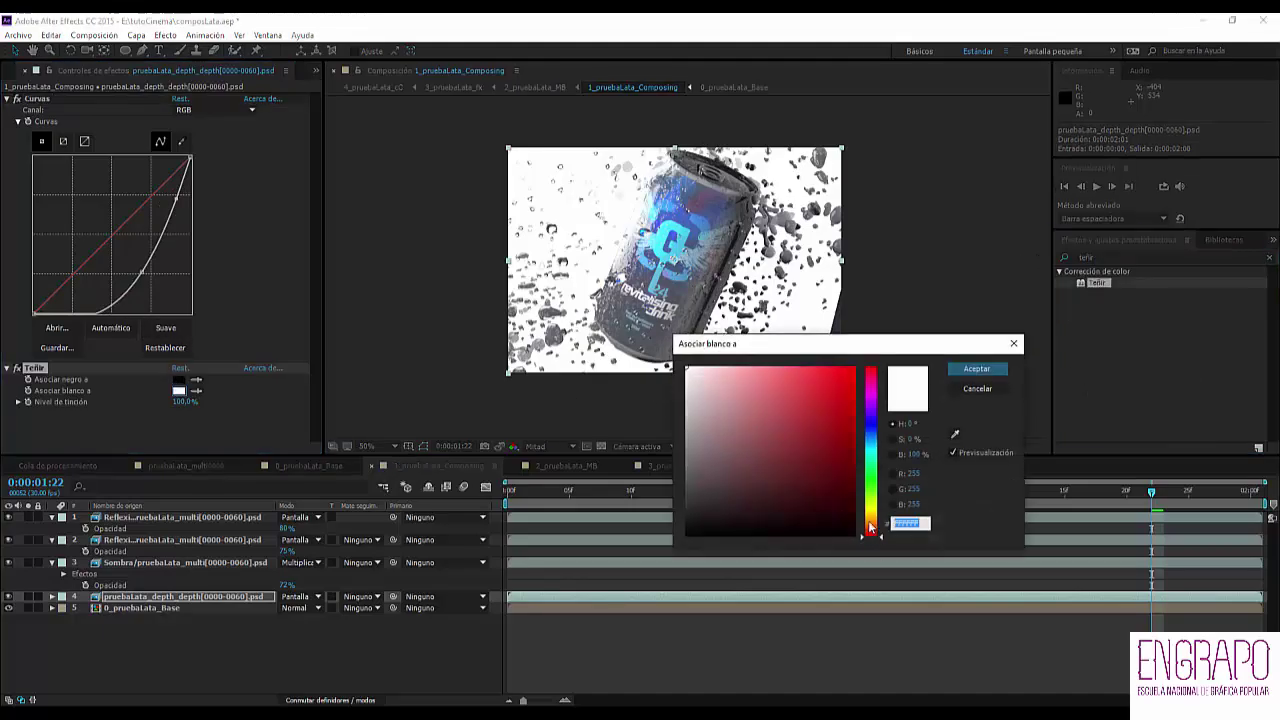
{"action": "left_click", "coordinate": [871, 437]}
{"action": "left_click", "coordinate": [803, 486]}
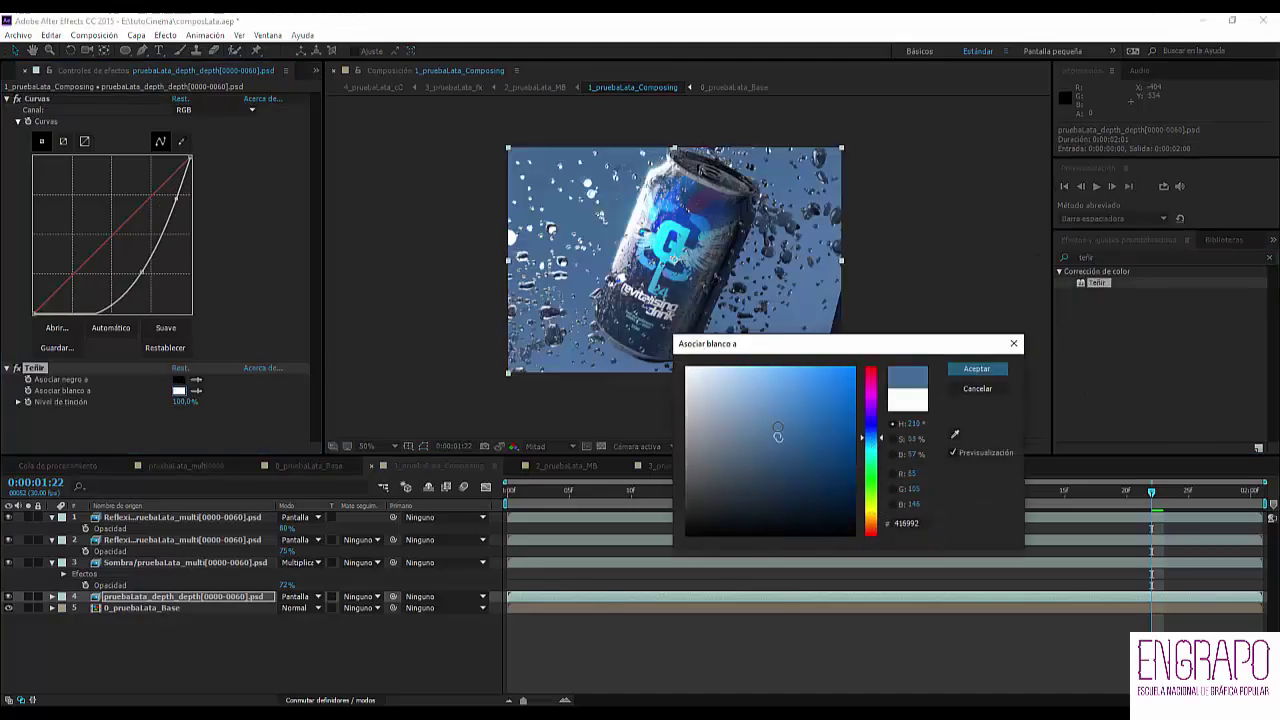
{"action": "left_click", "coordinate": [976, 368]}
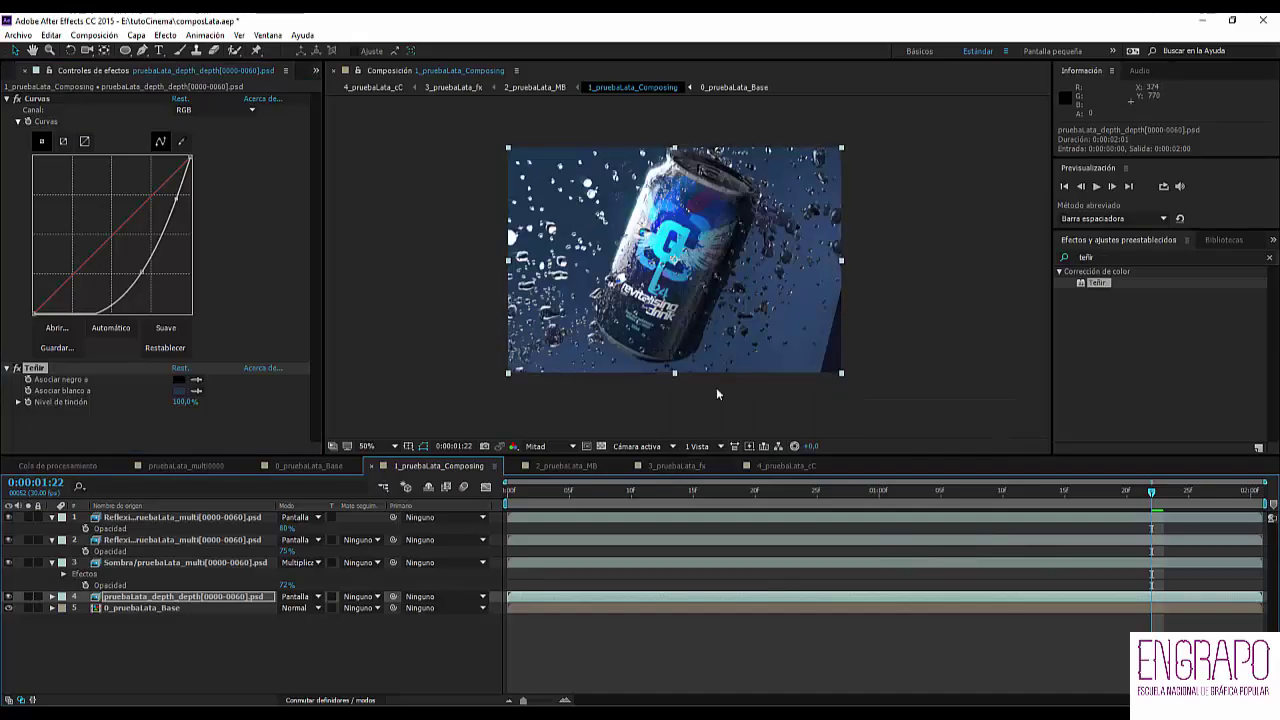
- Precompose the depth layer as pruebaLata_depth_depth, moving all its attributes into the new composition
{"action": "left_click", "coordinate": [150, 598]}
{"action": "key", "text": "ctrl+s"}
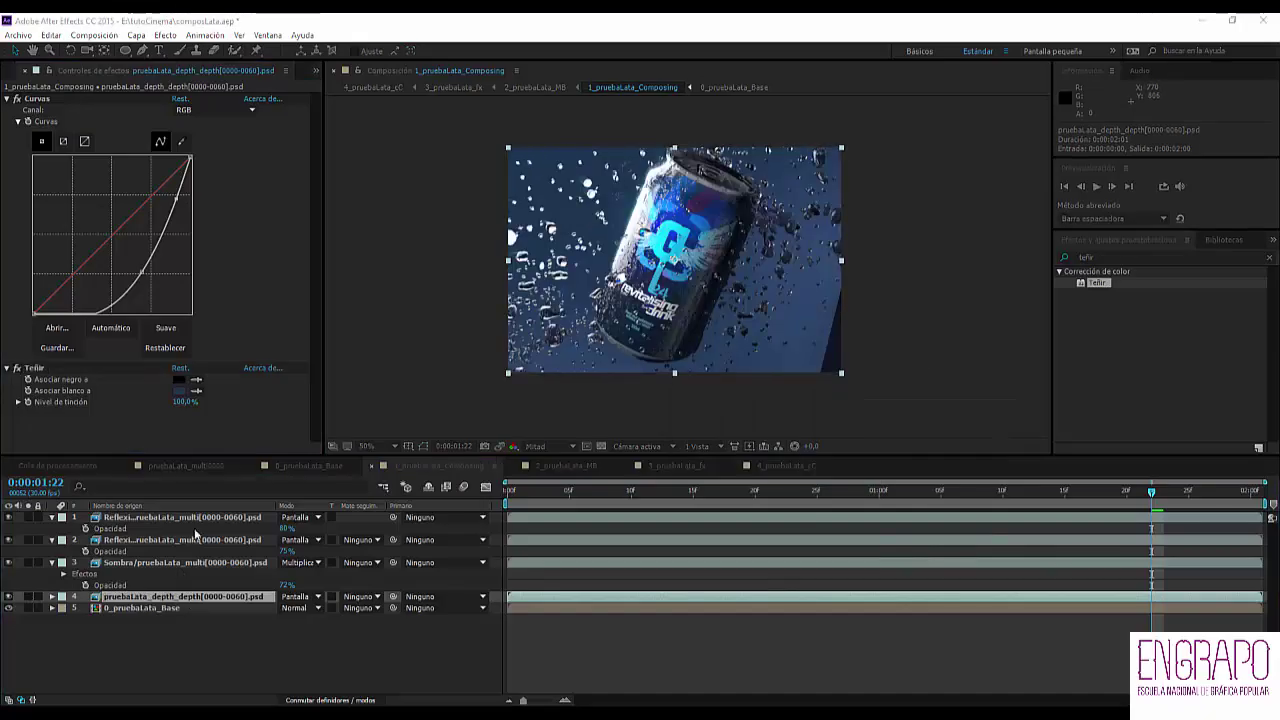
{"action": "left_click", "coordinate": [535, 354]}
{"action": "left_click", "coordinate": [705, 426]}
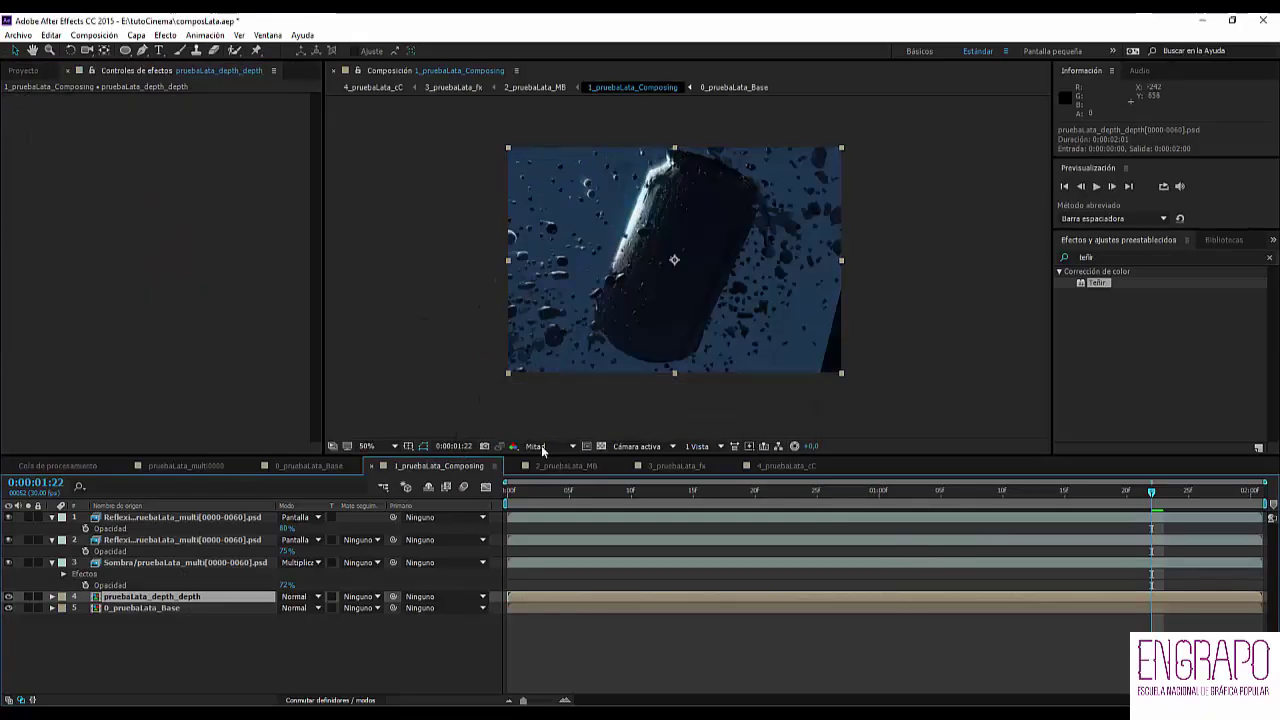
- Move the Curvas and Teñir effects from the footage inside pruebaLata_depth_depth onto its nested layer in 1_pruebaLata_Composing
{"action": "double_click", "coordinate": [167, 597]}
{"action": "left_click", "coordinate": [136, 519]}
{"action": "left_click", "coordinate": [86, 369]}
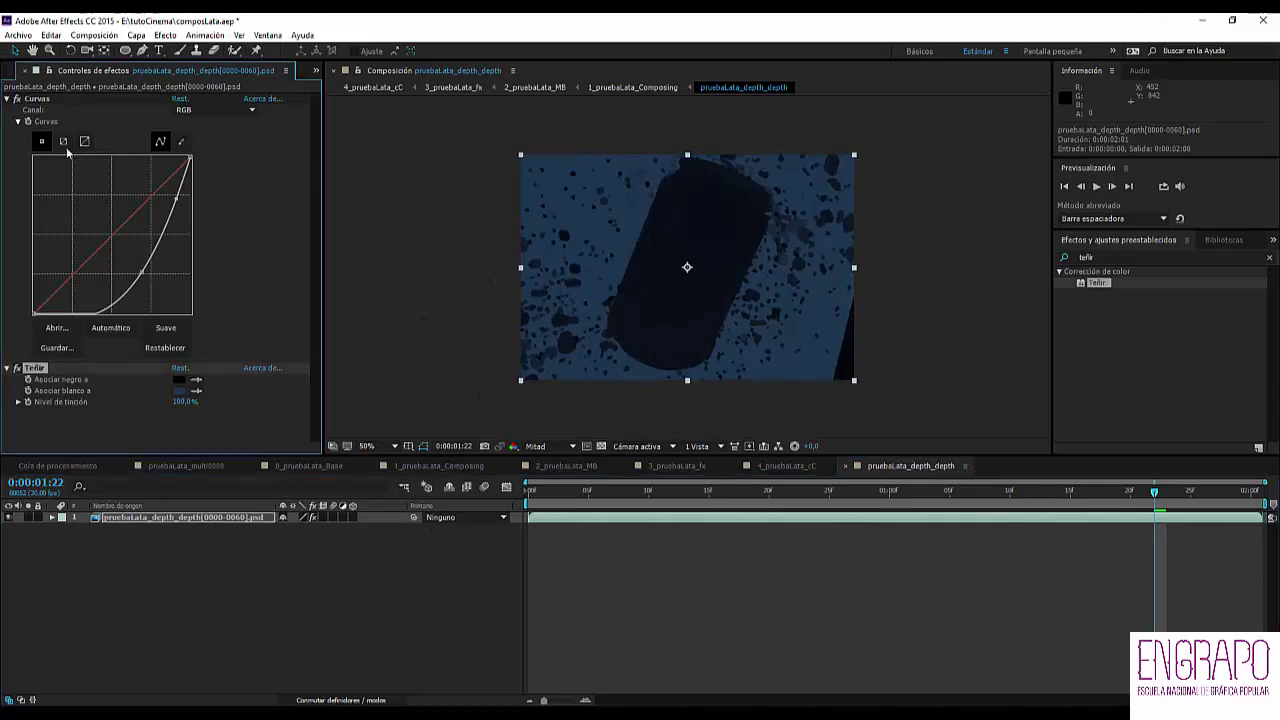
{"action": "left_click", "coordinate": [62, 99], "text": "shift"}
{"action": "key", "text": "Delete"}
{"action": "left_click", "coordinate": [374, 543]}
{"action": "left_click", "coordinate": [507, 487]}
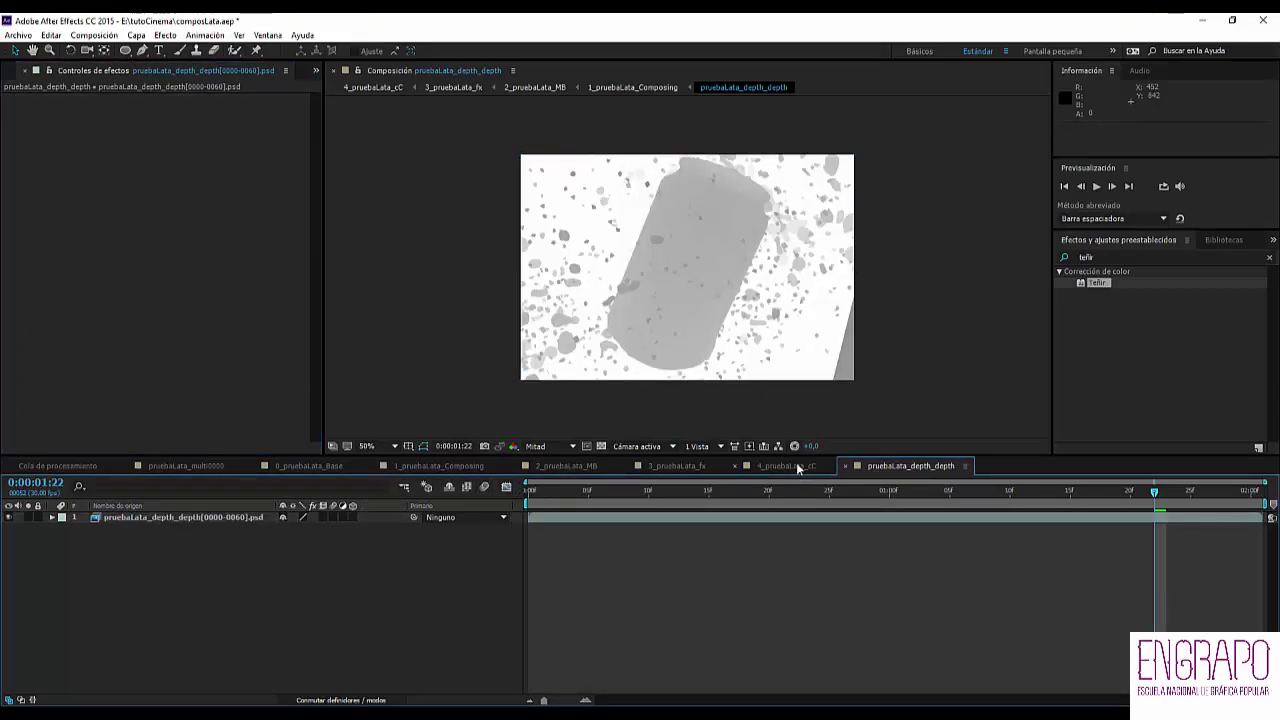
{"action": "left_click", "coordinate": [329, 466]}
{"action": "left_click", "coordinate": [438, 466]}
{"action": "left_click", "coordinate": [194, 618]}
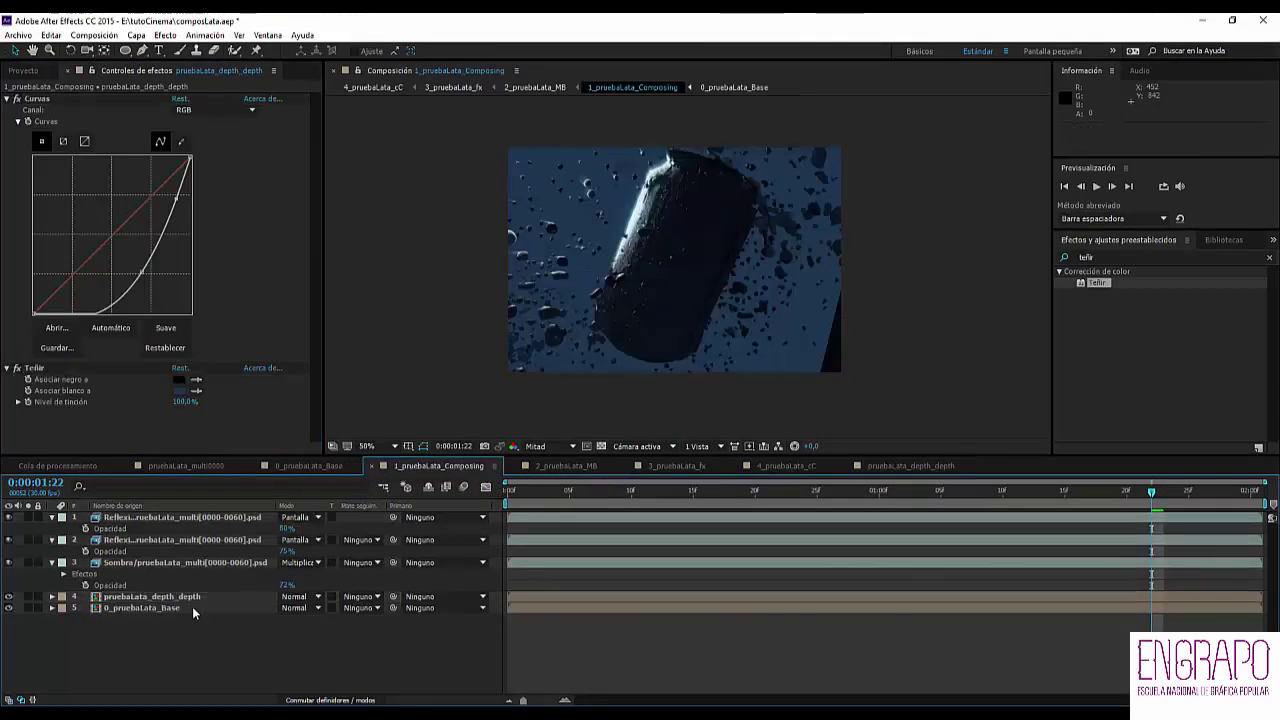
- Set the nested depth layer's blend mode to Pantalla in 1_pruebaLata_Composing and compare the shot without it
{"action": "left_click", "coordinate": [180, 597]}
{"action": "left_click", "coordinate": [298, 597]}
{"action": "left_click", "coordinate": [364, 292]}
{"action": "left_click", "coordinate": [366, 292]}
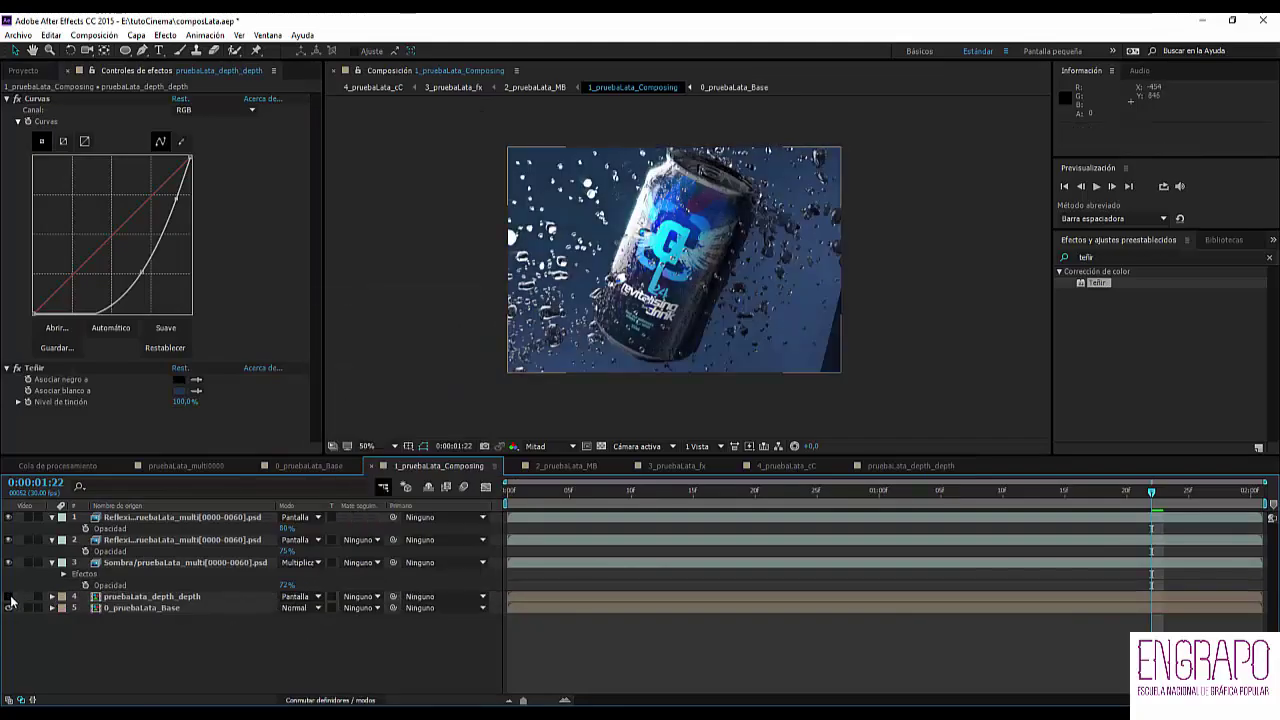
- Copy the tapa layer from 0_pruebaLata_Base into pruebaLata_depth_depth, above the depth footage
{"action": "left_click", "coordinate": [900, 465]}
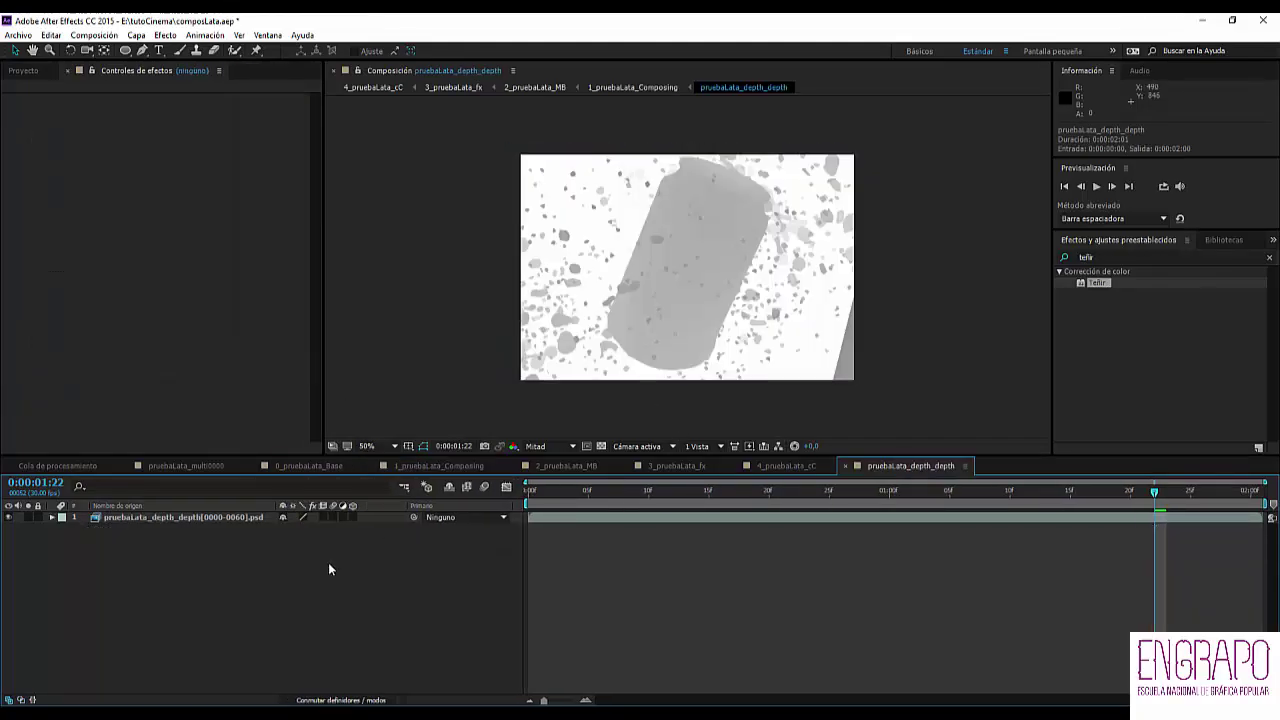
{"action": "left_click", "coordinate": [238, 520]}
{"action": "left_click", "coordinate": [1150, 257]}
{"action": "scroll", "coordinate": [879, 353], "scroll_direction": "up", "scroll_amount": 1}
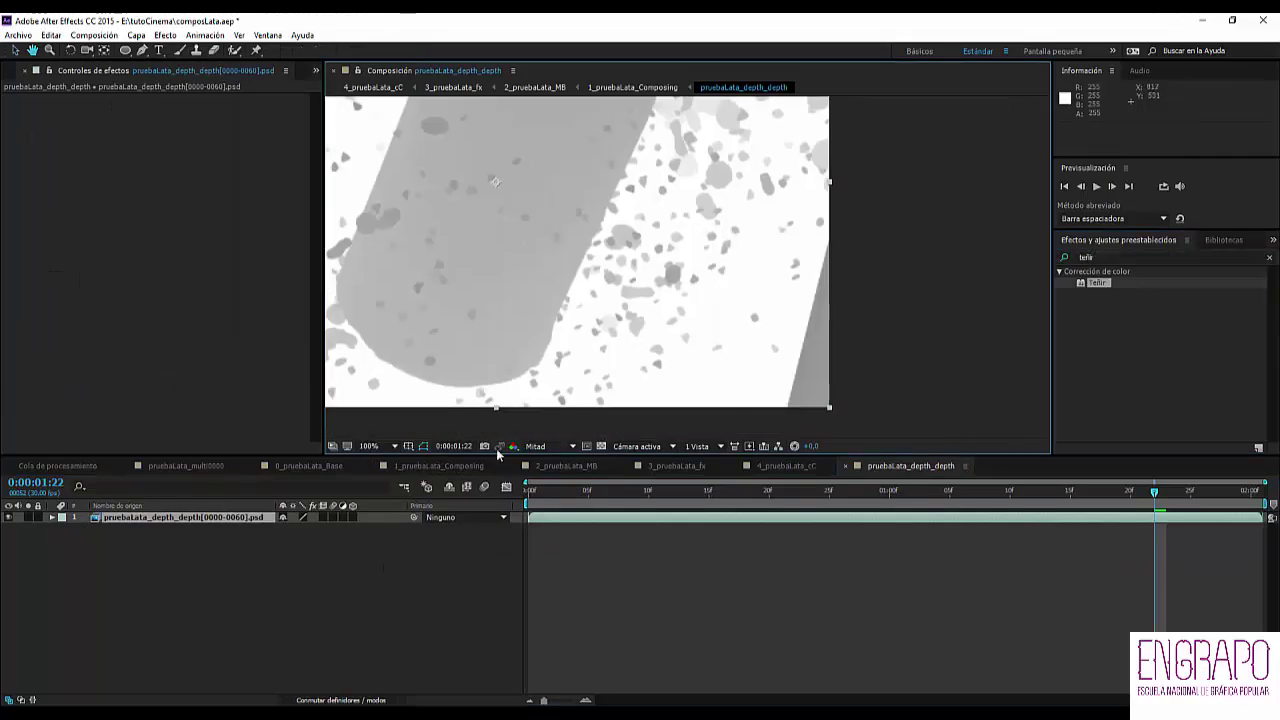
{"action": "left_click", "coordinate": [142, 50]}
{"action": "left_click", "coordinate": [308, 465]}
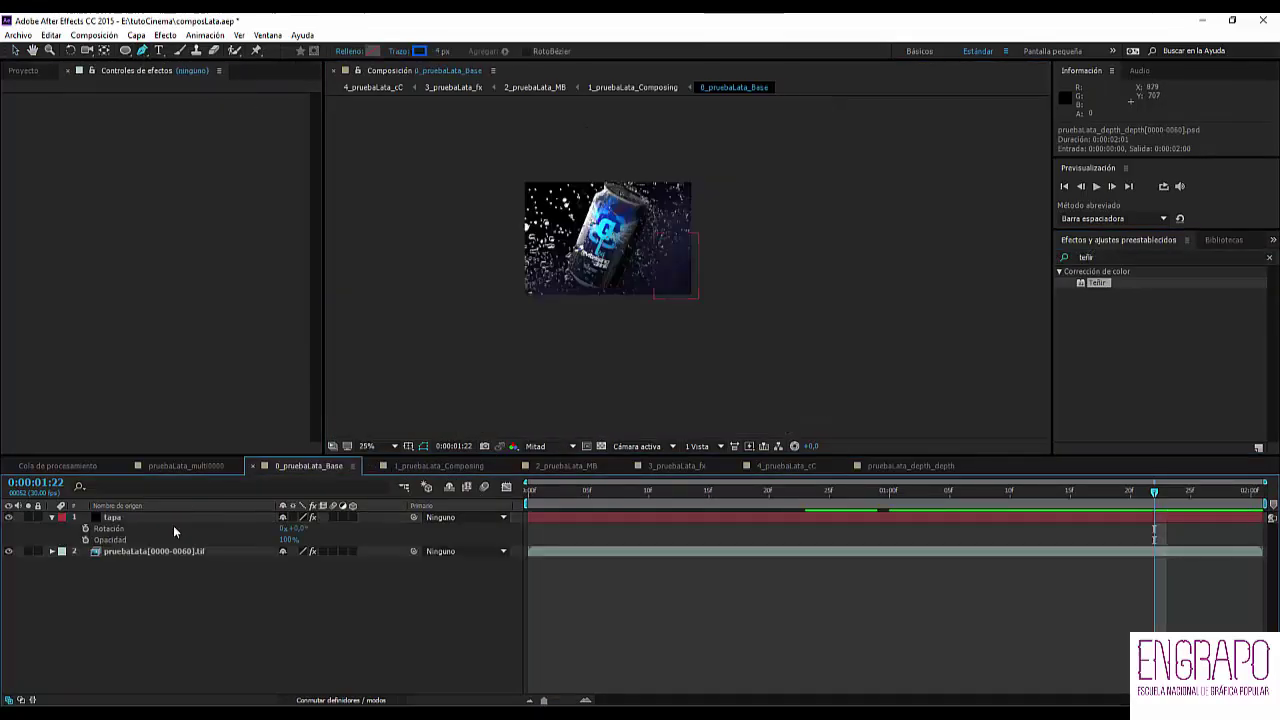
{"action": "left_click", "coordinate": [173, 517]}
{"action": "key", "text": "ctrl+c"}
{"action": "left_click", "coordinate": [872, 466]}
{"action": "key", "text": "ctrl+v"}
{"action": "key", "text": "v"}
- Disable Gradación de degradado on the copied tapa layer and add a Relleno effect coloured white
{"action": "left_click", "coordinate": [17, 98]}
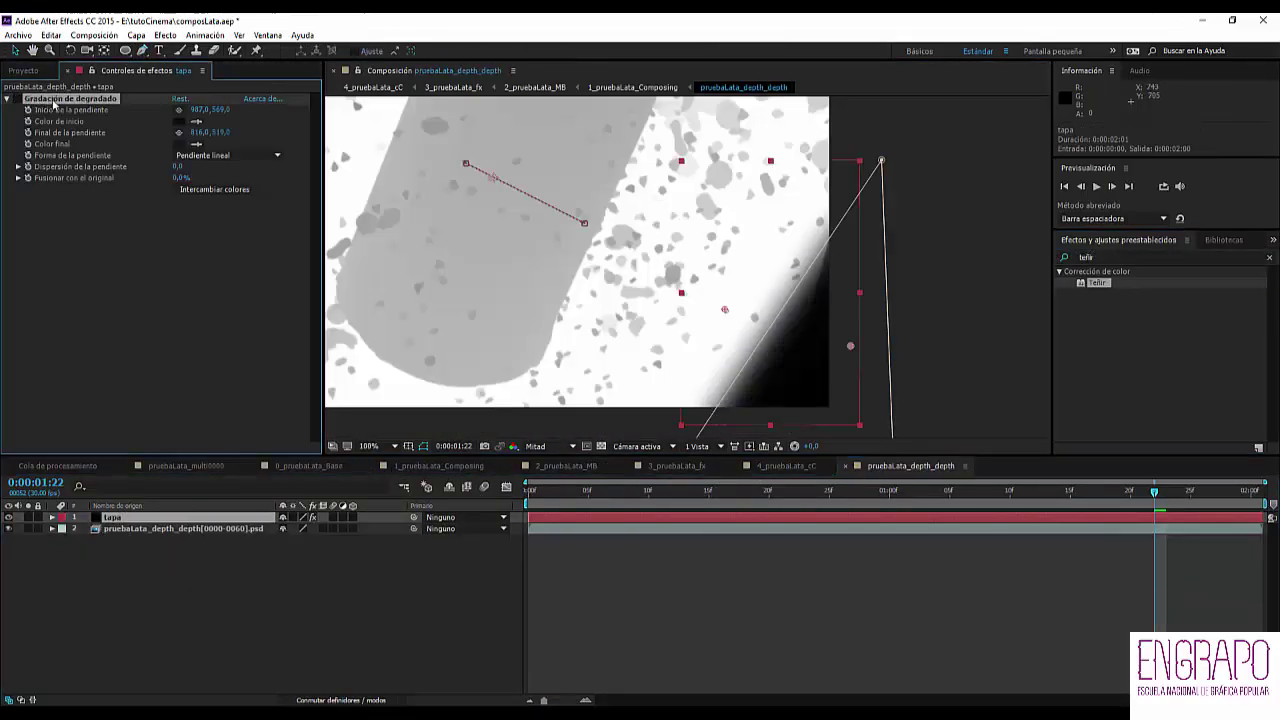
{"action": "left_click_drag", "start_coordinate": [1110, 257], "coordinate": [1020, 259]}
{"action": "type", "text": "relle"}
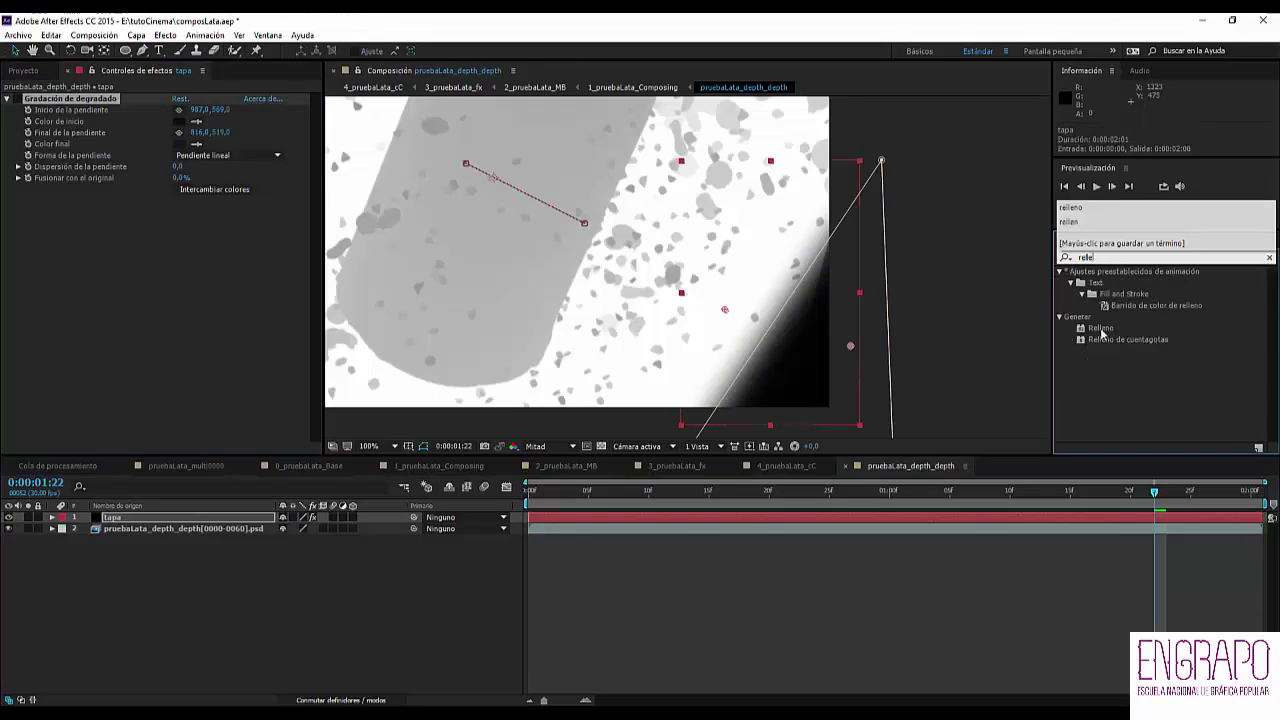
{"action": "double_click", "coordinate": [1100, 328]}
{"action": "left_click", "coordinate": [179, 234]}
{"action": "left_click", "coordinate": [740, 280]}
{"action": "left_click", "coordinate": [980, 369]}
{"action": "key", "text": "comma"}
{"action": "left_click", "coordinate": [1034, 583]}
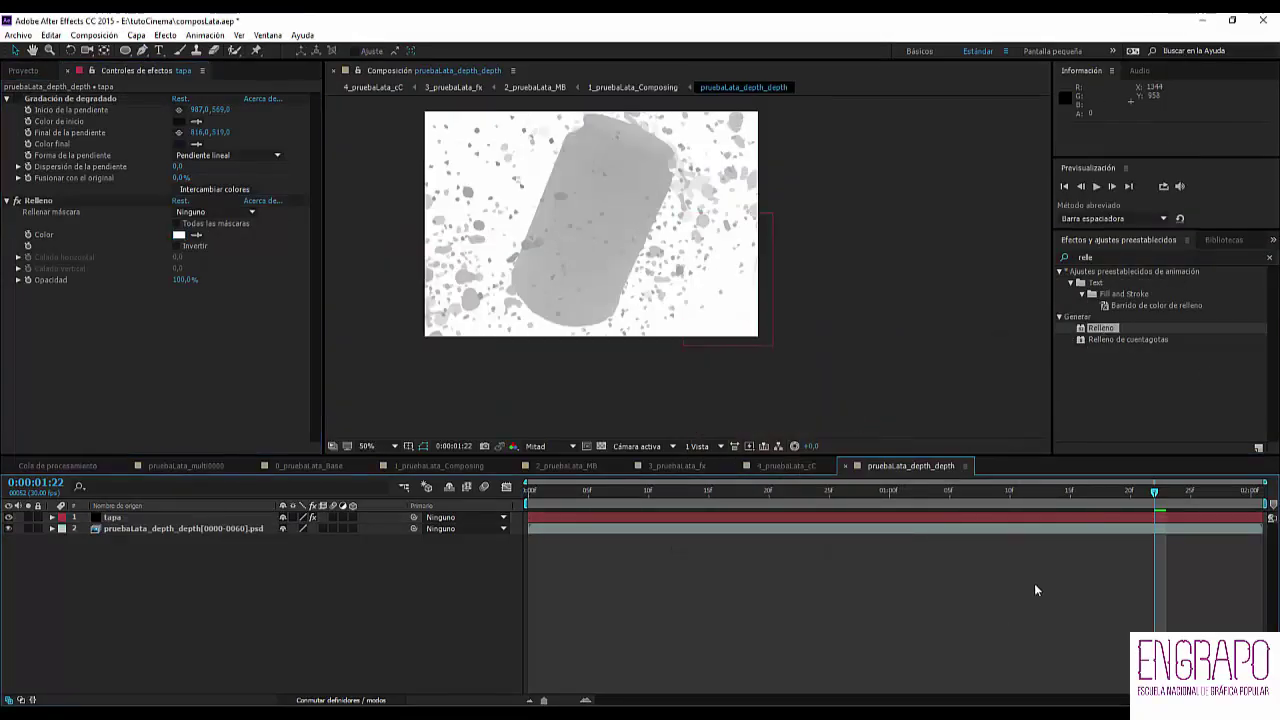
- Set the mask feather of the tapa layer to 5 pixels
{"action": "left_click_drag", "start_coordinate": [1034, 491], "coordinate": [297, 519]}
{"action": "left_click", "coordinate": [131, 518]}
{"action": "key", "text": "m"}
{"action": "key", "text": "m"}
{"action": "left_click", "coordinate": [312, 551]}
{"action": "type", "text": "5"}
{"action": "key", "text": "Return"}
{"action": "left_click", "coordinate": [919, 628]}
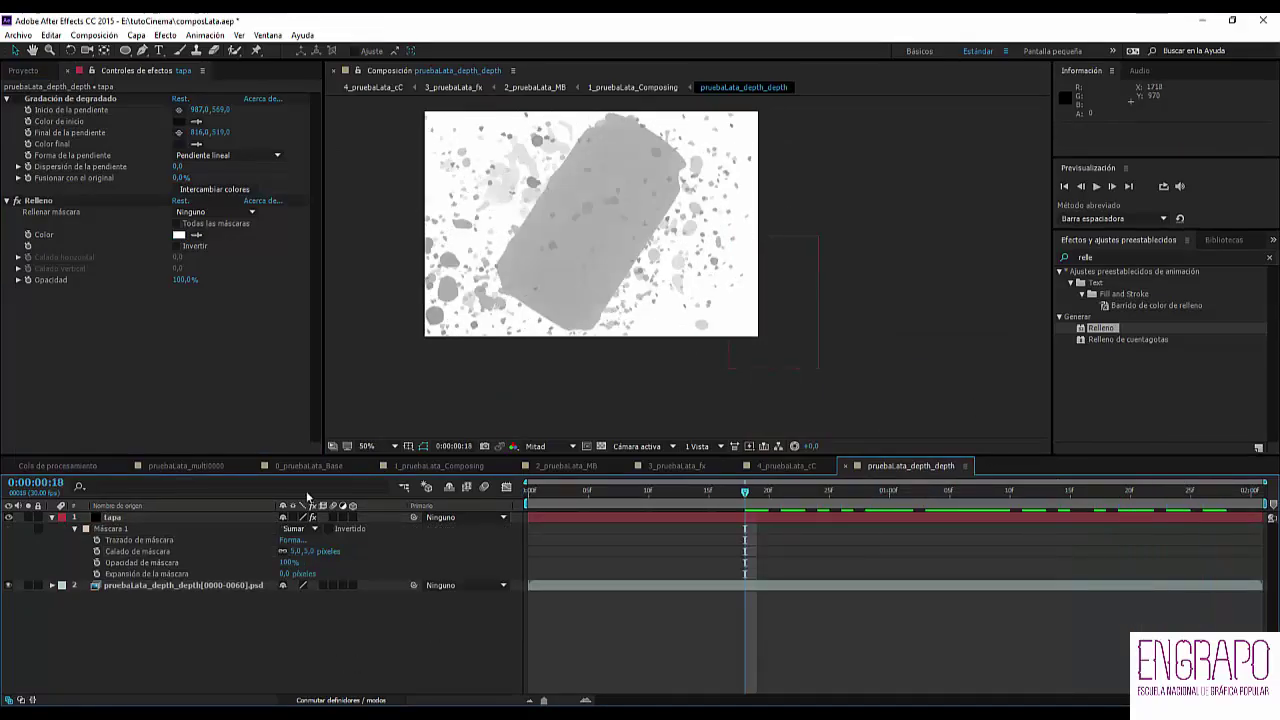
- Apply the Invertir effect to the nested depth layer in 1_pruebaLata_Composing, after Curvas and Teñir
{"action": "left_click", "coordinate": [381, 468]}
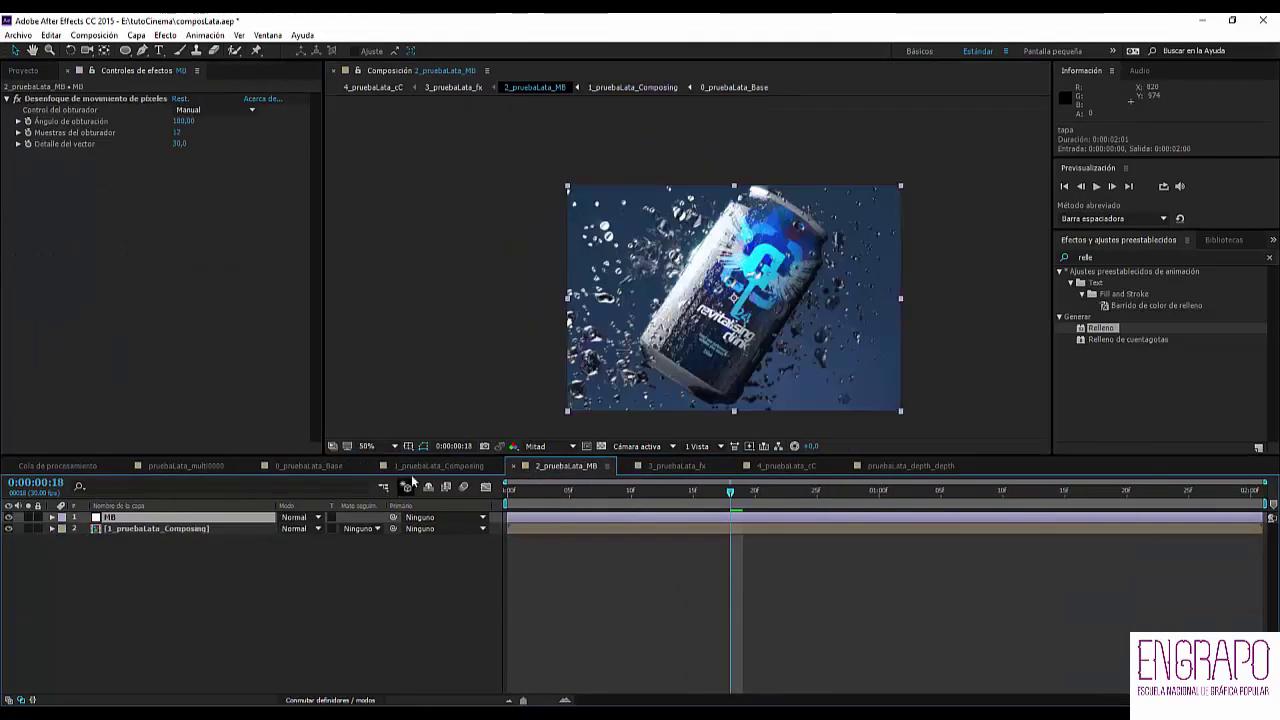
{"action": "left_click", "coordinate": [123, 597]}
{"action": "left_click", "coordinate": [123, 597]}
{"action": "left_click", "coordinate": [7, 98]}
{"action": "left_click", "coordinate": [7, 110]}
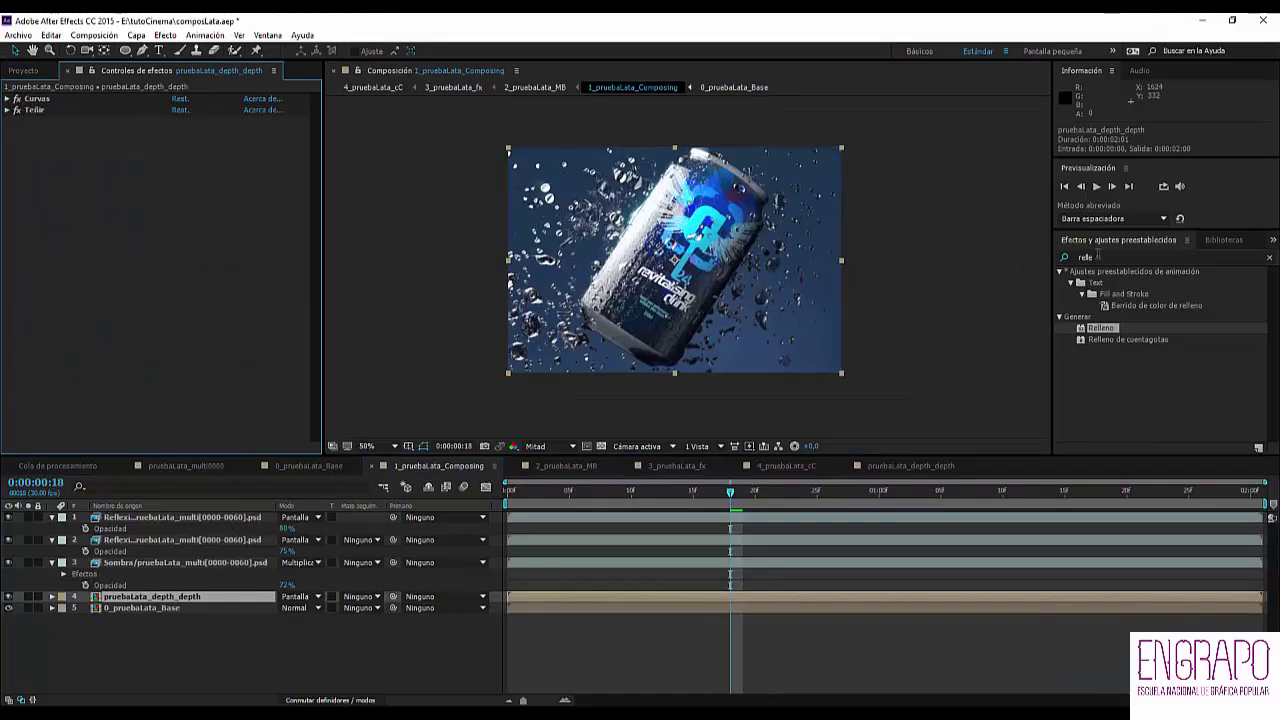
{"action": "left_click", "coordinate": [1100, 257]}
{"action": "type", "text": "inver"}
{"action": "left_click_drag", "start_coordinate": [1100, 339], "coordinate": [140, 323]}
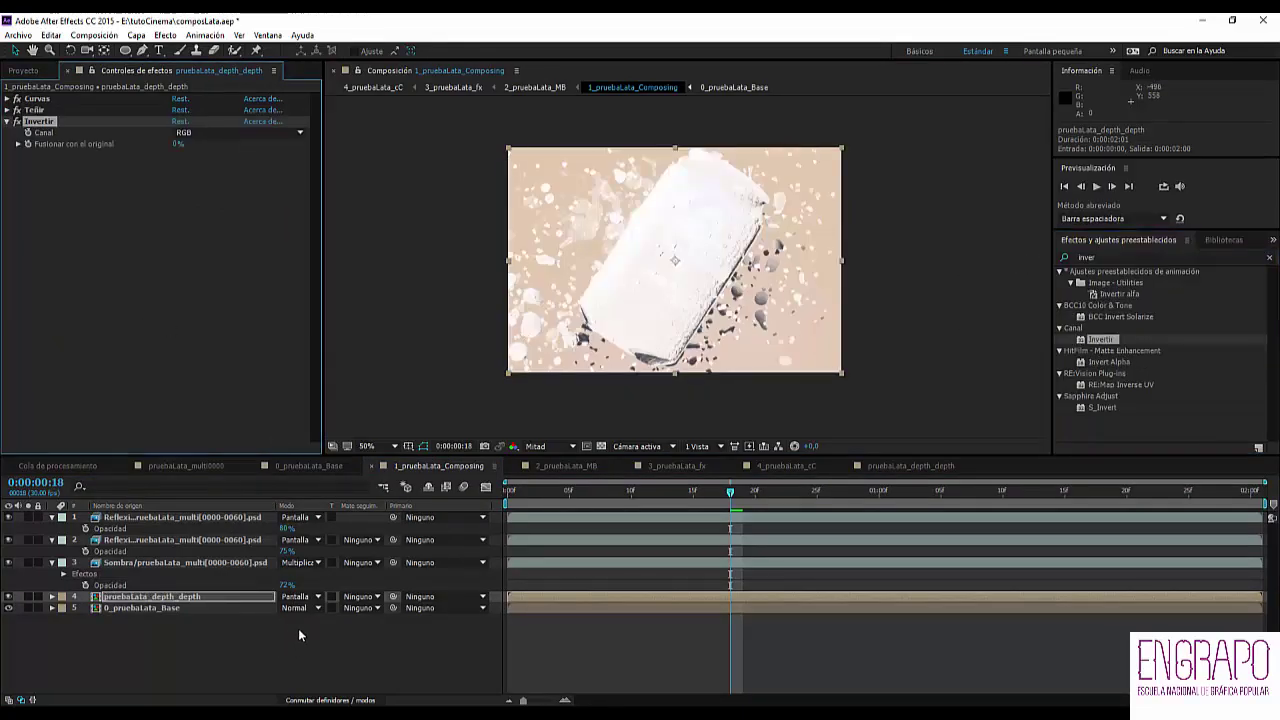
- Set the nested depth layer's blend mode to Multiplicar and compare the shot with and without the layer
{"action": "left_click", "coordinate": [296, 596]}
{"action": "left_click", "coordinate": [355, 179]}
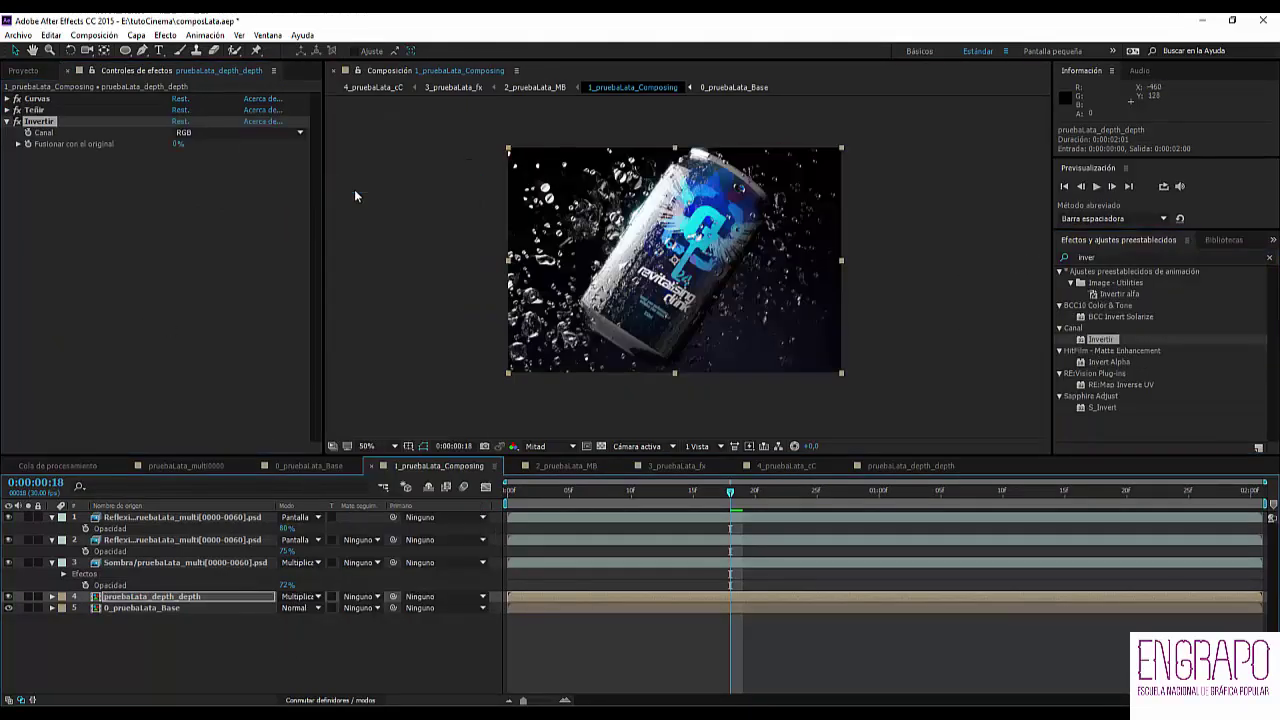
{"action": "scroll", "coordinate": [626, 268], "scroll_direction": "up", "scroll_amount": 1}
{"action": "scroll", "coordinate": [626, 268], "scroll_direction": "down", "scroll_amount": 1}
{"action": "left_click", "coordinate": [8, 597]}
{"action": "scroll", "coordinate": [672, 294], "scroll_direction": "up", "scroll_amount": 1}
{"action": "left_click_drag", "start_coordinate": [729, 403], "coordinate": [681, 295]}
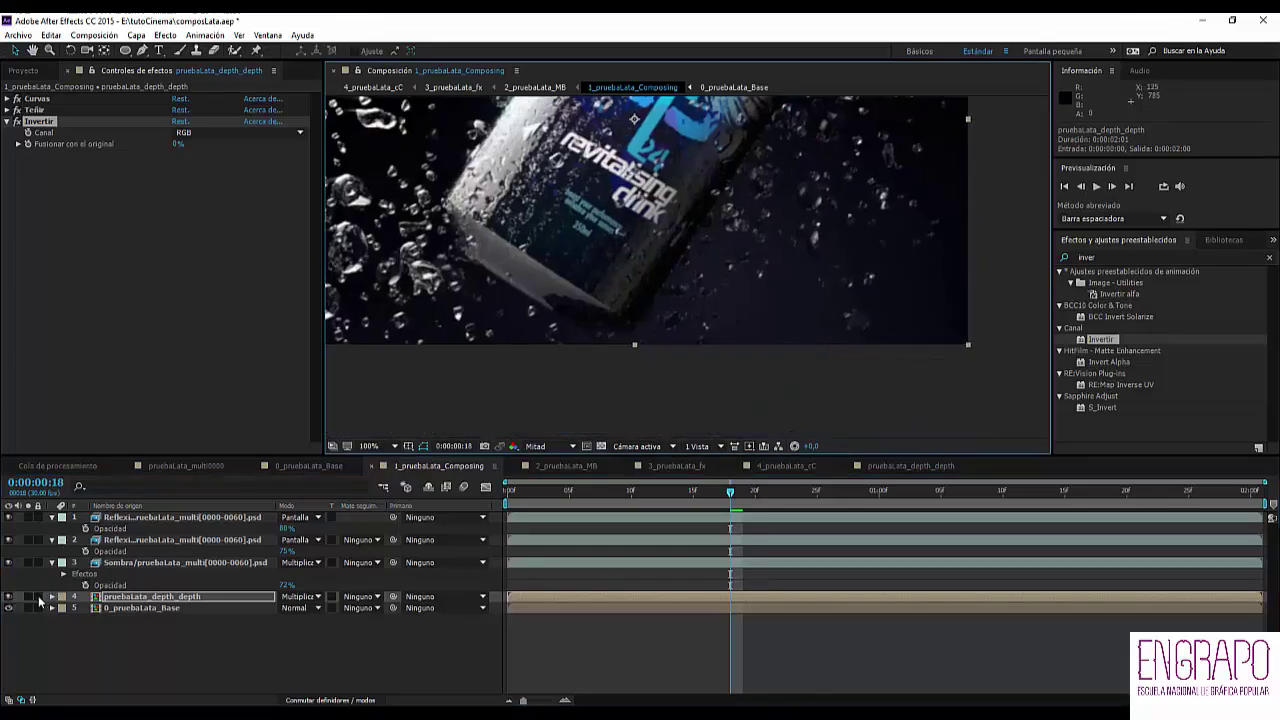
{"action": "left_click", "coordinate": [29, 597]}
{"action": "left_click", "coordinate": [29, 597]}
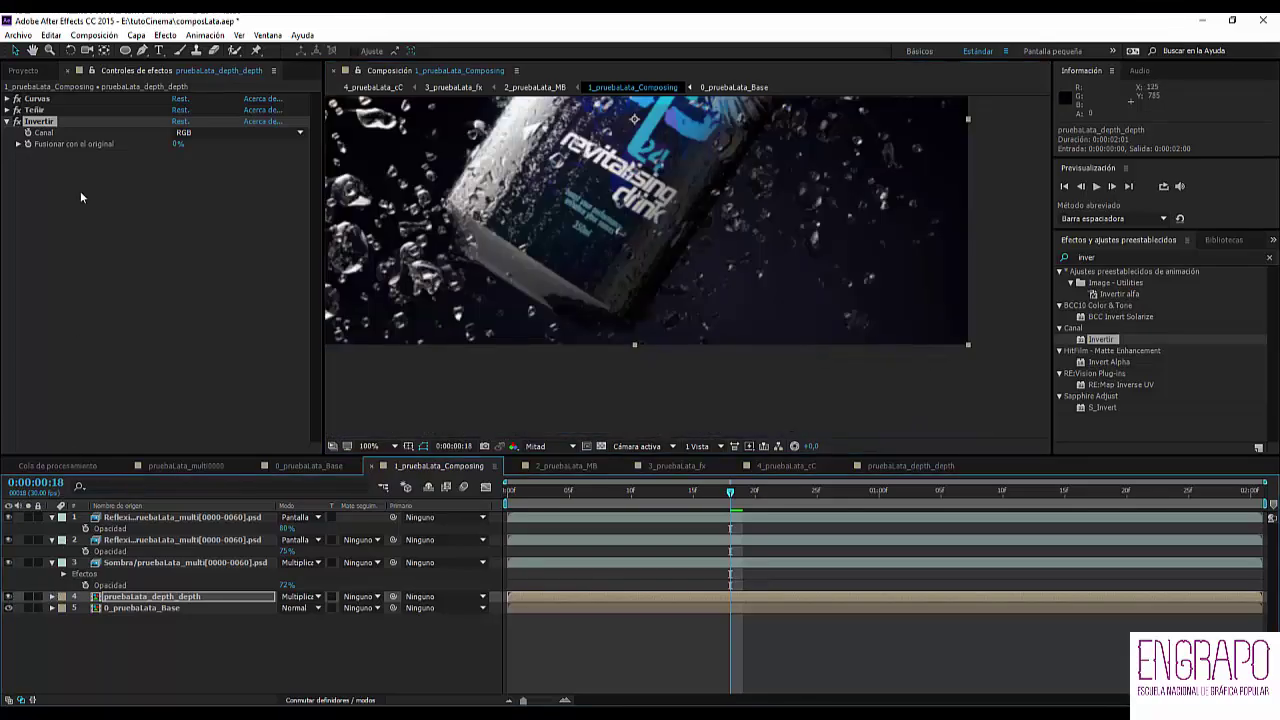
- Reorder the depth layer's effects so Teñir comes after Invertir, and compare the shot with Teñir off and on
{"action": "left_click", "coordinate": [16, 111]}
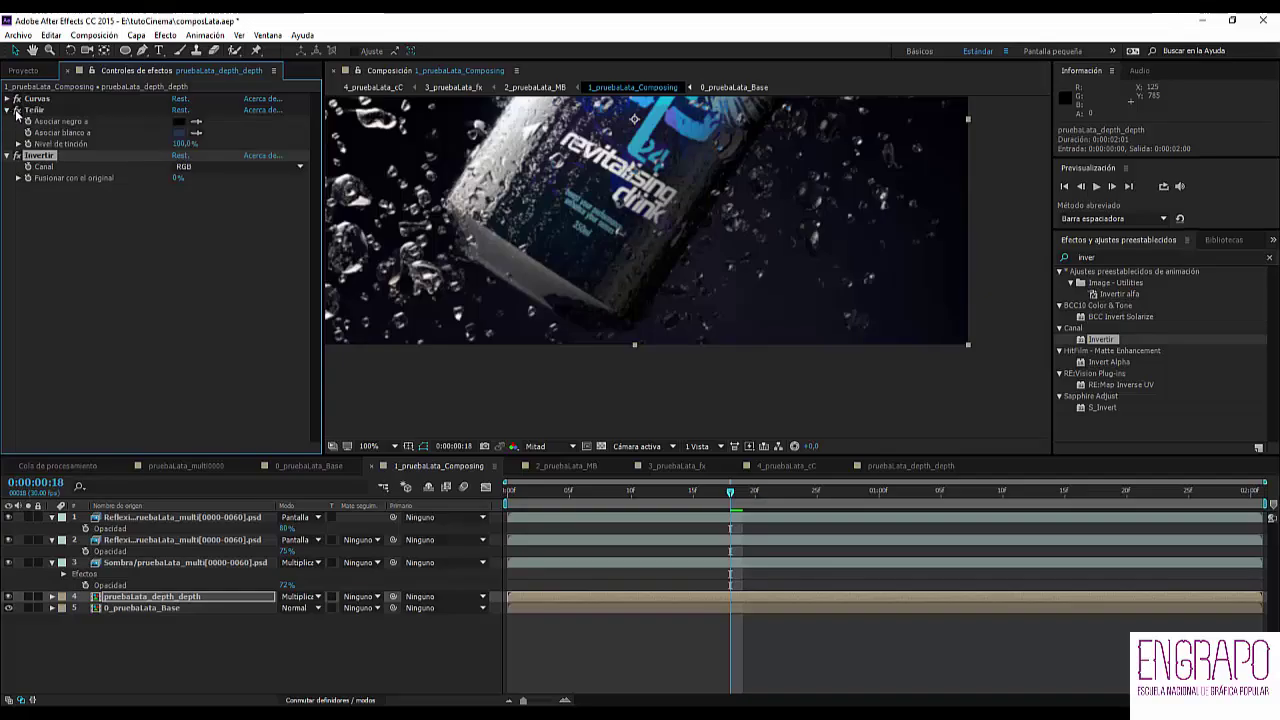
{"action": "left_click_drag", "start_coordinate": [14, 111], "coordinate": [58, 171]}
{"action": "scroll", "coordinate": [545, 198], "scroll_direction": "down", "scroll_amount": 2}
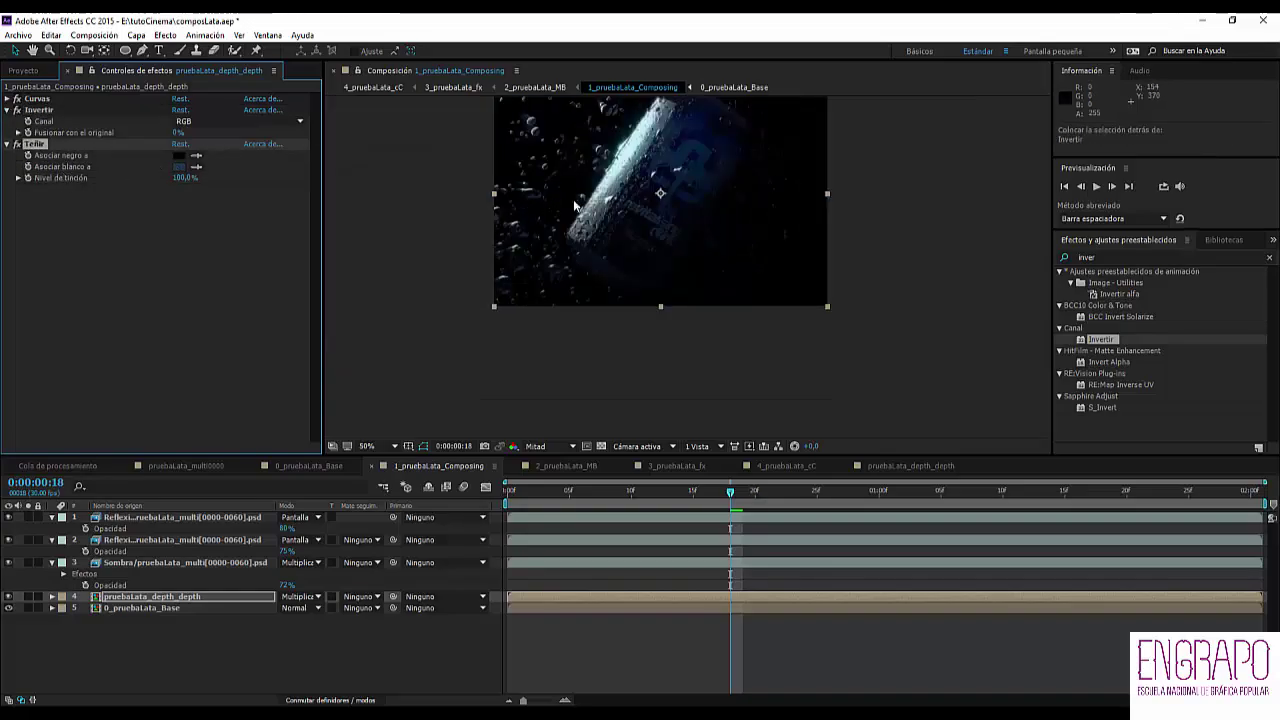
{"action": "left_click_drag", "start_coordinate": [575, 205], "coordinate": [550, 280]}
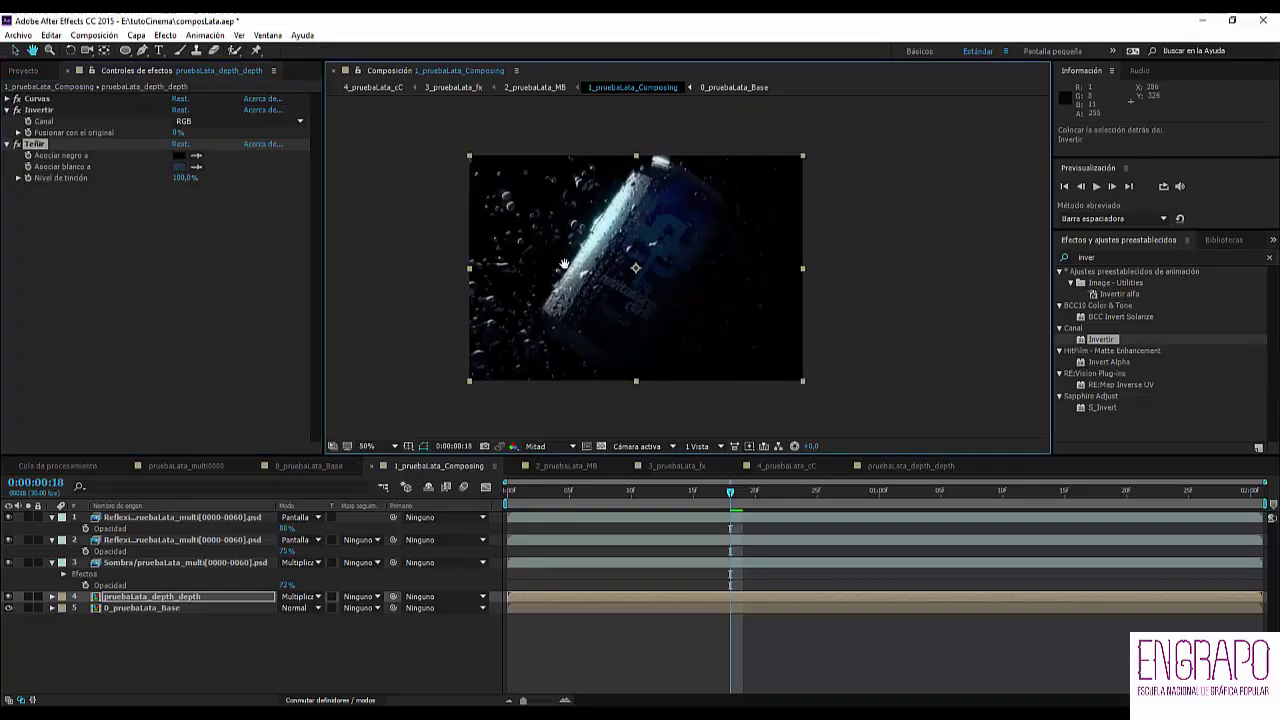
{"action": "left_click", "coordinate": [17, 145]}
{"action": "left_click", "coordinate": [17, 145]}
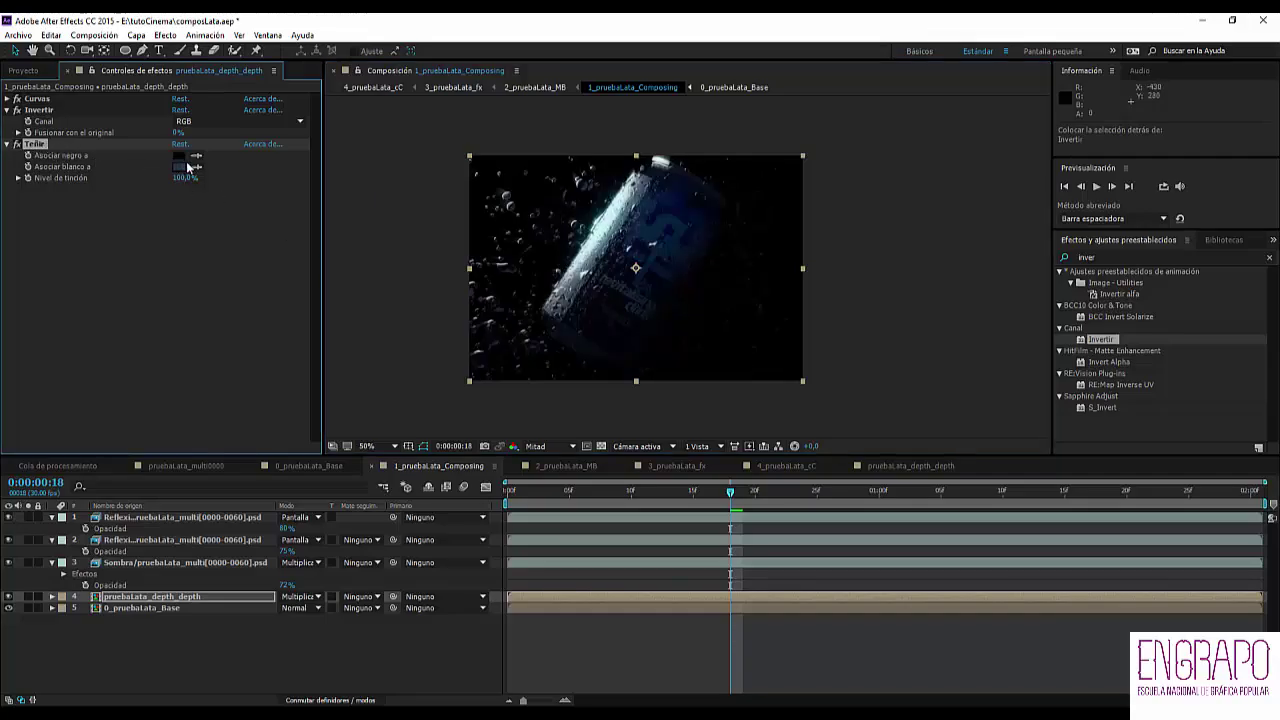
- Set the depth layer's Teñir effect to map white to pure white, FFFFFF
{"action": "left_click", "coordinate": [175, 167]}
{"action": "left_click", "coordinate": [687, 368]}
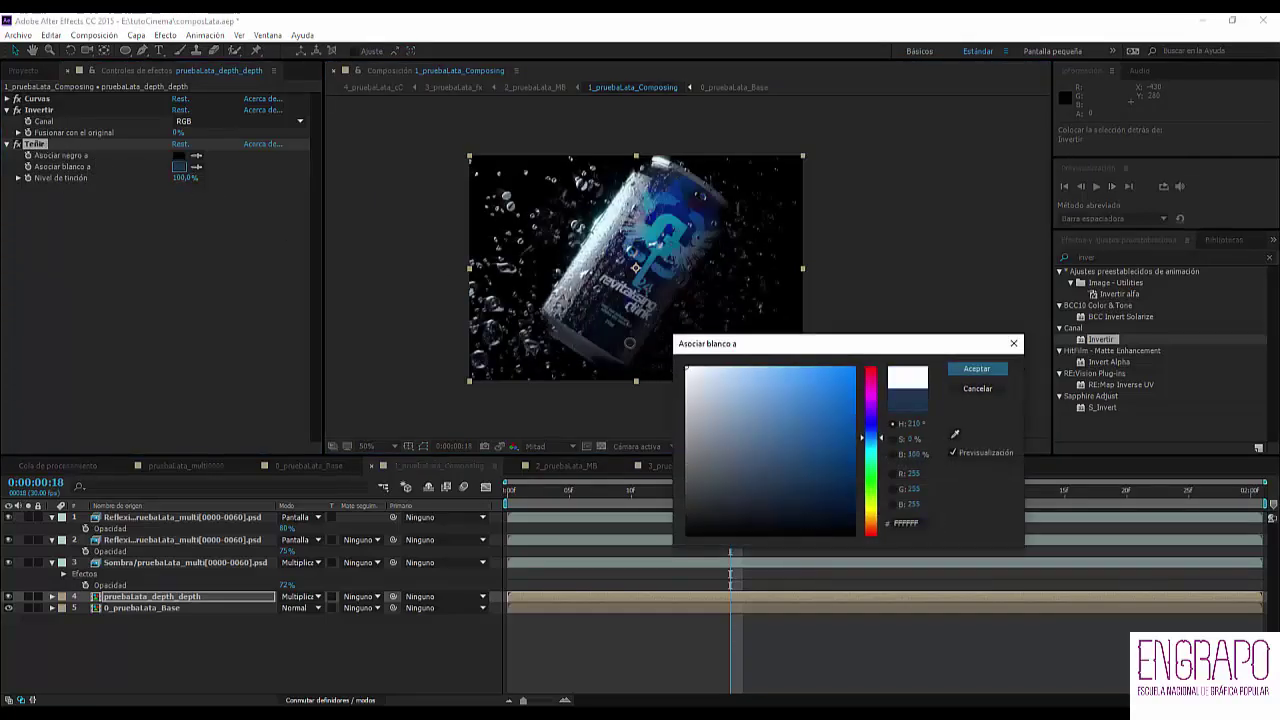
{"action": "left_click", "coordinate": [976, 370]}
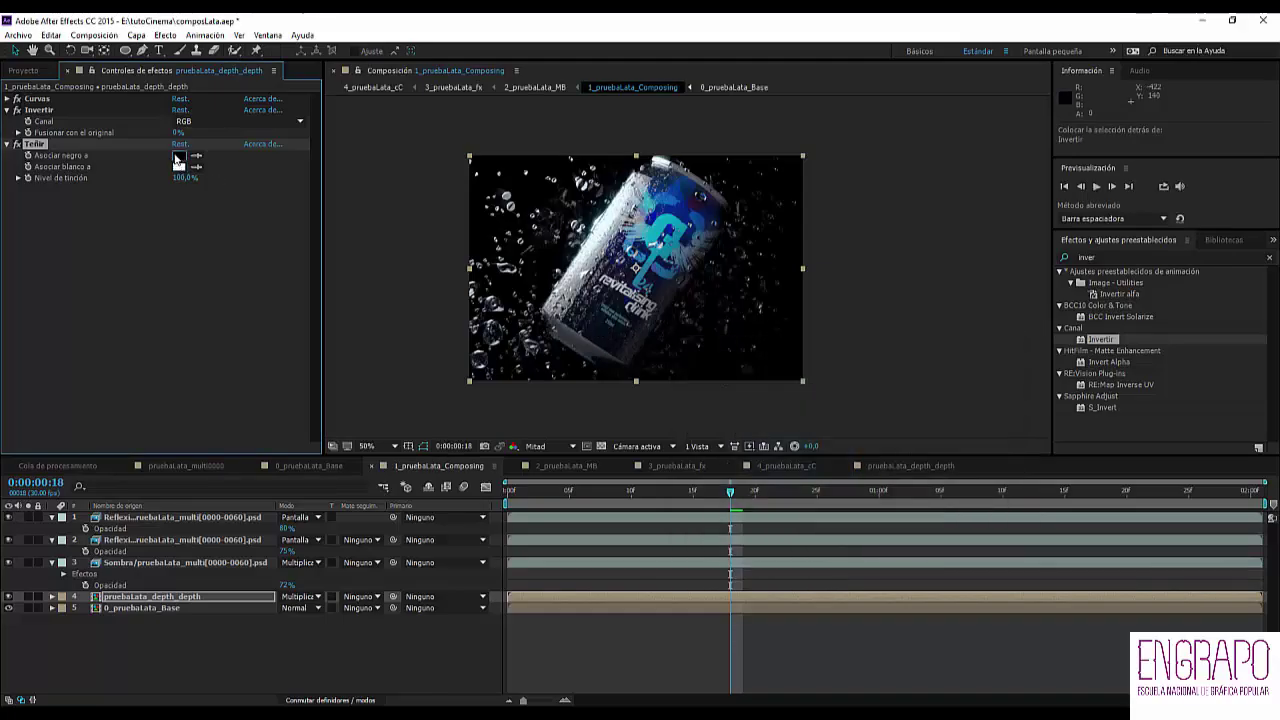
- Set the depth layer's Teñir effect to map black to the dark blue 0F2D3C
{"action": "left_click", "coordinate": [178, 156]}
{"action": "left_click_drag", "start_coordinate": [868, 487], "coordinate": [873, 447]}
{"action": "mouse_move", "coordinate": [768, 513]}
{"action": "left_mouse_down"}
{"action": "mouse_move", "coordinate": [817, 518]}
{"action": "mouse_move", "coordinate": [812, 496]}
{"action": "left_mouse_up"}
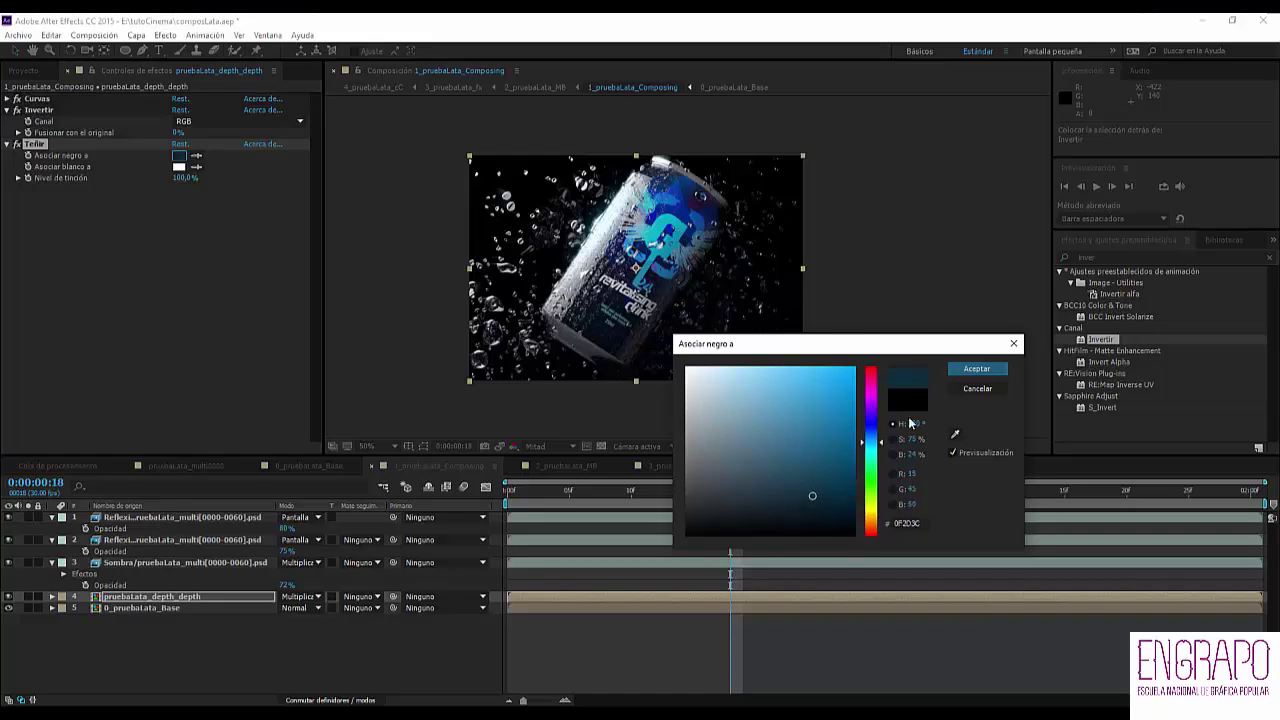
{"action": "left_click", "coordinate": [974, 370]}
{"action": "scroll", "coordinate": [601, 286], "scroll_direction": "up", "scroll_amount": 1}
{"action": "scroll", "coordinate": [601, 286], "scroll_direction": "down", "scroll_amount": 1}
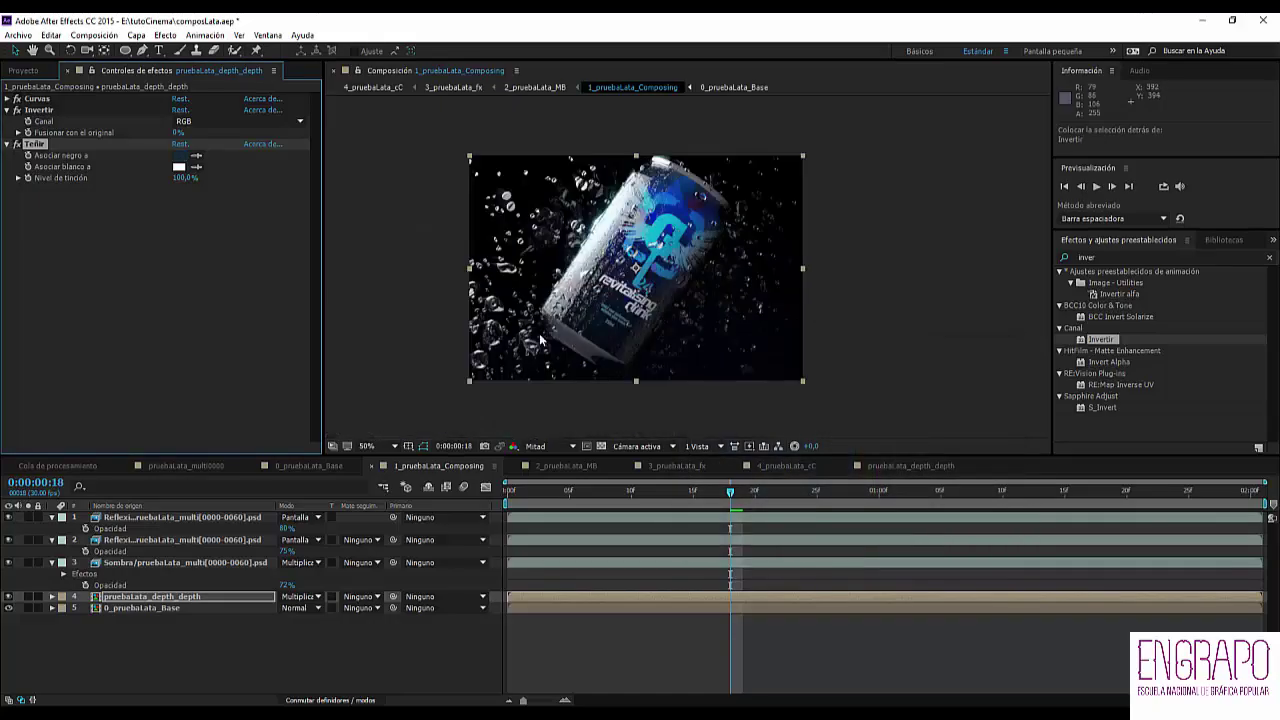
- Reveal the nested depth layer's opacity and lower it to 40%
{"action": "key", "text": "t"}
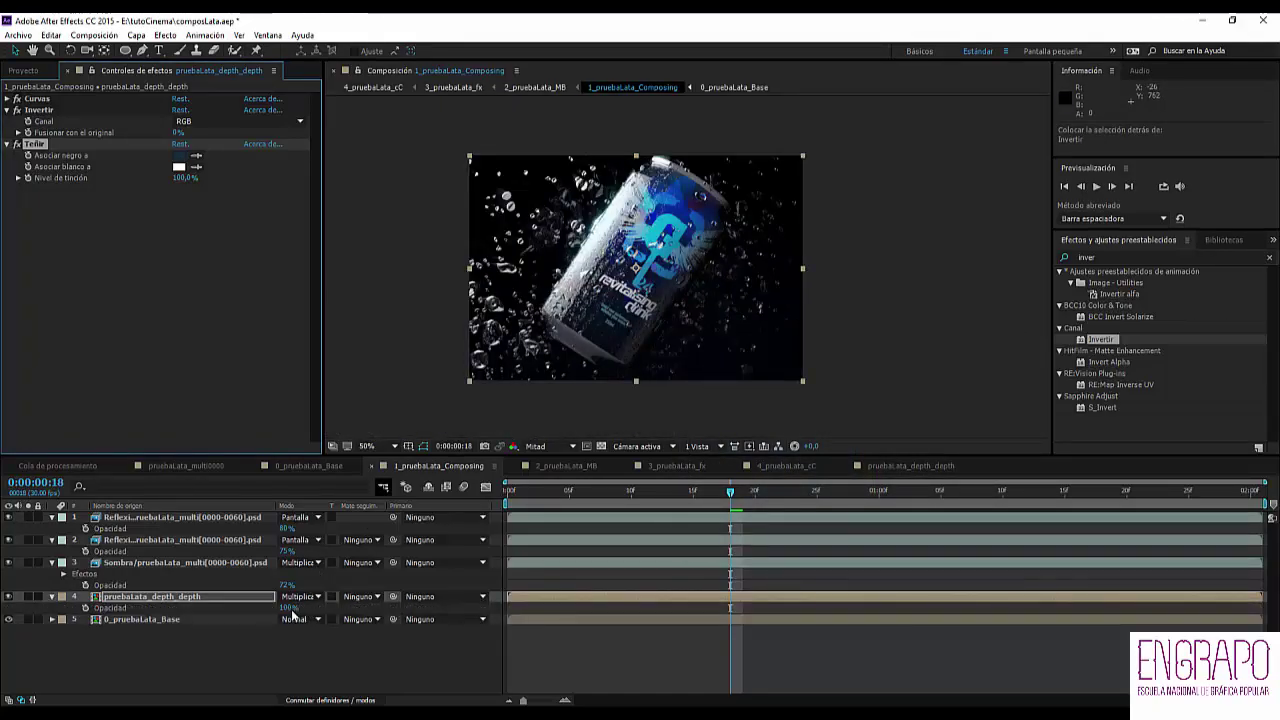
{"action": "left_click_drag", "start_coordinate": [292, 612], "coordinate": [225, 607]}
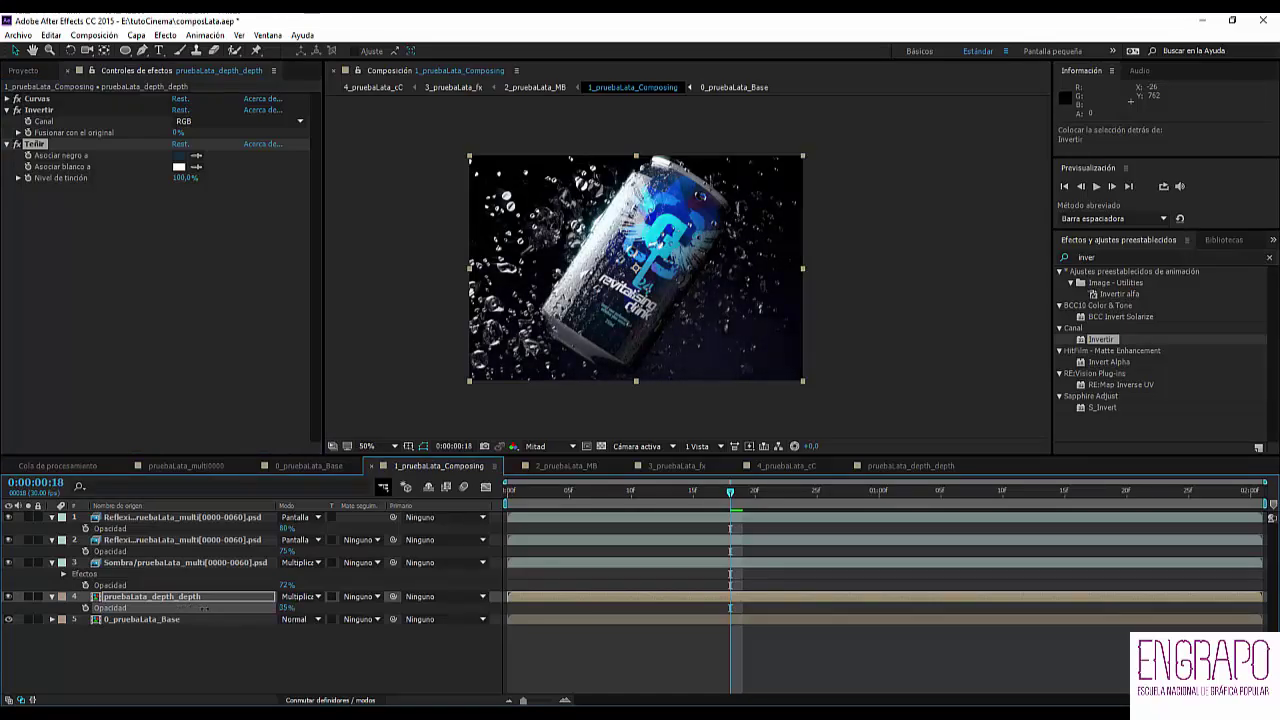
{"action": "left_click_drag", "start_coordinate": [203, 609], "coordinate": [208, 609]}
{"action": "left_click", "coordinate": [340, 645]}
- Compare the shot with the depth layer hidden and shown, and check it at several frames across the timeline
{"action": "scroll", "coordinate": [616, 330], "scroll_direction": "up", "scroll_amount": 1}
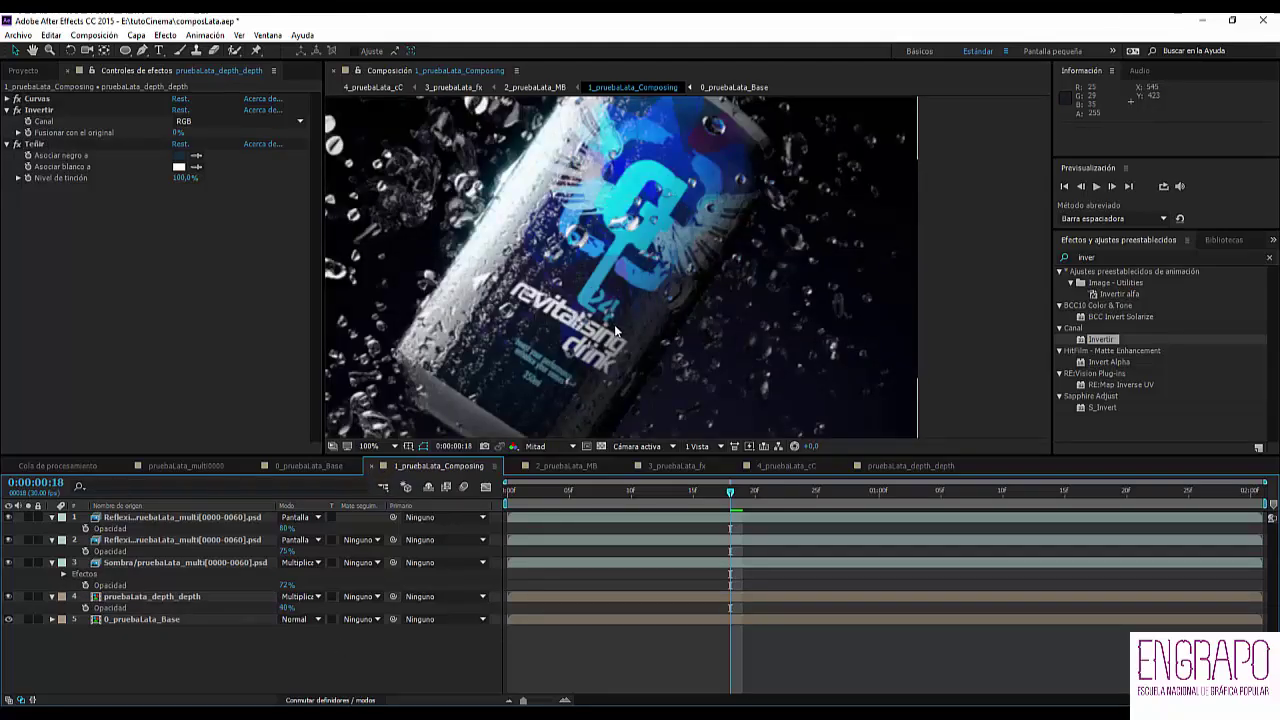
{"action": "key", "text": "comma"}
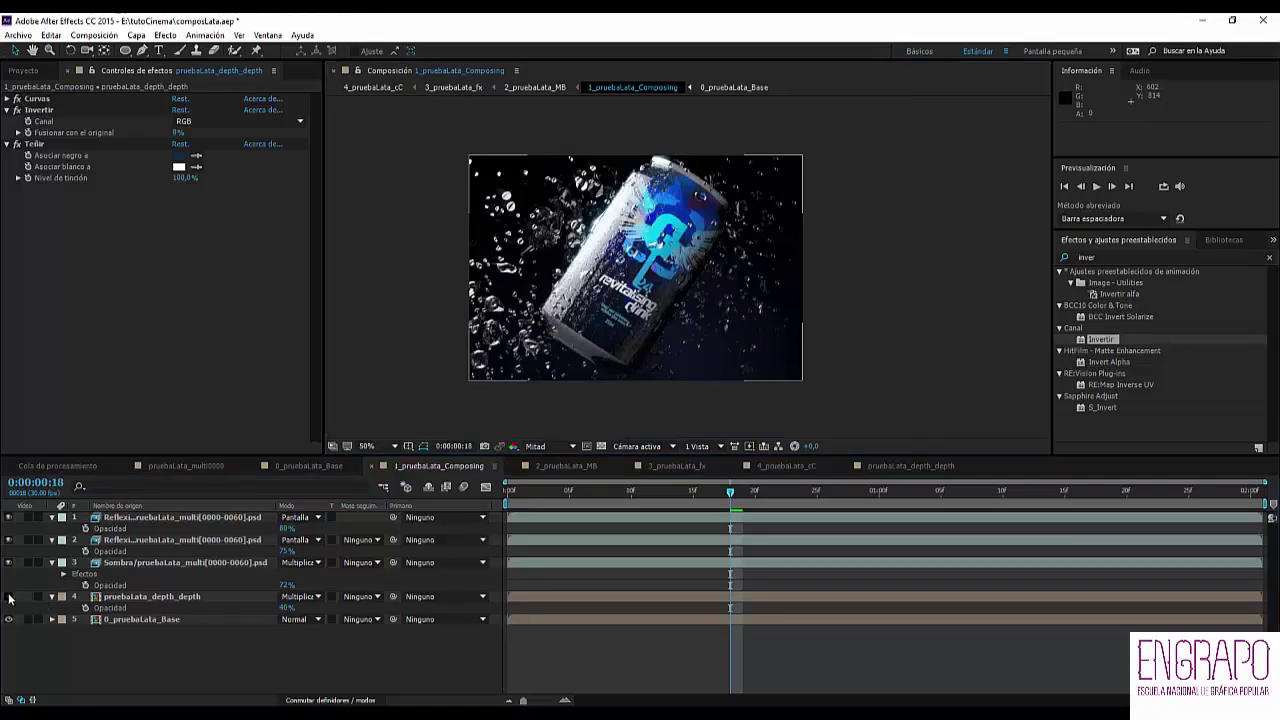
{"action": "left_click", "coordinate": [617, 492]}
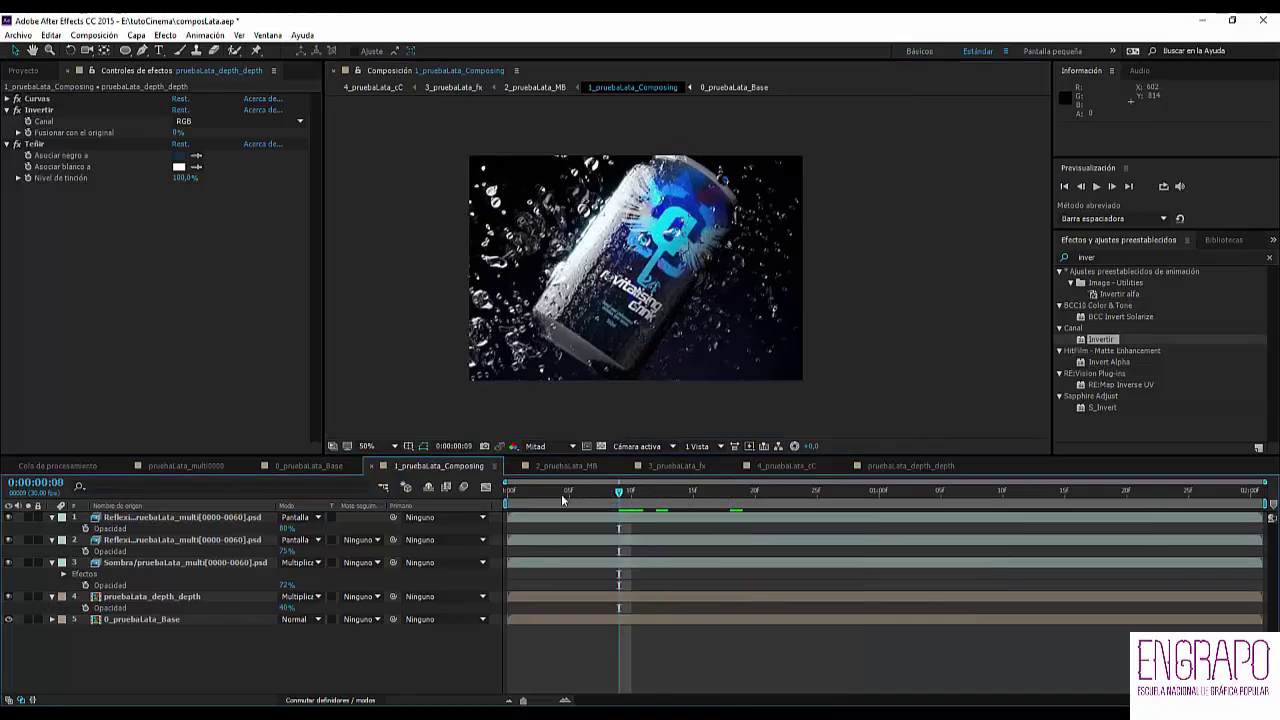
{"action": "mouse_move", "coordinate": [562, 500]}
{"action": "left_mouse_down"}
{"action": "mouse_move", "coordinate": [523, 503]}
{"action": "mouse_move", "coordinate": [581, 500]}
{"action": "left_mouse_up"}
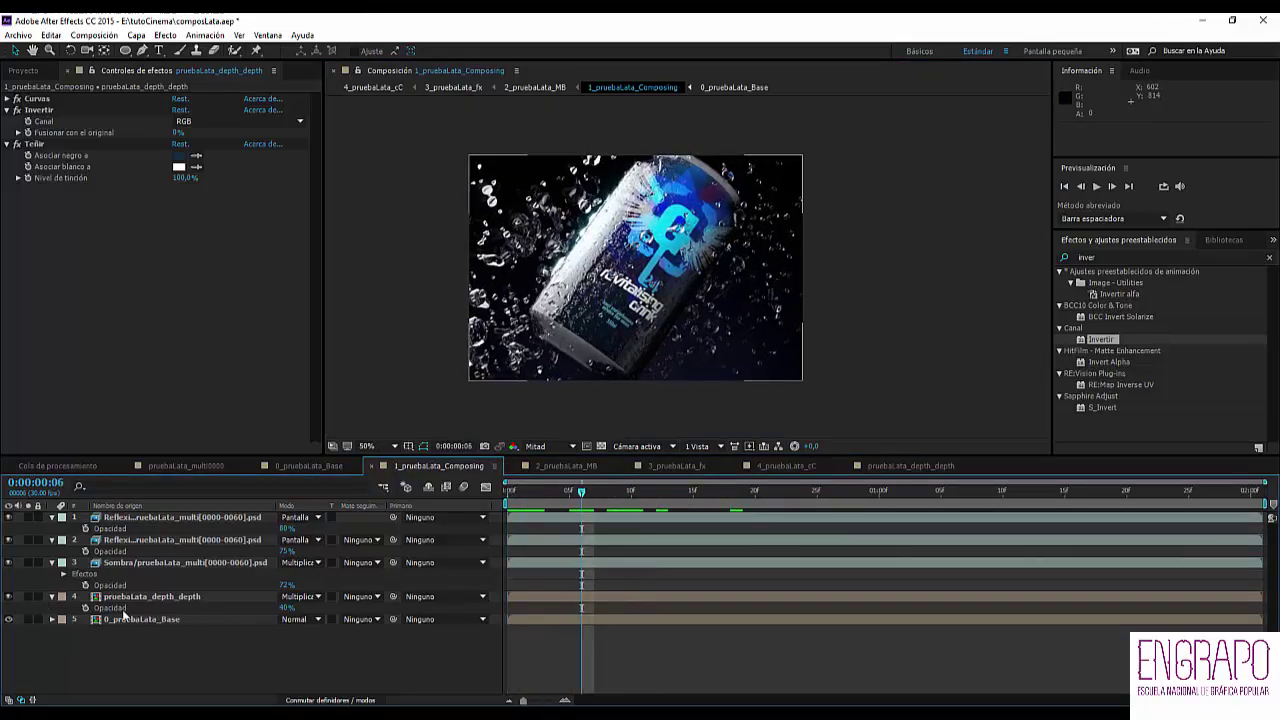
{"action": "left_click", "coordinate": [8, 597]}
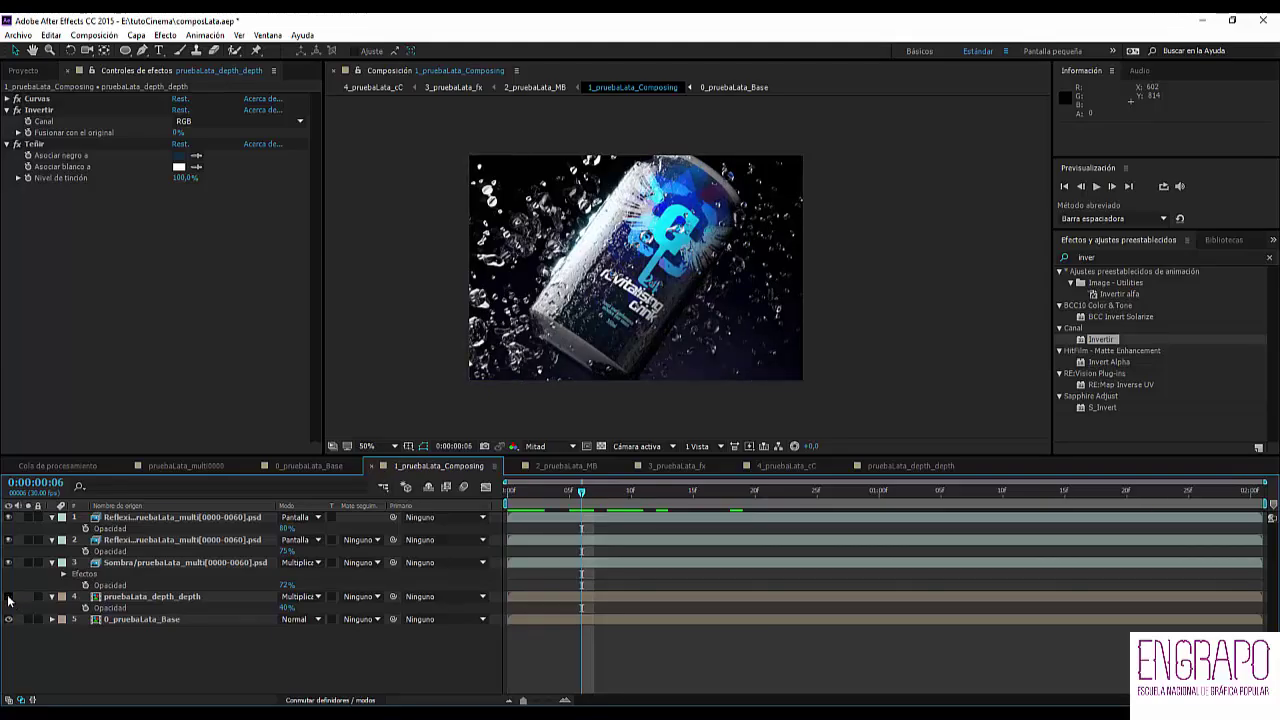
{"action": "left_click", "coordinate": [8, 597]}
{"action": "left_click", "coordinate": [8, 597]}
{"action": "left_click_drag", "start_coordinate": [842, 492], "coordinate": [1138, 491]}
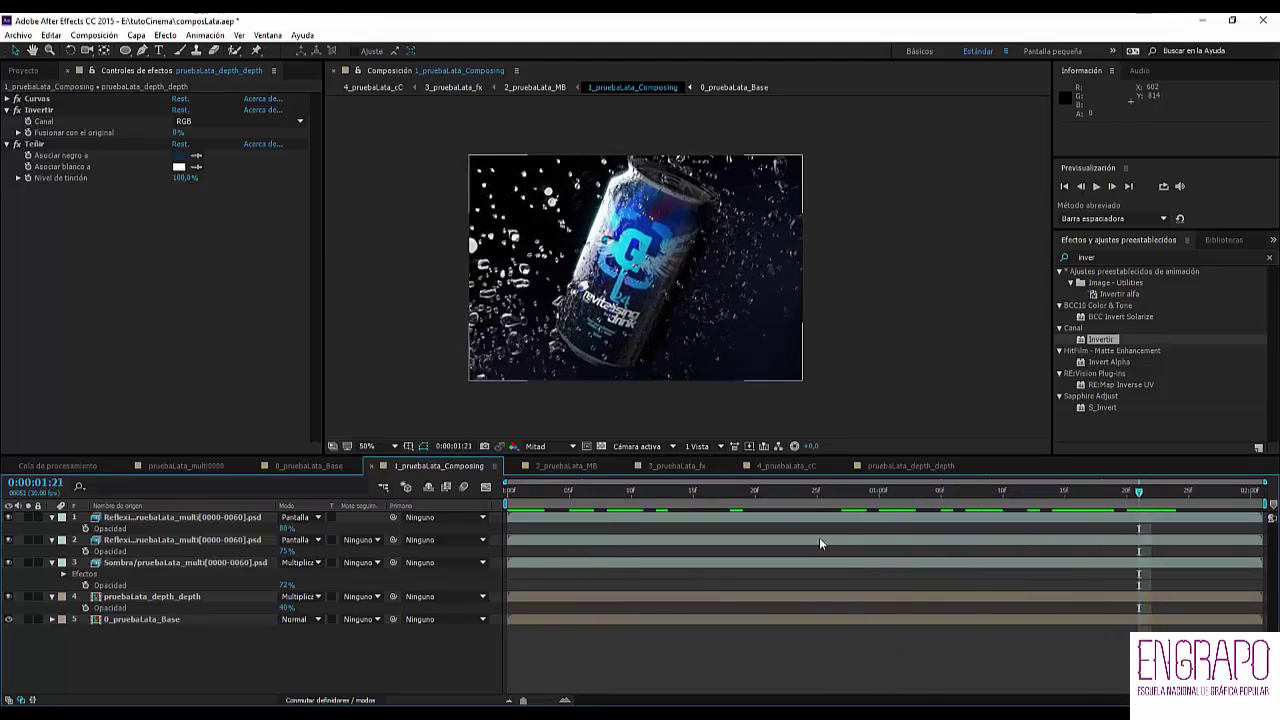
- Open the 4_pruebaLata_cC composition, check the graded shot at frame 11, and play a preview from the first frame
{"action": "left_click", "coordinate": [807, 466]}
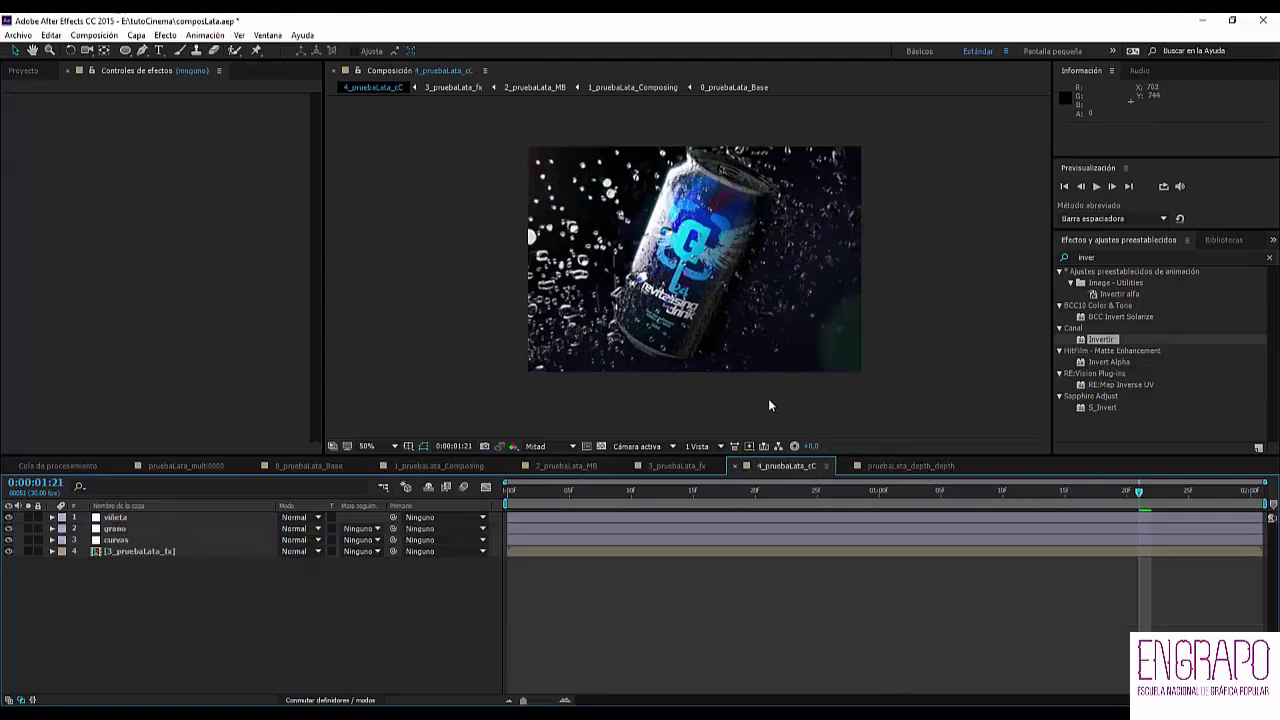
{"action": "scroll", "coordinate": [720, 320], "scroll_direction": "up", "scroll_amount": 2}
{"action": "scroll", "coordinate": [685, 267], "scroll_direction": "down", "scroll_amount": 2}
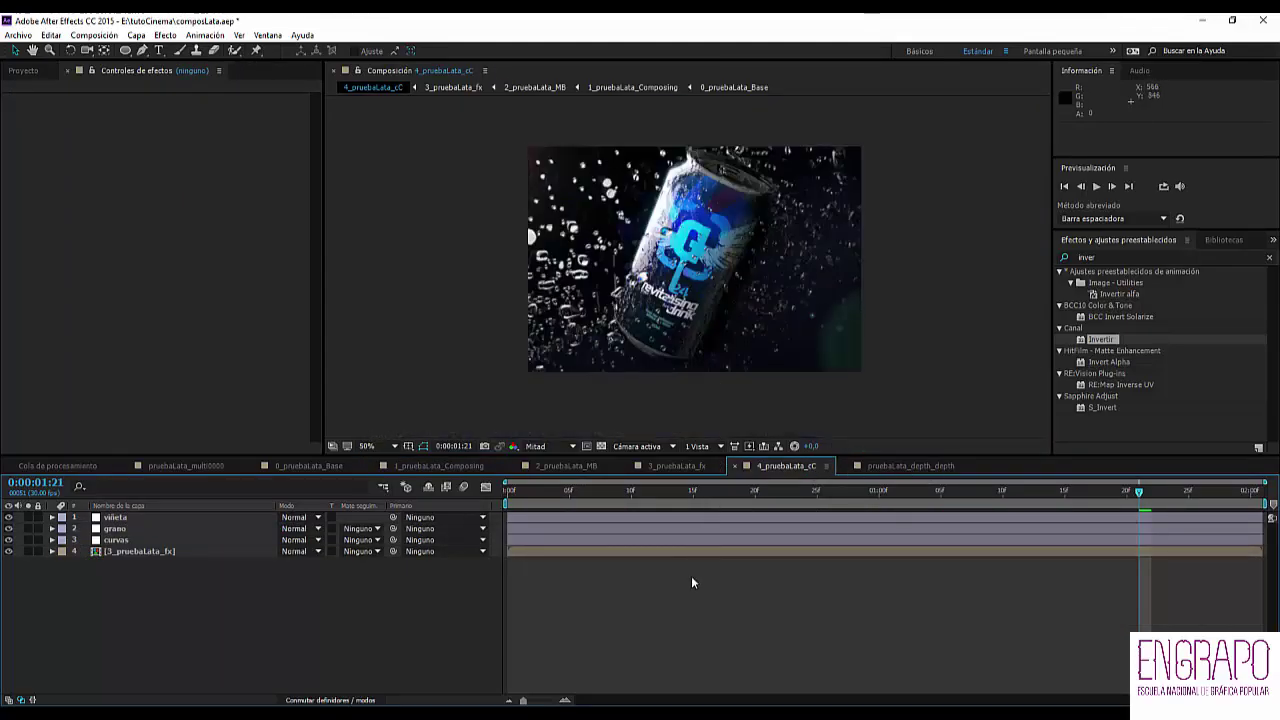
{"action": "left_click", "coordinate": [646, 494]}
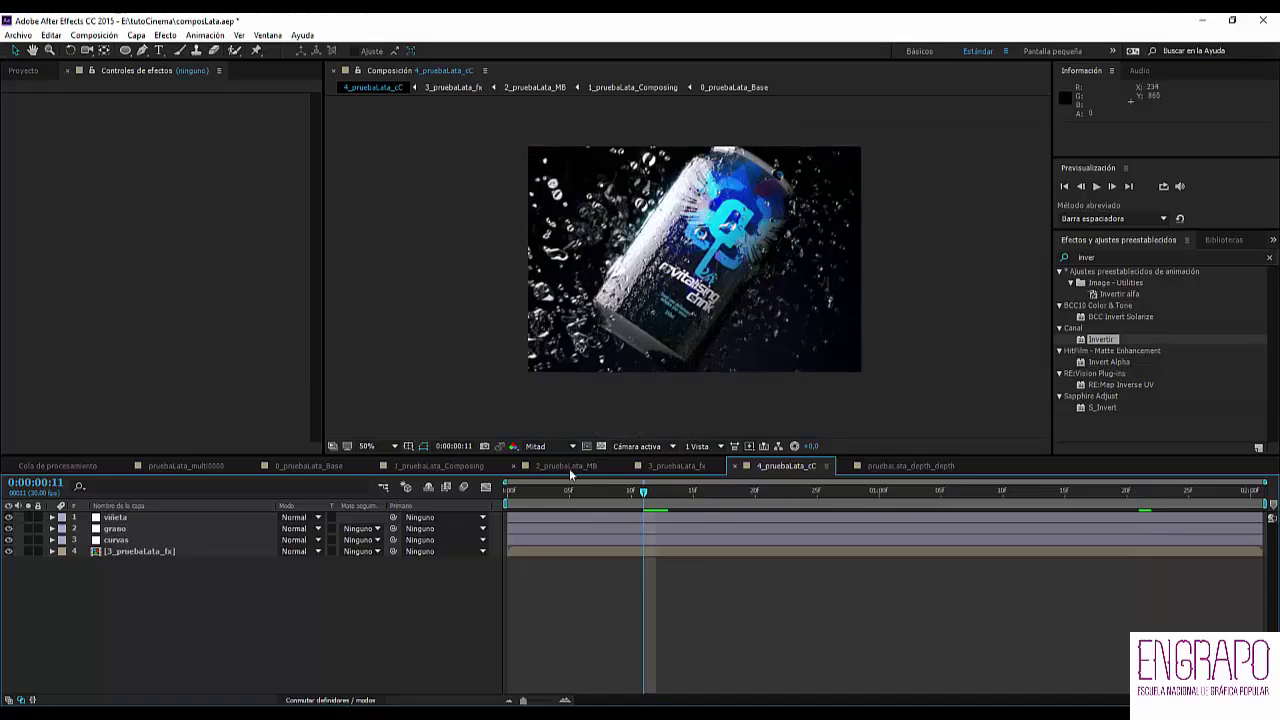
{"action": "left_click_drag", "start_coordinate": [521, 494], "coordinate": [494, 495]}
{"action": "key", "text": "space"}
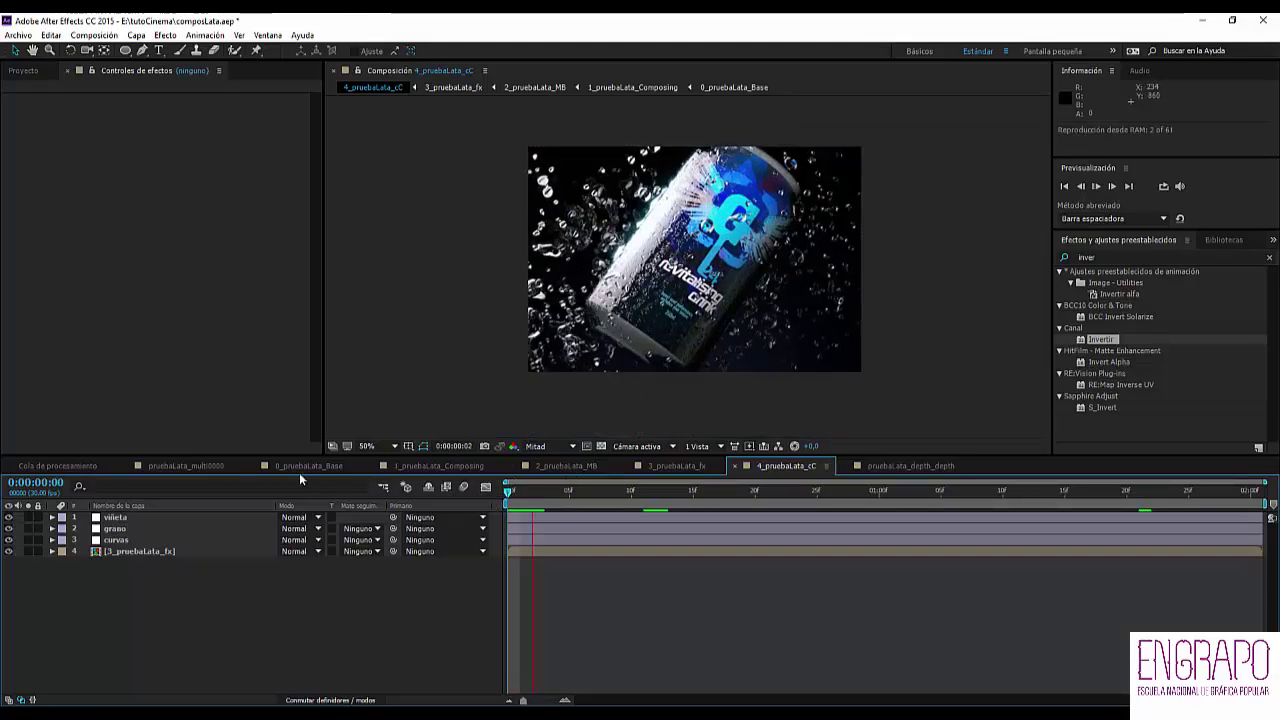